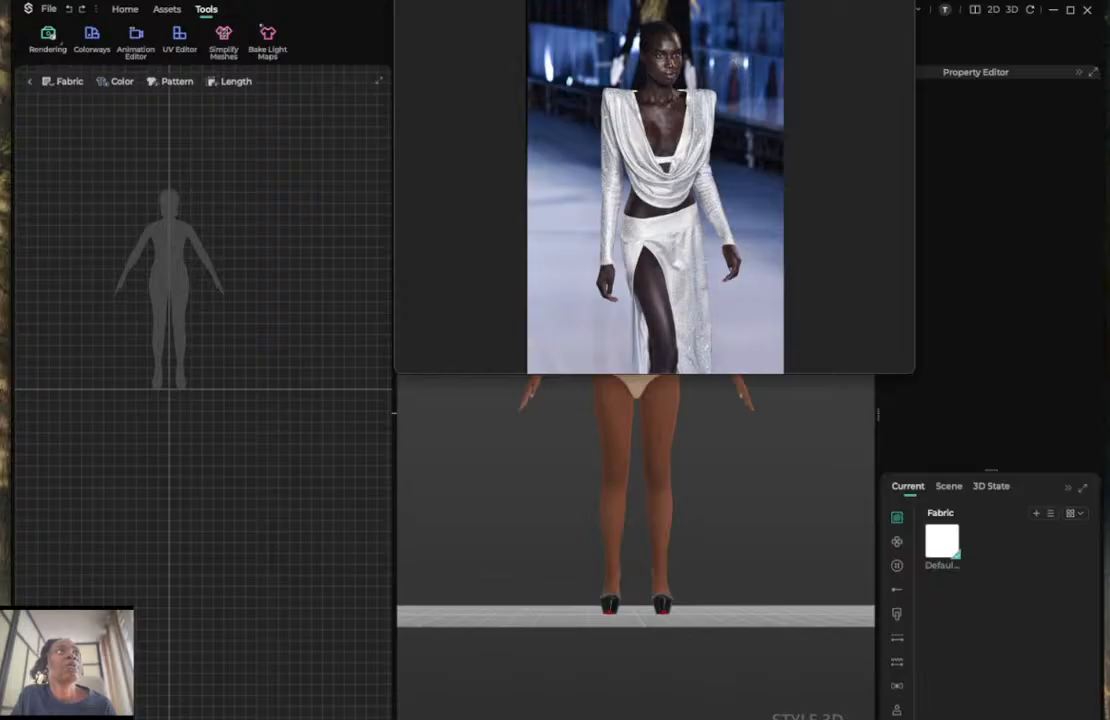
Reposition the runway reference photo above the avatar to compare the outfit with the body.
left_click_drag(543, 0, 548, 0)
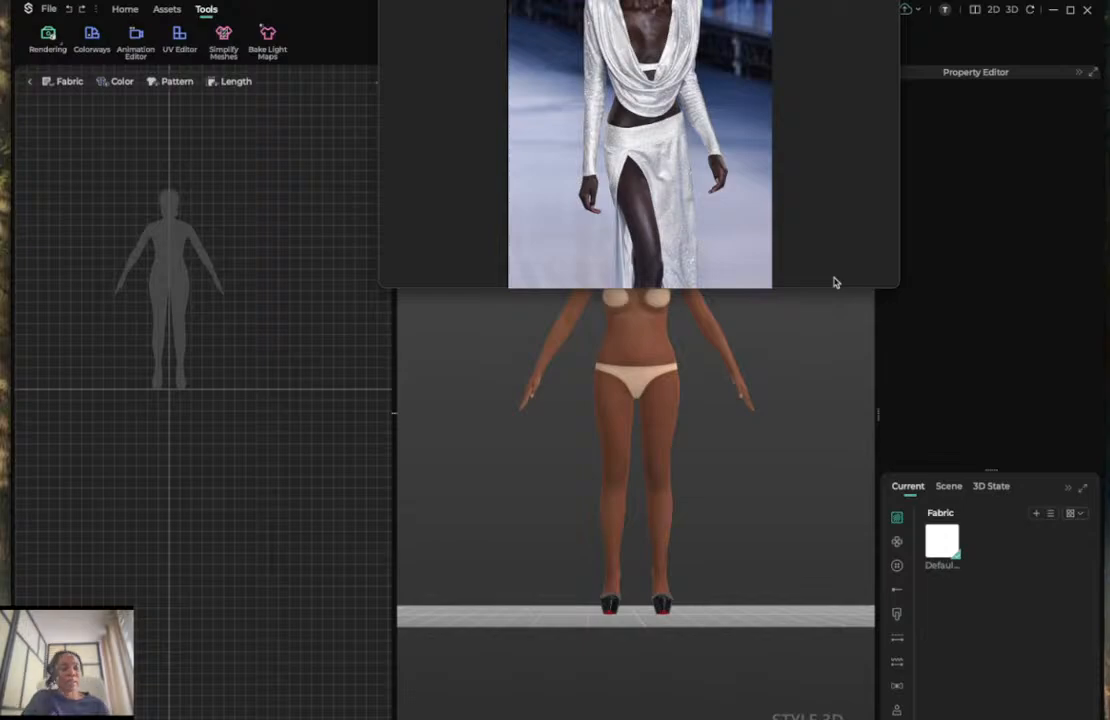
left_click(866, 372)
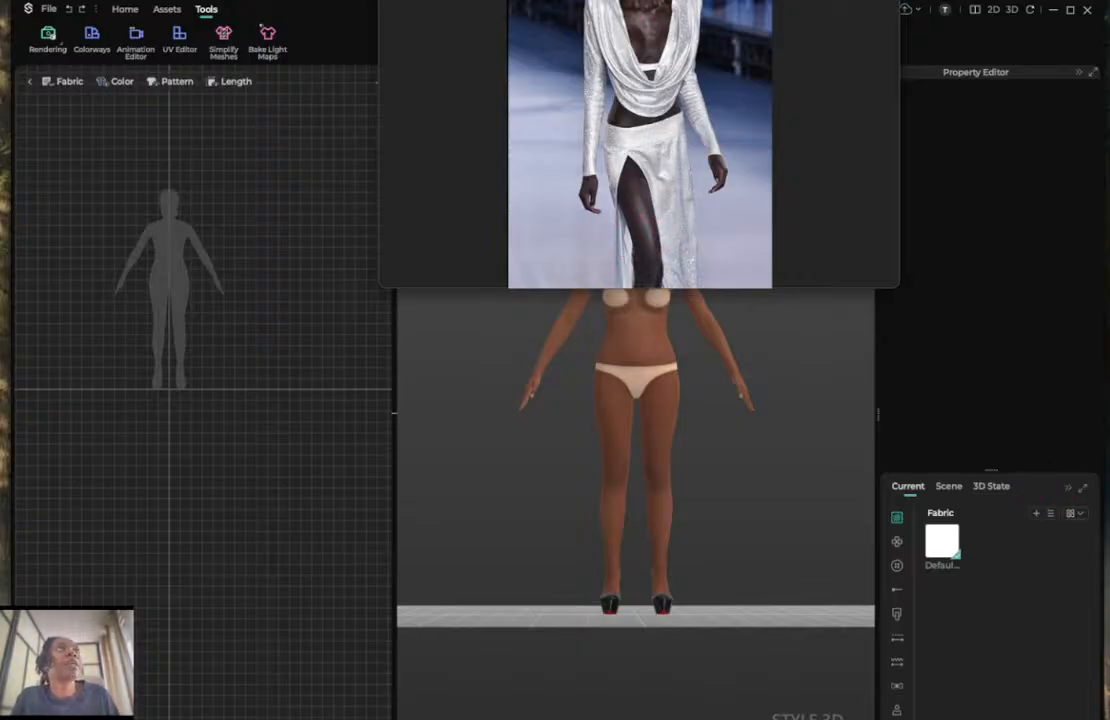
left_click_drag(559, 0, 528, 0)
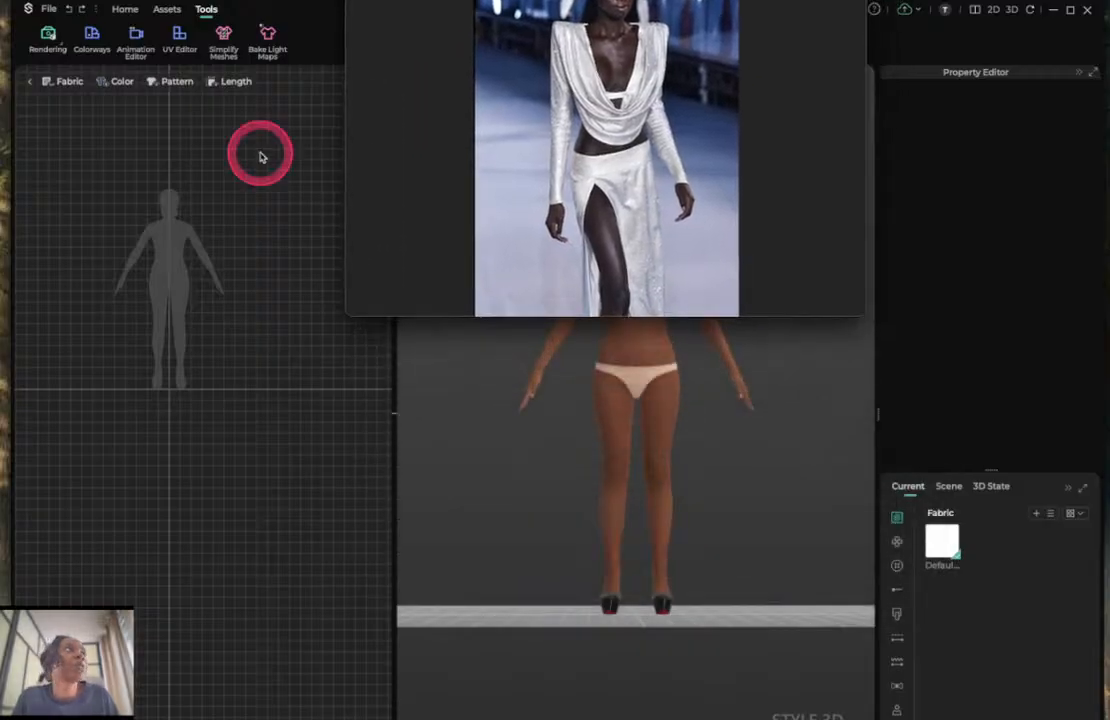
scroll(203, 151, "up", 6)
scroll(203, 151, "down", 6)
scroll(144, 212, "up", 3)
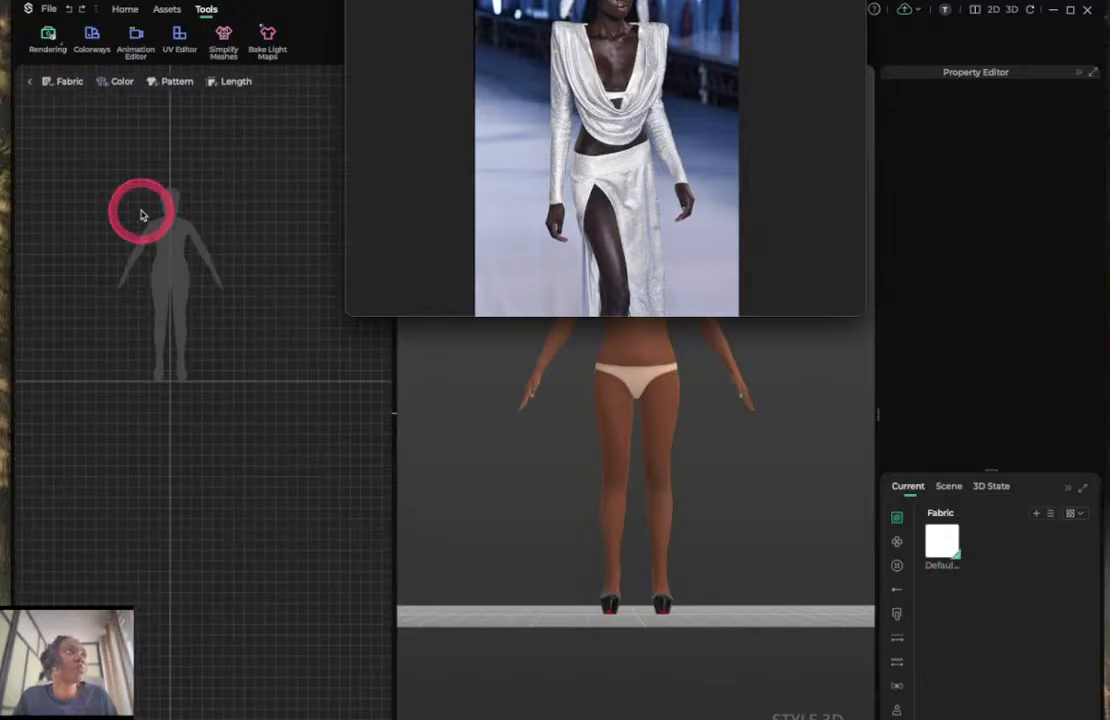
scroll(222, 171, "up", 4)
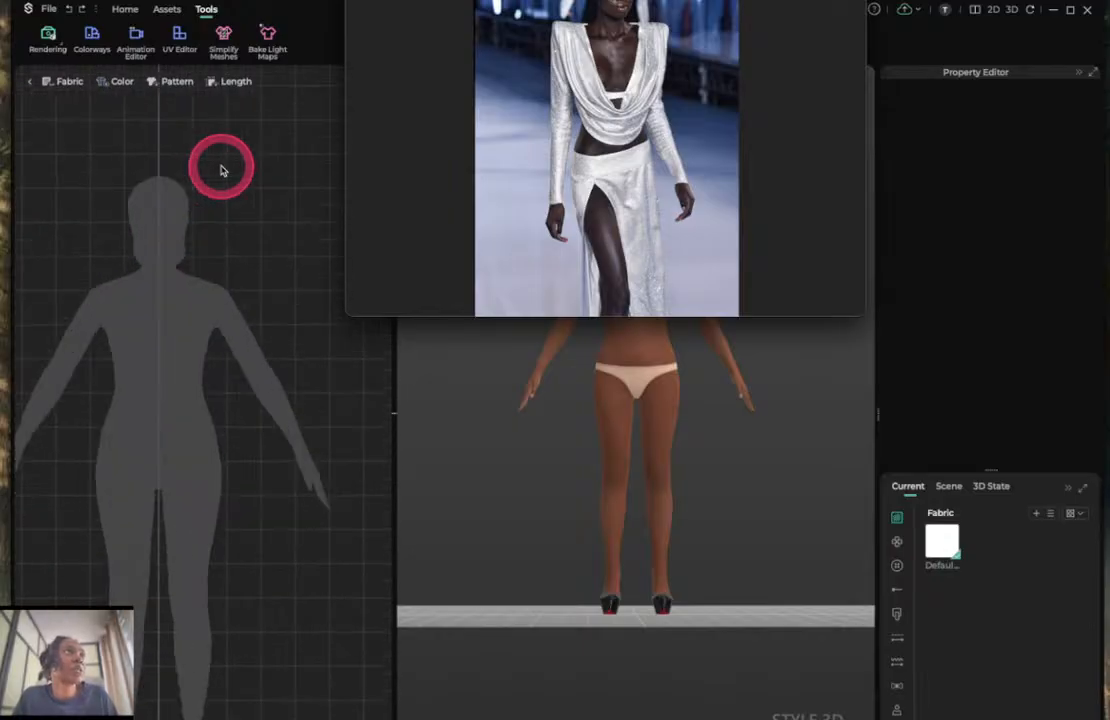
scroll(200, 174, "down", 4)
scroll(134, 208, "up", 5)
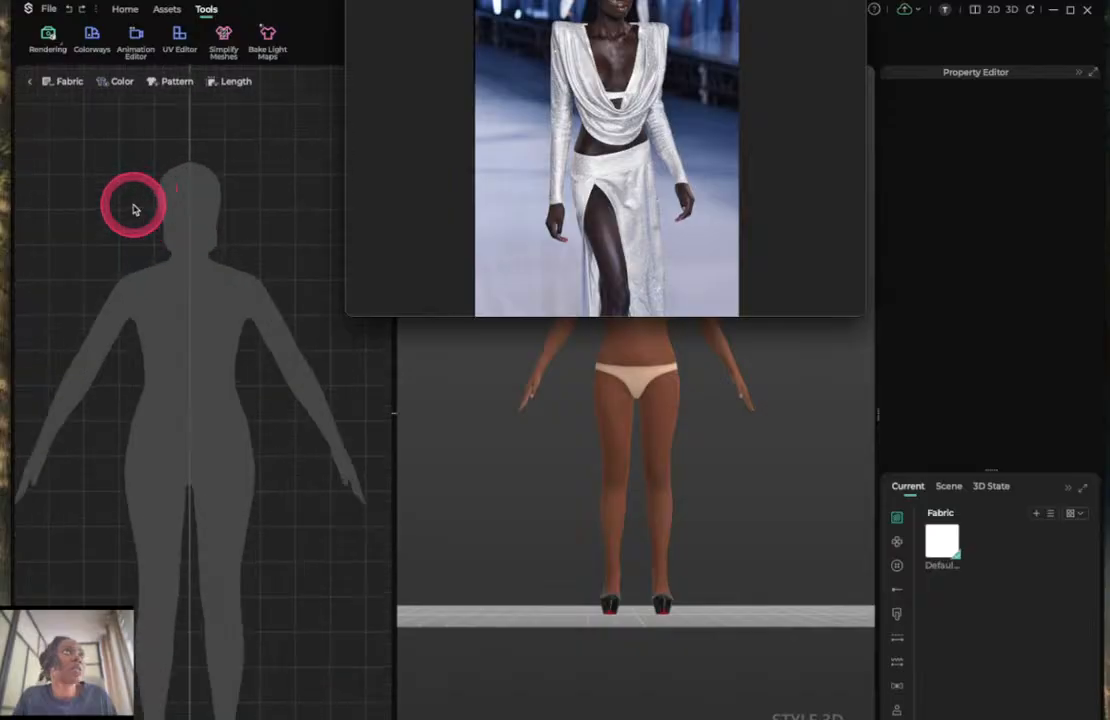
scroll(134, 208, "down", 2)
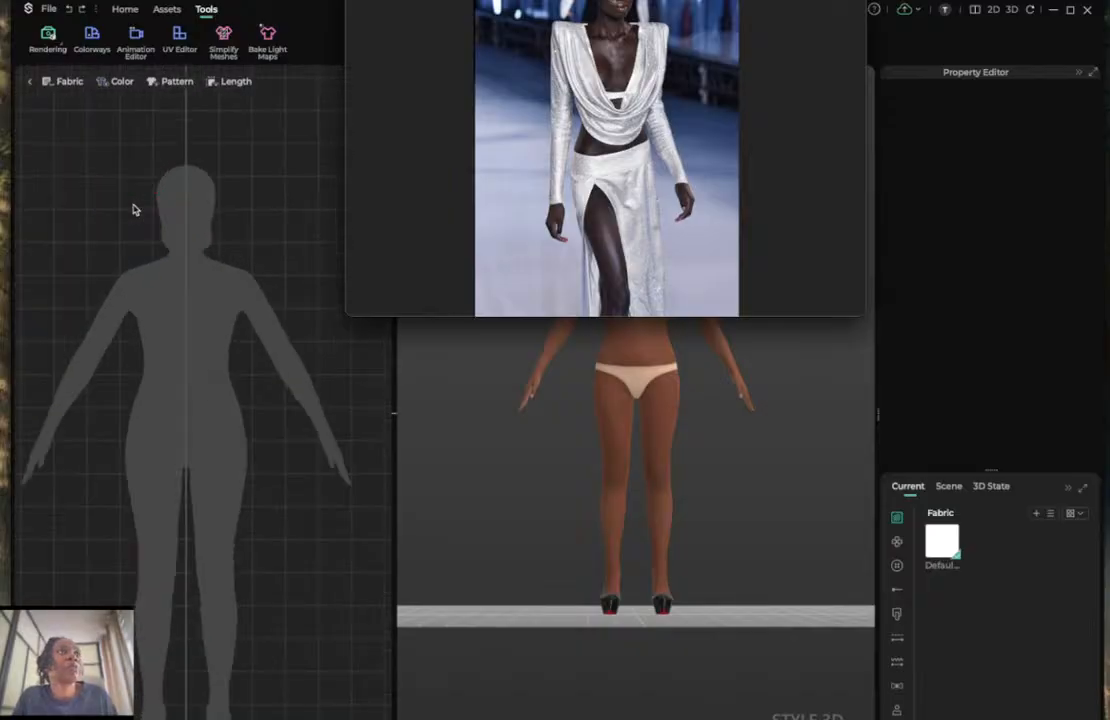
scroll(134, 209, "down", 3)
scroll(134, 209, "up", 3)
scroll(134, 209, "down", 1)
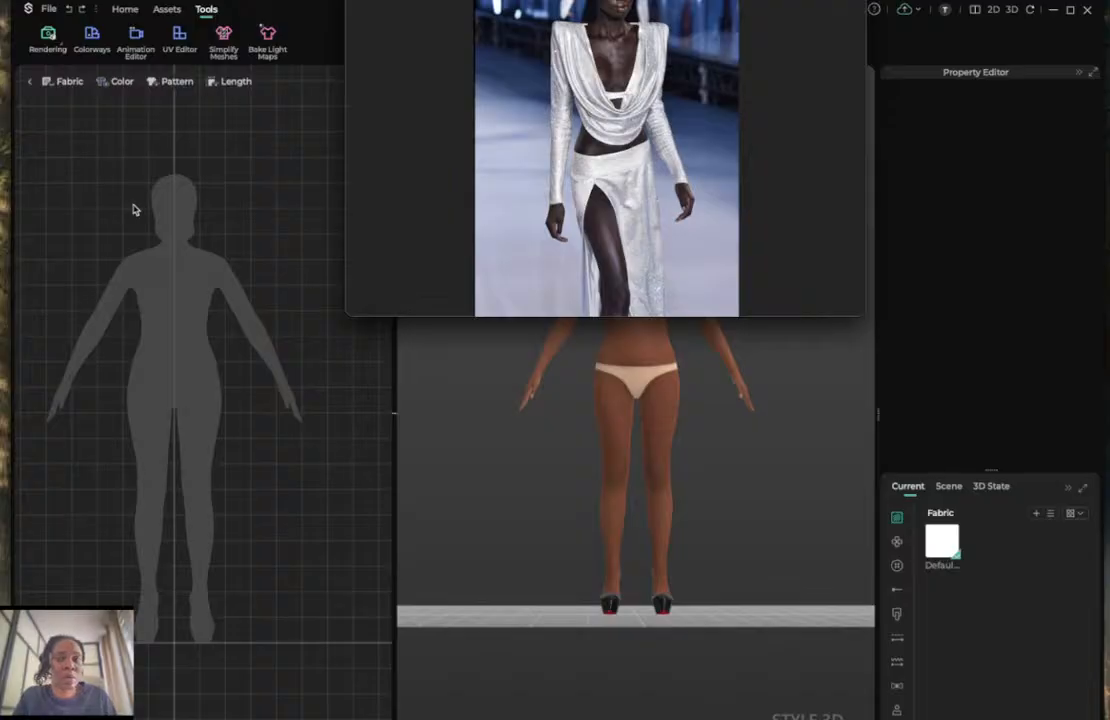
Move the runway reference photo lower so the model's top and slit skirt are fully in view.
left_click(551, 297)
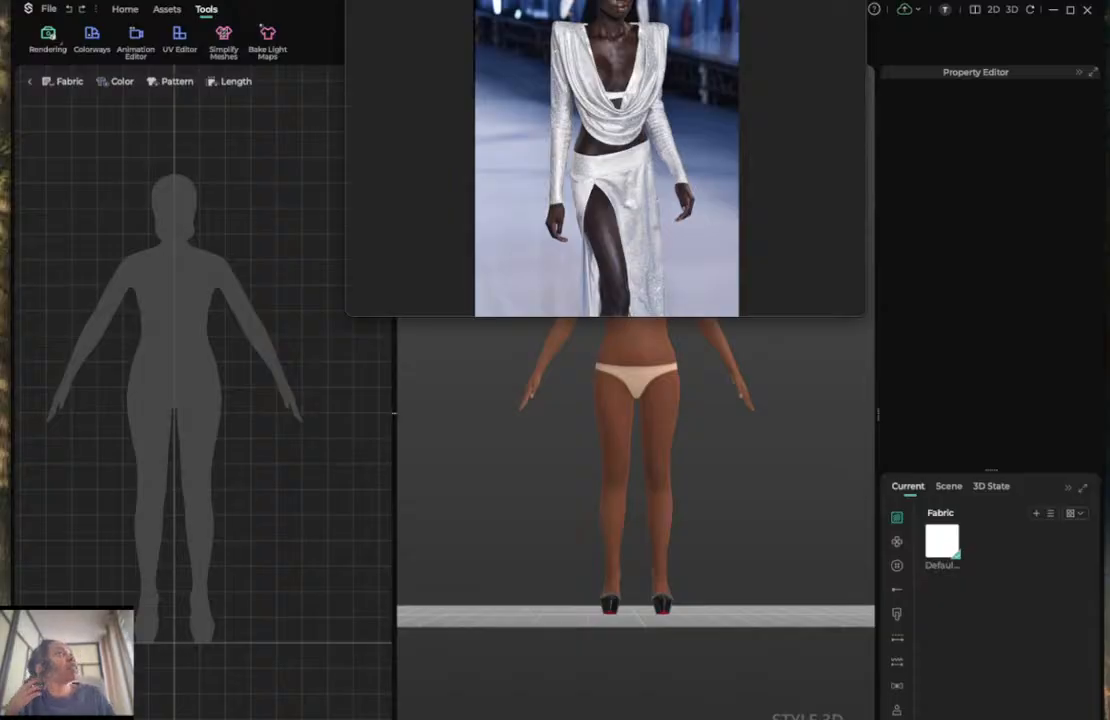
left_click_drag(529, 0, 591, 113)
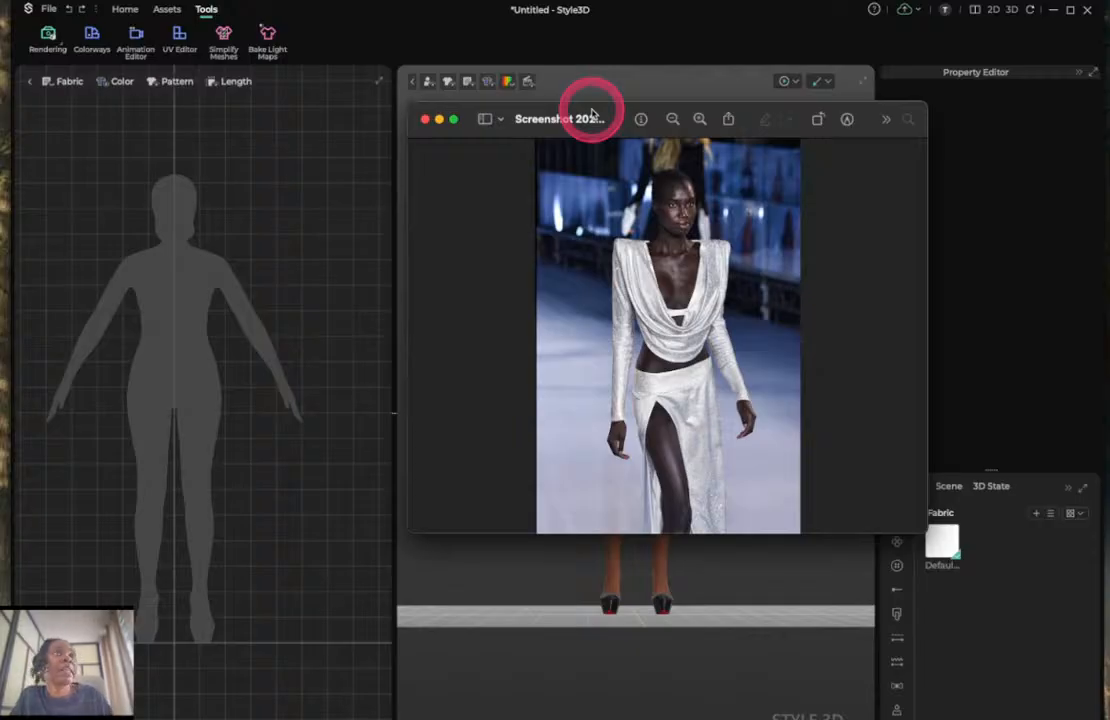
left_click_drag(614, 112, 568, 104)
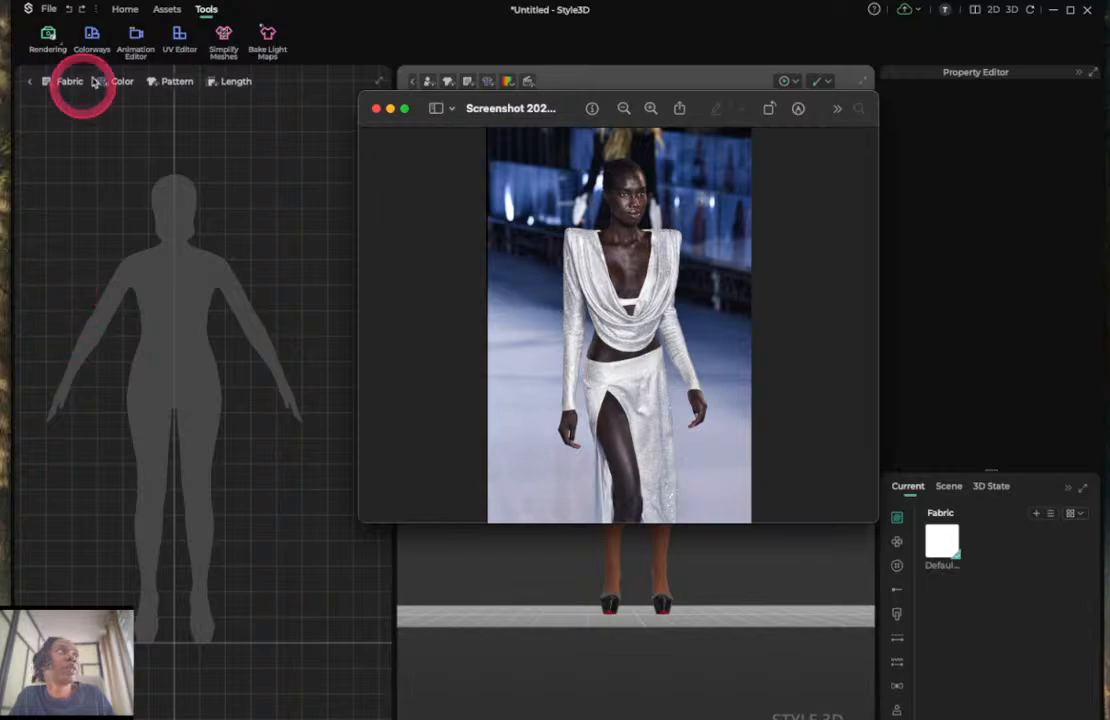
Switch back to Style3D, show the garment-making tools and view the avatar from the side.
left_click(125, 10)
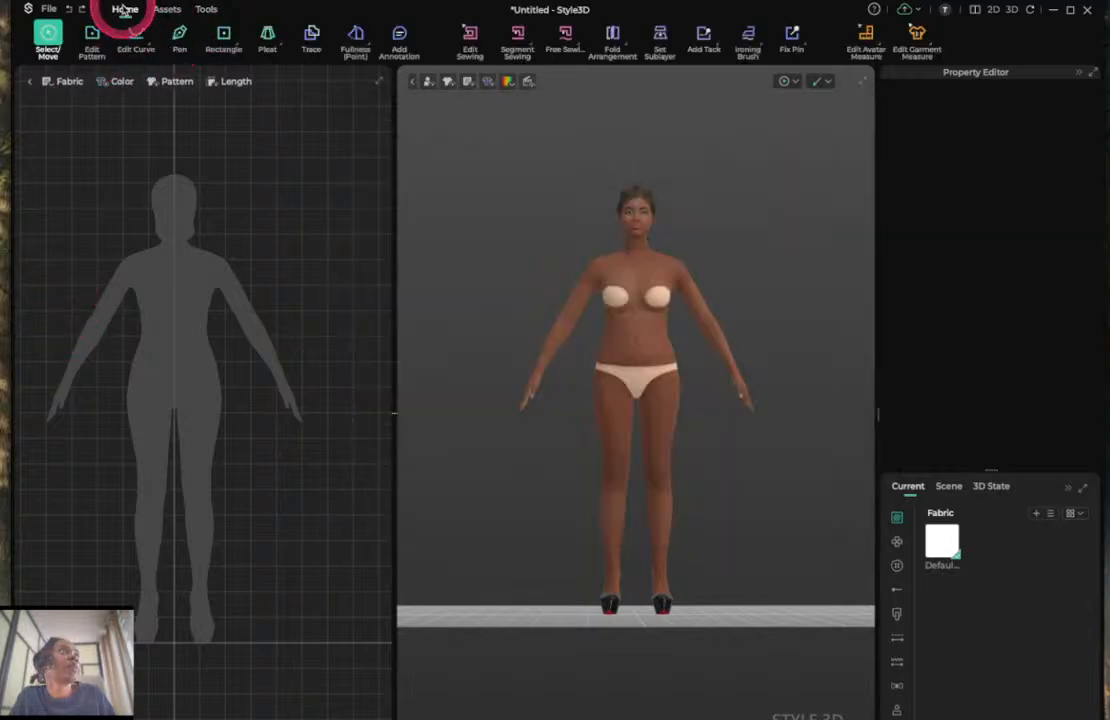
right_click_drag(788, 228, 639, 238)
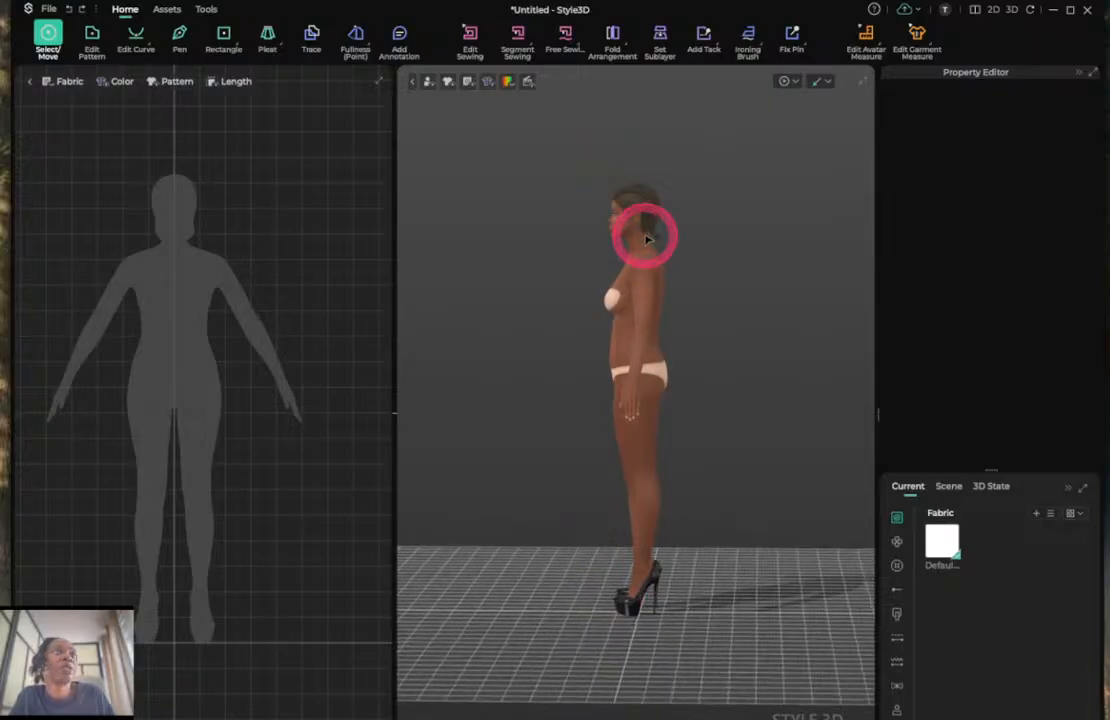
left_click(986, 76)
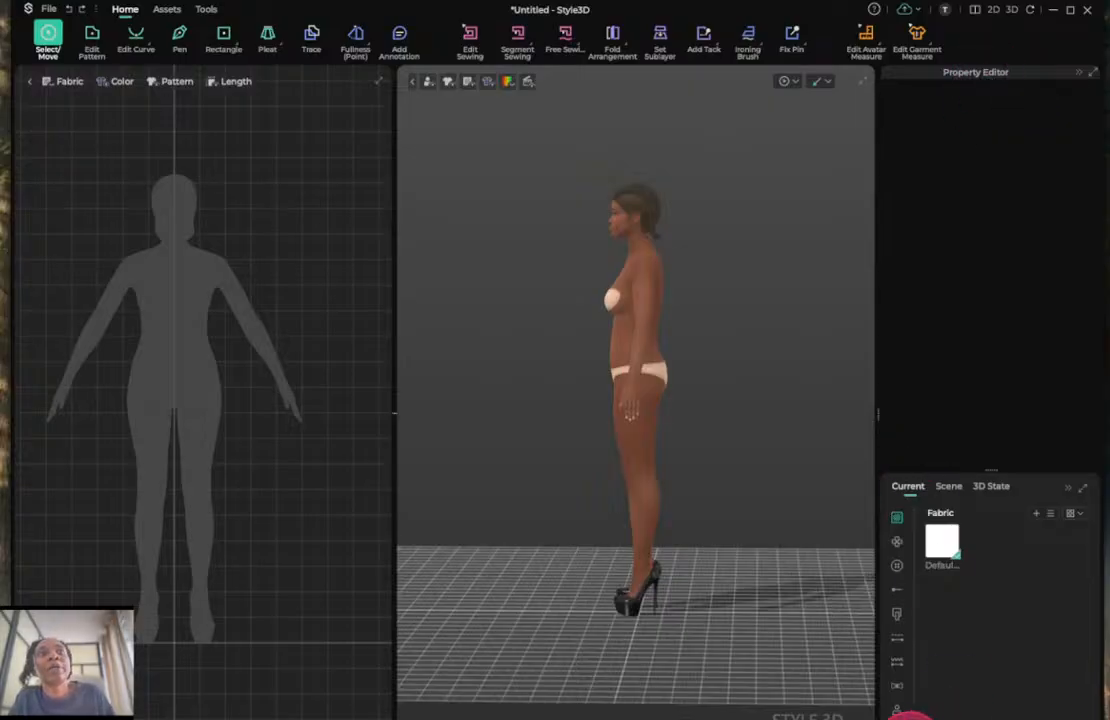
Add the Female_T-Shirt garment from the resource library to the scene with load type Add.
left_click(897, 710)
left_click(315, 210)
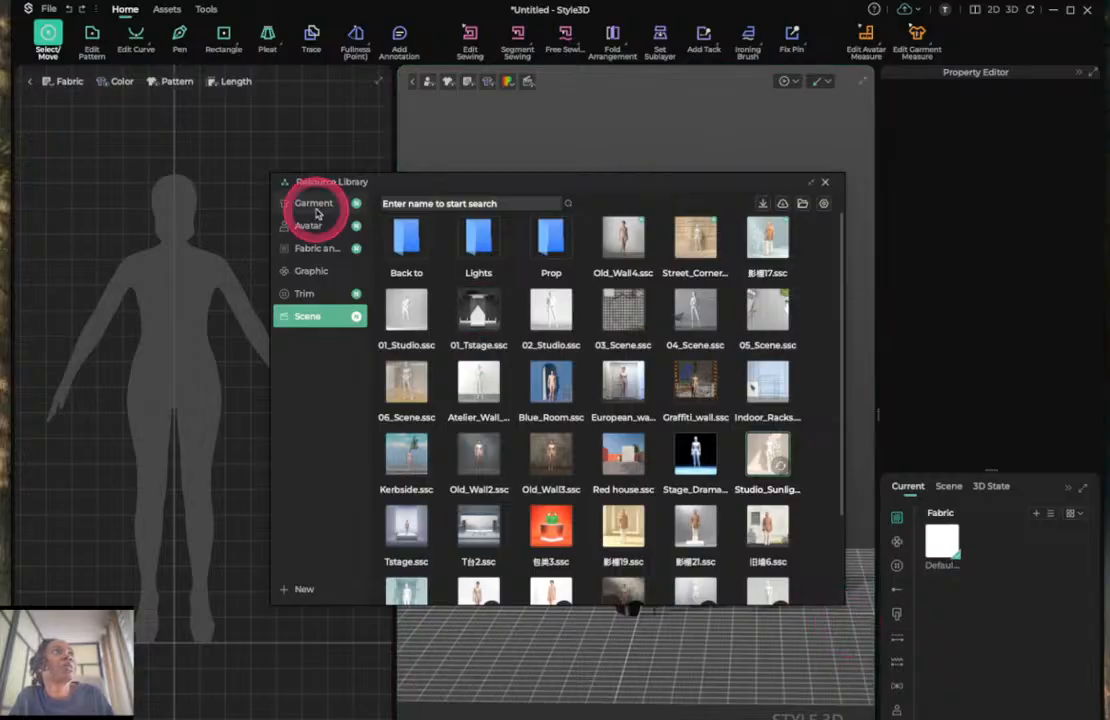
mouse_move(485, 315)
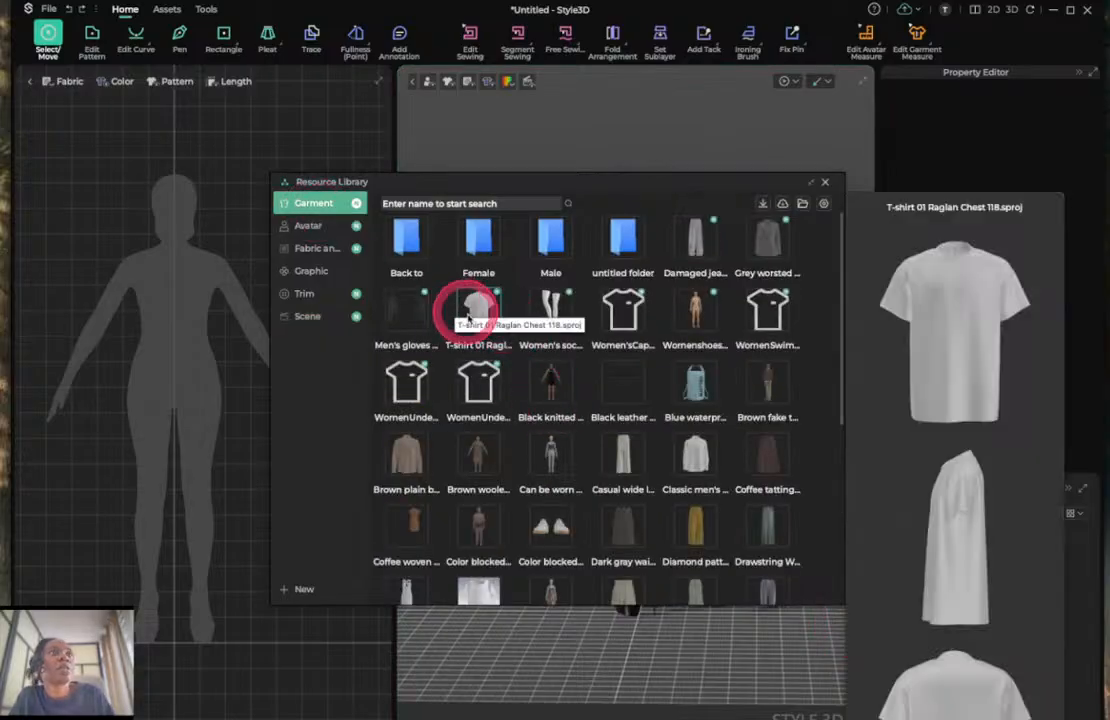
scroll(486, 470, "down", 5)
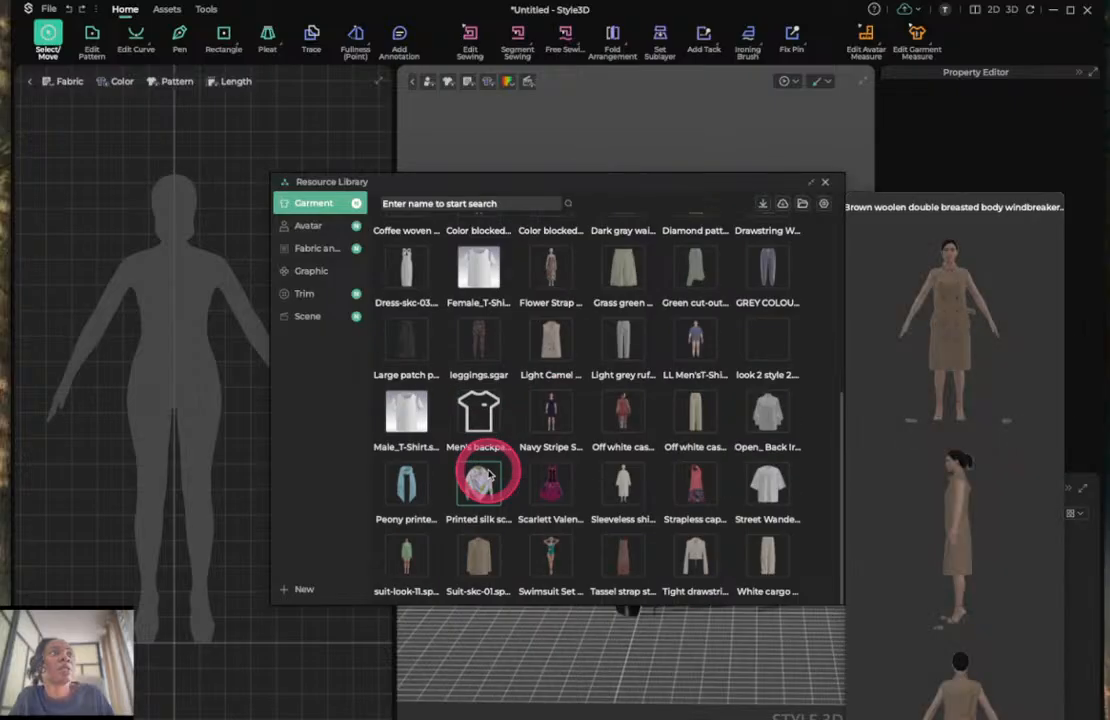
double_click(476, 266)
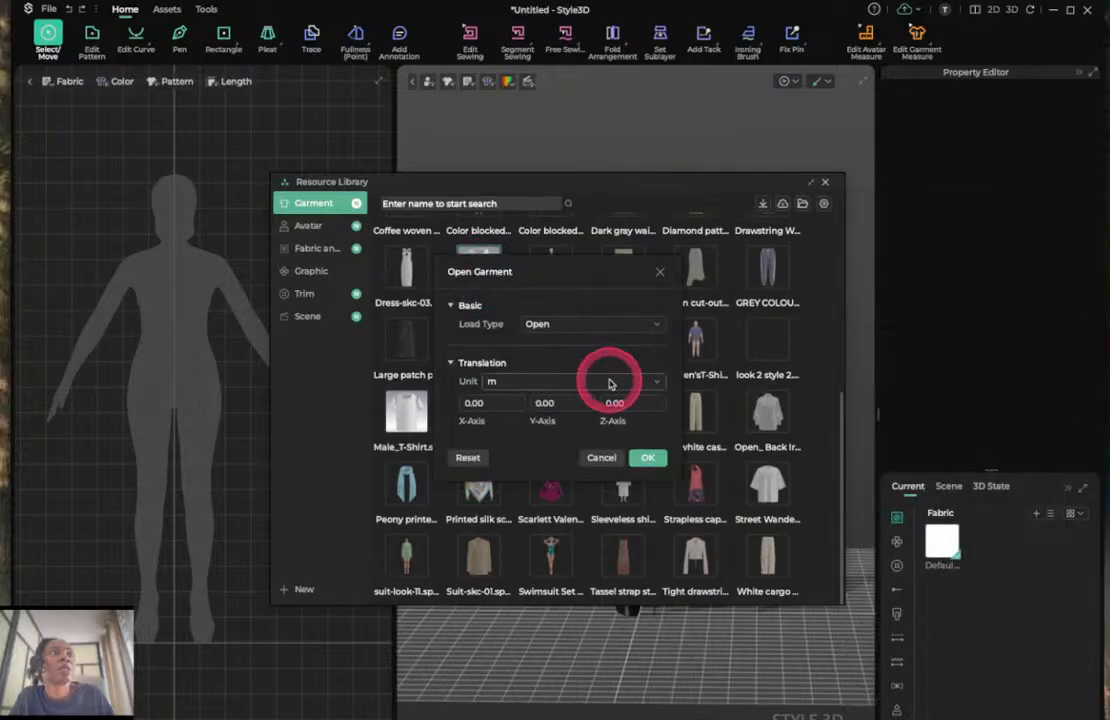
left_click(629, 323)
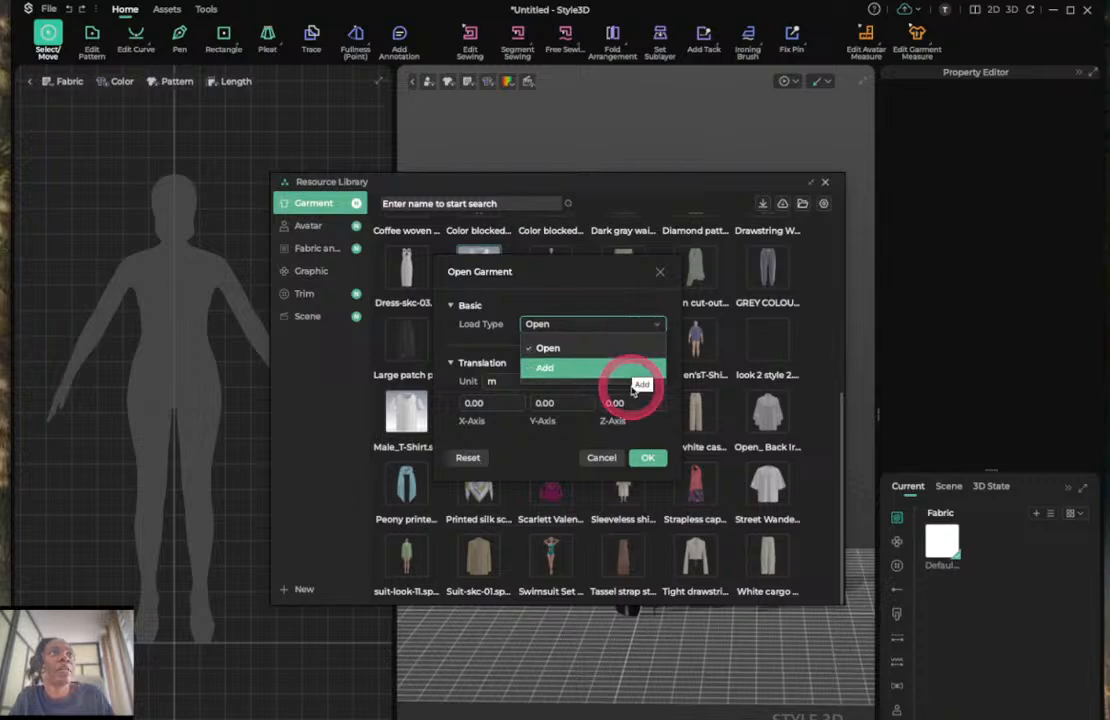
left_click(593, 368)
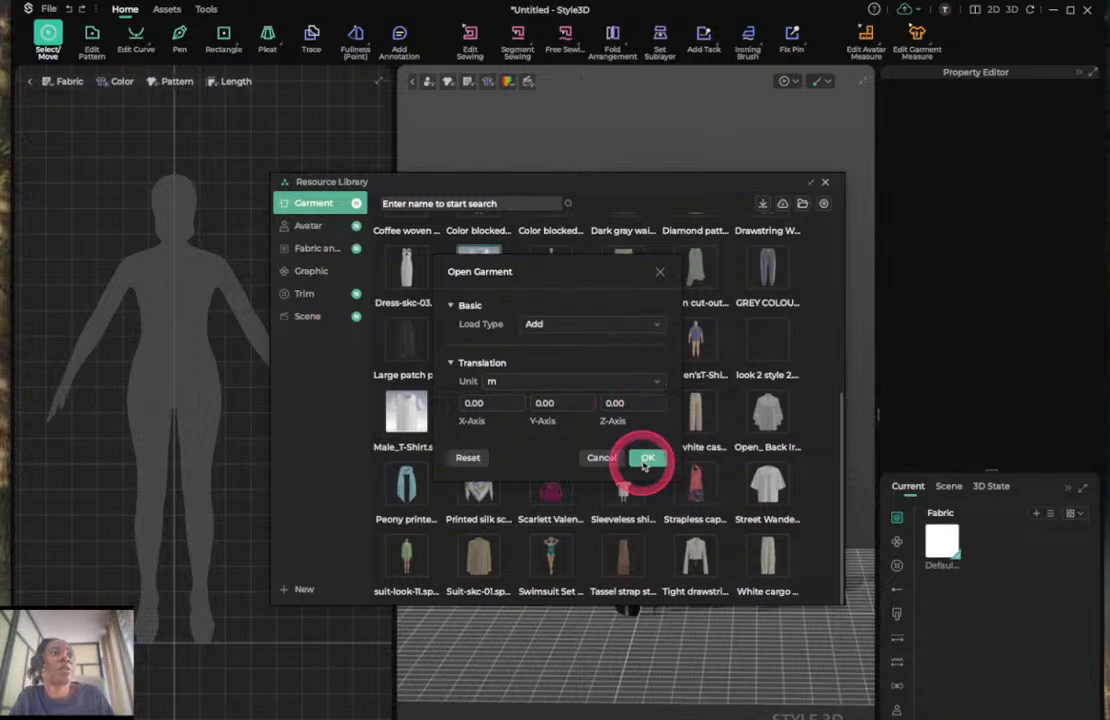
left_click(645, 460)
left_click(728, 268)
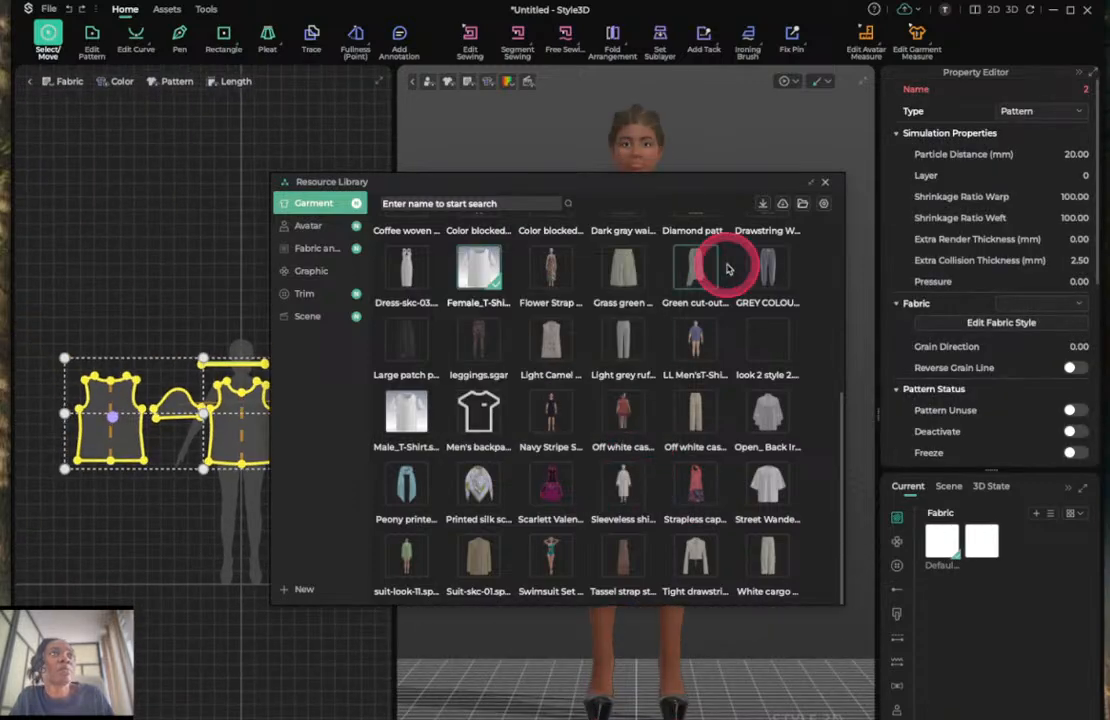
left_click(825, 181)
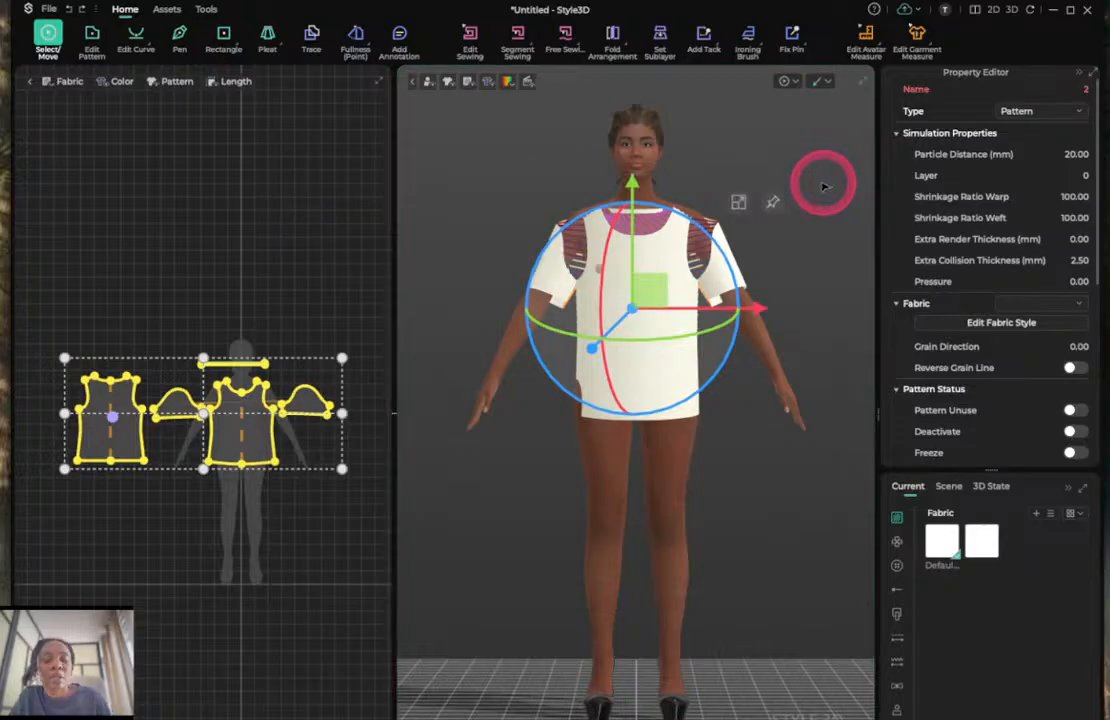
Run the simulation to drape the T-shirt on the avatar.
key("space")
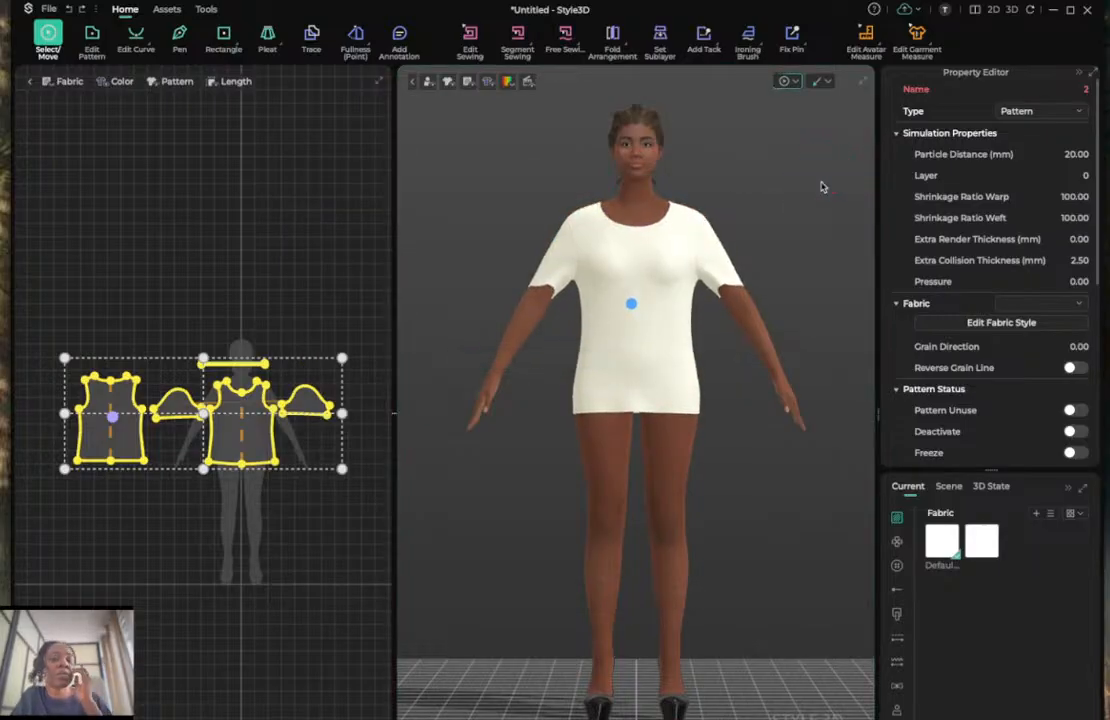
left_click(814, 197)
left_click(597, 550)
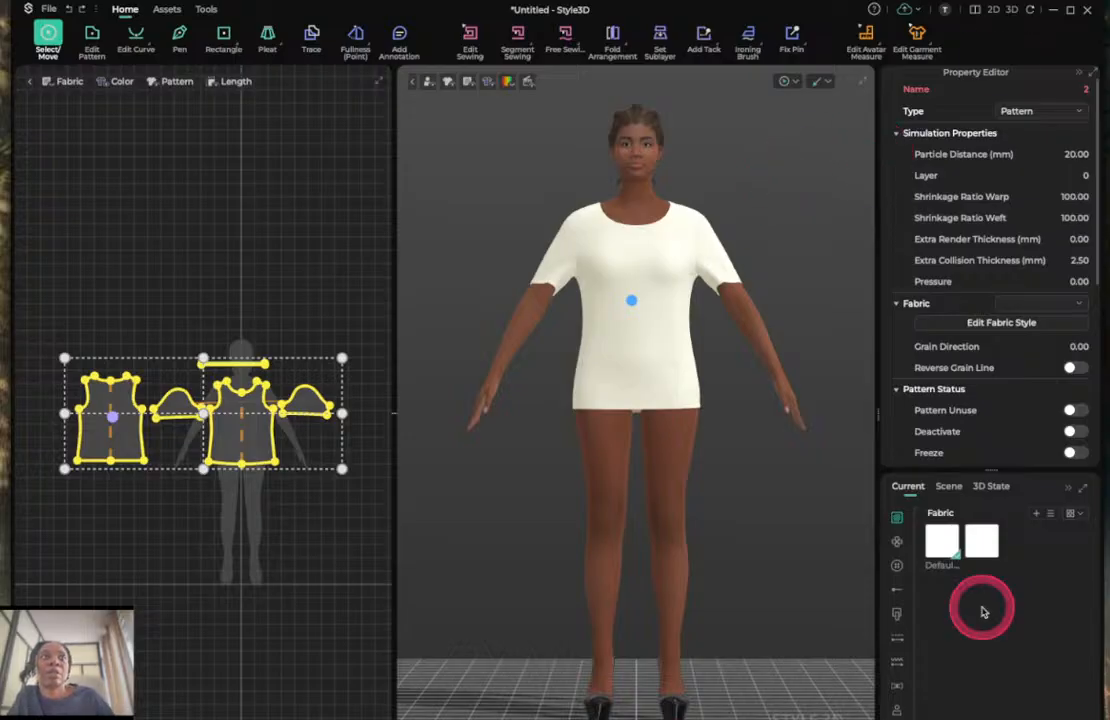
Examine the garments in the resource library for a skirt to pair with the T-shirt.
left_click(901, 719)
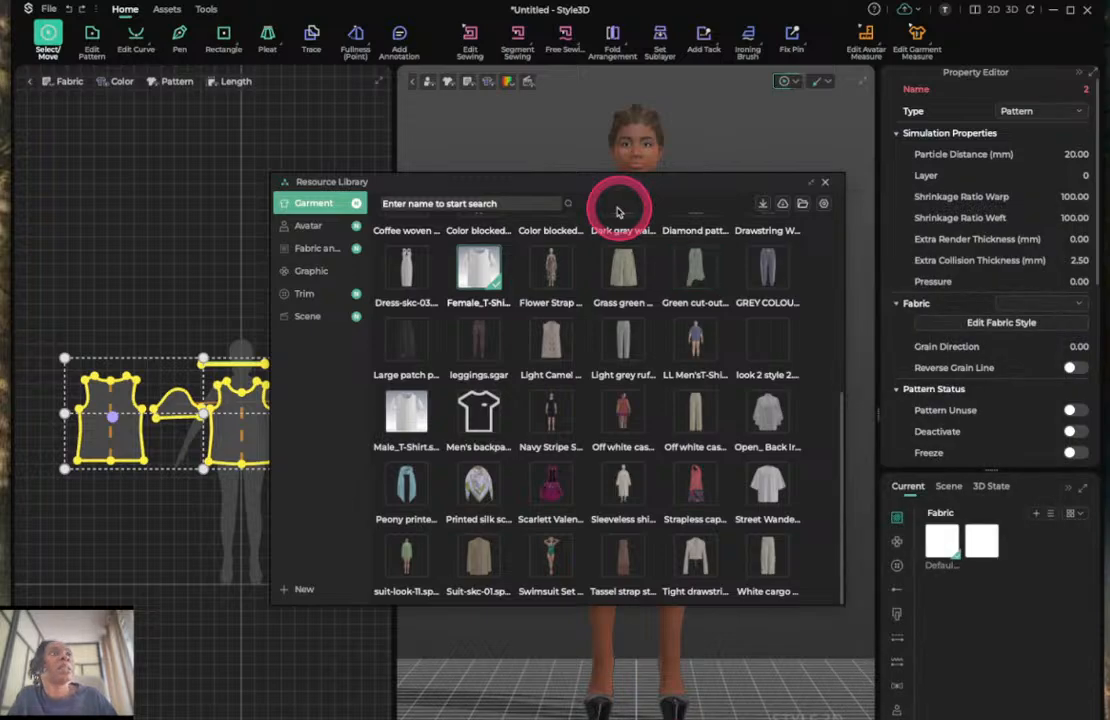
mouse_move(548, 330)
scroll(548, 330, "up", 5)
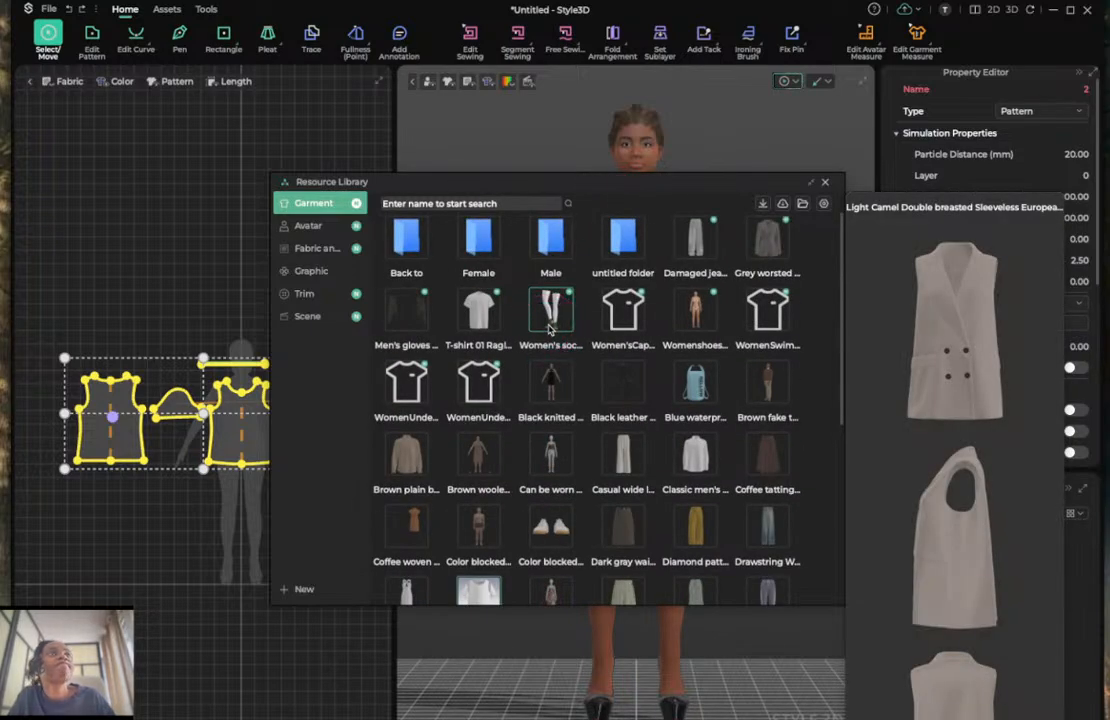
scroll(548, 330, "down", 5)
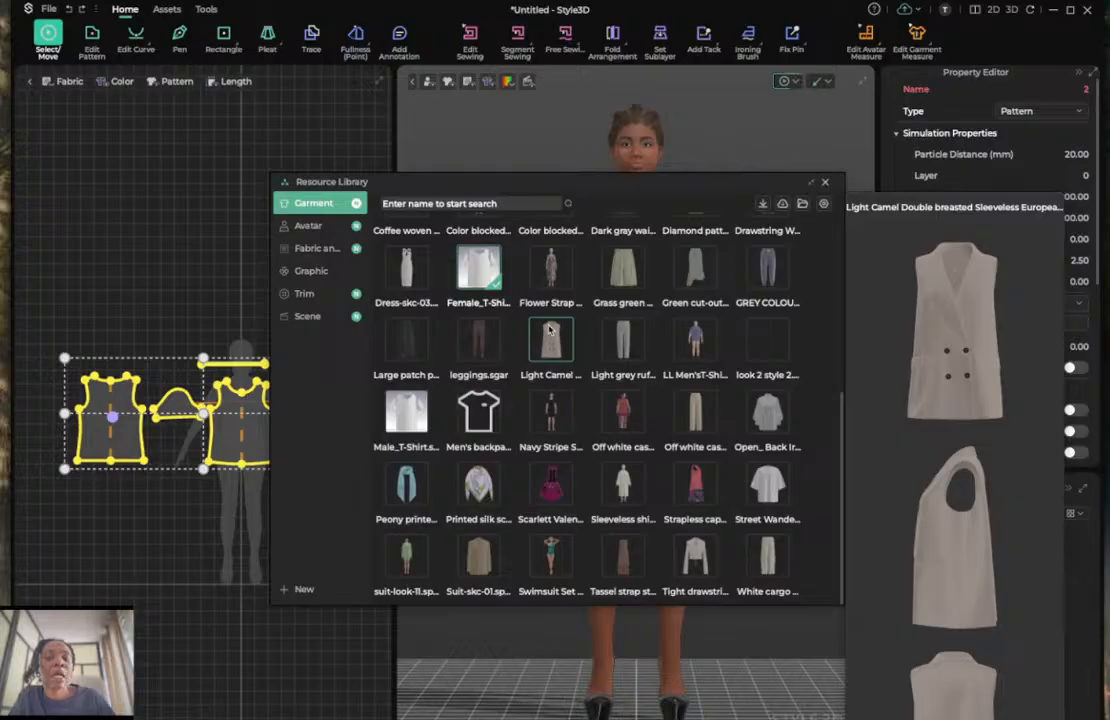
scroll(548, 330, "up", 5)
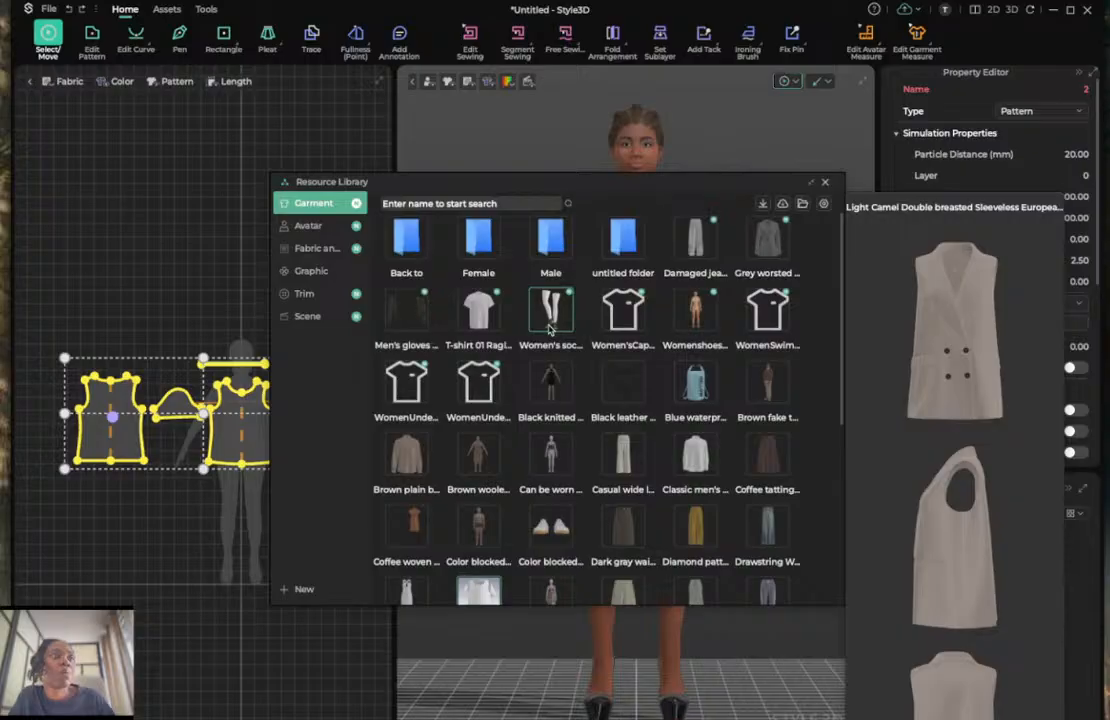
scroll(548, 330, "down", 5)
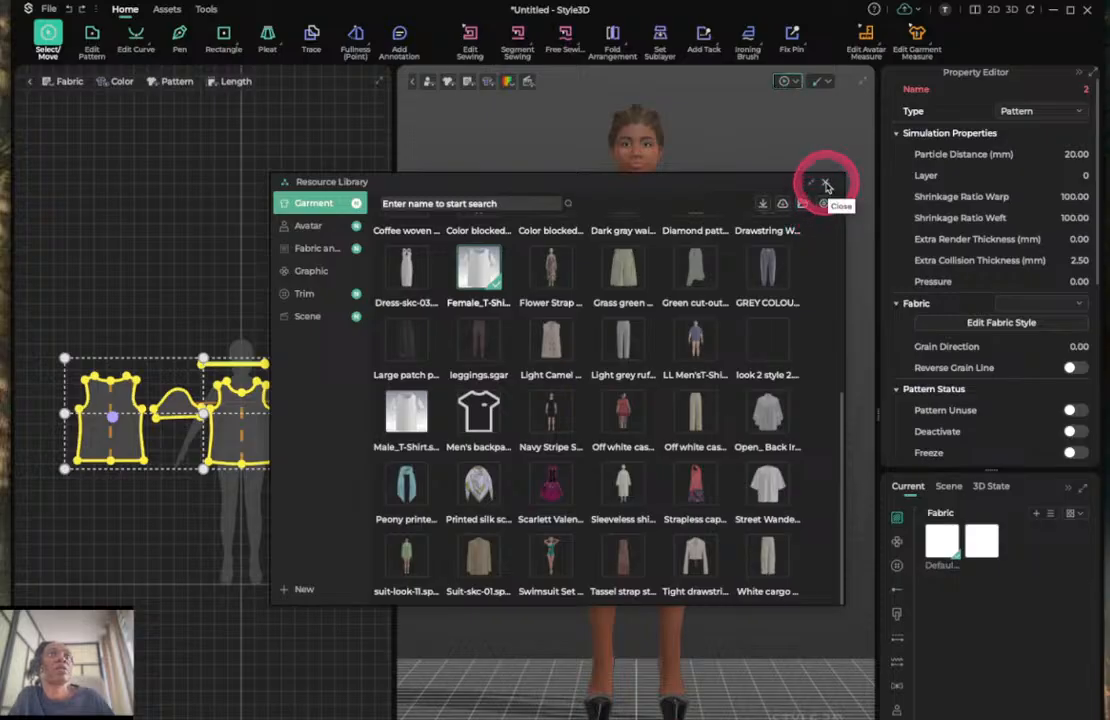
mouse_move(731, 334)
scroll(730, 335, "up", 2)
scroll(731, 334, "down", 2)
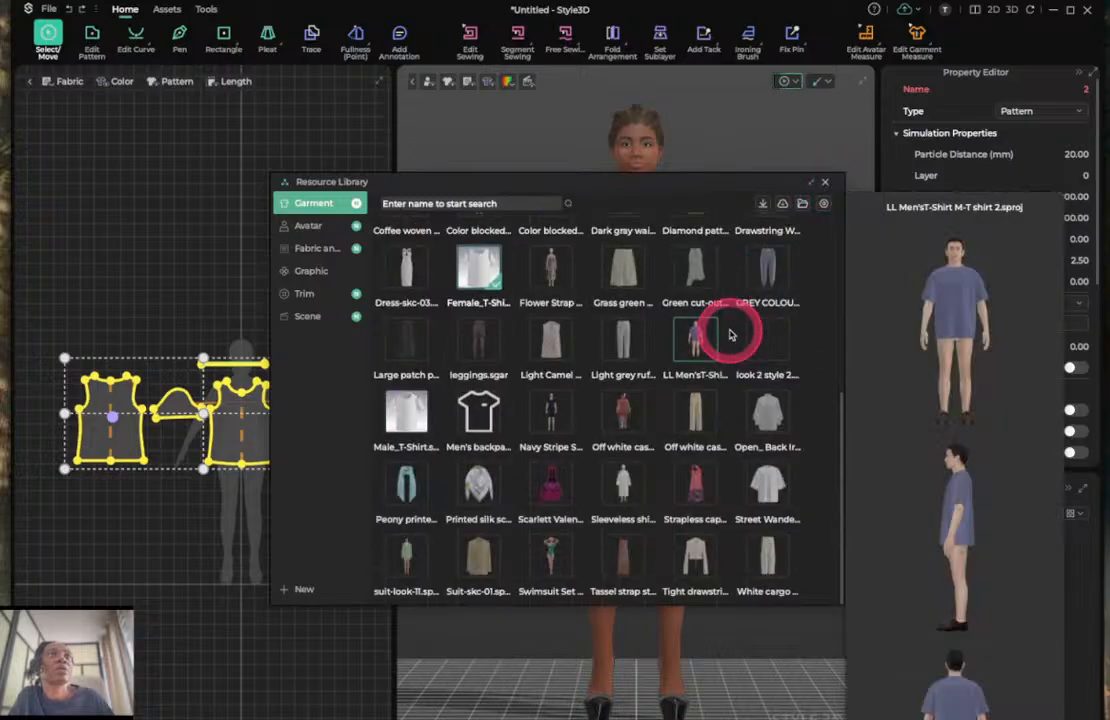
mouse_move(717, 266)
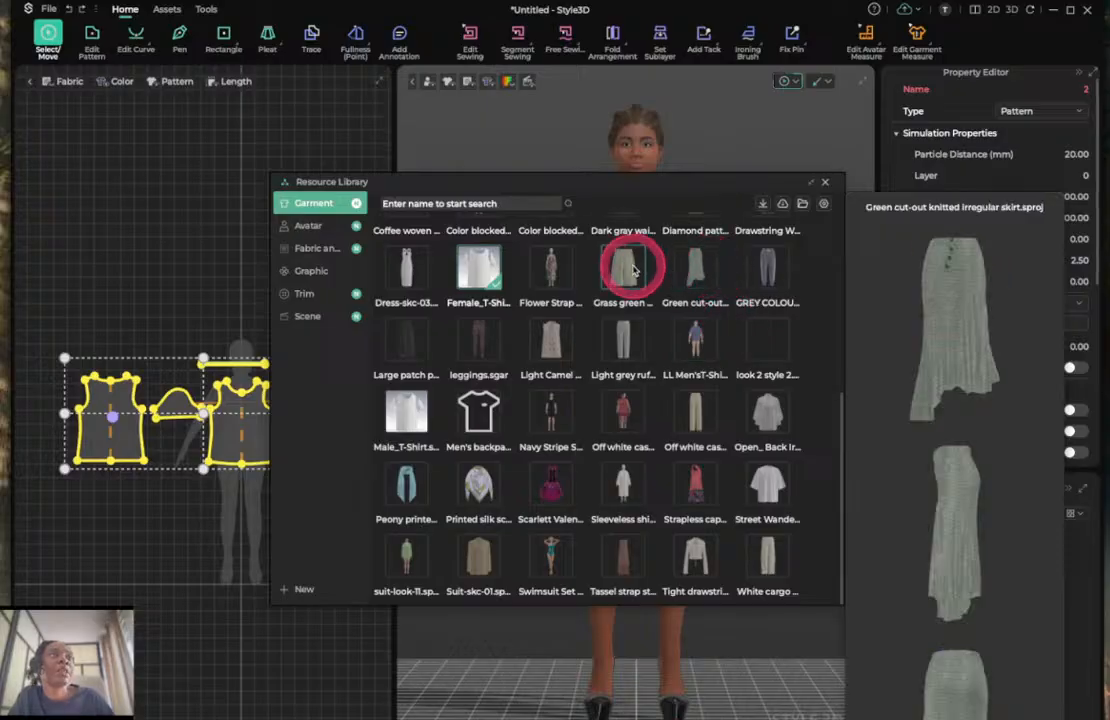
mouse_move(639, 263)
scroll(639, 265, "up", 1)
scroll(645, 265, "down", 1)
Add the Women_Skirt garment from the library's Female folder to the scene with load type Add.
scroll(632, 270, "up", 5)
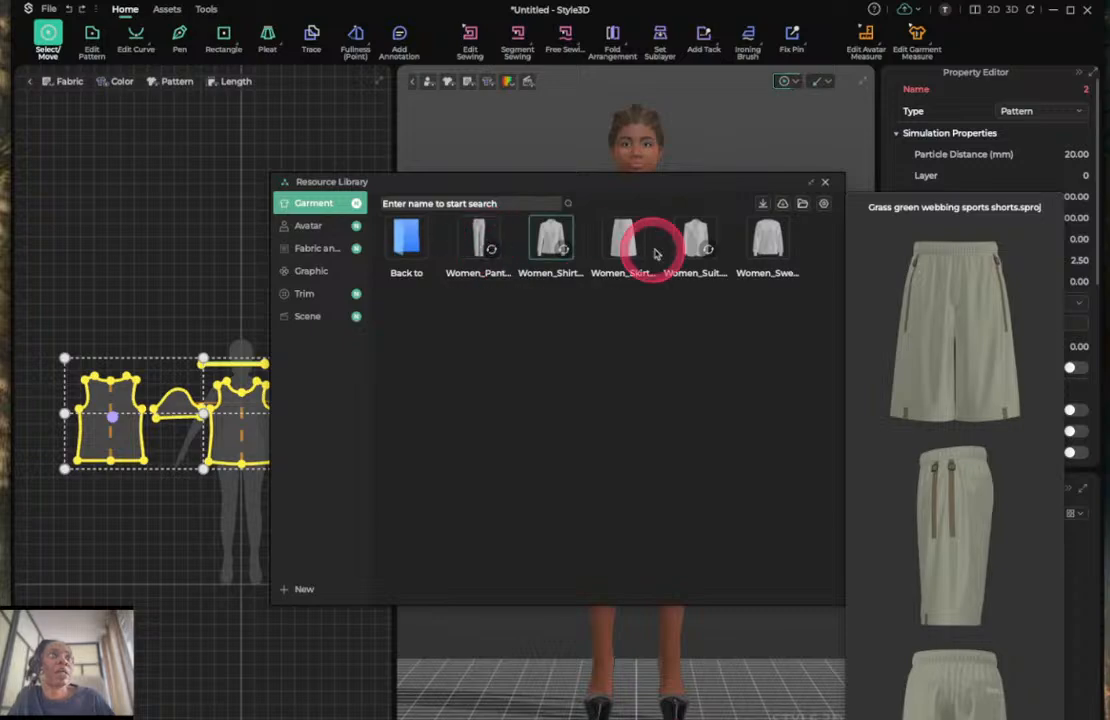
double_click(619, 237)
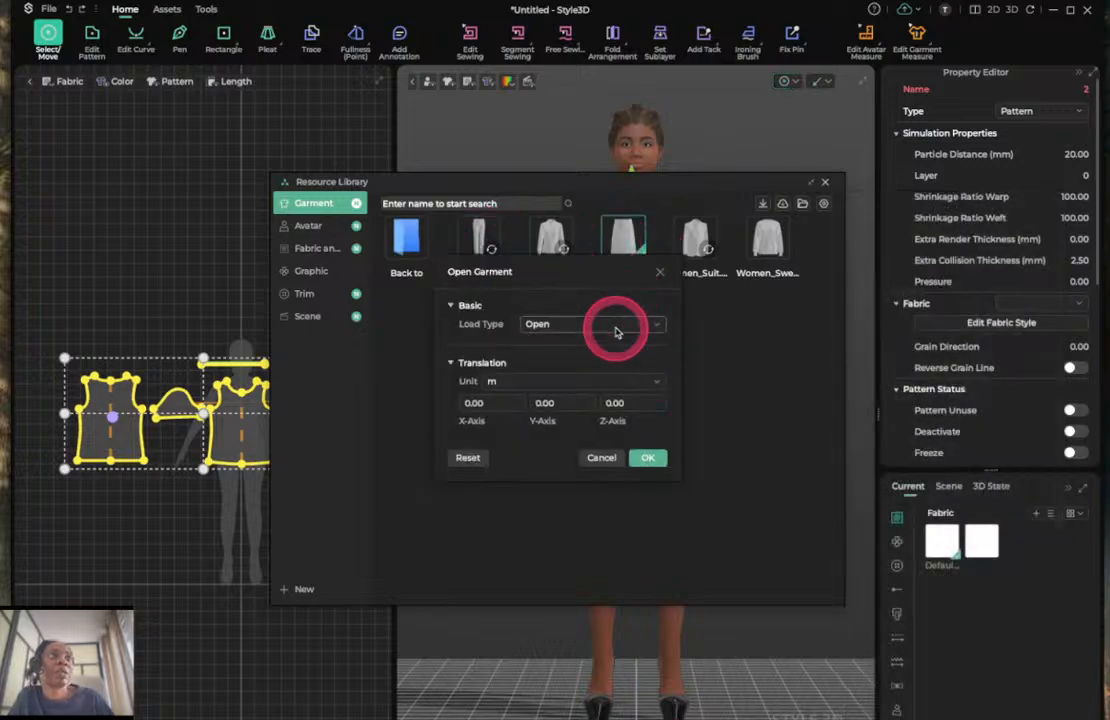
left_click(612, 324)
left_click(598, 367)
left_click(647, 457)
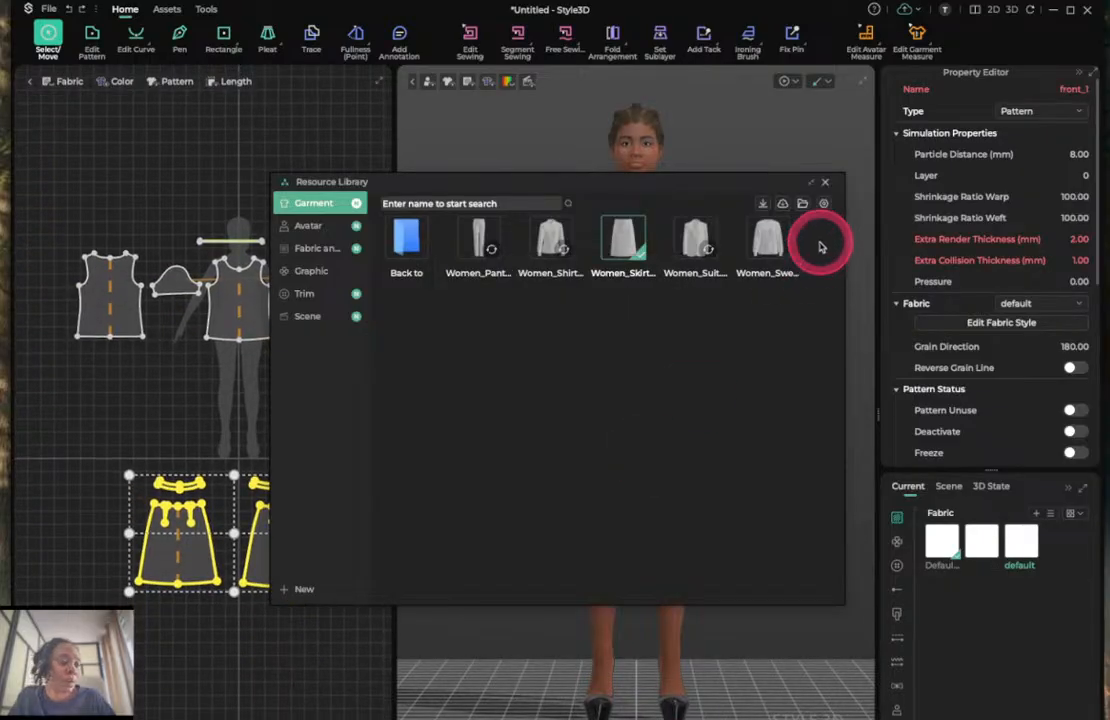
left_click(825, 182)
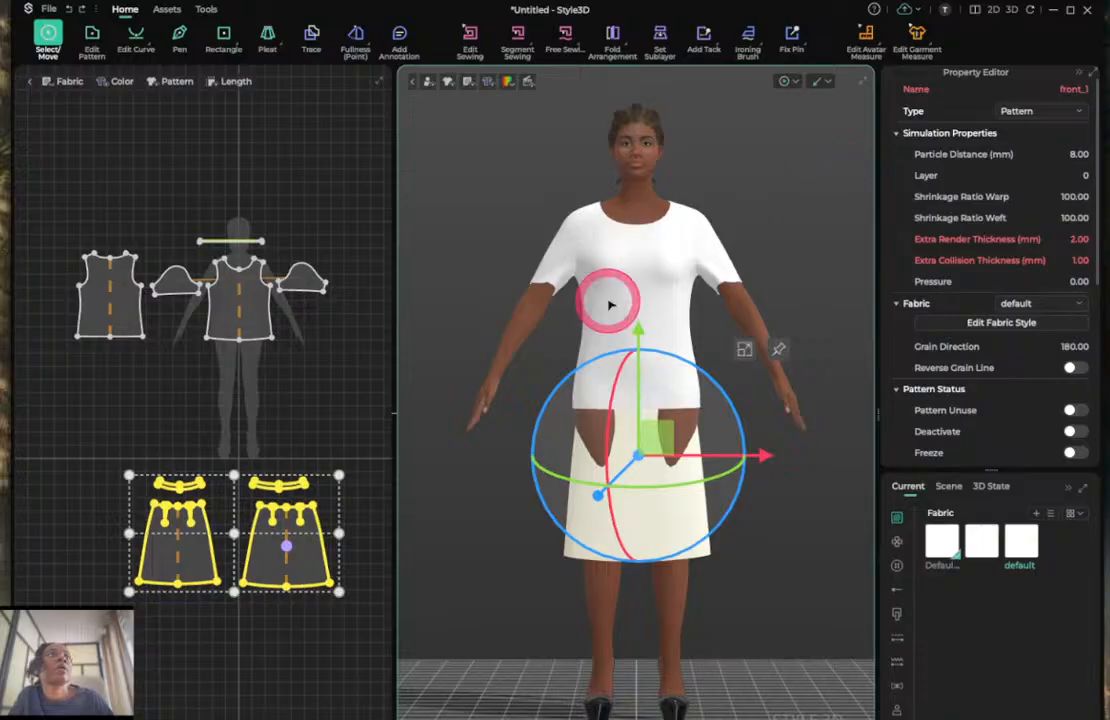
Run the simulation to drape the skirt on the avatar together with the T-shirt.
key("space")
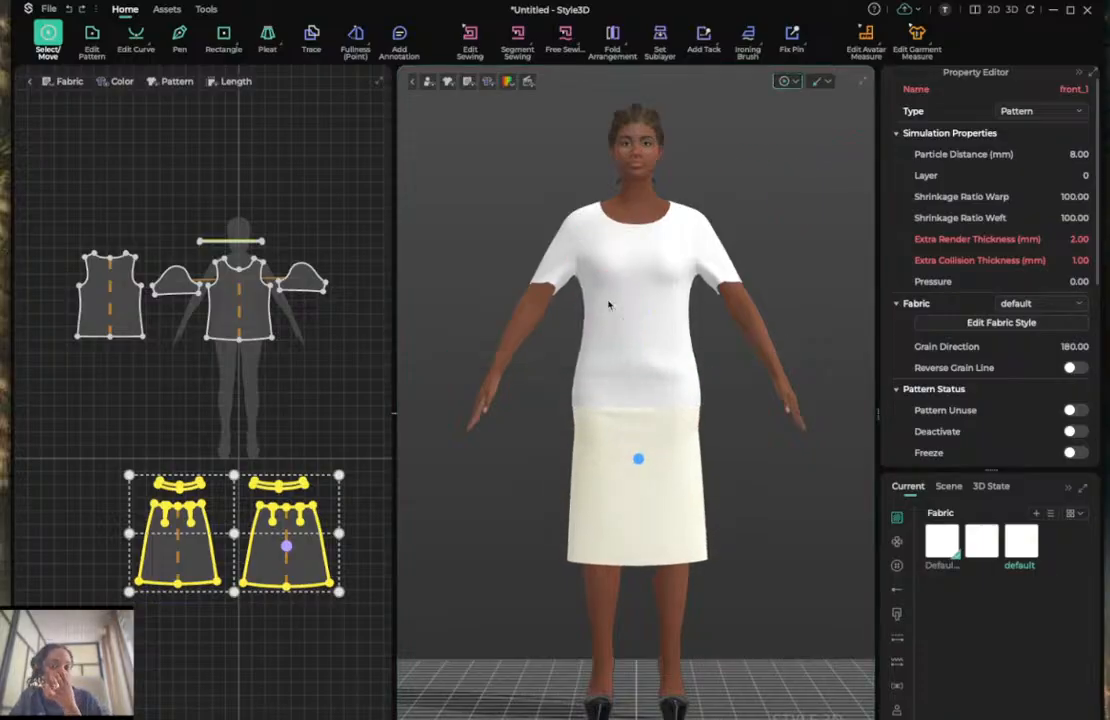
left_click(520, 463)
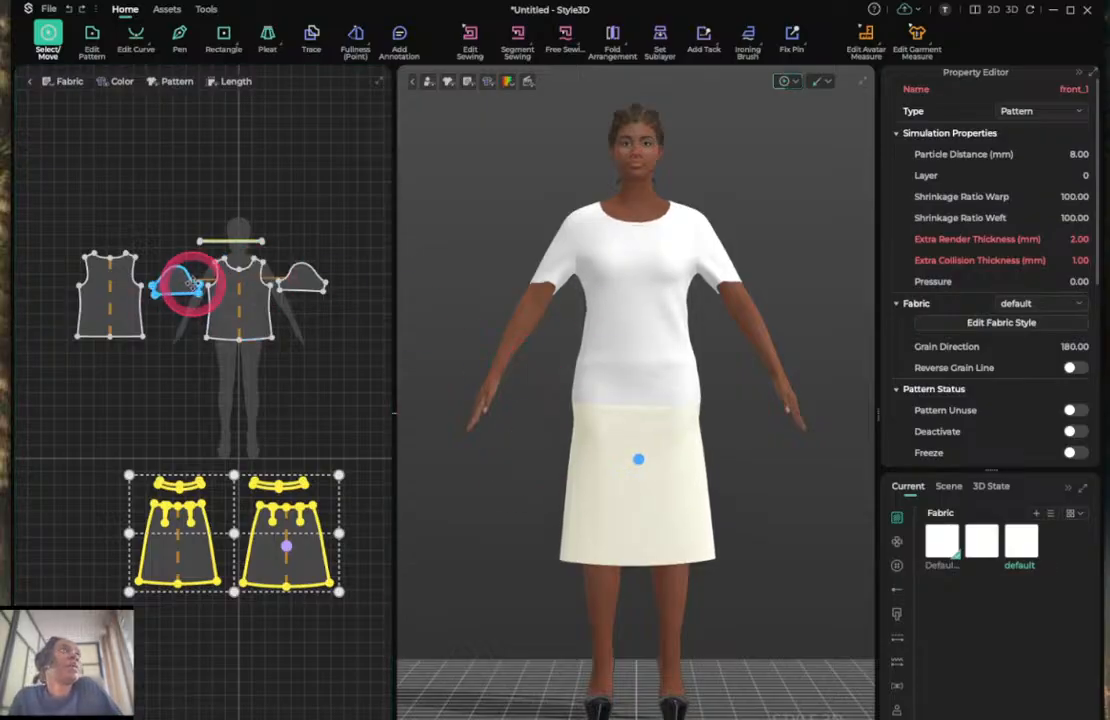
left_click(262, 432)
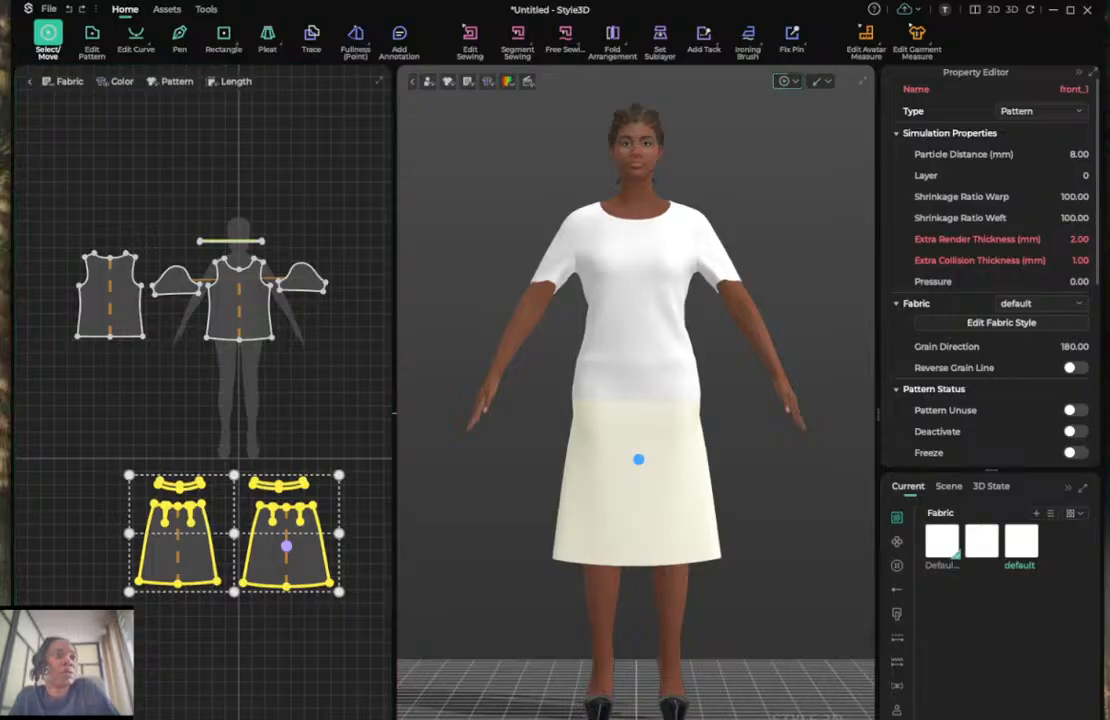
Compare the runway reference photo with the draped T-shirt and skirt on the avatar.
key("super+Tab")
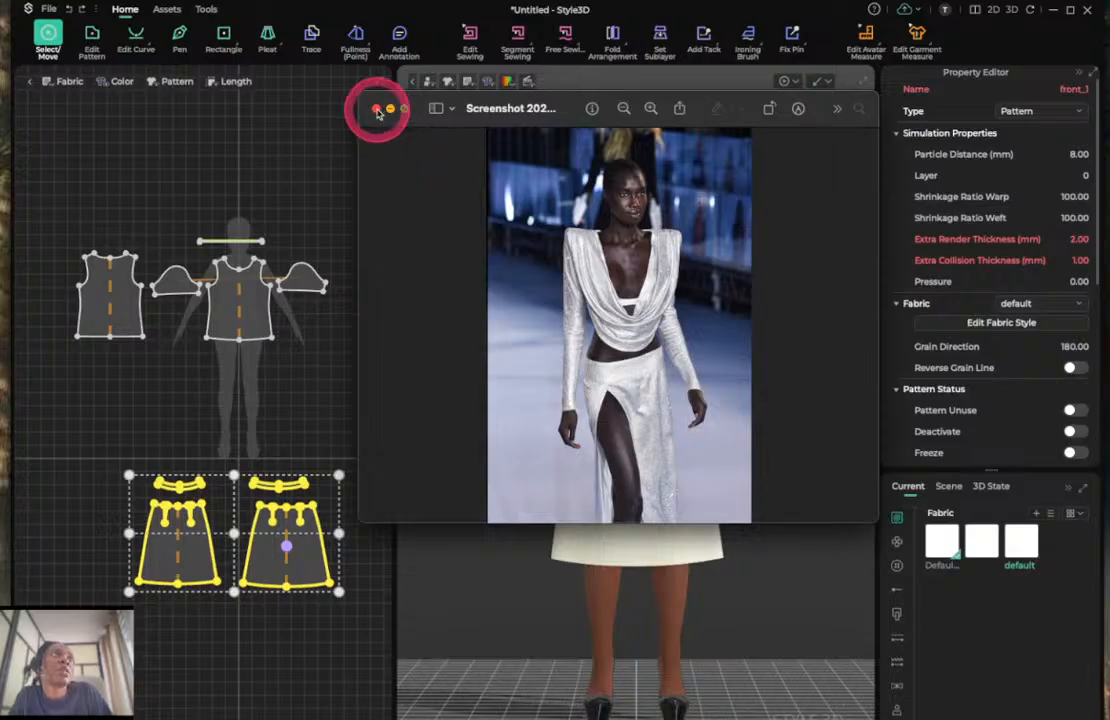
left_click(330, 125)
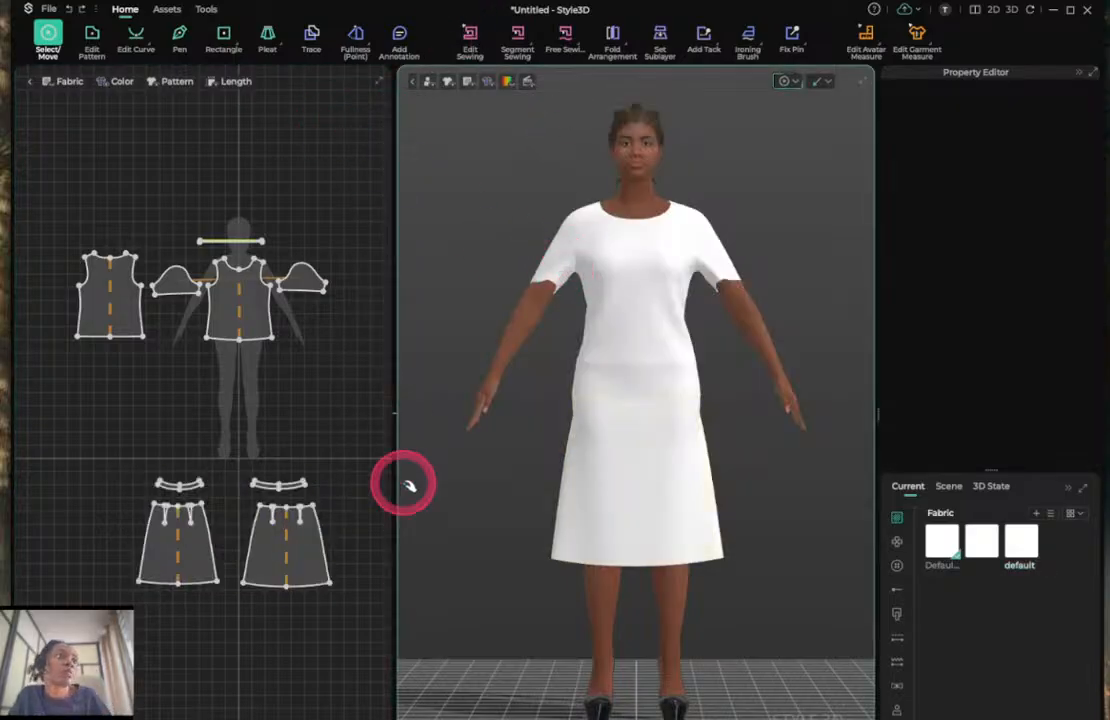
key("super+Tab")
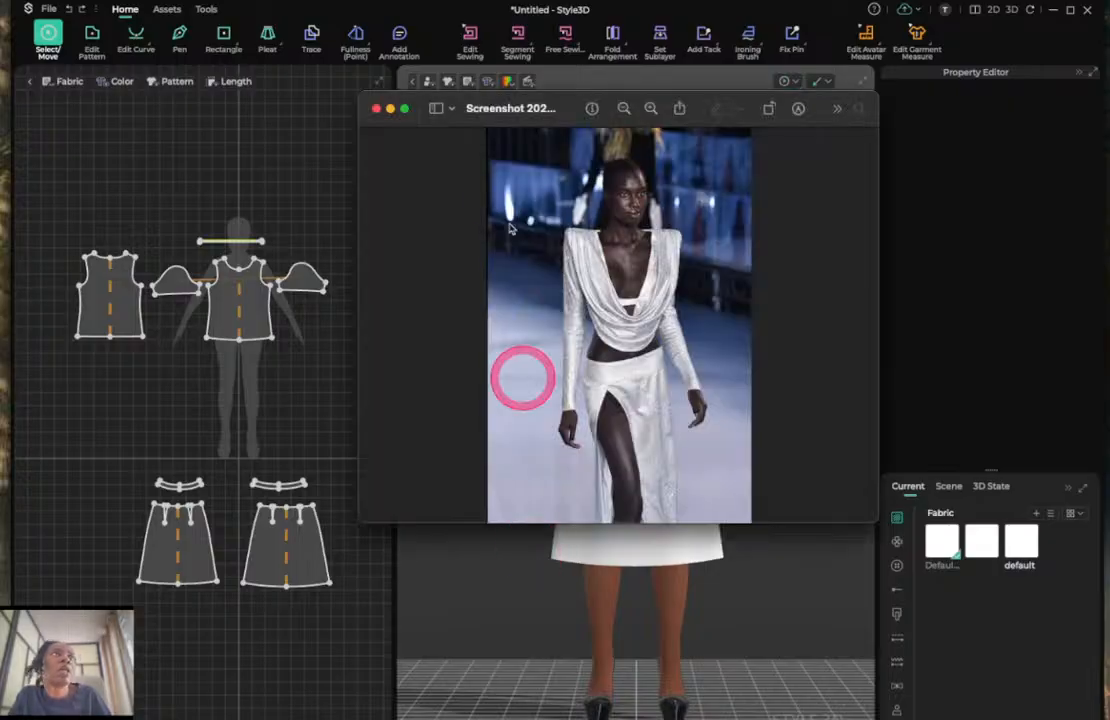
left_click_drag(521, 111, 0, 38)
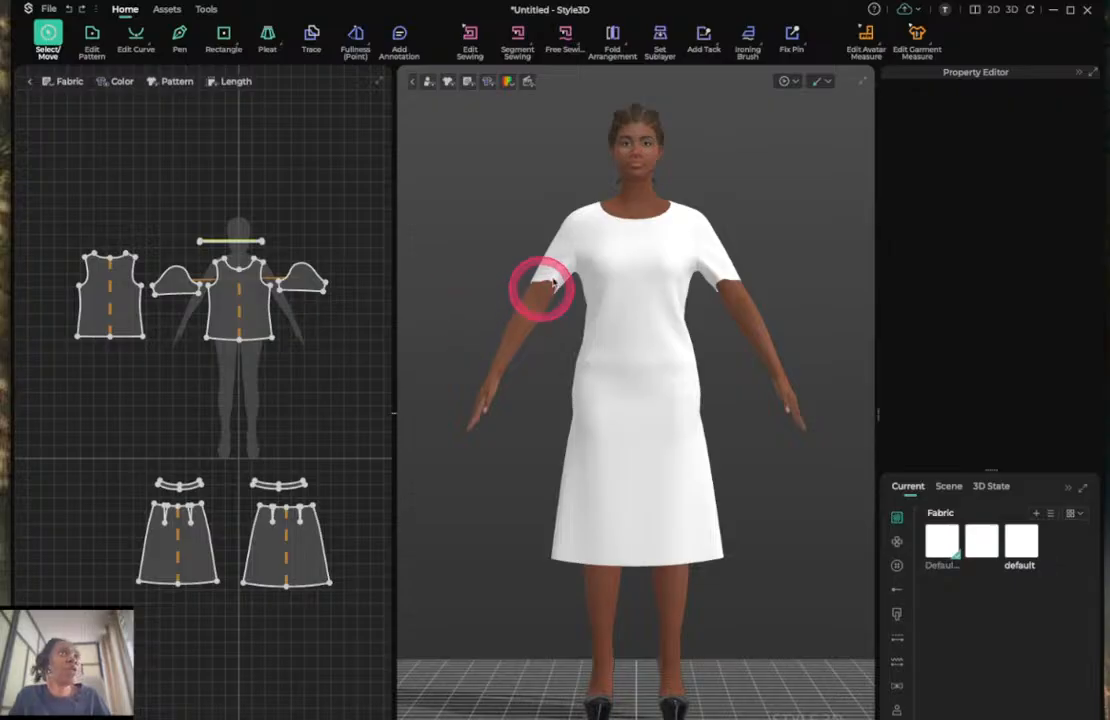
Shorten the T-shirt's front pattern piece by moving its hem edge up to about waist level.
left_click(616, 305)
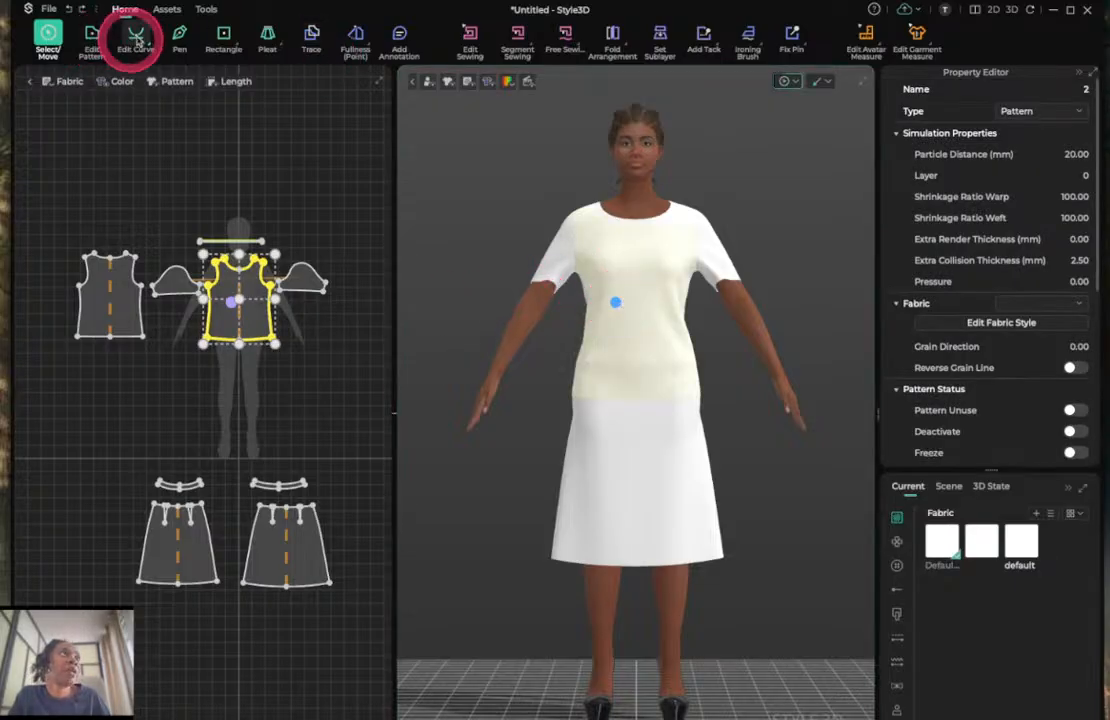
left_click(92, 41)
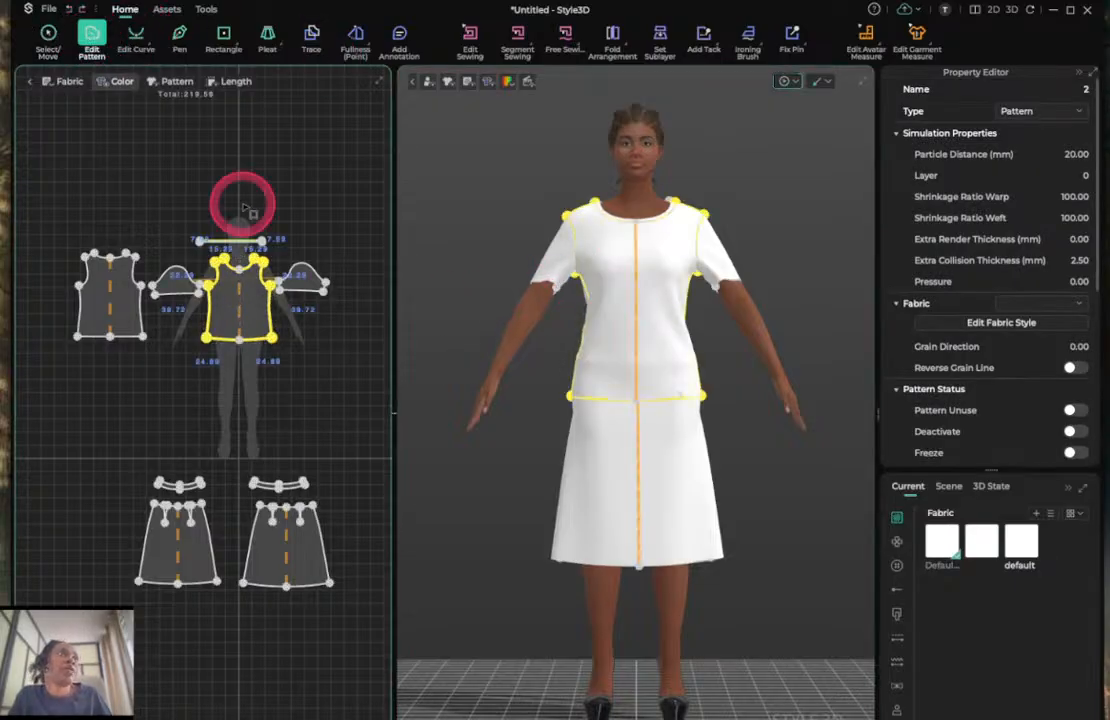
left_click(141, 314)
scroll(131, 238, "up", 4)
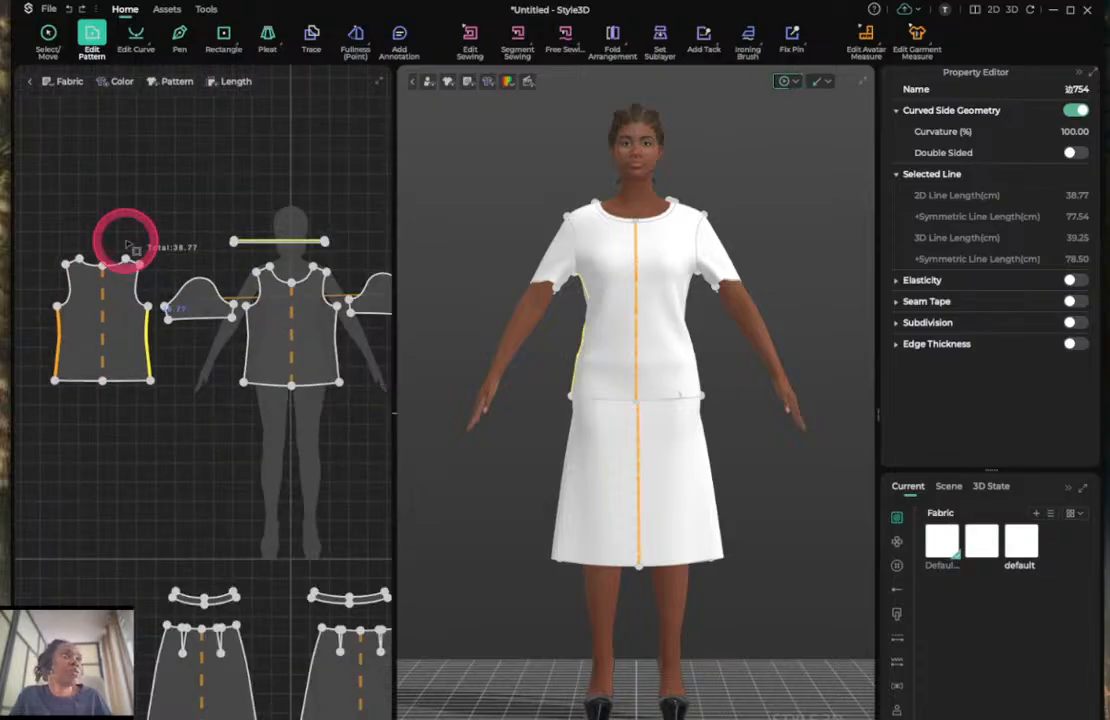
scroll(259, 241, "up", 3)
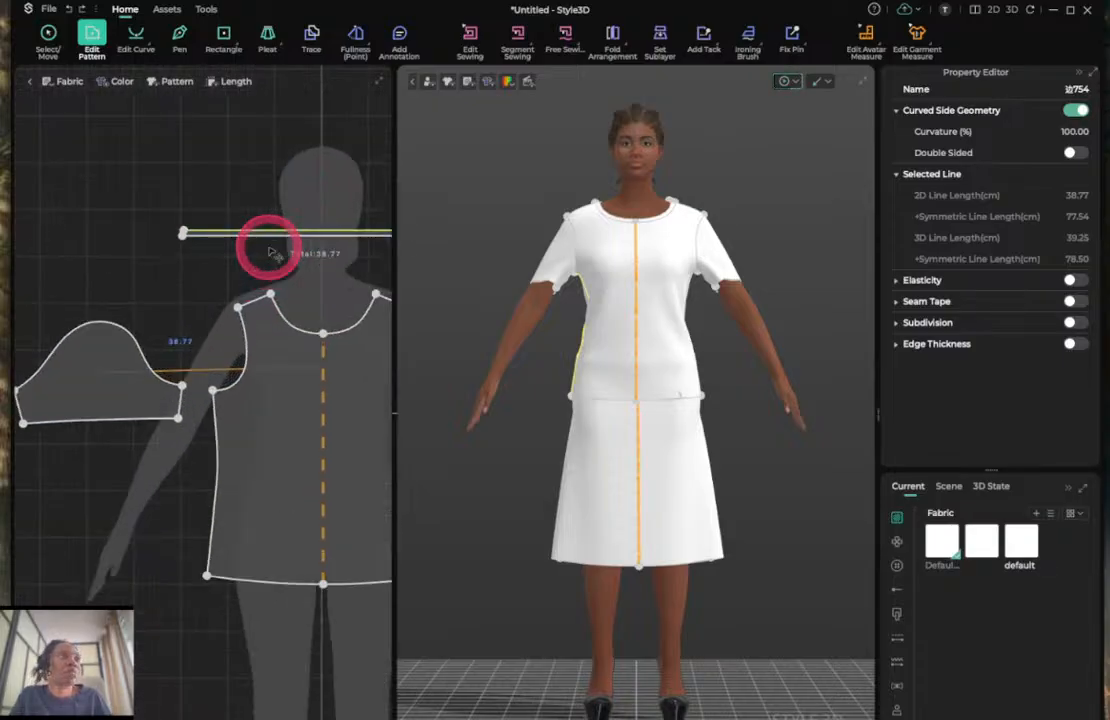
scroll(265, 246, "down", 3)
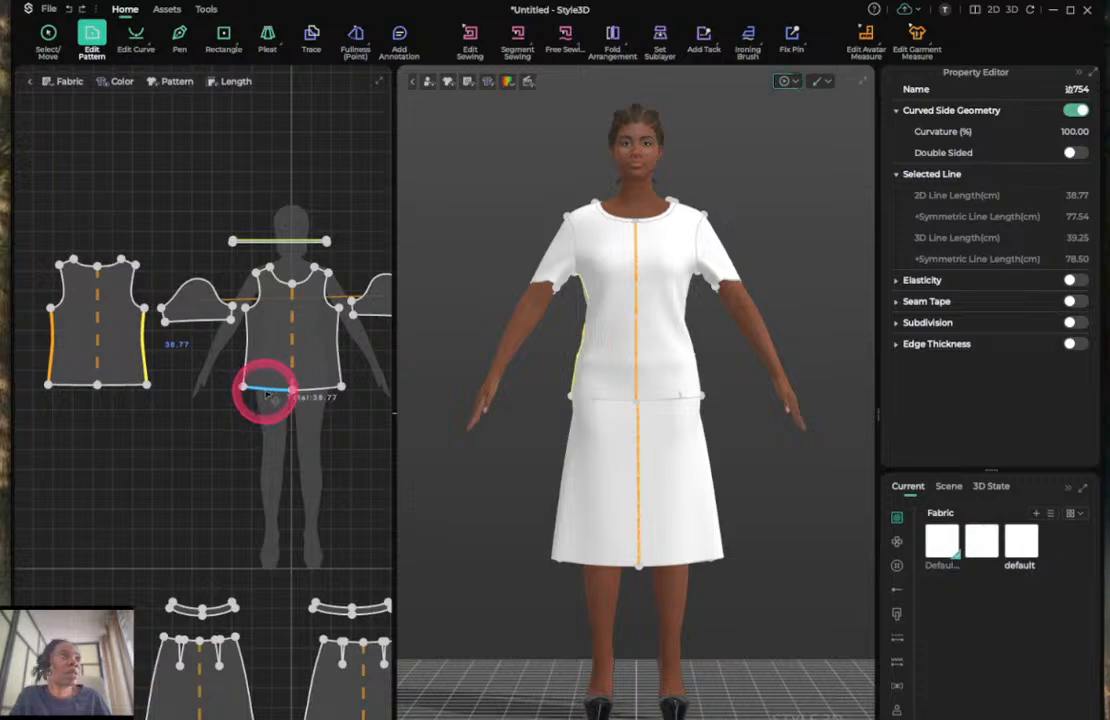
left_click_drag(266, 389, 267, 361)
Raise the T-shirt's back hem to just below the armholes and bring the front hem up to match.
left_click(131, 388)
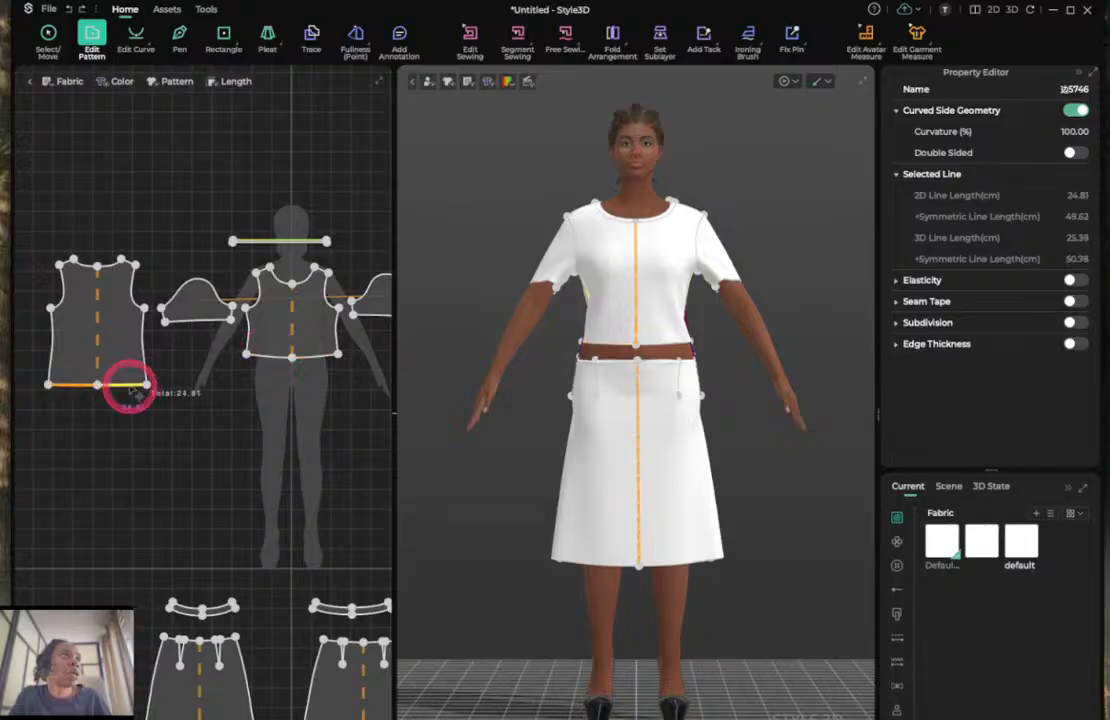
left_click_drag(131, 390, 124, 355)
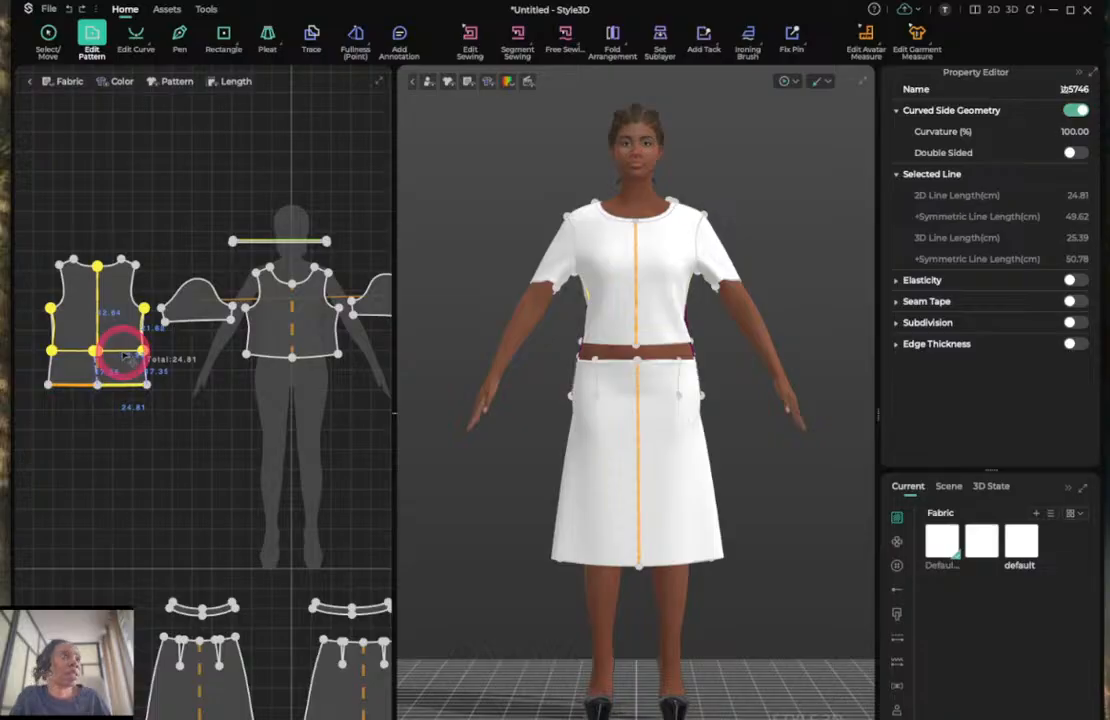
left_click_drag(123, 356, 123, 359)
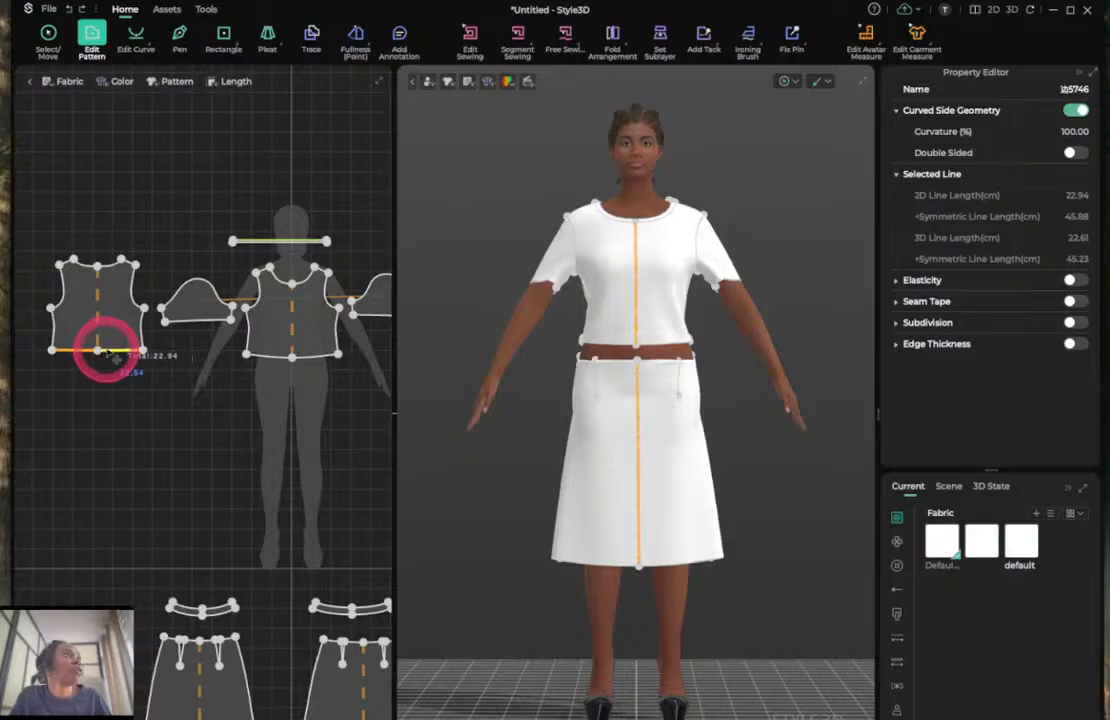
left_click_drag(106, 351, 99, 322)
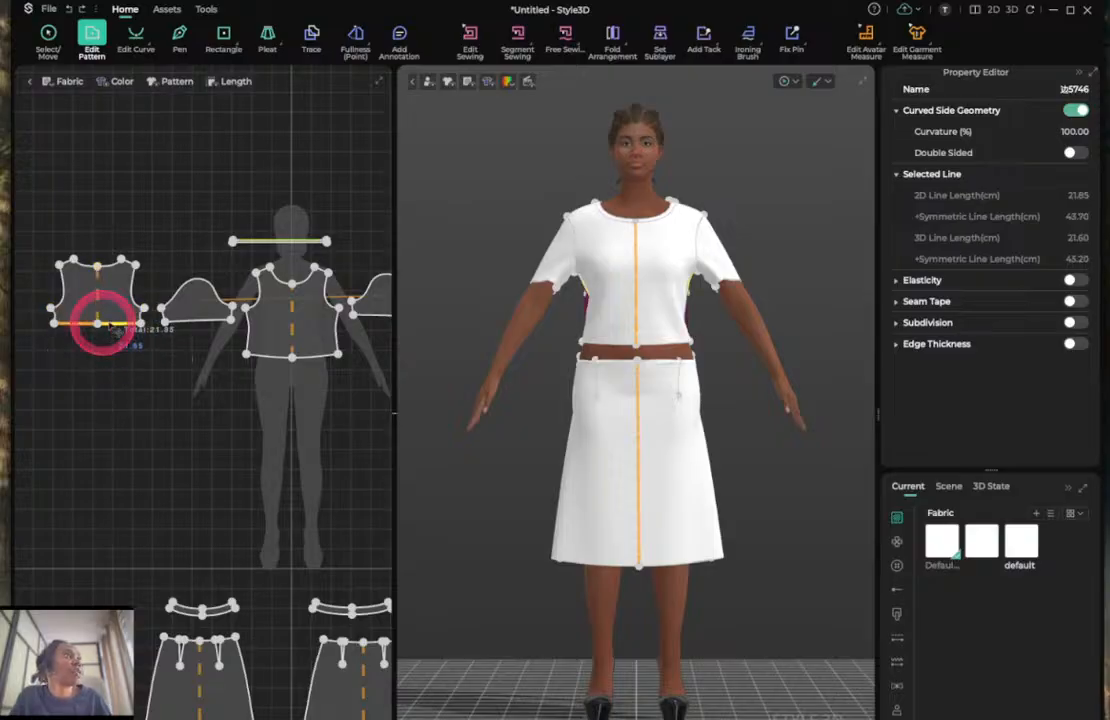
left_click_drag(316, 360, 318, 339)
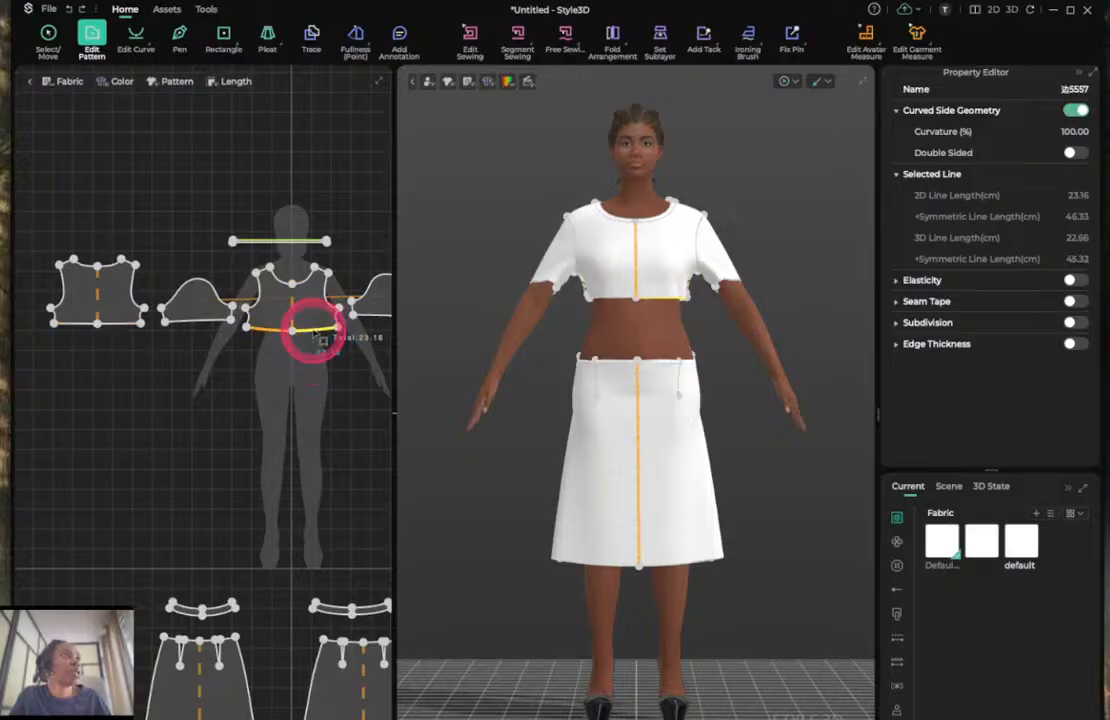
Delete the leftover curve points on the front piece's side seam to straighten the edge.
scroll(314, 333, "down", 3)
scroll(310, 325, "up", 5)
scroll(200, 303, "up", 5)
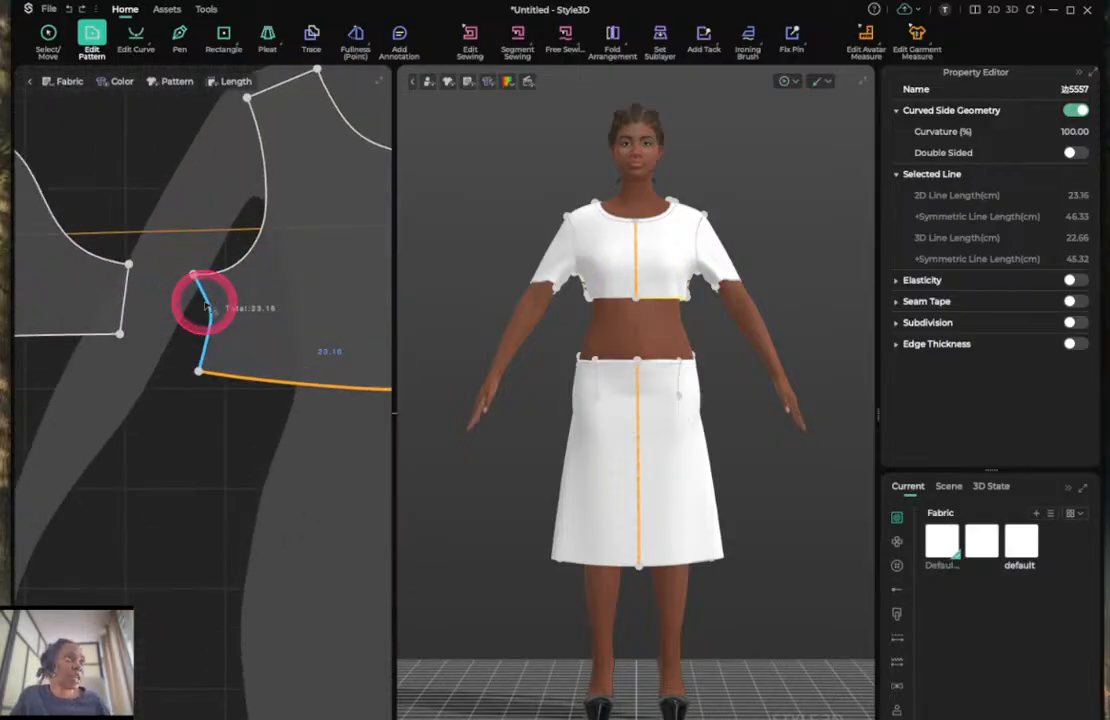
key("v")
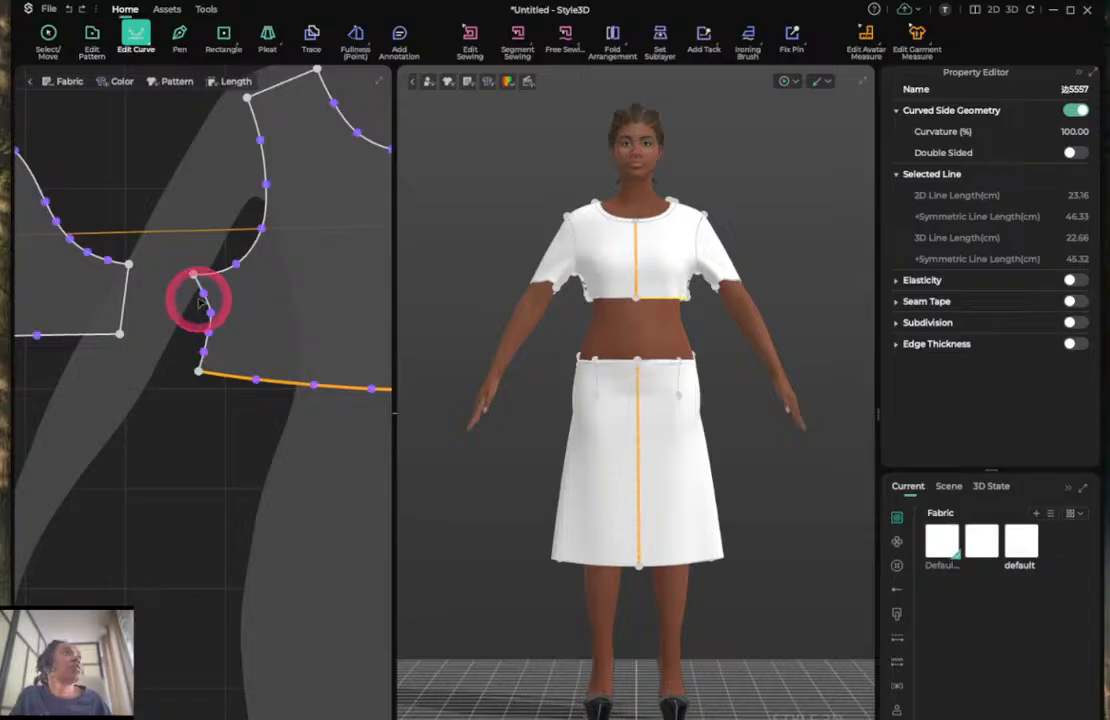
left_click_drag(189, 292, 238, 358)
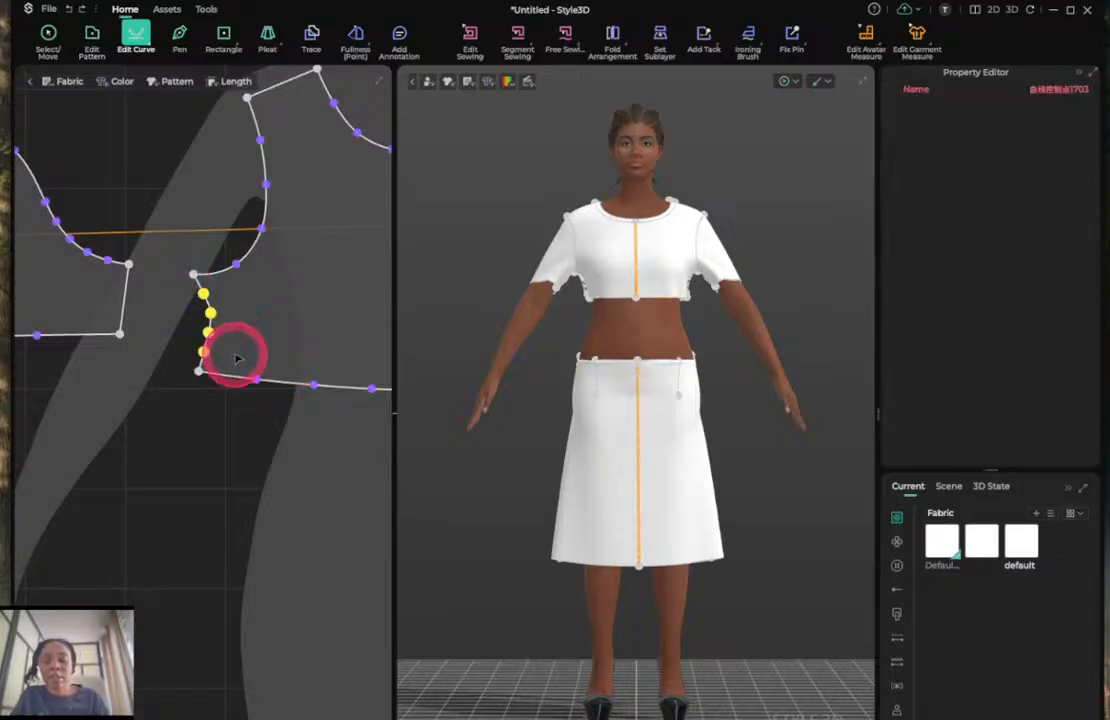
key("Delete")
Delete the leftover curve points on the back piece's side seam to straighten it like the front.
scroll(182, 349, "up", 5)
scroll(182, 349, "down", 10)
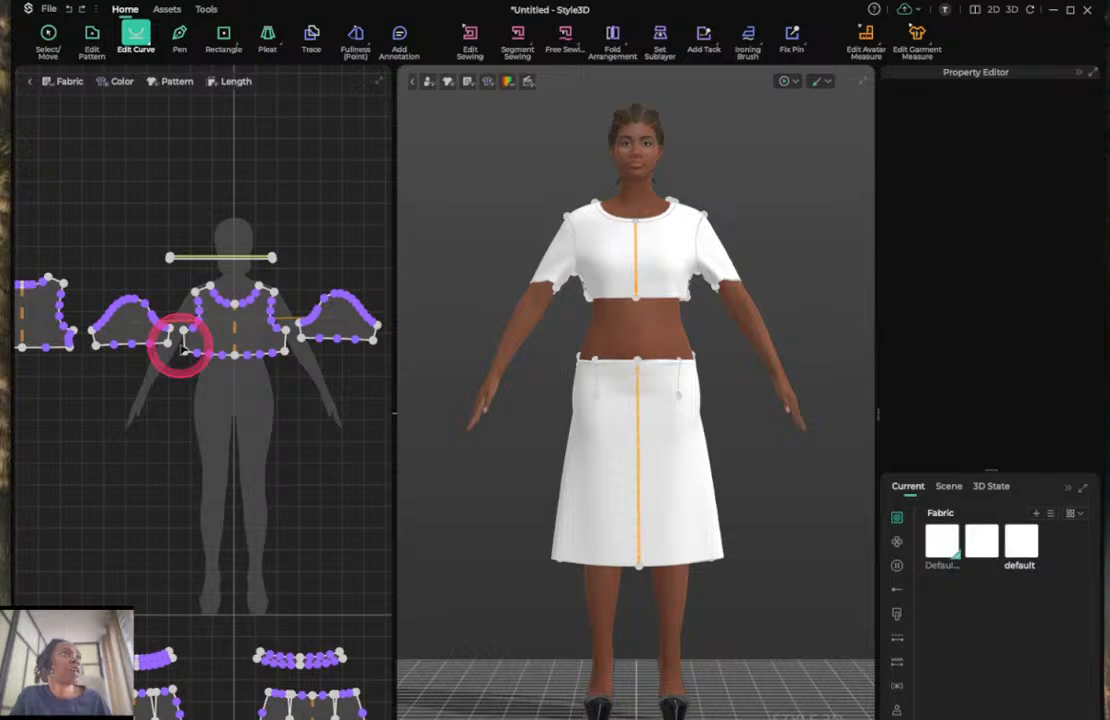
scroll(183, 348, "up", 6)
scroll(175, 345, "down", 5)
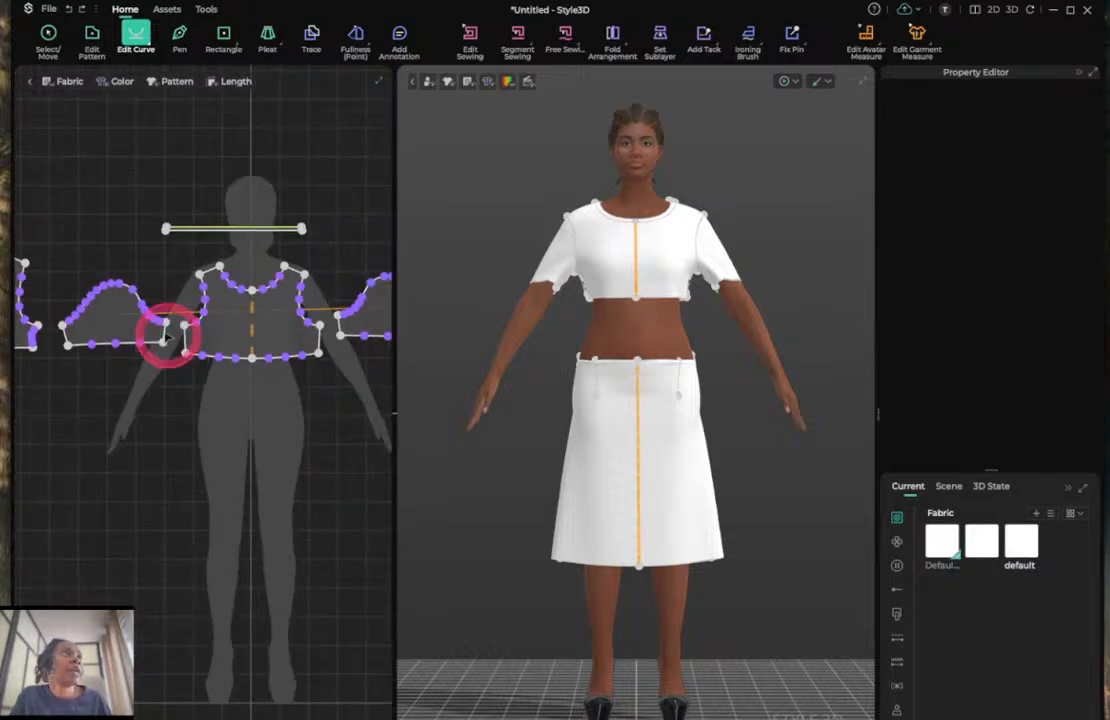
scroll(215, 356, "down", 5)
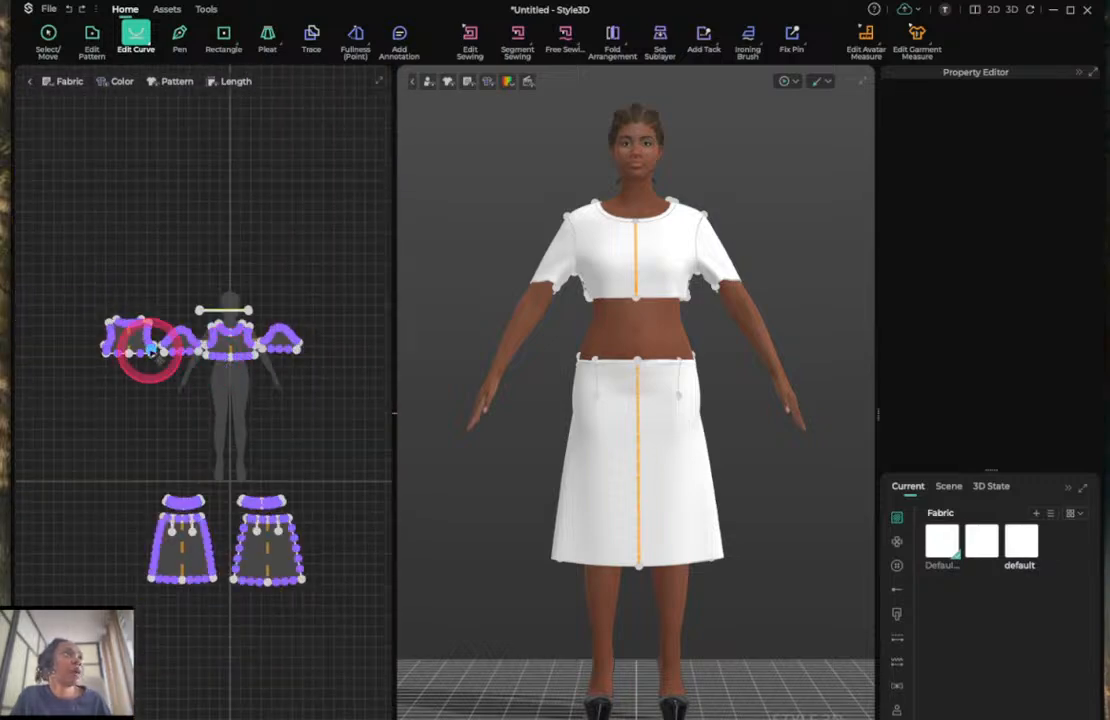
scroll(149, 348, "up", 6)
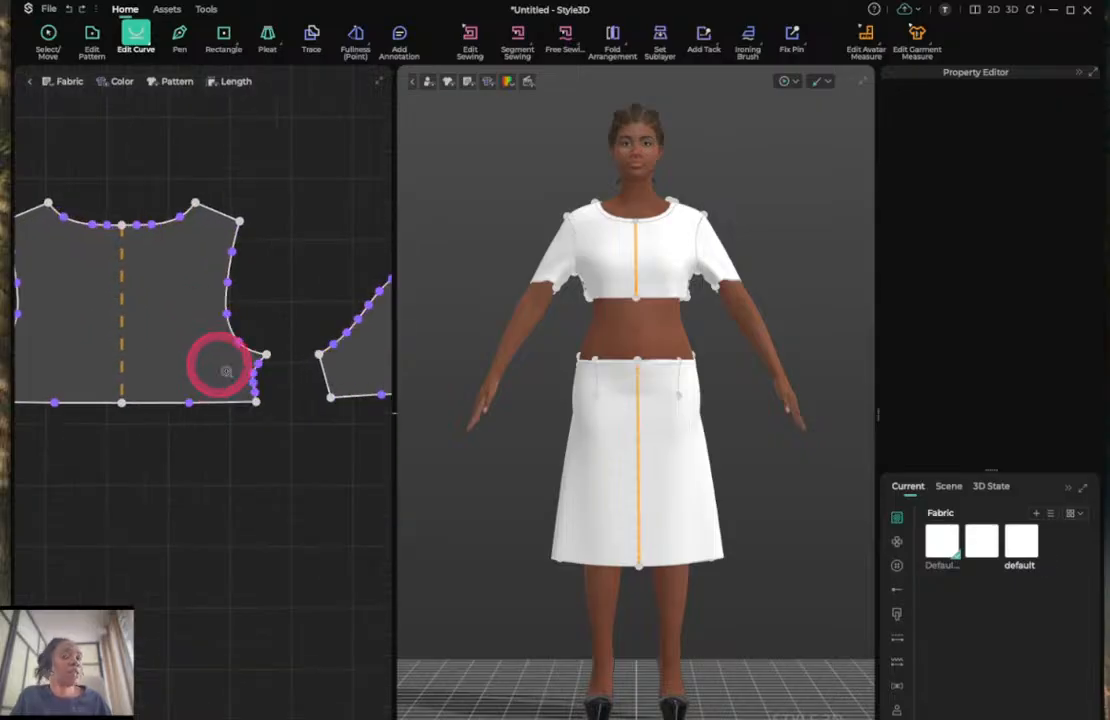
scroll(224, 370, "up", 1)
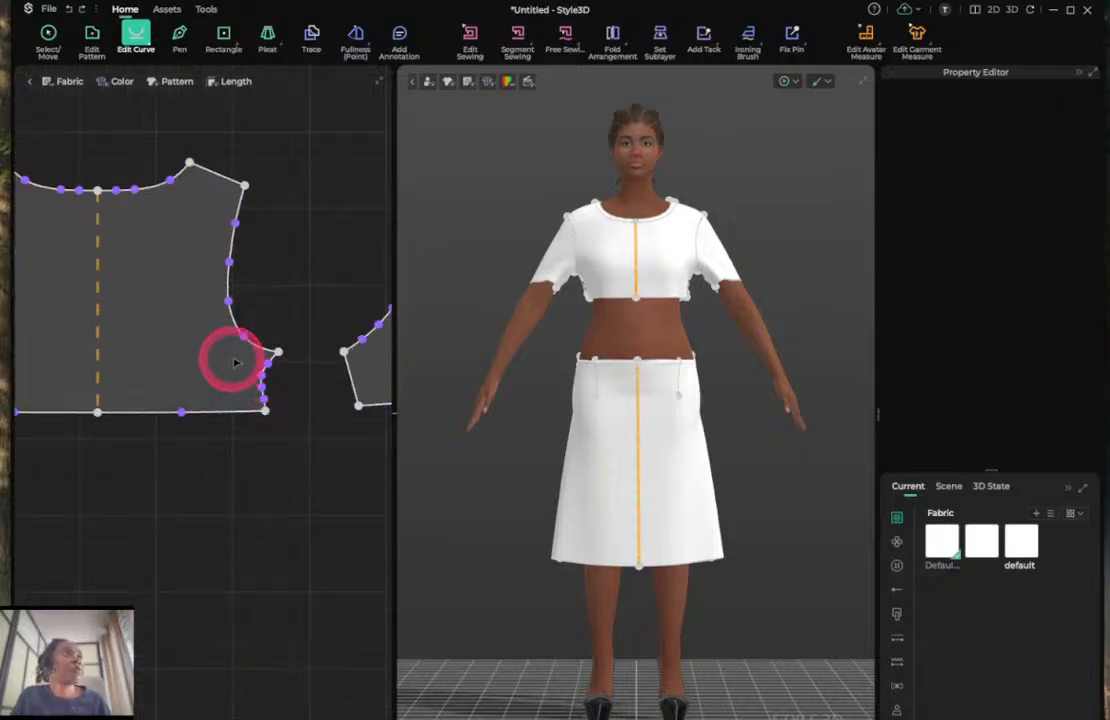
left_click_drag(234, 358, 295, 407)
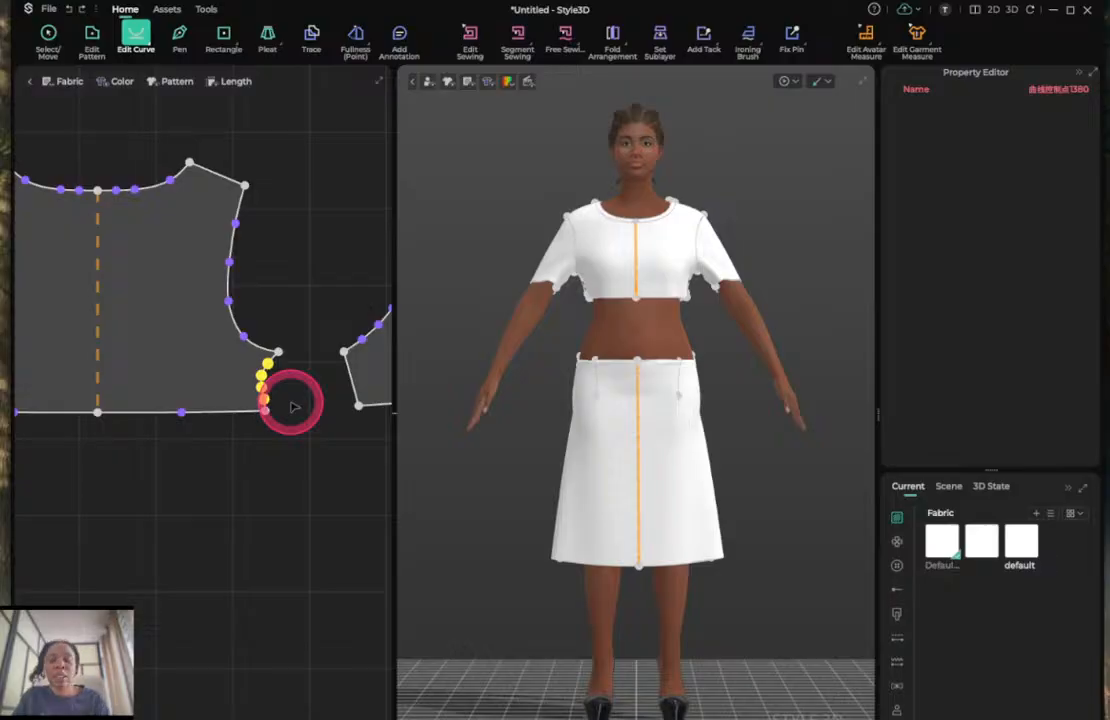
key("Delete")
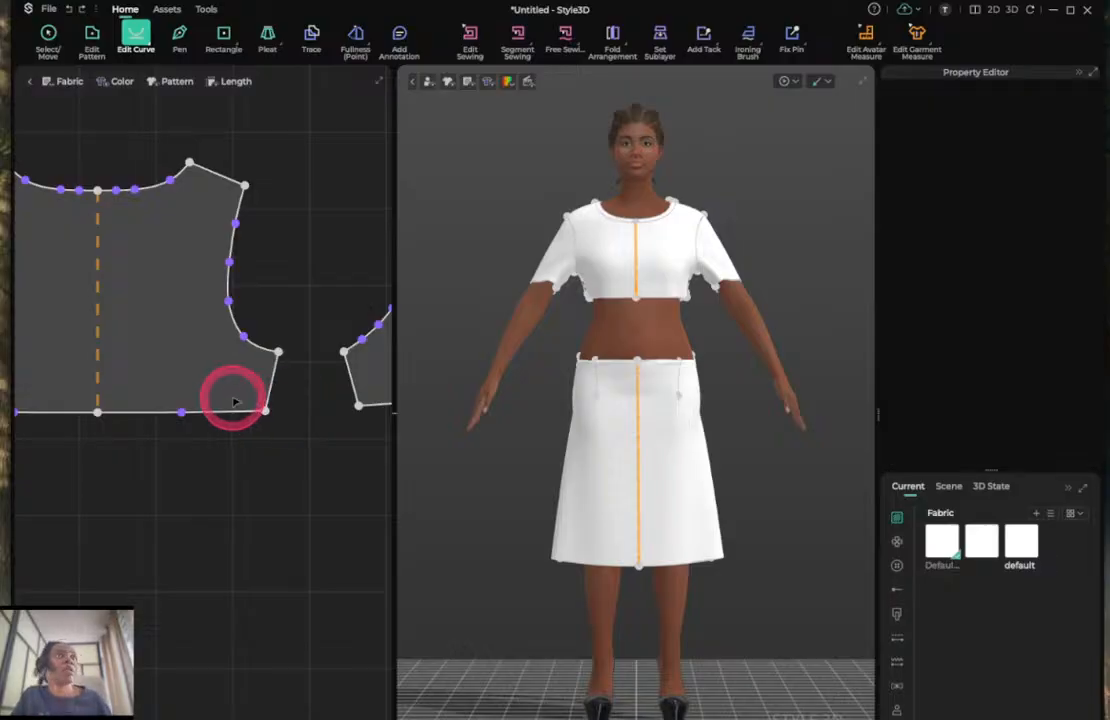
Scale the cropped top's back pattern piece slightly narrower in width.
key("a")
left_click(231, 398)
scroll(77, 392, "up", 3)
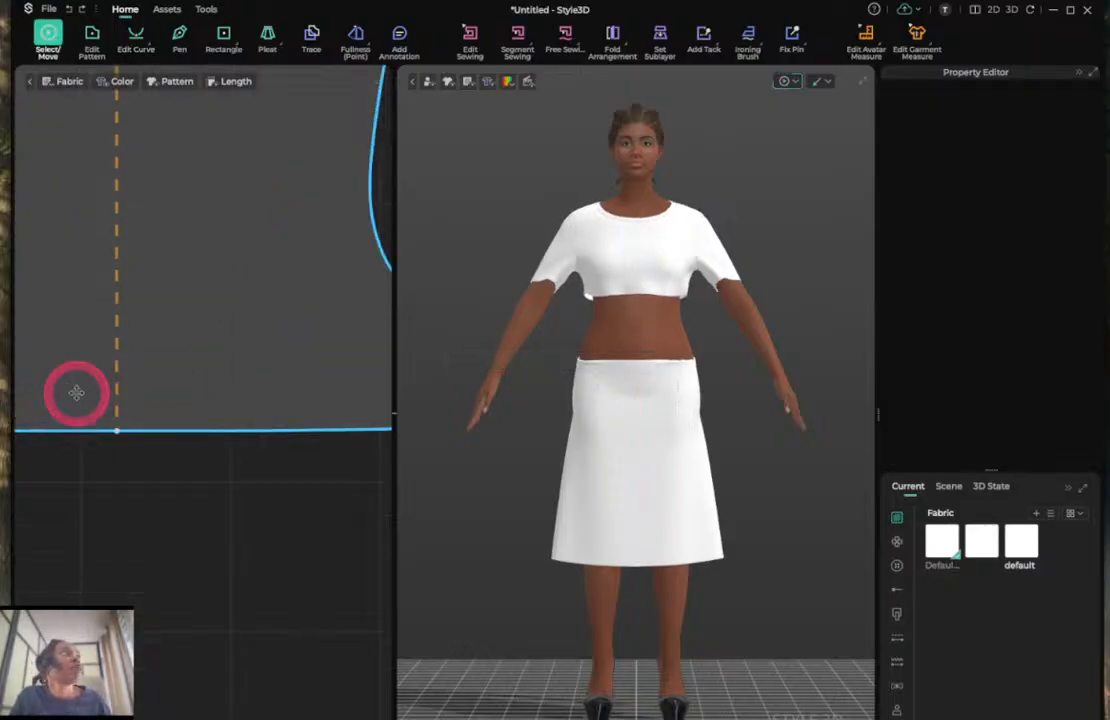
scroll(77, 392, "down", 5)
left_click(139, 378)
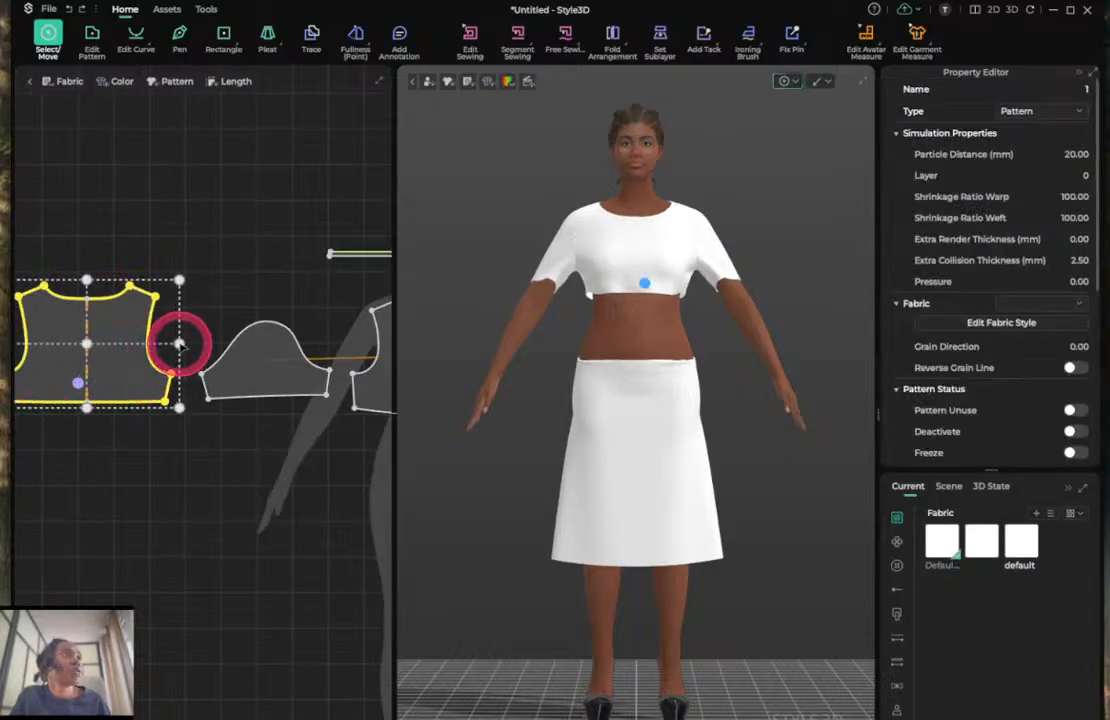
left_click_drag(179, 343, 166, 343)
scroll(166, 343, "up", 4)
scroll(166, 343, "down", 7)
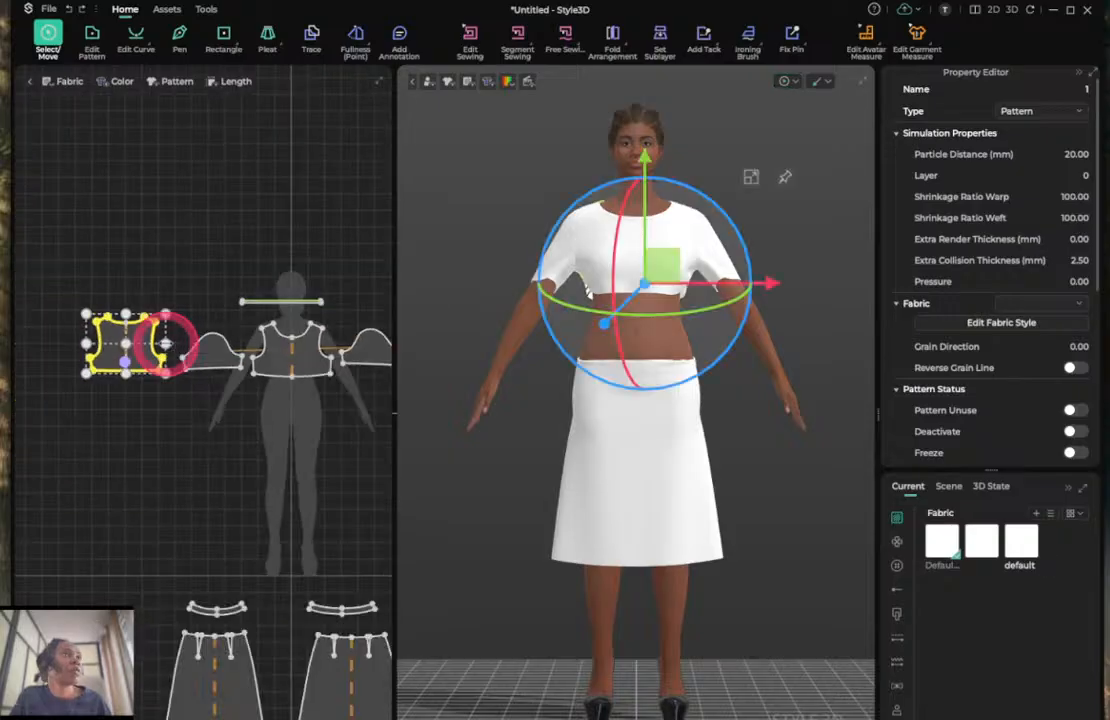
Scale the cropped top's front pattern piece slightly narrower in width to match the back.
left_click(318, 352)
scroll(248, 348, "up", 3)
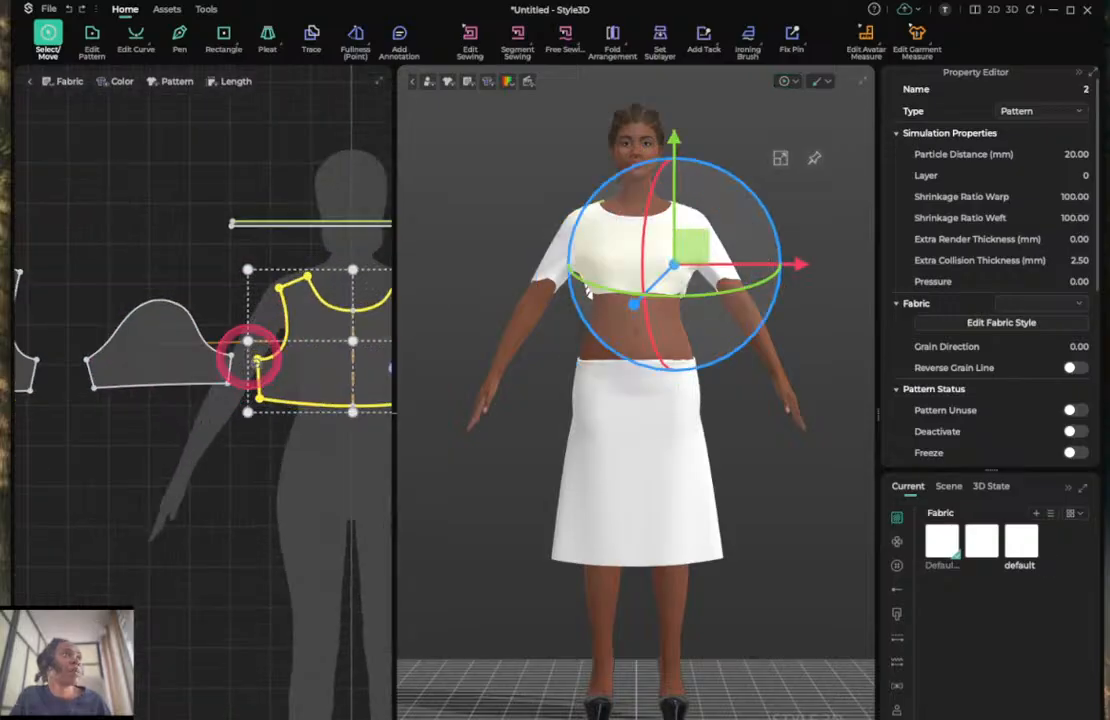
left_click_drag(249, 342, 262, 341)
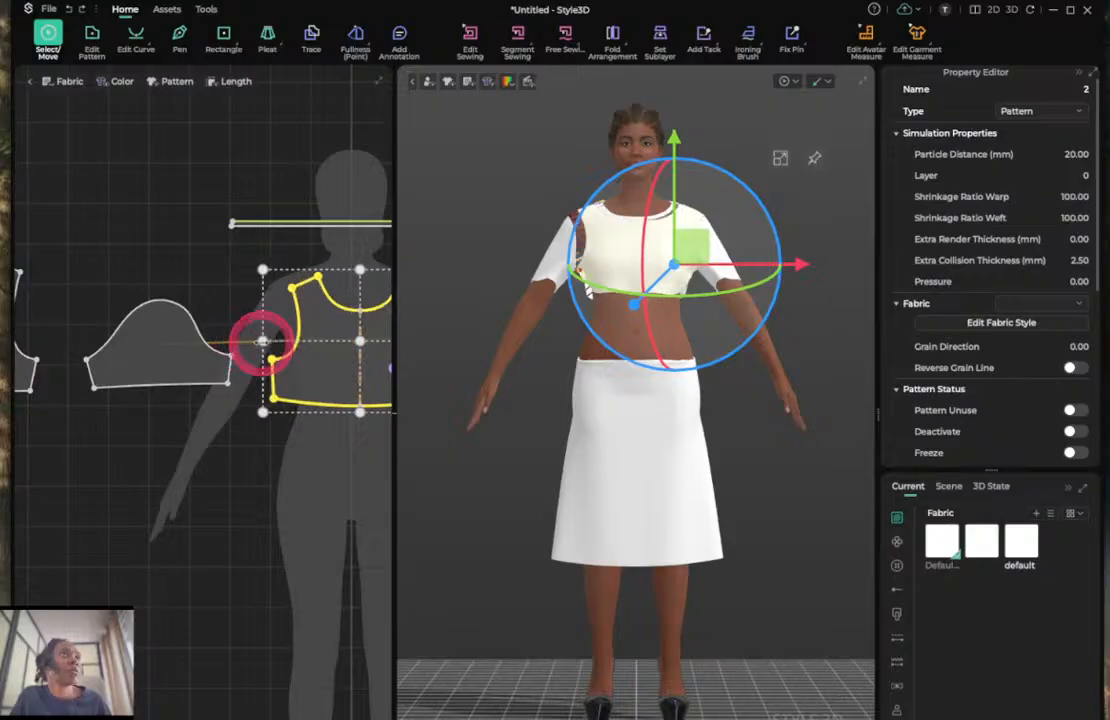
Run the simulation to settle the narrowed cropped top on the avatar, and clear the pattern selection.
key("space")
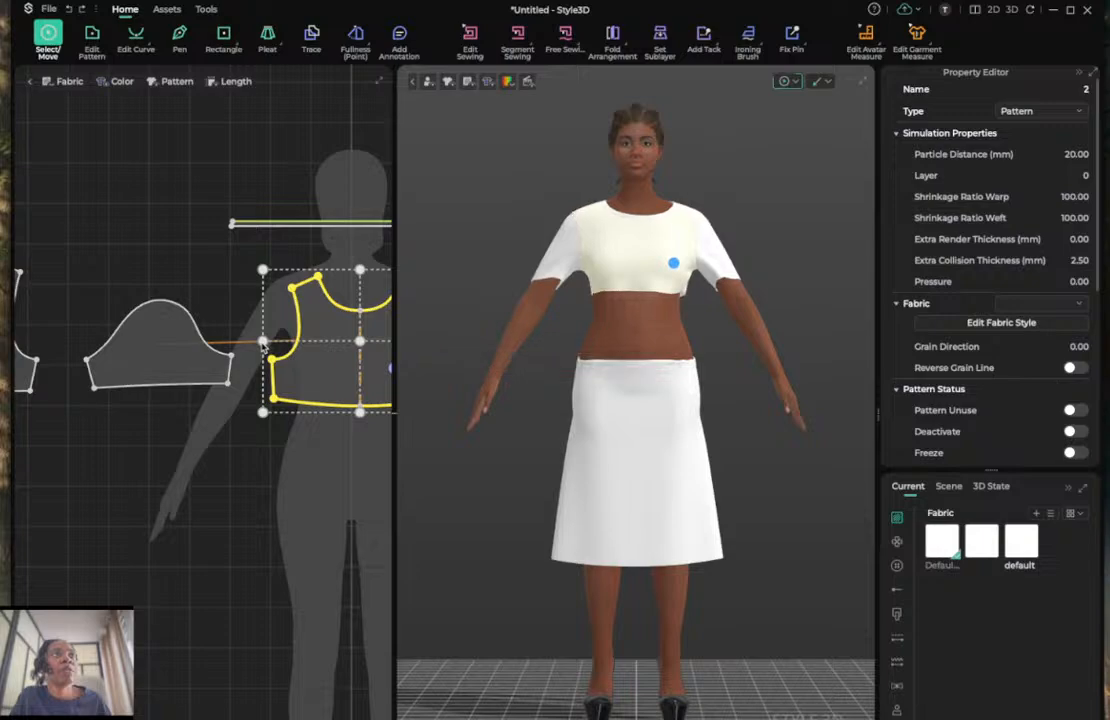
left_click(685, 290)
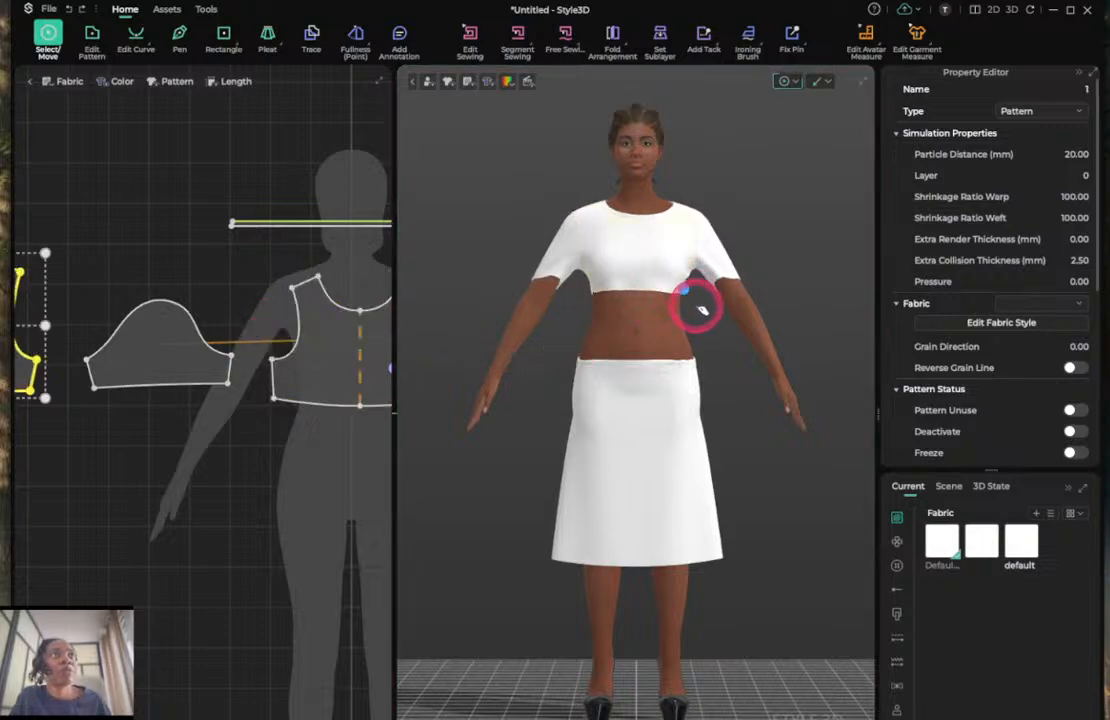
left_click(733, 383)
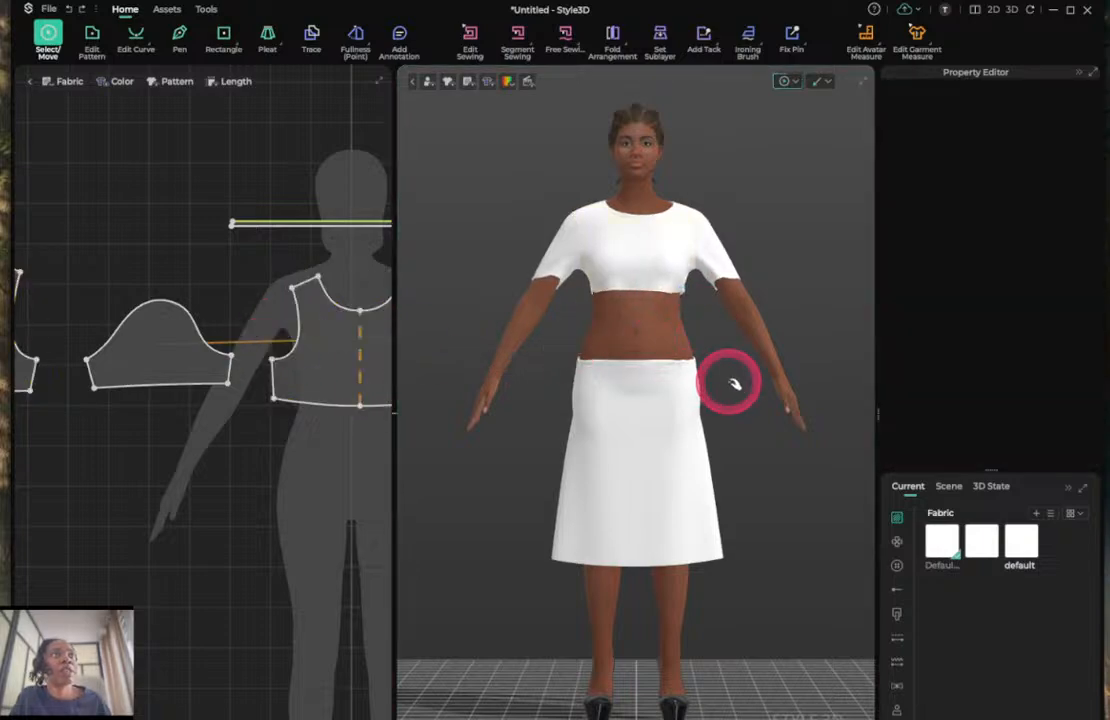
Inspect the cropped top and skirt on the avatar from the side and front, and compare them with the runway reference photo.
right_click_drag(647, 391, 678, 395)
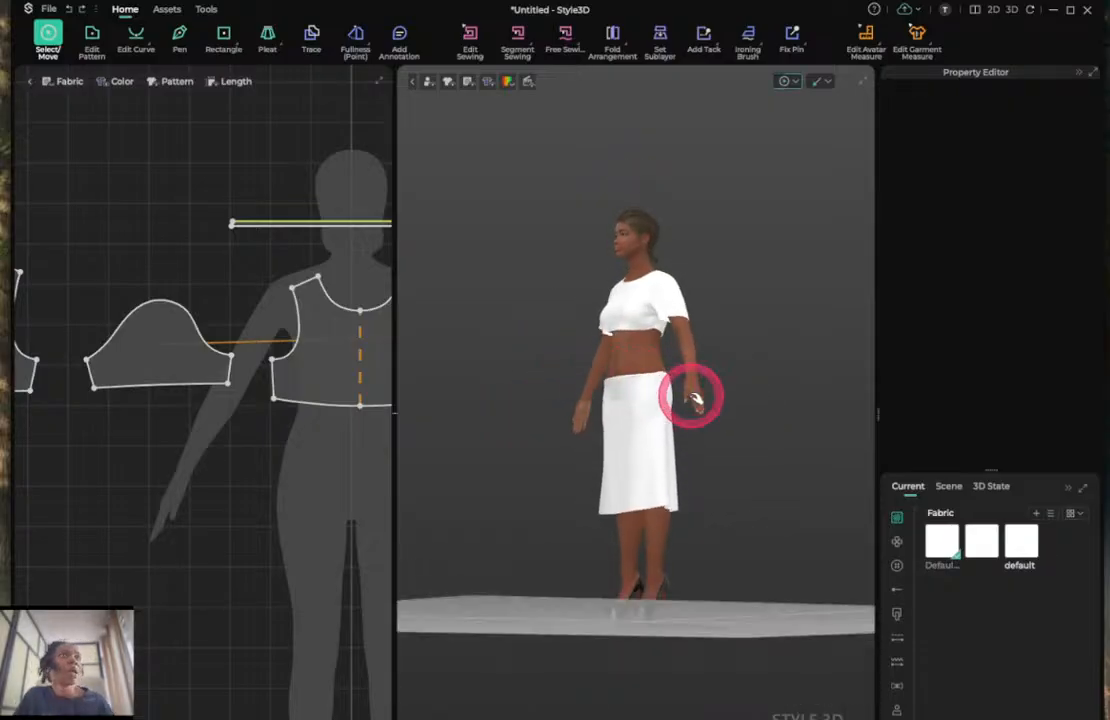
scroll(693, 398, "up", 5)
key("2")
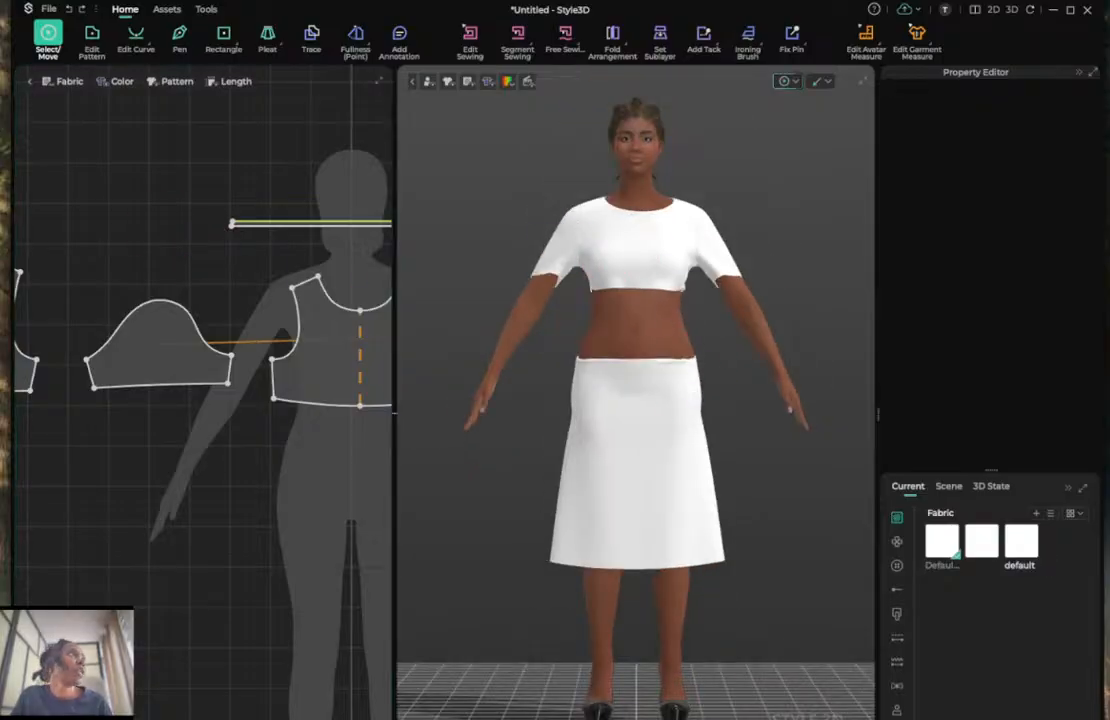
left_click_drag(0, 72, 379, 196)
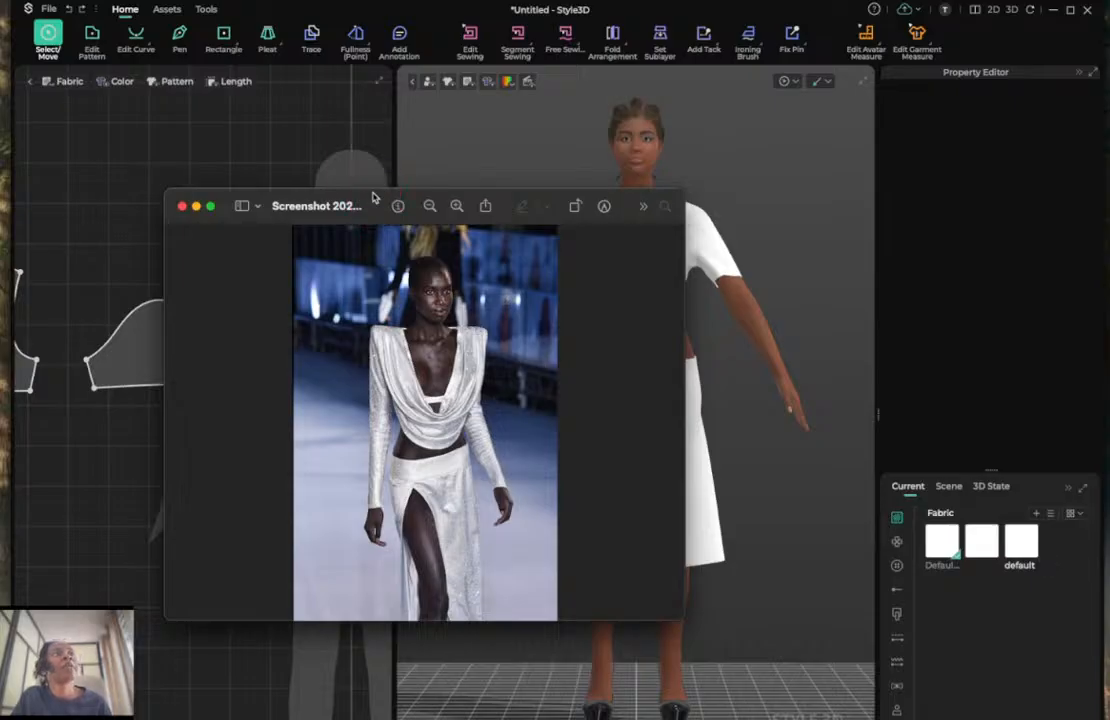
left_click_drag(373, 197, 0, 140)
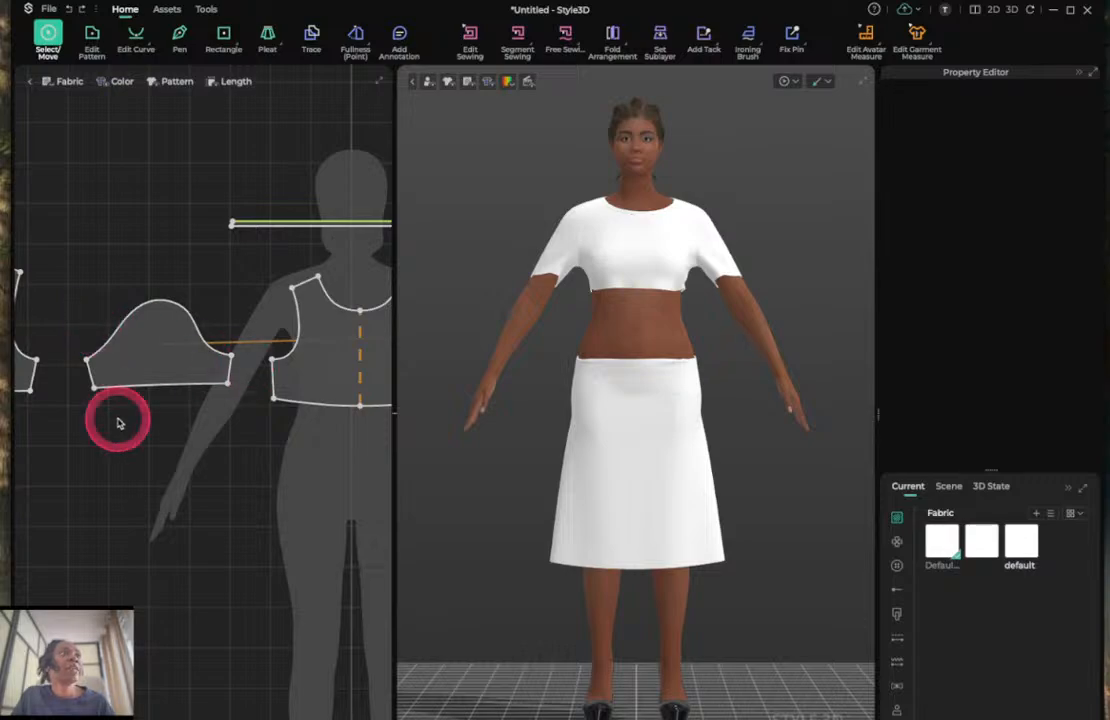
Lengthen the sleeve pattern pieces by moving the sleeve hem edge far downward with Edit Pattern.
scroll(118, 423, "up", 3)
scroll(118, 423, "down", 5)
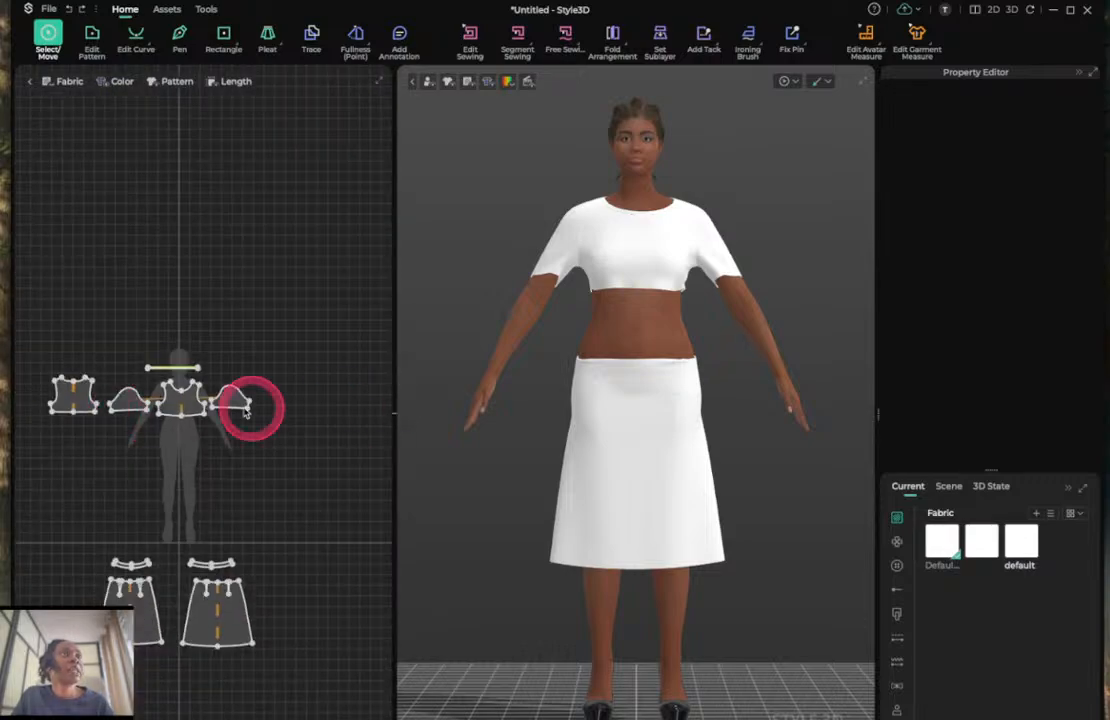
left_click(125, 405)
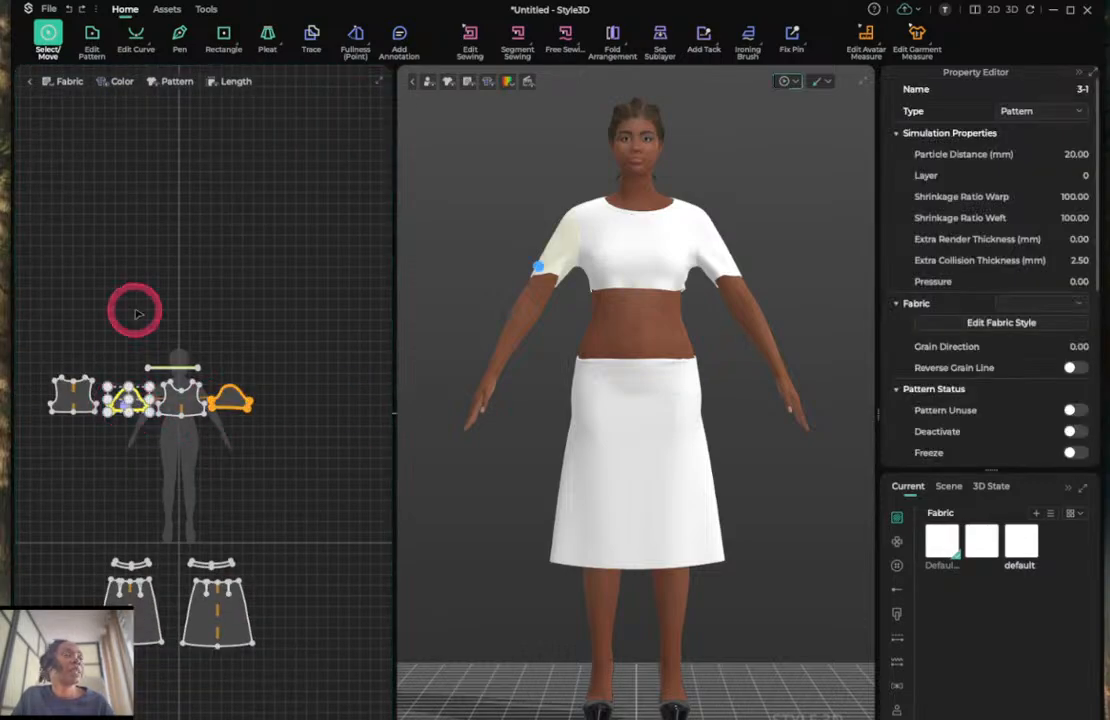
left_click(118, 337)
scroll(88, 384, "up", 5)
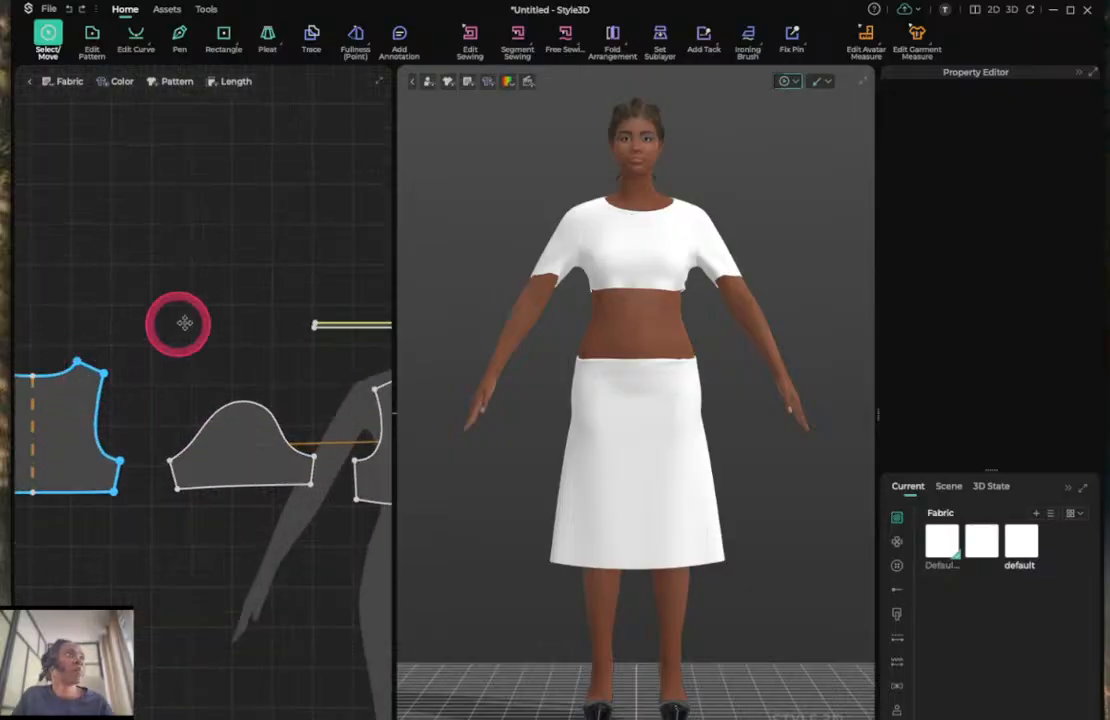
left_click(91, 40)
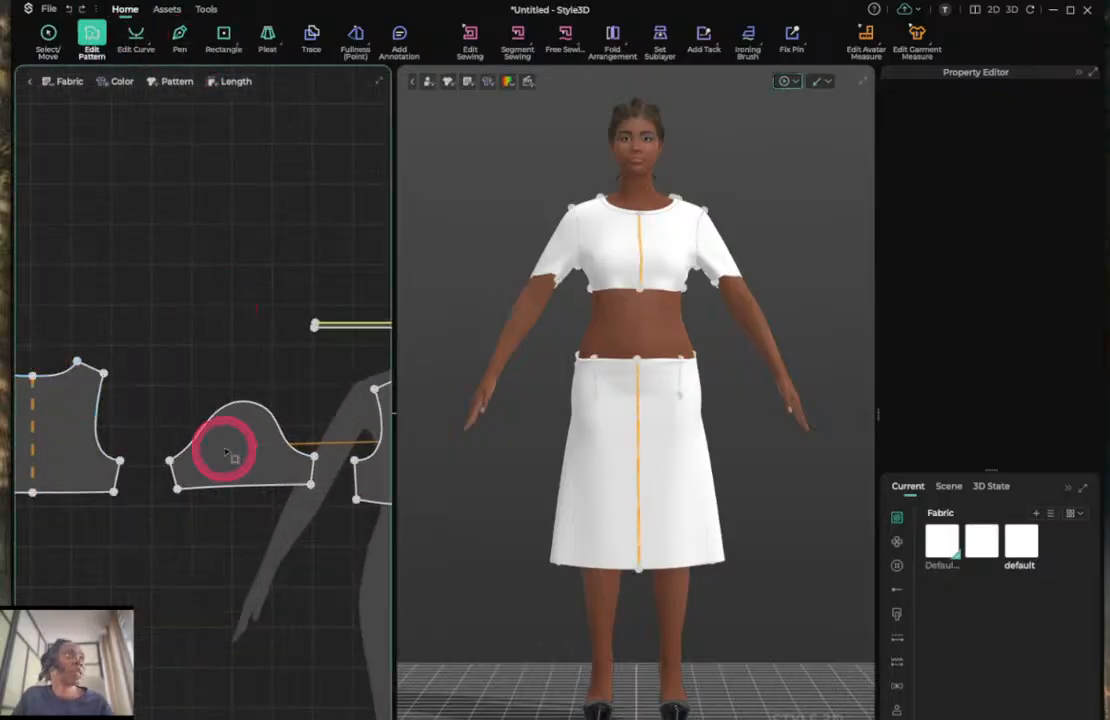
left_click_drag(240, 487, 247, 628)
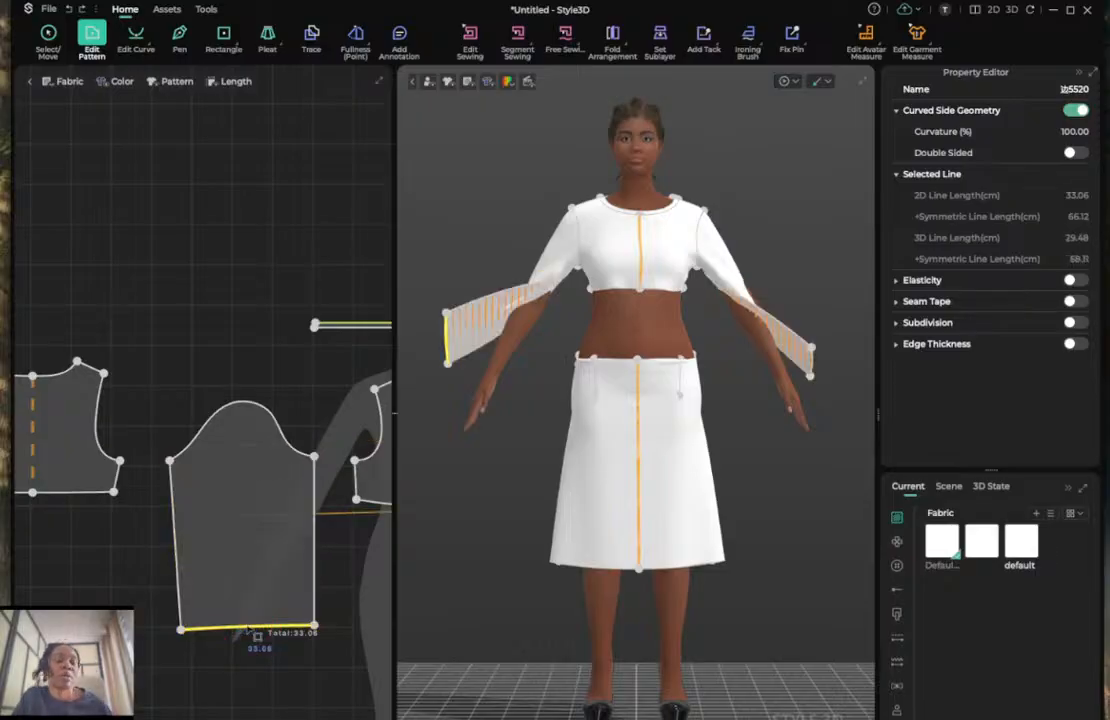
Try simulating the lengthened sleeves on the avatar, and undo the simulation.
key("q")
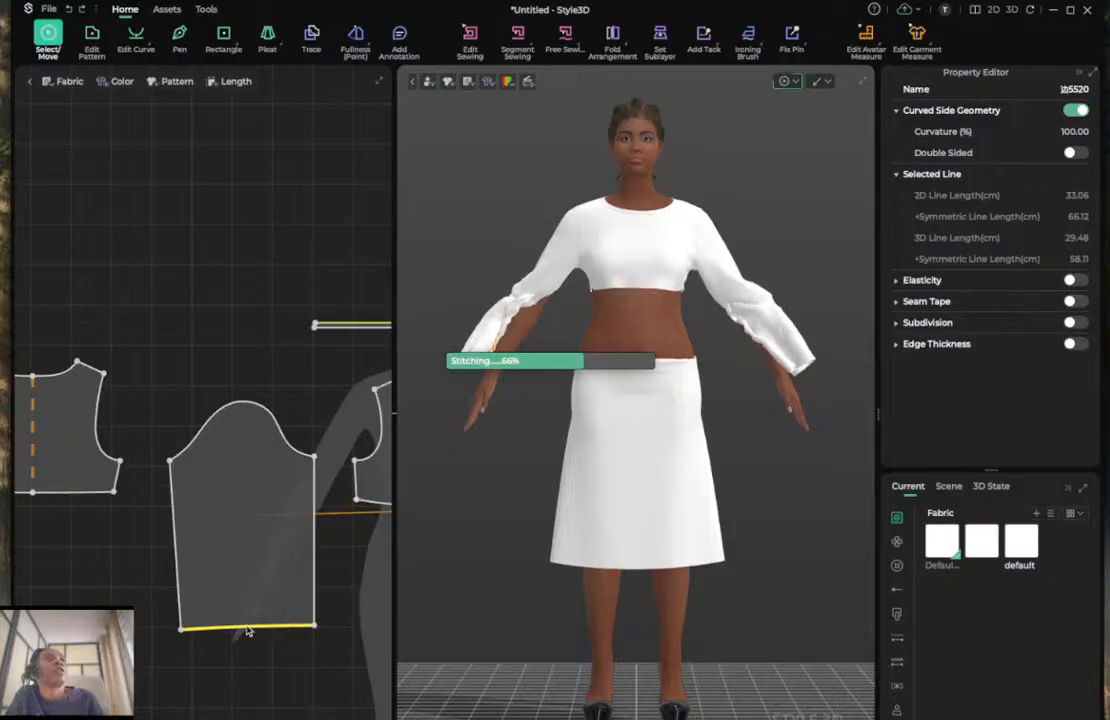
left_click(344, 601)
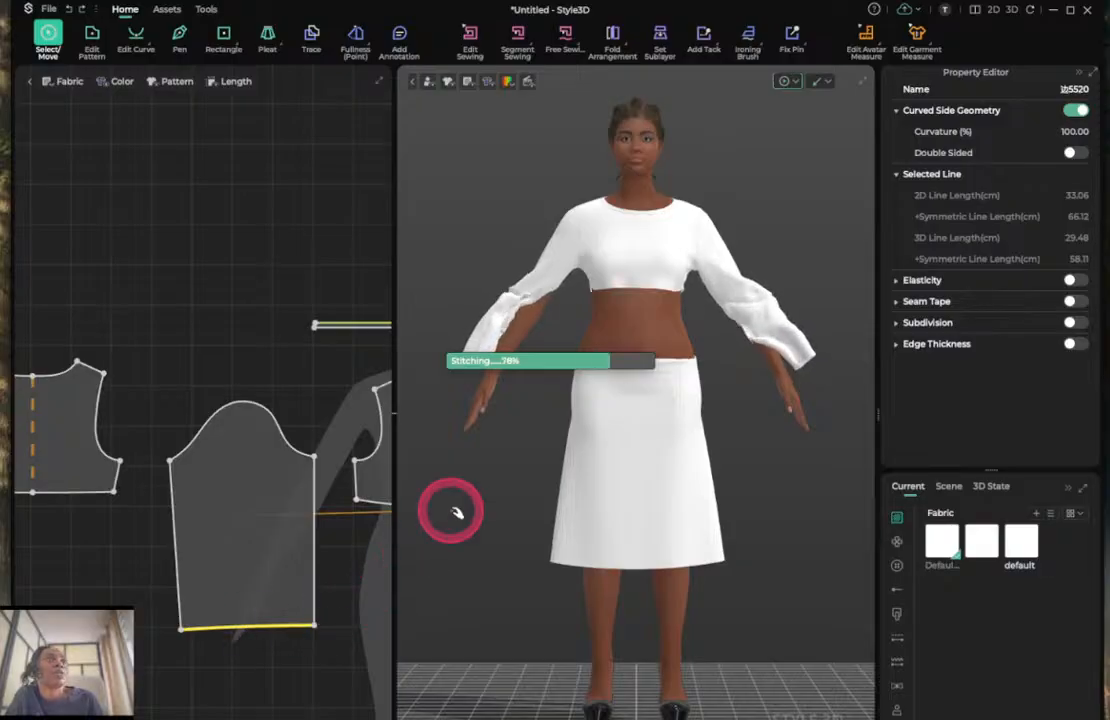
scroll(456, 512, "up", 5)
scroll(456, 512, "down", 6)
key("ctrl+z")
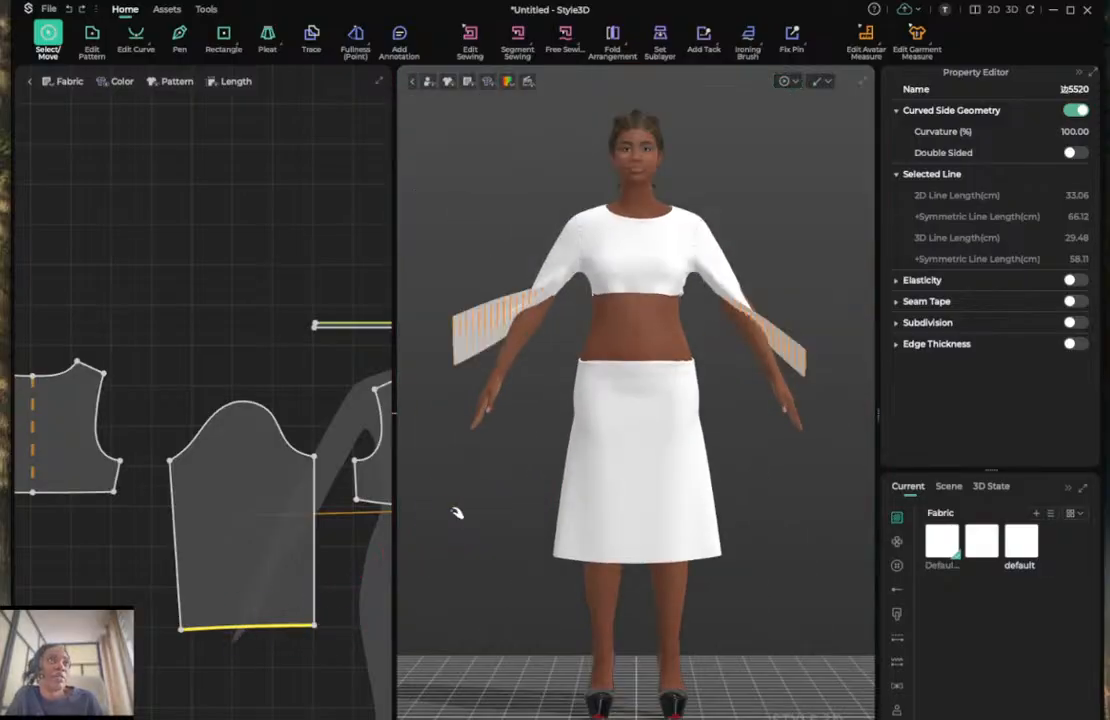
Apply Reset 2D Arrangement Selected to the lengthened sleeve so it lies flat in the 3D view.
left_click(283, 482)
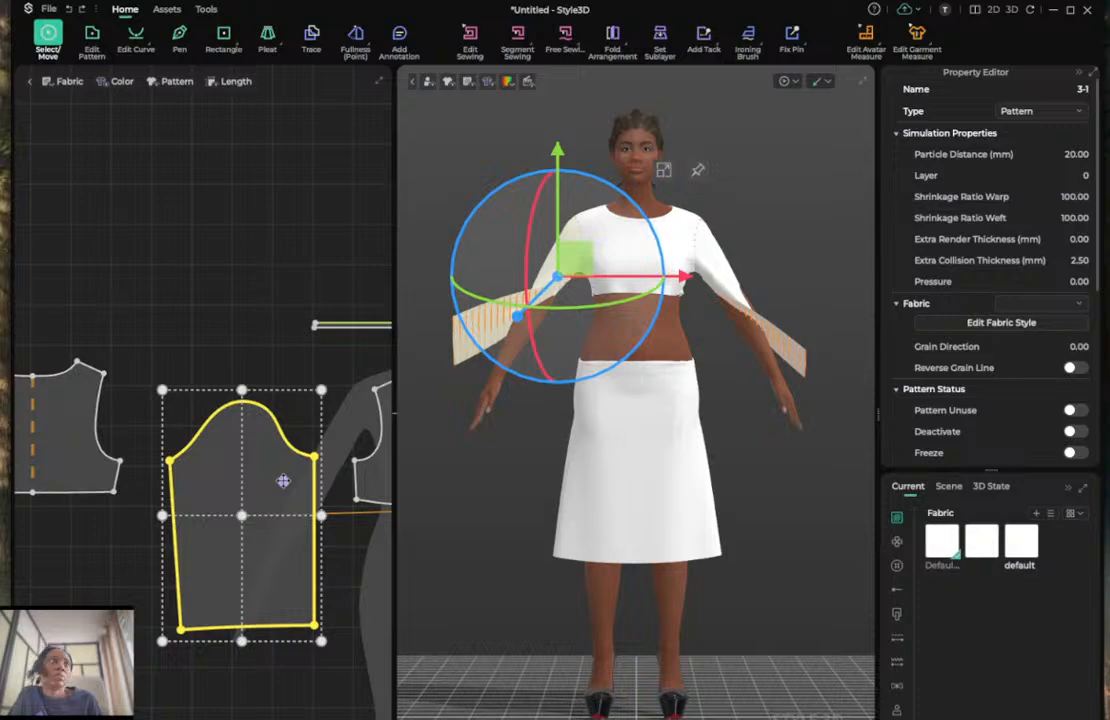
right_click(490, 334)
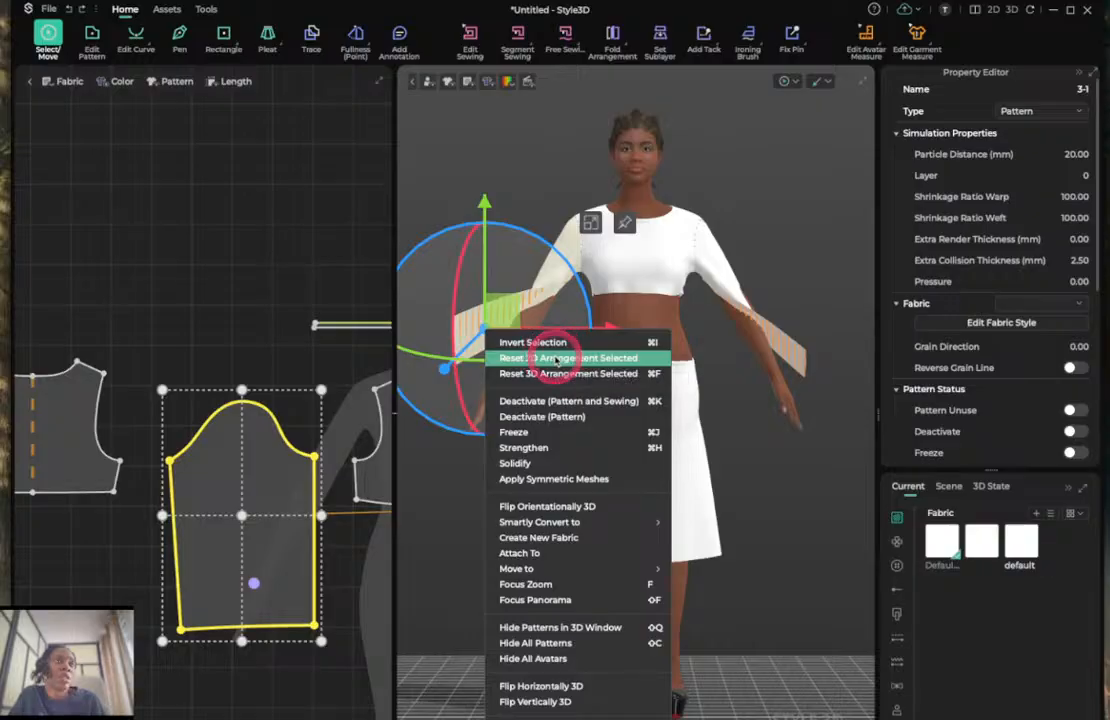
left_click(556, 358)
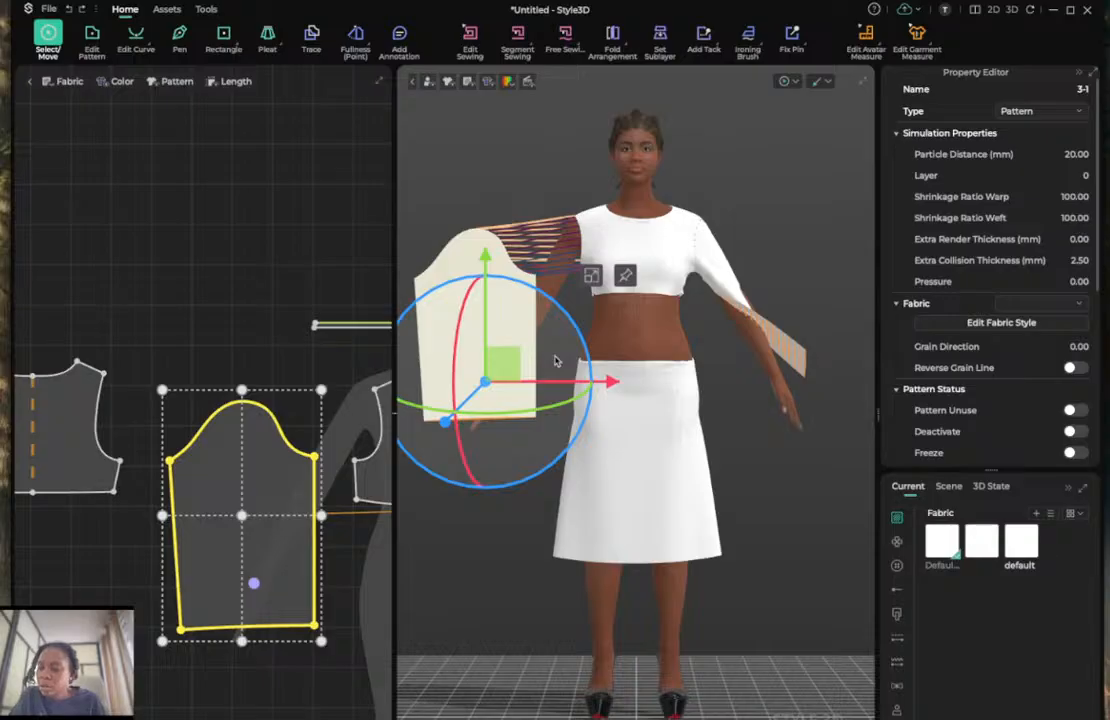
left_click(567, 393)
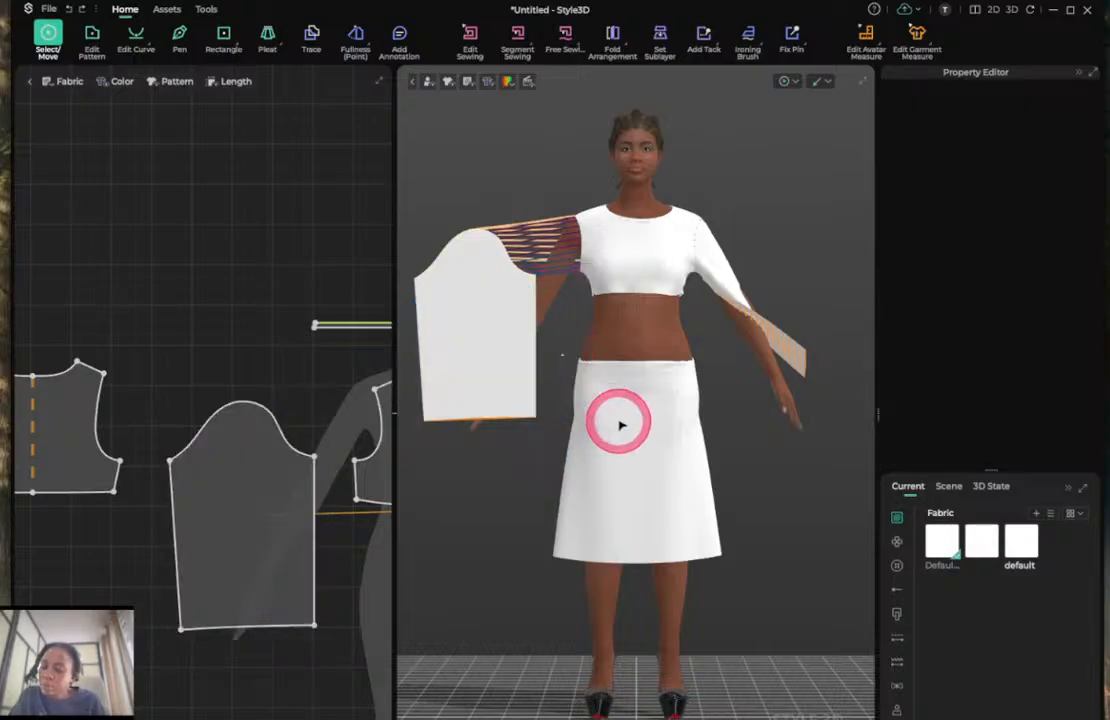
right_click(619, 429)
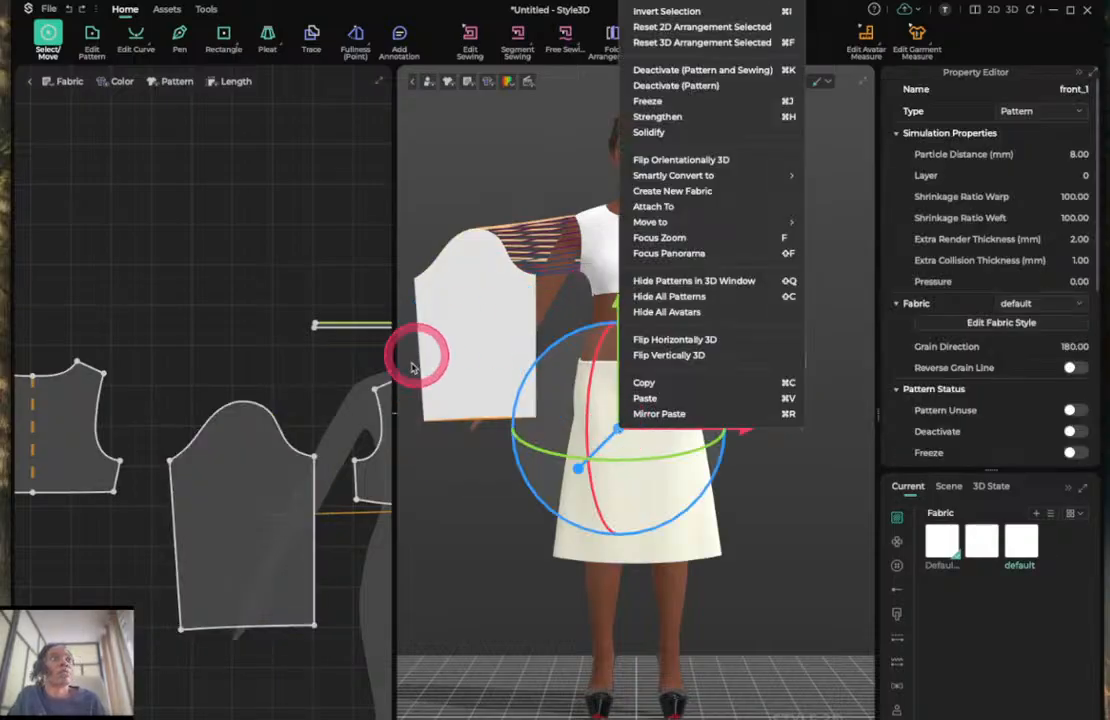
left_click(473, 338)
right_click(473, 338)
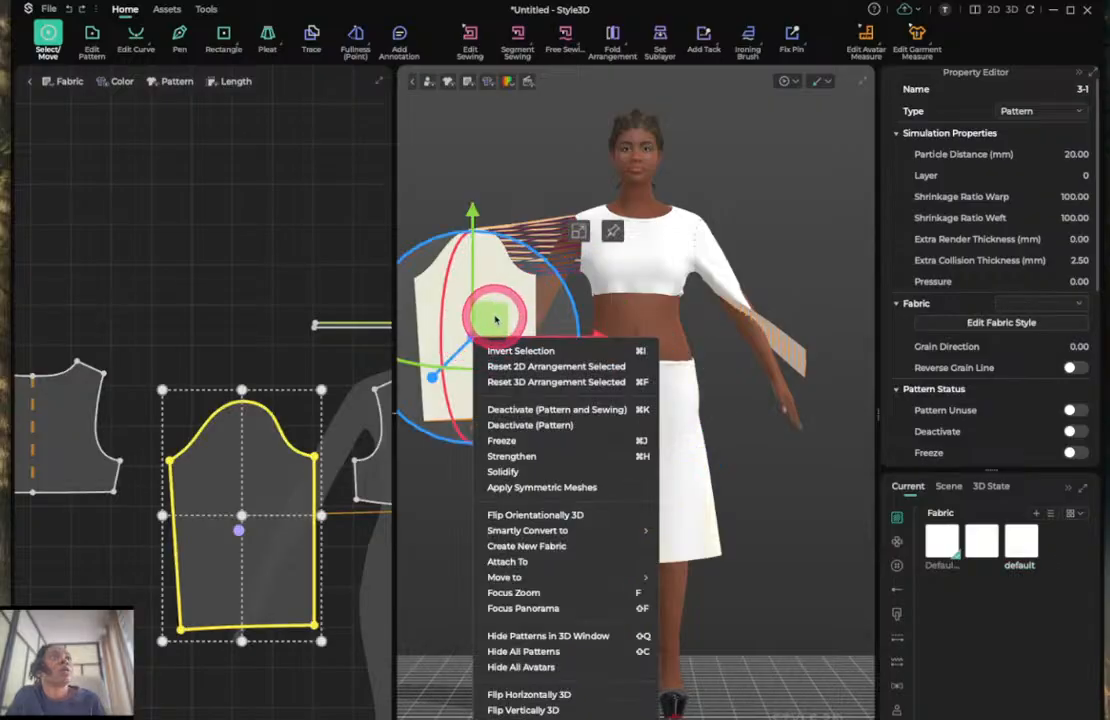
left_click(496, 320)
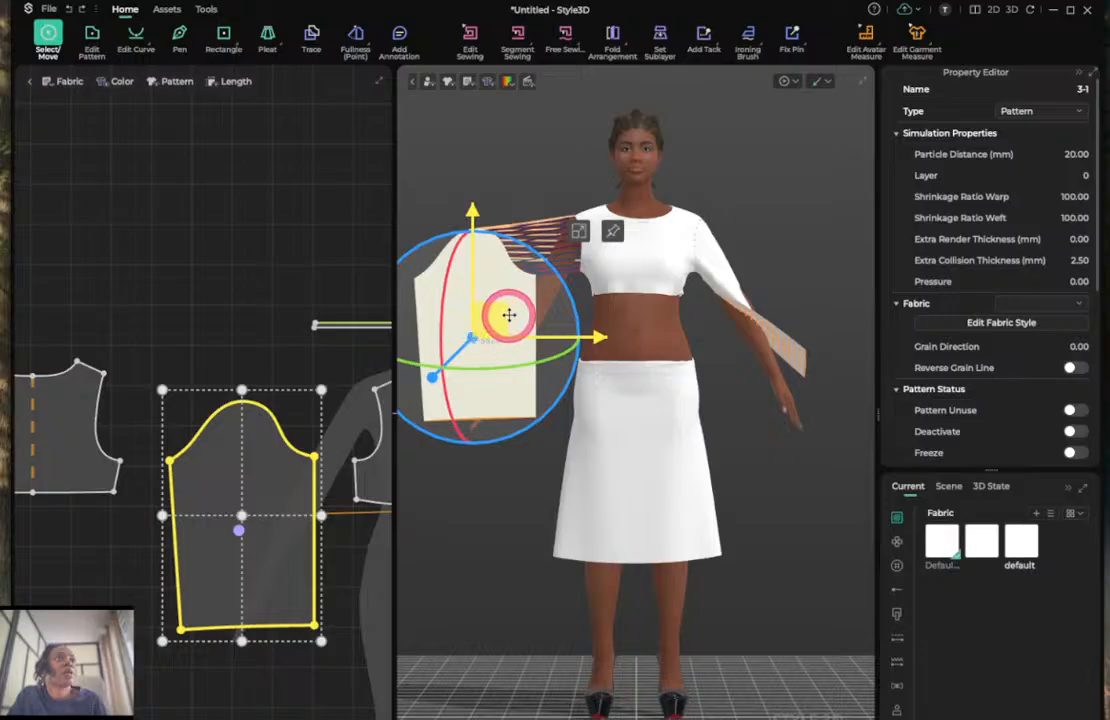
Try to place the flat sleeve beside the avatar's arm by moving and rotating it freehand in 3D.
left_click_drag(508, 315, 558, 285)
left_click(455, 378)
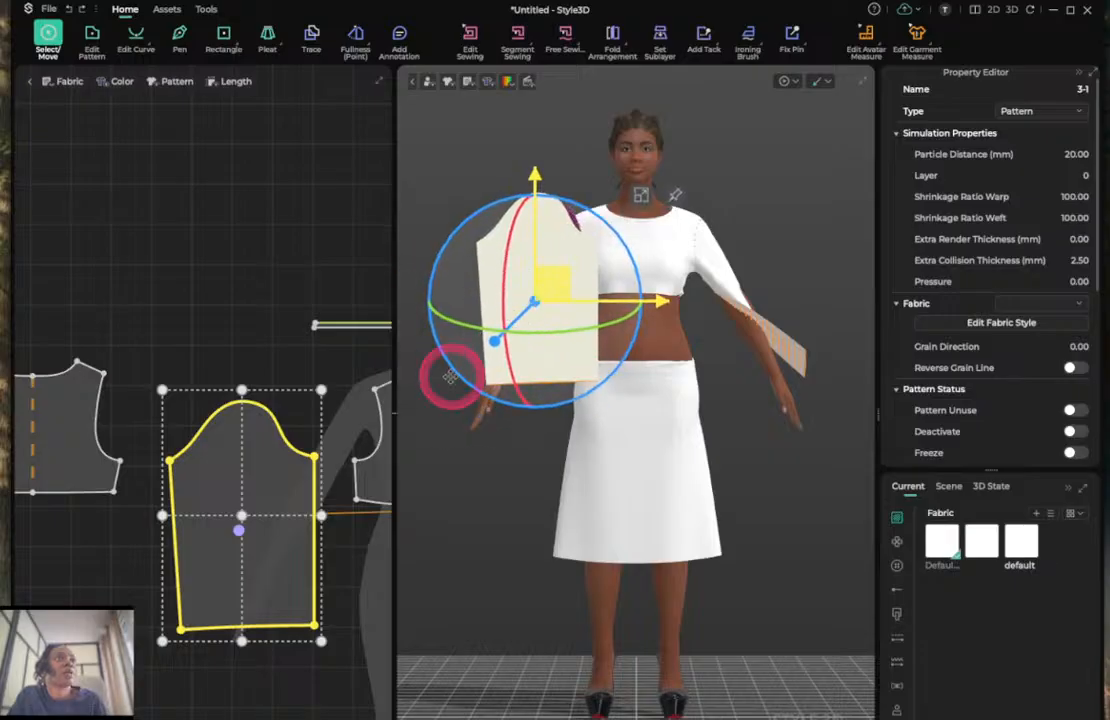
left_click_drag(455, 378, 426, 302)
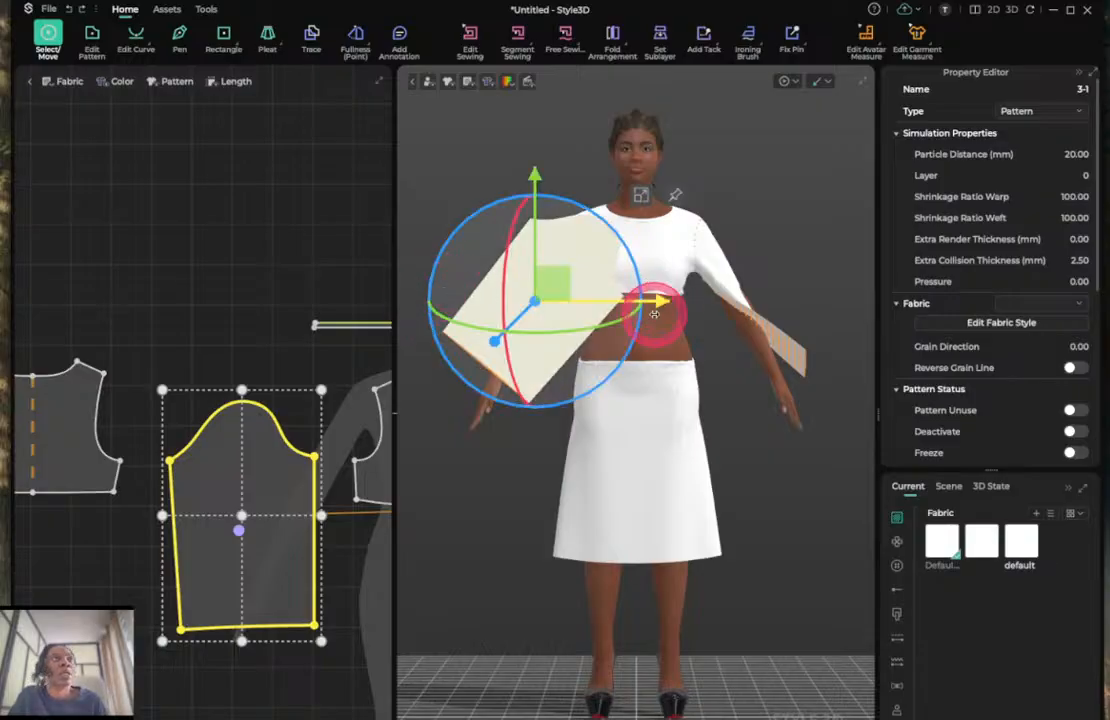
left_click(518, 497)
right_click_drag(520, 500, 644, 513)
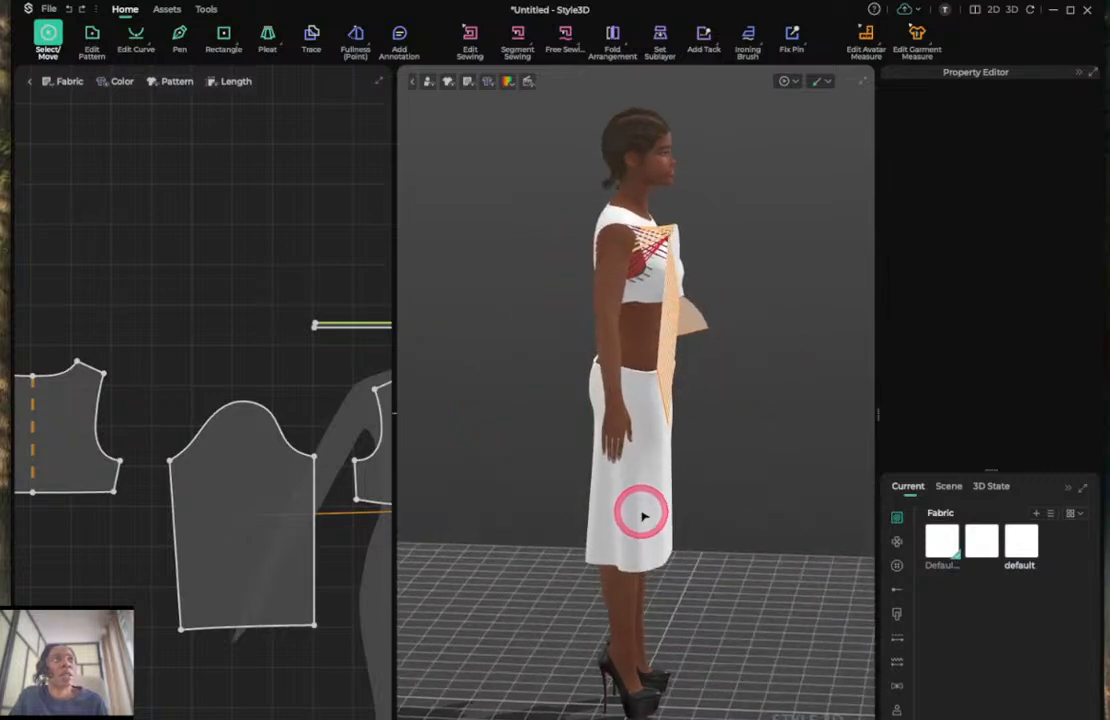
left_click(670, 337)
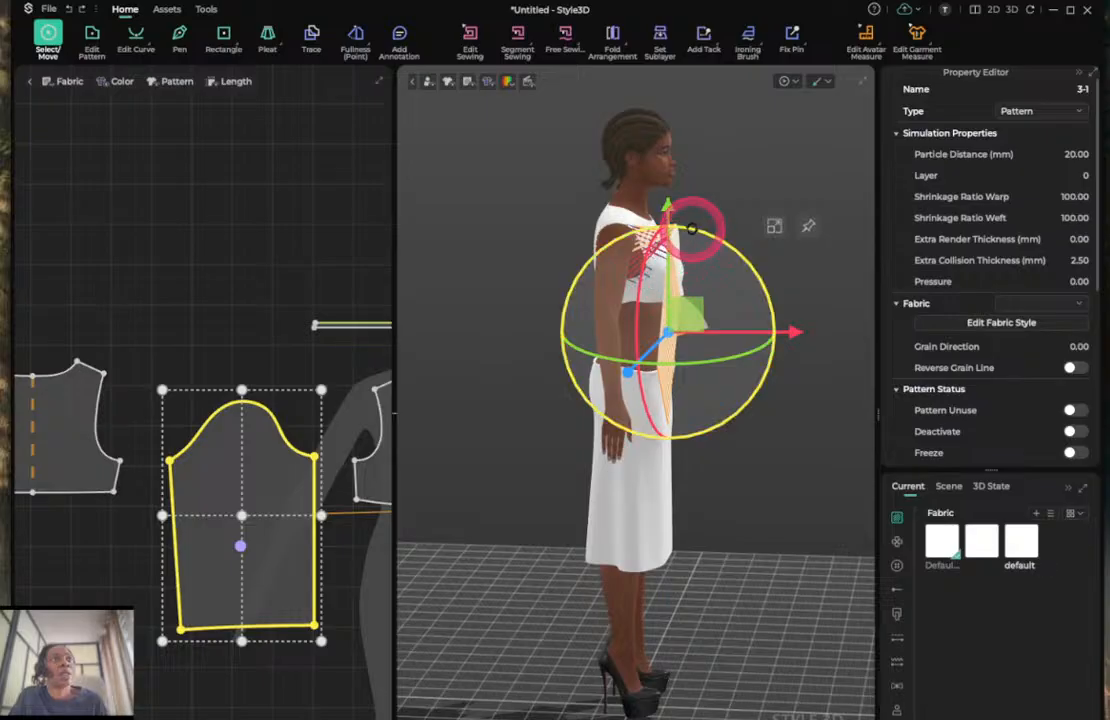
left_click_drag(692, 228, 650, 224)
left_click_drag(693, 309, 664, 322)
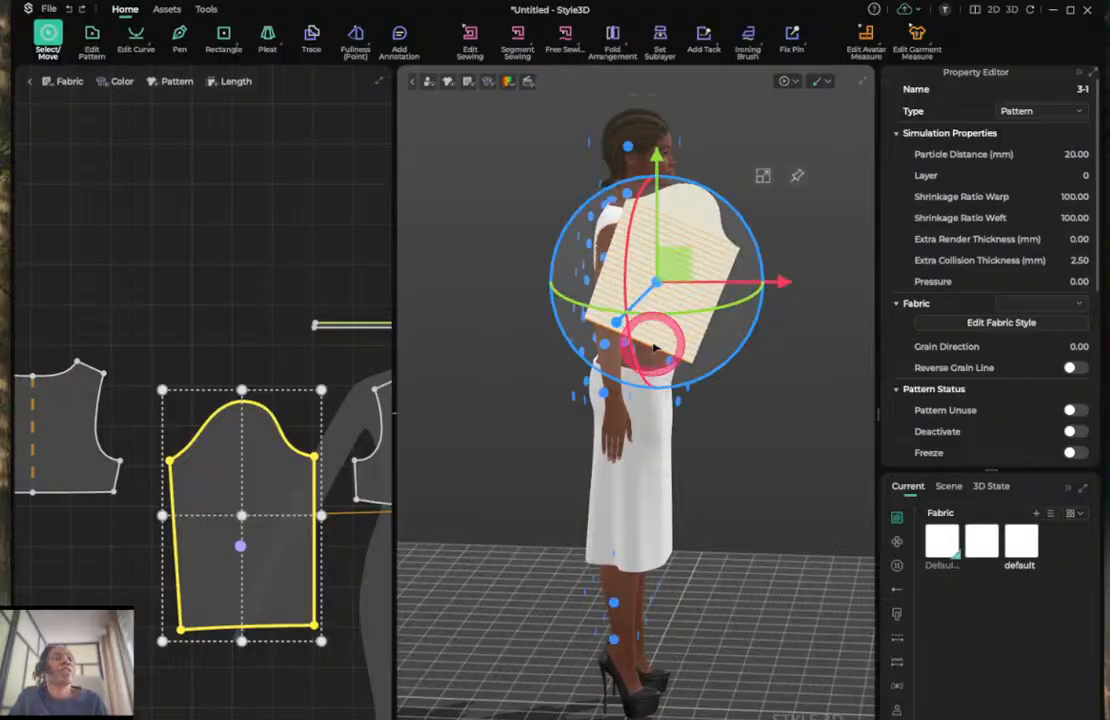
Place the mirrored sleeves along the avatar's arms using an outer arm arrangement point, and undo a trial simulation.
key("2")
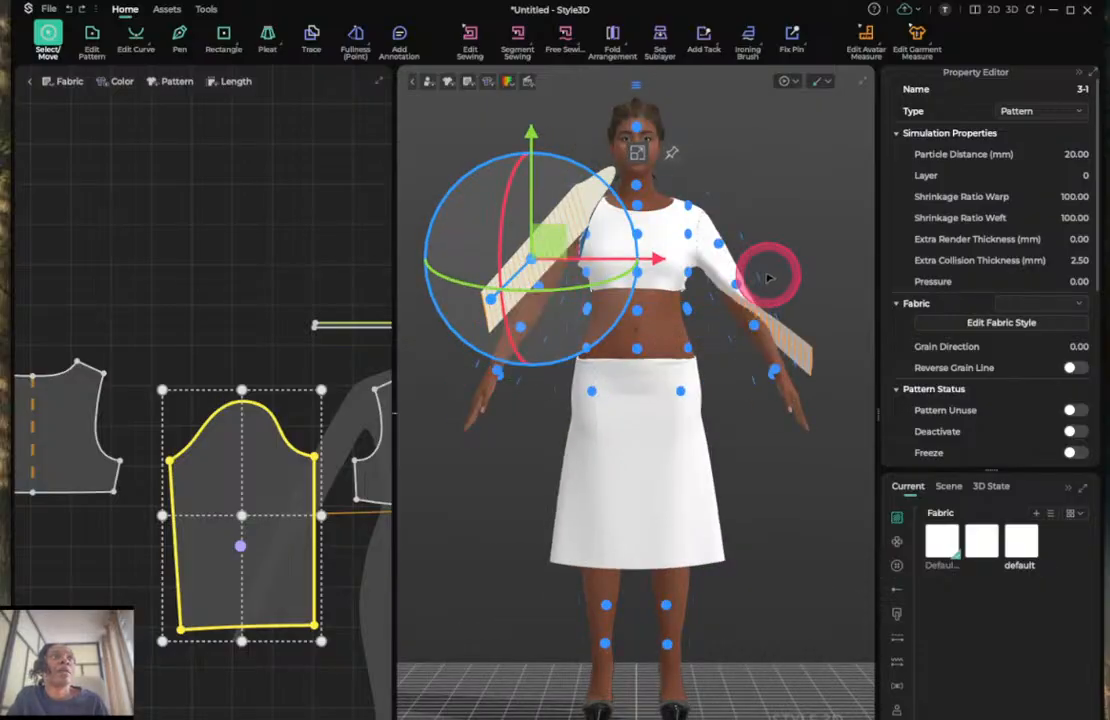
left_click(760, 283)
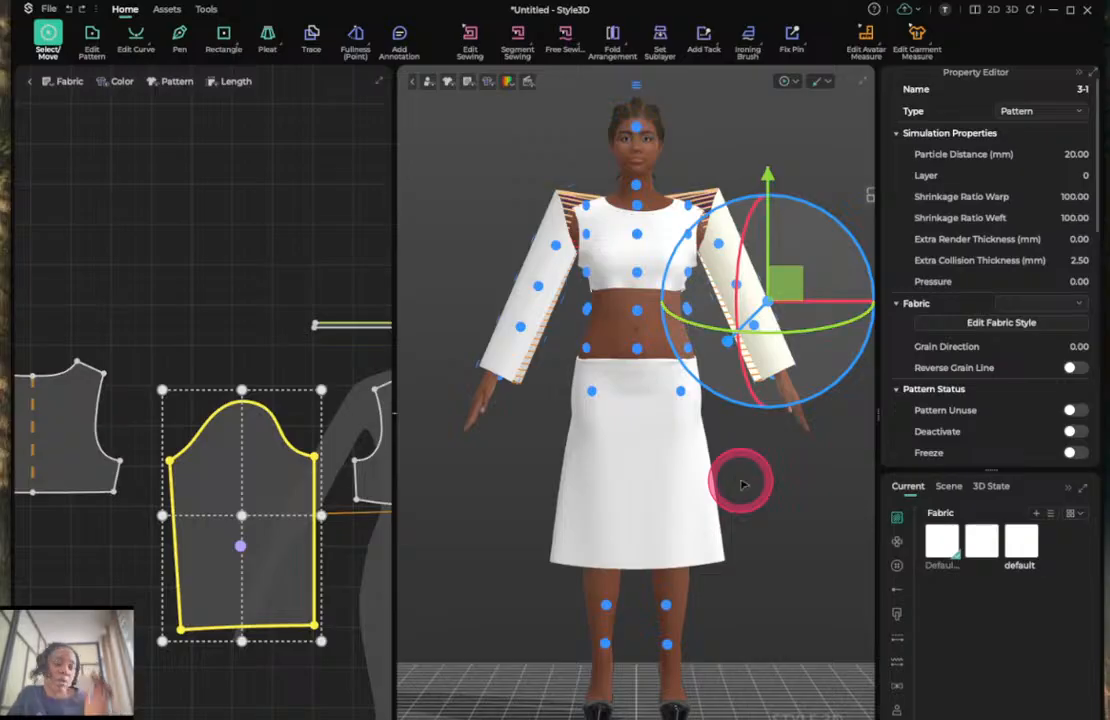
key("space")
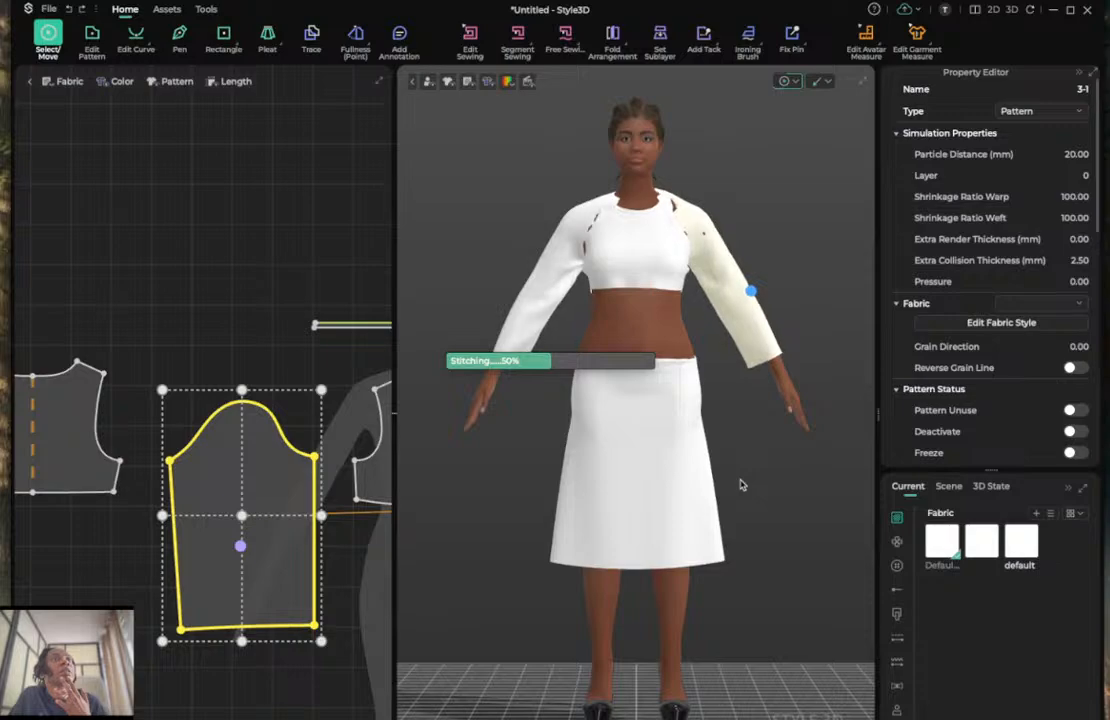
key("ctrl+z")
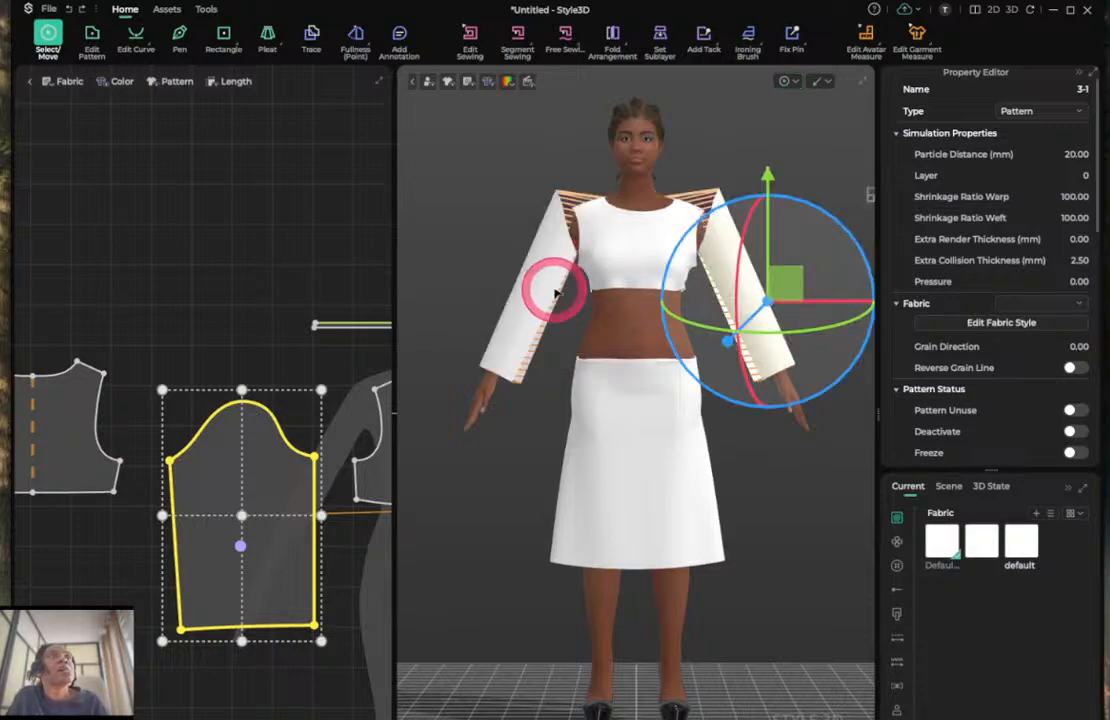
Try adjusting the opposite sleeve with the arrangement points shown and simulating again, and undo the simulation.
key("shift+f")
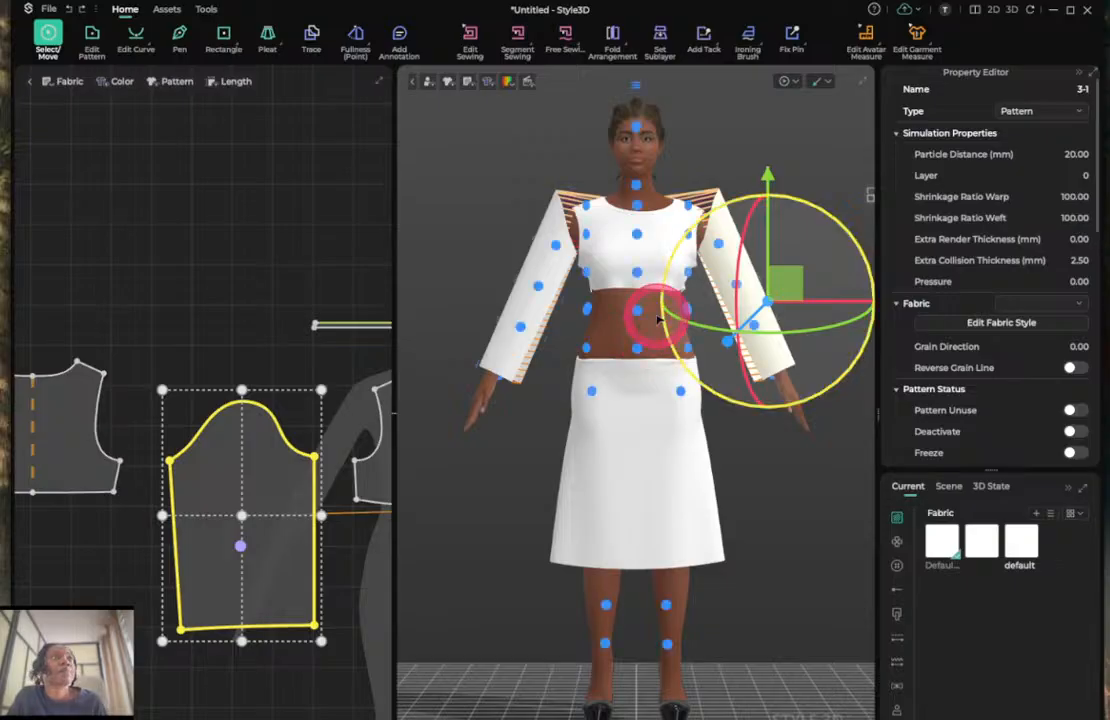
left_click(540, 277)
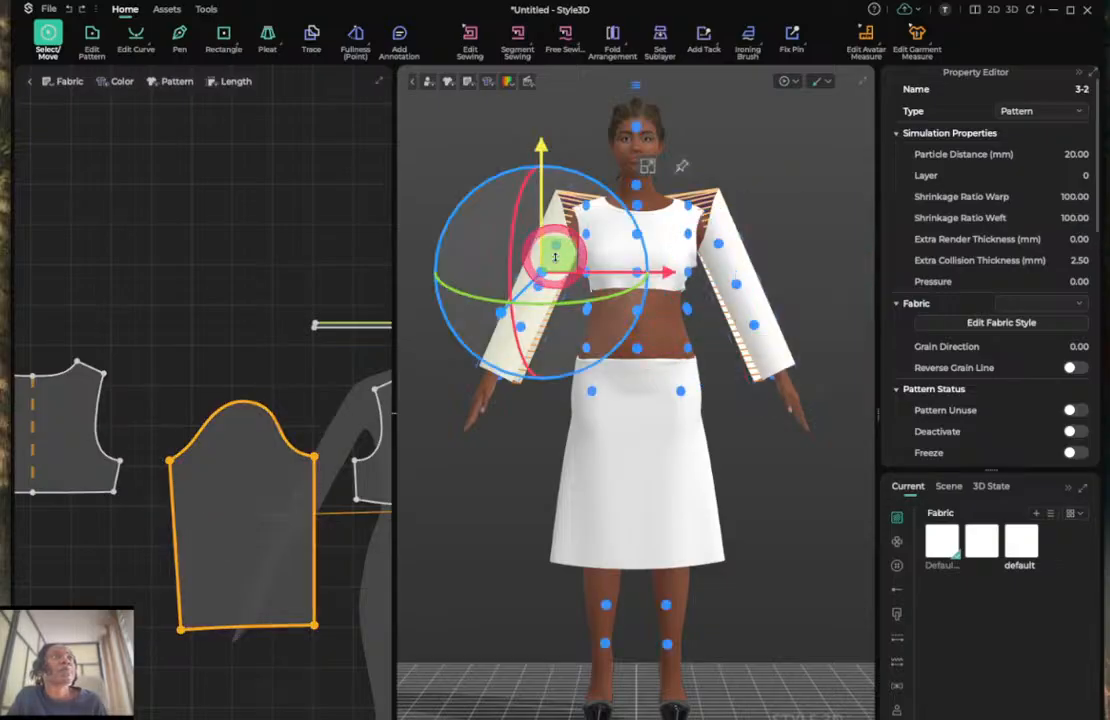
mouse_move(555, 257)
left_mouse_down()
mouse_move(455, 213)
mouse_move(503, 283)
mouse_move(514, 282)
left_mouse_up()
key("space")
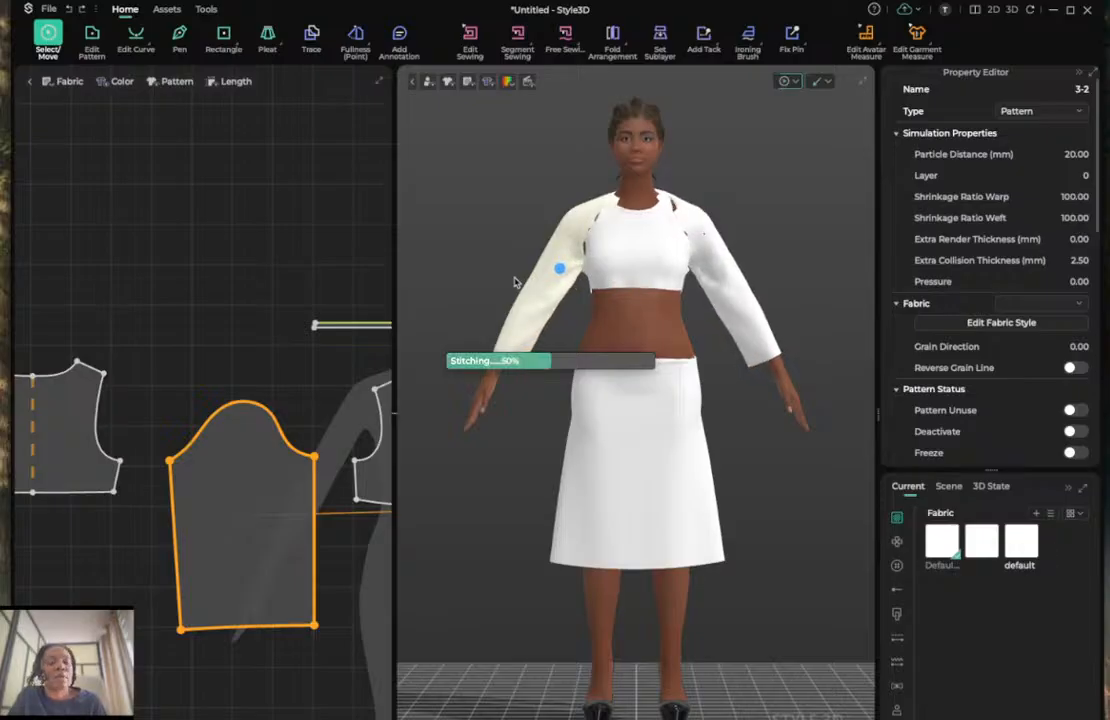
key("ctrl+z")
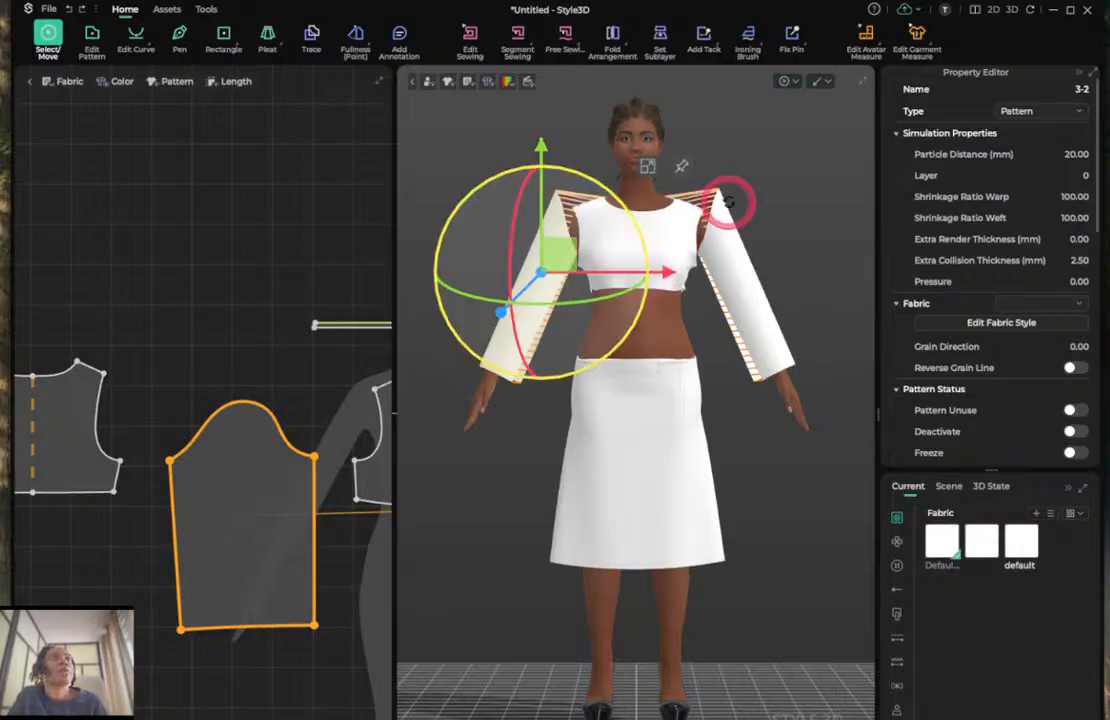
Examine the sewing lines between the sleeves and armholes from the avatar's back and side.
left_click(731, 207)
right_click_drag(731, 207, 389, 129)
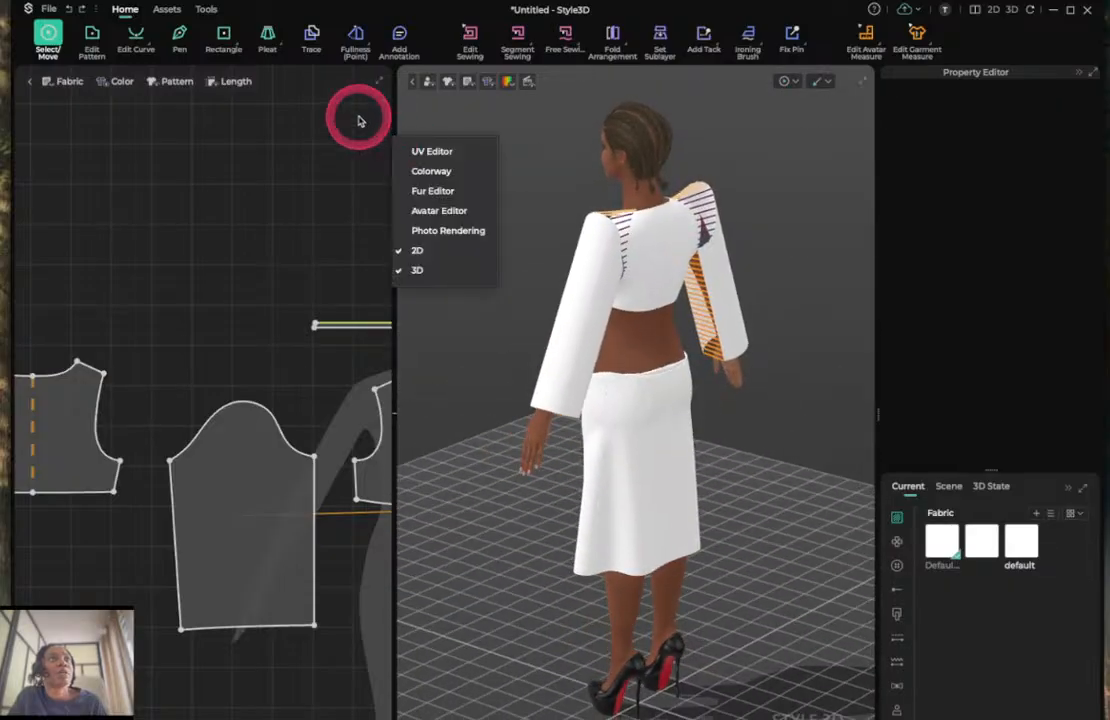
left_click(763, 207)
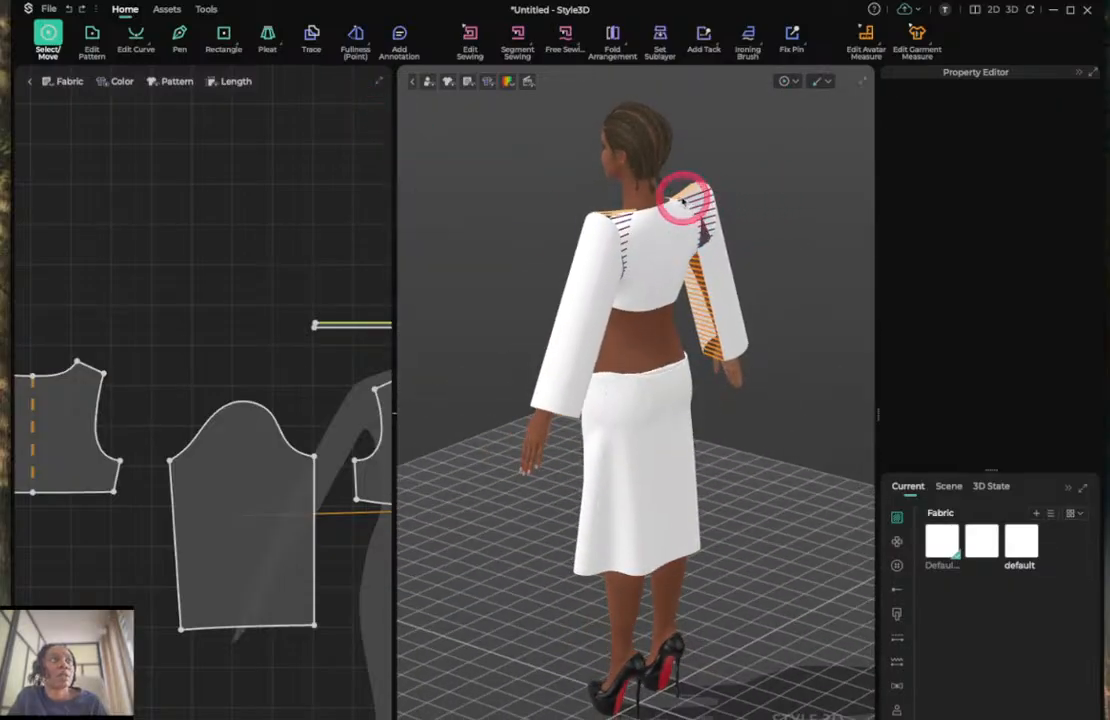
key("2")
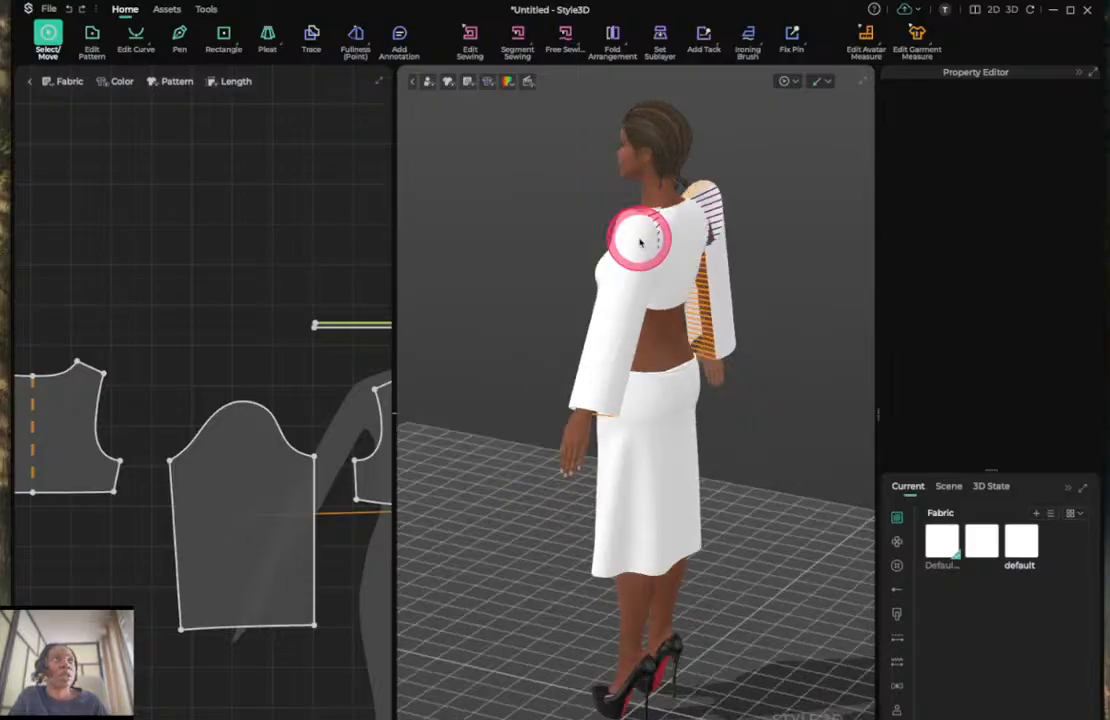
Reposition both sleeves with the arm arrangement points so they lie along the avatar's outer arms.
left_click(553, 255)
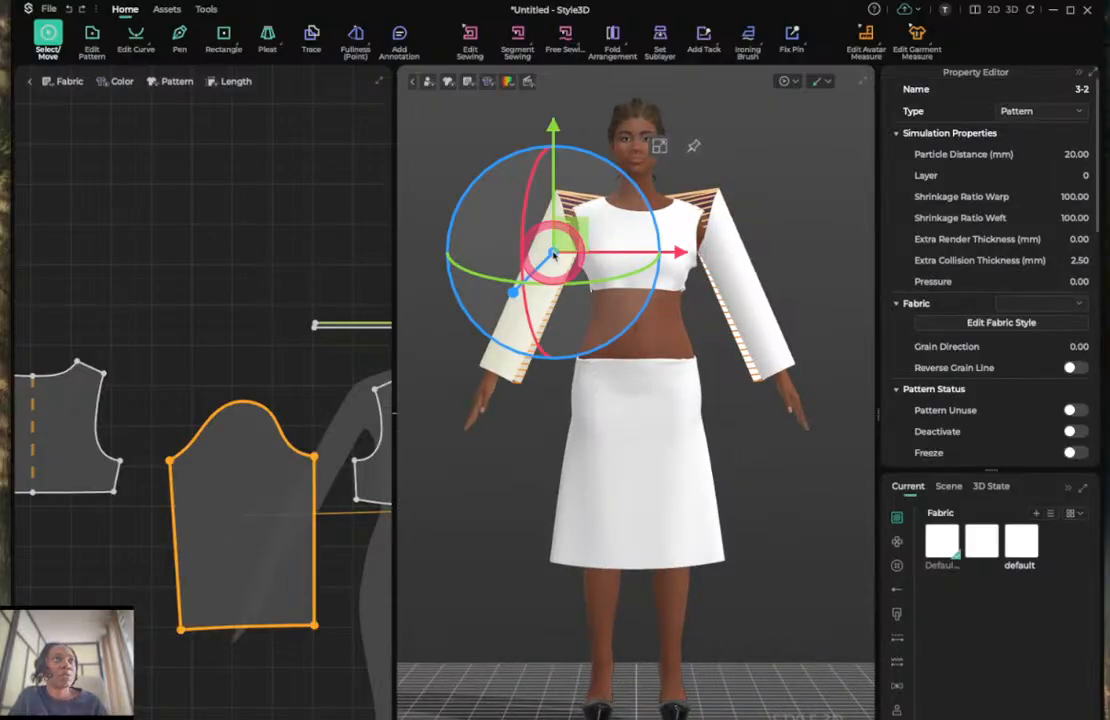
left_click_drag(553, 255, 786, 252)
left_click(648, 238)
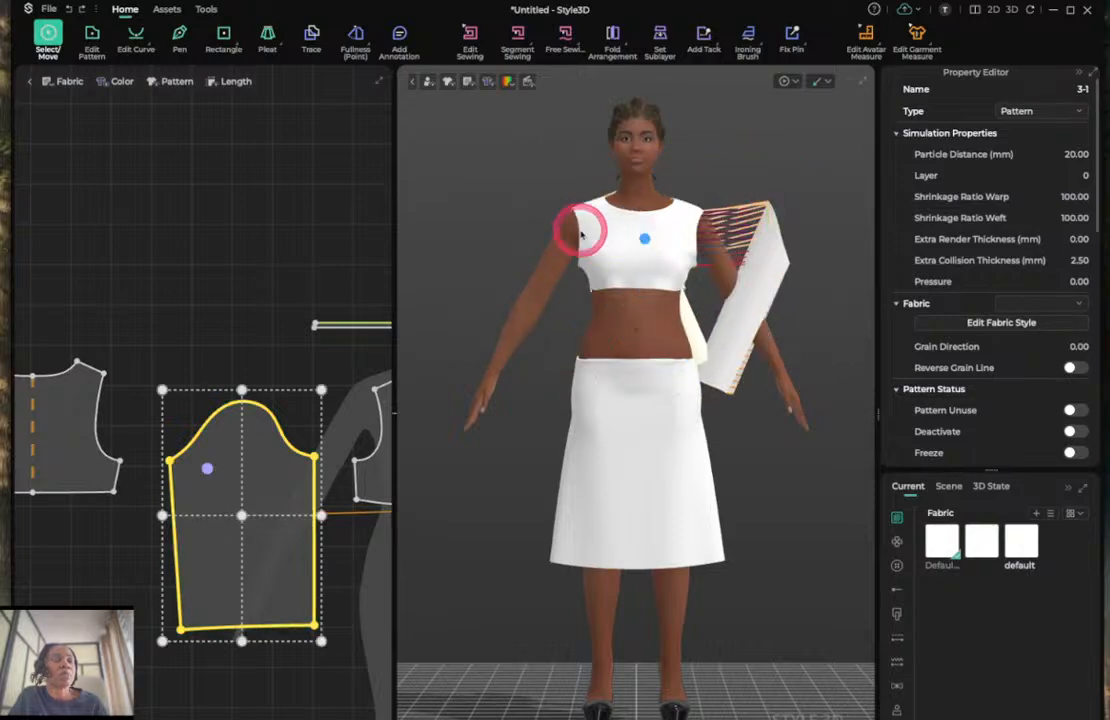
left_click_drag(581, 234, 405, 223)
left_click_drag(545, 303, 515, 283)
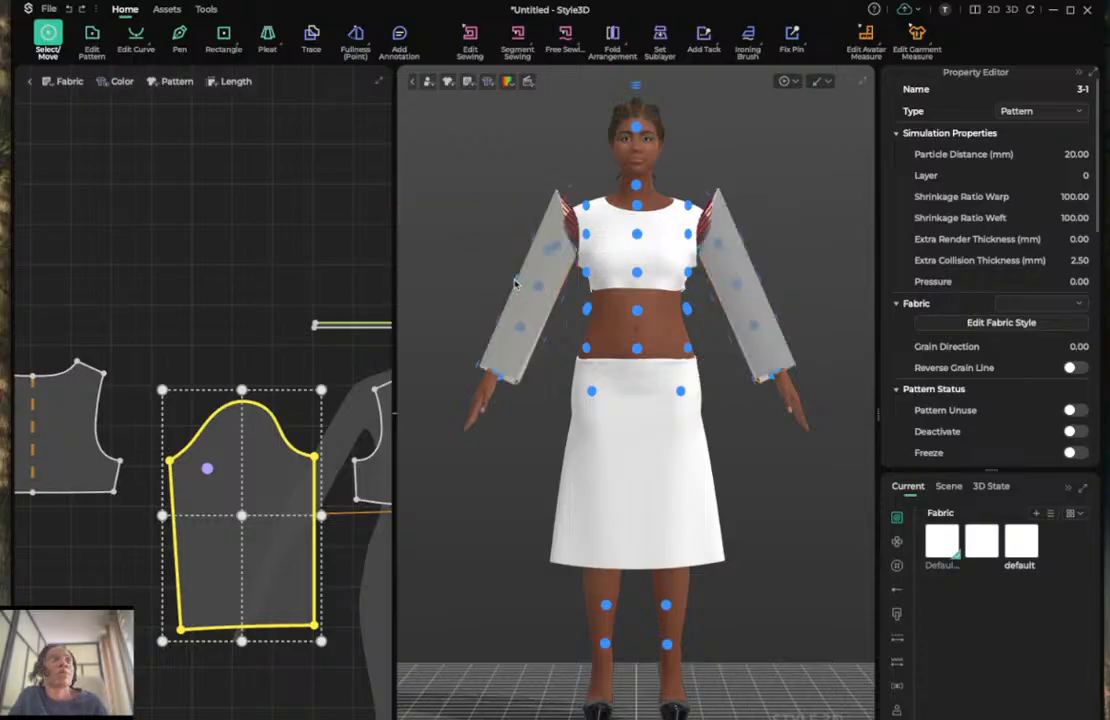
Simulate the garment to sew the sleeves onto the top, and check the fit from the back and front.
key("space")
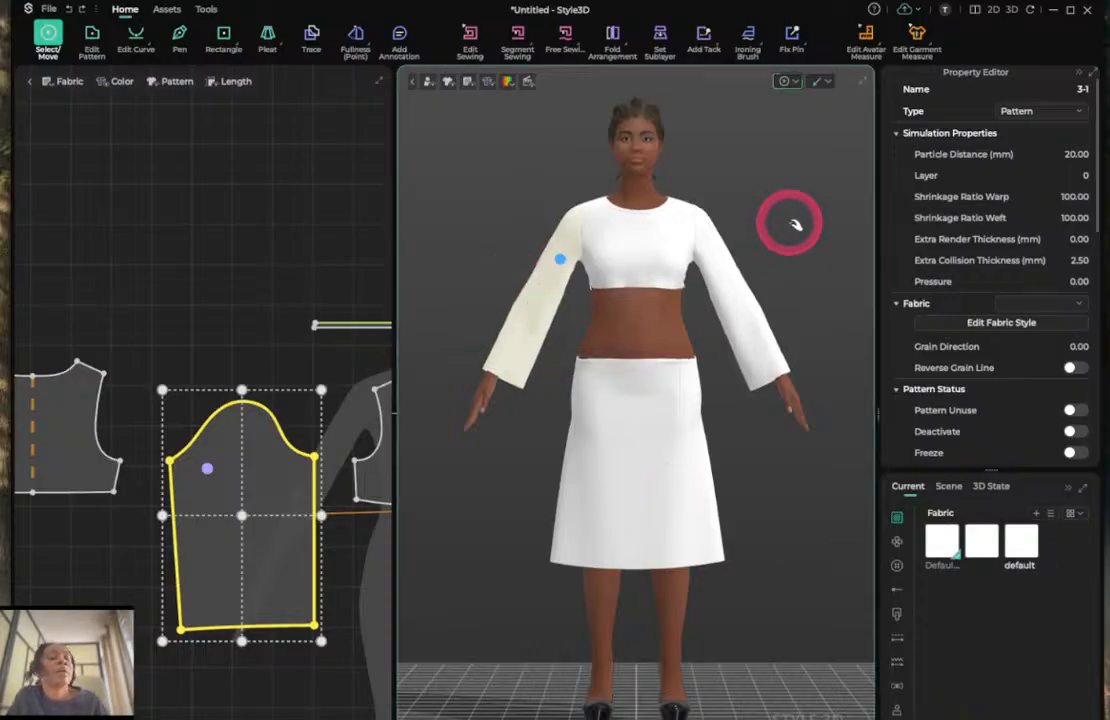
key("8")
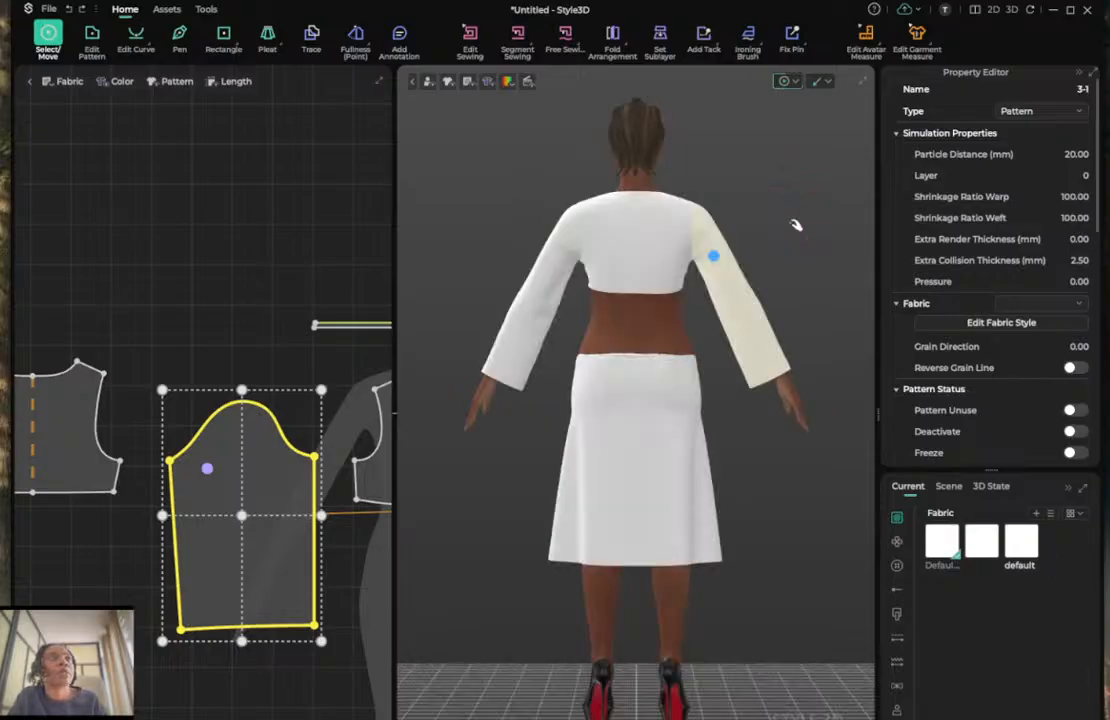
key("2")
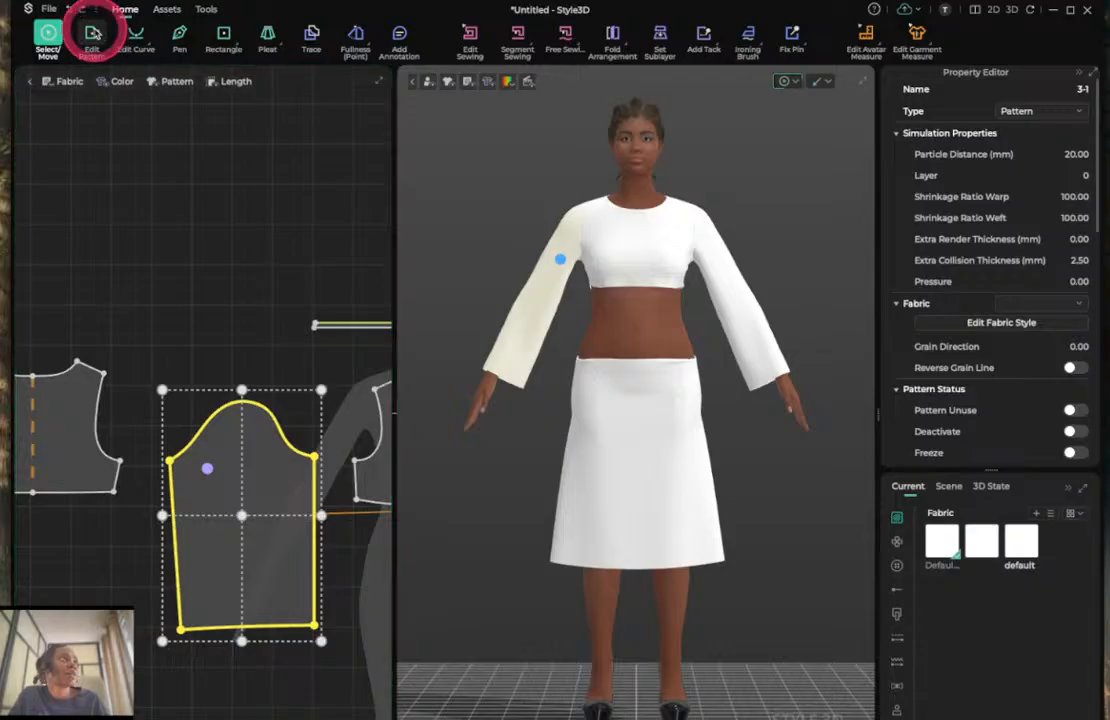
Narrow the sleeve hem to about 22 cm by moving both hem corners inward, and simulate the tapered sleeves.
left_click(92, 36)
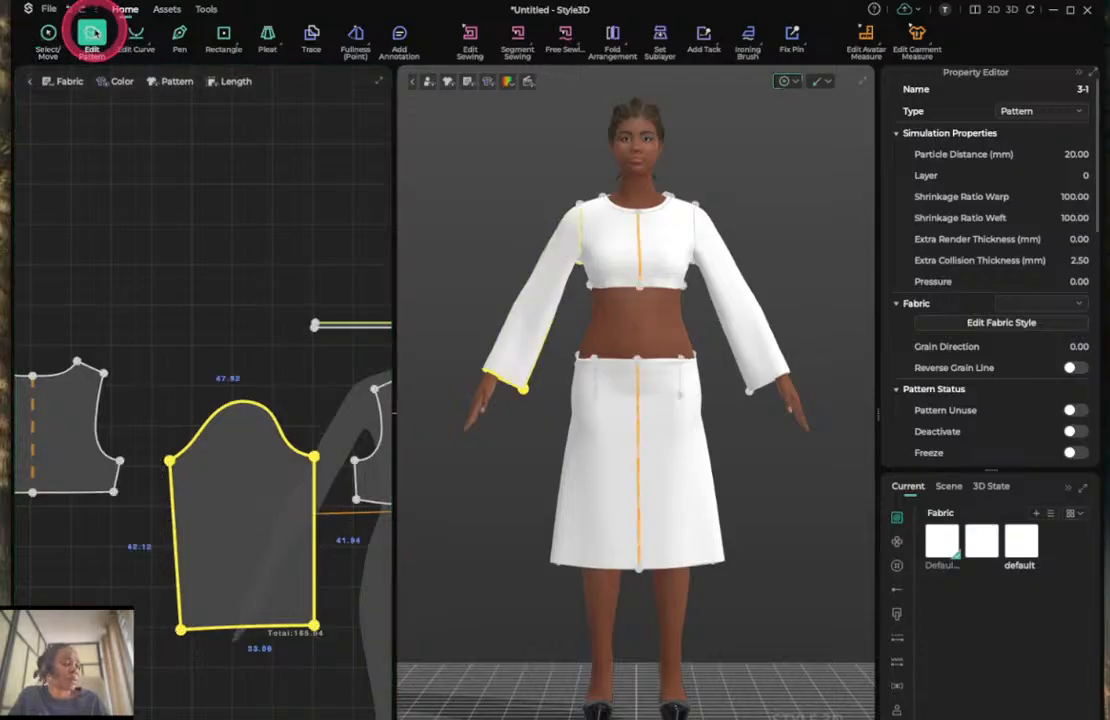
left_click(288, 656)
left_click_drag(314, 626, 290, 626)
left_click(181, 629)
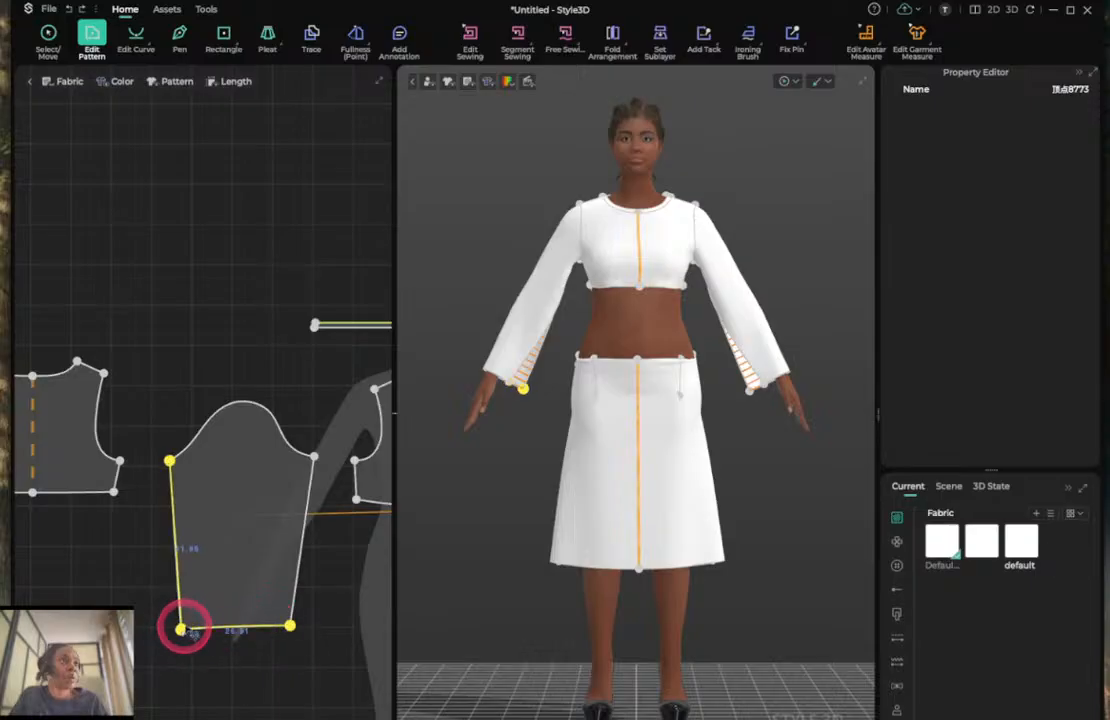
left_click_drag(181, 629, 201, 628)
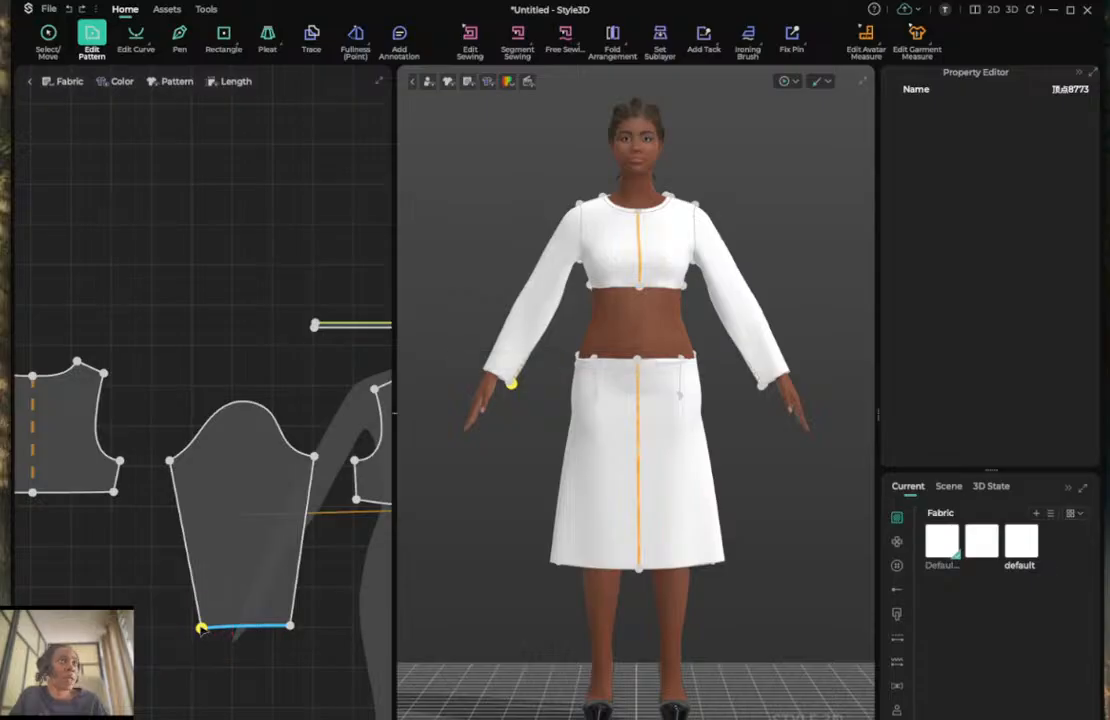
key("a")
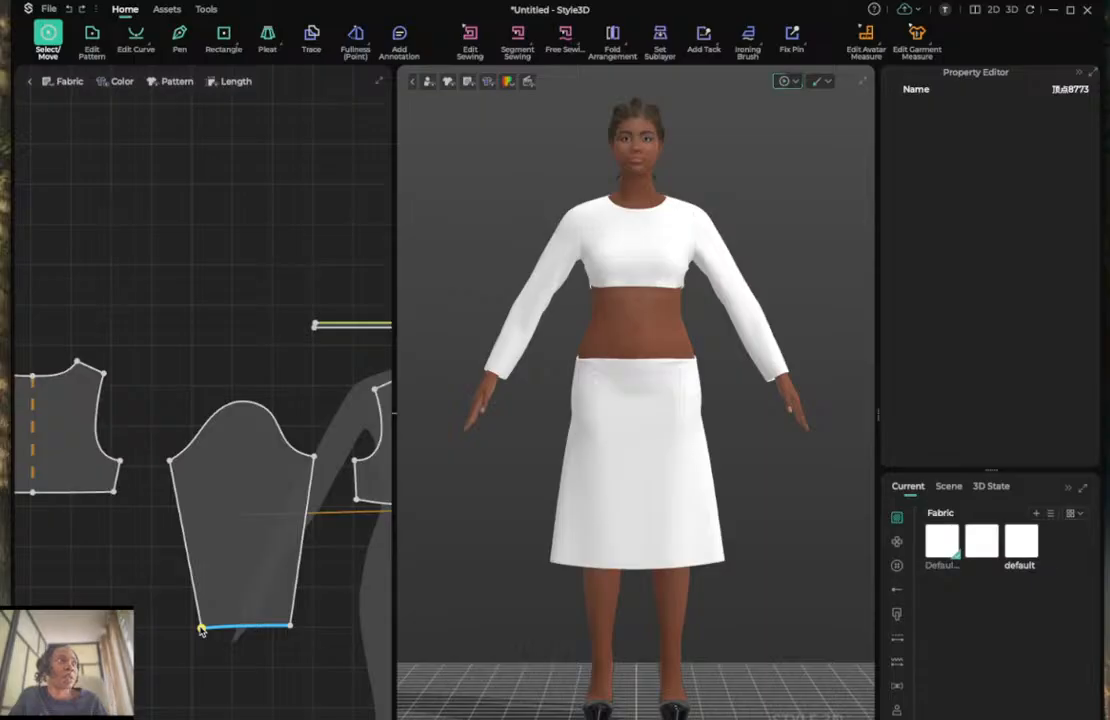
Lengthen the sleeve by moving its hem edge downward in the 2D pattern, and simulate the result.
left_click(235, 637)
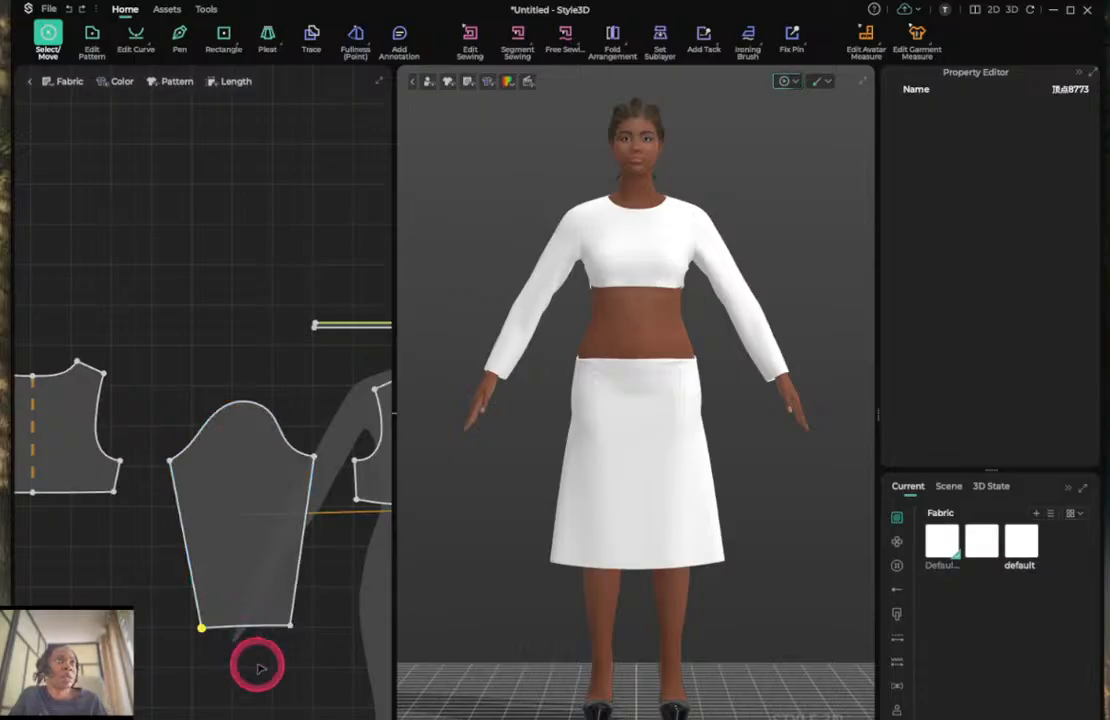
key("z")
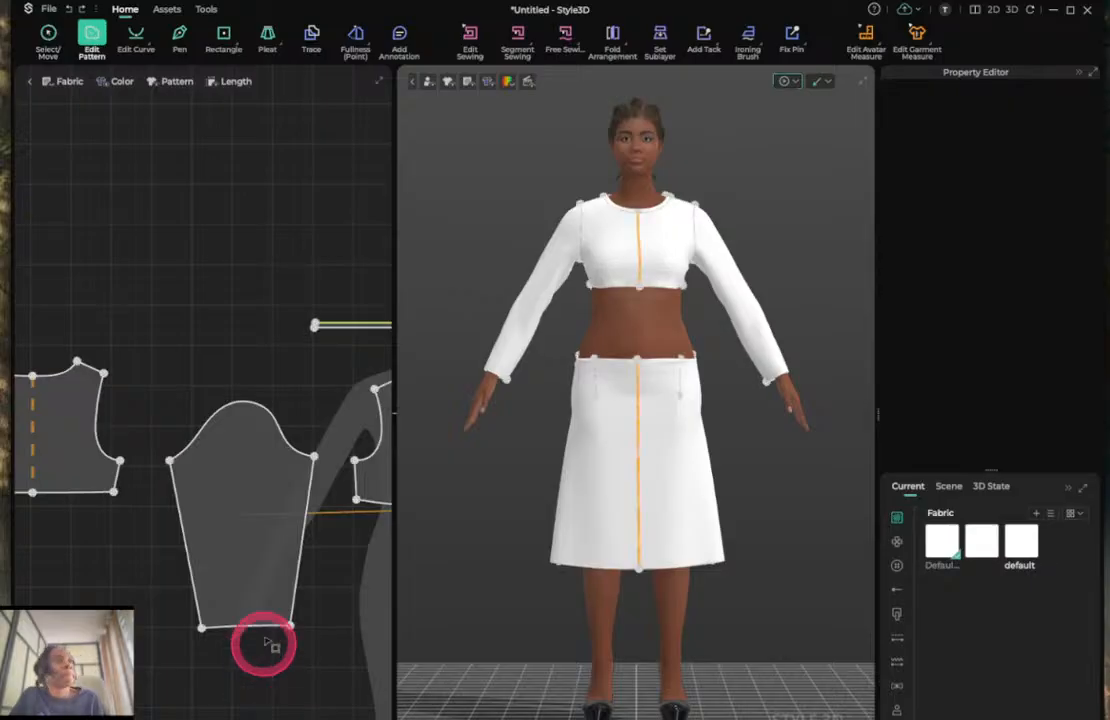
left_click(252, 627)
left_click_drag(252, 627, 257, 657)
key("space")
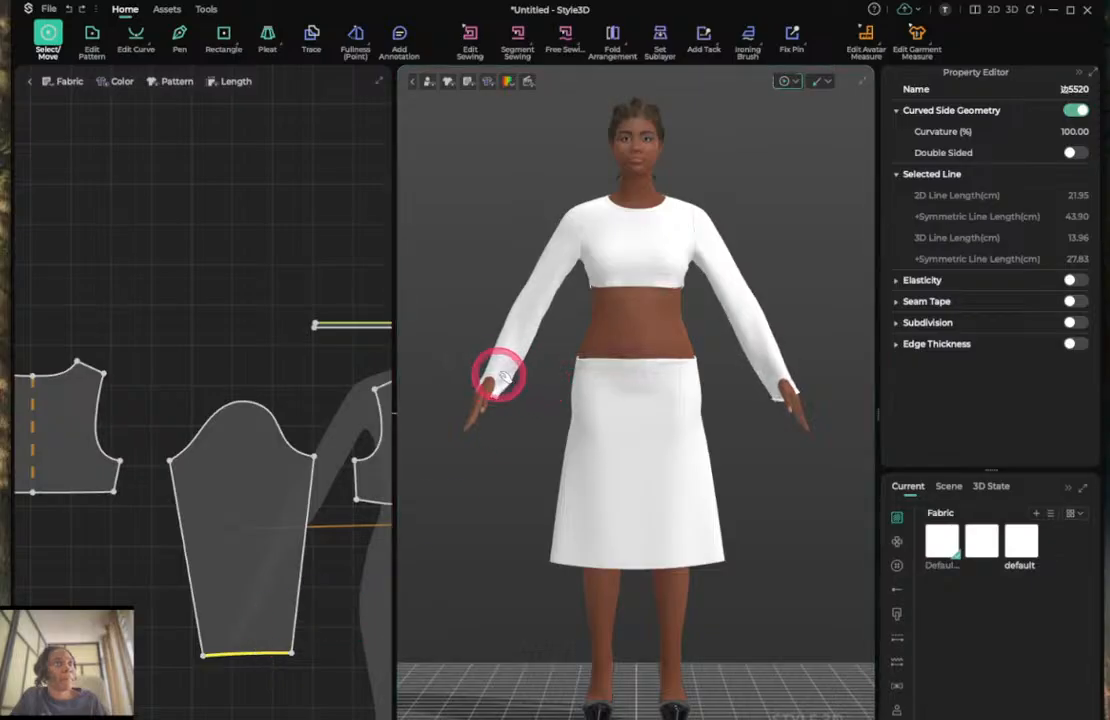
Pull the avatar's right sleeve in the running simulation until its cuff settles smoothly around the wrist.
left_click(517, 275)
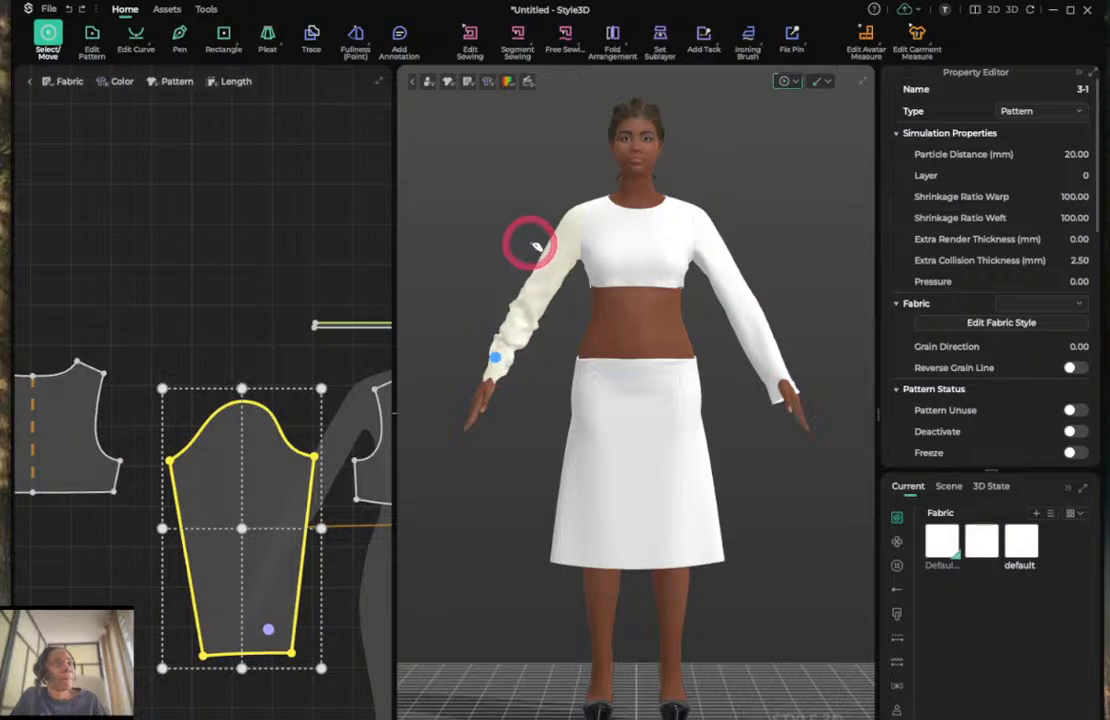
left_click_drag(530, 242, 567, 505)
left_click_drag(505, 392, 497, 385)
left_click(496, 434)
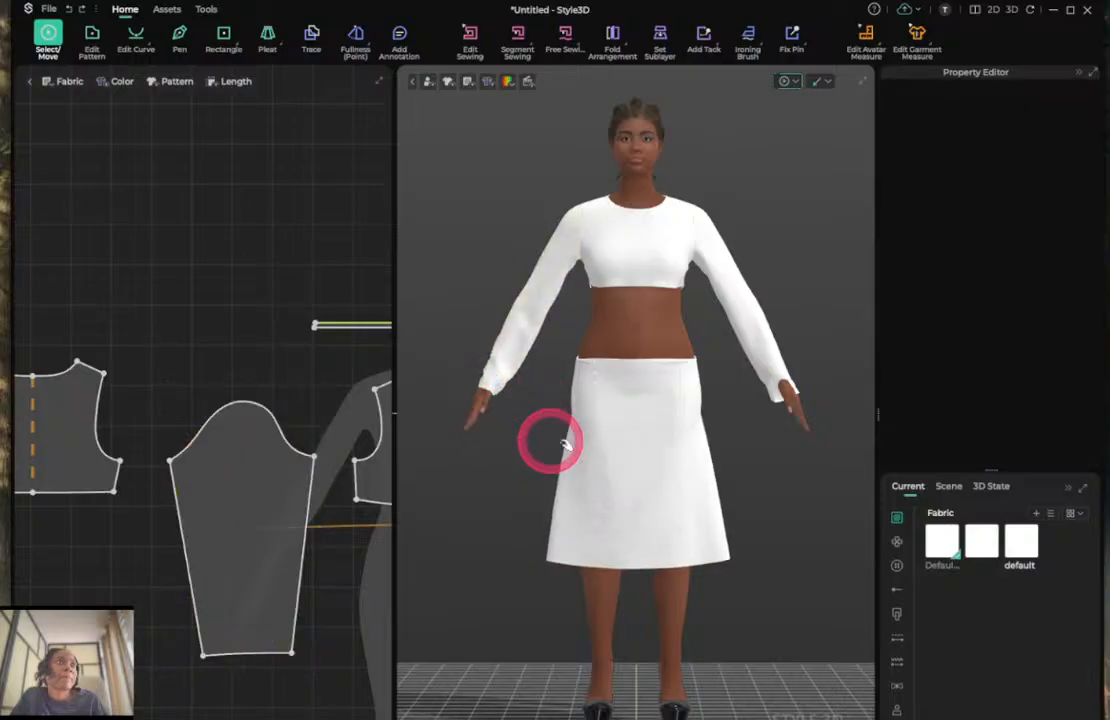
Adjust the avatar's left sleeve from the side during simulation so its cuff hangs evenly, and return to the front view.
right_click_drag(763, 440, 693, 434)
left_click(670, 383)
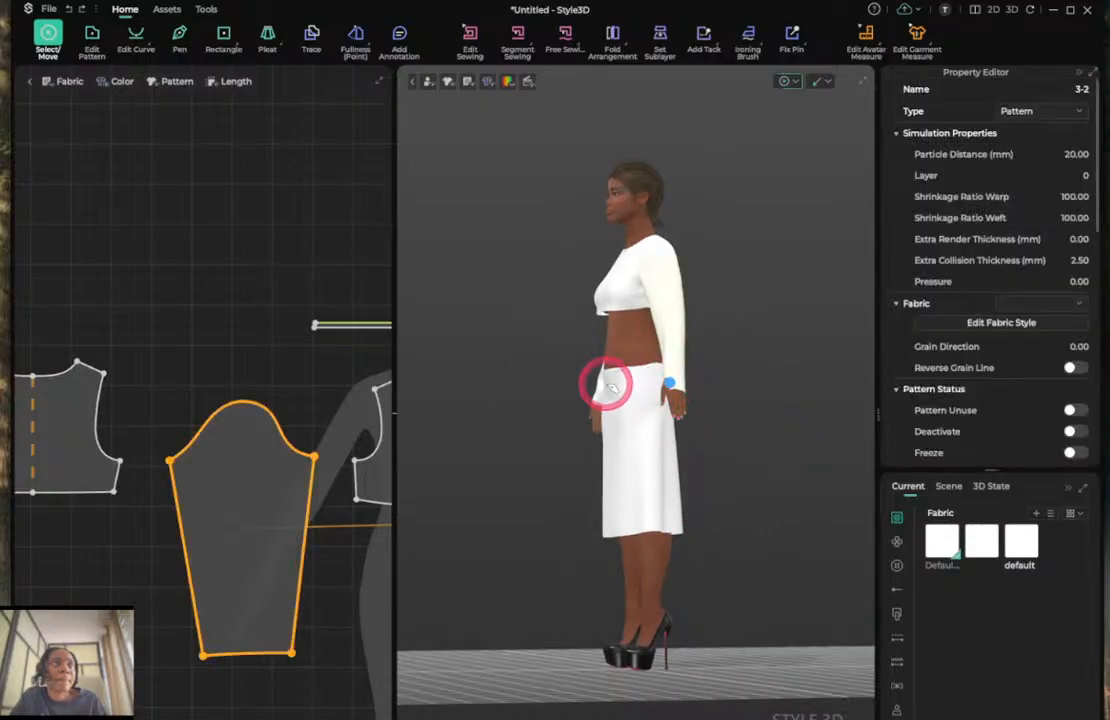
left_click_drag(606, 383, 722, 488)
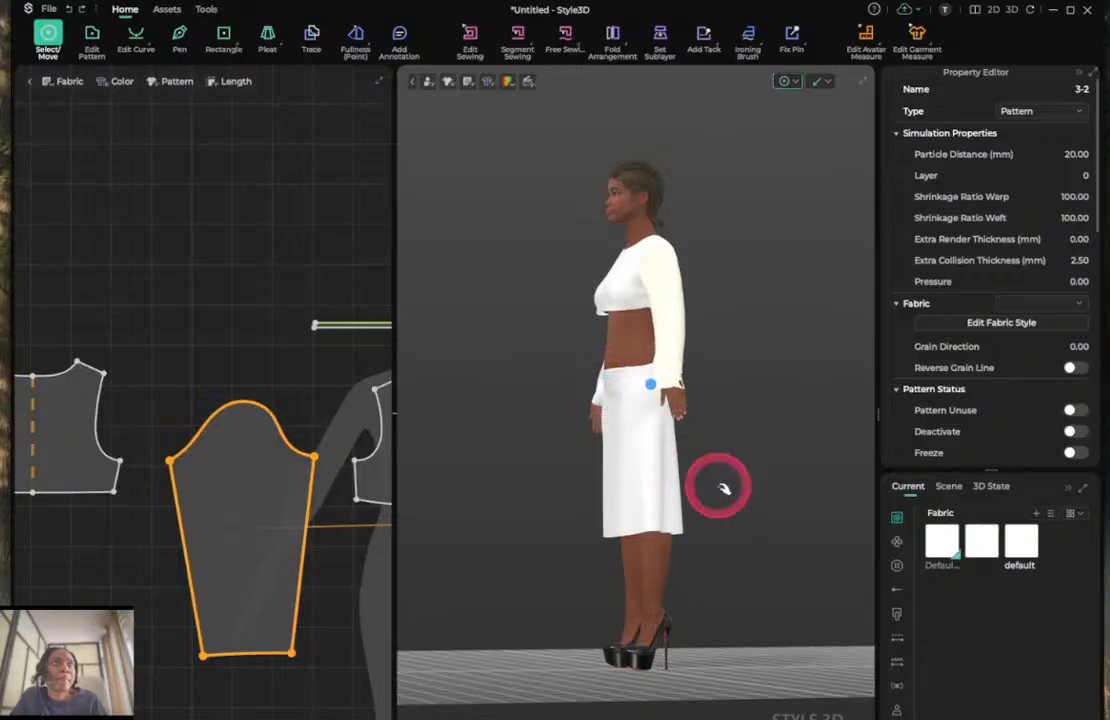
key("2")
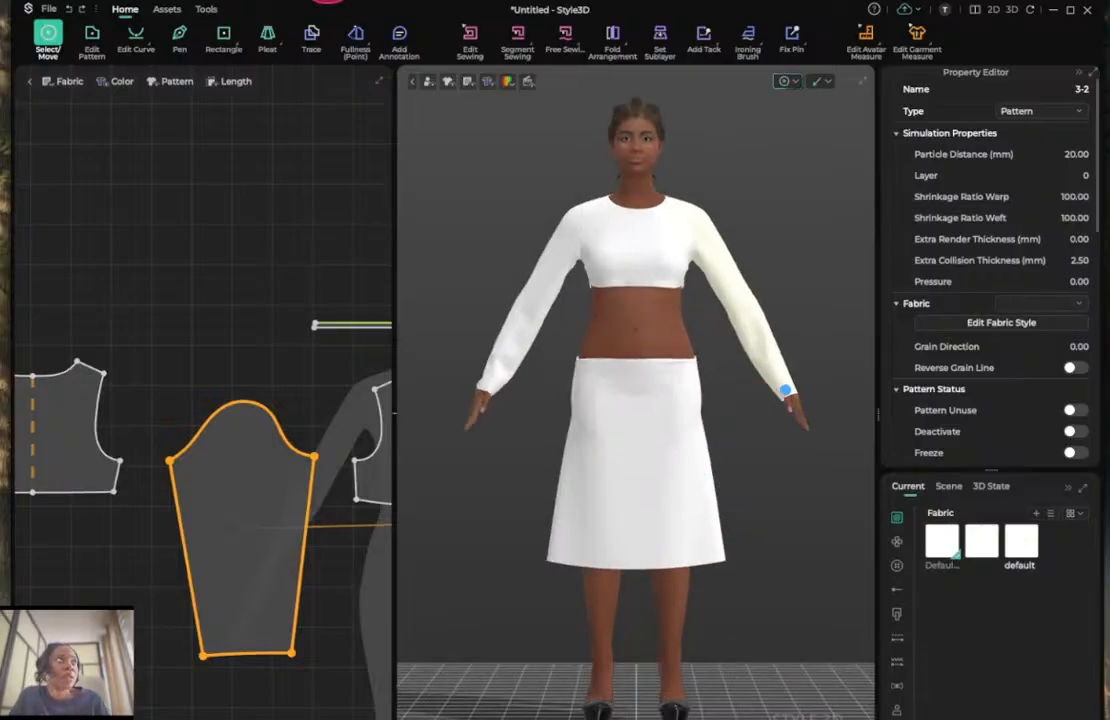
Try adding a point on the sleeve's side seam about 8 cm below the underarm, and undo it.
left_click(93, 36)
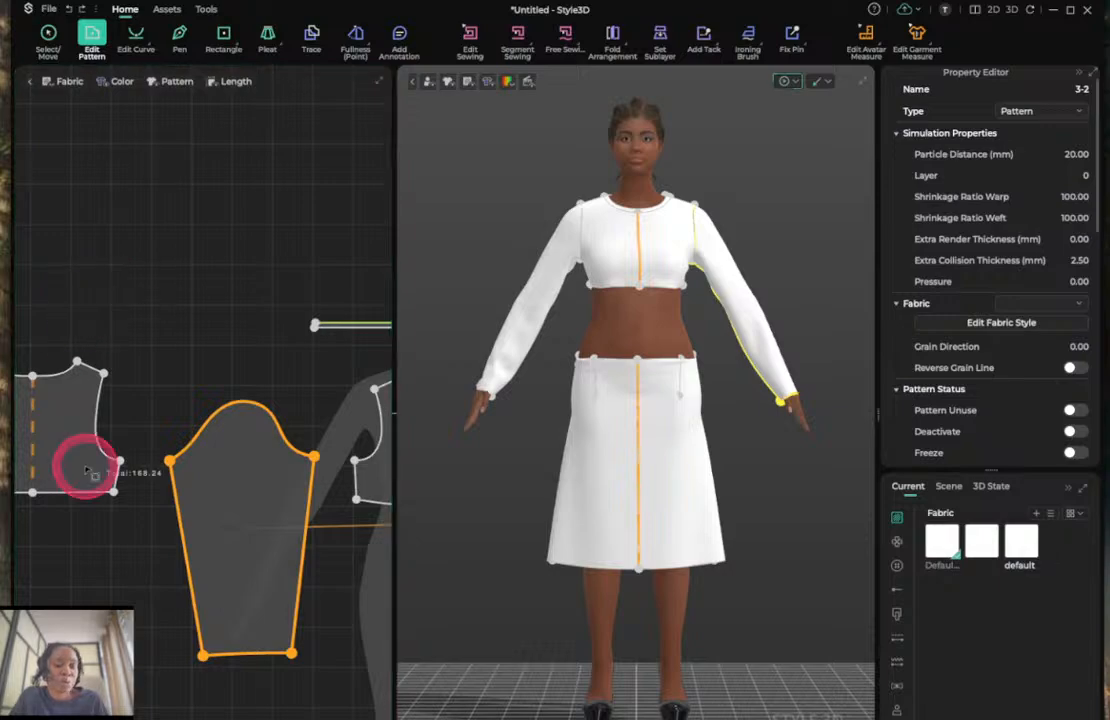
key("x")
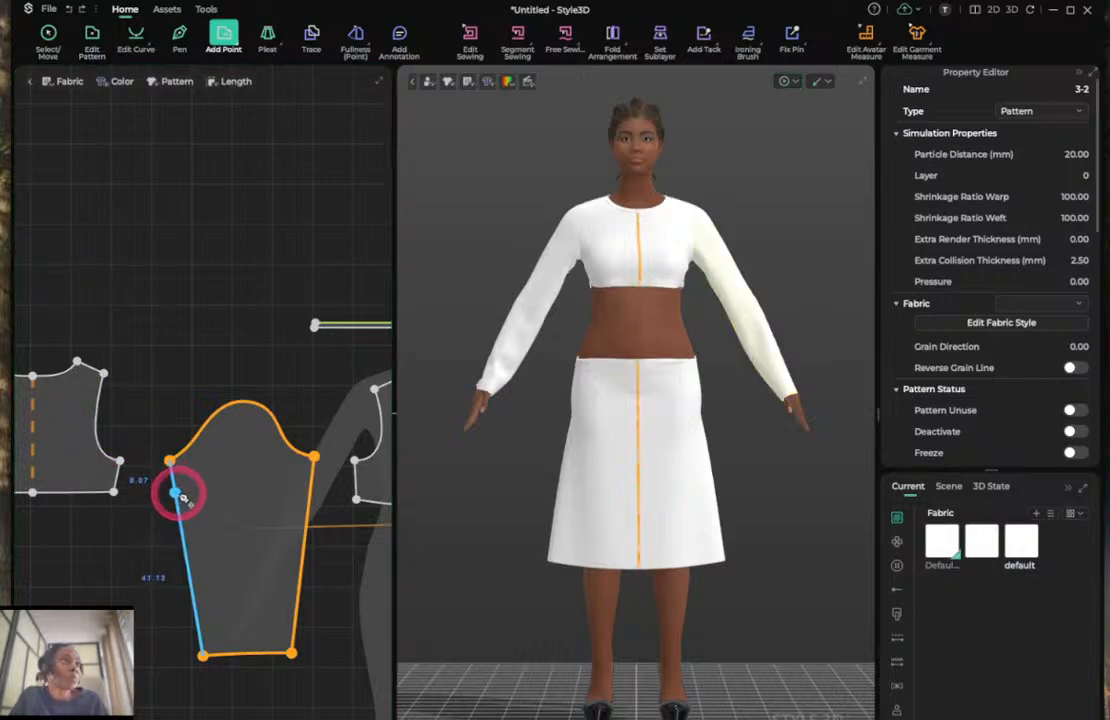
left_click(175, 493)
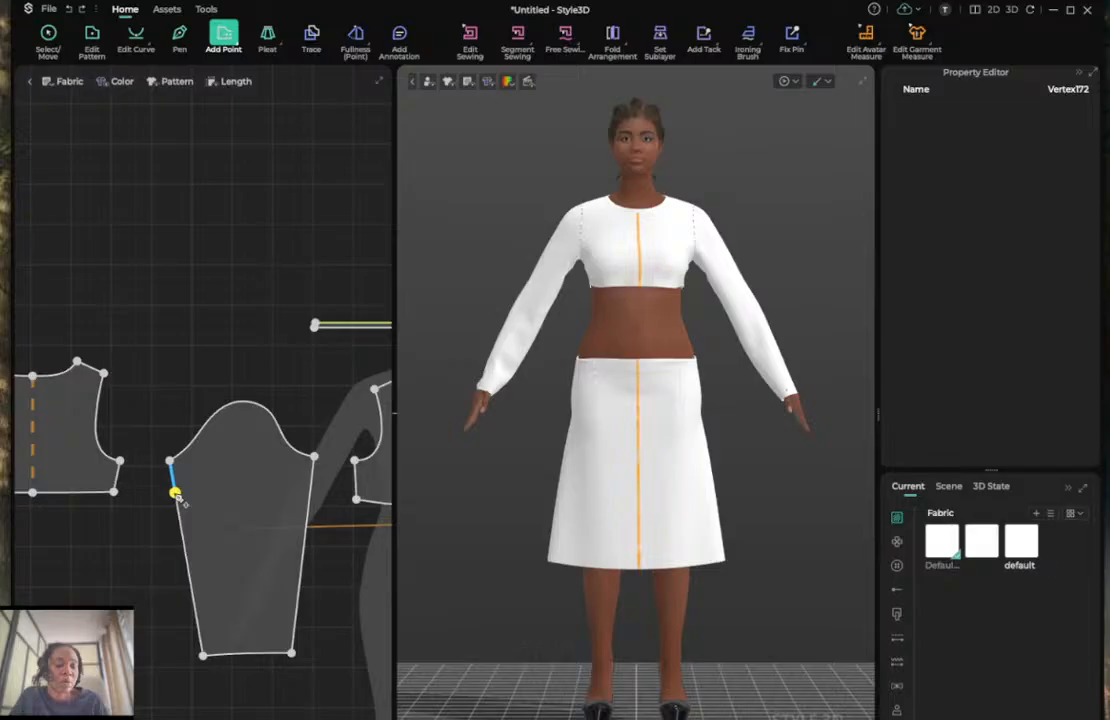
left_click(178, 505)
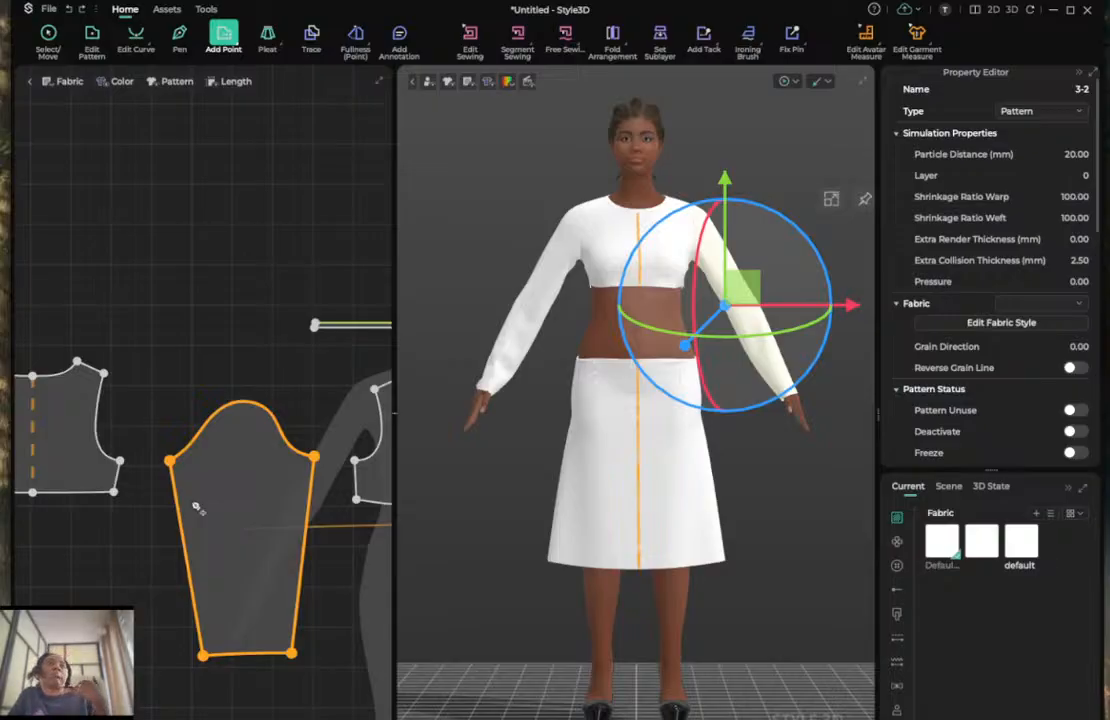
left_click(196, 507)
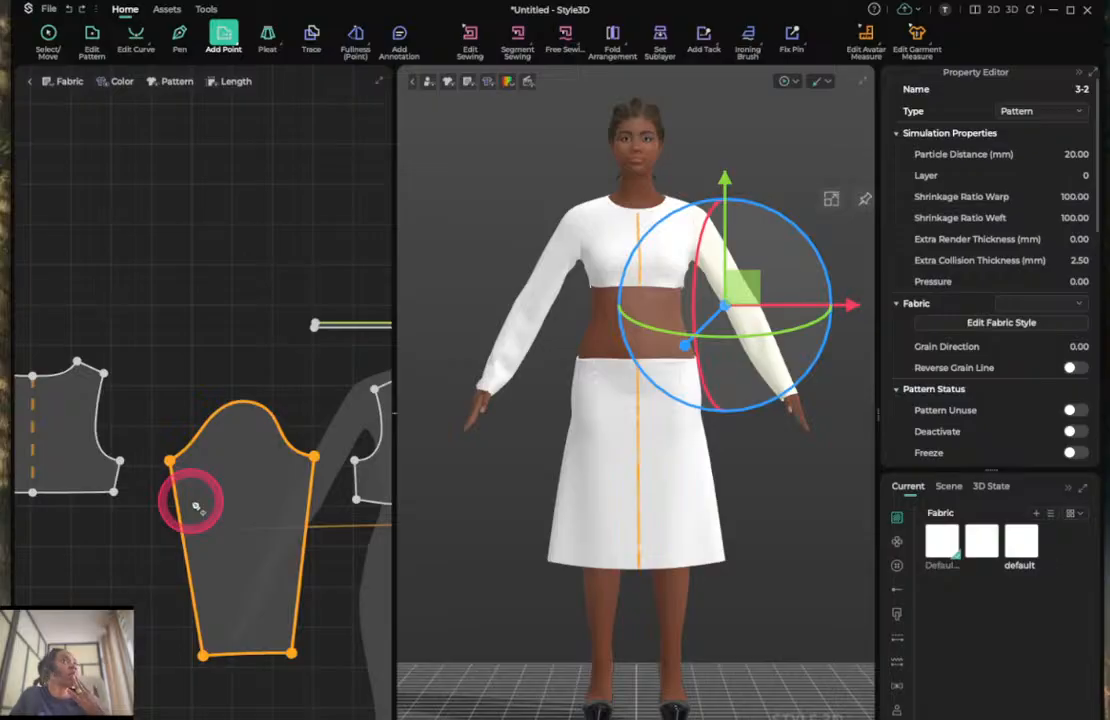
Delete the narrow neckband strip above the front bodice in the 2D pattern layout.
scroll(119, 435, "up", 2)
scroll(119, 435, "down", 6)
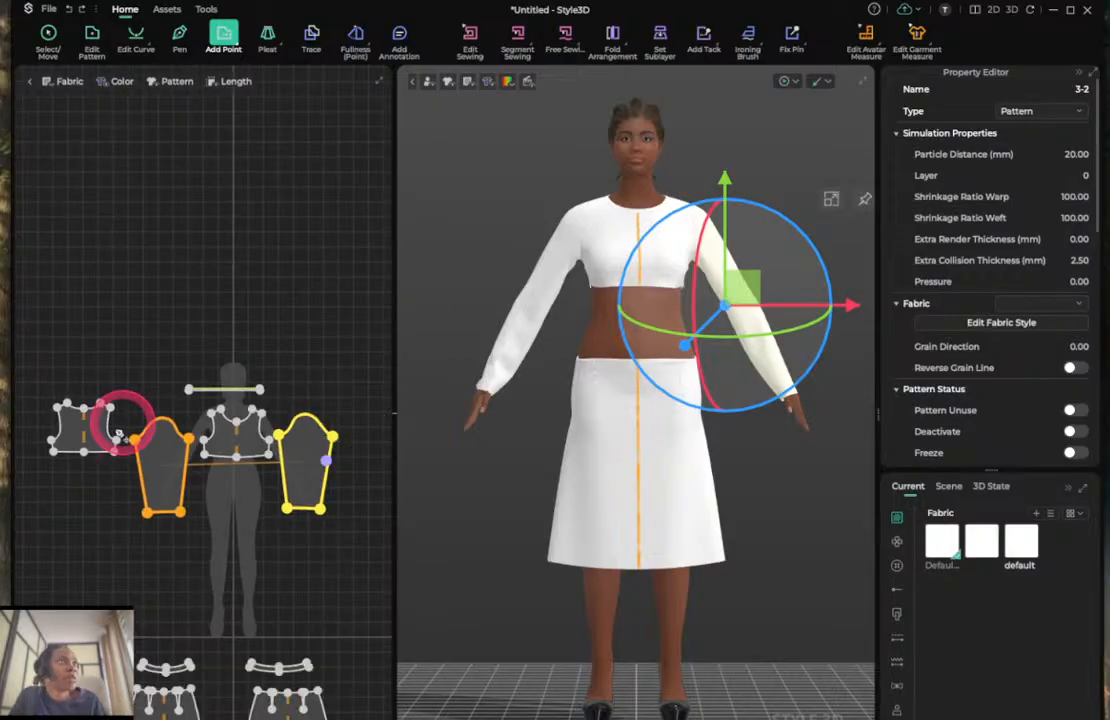
scroll(220, 392, "up", 3)
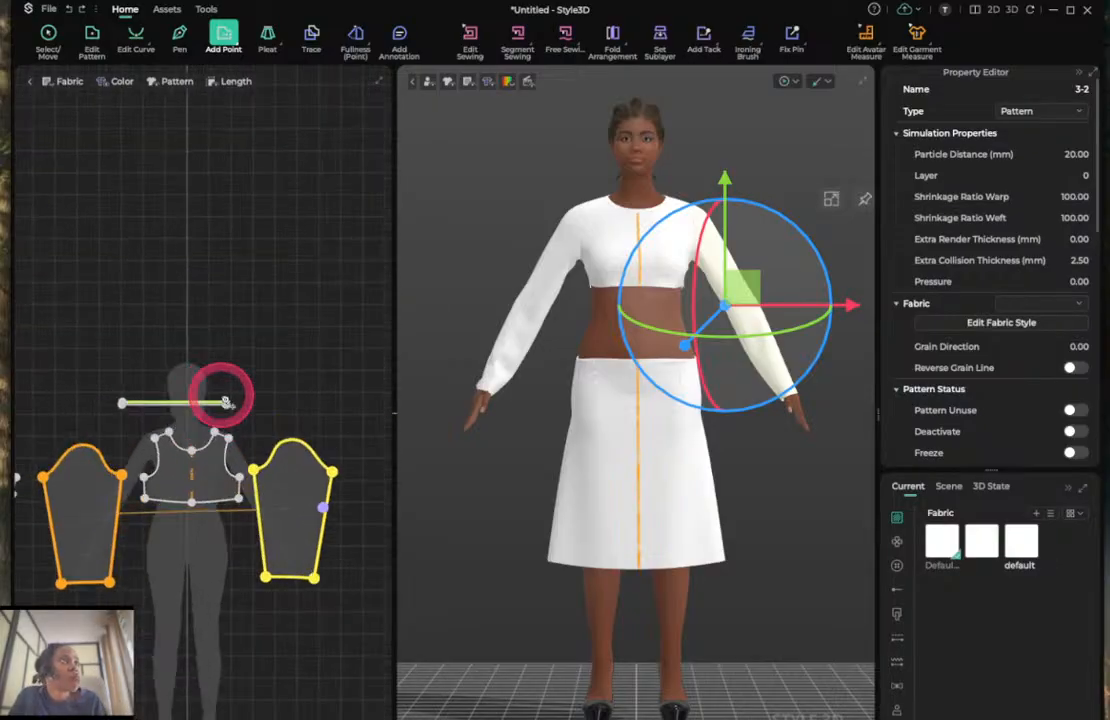
scroll(220, 395, "down", 2)
scroll(193, 376, "down", 4)
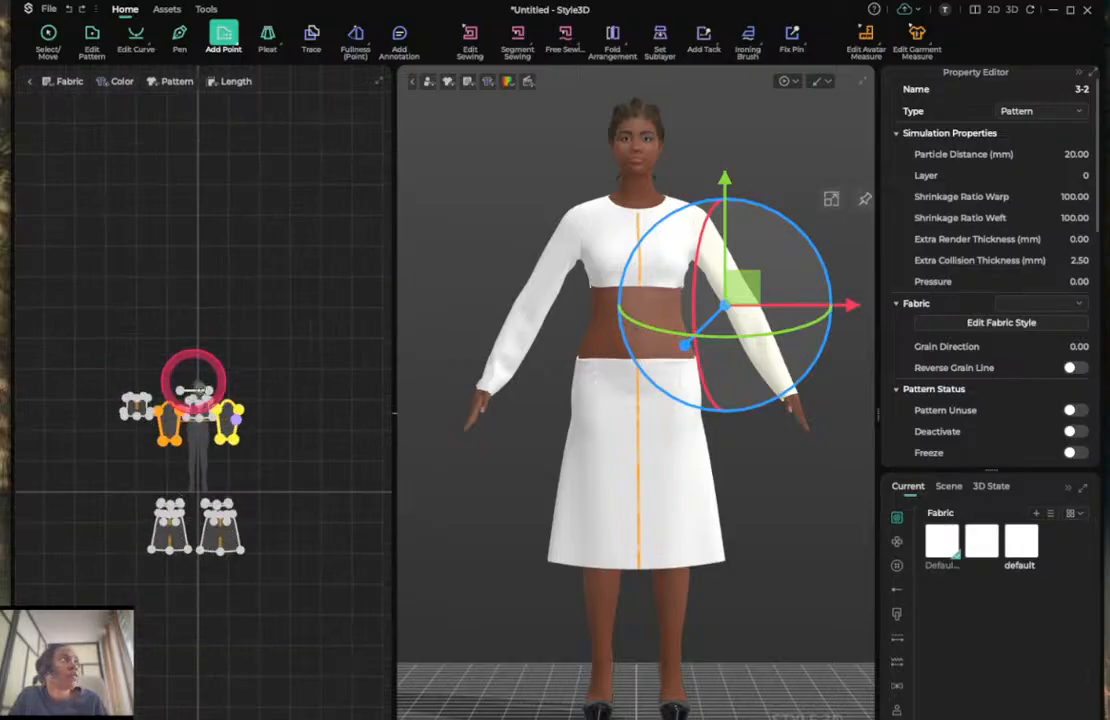
scroll(197, 386, "up", 3)
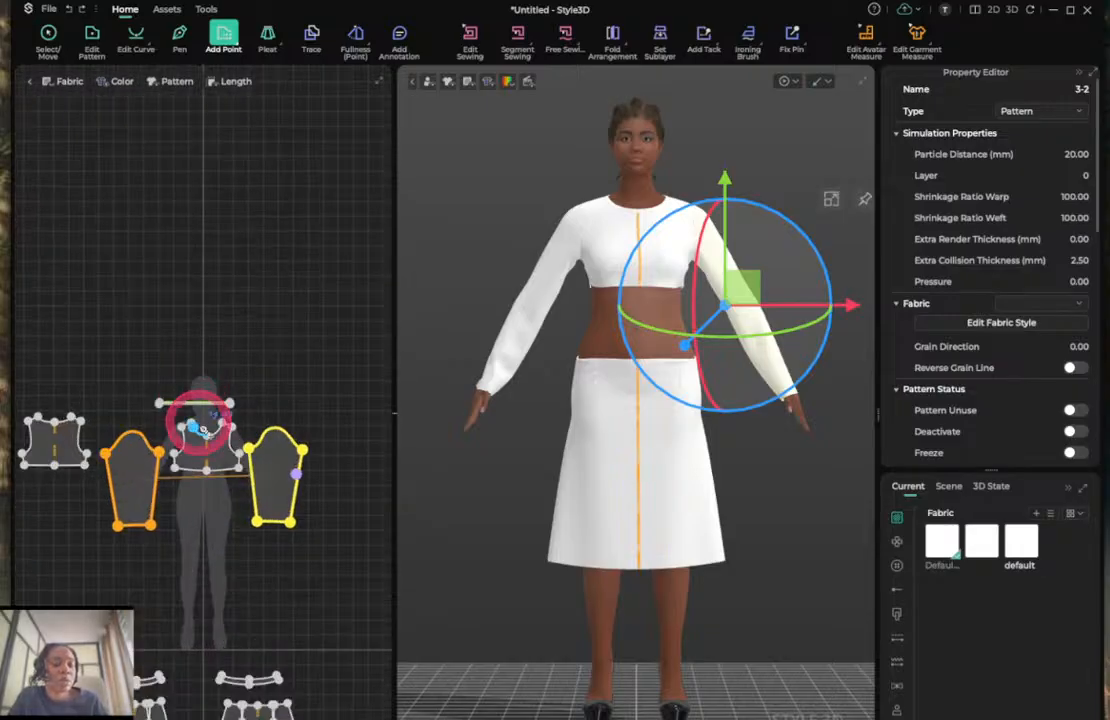
key("a")
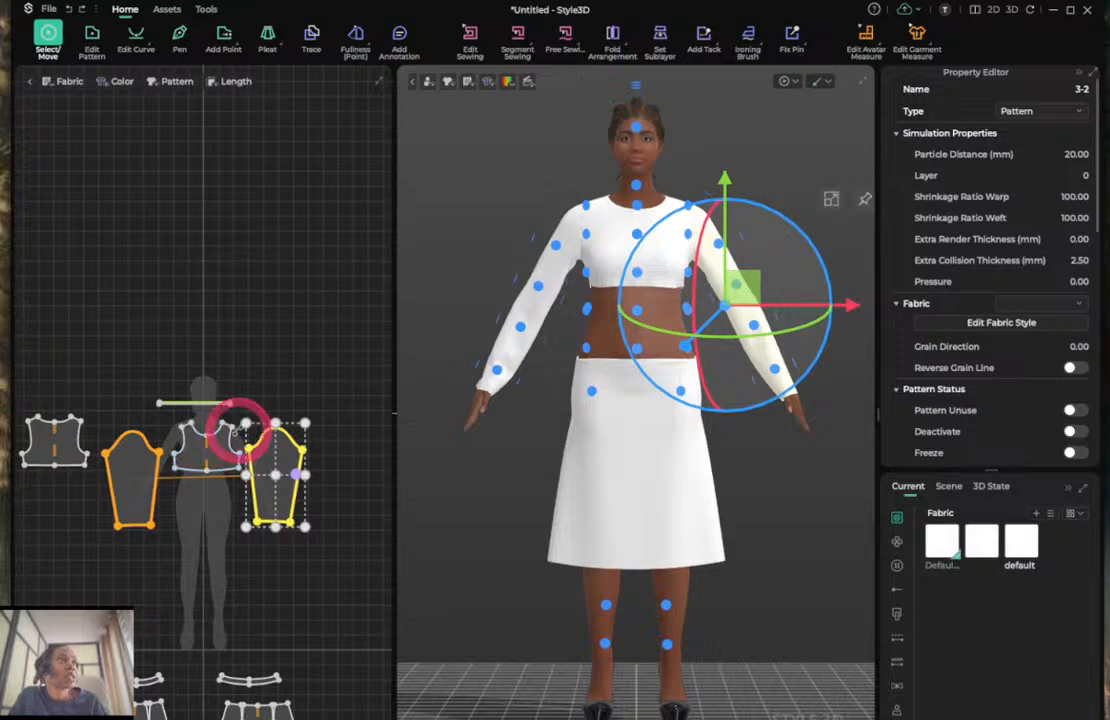
left_click(205, 405)
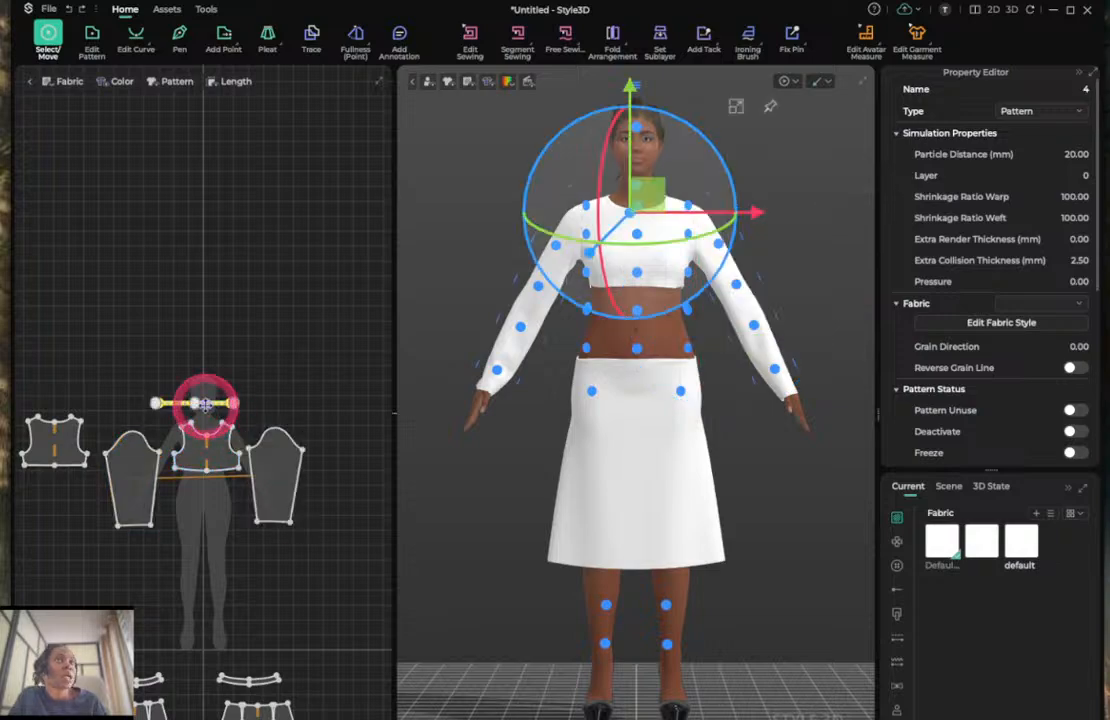
key("Escape")
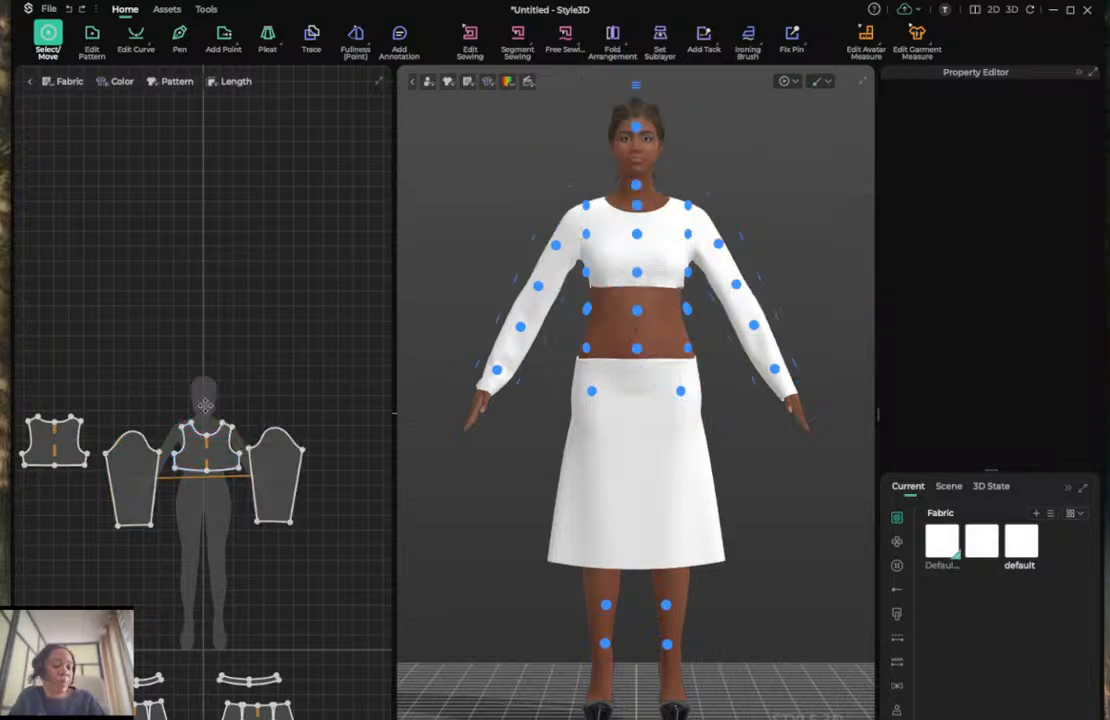
Pull the front bodice's centre neckline point down to just above the hem to form a deep V, and simulate the top.
left_click(292, 397)
left_click(268, 466)
left_click(217, 441)
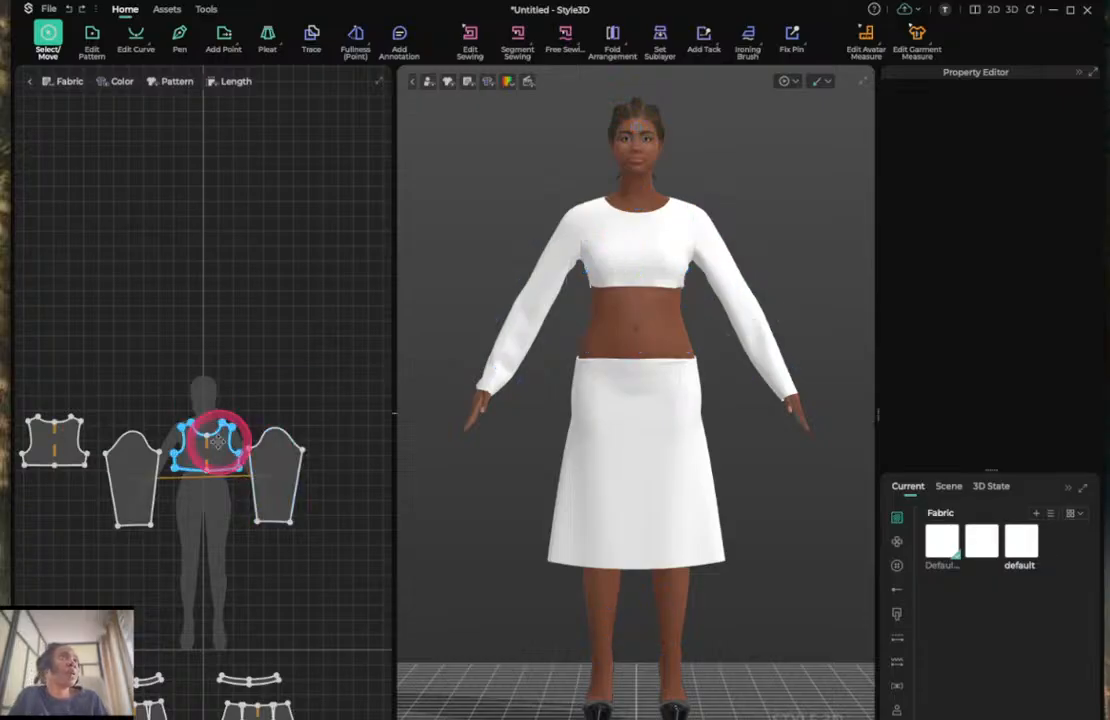
left_click(215, 441)
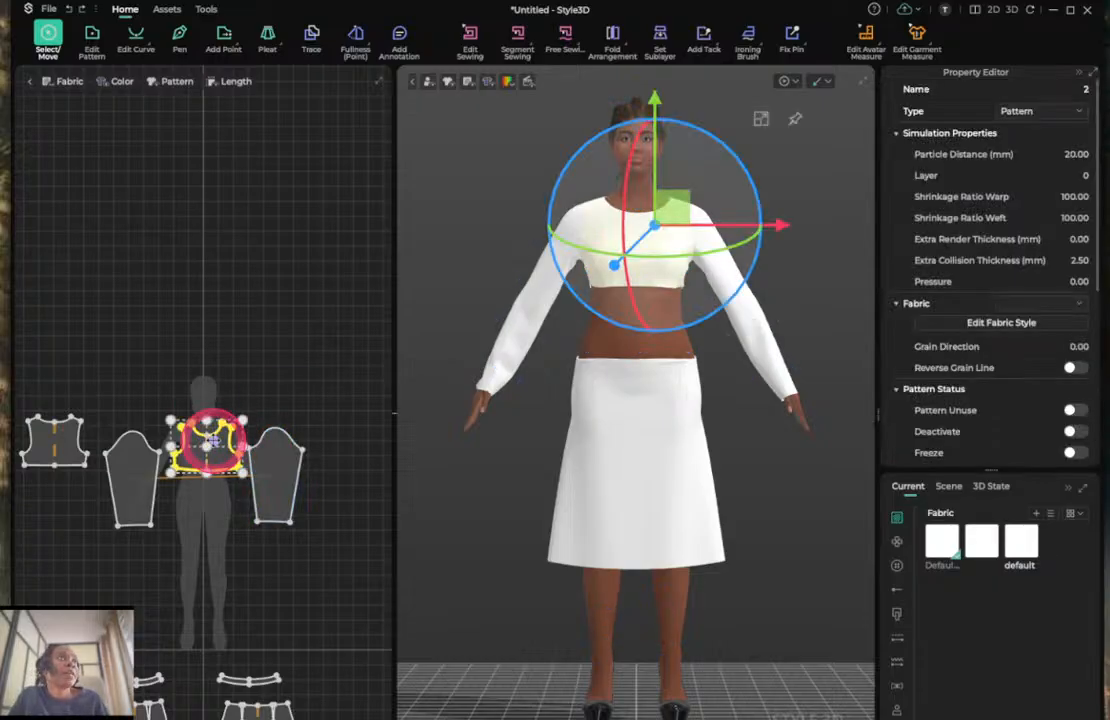
scroll(213, 440, "up", 3)
scroll(213, 440, "up", 3)
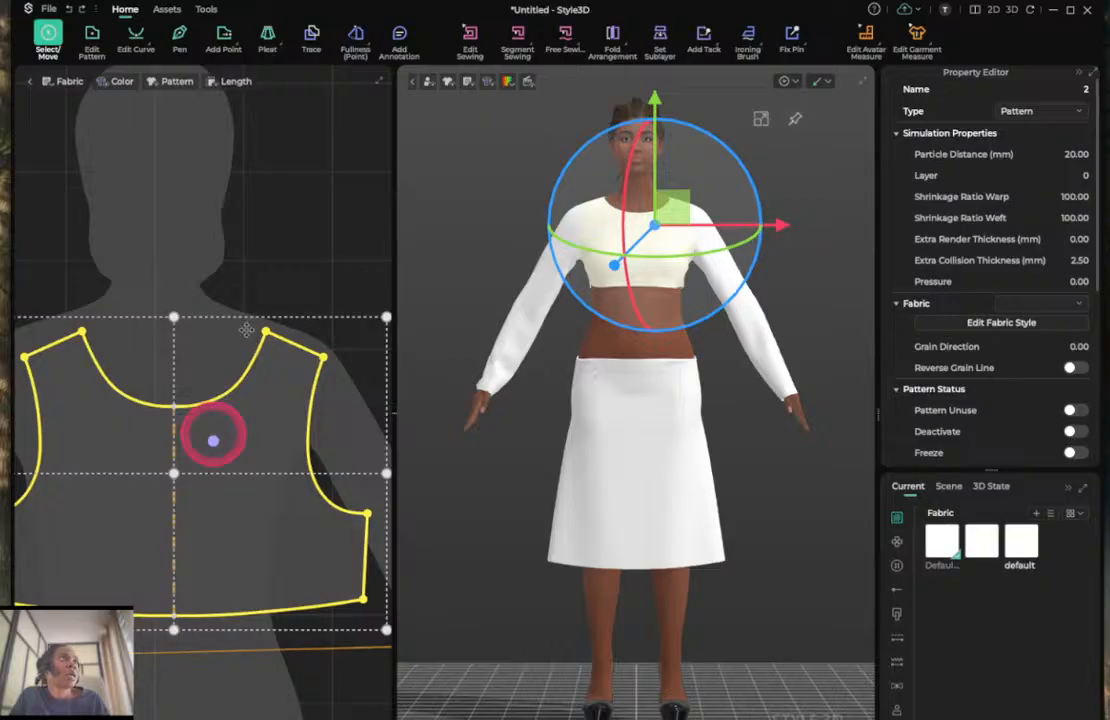
left_click(320, 180)
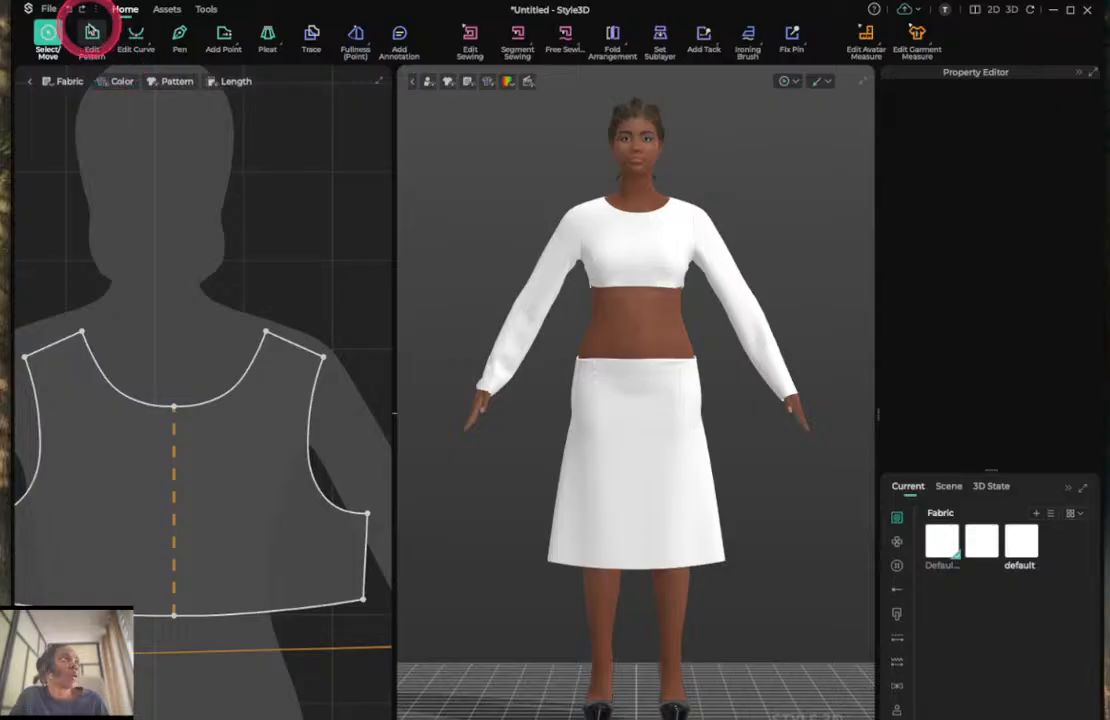
left_click(91, 32)
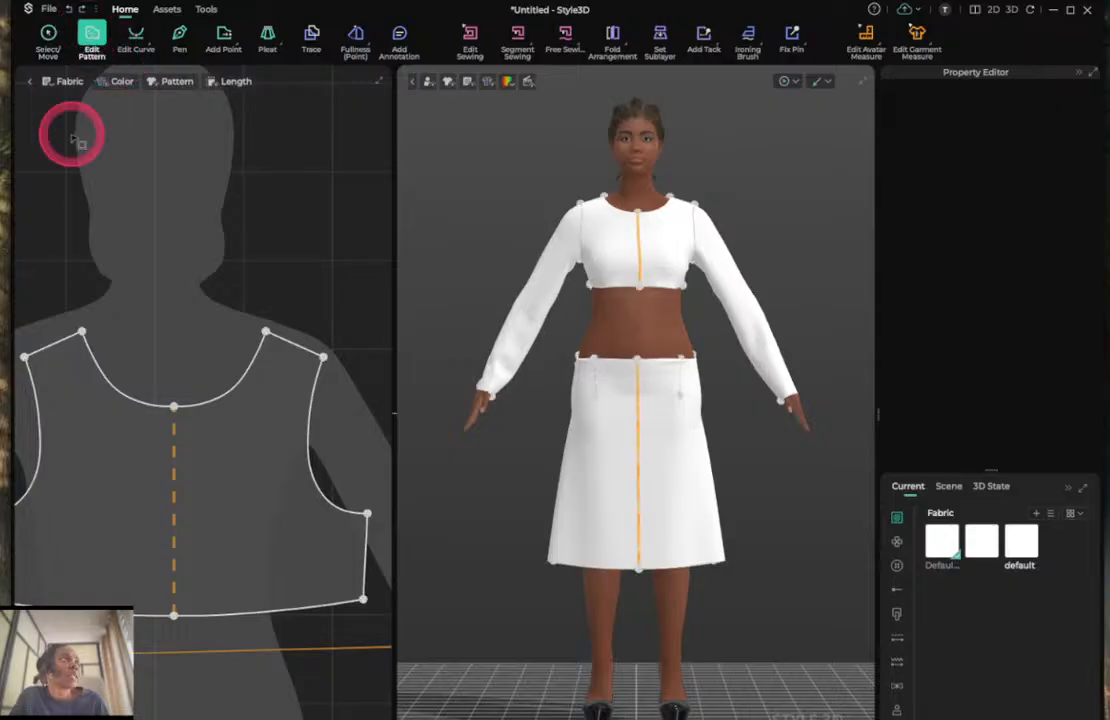
left_click(174, 407)
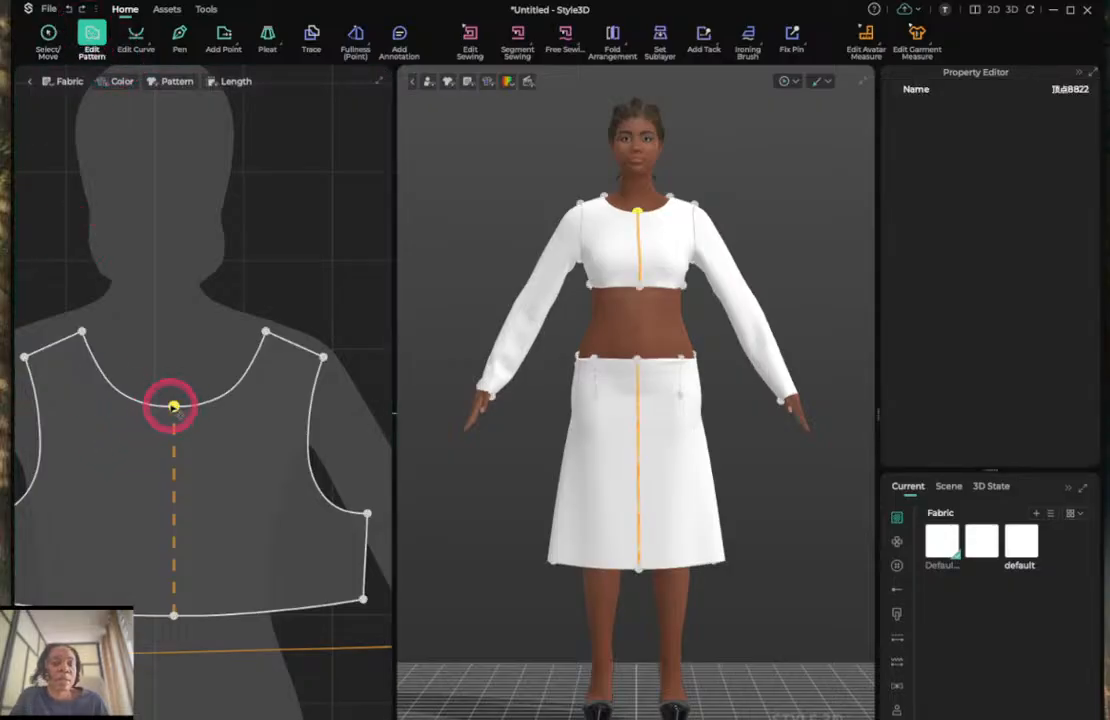
left_click_drag(174, 407, 174, 597)
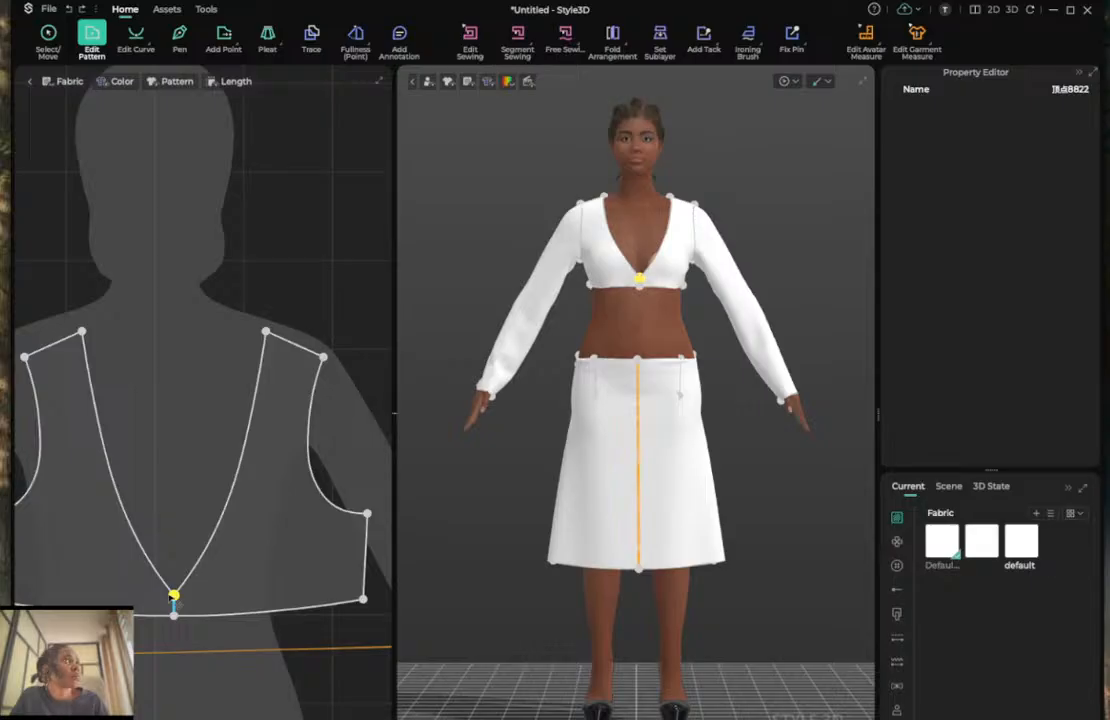
key("space")
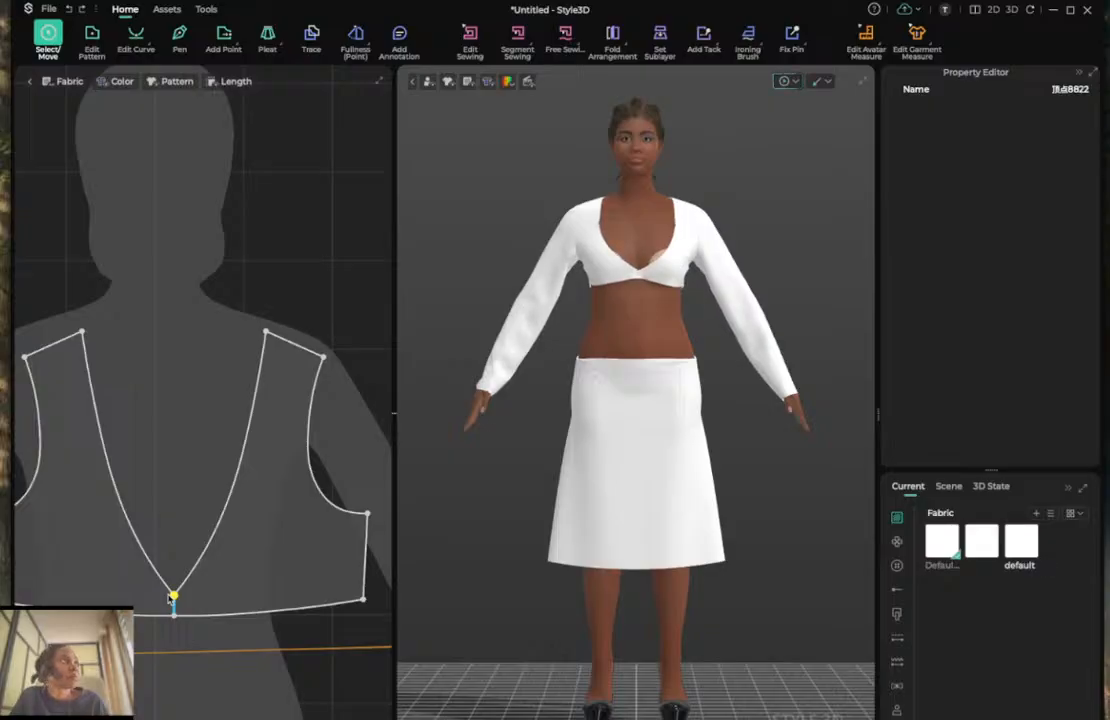
Narrow the sleeve pattern beside the front bodice slightly in width, and simulate the fit.
scroll(174, 599, "up", 3)
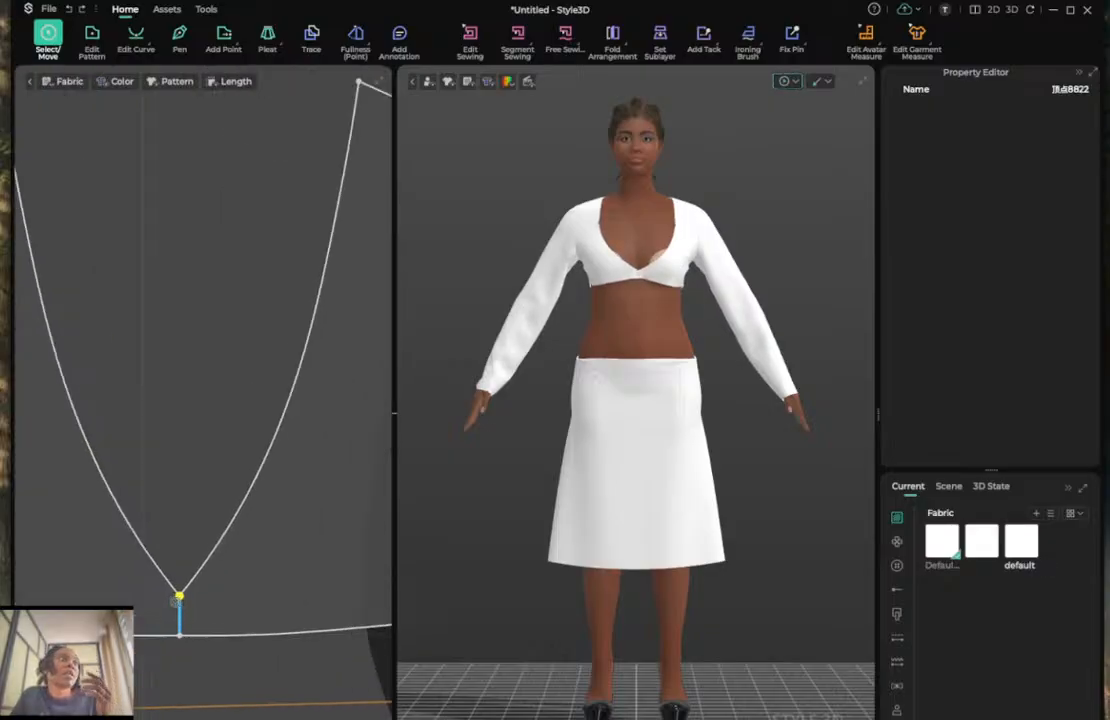
scroll(174, 599, "down", 6)
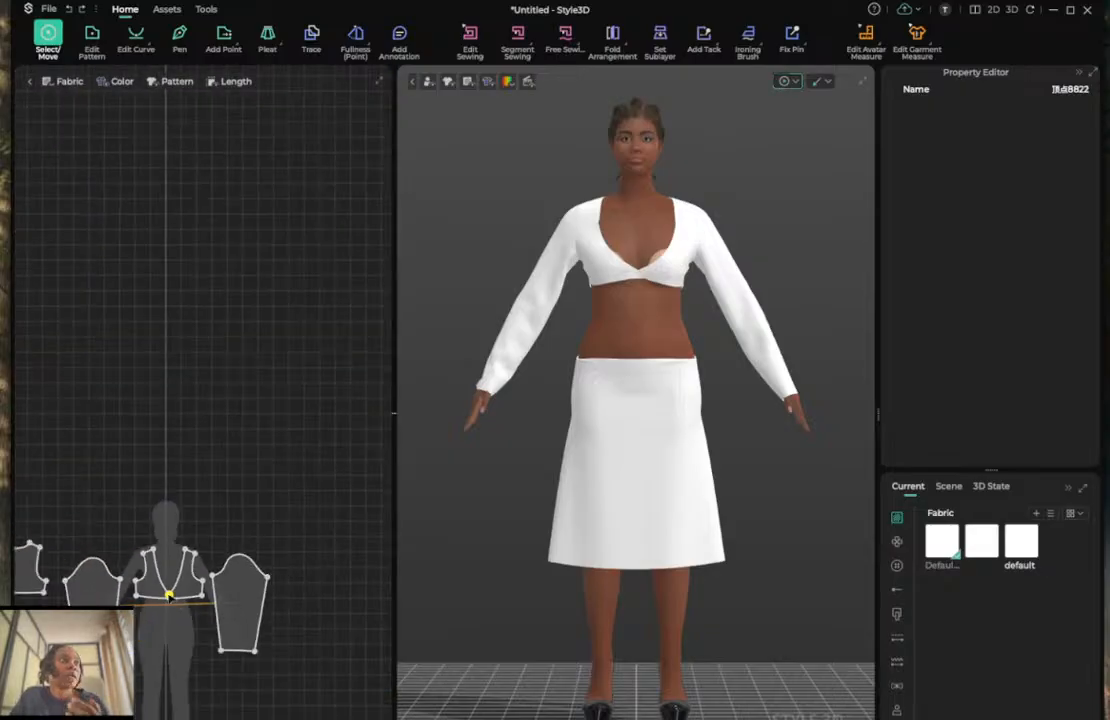
scroll(170, 596, "down", 3)
left_click(203, 645)
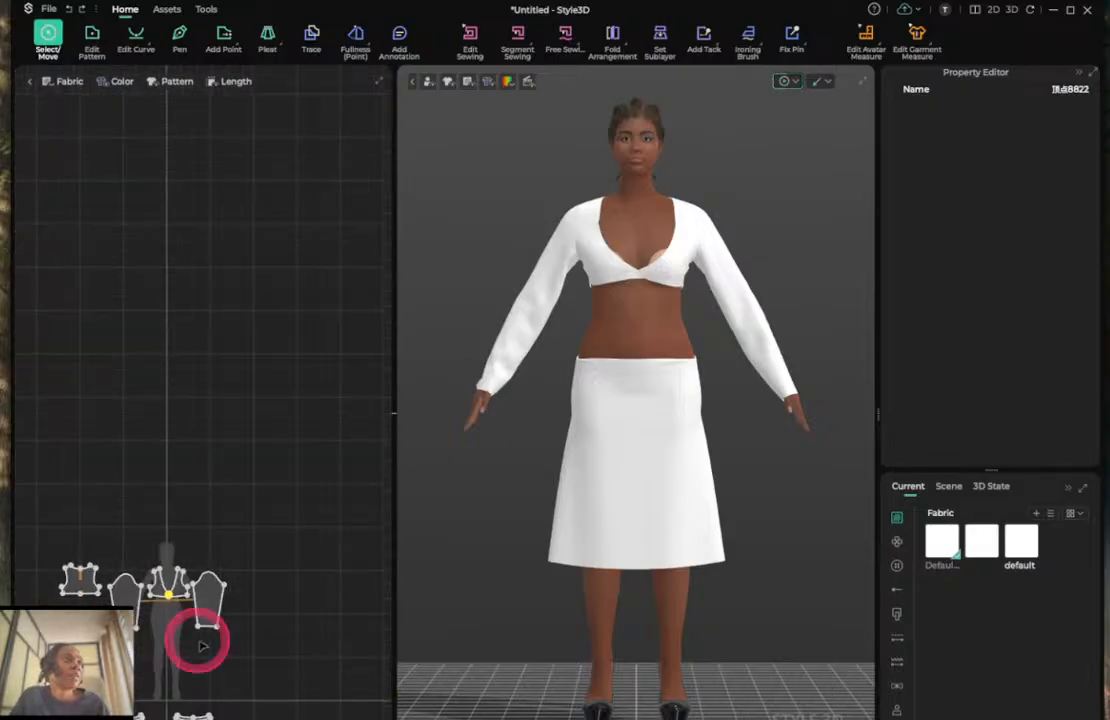
scroll(203, 645, "up", 5)
left_click(313, 505)
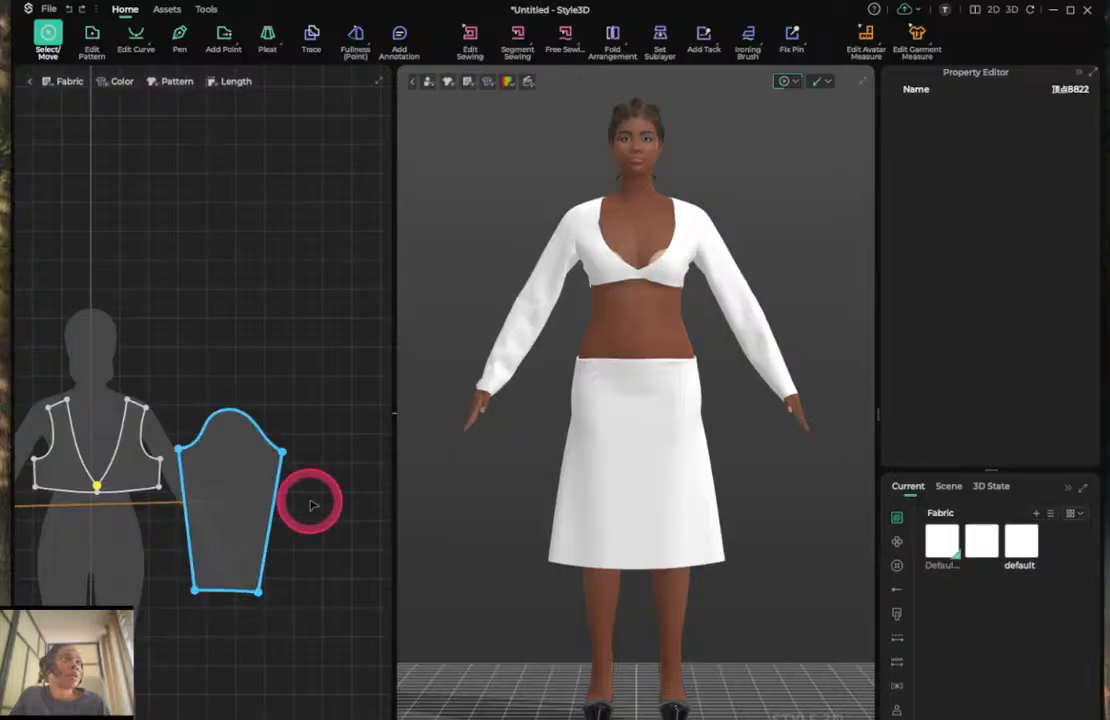
left_click(248, 461)
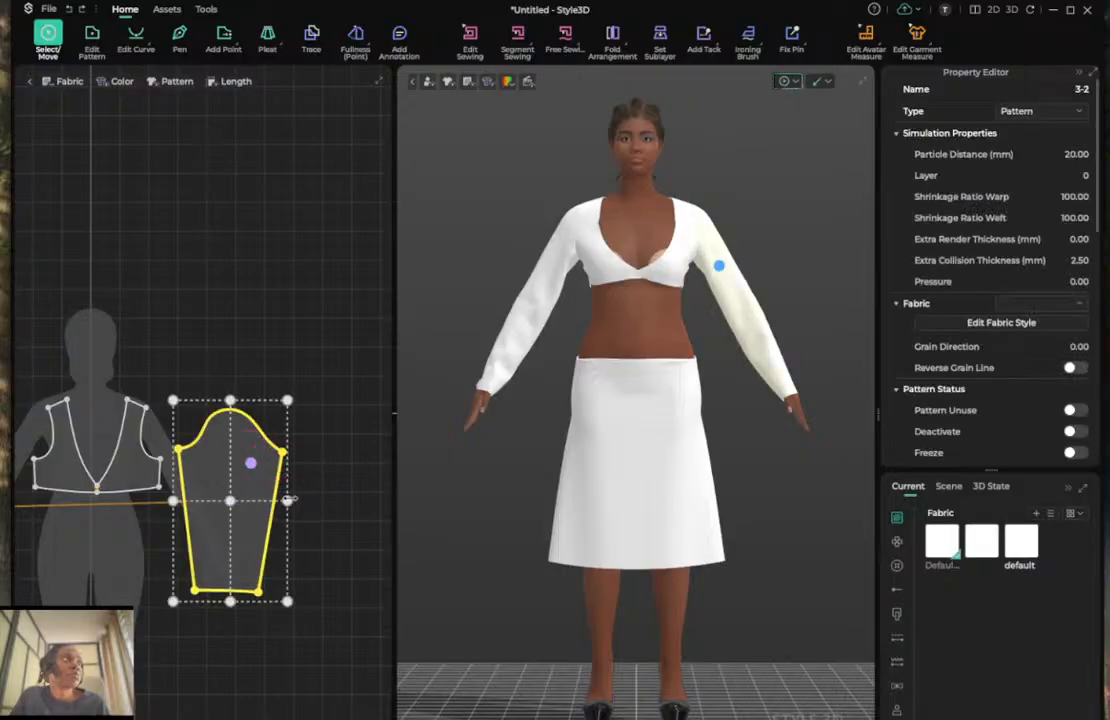
left_click_drag(290, 499, 277, 500)
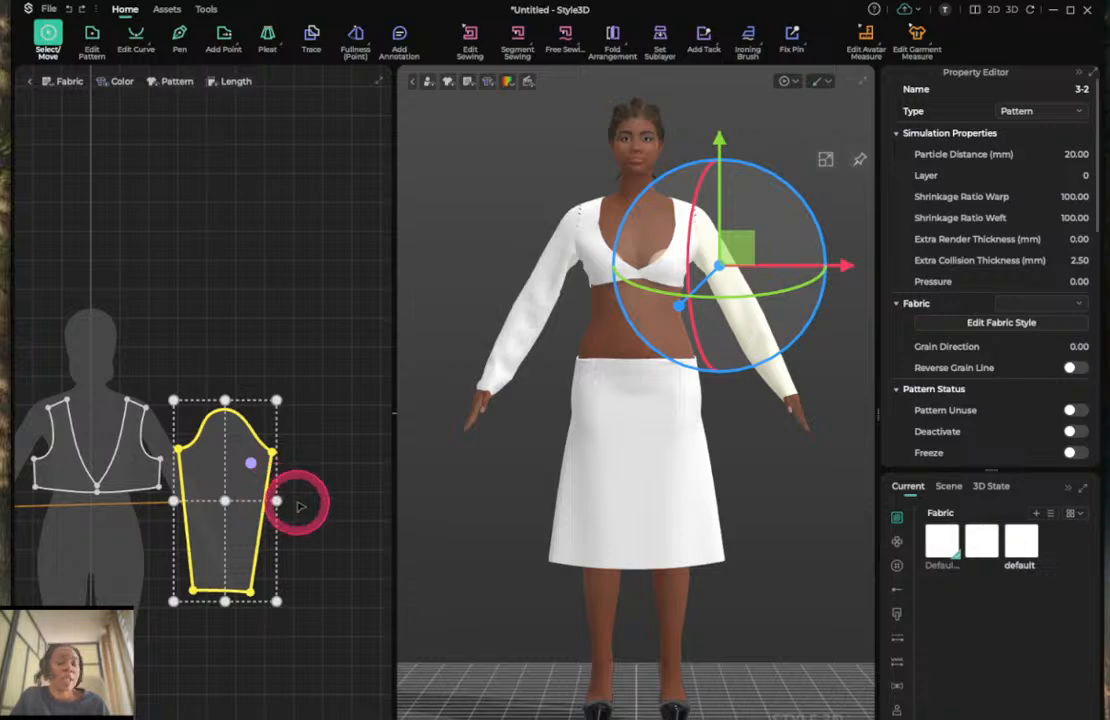
key("space")
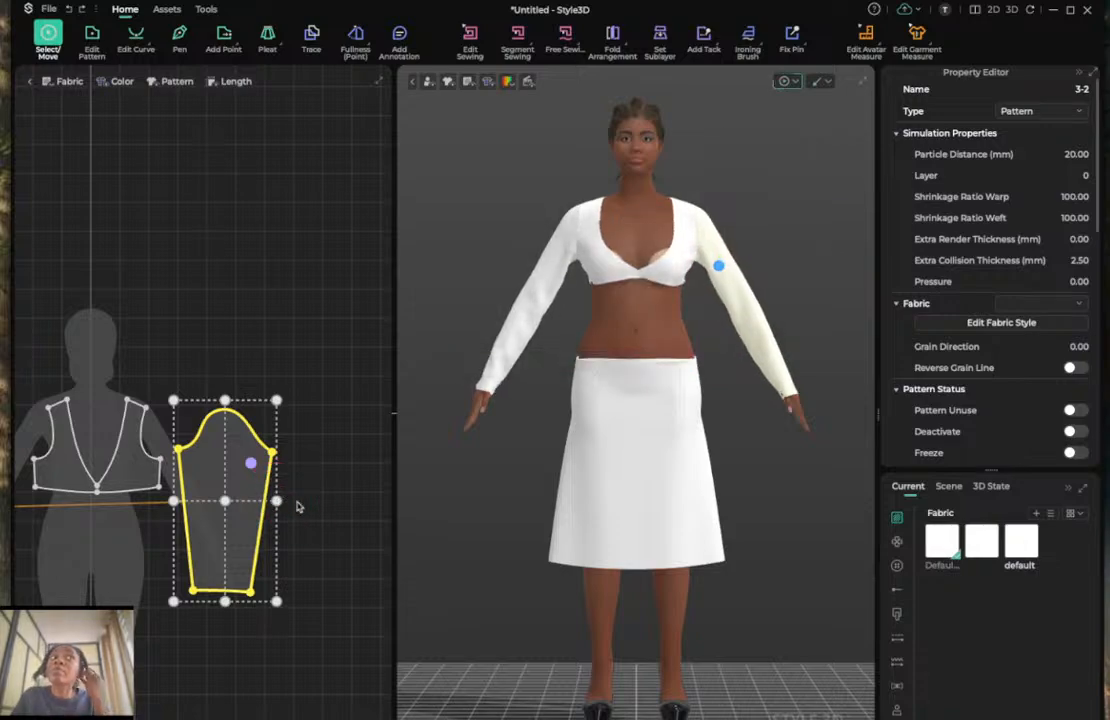
Shift the narrowed sleeve's cuff edge slightly away from the bodice in the 2D pattern.
scroll(45, 520, "up", 3)
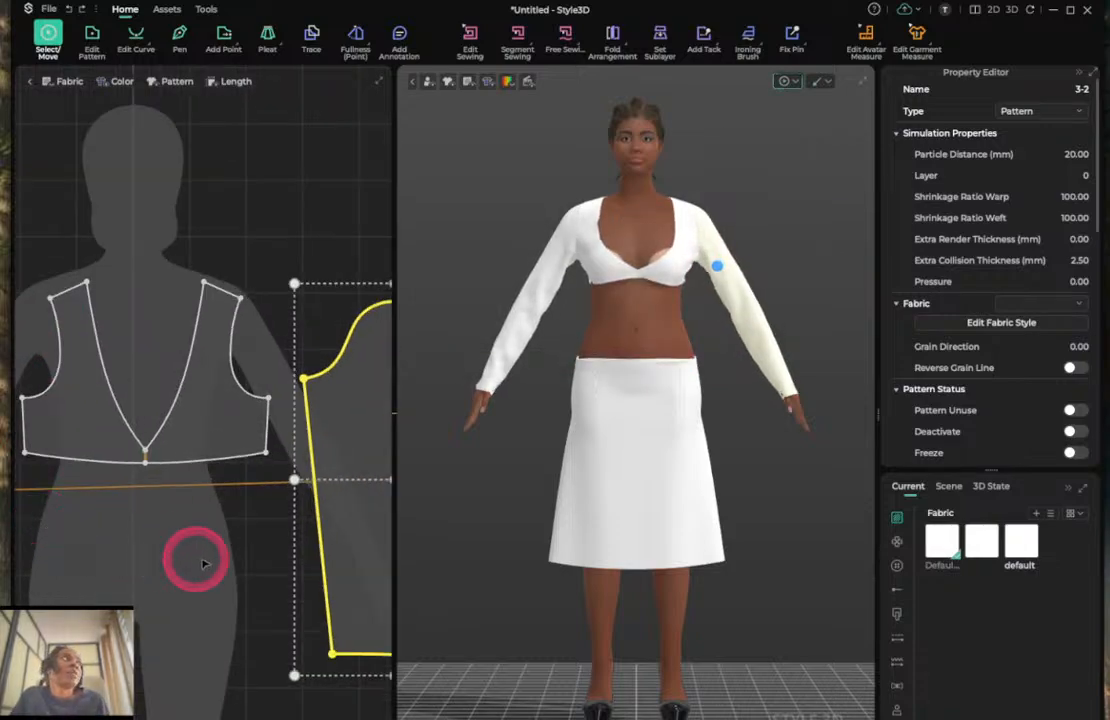
scroll(204, 518, "down", 5)
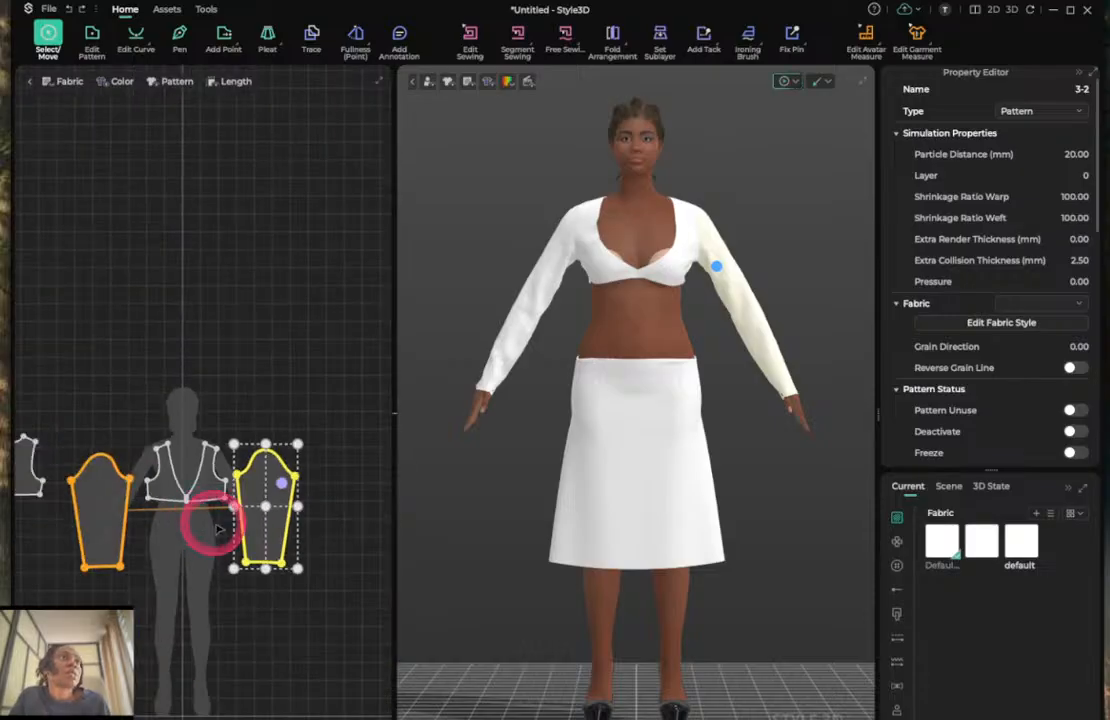
scroll(258, 578, "up", 3)
left_click(262, 583)
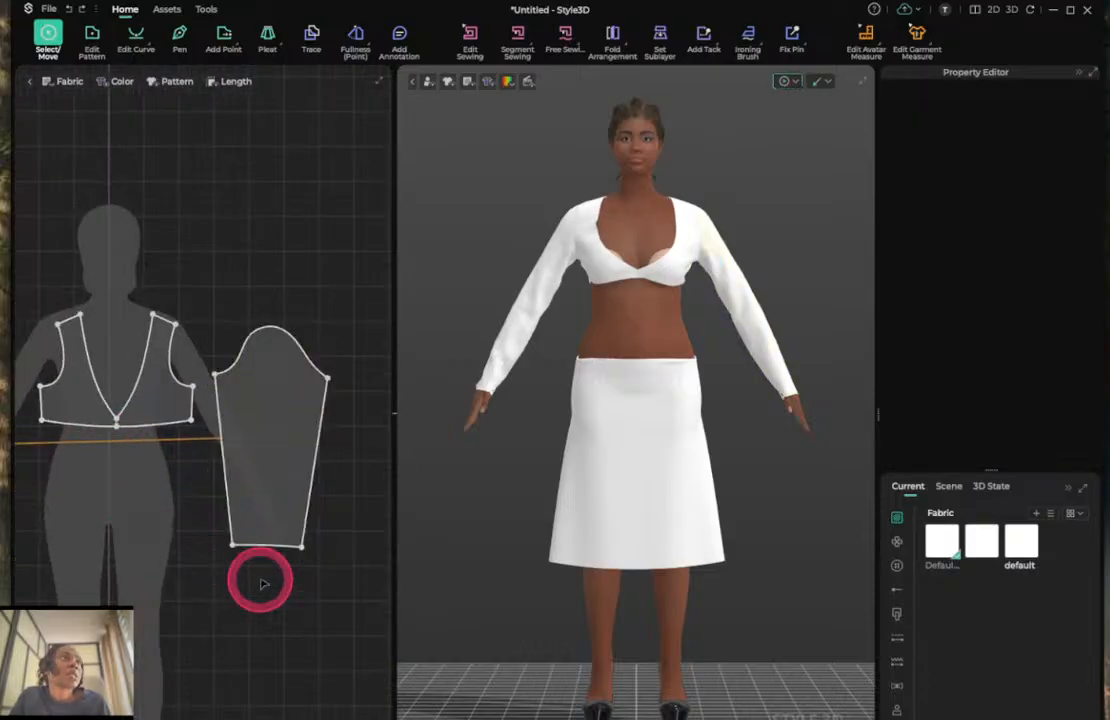
key("z")
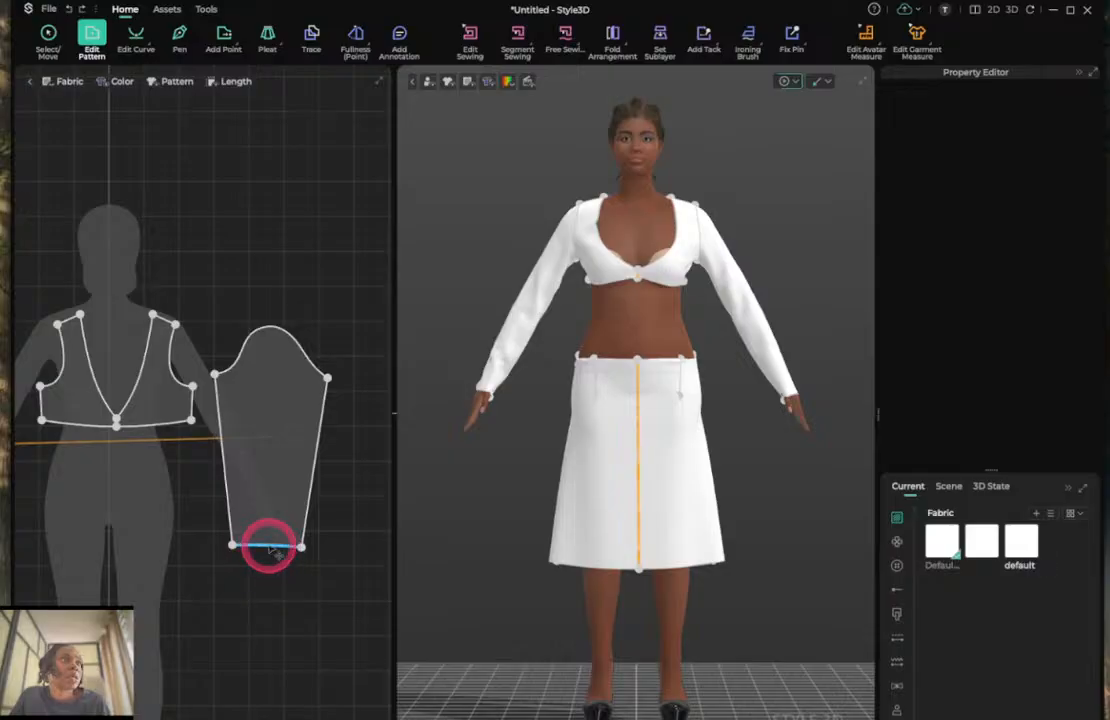
left_click(275, 548)
left_click_drag(282, 553, 281, 552)
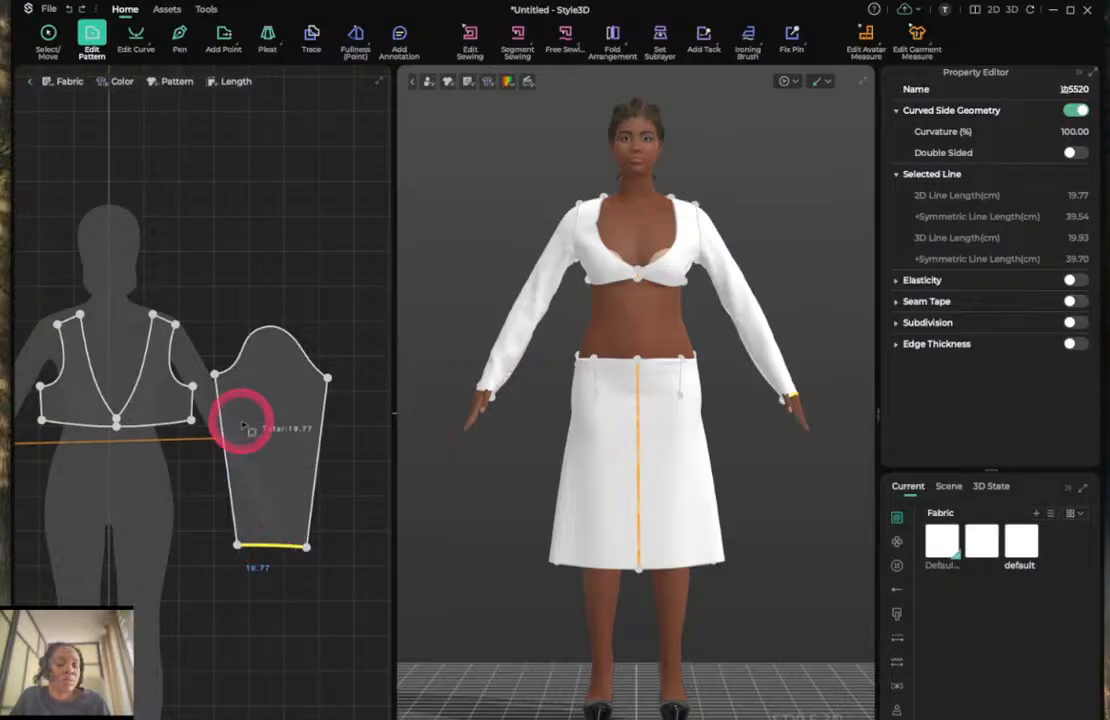
Add a curve point to each side seam just below the sleeve's underarm and bend both seams slightly inward.
key("v")
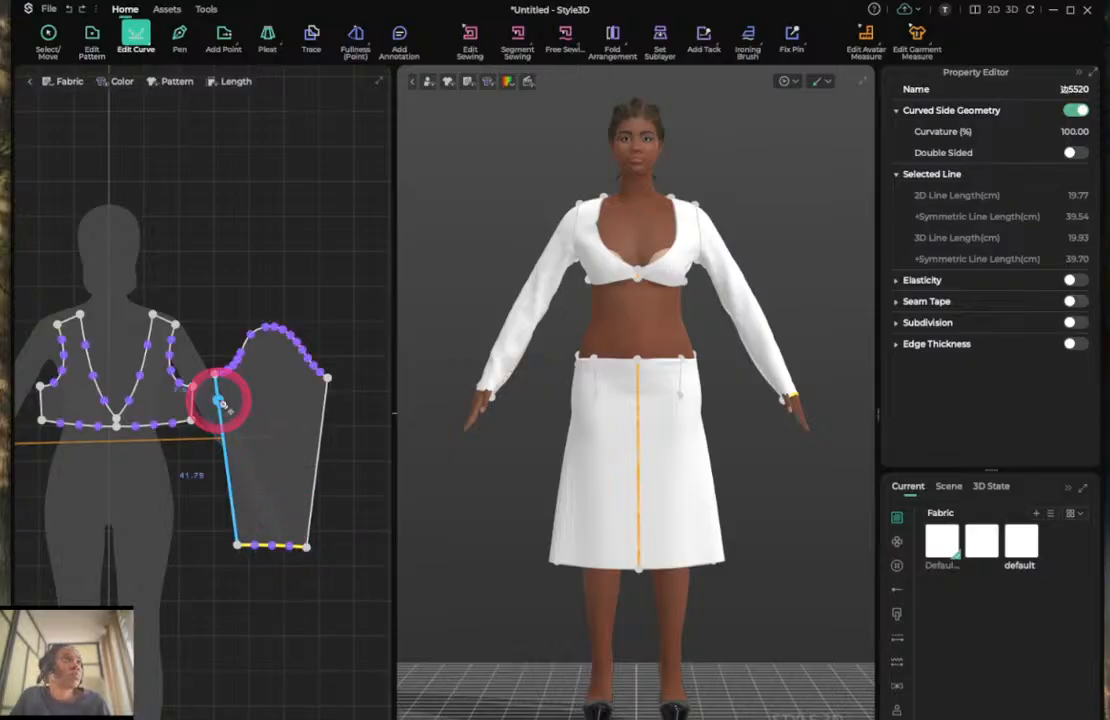
left_click(222, 402)
left_click(222, 402)
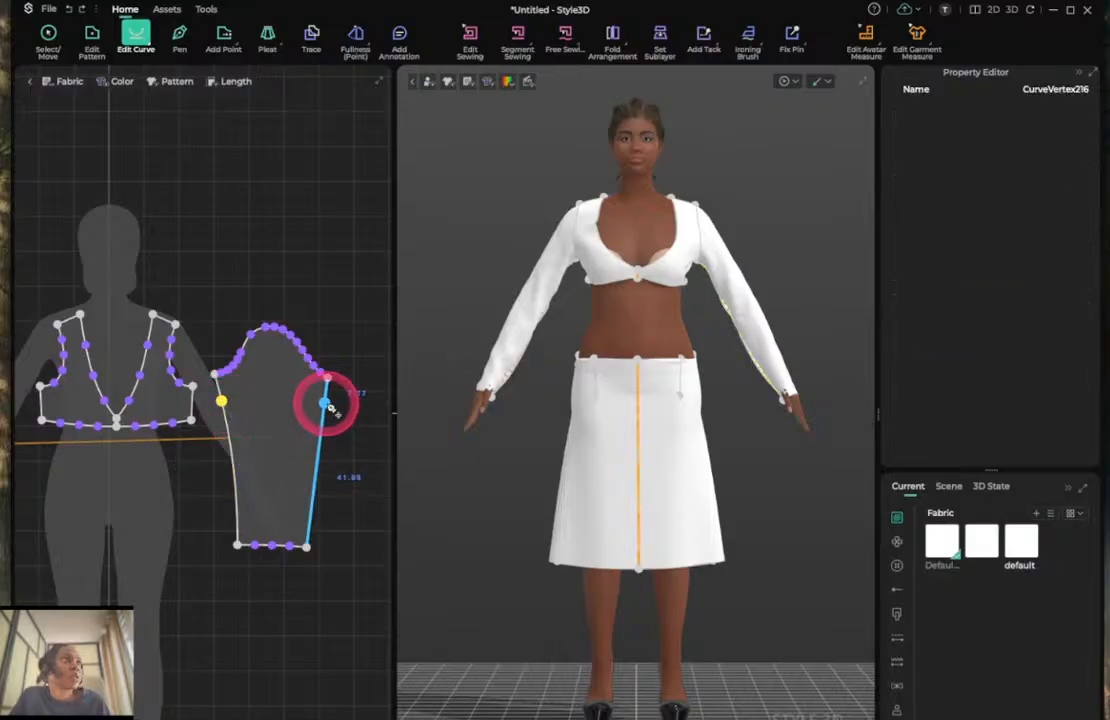
left_click_drag(325, 405, 322, 397)
scroll(321, 482, "up", 3)
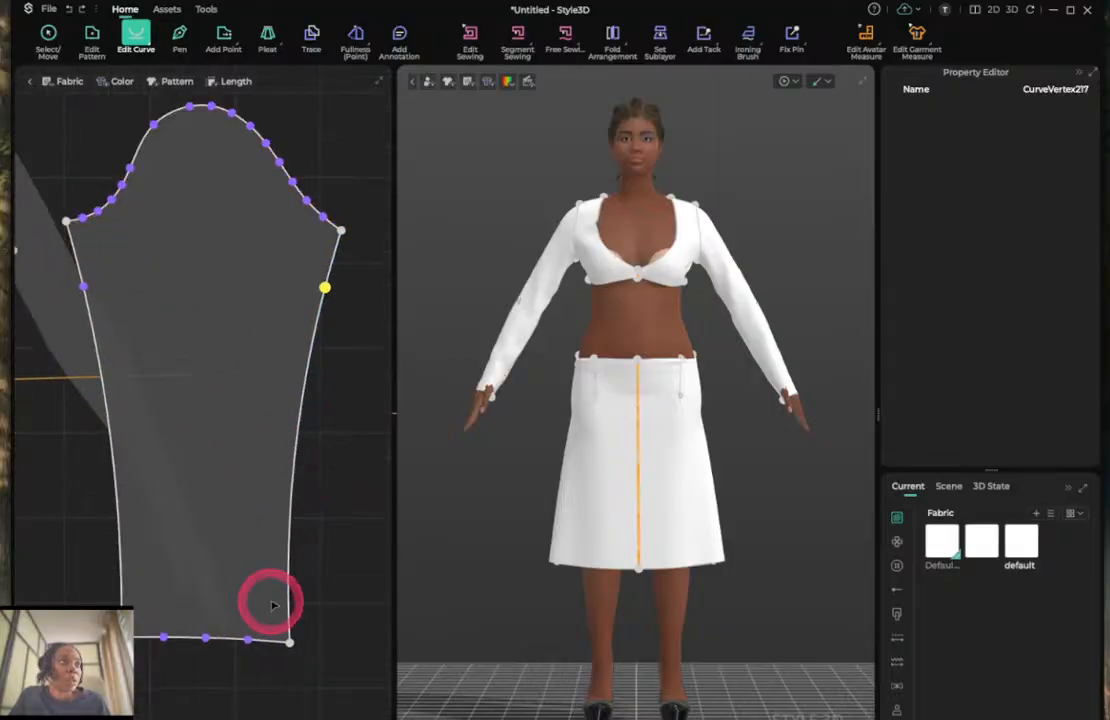
Move the sleeve's outer cuff corner slightly inward and up to level the cuff edge, and simulate the sleeves.
key("z")
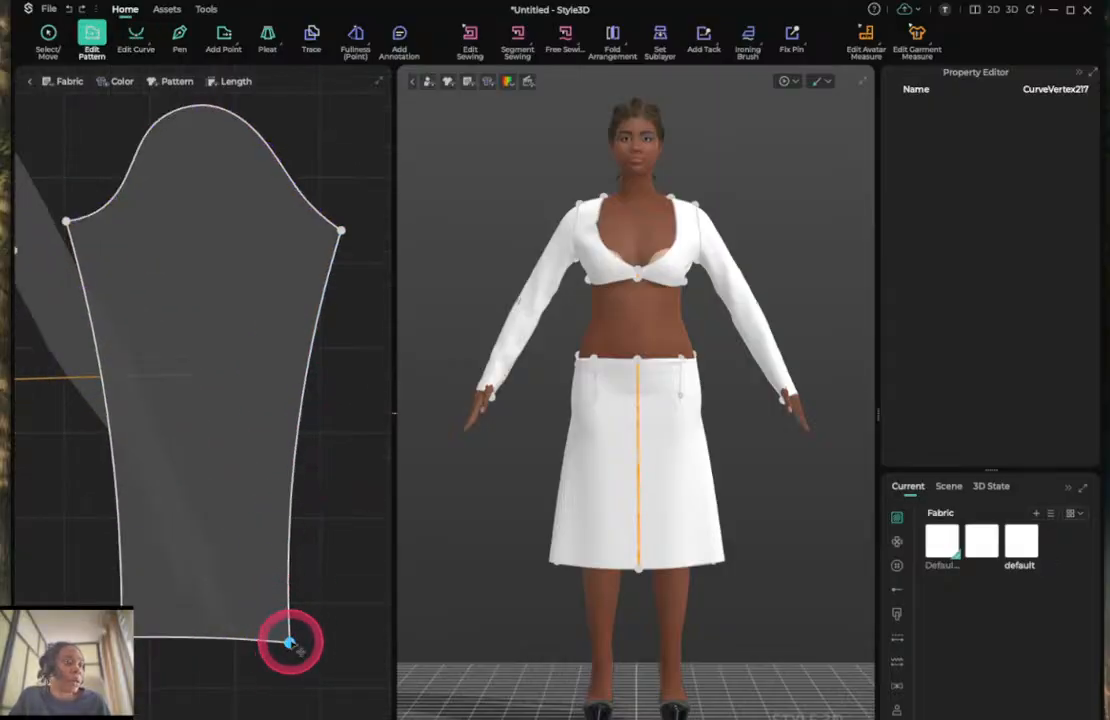
left_click(288, 641)
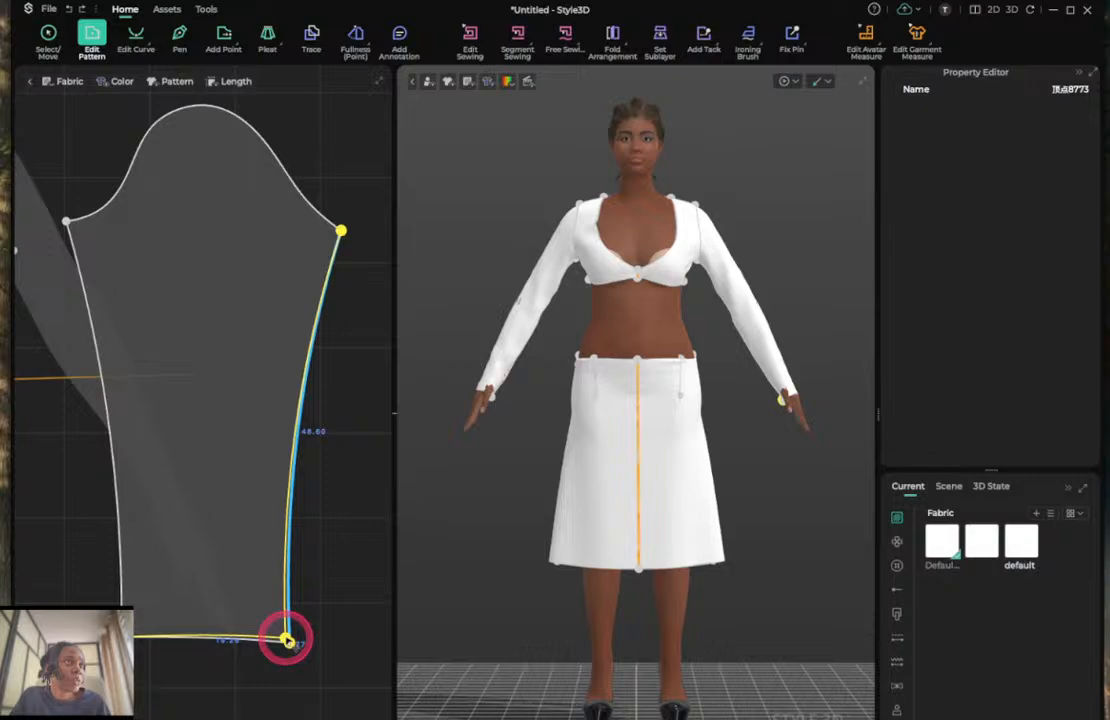
left_click_drag(286, 639, 285, 638)
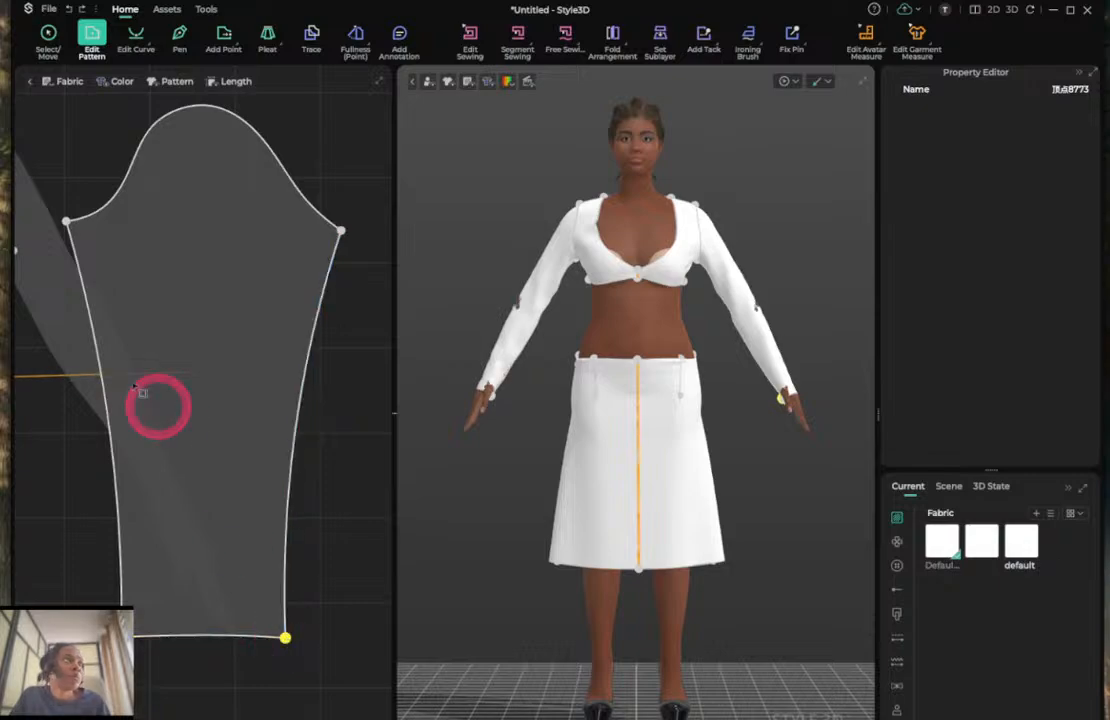
key("space")
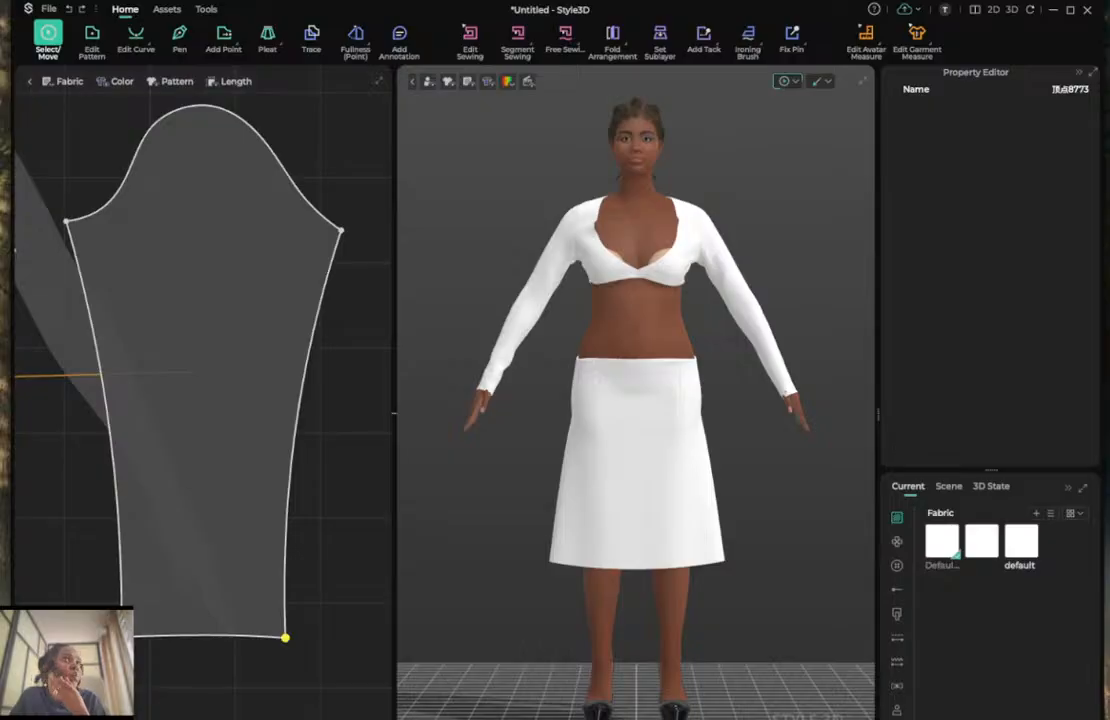
Move the front bodice's outer shoulder points outward to lengthen both shoulder edges, checking the edge length between adjustments.
left_click(238, 514)
scroll(244, 519, "down", 5)
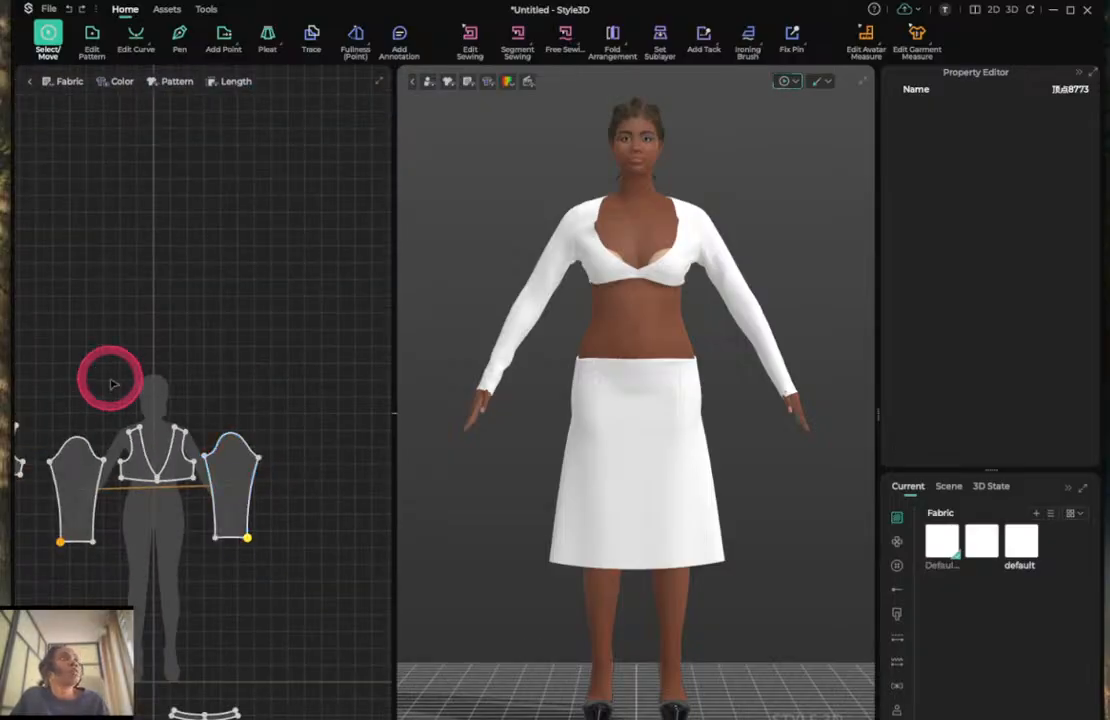
scroll(130, 419, "up", 5)
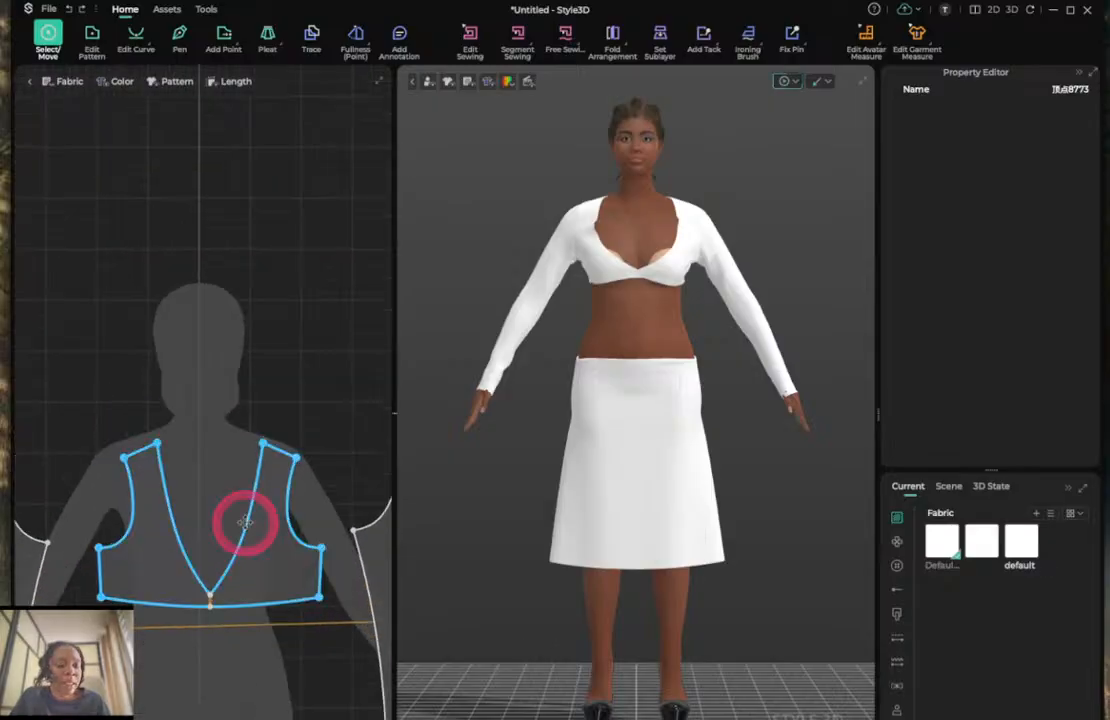
key("z")
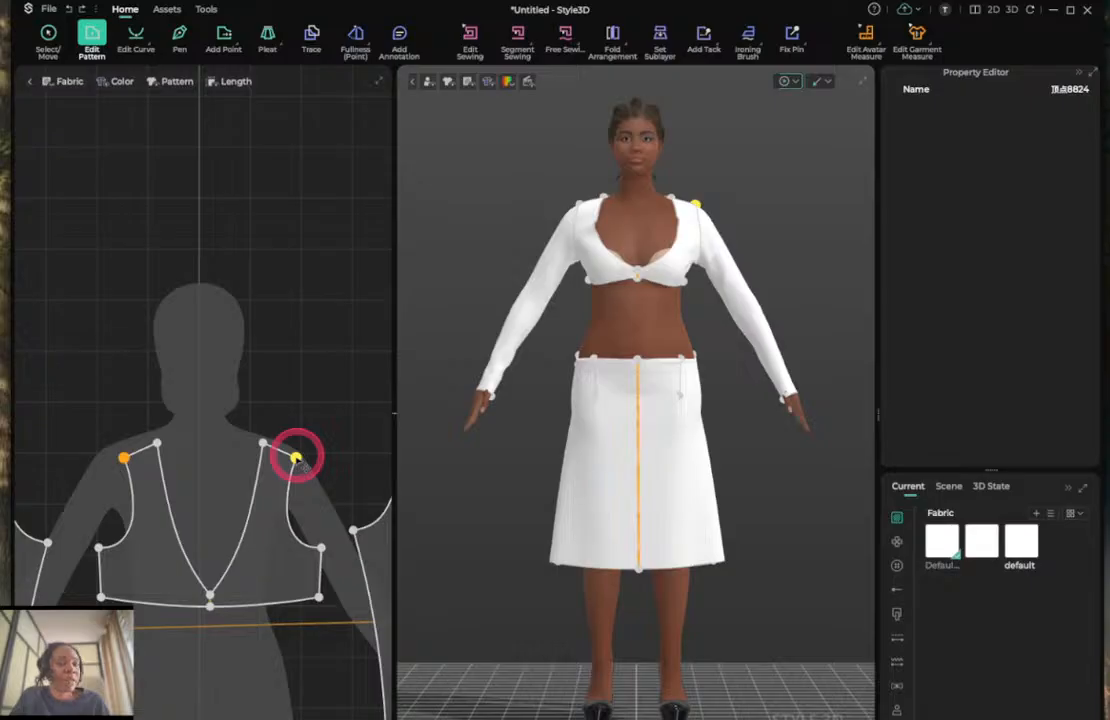
left_click_drag(296, 457, 312, 459)
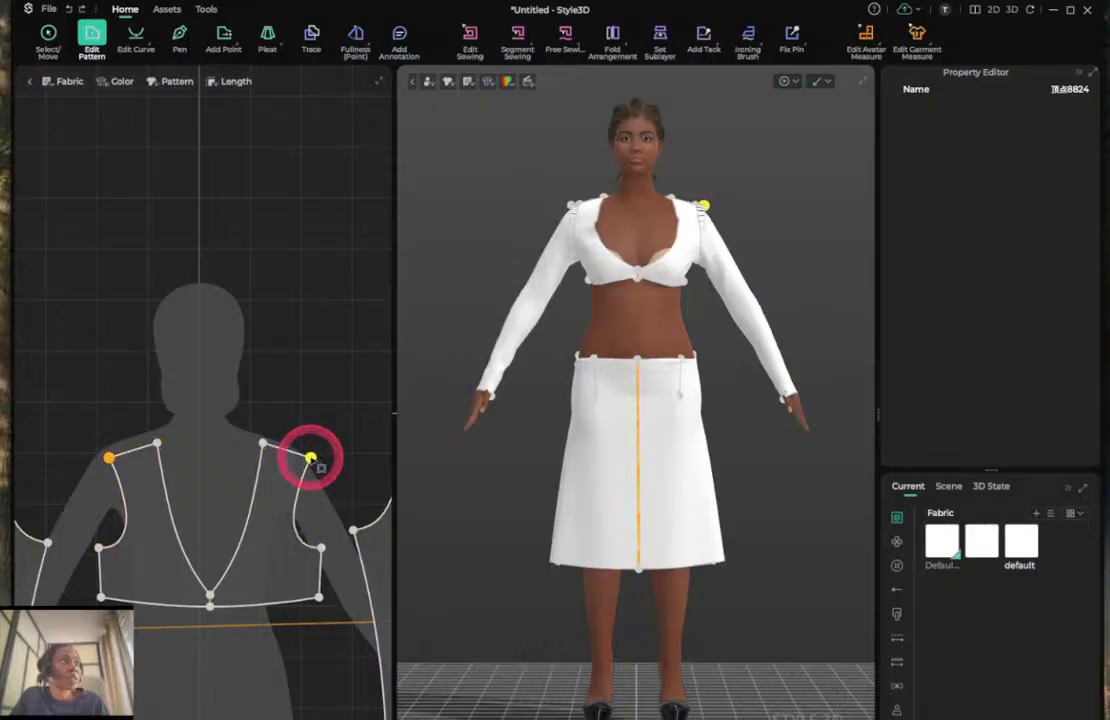
left_click(281, 448)
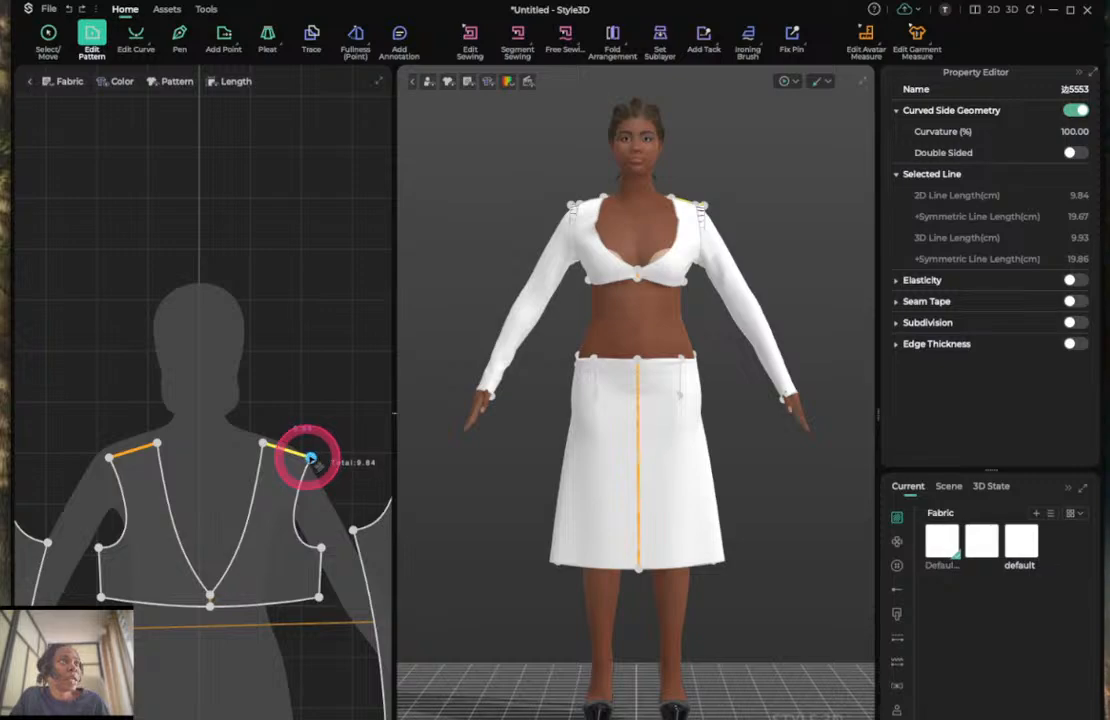
left_click_drag(311, 457, 314, 457)
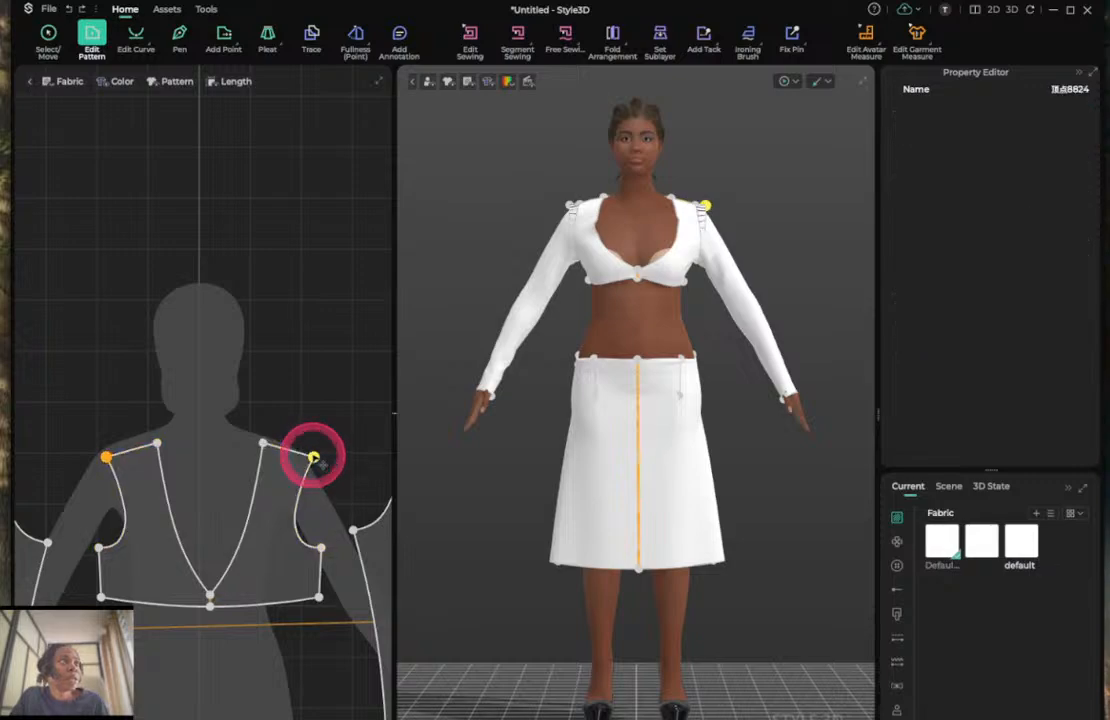
scroll(313, 458, "down", 5)
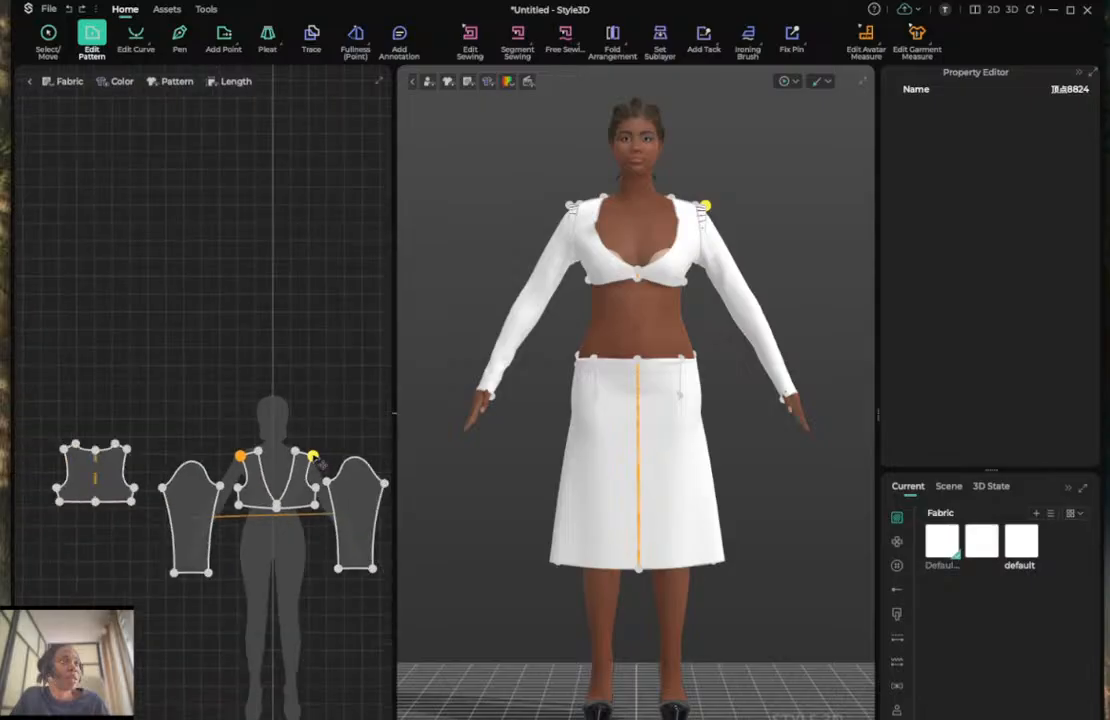
scroll(140, 471, "up", 5)
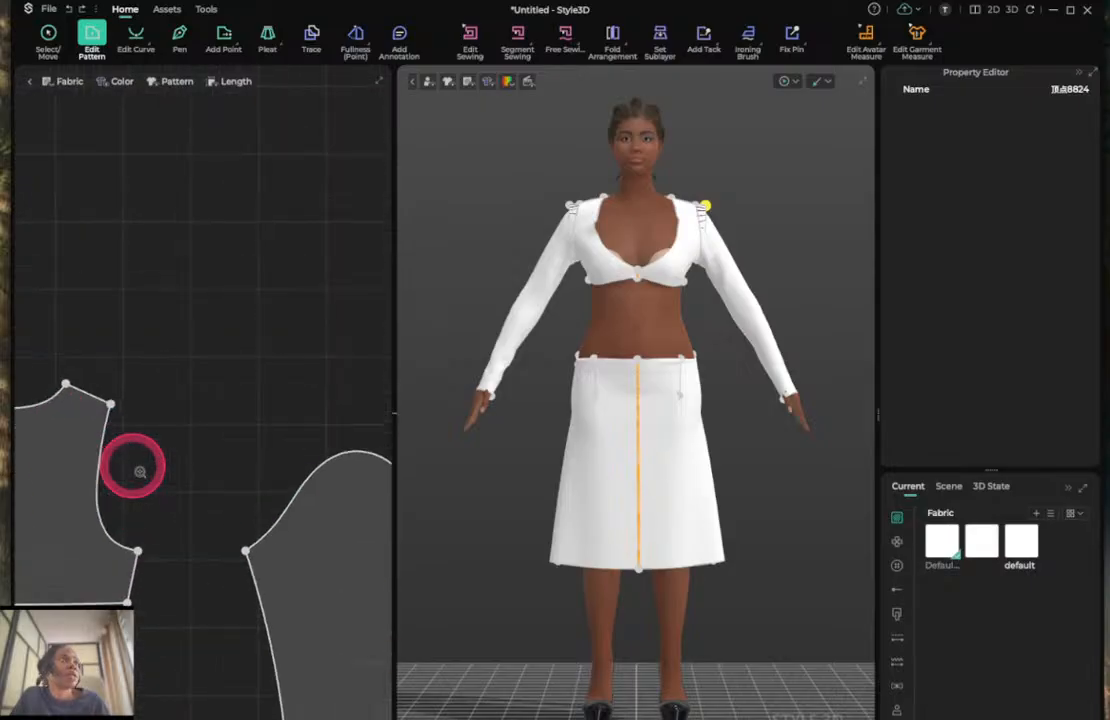
Move the back bodice's outer shoulder point outward and slightly down to lengthen its shoulder edge, and simulate the garment.
scroll(140, 471, "up", 2)
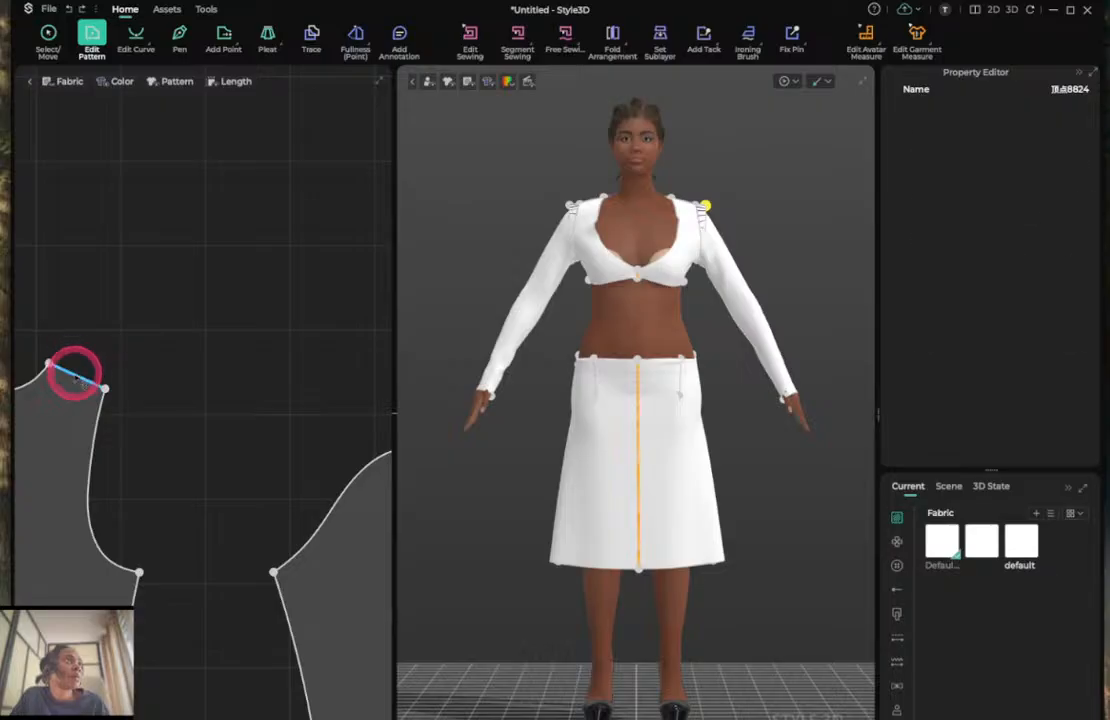
left_click(75, 376)
left_click(105, 390)
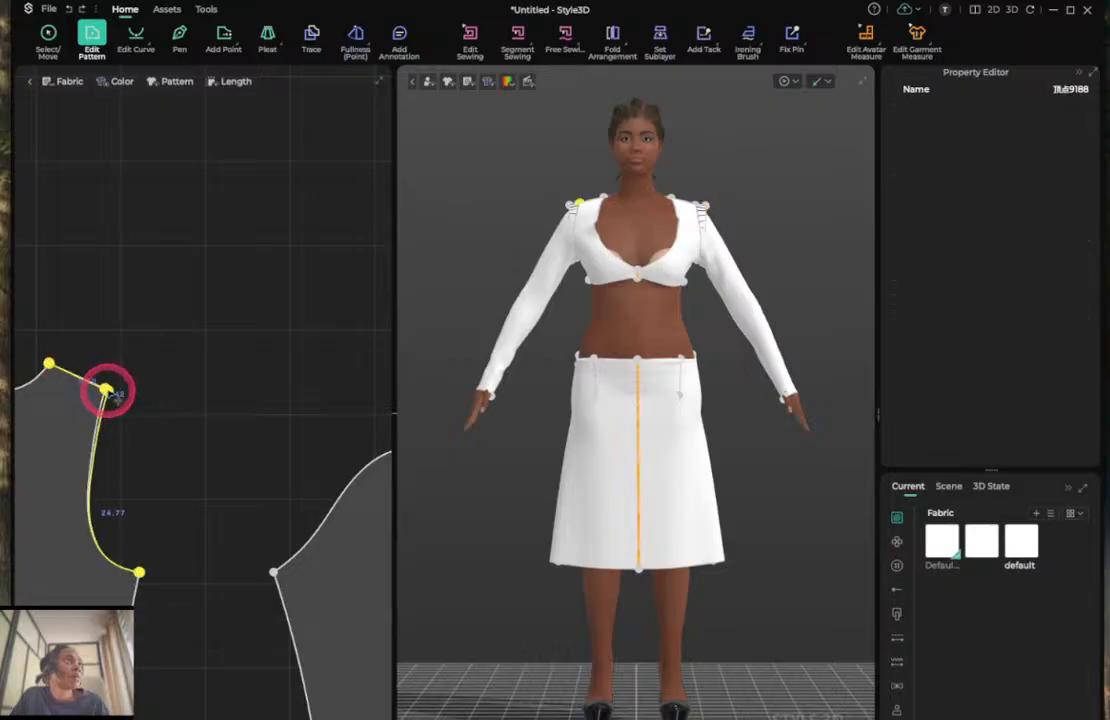
left_click_drag(107, 390, 126, 401)
key("a")
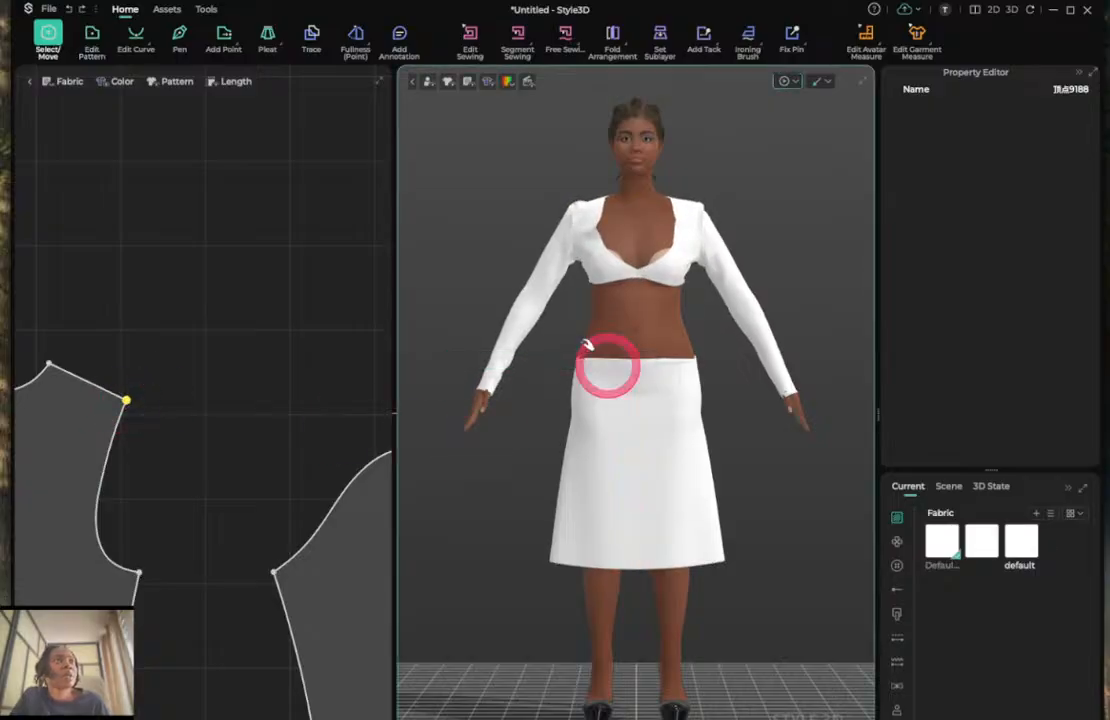
Pull the front bodice down at its centre hem during simulation, and check the fit from the back and front.
left_click(601, 217)
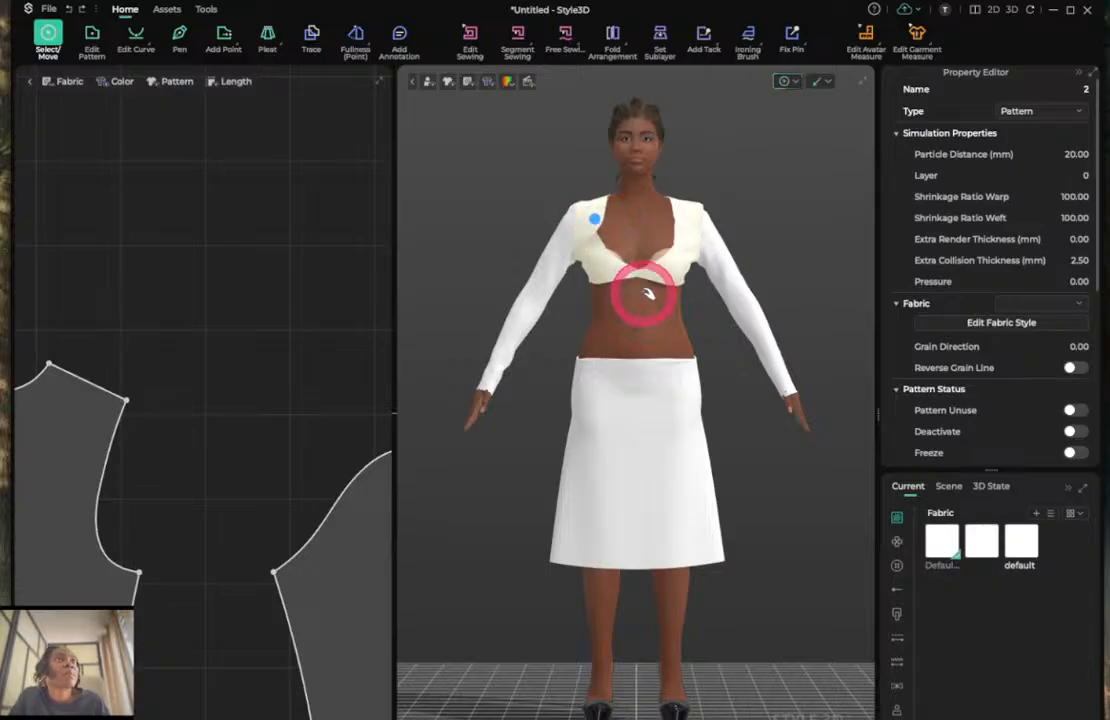
left_click_drag(635, 276, 633, 319)
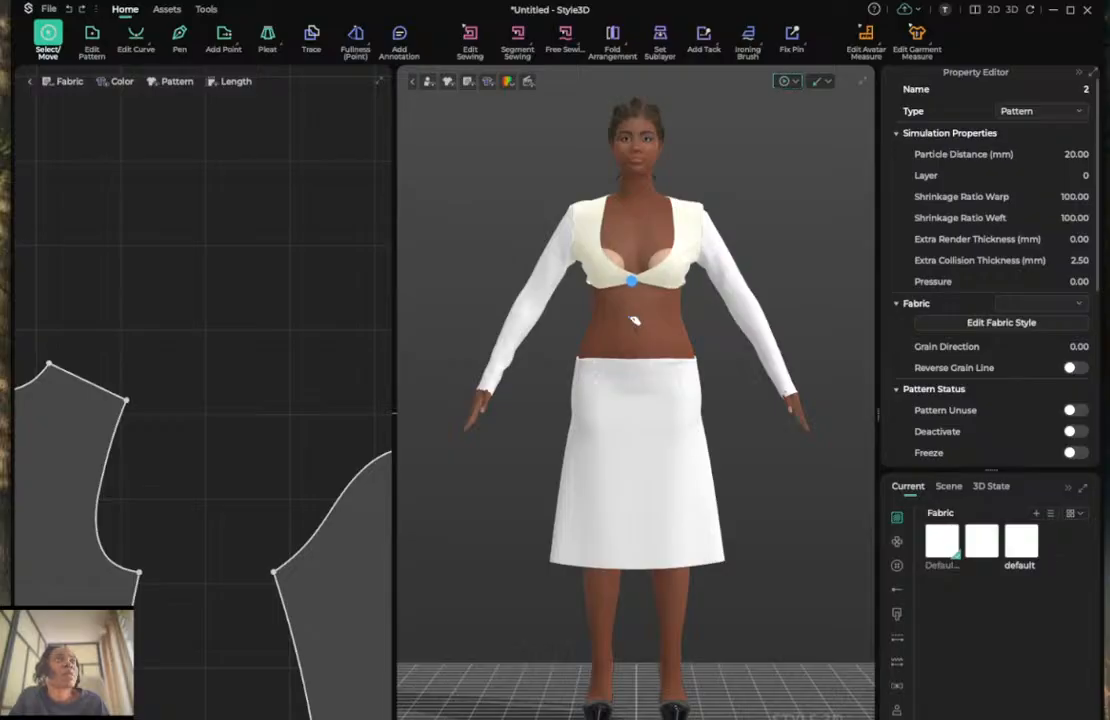
mouse_move(500, 285)
left_mouse_down()
mouse_move(488, 279)
mouse_move(476, 334)
mouse_move(500, 423)
left_mouse_up()
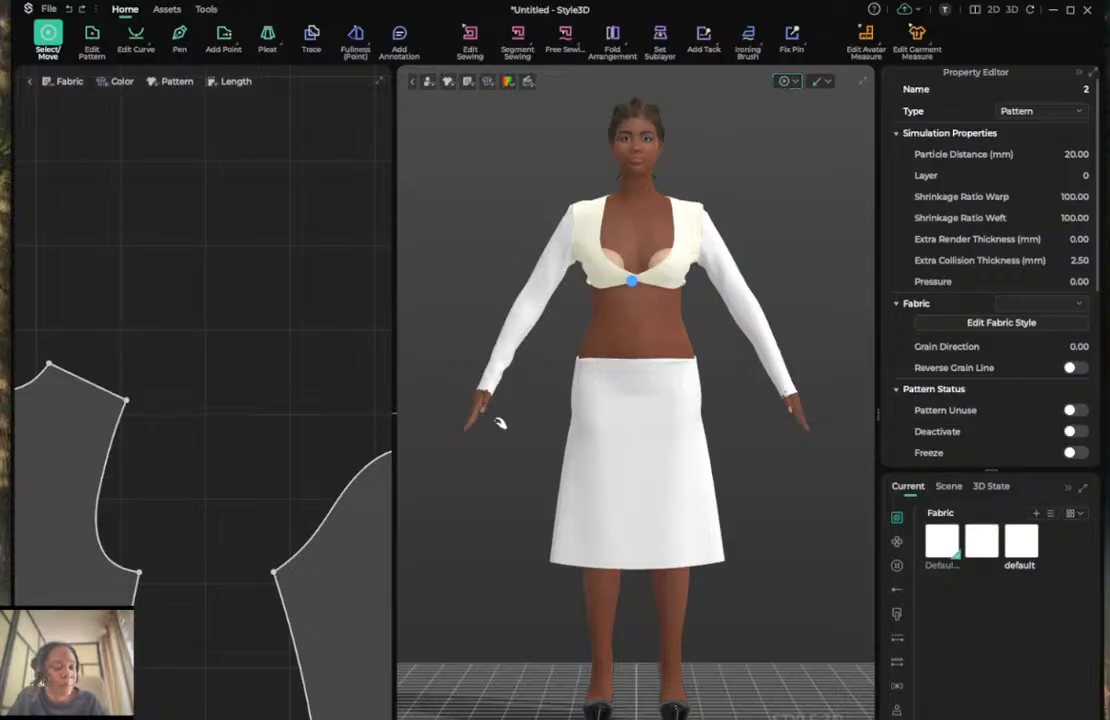
key("8")
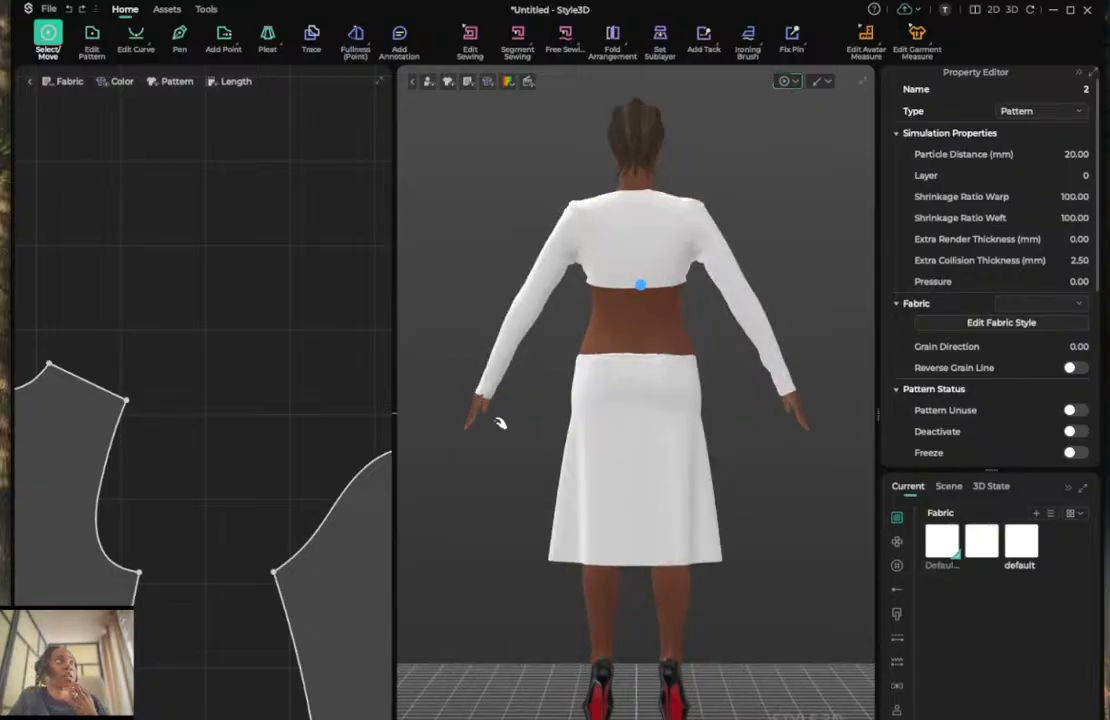
left_click_drag(500, 423, 484, 372)
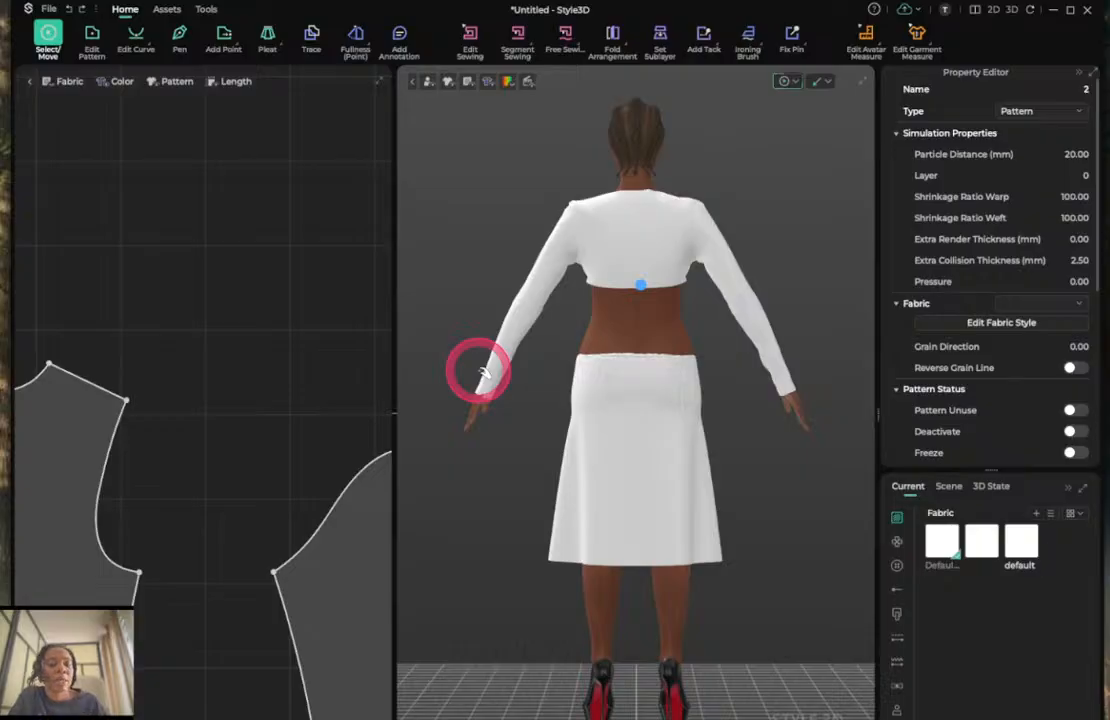
key("2")
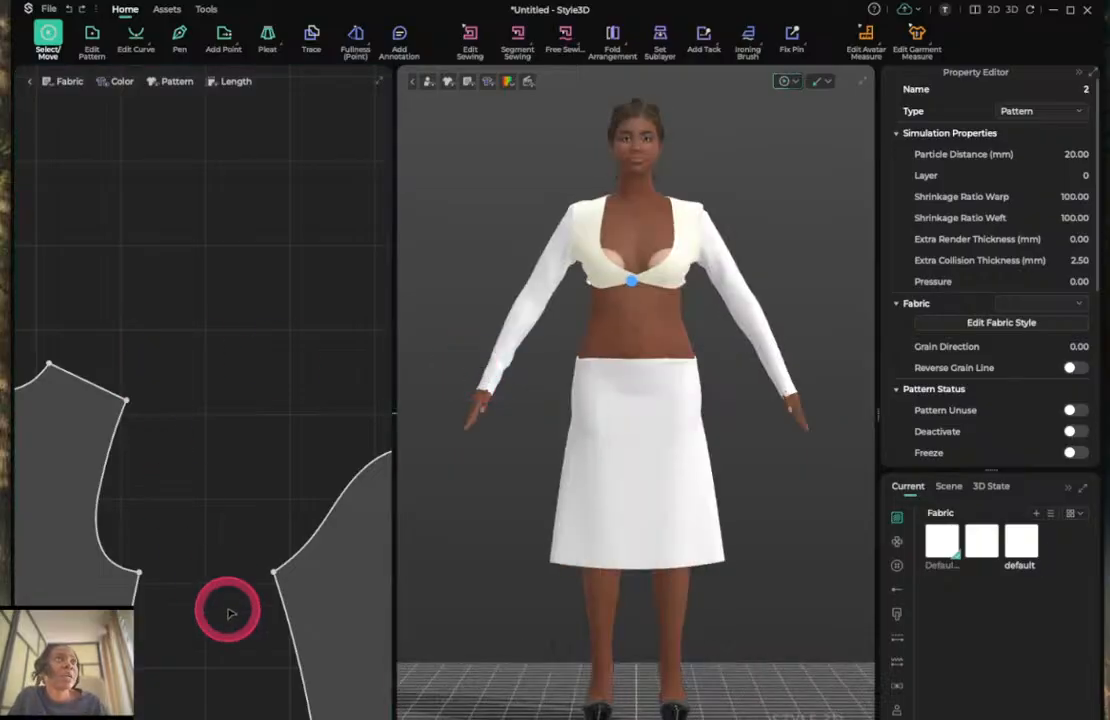
Move the front bodice's side hem corner inward in the 2D pattern to taper the side seam.
left_click(122, 600)
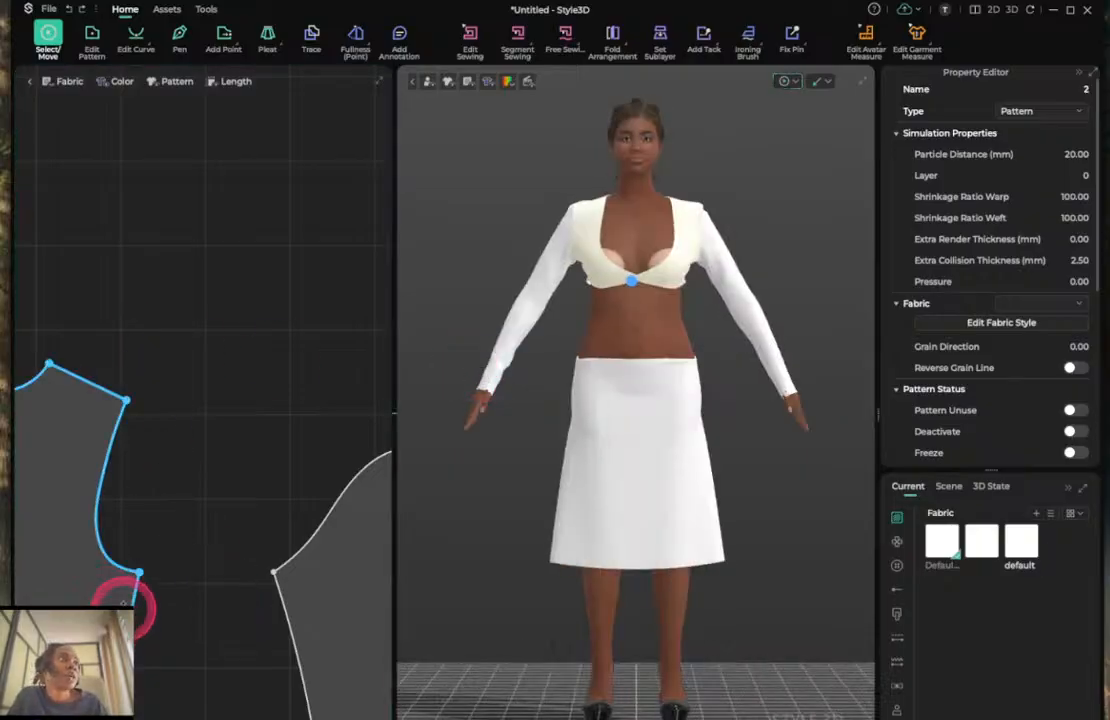
scroll(122, 605, "up", 3)
scroll(122, 605, "down", 8)
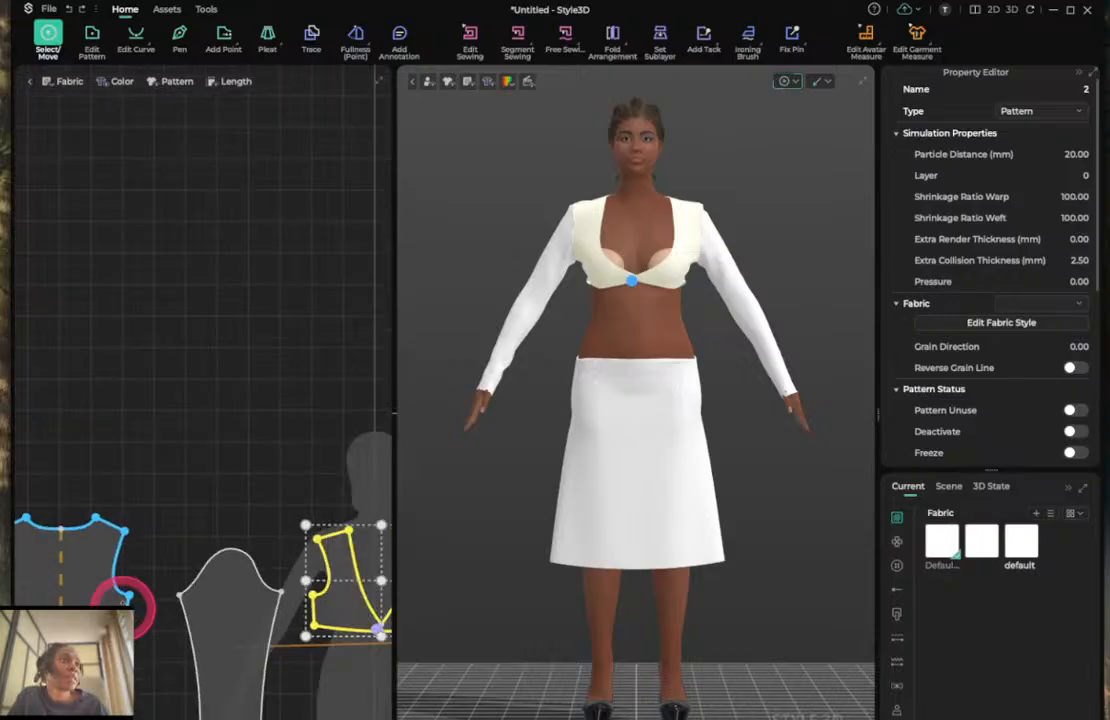
scroll(320, 660, "up", 4)
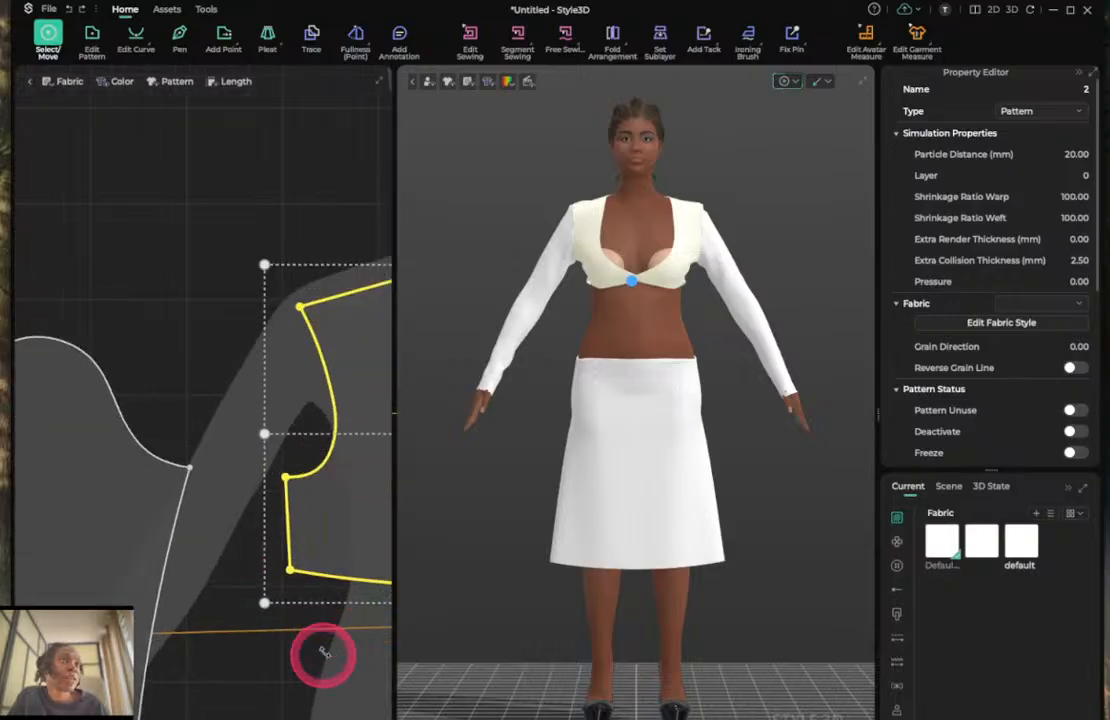
left_click(241, 605)
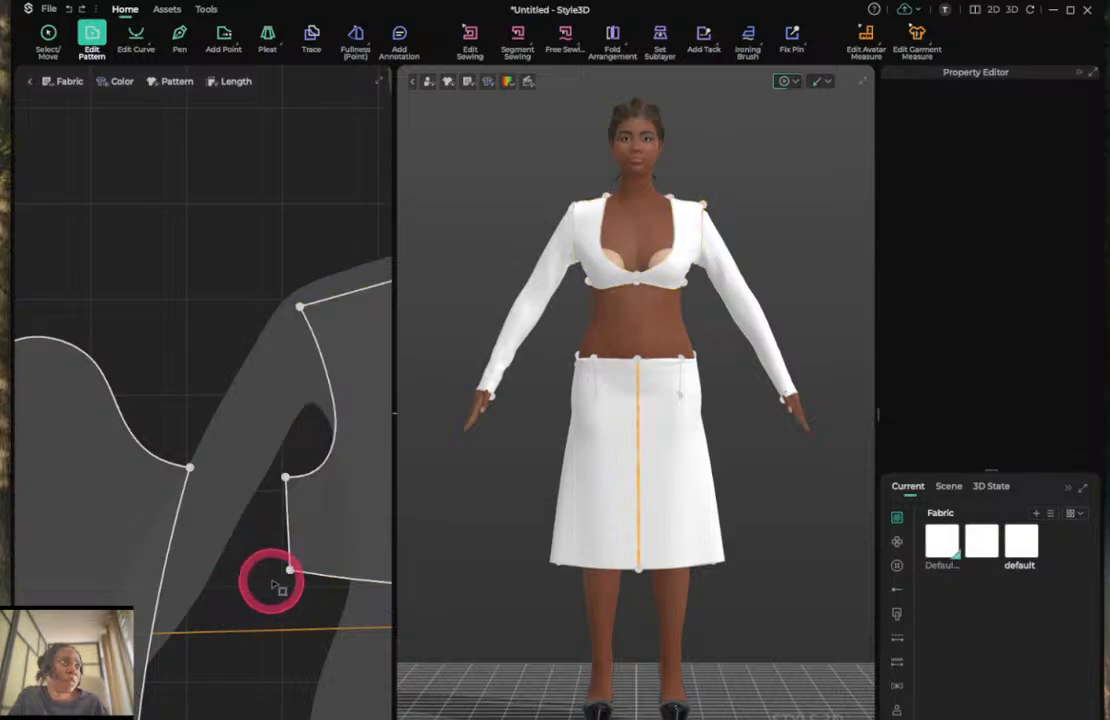
left_click(289, 571)
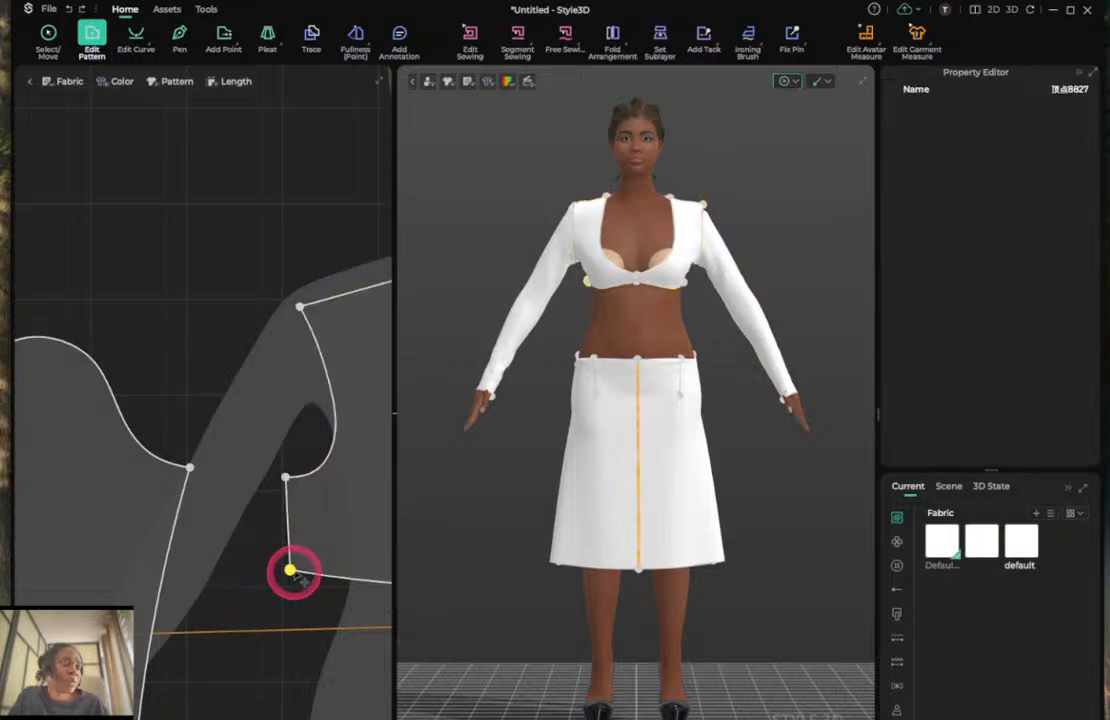
left_click_drag(289, 571, 323, 577)
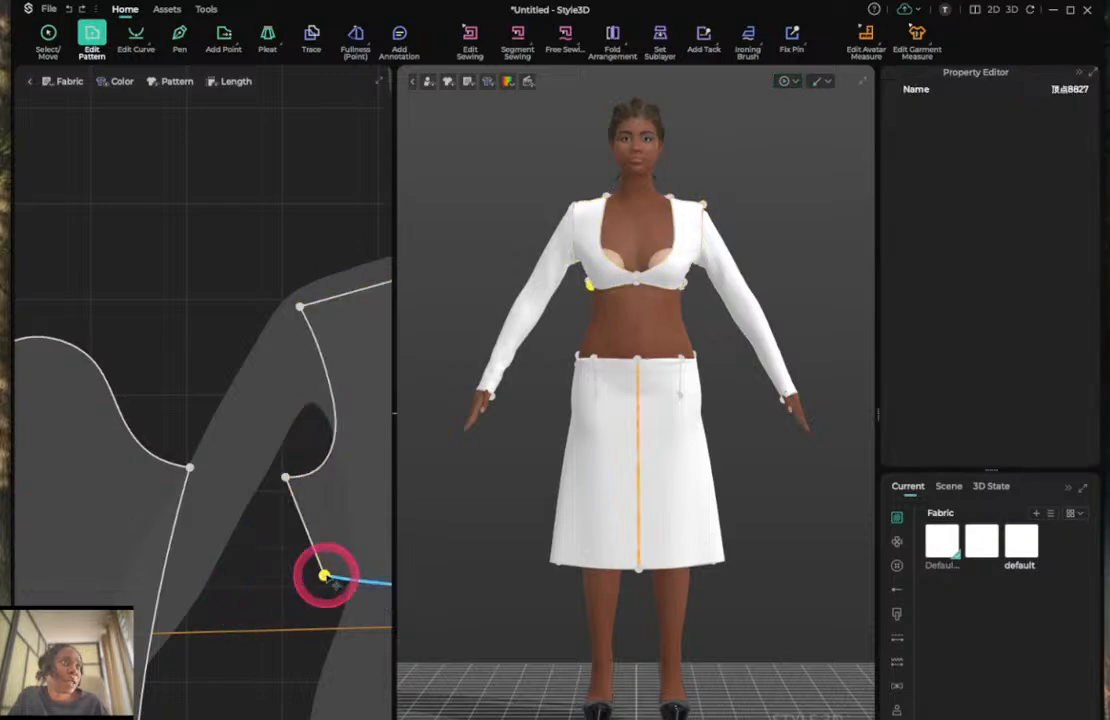
Move the front bodice's underarm point slightly inward to narrow the chest, and simulate the garment.
left_click(285, 478)
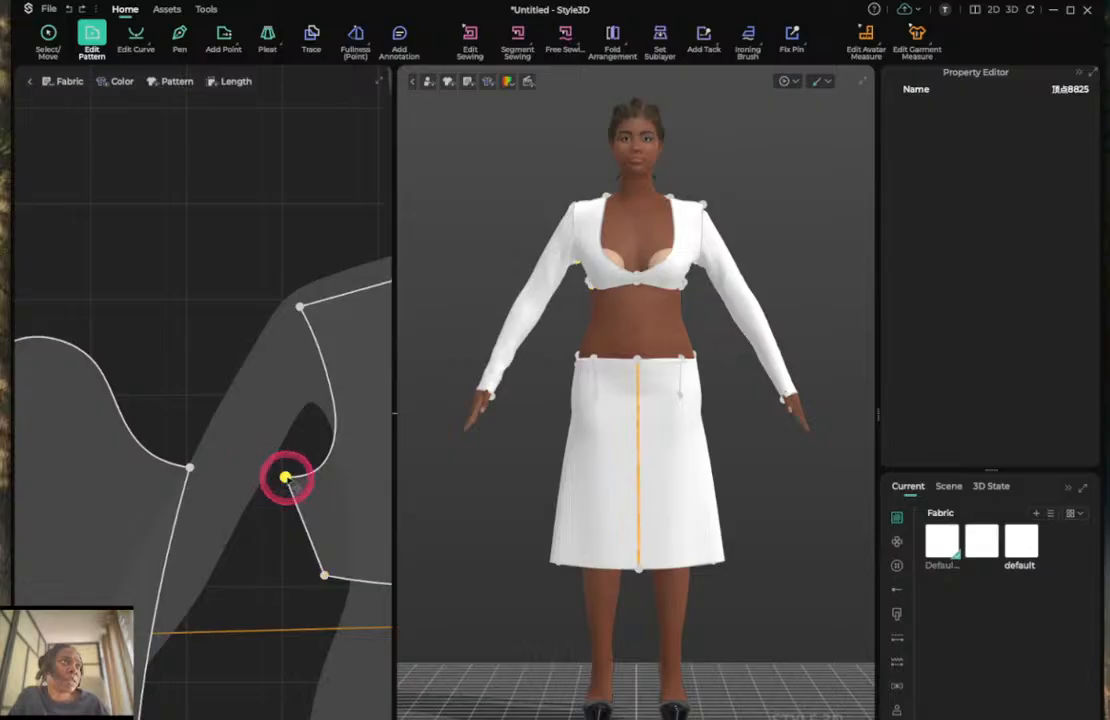
left_click_drag(285, 477, 302, 477)
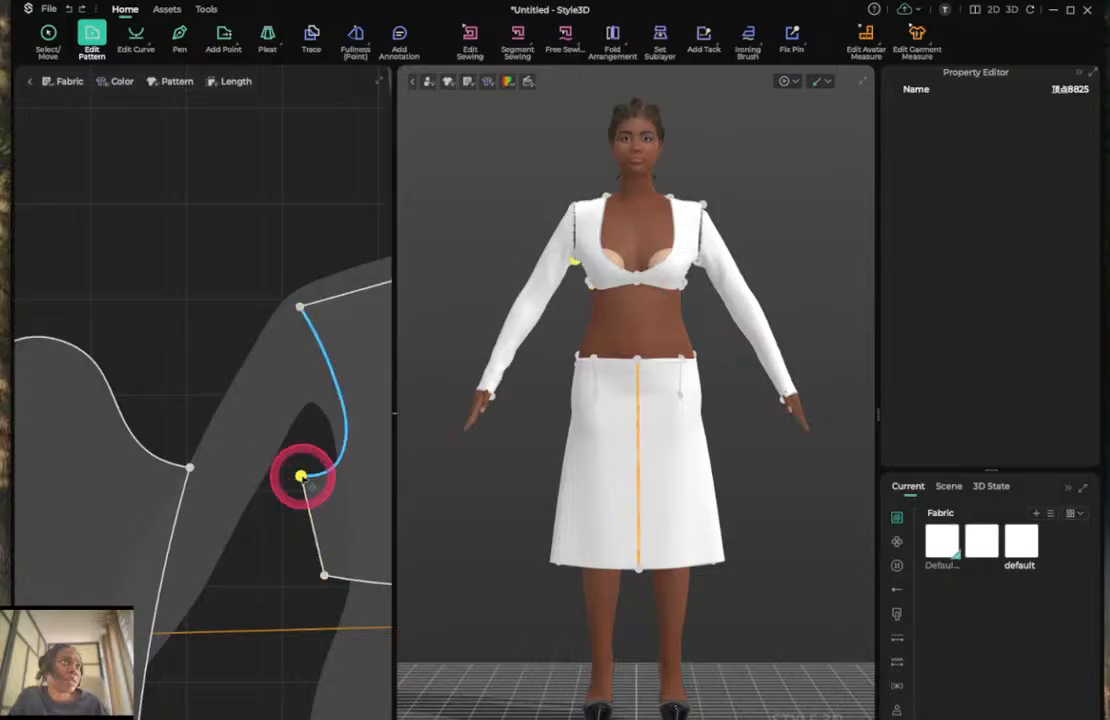
key("space")
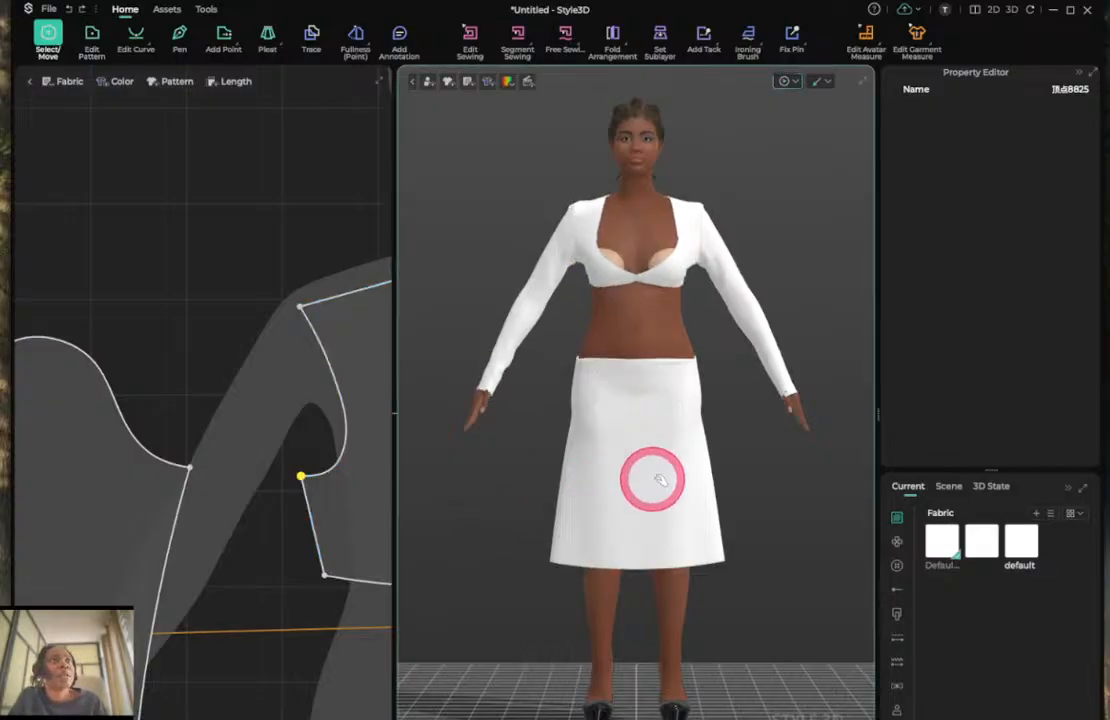
Bring up the runway reference photo beside the garment, examine the top's shoulders and drape, and put the photo away.
scroll(218, 437, "down", 6)
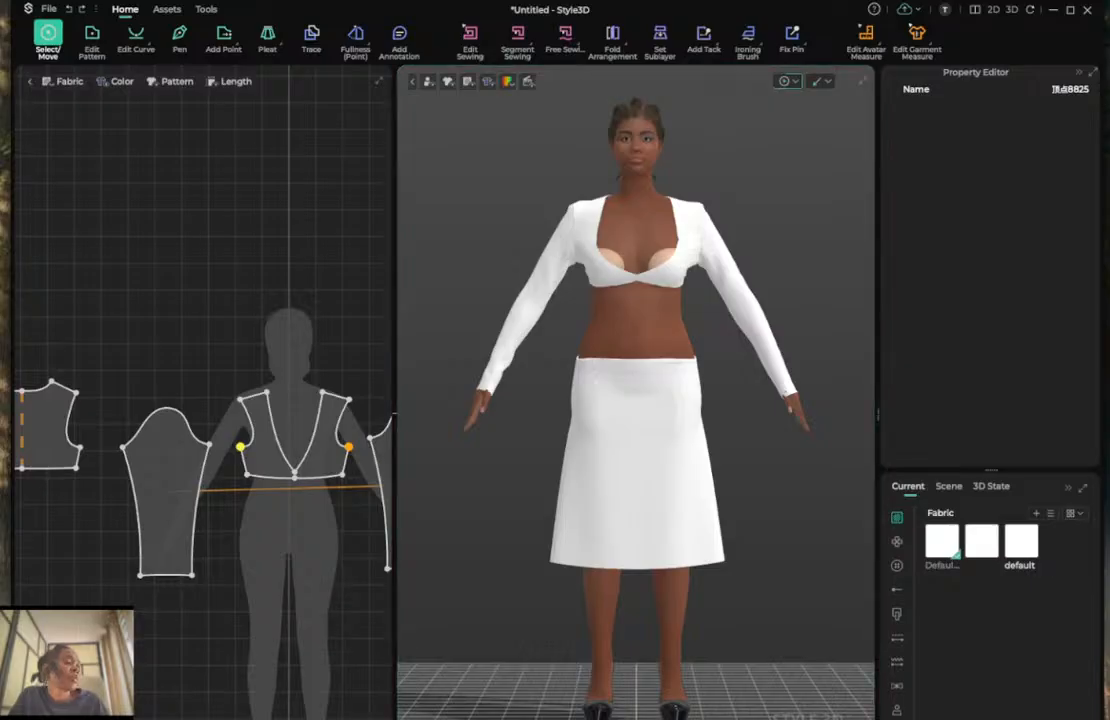
left_click_drag(0, 124, 375, 177)
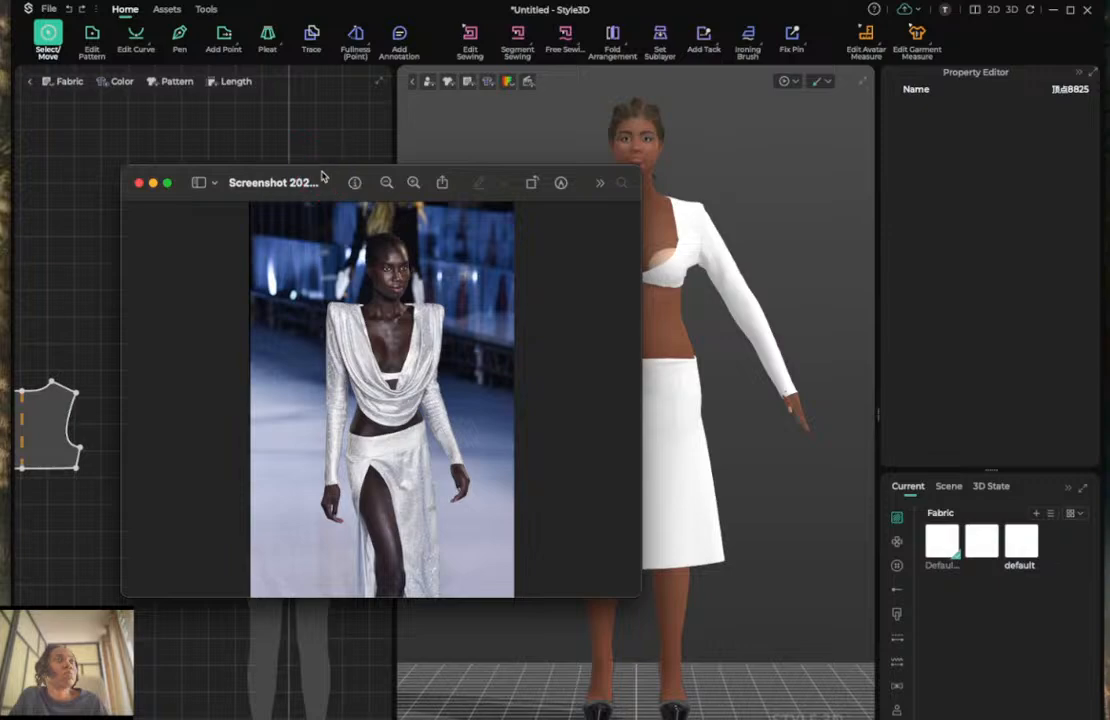
left_click_drag(322, 177, 0, 45)
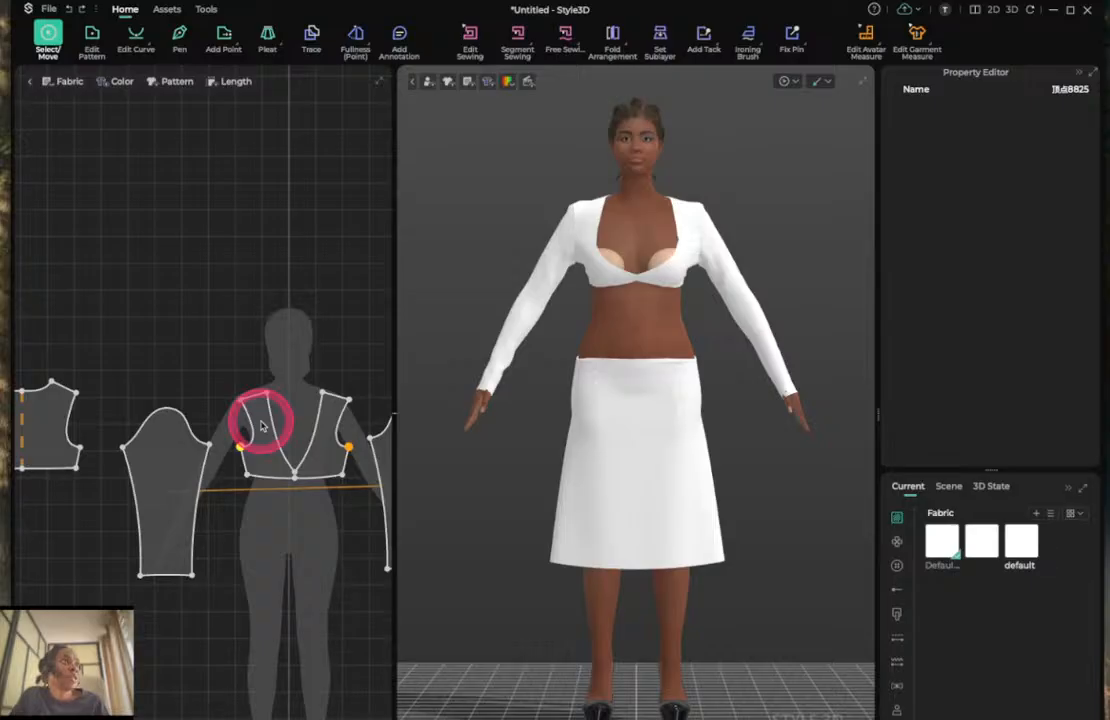
Move the front bodice's outer shoulder point further outward in the 2D pattern to widen the shoulder.
scroll(262, 427, "up", 5)
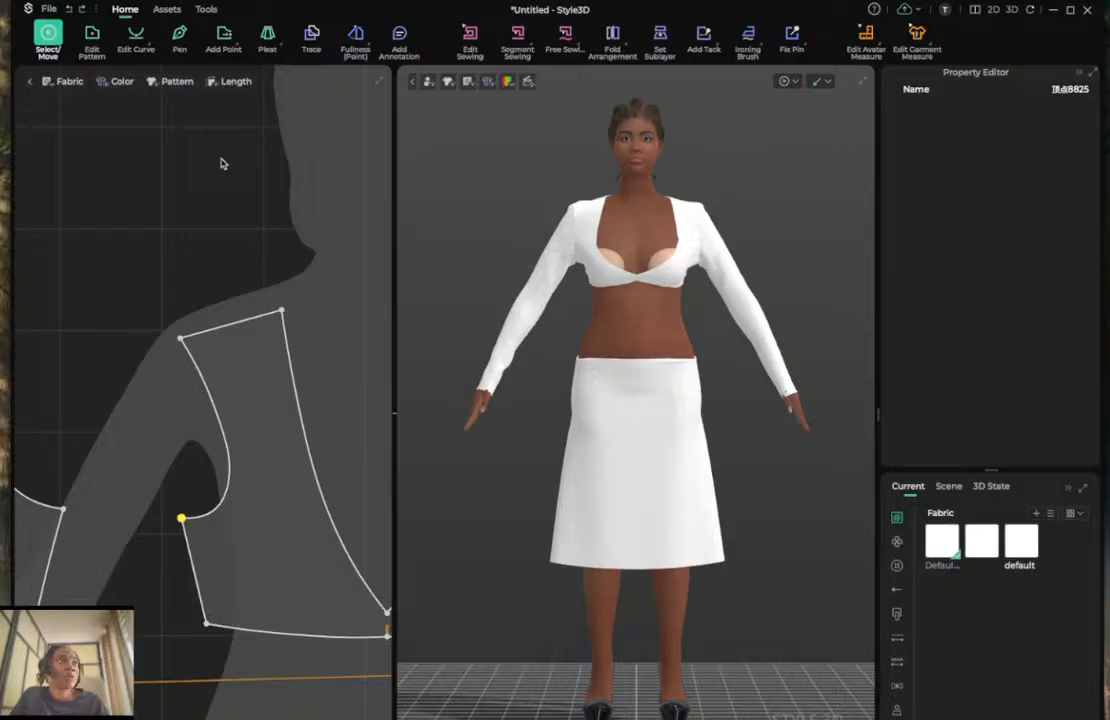
left_click(195, 232)
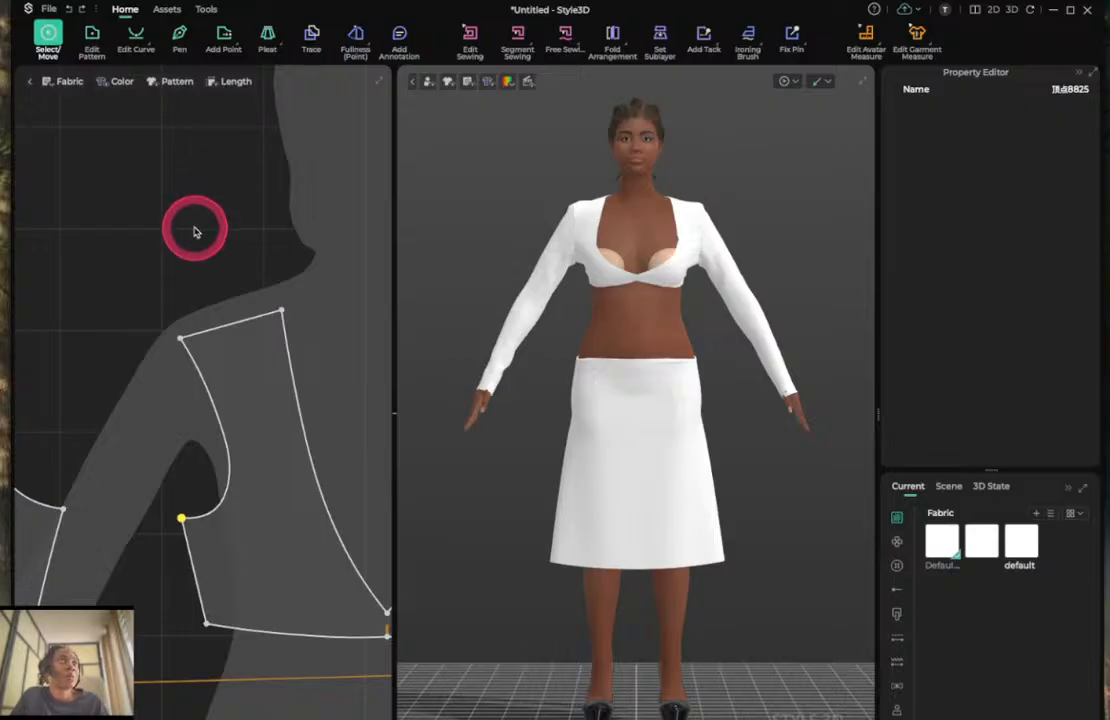
left_click(91, 38)
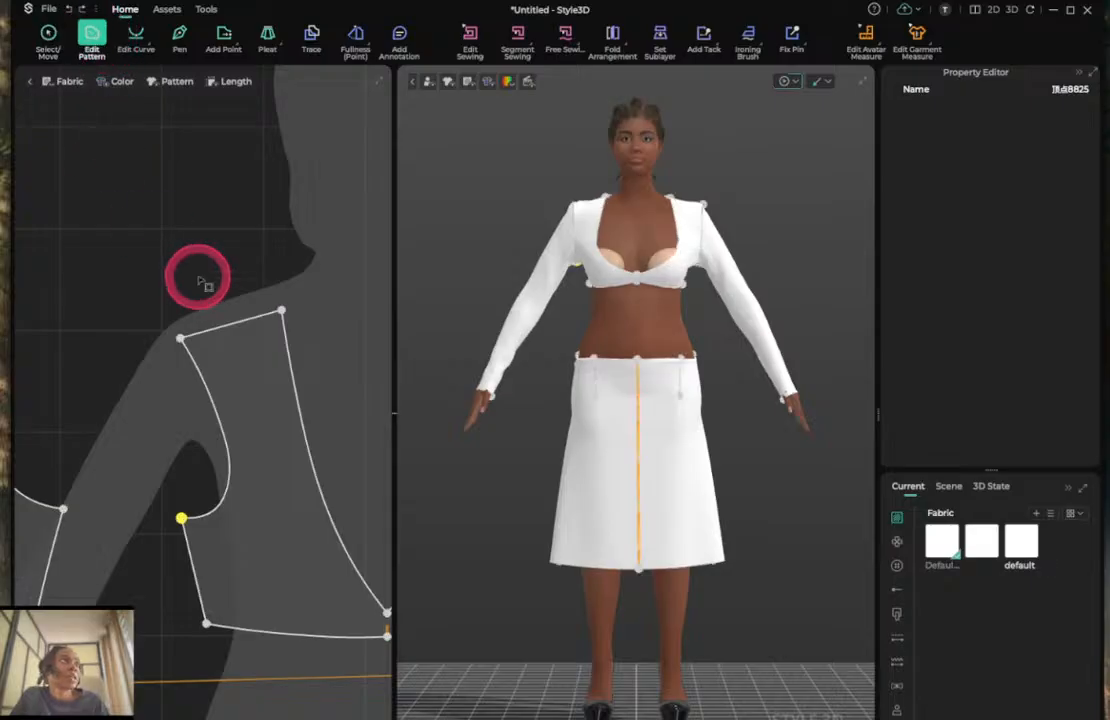
left_click(215, 327)
left_click_drag(181, 337, 160, 339)
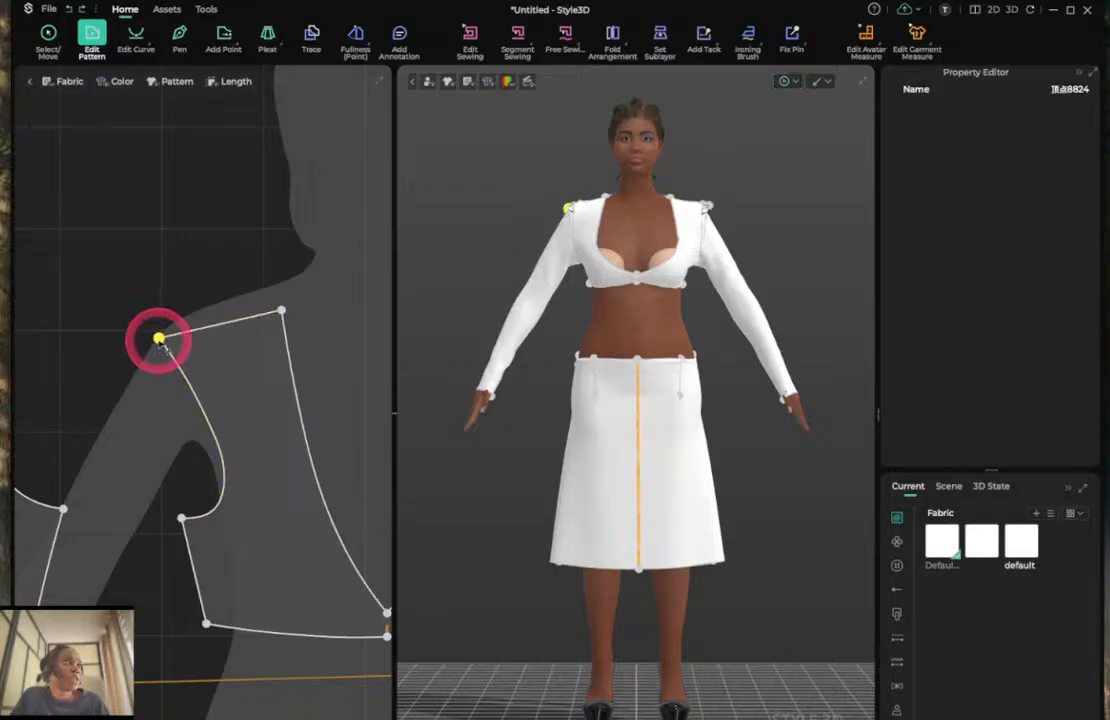
Move the back bodice's outer shoulder point outward and up to extend and flatten the shoulder edge, and simulate the garment.
scroll(159, 339, "down", 10)
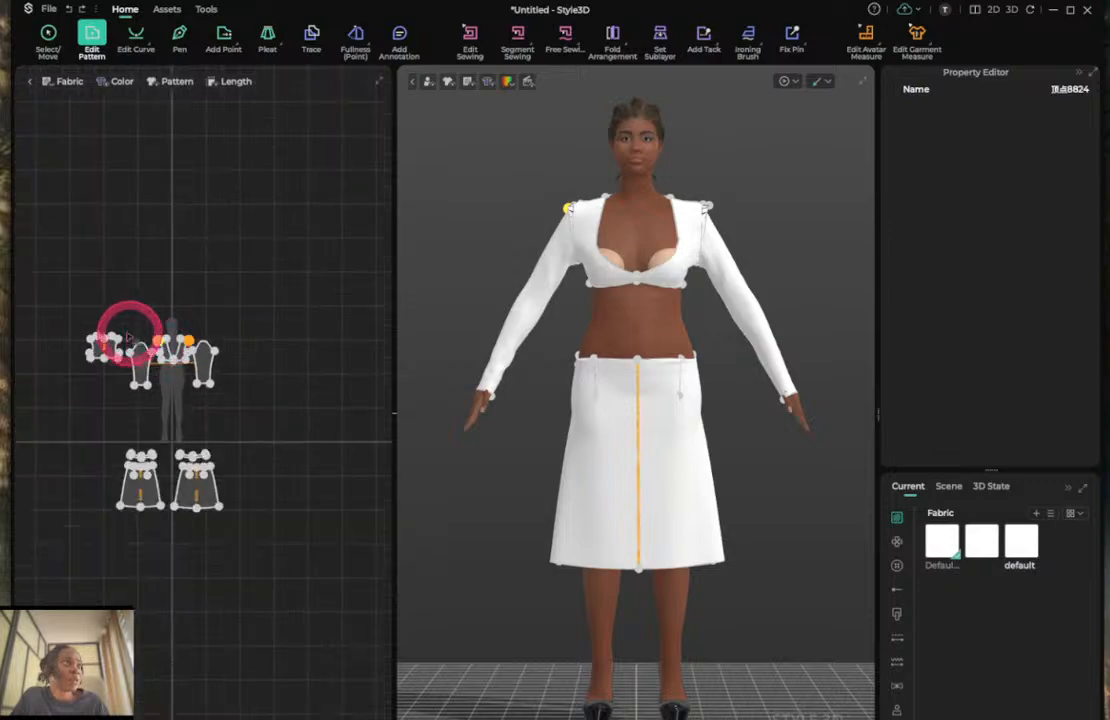
scroll(110, 338, "up", 10)
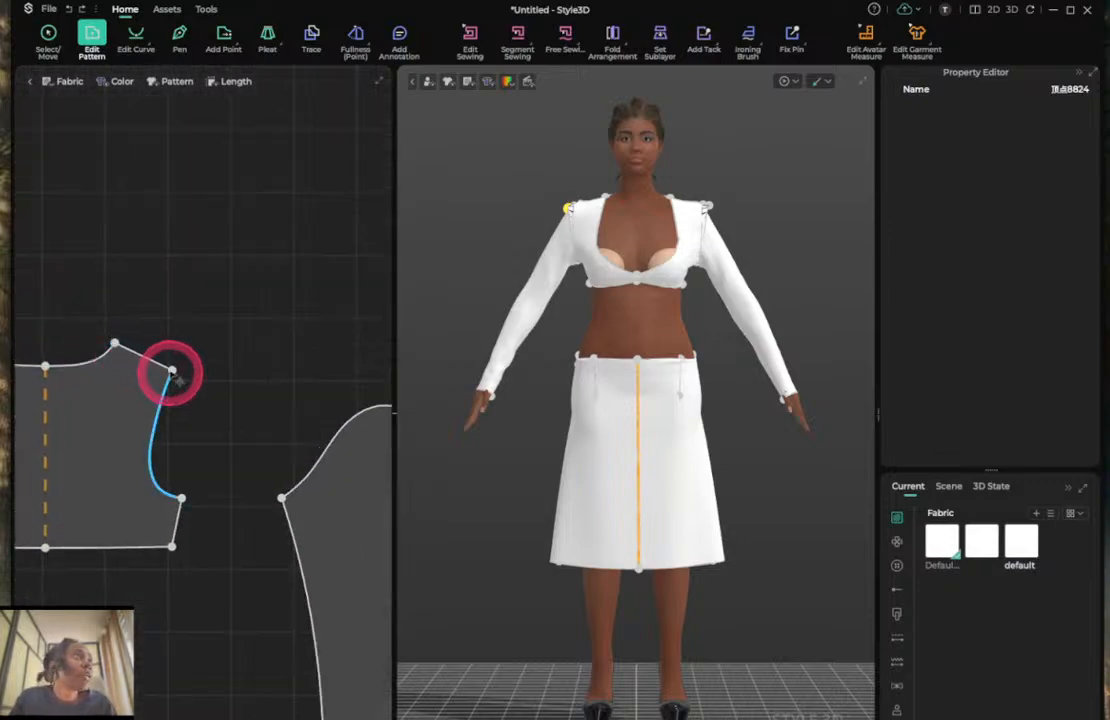
mouse_move(172, 372)
left_mouse_down()
mouse_move(144, 359)
mouse_move(163, 376)
mouse_move(190, 359)
left_mouse_up()
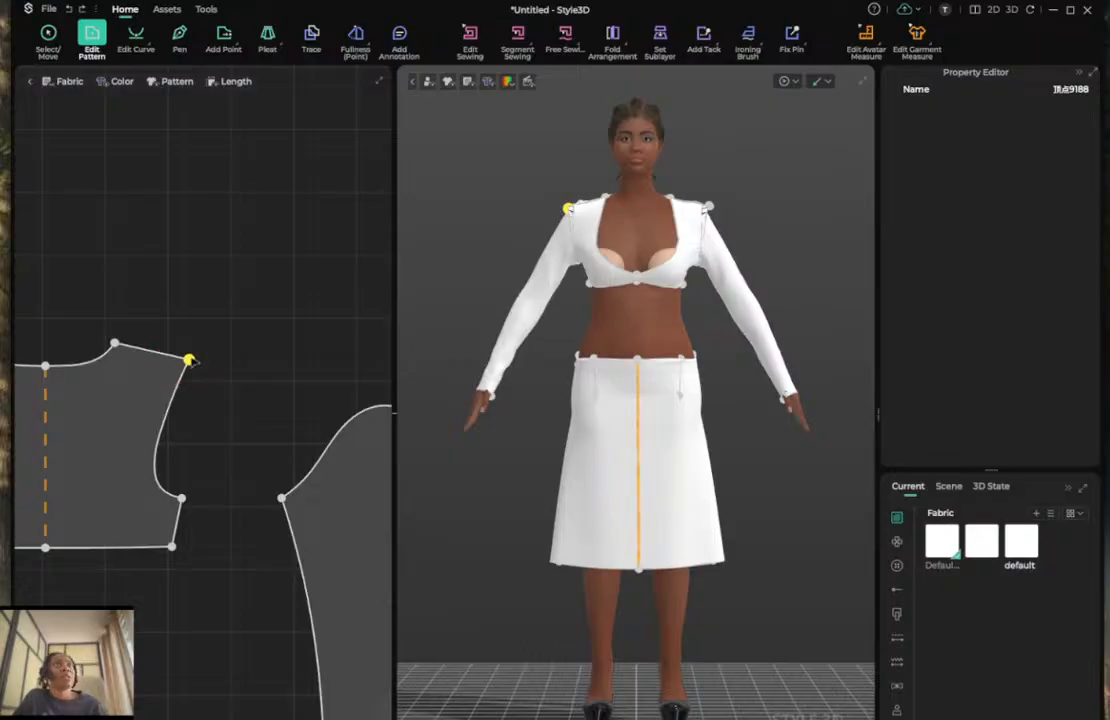
key("a")
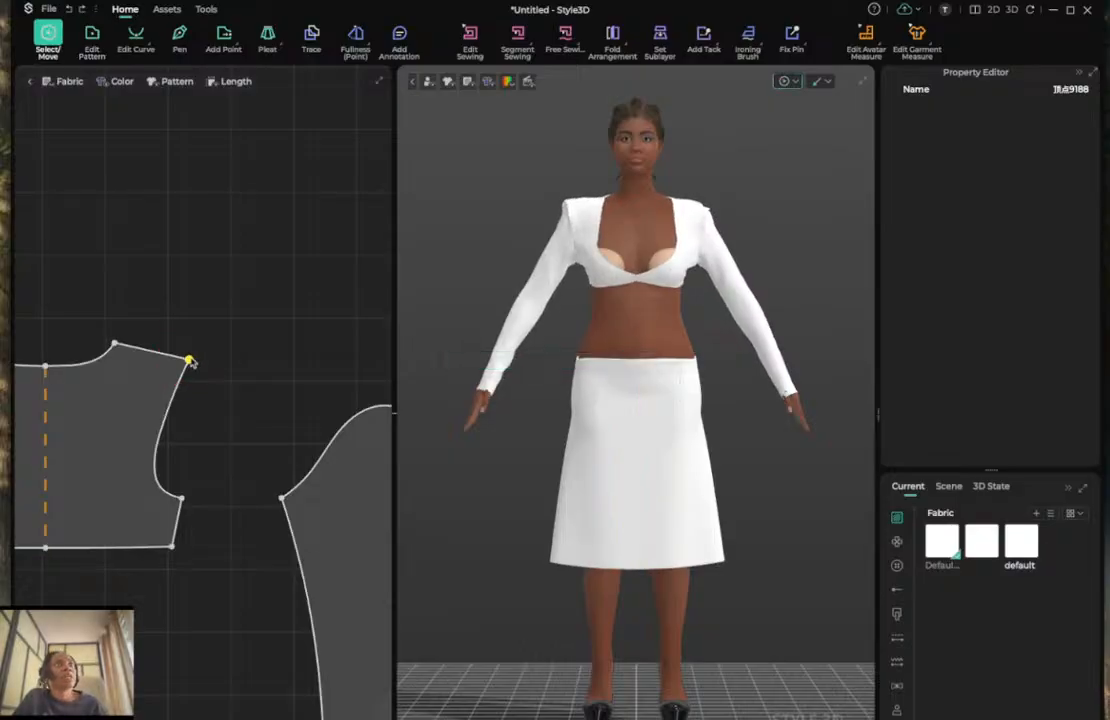
Tug the front bodice at the shoulder during simulation to settle the fabric, and deselect the piece.
left_click(617, 207)
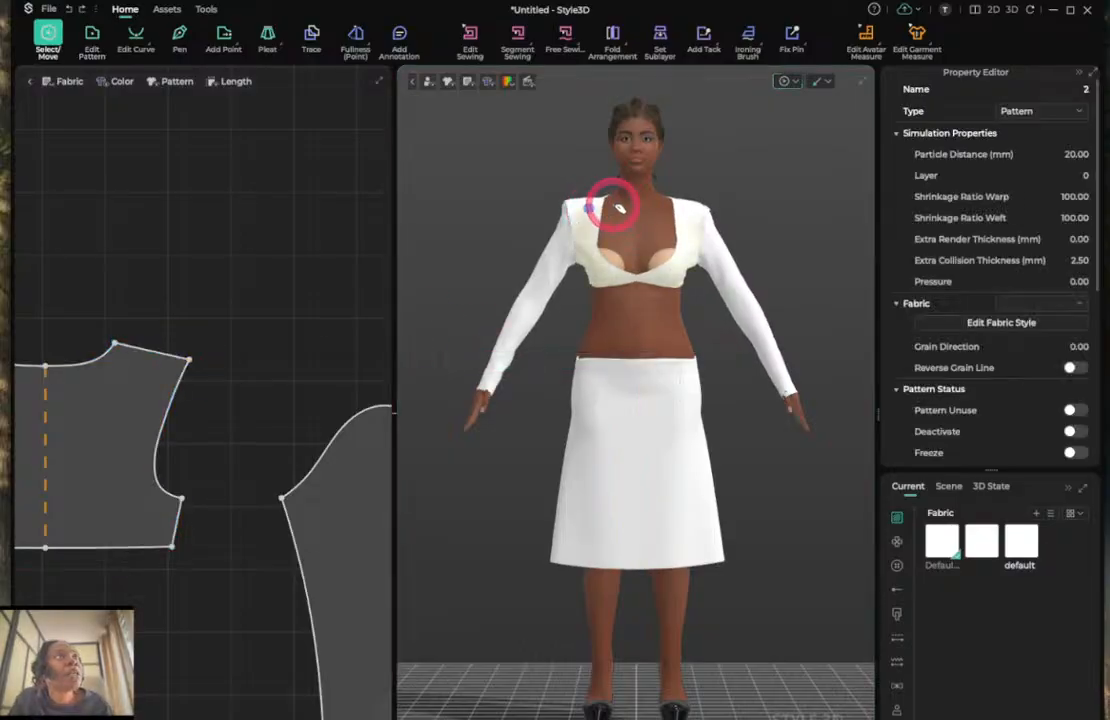
left_click_drag(620, 208, 772, 227)
left_click(772, 228)
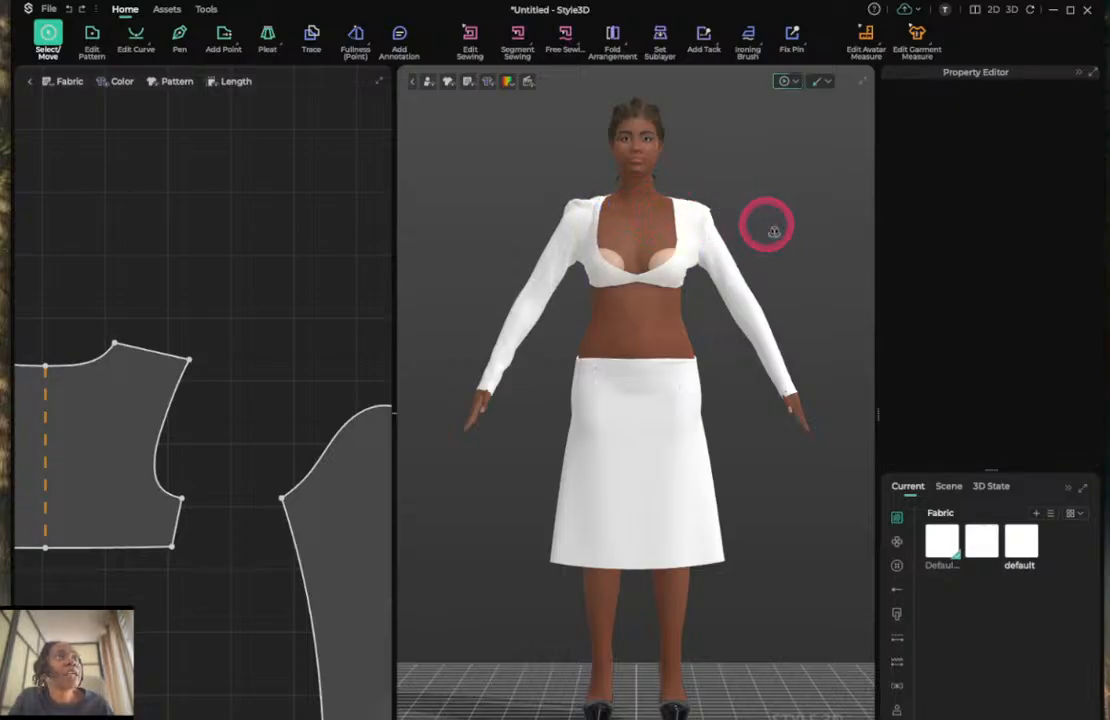
right_click(773, 228)
left_click(764, 226)
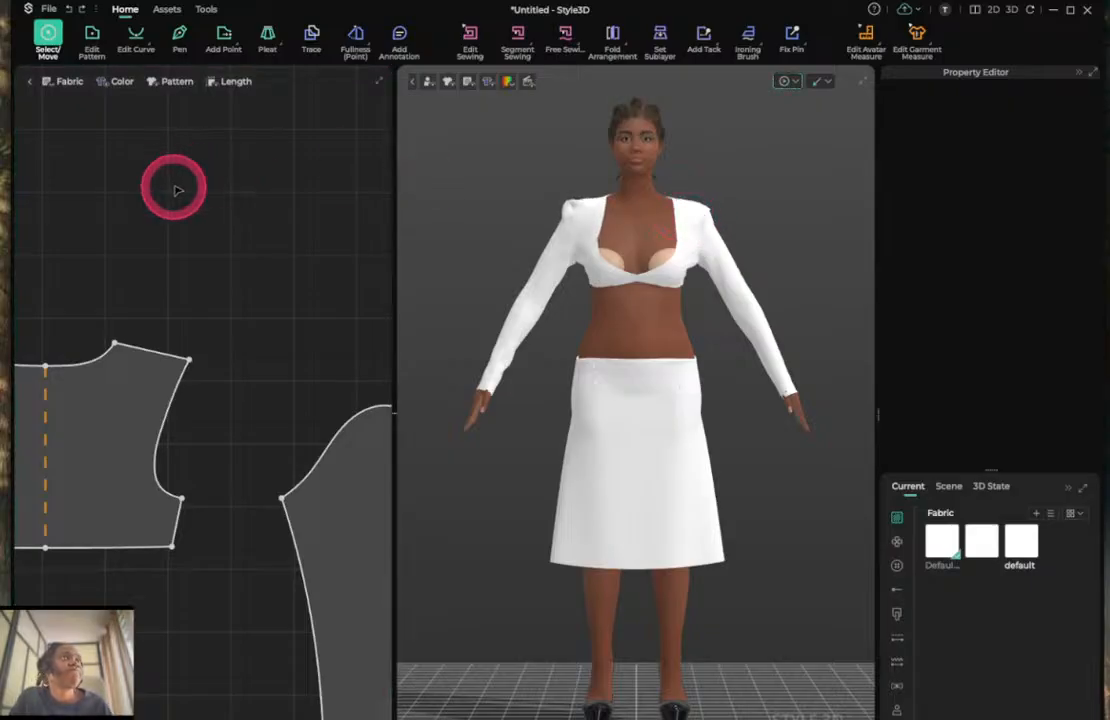
Raise the front bodice's outer shoulder points in the 2D pattern so the shoulder edges run nearly horizontal.
scroll(70, 308, "down", 3)
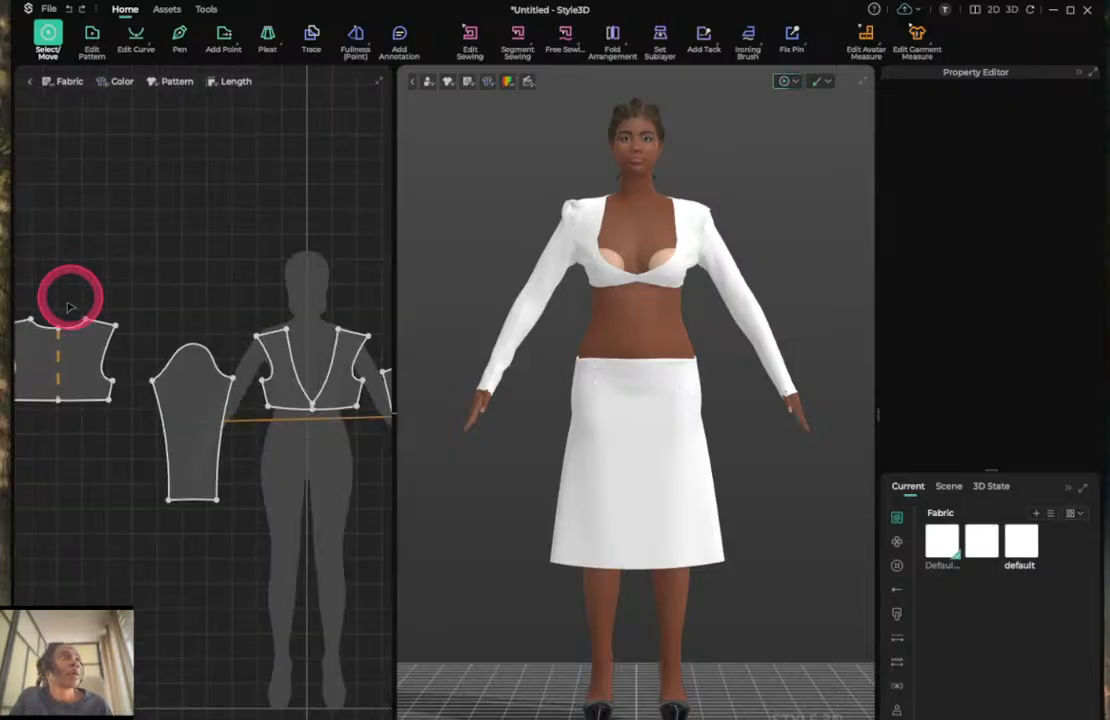
scroll(388, 328, "up", 3)
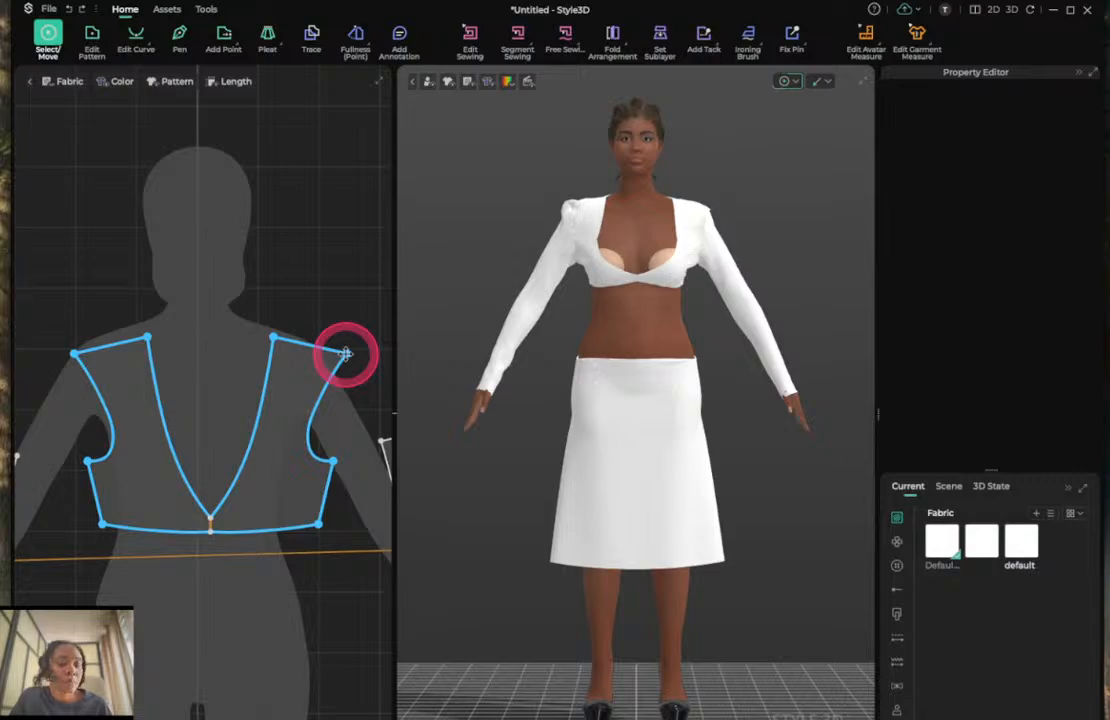
key("z")
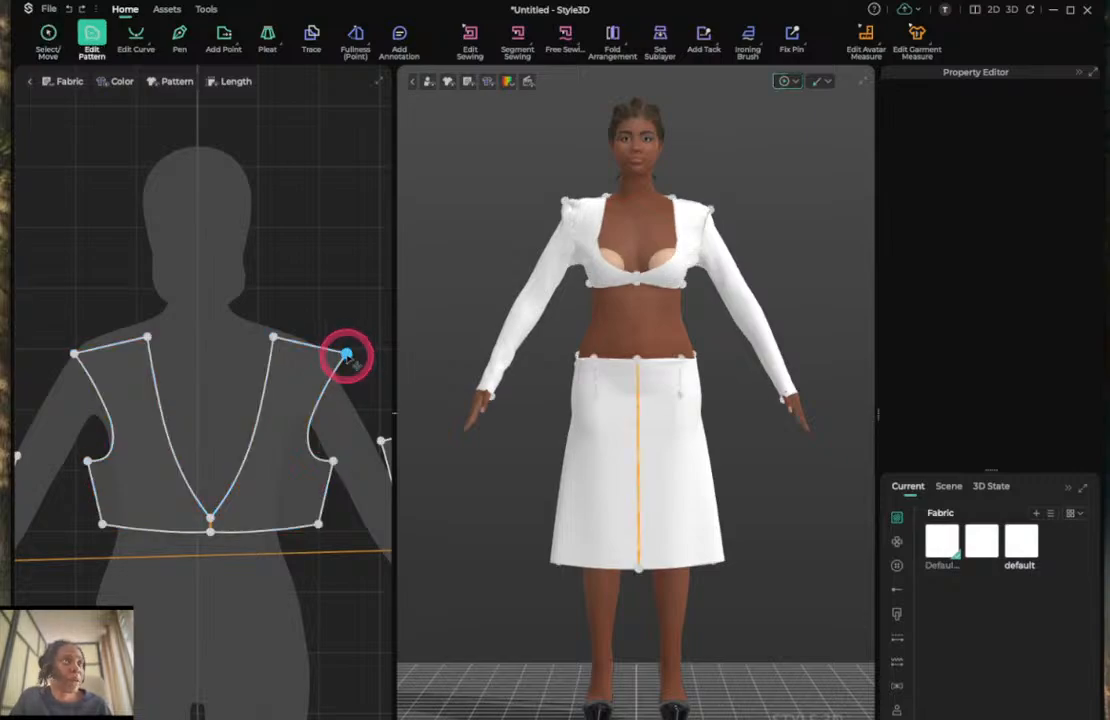
left_click(346, 352)
left_click_drag(346, 352, 346, 341)
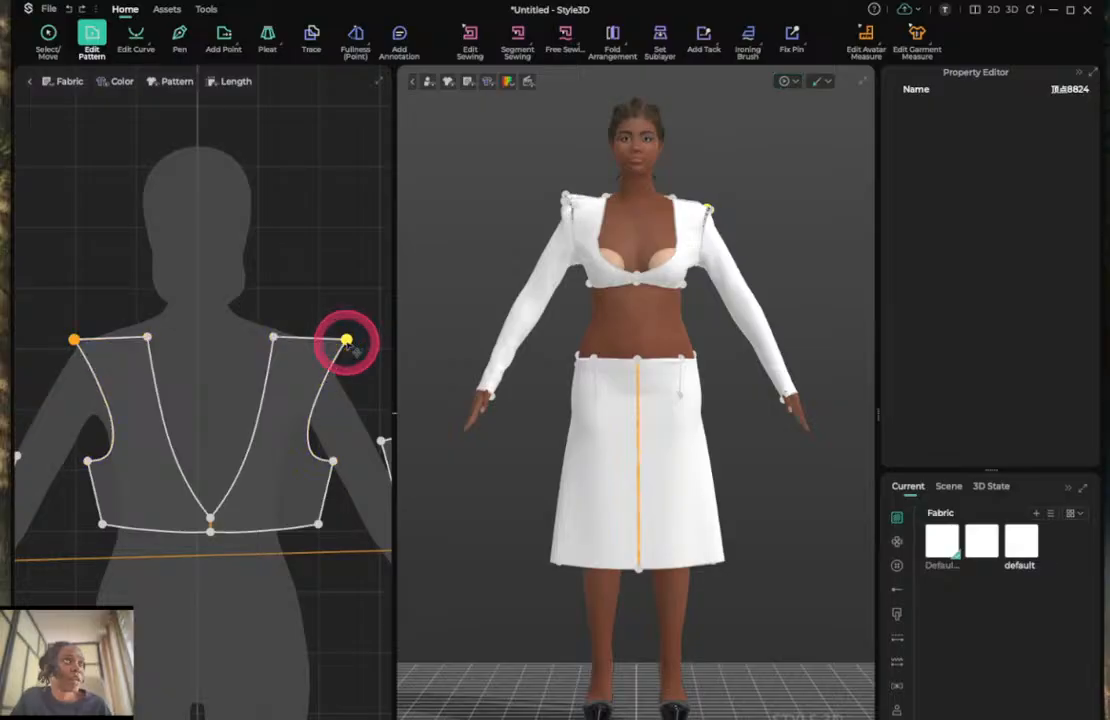
Tug the avatar's left sleeve cap upward at the shoulder during simulation, and deselect the sleeve.
key("q")
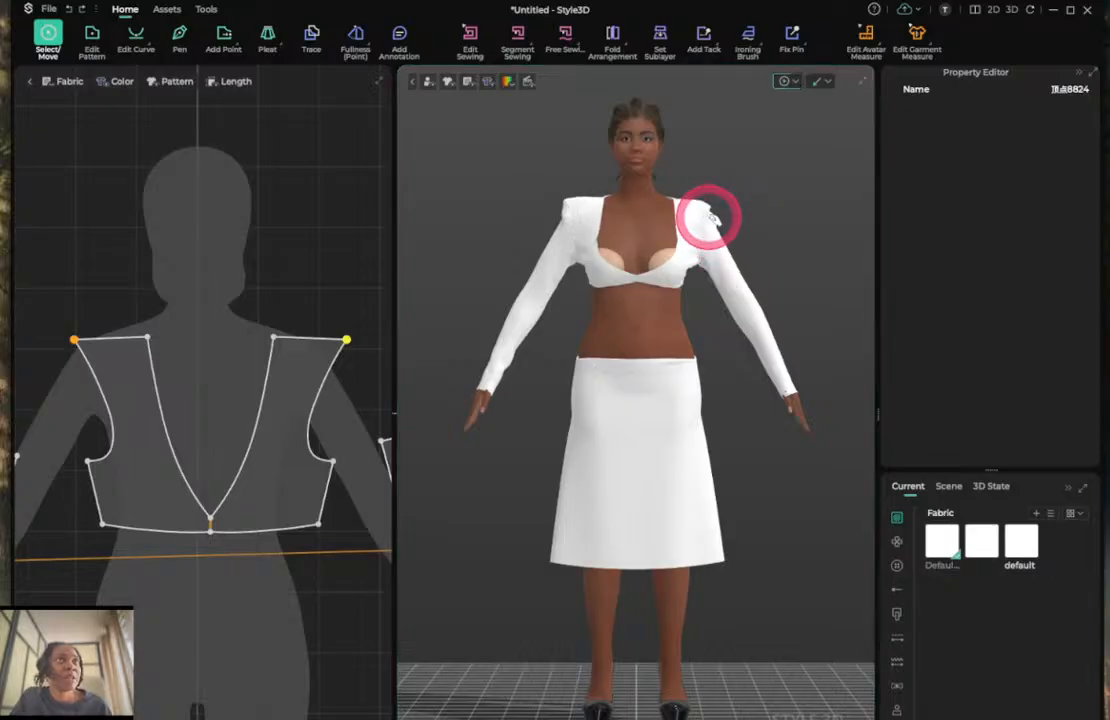
left_click(715, 218)
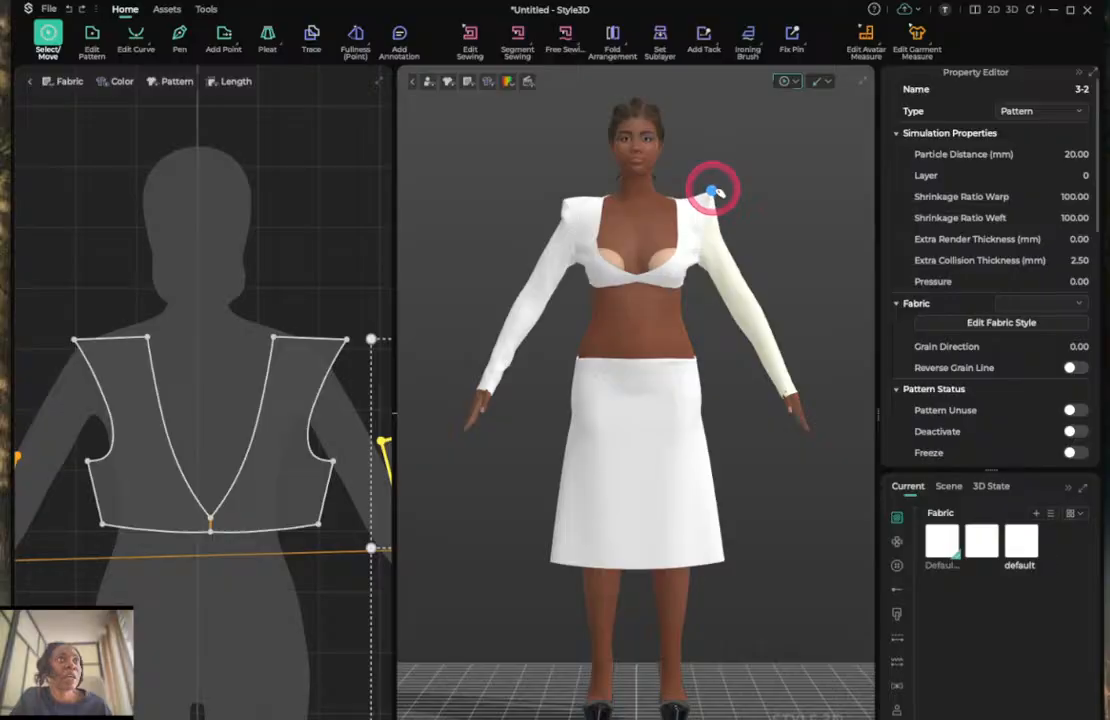
left_click(806, 217)
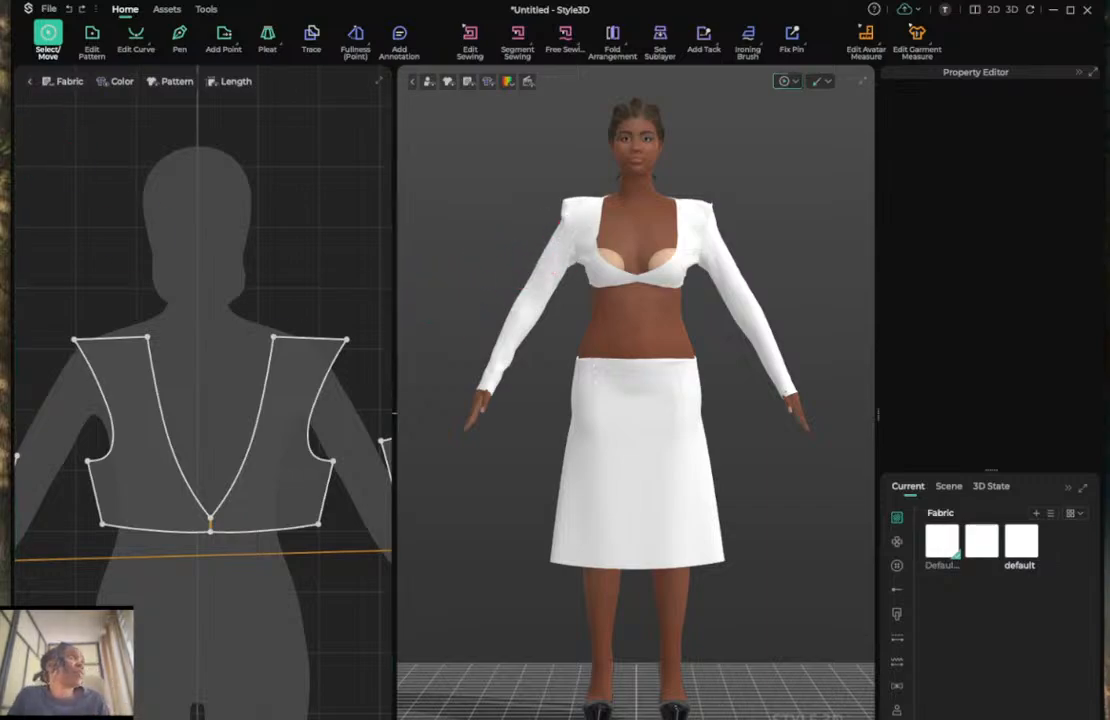
Compare the runway reference photo with the garment, and examine the top's shoulders from the back and front.
left_click_drag(0, 181, 563, 214)
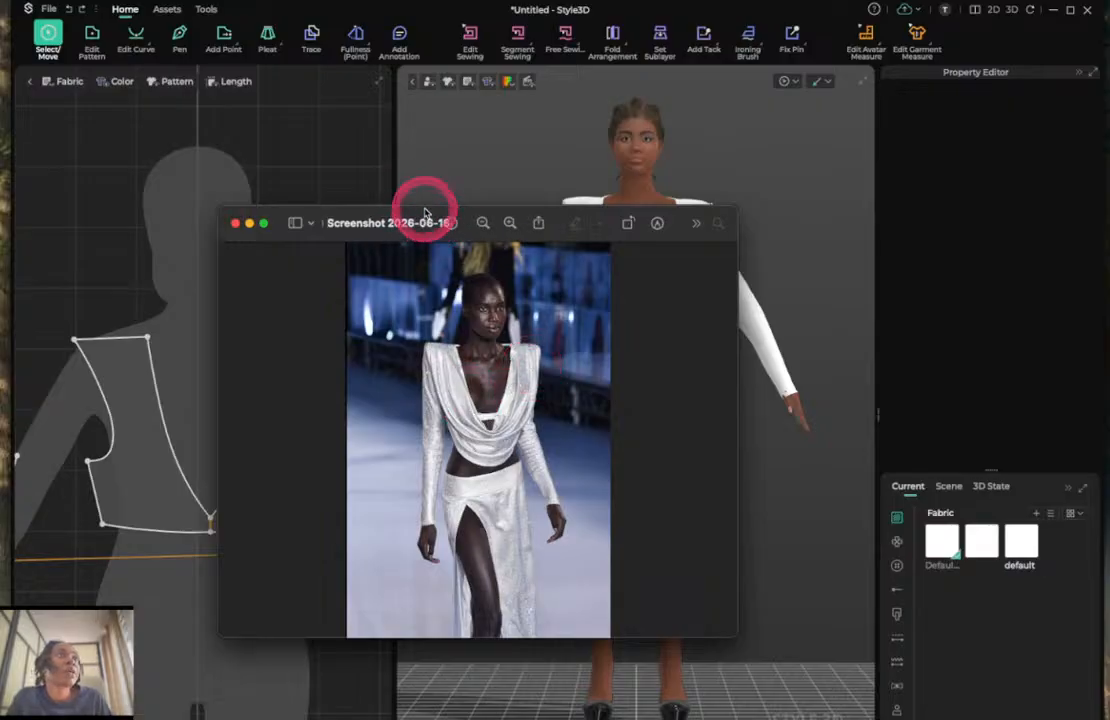
left_click_drag(422, 215, 0, 90)
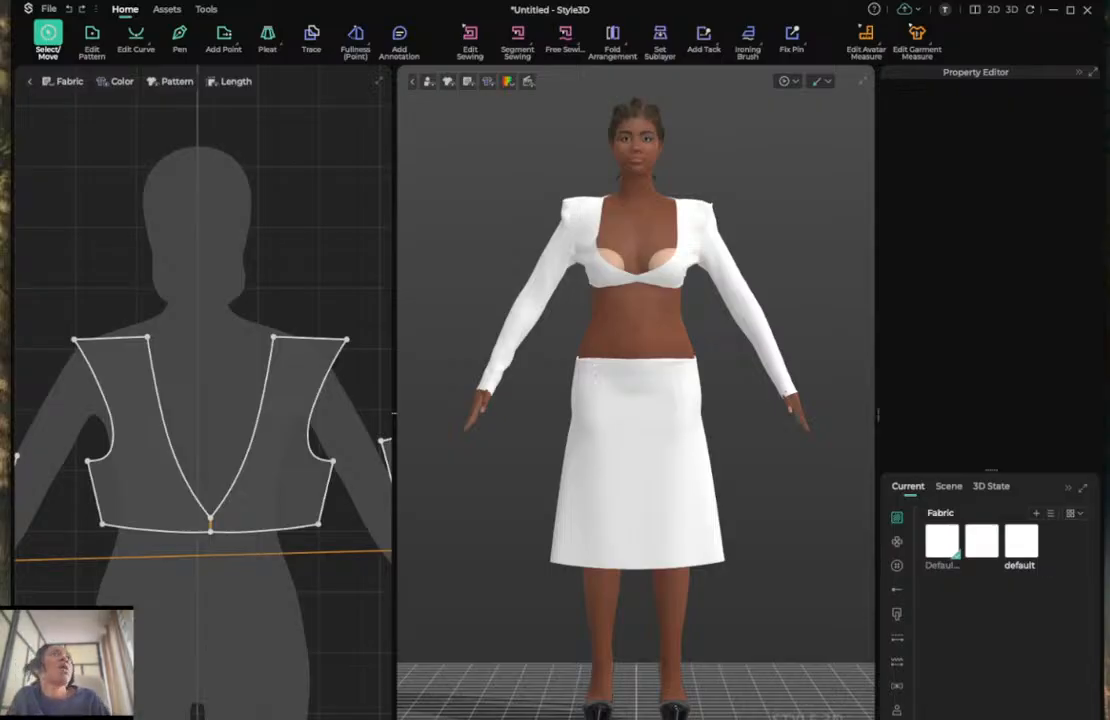
left_click(282, 287)
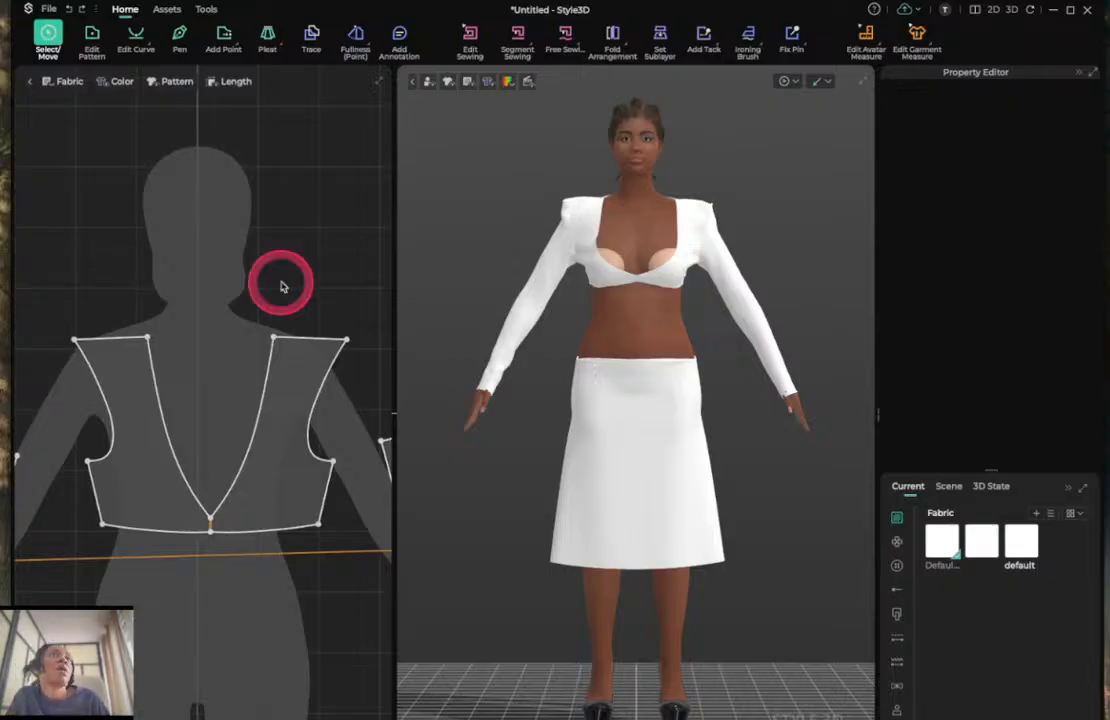
left_click(508, 322)
right_click_drag(508, 322, 513, 253)
key("8")
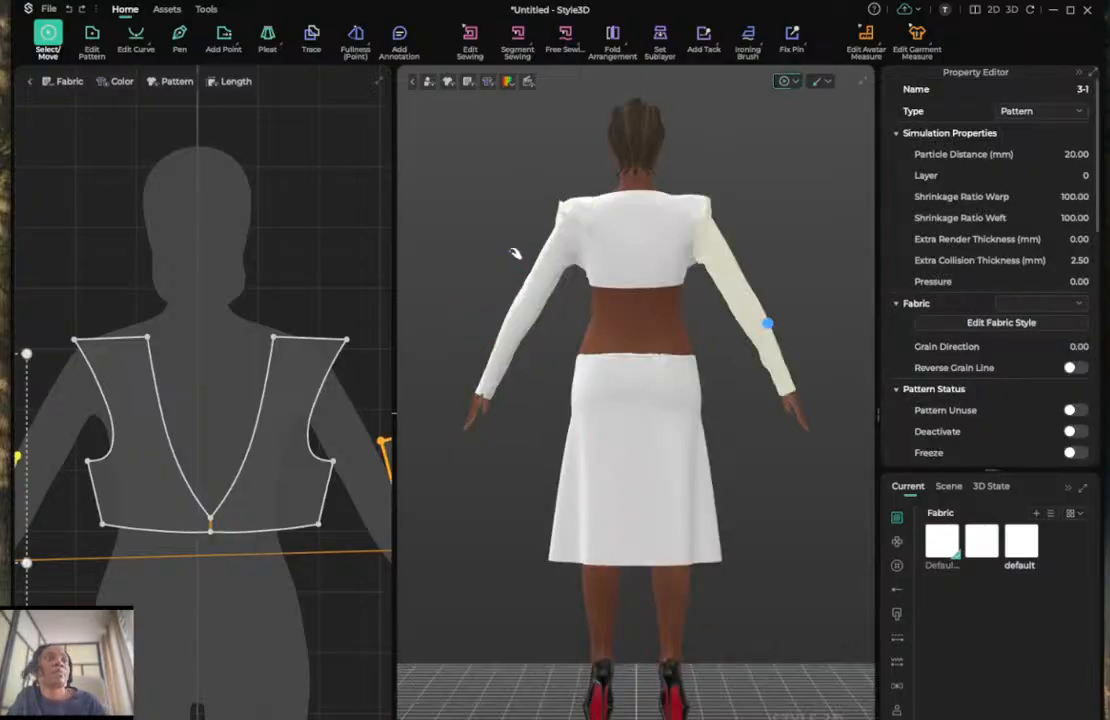
key("2")
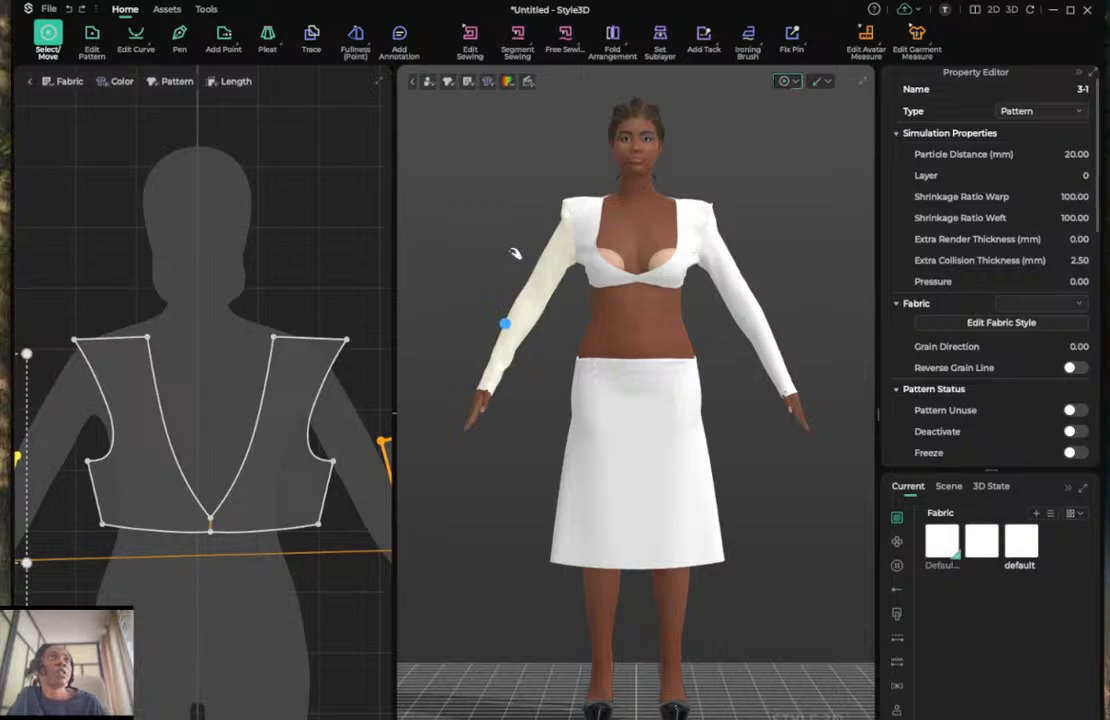
left_click(749, 224)
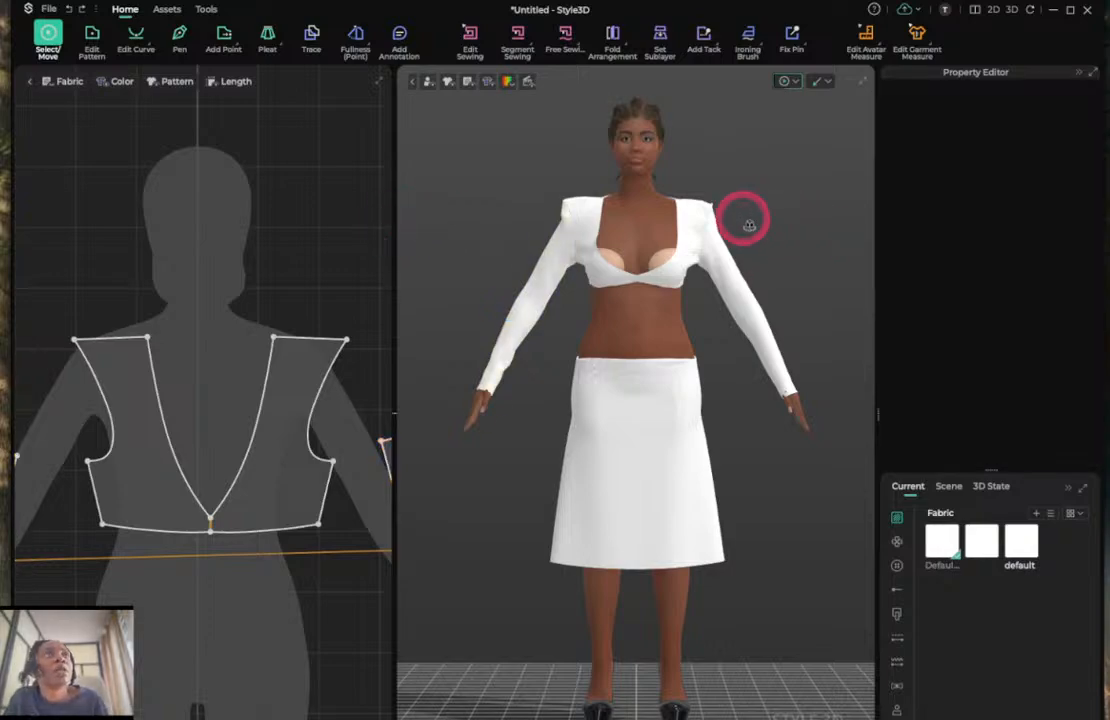
mouse_move(749, 224)
right_mouse_down()
mouse_move(714, 218)
mouse_move(776, 223)
mouse_move(749, 207)
right_mouse_up()
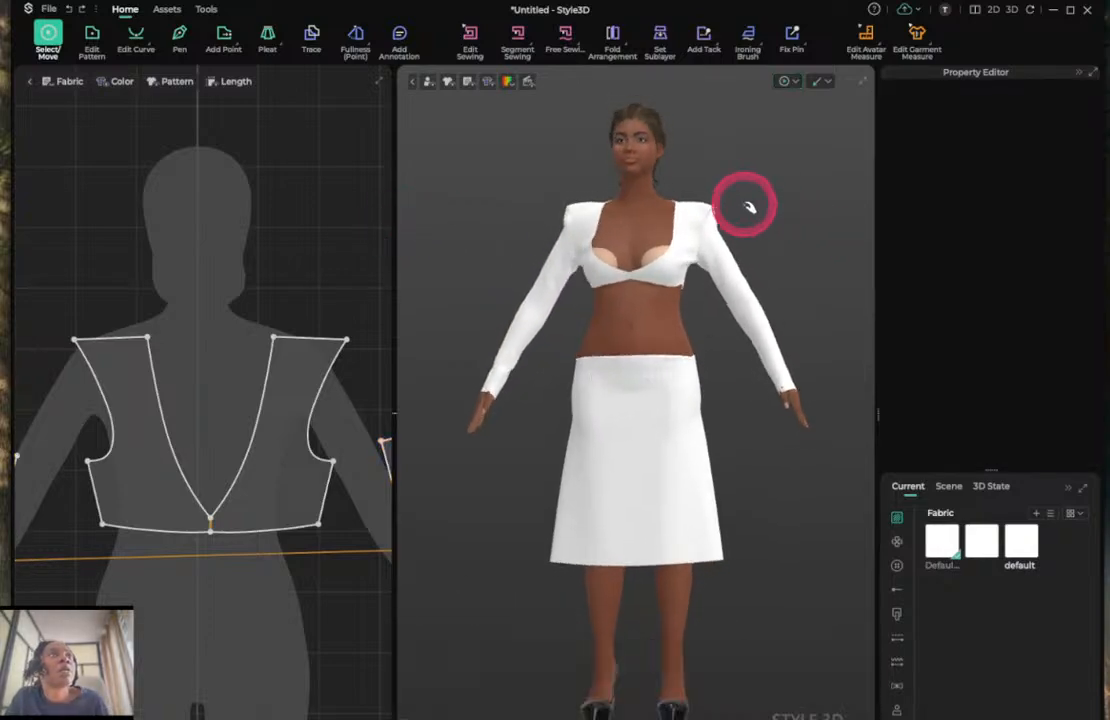
Pull the avatar's left sleeve cap outward during simulation to square off the shoulder, and deselect the sleeve.
left_click(718, 215)
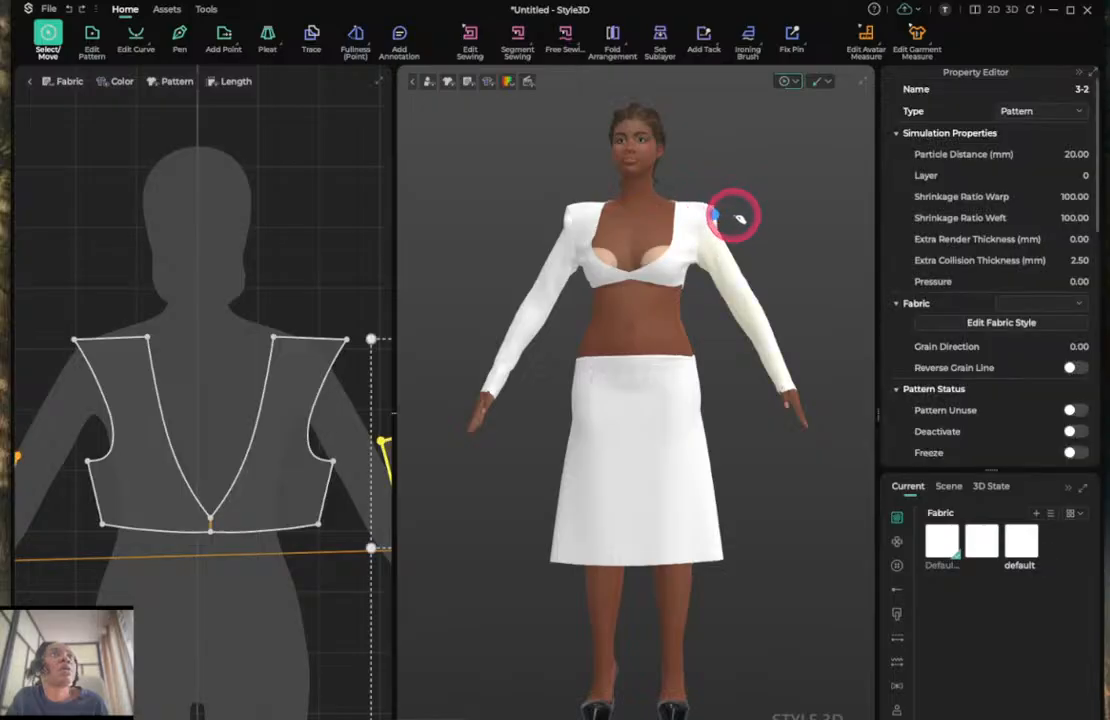
mouse_move(740, 217)
left_mouse_down()
mouse_move(746, 238)
mouse_move(721, 237)
mouse_move(771, 213)
left_mouse_up()
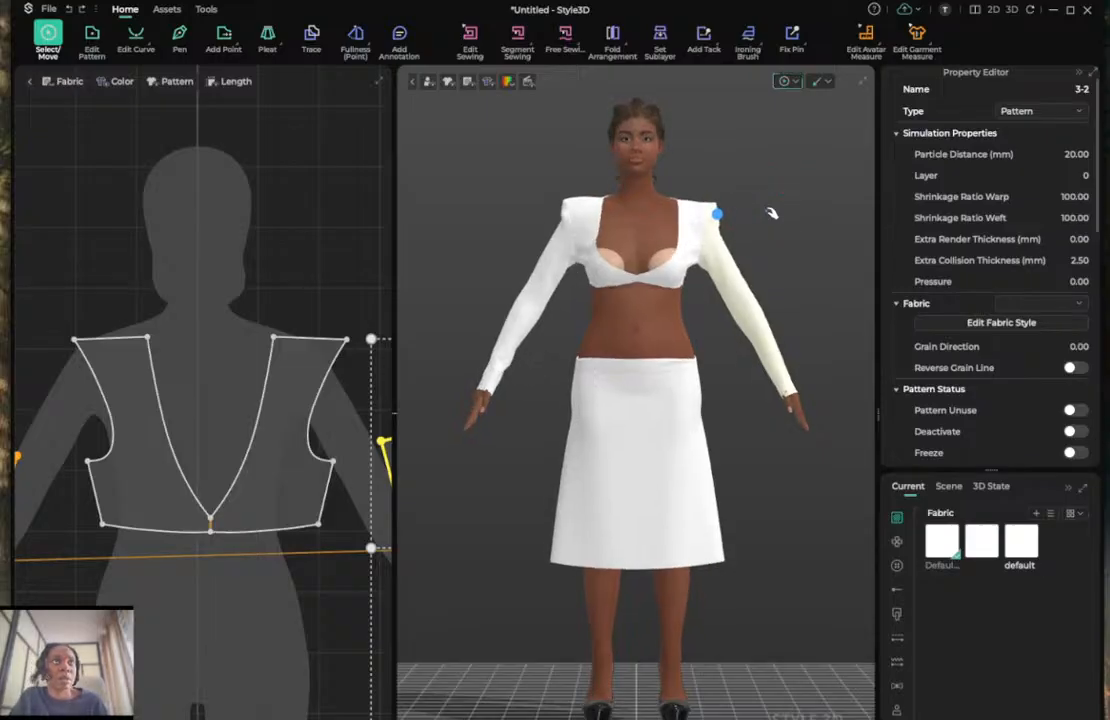
left_click(771, 212)
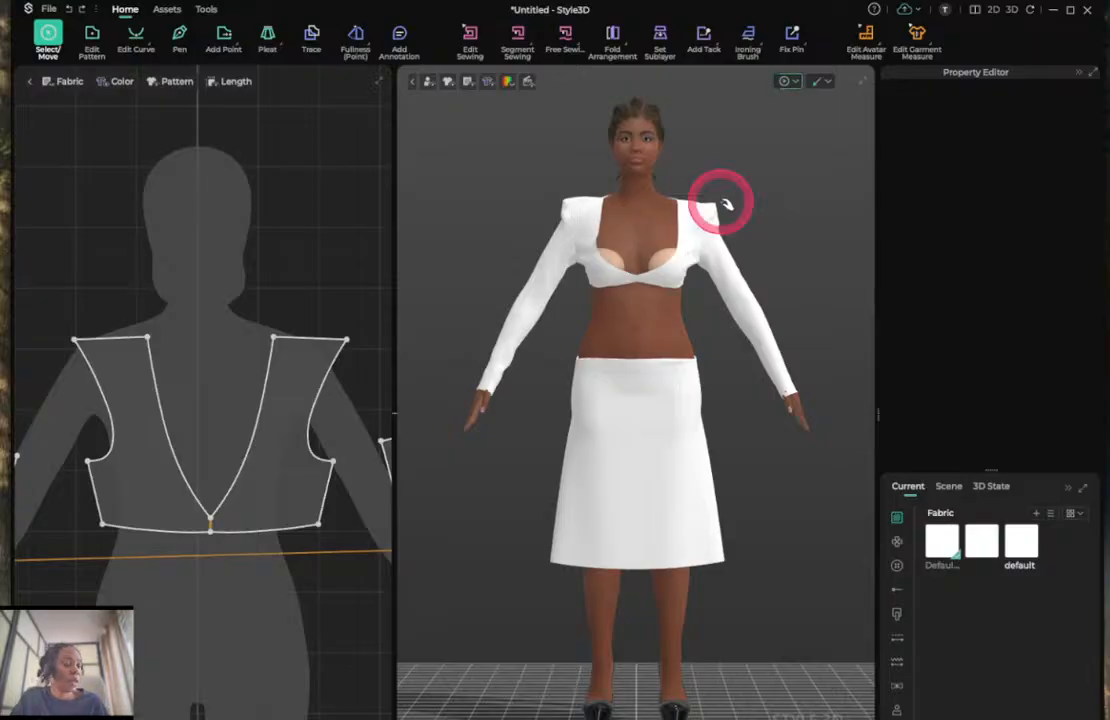
Draw a wide rectangular pattern piece above the front bodice in the 2D pattern with the Rectangle tool.
scroll(237, 234, "up", 3)
scroll(240, 236, "down", 5)
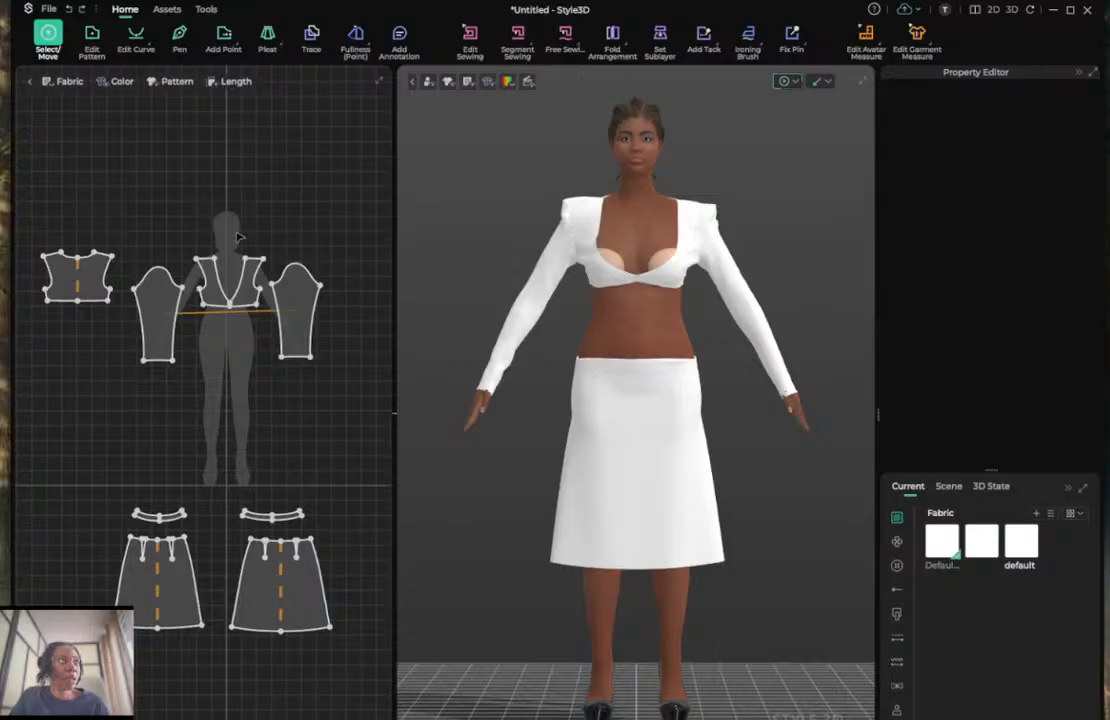
left_click(179, 38)
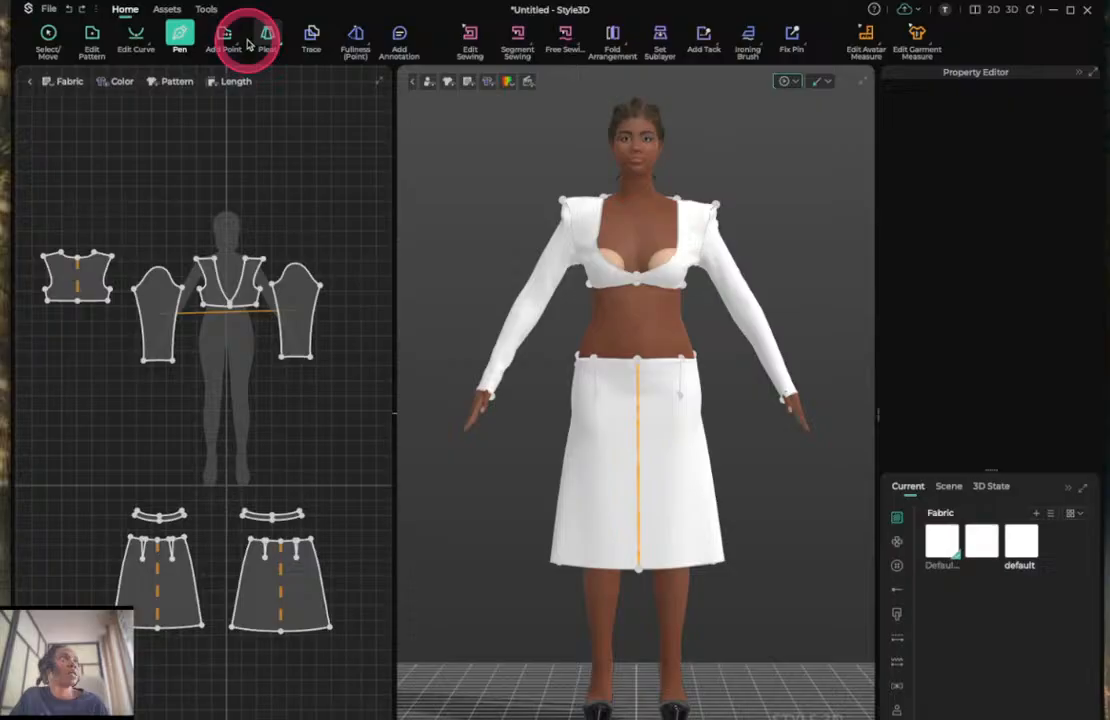
left_click(148, 38)
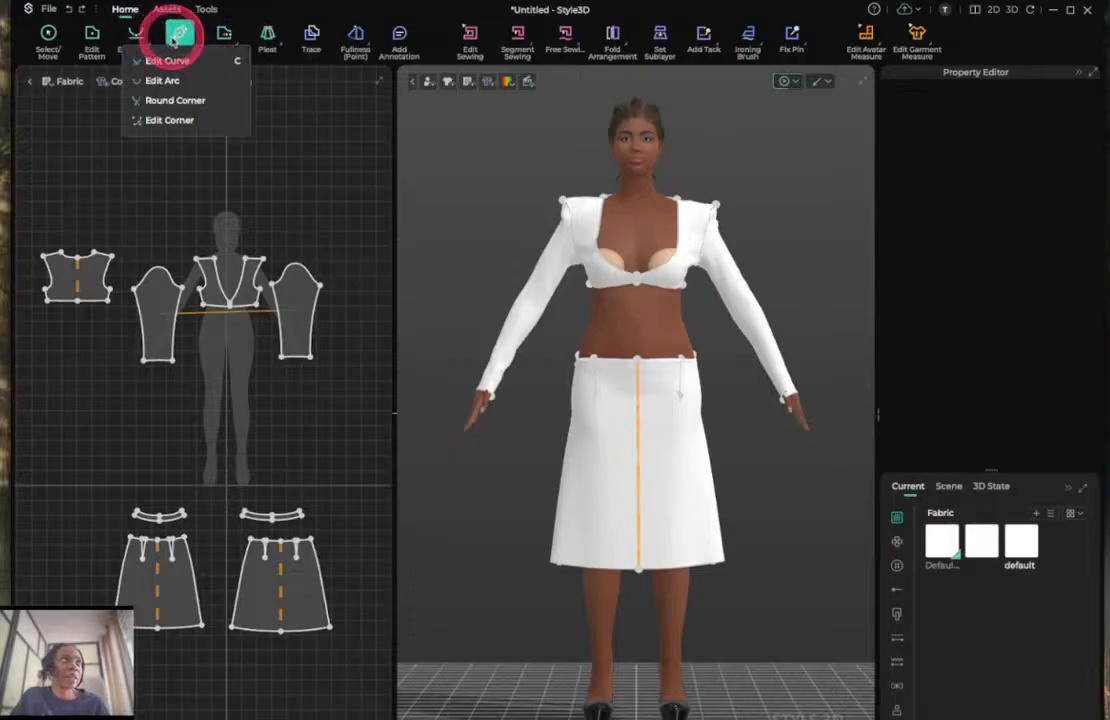
left_click(175, 38)
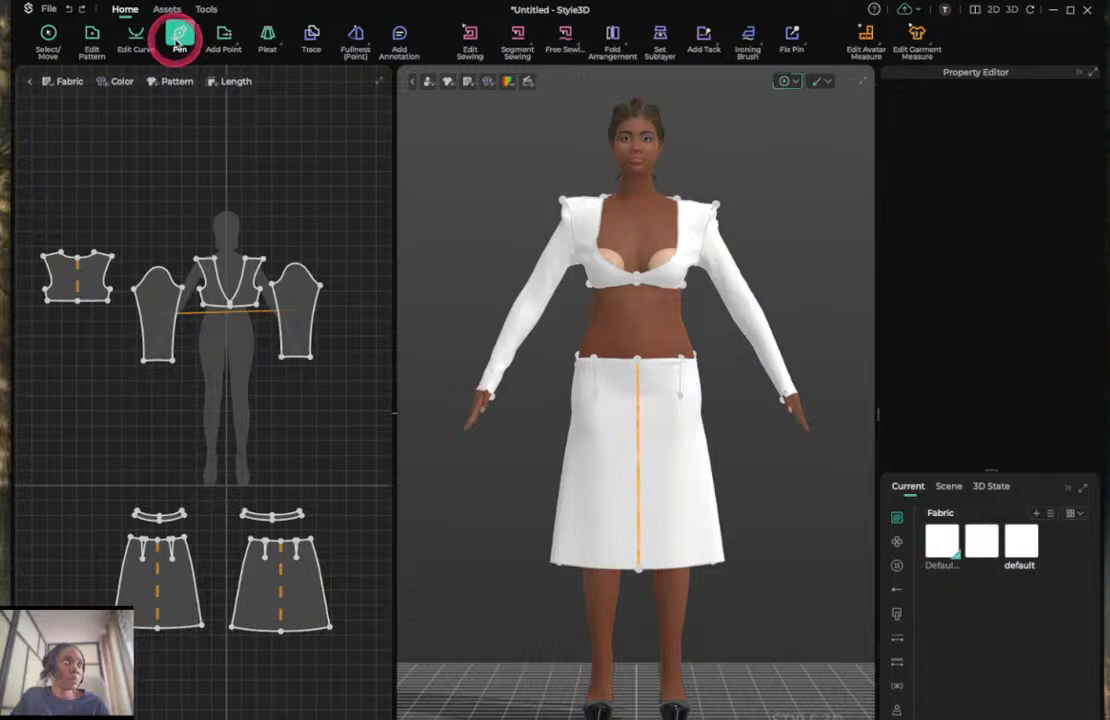
left_click(233, 46)
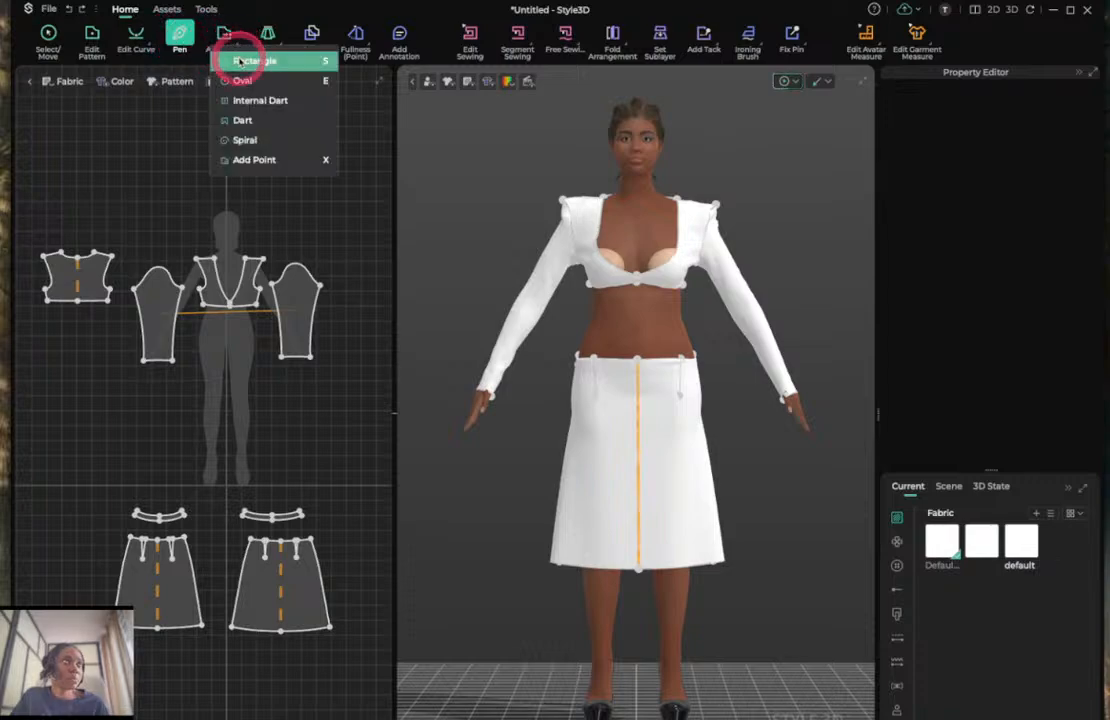
left_click(240, 64)
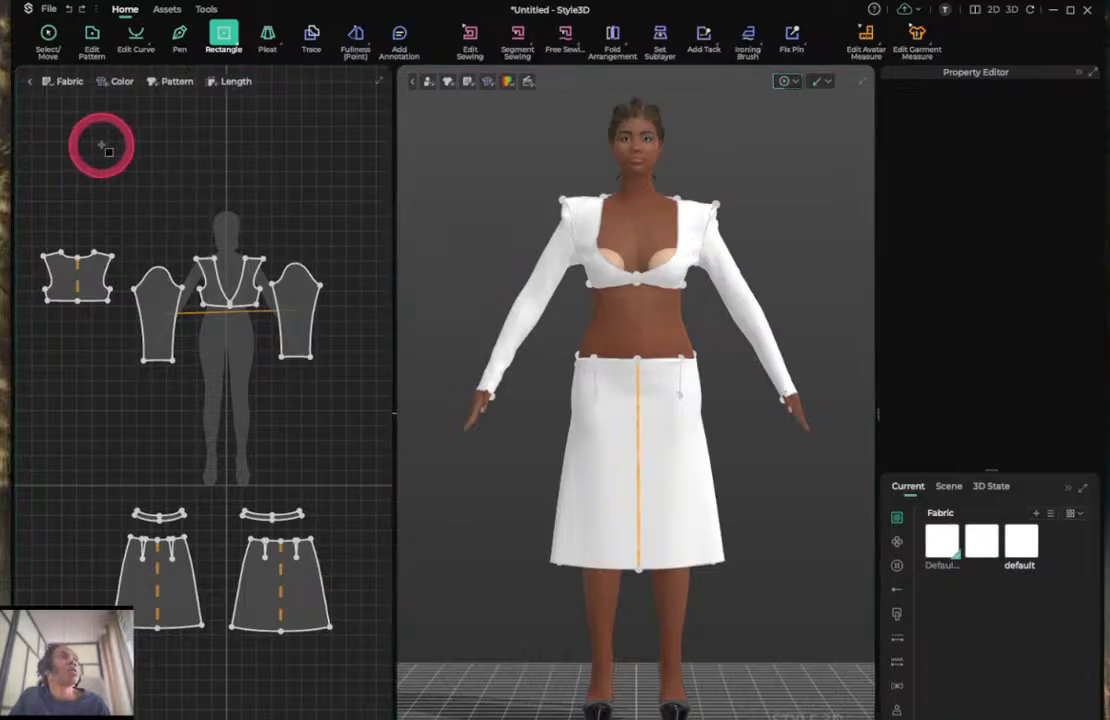
left_click_drag(112, 166, 320, 221)
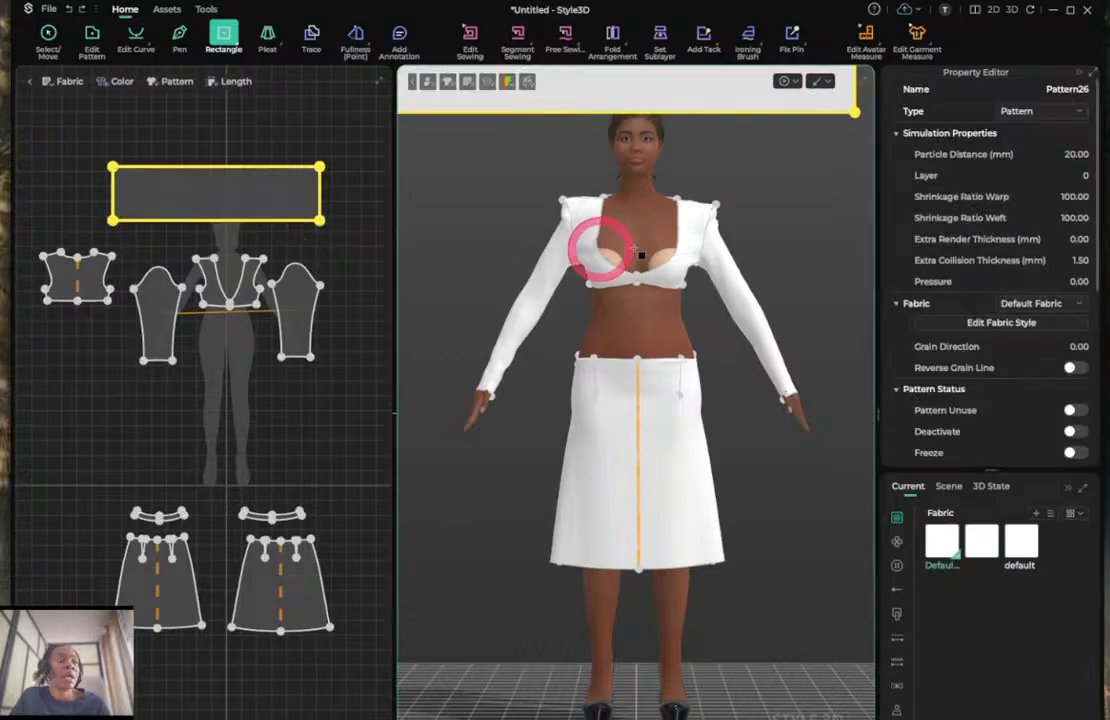
Lower the new rectangle in the 3D view from above the avatar's head to in front of the chest.
scroll(634, 249, "up", 5)
scroll(634, 248, "down", 7)
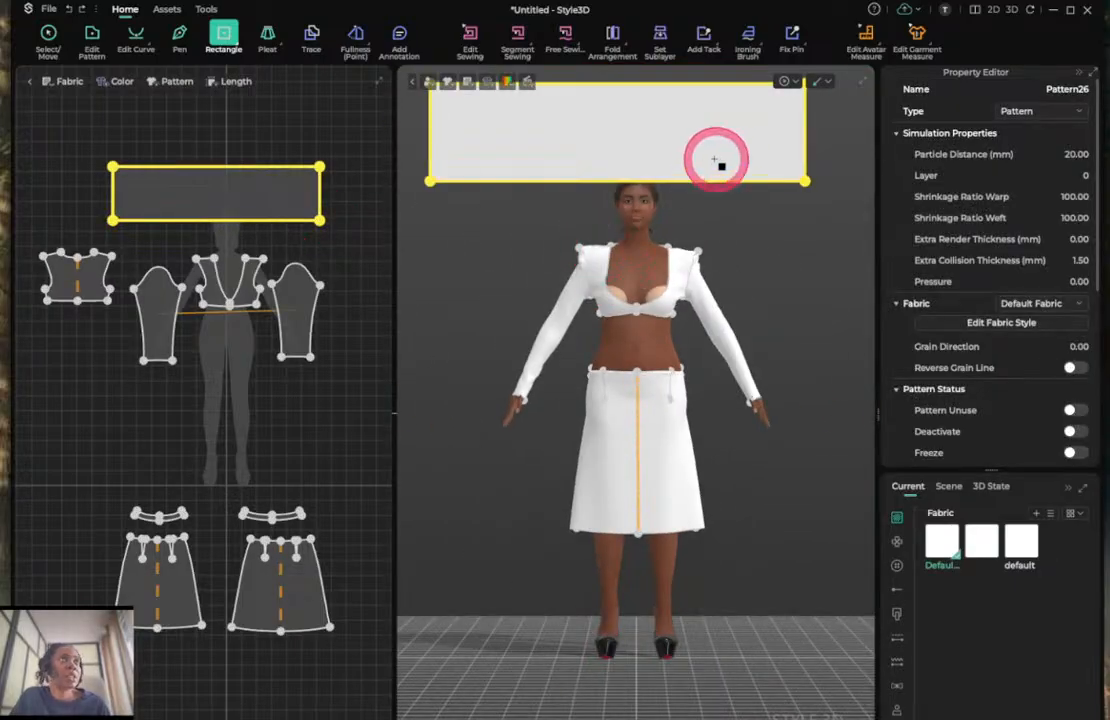
left_click(48, 37)
left_click_drag(497, 148, 530, 311)
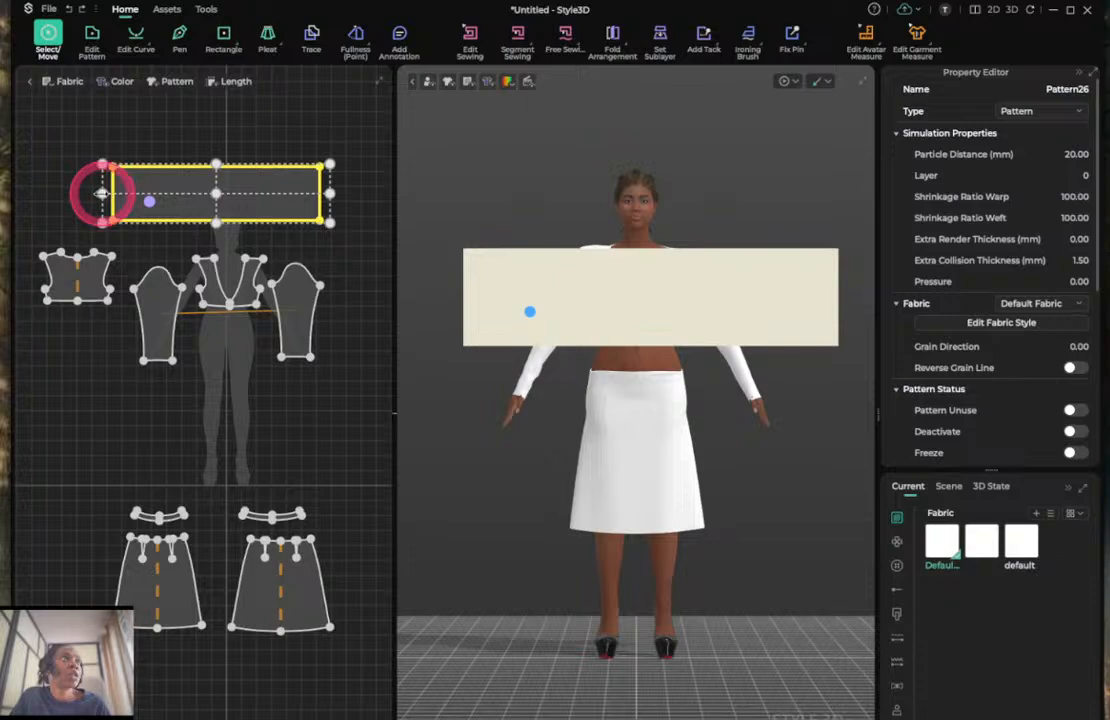
Narrow the rectangle to about half its width from its left edge and center it in front of the avatar's chest.
left_click_drag(103, 194, 183, 198)
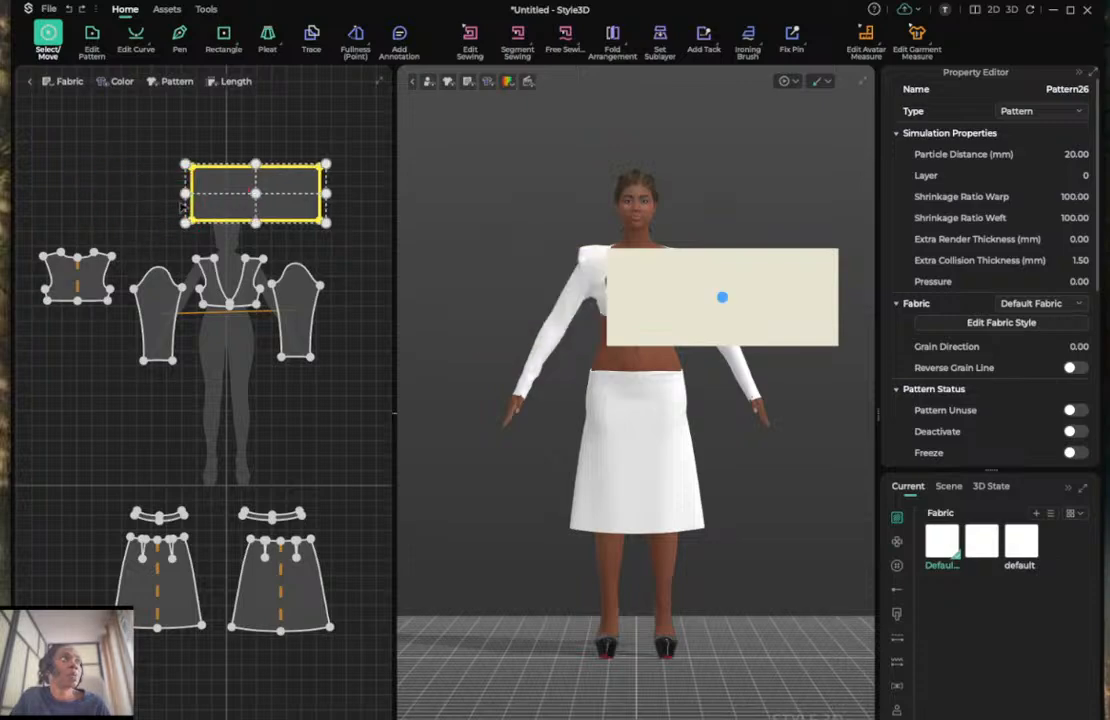
left_click_drag(184, 195, 210, 198)
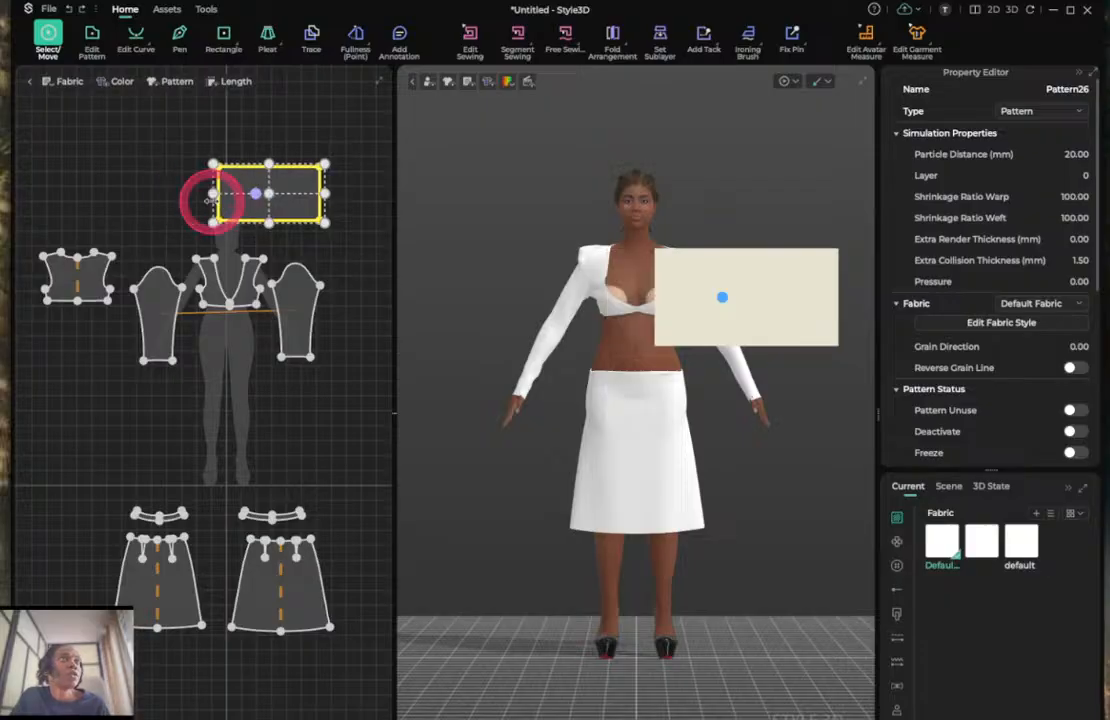
left_click(843, 328)
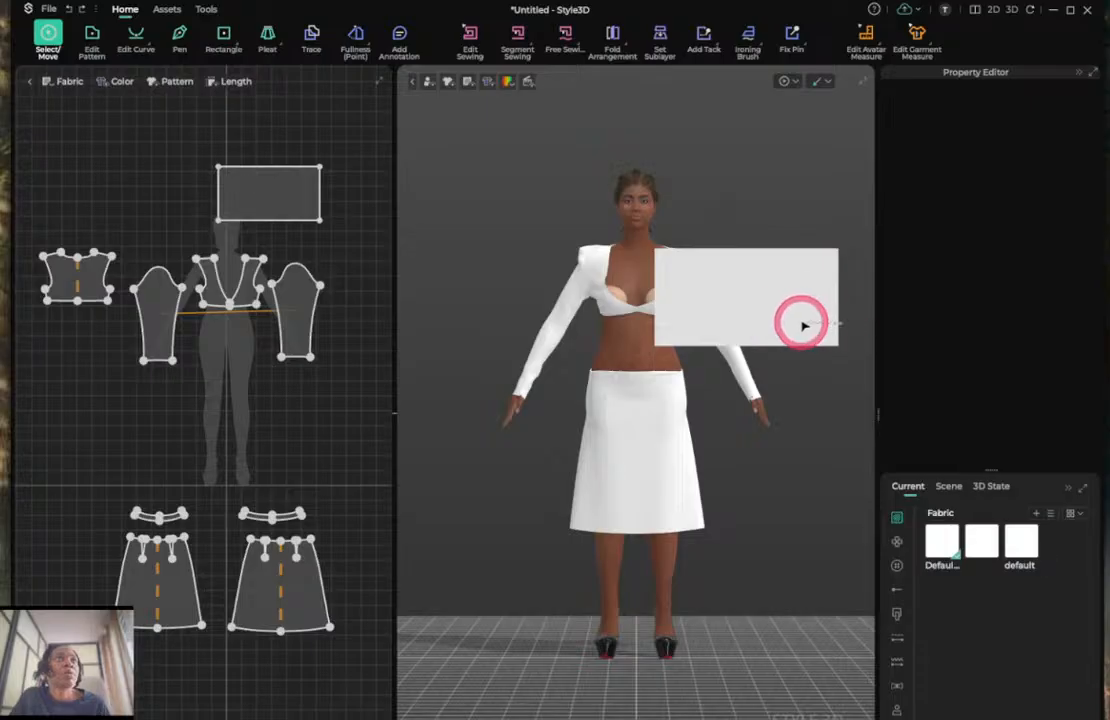
left_click(805, 325)
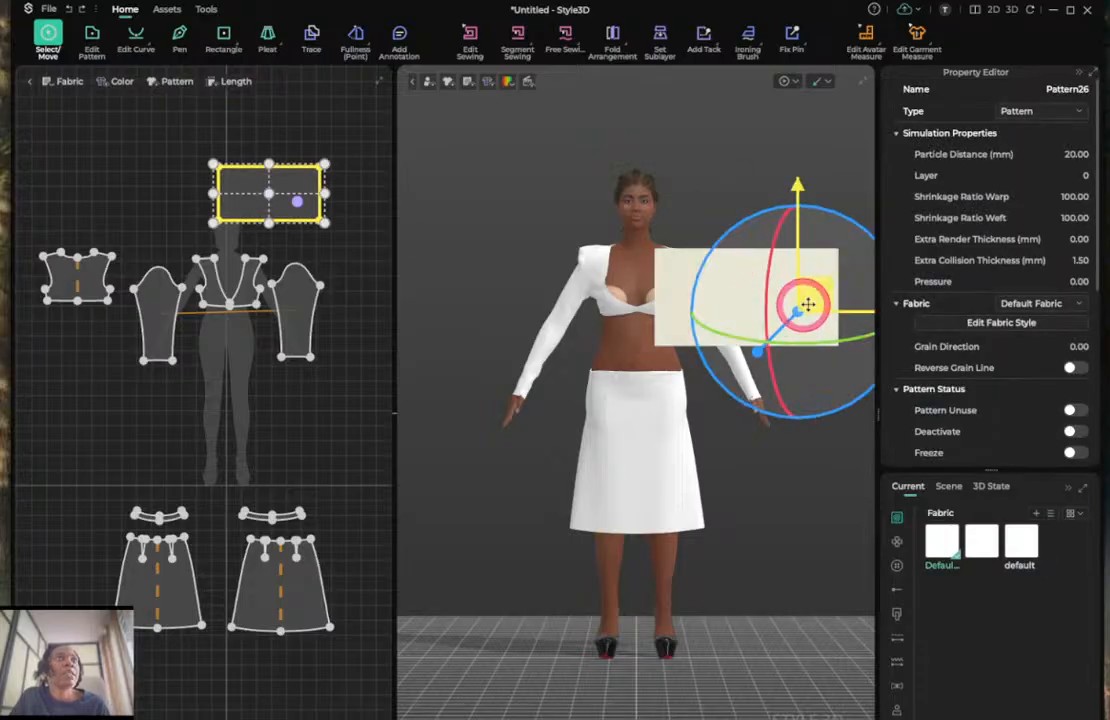
left_click_drag(807, 304, 685, 295)
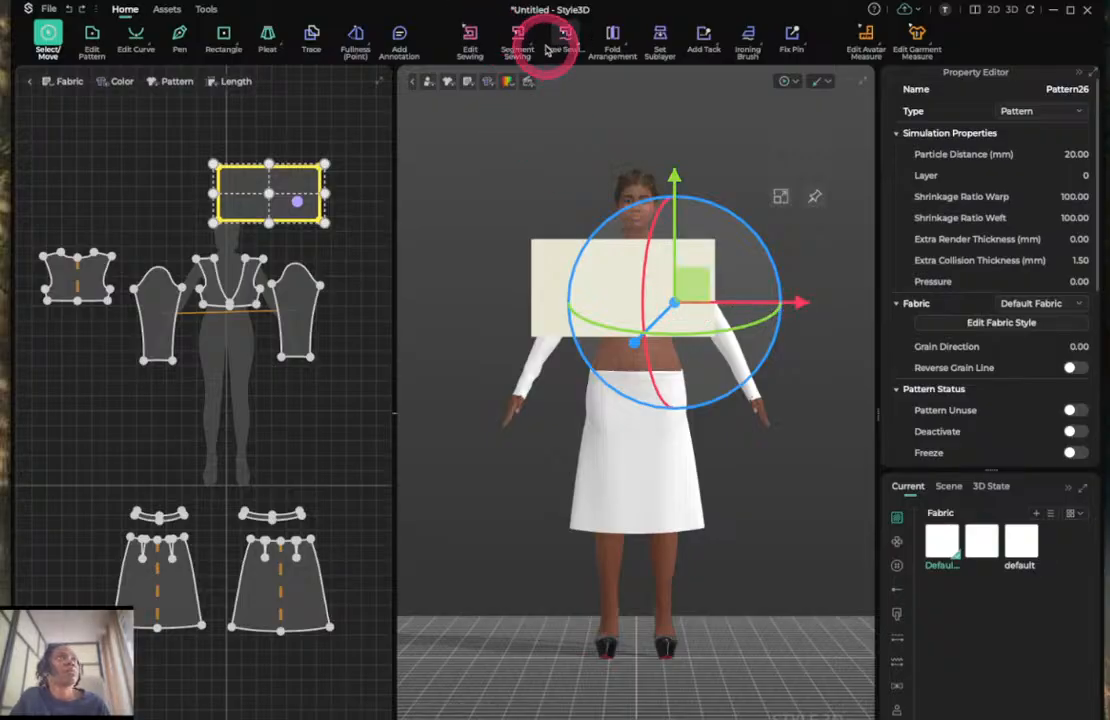
Sew the rectangle's left edge to the front bodice's left-hand shoulder edge with Segment Sewing.
left_click(513, 40)
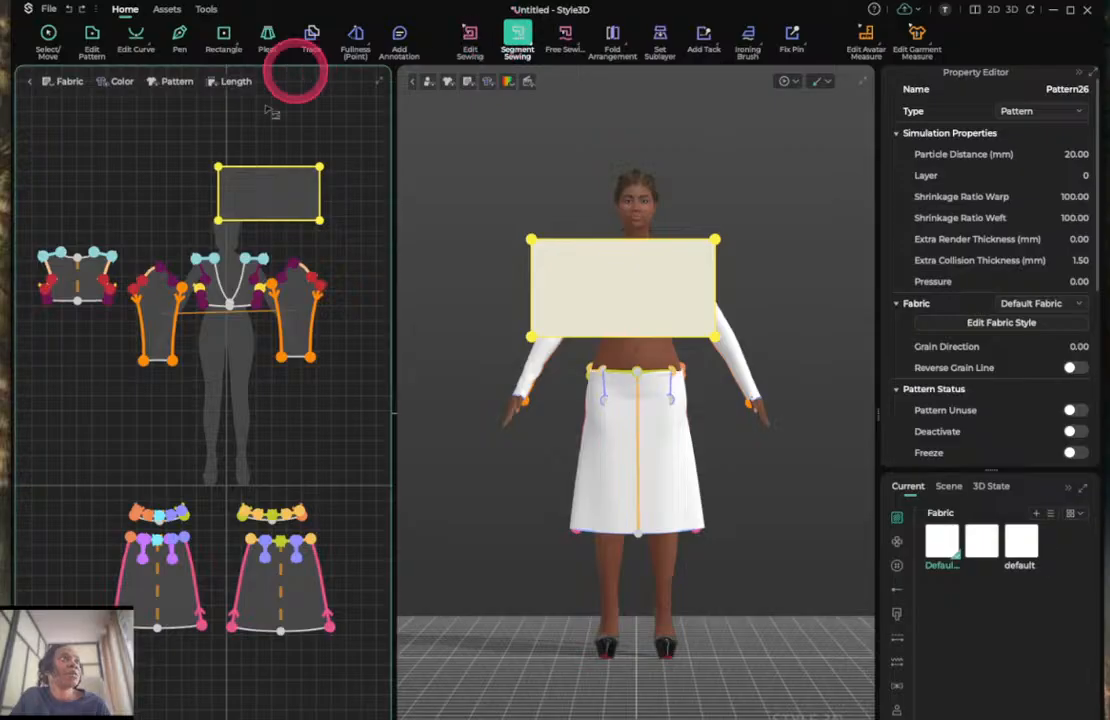
left_click(218, 192)
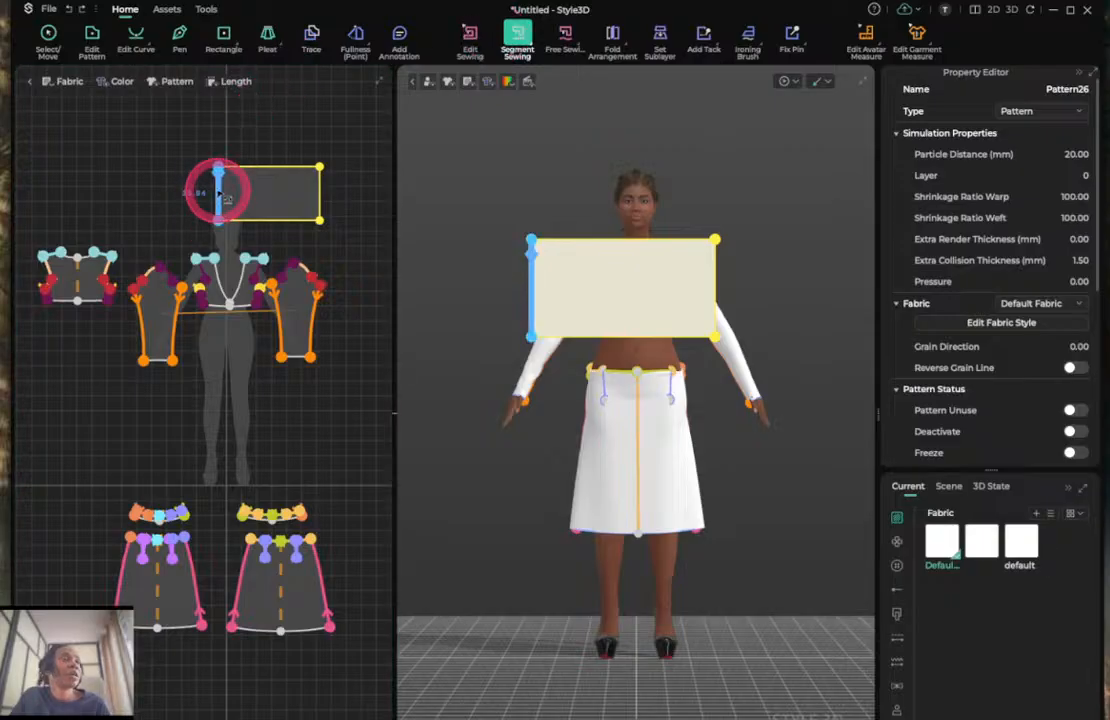
left_click(212, 256)
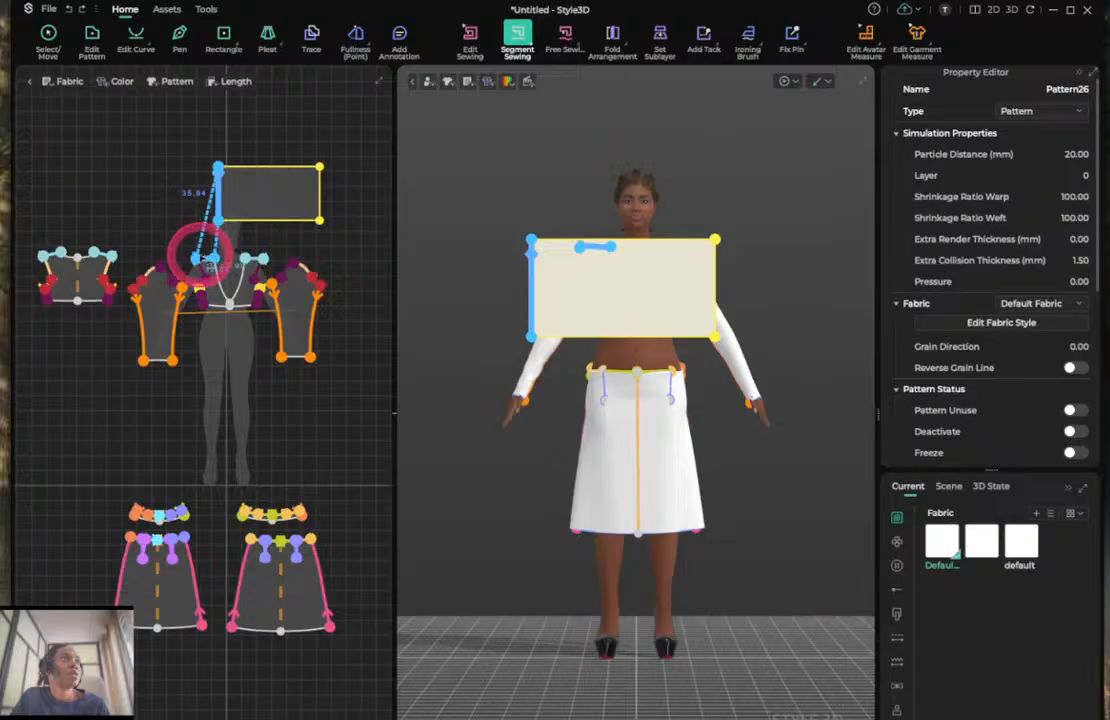
left_click(204, 256)
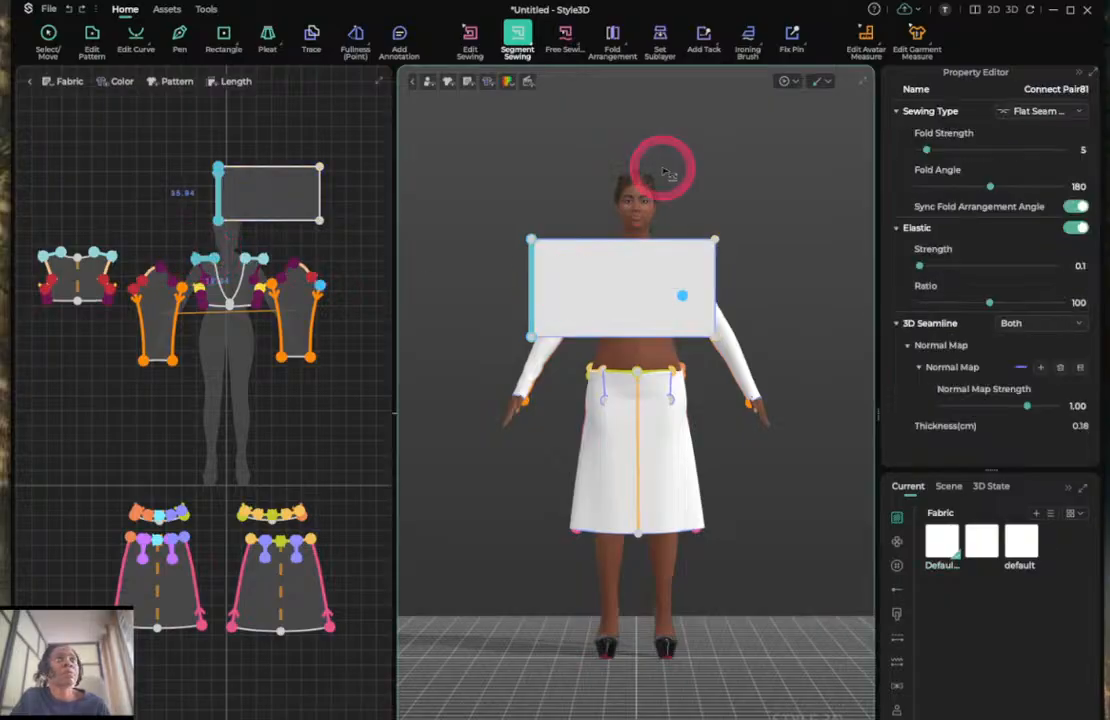
Sew the rectangle's right edge to the back bodice's left-hand shoulder edge and its left edge to the front bodice's left-hand shoulder edge.
right_click_drag(669, 175, 675, 270)
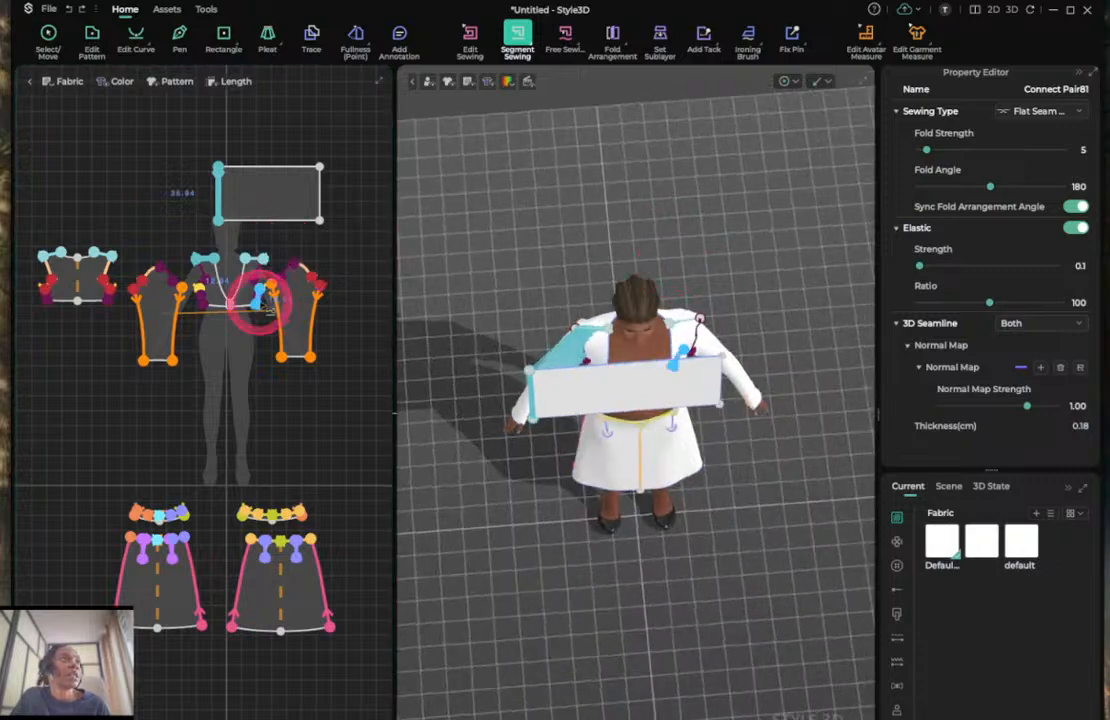
left_click(321, 208)
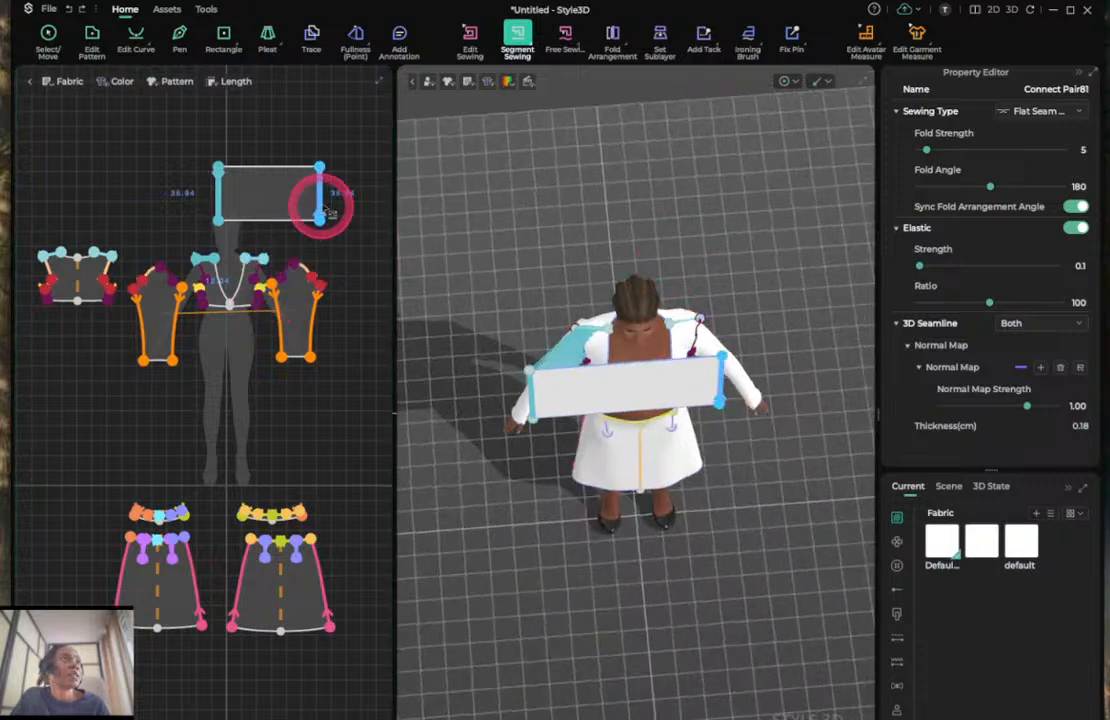
scroll(325, 212, "up", 5)
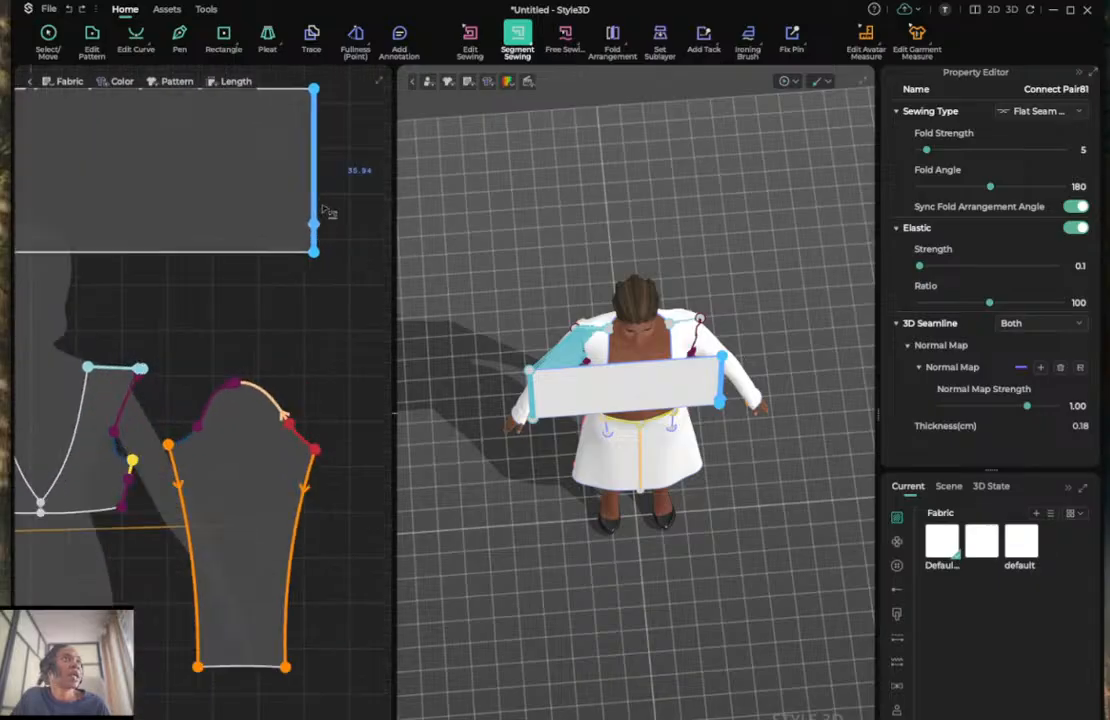
scroll(323, 209, "down", 5)
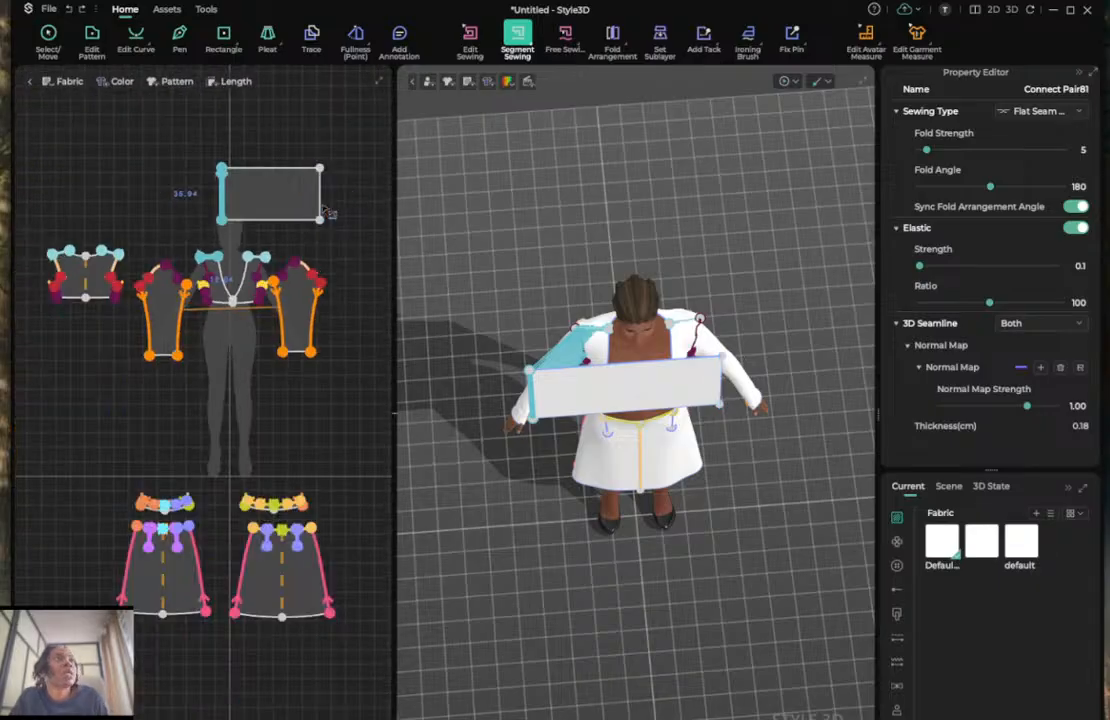
left_click(324, 210)
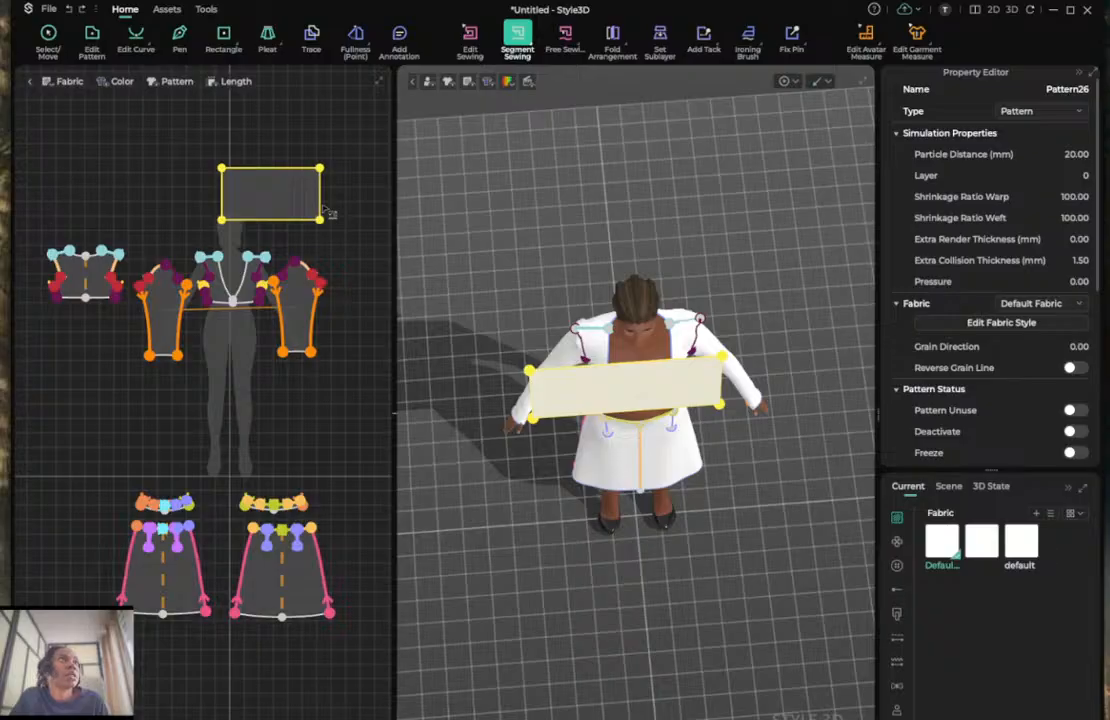
left_click_drag(323, 208, 693, 330)
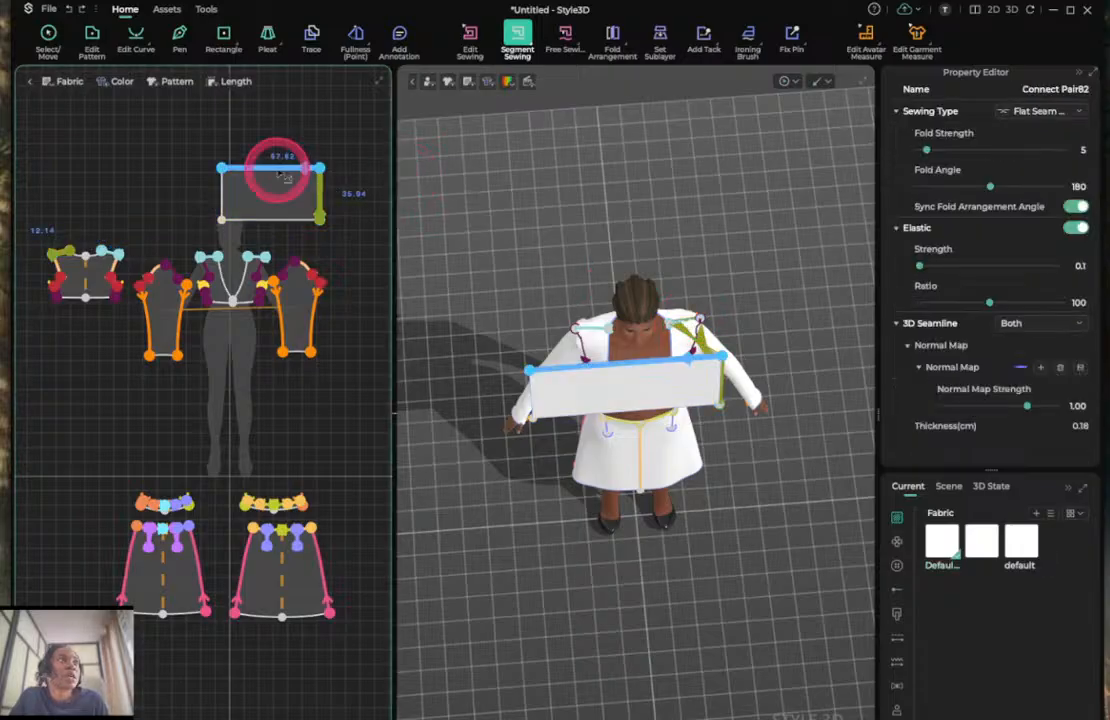
left_click(214, 207)
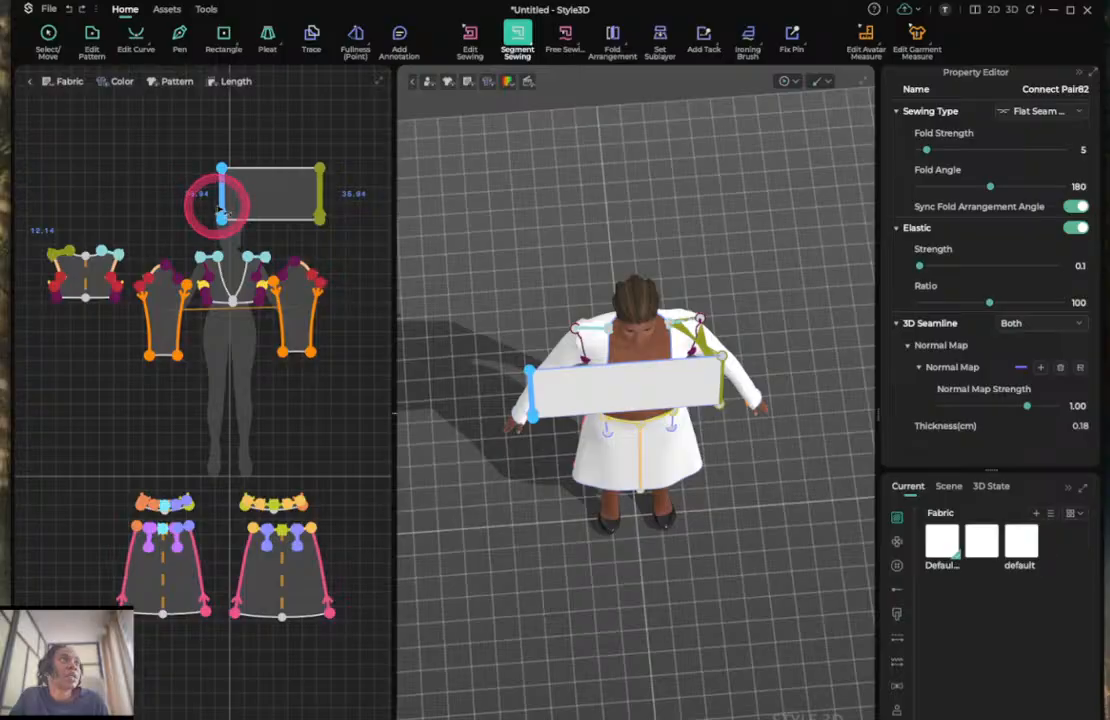
left_click_drag(222, 212, 204, 259)
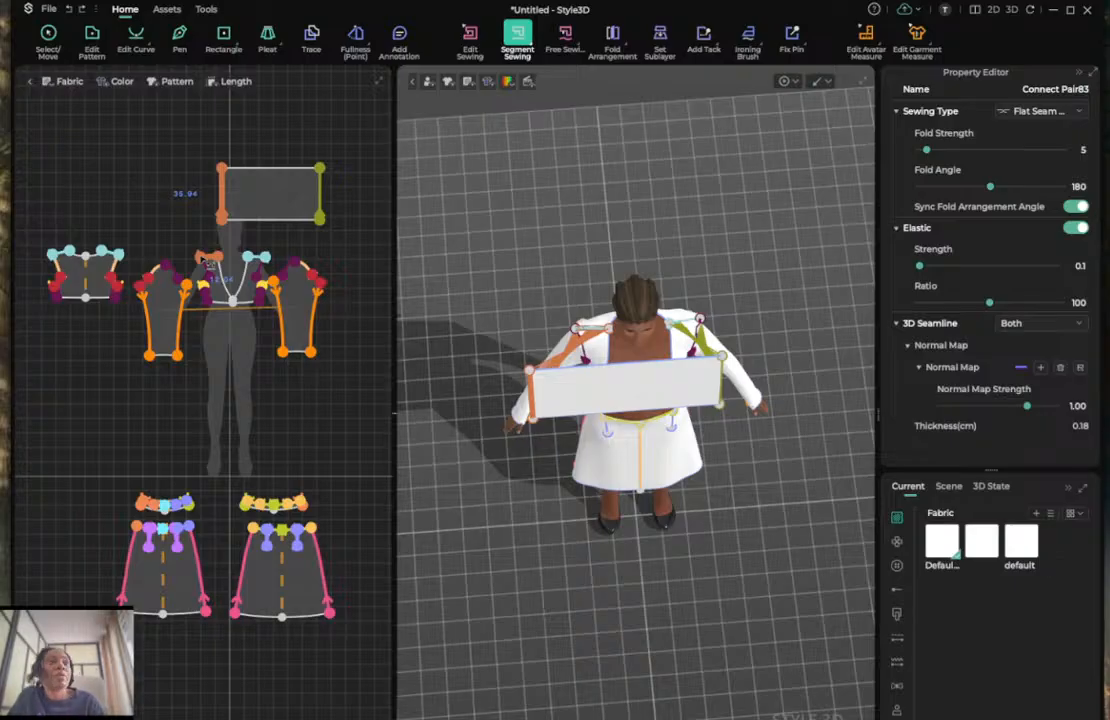
Try simulating the sewn panel and pulling its front fold downward, and undo the simulated drape.
key("2")
key("space")
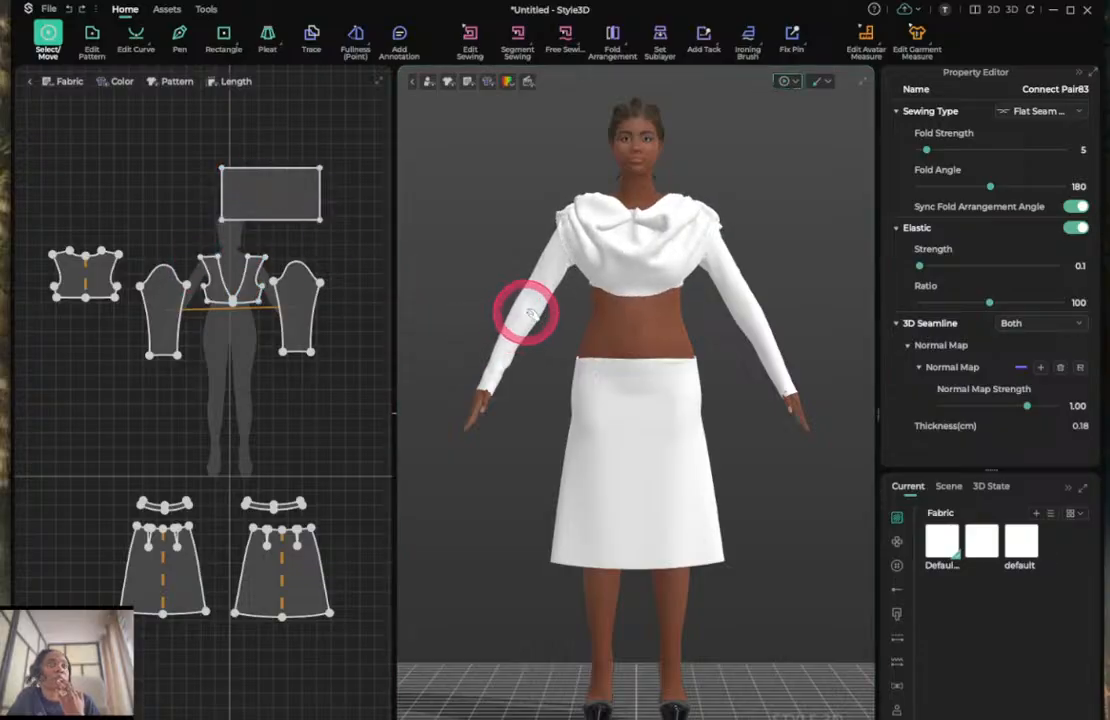
left_click(645, 262)
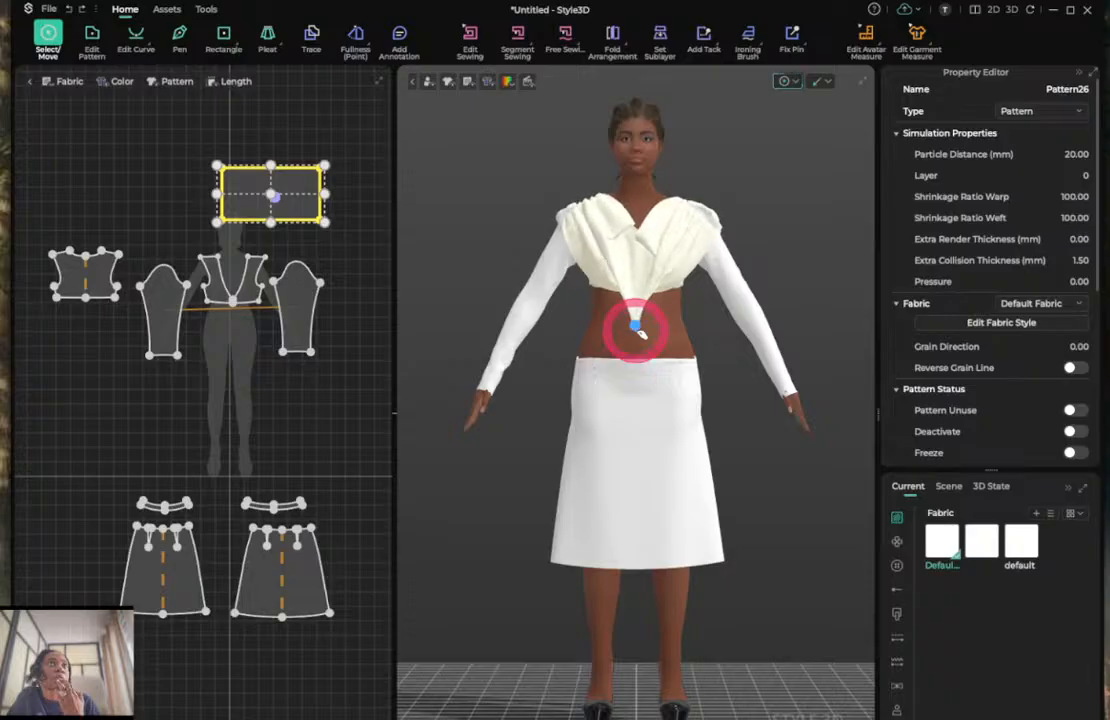
left_click_drag(636, 330, 640, 331)
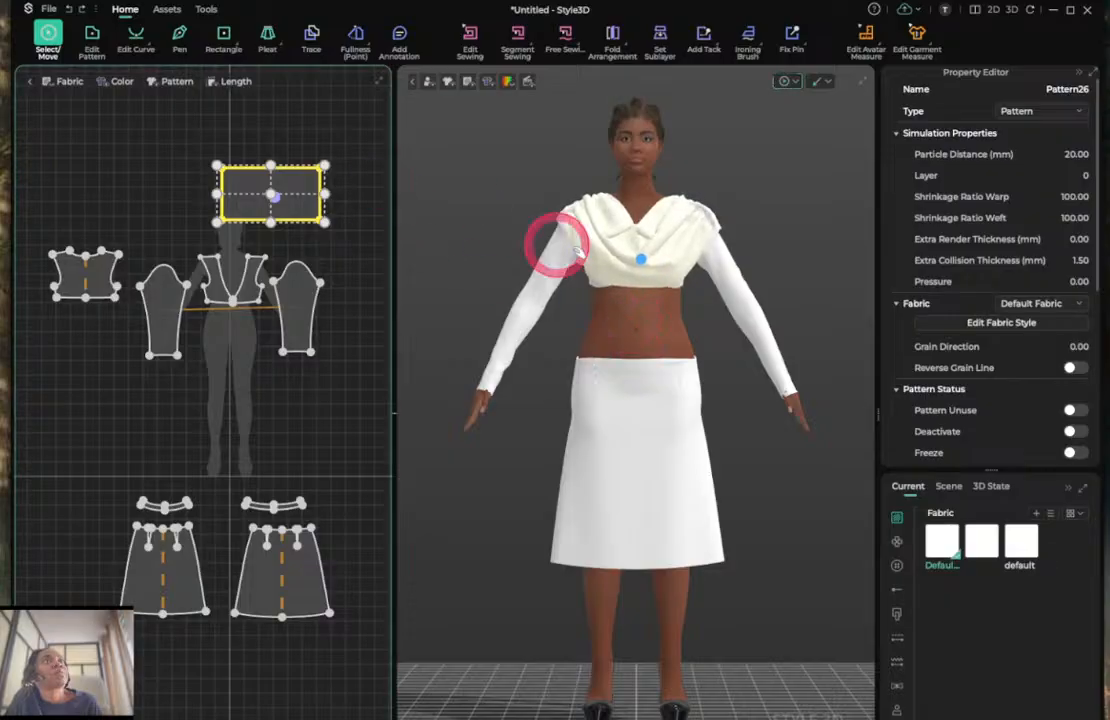
left_click(686, 278)
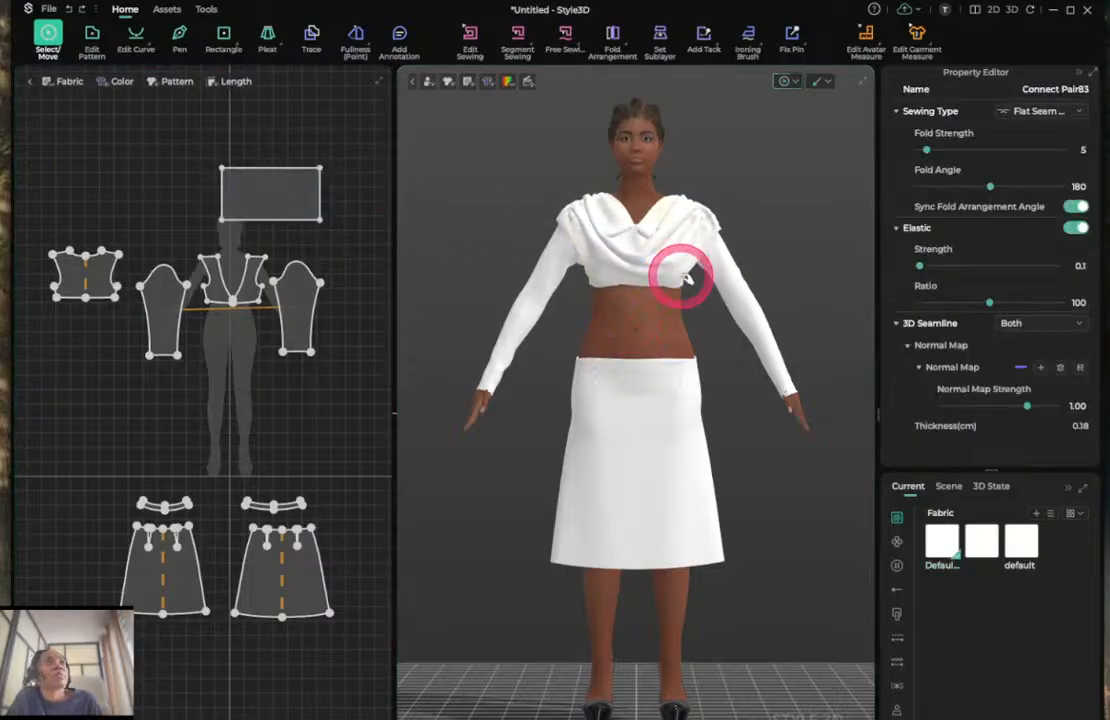
key("ctrl+z")
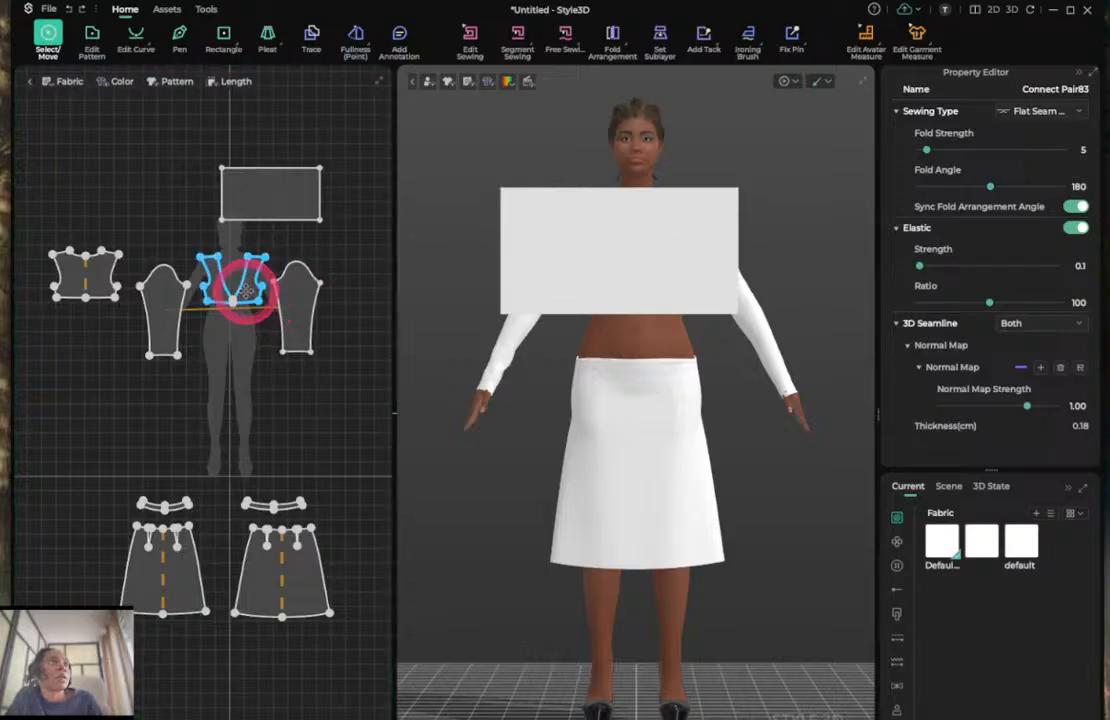
Freeze the V-neck front bodice pattern so it stays fixed during simulation.
left_click(244, 290)
right_click(247, 291)
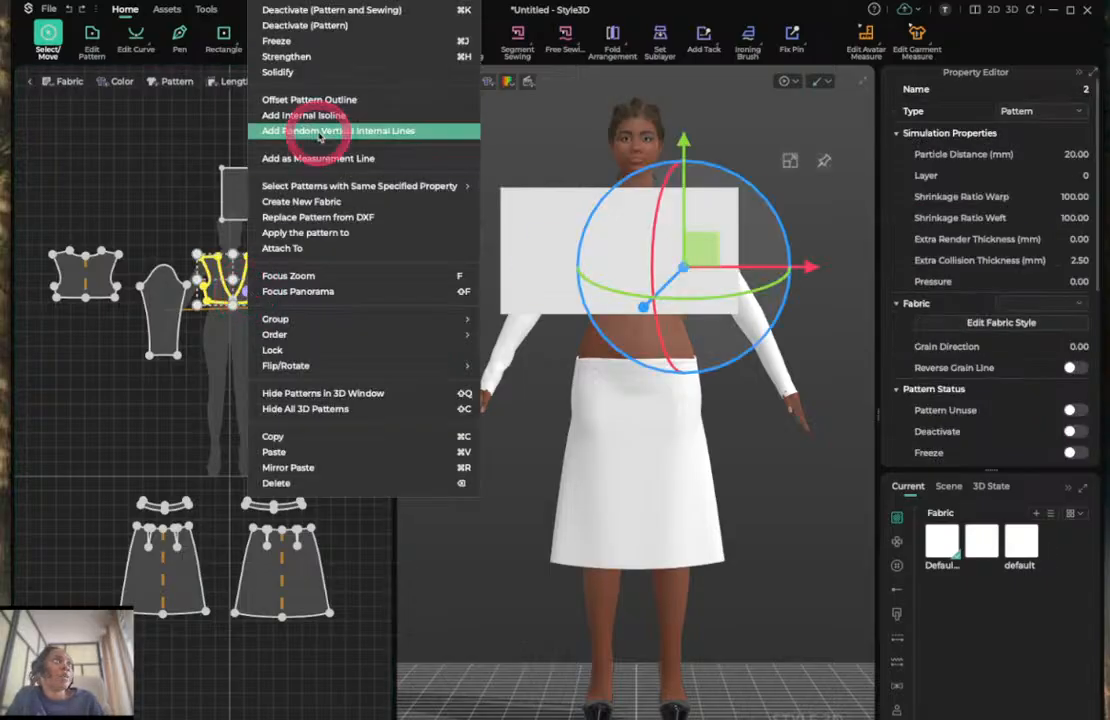
left_click(290, 41)
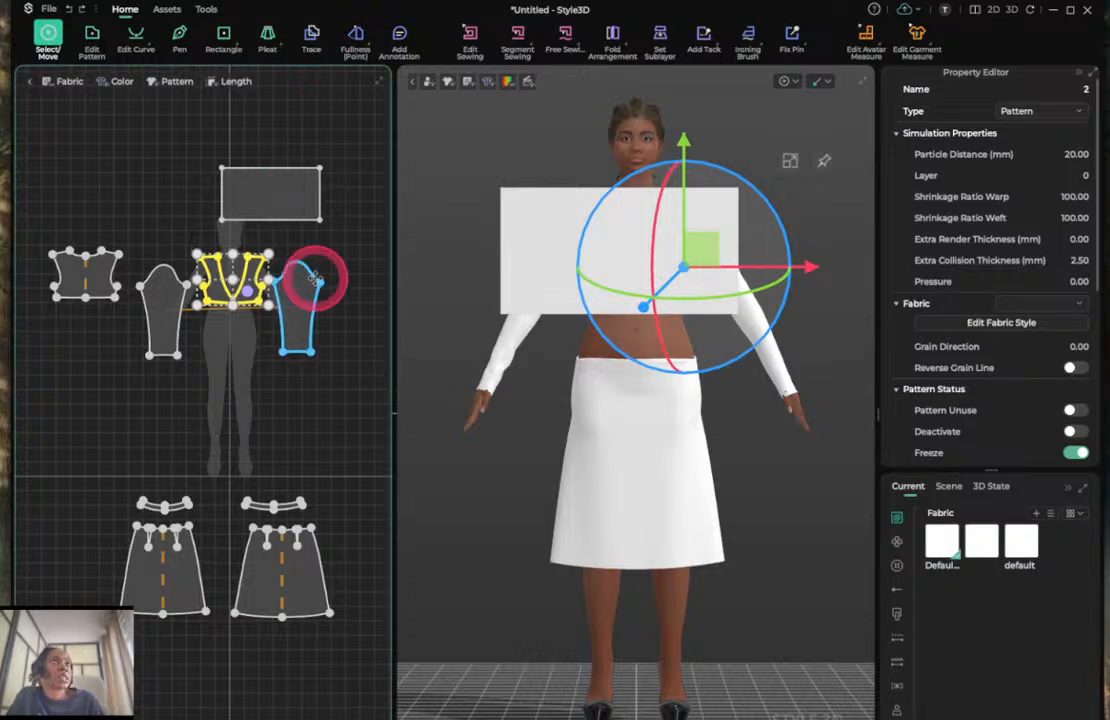
left_click(744, 149)
right_click_drag(744, 149, 720, 174)
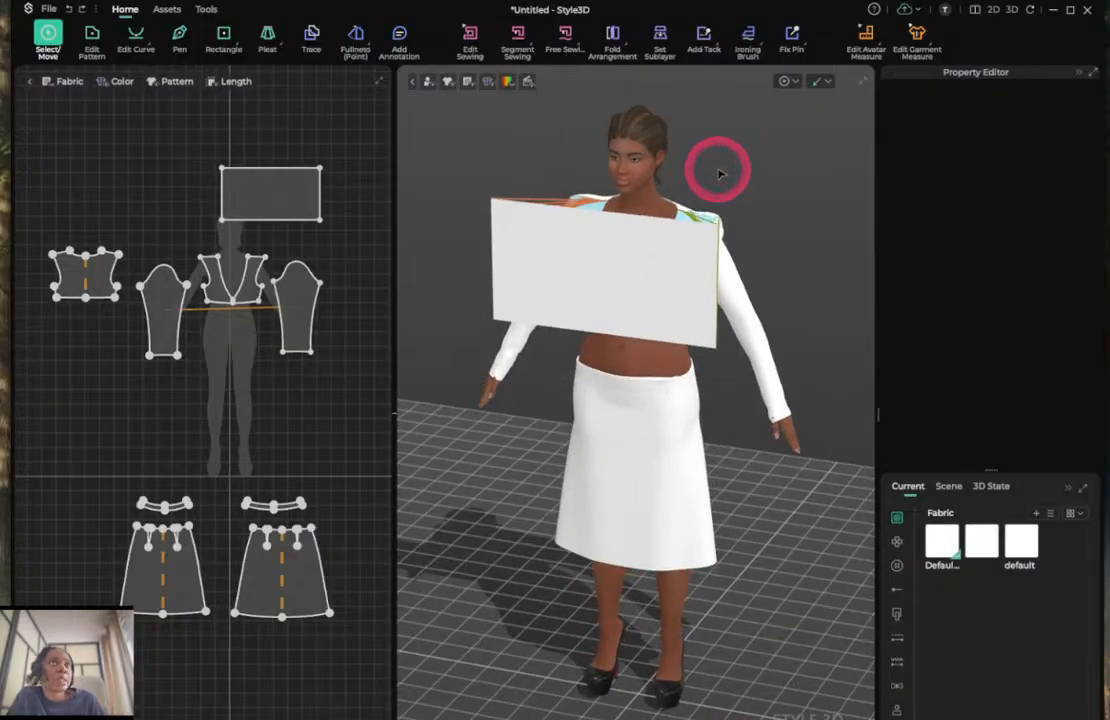
Move the rectangle's two upper corners outward with Edit Pattern to flare it into a wide trapezoid.
right_click_drag(488, 132, 562, 153)
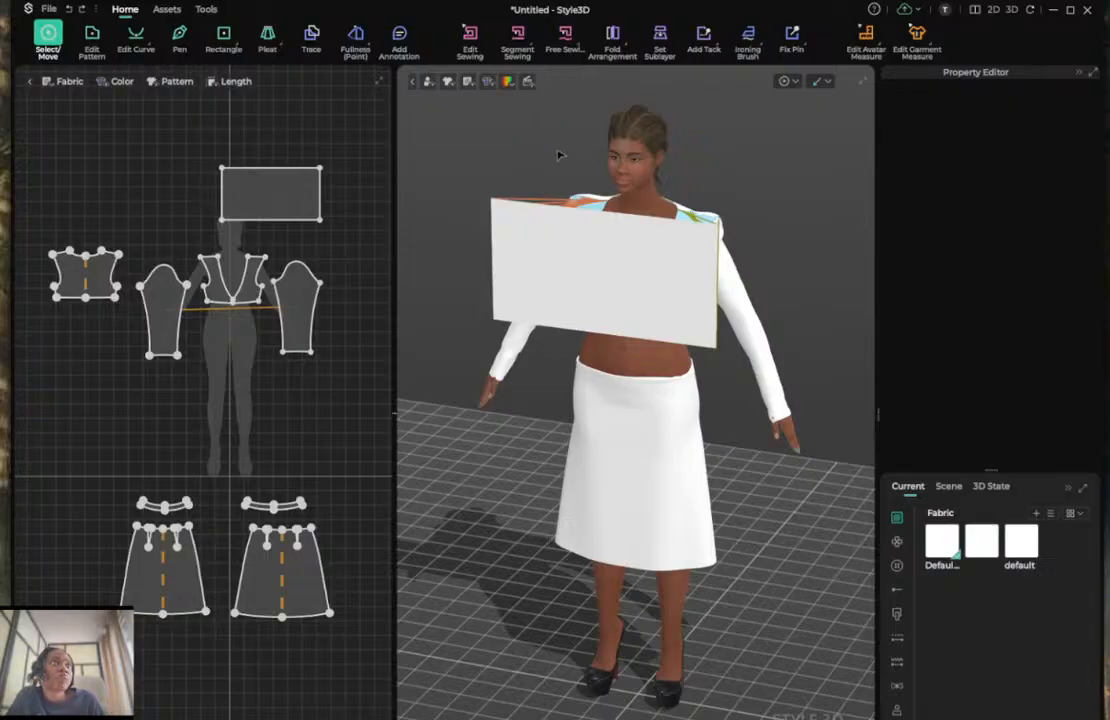
left_click(416, 137)
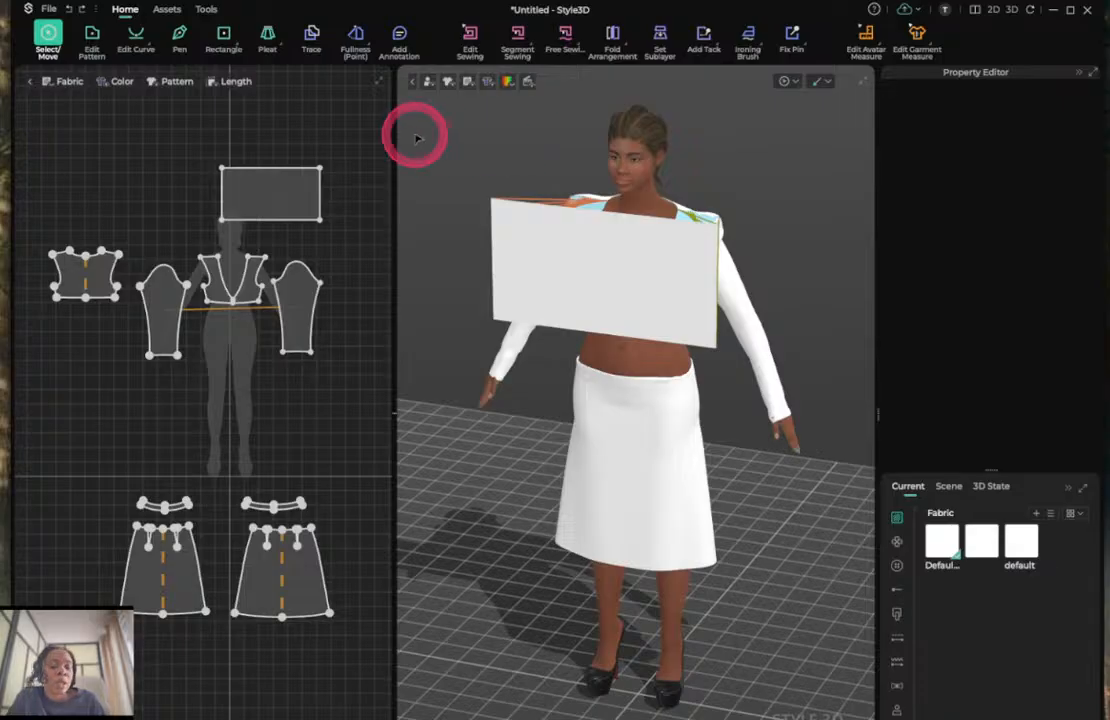
left_click(340, 152)
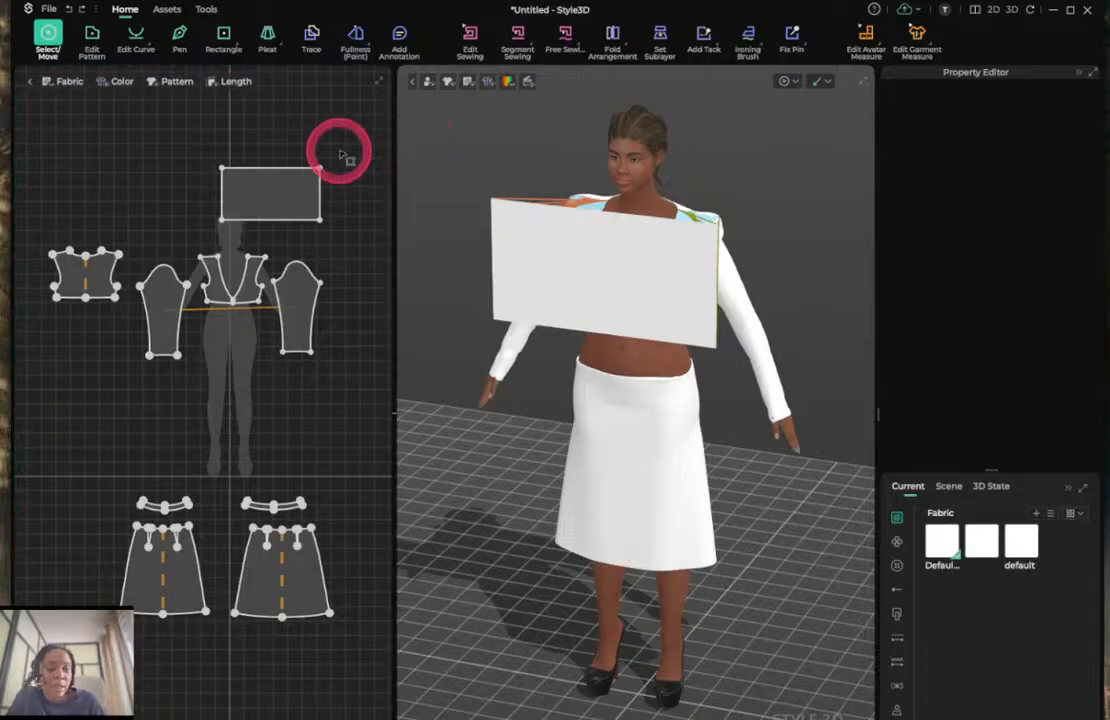
key("z")
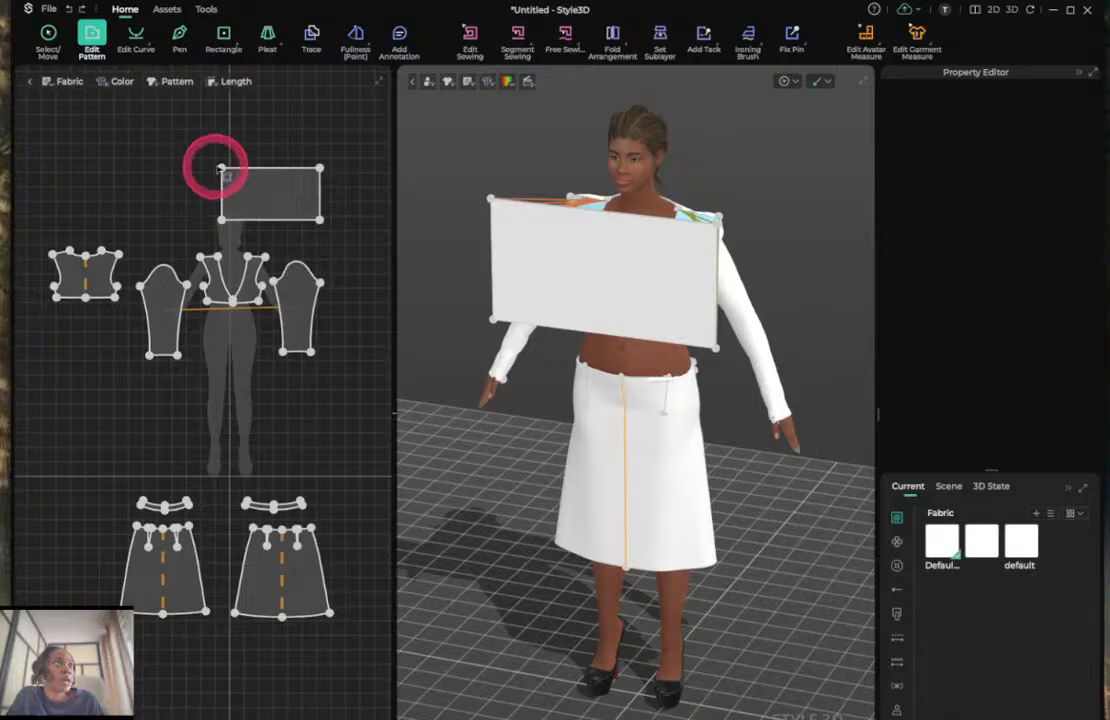
left_click_drag(220, 170, 175, 167)
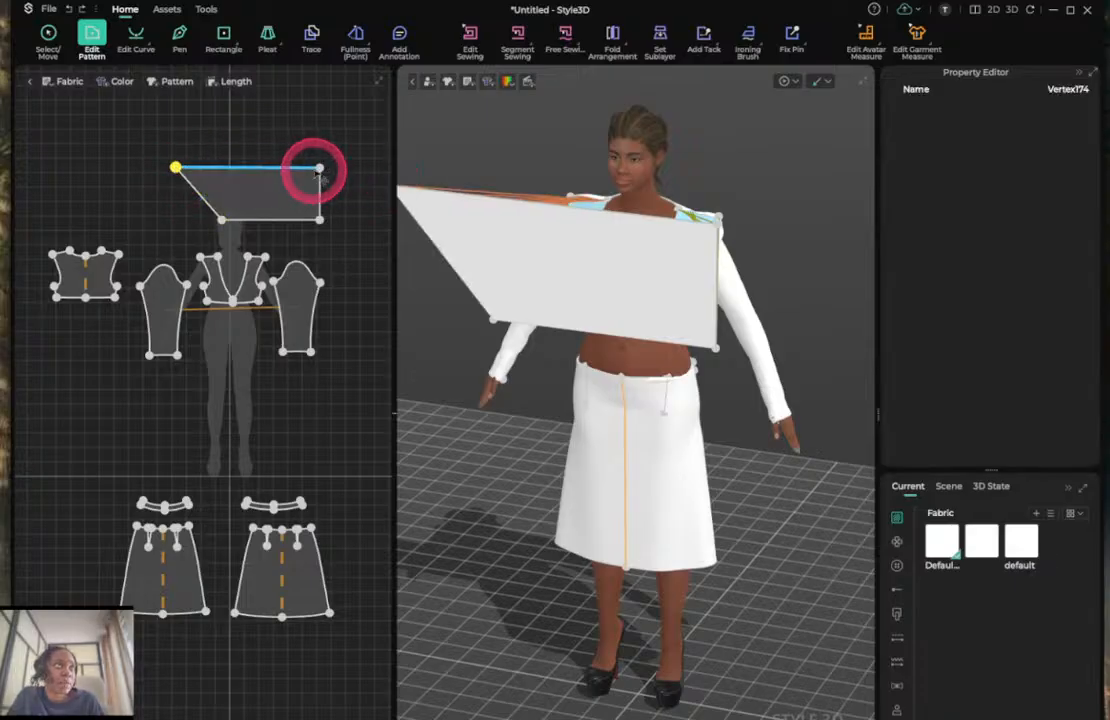
left_click_drag(318, 168, 375, 167)
Simulate the trapezoid panel on the avatar and pull its front folds down toward the waist.
key("space")
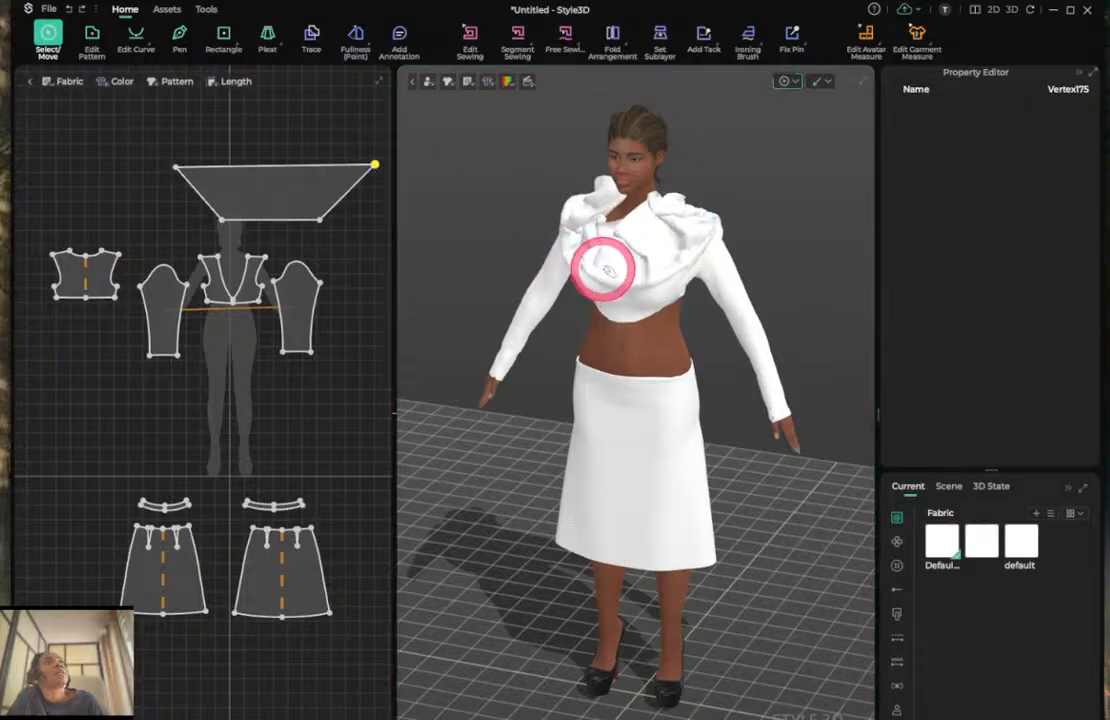
left_click(577, 295)
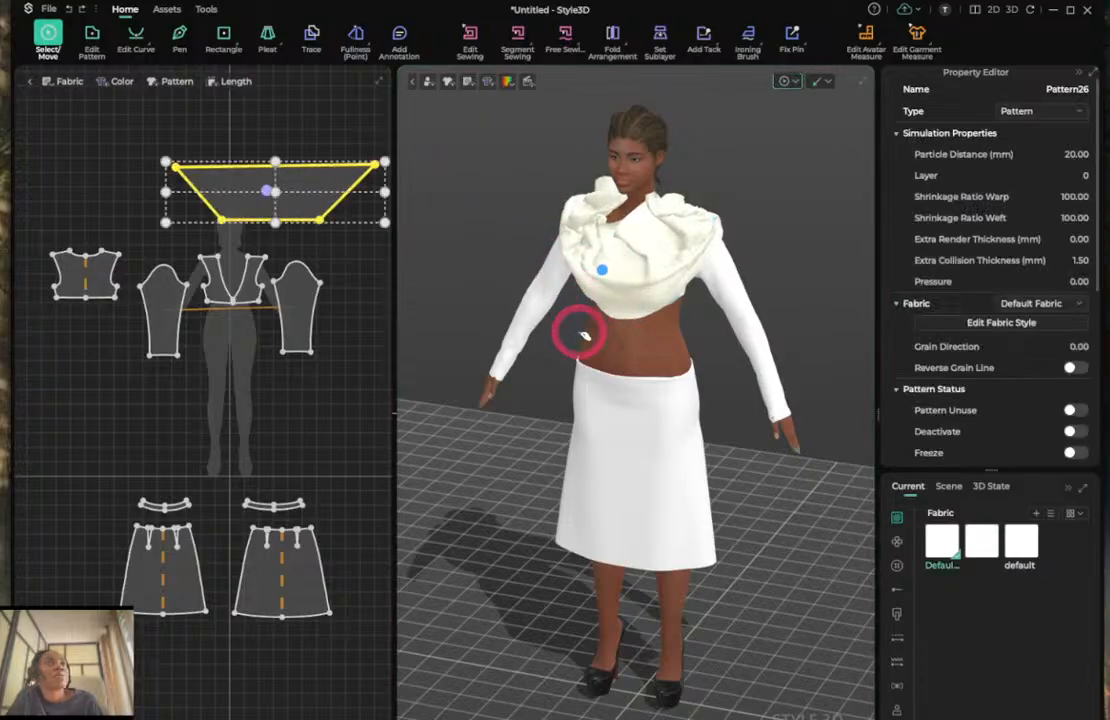
left_click_drag(584, 338, 541, 403)
Bring the trapezoid's upper corners back in line with the lower ones to form a rectangle and simulate the drape.
left_click(337, 147)
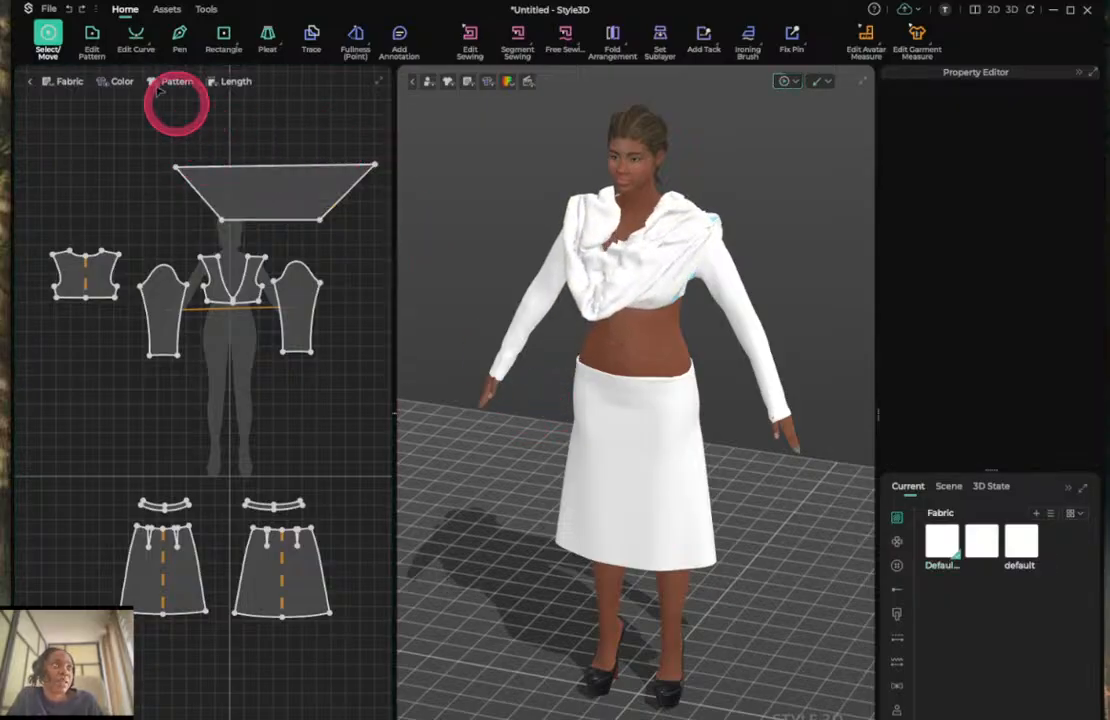
left_click(91, 40)
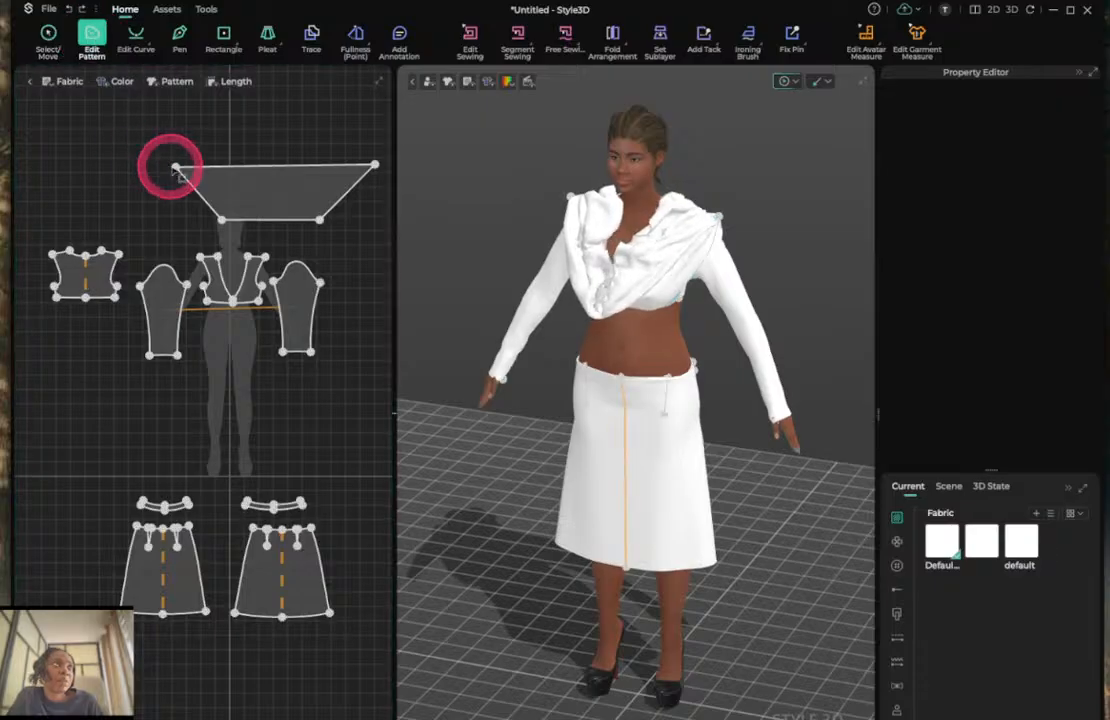
left_click(174, 168)
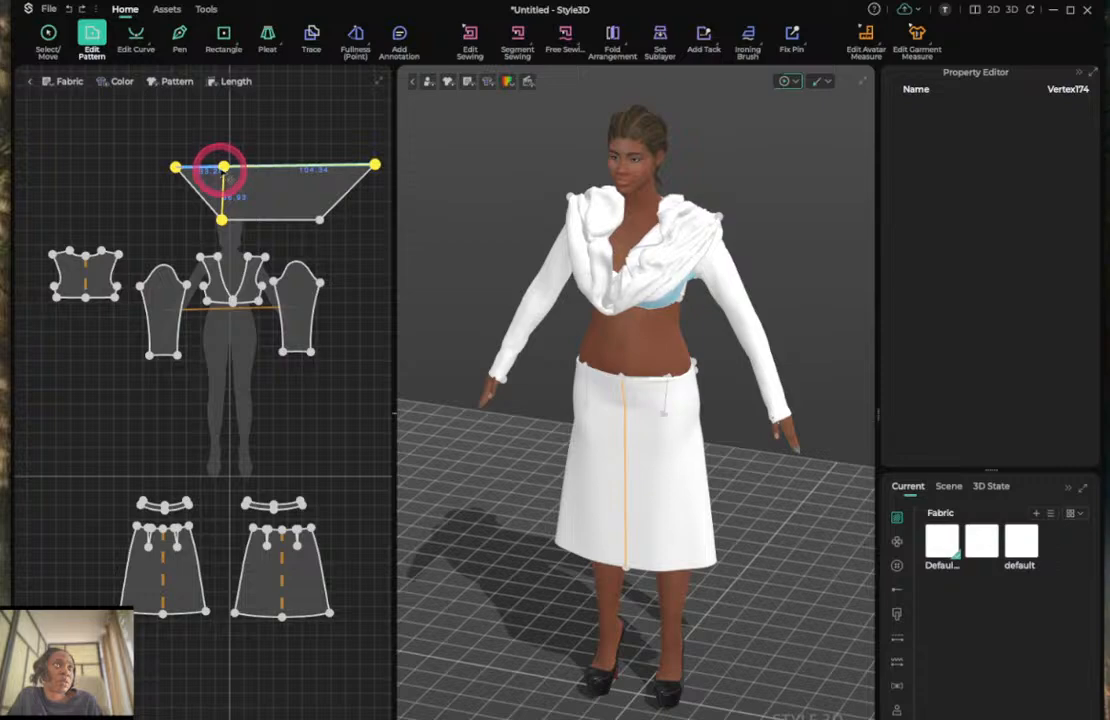
left_click_drag(222, 168, 221, 165)
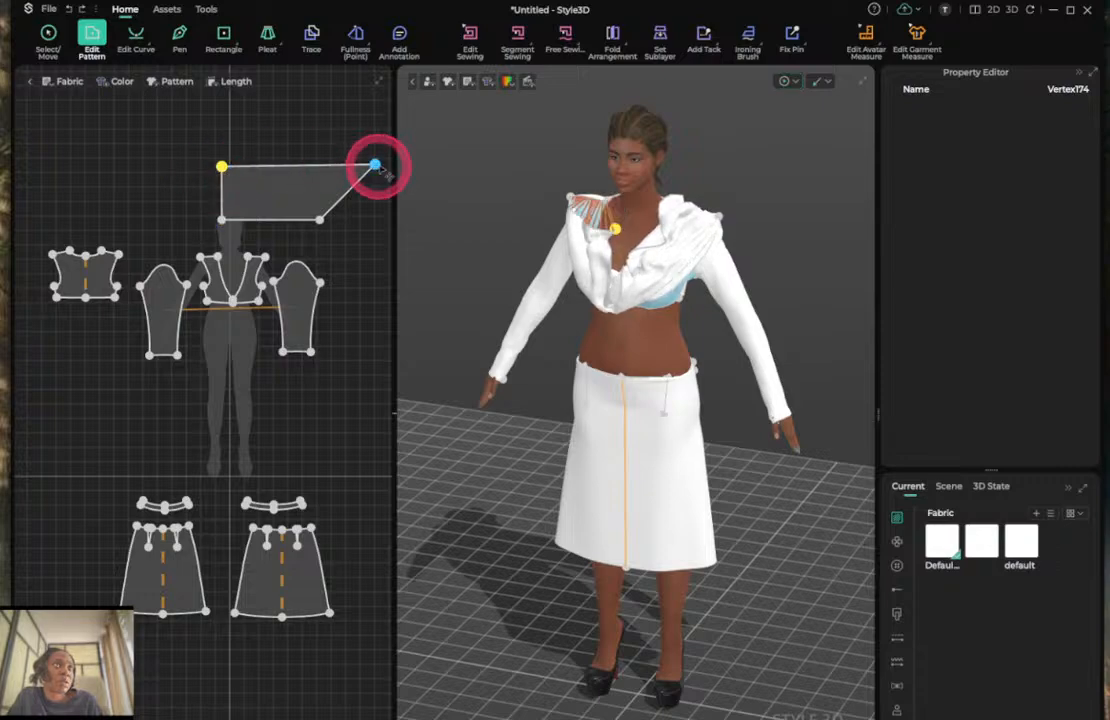
left_click_drag(376, 166, 320, 166)
key("ctrl+s")
key("space")
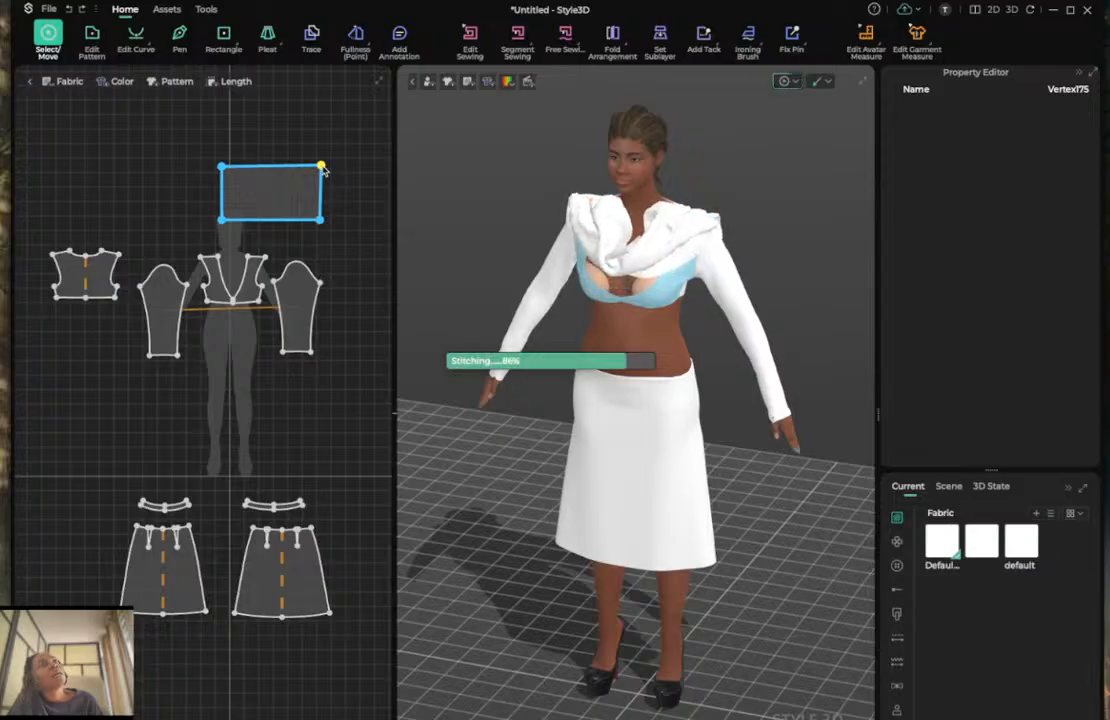
Move the rectangle's left edge outward to widen the panel by about half, and simulate the drape.
left_click(223, 154)
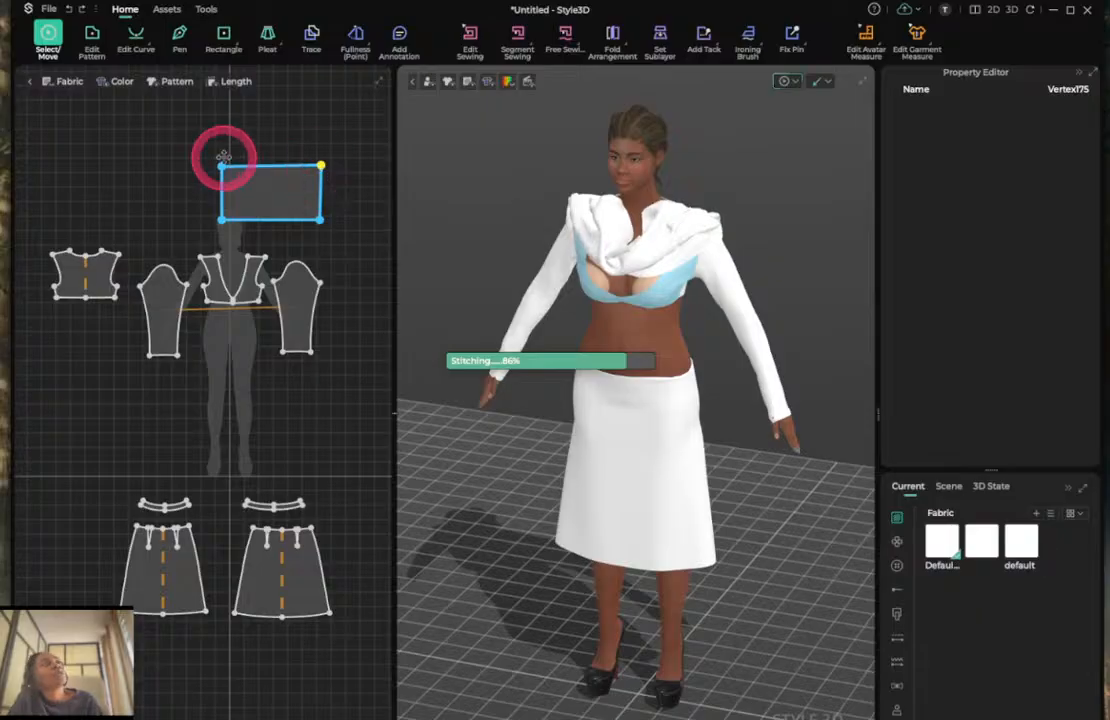
left_click(92, 40)
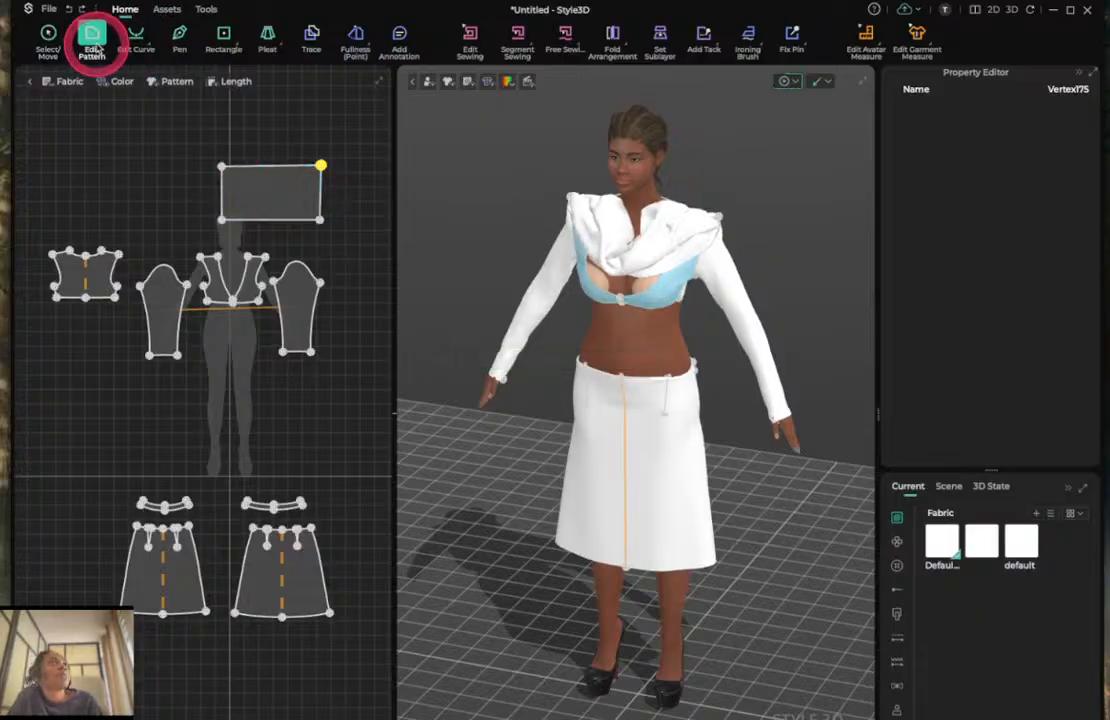
left_click(222, 192)
left_click_drag(186, 197, 167, 199)
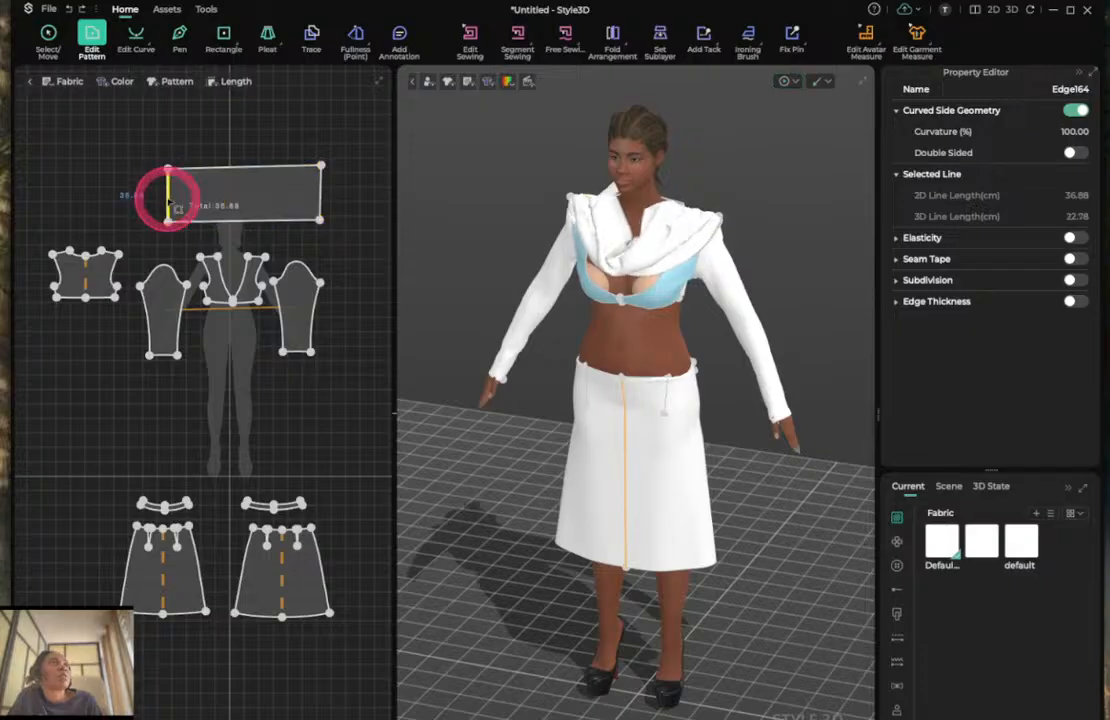
key("space")
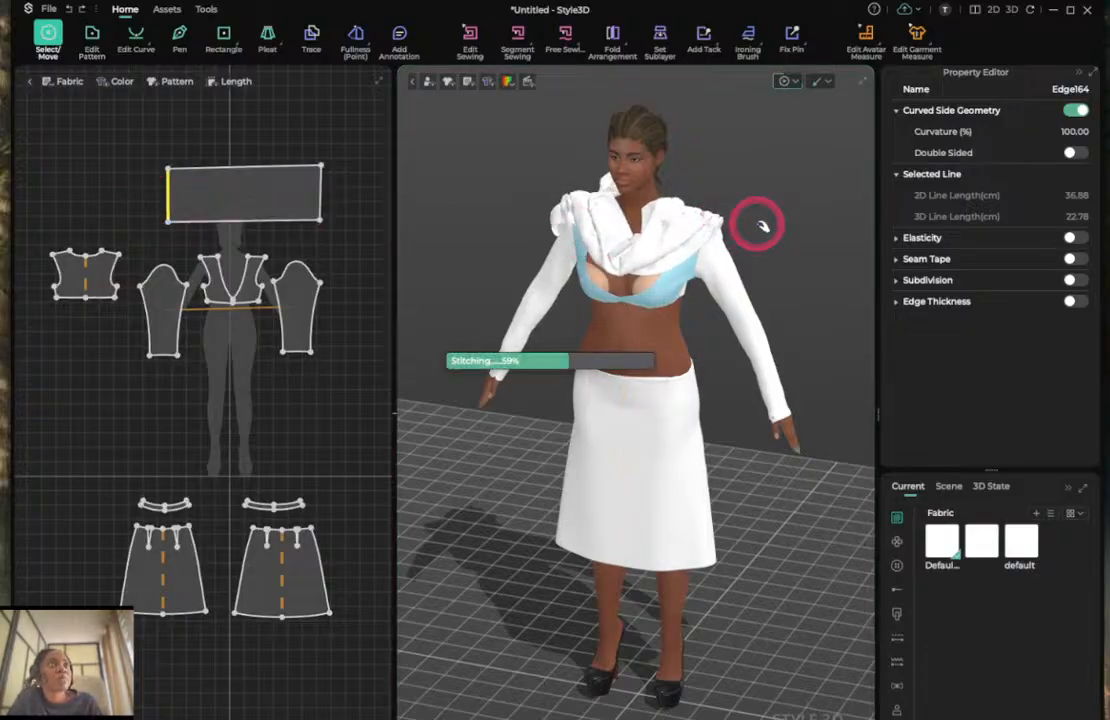
Stop the simulation and inspect the draped panel from the avatar's side, briefly toggling the arrangement points.
right_click_drag(719, 225, 664, 213)
left_click_drag(664, 212, 641, 224)
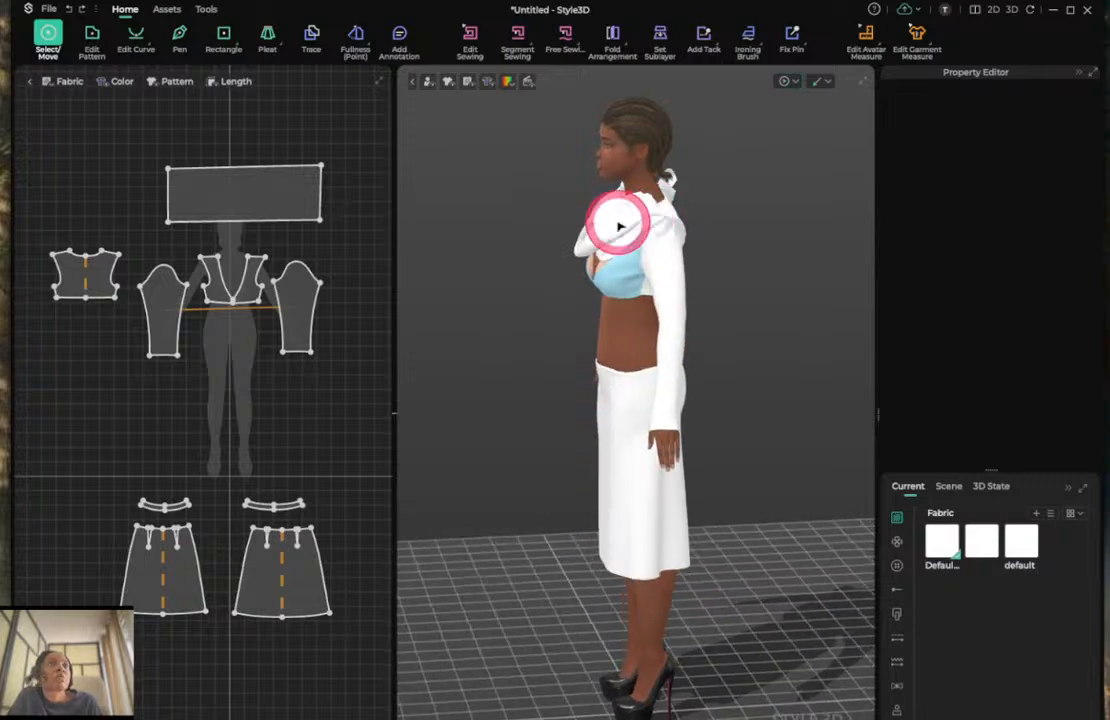
key("w")
key("q")
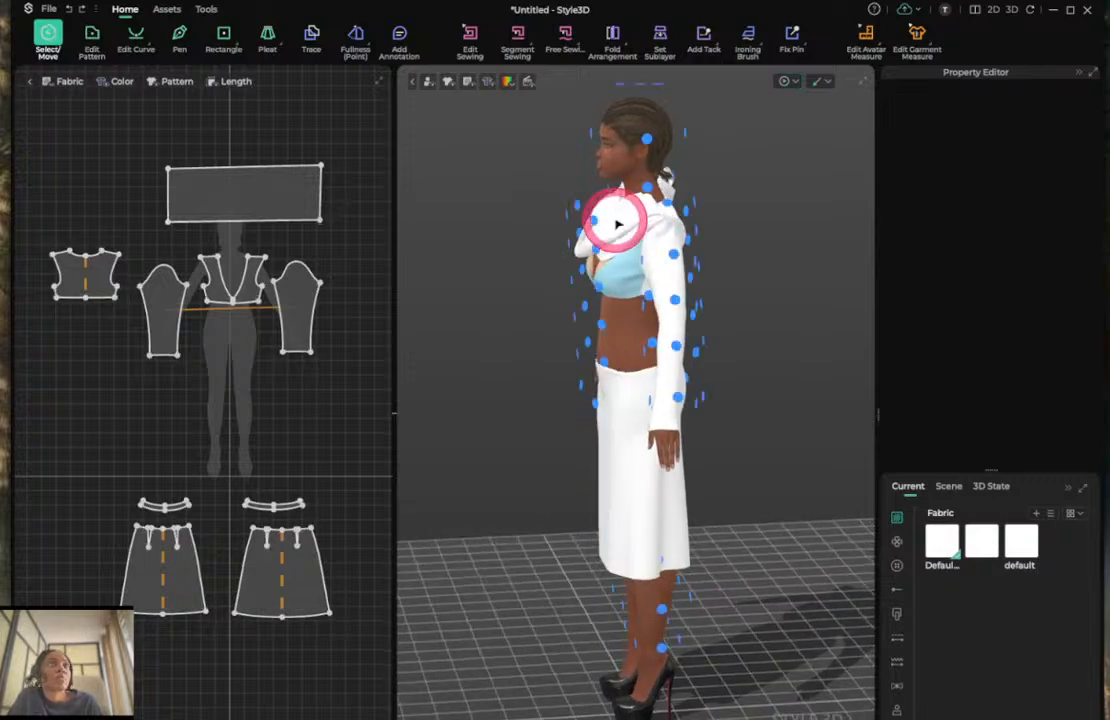
key("shift+f")
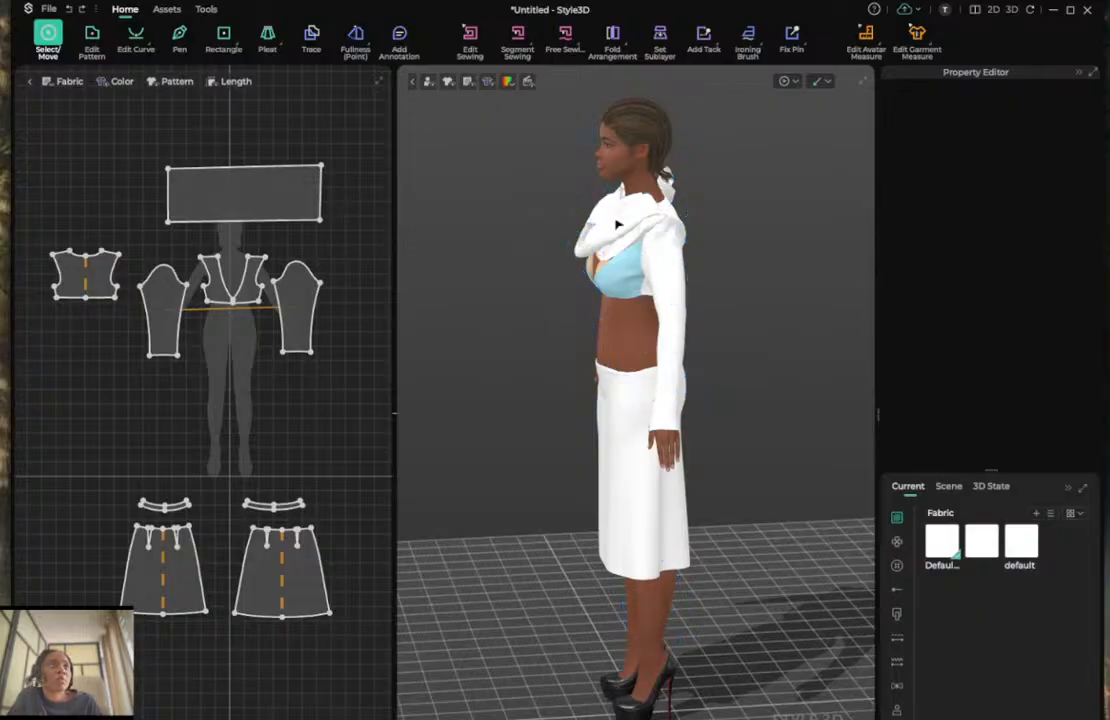
Simulate the rectangular drape panel and pull its folds forward and down over the bodice toward the waist.
left_click(618, 224)
left_click_drag(629, 208, 514, 197)
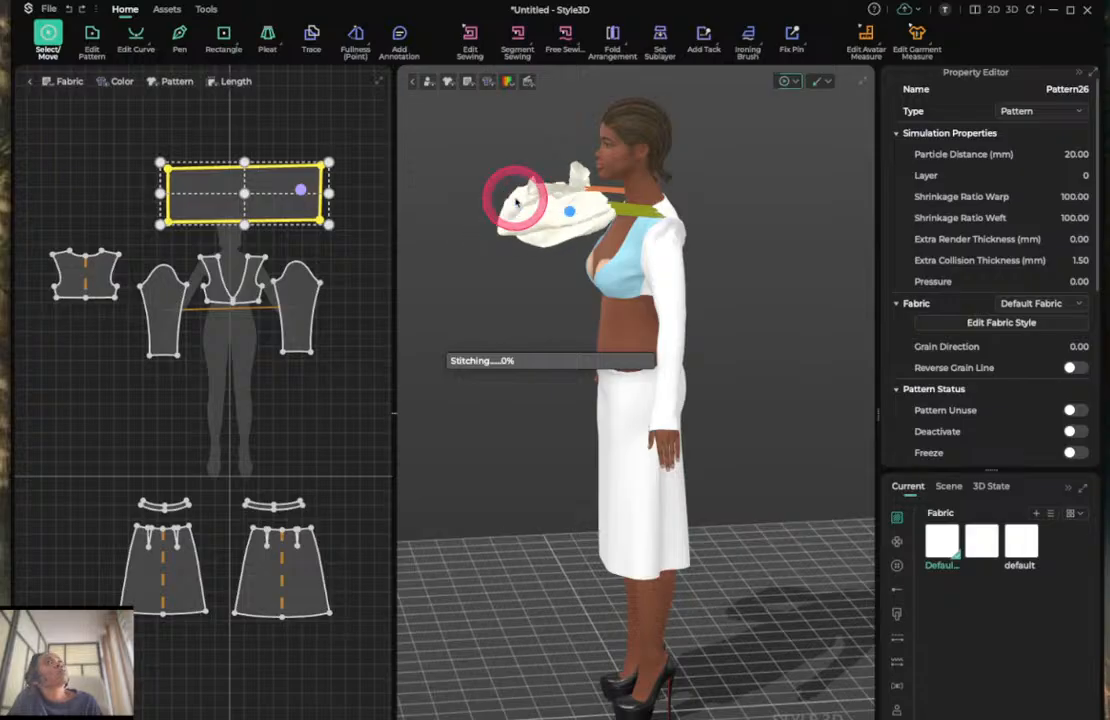
left_click_drag(541, 212, 495, 237)
key("2")
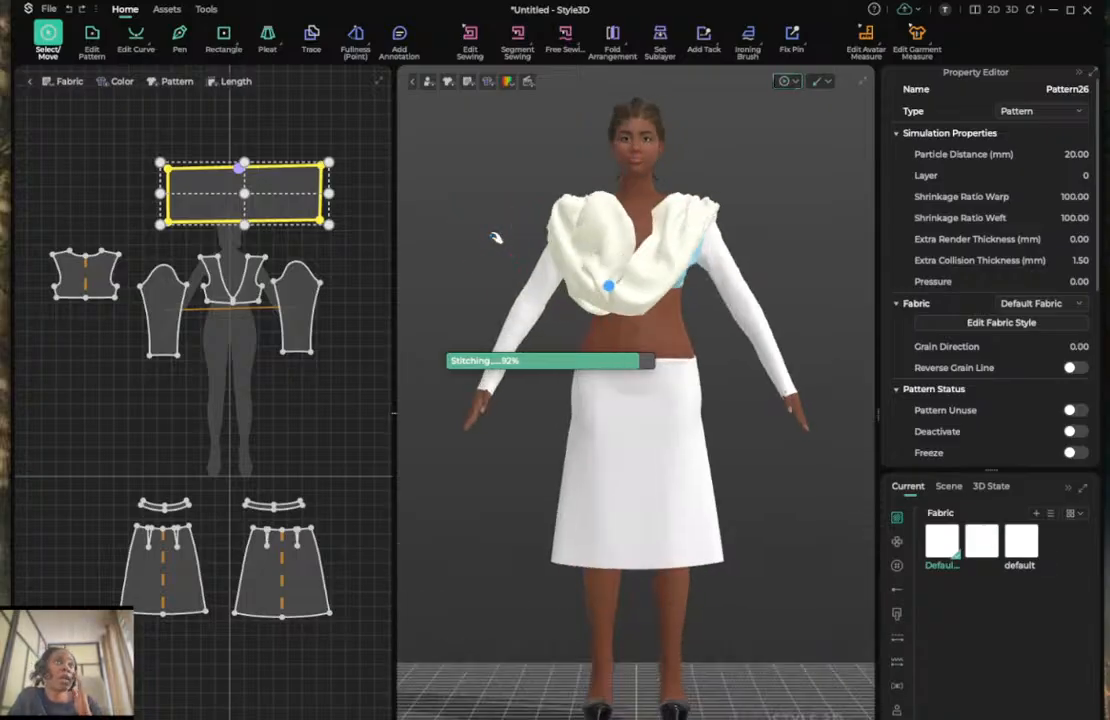
left_click_drag(616, 244, 620, 318)
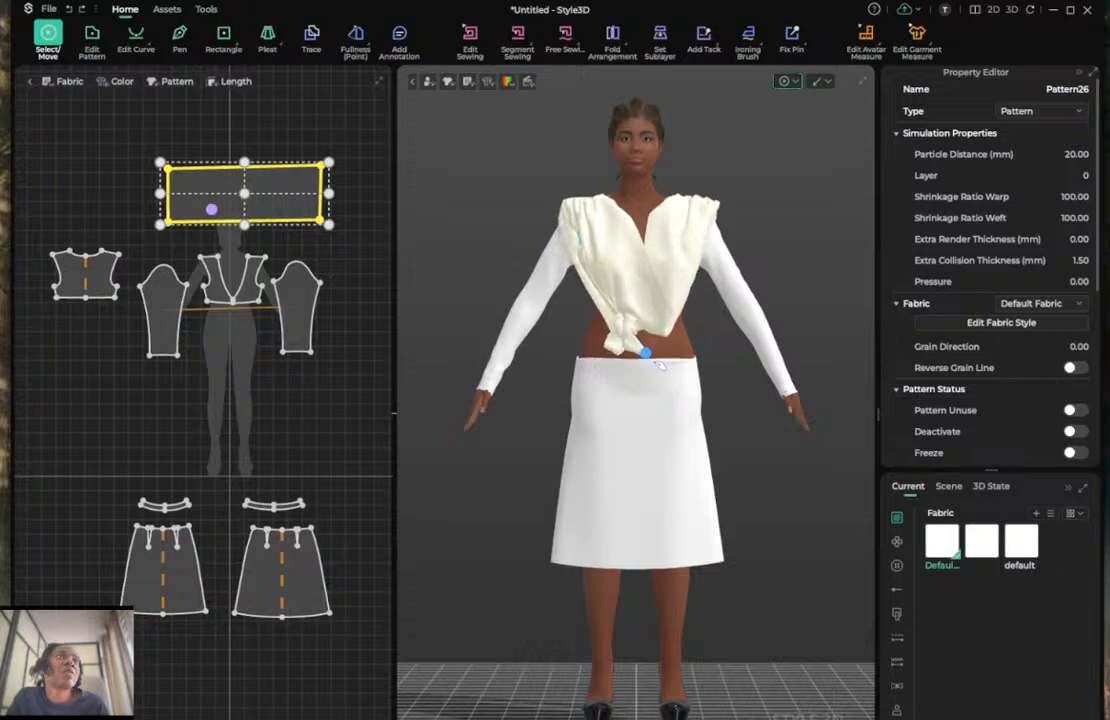
left_click_drag(659, 366, 612, 310)
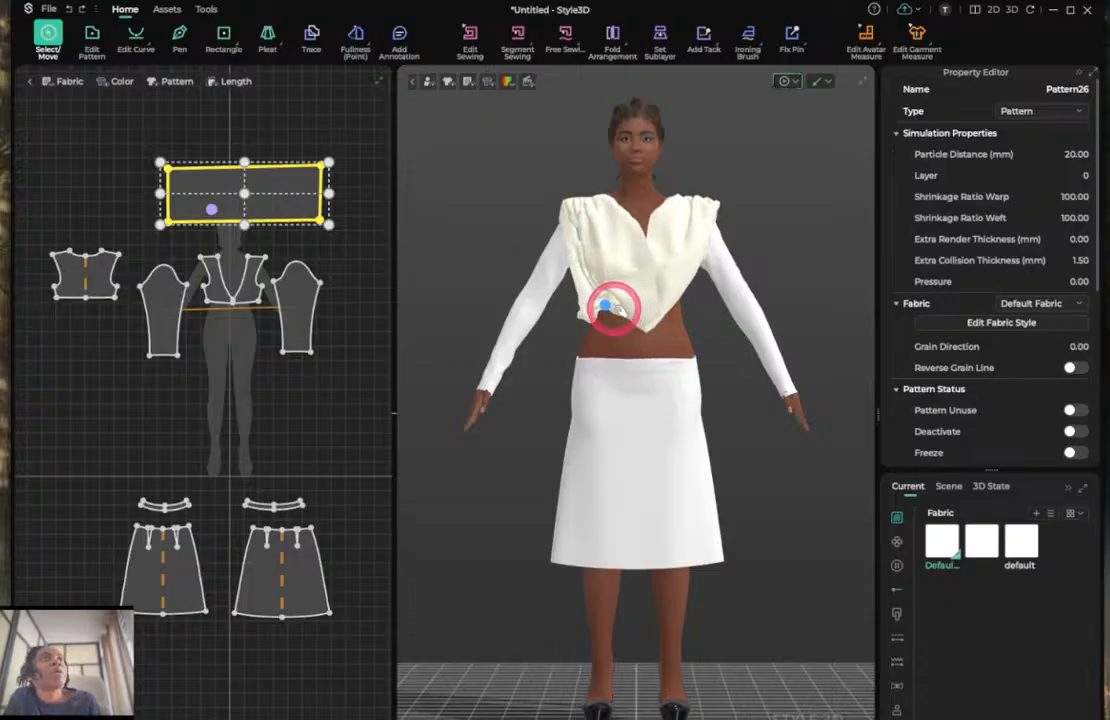
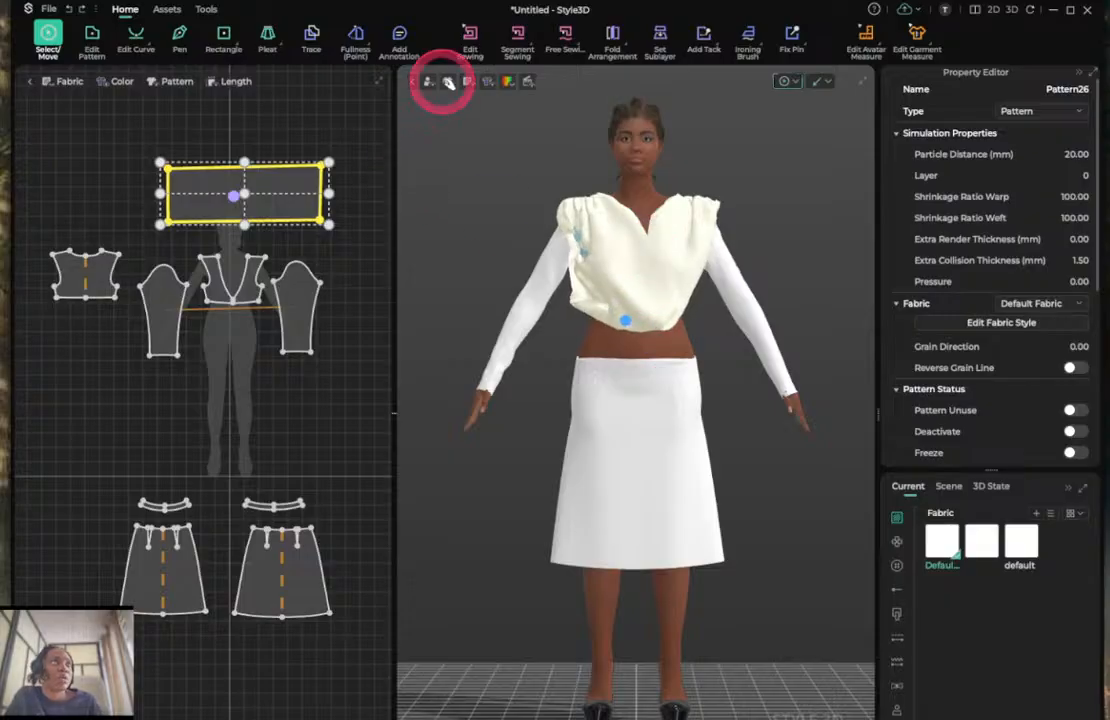
Delete the sewing that joins the drape panel's right short edge to the bodice shoulder.
left_click(472, 38)
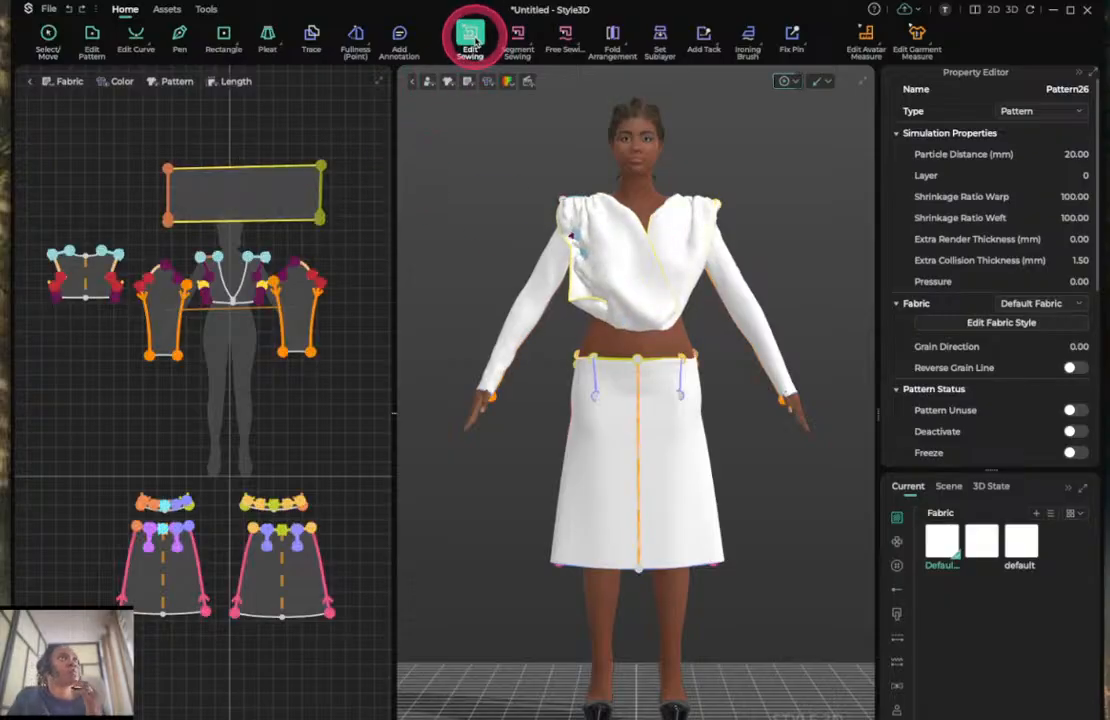
left_click(323, 185)
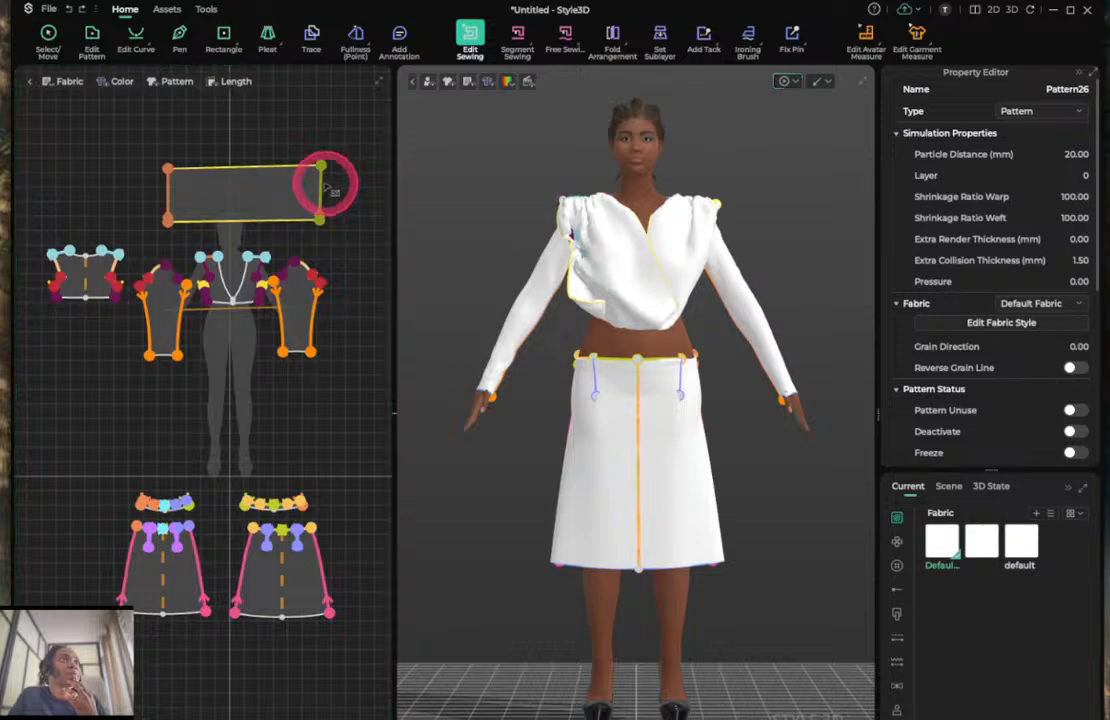
key("Delete")
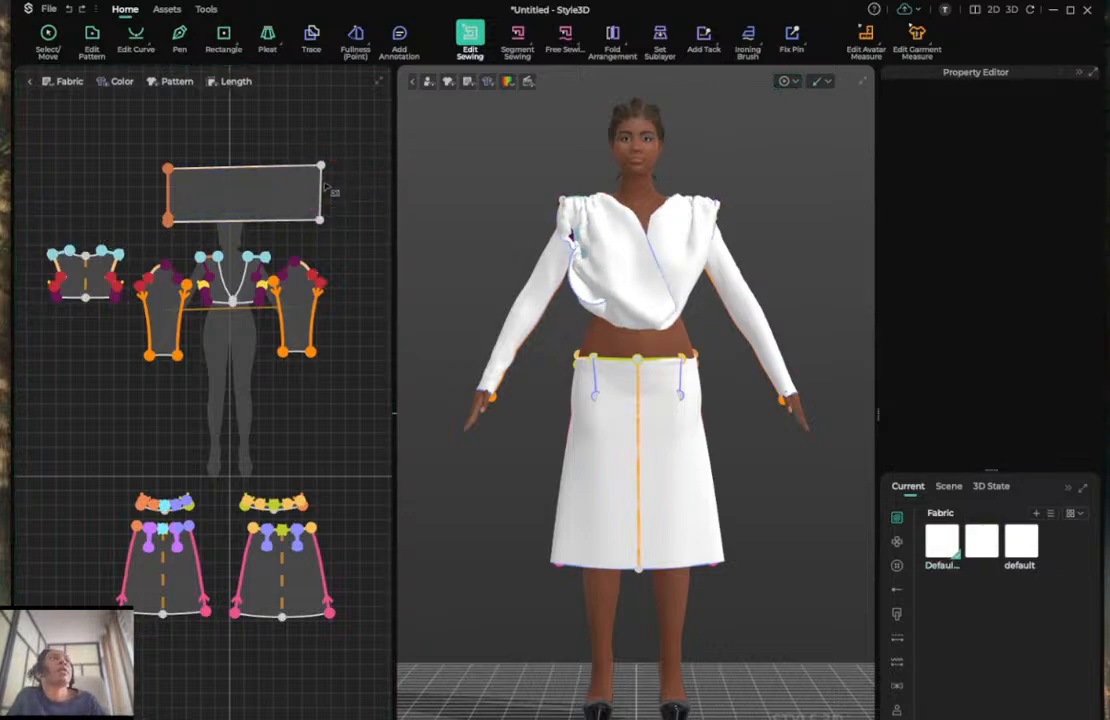
key("q")
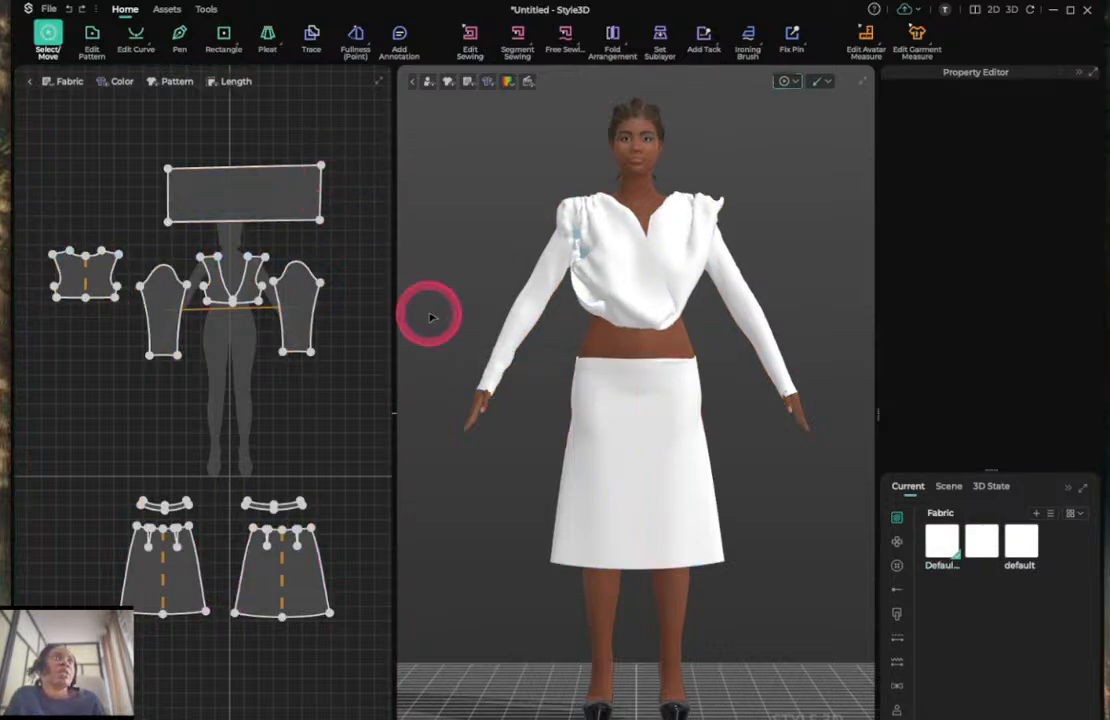
Pull the released end of the drape panel down off the avatar's left shoulder.
left_click(684, 224)
left_click_drag(652, 312, 676, 293)
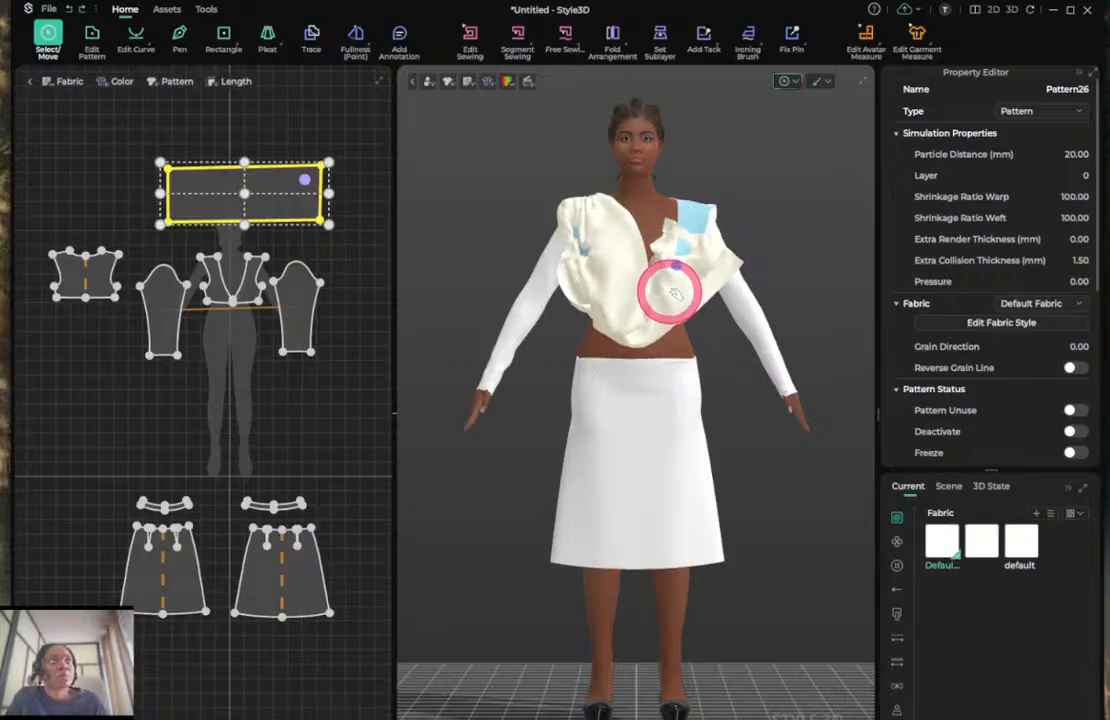
left_click(633, 284)
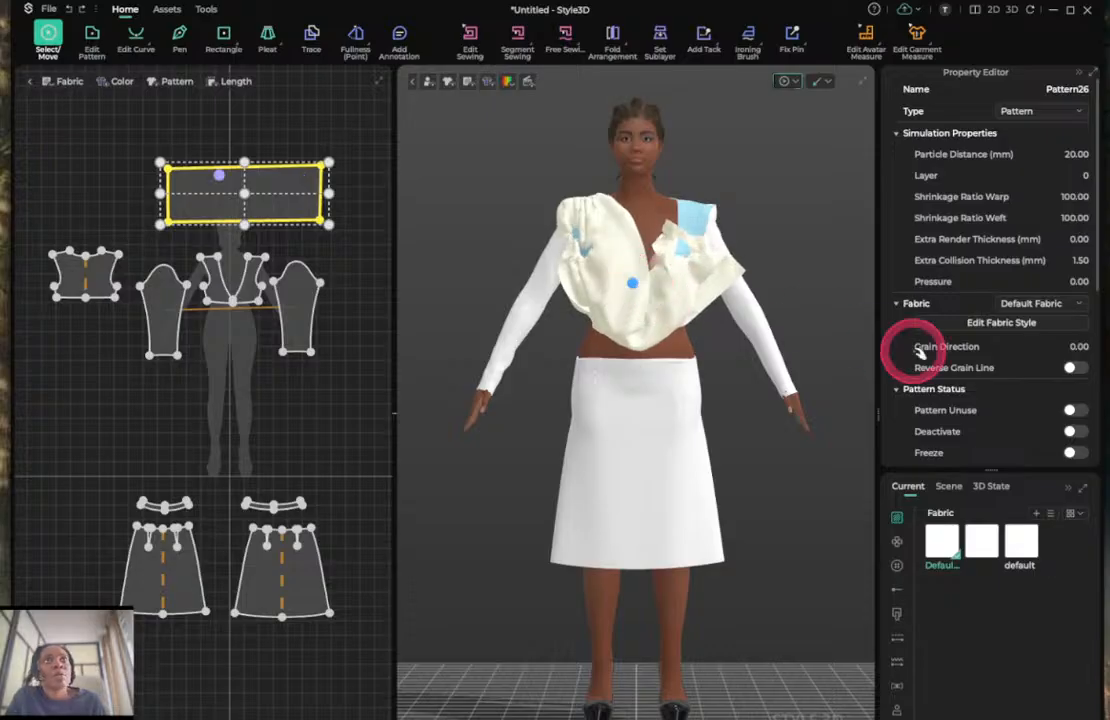
Set the drape panel's simulation layer to 1 and acknowledge the layer notice.
double_click(1086, 177)
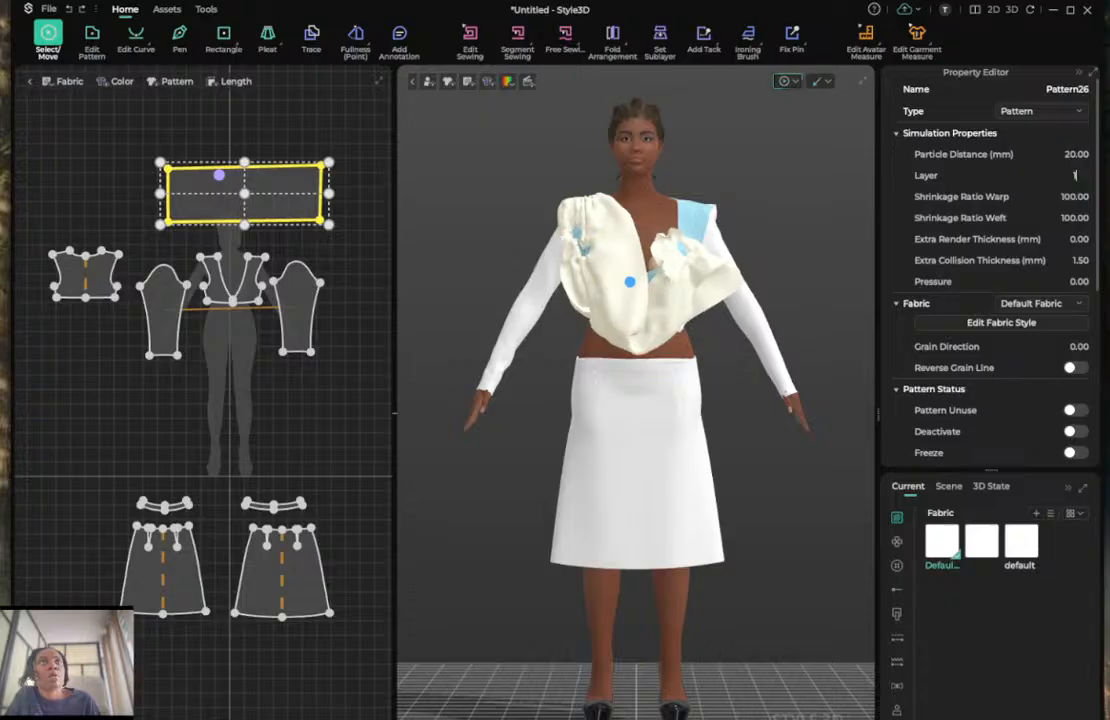
key("Return")
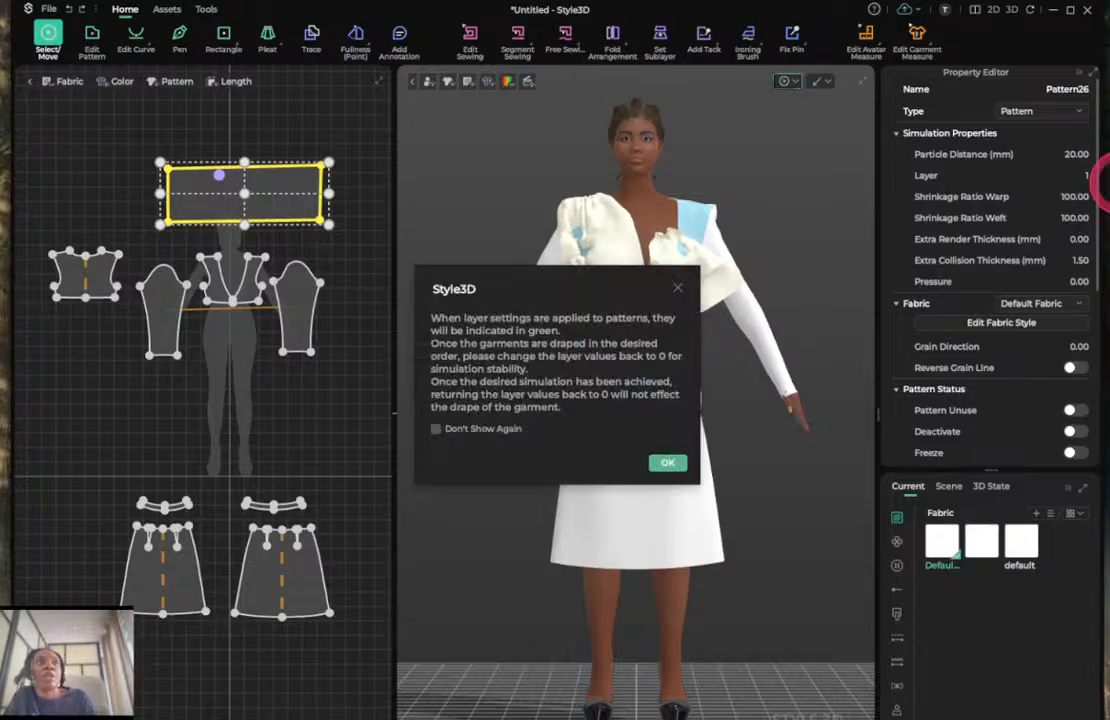
left_click(667, 463)
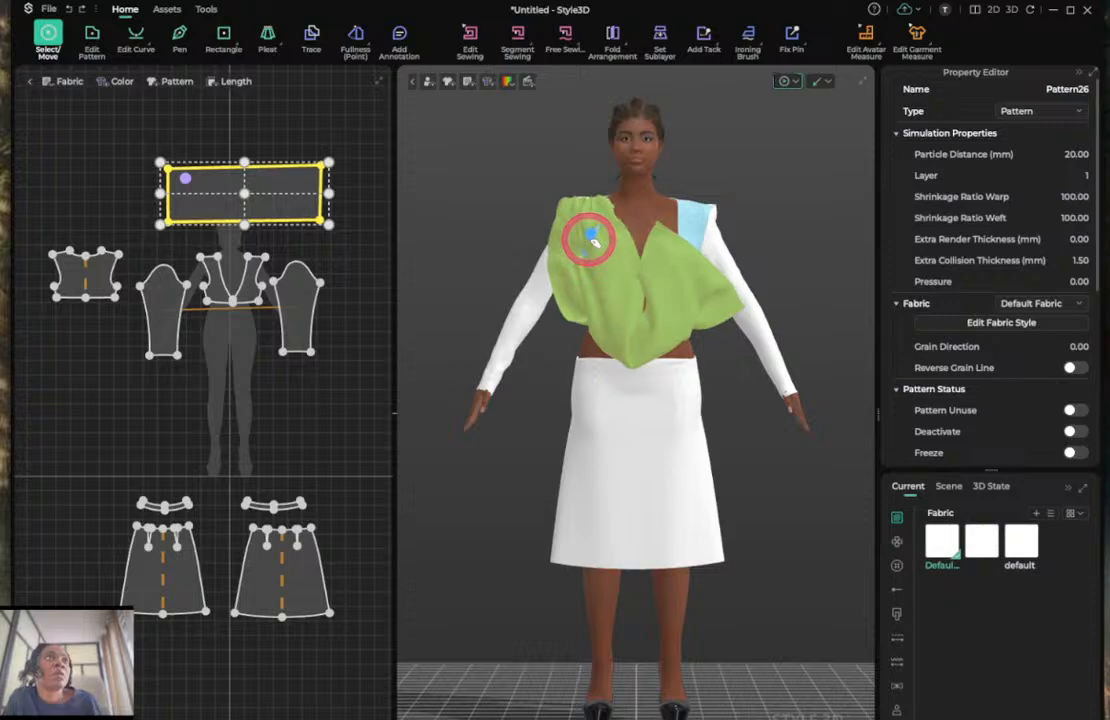
Pull the layered panel down and across the front until it hangs straight from the avatar's right shoulder.
mouse_move(588, 240)
left_mouse_down()
mouse_move(585, 257)
mouse_move(609, 251)
mouse_move(611, 287)
left_mouse_up()
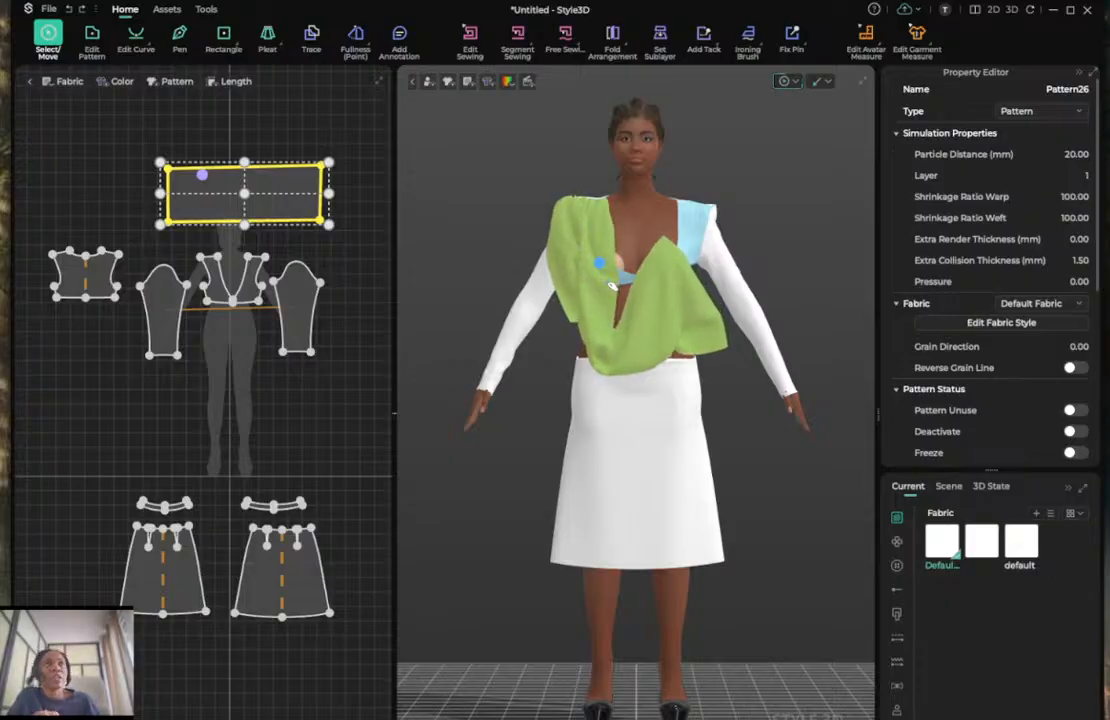
left_click_drag(612, 287, 667, 457)
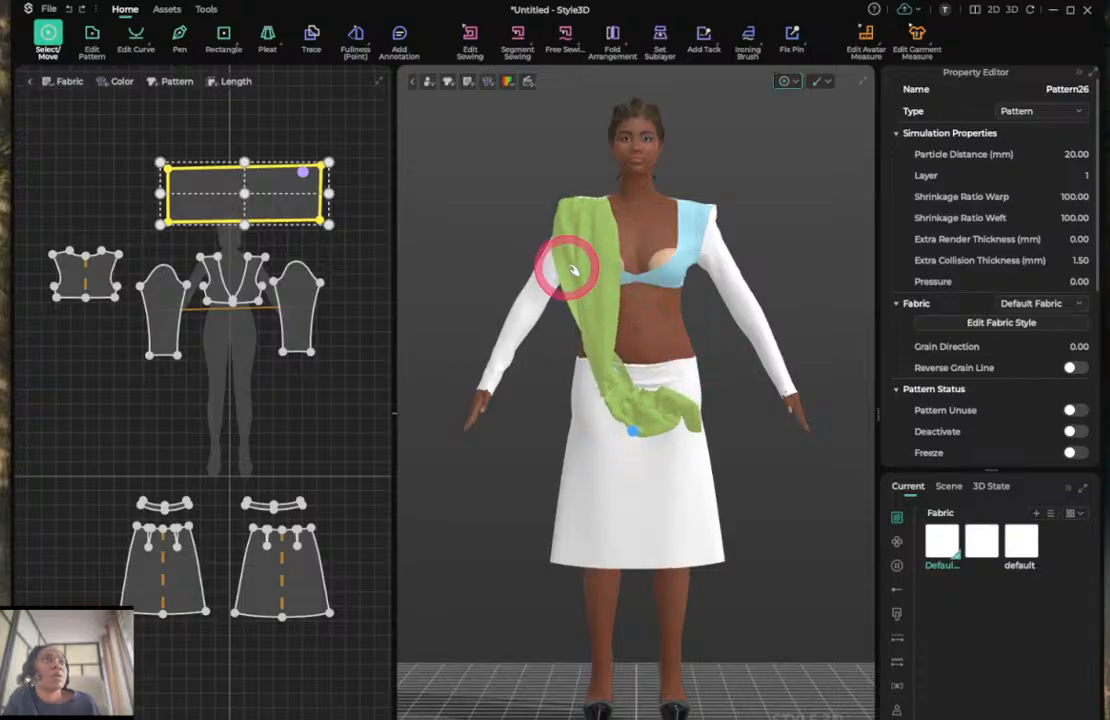
left_click_drag(574, 270, 633, 238)
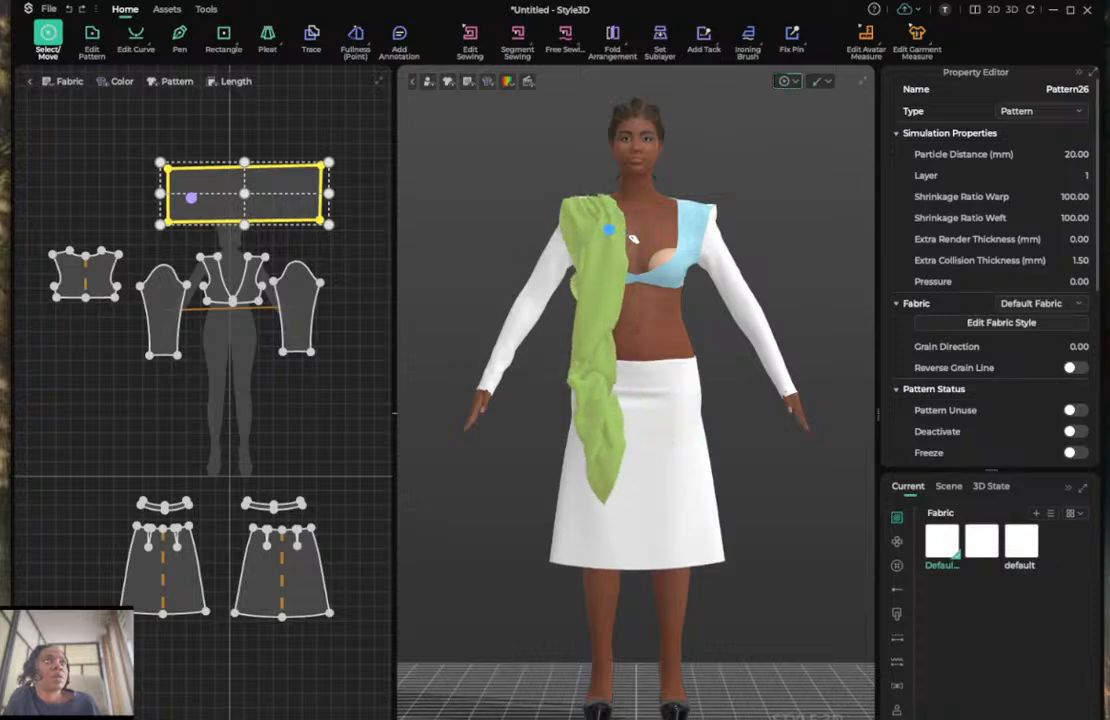
left_click(577, 370)
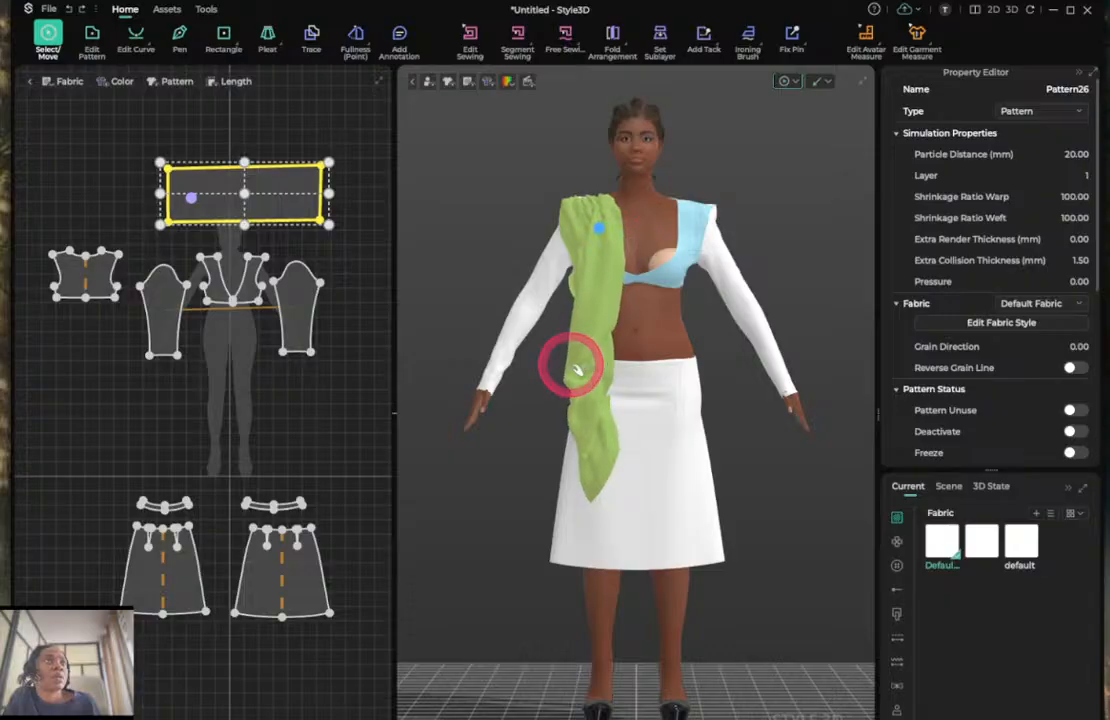
Create a symmetric copy of the drape panel above the original, position it on the avatar's left shoulder and simulate it.
right_click(199, 188)
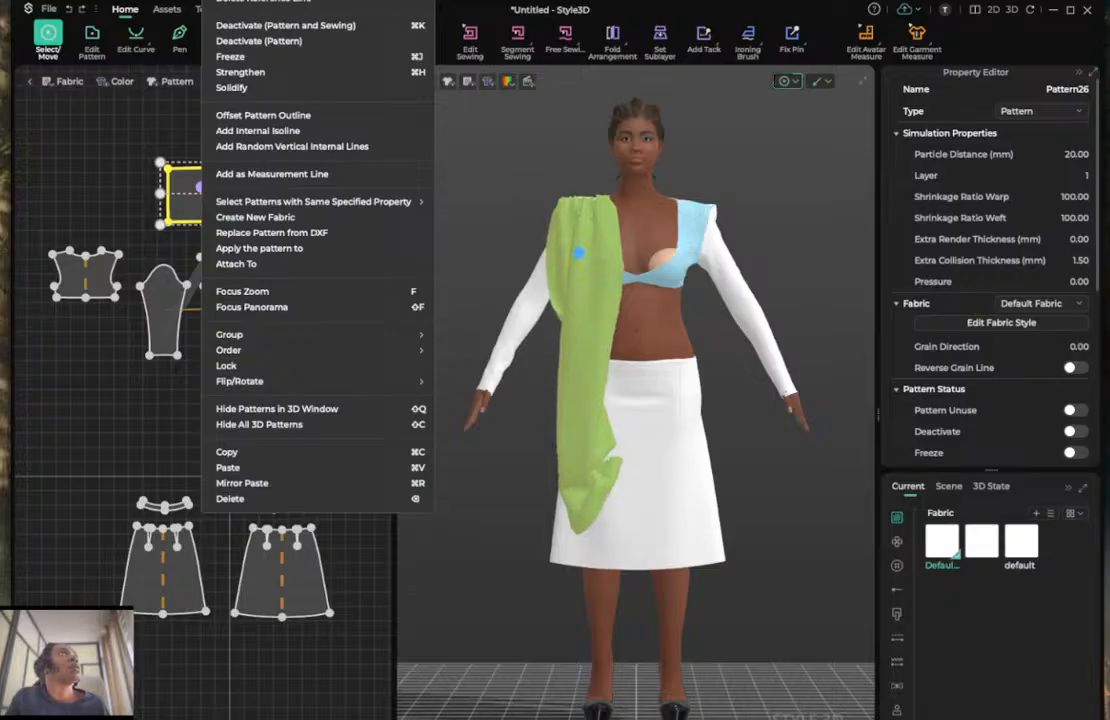
left_click(240, 1)
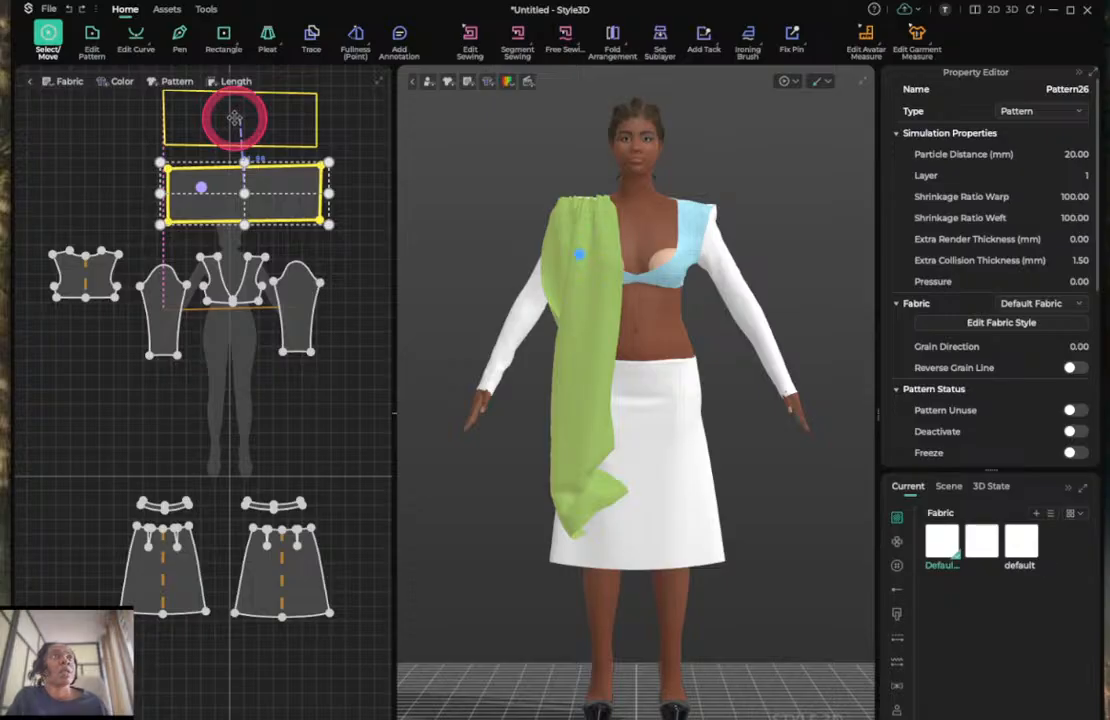
left_click(215, 122)
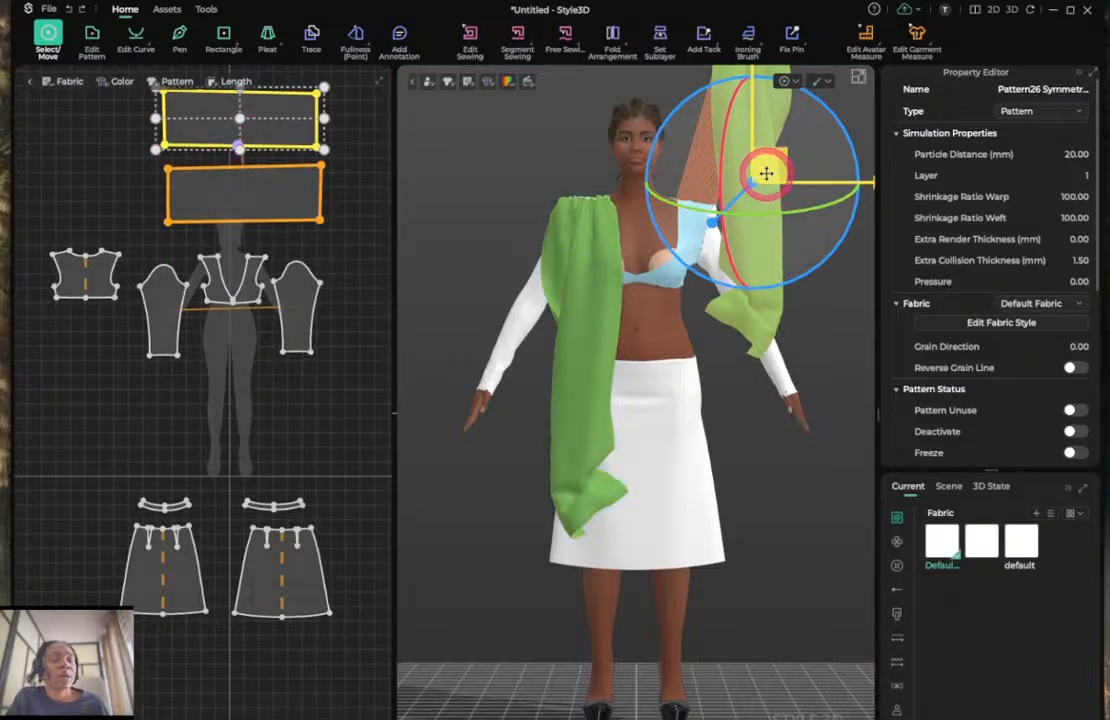
left_click_drag(766, 174, 691, 338)
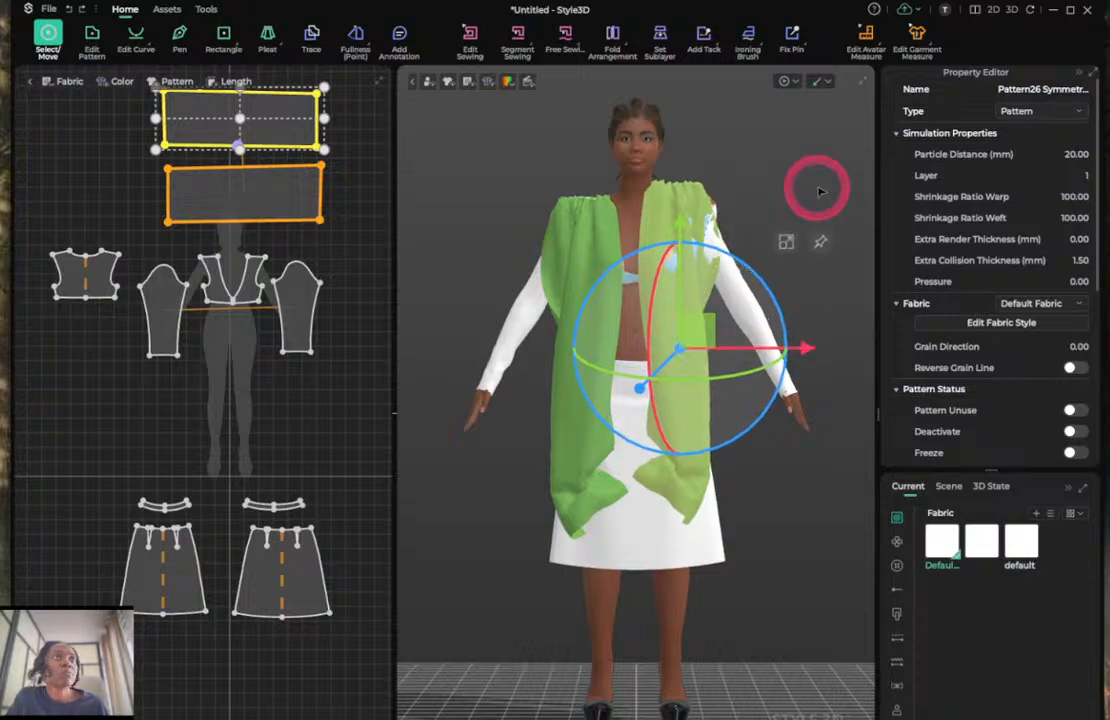
key("space")
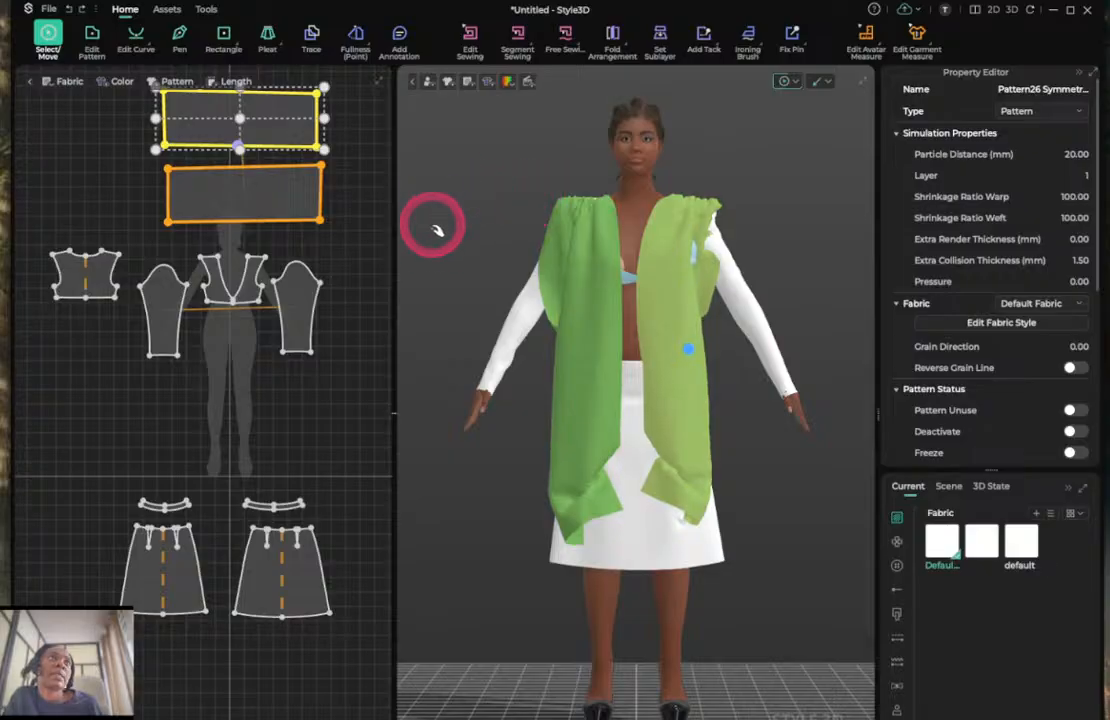
Shift the symmetric panel slightly down and move its long upper edge inward to narrow both linked panels, then simulate the drape.
left_click(470, 40)
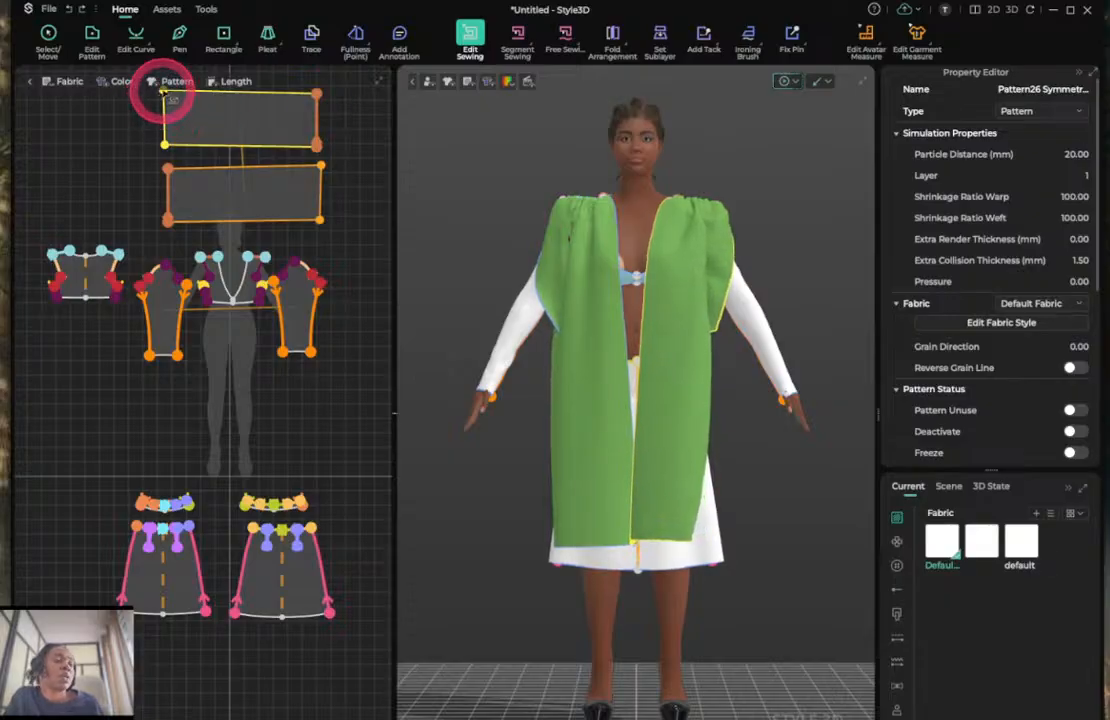
key("z")
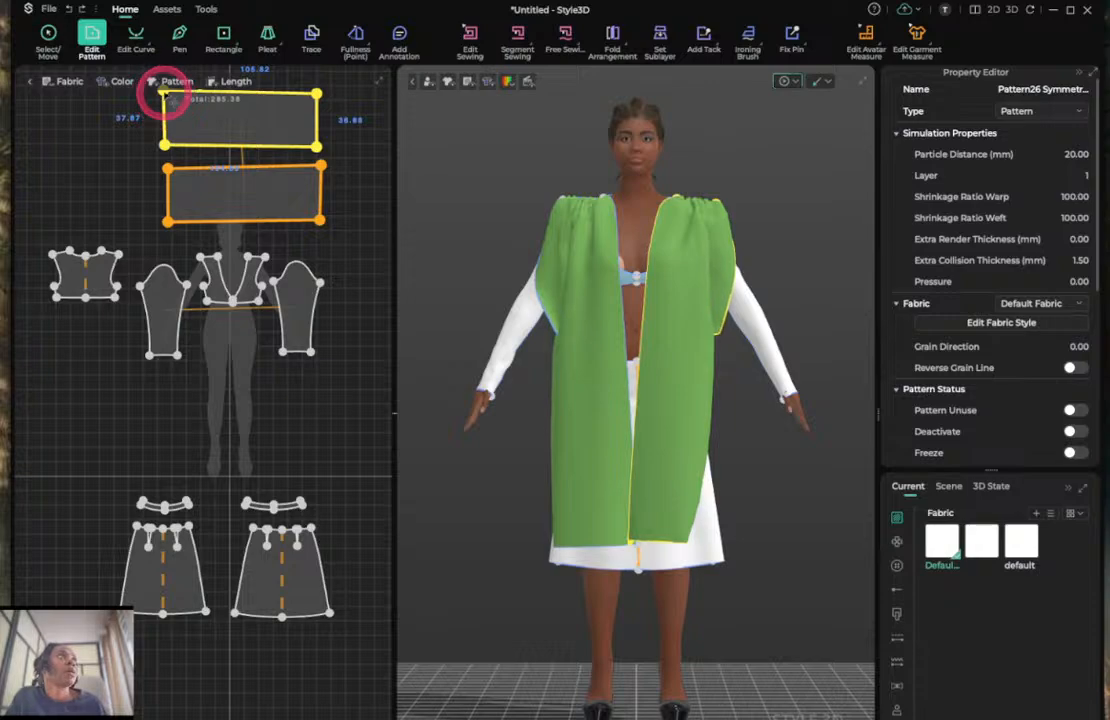
scroll(170, 99, "up", 2)
scroll(170, 101, "down", 4)
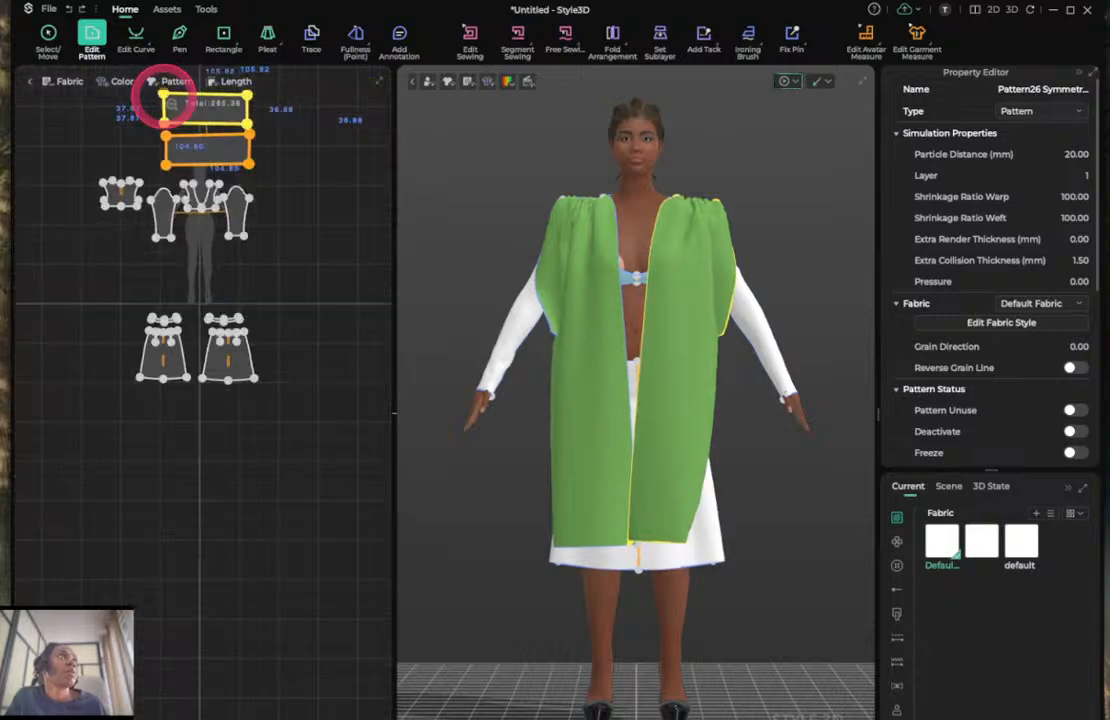
scroll(166, 74, "up", 3)
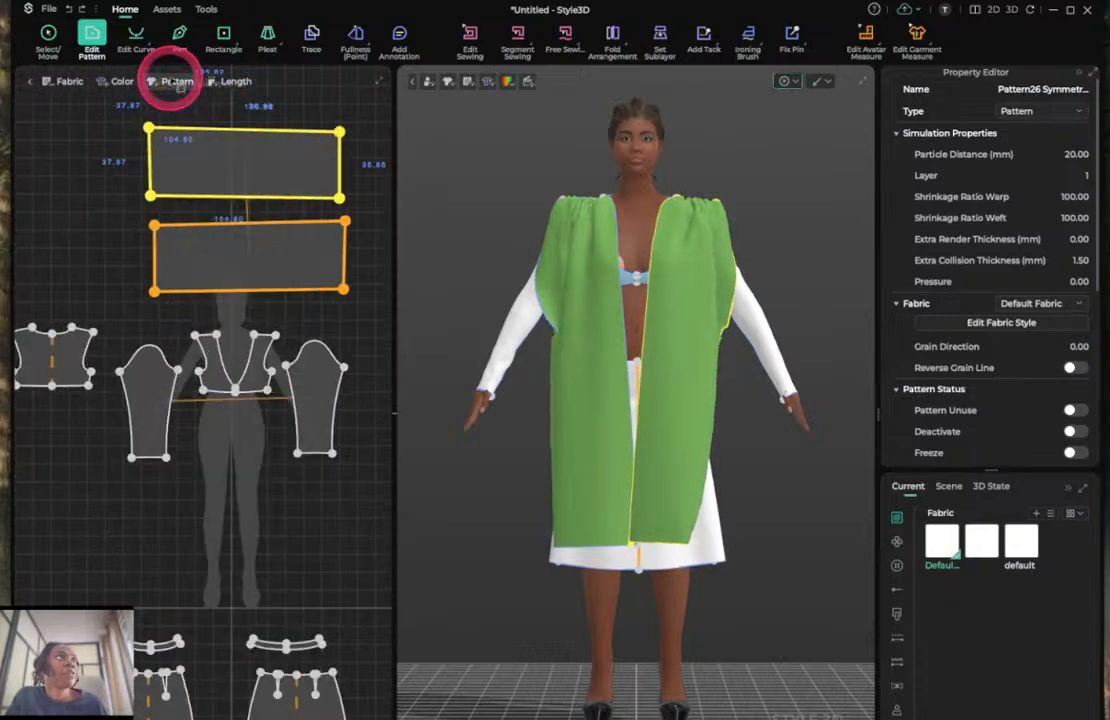
scroll(172, 86, "up", 3)
scroll(170, 88, "down", 3)
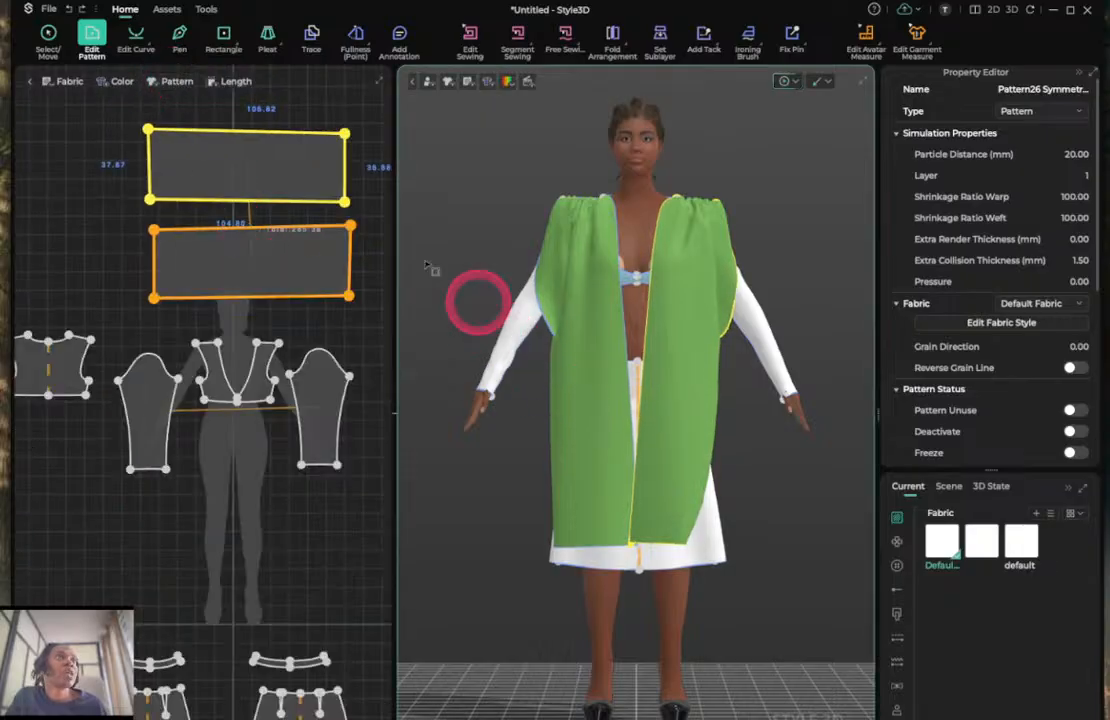
left_click_drag(148, 131, 148, 140)
left_click(121, 130)
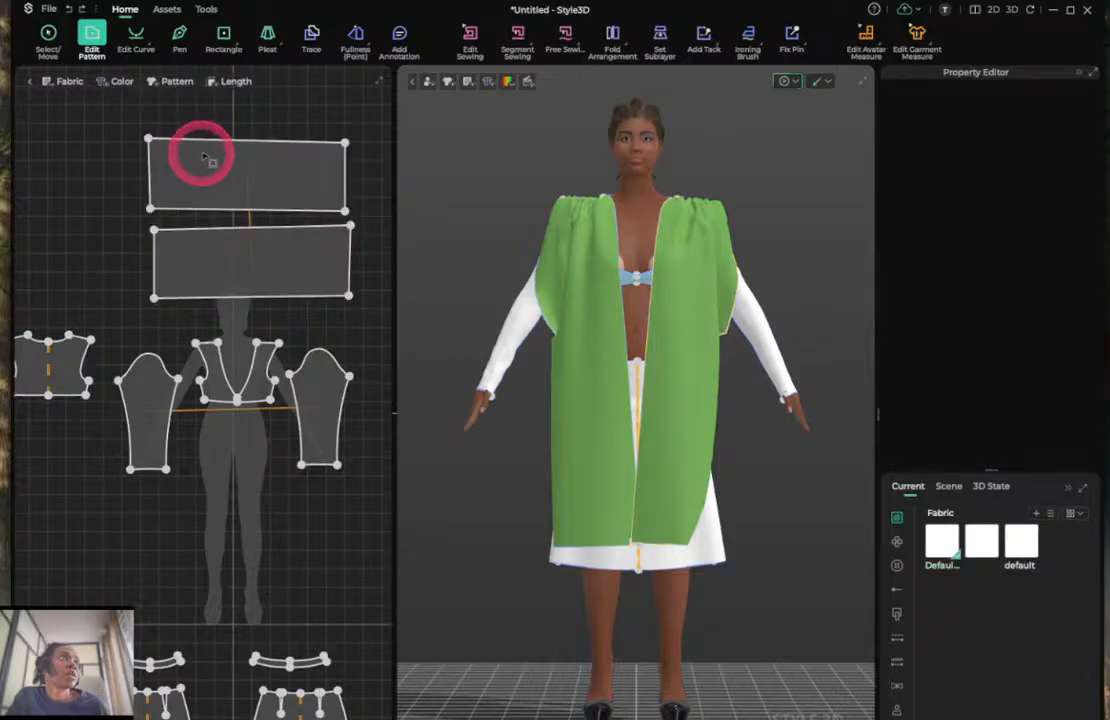
left_click(208, 142)
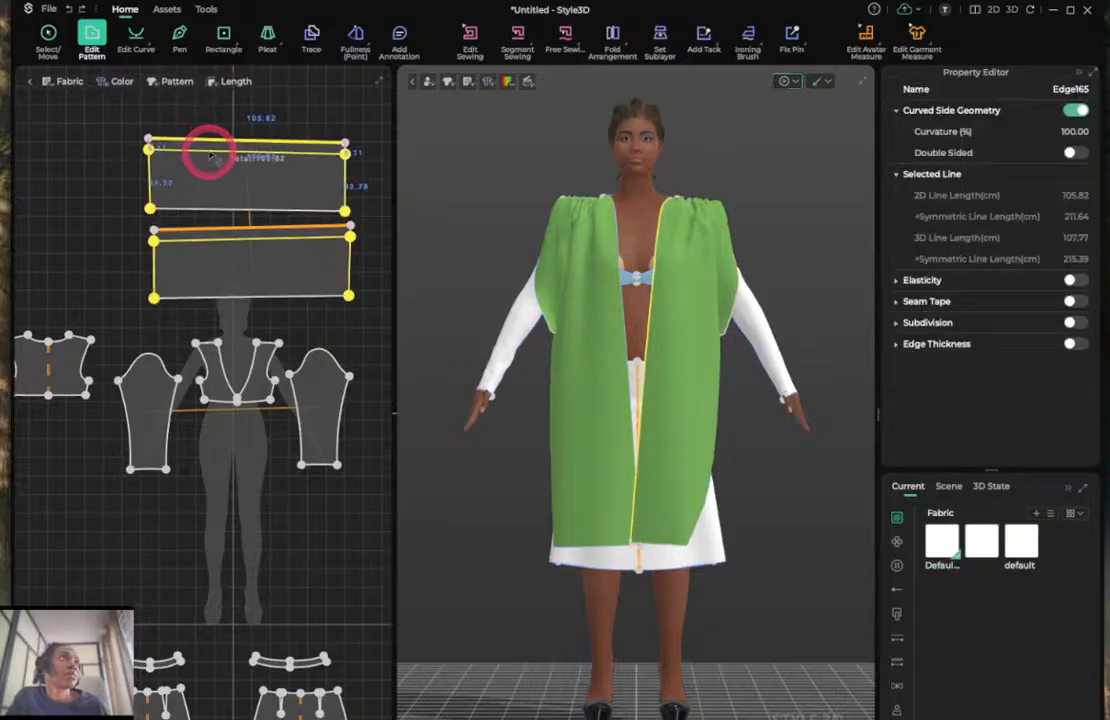
left_click_drag(210, 152, 219, 163)
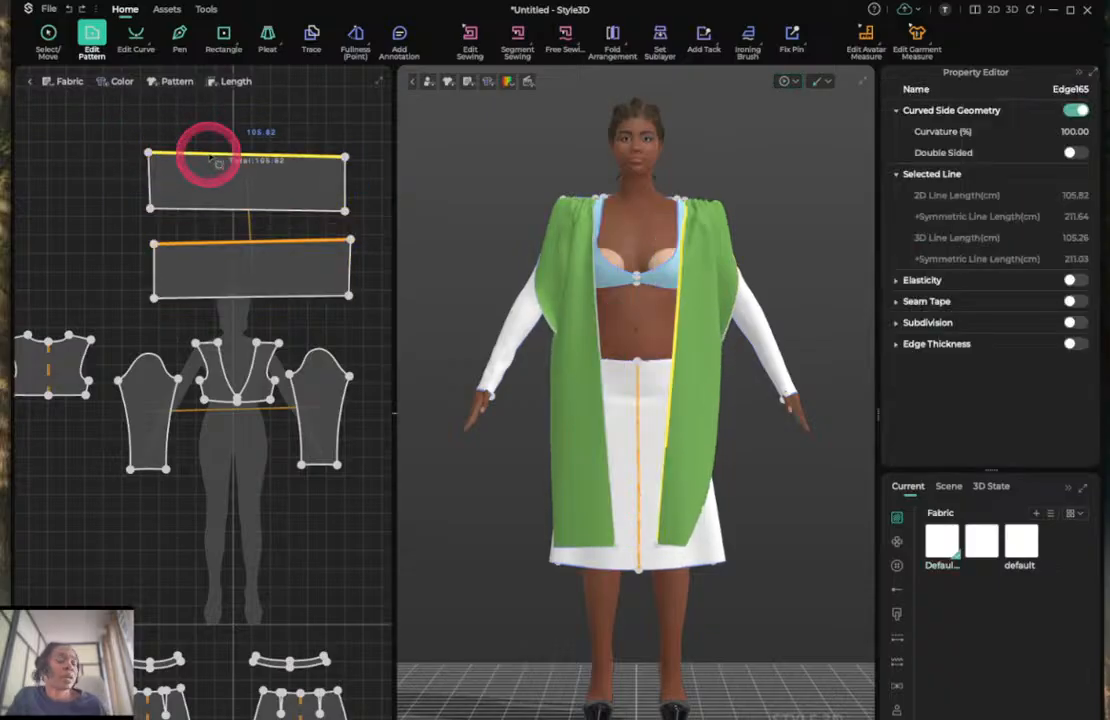
key("space")
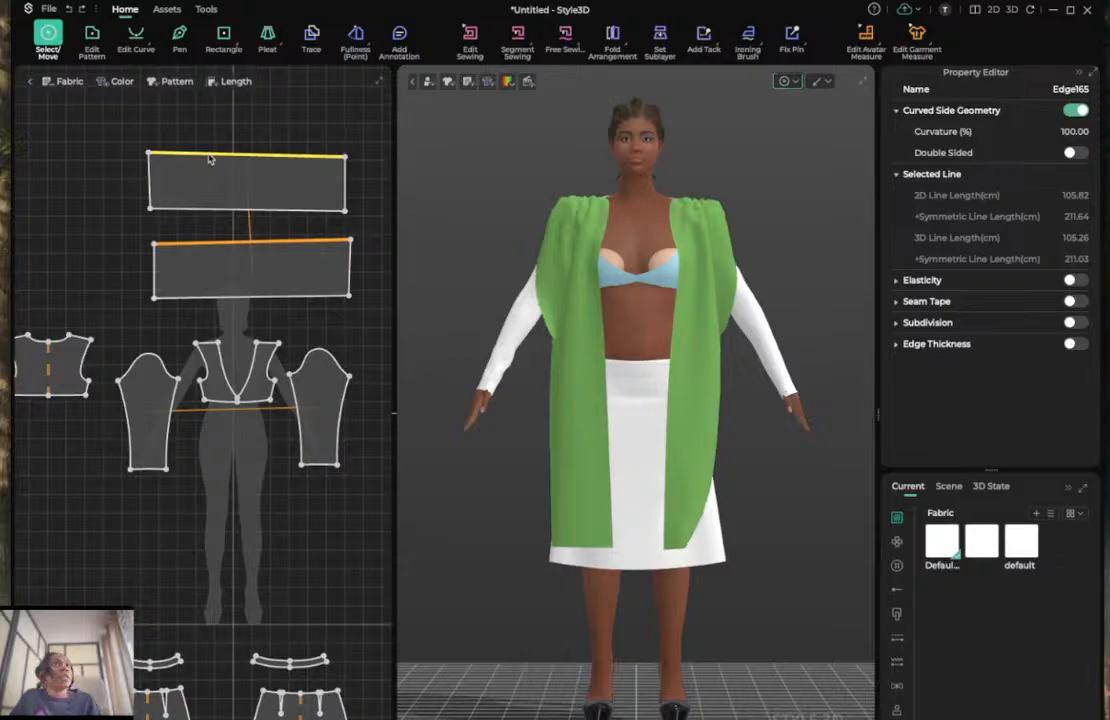
Nudge the front edge of the panel hanging from the avatar's right shoulder during simulation.
left_click(210, 157)
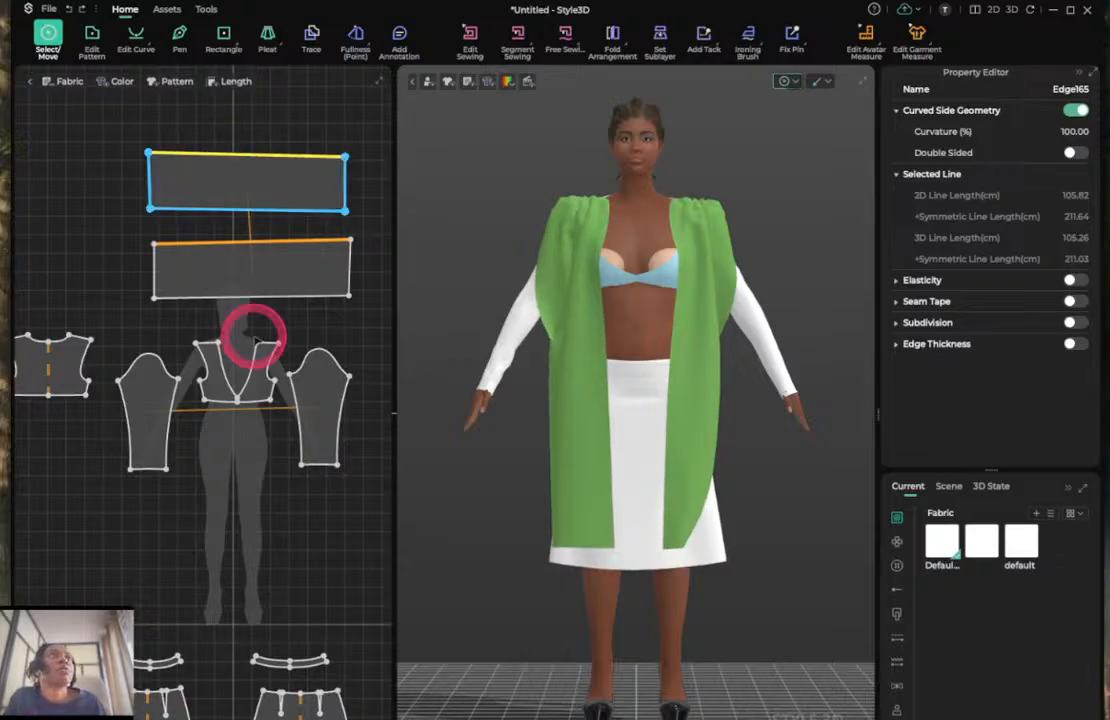
left_click(500, 366)
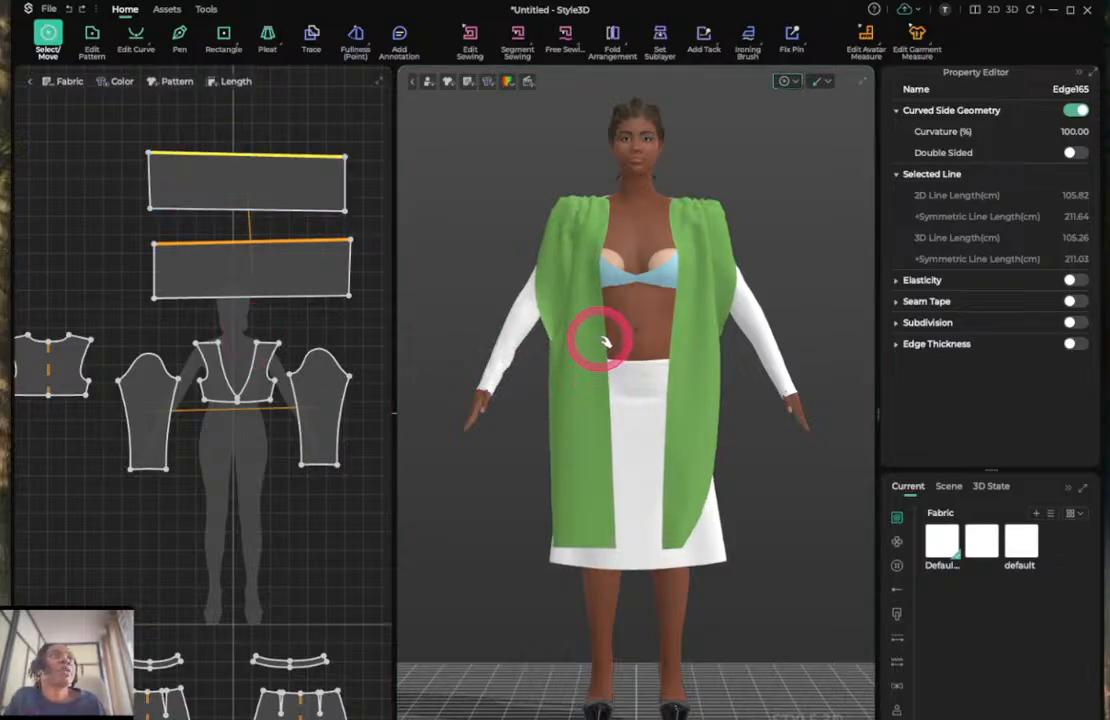
mouse_move(605, 303)
left_mouse_down()
mouse_move(571, 325)
mouse_move(555, 355)
mouse_move(609, 298)
left_mouse_up()
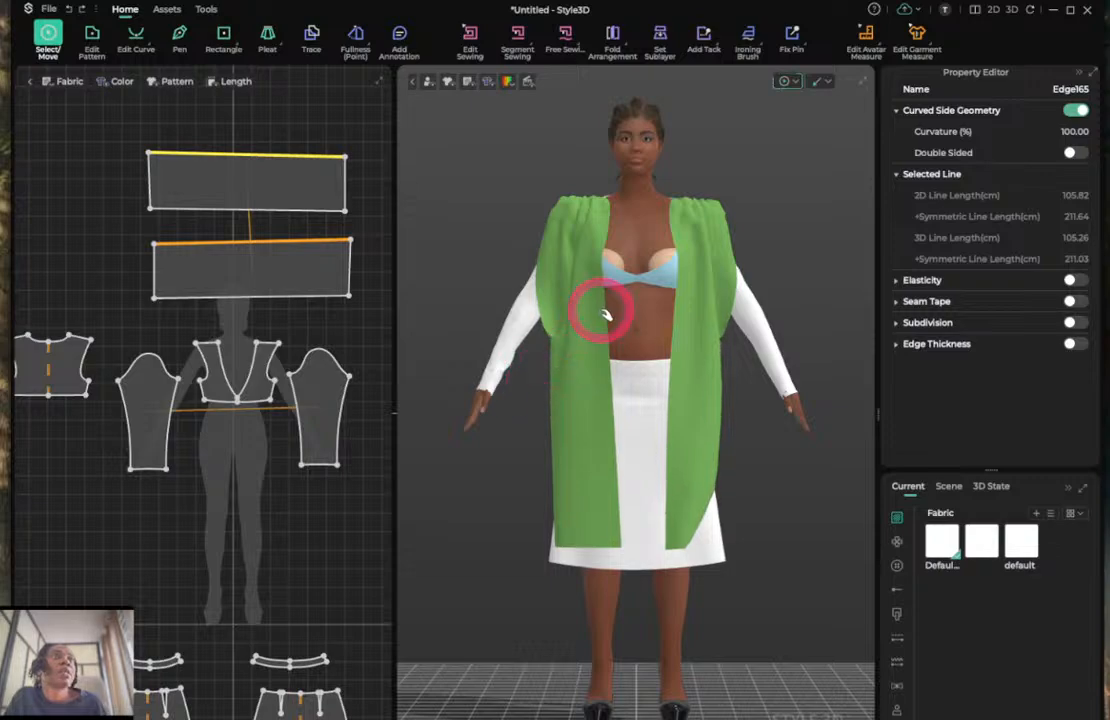
Draw a slanted internal line about 35 cm long across the symmetric drape panel near waist level and cut the linked panels along it.
left_click(180, 38)
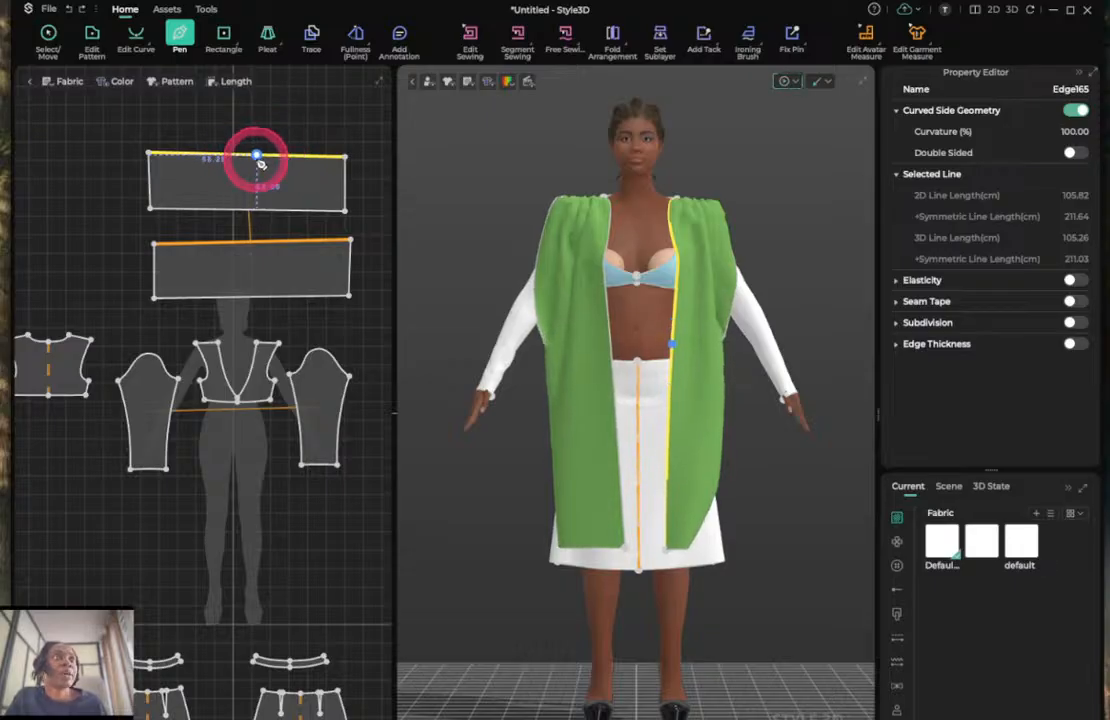
left_click(257, 157)
left_click(256, 157)
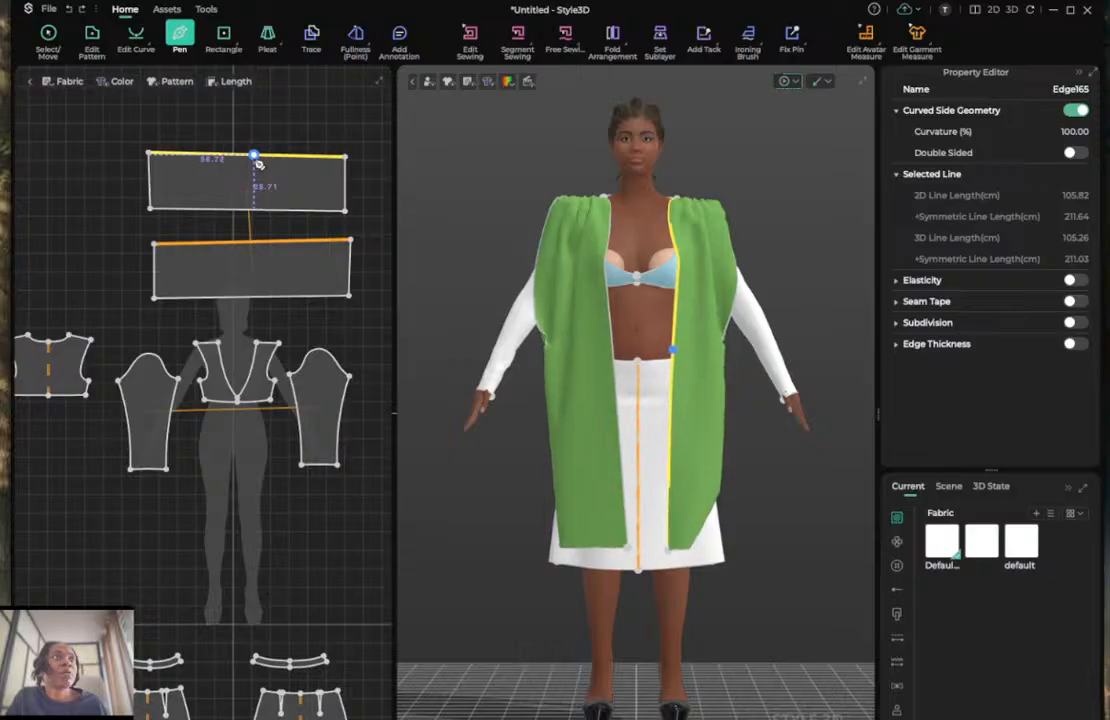
left_click_drag(257, 162, 290, 212)
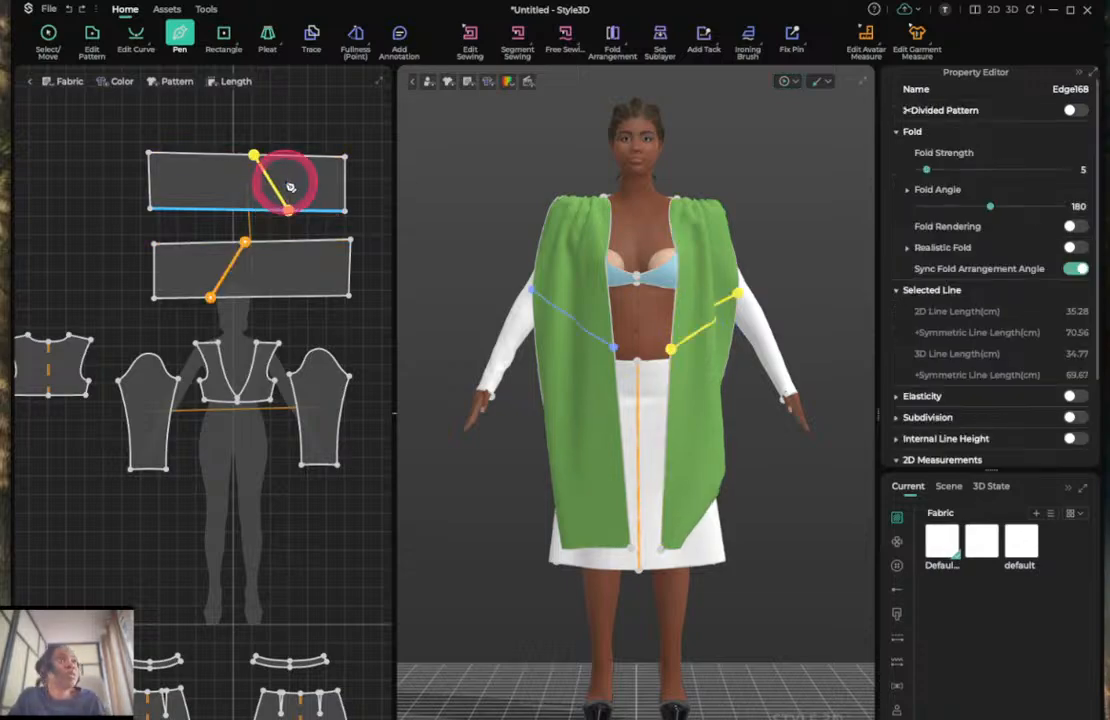
key("z")
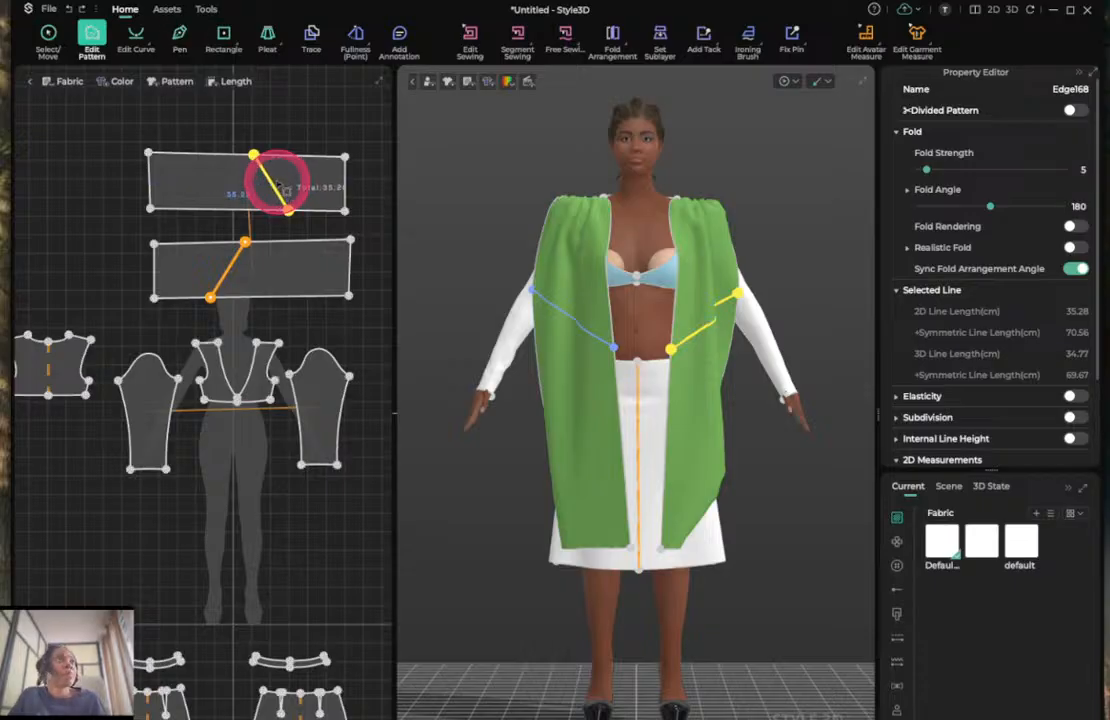
right_click(275, 189)
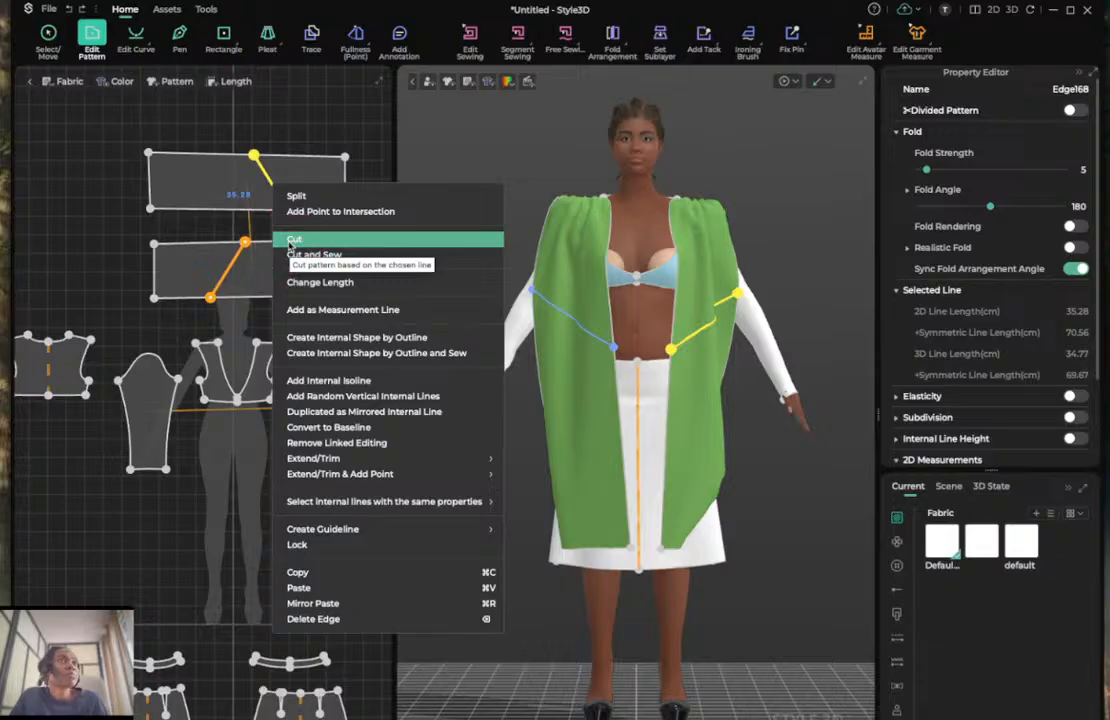
left_click(308, 244)
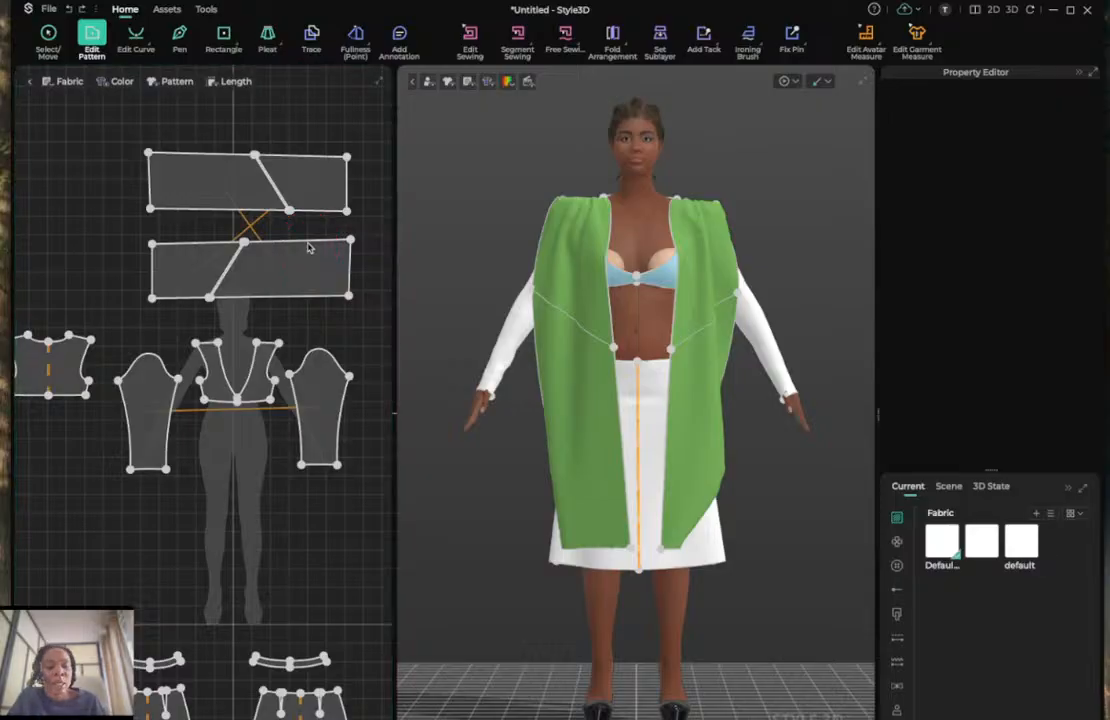
Delete the cut-off lower pieces of both drape panels, keeping only the shoulder pieces.
key("q")
left_click(295, 262)
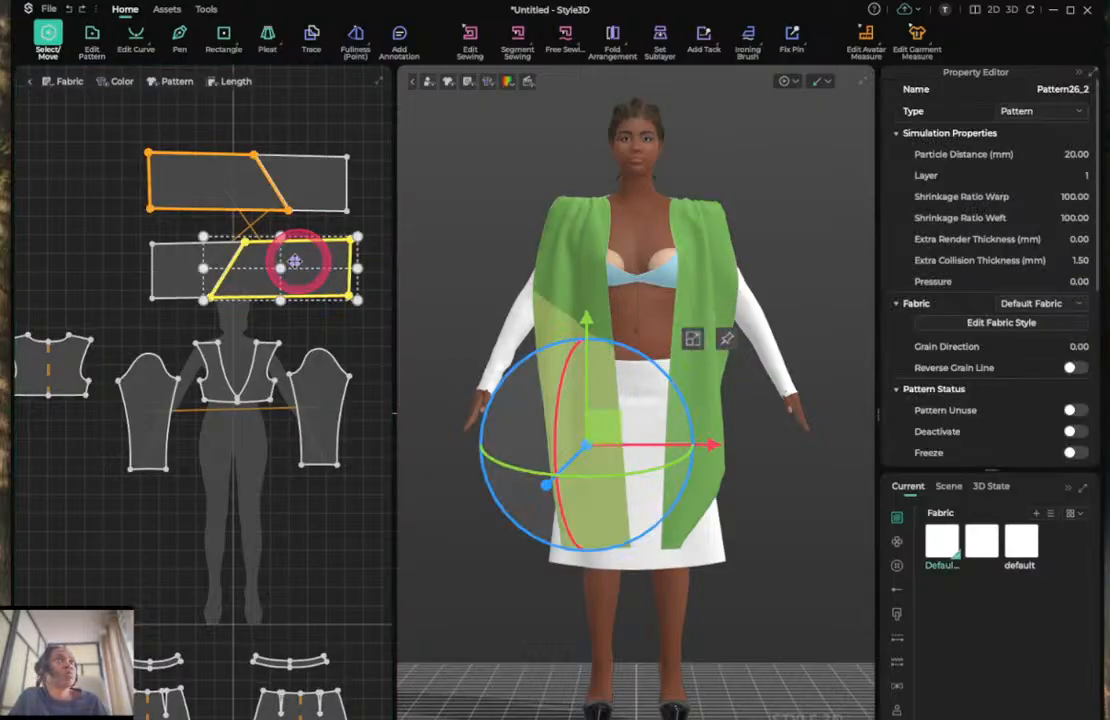
key("Delete")
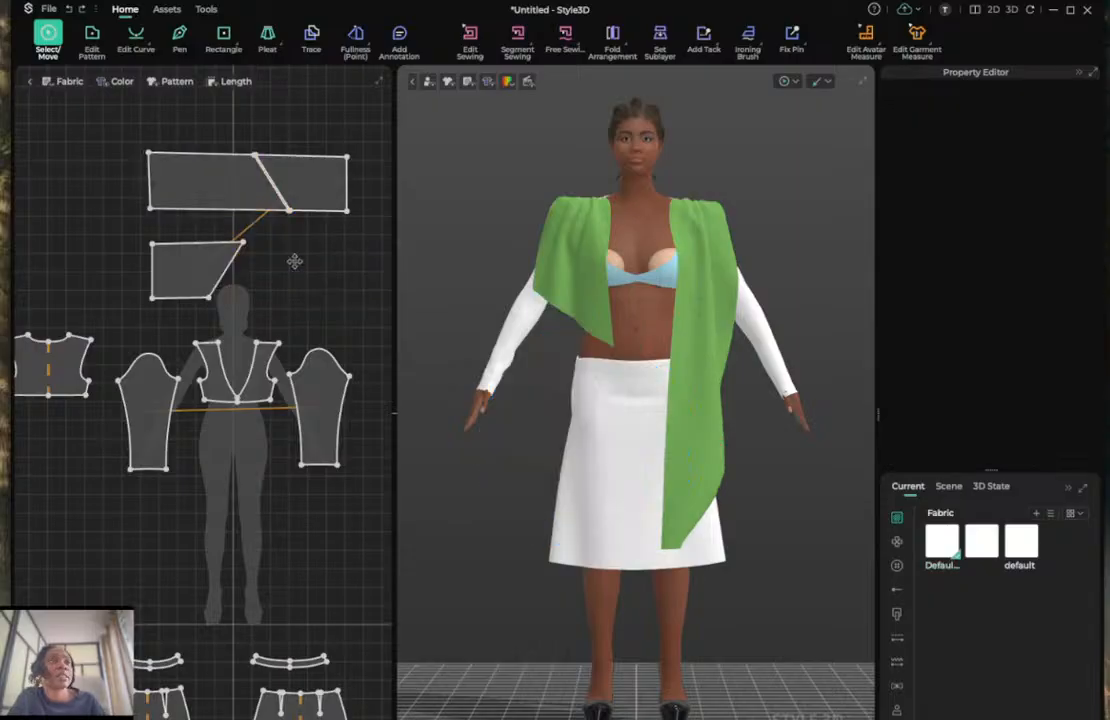
left_click(272, 187)
left_click(248, 186)
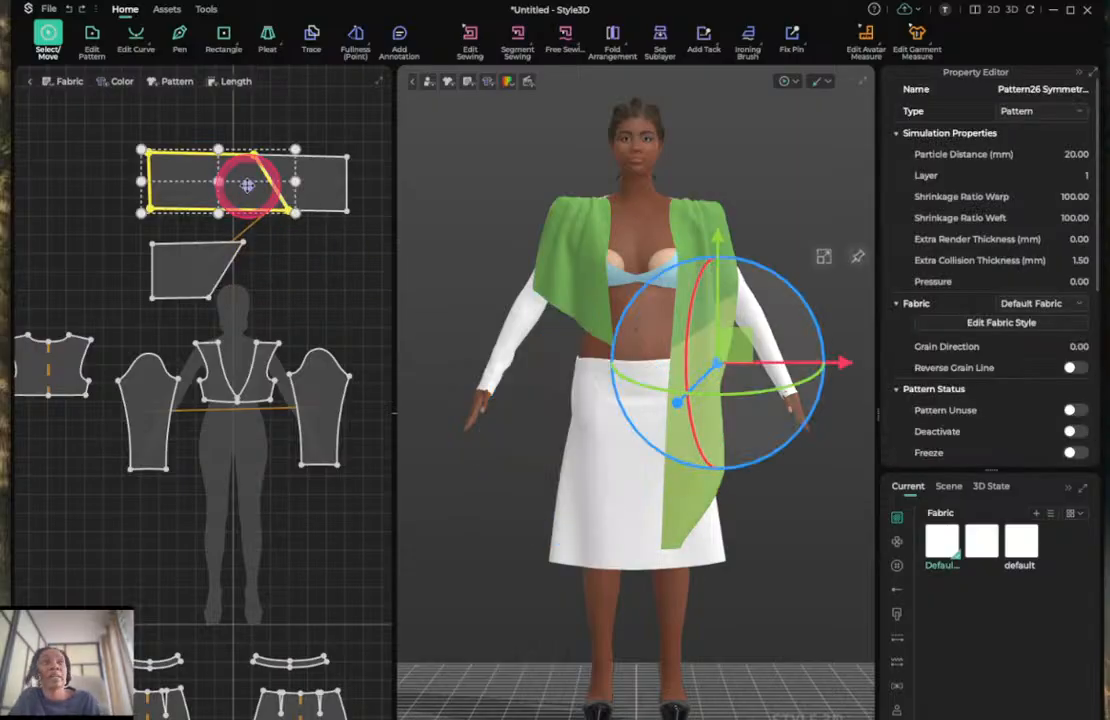
key("Delete")
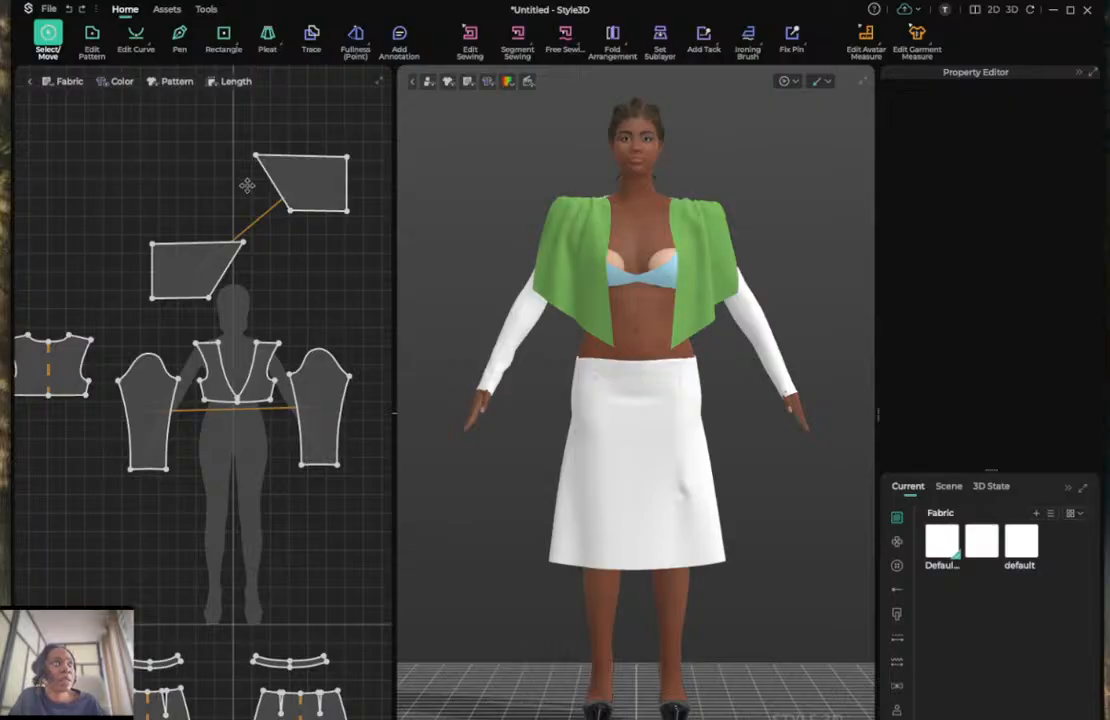
Sew the slanted cut edges of the two drape panels together with segment sewing.
left_click(318, 185)
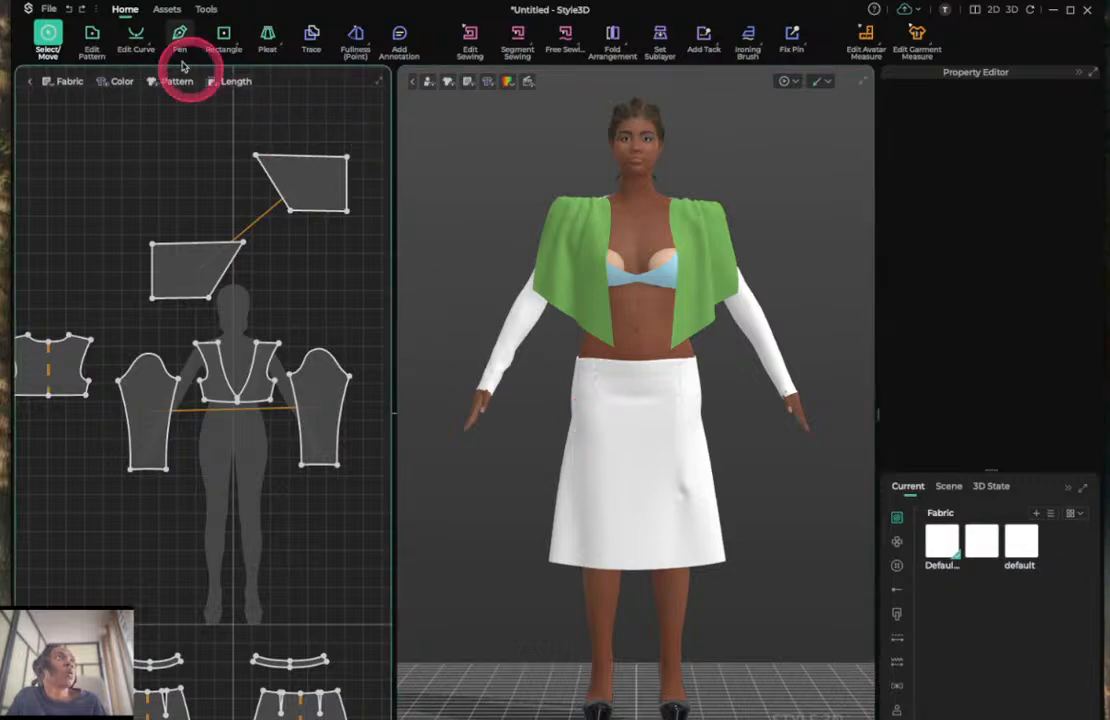
left_click(521, 36)
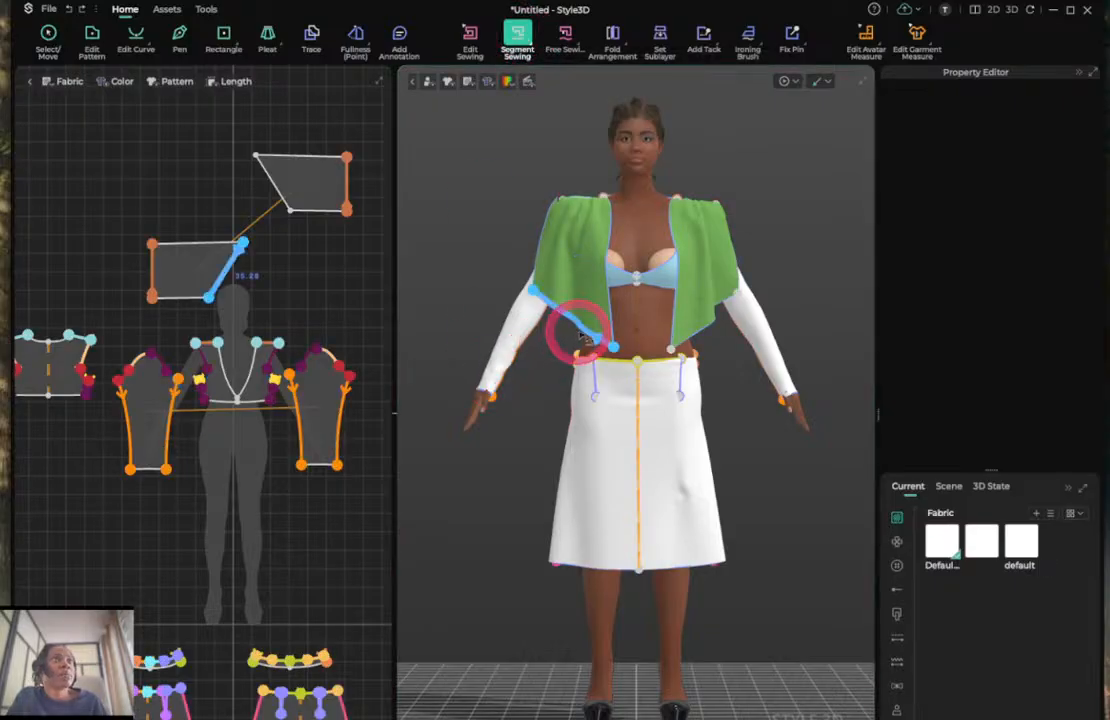
left_click(583, 335)
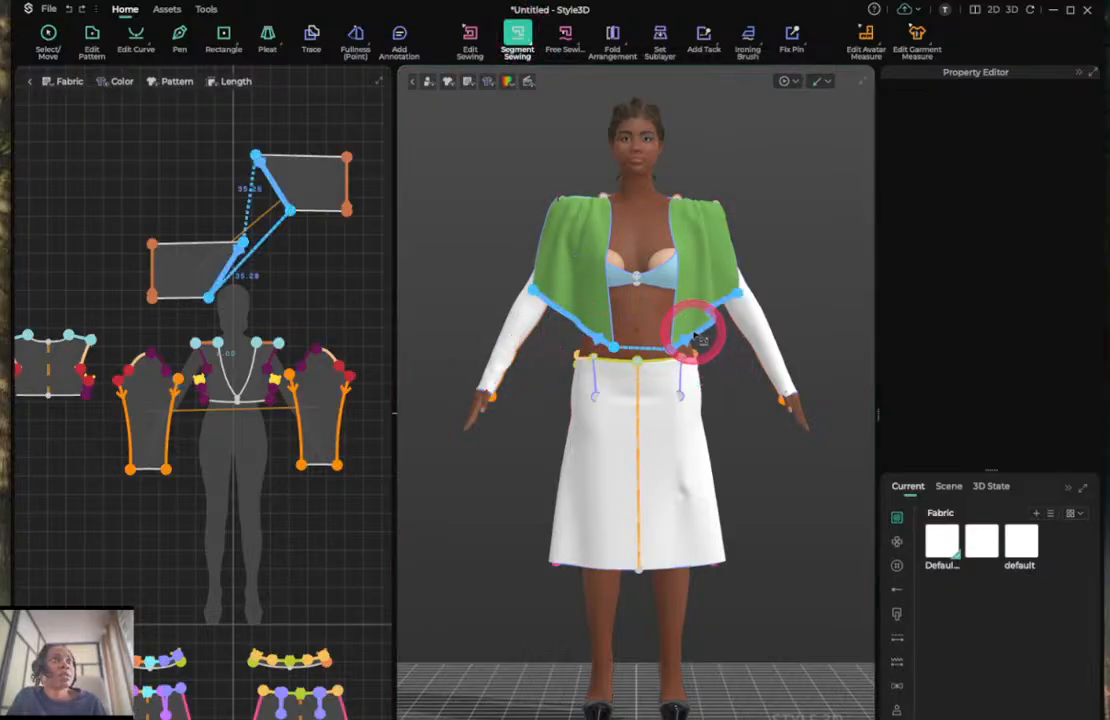
left_click(700, 338)
key("space")
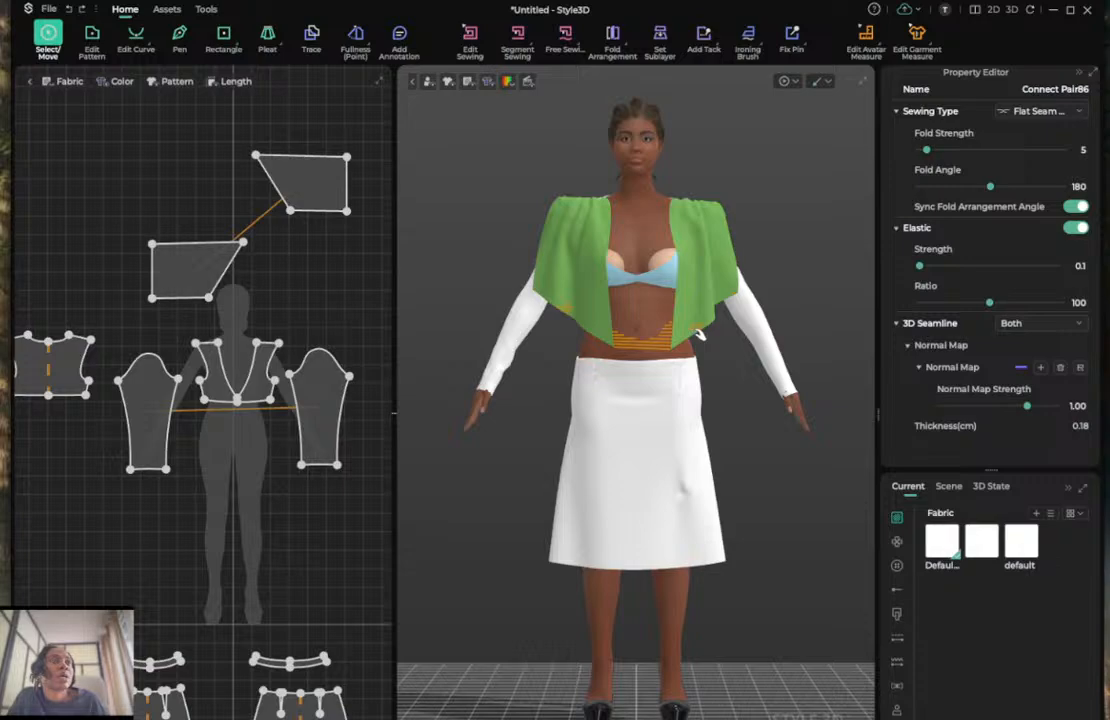
Lengthen the sleeve-side corner of the slanted edge and move its front corner up toward the shoulder, reversing the slant on both panels.
key("z")
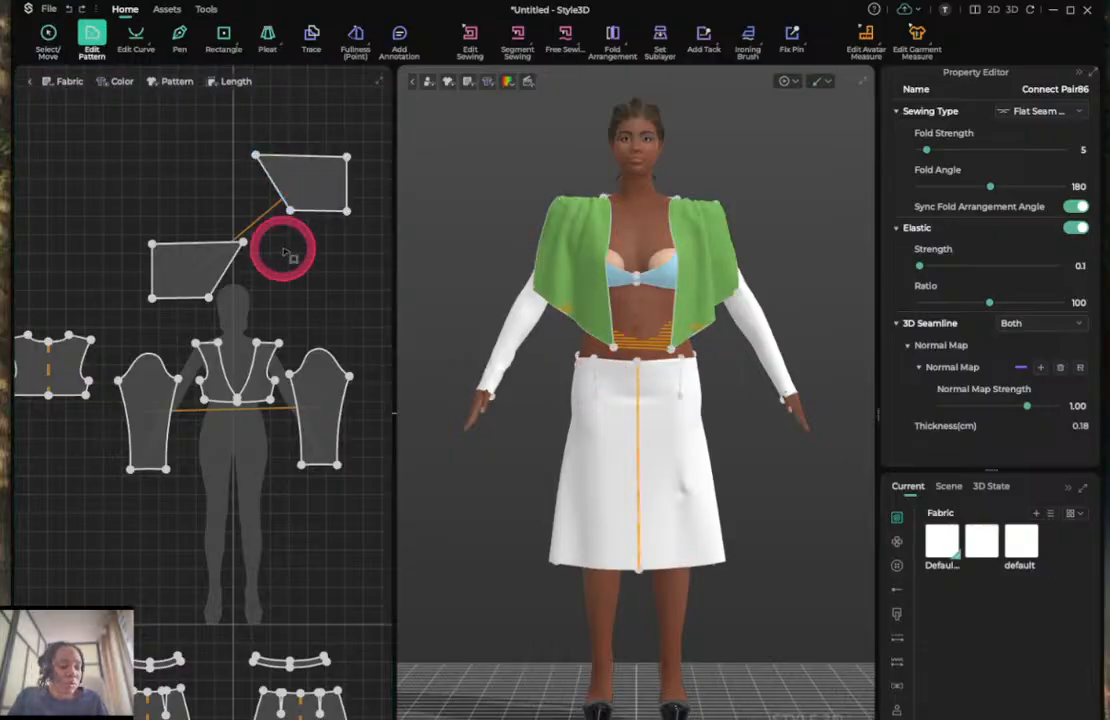
left_click(207, 297)
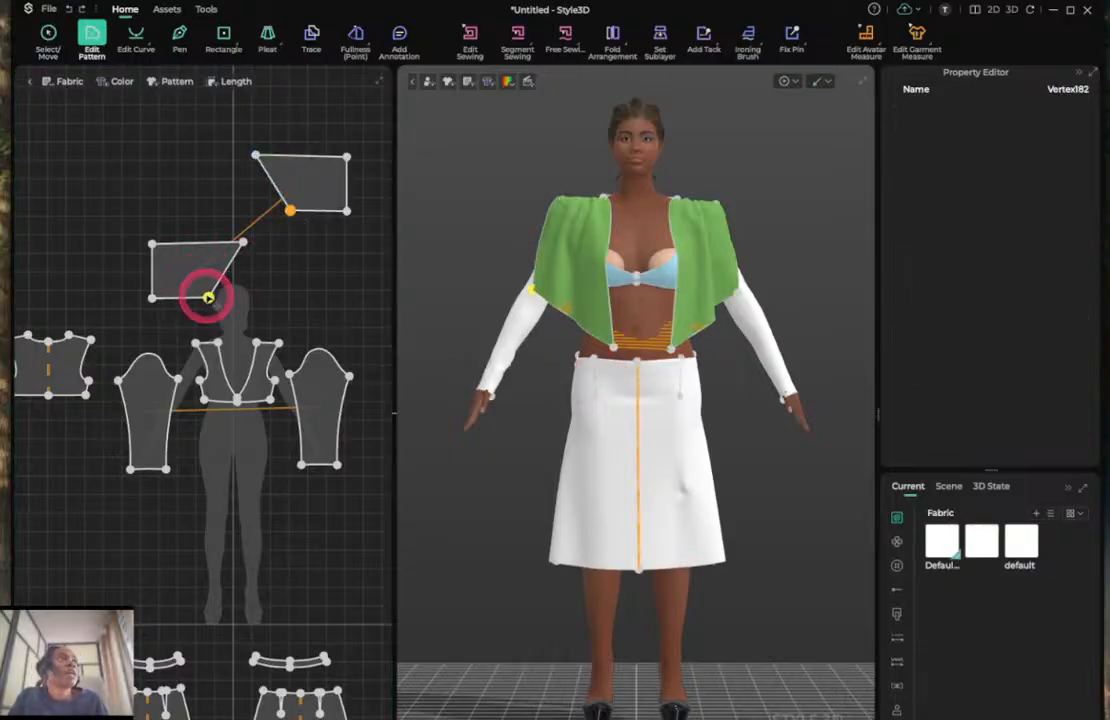
left_click_drag(207, 297, 243, 298)
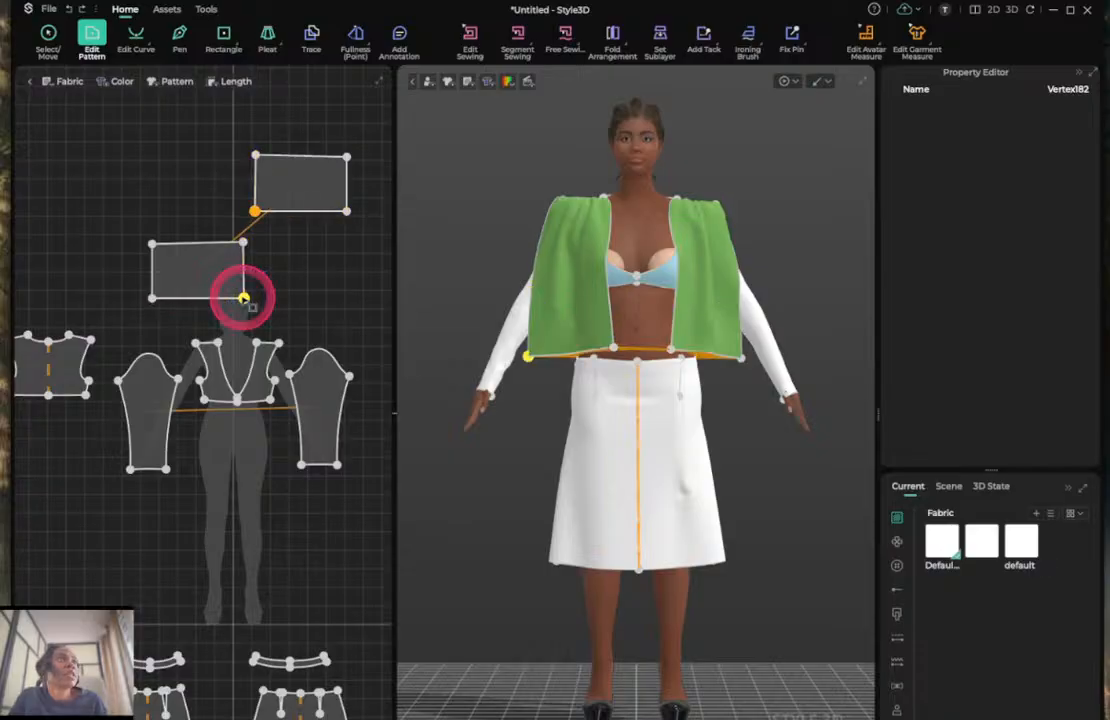
left_click(243, 243)
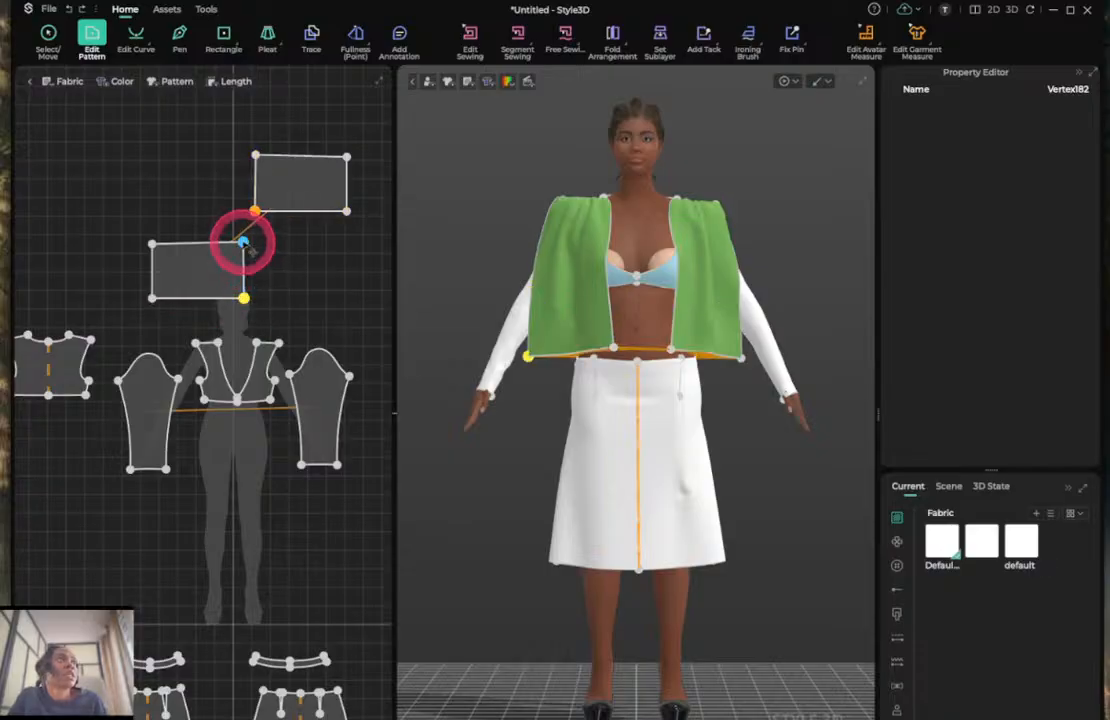
left_click_drag(243, 243, 214, 244)
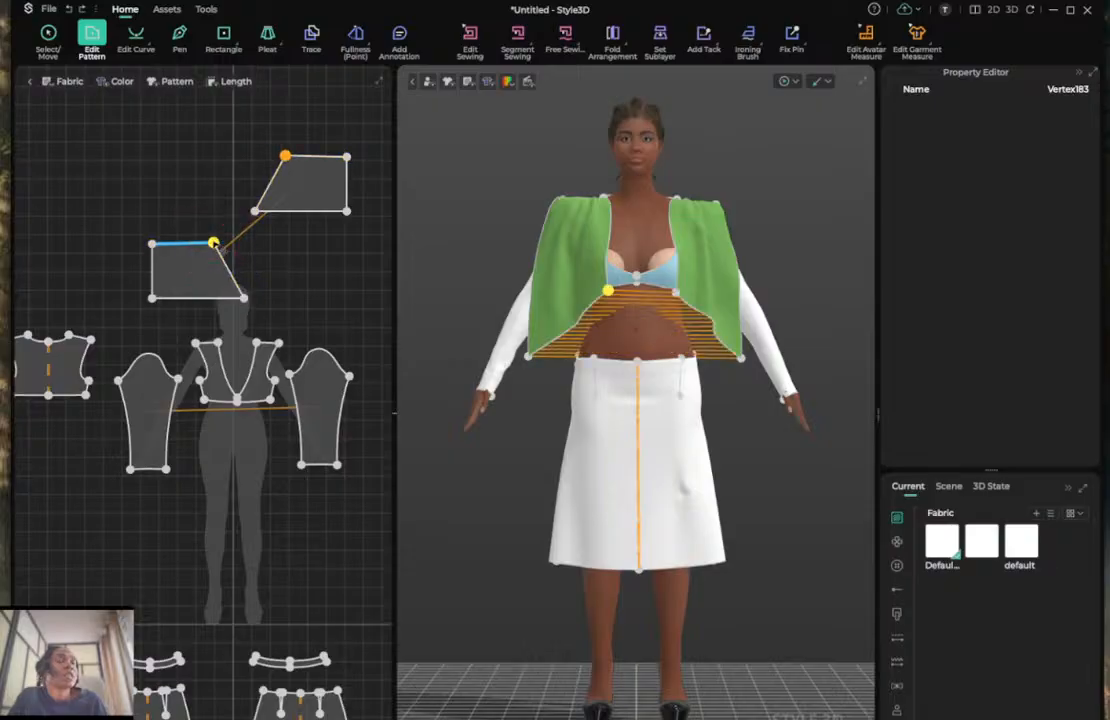
Try simulating the sewn drape panels, inspect the garment from the side and back, and undo the simulation.
key("space")
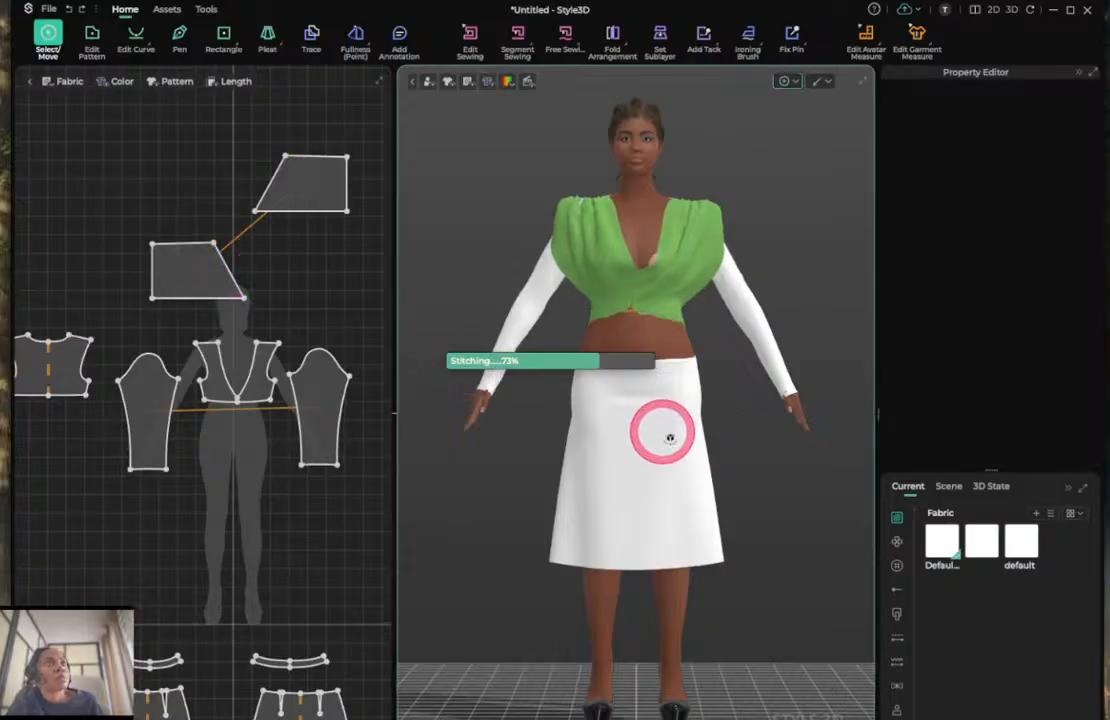
right_click_drag(662, 431, 632, 453)
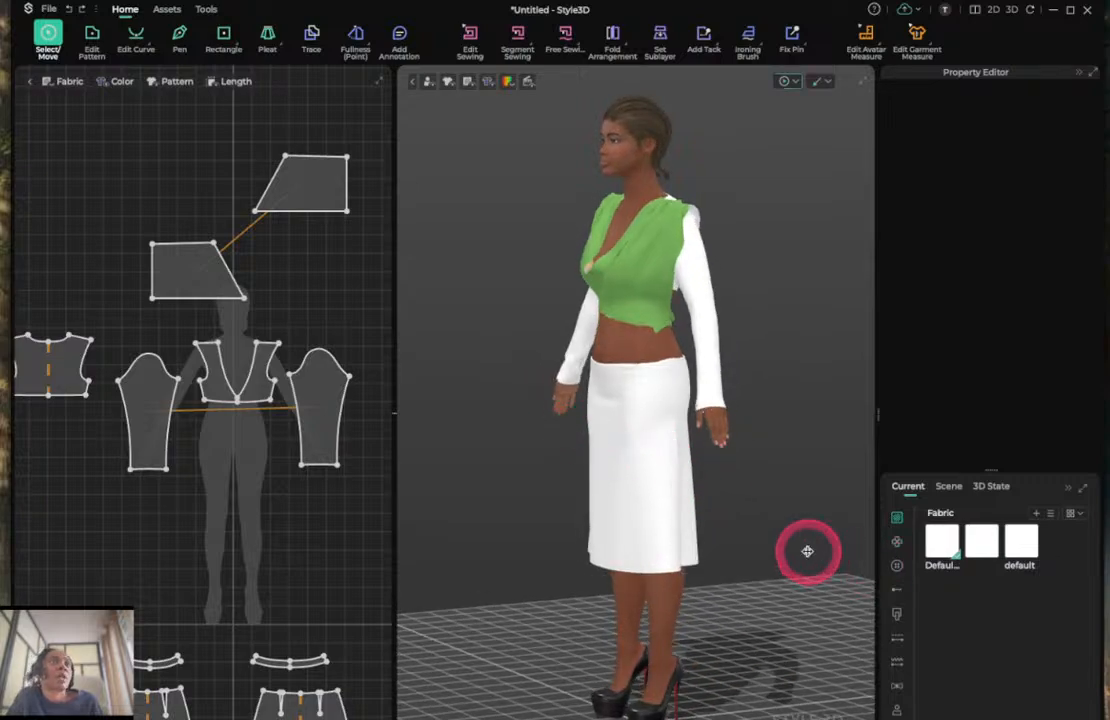
right_click_drag(721, 546, 722, 486)
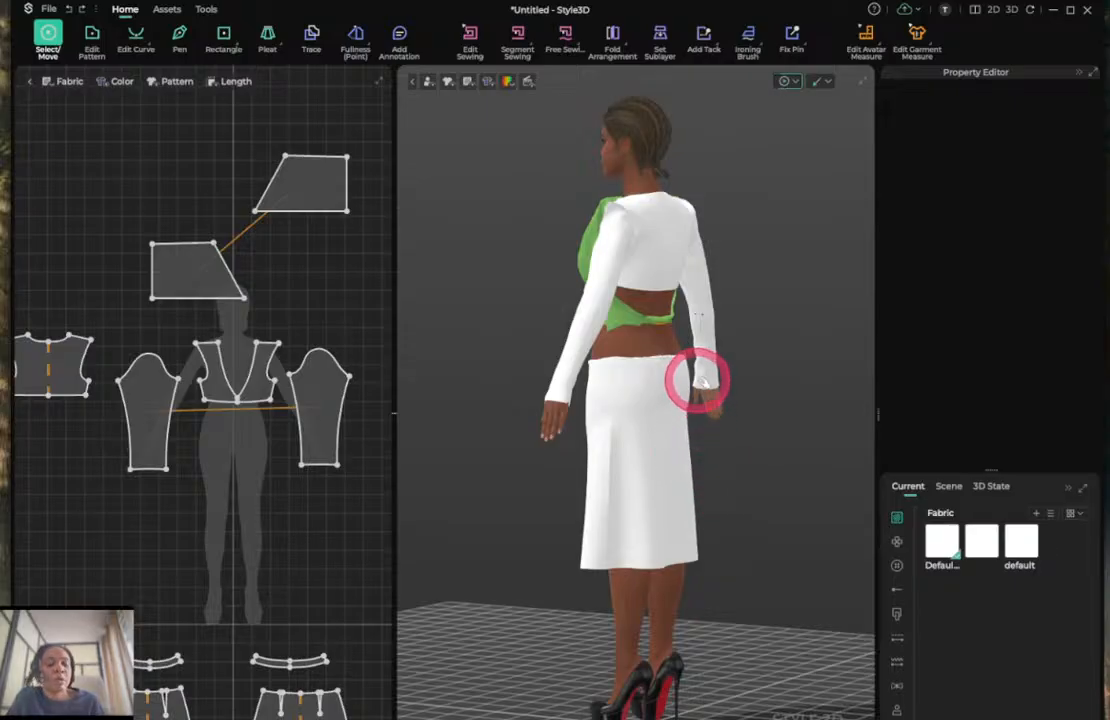
key("2")
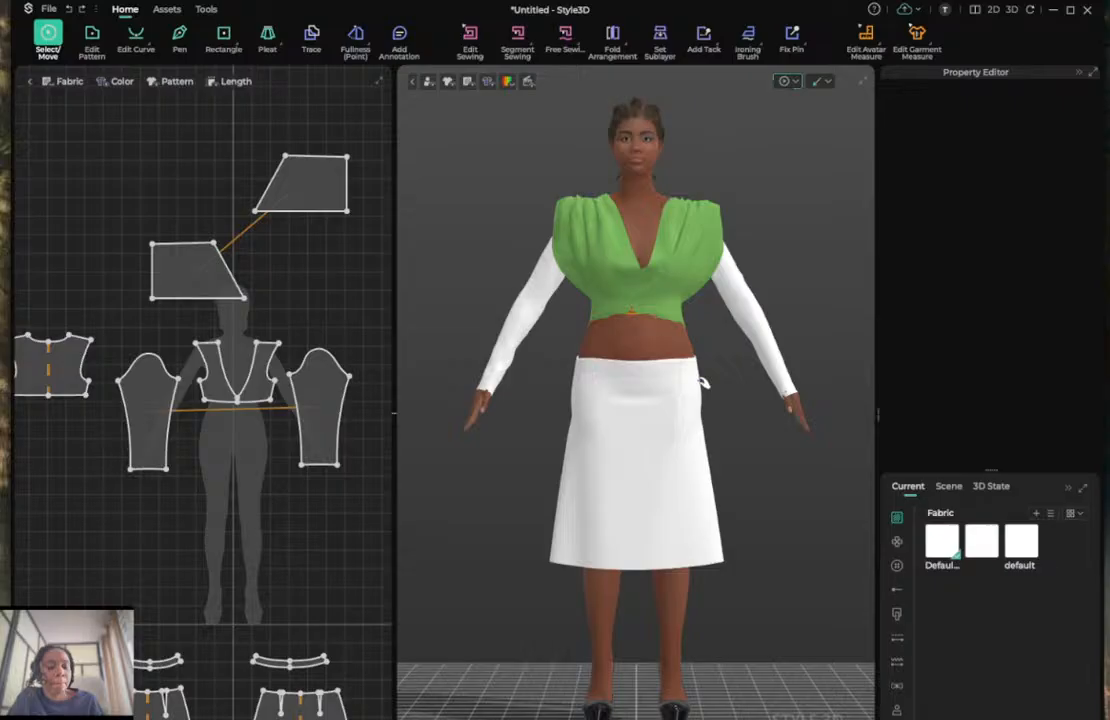
left_click(213, 242)
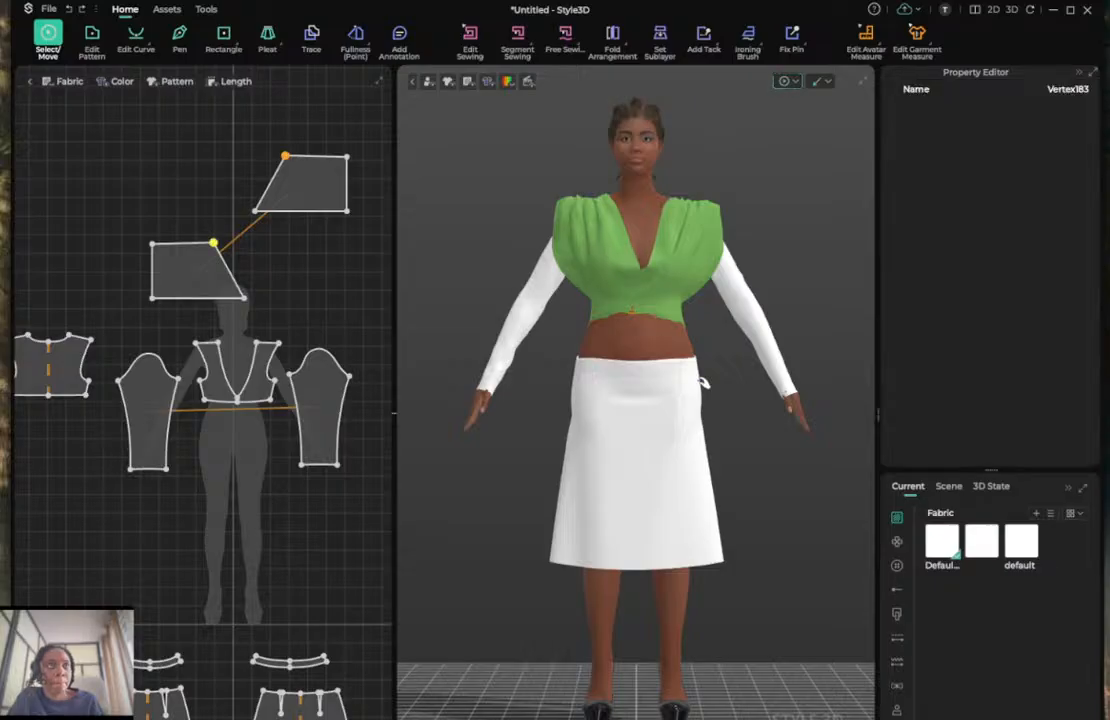
key("ctrl+z")
Move the drape panel on the avatar's left shoulder forward in front of the body and simulate the sewn drape.
left_click(745, 456)
right_click_drag(748, 457, 587, 453)
left_click(590, 293)
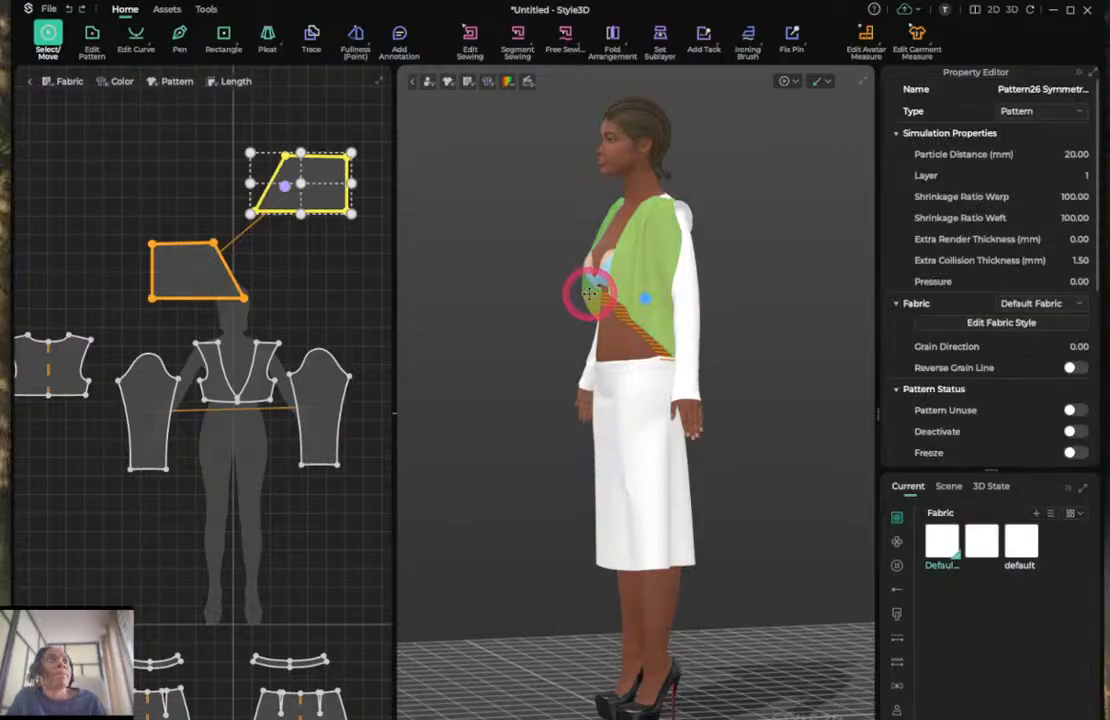
left_click_drag(590, 293, 540, 342)
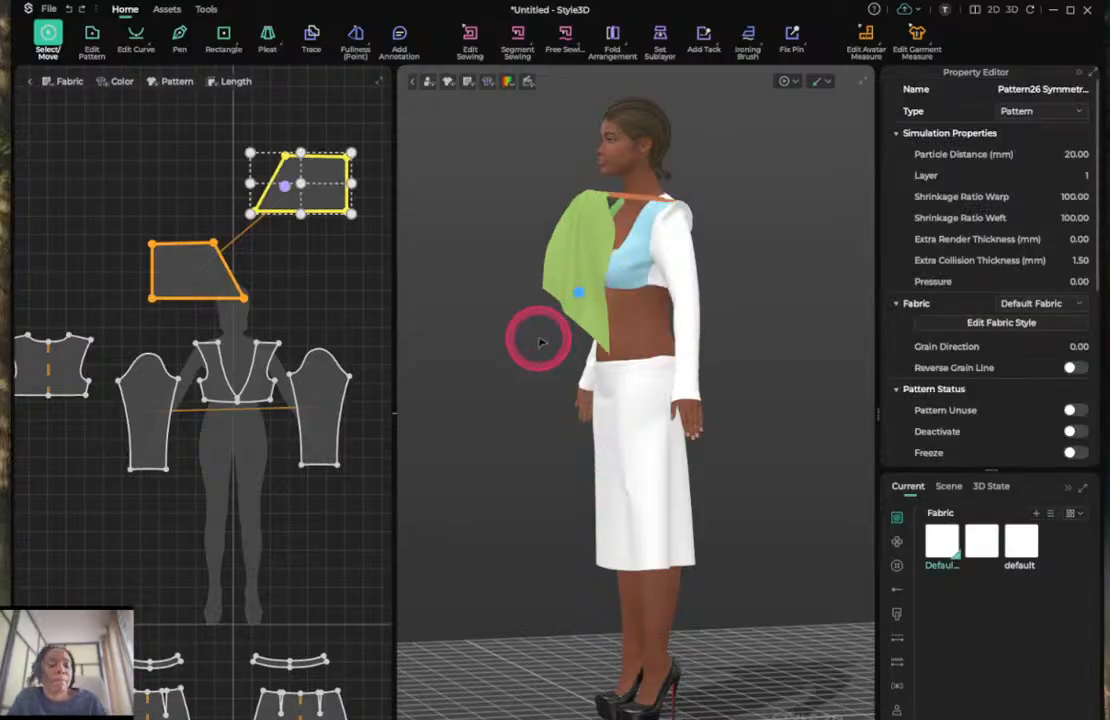
key("2")
left_click(566, 302)
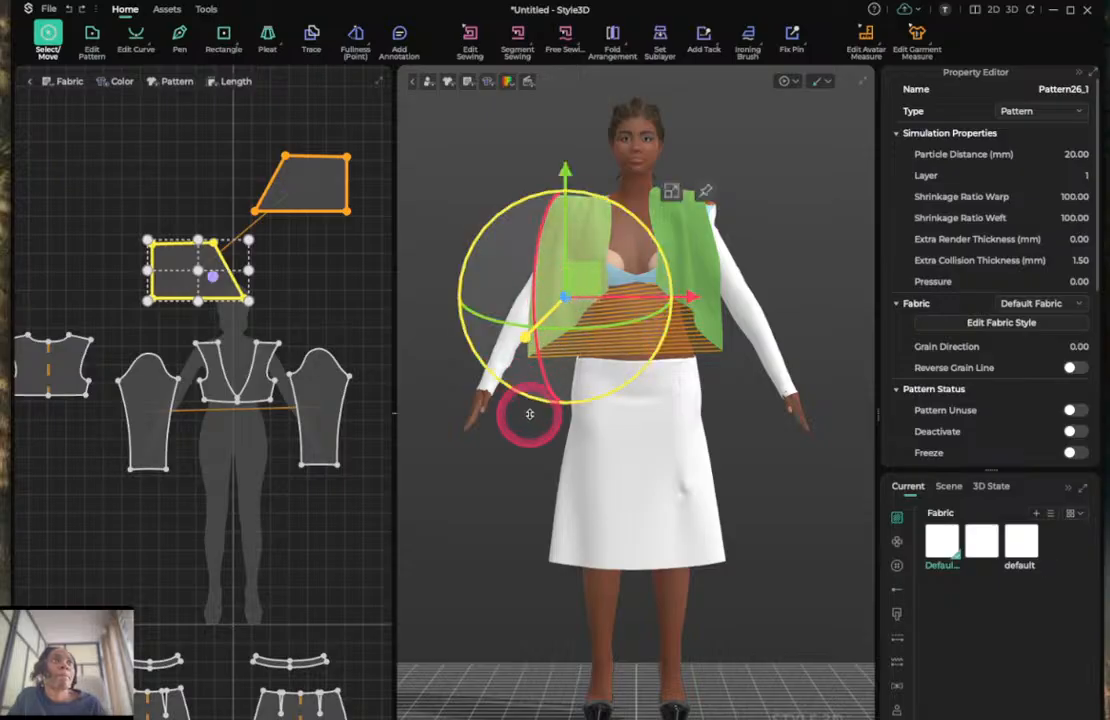
key("space")
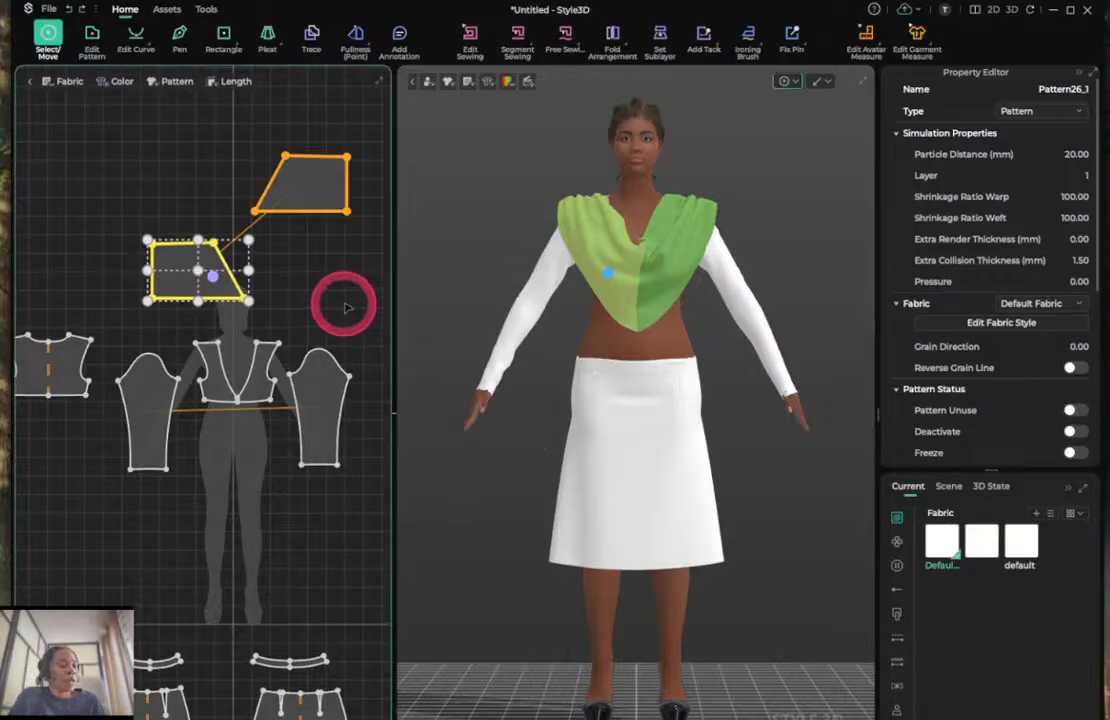
Move the sewn slanted edge of the drape panel straight down so both linked panels angle downward at the centre front, and simulate.
scroll(345, 308, "up", 3)
scroll(346, 309, "down", 4)
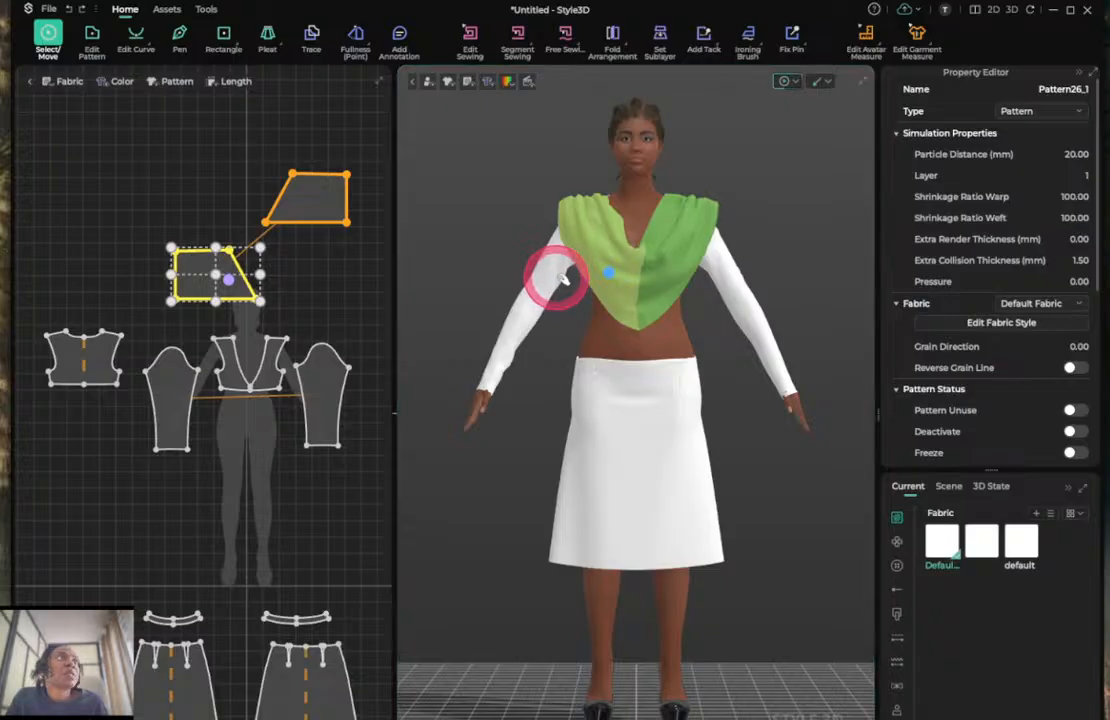
scroll(285, 178, "up", 4)
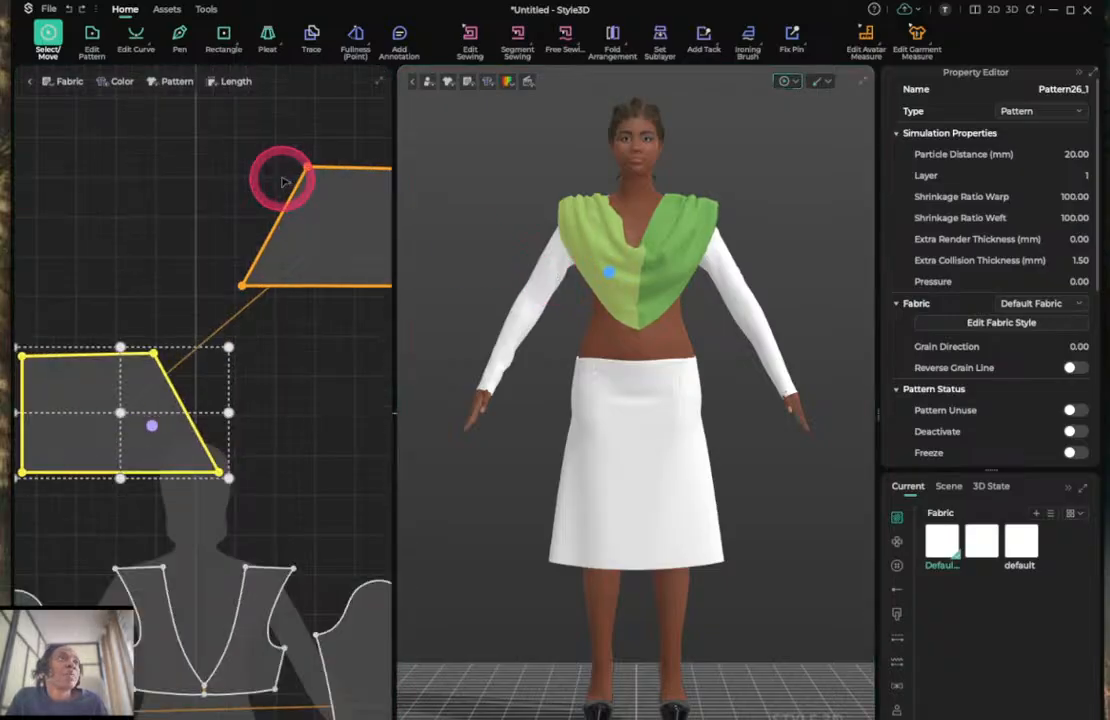
left_click(195, 268)
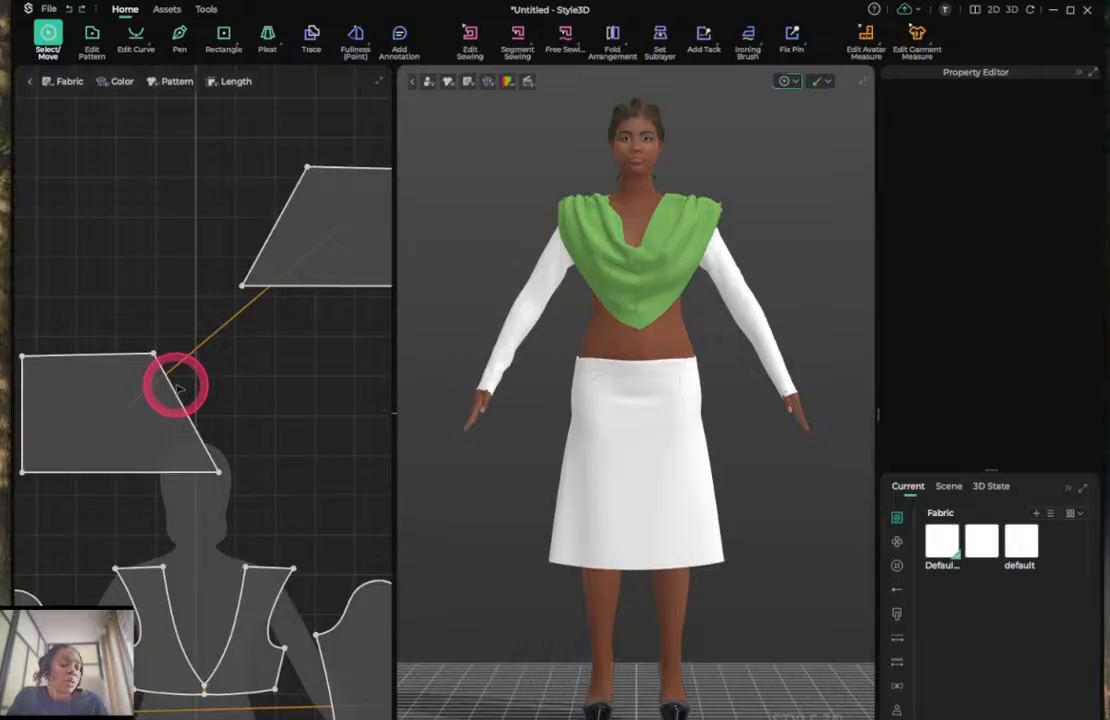
left_click(175, 390)
key("z")
scroll(172, 388, "down", 3)
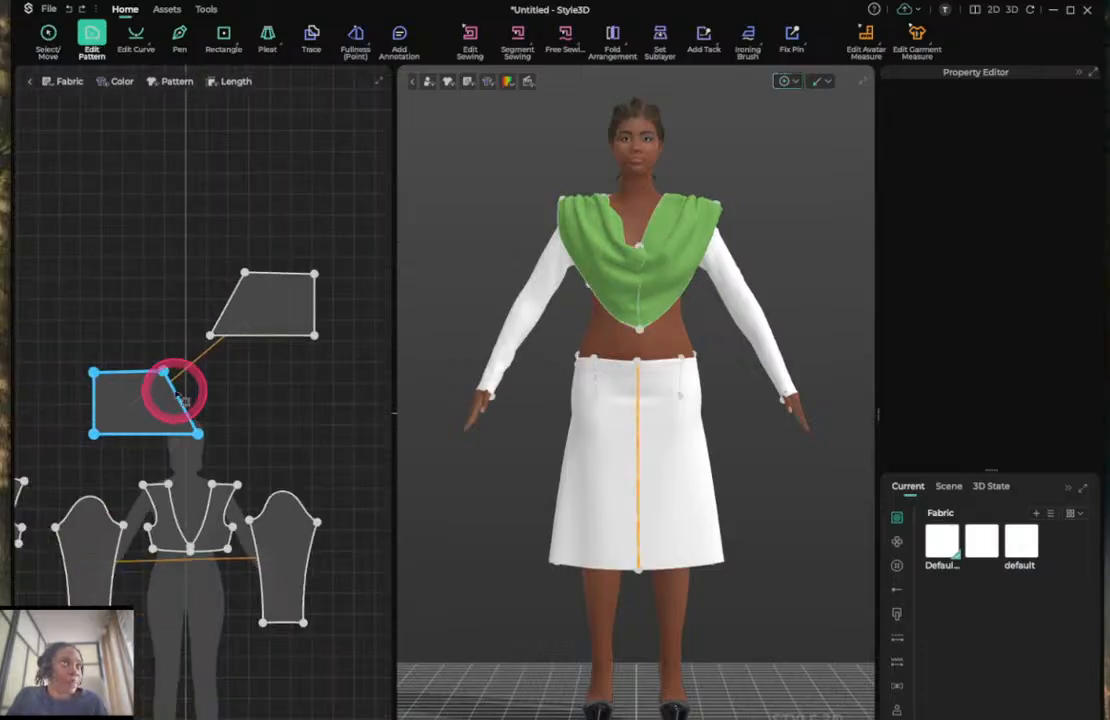
left_click_drag(180, 400, 188, 438)
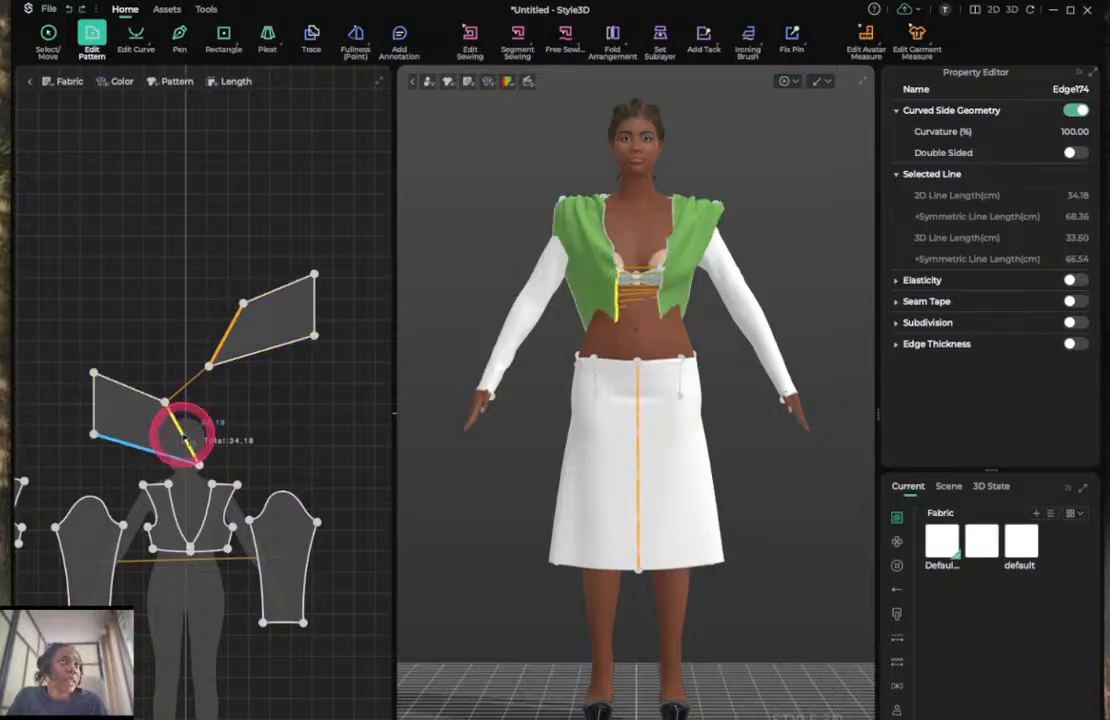
key("space")
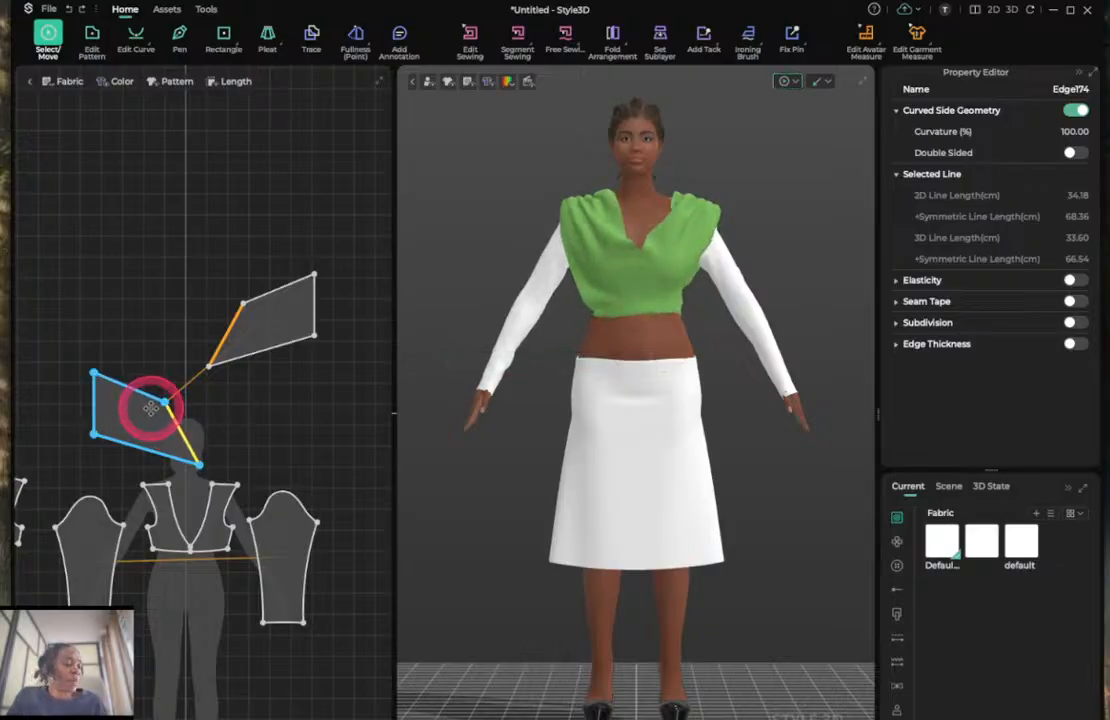
Pull the drape's tucked lower edge out and down at the centre front during simulation.
scroll(150, 406, "up", 2)
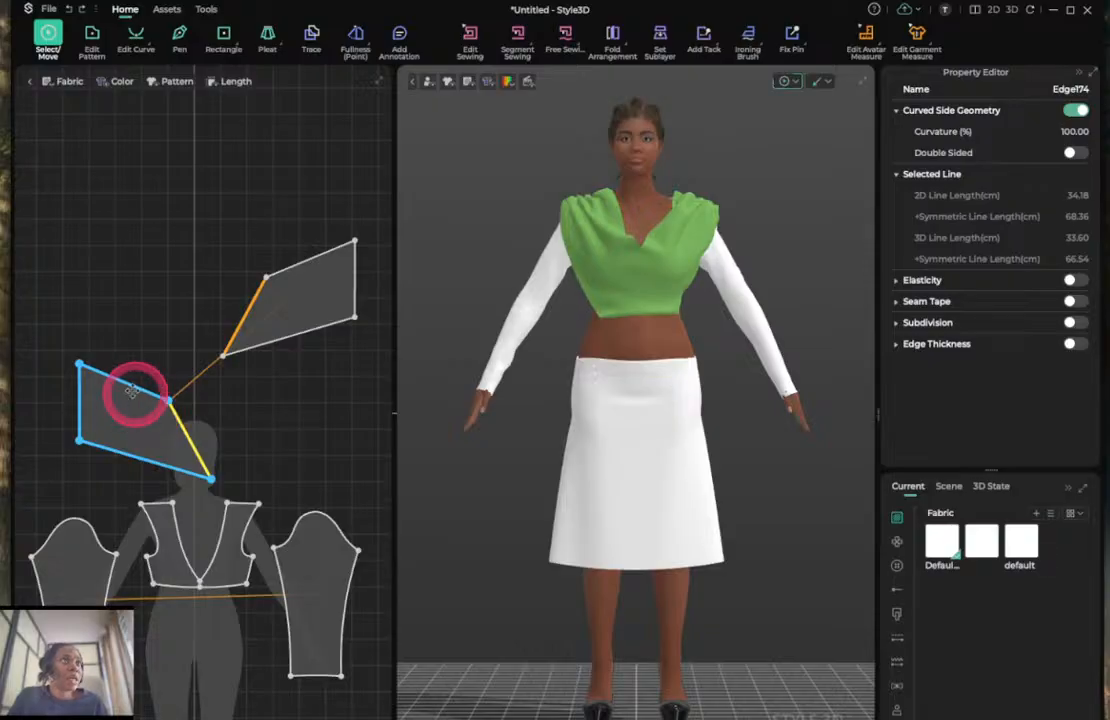
scroll(139, 400, "up", 4)
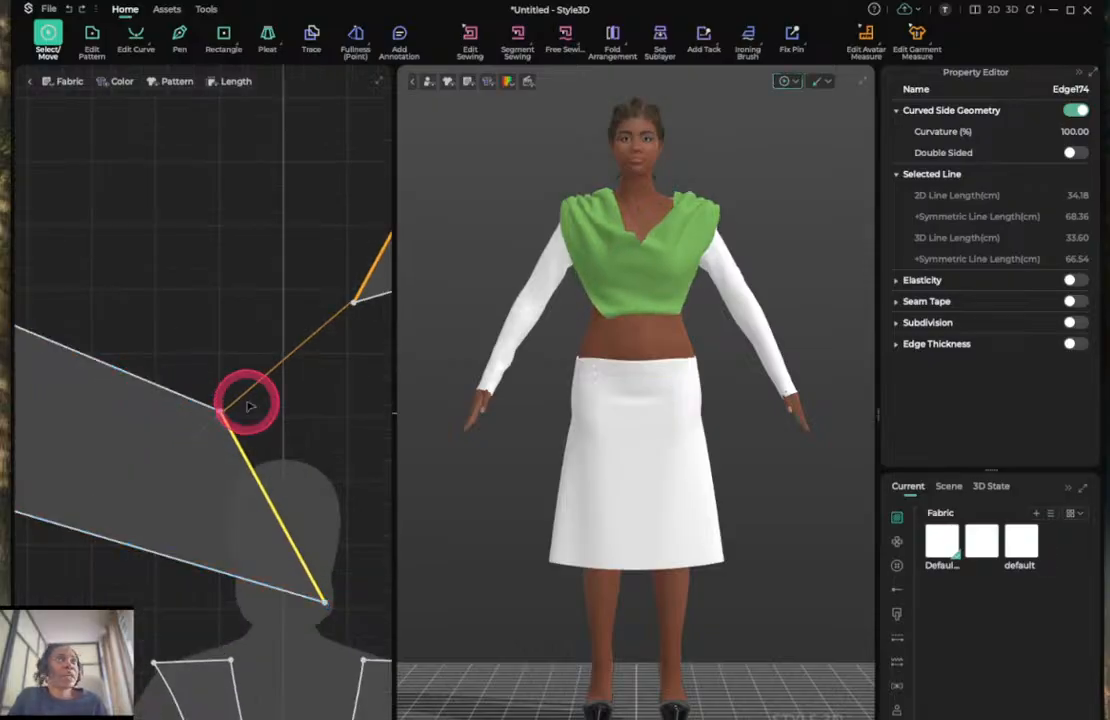
left_click(649, 282)
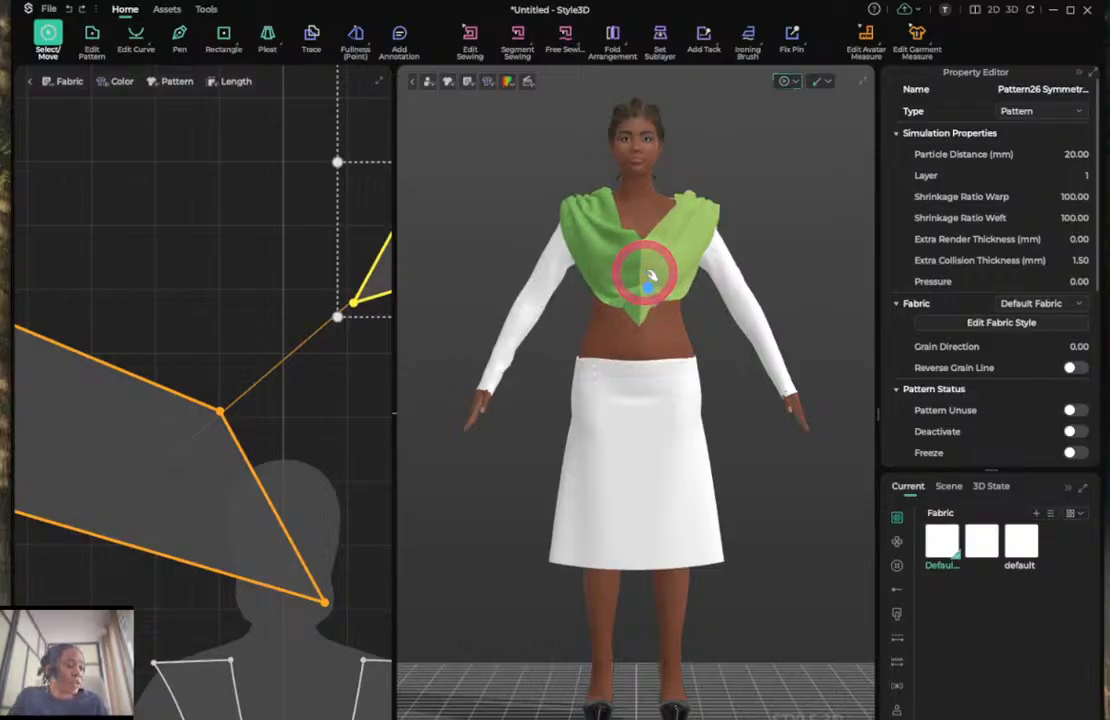
key("z")
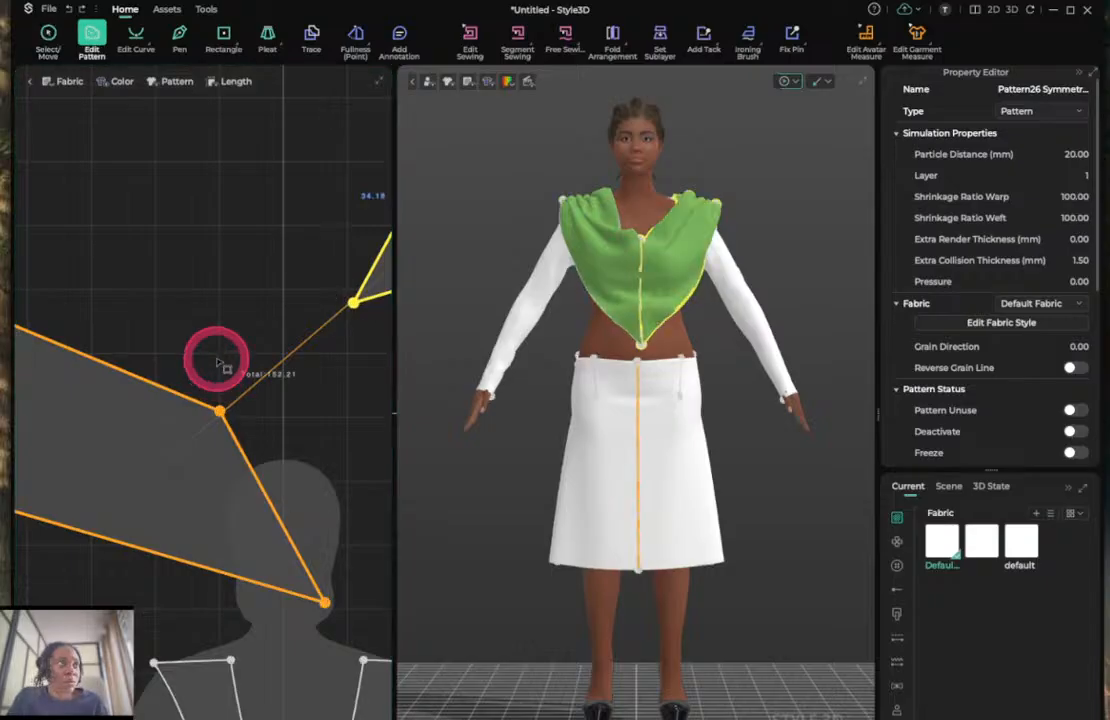
Add one point to the upper edge and one to the lower edge of the front cowl pattern, both close to the centre-front corners.
left_click(220, 365)
key("x")
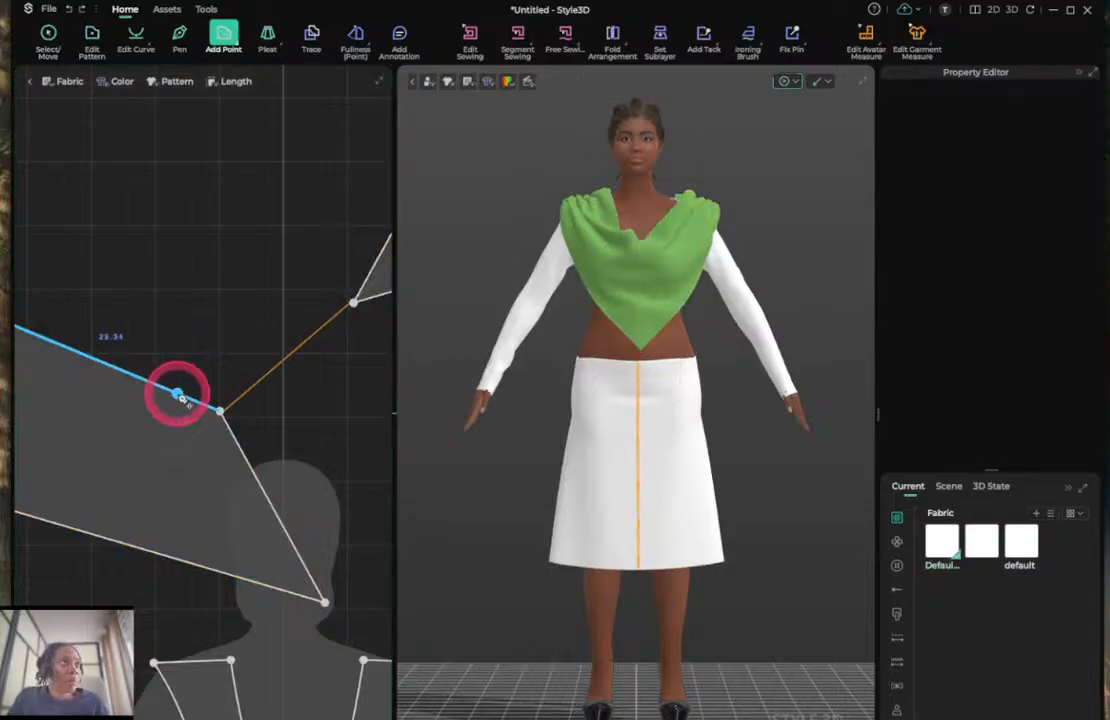
left_click(181, 395)
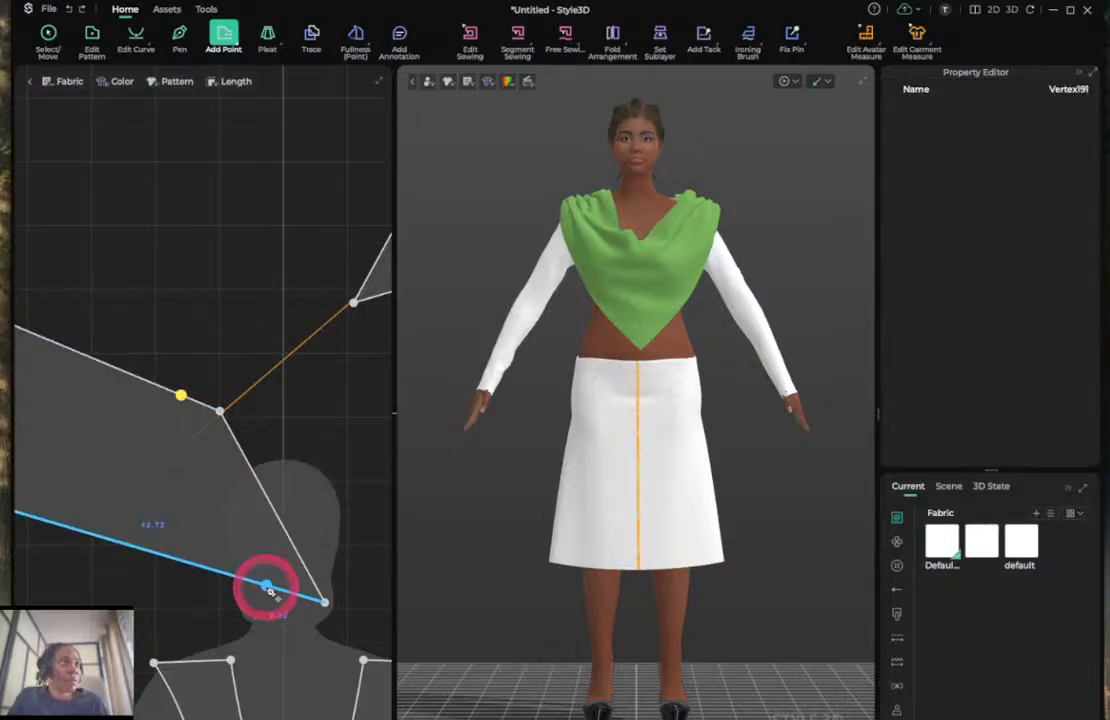
left_click(267, 587)
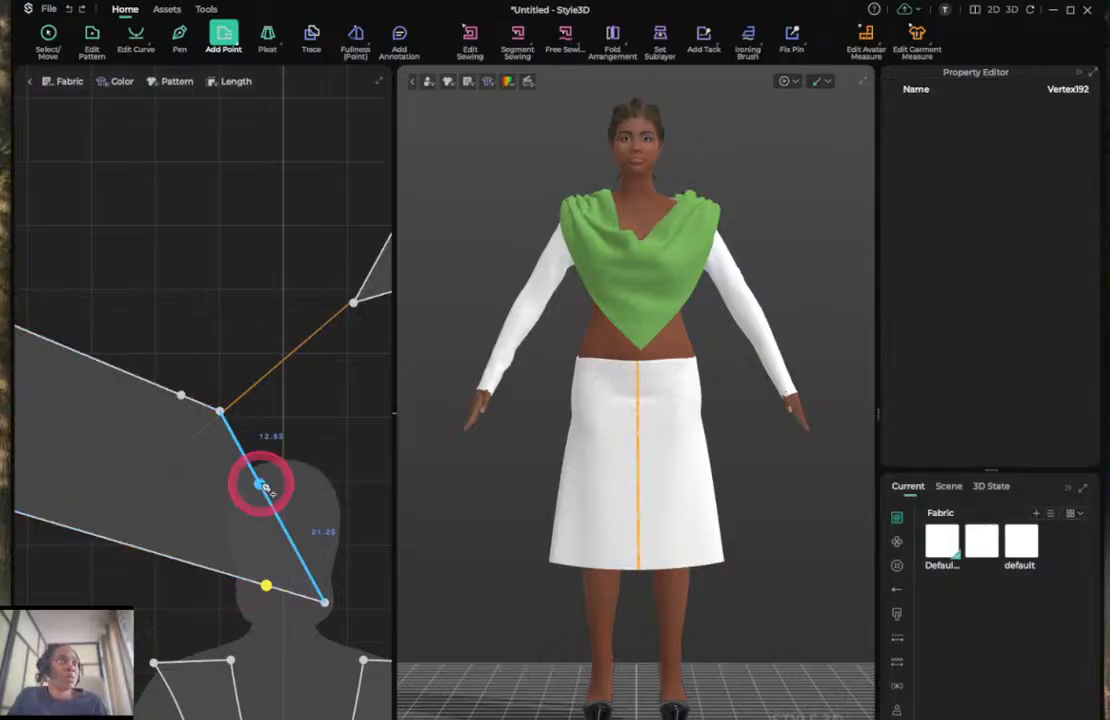
Move the cowl pattern's two centre-front corners so the short segments beside the added points run almost horizontally.
key("z")
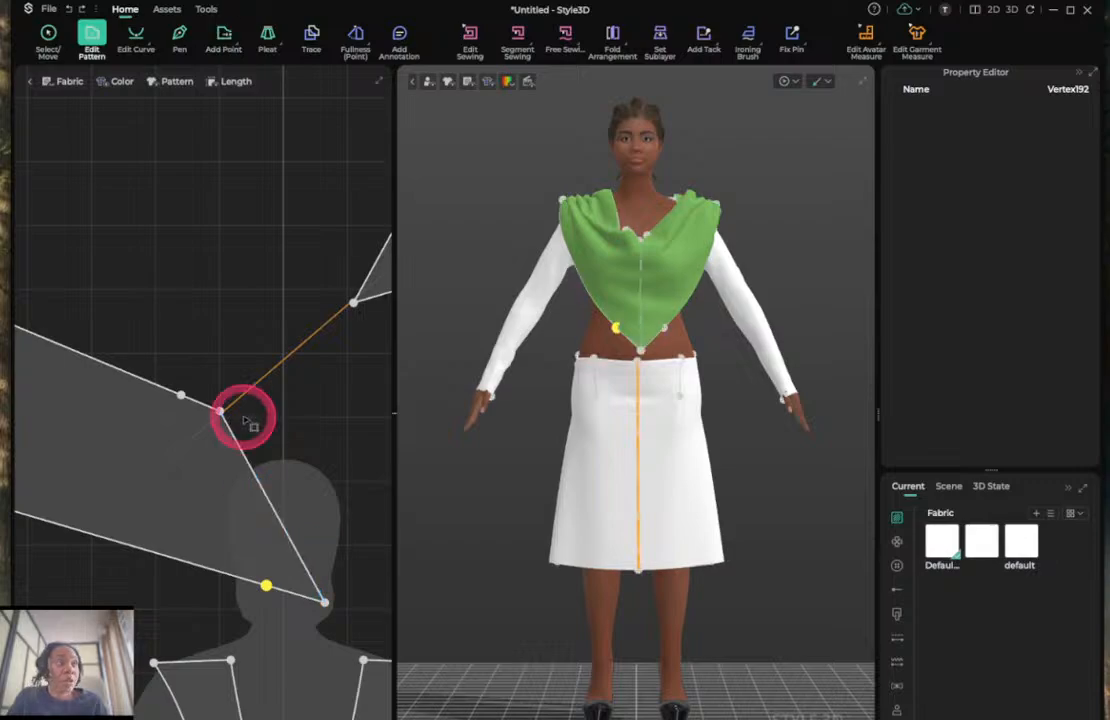
left_click(219, 411)
mouse_move(219, 411)
left_mouse_down()
mouse_move(230, 387)
mouse_move(236, 395)
left_mouse_up()
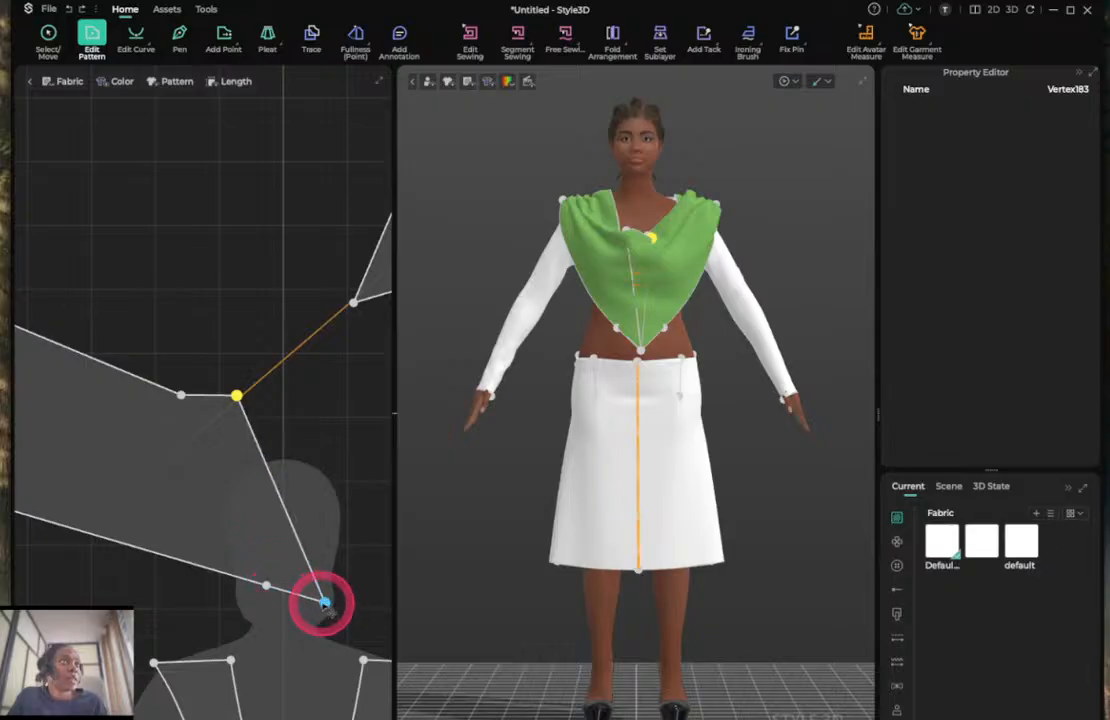
left_click_drag(325, 602, 317, 585)
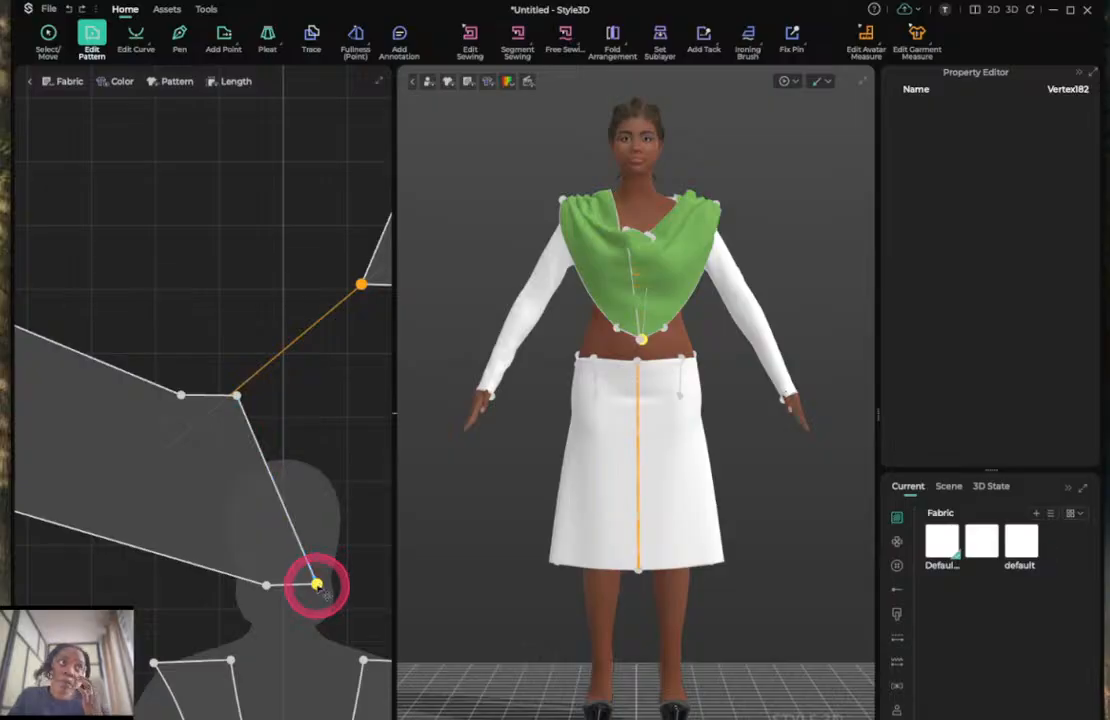
left_click(322, 594)
left_click(316, 587)
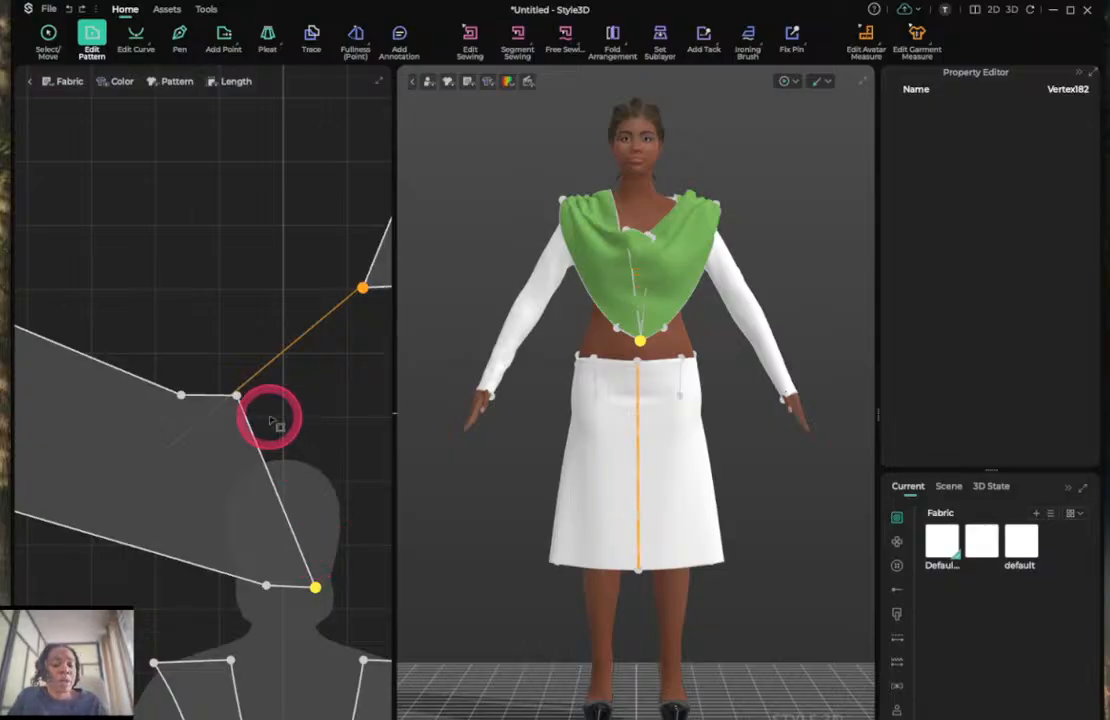
Bend the long upper edge of the cowl pattern into a smooth inward curve.
key("c")
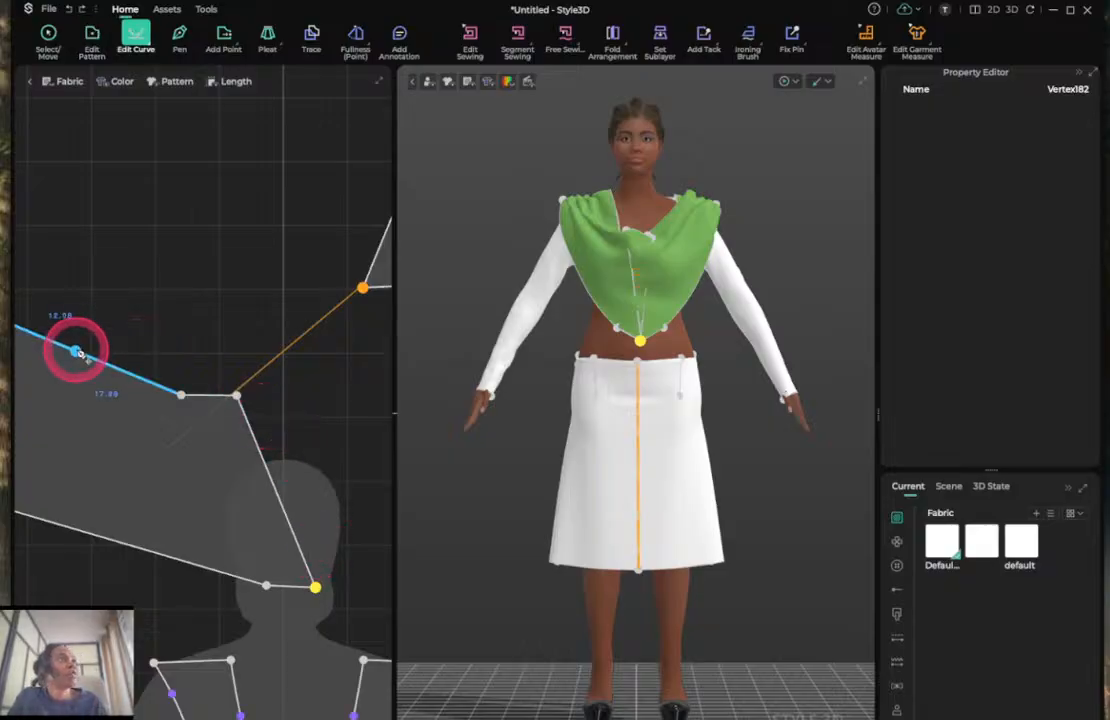
scroll(76, 351, "down", 5)
scroll(76, 350, "down", 2)
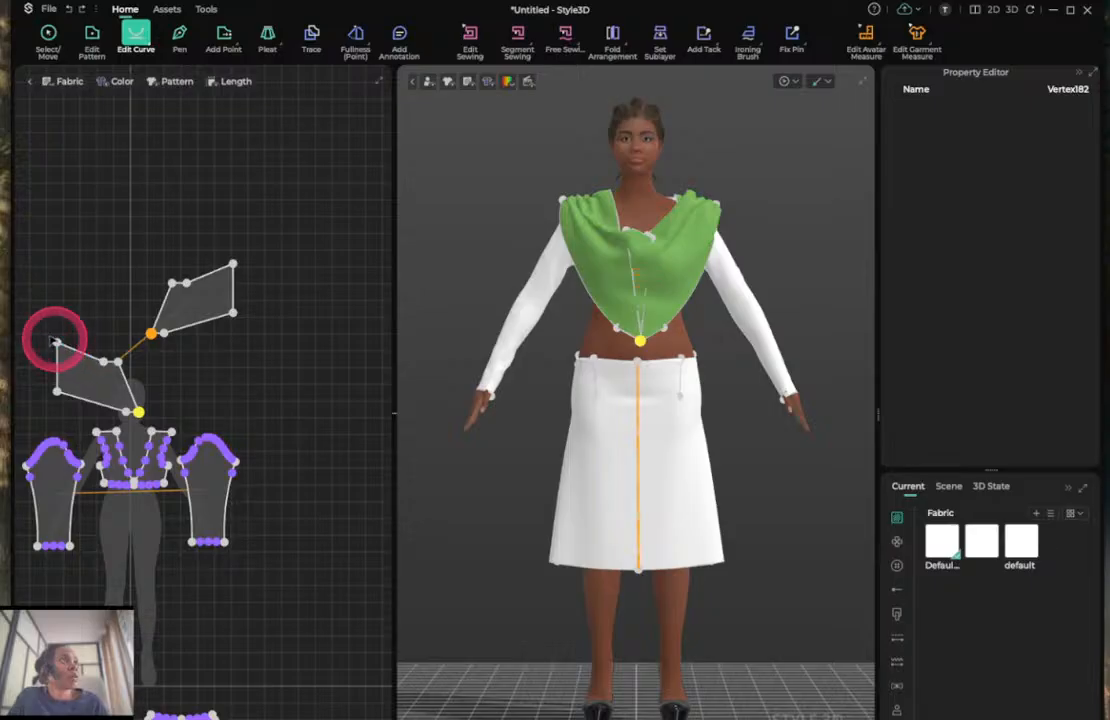
scroll(54, 340, "up", 6)
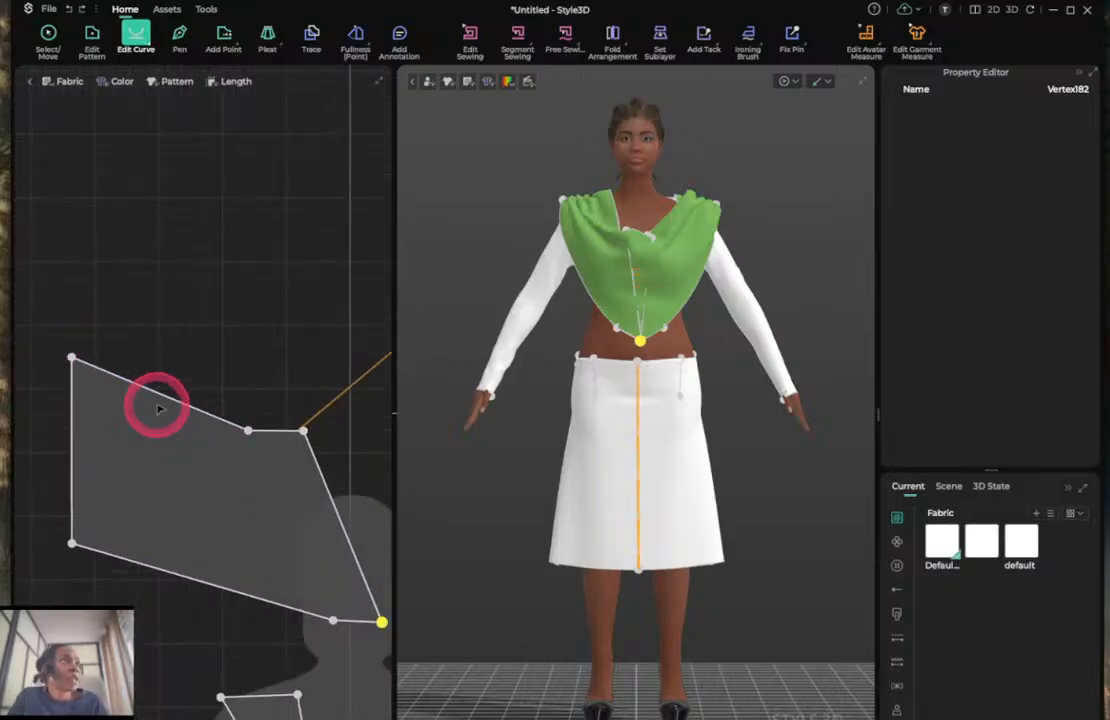
mouse_move(156, 394)
left_mouse_down()
mouse_move(141, 404)
mouse_move(149, 409)
left_mouse_up()
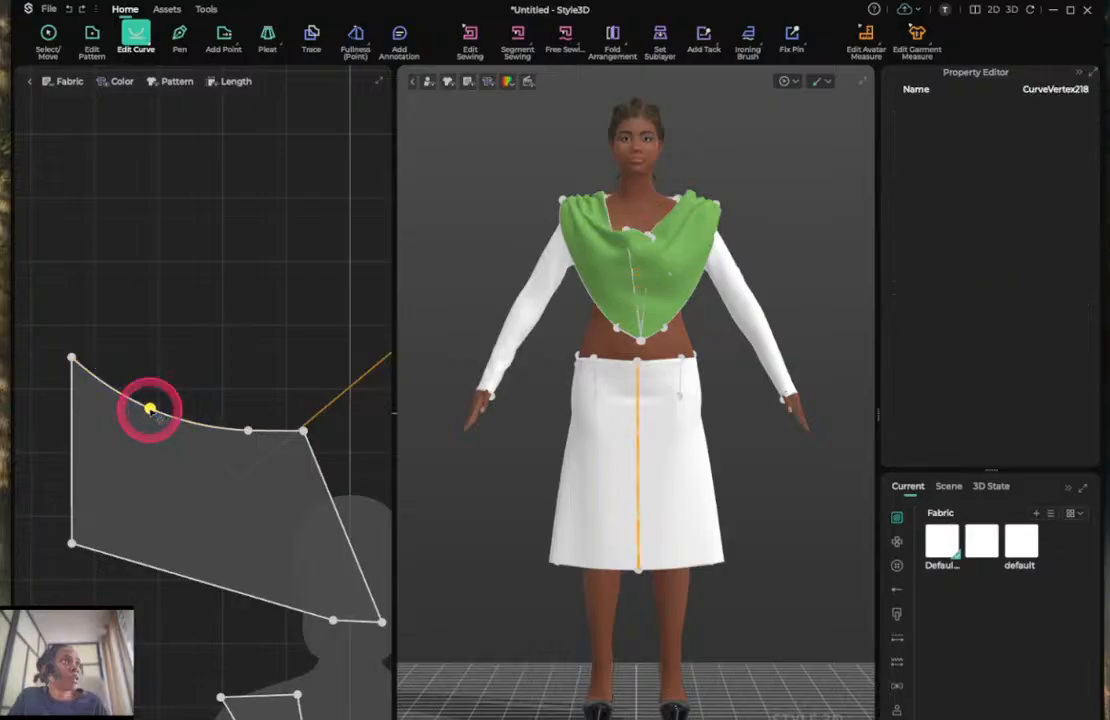
Bend the long lower edge of the cowl pattern into a gentle outward curve.
left_click(196, 581)
left_click_drag(196, 581, 176, 584)
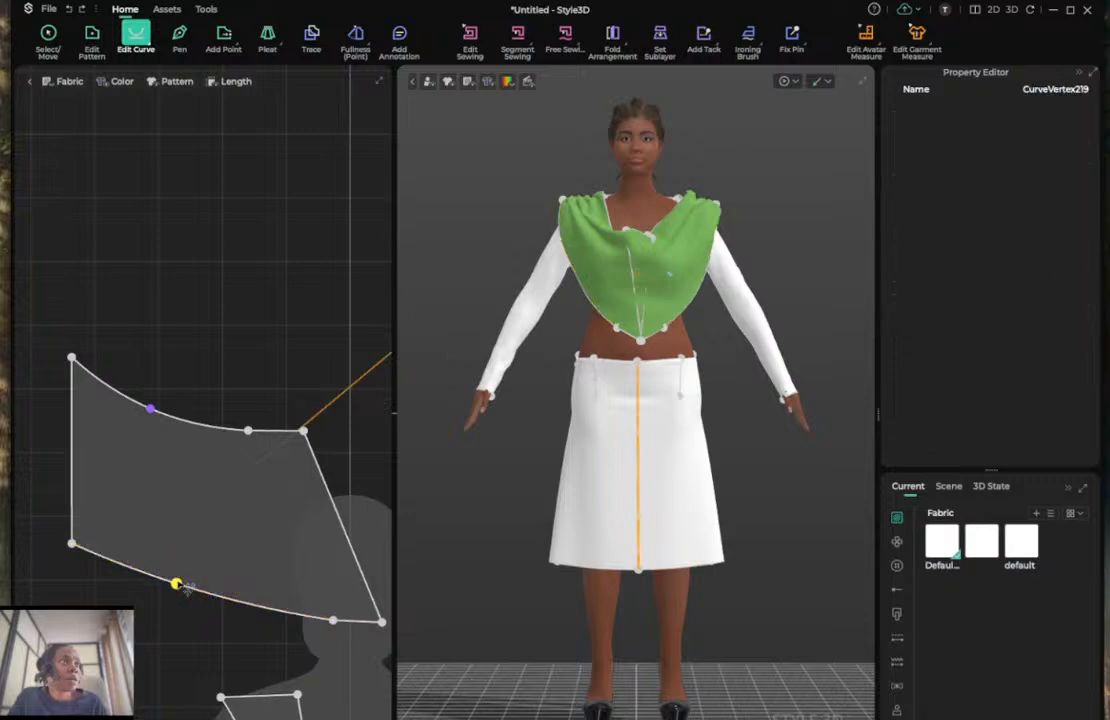
left_click(177, 585)
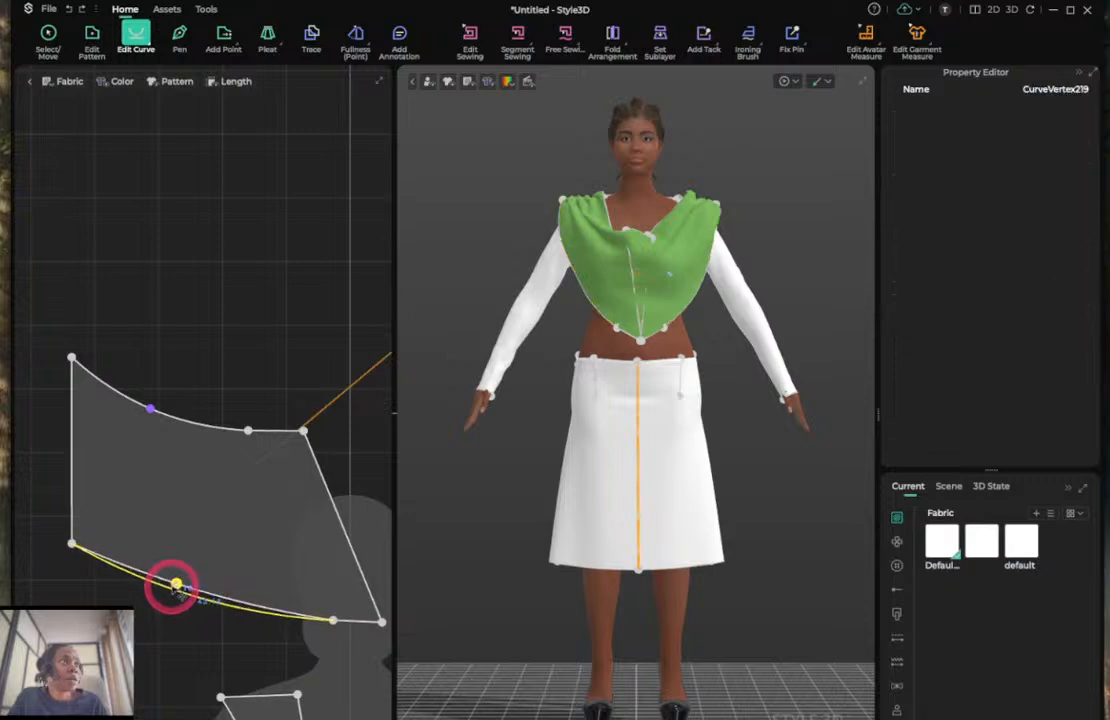
left_click_drag(176, 584, 171, 589)
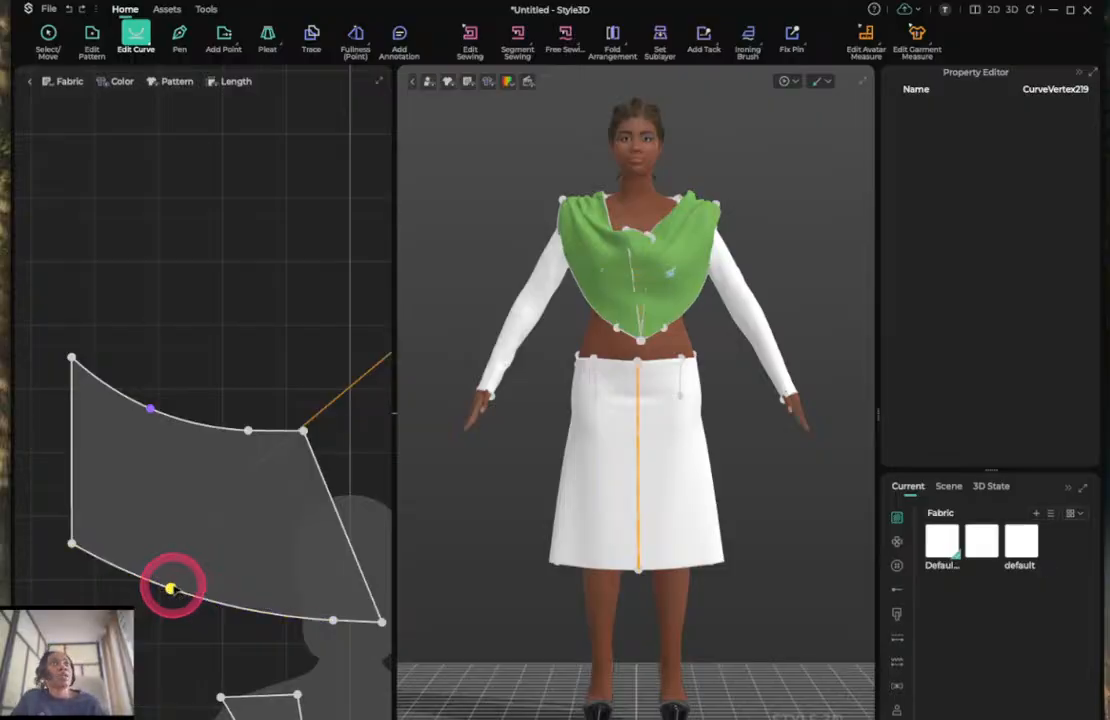
Simulate the garment to drape the curved front piece on the avatar.
key("space")
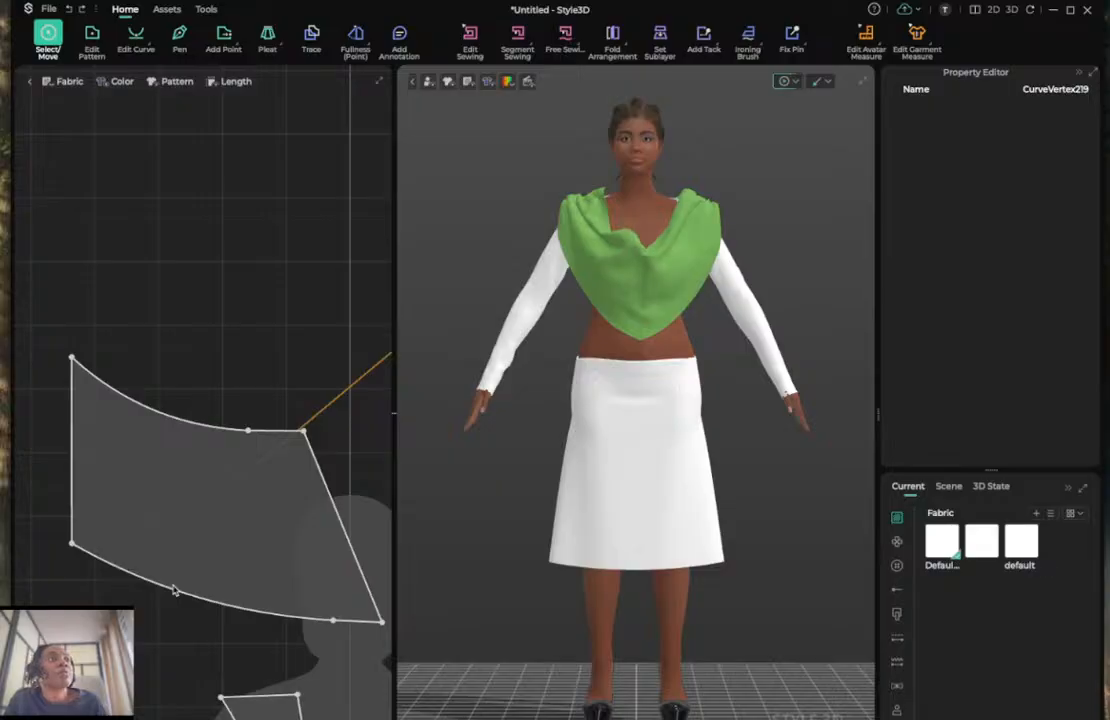
left_click(136, 567)
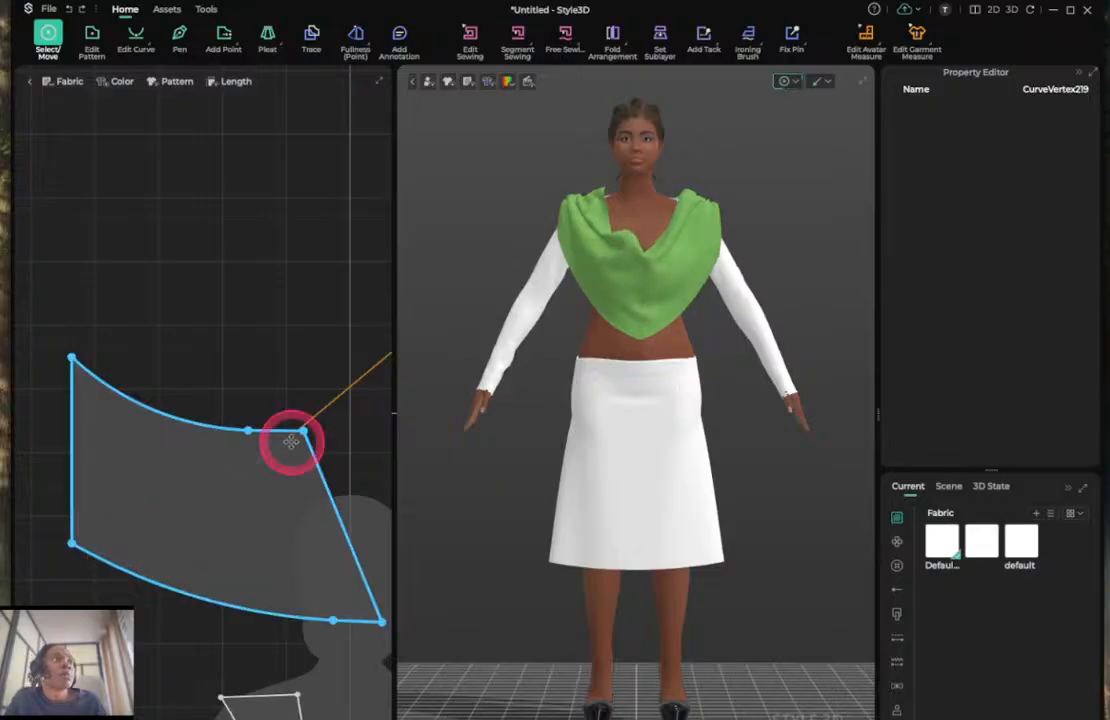
left_click(248, 378)
left_click(278, 412)
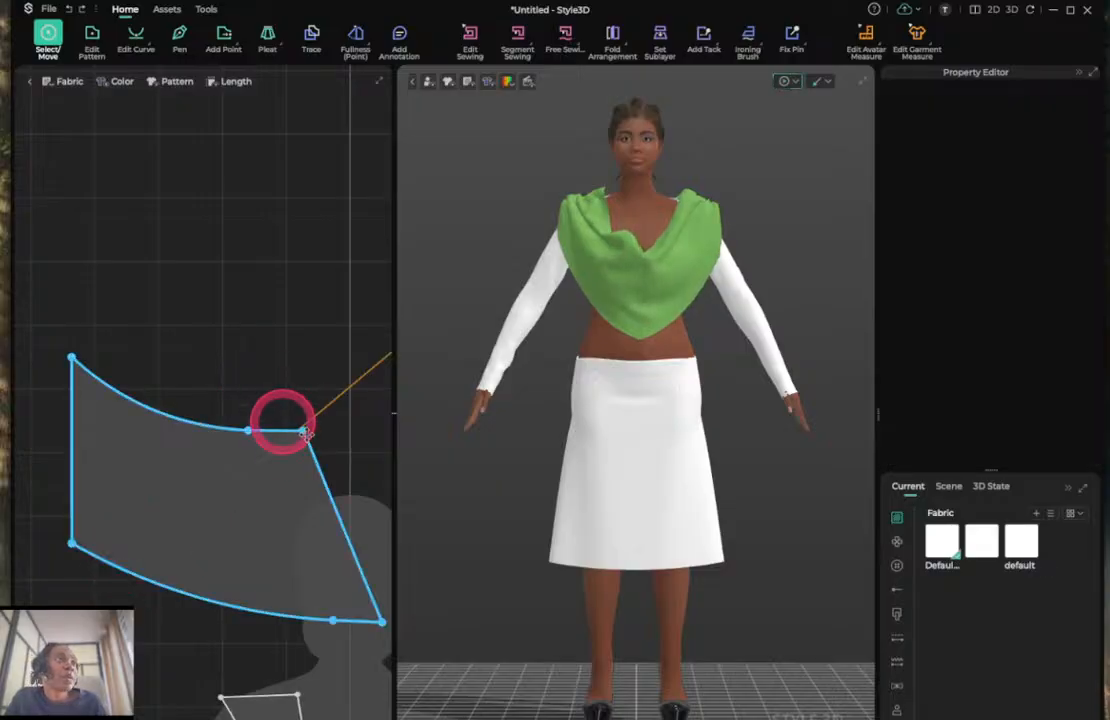
left_click(277, 345)
Deepen the neckline by lowering the cowl pattern's upper centre-front corner along the centre seam and the neighbouring upper-edge point.
key("z")
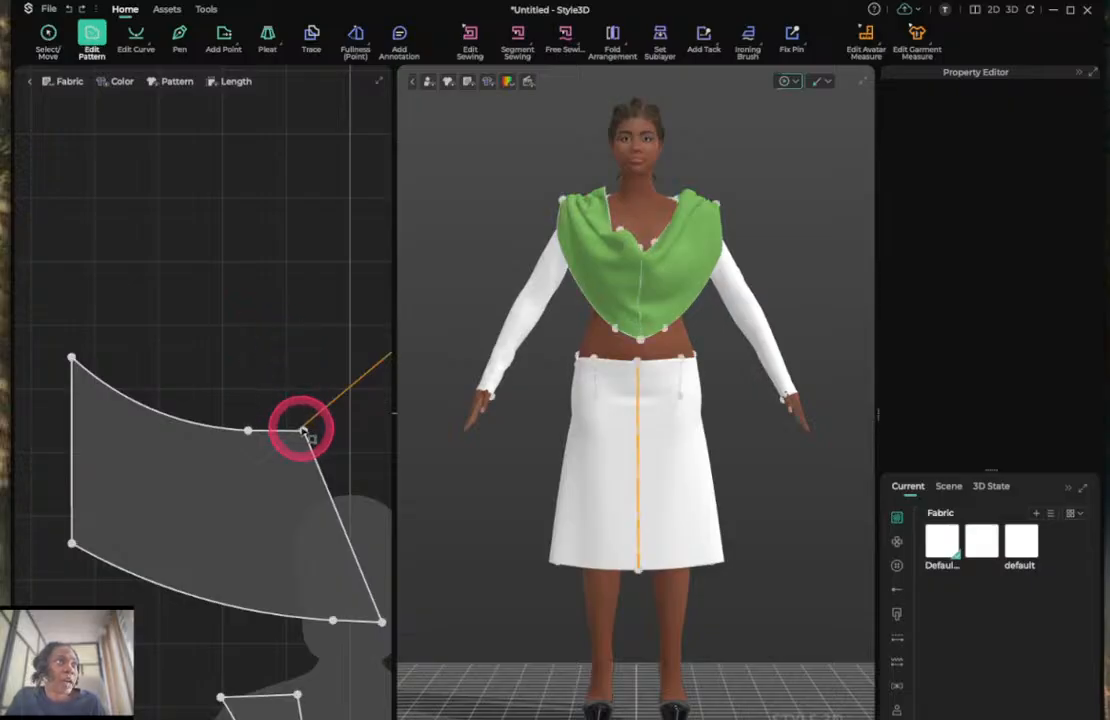
left_click_drag(303, 432, 342, 526)
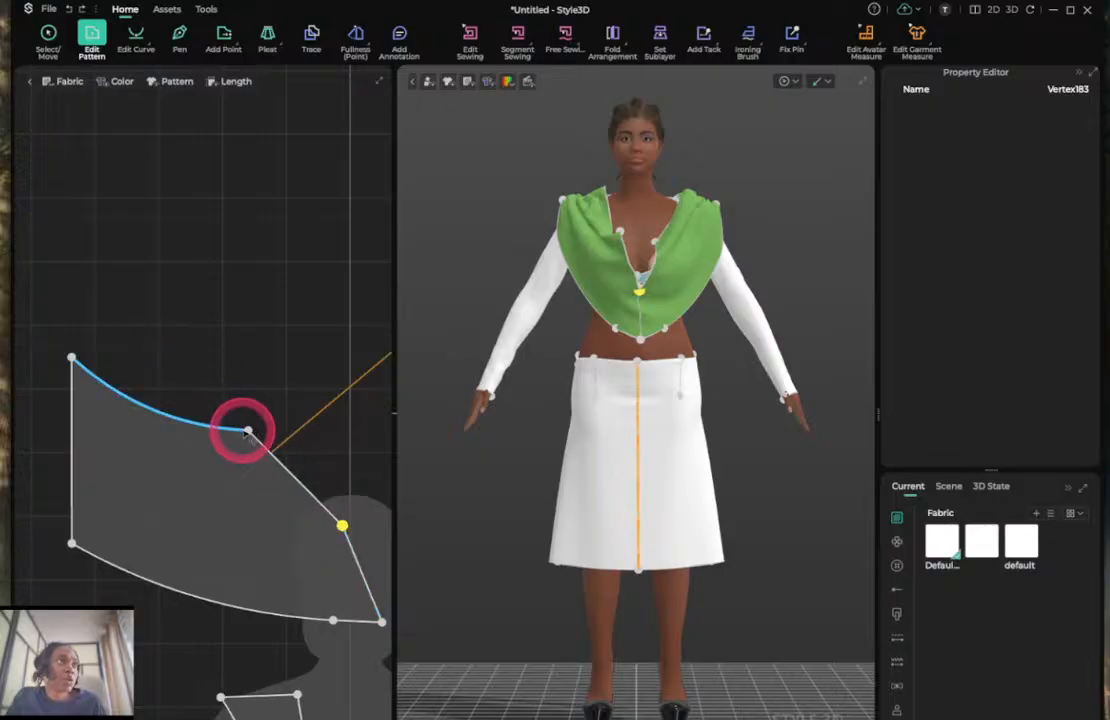
left_click_drag(247, 432, 229, 488)
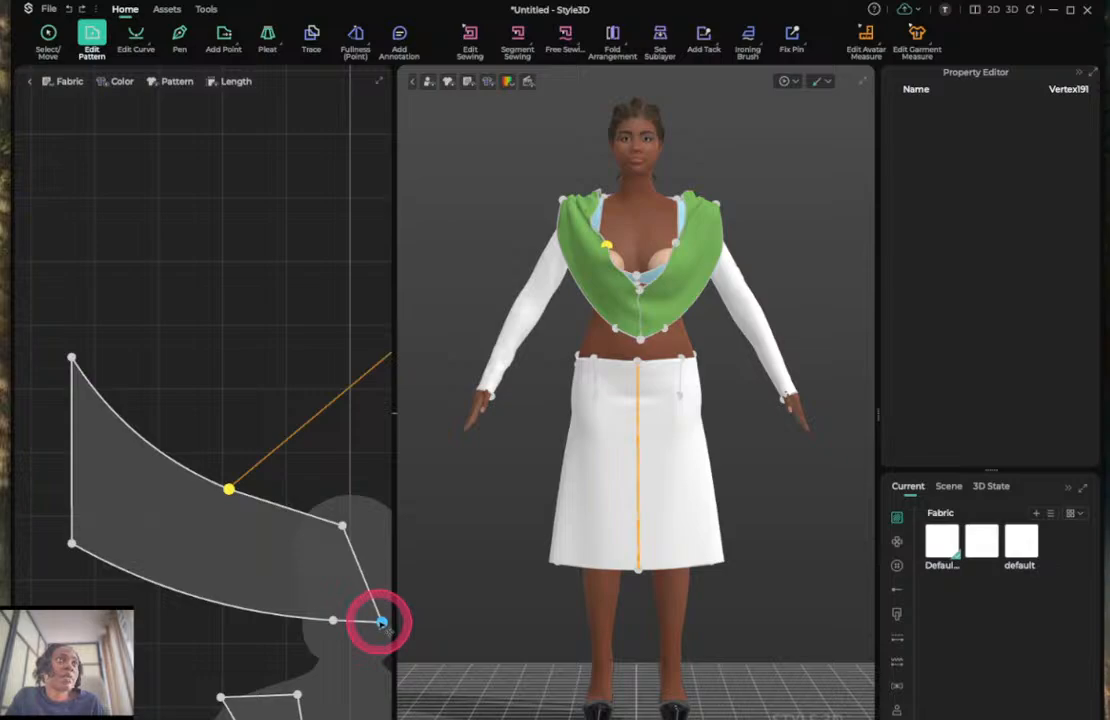
scroll(291, 608, "up", 3)
scroll(290, 606, "down", 6)
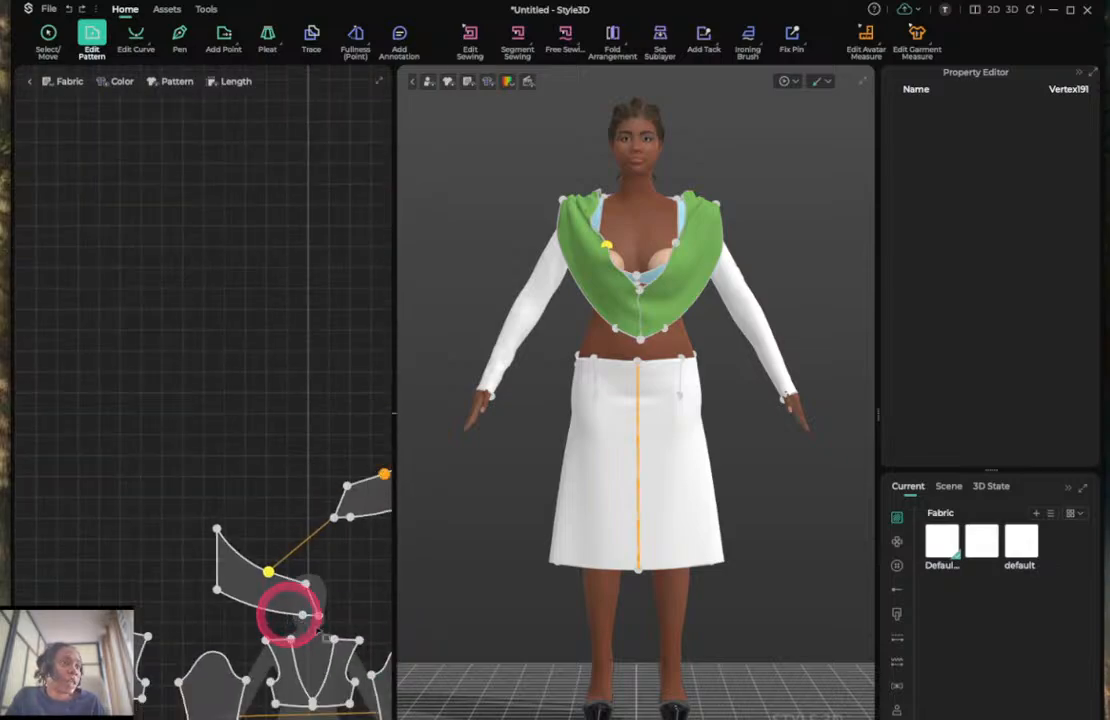
scroll(318, 622, "up", 5)
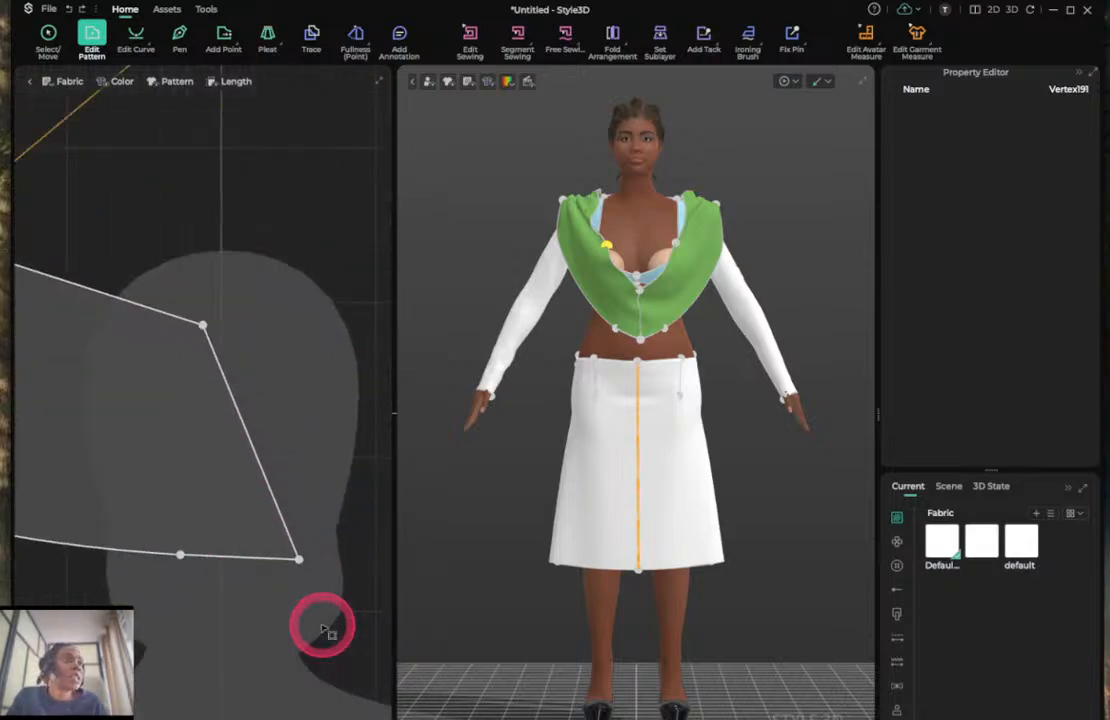
left_click(299, 559)
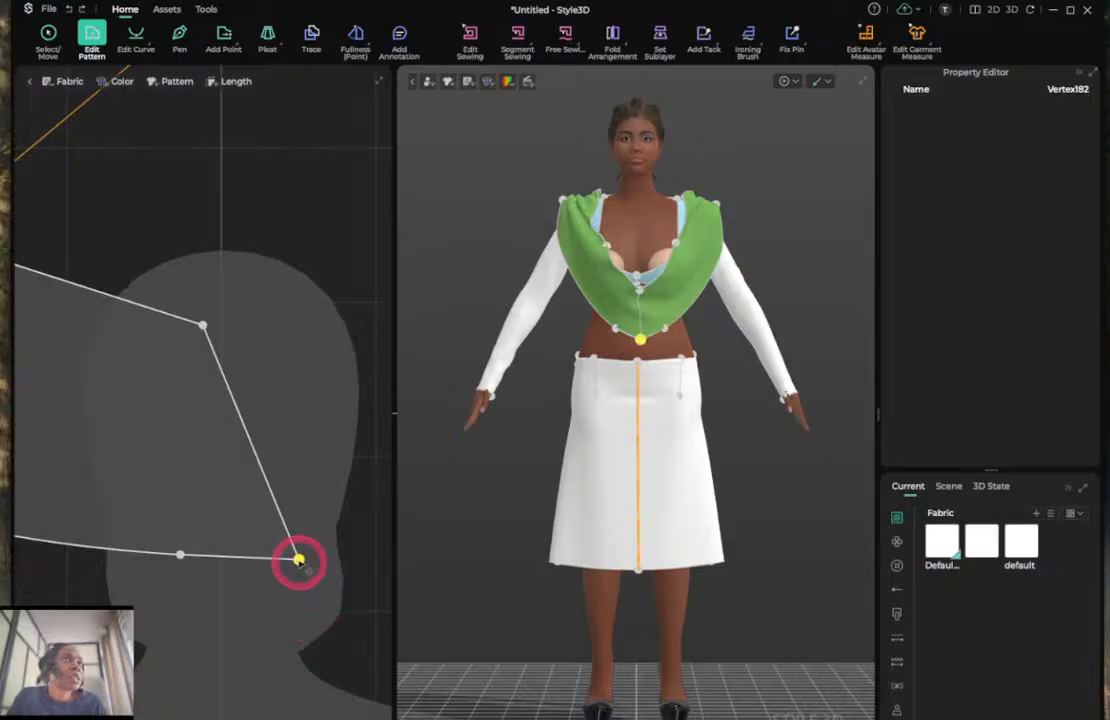
left_click_drag(303, 561, 297, 560)
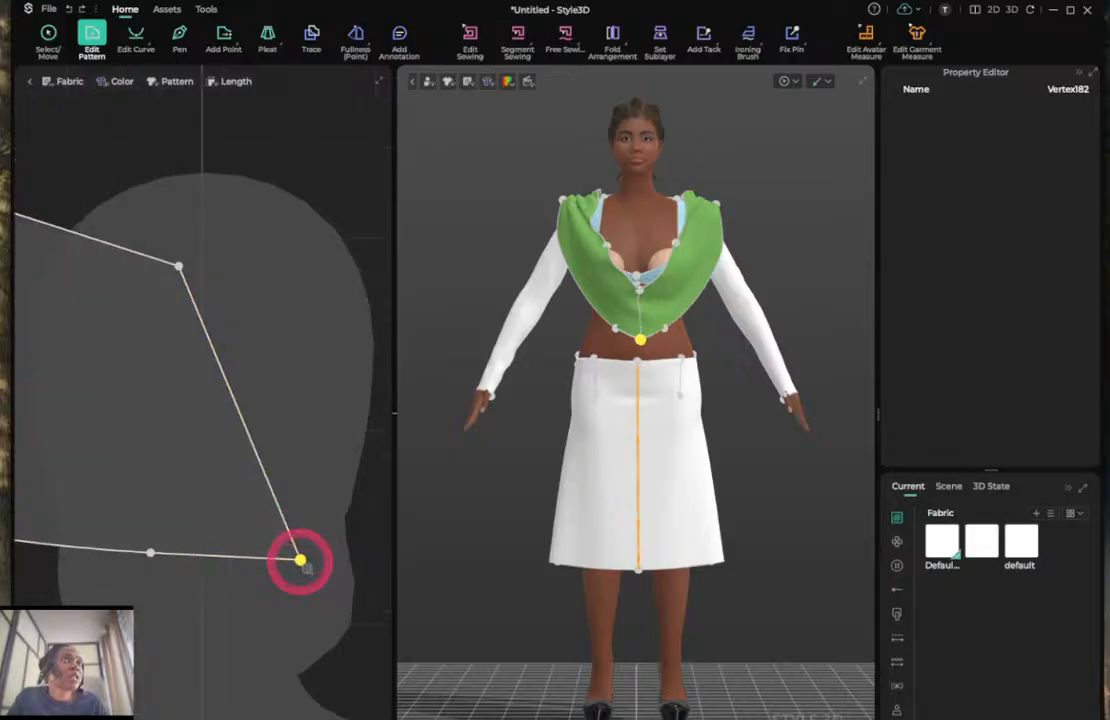
Deepen the lower edge's curve on the cowl pattern and pull down the edge point beside the centre-front corner.
scroll(297, 560, "down", 3)
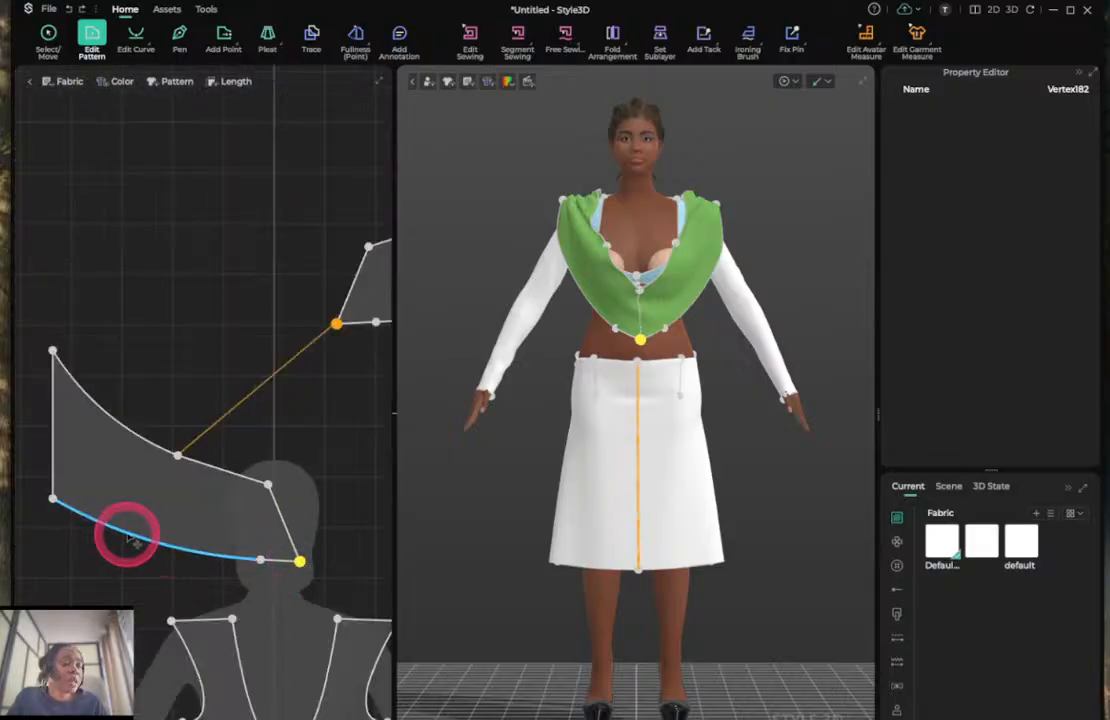
key("c")
left_click_drag(129, 536, 124, 550)
left_click(261, 561)
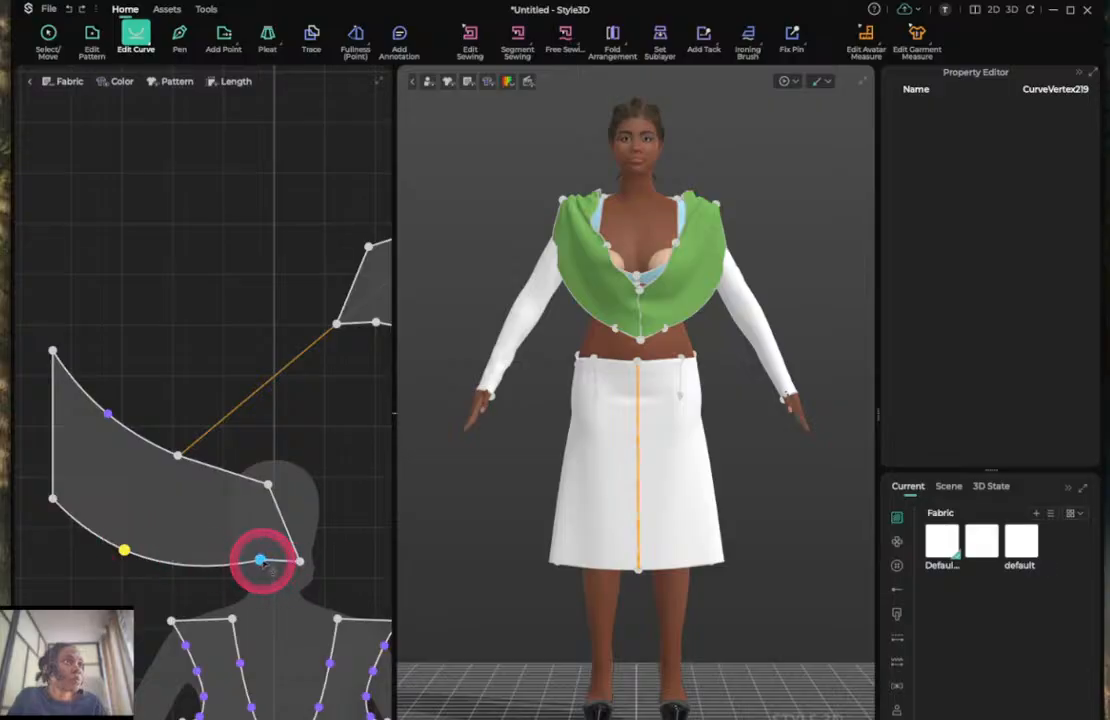
left_click_drag(270, 571, 272, 582)
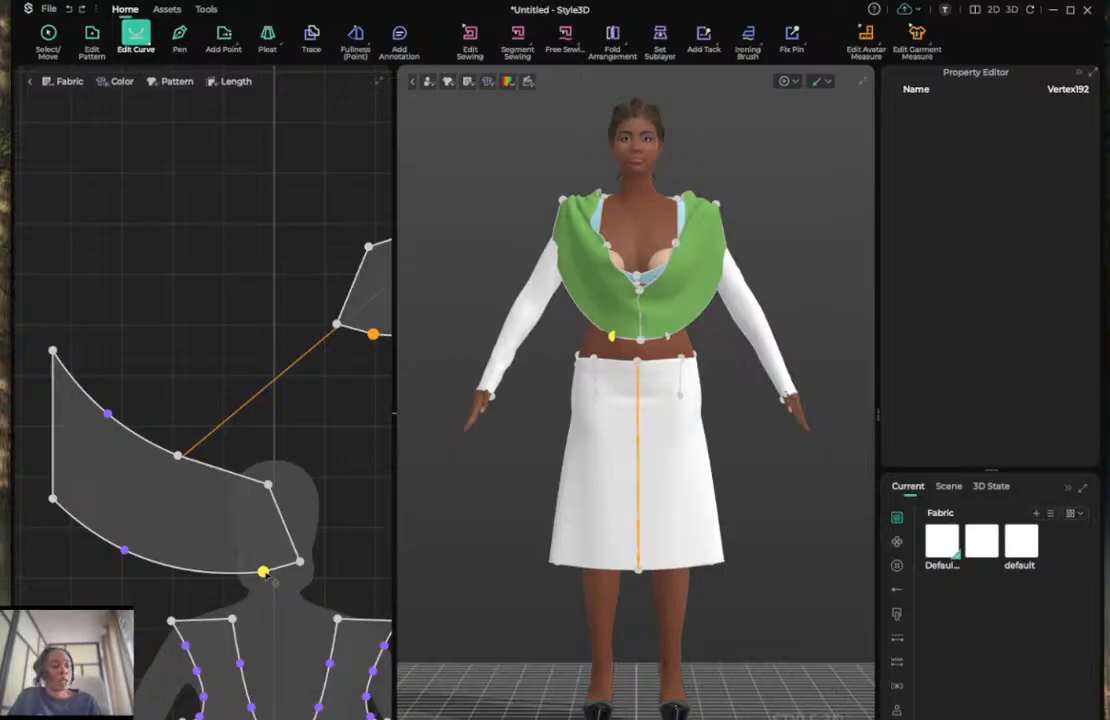
Simulate the garment and pull the green front piece's fabric down from one shoulder to check the drape.
key("space")
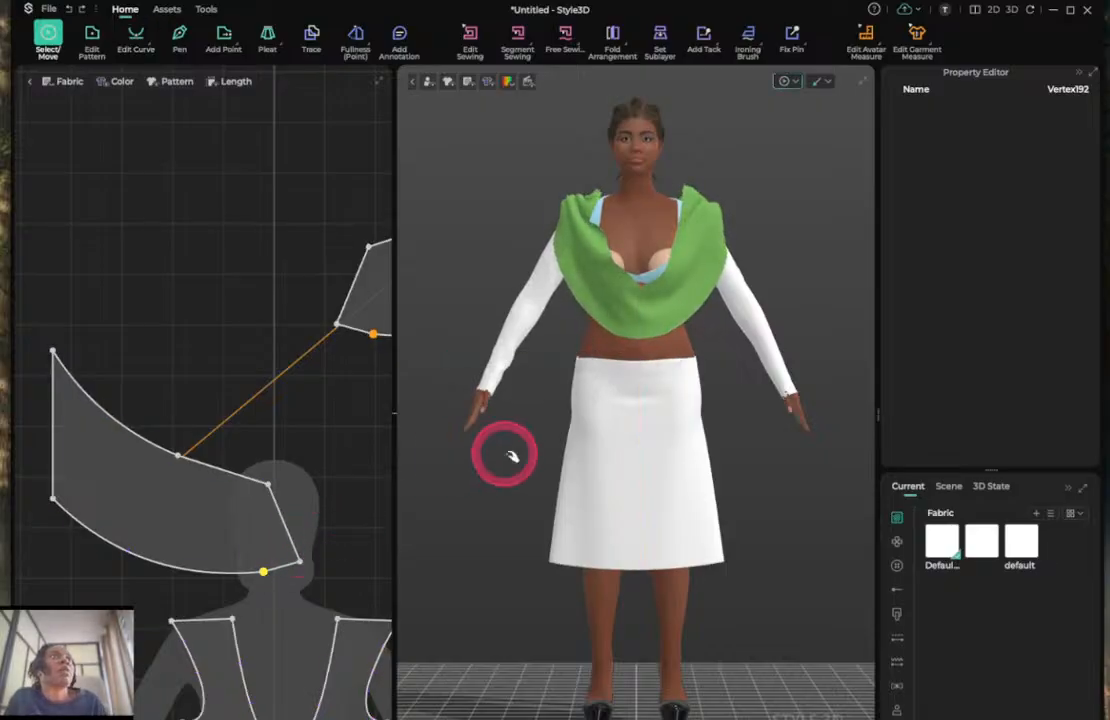
left_click(596, 186)
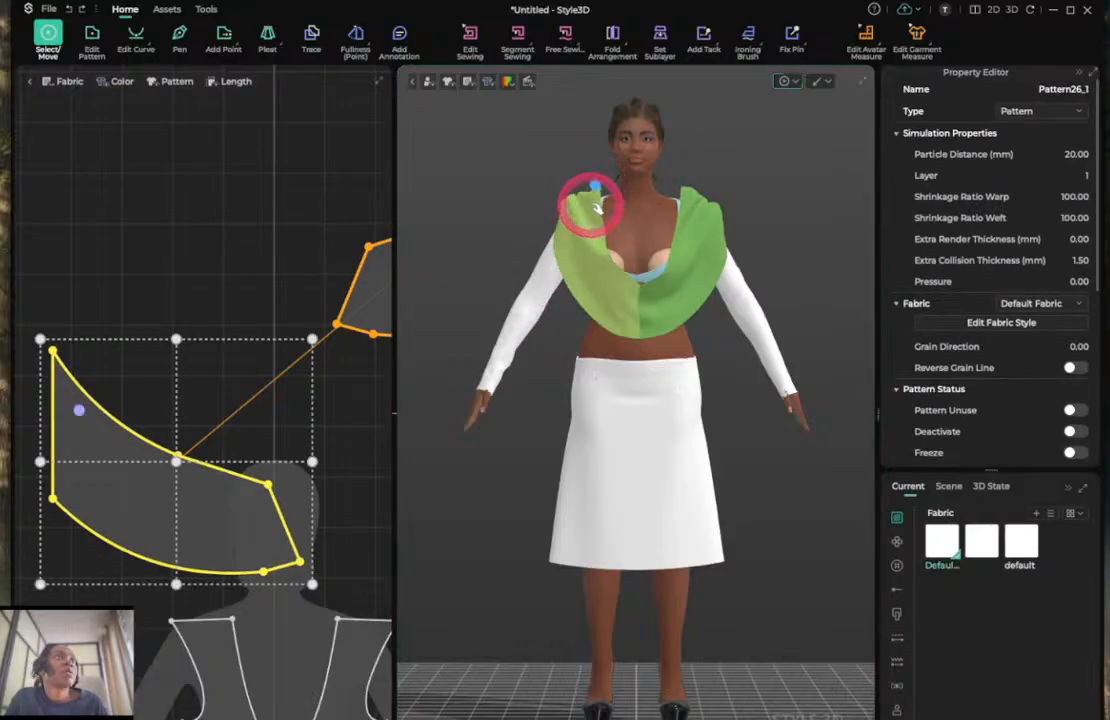
mouse_move(596, 205)
left_mouse_down()
mouse_move(585, 196)
mouse_move(617, 264)
left_mouse_up()
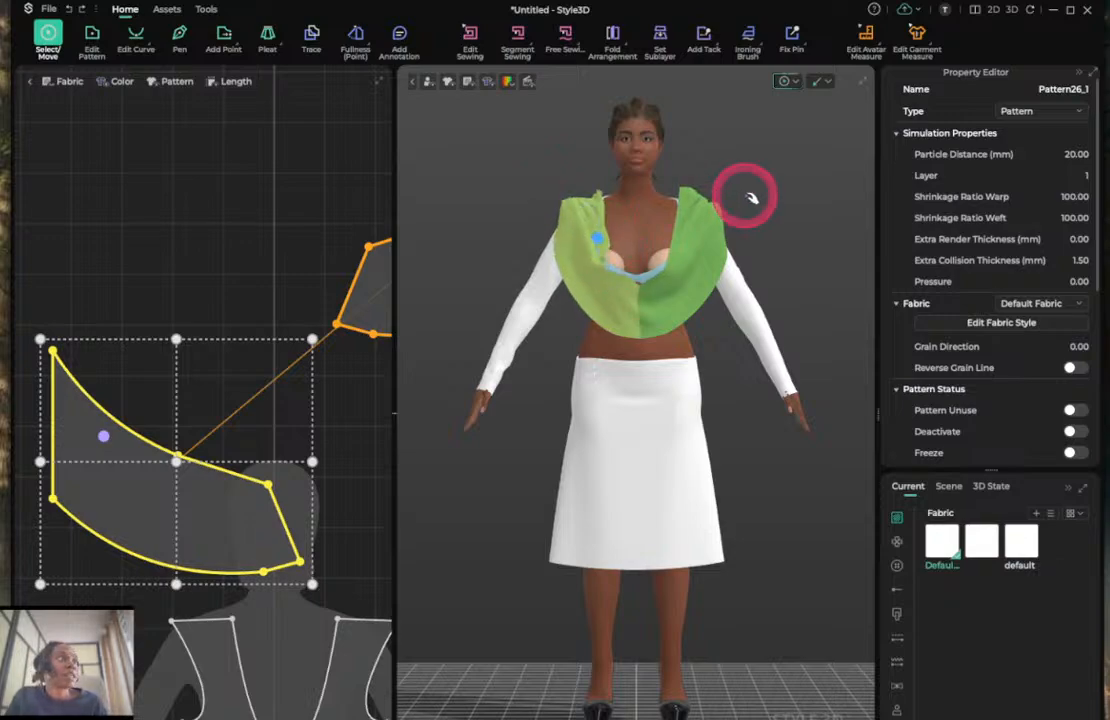
left_click(748, 195)
right_click_drag(743, 191, 632, 195)
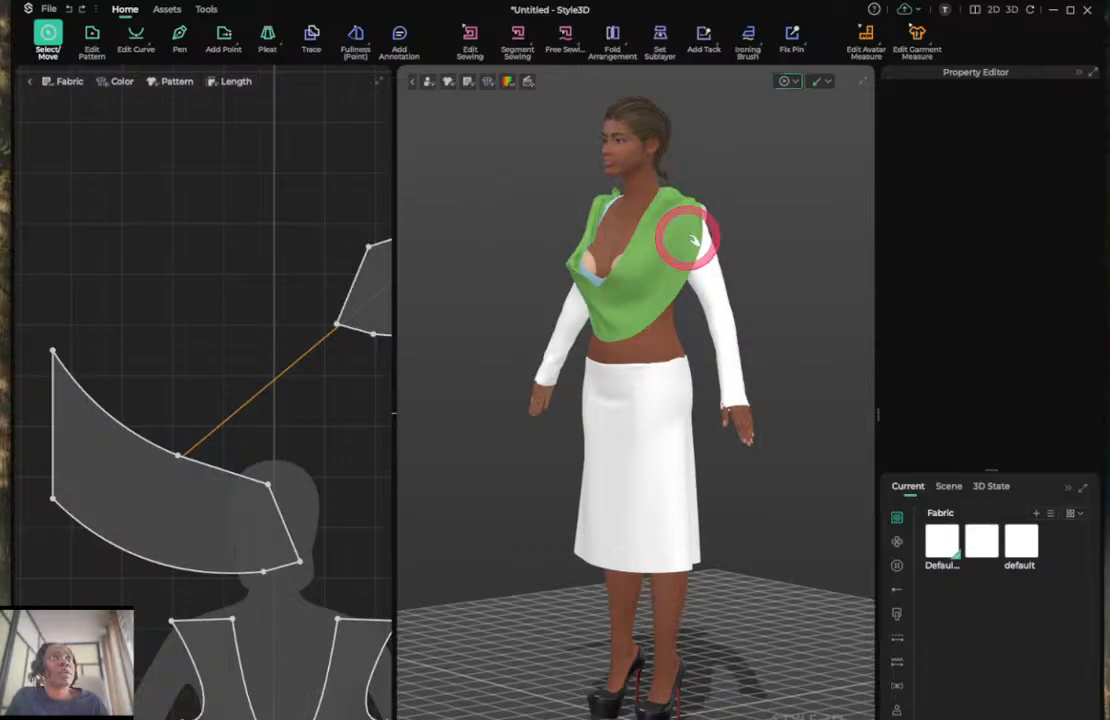
right_click_drag(669, 235, 724, 216)
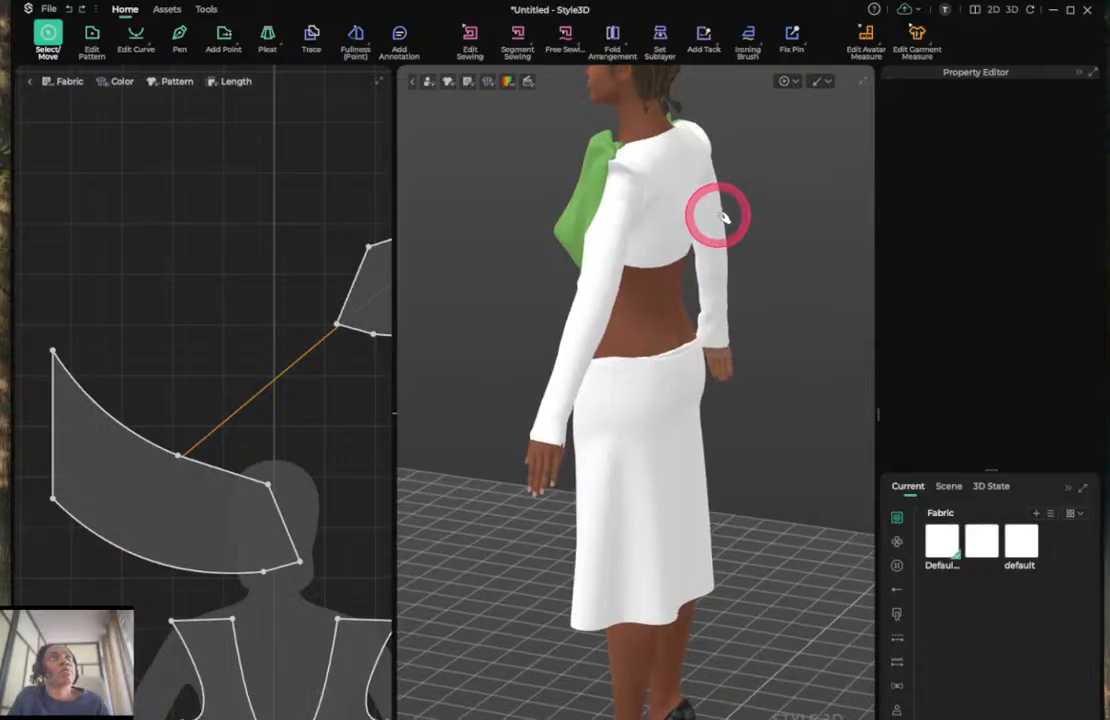
right_click(719, 214)
left_click(749, 262)
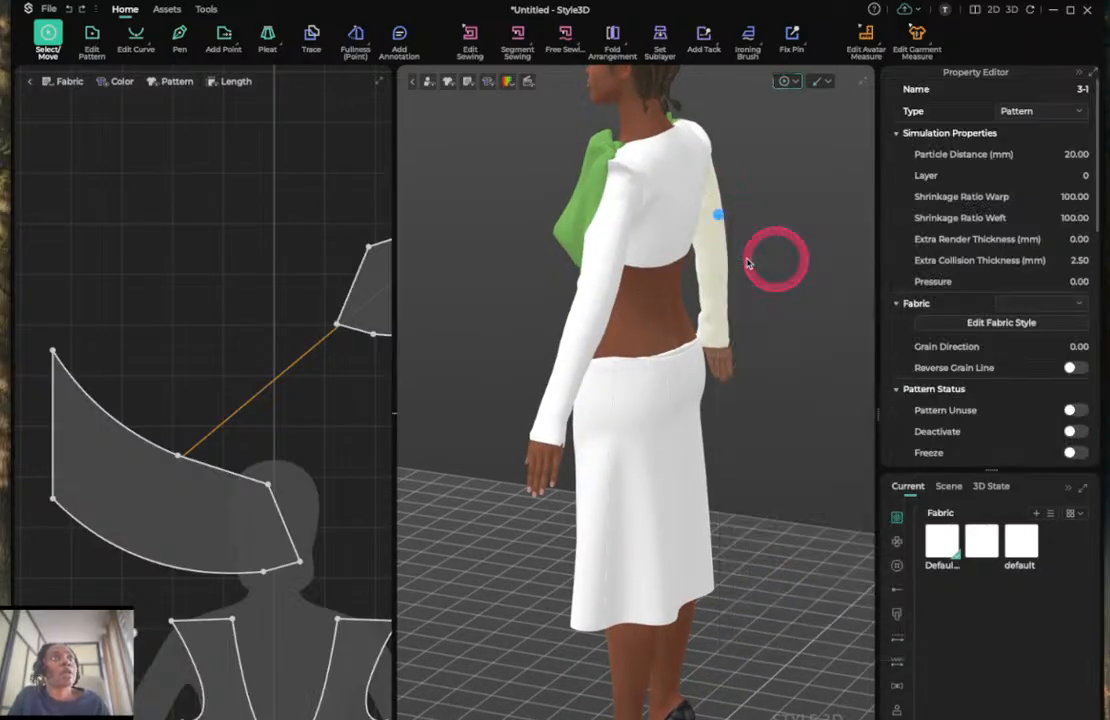
left_click(550, 317)
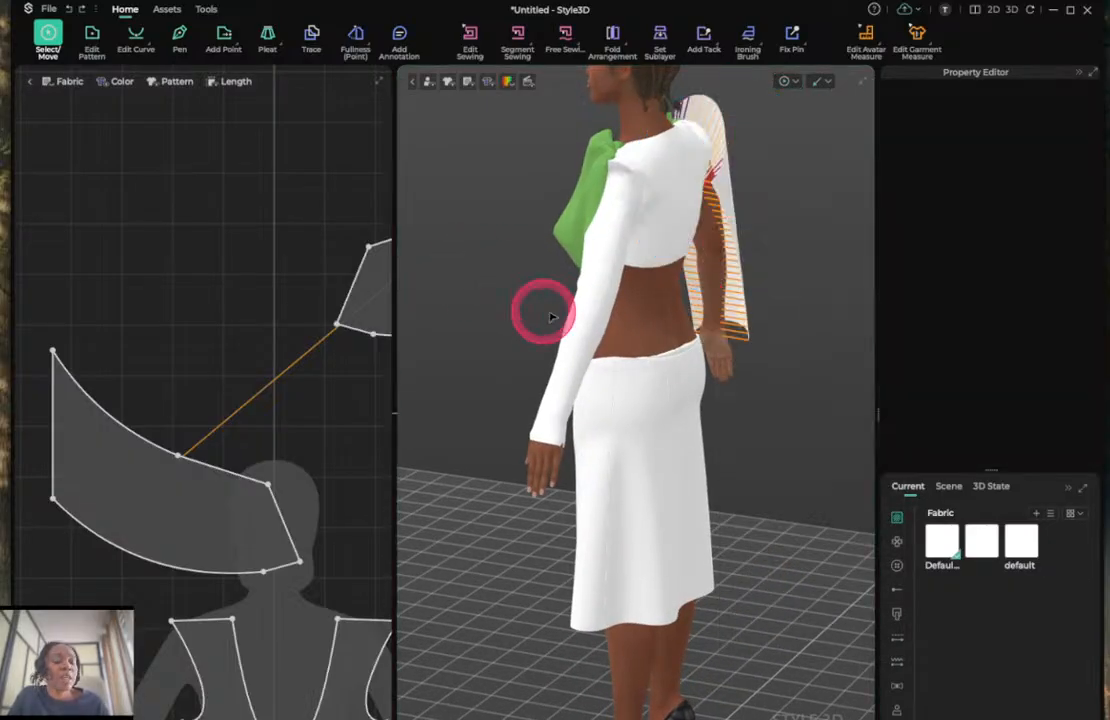
key("ctrl+z")
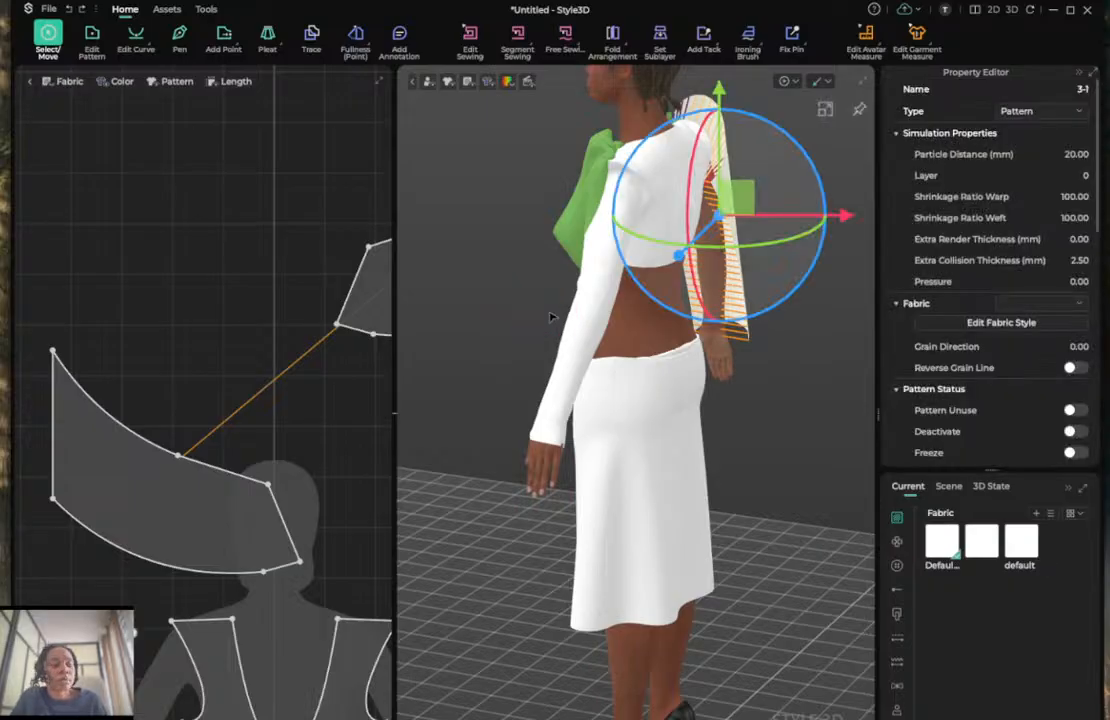
key("ctrl+z")
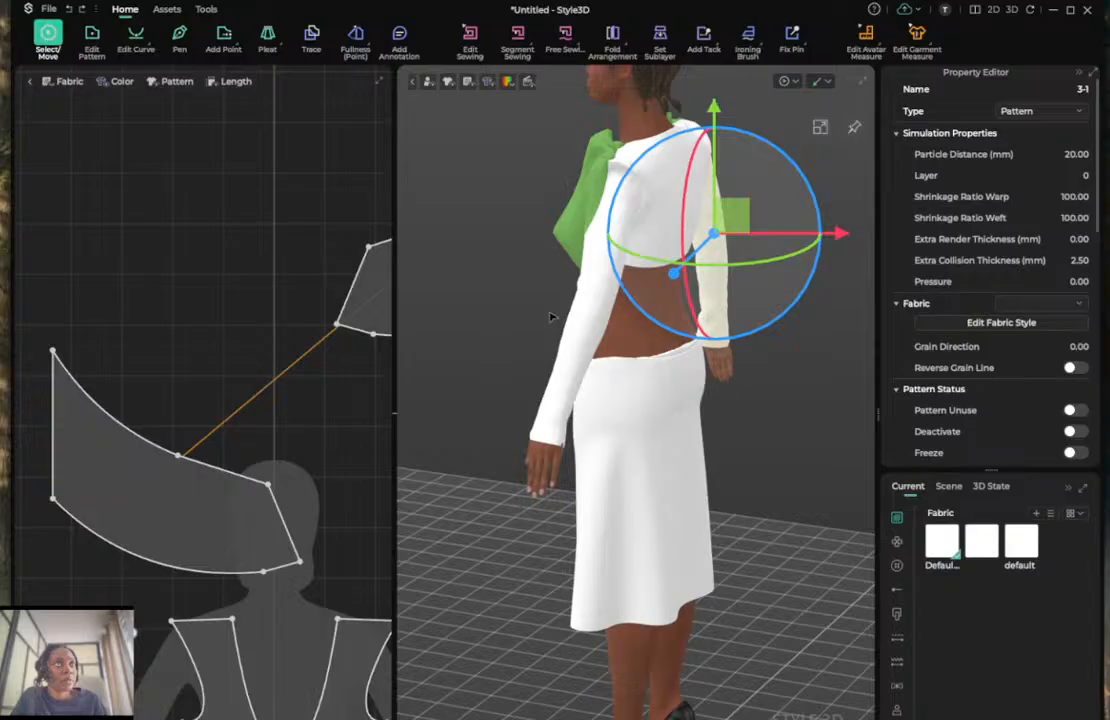
Simulate the garment in front view and pull the green cowl's fabric at one shoulder to settle its folds.
key("2")
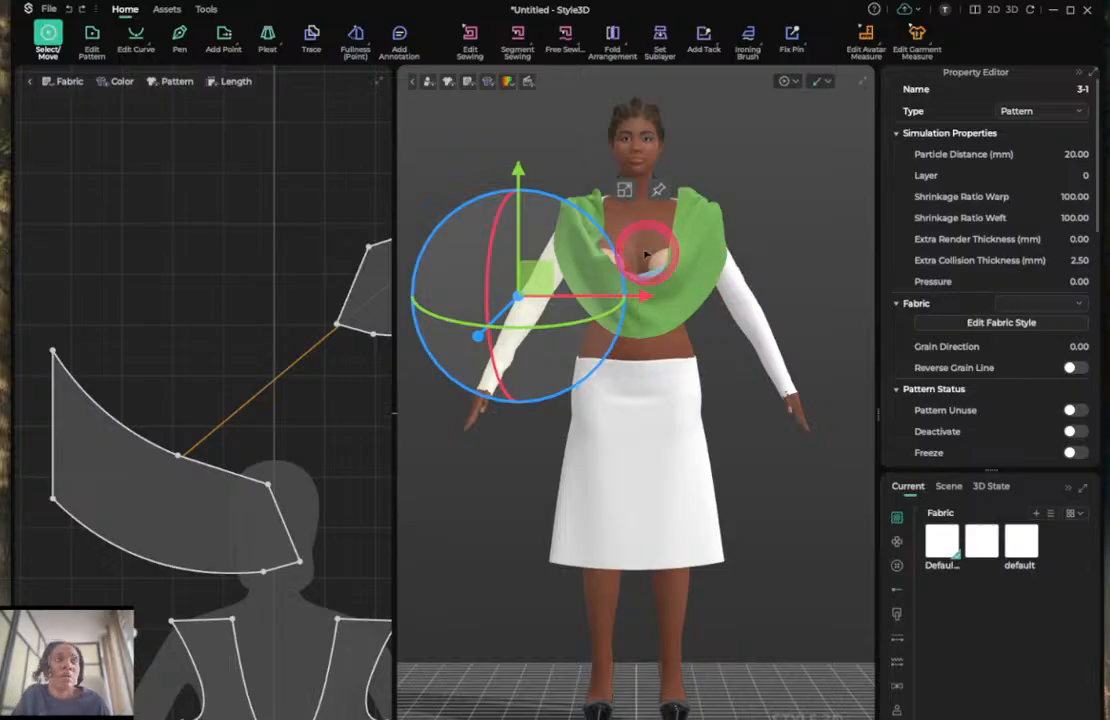
key("space")
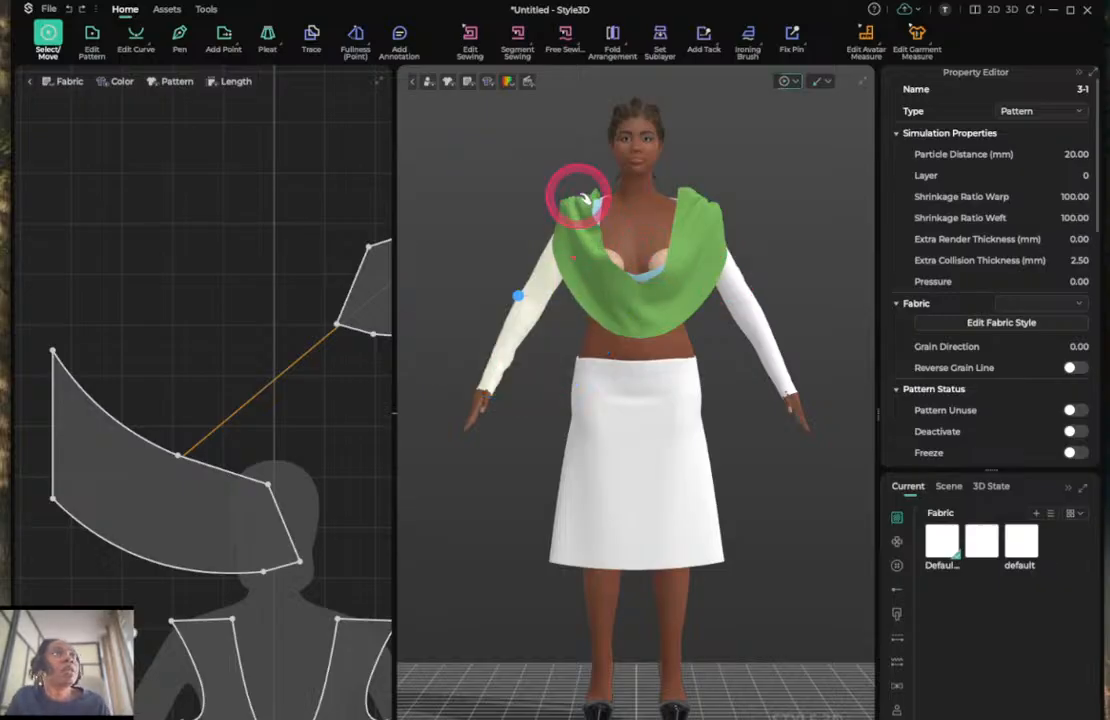
left_click_drag(593, 210, 599, 320)
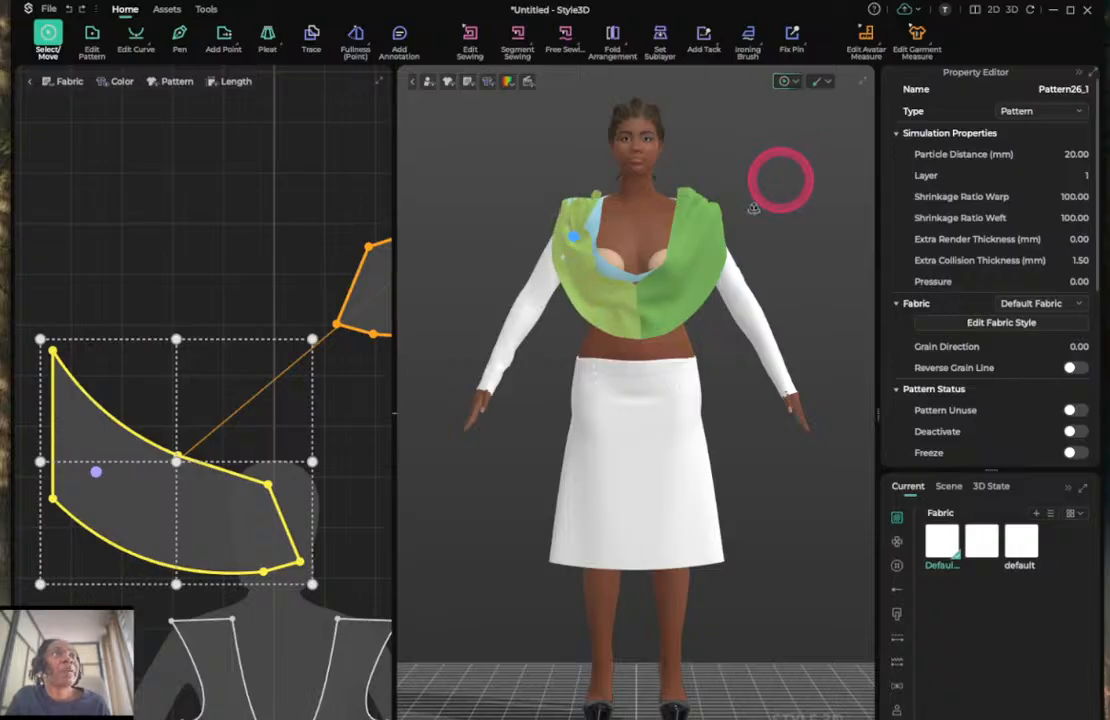
right_click_drag(720, 217, 689, 221)
mouse_move(620, 220)
right_mouse_down()
mouse_move(700, 230)
mouse_move(669, 193)
mouse_move(763, 163)
mouse_move(793, 188)
right_mouse_up()
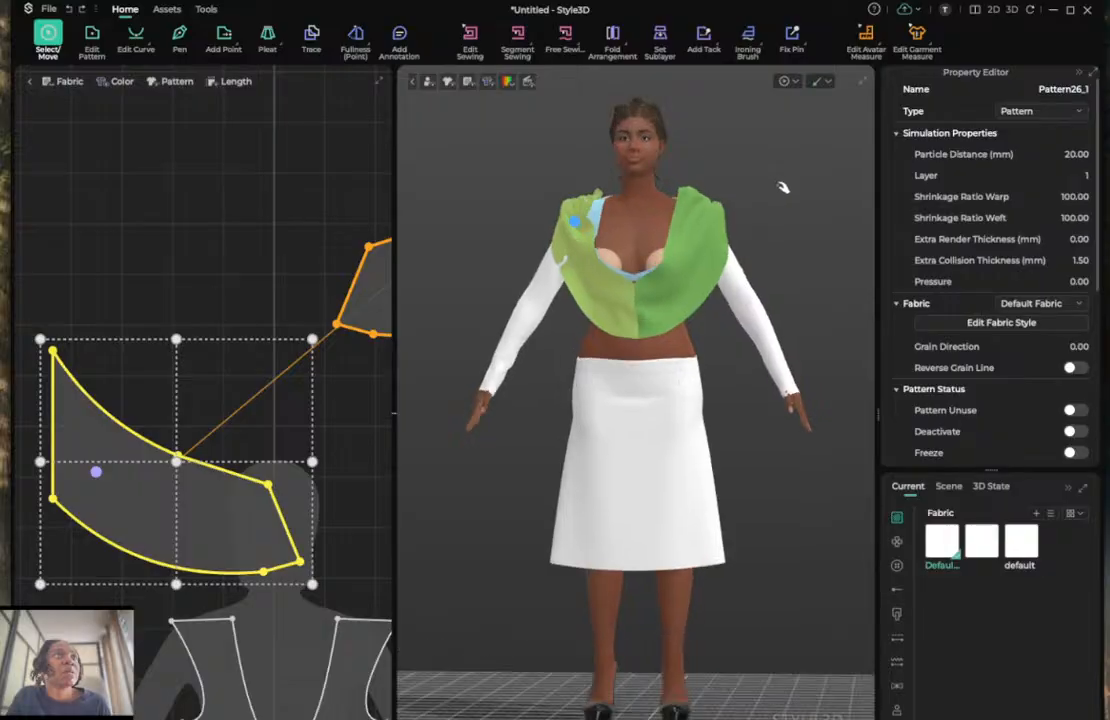
left_click(211, 436)
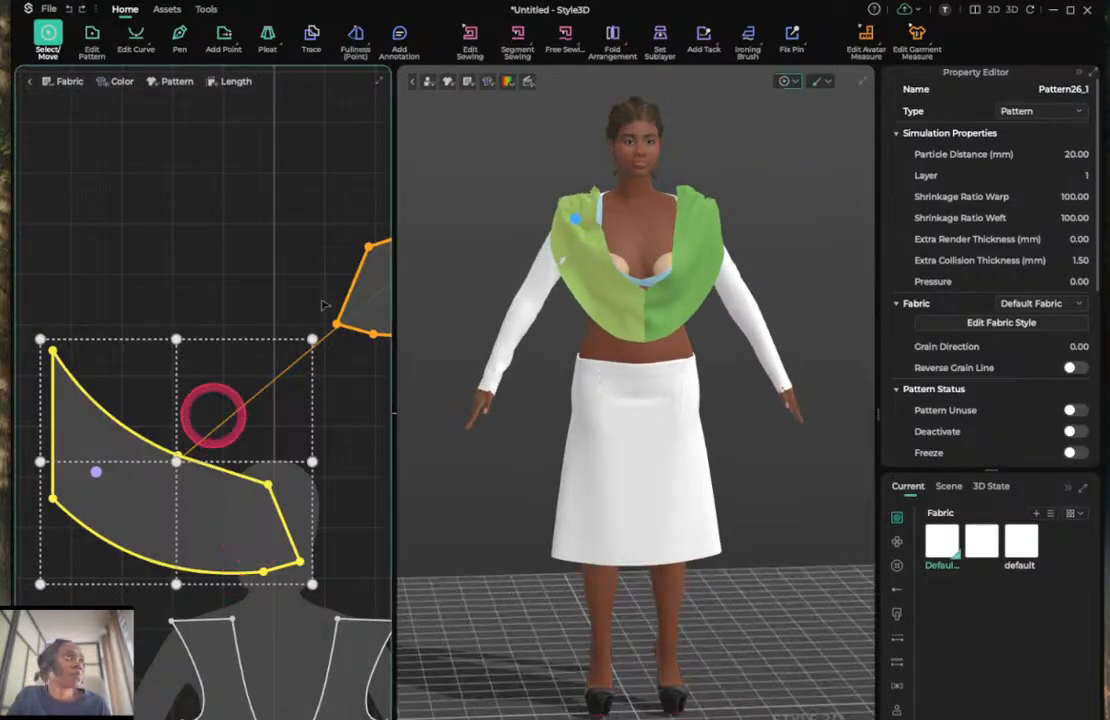
left_click_drag(585, 194, 653, 234)
left_click(230, 360)
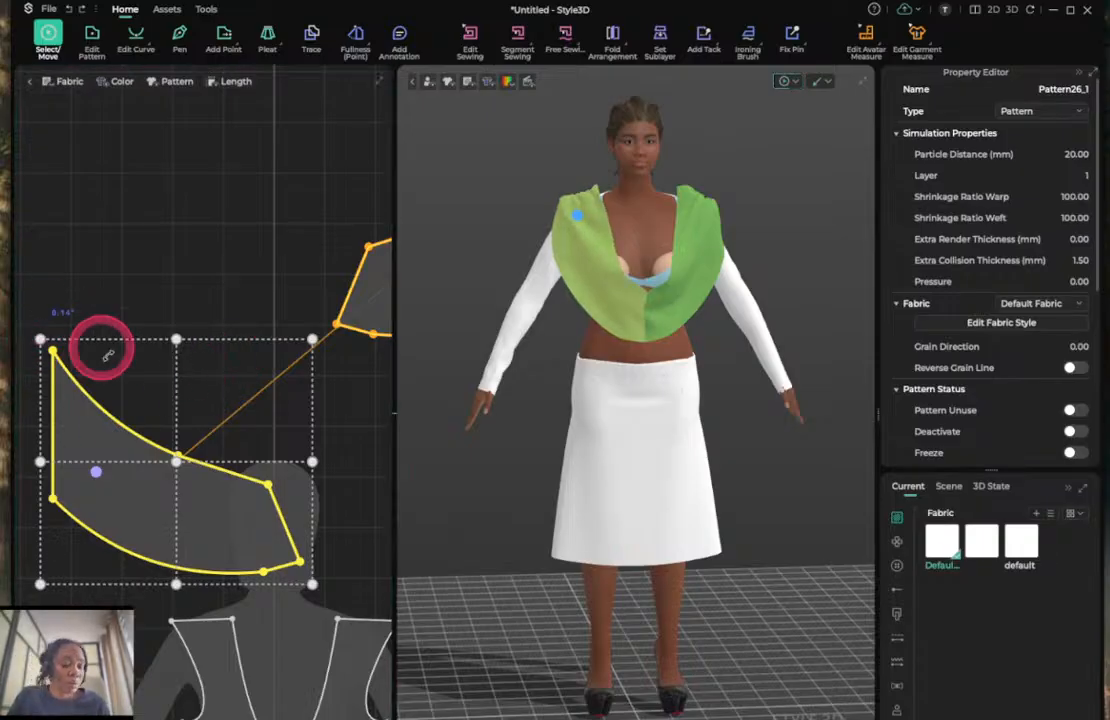
Try adding a point to the cowl pattern's upper edge near its outer tip and pulling it outward to form a short shoulder edge.
key("x")
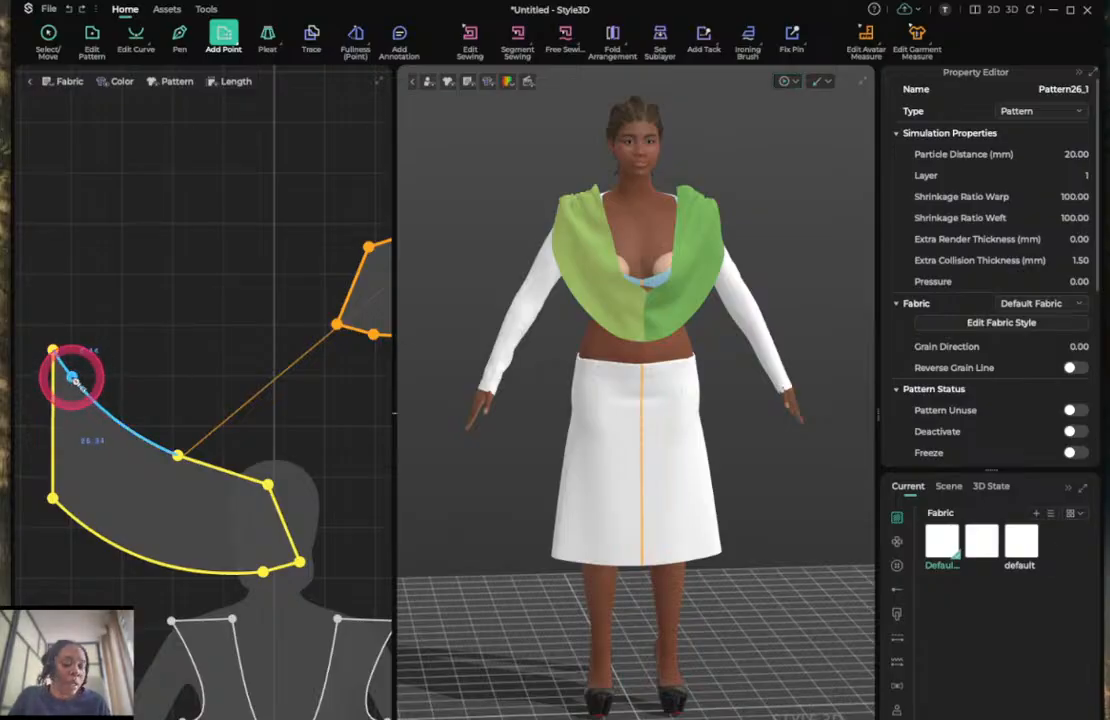
left_click(72, 377)
key("z")
left_click(74, 362)
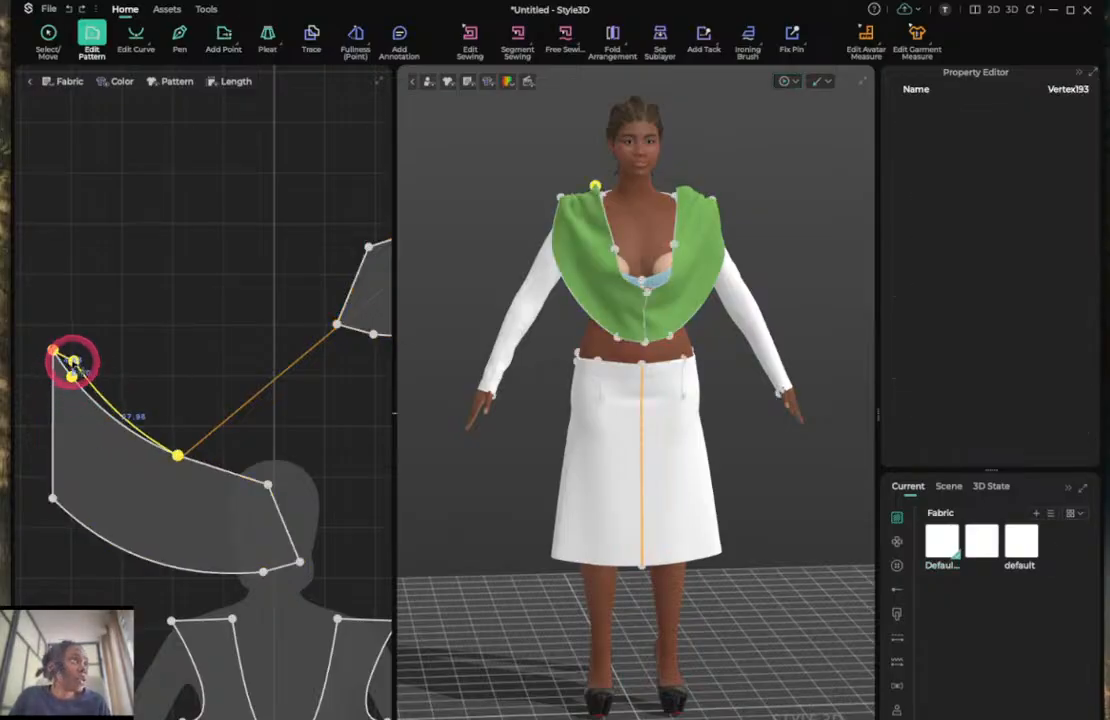
mouse_move(73, 361)
left_mouse_down()
mouse_move(78, 351)
mouse_move(98, 358)
mouse_move(94, 397)
mouse_move(79, 354)
left_mouse_up()
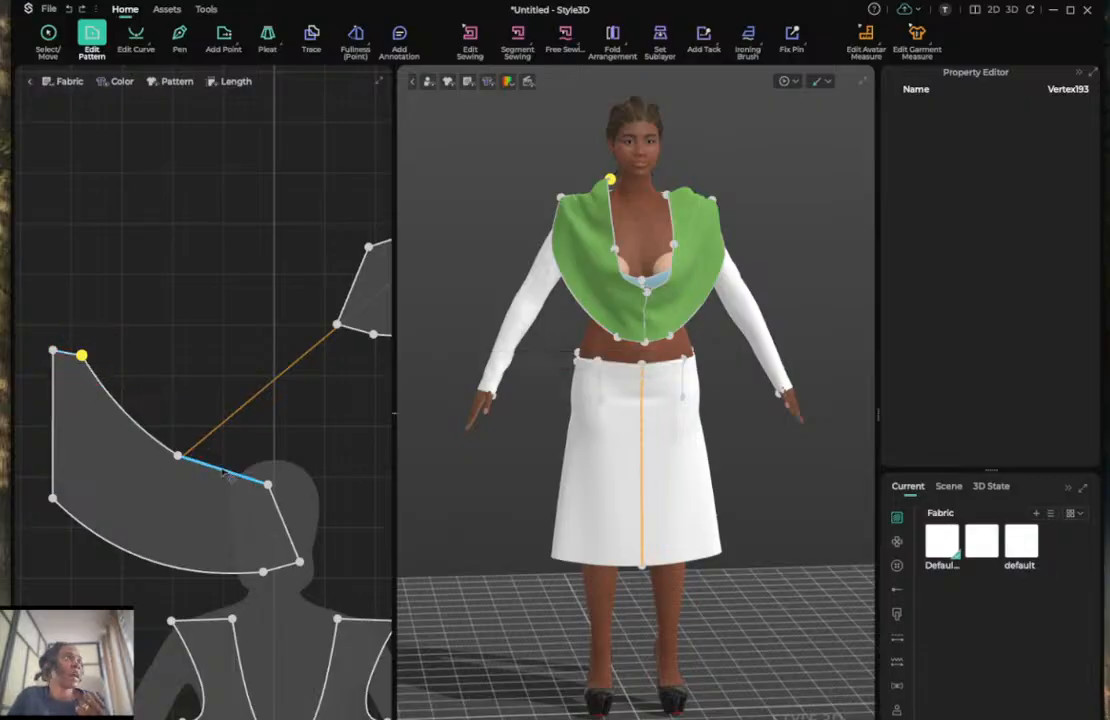
key("space")
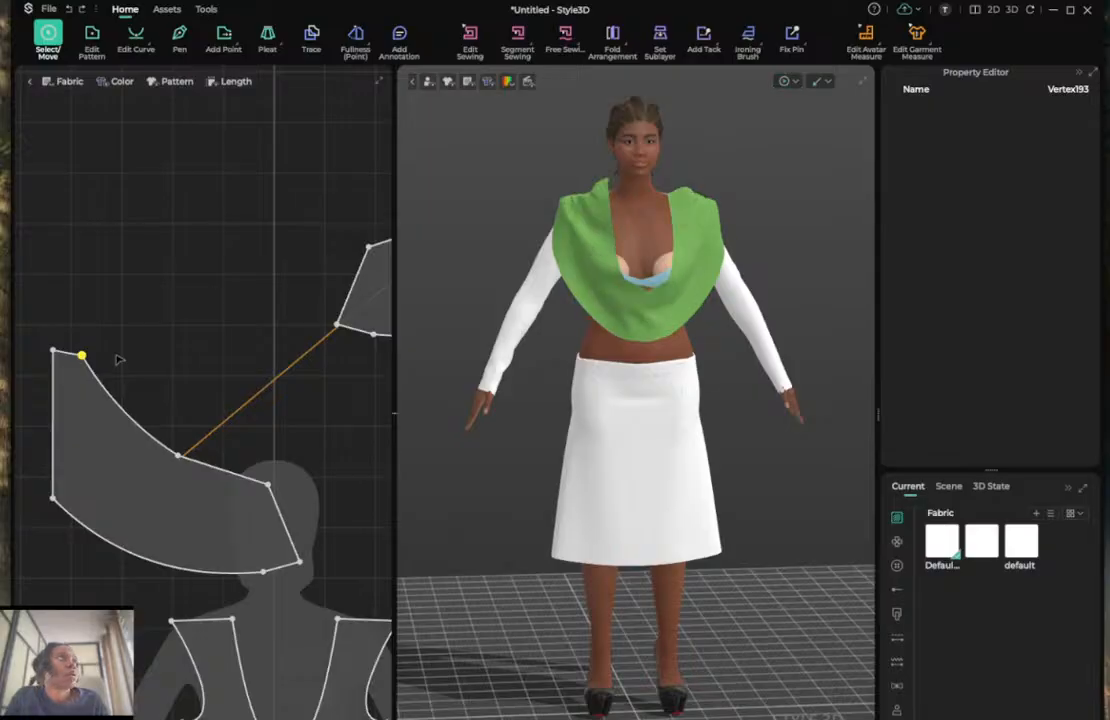
Adjust the middle point of the cowl pattern's upper edge, placing it slightly lower while retaining the smooth neckline curve.
left_click(138, 416)
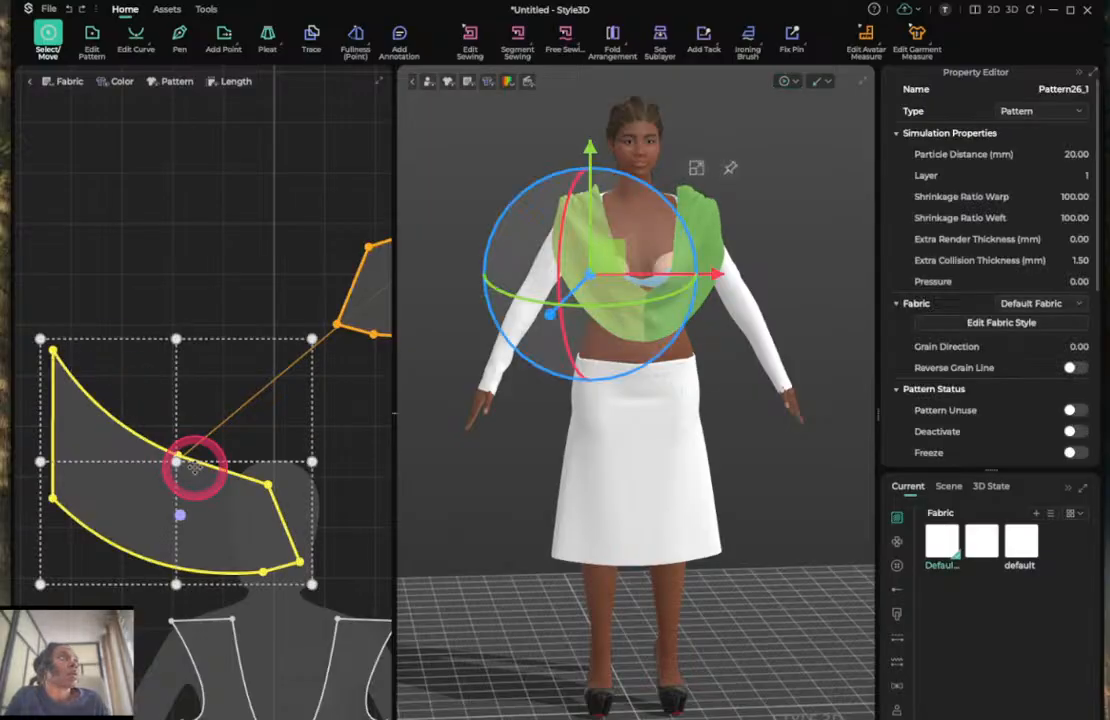
key("v")
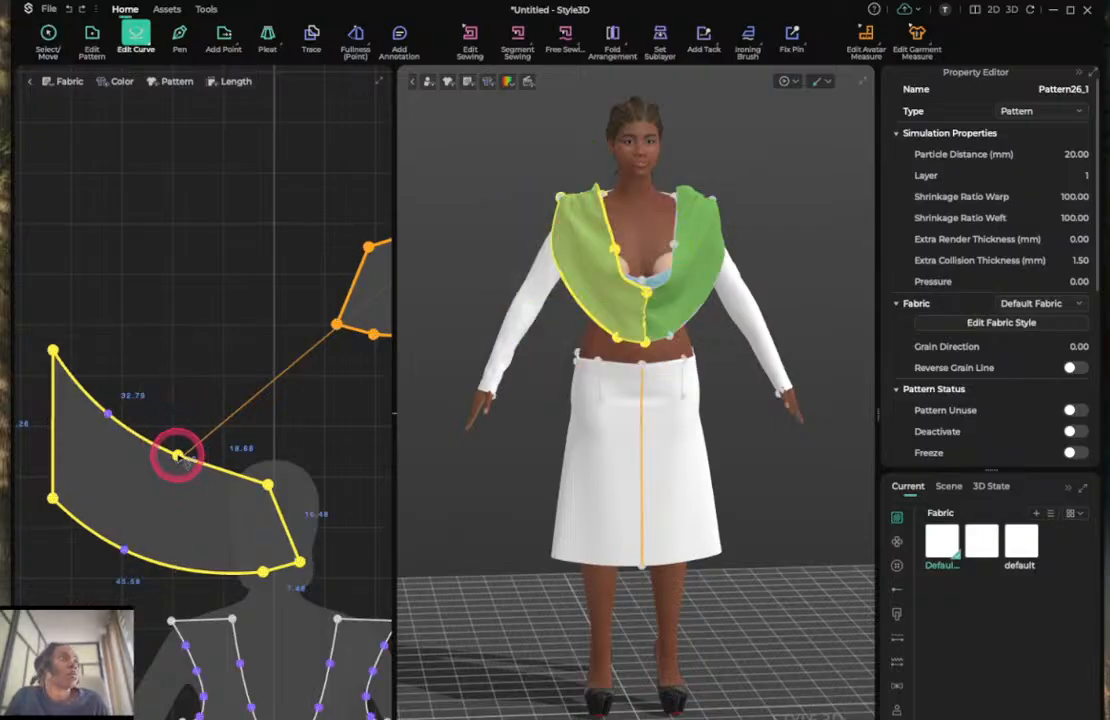
left_click_drag(177, 456, 184, 492)
left_click(140, 350)
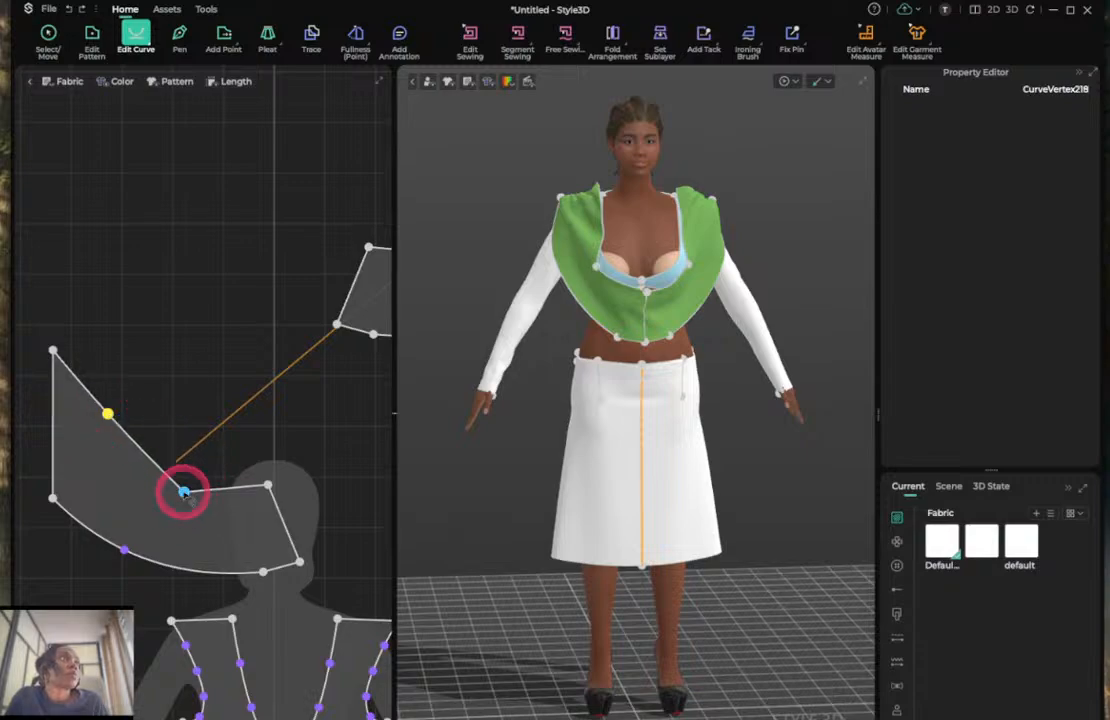
left_click_drag(182, 489, 181, 458)
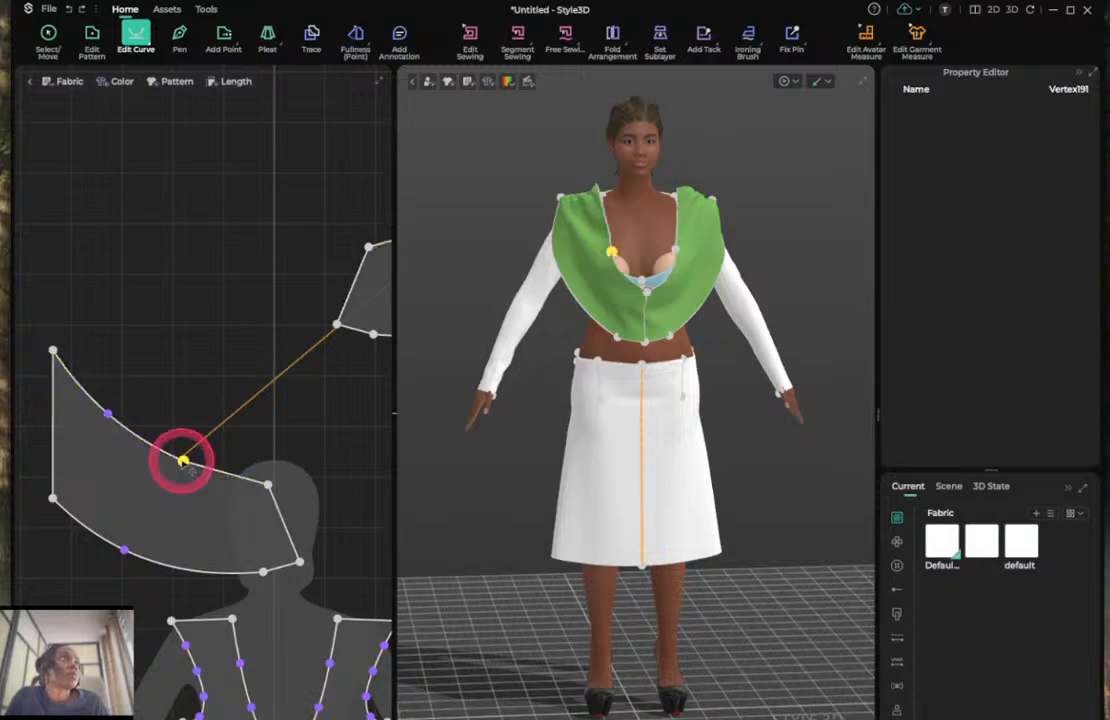
Delete the cowl pattern's upper outer corner point and simulate the shortened front piece.
scroll(183, 460, "up", 3)
scroll(186, 464, "down", 3)
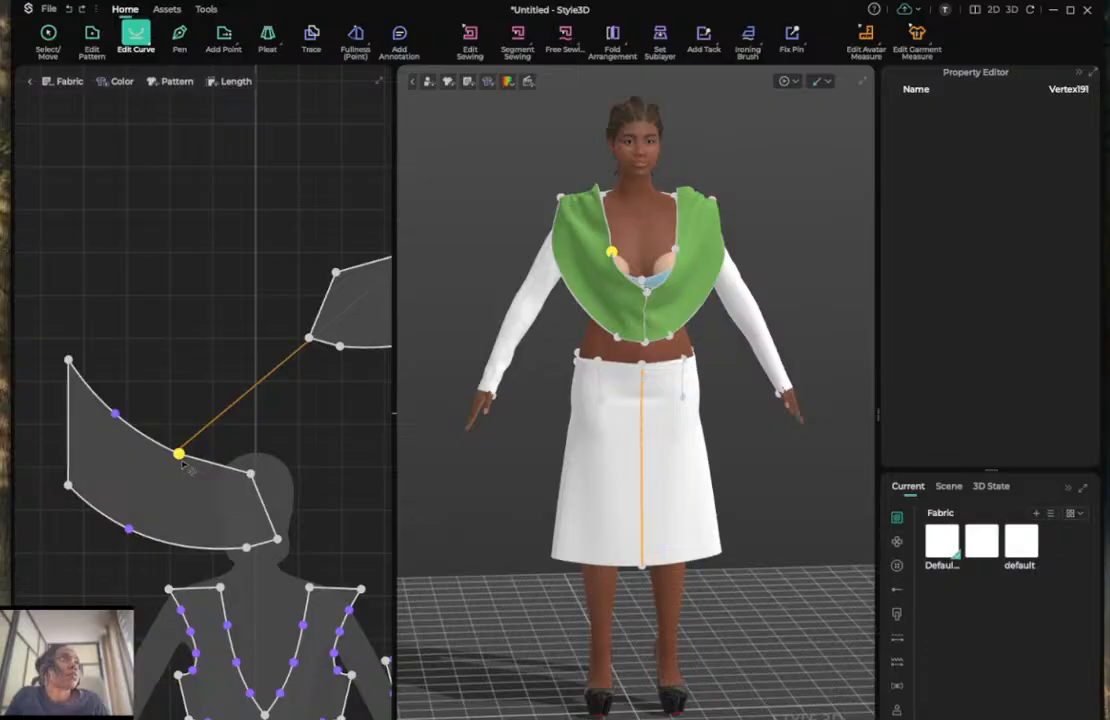
left_click(68, 360)
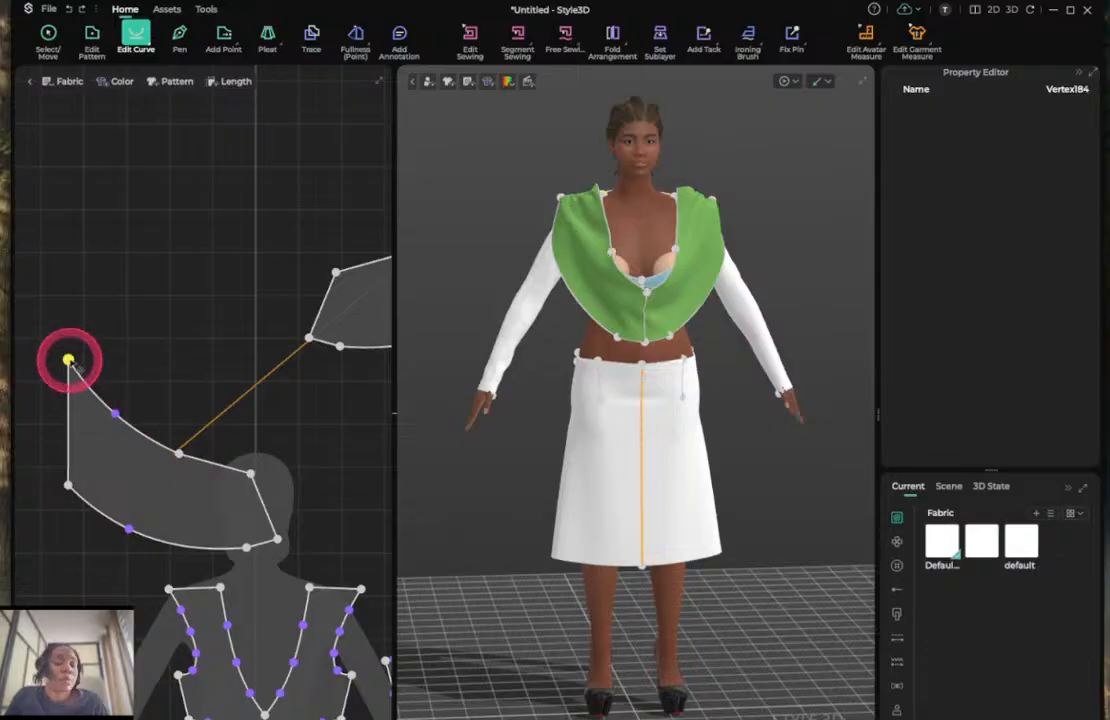
key("Delete")
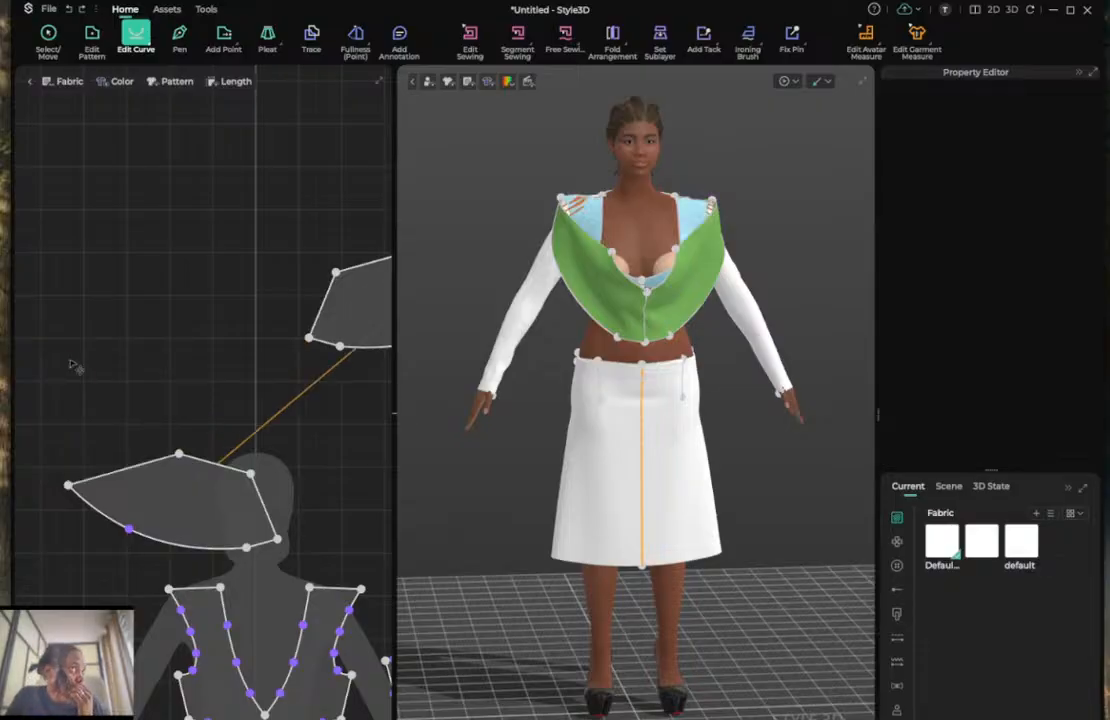
key("space")
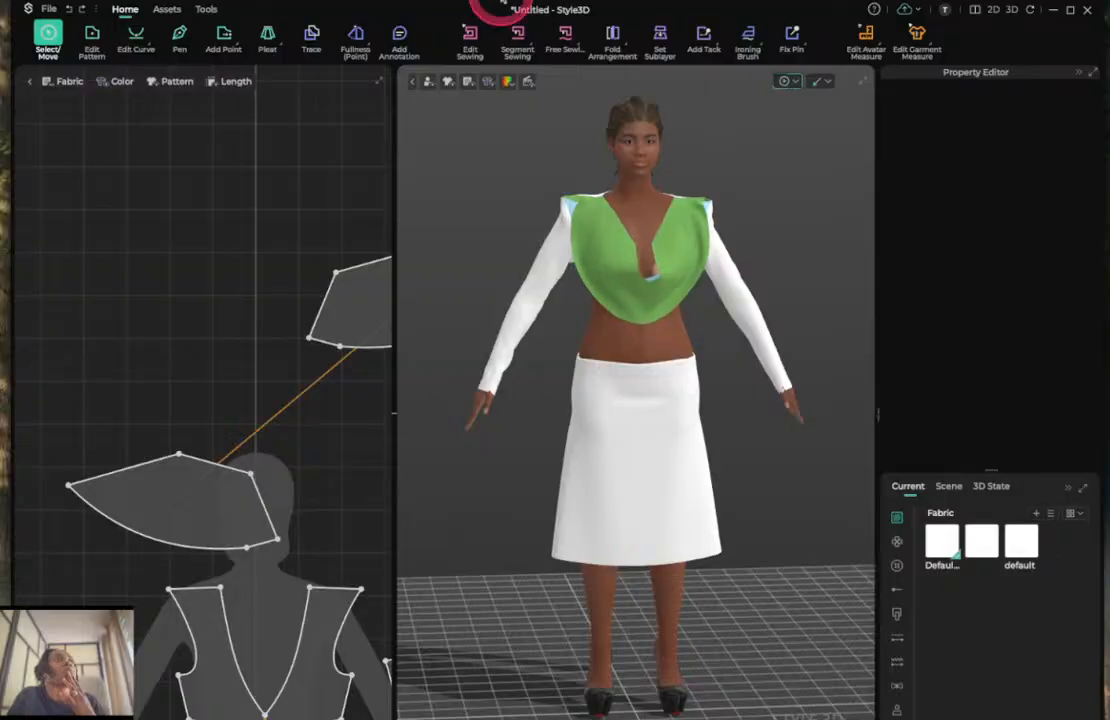
Extend the shoulder seam on the cowl pattern along the whole edge to its upper point, and simulate the garment.
left_click(472, 40)
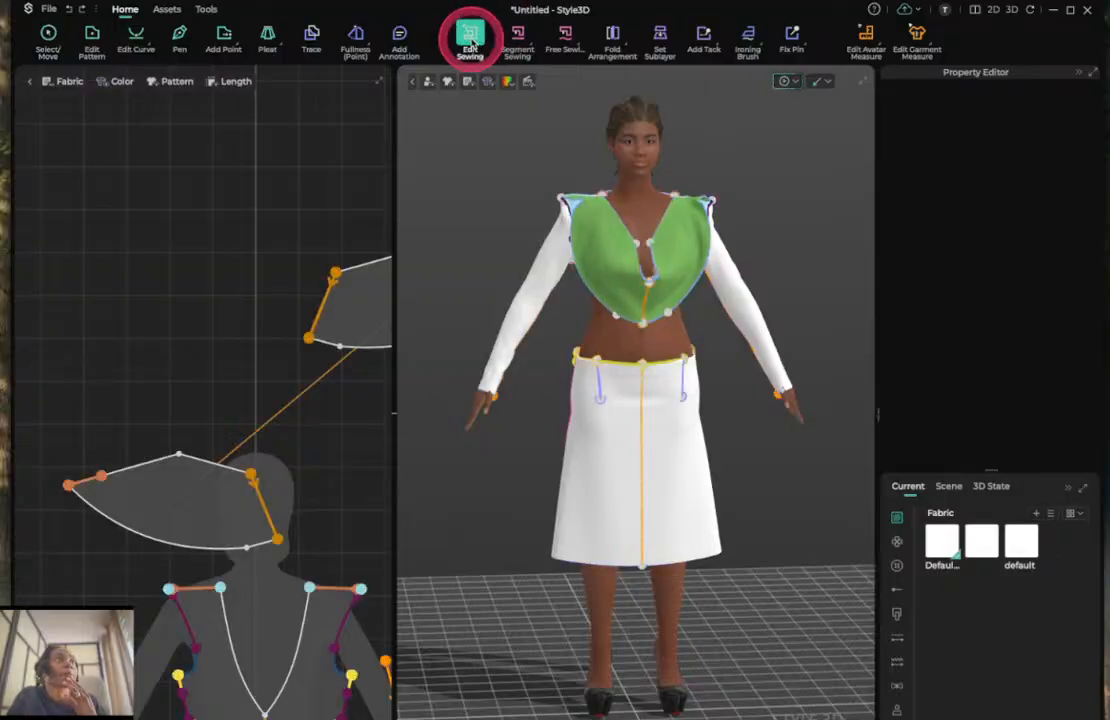
left_click(100, 478)
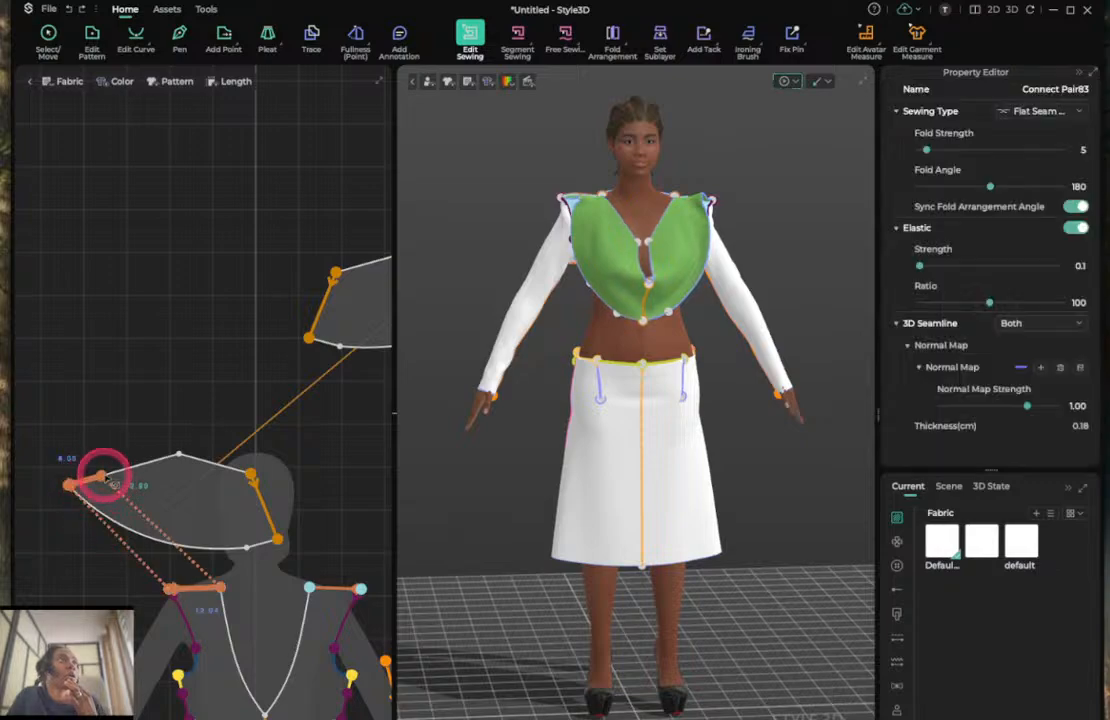
left_click_drag(182, 453, 181, 453)
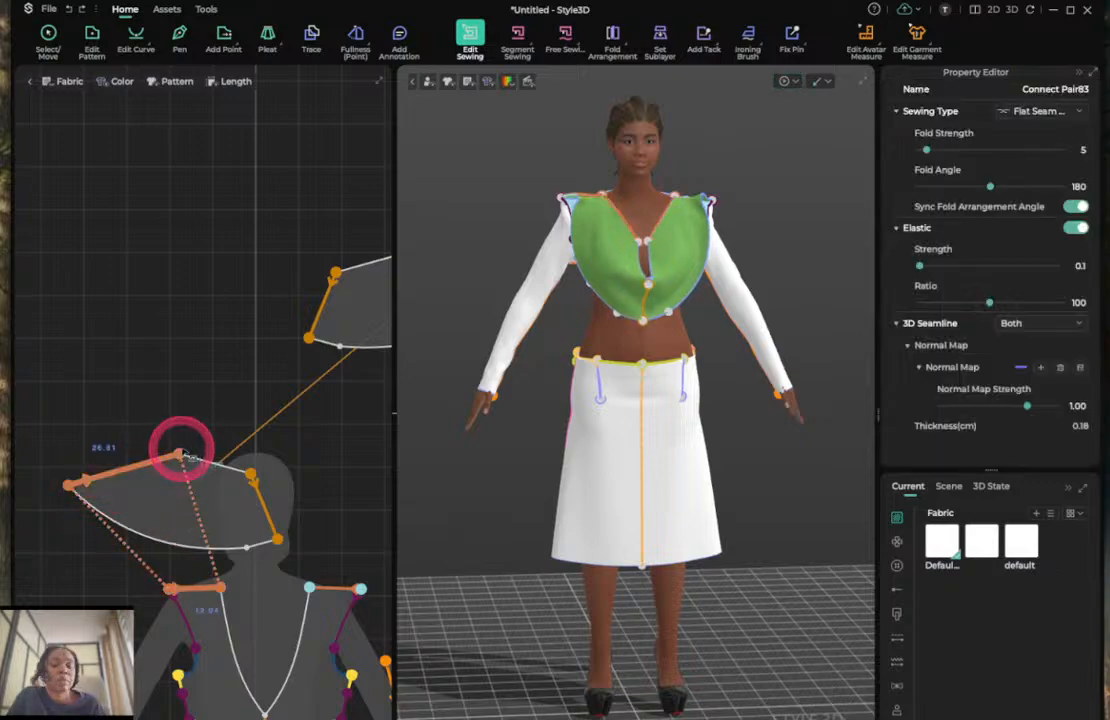
key("space")
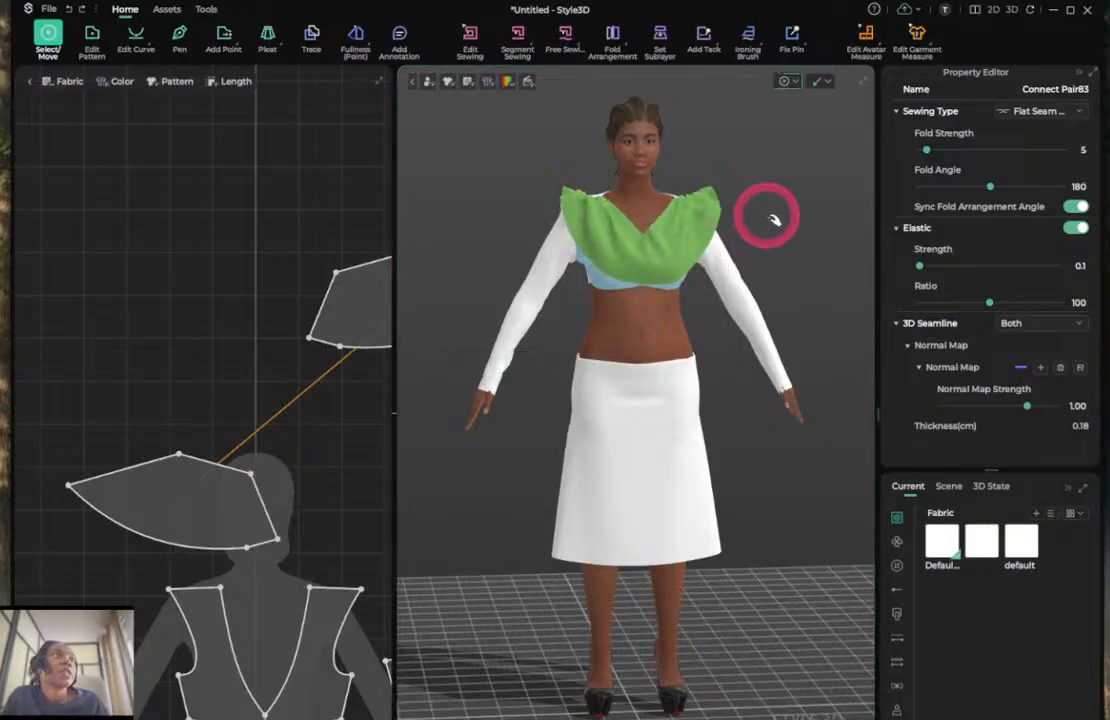
Pull the green front piece's fabric down at one shoulder during simulation to check the gathered drape.
key("space")
mouse_move(769, 221)
right_mouse_down()
mouse_move(760, 244)
mouse_move(680, 287)
mouse_move(608, 290)
mouse_move(601, 268)
mouse_move(763, 225)
mouse_move(781, 230)
mouse_move(772, 233)
right_mouse_up()
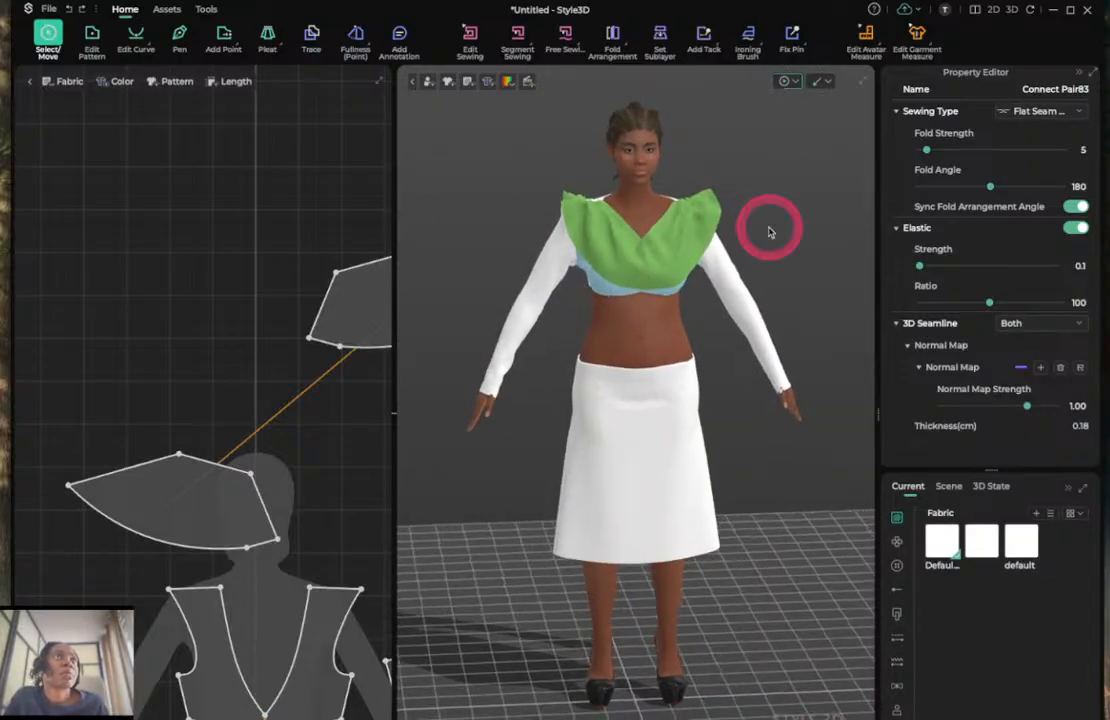
left_click(575, 222)
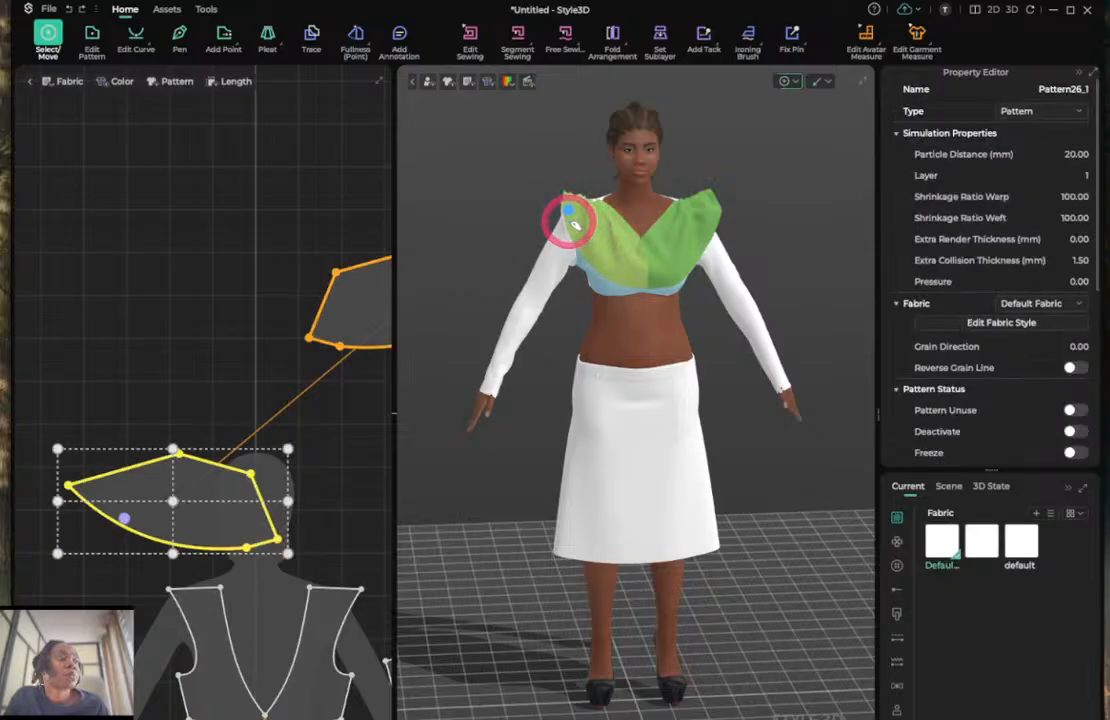
left_click_drag(576, 230, 578, 287)
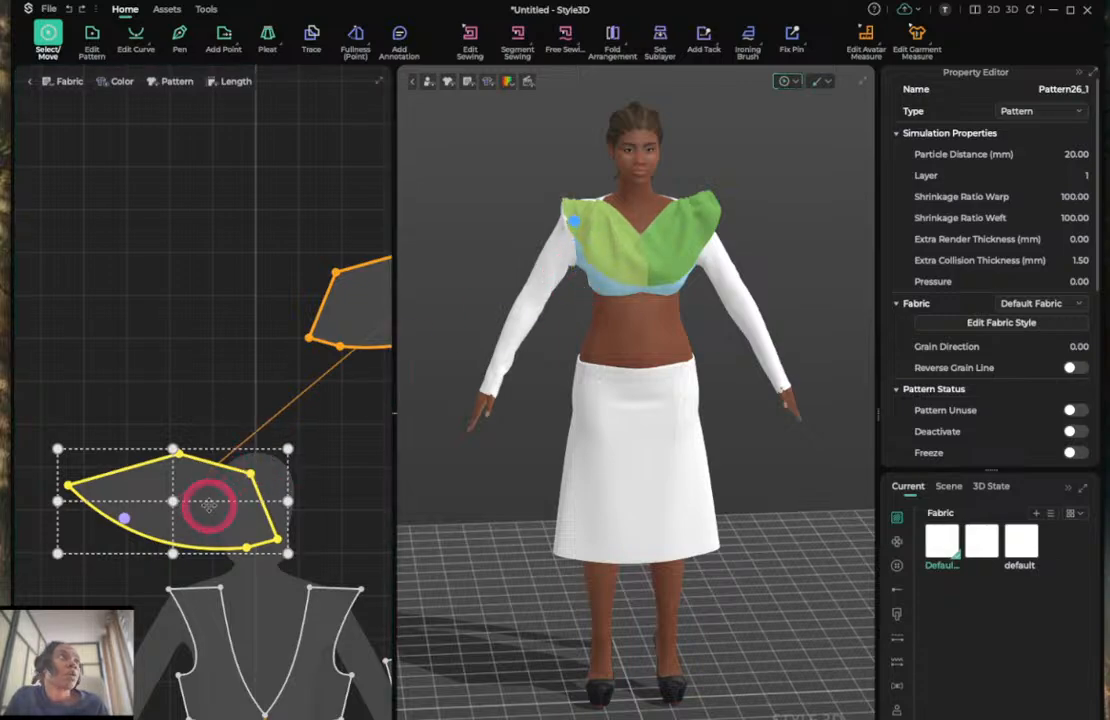
Move the cowl pattern up clear of the avatar silhouette and curve its neckline edge inward.
left_click_drag(209, 505, 178, 348)
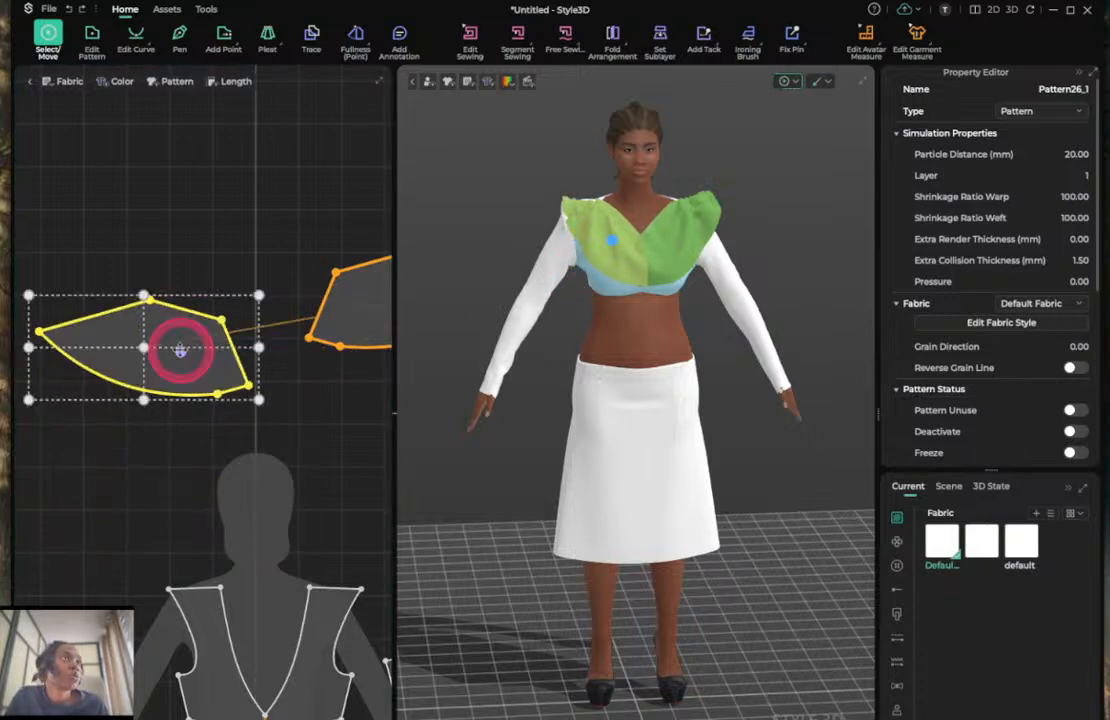
left_click(111, 244)
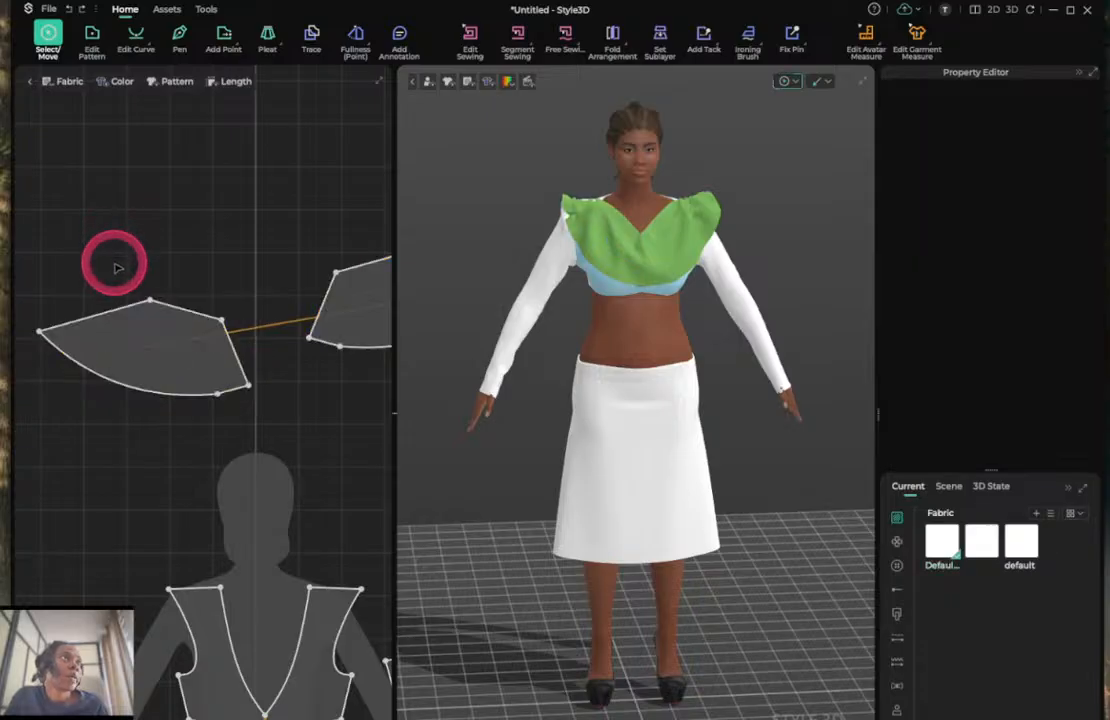
left_click(145, 371)
key("c")
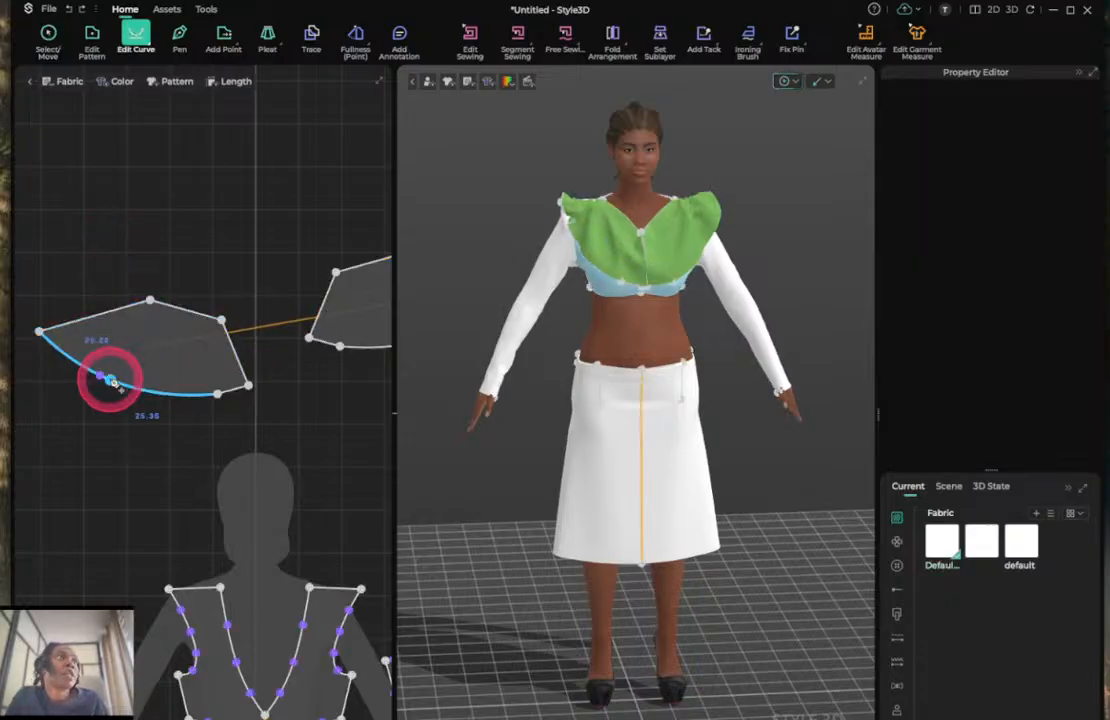
left_click(183, 310)
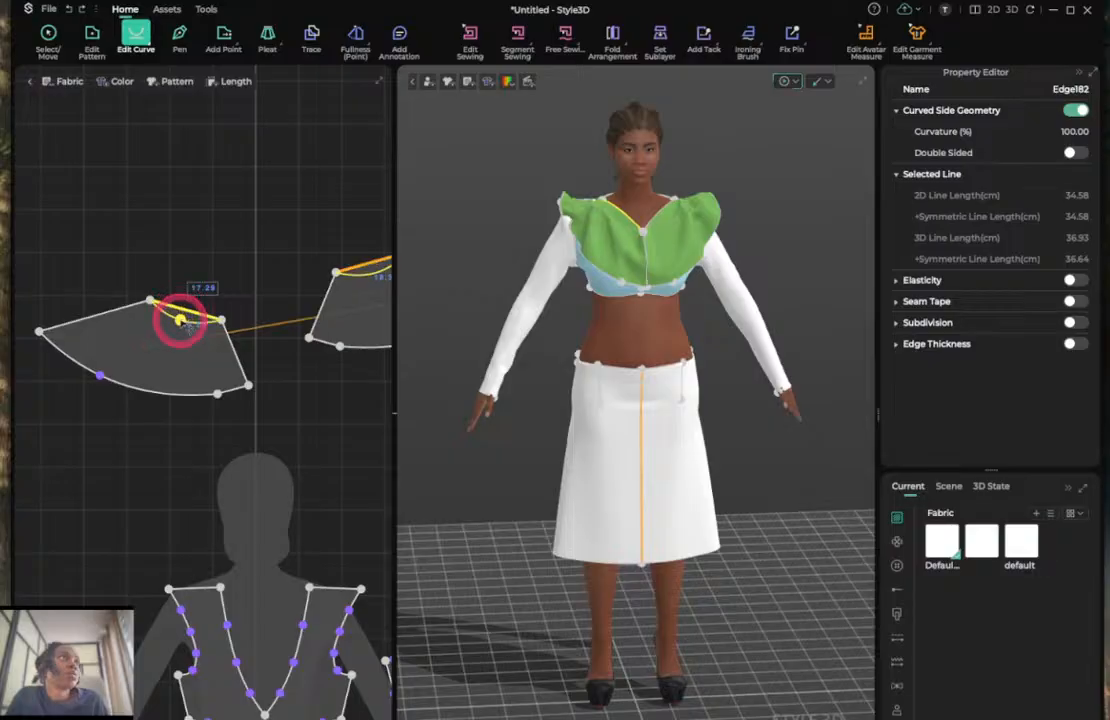
Deepen the cowl's neckline by lowering the pattern's centre-front edge and the adjacent lower hem point.
left_click_drag(181, 321, 215, 431)
key("z")
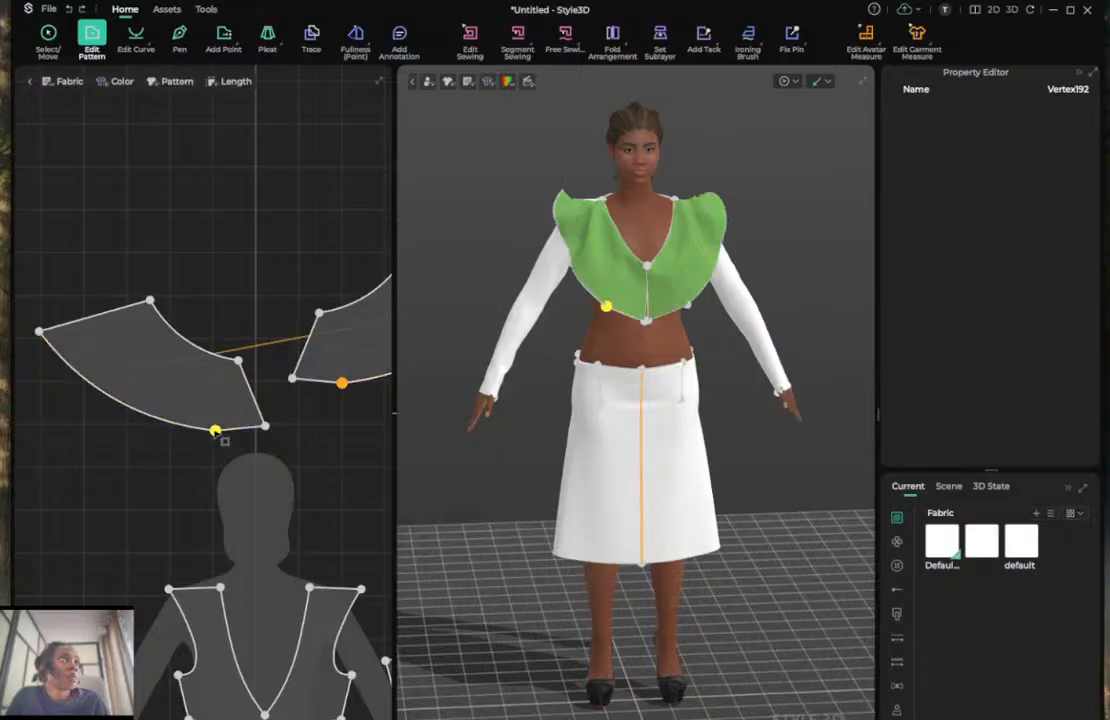
left_click(247, 385)
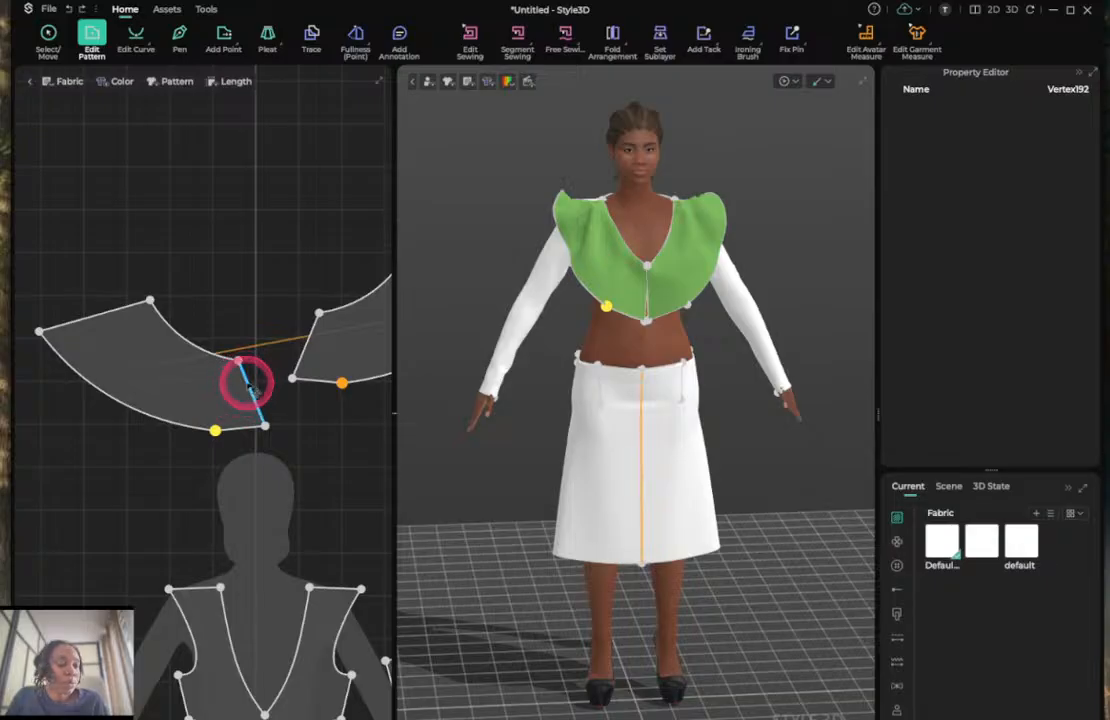
left_click_drag(248, 382, 214, 449)
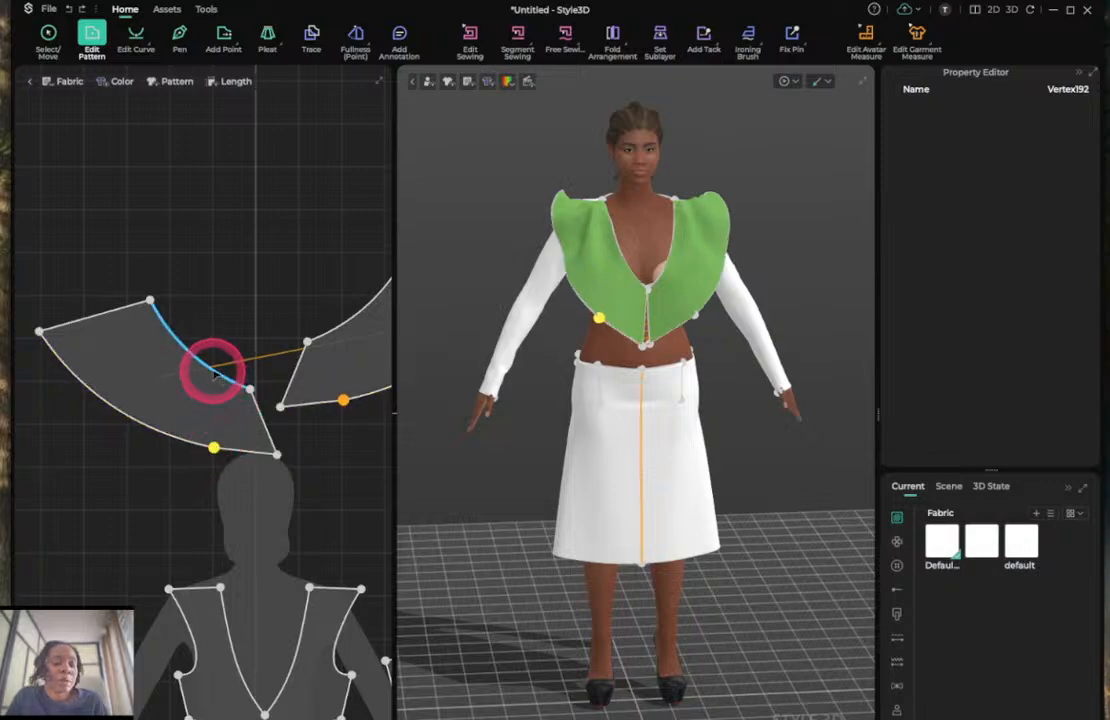
Curve the cowl pattern's neckline edge further inward and simulate the deeper neckline.
key("c")
left_click_drag(214, 372, 181, 361)
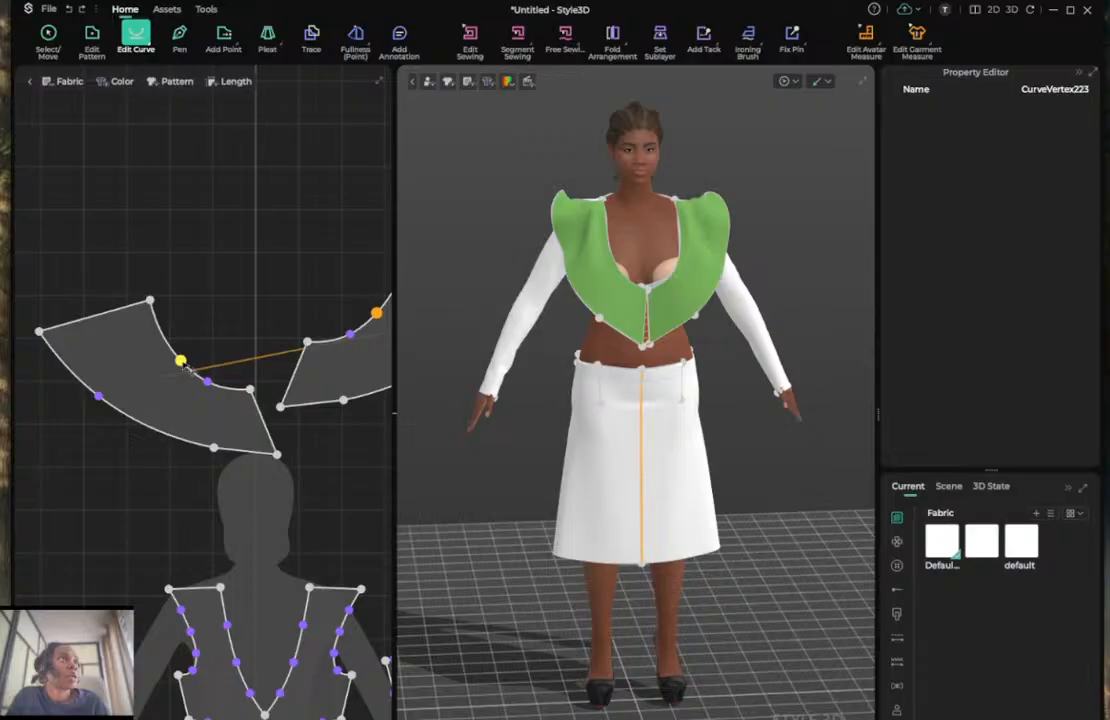
key("space")
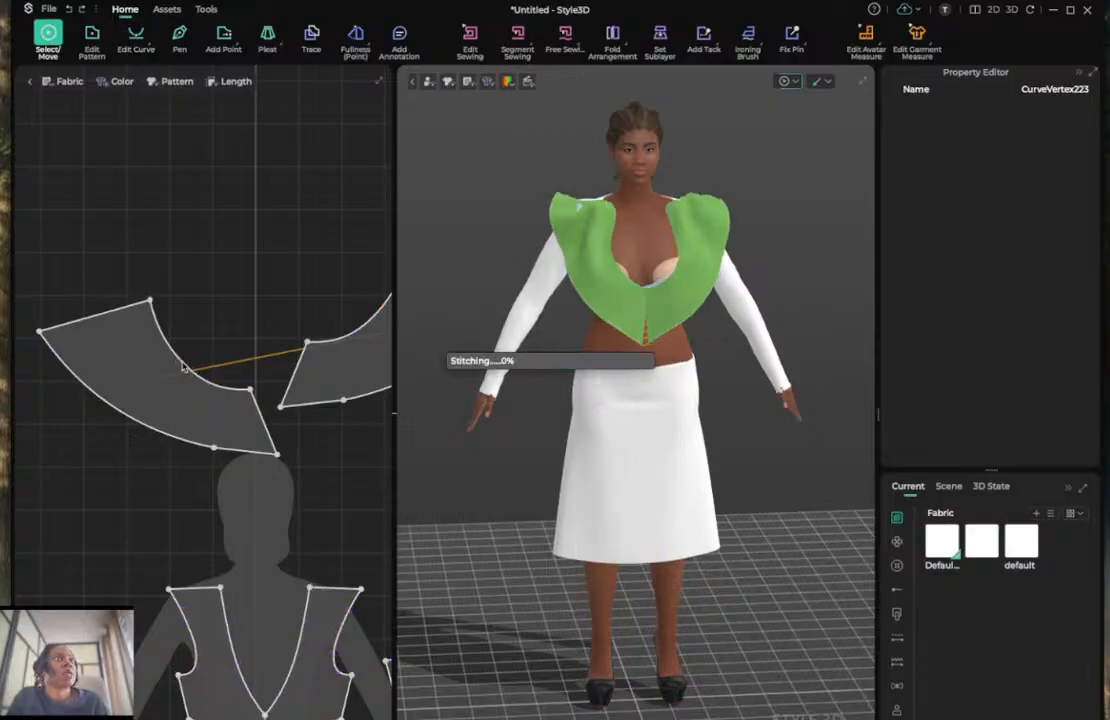
left_click_drag(421, 434, 373, 452)
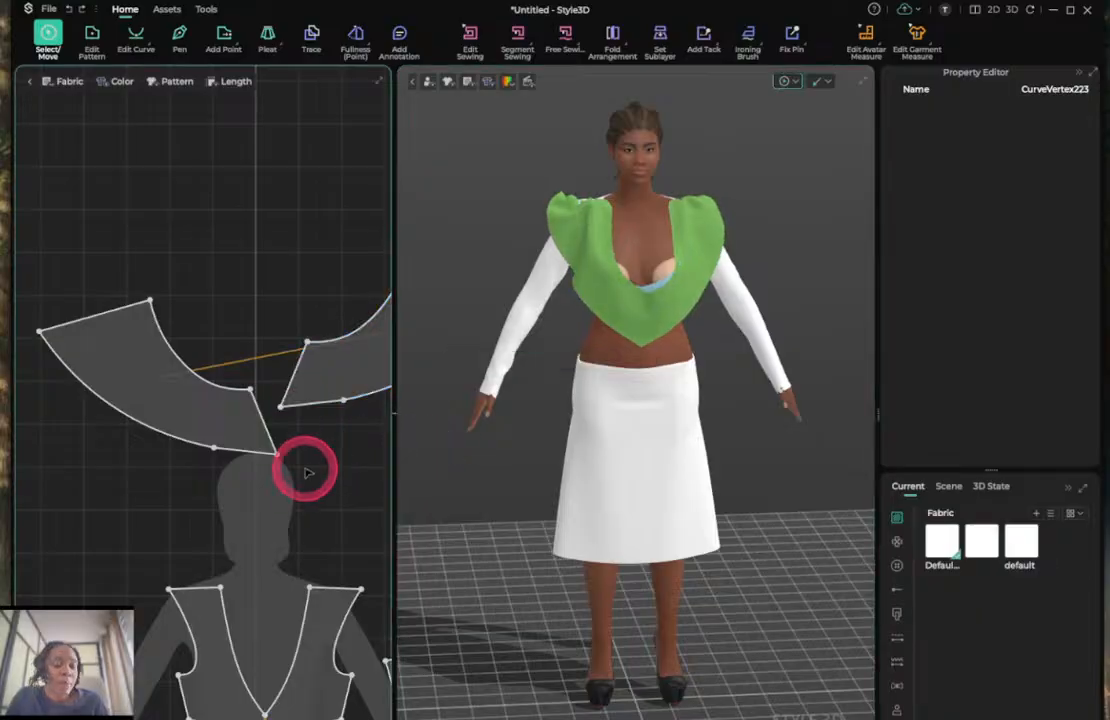
Move the cowl's lower centre-front corner inward until the centre-front edge is vertical, and simulate the garment.
key("z")
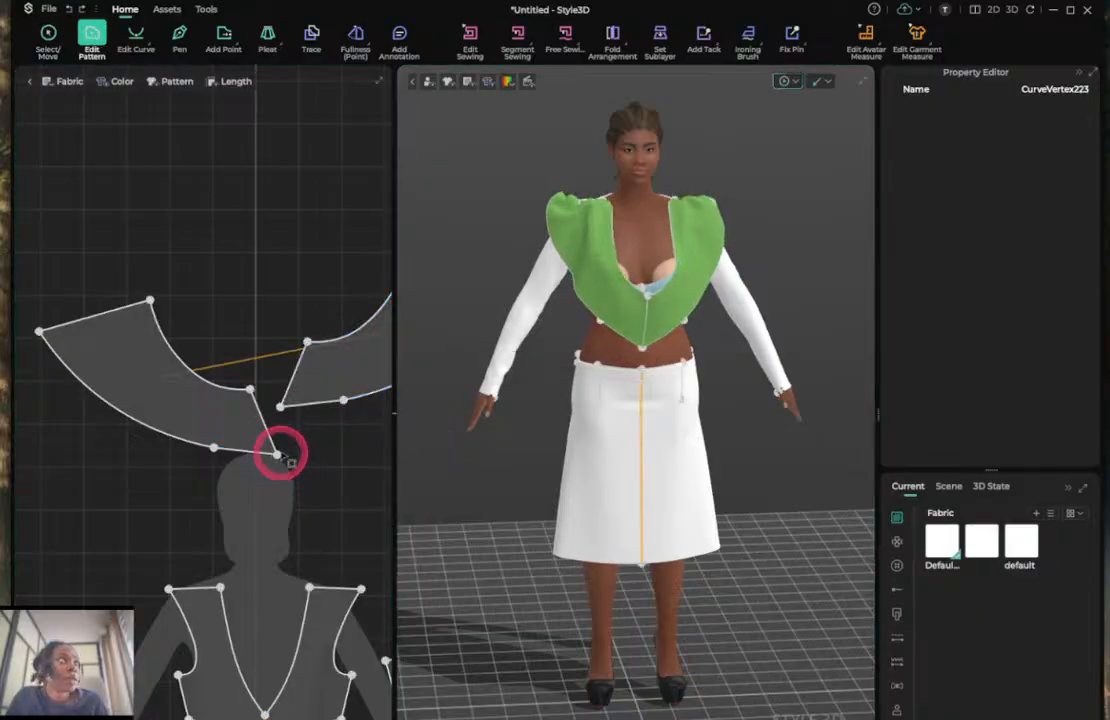
left_click(262, 460)
left_click(276, 452)
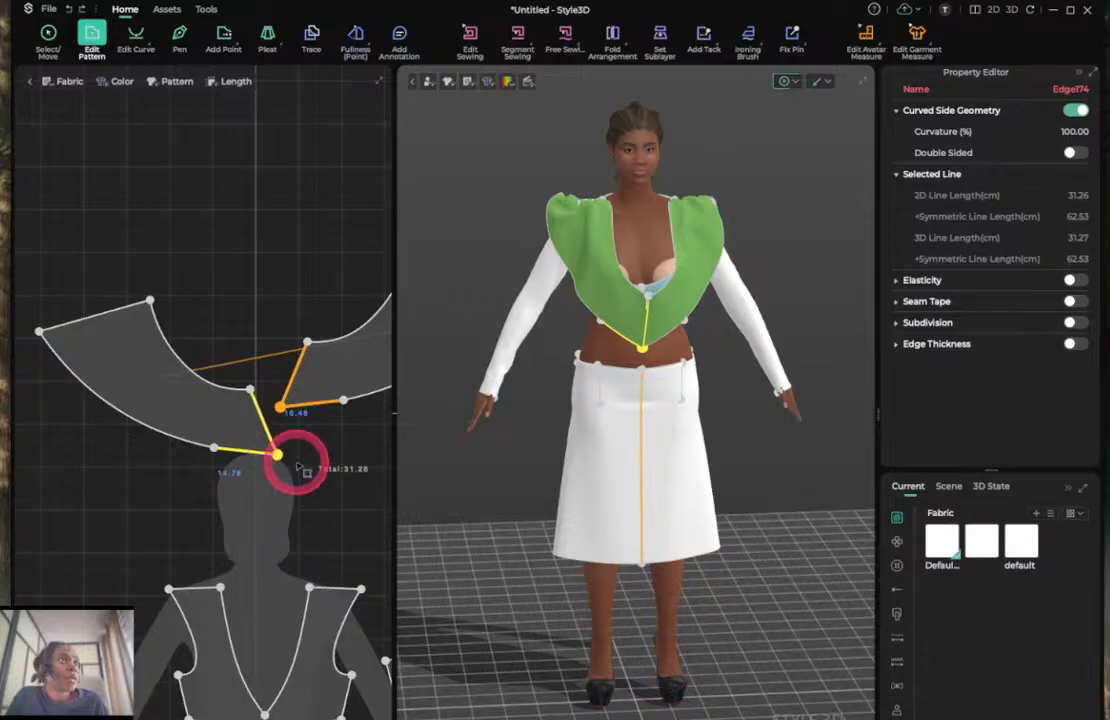
left_click(275, 453)
left_click(250, 453)
left_click_drag(245, 458, 249, 459)
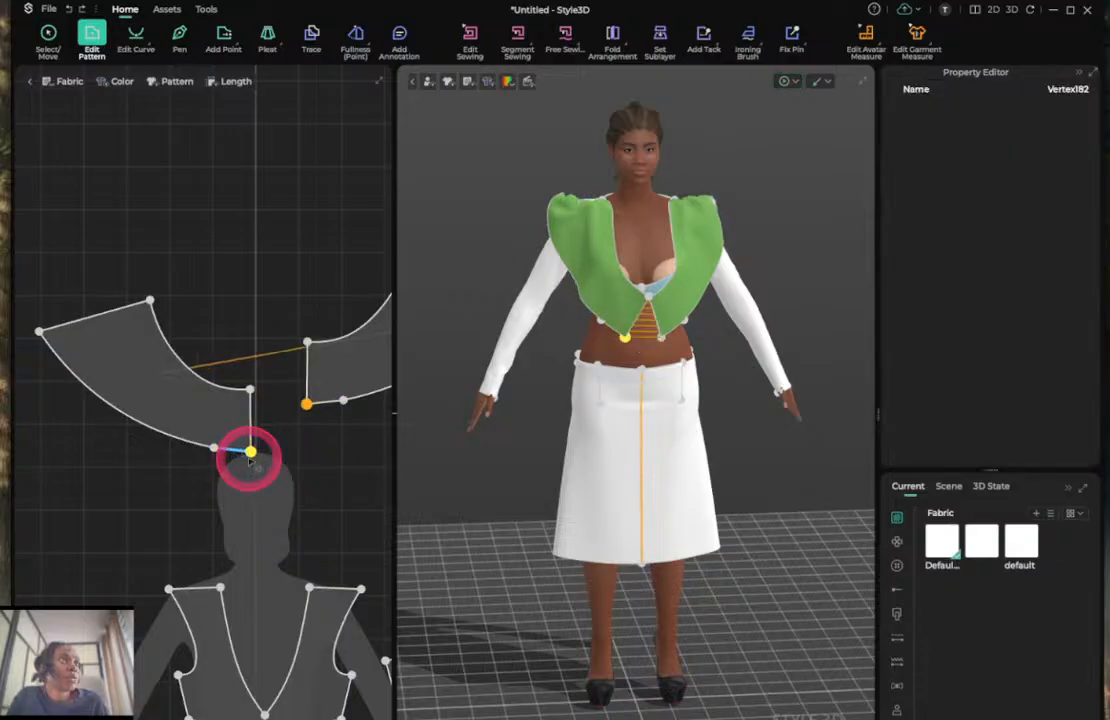
key("space")
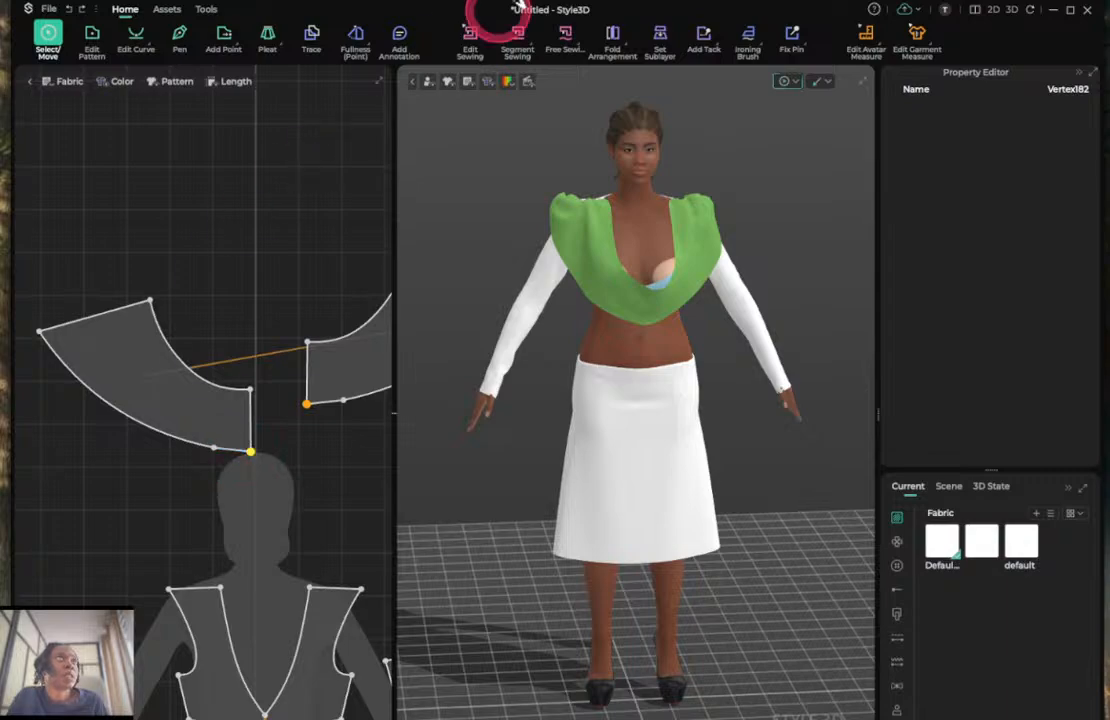
Inspect the sewing between the cowl's shoulder edge and the bodice shoulder, comparing the two seam lengths.
left_click(469, 38)
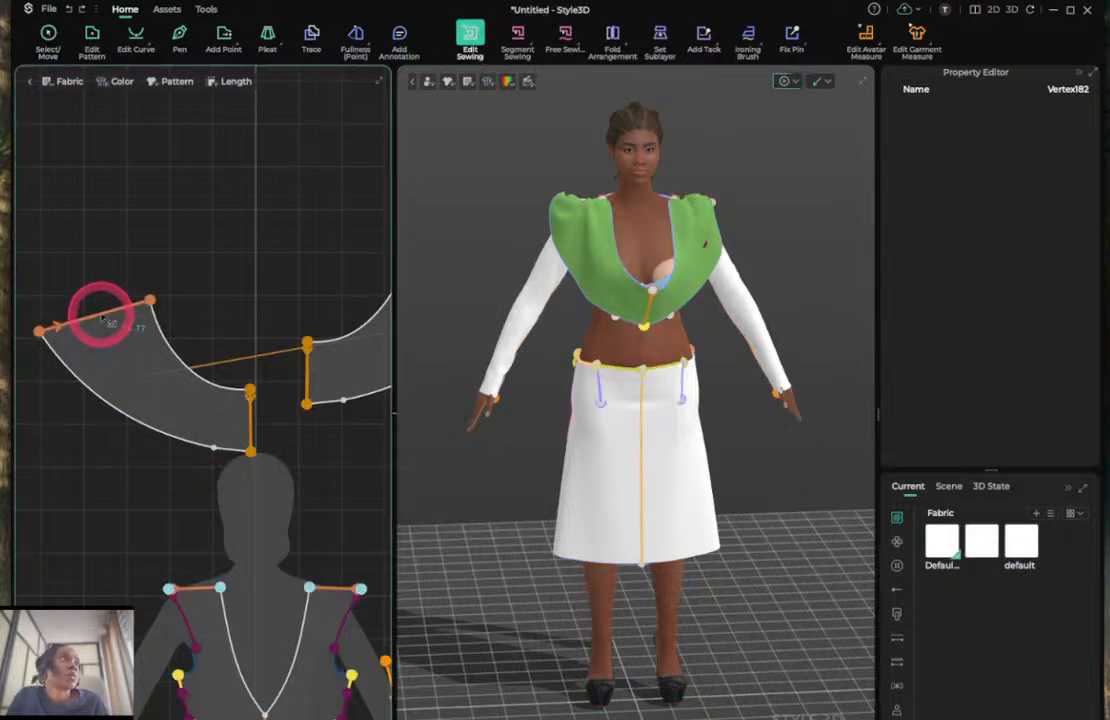
left_click(101, 314)
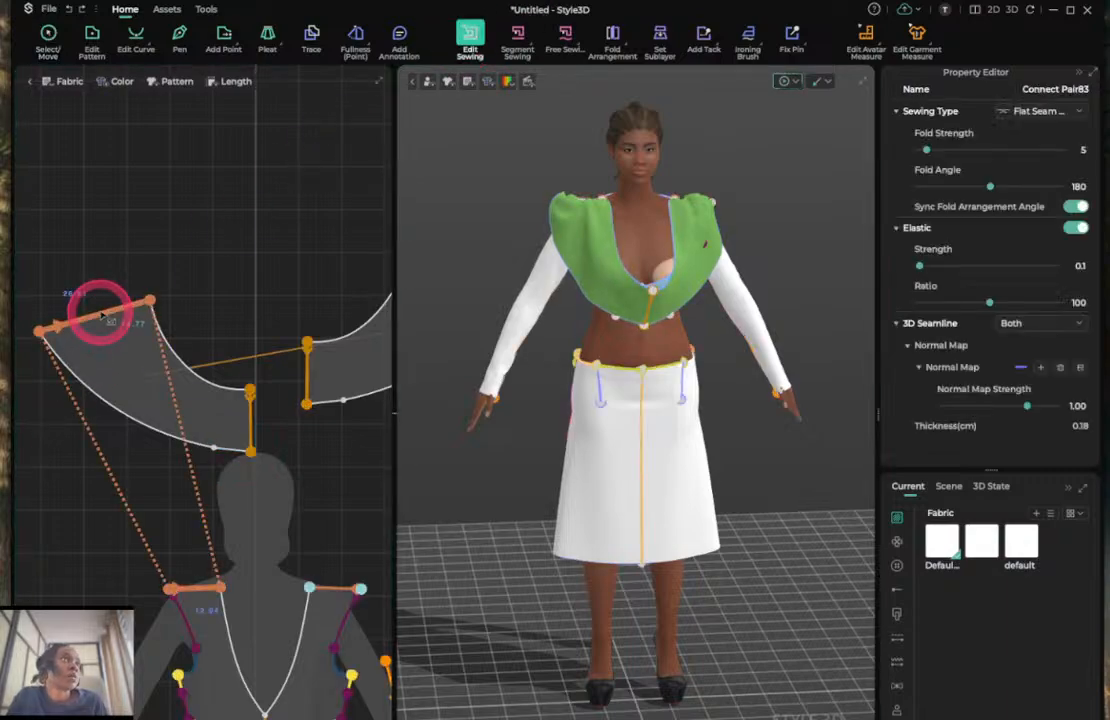
left_click(100, 316)
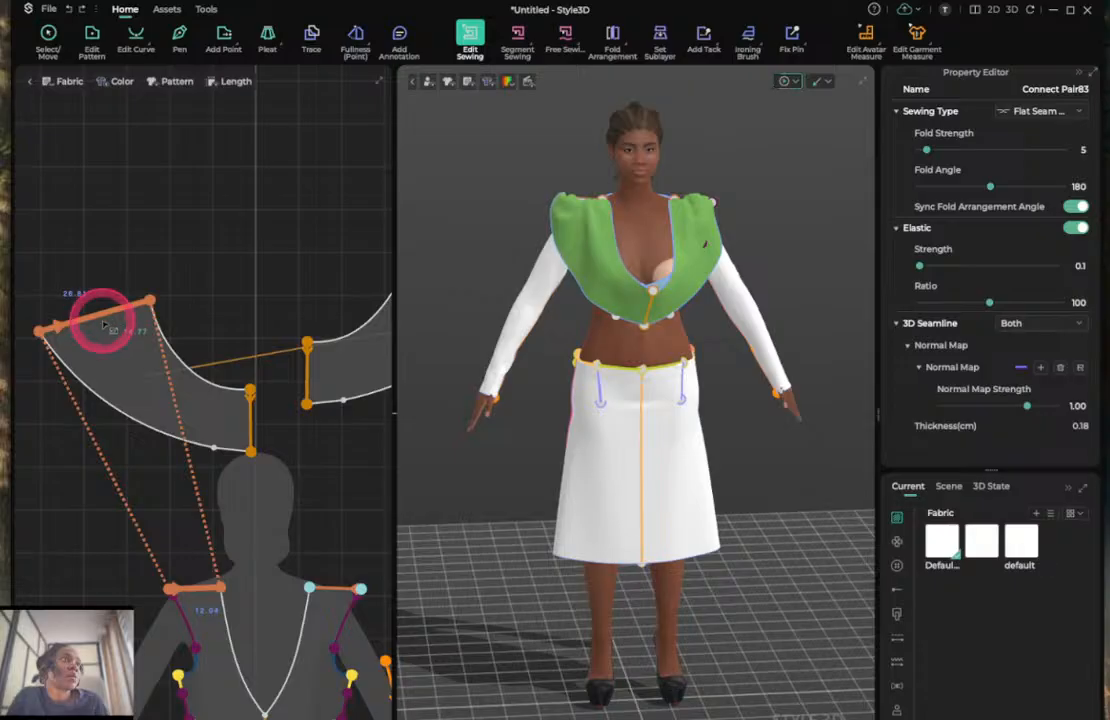
left_click(218, 515)
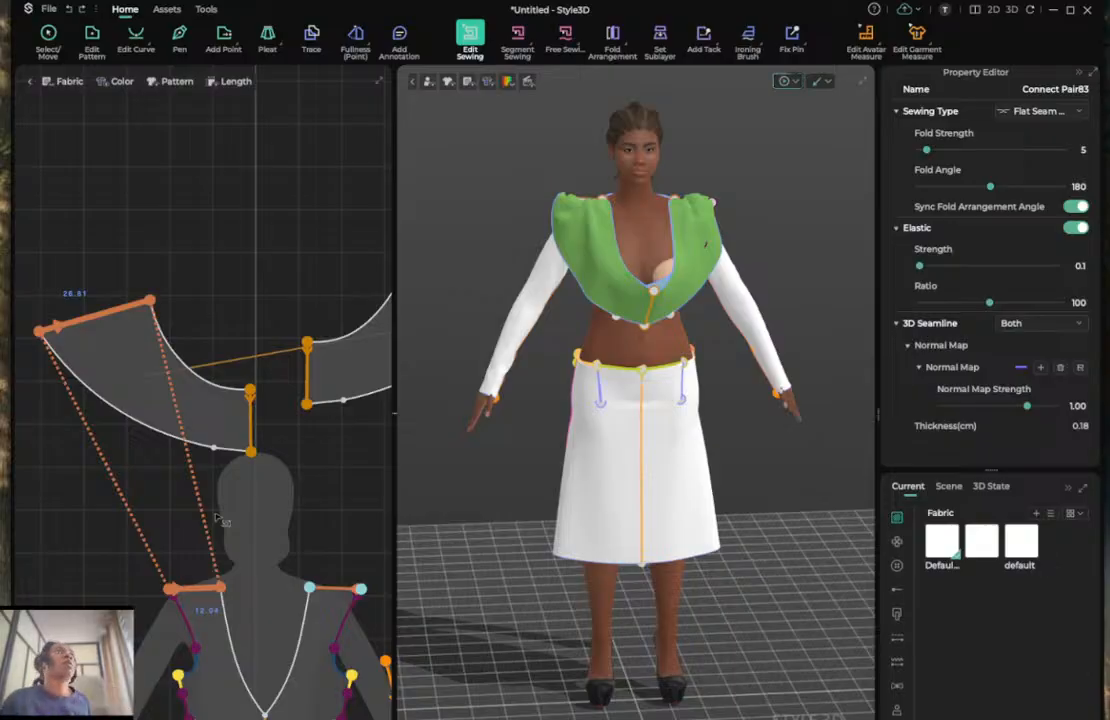
left_click(219, 513)
left_click(112, 173)
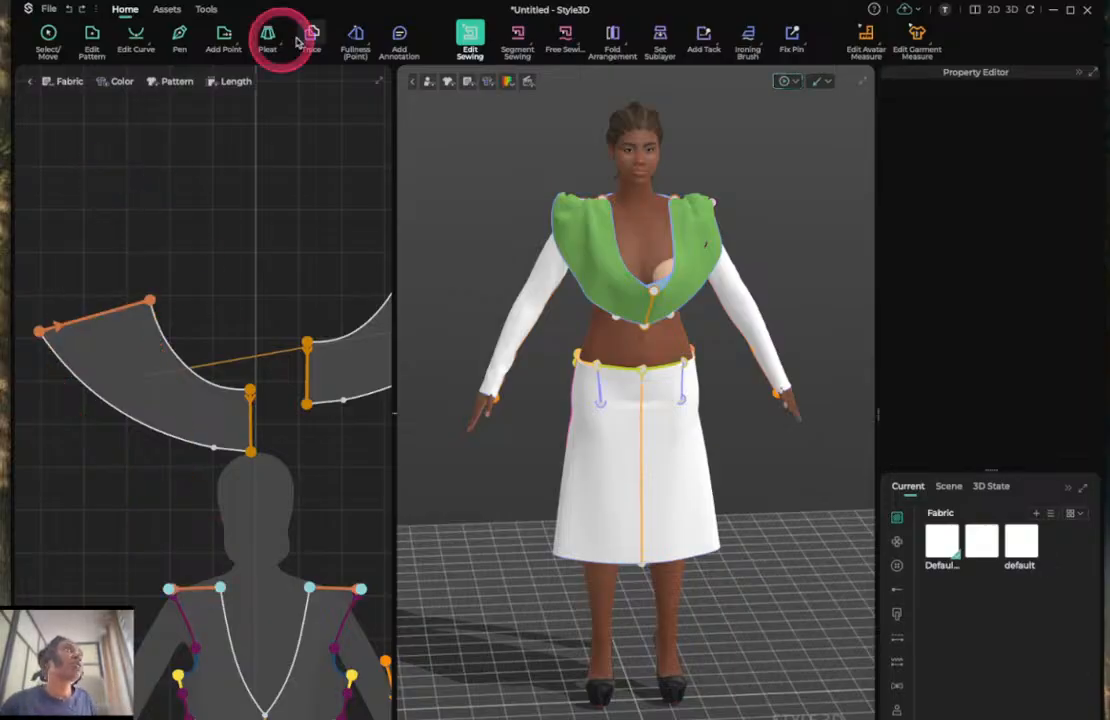
Lengthen the cowl pattern by moving its whole shoulder edge up and outward.
left_click(92, 35)
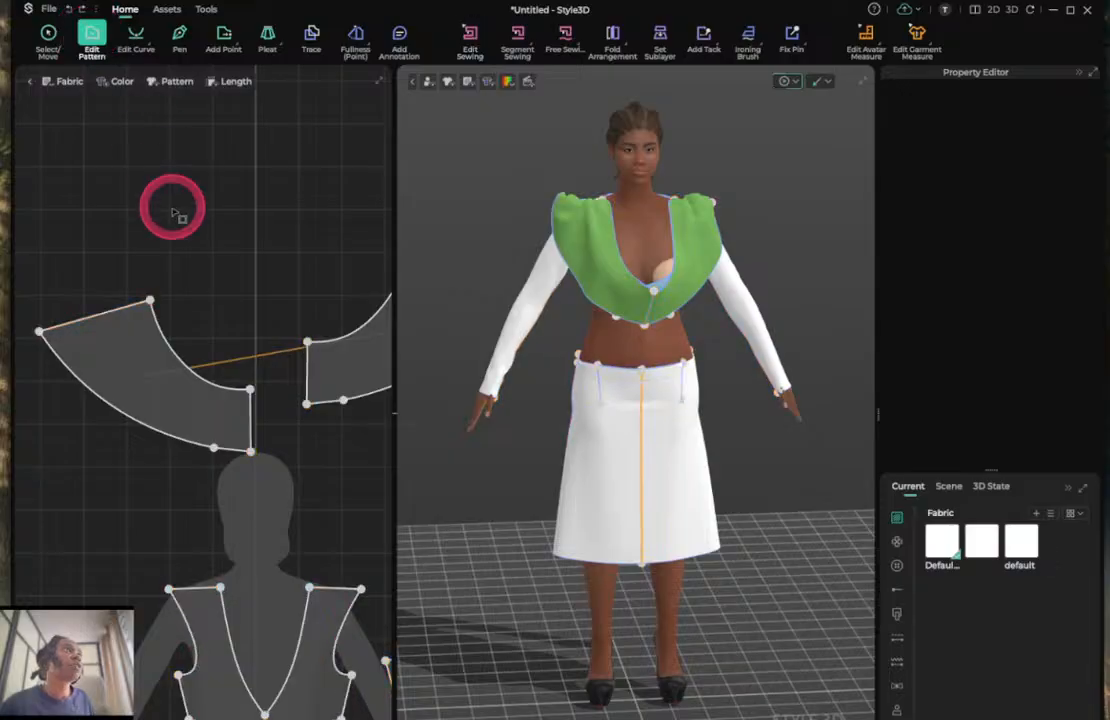
left_click_drag(107, 310, 78, 267)
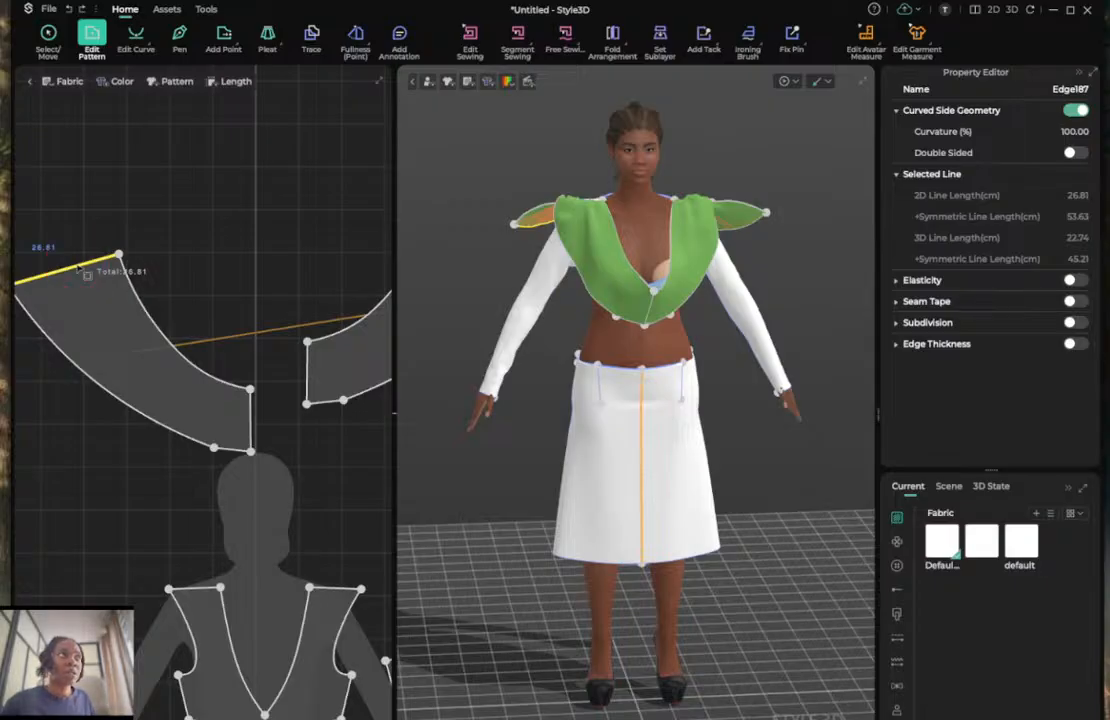
left_click(593, 124)
Select both green cowl pieces on the avatar and simulate the lengthened front.
left_click(631, 262)
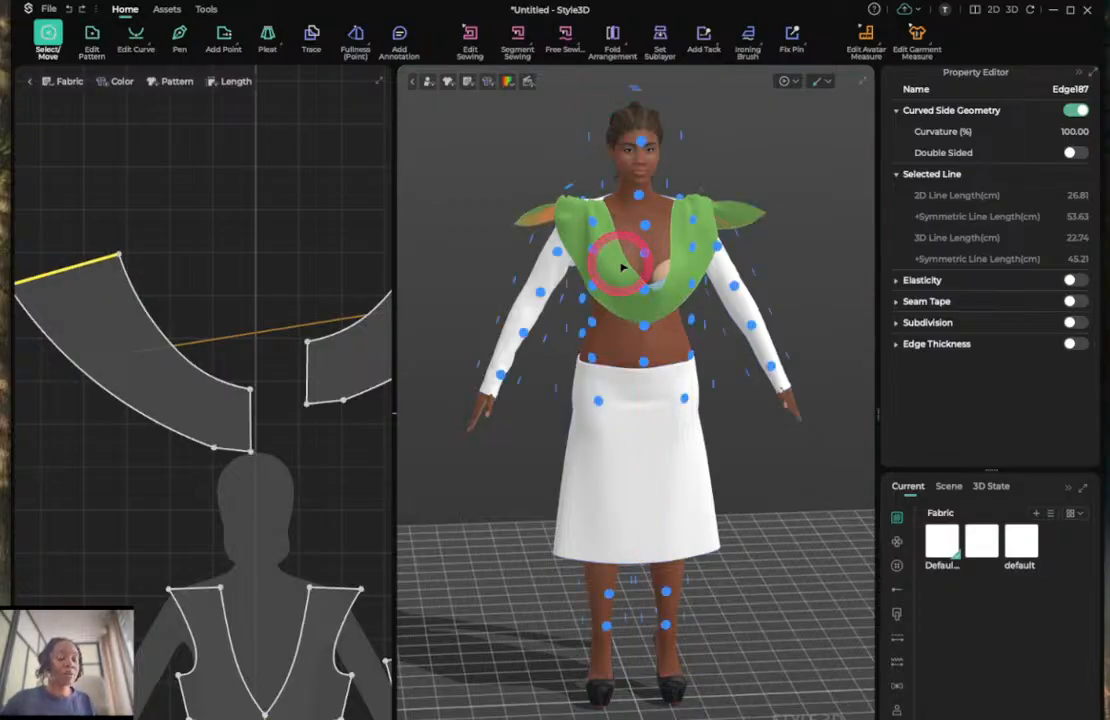
left_click(622, 265)
left_click(604, 261)
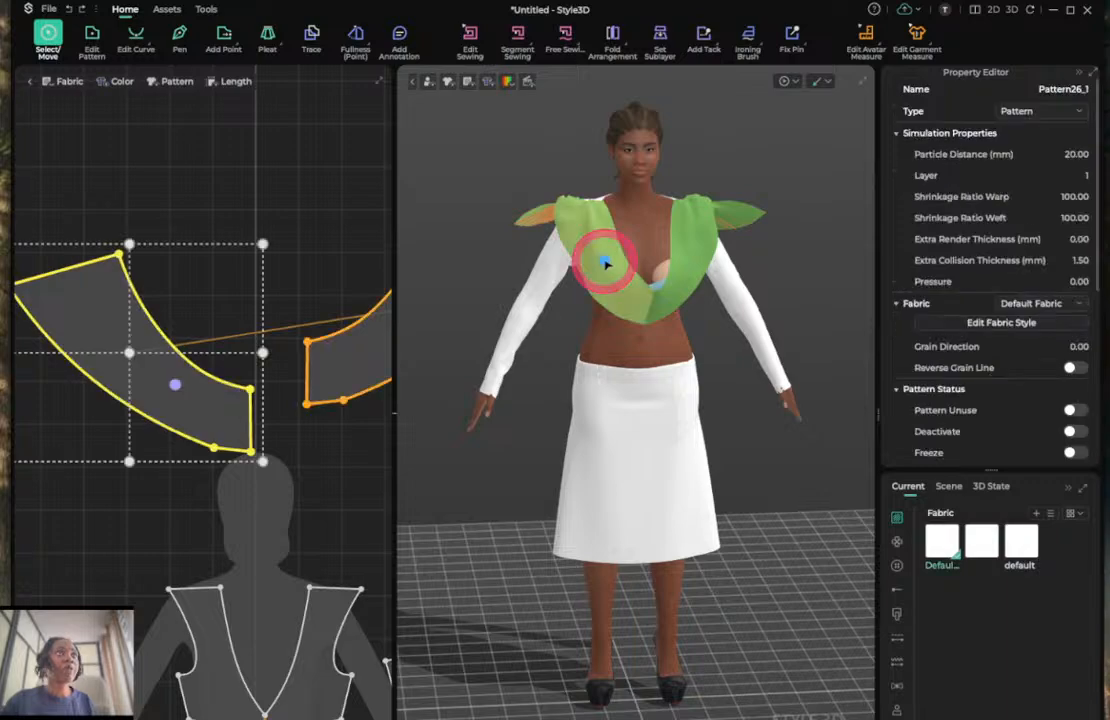
left_click(706, 241)
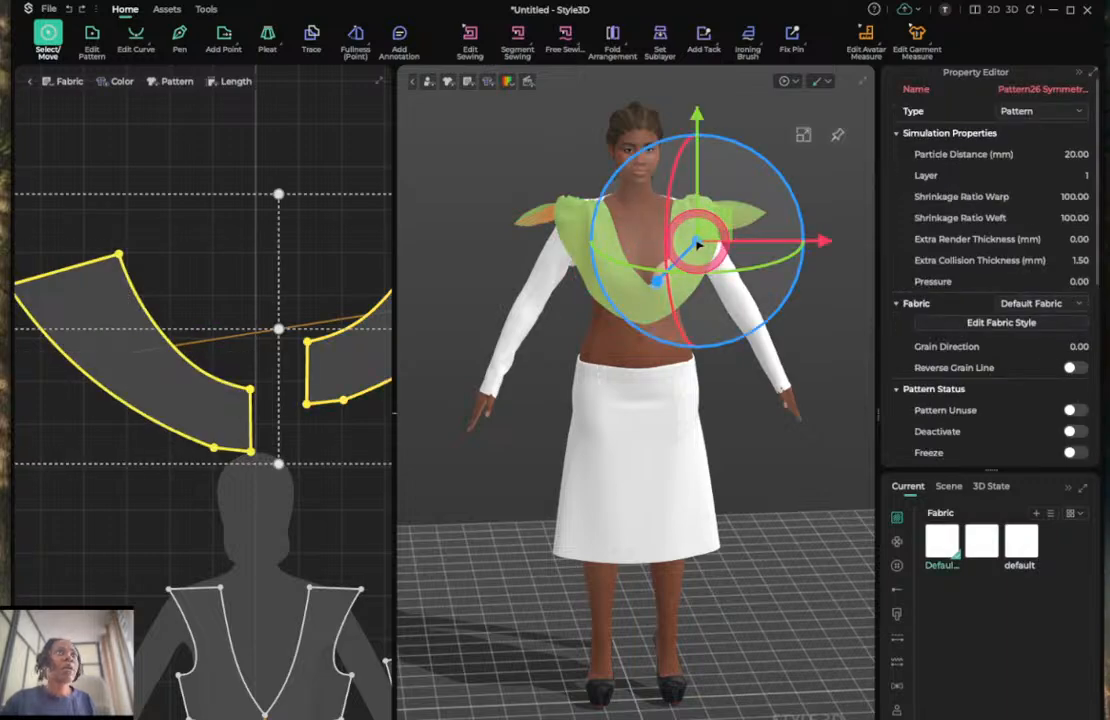
left_click_drag(682, 258, 670, 409)
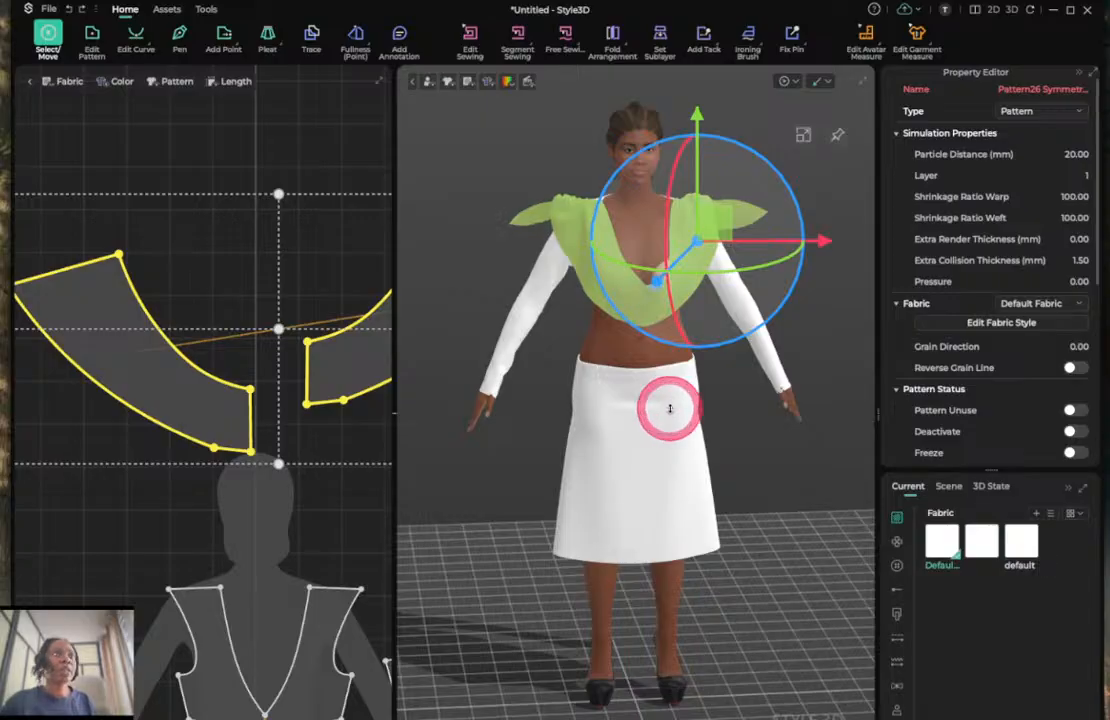
key("space")
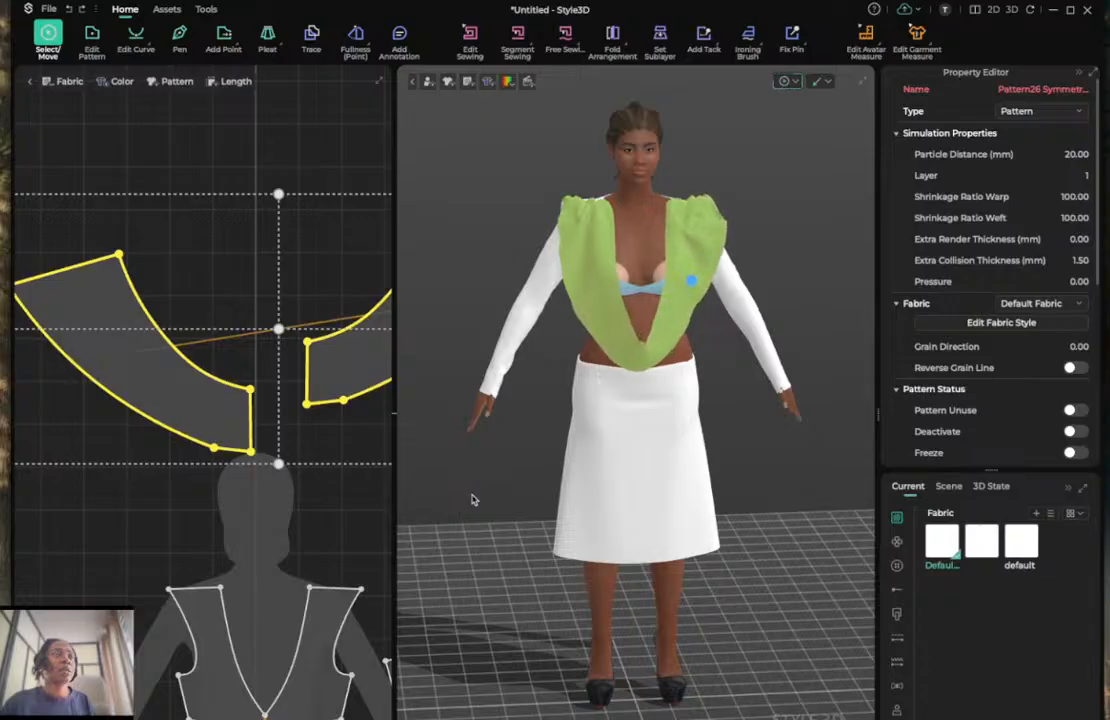
Examine the lengthened cowl's drape on the avatar and the shape of its shoulder and outer edges in the pattern.
mouse_move(776, 185)
right_mouse_down()
mouse_move(741, 203)
mouse_move(669, 208)
mouse_move(792, 165)
mouse_move(765, 171)
right_mouse_up()
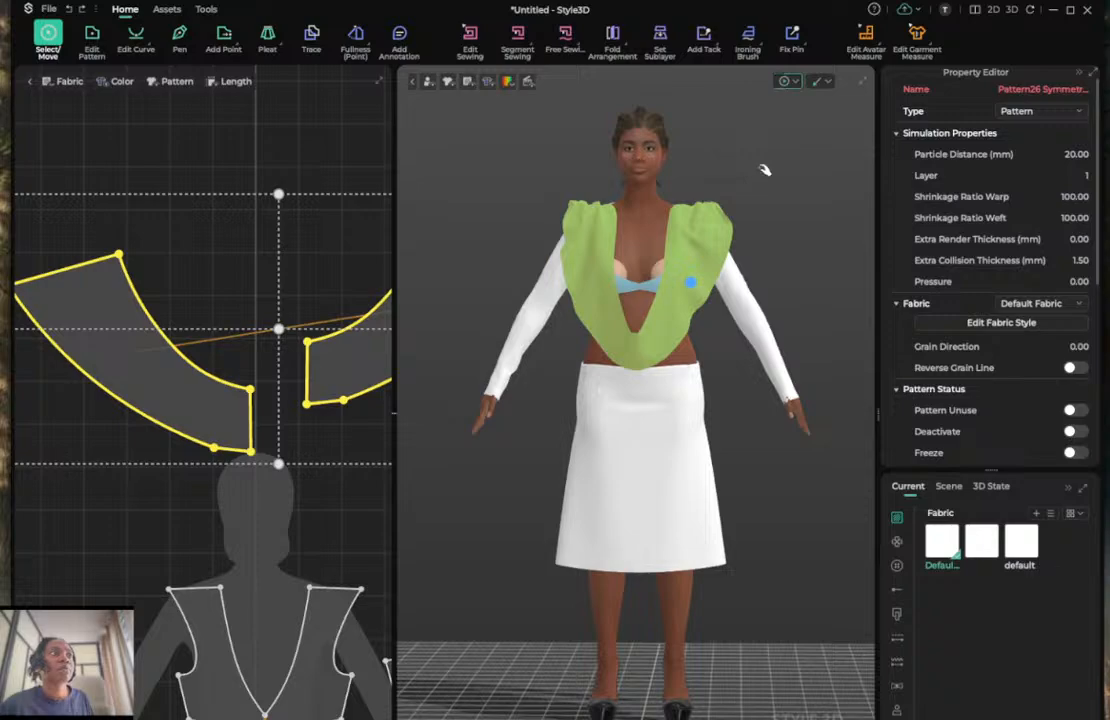
left_click(366, 621)
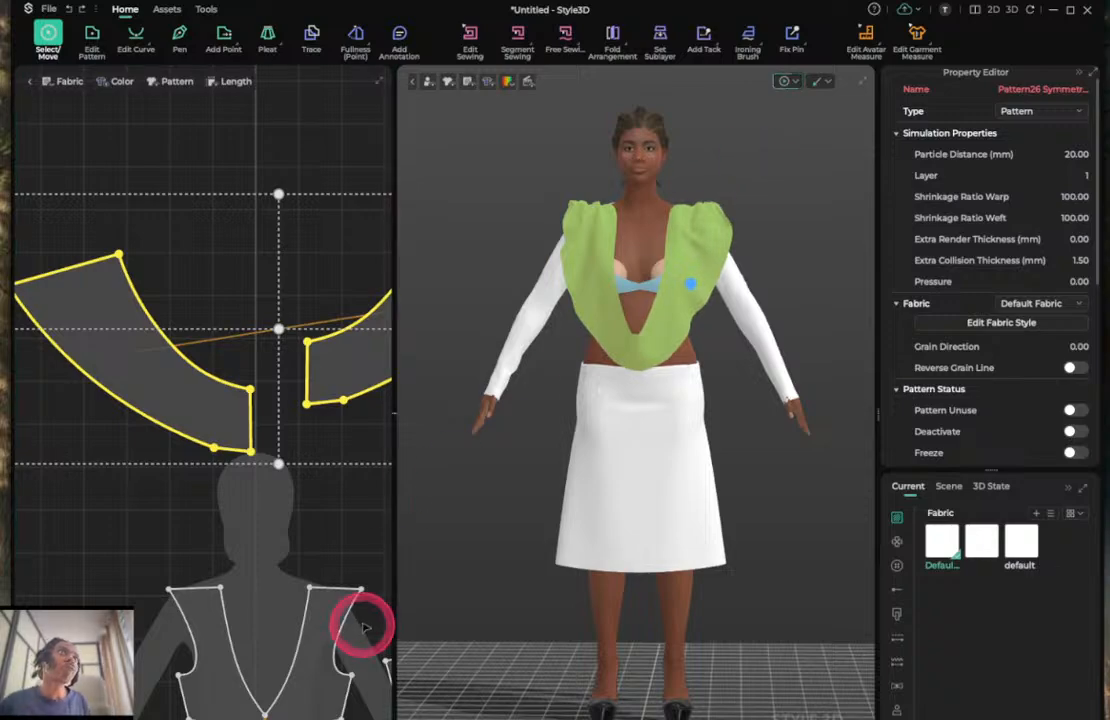
left_click(261, 494)
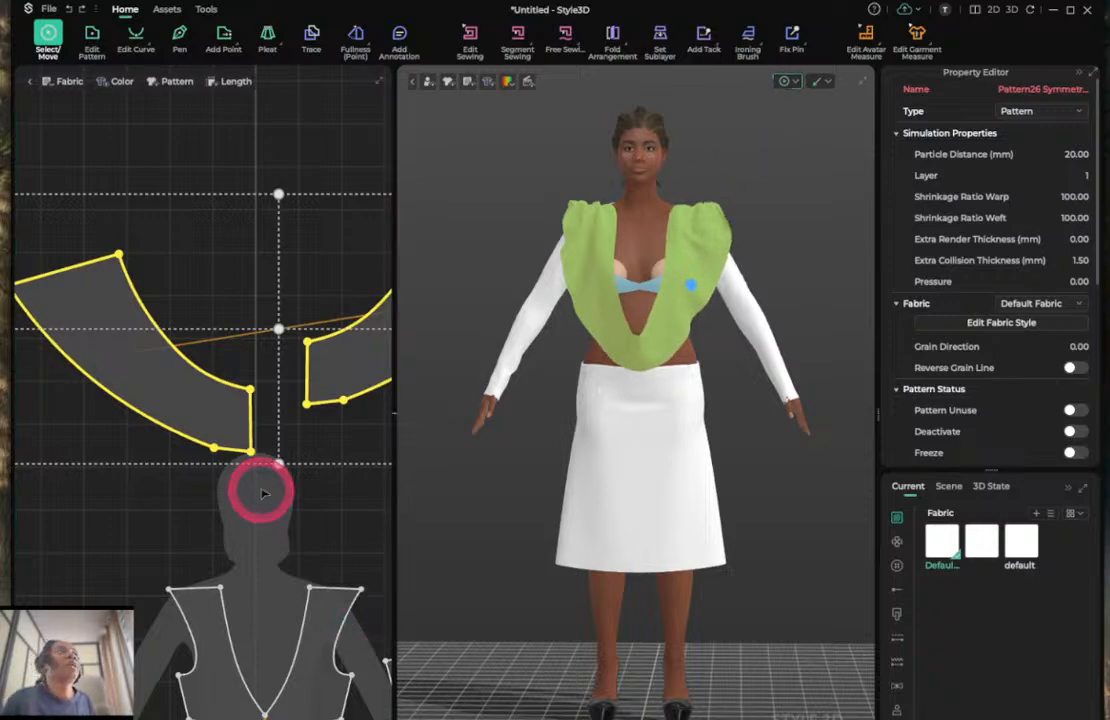
scroll(190, 116, "down", 3)
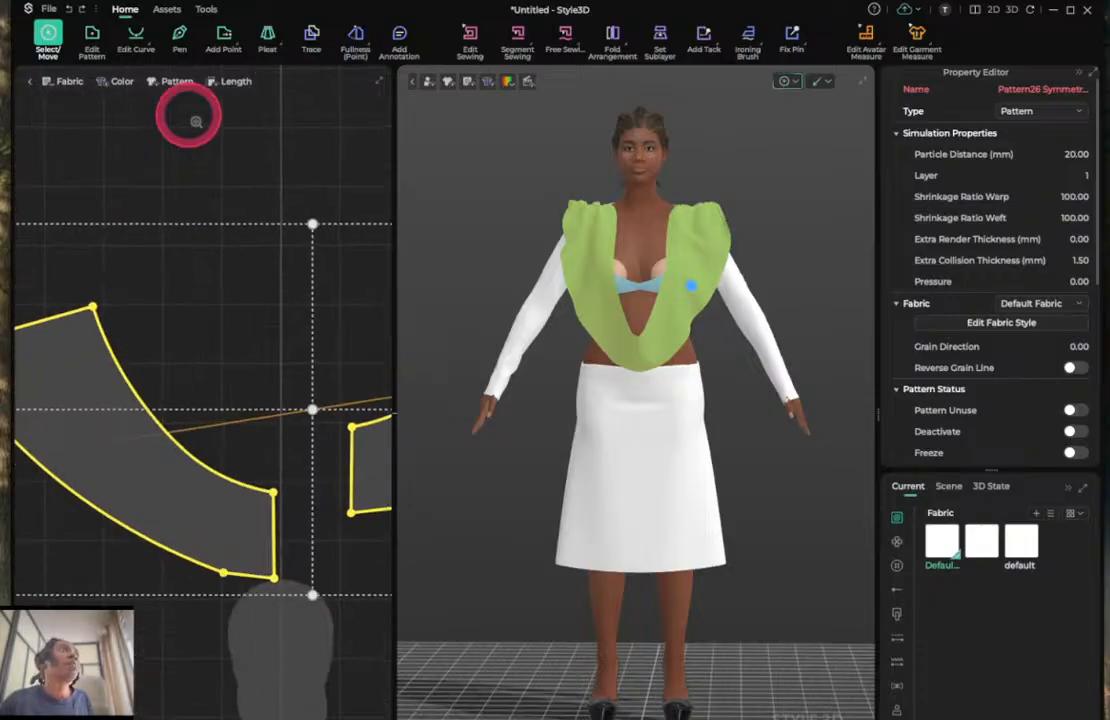
scroll(196, 121, "down", 1)
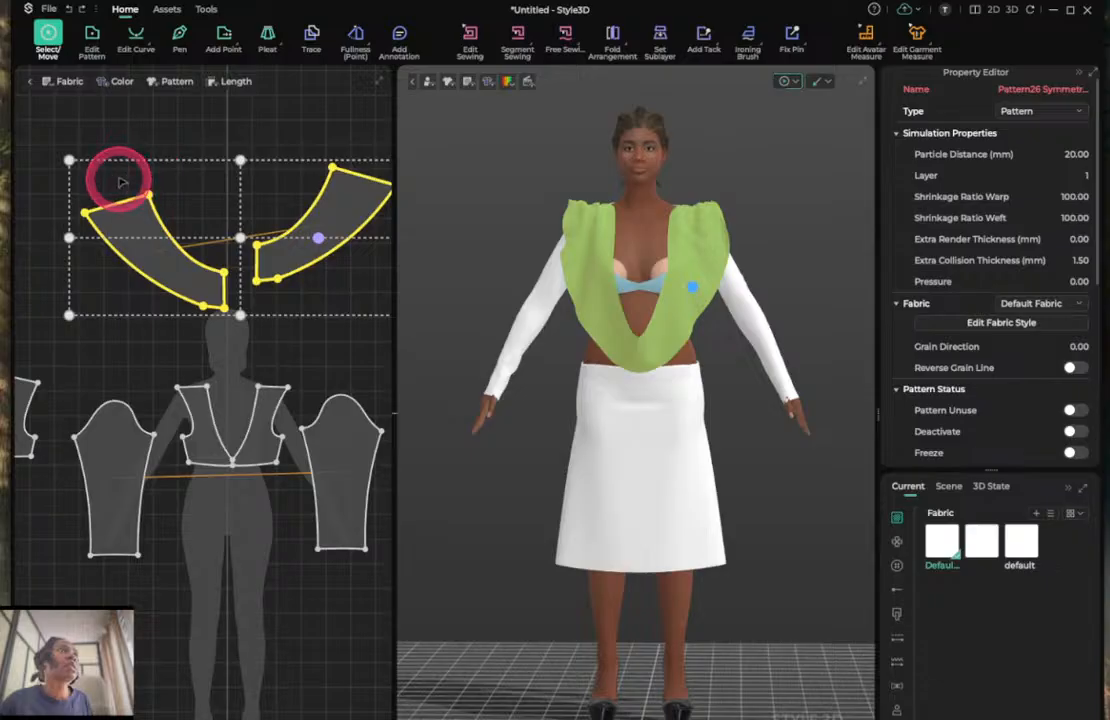
scroll(120, 181, "down", 3)
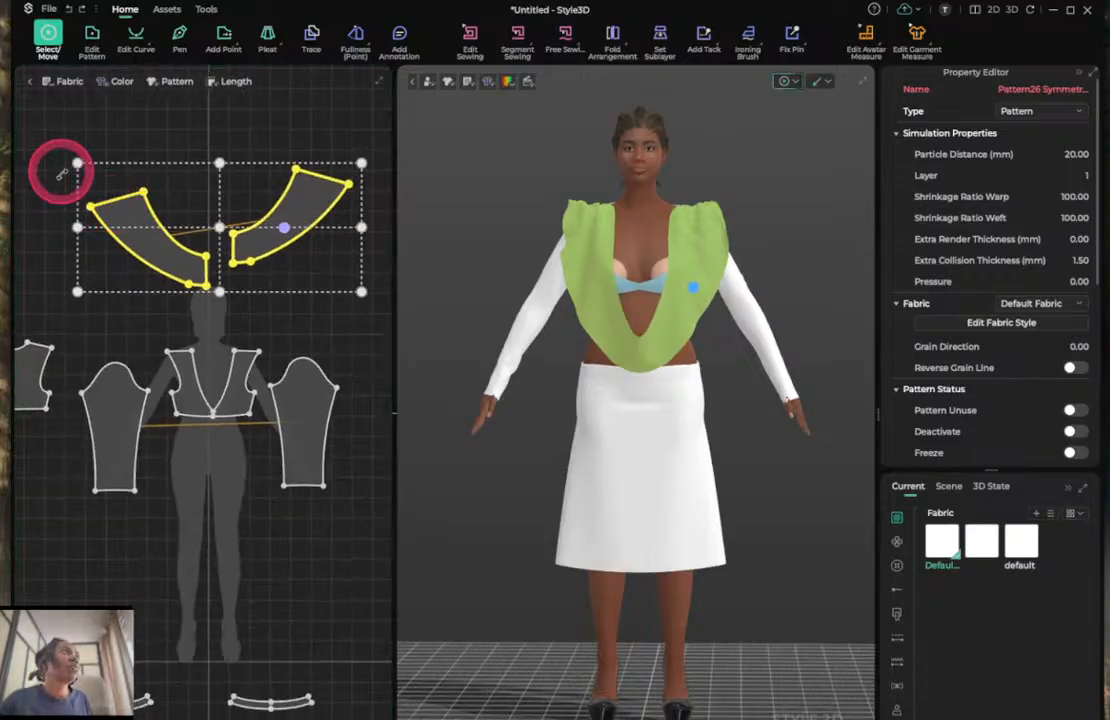
scroll(48, 198, "up", 5)
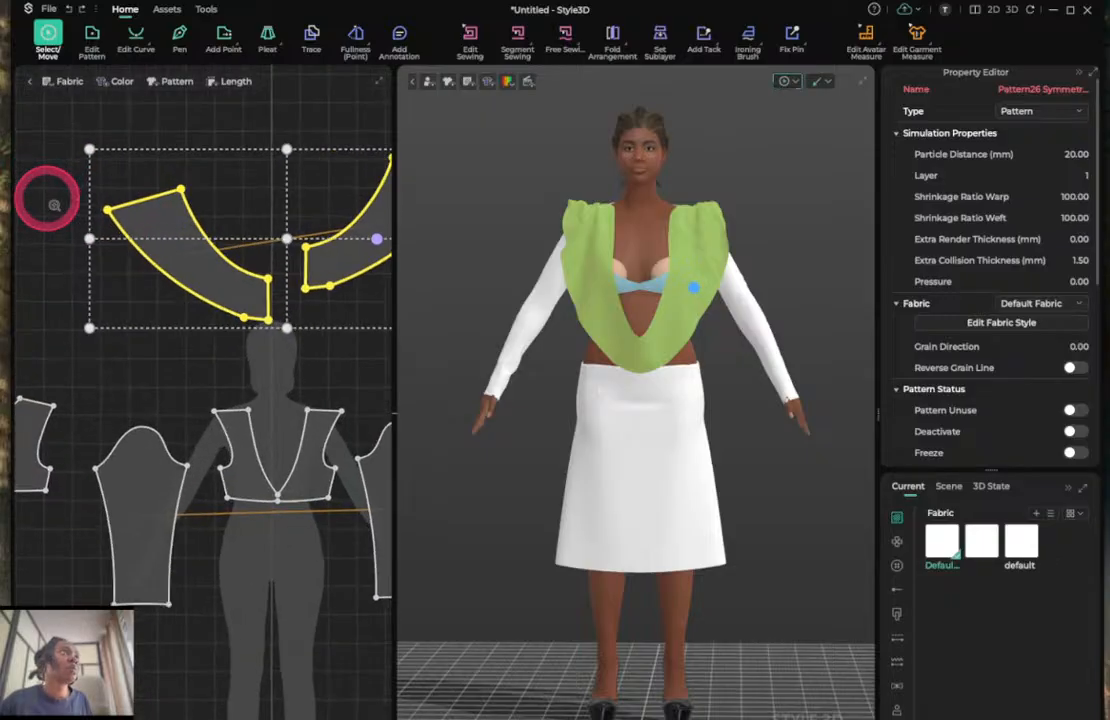
scroll(52, 200, "up", 4)
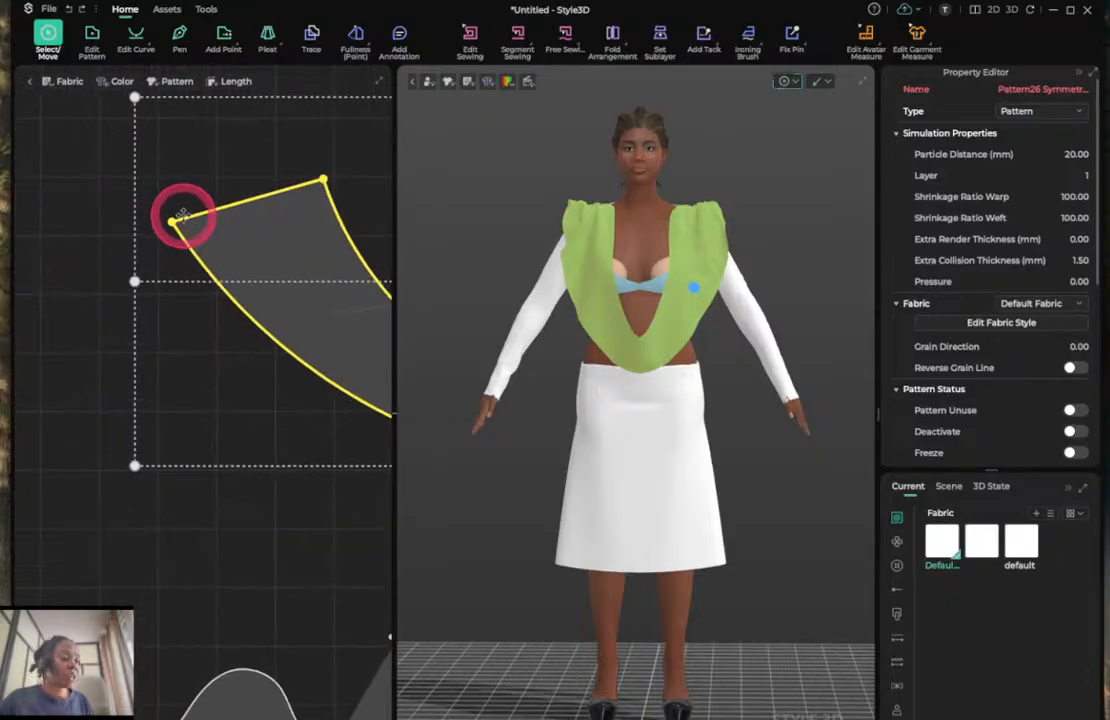
Raise the cowl pattern's outer shoulder corner until the shoulder edge is horizontal.
left_click(92, 38)
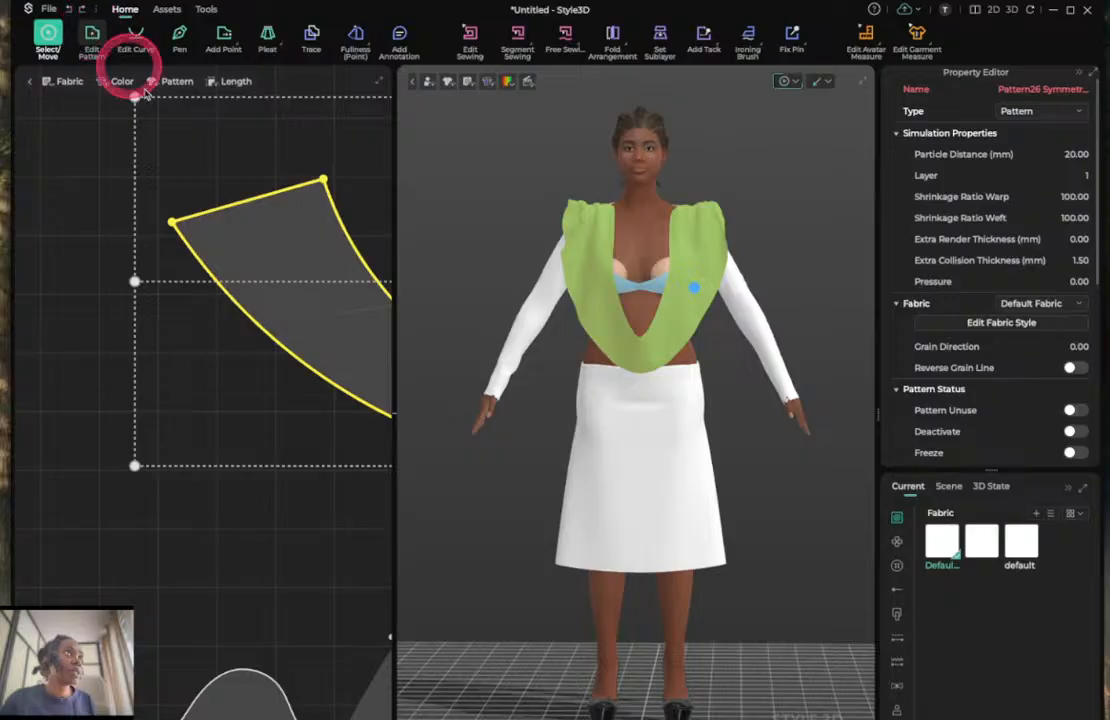
left_click(105, 195)
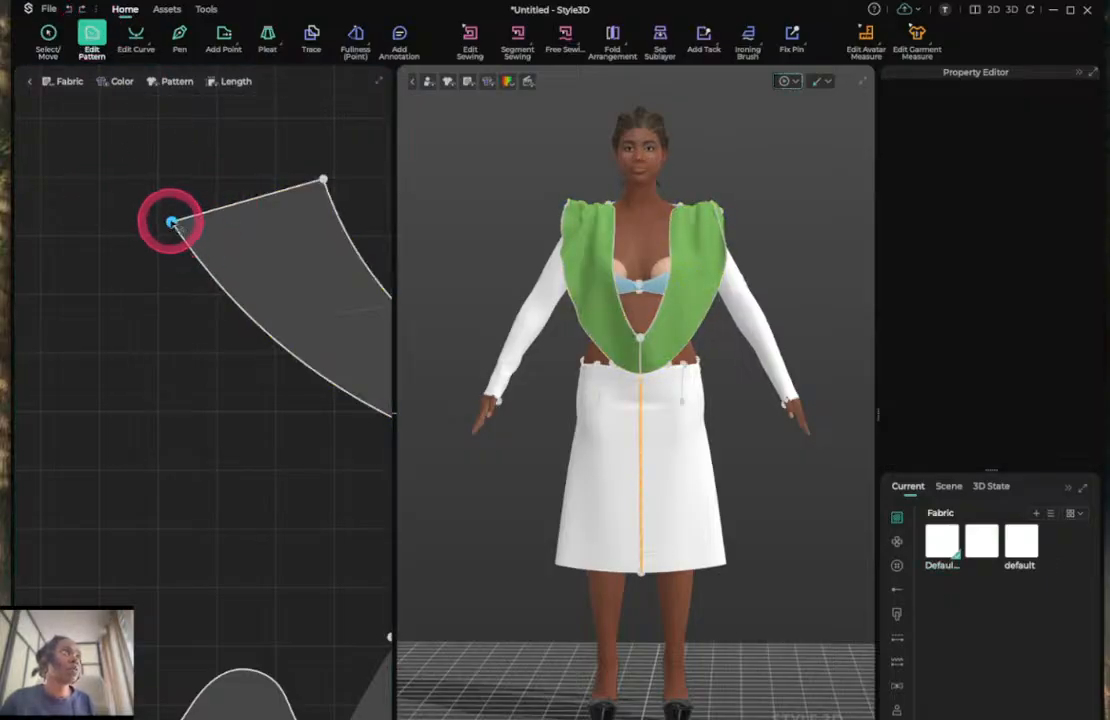
left_click_drag(172, 222, 179, 182)
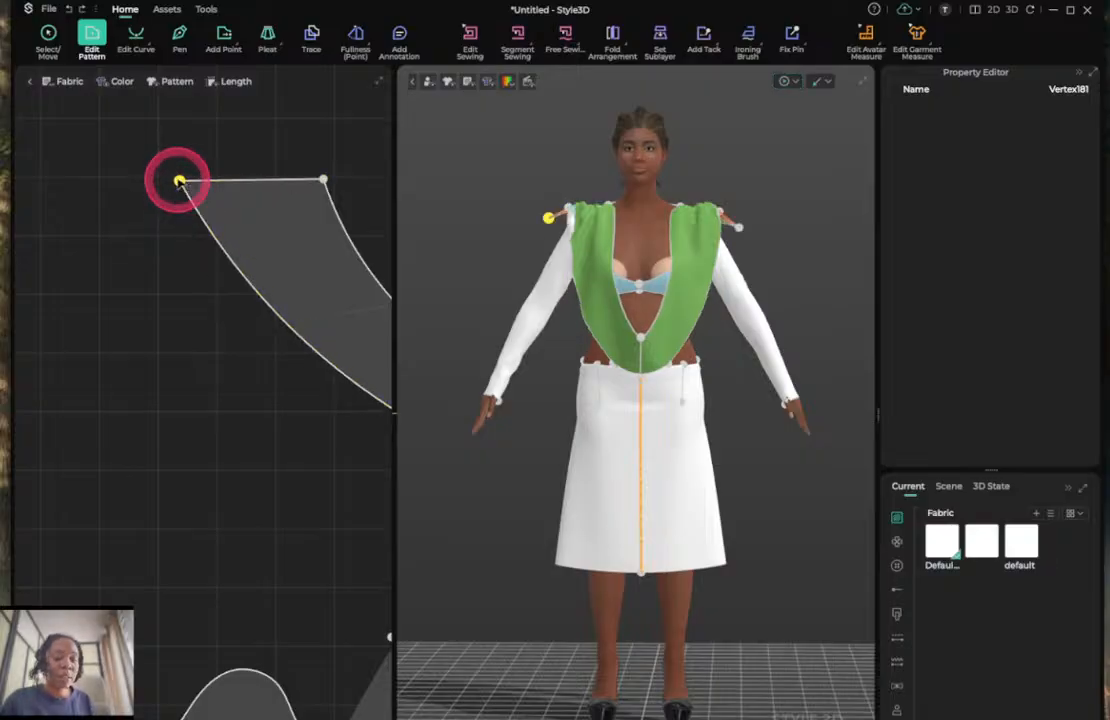
Bow the cowl pattern's long outer edge outward into a fuller curve between the shoulder and the hem.
key("c")
left_click(274, 314)
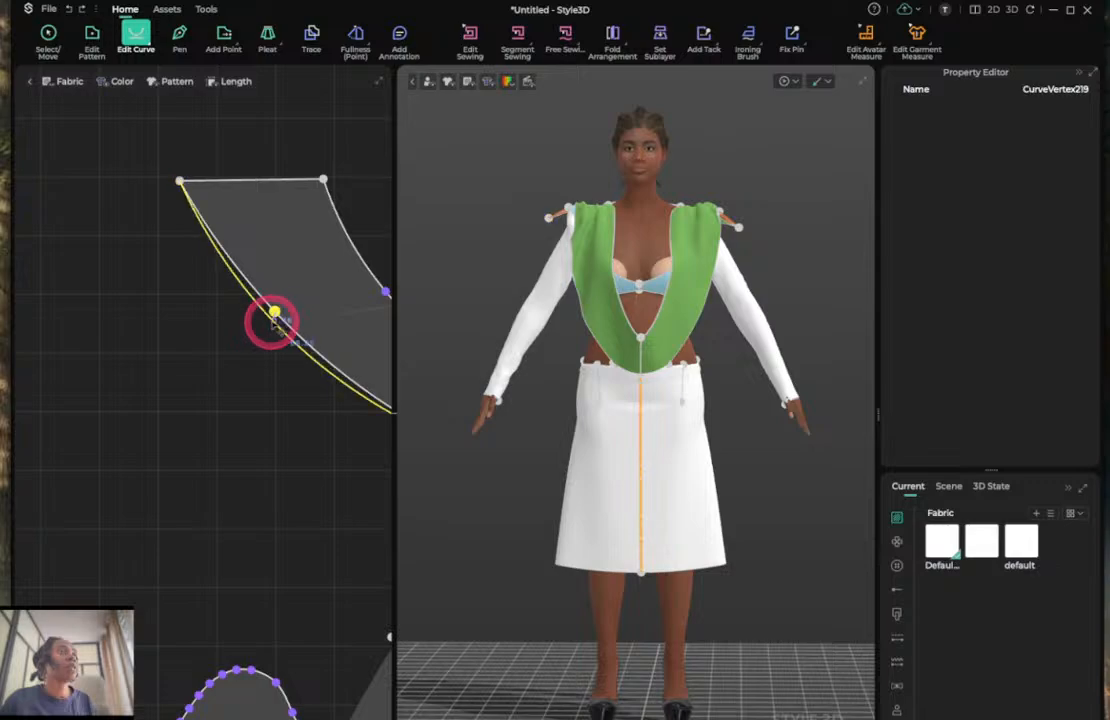
left_click_drag(274, 318, 250, 365)
scroll(250, 365, "up", 1)
scroll(250, 365, "down", 6)
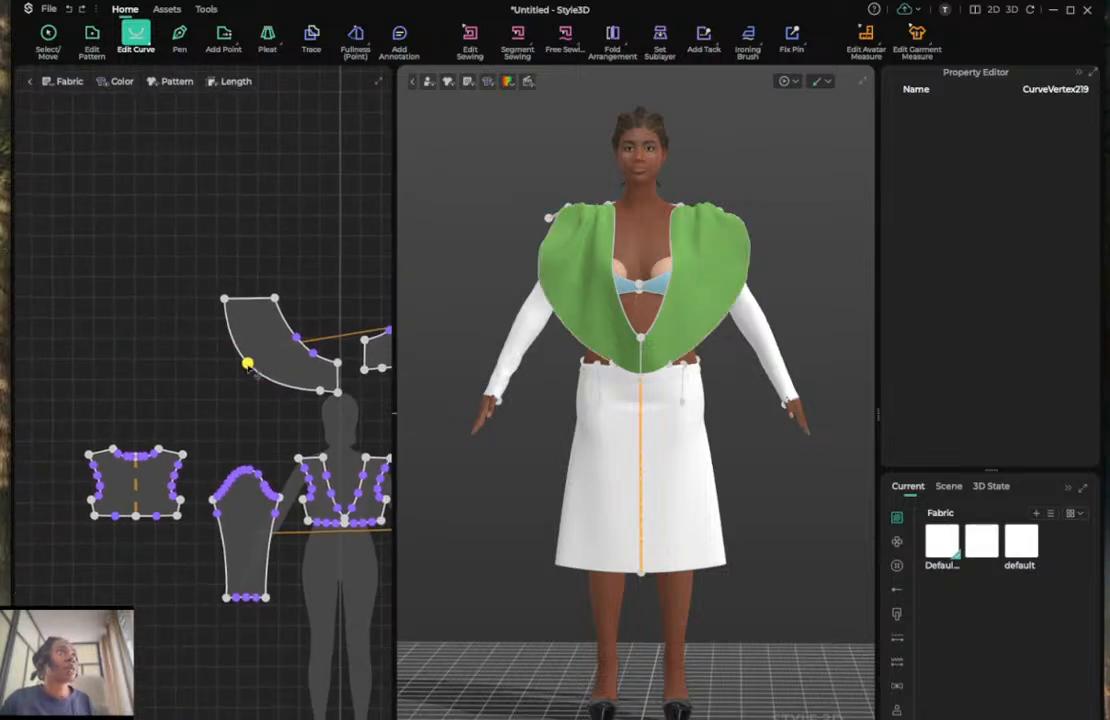
Simulate the bowed cowl, then flatten its long outer edge inward and add a slight outward bulge just below the outer shoulder corner.
key("a")
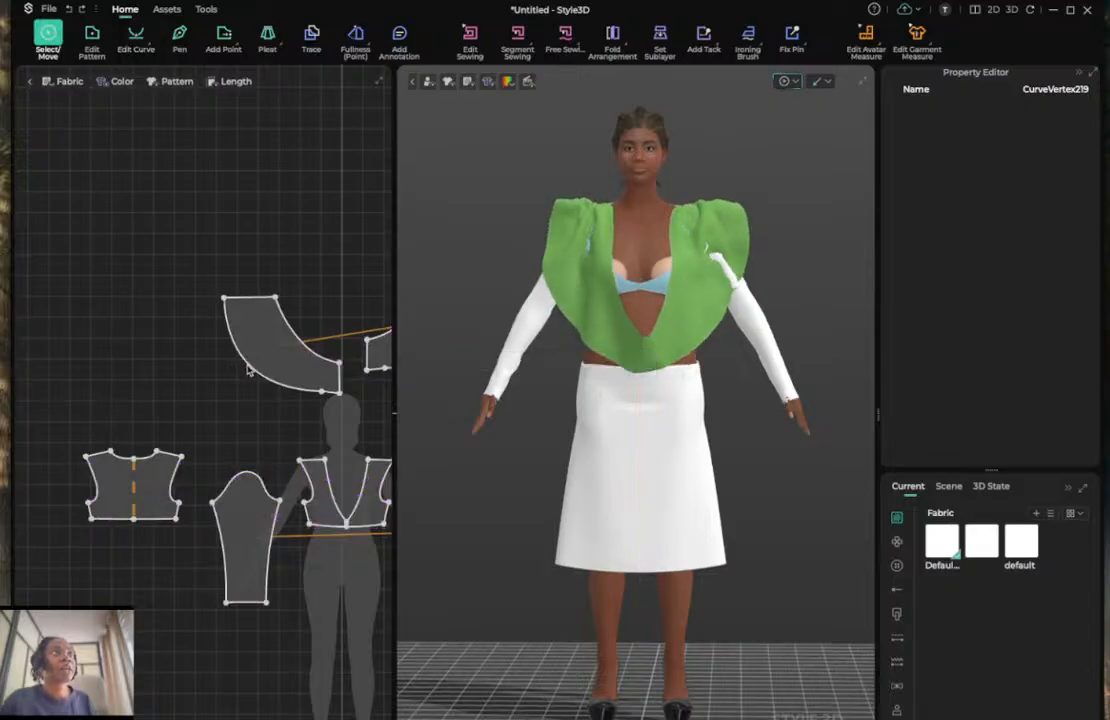
scroll(250, 371, "up", 2)
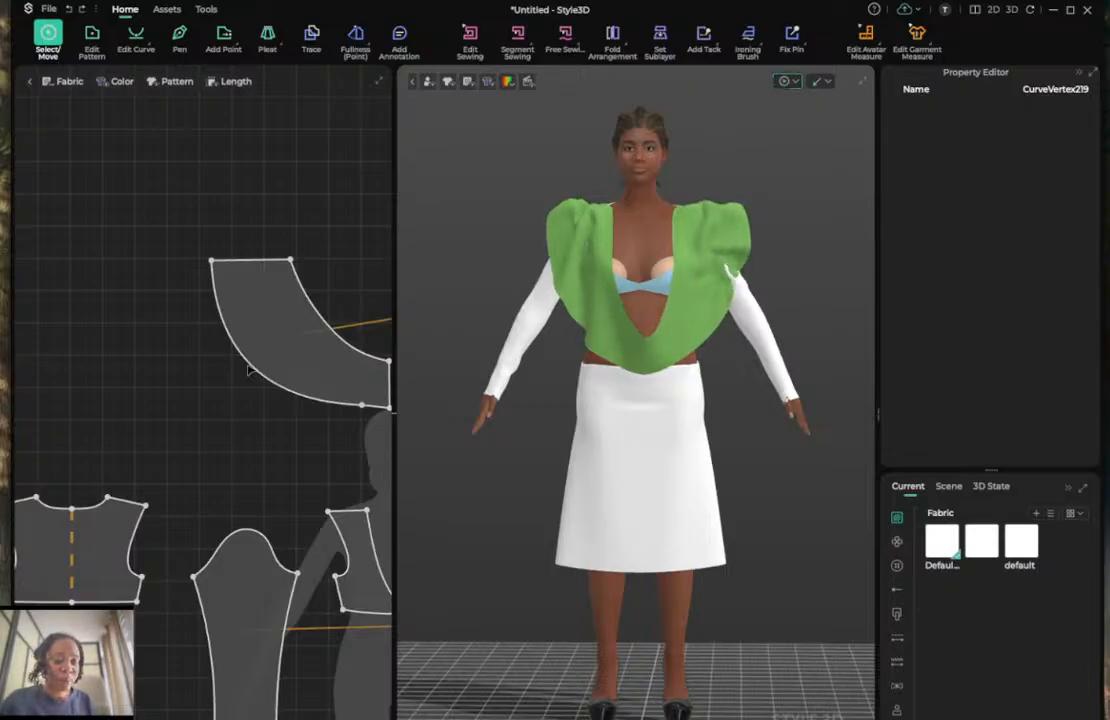
key("x")
key("c")
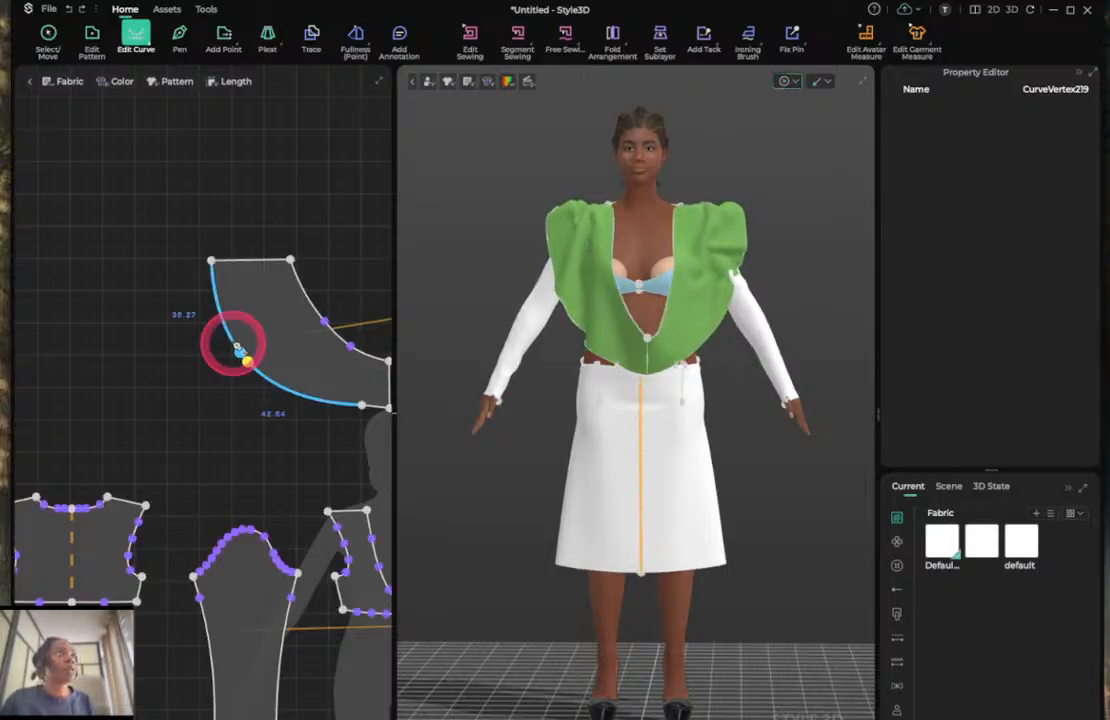
left_click_drag(249, 364, 261, 347)
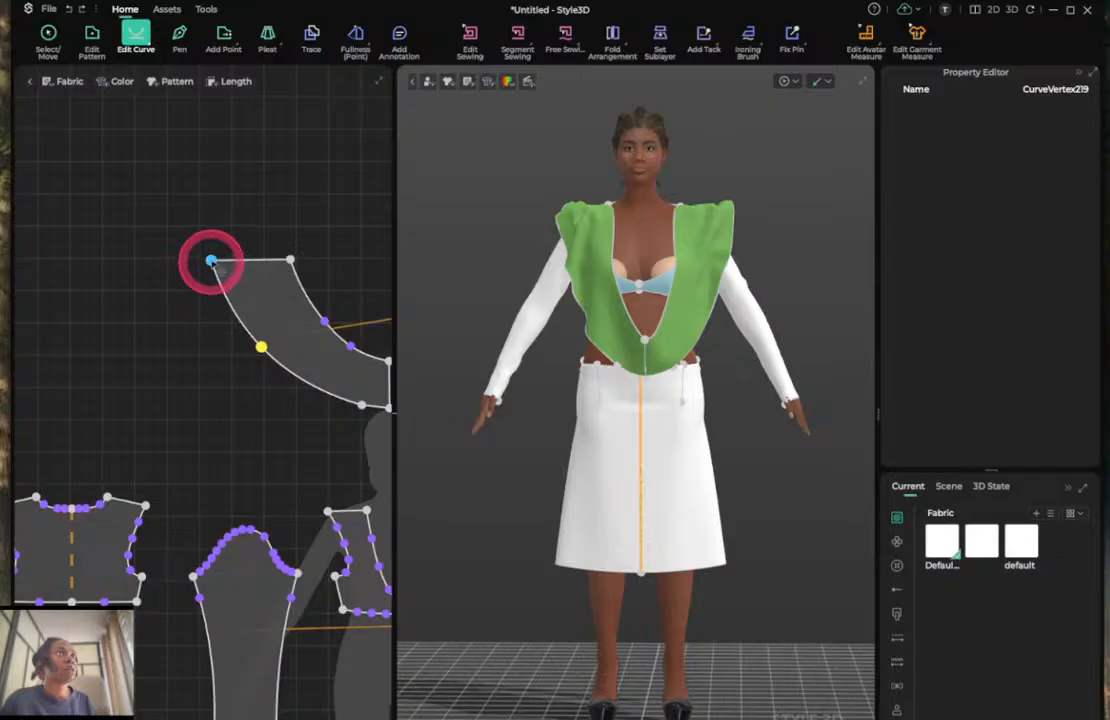
left_click(221, 288)
mouse_move(222, 289)
left_mouse_down()
mouse_move(212, 276)
mouse_move(213, 285)
left_mouse_up()
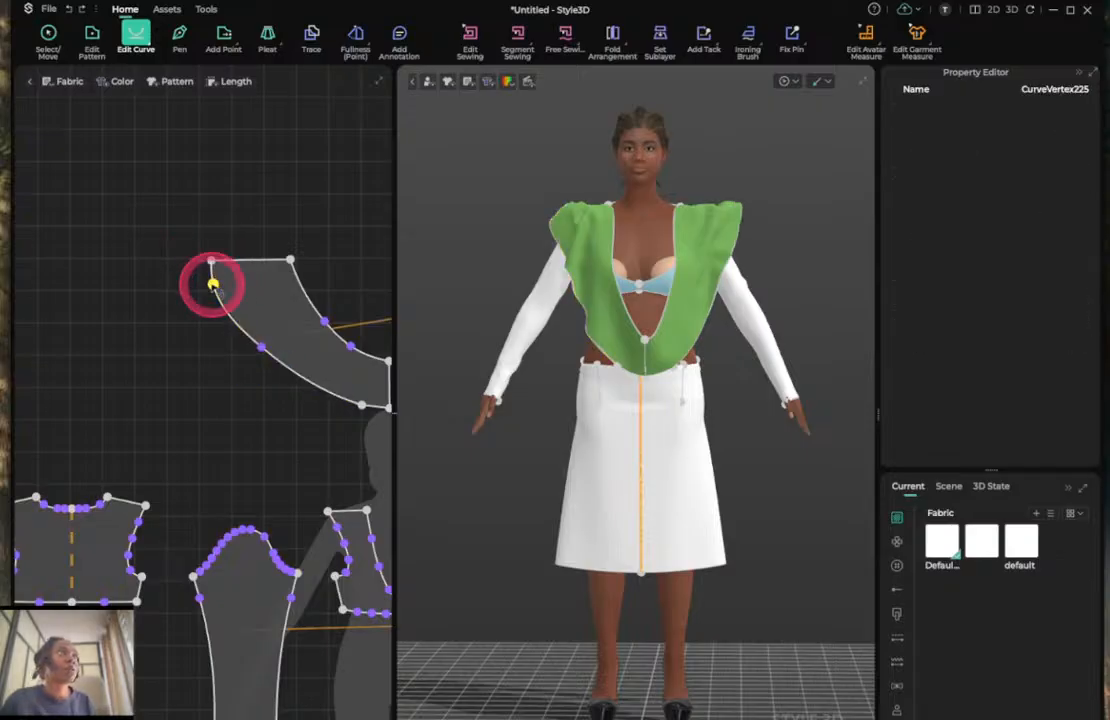
Simulate the flattened cowl, pull its shoulder outward over the sleeve on the avatar, and compare the drape with the runway reference photo.
key("space")
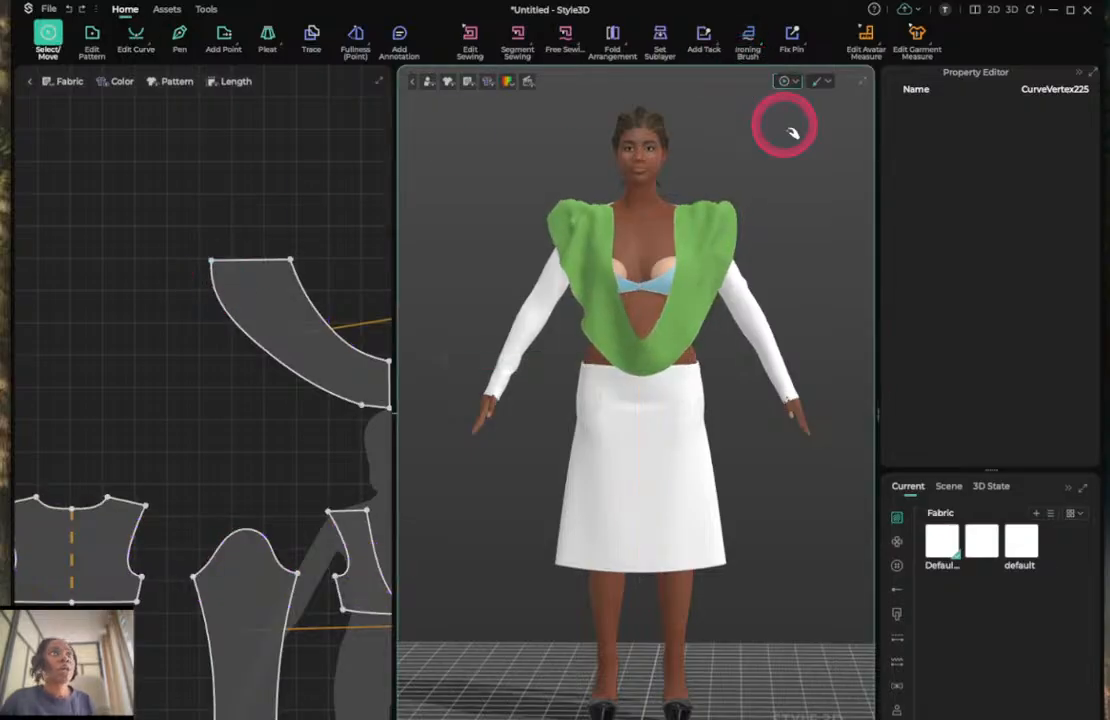
right_click_drag(775, 155, 582, 167)
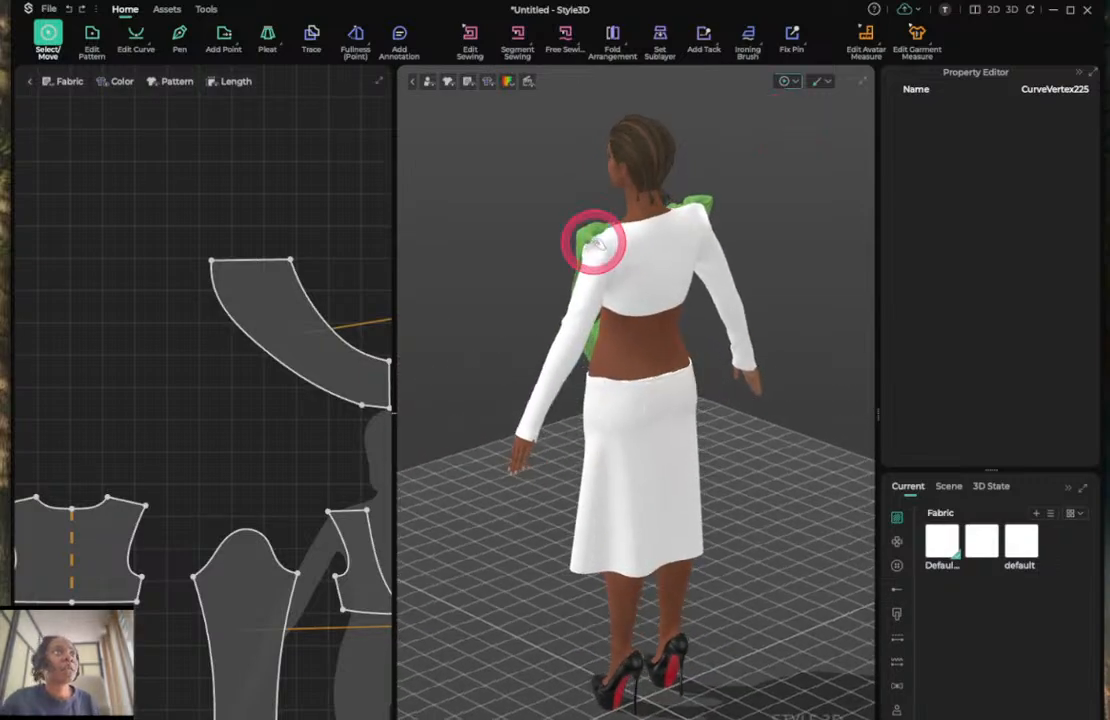
left_click(556, 241)
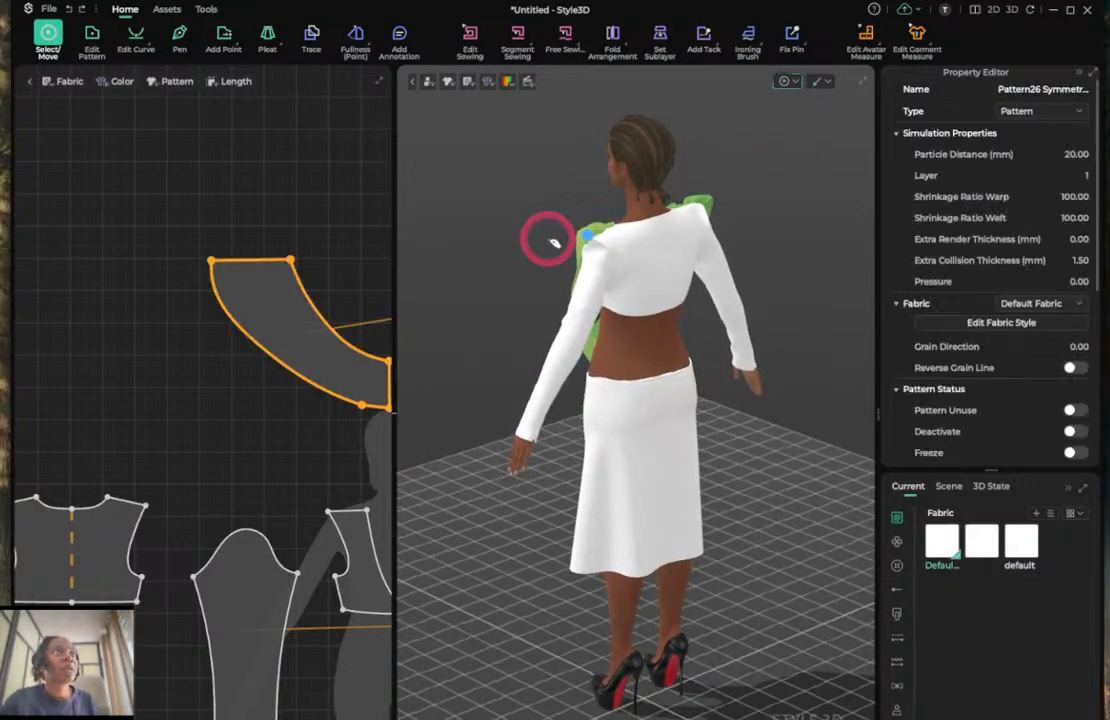
left_click_drag(554, 242, 568, 262)
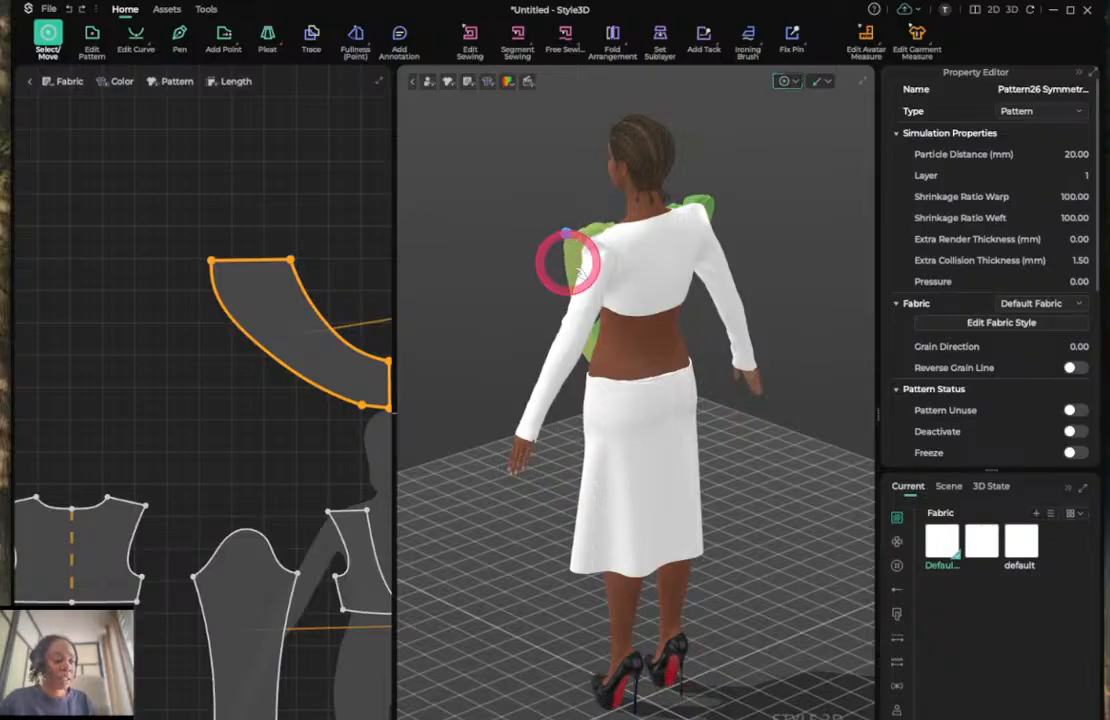
key("2")
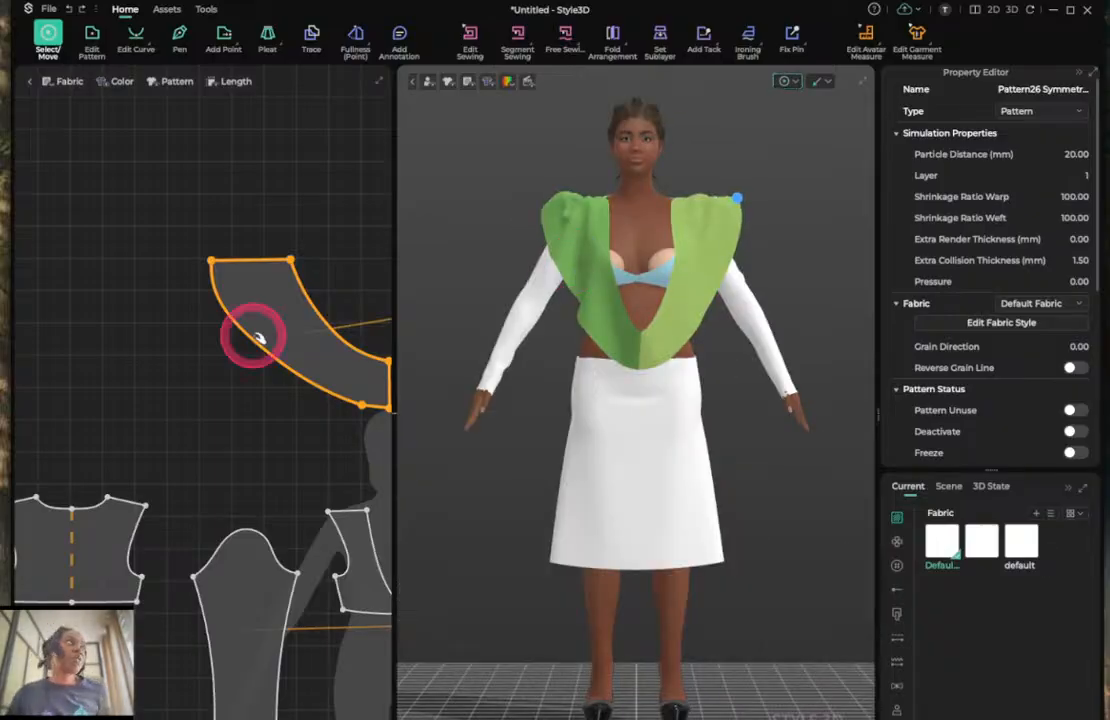
left_click(4, 78)
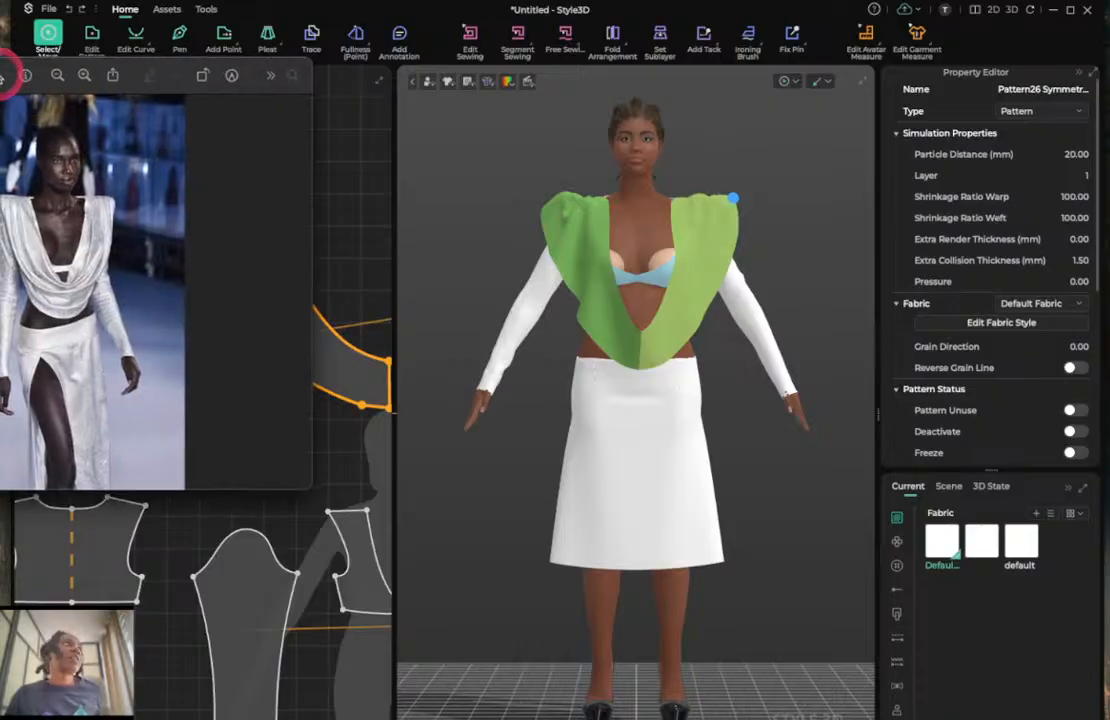
left_click_drag(3, 76, 0, 240)
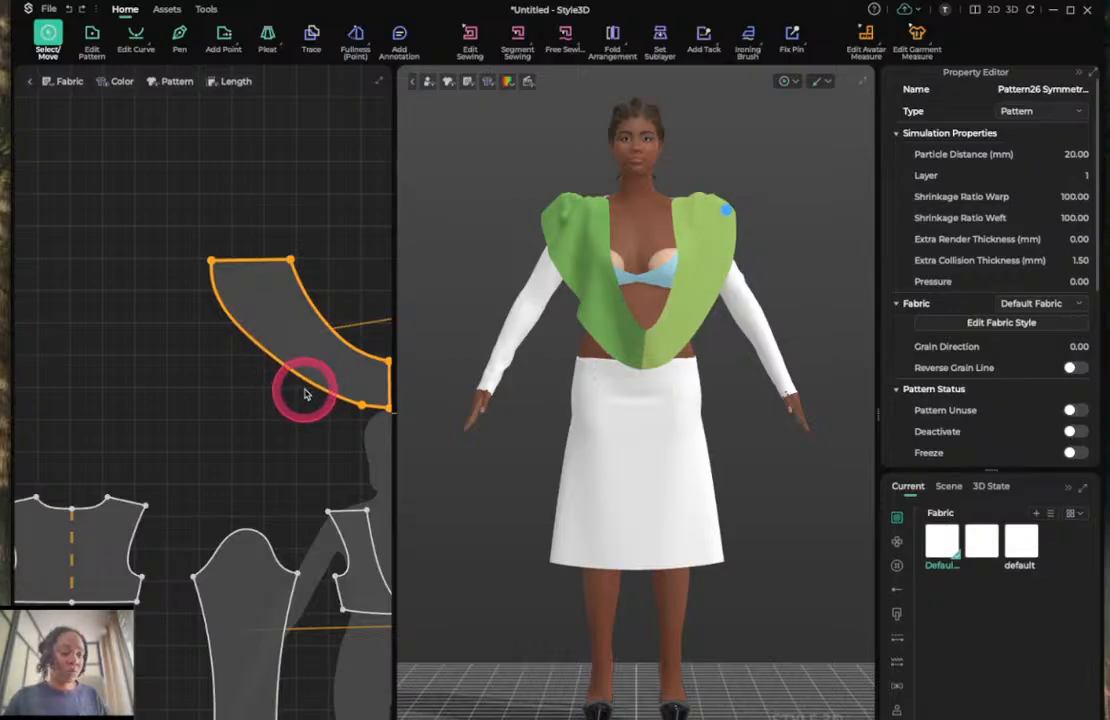
Bow the cowl's outer edge outward again, lower the corner point near the center front slightly, and simulate the drape.
left_click(278, 355)
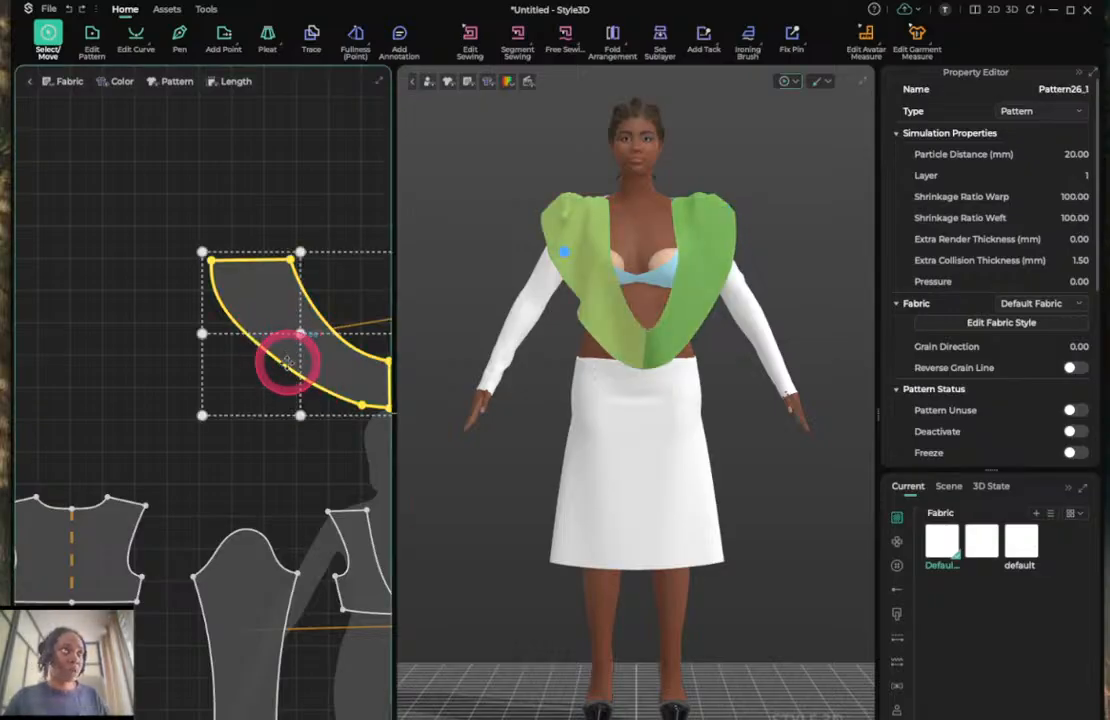
key("z")
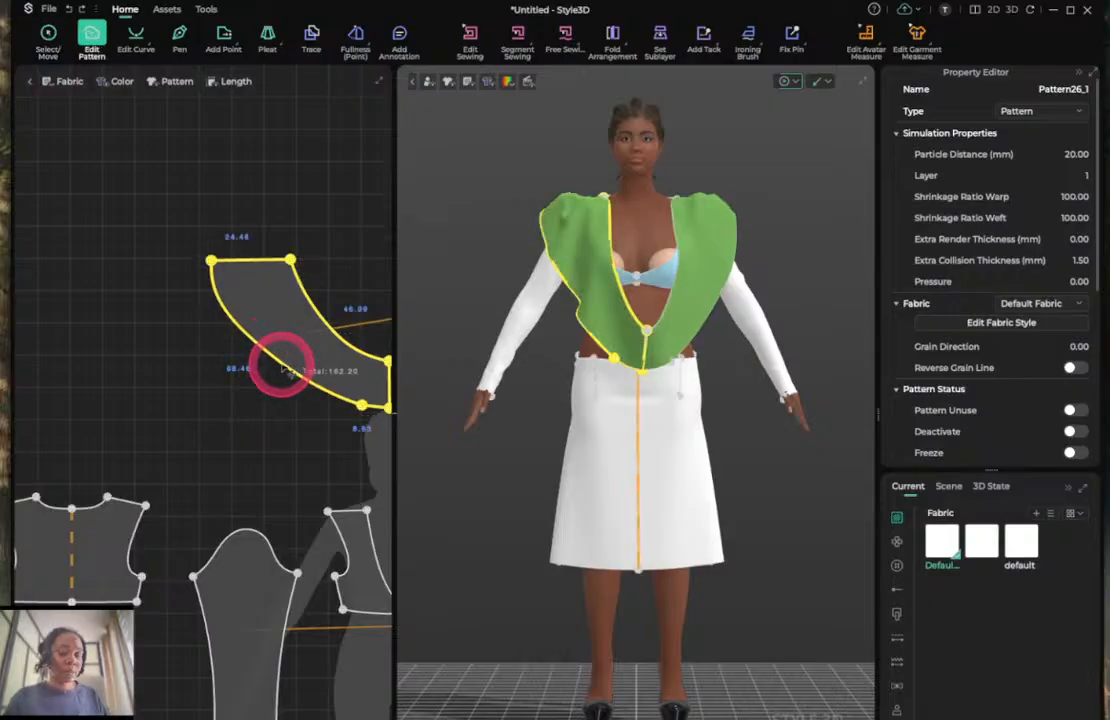
key("v")
left_click_drag(262, 350, 253, 380)
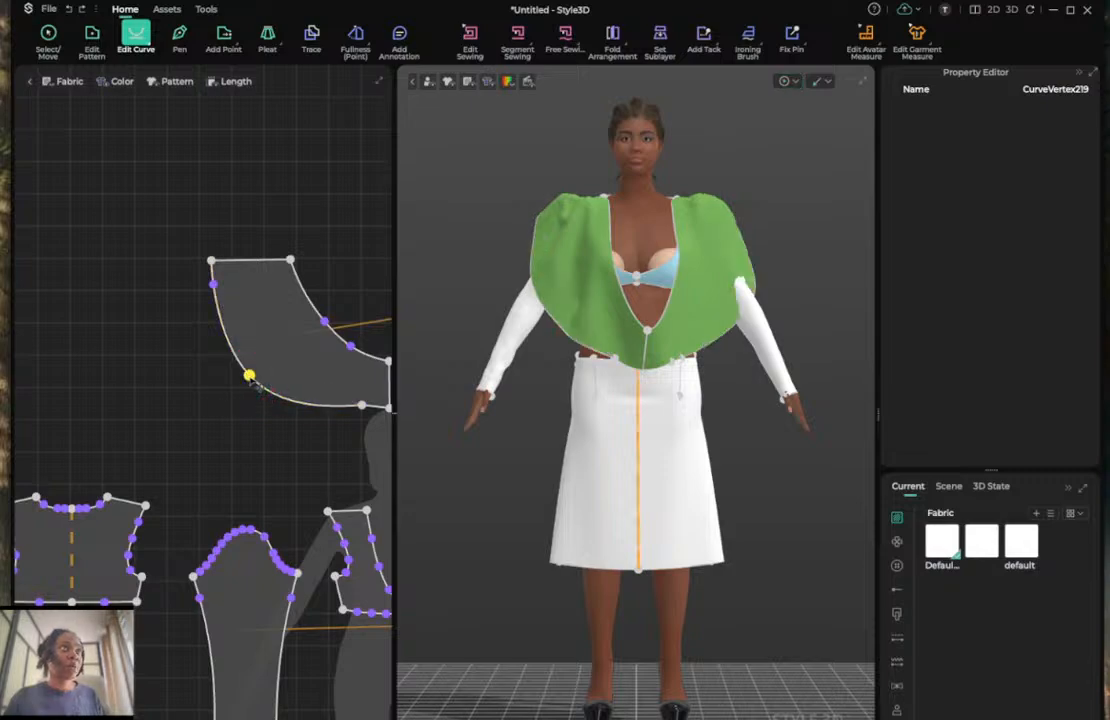
left_click(362, 405)
left_click(361, 406)
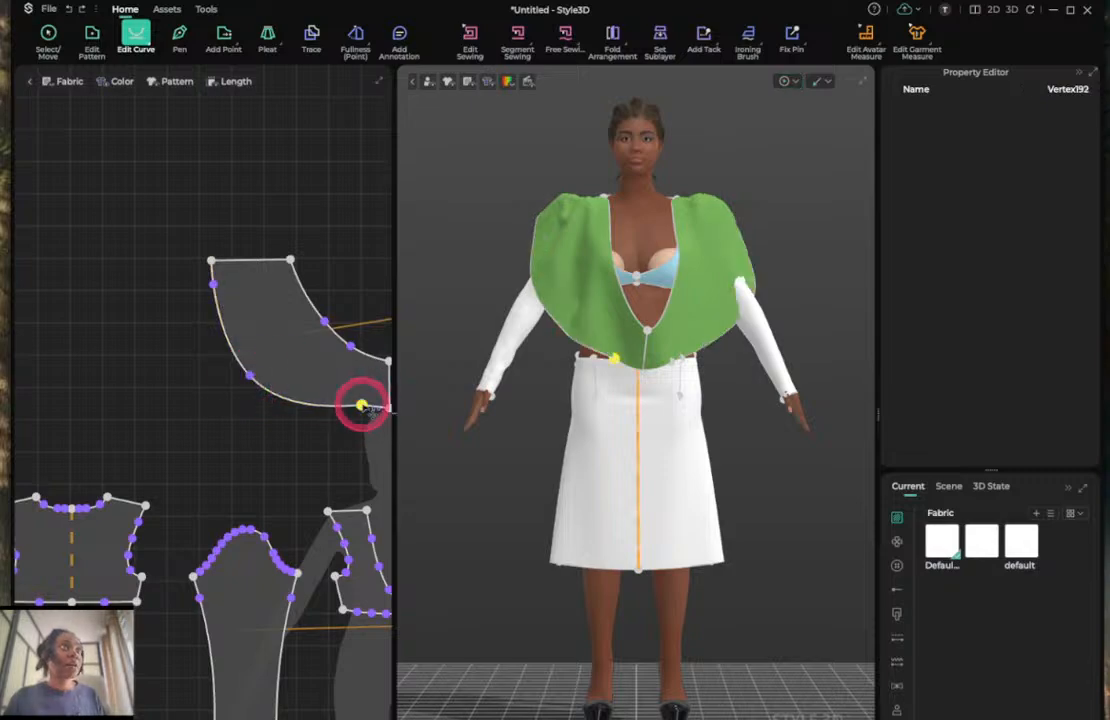
left_click_drag(362, 409, 362, 410)
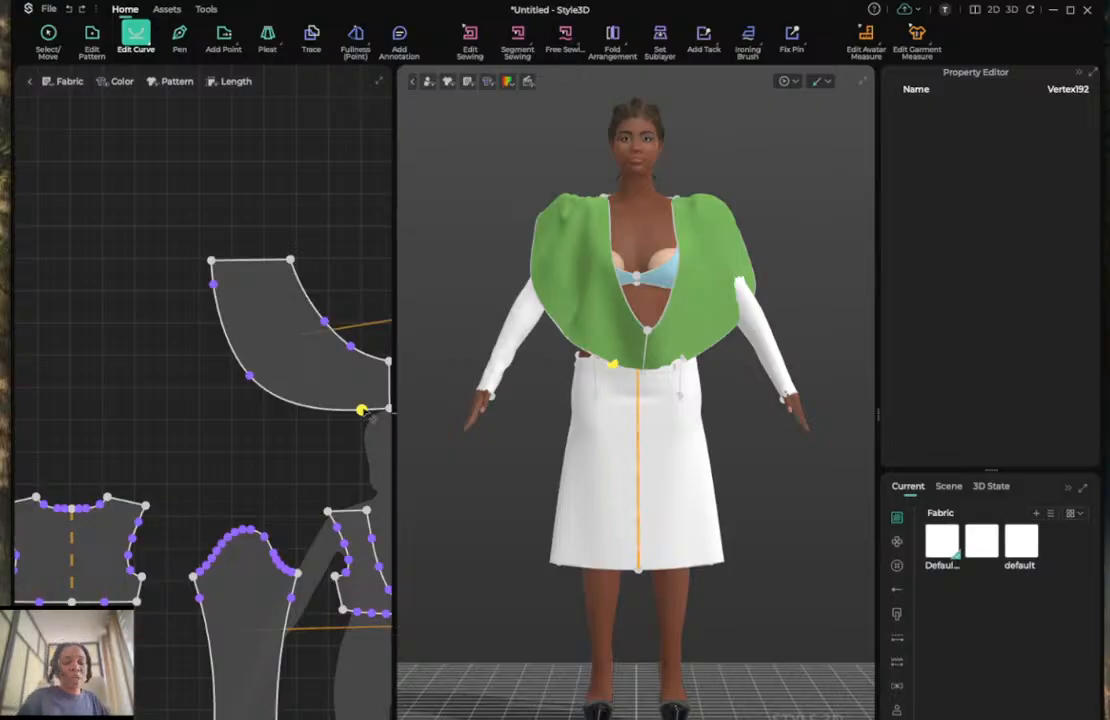
key("space")
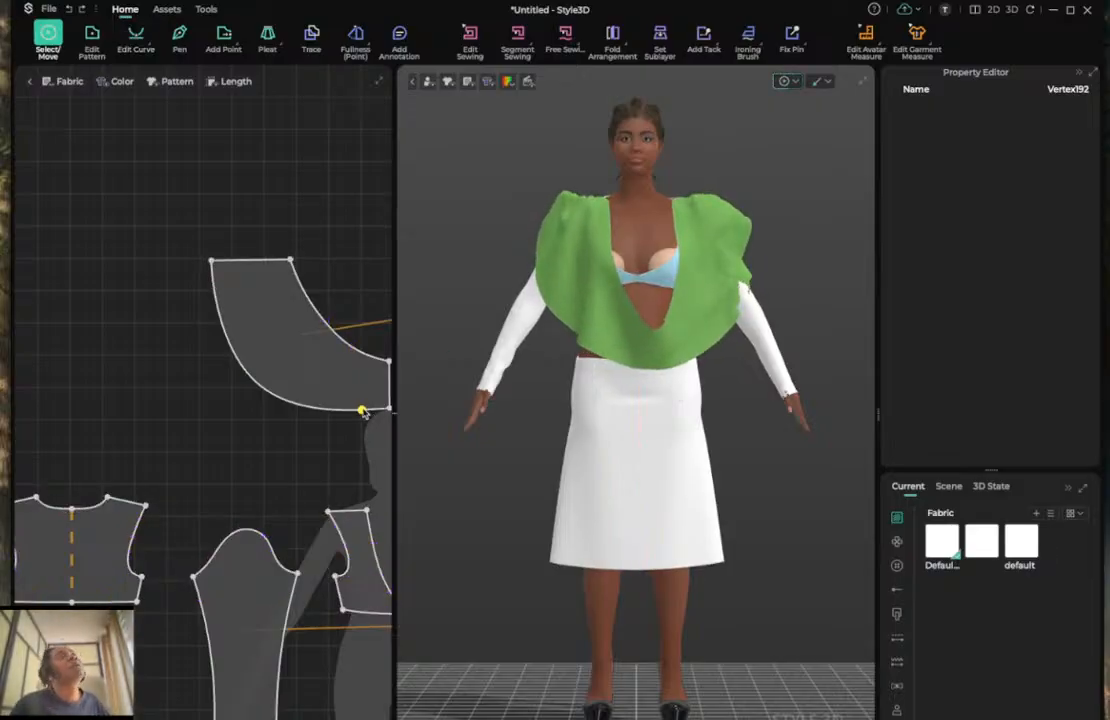
left_click(641, 198)
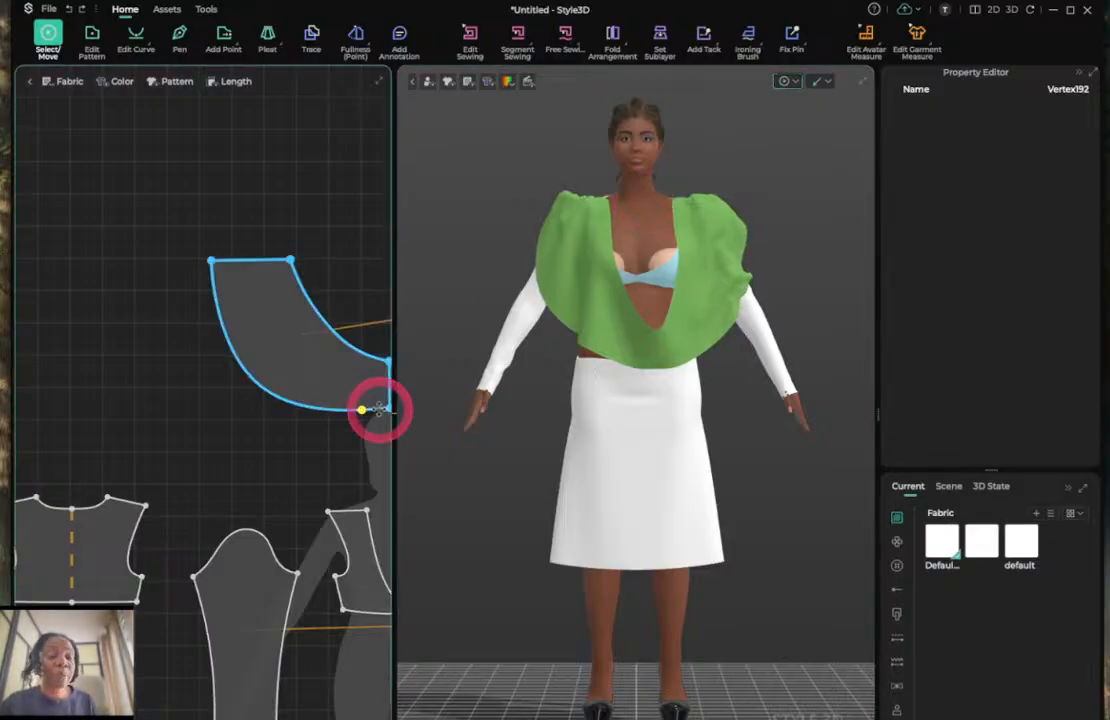
Pull the cowl's outer edge back inward to a shallower curve and smooth the curve point below the shoulder corner.
key("c")
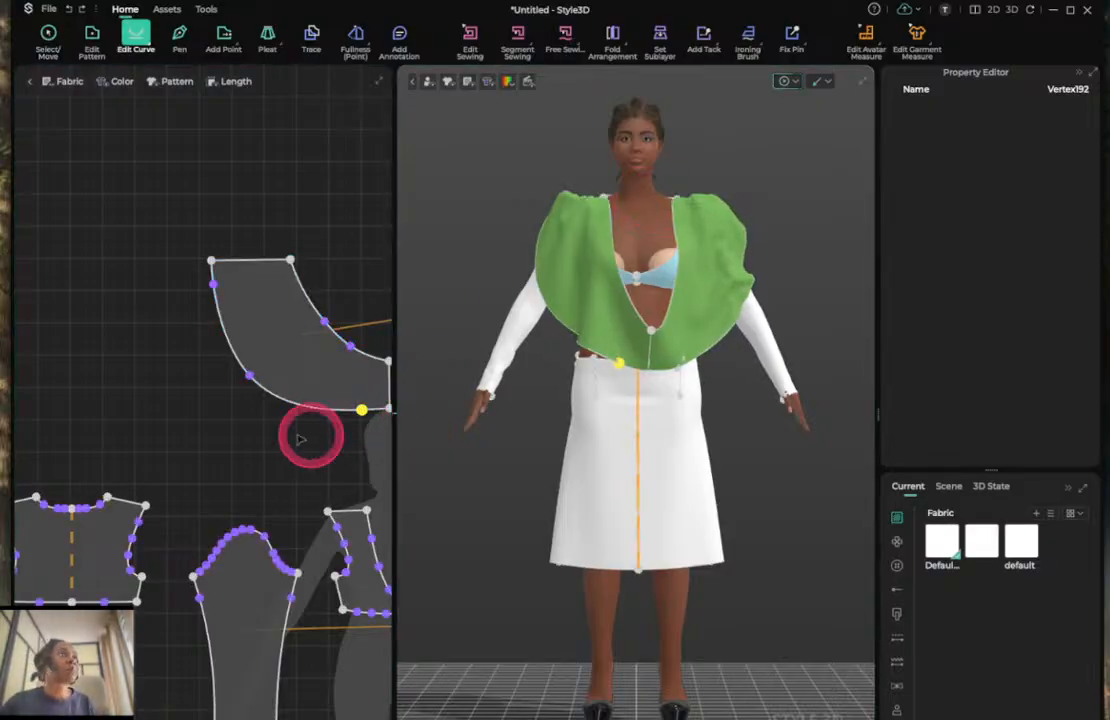
left_click(250, 373)
left_click_drag(260, 371, 263, 355)
mouse_move(217, 303)
left_mouse_down()
mouse_move(213, 280)
mouse_move(223, 307)
left_mouse_up()
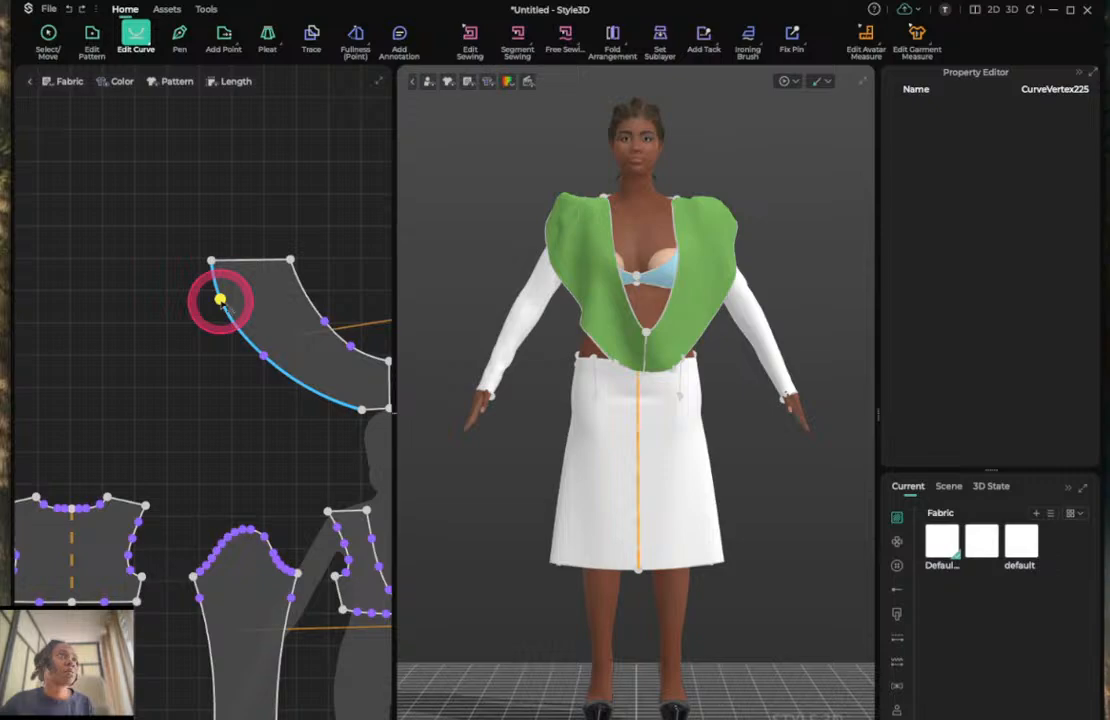
Widen the cowl's shoulder edge by moving its neckline-side corner toward the center front, keeping the edge horizontal.
scroll(220, 302, "down", 5)
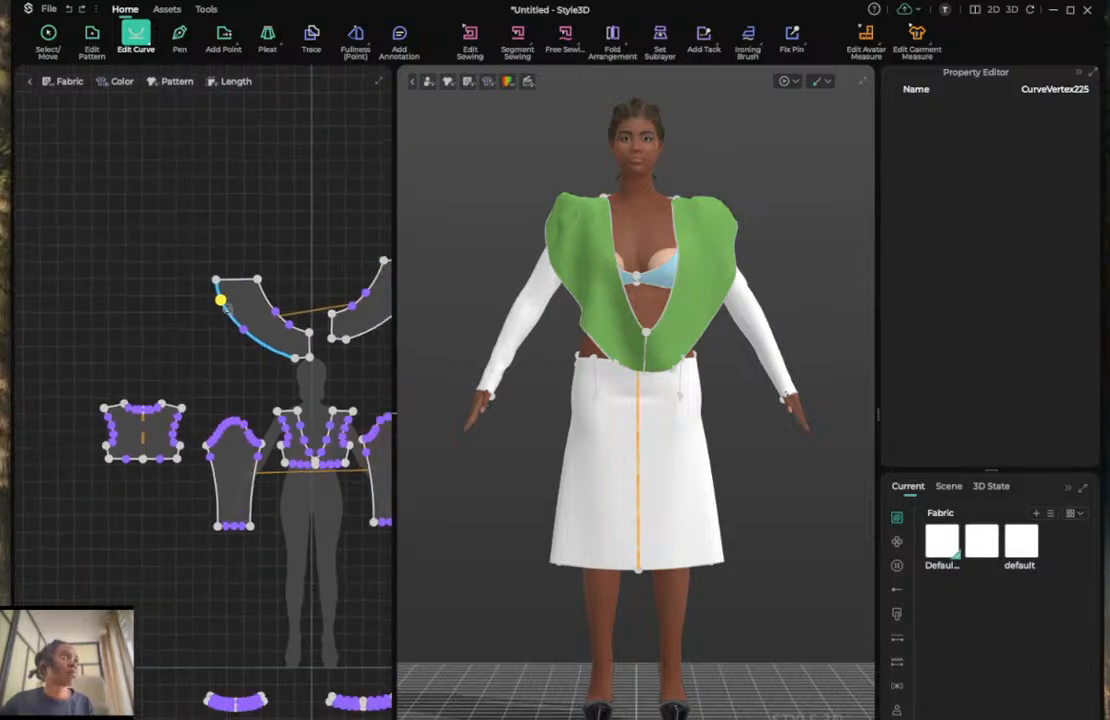
scroll(319, 284, "down", 2)
scroll(322, 287, "up", 6)
scroll(322, 287, "down", 1)
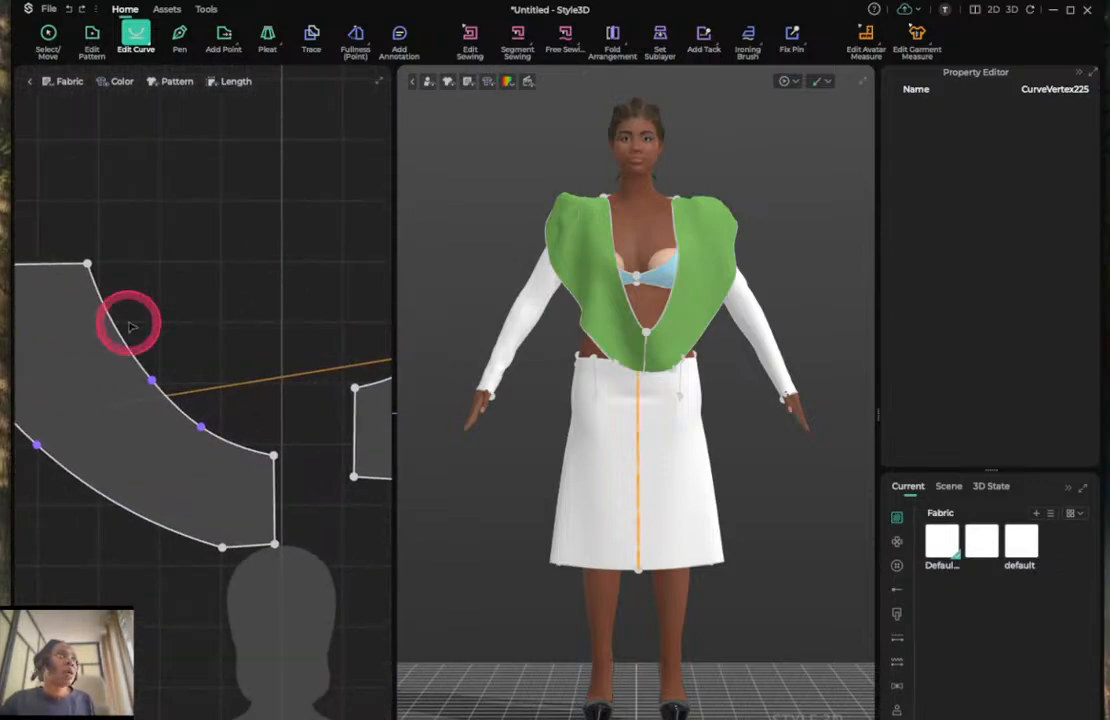
scroll(118, 315, "down", 3)
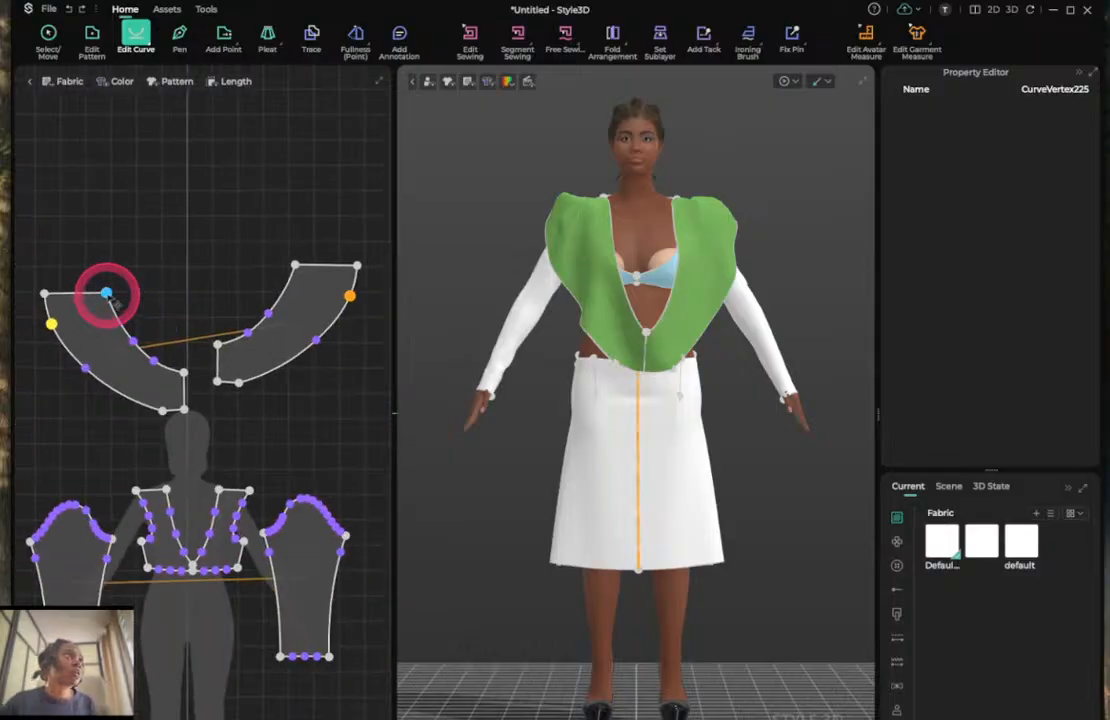
left_click(113, 293)
left_click_drag(118, 295, 124, 295)
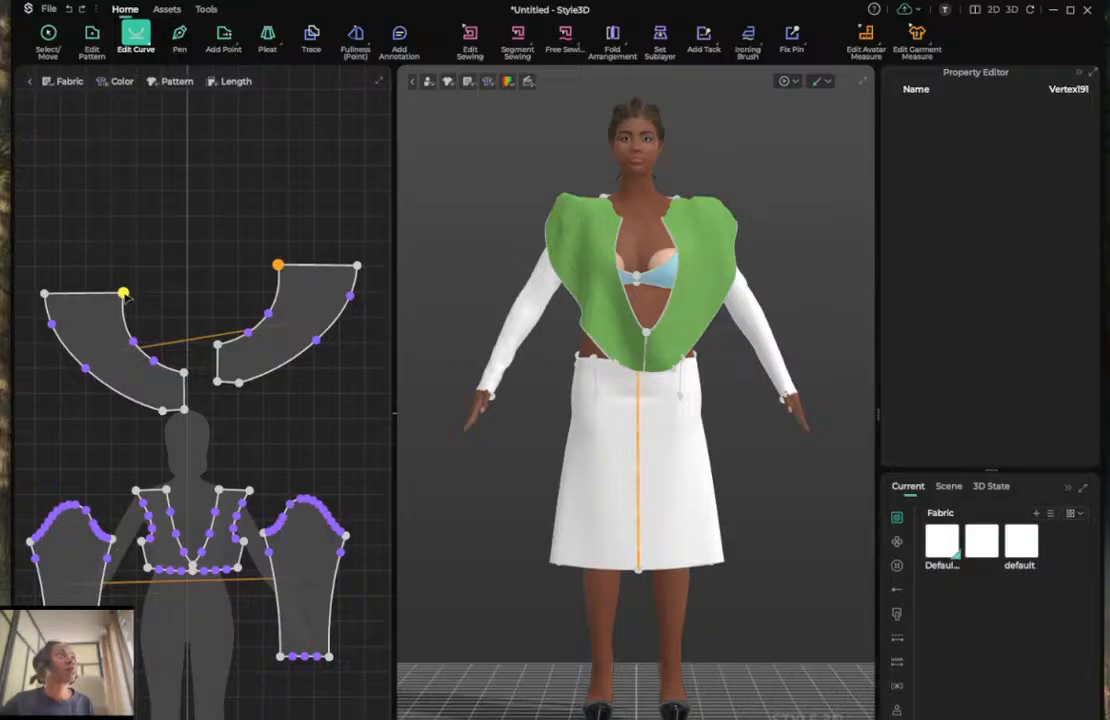
Simulate the widened cowl and pull both shoulder areas into place on the avatar.
key("space")
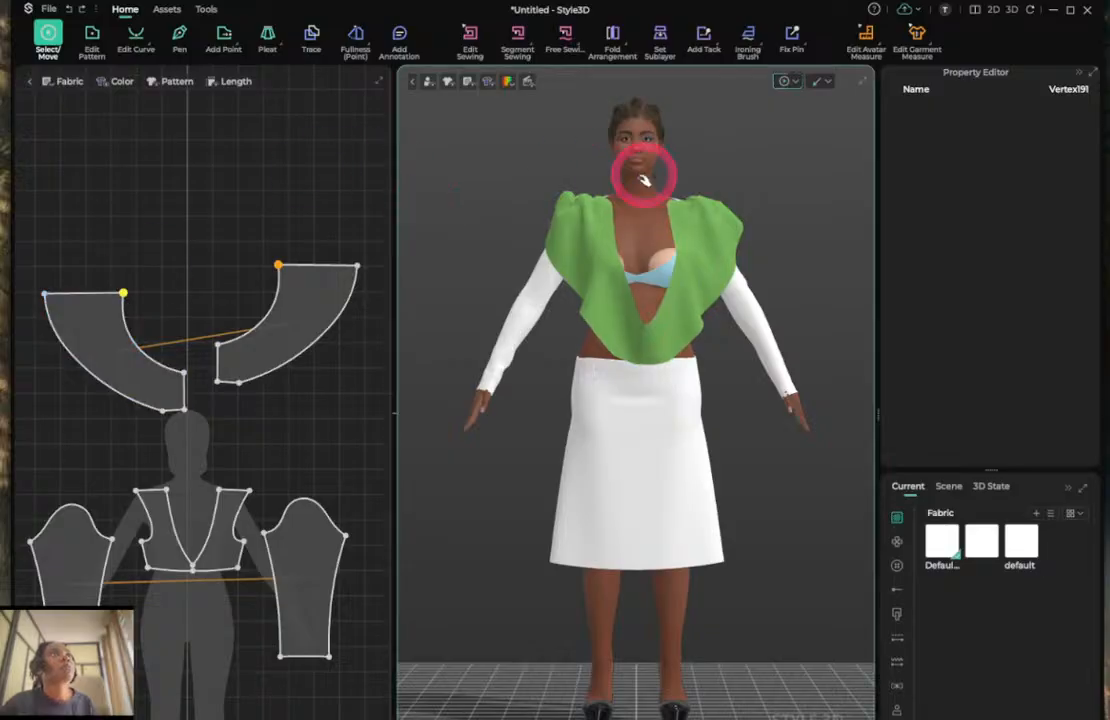
left_click(586, 212)
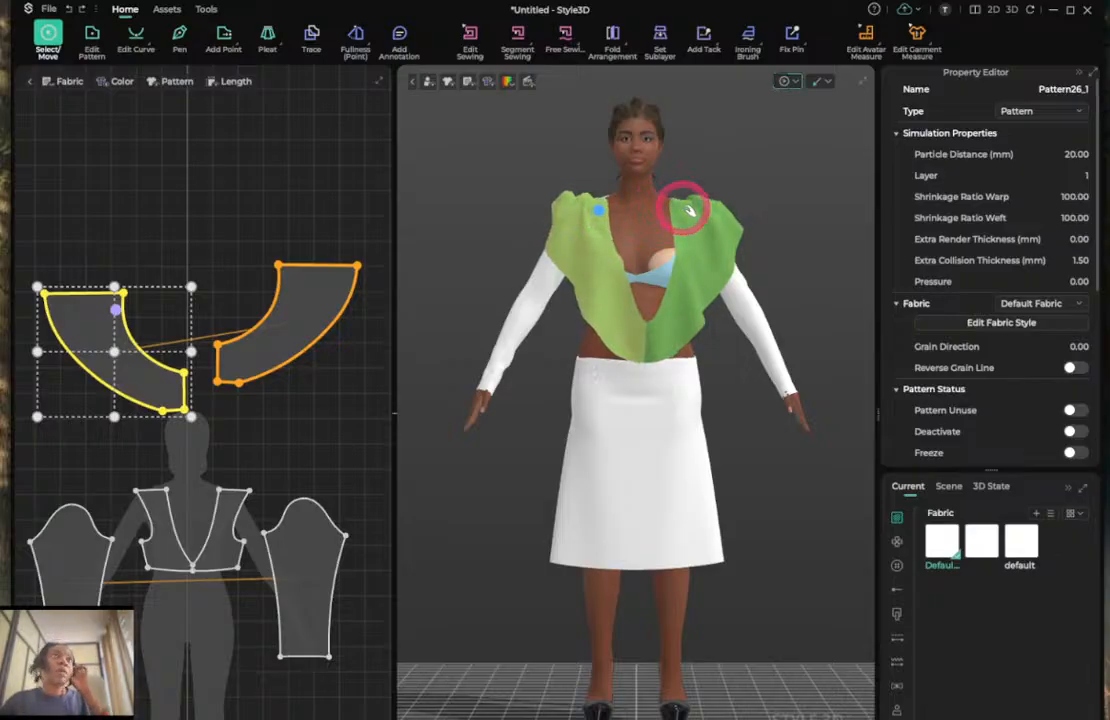
left_click(704, 211)
left_click_drag(714, 211, 724, 216)
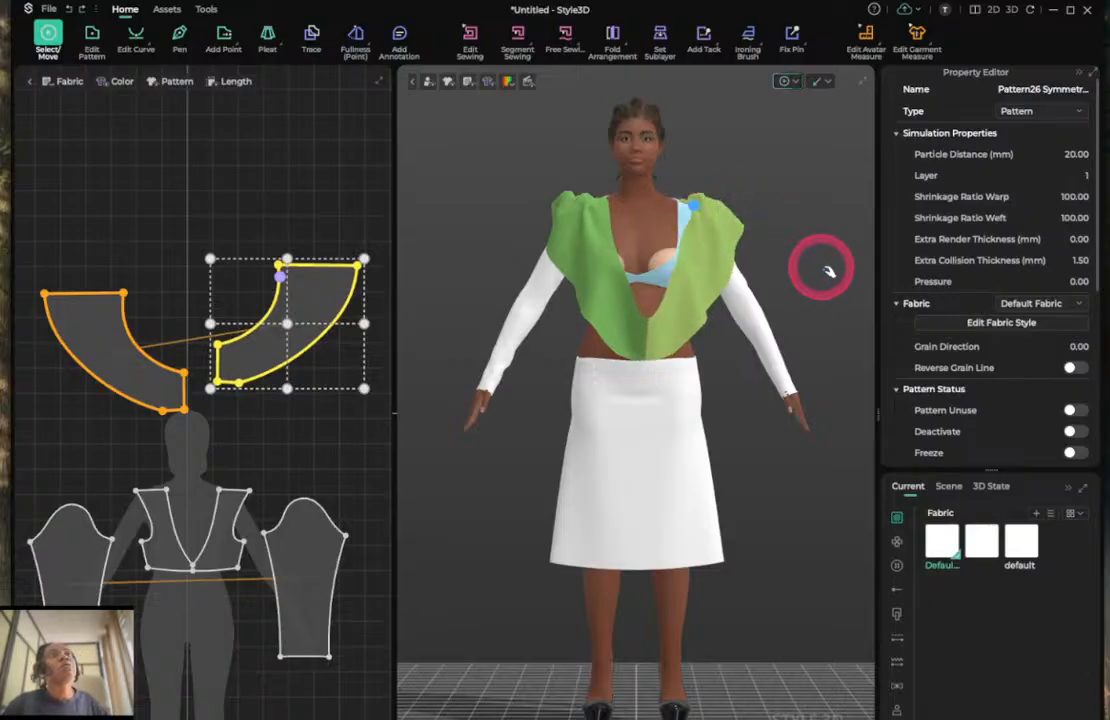
mouse_move(823, 275)
right_mouse_down()
mouse_move(516, 365)
mouse_move(701, 281)
mouse_move(810, 262)
right_mouse_up()
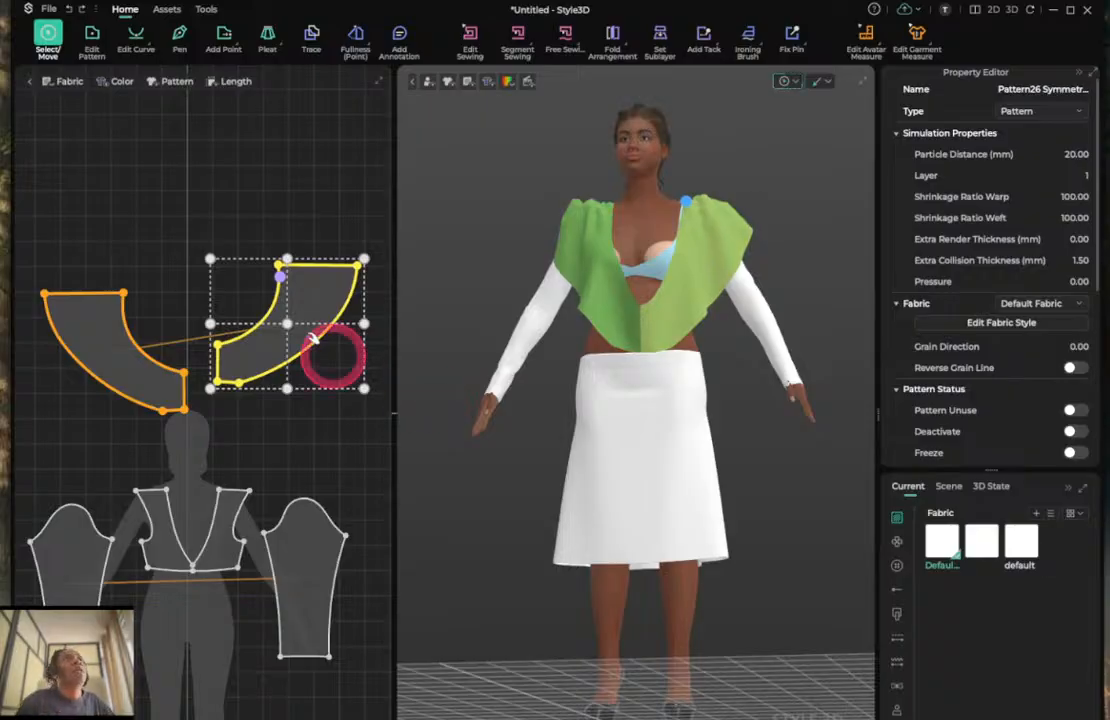
Select the seam joining the cowl's shoulder edge to the bodice shoulder and delete it on both sides.
left_click(470, 42)
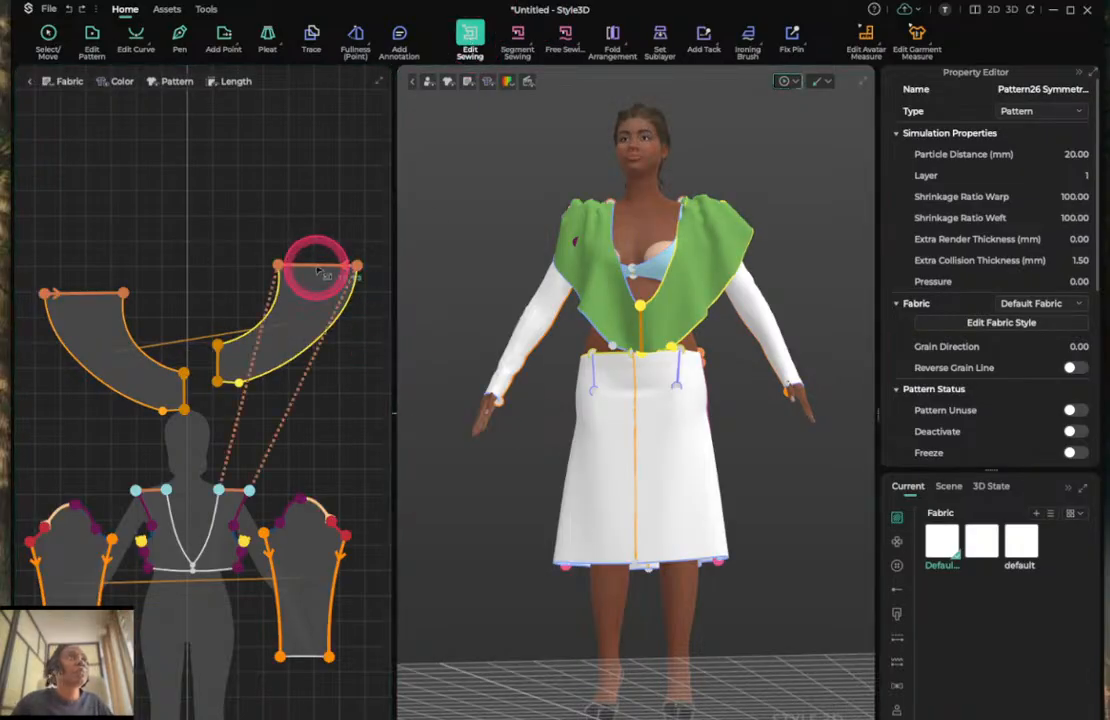
left_click(316, 266)
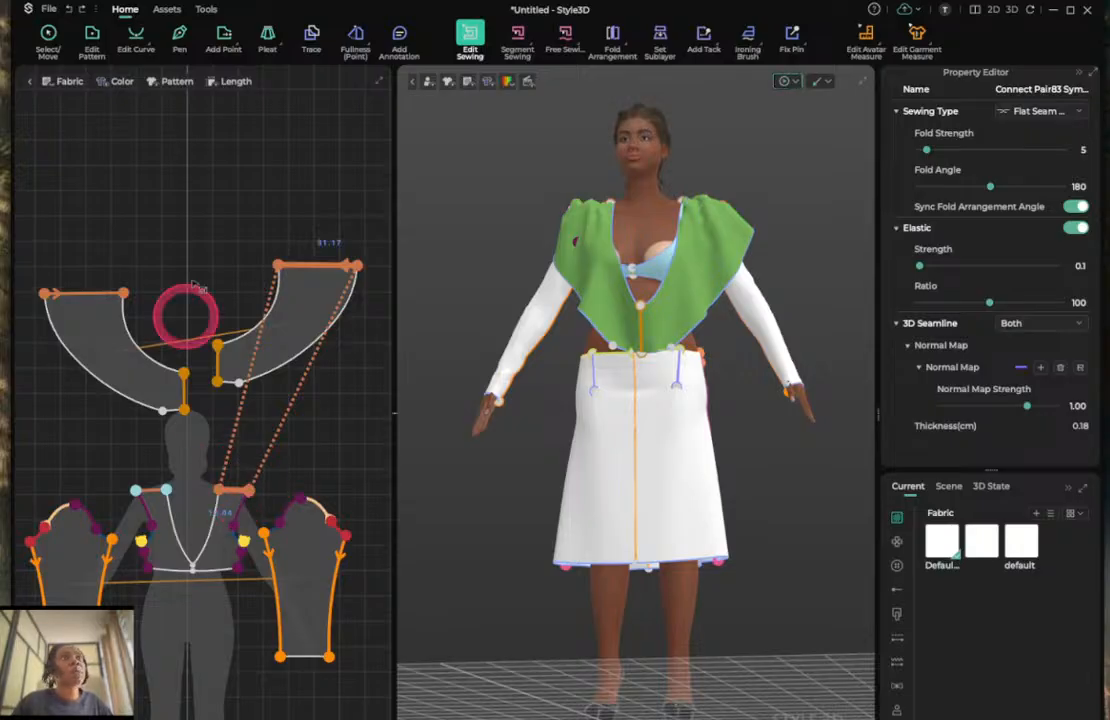
right_click_drag(797, 185, 798, 218)
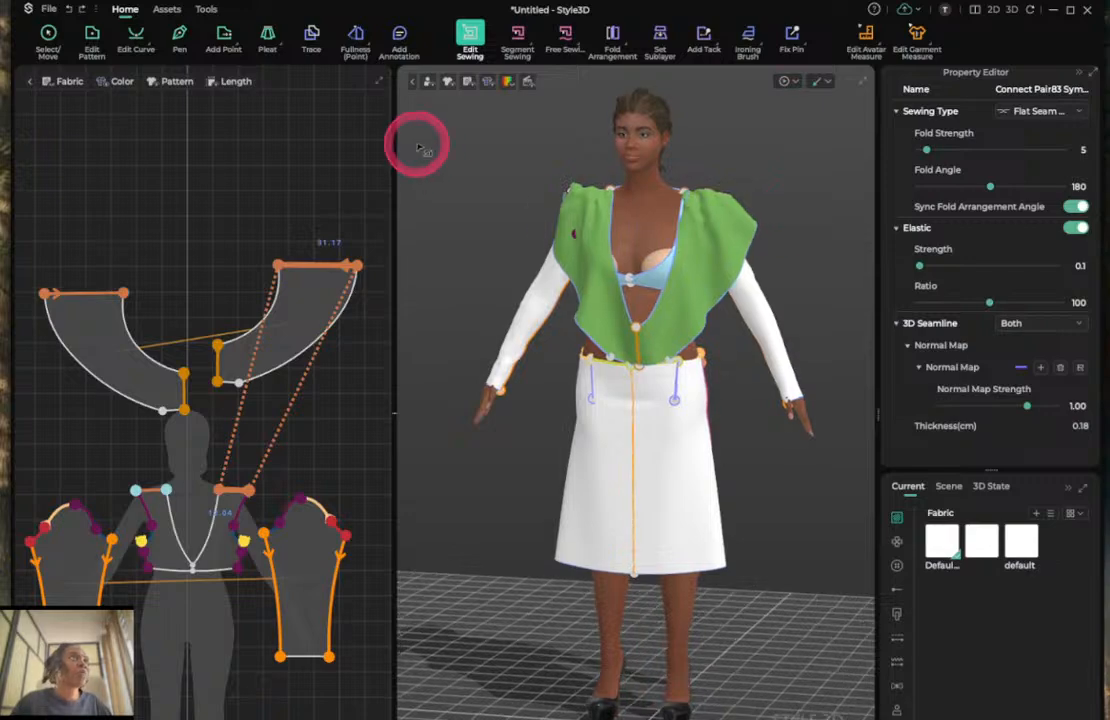
left_click(307, 271)
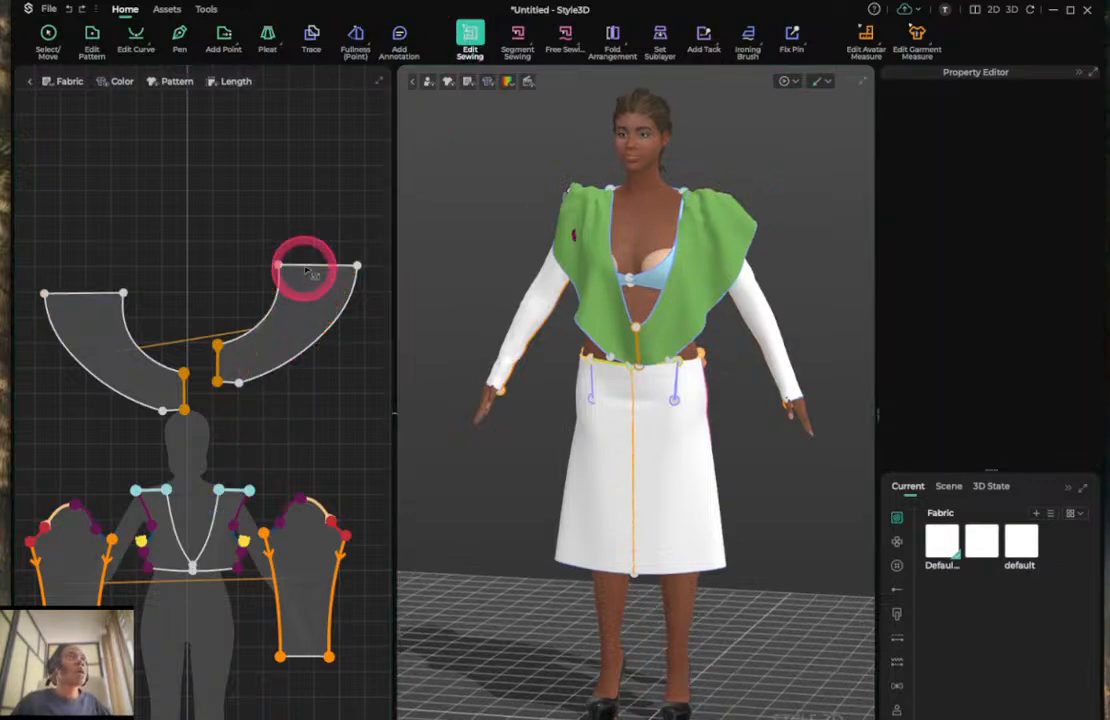
Free-sew about 7.7 cm at the neckline end of the cowl's shoulder edge to about 3.9 cm of the bodice shoulder.
left_click(565, 40)
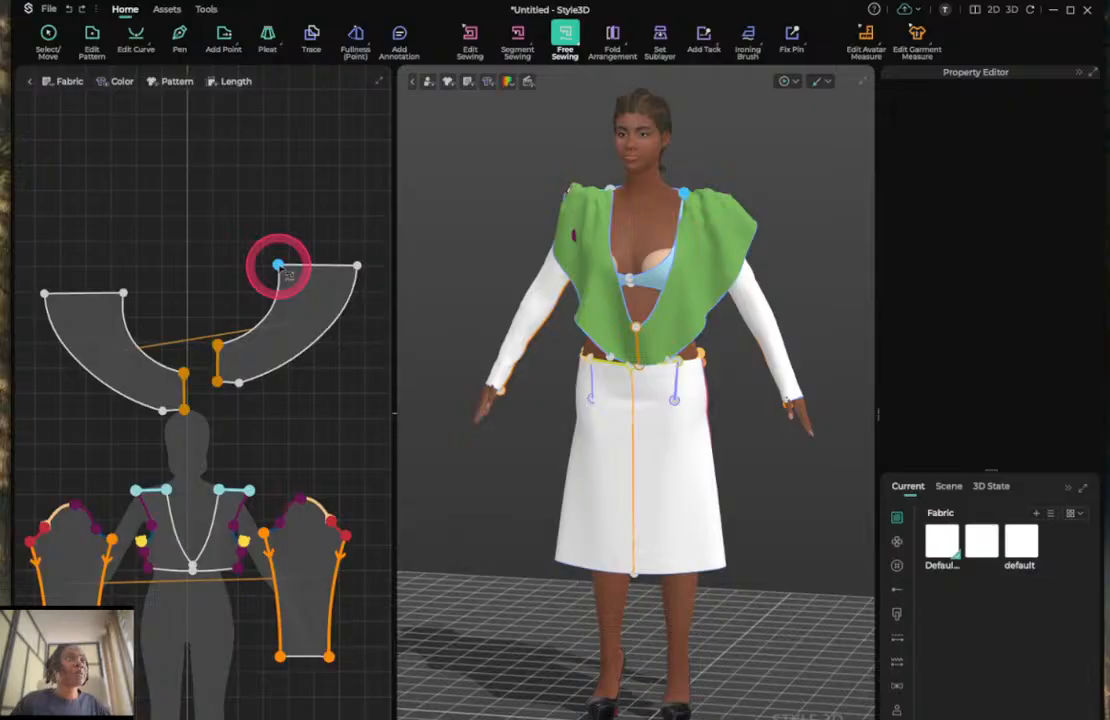
left_click_drag(288, 274, 303, 277)
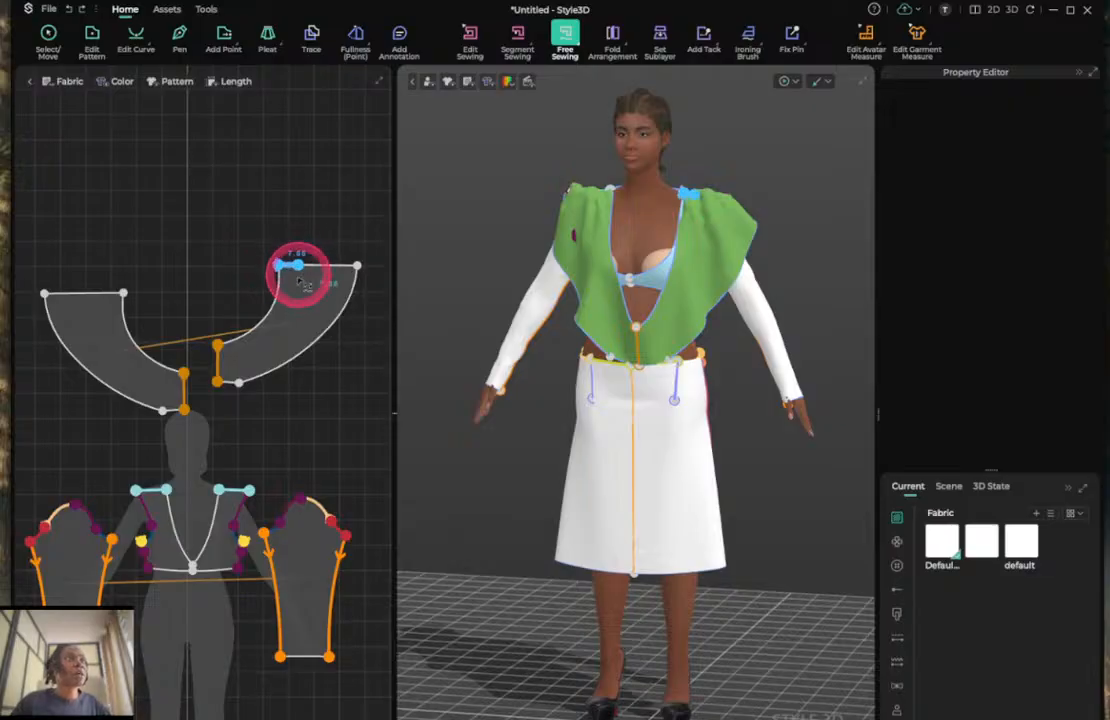
left_click_drag(228, 497, 245, 497)
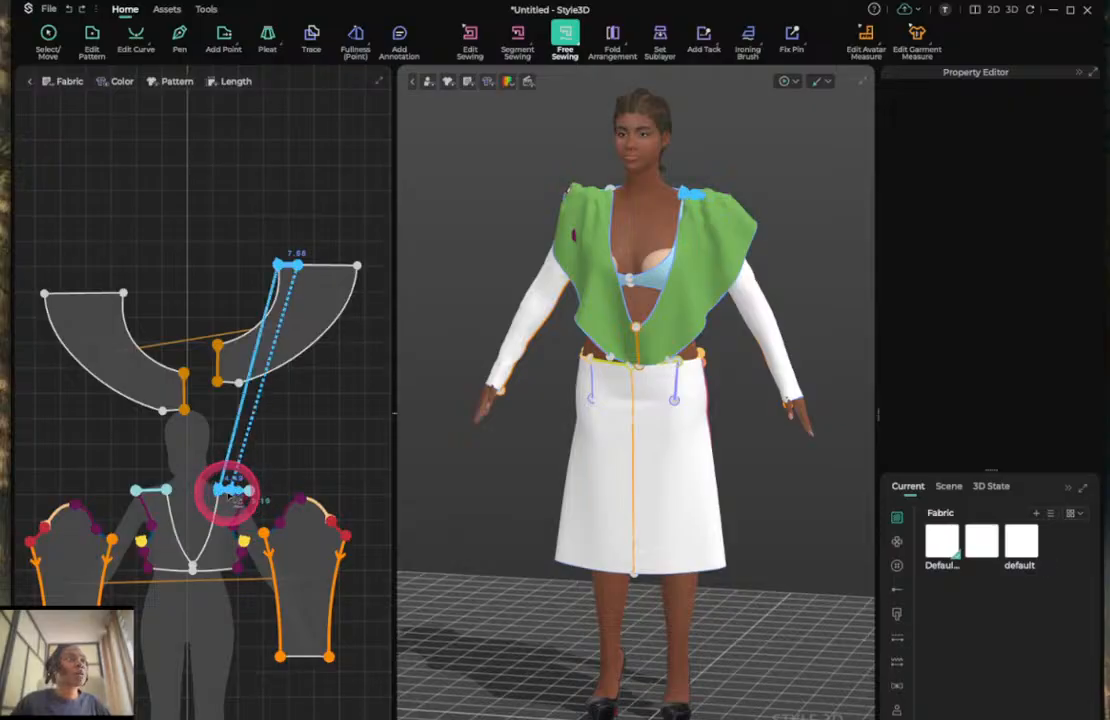
scroll(238, 492, "up", 3)
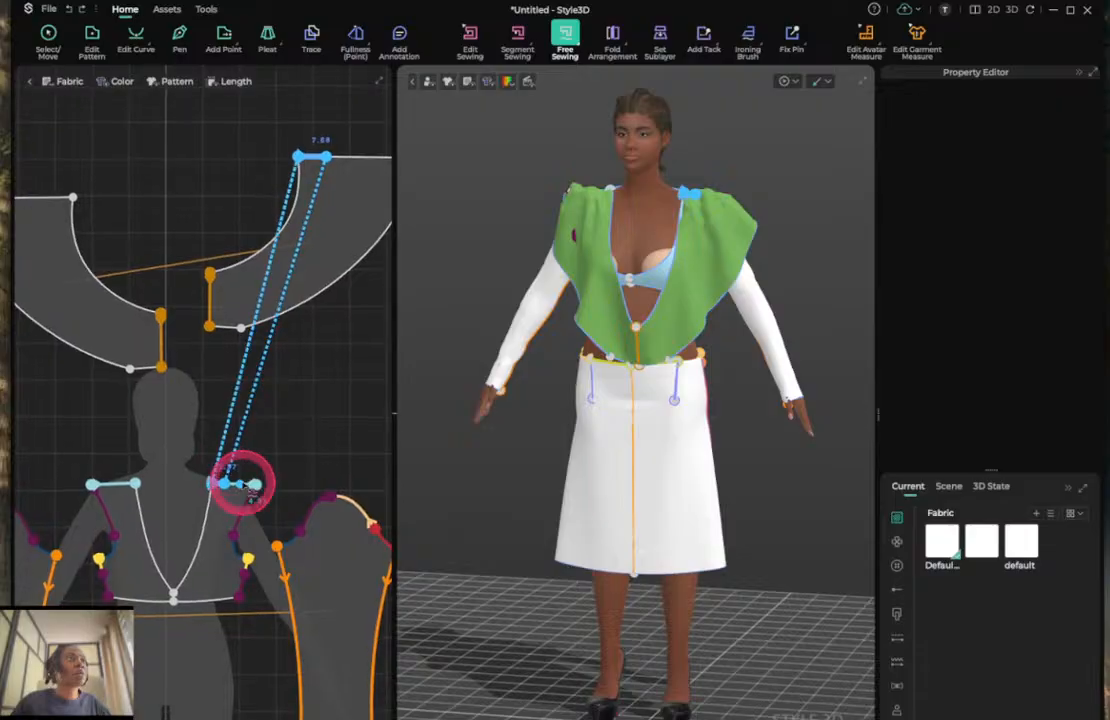
scroll(232, 487, "up", 1)
scroll(232, 487, "down", 1)
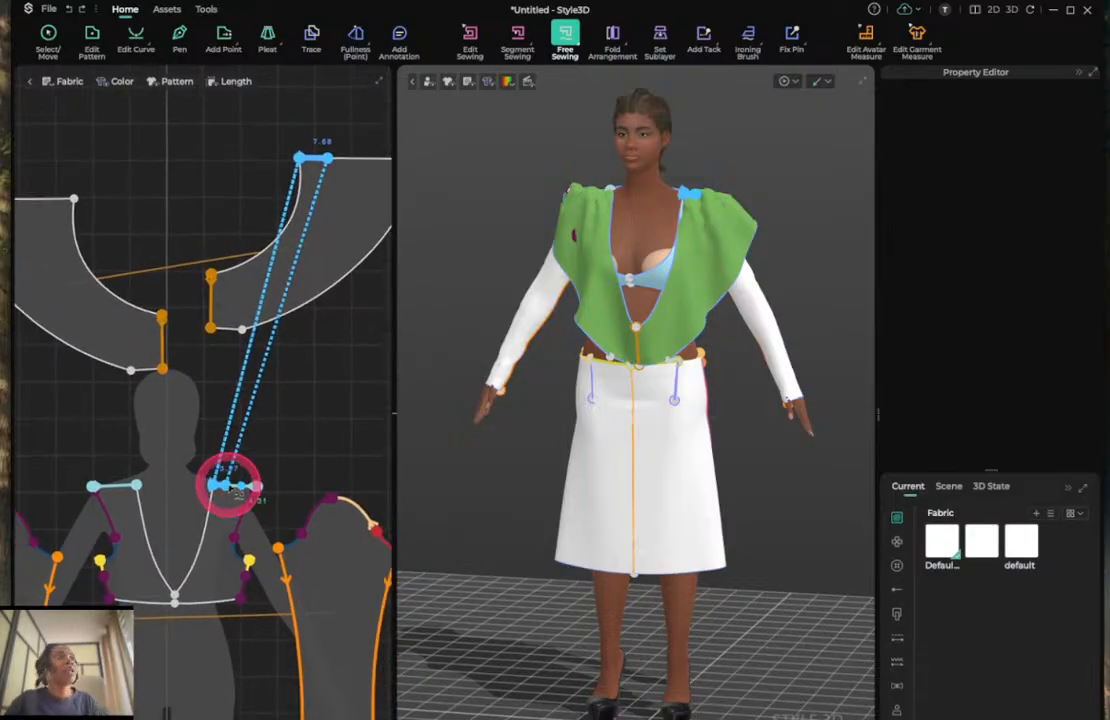
left_click(249, 489)
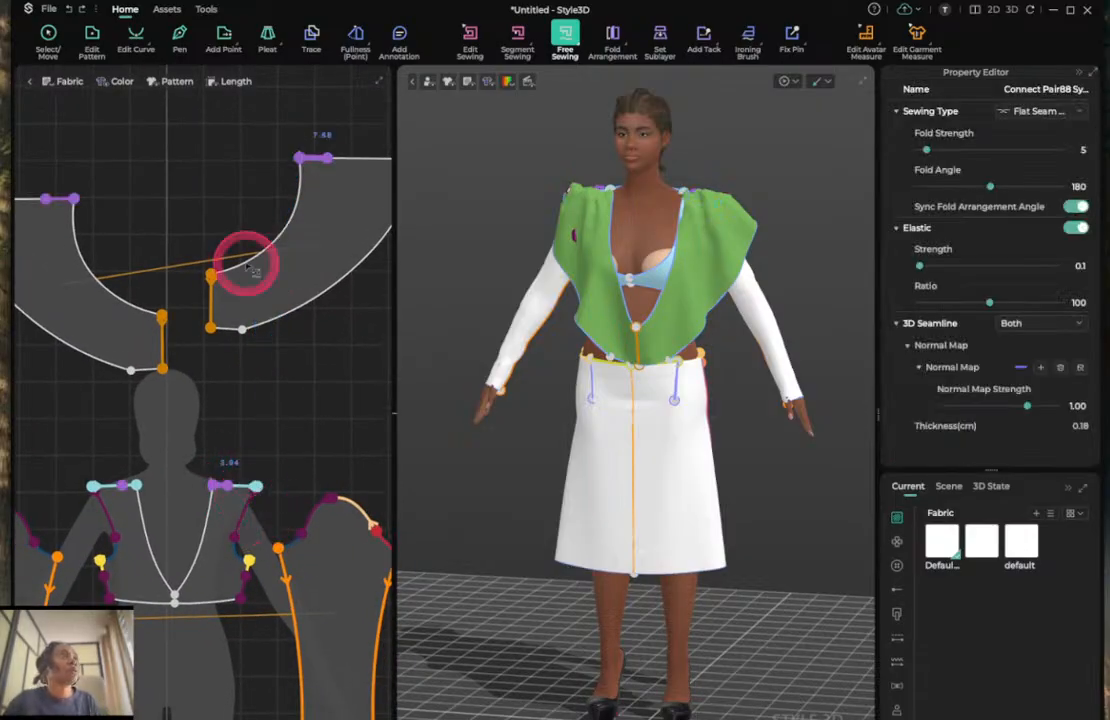
Try to sew a second, overlapping segment of the cowl's shoulder edge onto the bodice shoulder.
scroll(322, 158, "up", 4)
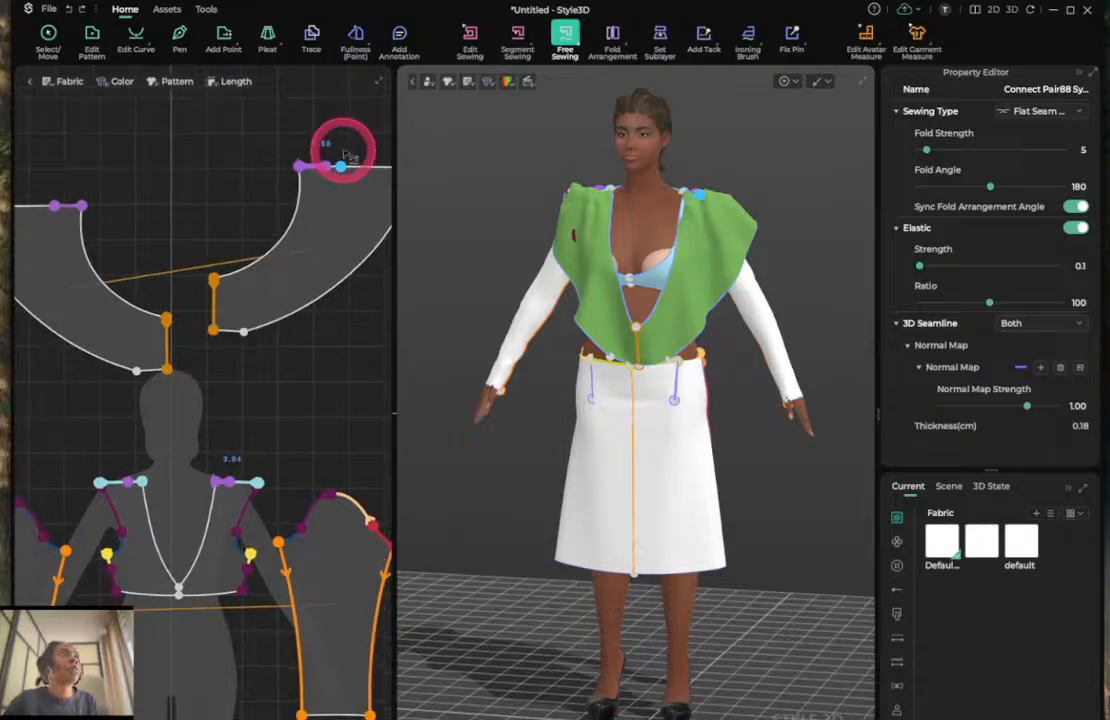
scroll(312, 174, "up", 1)
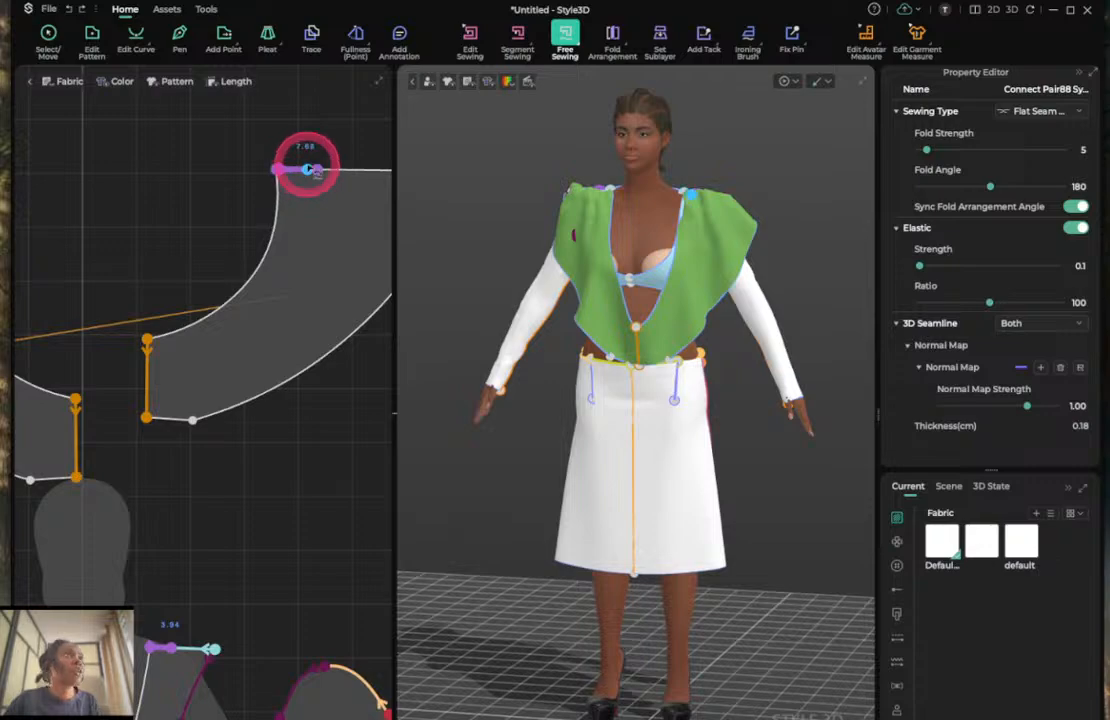
left_click(299, 170)
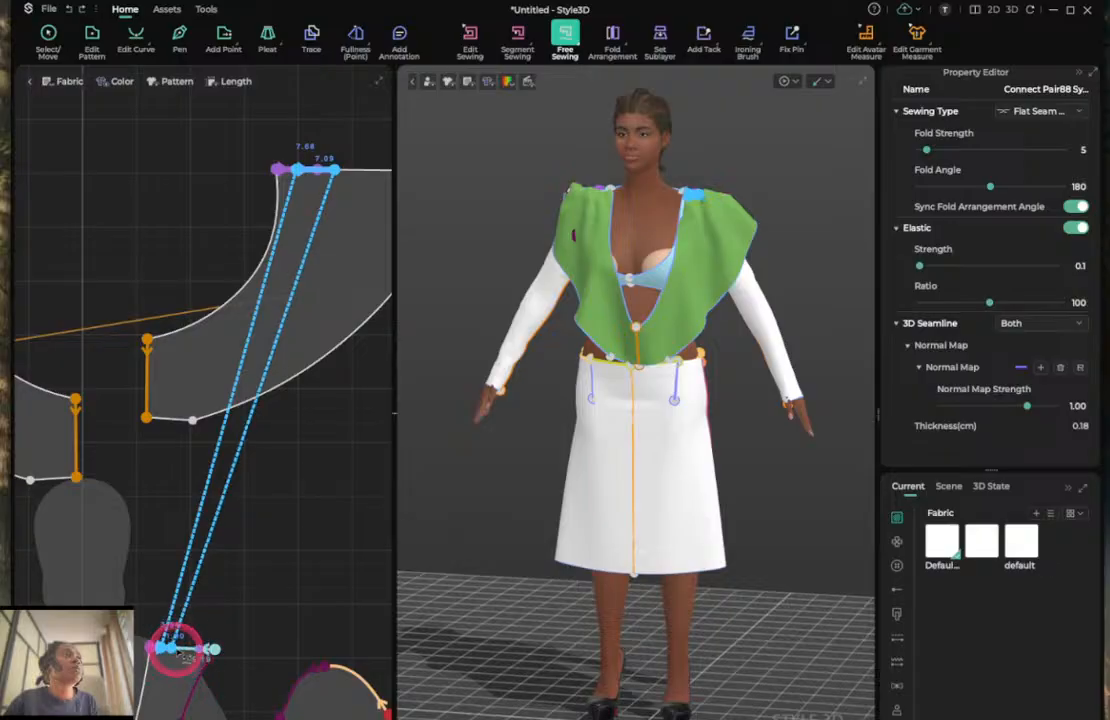
left_click(177, 652)
left_click(667, 437)
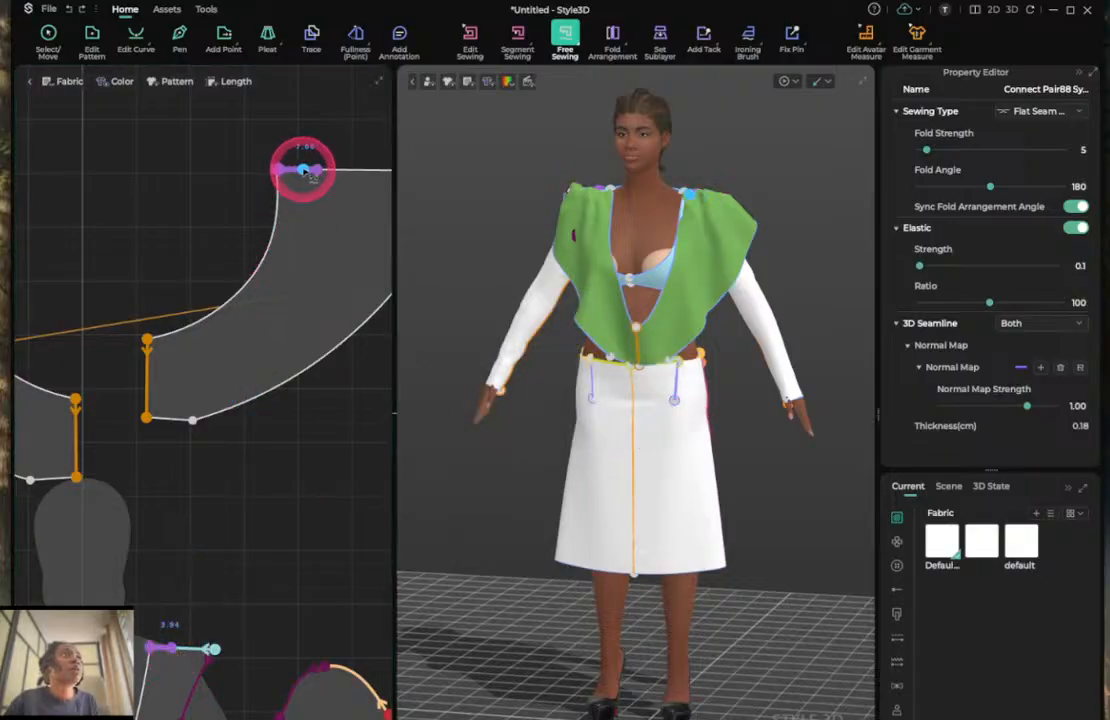
left_click(302, 170)
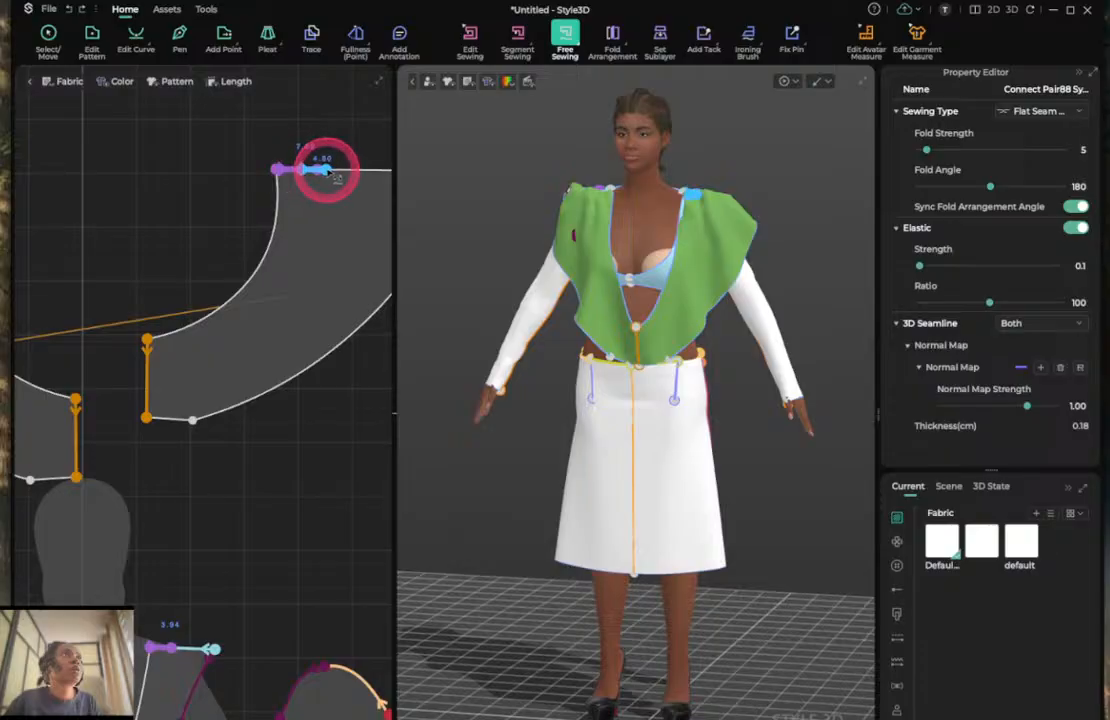
left_click(170, 650)
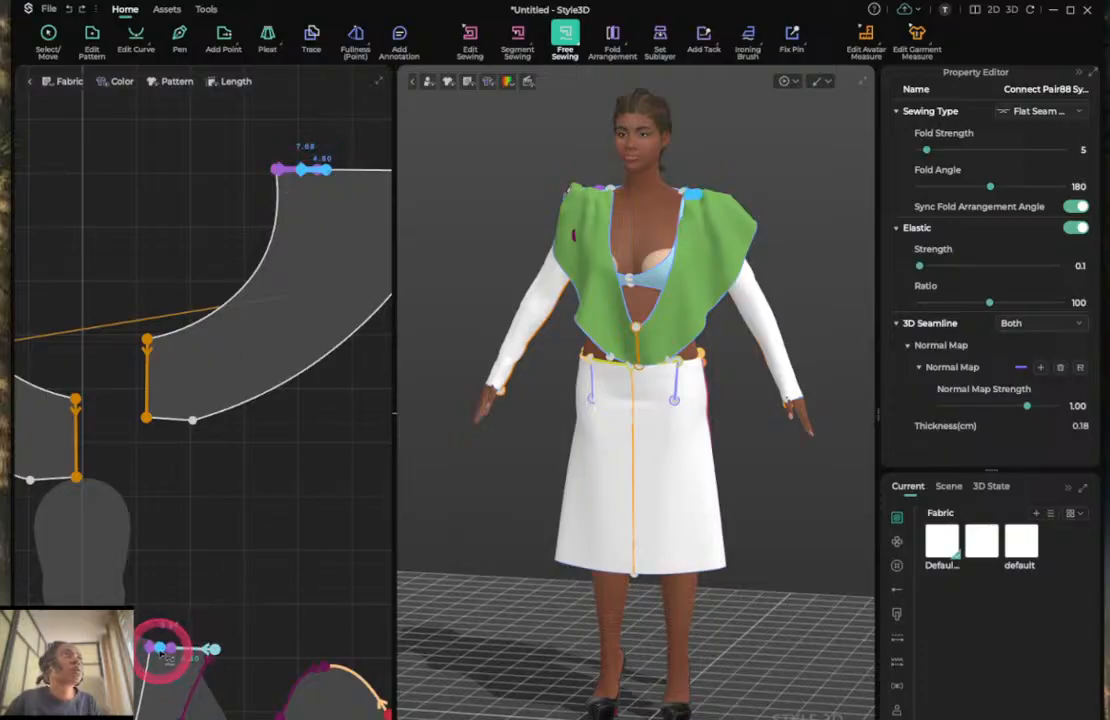
left_click(189, 651)
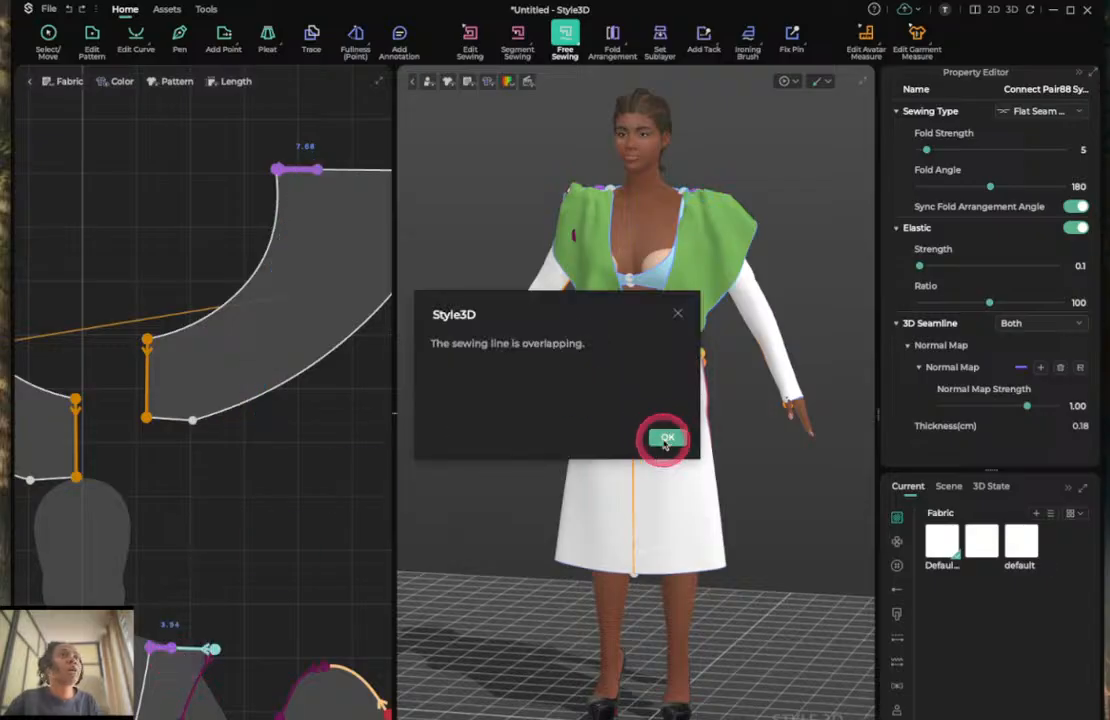
left_click(665, 441)
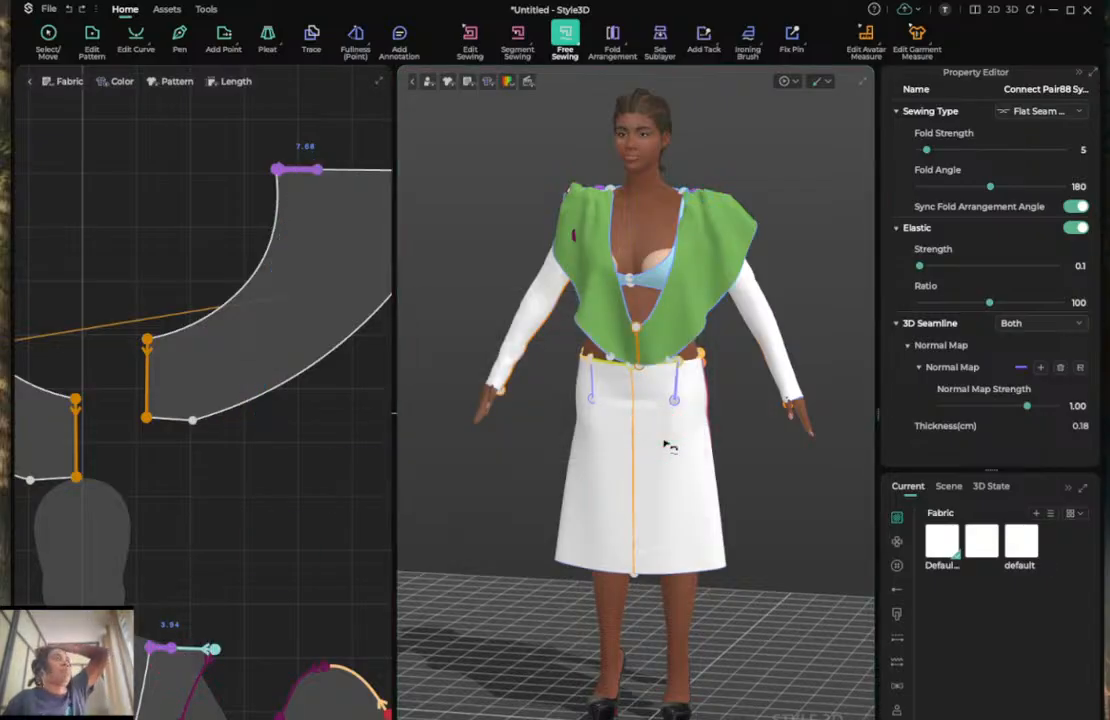
left_click(298, 207)
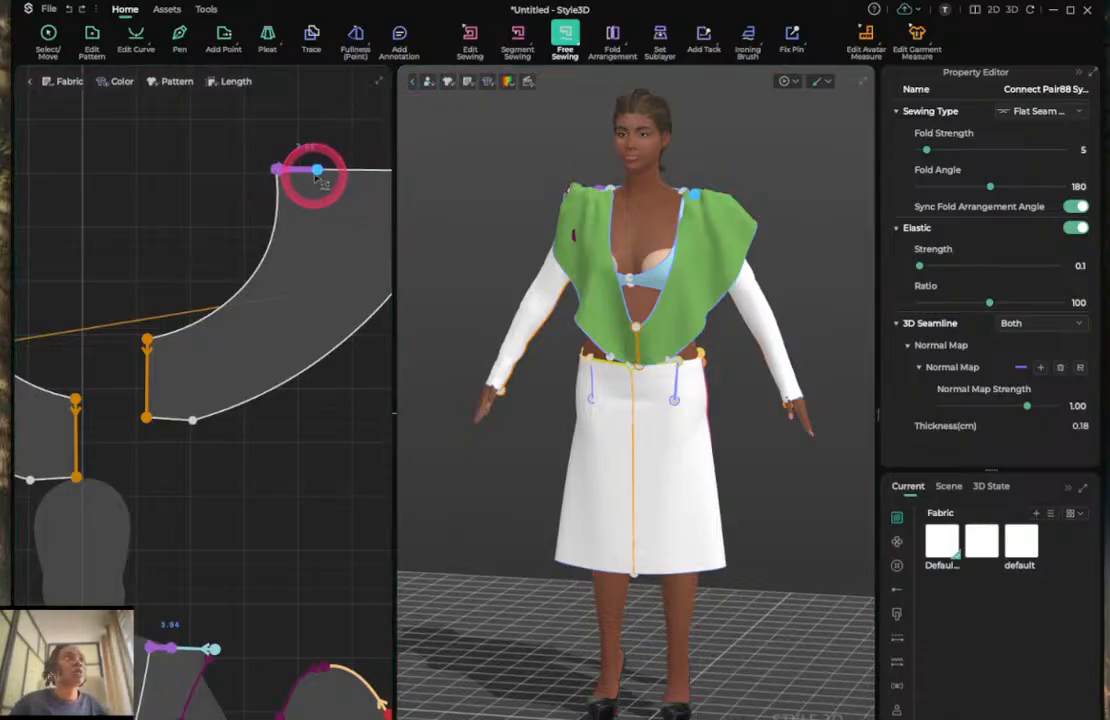
scroll(318, 175, "up", 5)
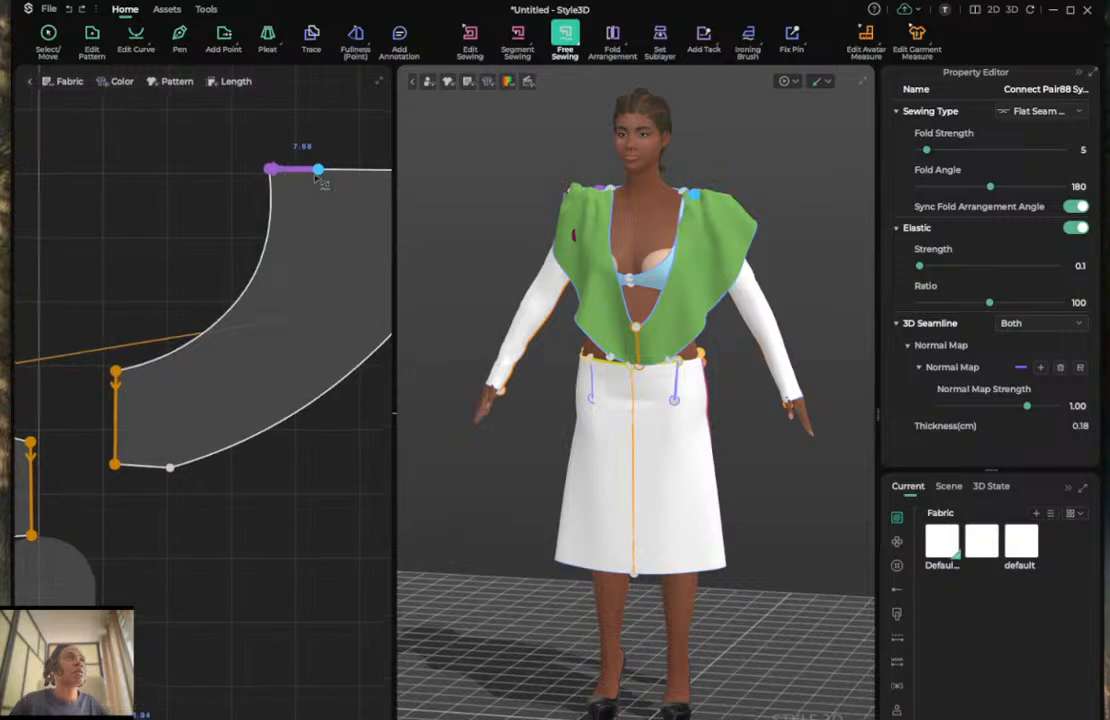
left_click(284, 420)
Delete both cowl pattern pieces and simulate the remaining garment on the avatar.
scroll(291, 515, "down", 8)
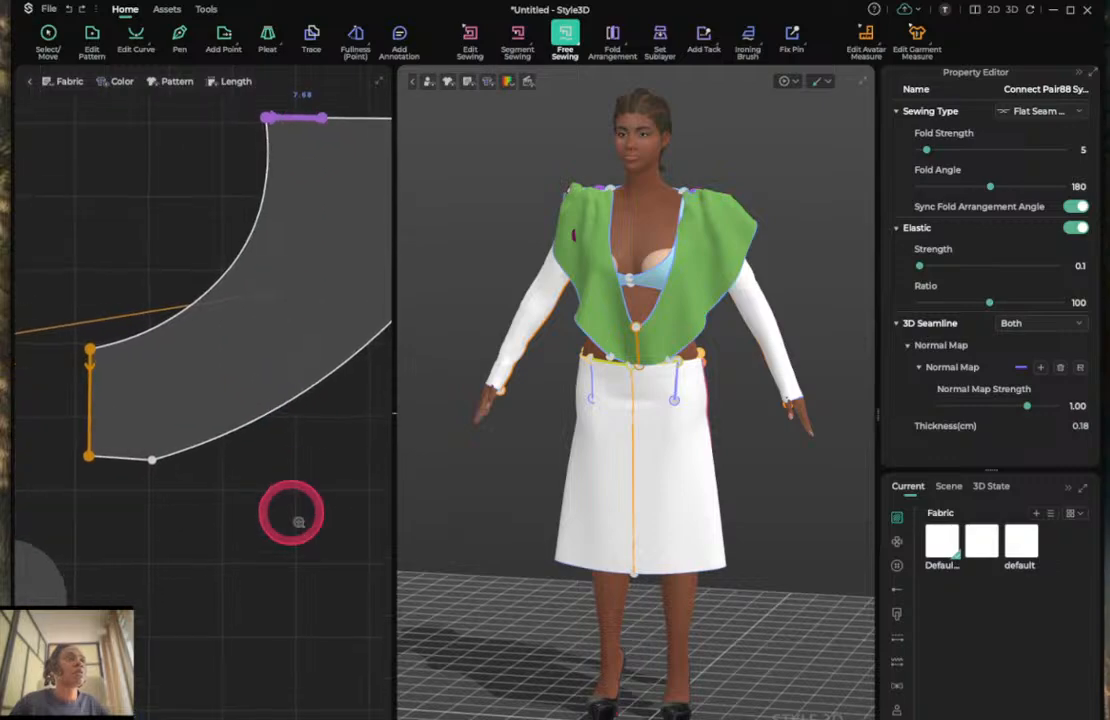
scroll(293, 521, "down", 4)
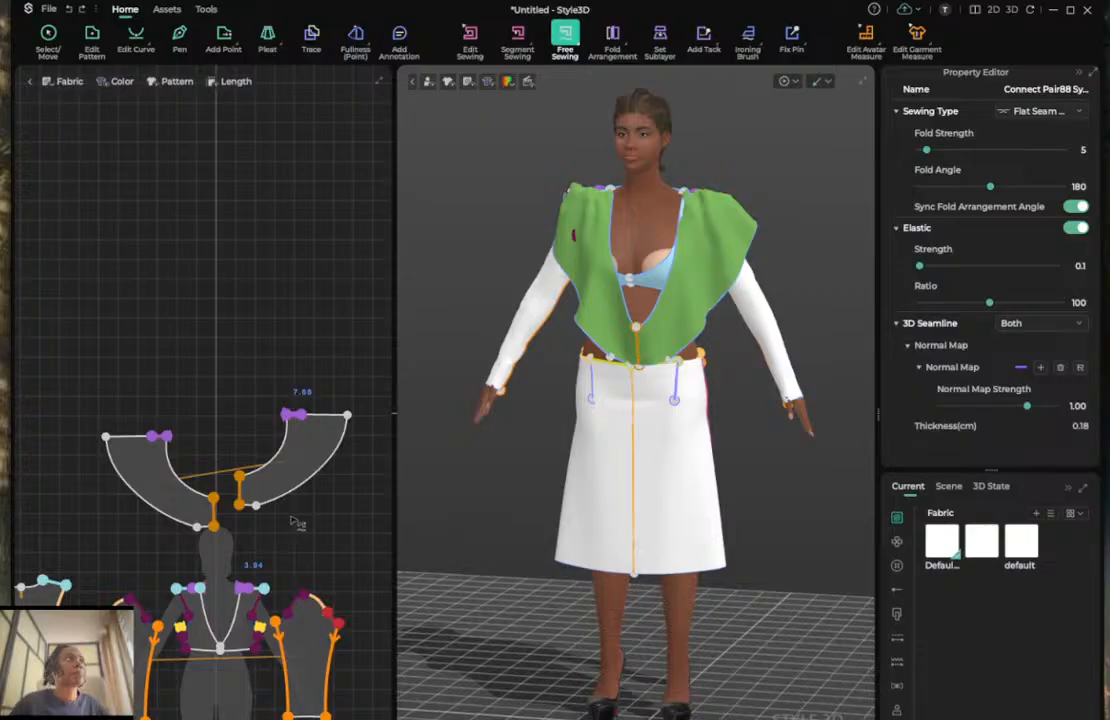
left_click(46, 42)
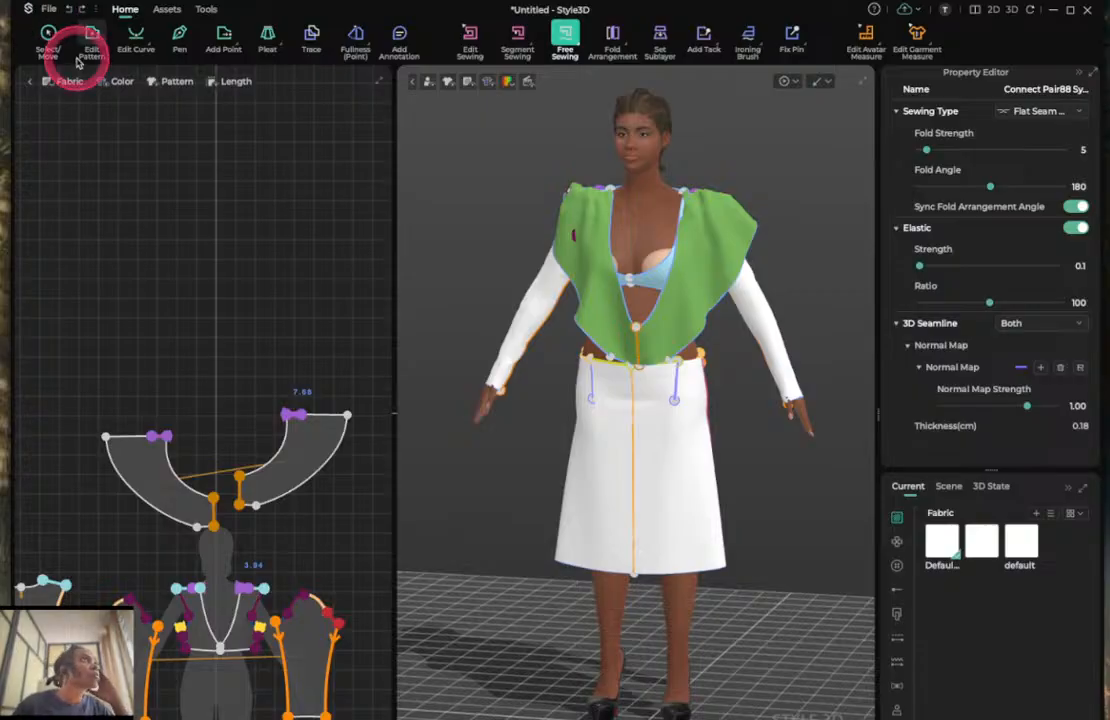
left_click(47, 40)
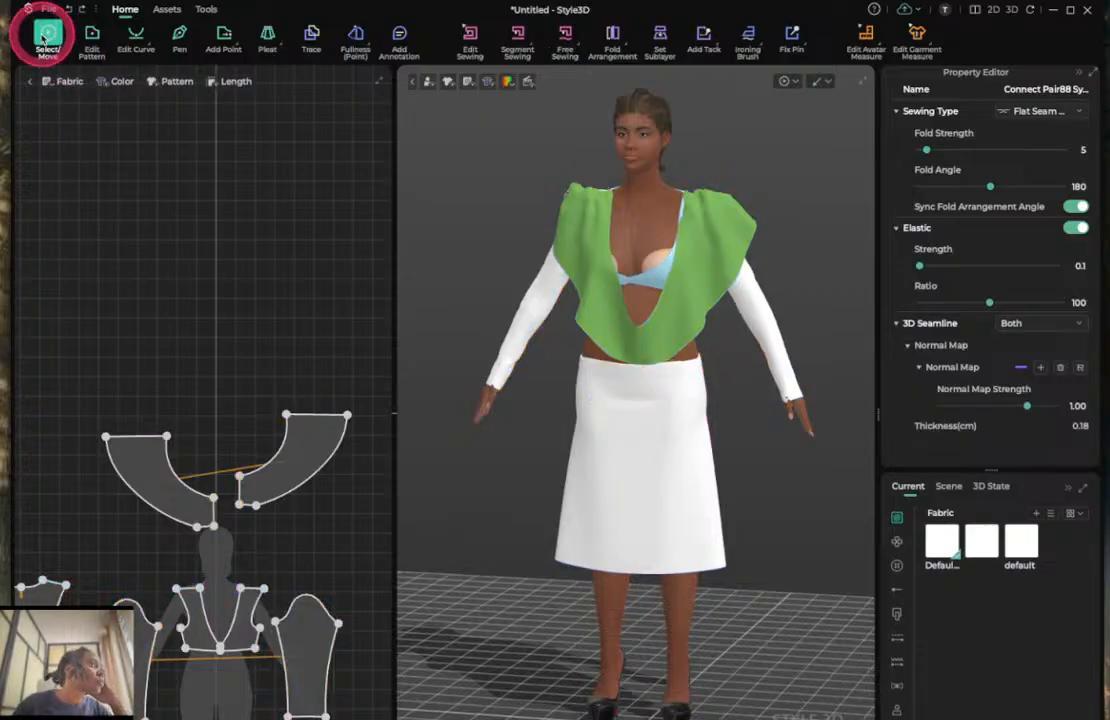
left_click(390, 452)
left_click(194, 505)
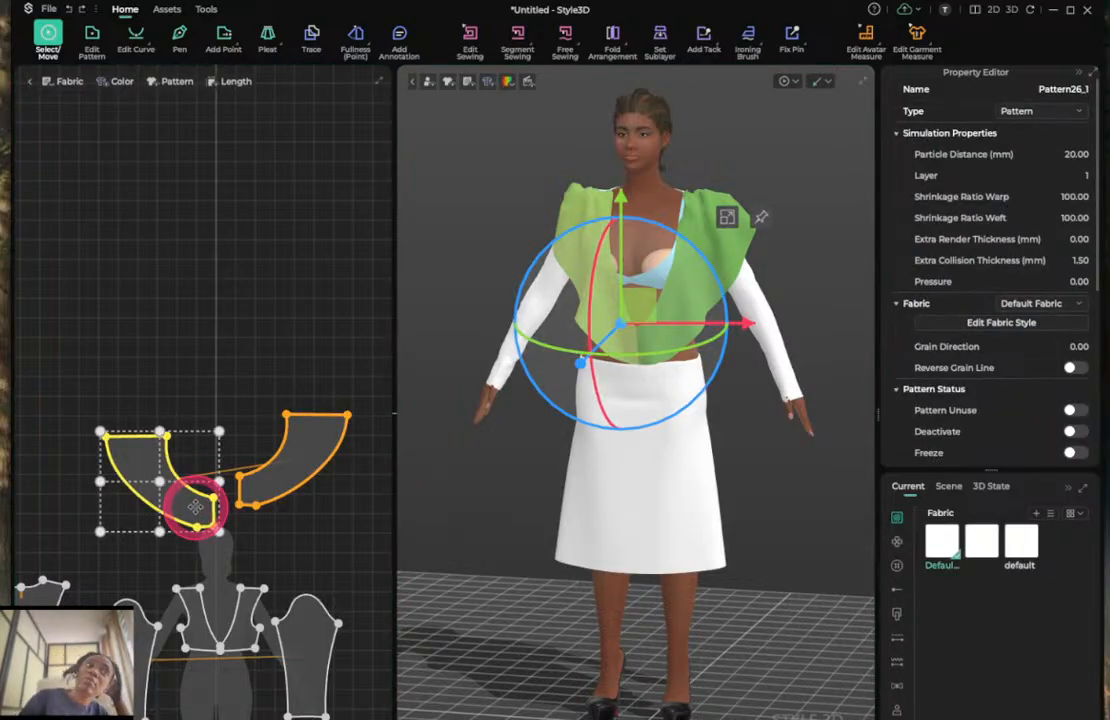
key("Delete")
left_click(290, 441)
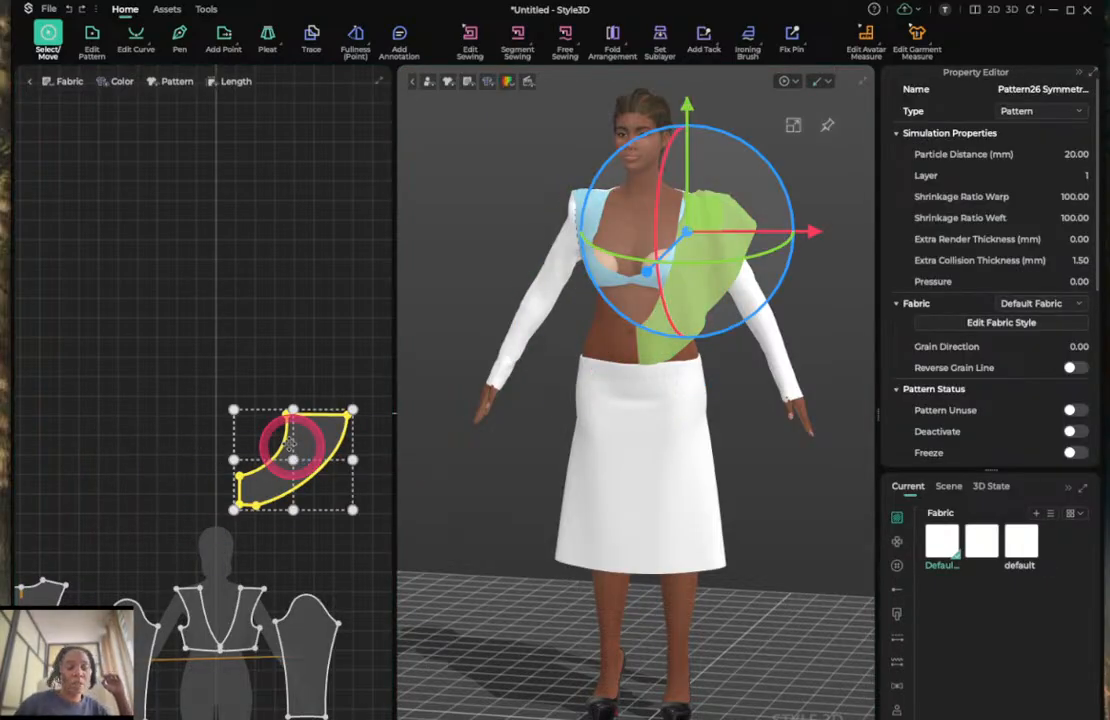
key("Delete")
key("space")
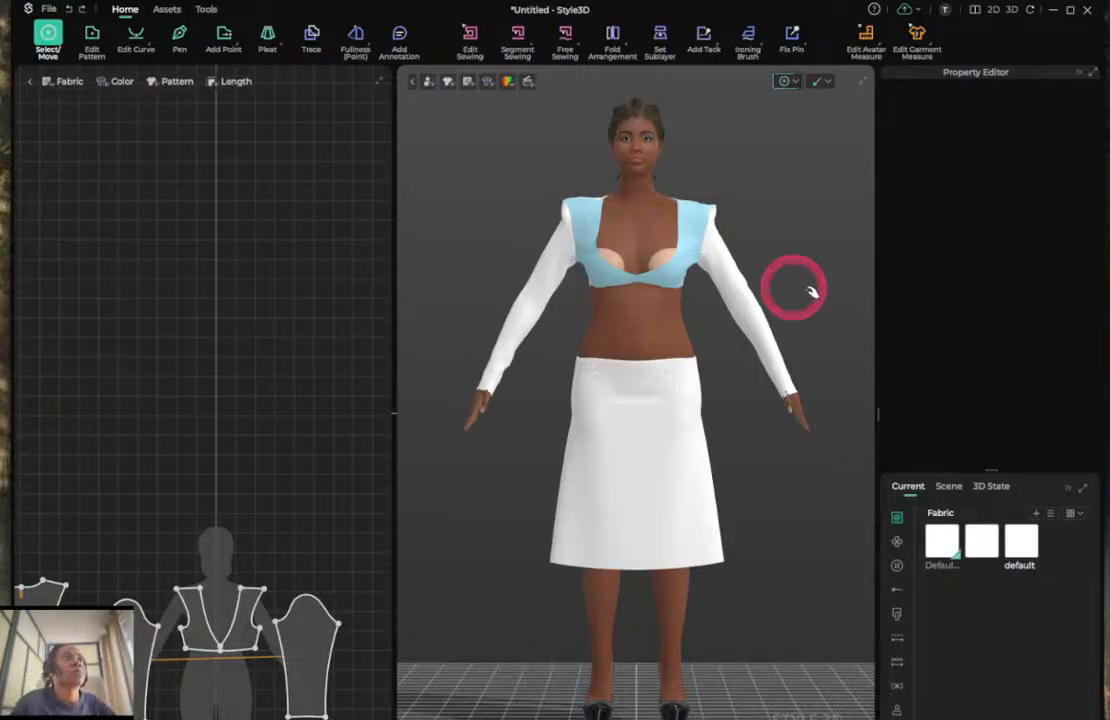
Reframe the 2D pattern view with Focus Panorama to fit all pattern pieces.
left_click(610, 422)
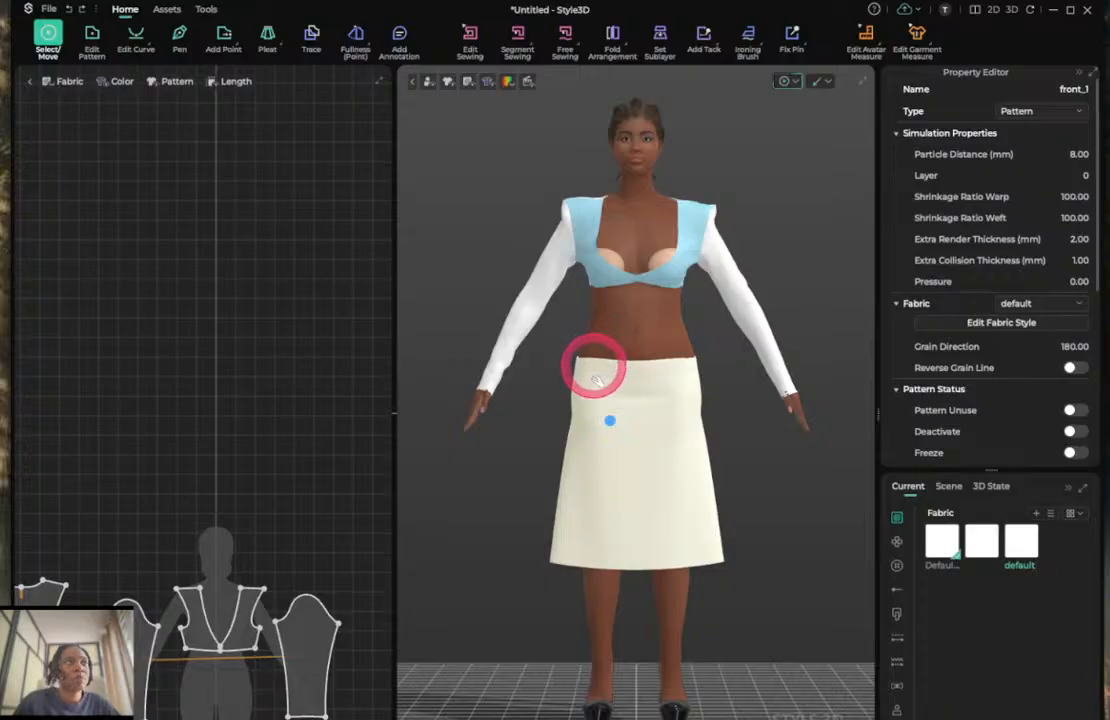
scroll(225, 681, "up", 2)
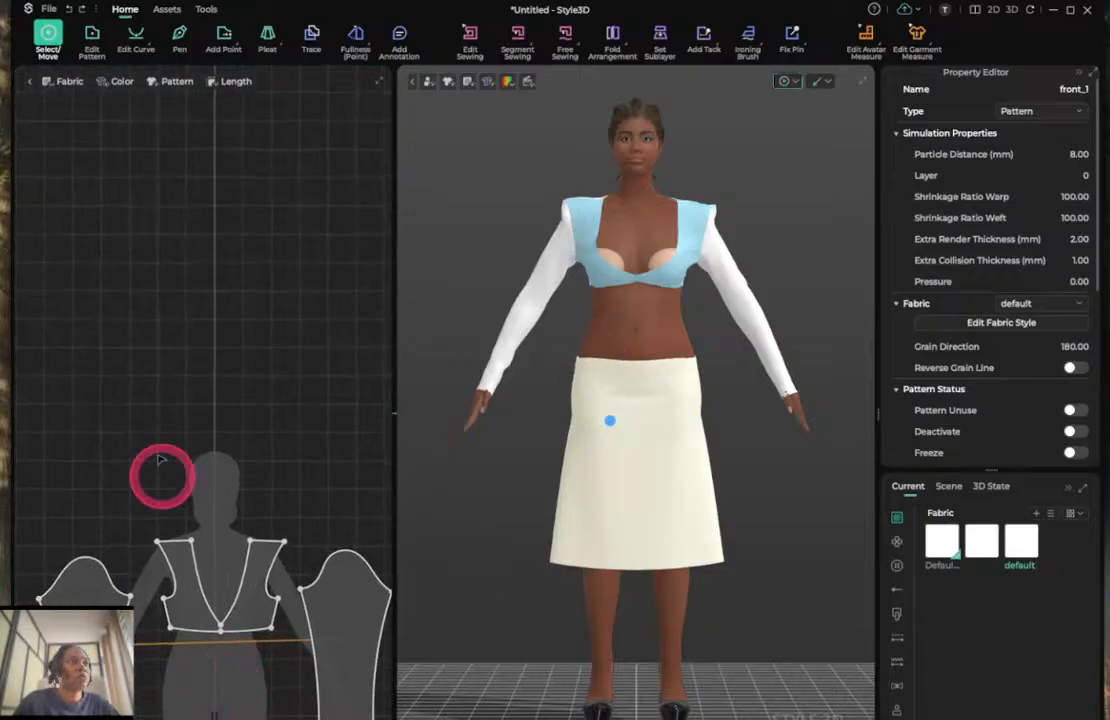
scroll(137, 327, "down", 5)
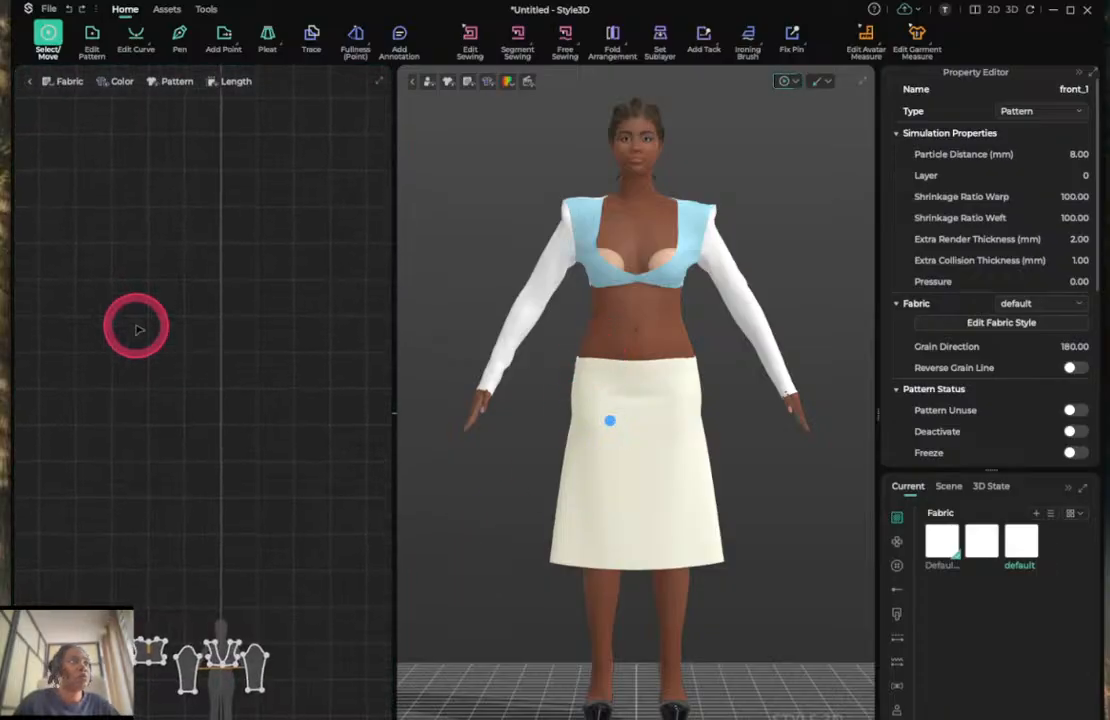
right_click(140, 329)
left_click(208, 387)
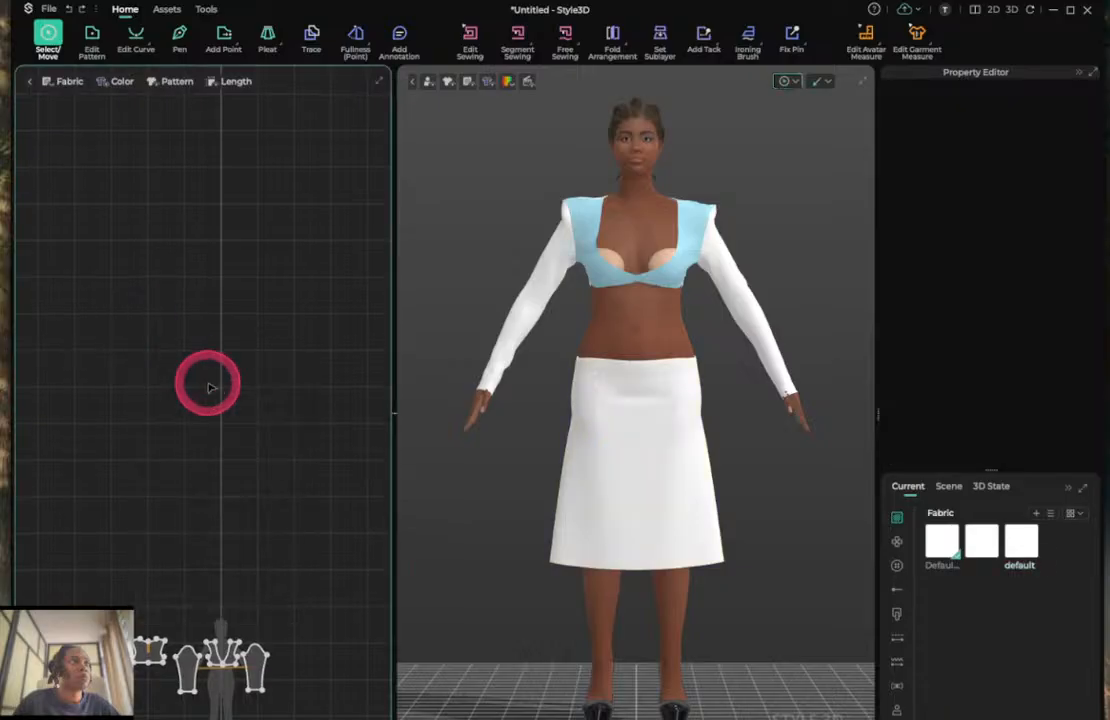
scroll(185, 362, "up", 2)
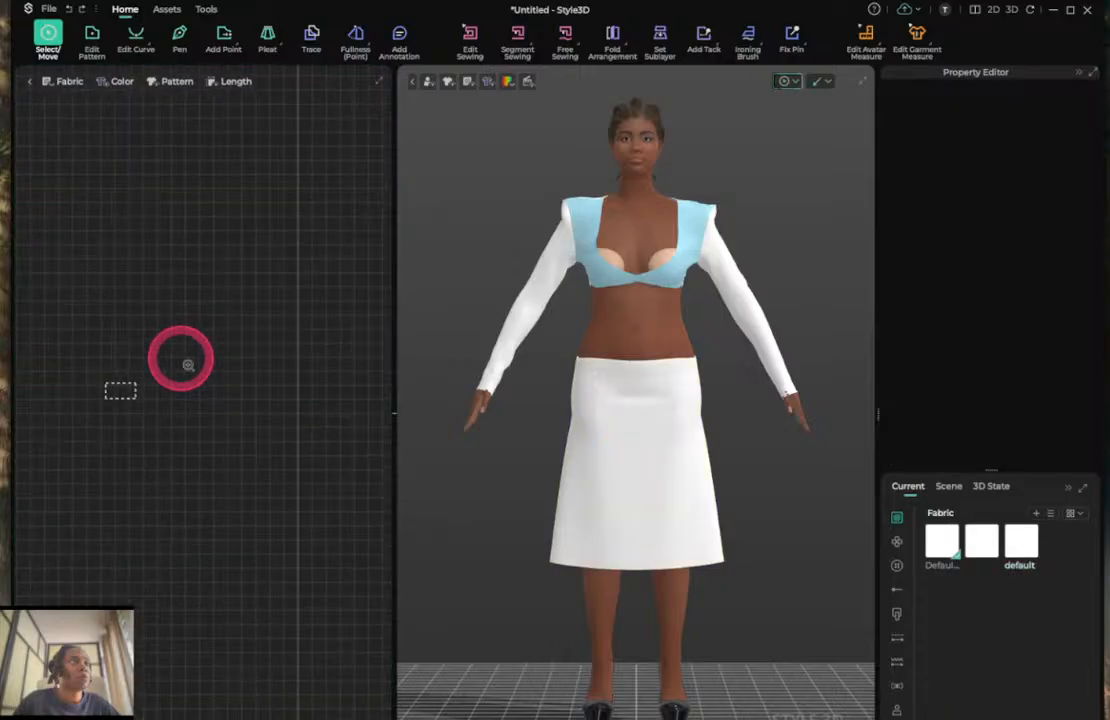
right_click(182, 362)
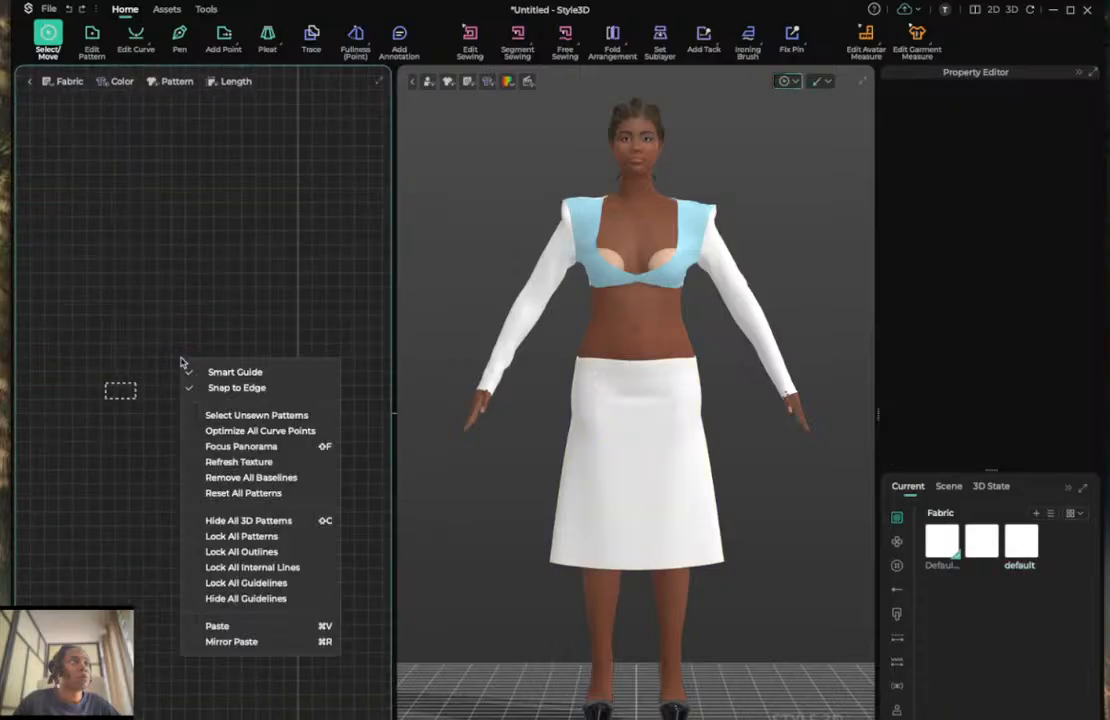
left_click(250, 446)
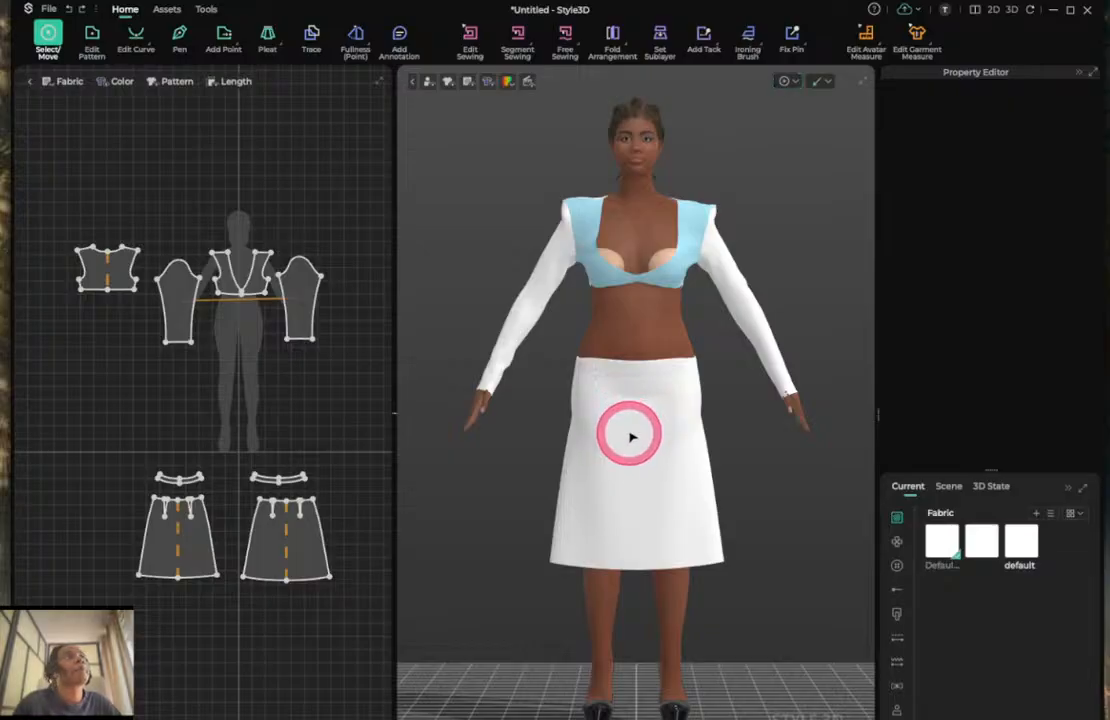
Raise the skirt's front waistband straight up on the avatar and simulate so it settles above the skirt.
left_click(279, 478)
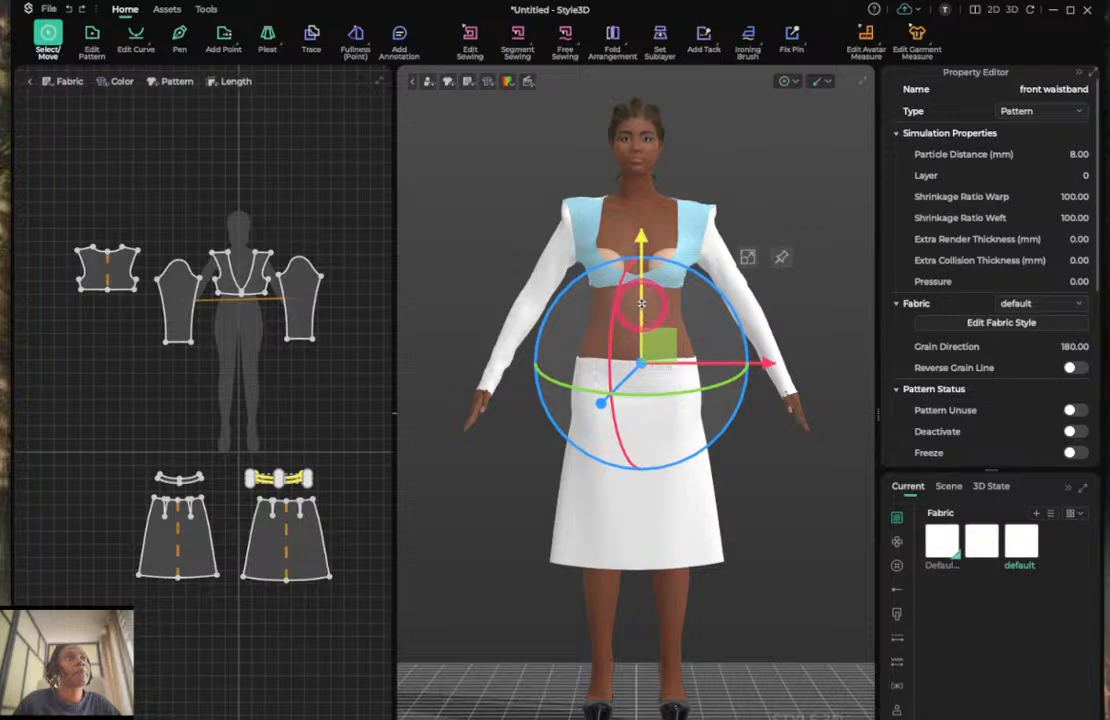
left_click_drag(641, 303, 636, 262)
key("space")
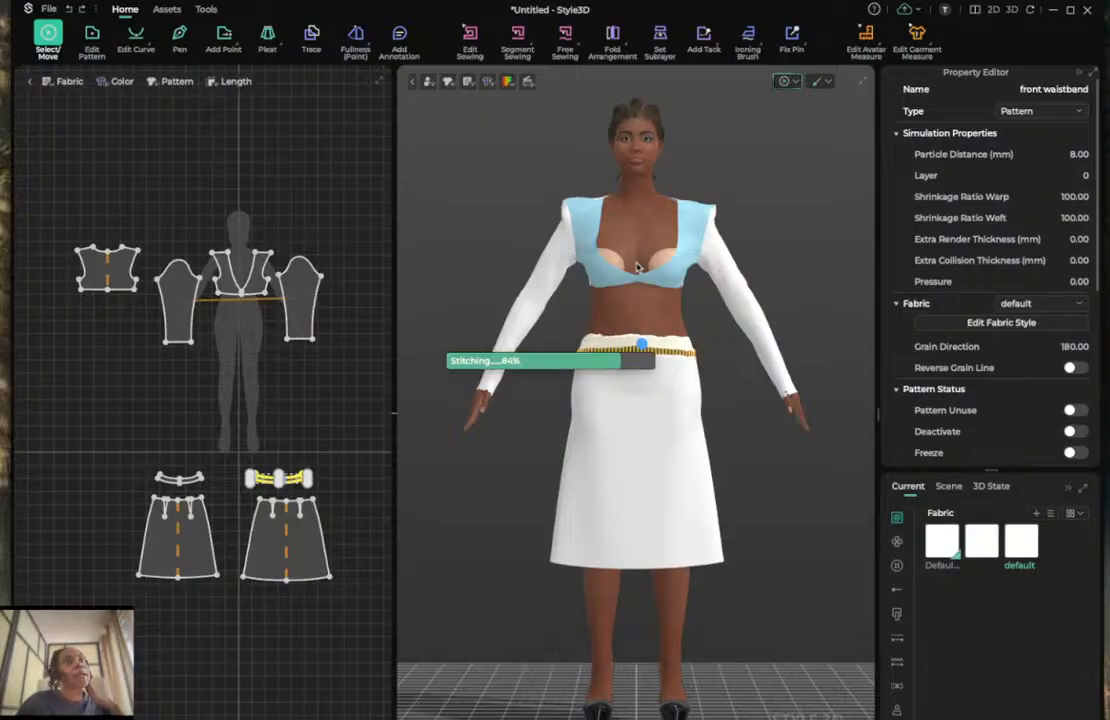
left_click(729, 353)
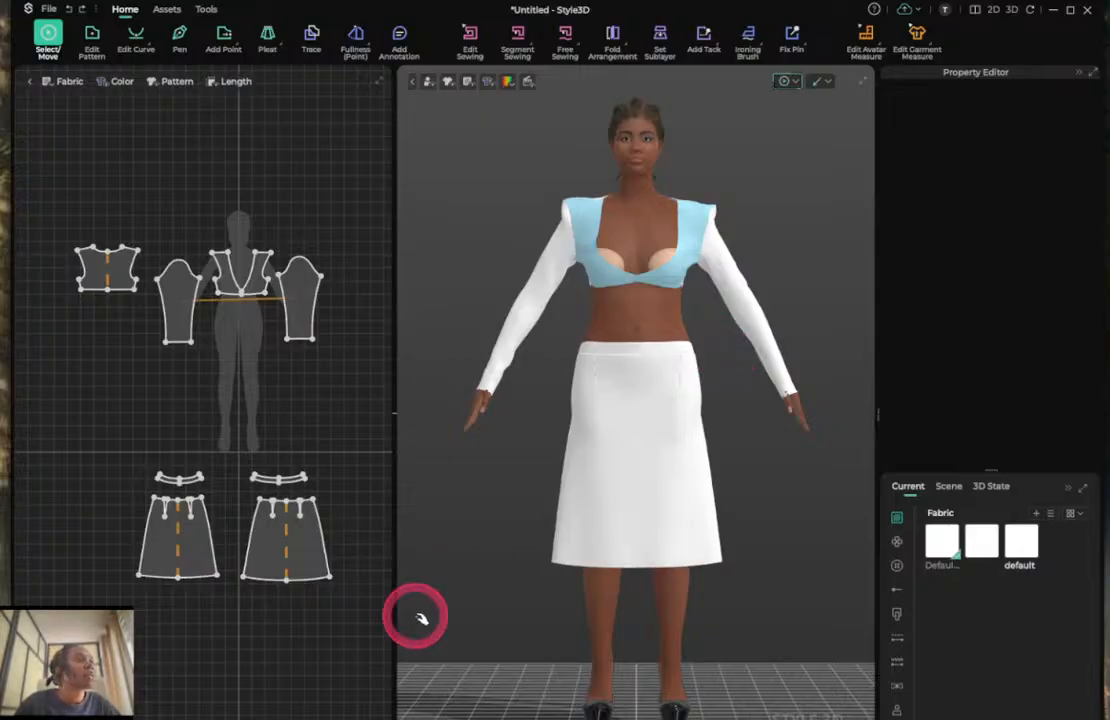
Lengthen the front and back skirt panels to about floor length by extending their hem edges straight down together.
left_click(277, 556)
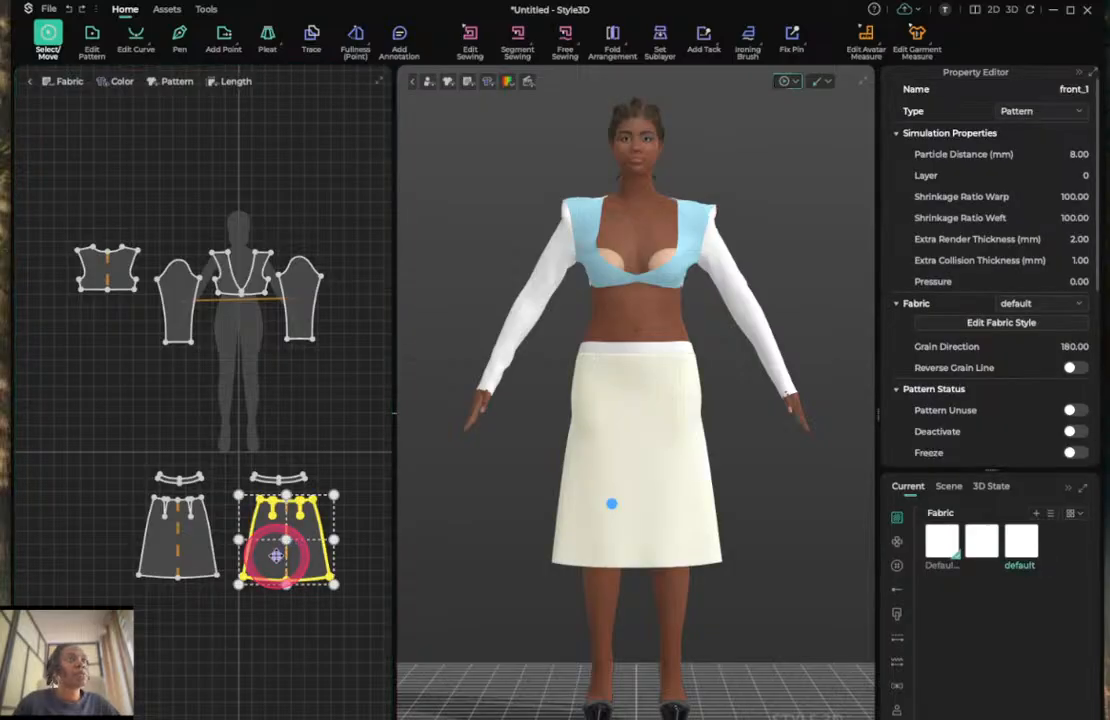
left_click(164, 568)
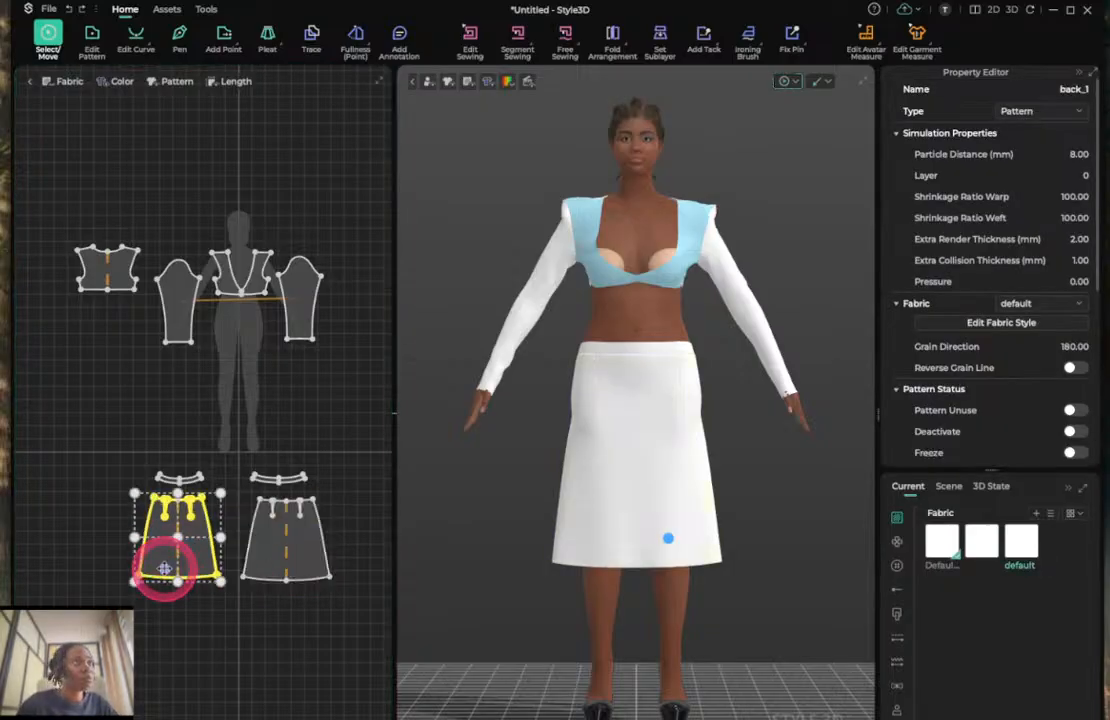
left_click(278, 546, "shift")
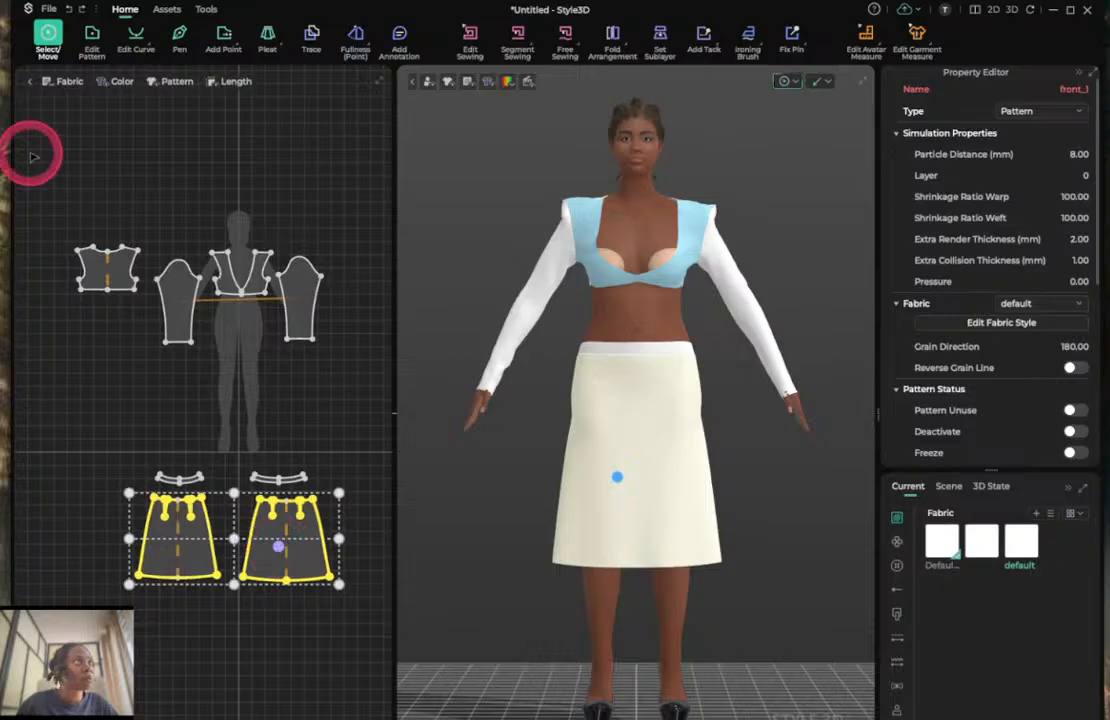
left_click(91, 40)
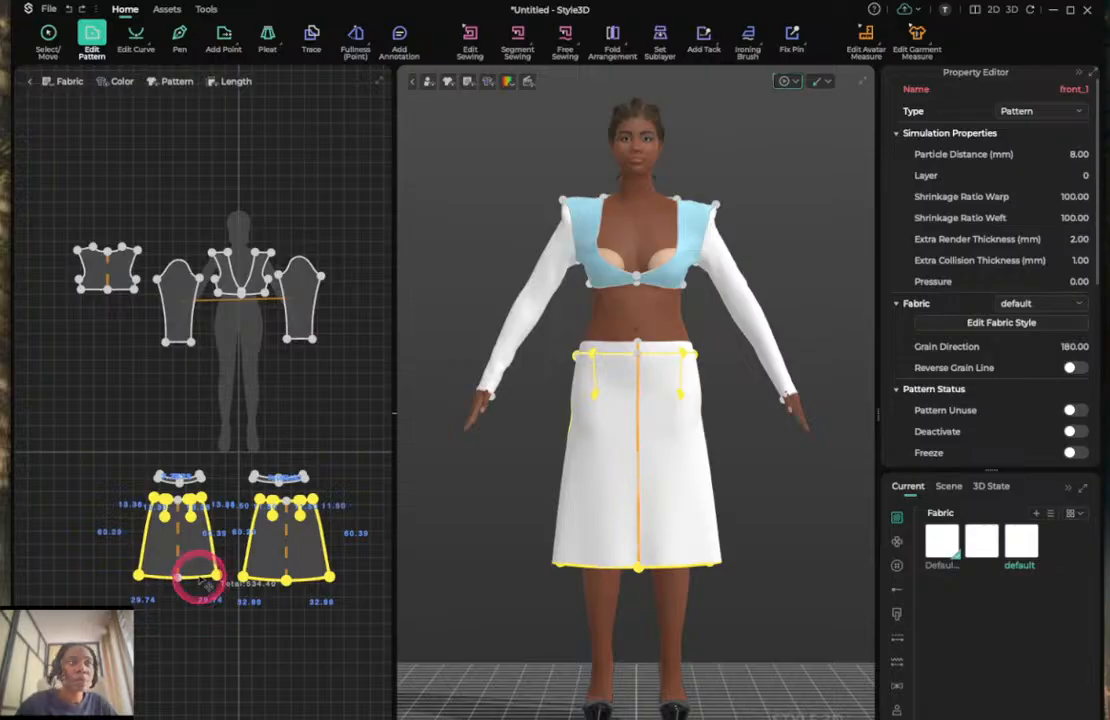
mouse_move(202, 580)
left_mouse_down()
mouse_move(199, 631)
mouse_move(193, 587)
left_mouse_up()
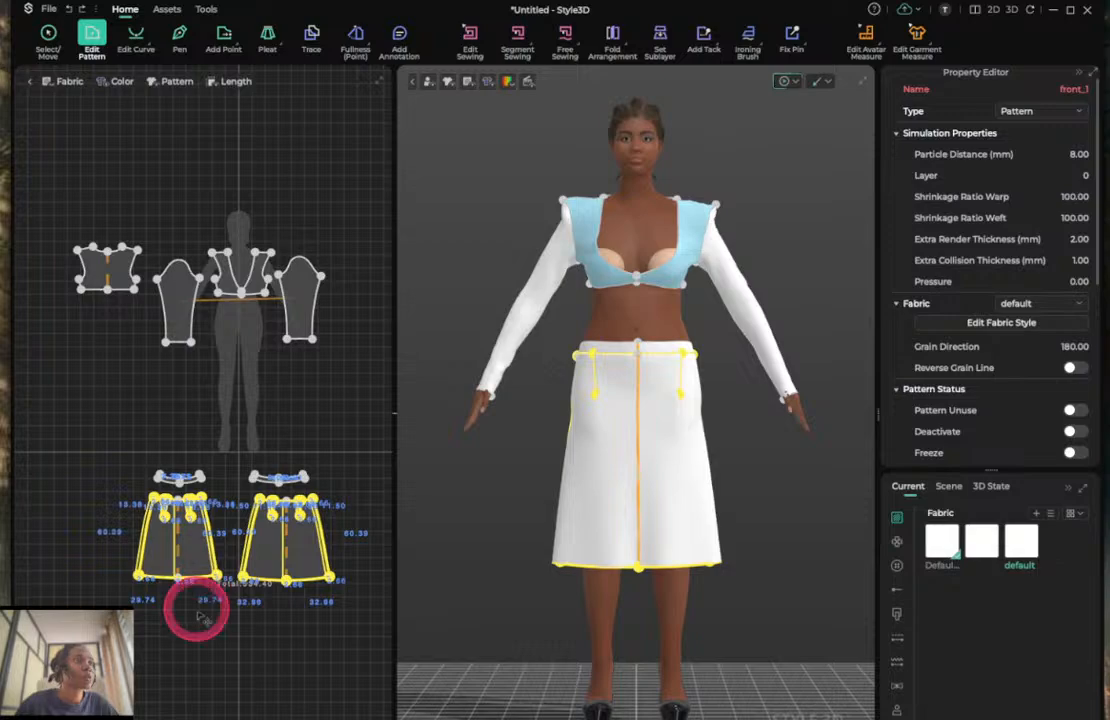
left_click(194, 625)
left_click(188, 577)
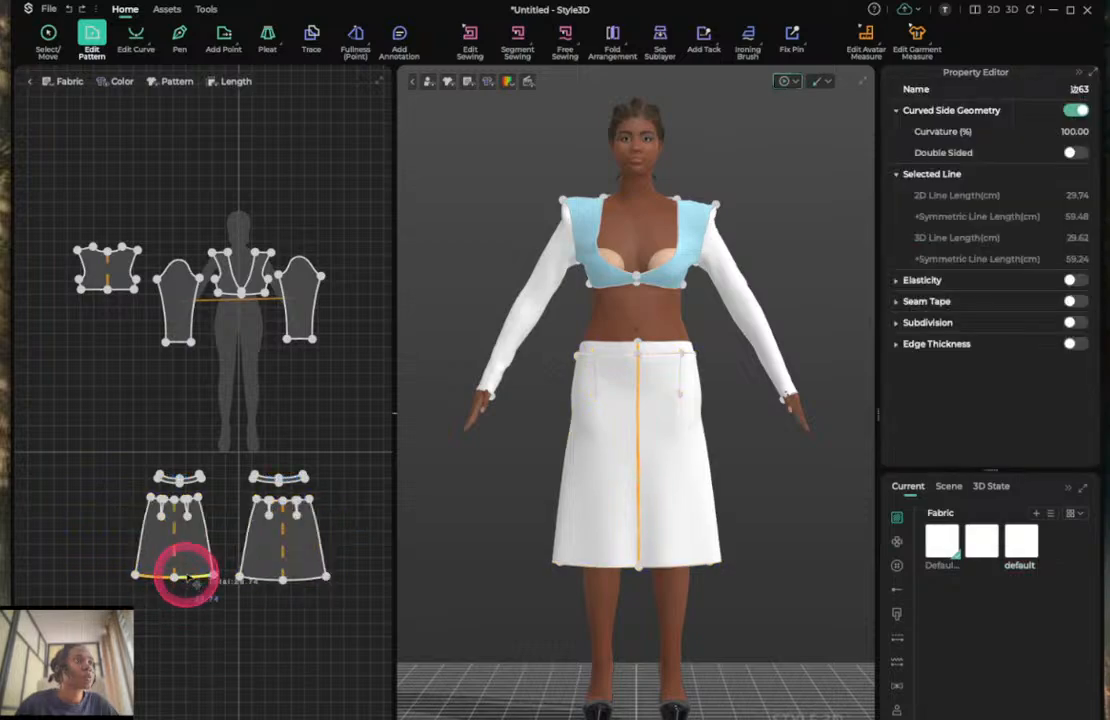
left_click(250, 578, "shift")
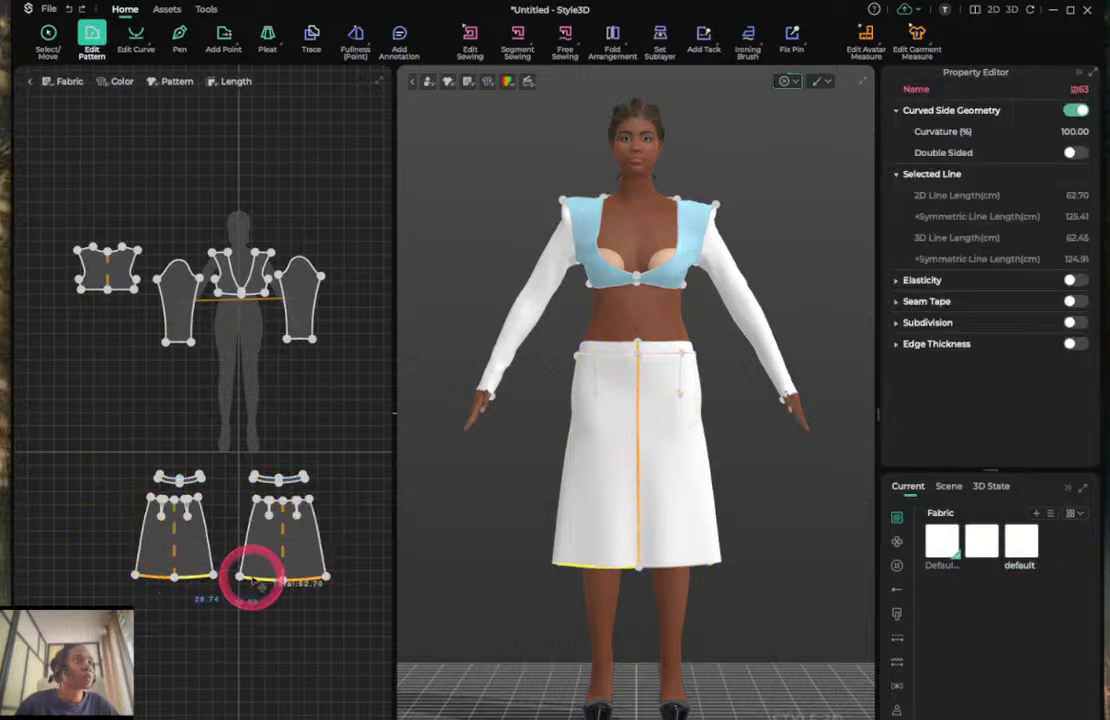
left_click_drag(252, 580, 257, 669)
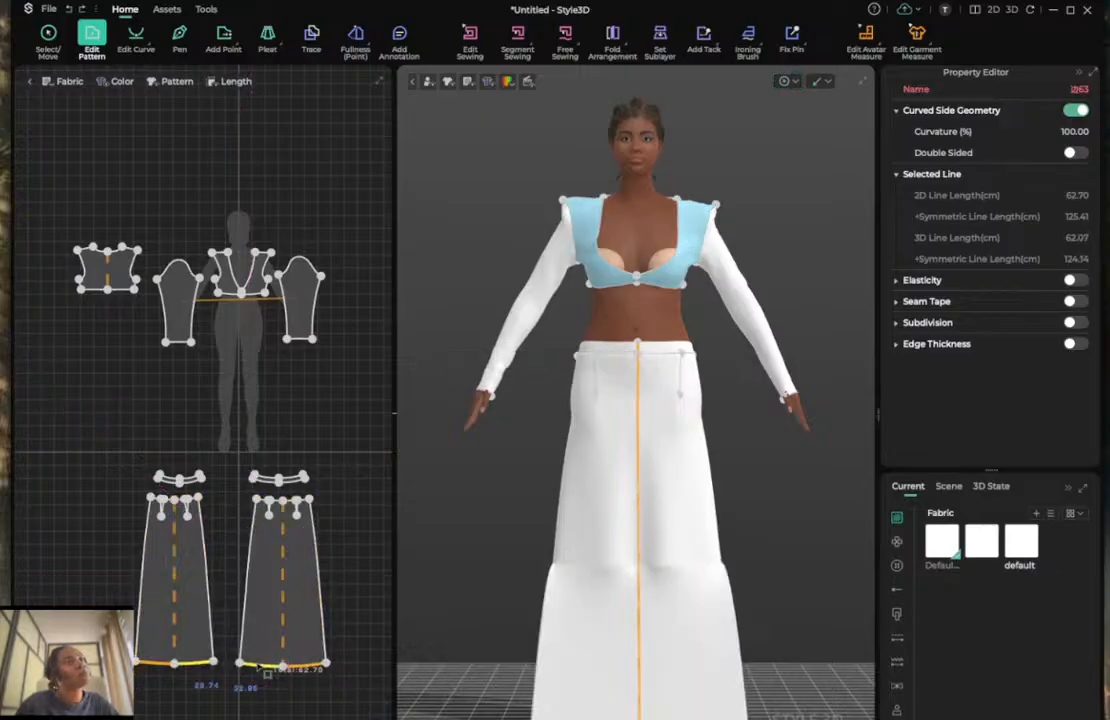
Raise the hem edges of both skirt panels slightly and simulate the long skirt on the avatar.
left_click_drag(266, 672, 265, 645)
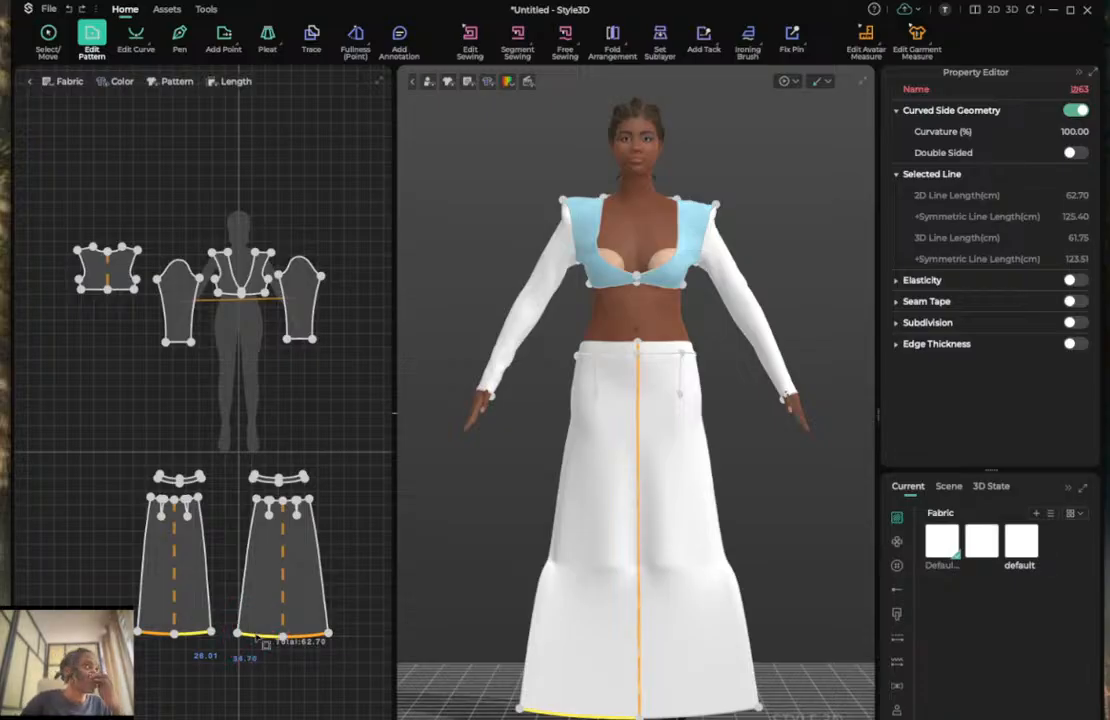
left_click(257, 638)
key("space")
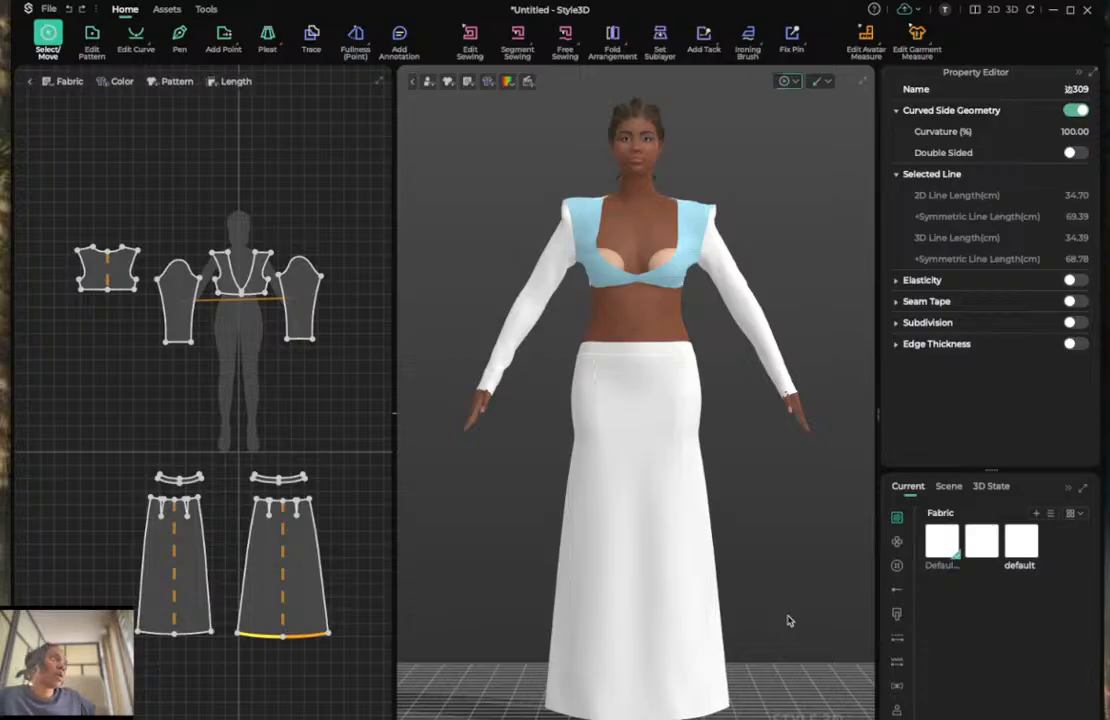
Round out the front skirt panel's side seams at the hip by shifting their upper three curve points slightly outward.
left_click(389, 590)
left_click(297, 538)
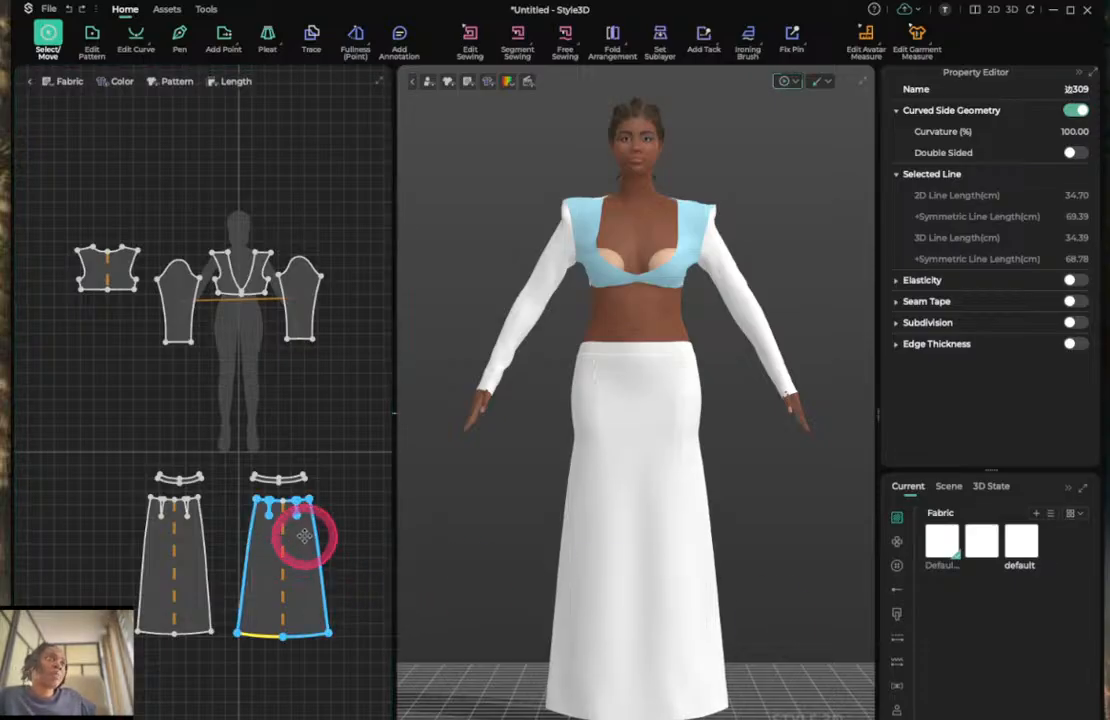
key("c")
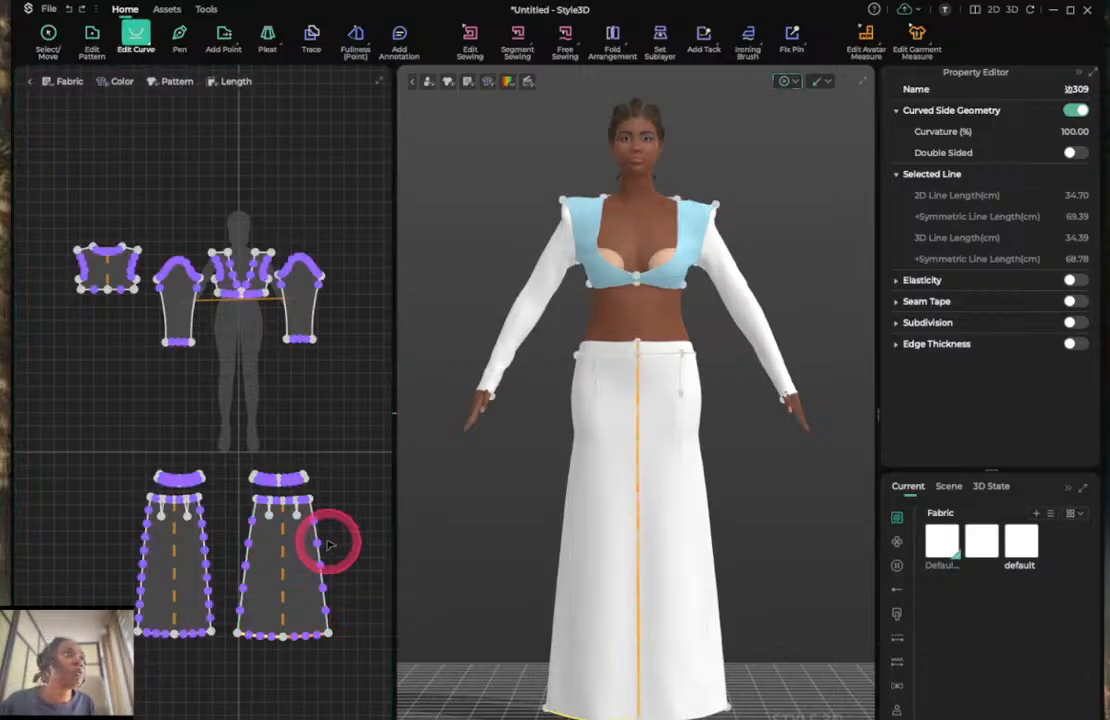
scroll(331, 538, "up", 1)
scroll(335, 543, "up", 3)
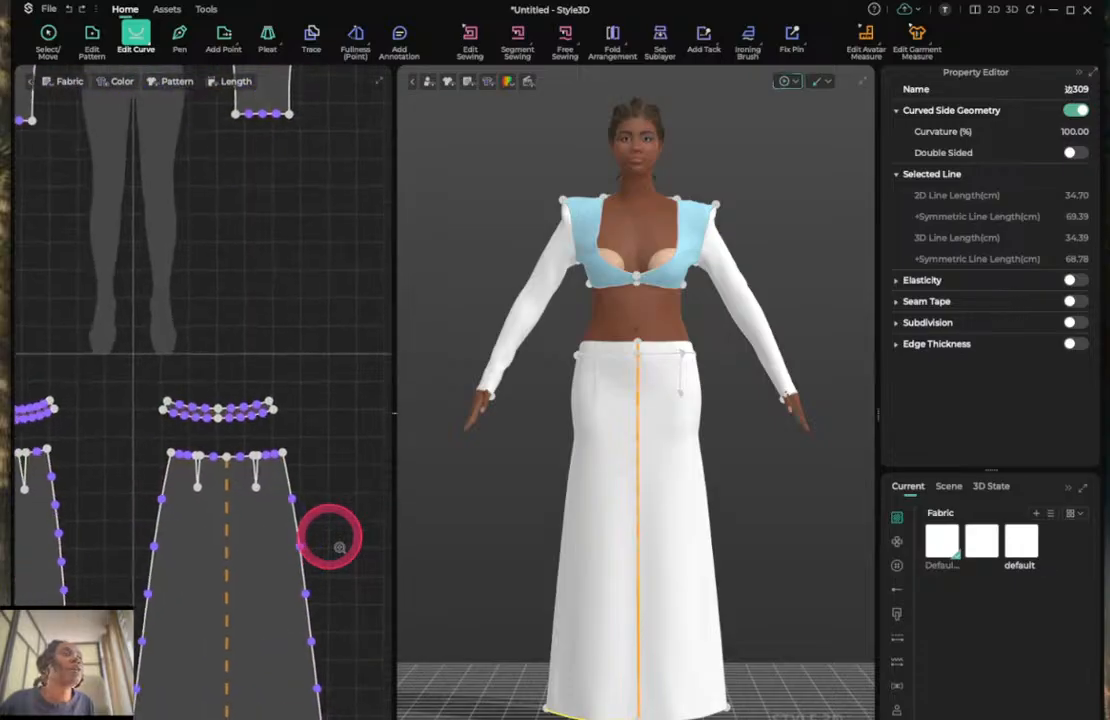
left_click(291, 499)
left_click_drag(294, 497, 295, 496)
left_click(299, 547)
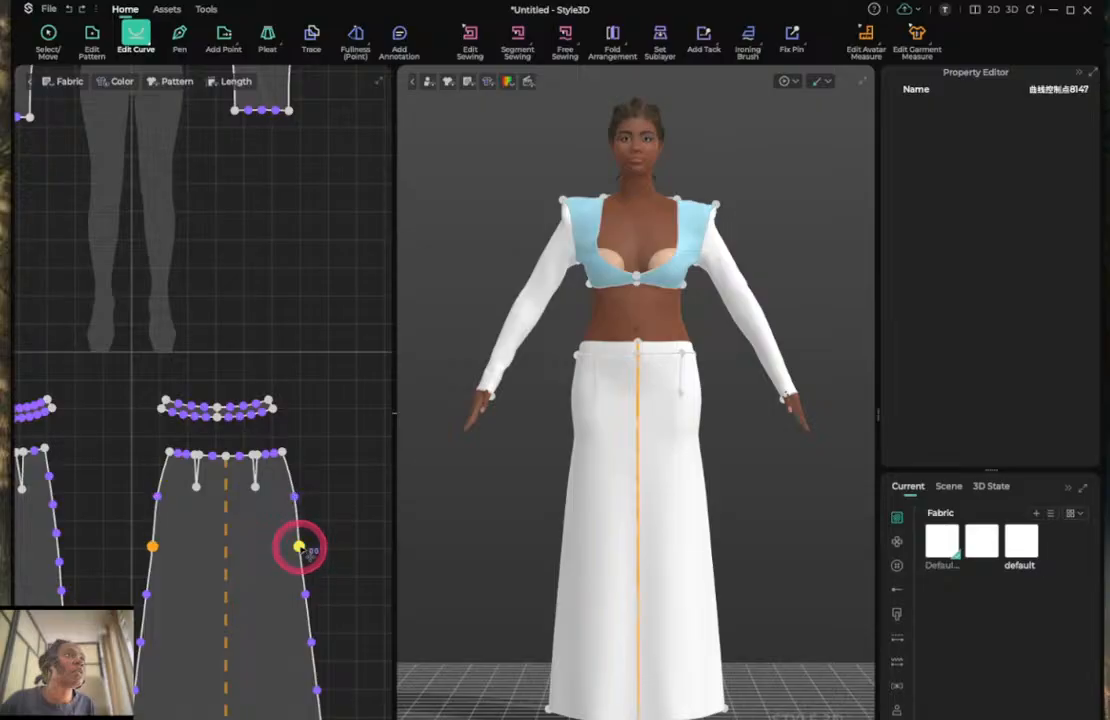
left_click_drag(301, 548, 301, 546)
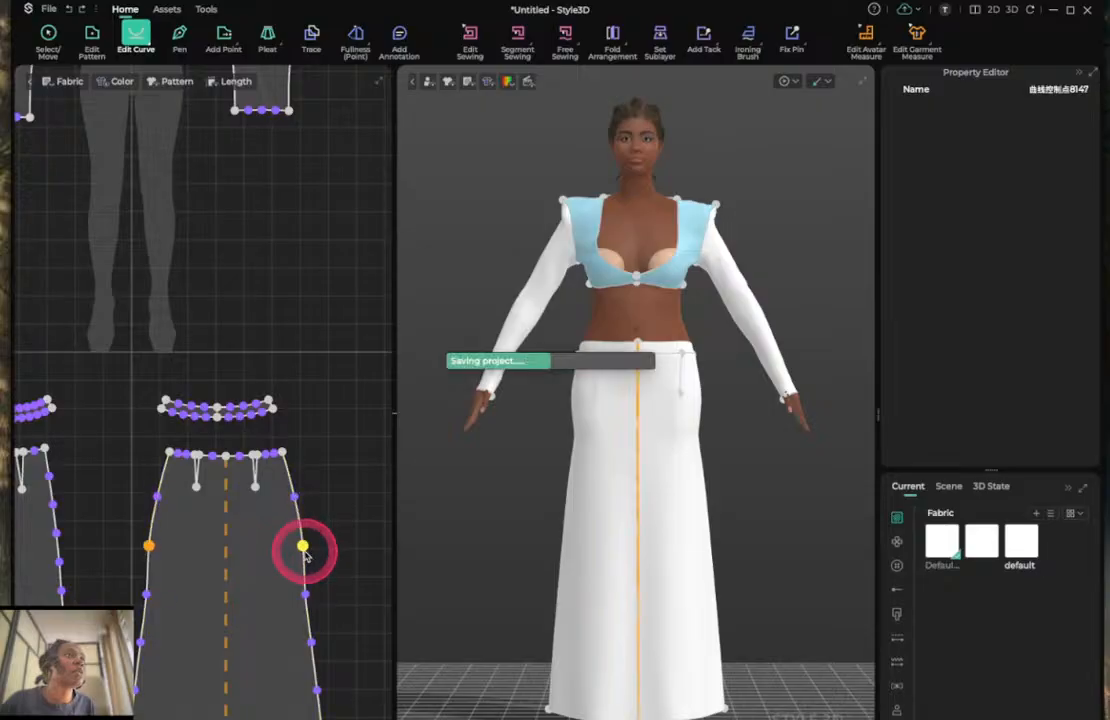
left_click_drag(305, 595, 307, 595)
Delete the topmost curve point on the back skirt panel's side seam.
scroll(308, 595, "down", 2)
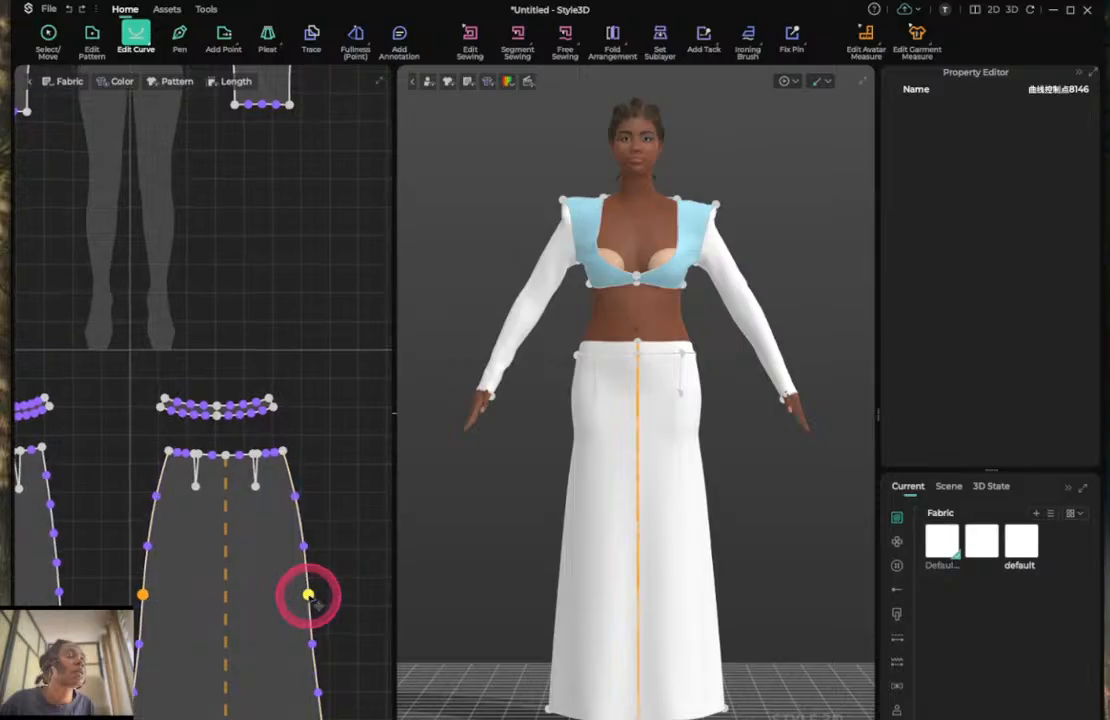
scroll(308, 595, "down", 2)
scroll(119, 578, "up", 2)
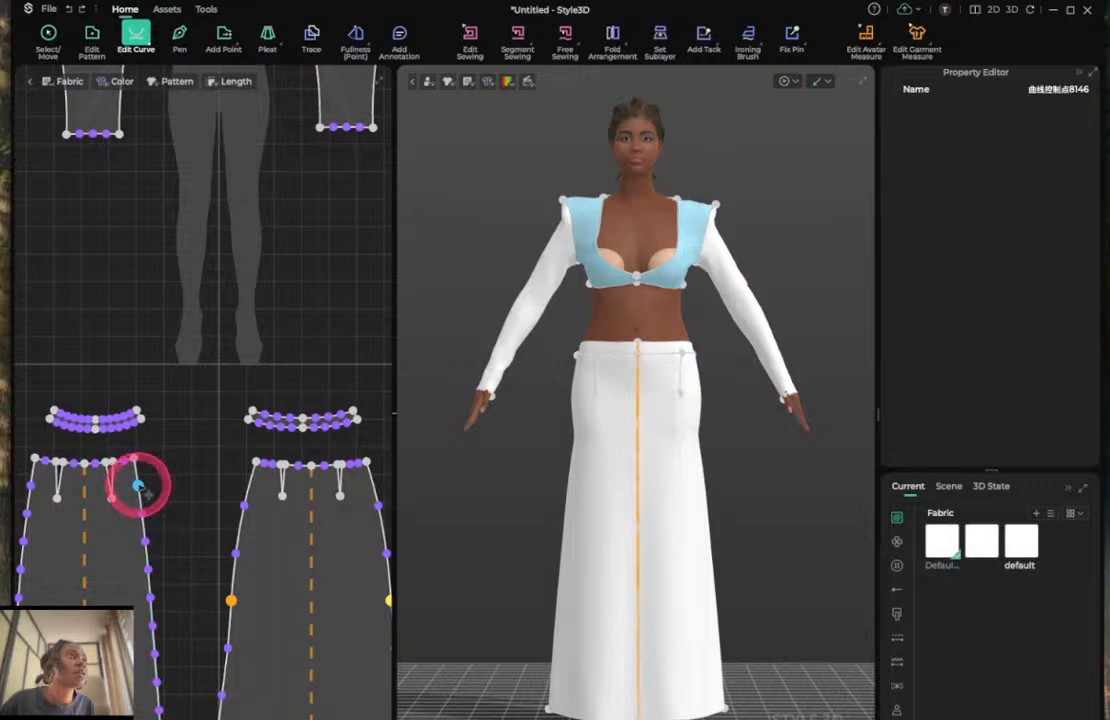
left_click(138, 485)
key("Delete")
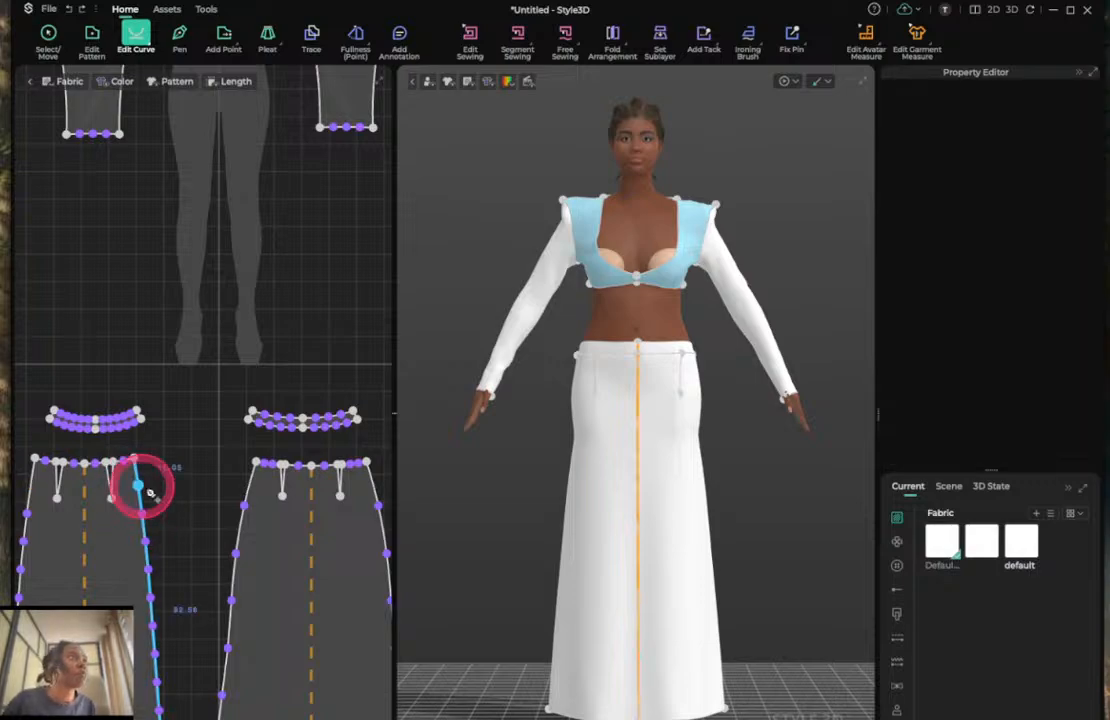
Shift the next four curve points of the back skirt panel's side seam slightly outward and simulate the garment.
left_click(143, 513)
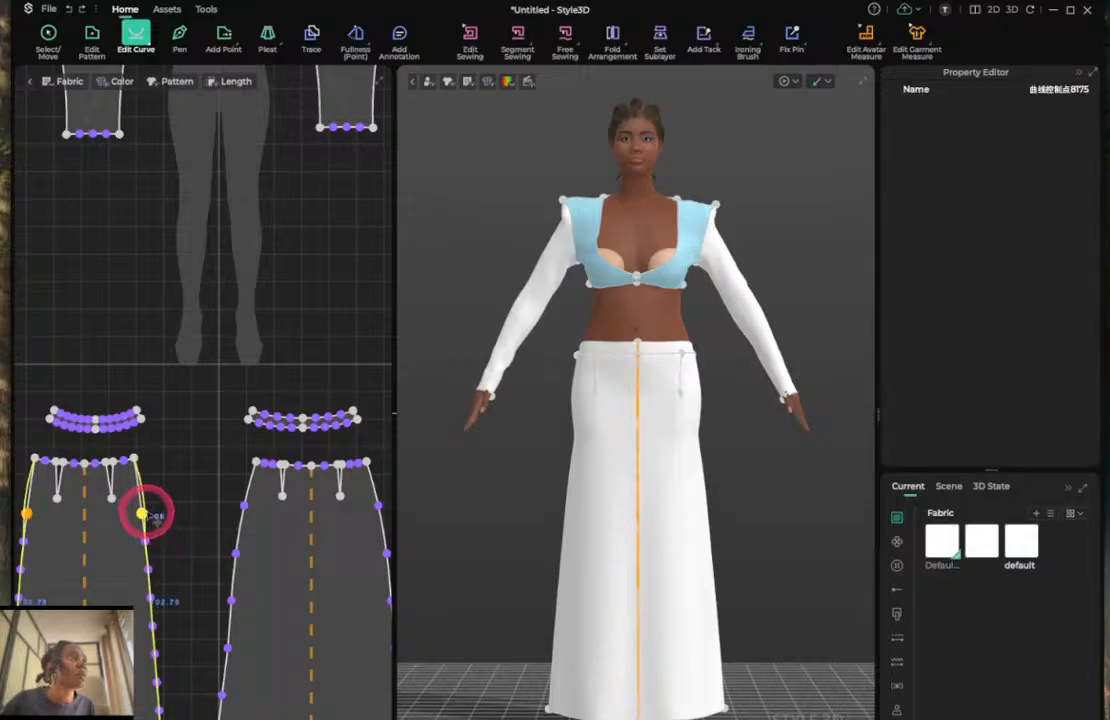
left_click(145, 541)
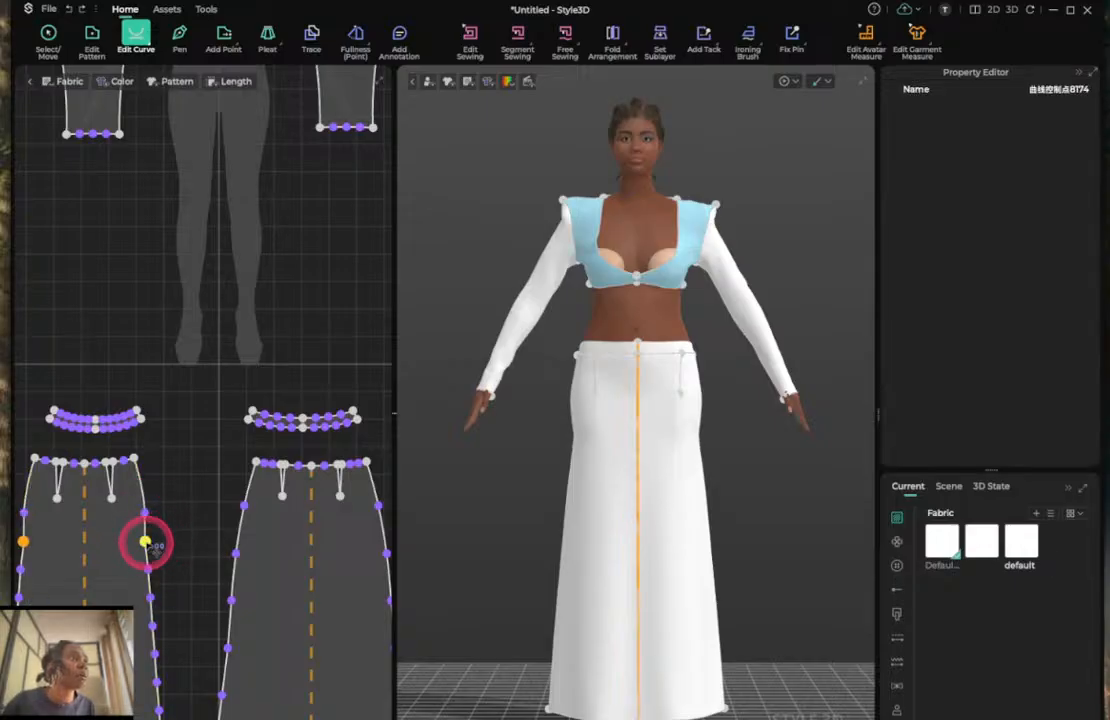
left_click_drag(146, 543, 150, 542)
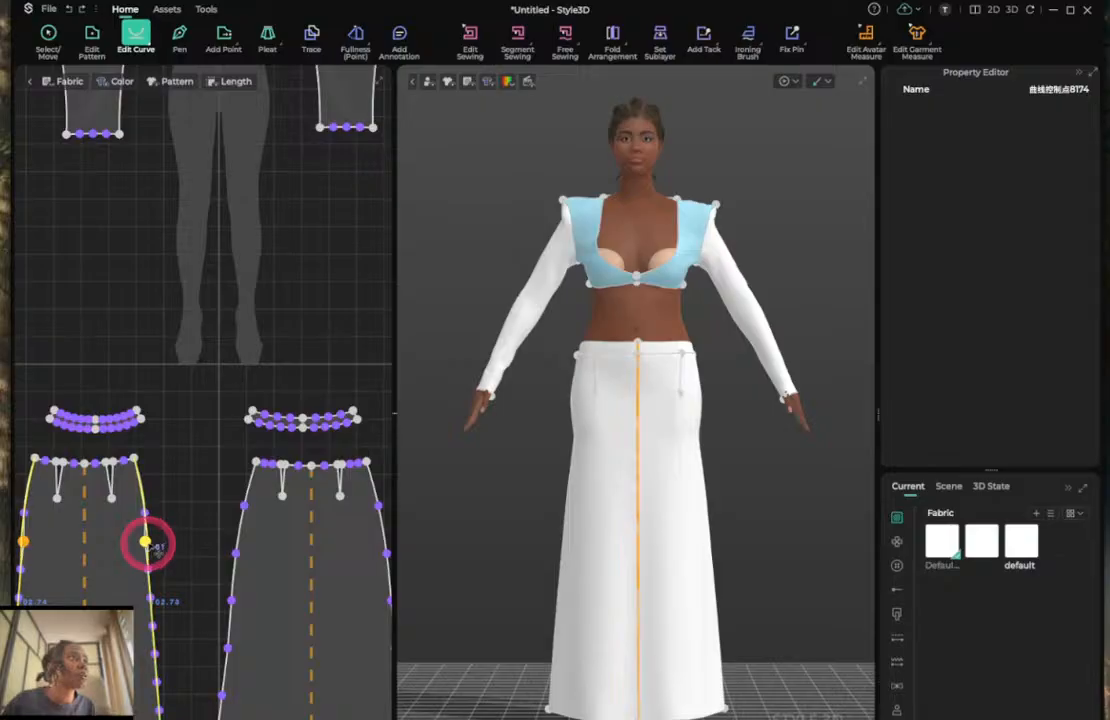
left_click(148, 570)
left_click_drag(148, 570, 151, 570)
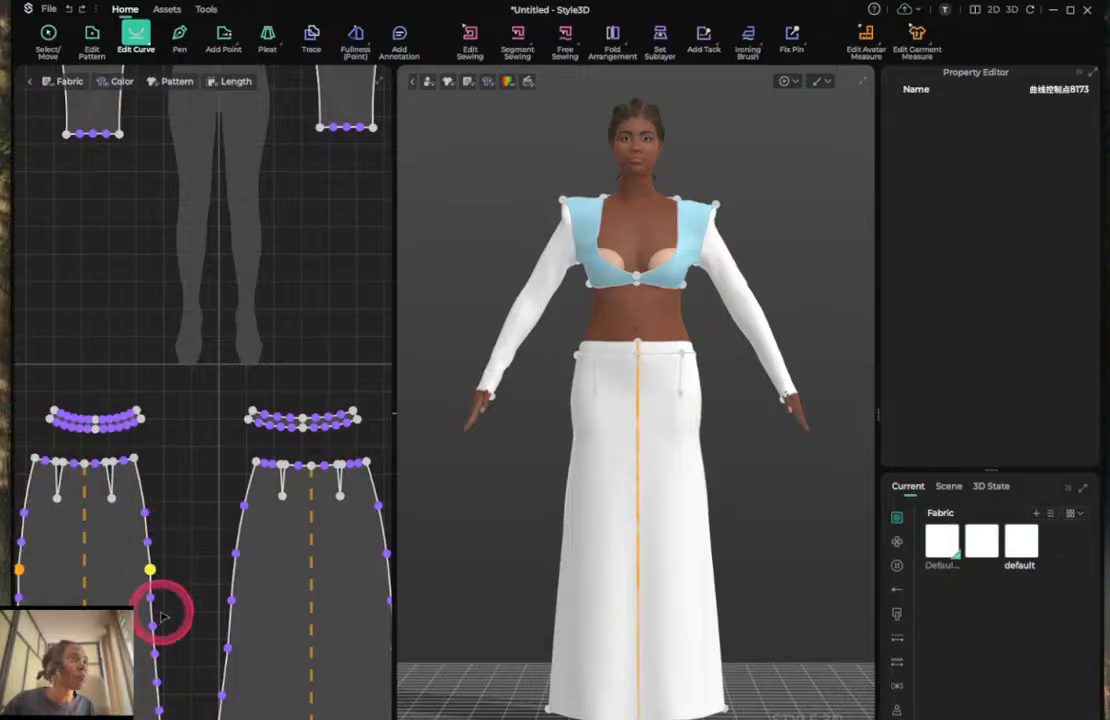
left_click(150, 598)
left_click_drag(150, 598, 152, 597)
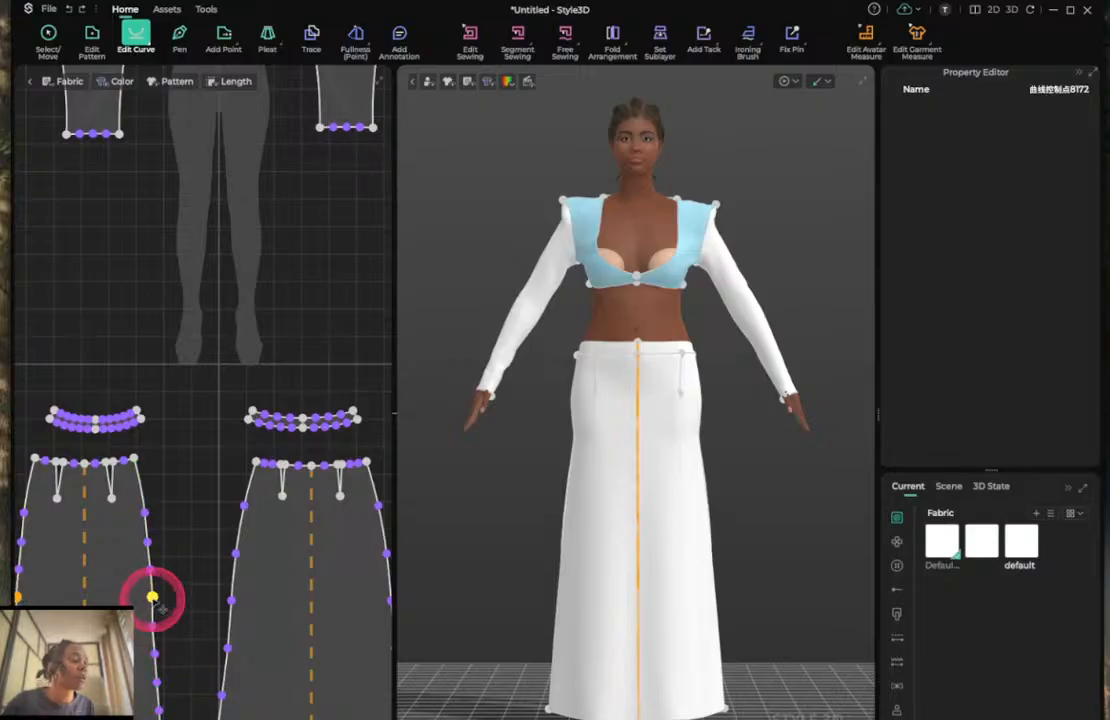
key("space")
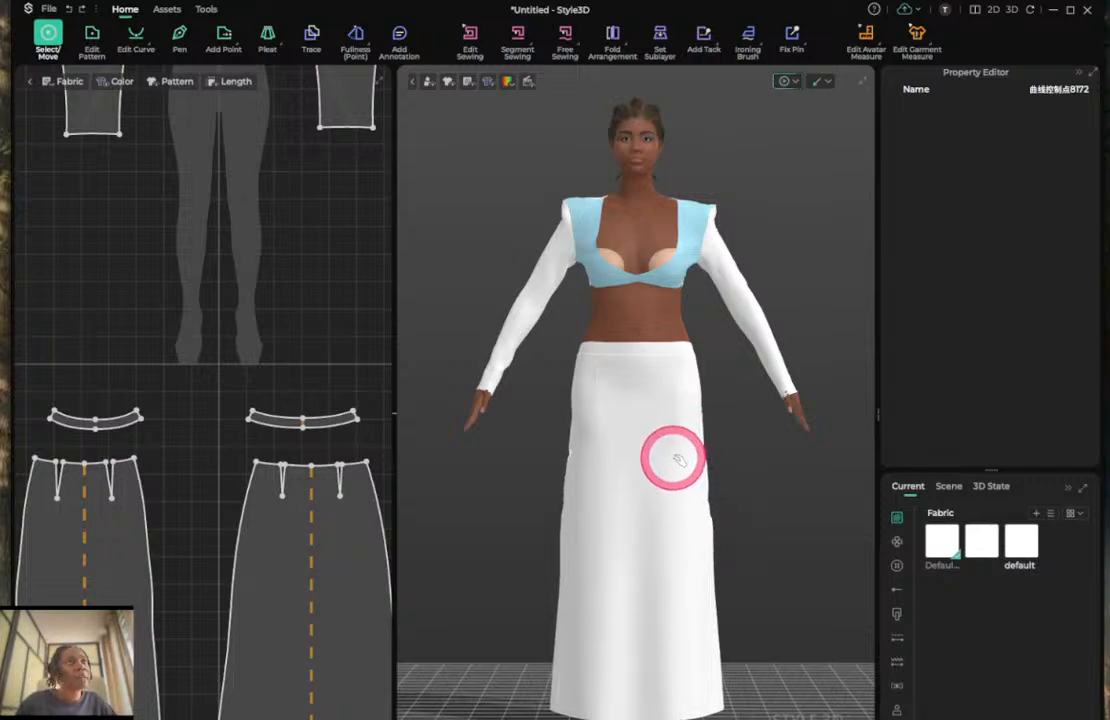
Stretch the front and back waistband pieces upward to make them taller and simulate the garment.
left_click(275, 419)
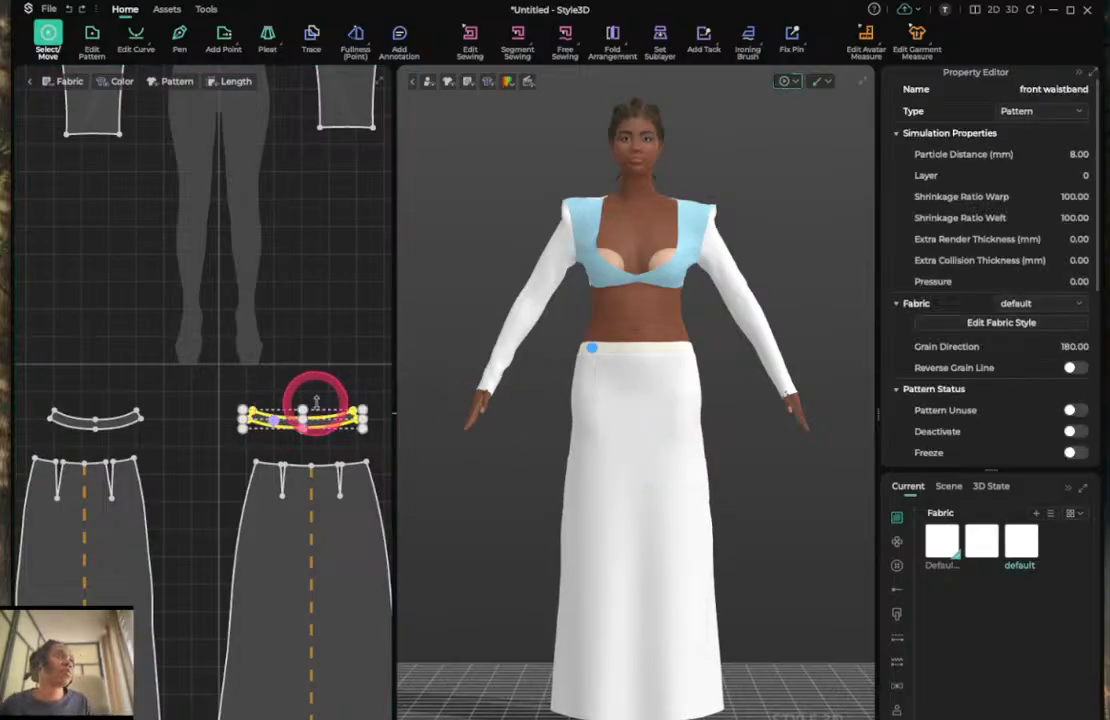
left_click_drag(303, 407, 303, 383)
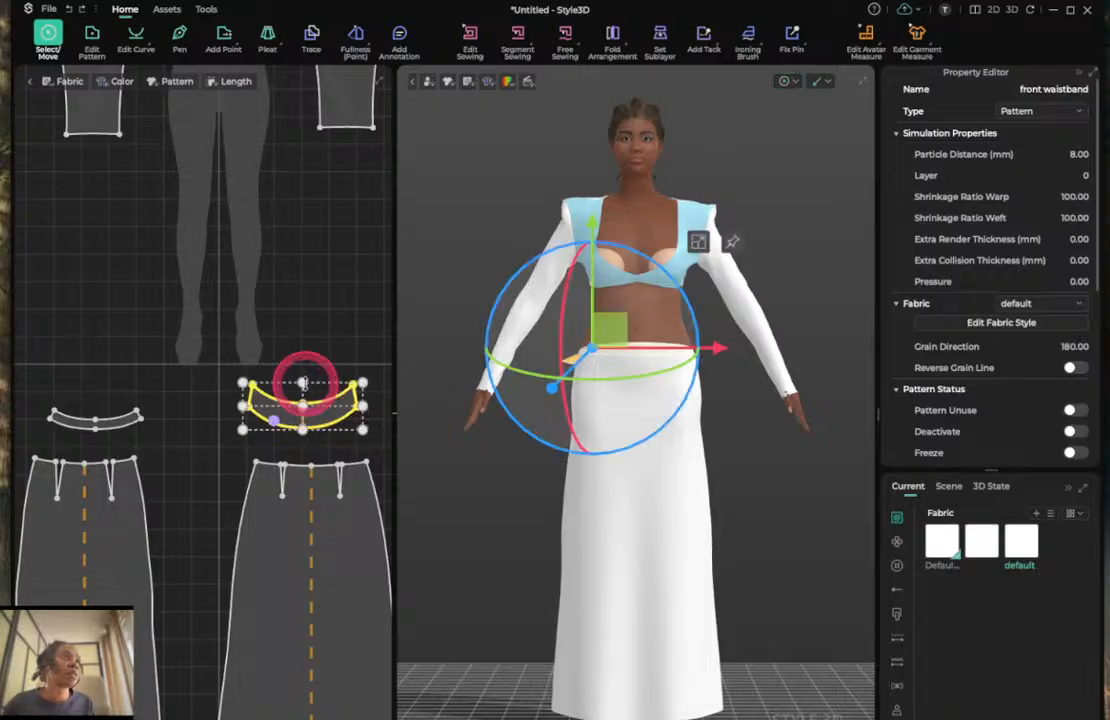
left_click(118, 405)
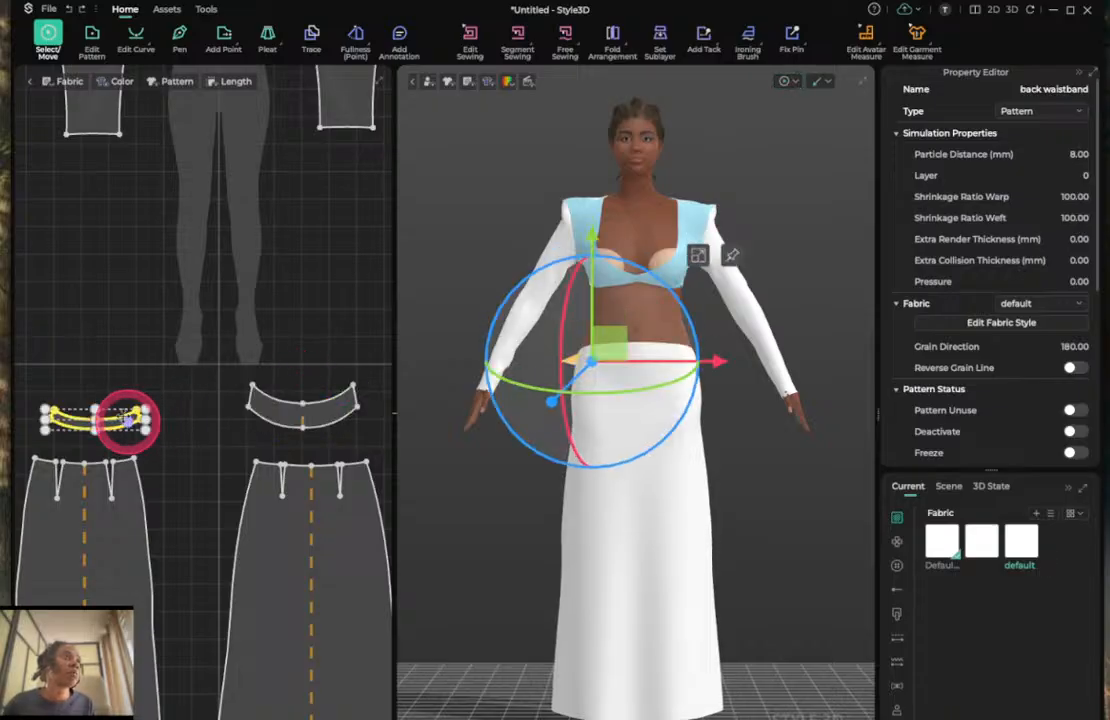
mouse_move(95, 408)
left_mouse_down()
mouse_move(99, 386)
mouse_move(102, 396)
left_mouse_up()
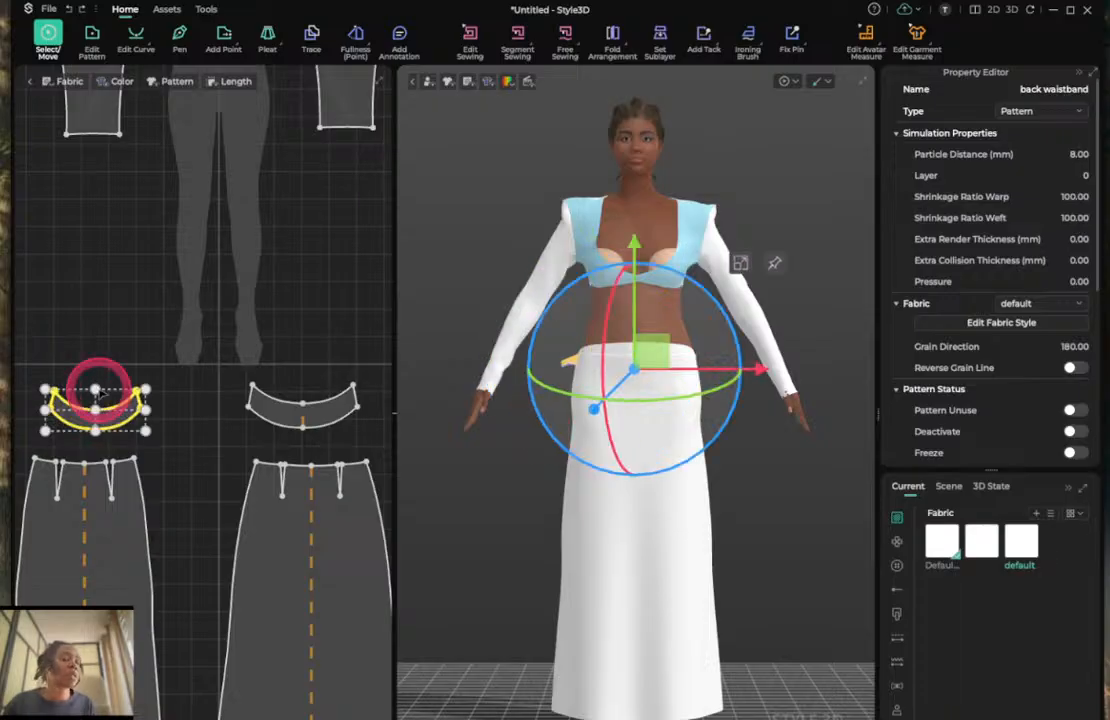
key("space")
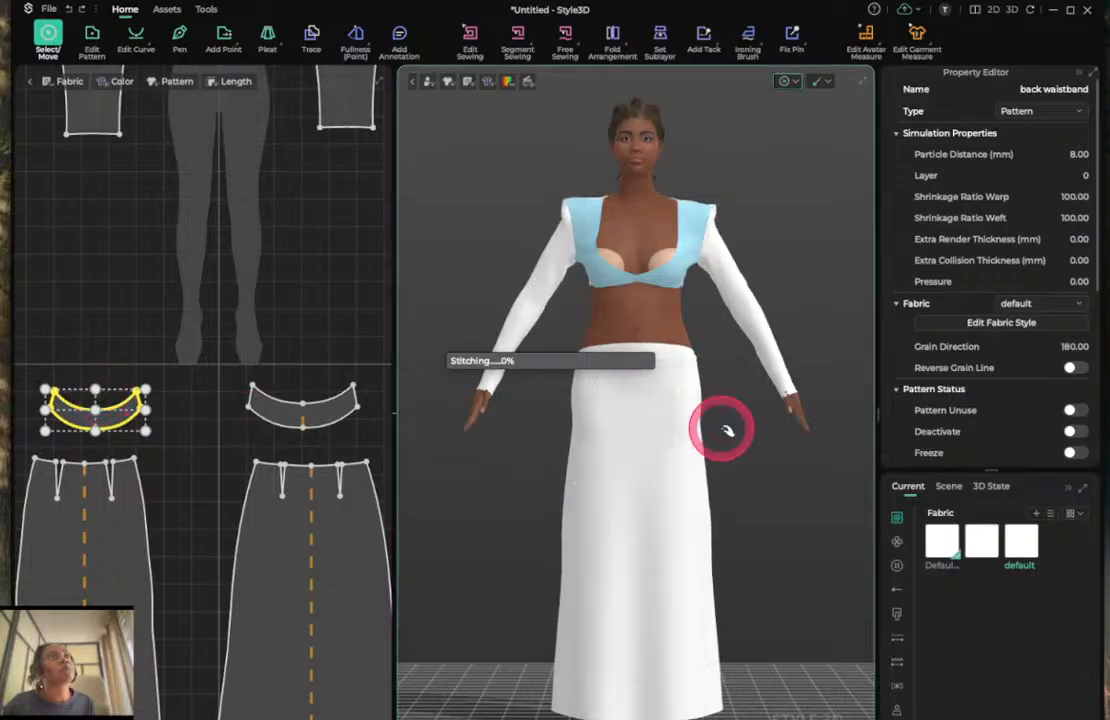
Raise both waistbands together straight up on the avatar and simulate so they settle above the skirt.
left_click(294, 398)
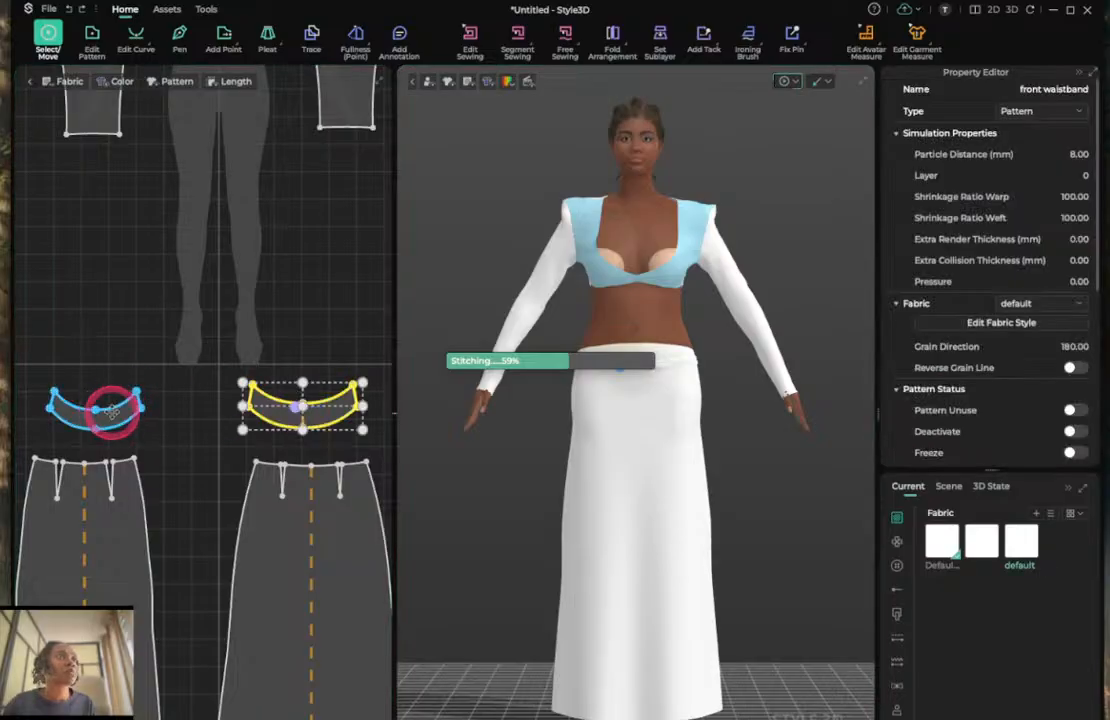
left_click(112, 402, "shift")
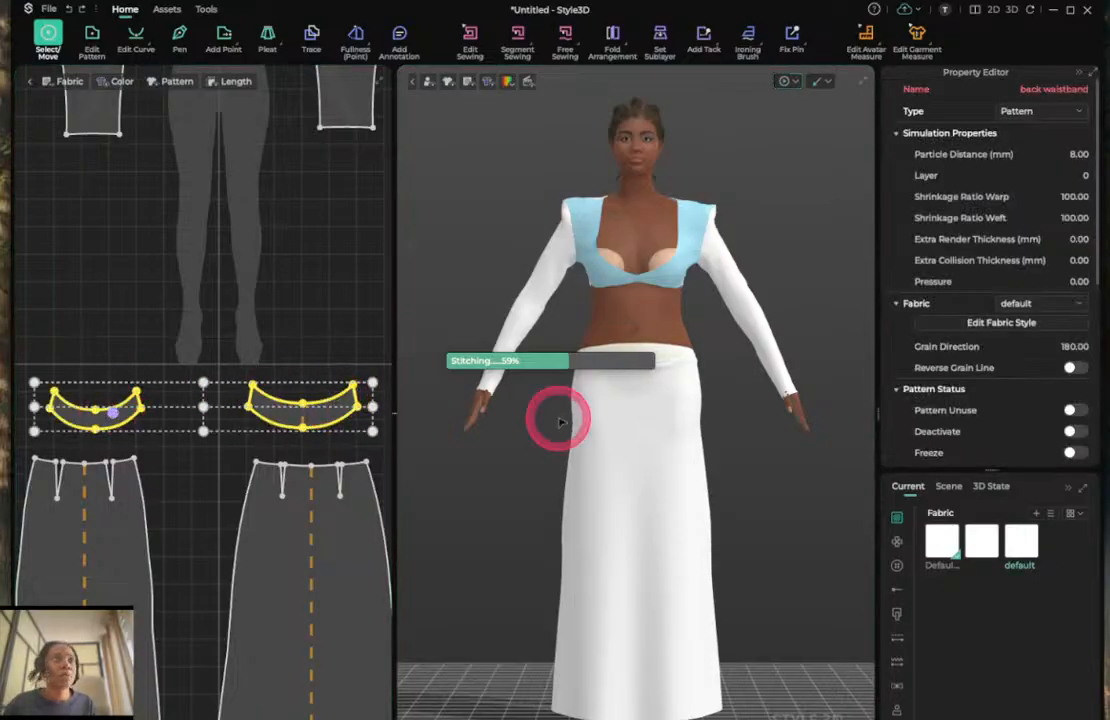
key("space")
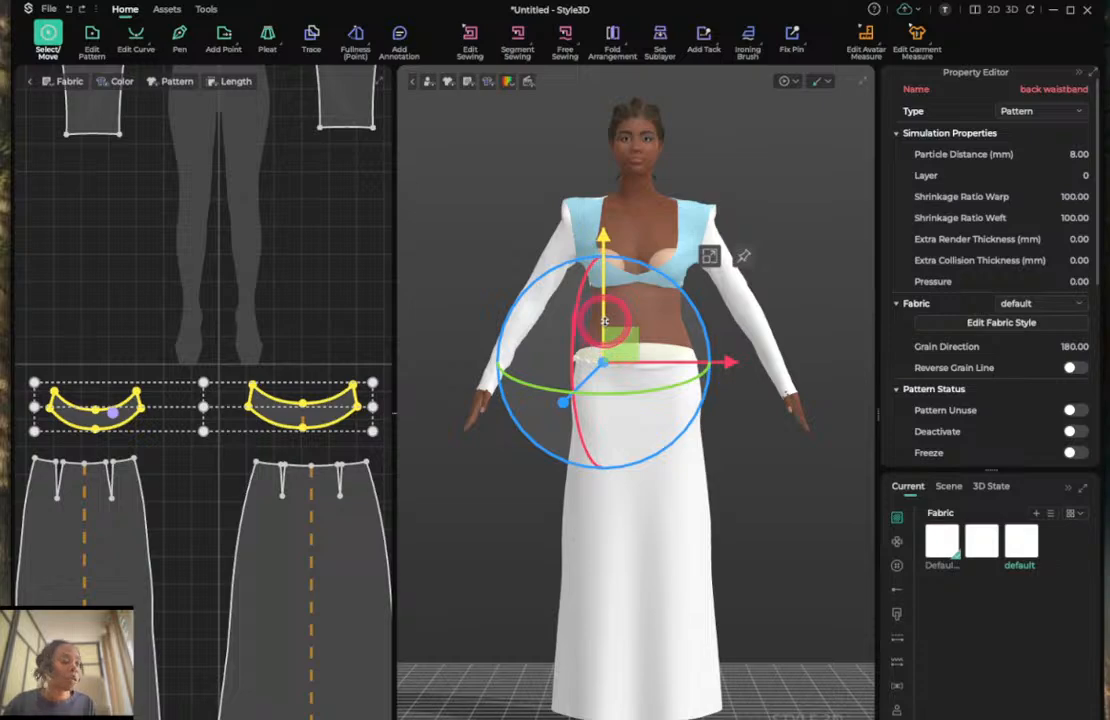
left_click_drag(607, 330, 618, 268)
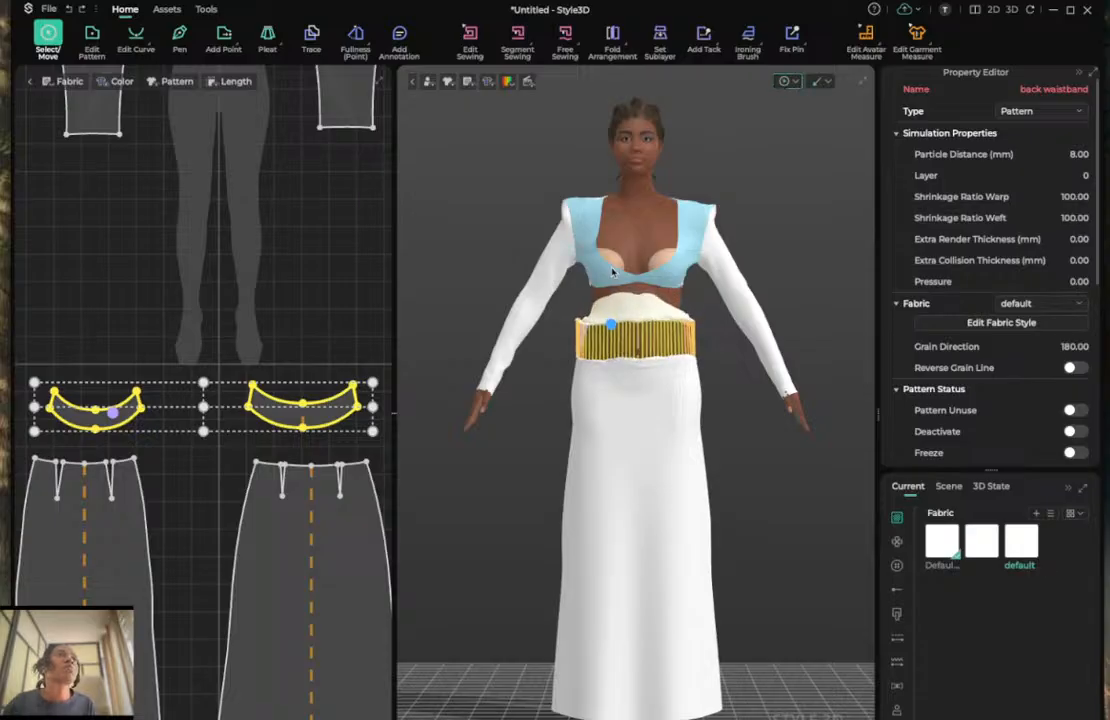
right_click_drag(611, 268, 587, 274)
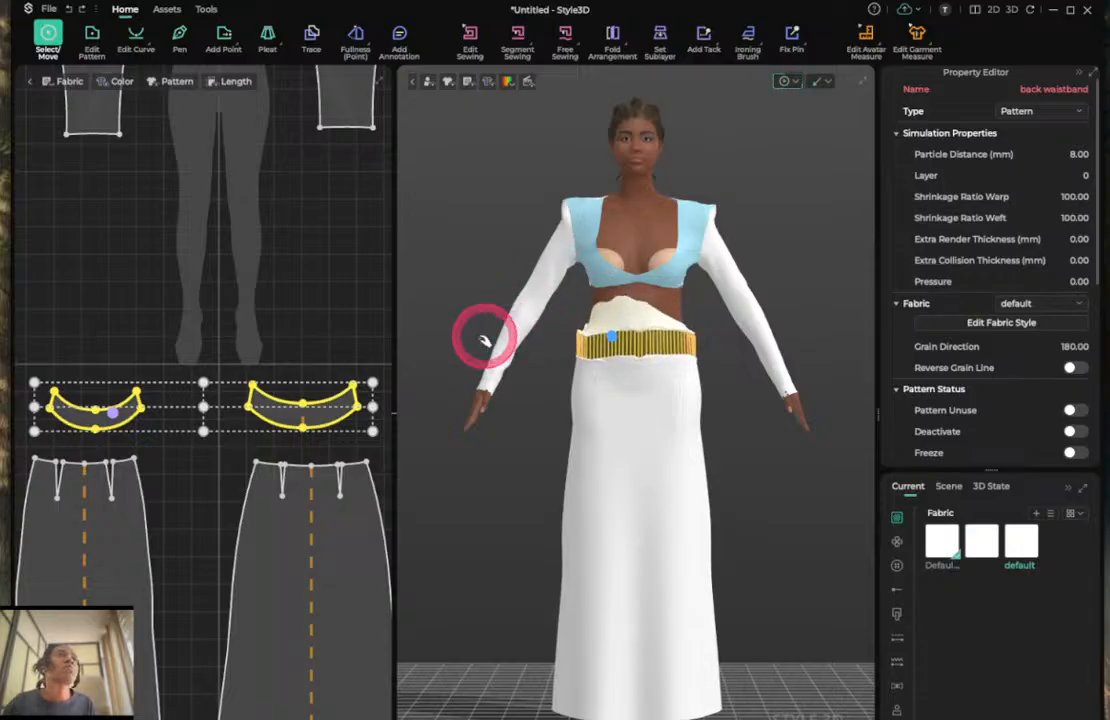
right_click_drag(333, 403, 463, 22)
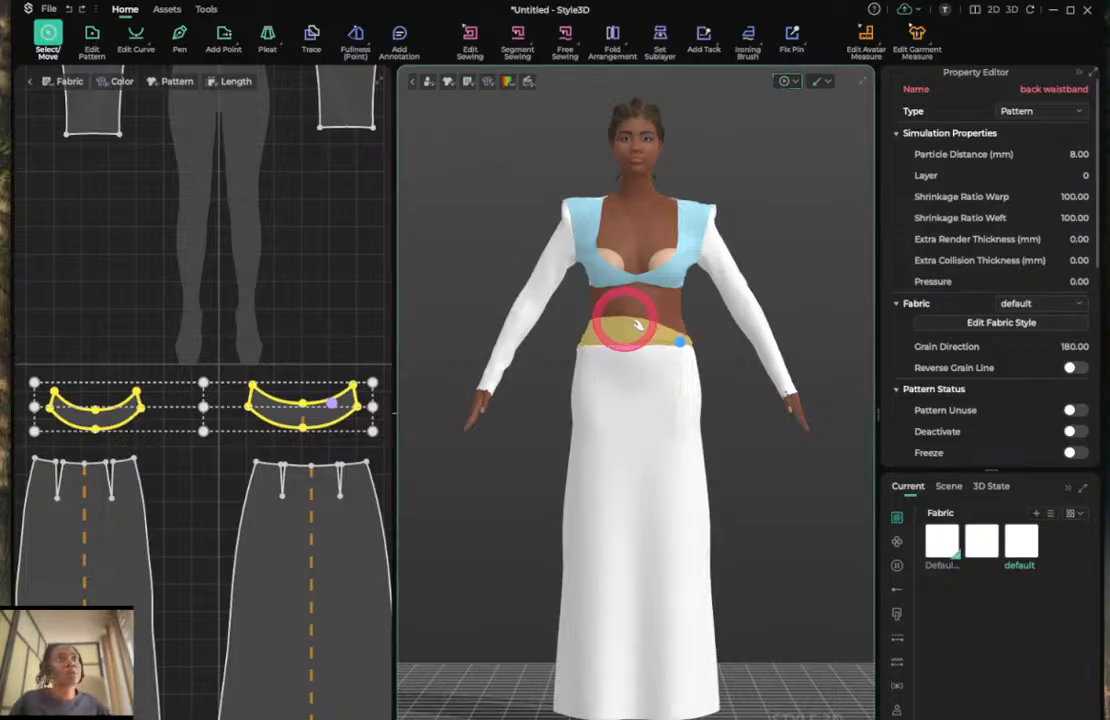
Tug the front waistband's side end upward on the avatar during simulation to unfold it.
left_click(692, 335)
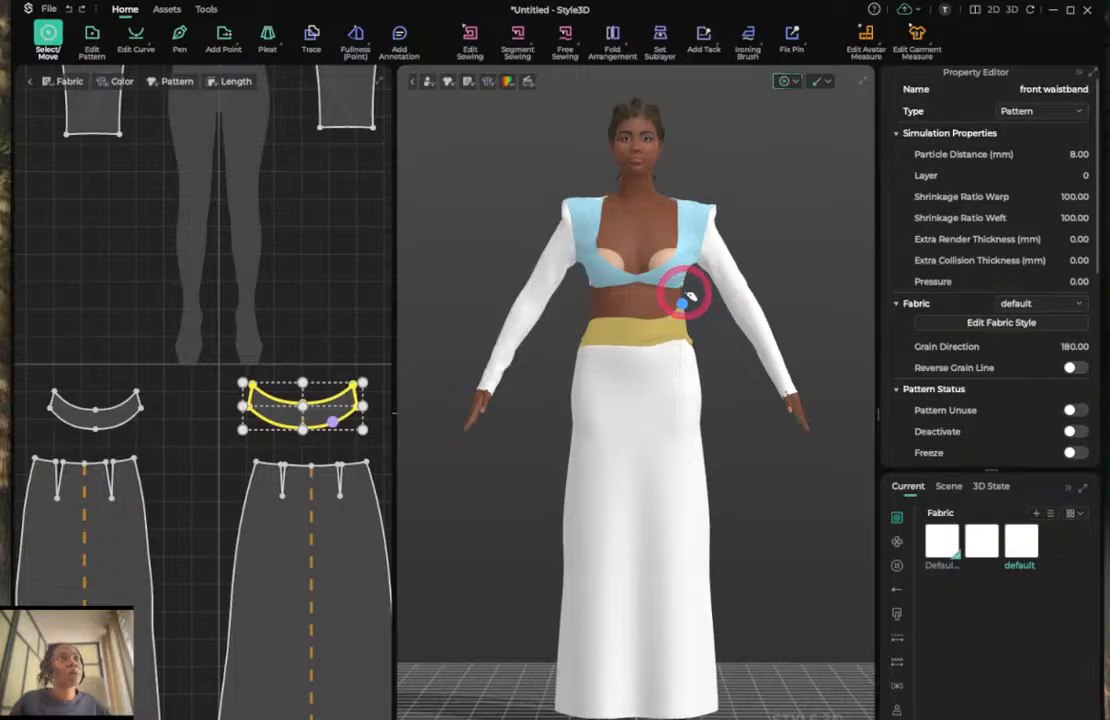
left_click_drag(685, 294, 686, 293)
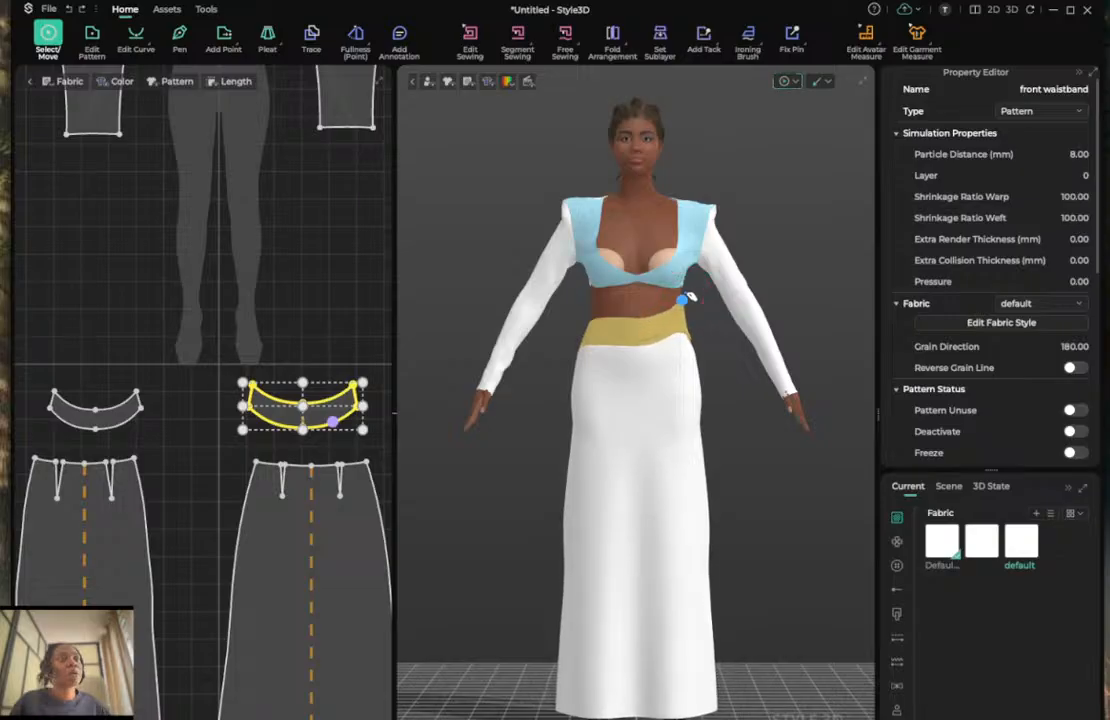
left_click(687, 295)
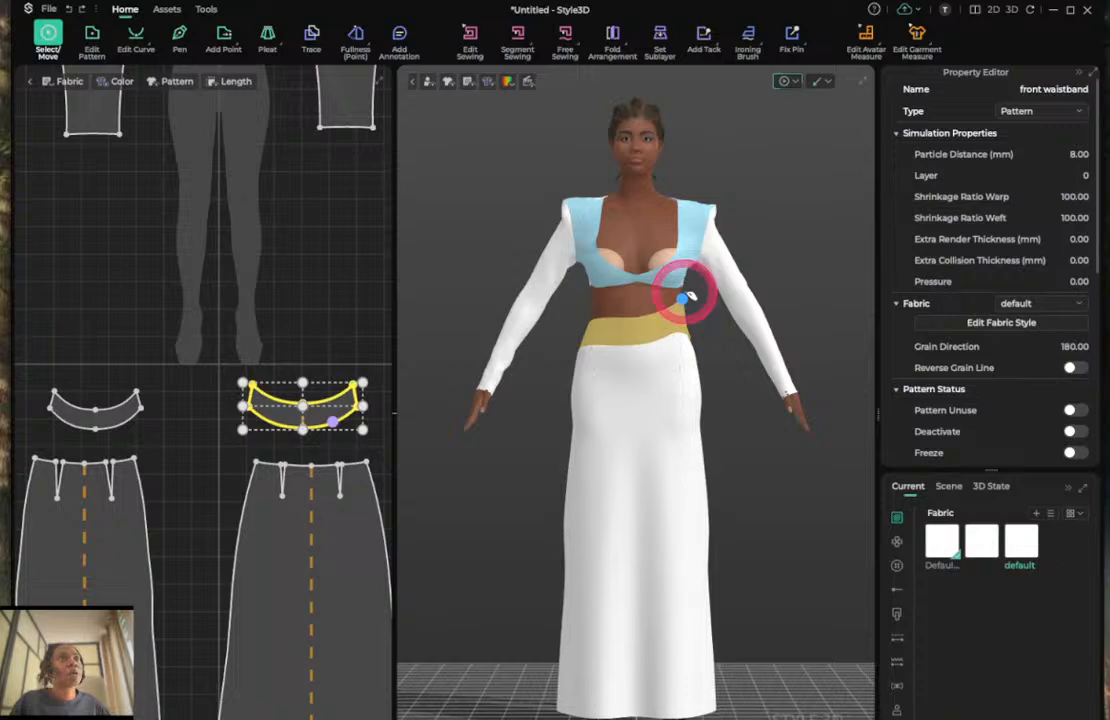
left_click_drag(690, 296, 626, 344)
Tug the back waistband's folded top edge on the avatar's back while simulating to smooth it.
key("3")
right_click(624, 344)
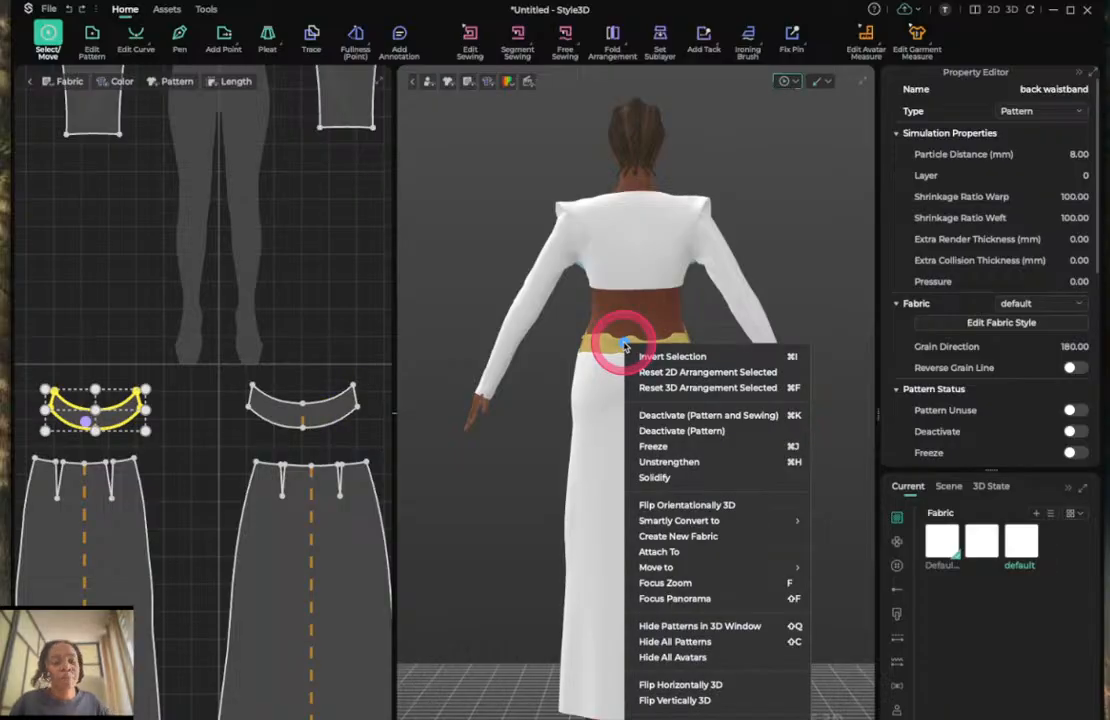
left_click(621, 346)
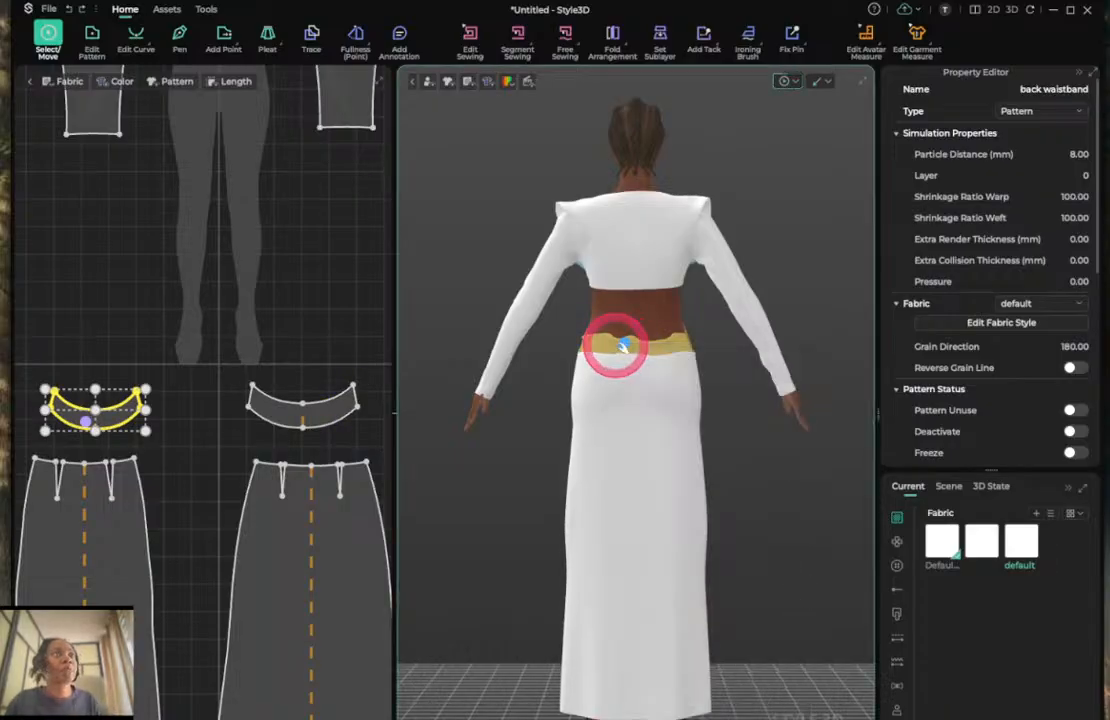
left_click_drag(621, 346, 612, 346)
left_click(609, 345)
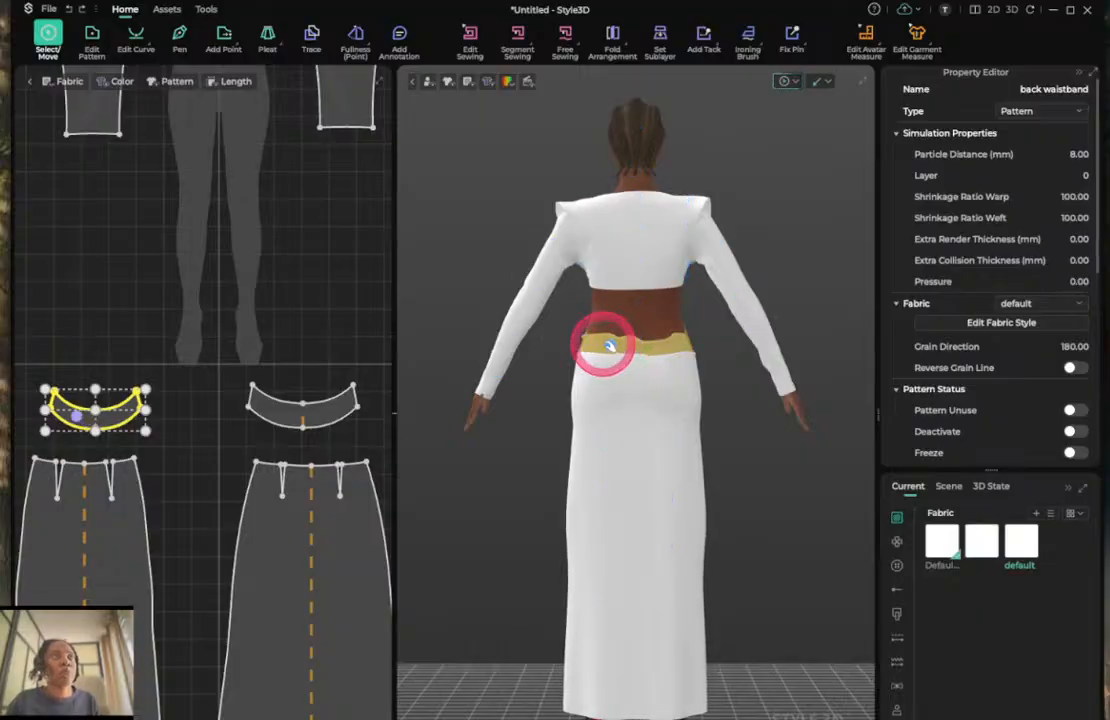
Pull the back waistband away from the avatar's back and re-simulate so it settles smoothly from all sides.
left_click(603, 344)
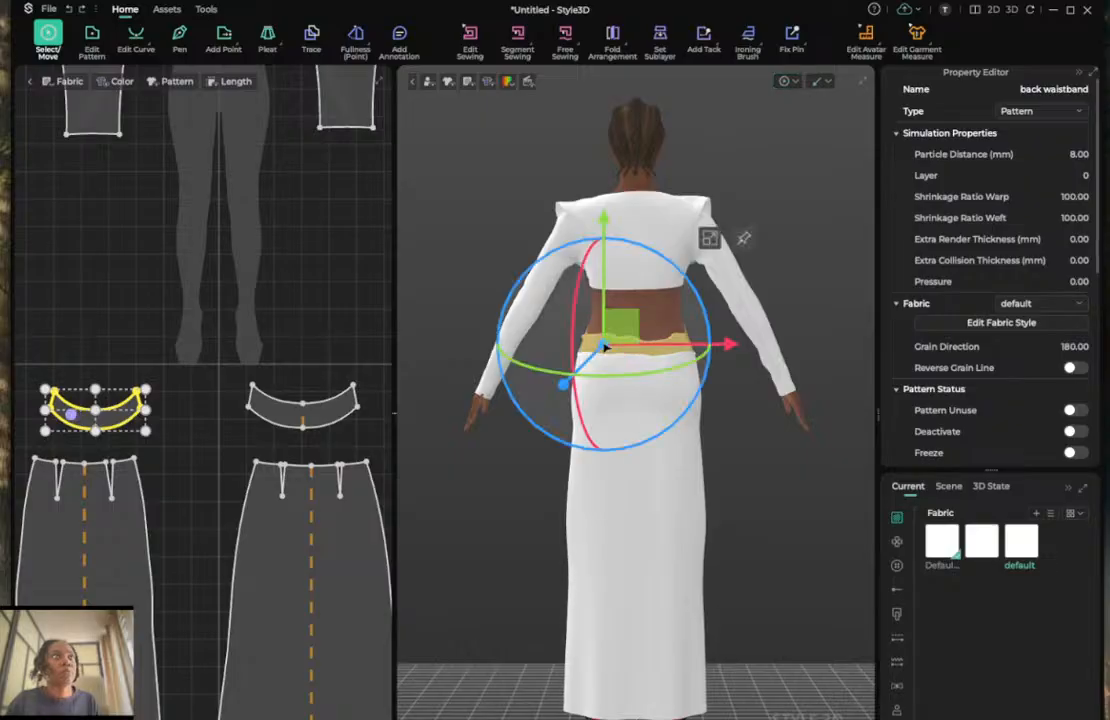
left_click_drag(603, 345, 509, 467)
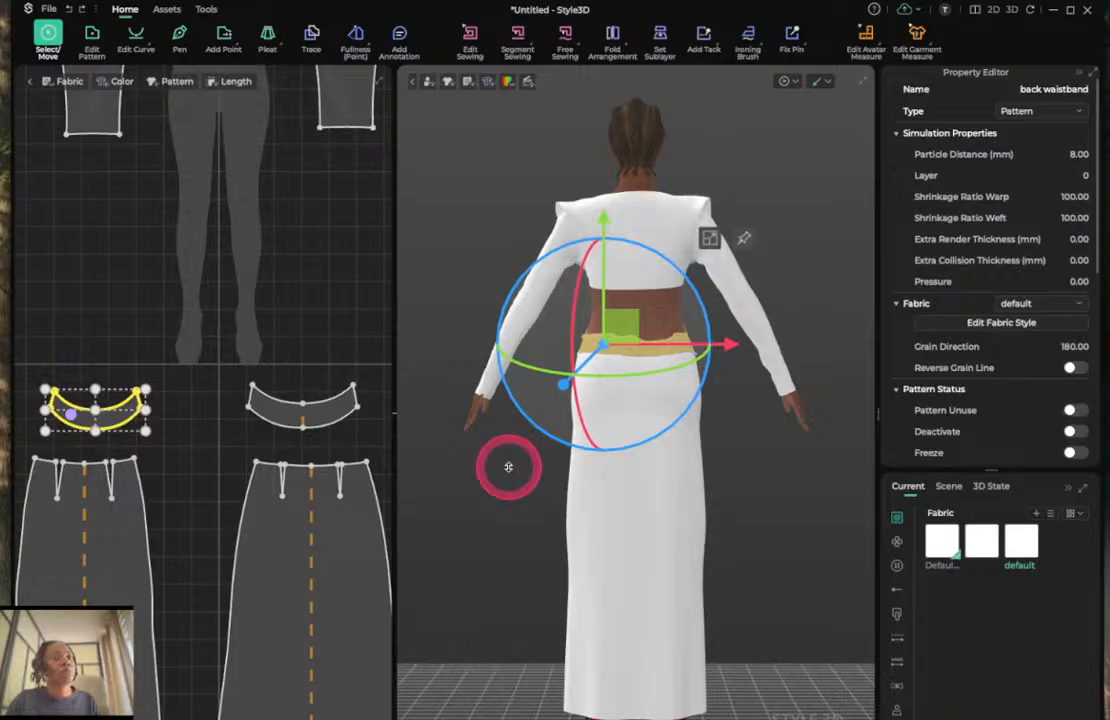
left_click(511, 468)
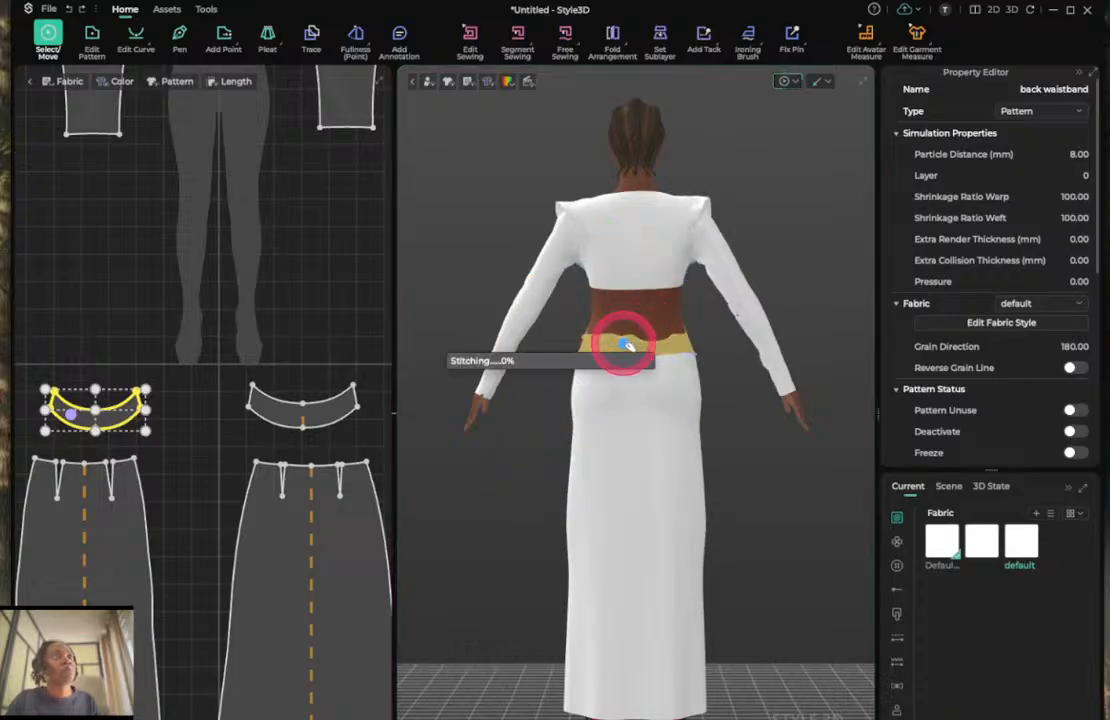
left_click(627, 345)
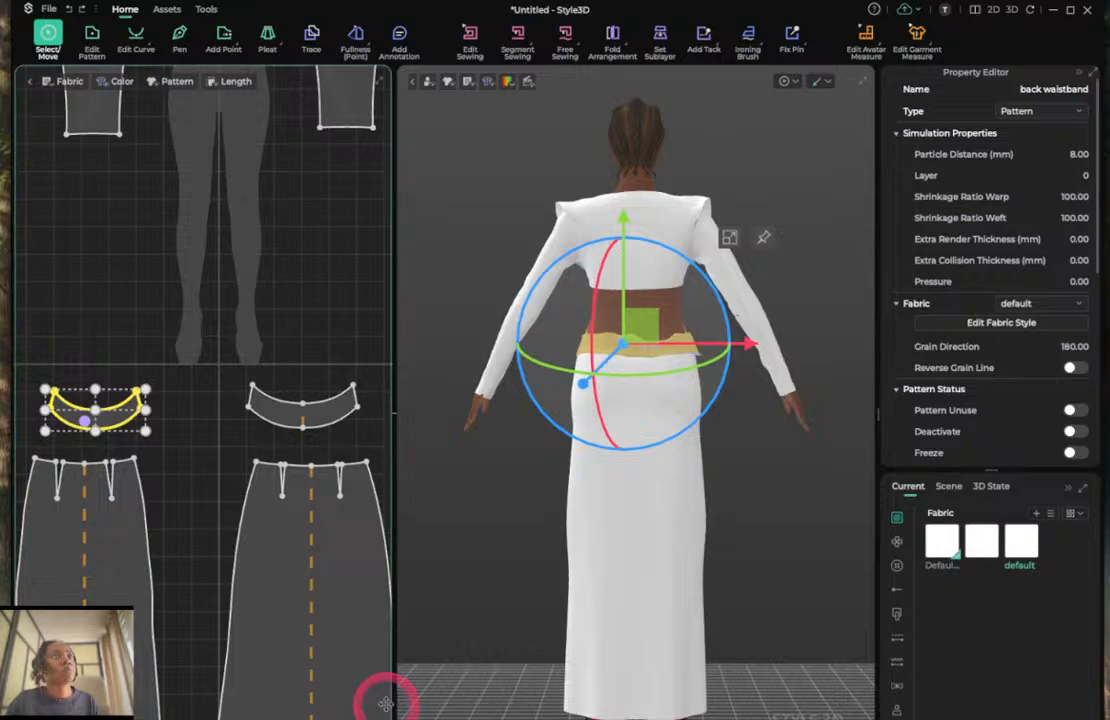
key("space")
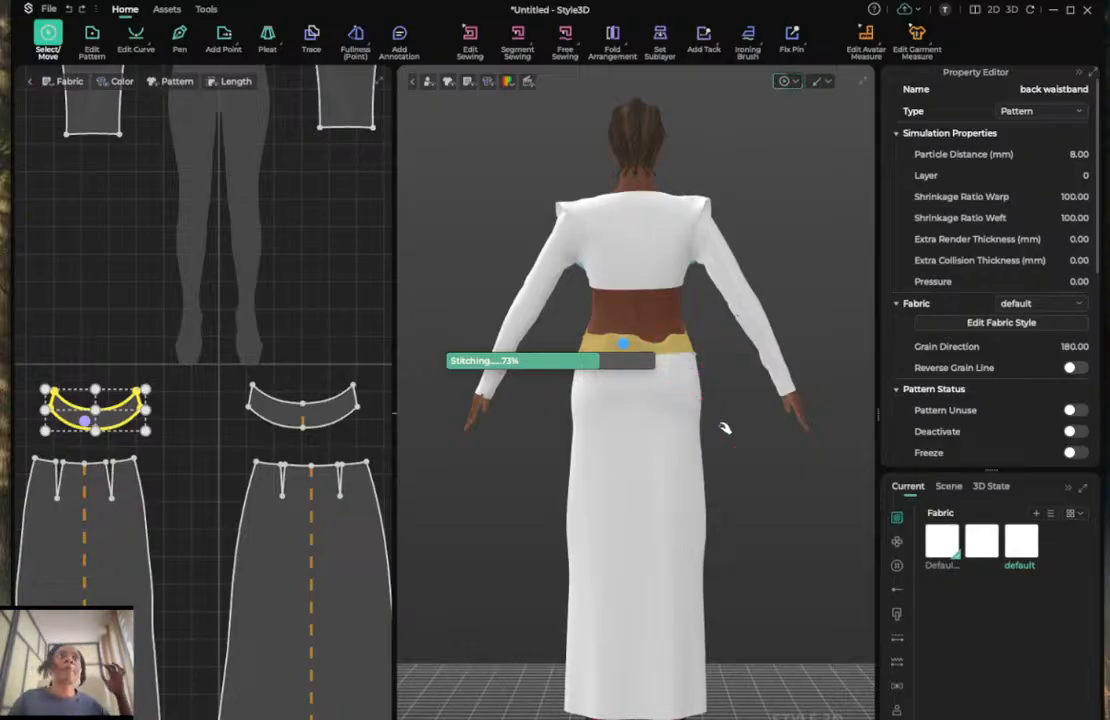
right_click_drag(725, 428, 588, 432)
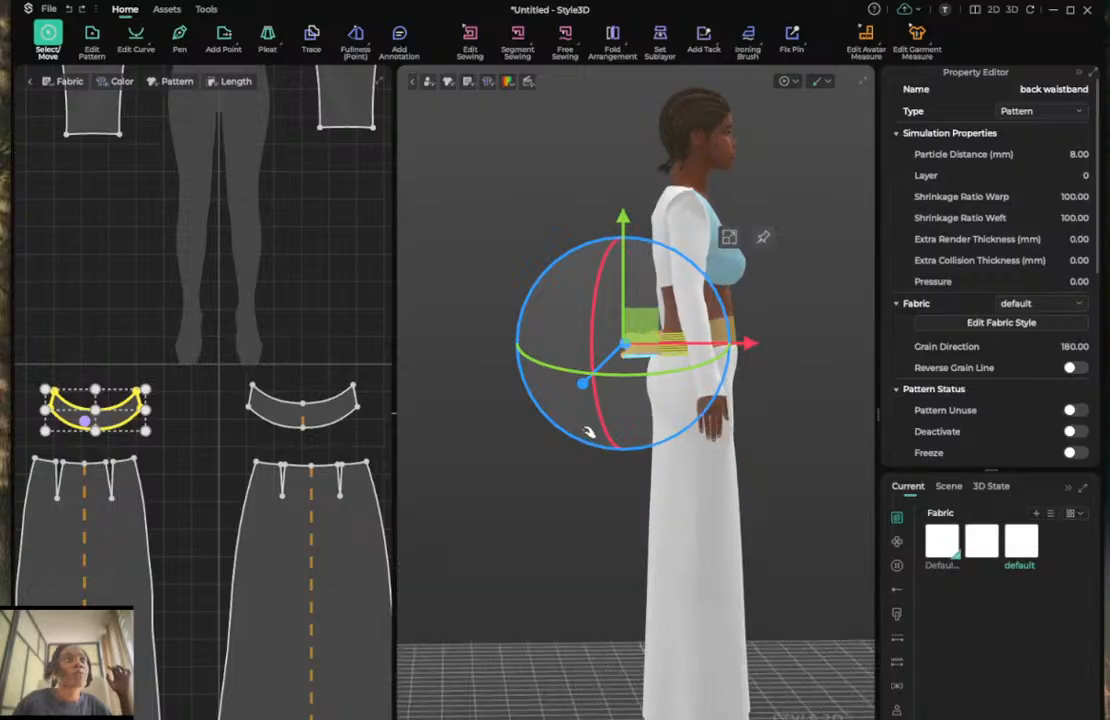
left_click(587, 433)
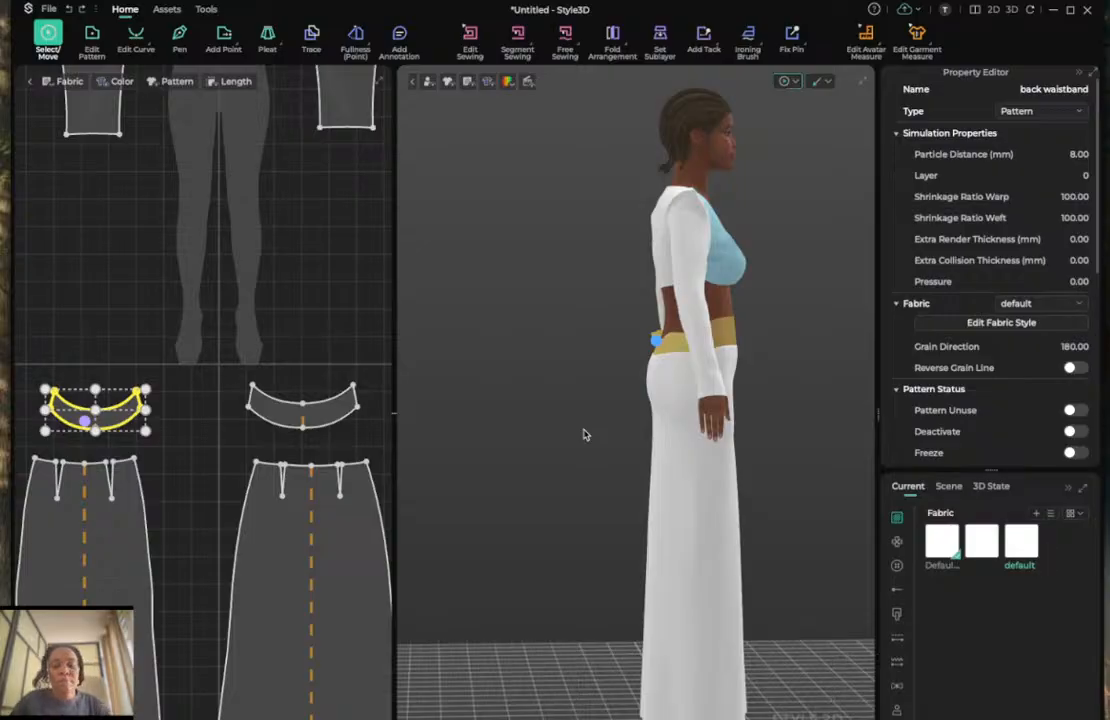
key("8")
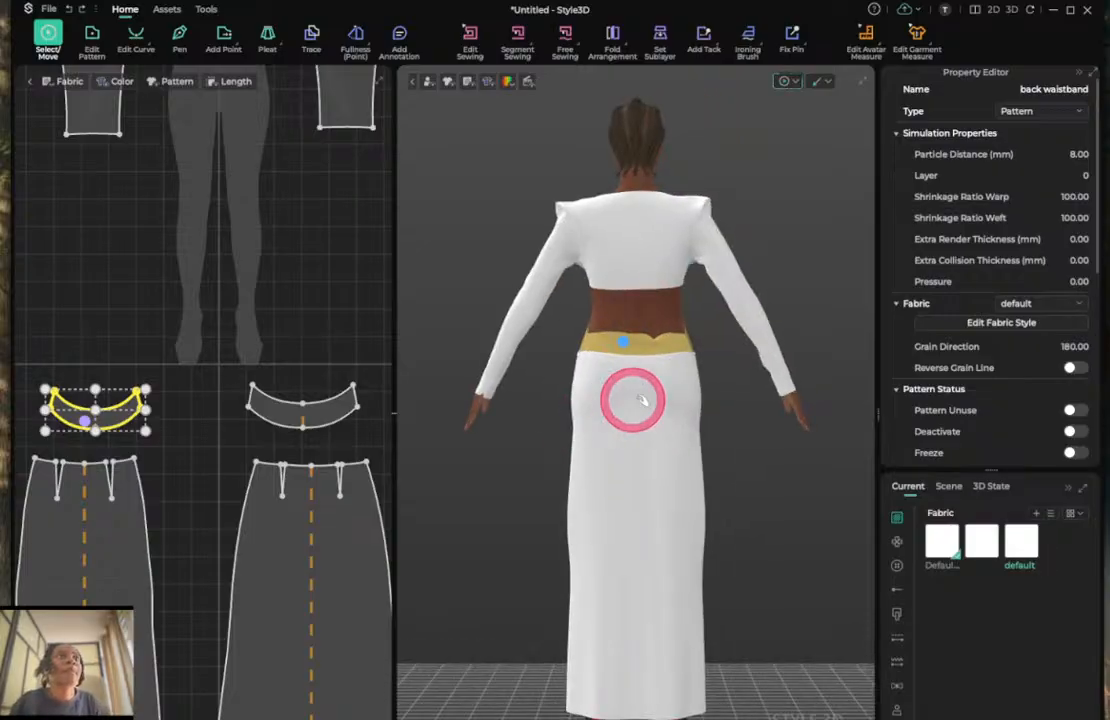
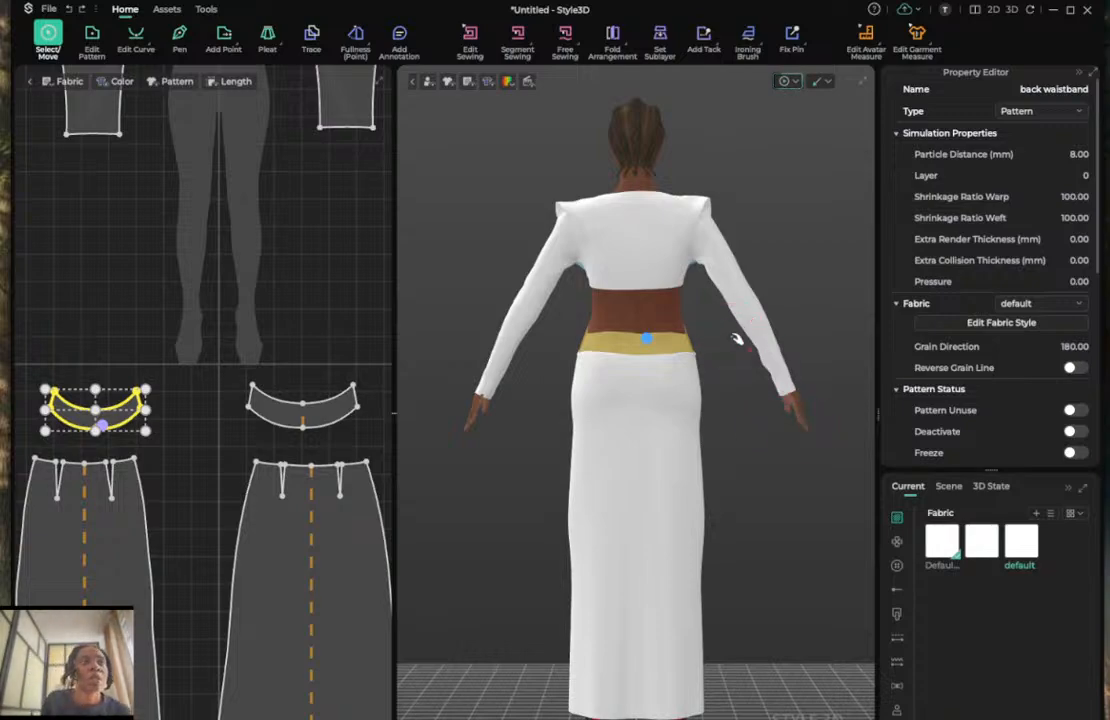
key("2")
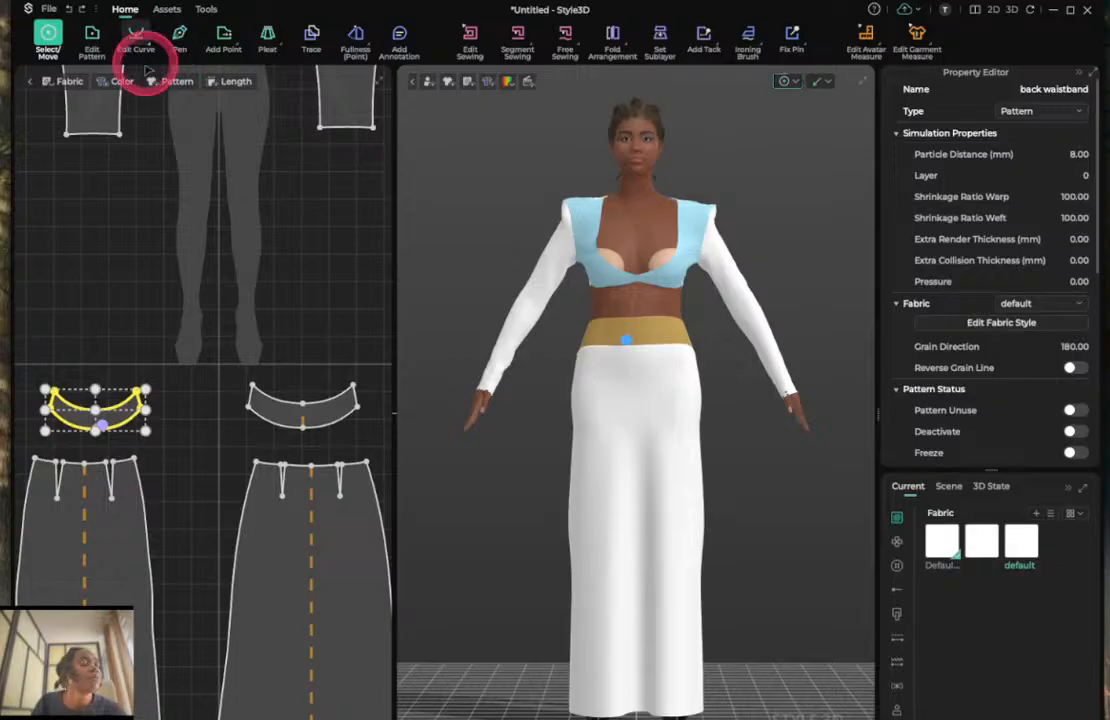
Delete four curve points along the back skirt panel's side seam and simulate the garment.
left_click(55, 525)
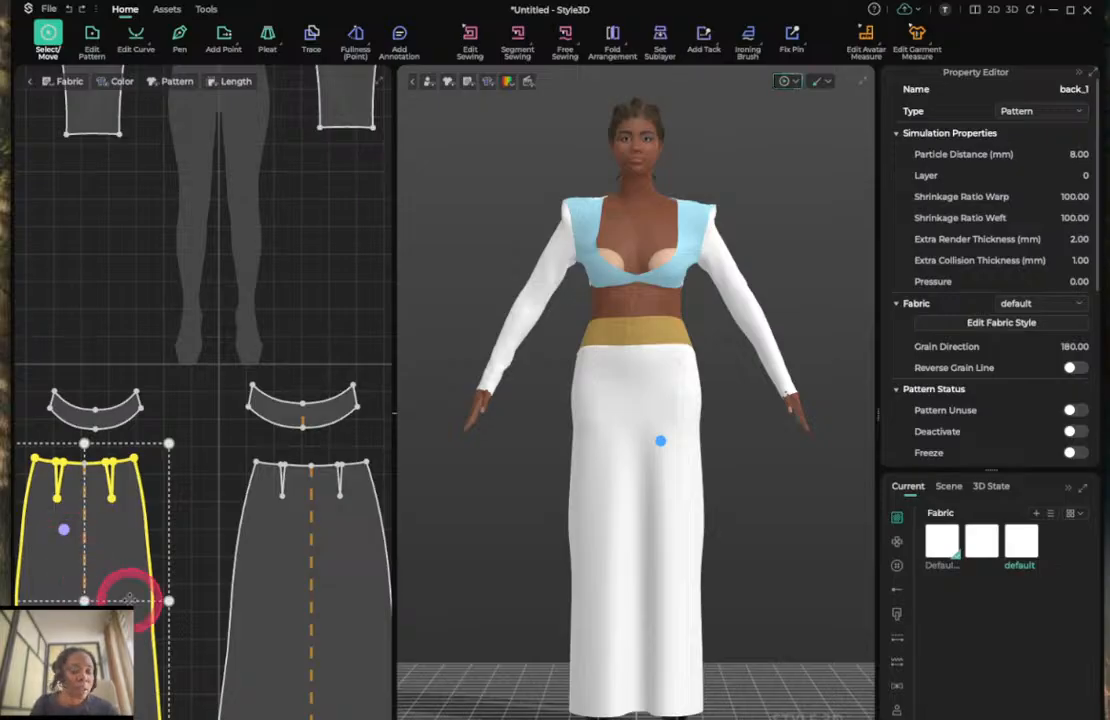
key("v")
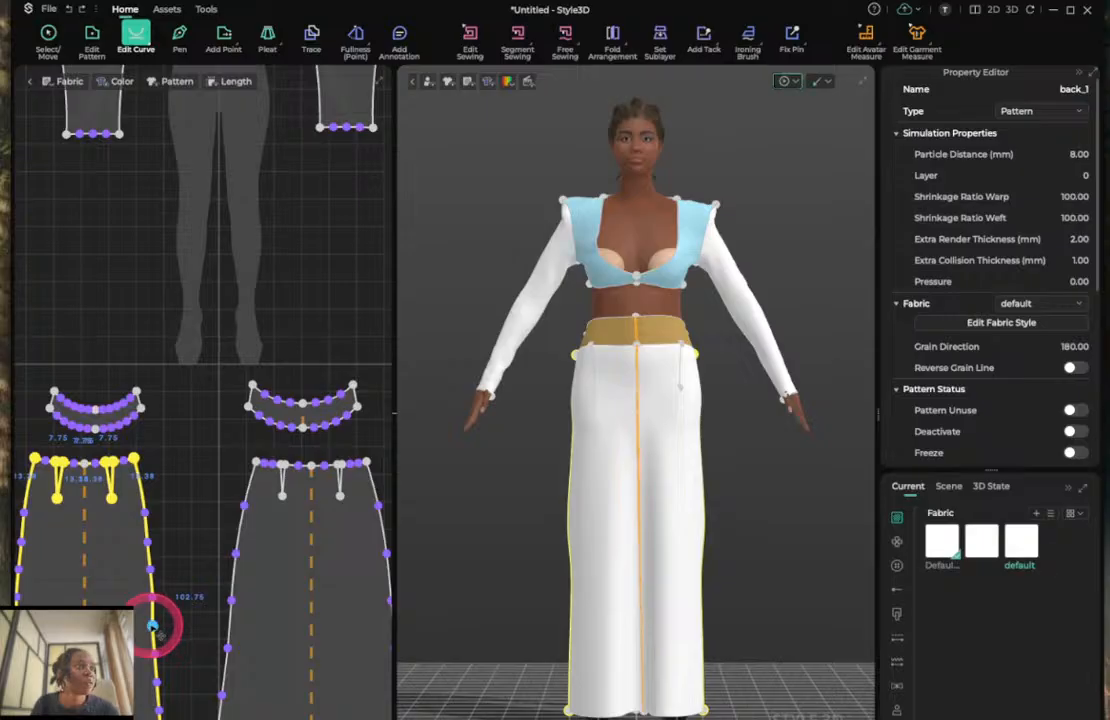
left_click(152, 626)
key("Delete")
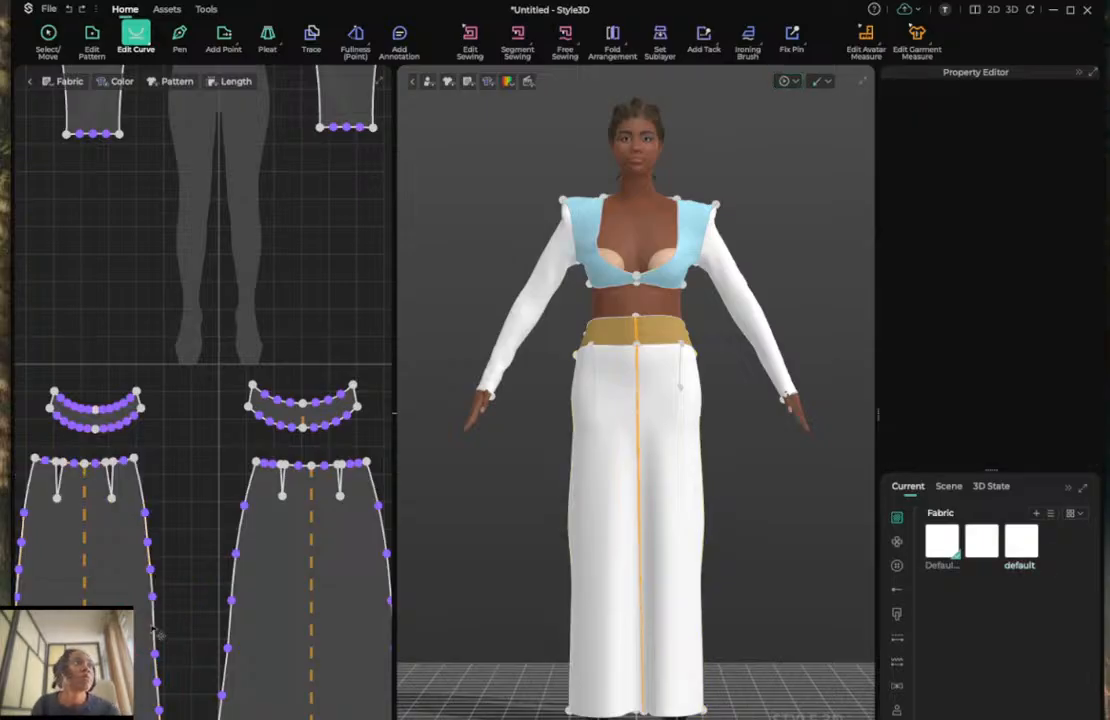
left_click(150, 570)
key("Delete")
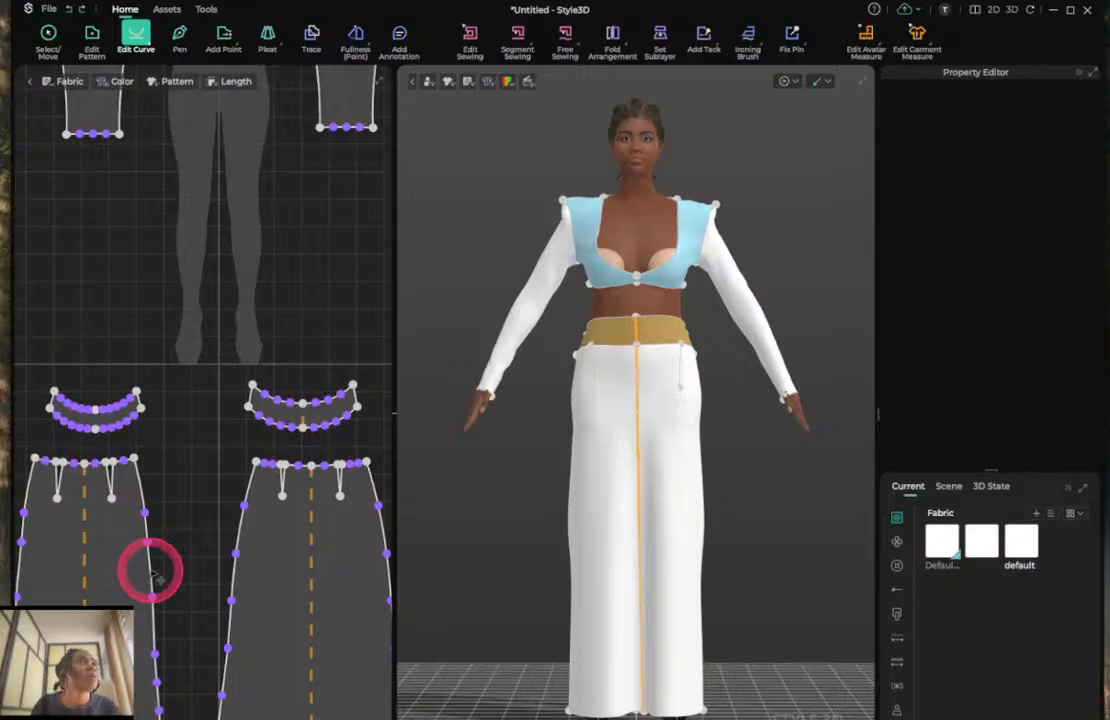
left_click(147, 543)
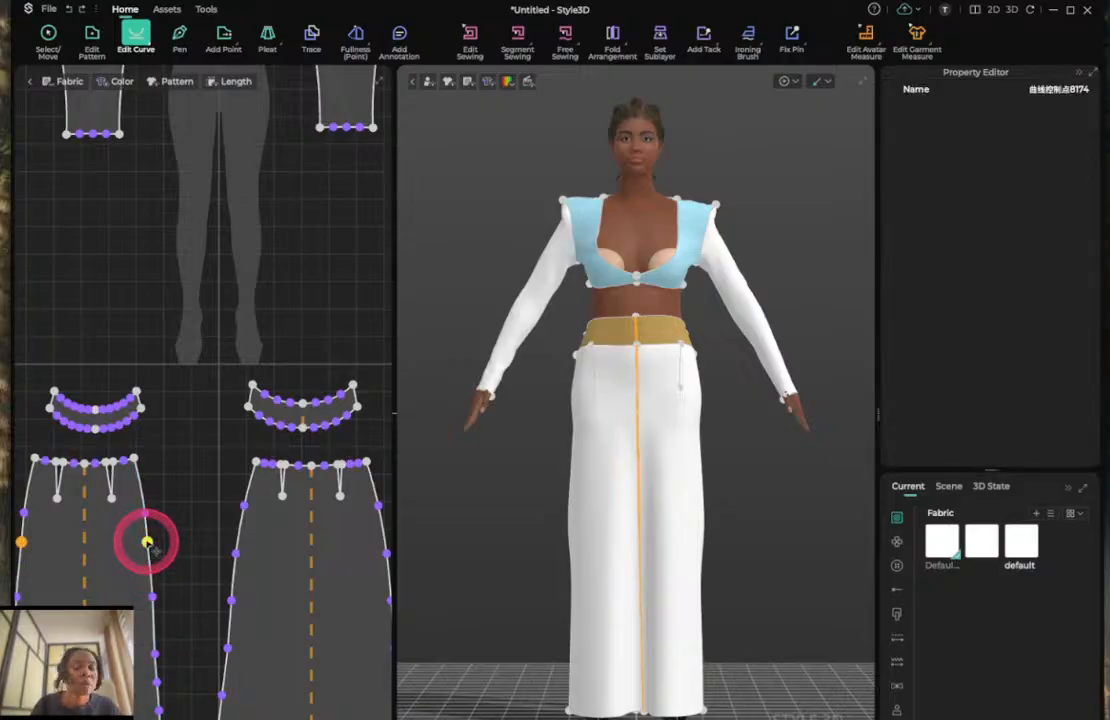
key("Delete")
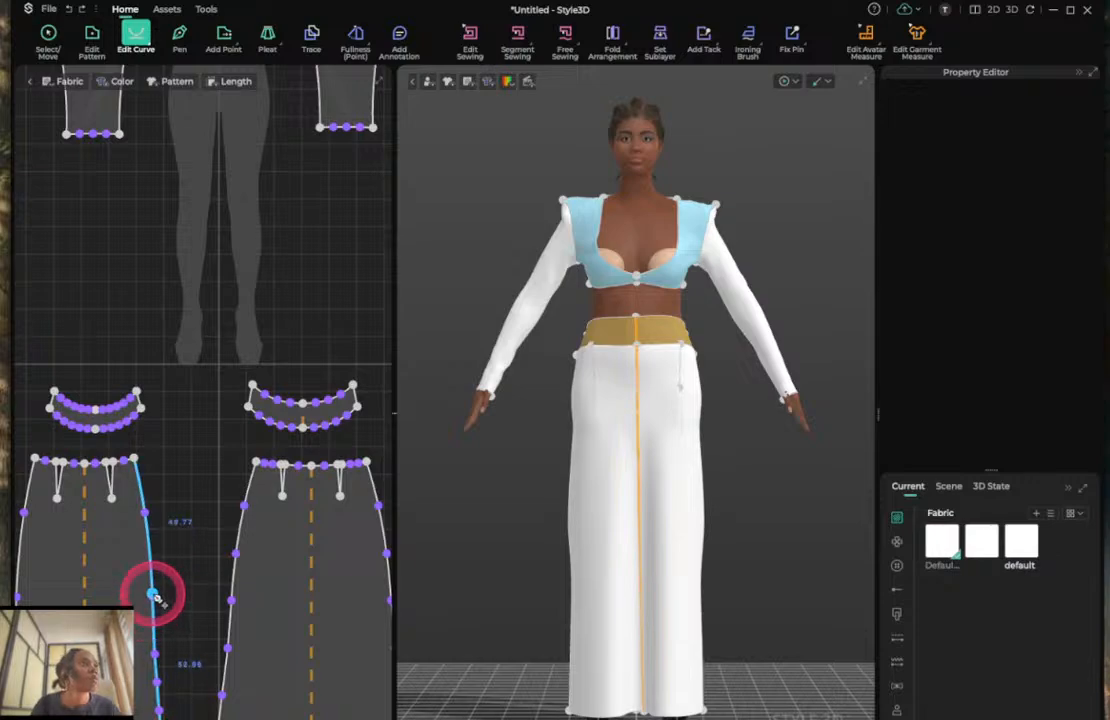
left_click(157, 674)
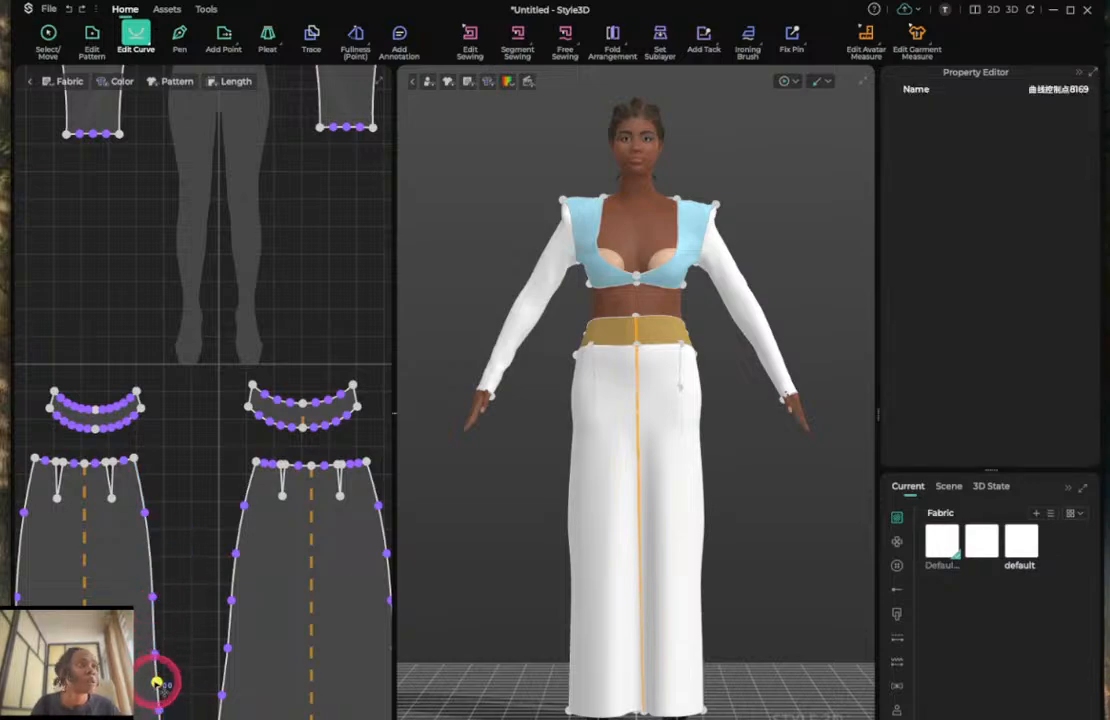
left_click(238, 704)
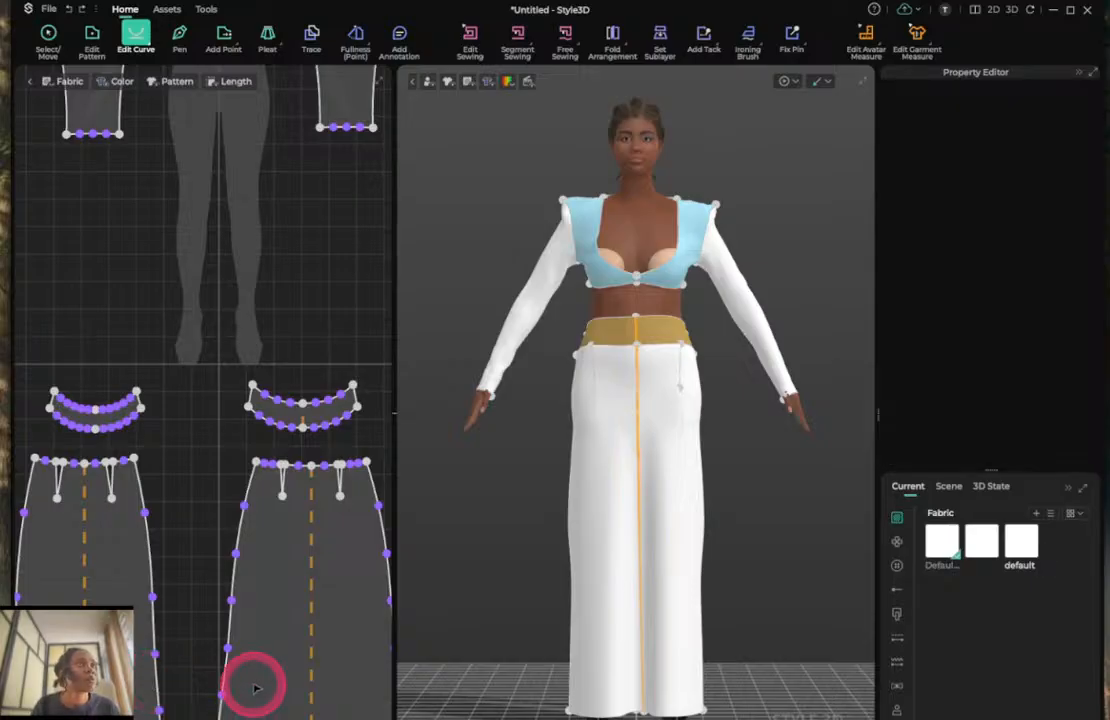
key("space")
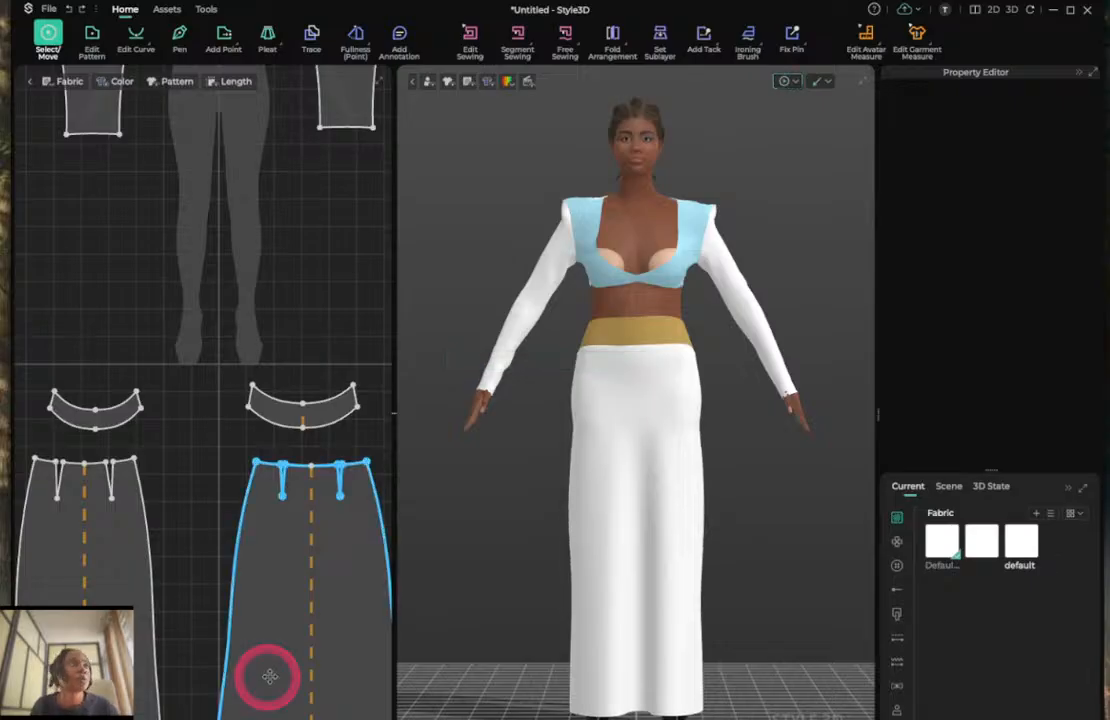
Raise the centre points of the back waistband's top and bottom edges with Edit Pattern.
left_click(88, 409)
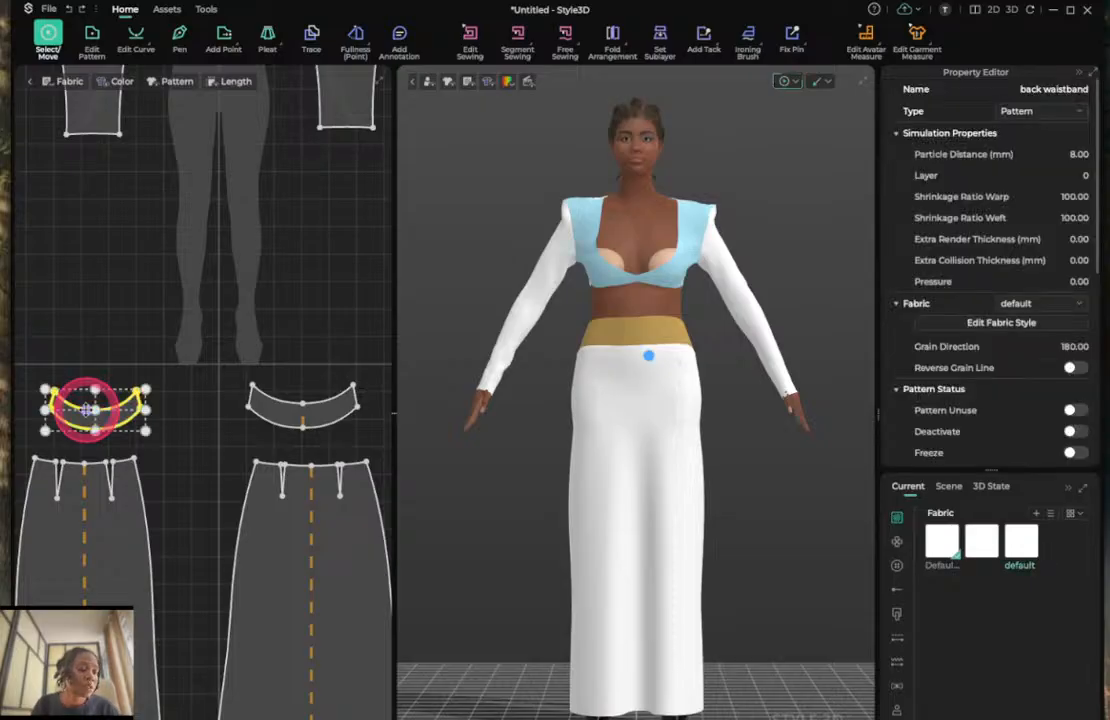
key("x")
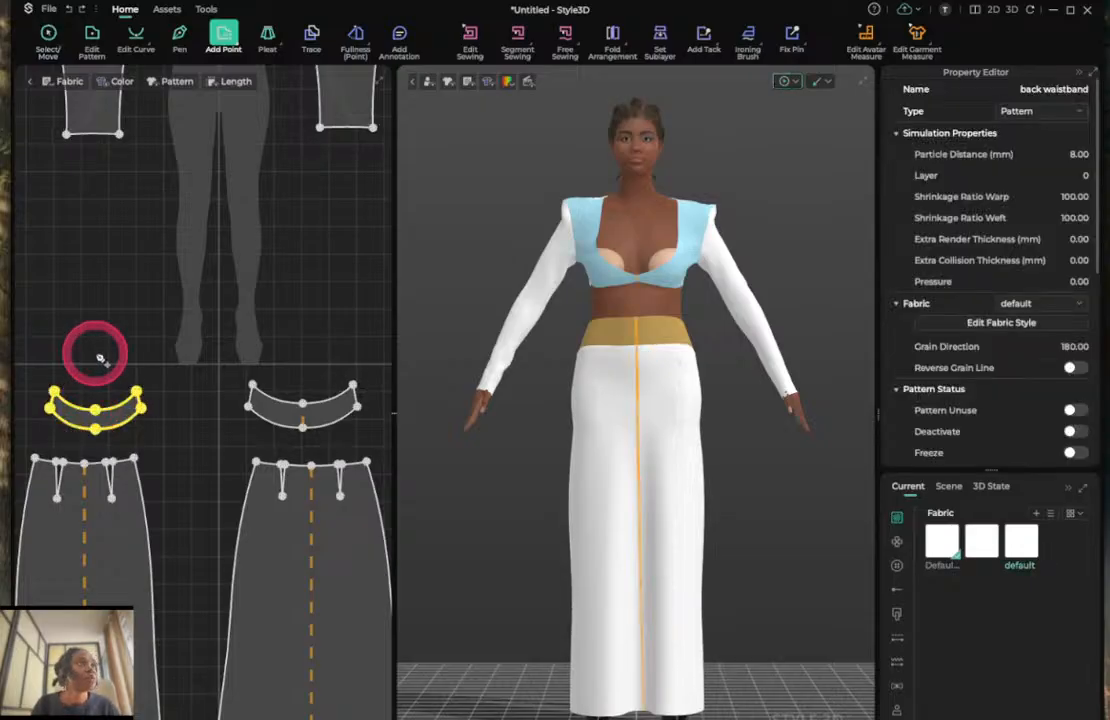
key("q")
left_click(95, 411)
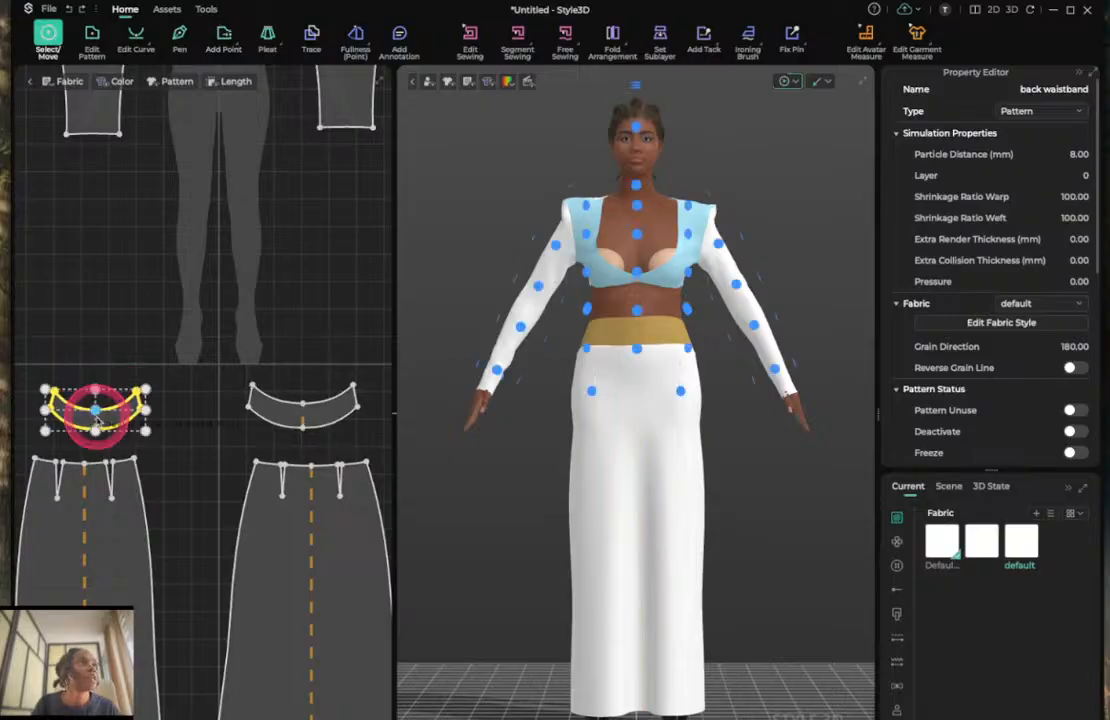
key("z")
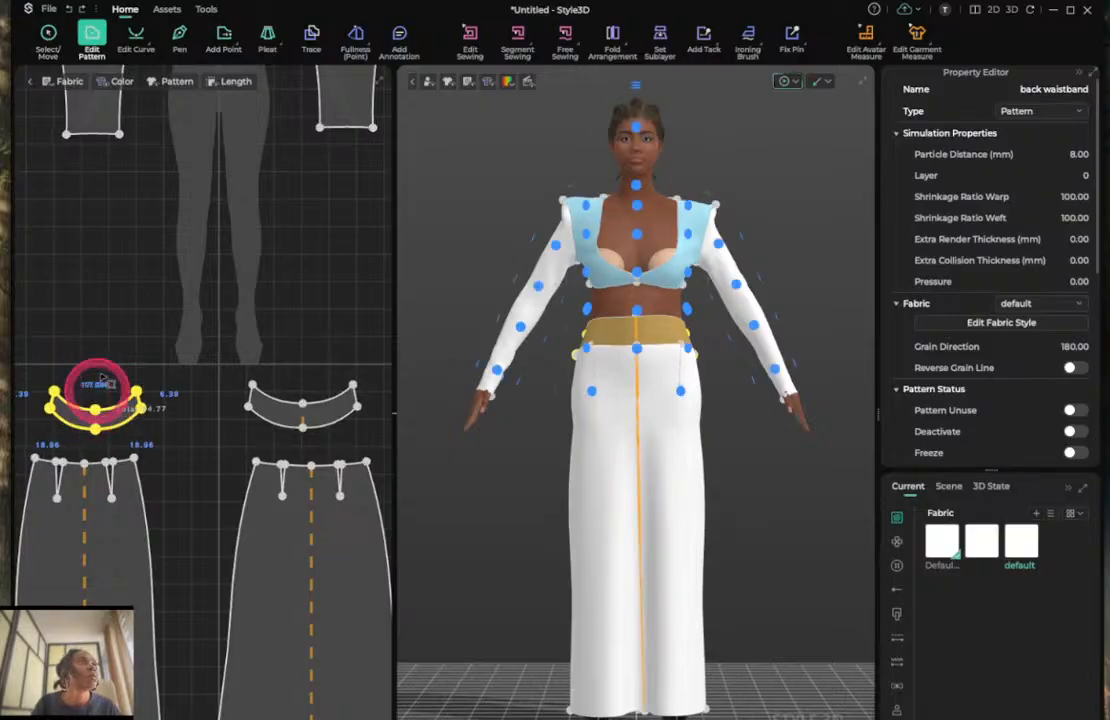
left_click(99, 385)
left_click(95, 410)
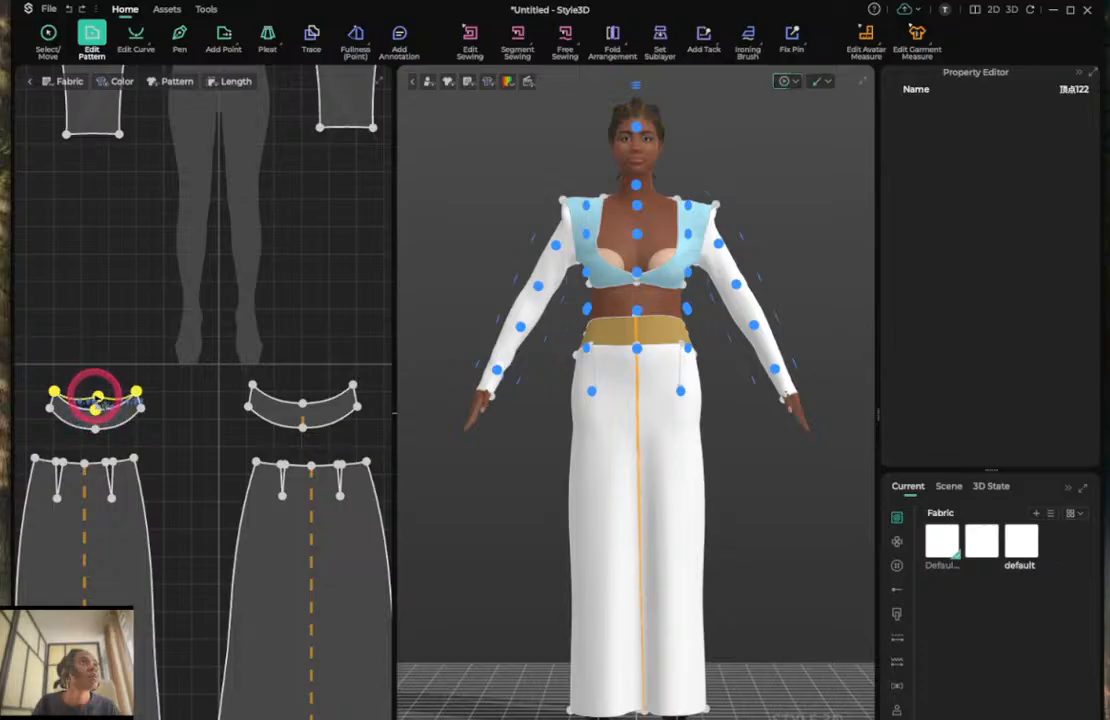
left_click_drag(96, 396, 95, 430, "shift")
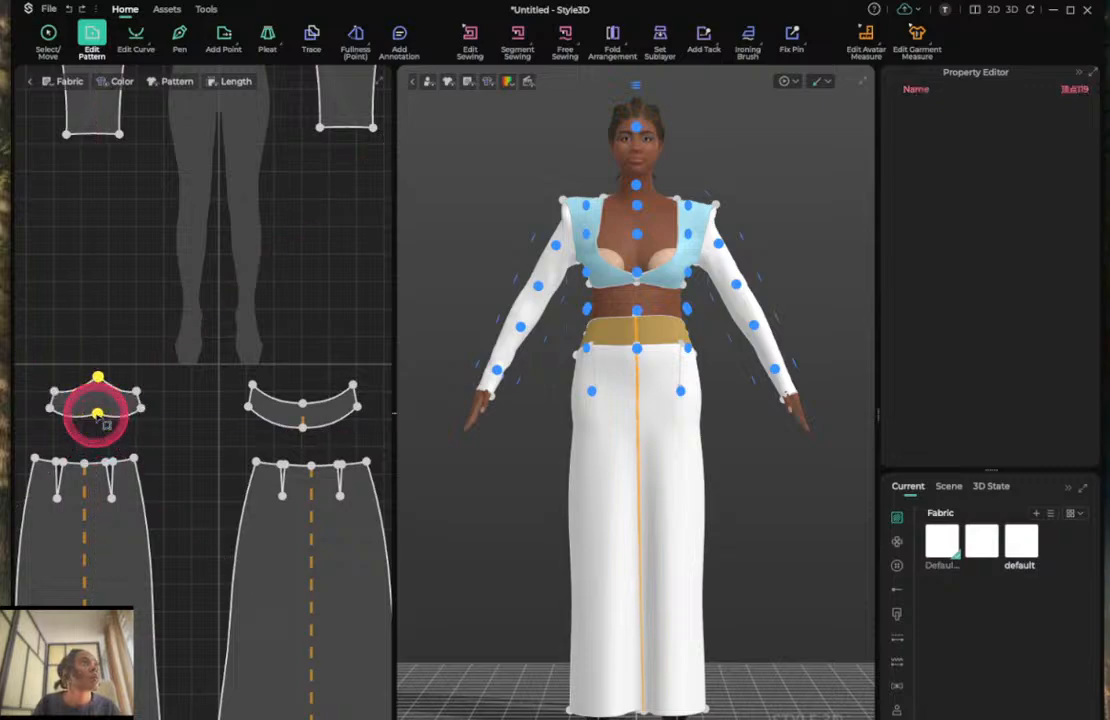
Lower the centre point of the back waistband's top edge slightly below the side corners to even out the band's height.
scroll(105, 423, "up", 2)
left_click(128, 300)
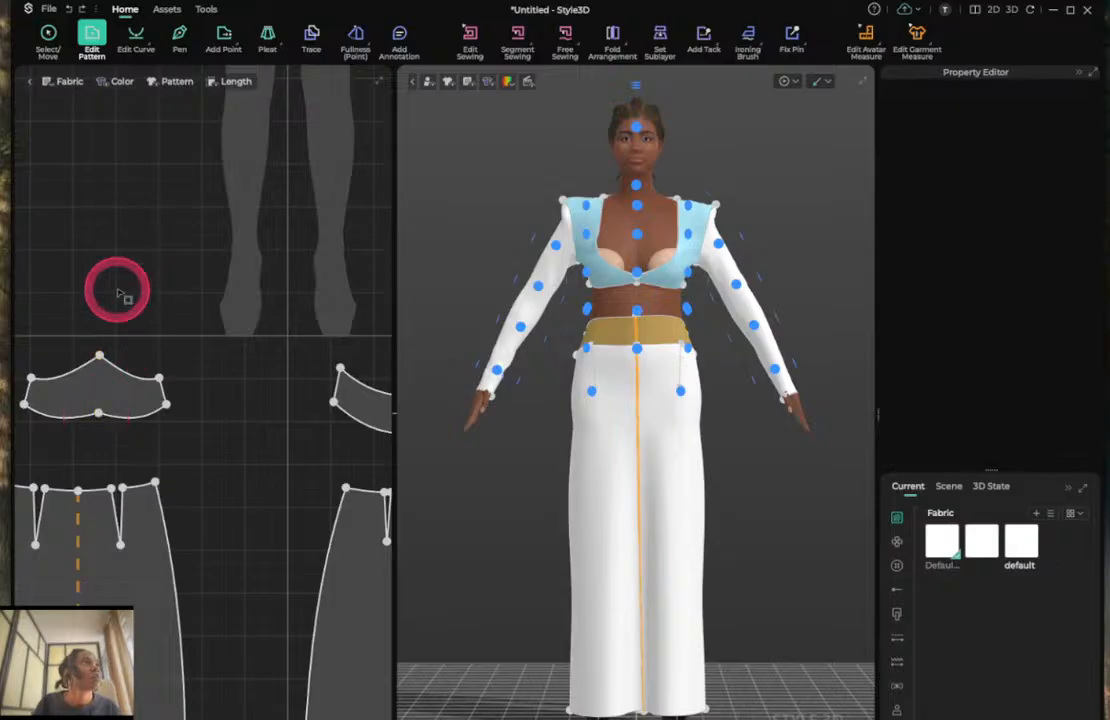
left_click(100, 357)
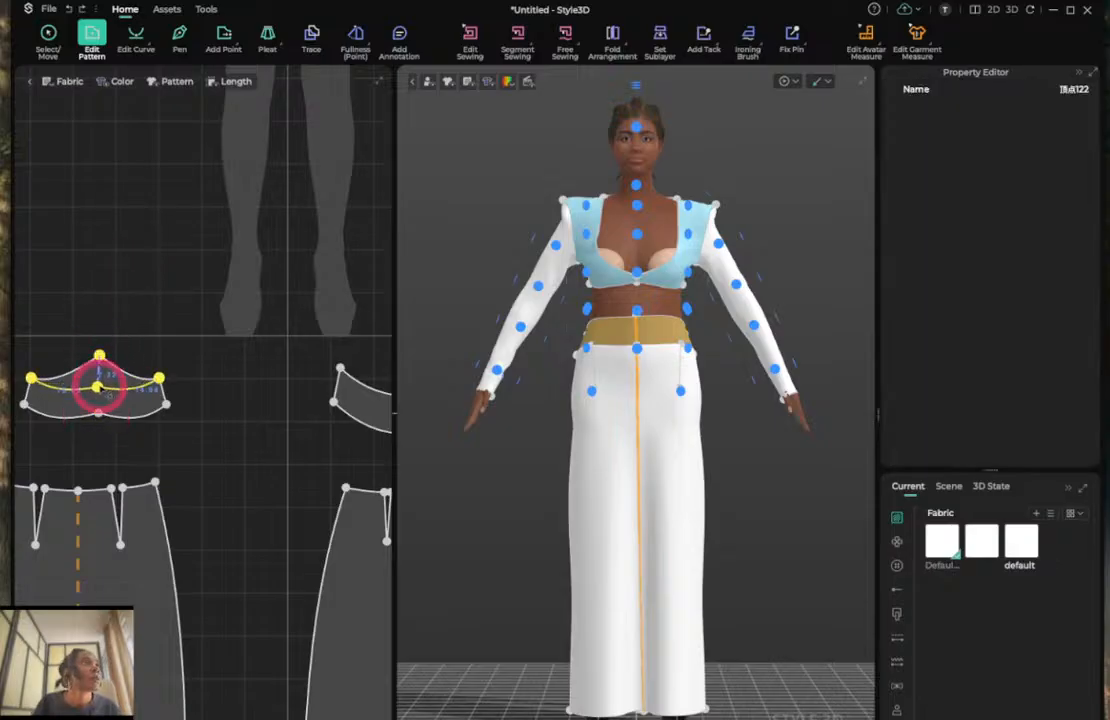
left_click_drag(100, 383, 100, 384)
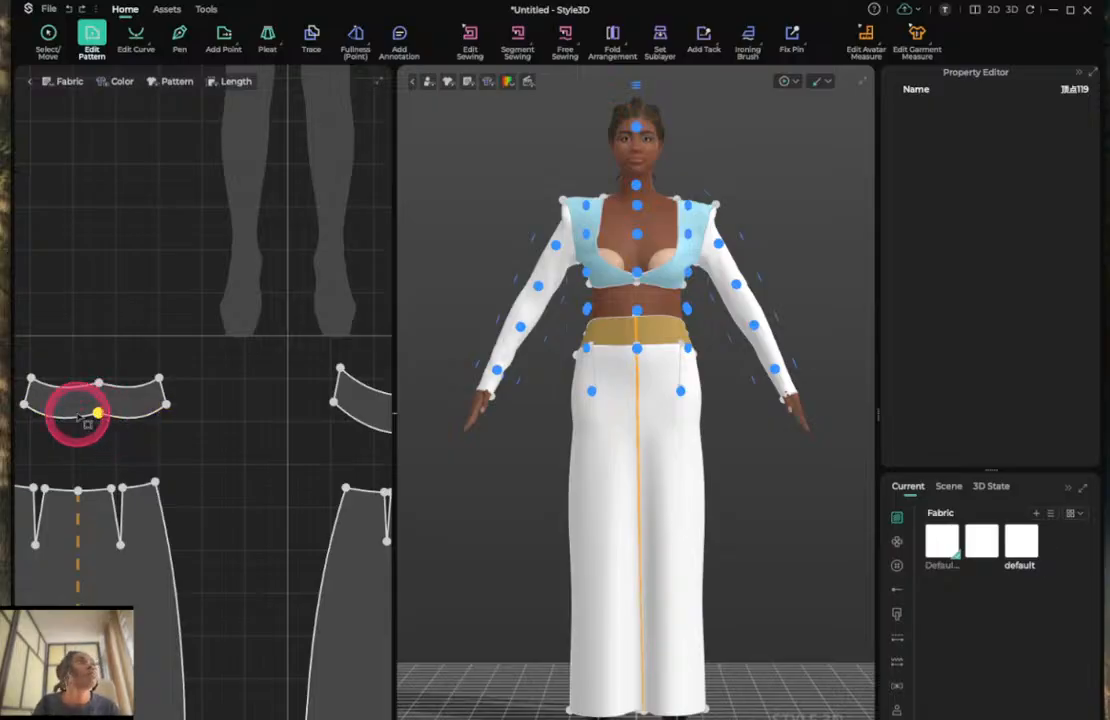
Delete four curve points on the right half of the back waistband's bottom edge and flatten its curve with the remaining point.
key("v")
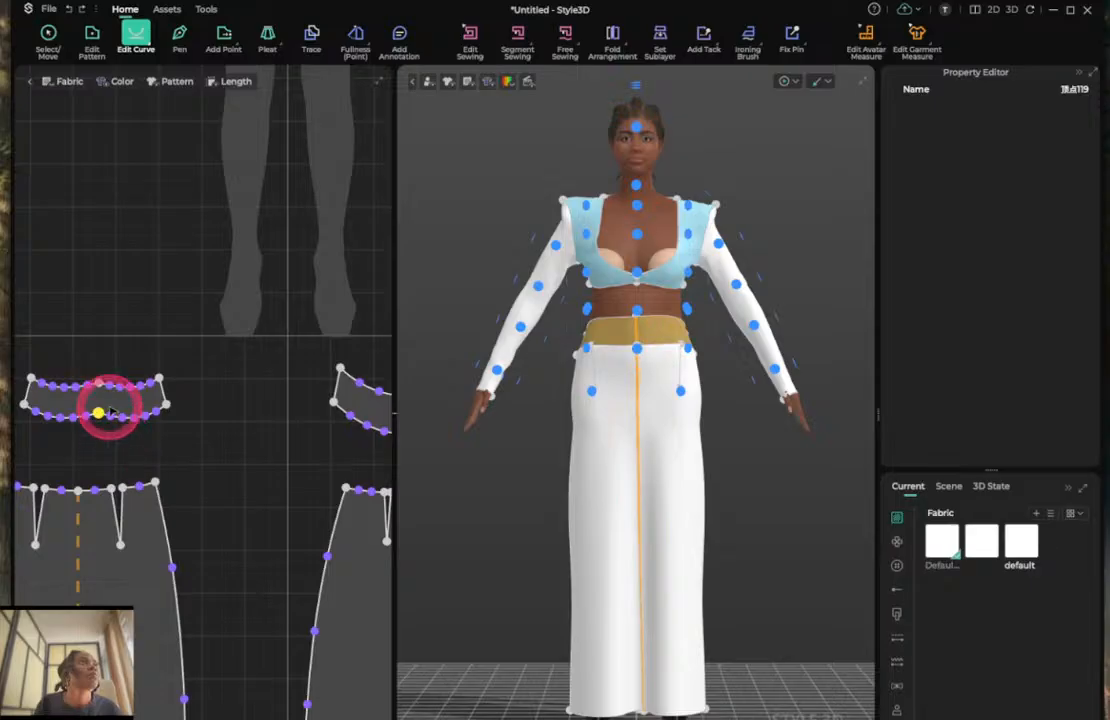
left_click_drag(110, 408, 159, 436)
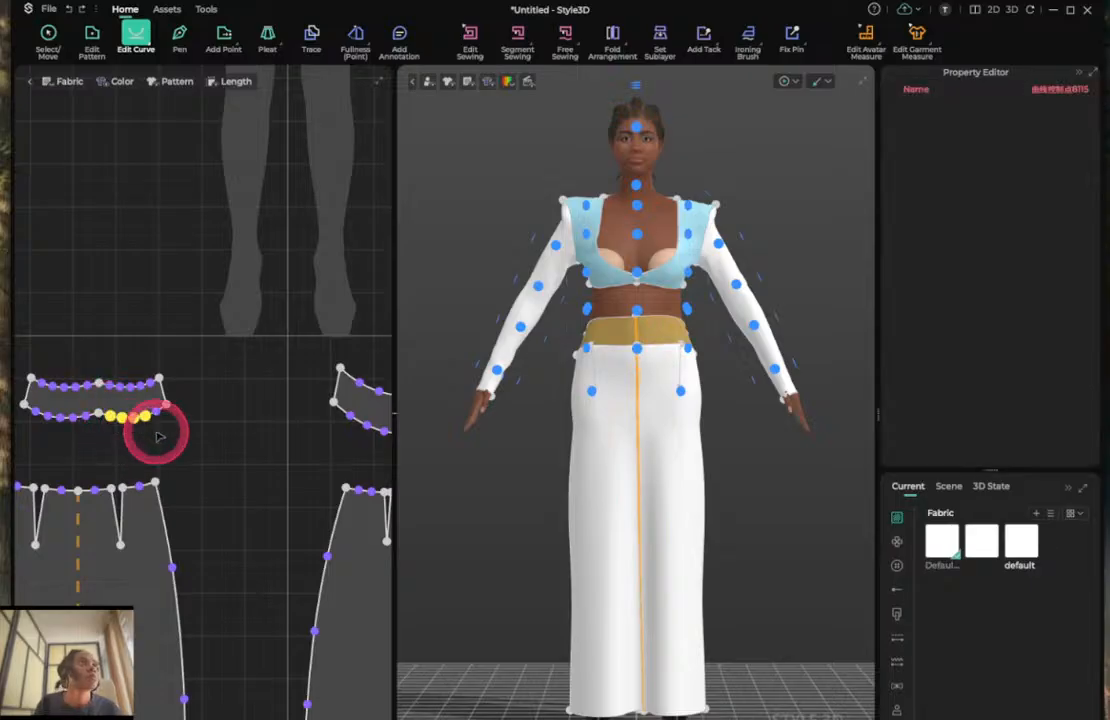
left_click(159, 436)
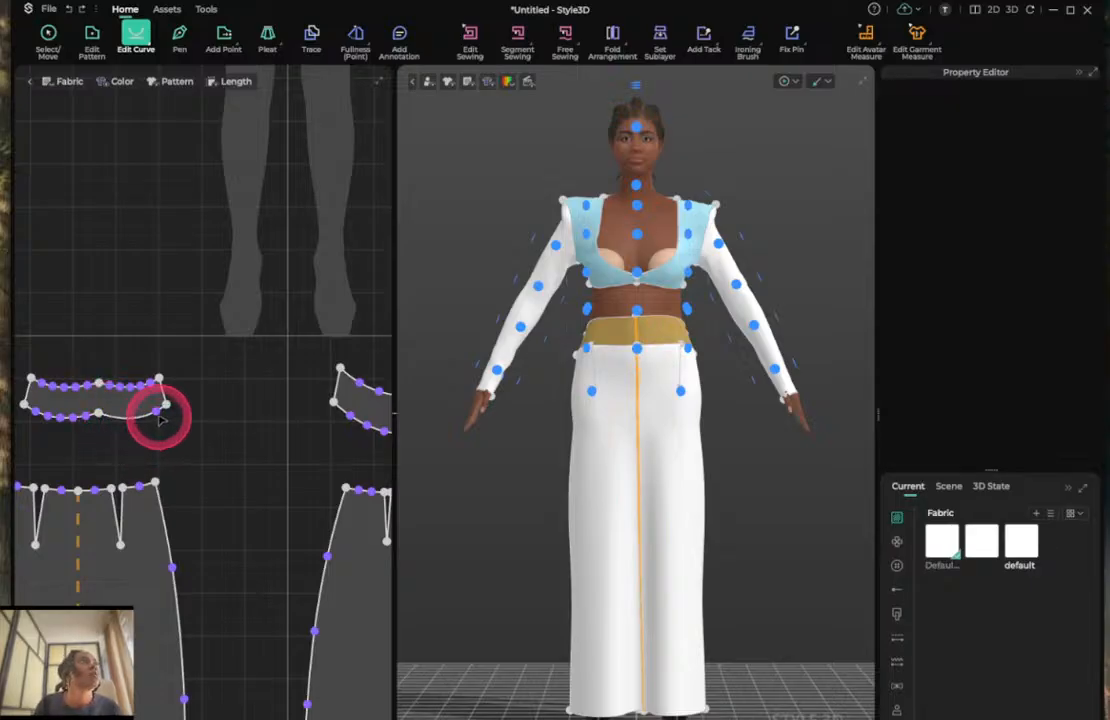
left_click(145, 411)
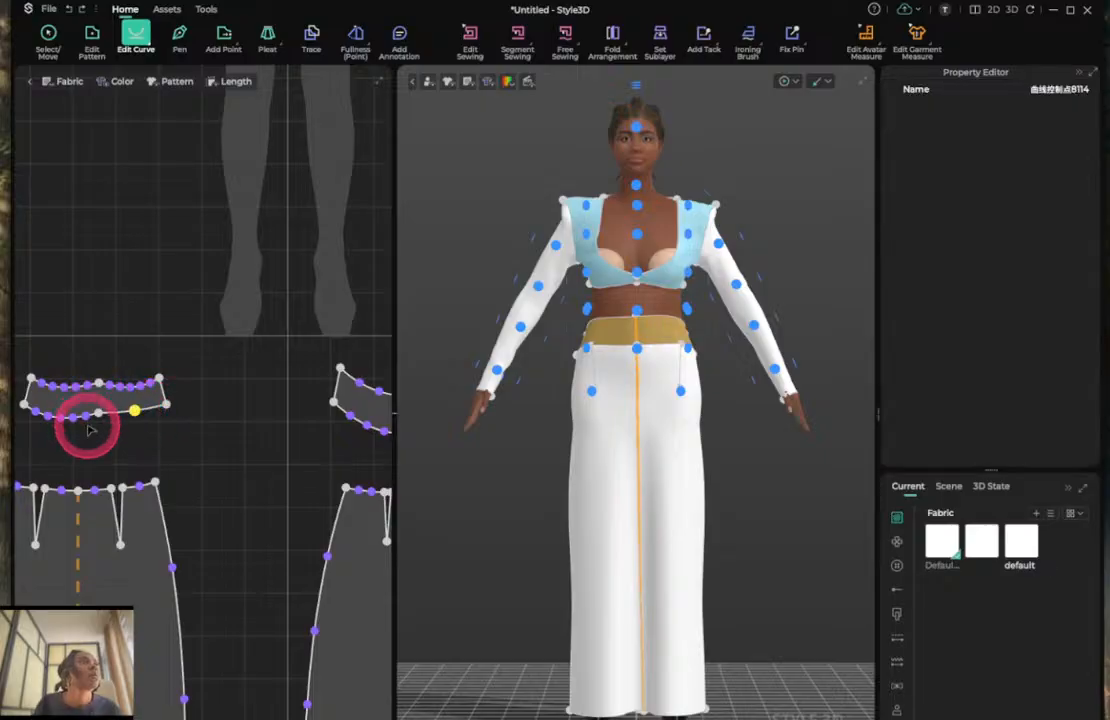
Try to delete all curve points on the left half of the back waistband's bottom edge.
left_click_drag(88, 427, 33, 399)
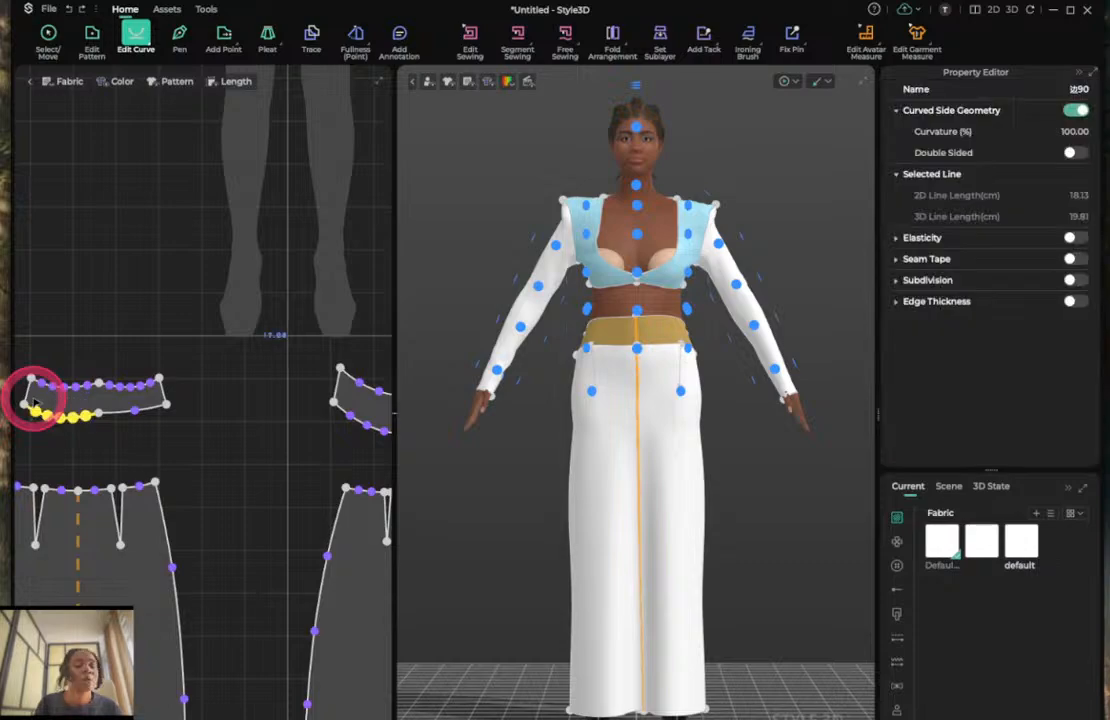
key("Delete")
scroll(32, 398, "up", 5)
middle_click_drag(27, 396, 62, 422)
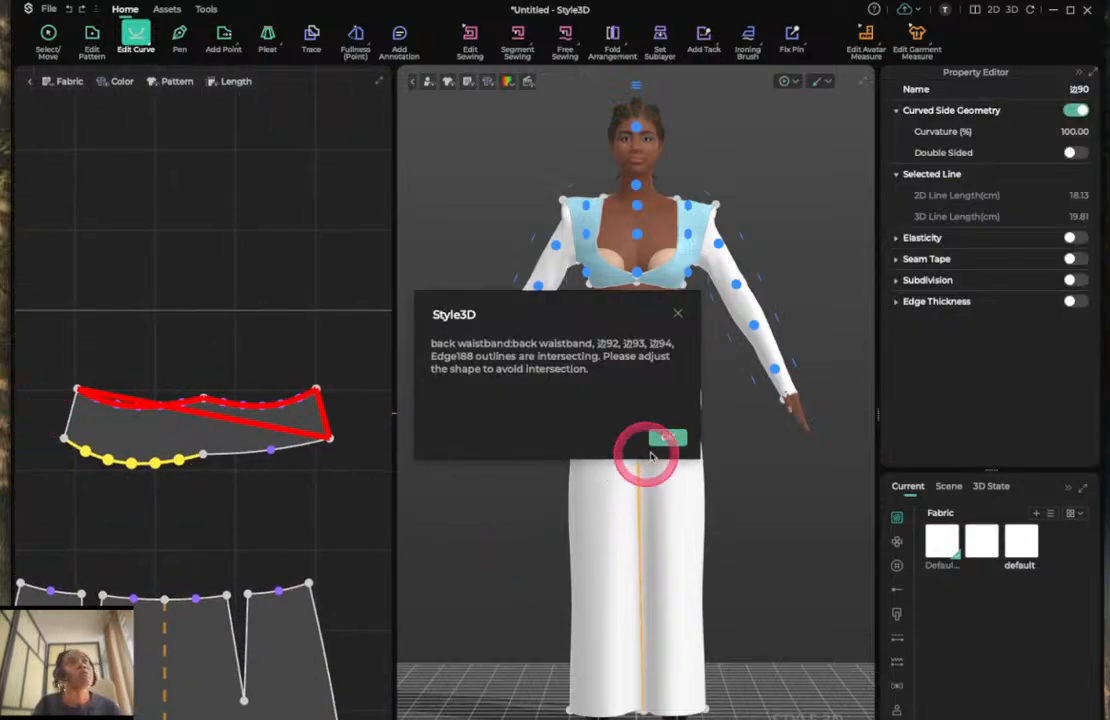
left_click(664, 437)
left_click(280, 421)
left_click(180, 500)
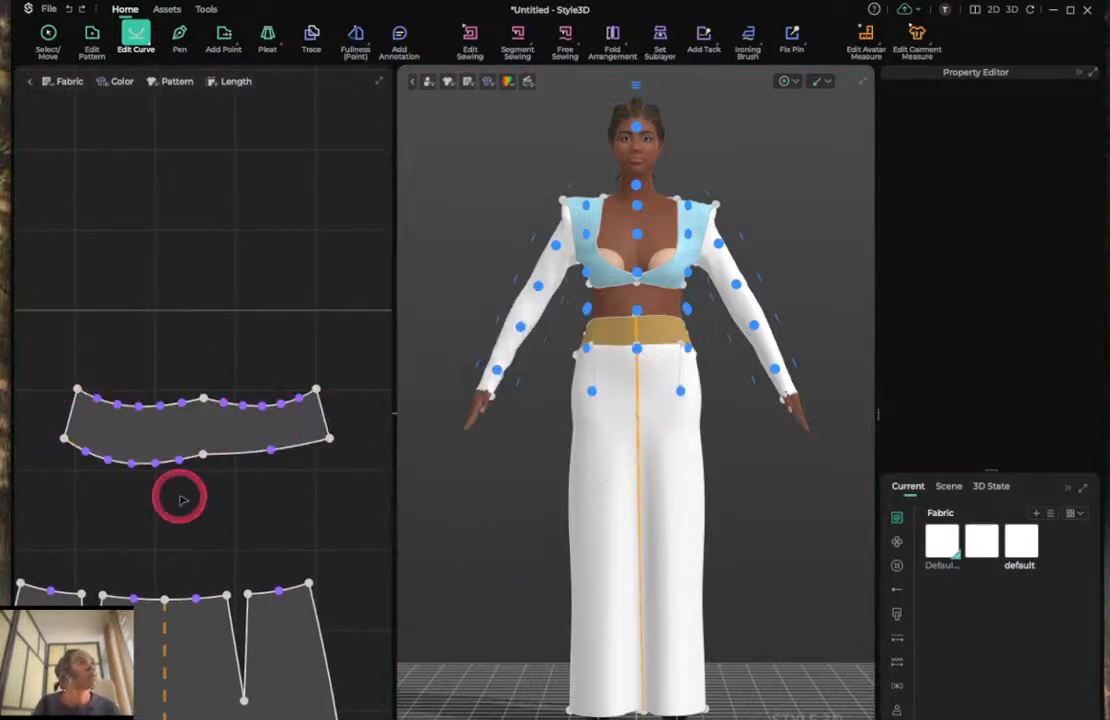
Delete four curve points on the left half of the back waistband's bottom edge and smooth it through the centre point.
left_click_drag(82, 426, 170, 512)
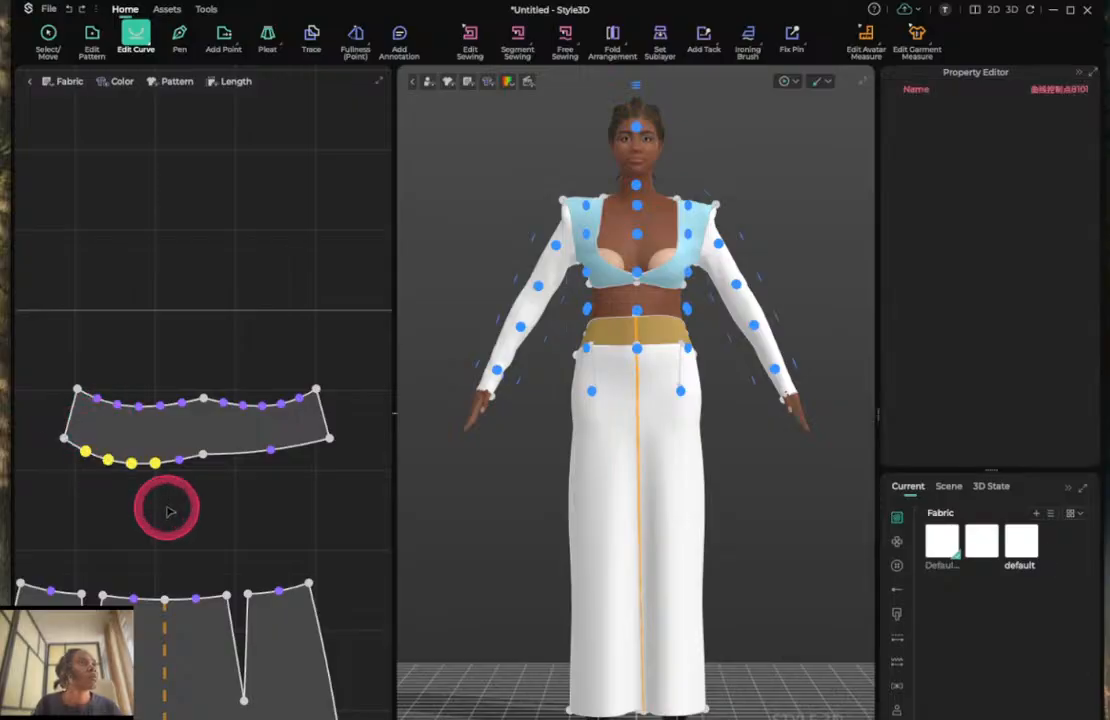
key("Delete")
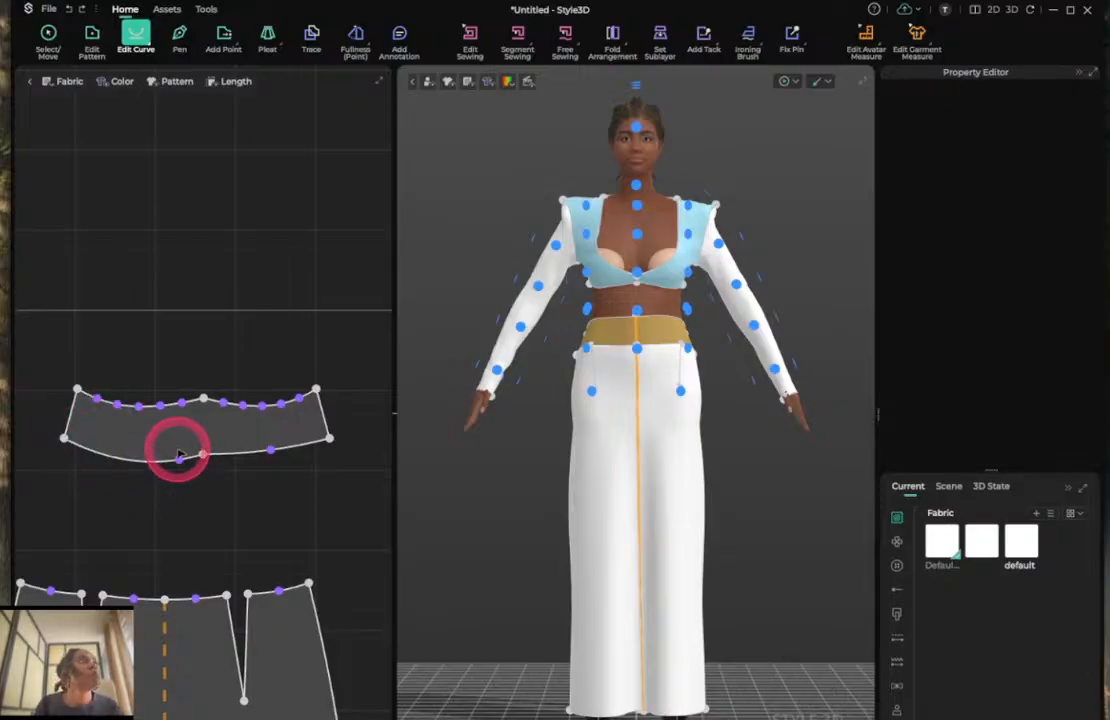
left_click_drag(178, 460, 201, 457)
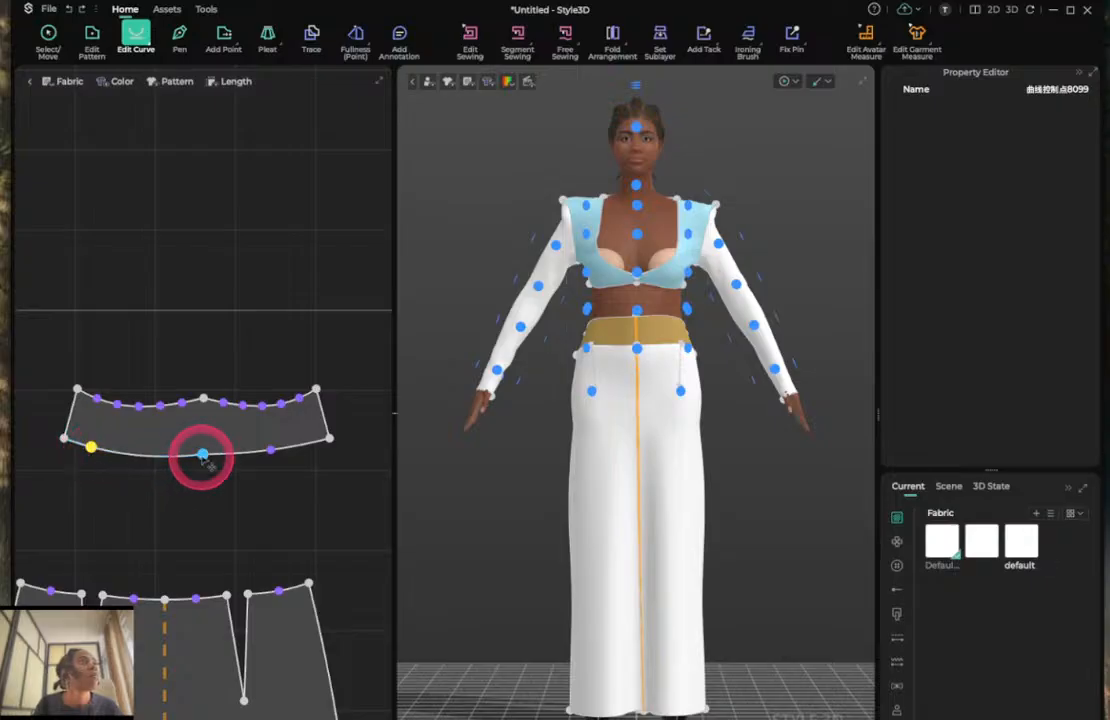
left_click(203, 456)
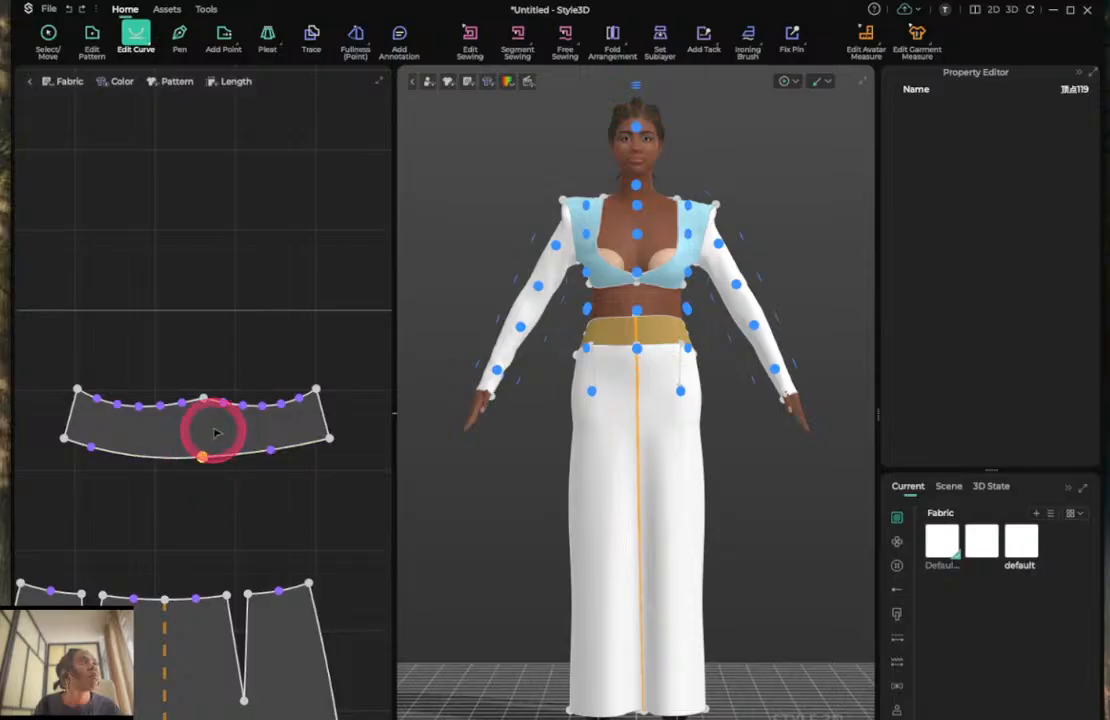
Remove all curve points from both halves of the back waistband's top edge with Edit Curve.
left_click_drag(92, 369, 190, 435)
left_click(189, 428)
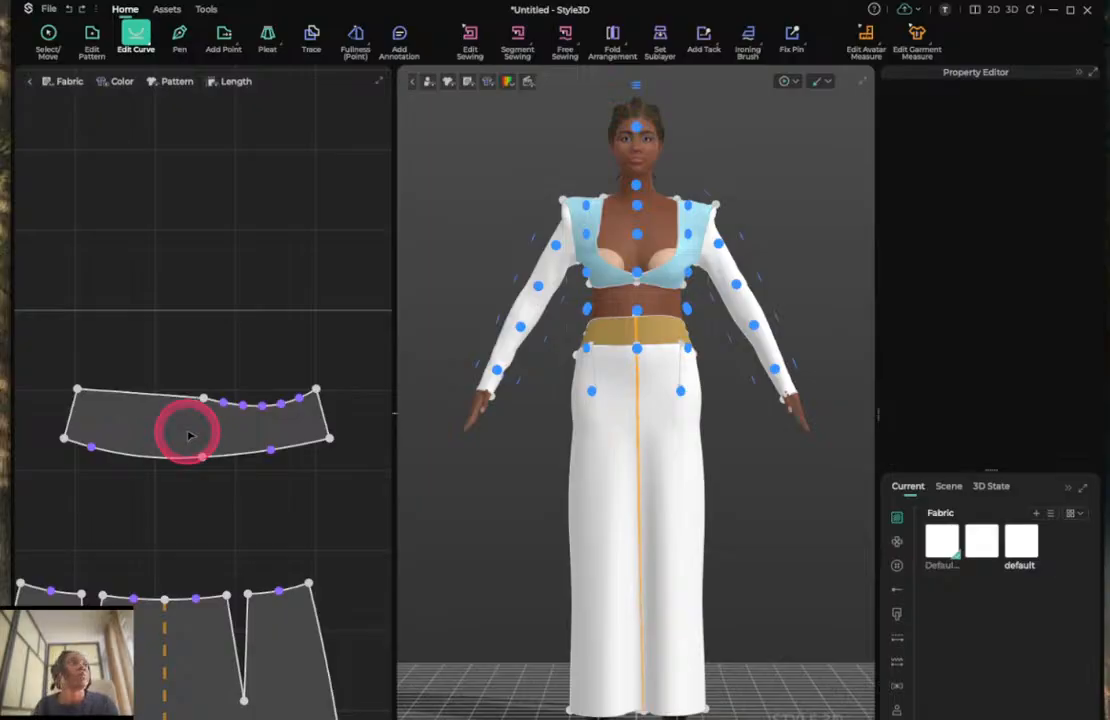
left_click(140, 395)
left_click_drag(140, 396, 141, 391)
left_click_drag(222, 381, 307, 436)
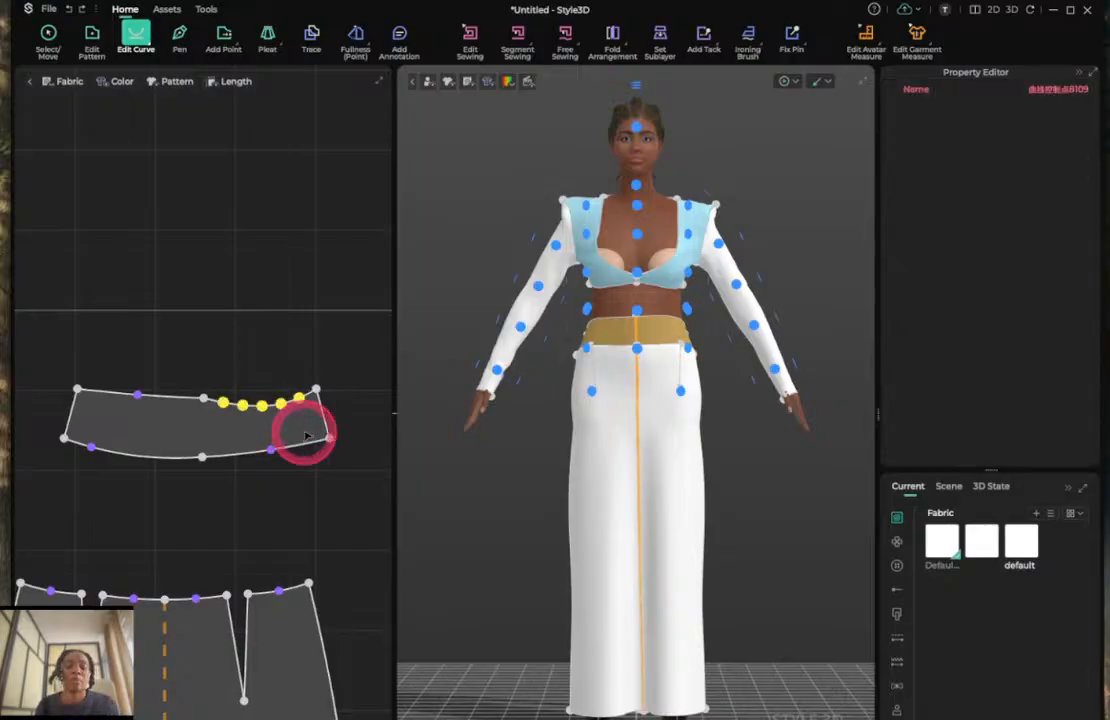
left_click(307, 436)
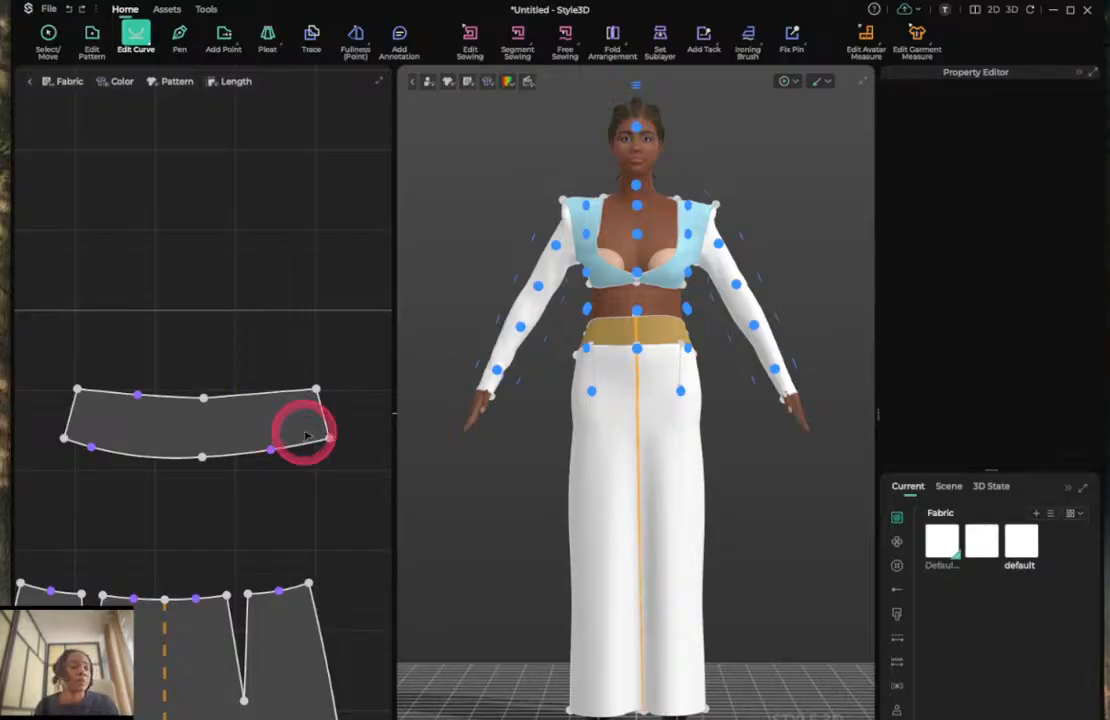
left_click(203, 398)
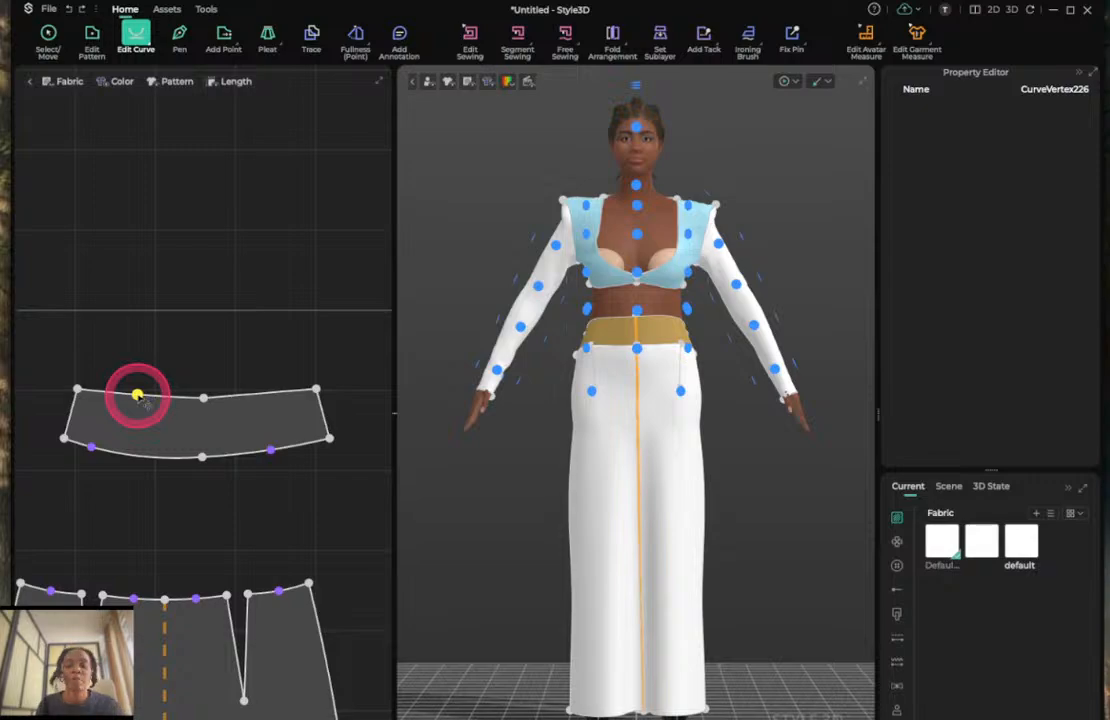
key("Delete")
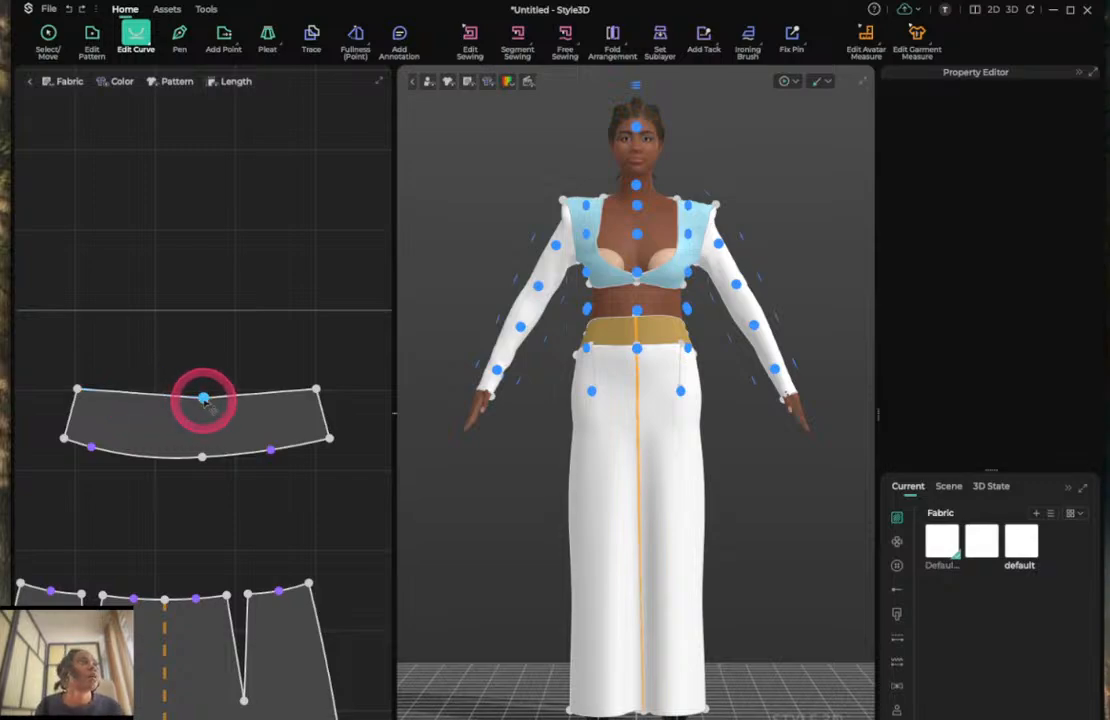
Lower the centre of the back waistband's top edge, bow both halves gently downward, and even out the bottom edge's left curve.
left_click(203, 398)
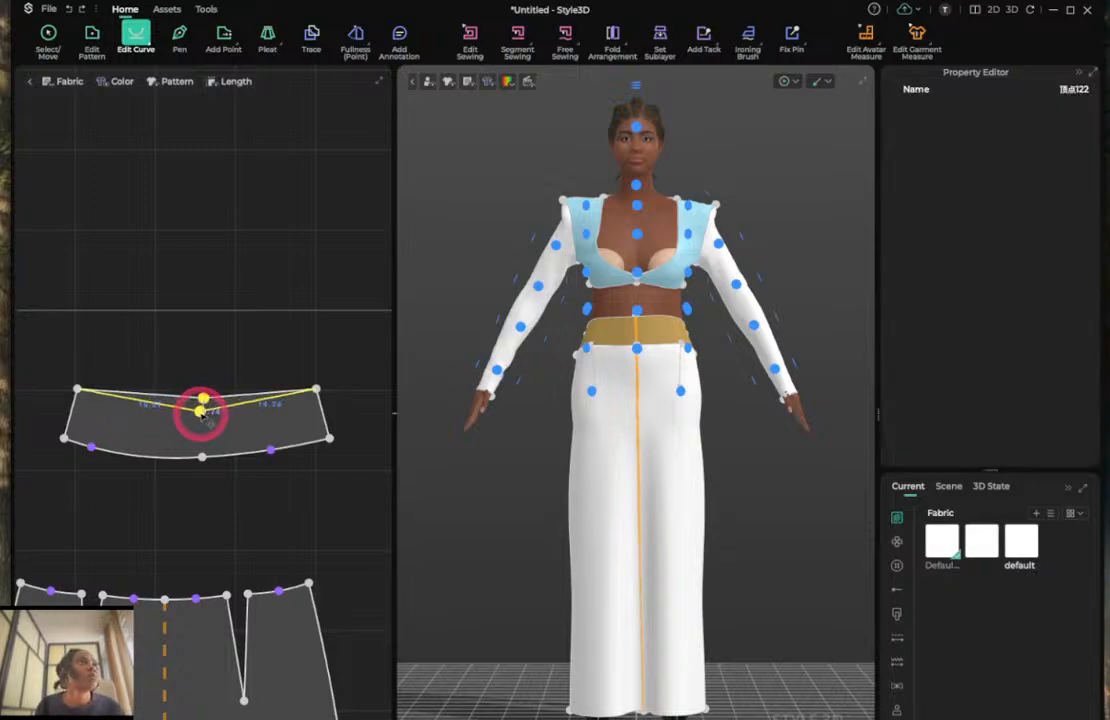
left_click_drag(201, 412, 203, 414)
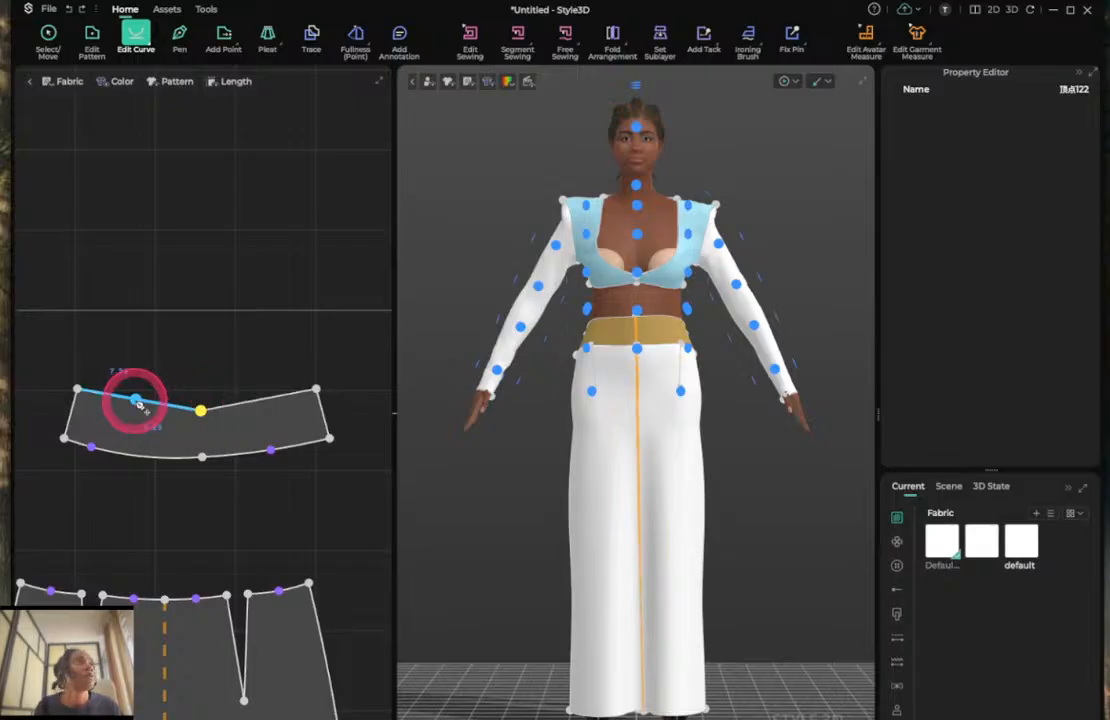
left_click(135, 404)
left_click(135, 404)
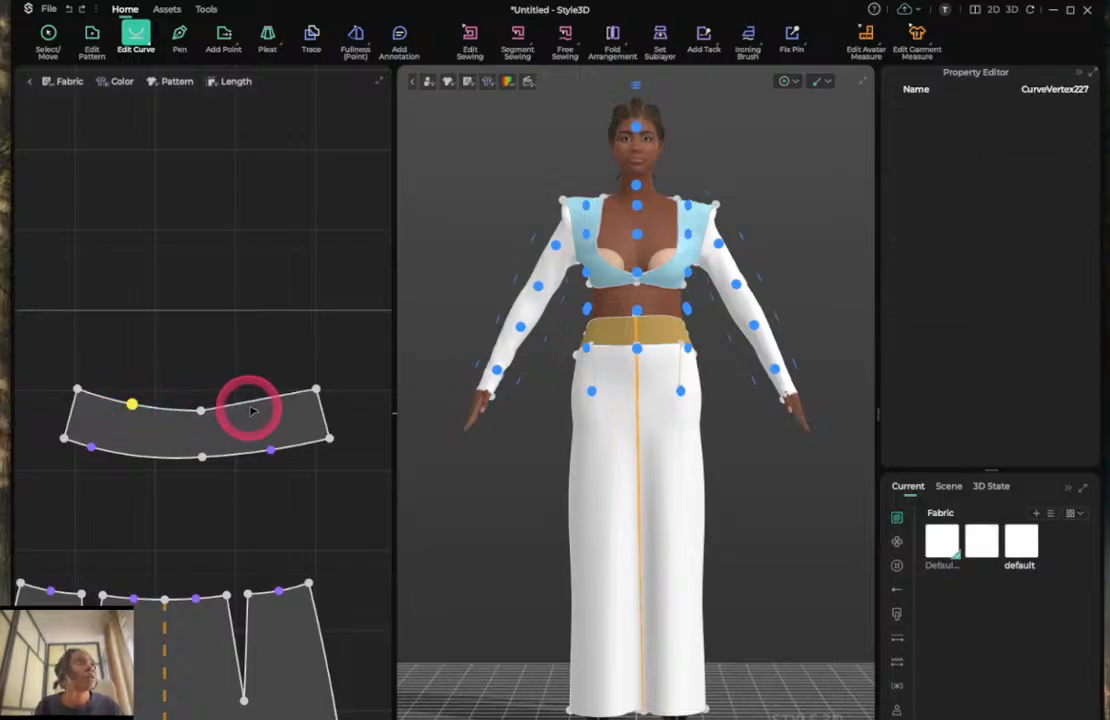
left_click(253, 408)
left_click(254, 404)
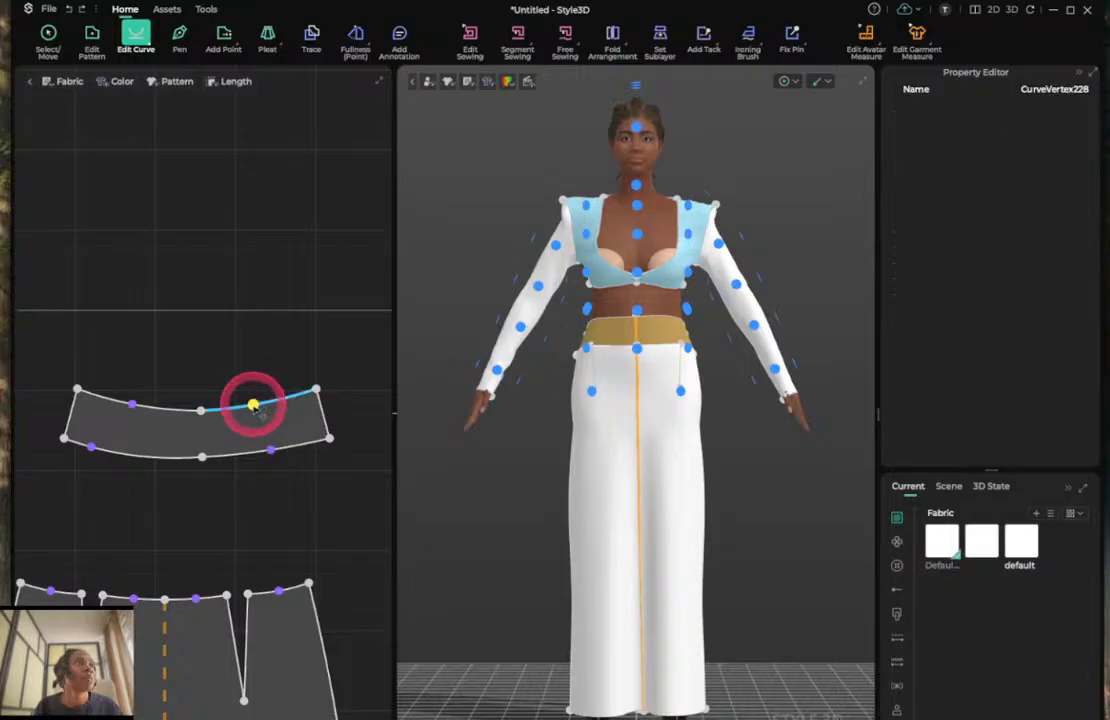
left_click_drag(91, 446, 125, 451)
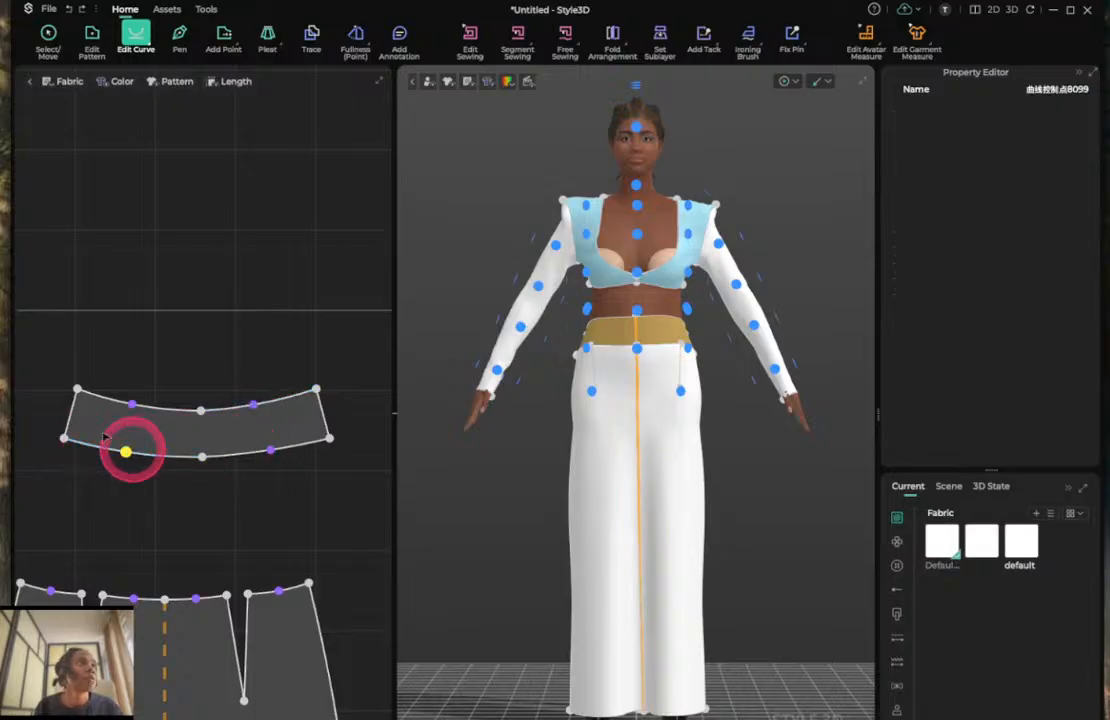
Raise the centre points of the front waistband's top and bottom edges together to make the band flatter.
scroll(253, 404, "up", 2)
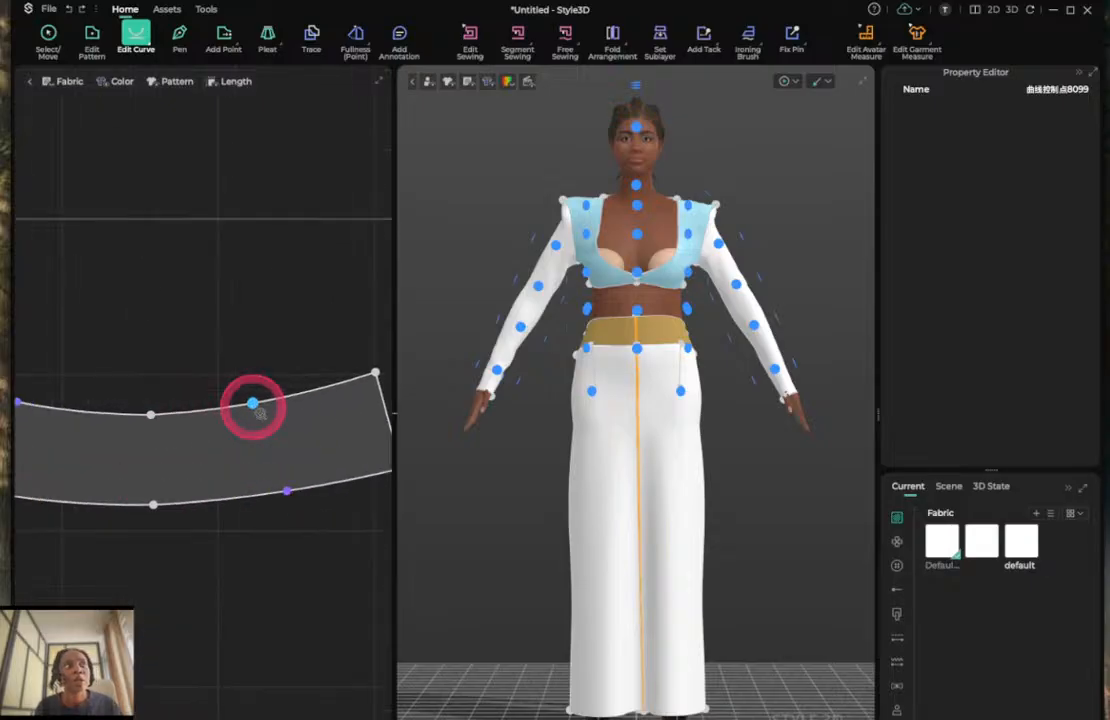
scroll(253, 405, "down", 8)
scroll(253, 407, "down", 2)
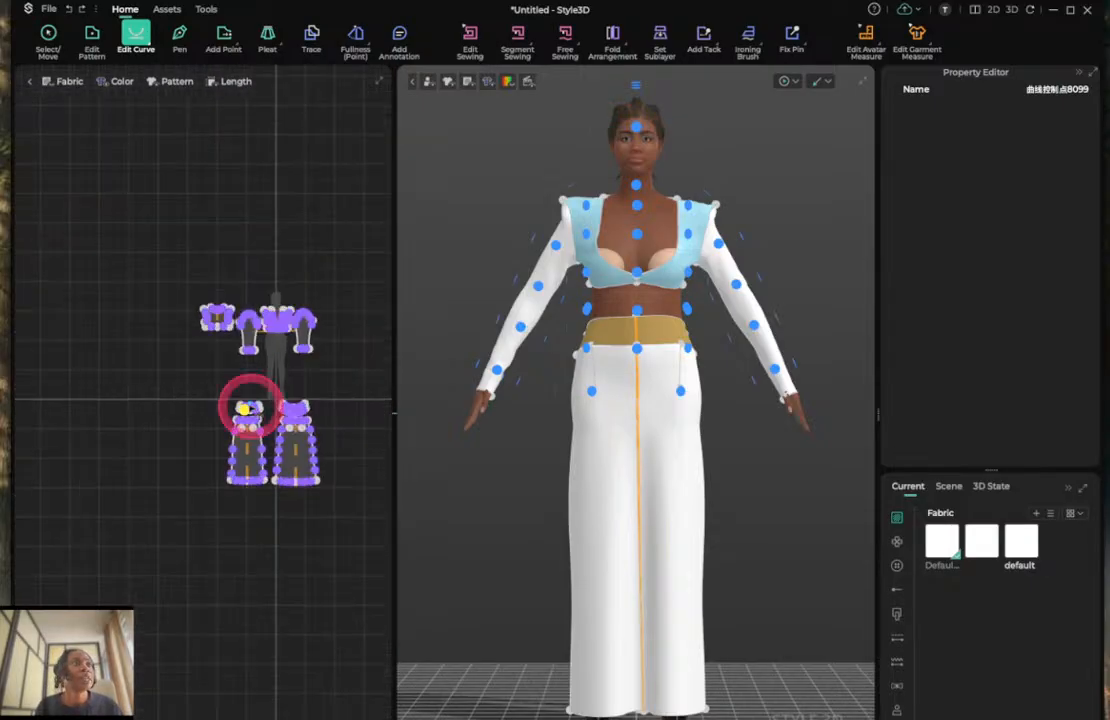
scroll(350, 428, "up", 5)
scroll(310, 354, "down", 5)
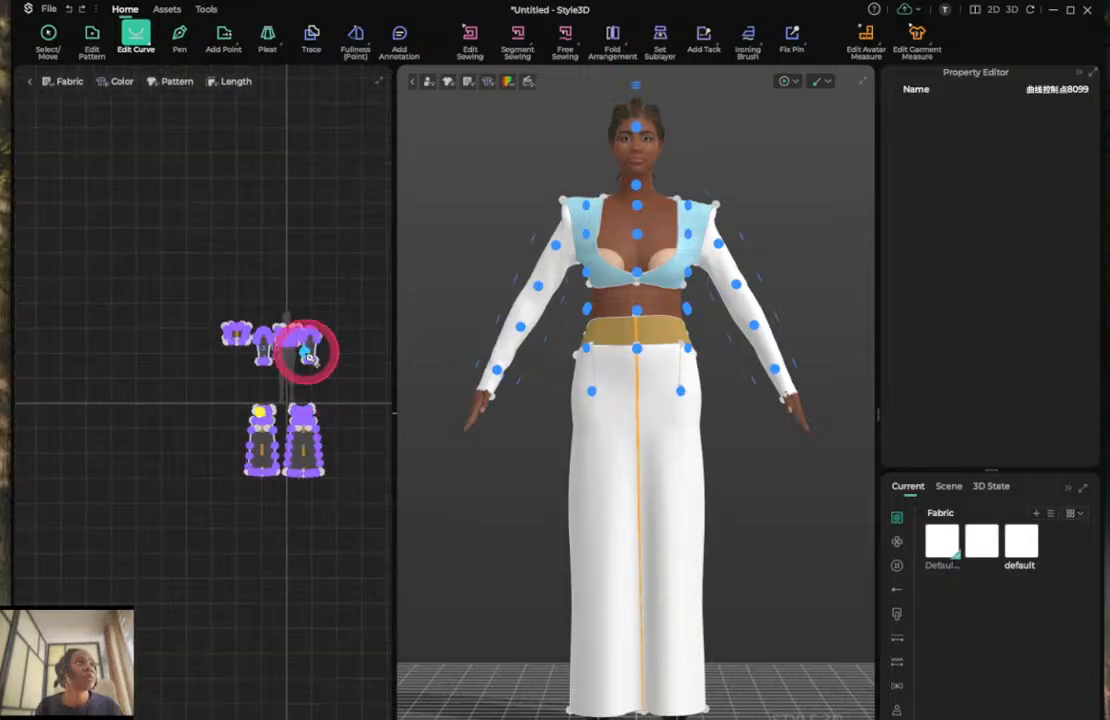
scroll(313, 377, "down", 2)
scroll(320, 387, "up", 6)
scroll(320, 387, "up", 3)
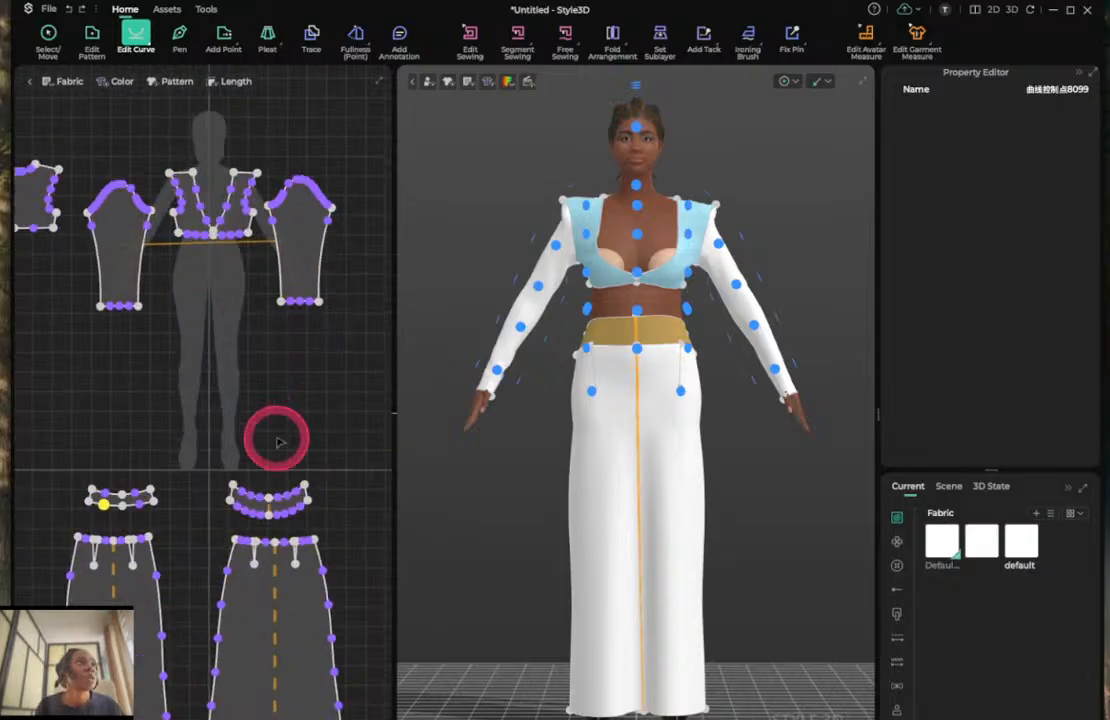
scroll(283, 540, "up", 4)
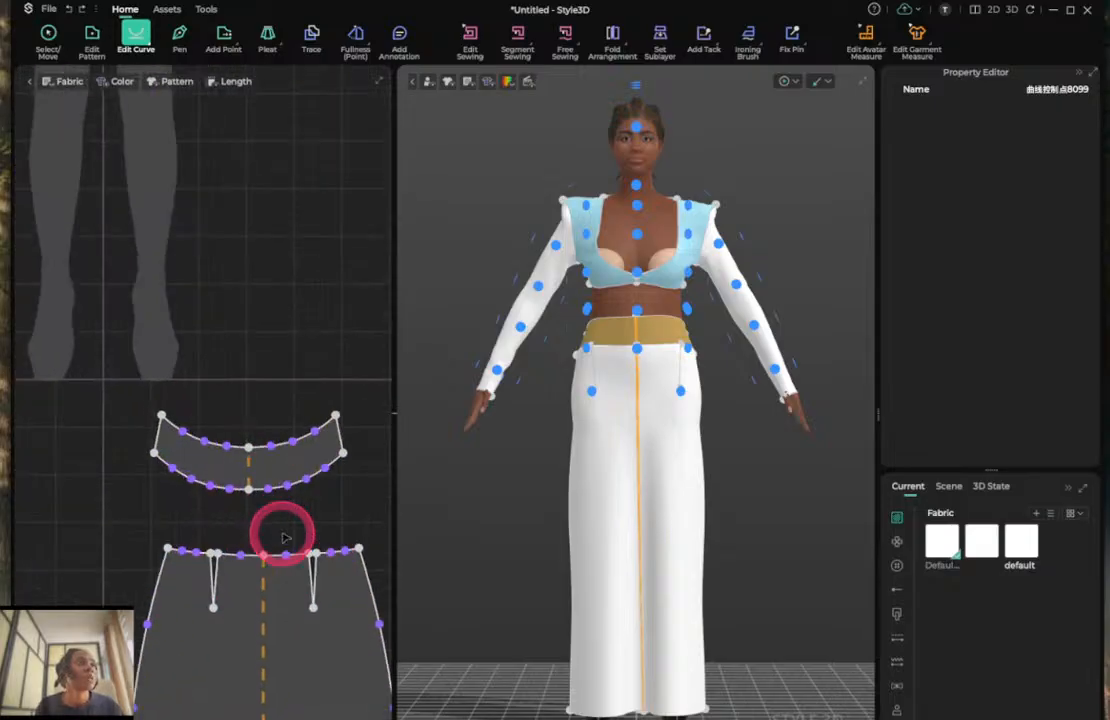
left_click_drag(168, 458, 206, 486)
left_click(198, 508)
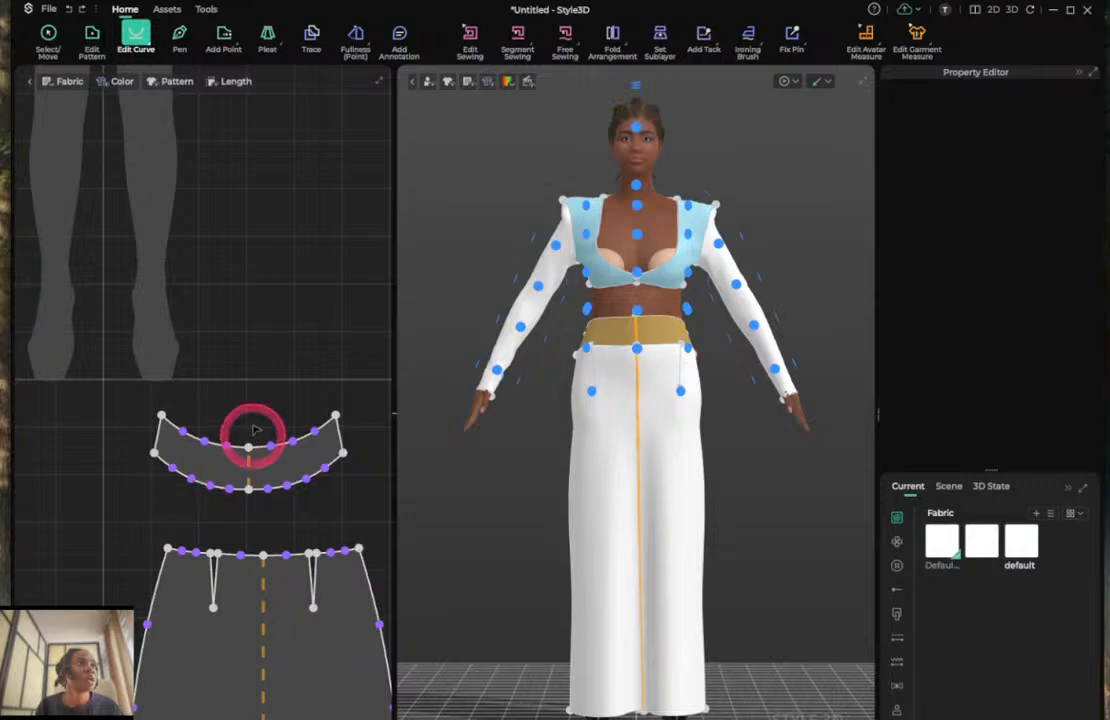
mouse_move(240, 430)
left_mouse_down()
mouse_move(253, 491)
mouse_move(256, 431)
left_mouse_up()
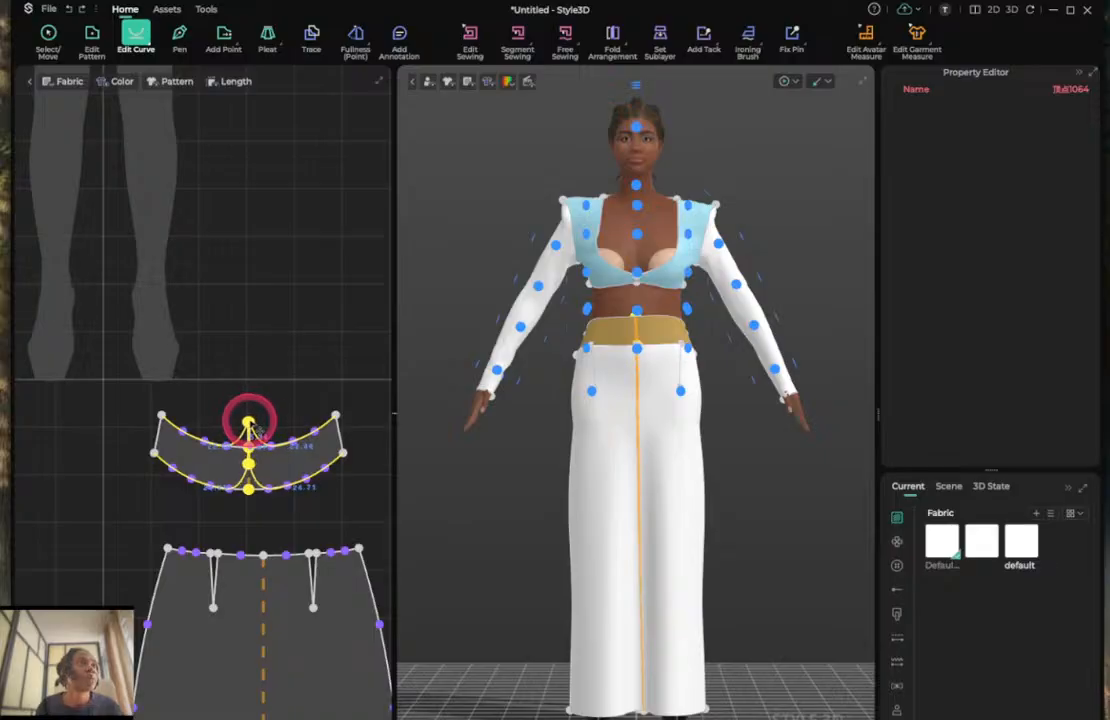
Delete the front waistband's extra curve points and reshape its top and bottom edges into shallow symmetric curves.
left_click(178, 412)
left_click_drag(178, 412, 231, 507)
key("Delete")
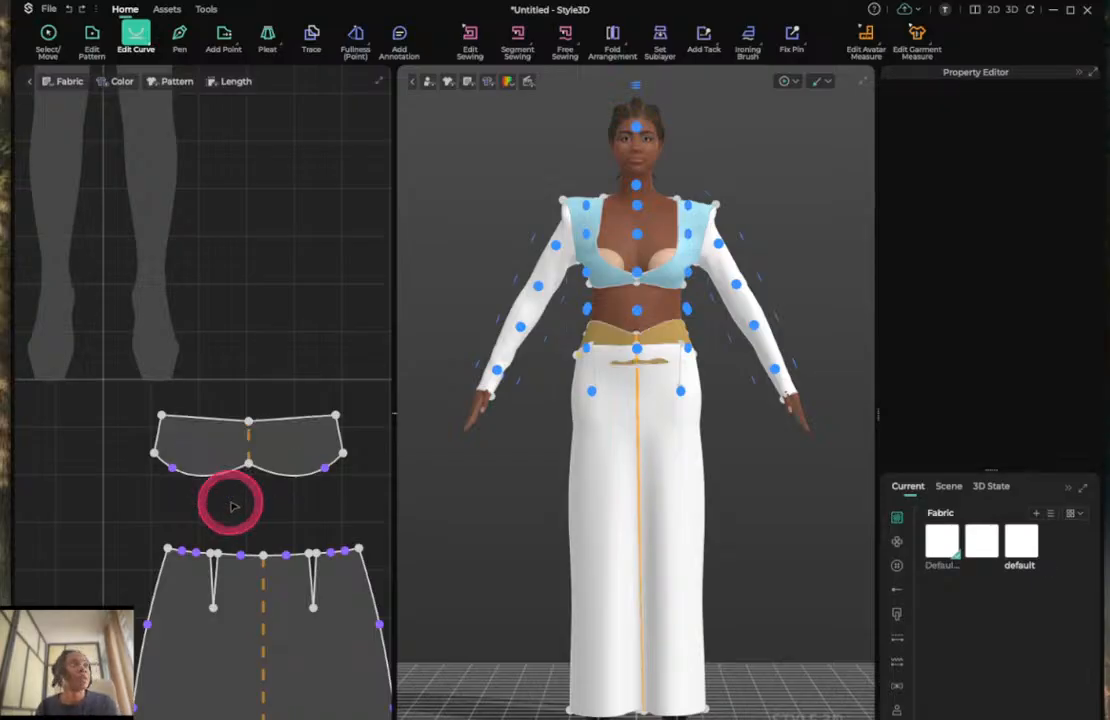
left_click(172, 465)
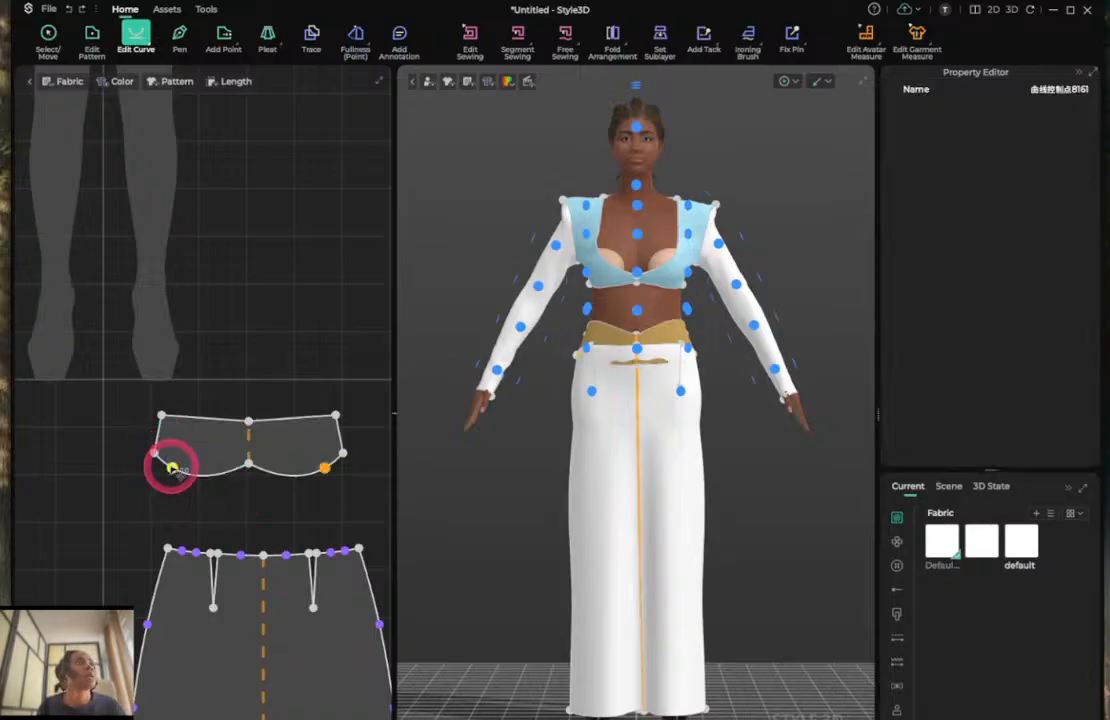
left_click(197, 422)
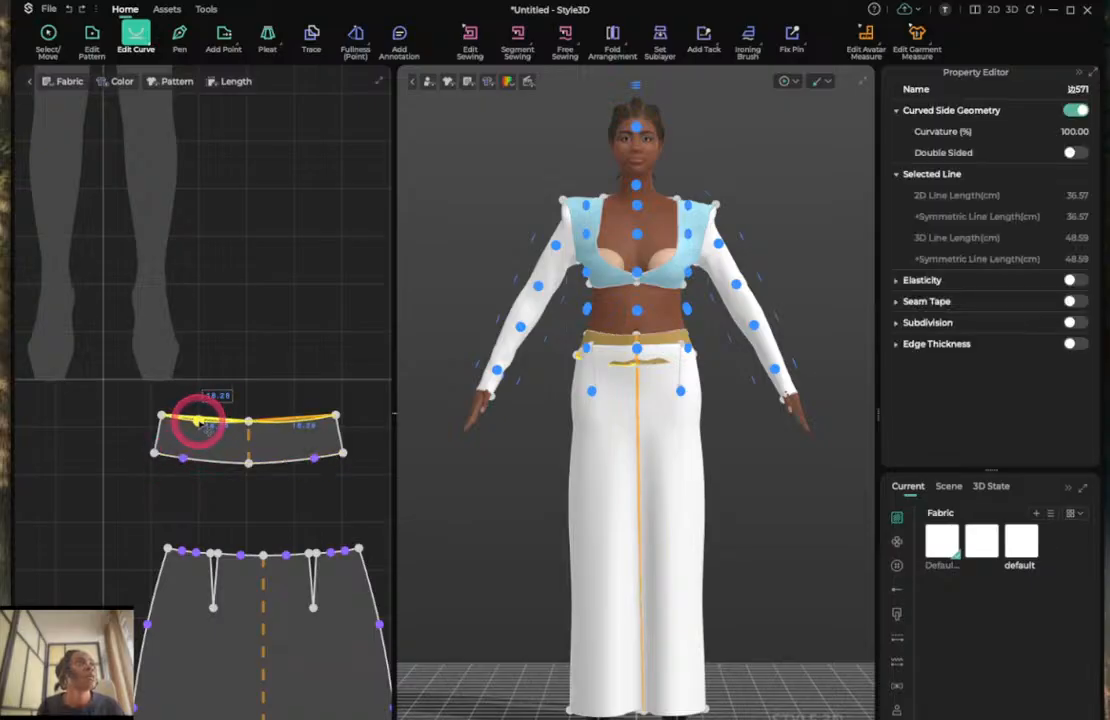
left_click(197, 422)
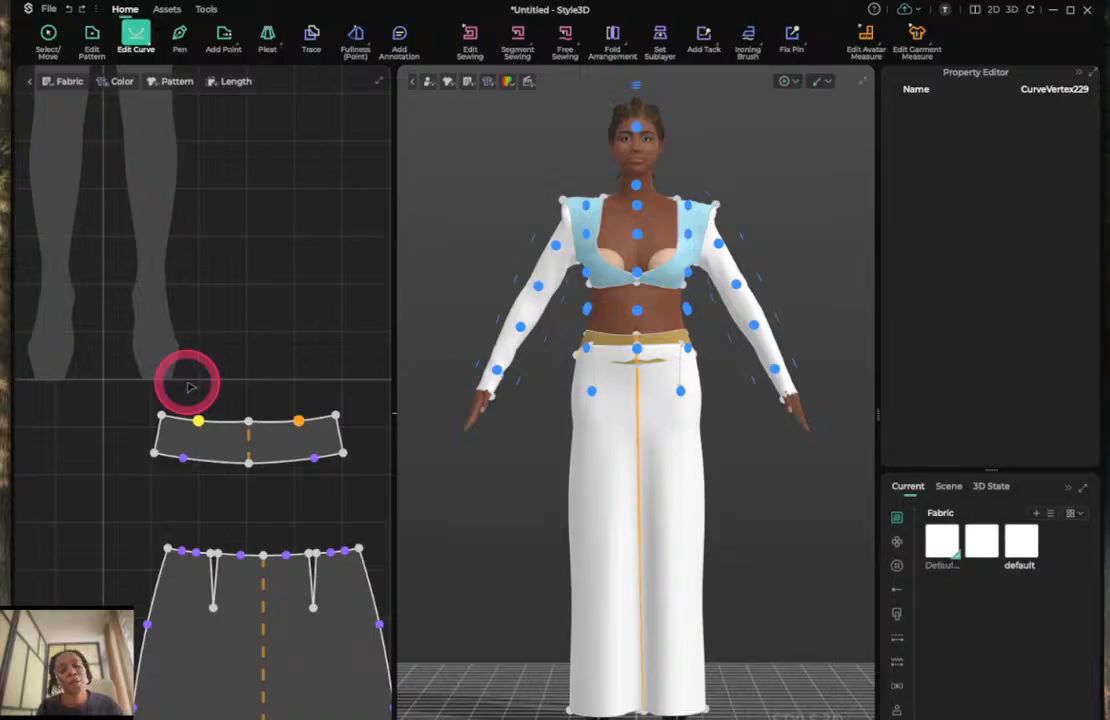
Simulate the garment and check its back and front, tugging the back waistband and front skirt so they settle smoothly at the waist.
key("a")
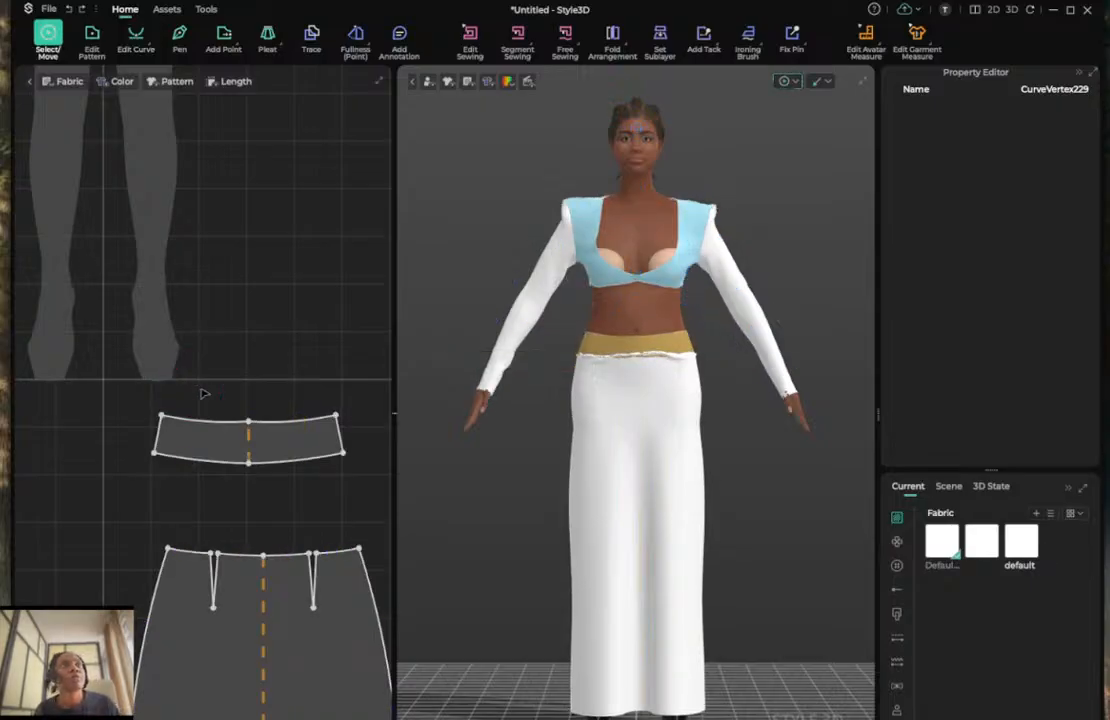
key("8")
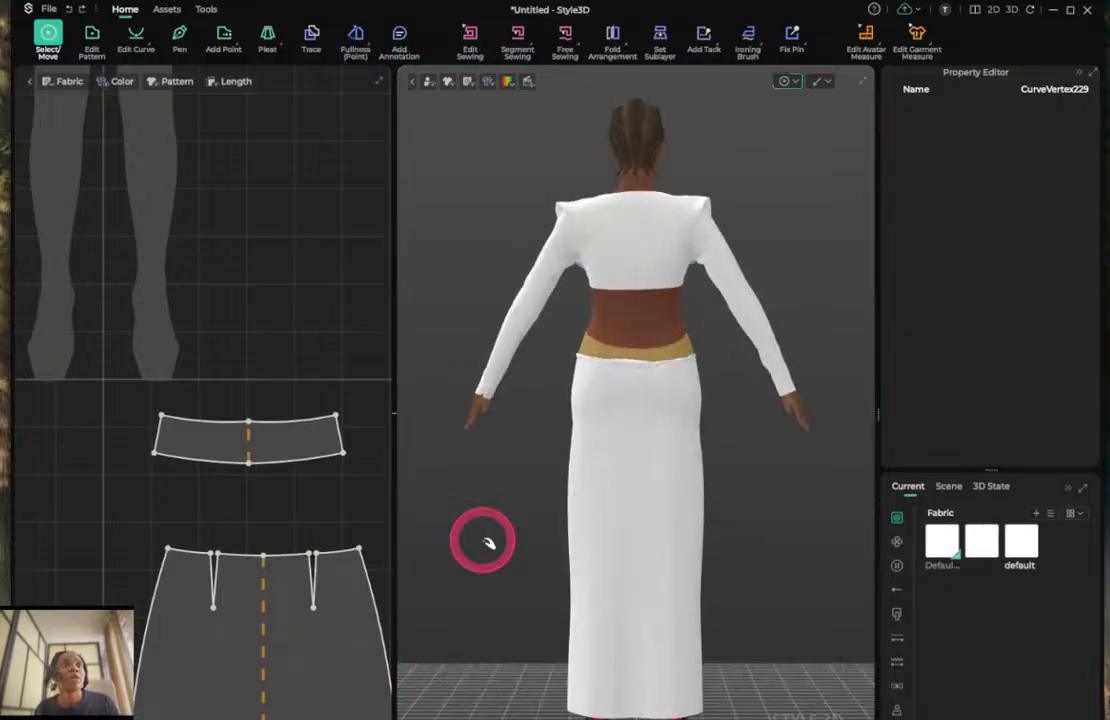
left_click(662, 359)
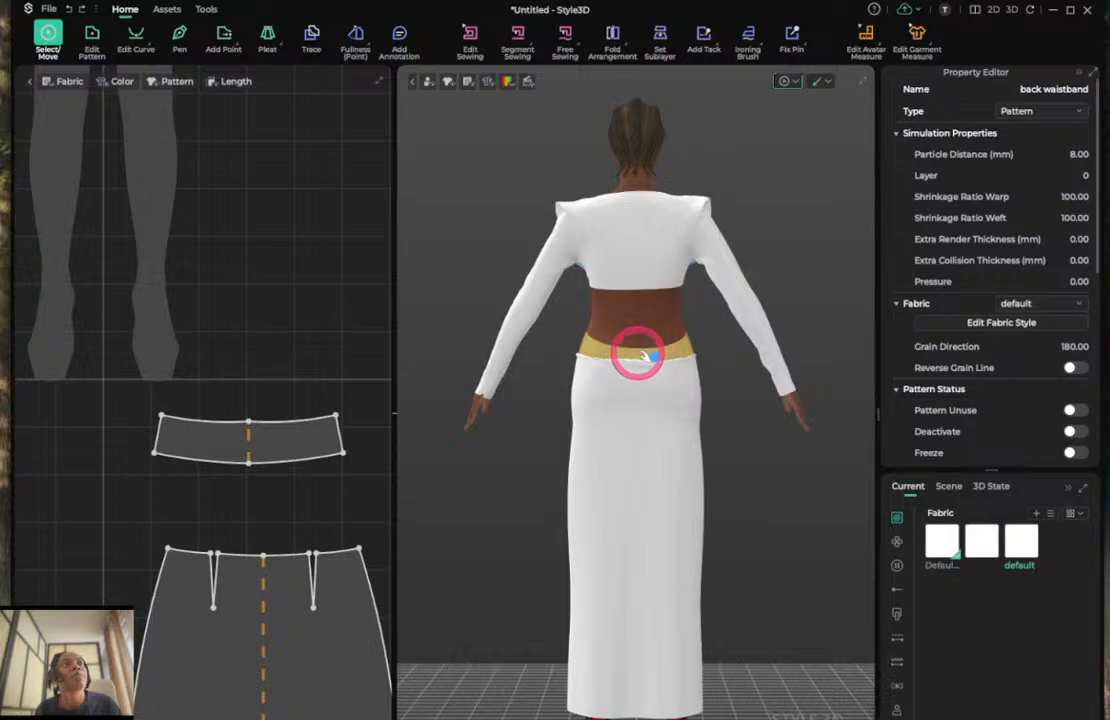
left_click_drag(647, 303, 649, 305)
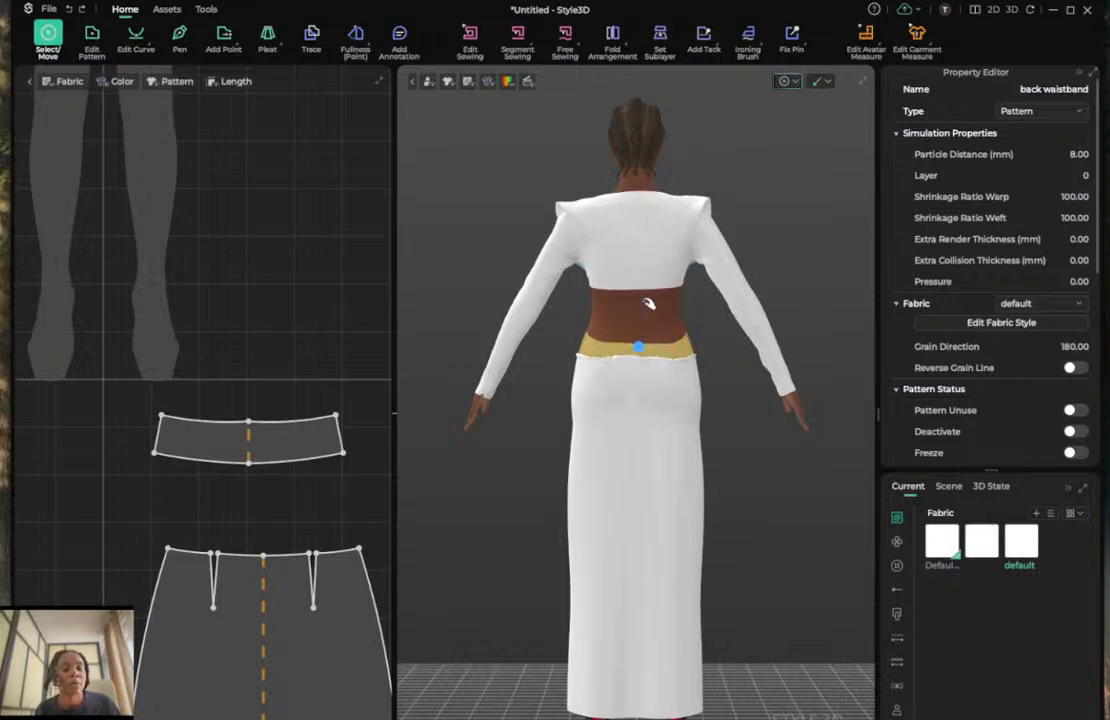
key("2")
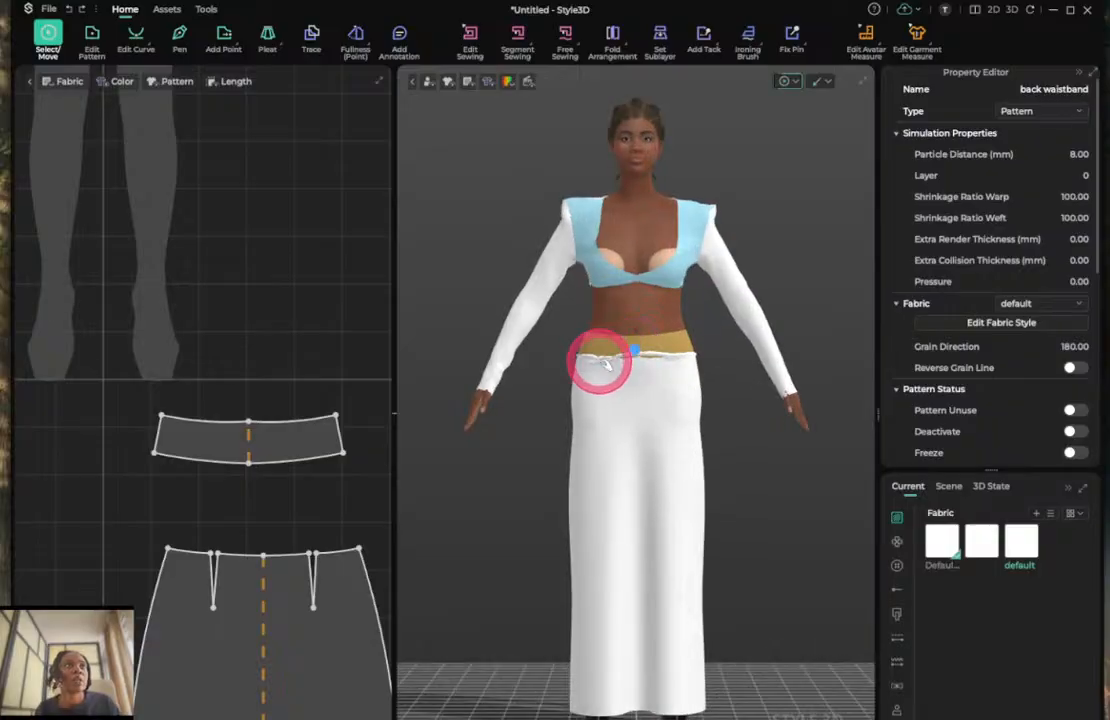
left_click(597, 386)
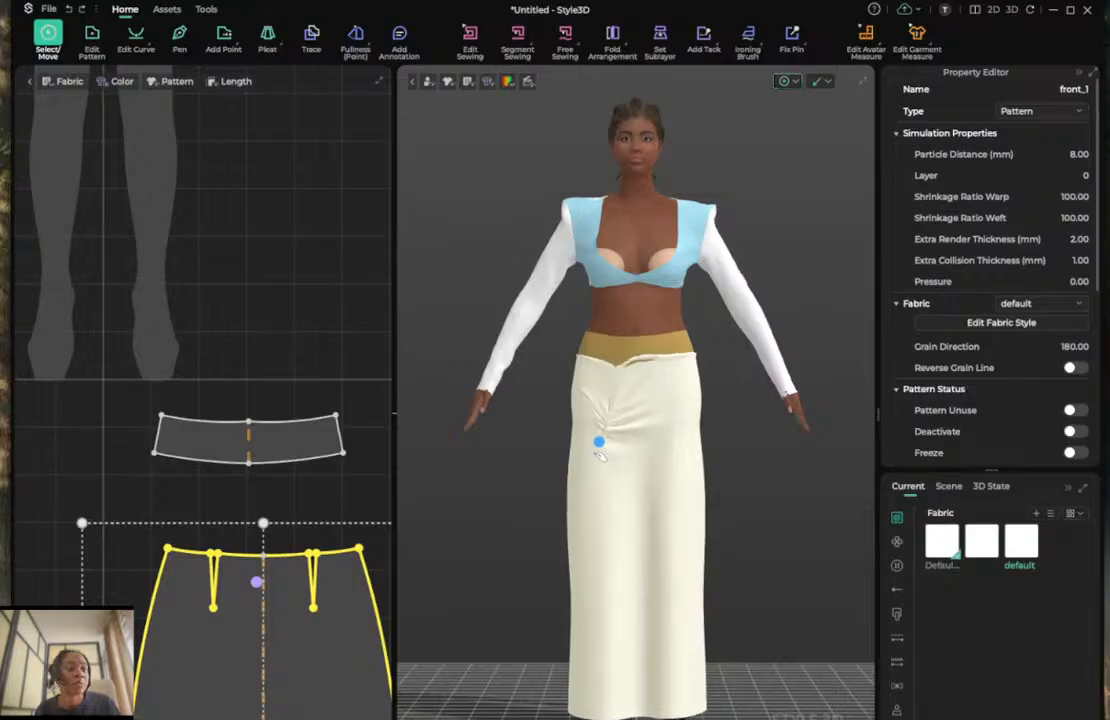
left_click_drag(599, 452, 633, 433)
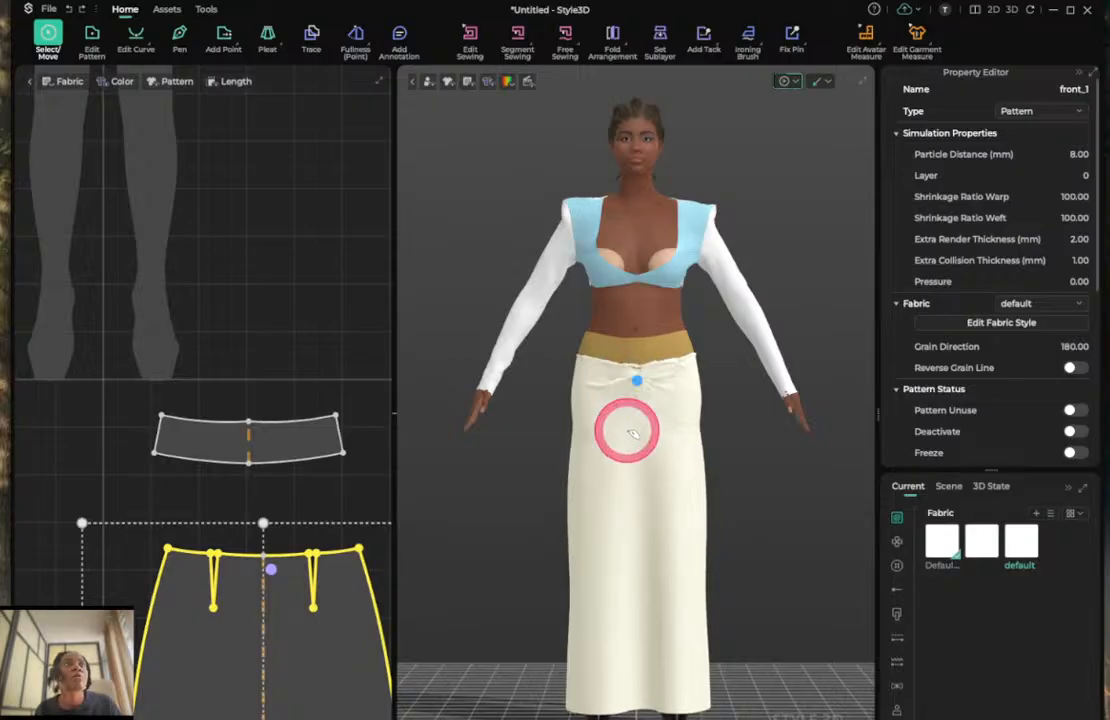
Set the front skirt's particle distance to 20 mm and tug its waist area during simulation to smooth the folds.
left_click(1076, 156)
type("20")
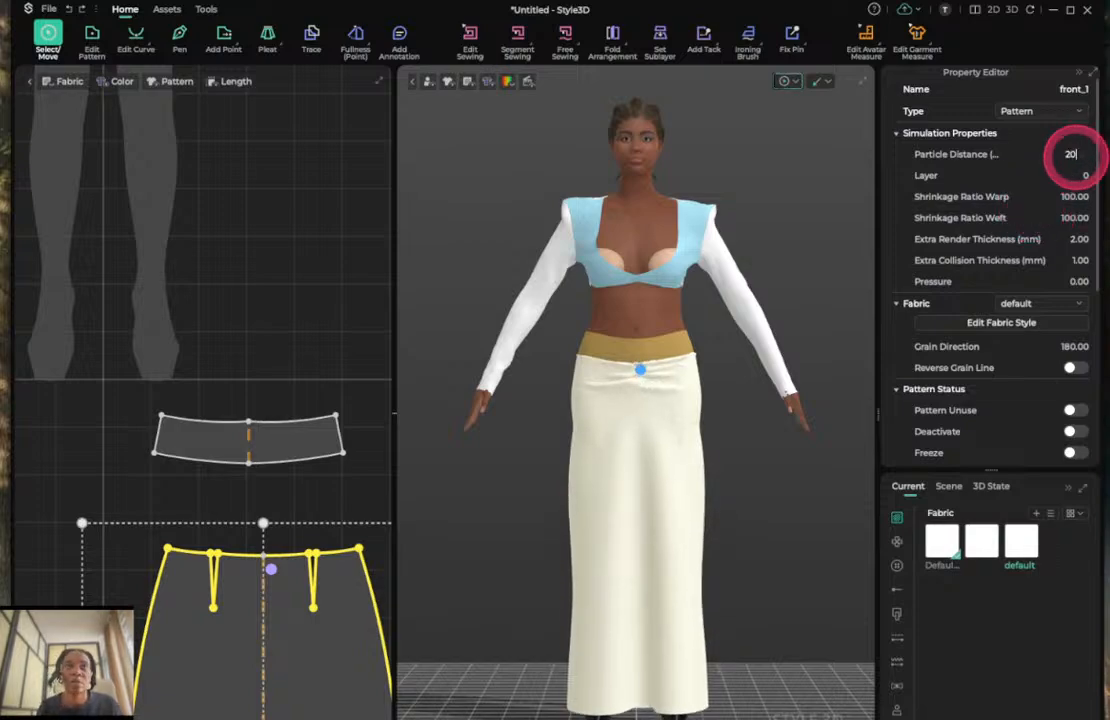
key("Return")
left_click(873, 244)
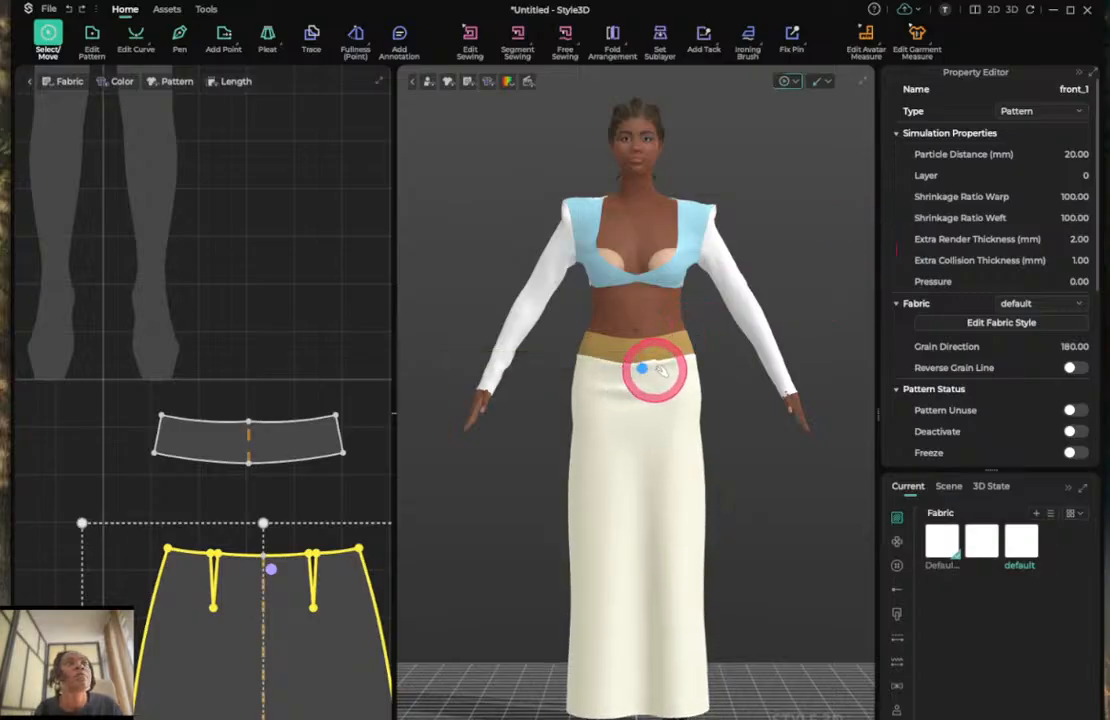
left_click_drag(655, 369, 634, 414)
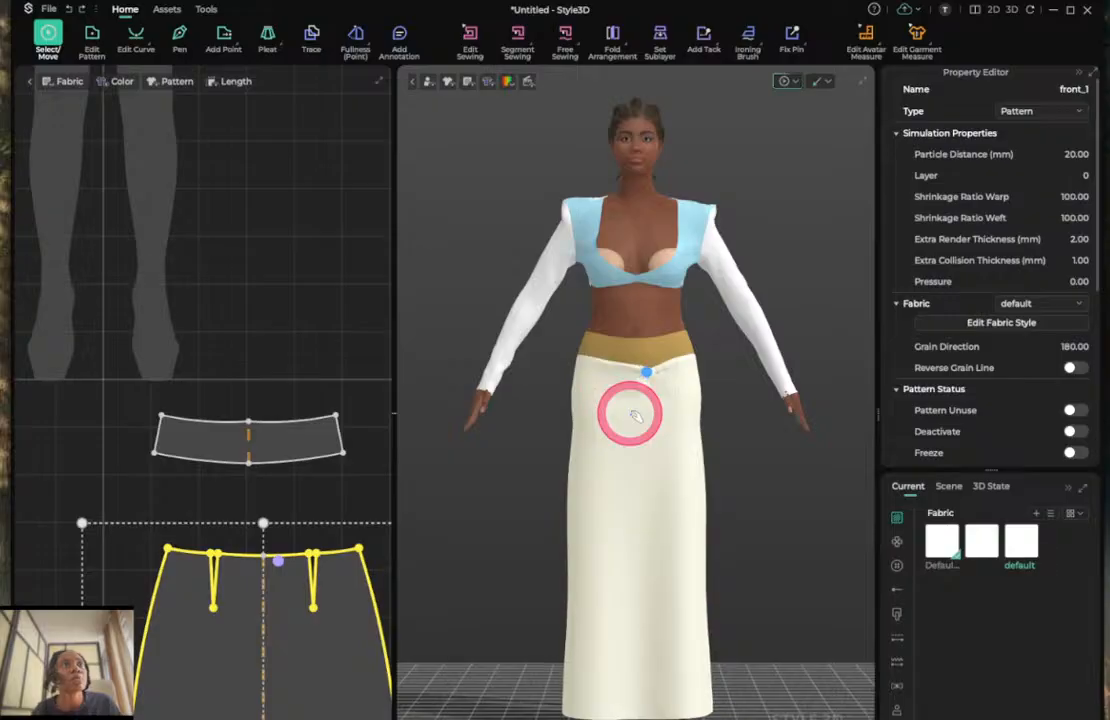
Remove the symmetry from the front skirt's centre line with Edit Pattern so its two halves can be edited separately.
left_click(315, 439)
scroll(315, 441, "down", 5)
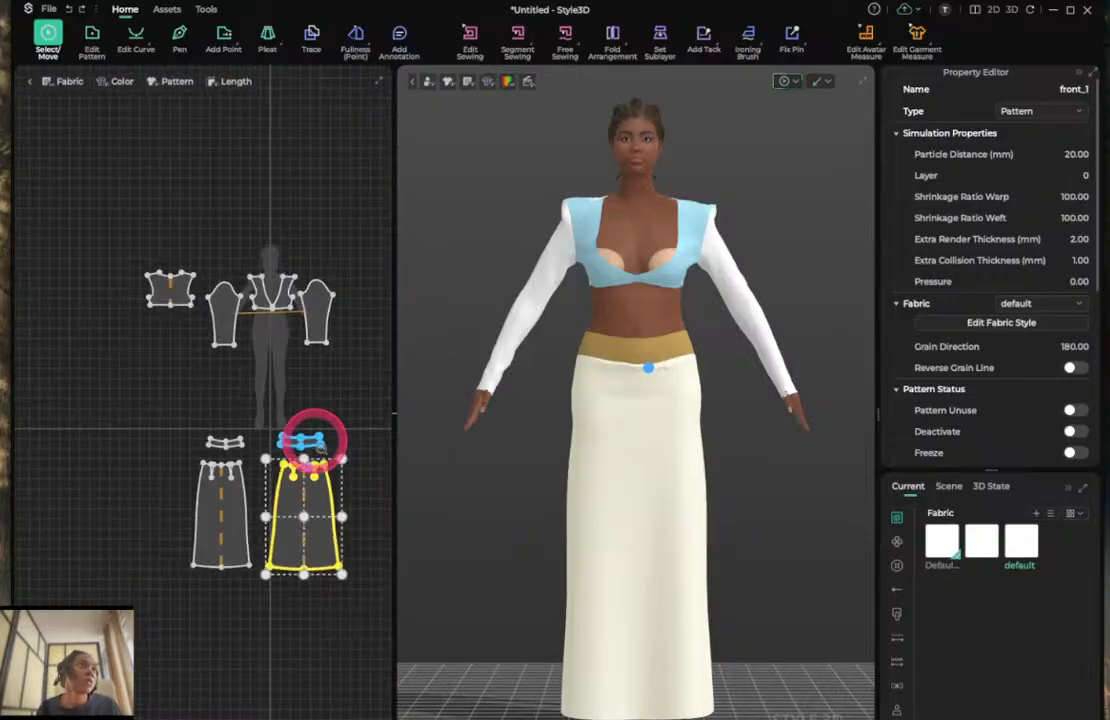
scroll(310, 480, "up", 3)
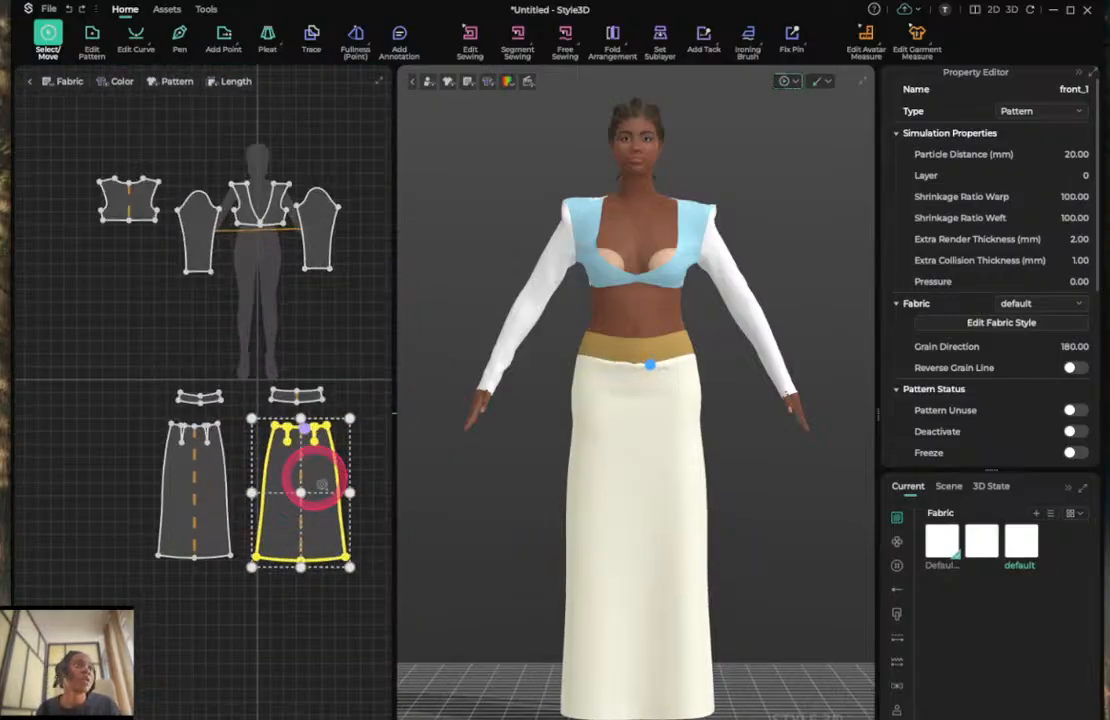
scroll(315, 482, "up", 4)
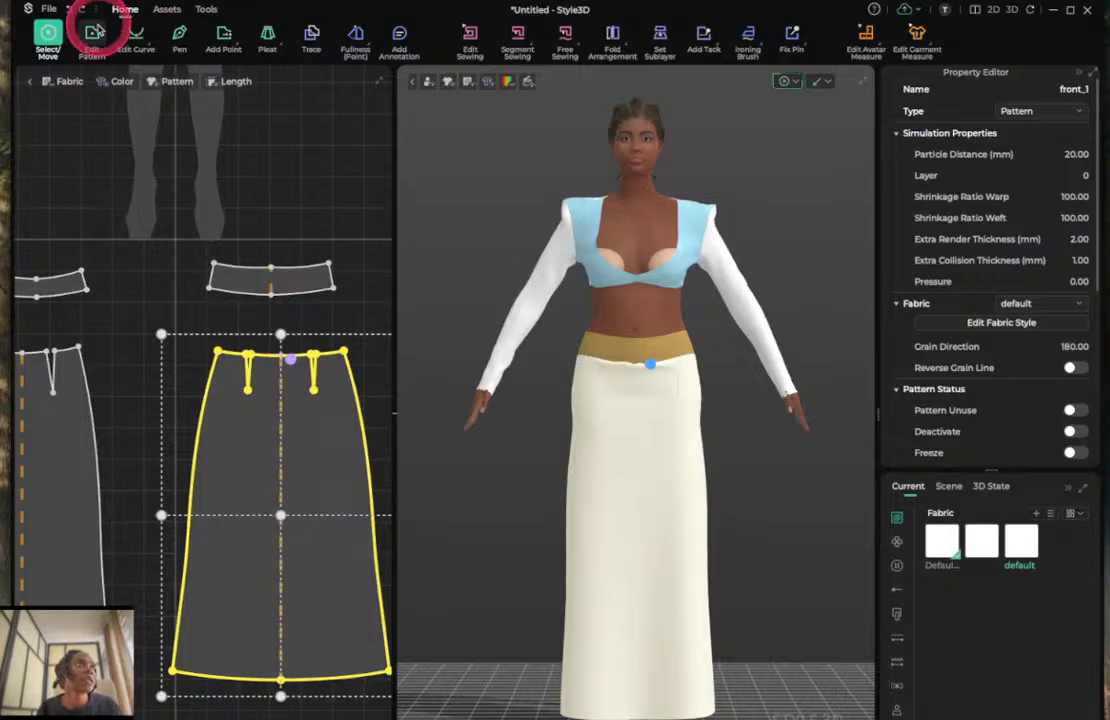
left_click(92, 32)
left_click(160, 420)
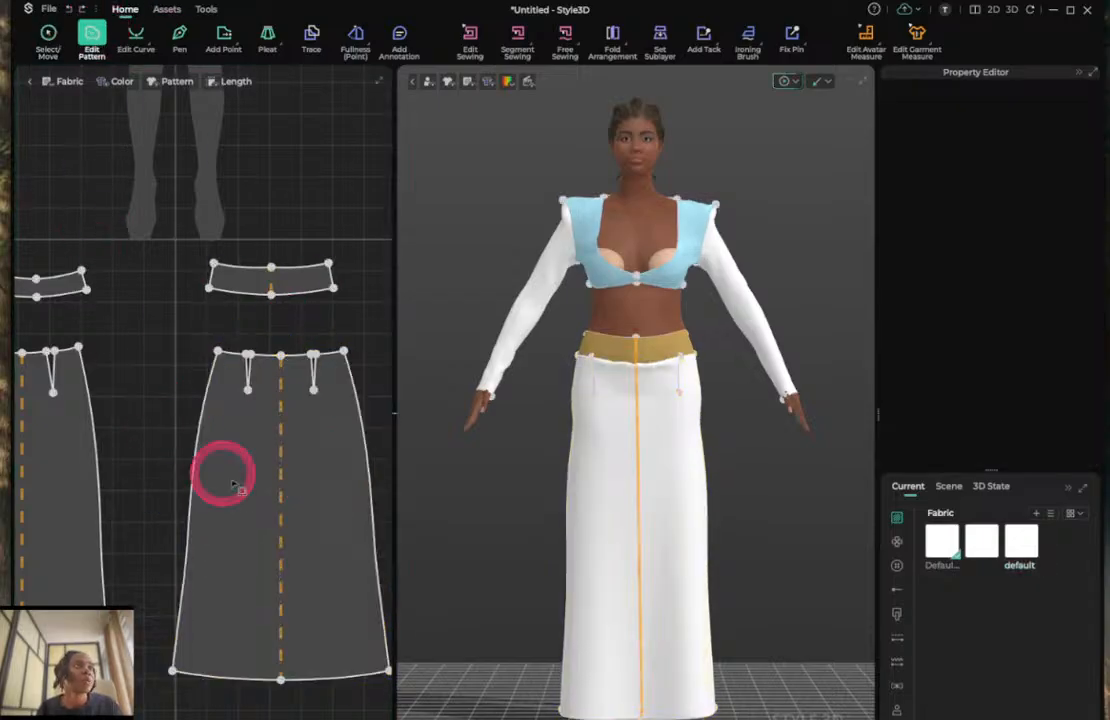
right_click(282, 507)
left_click(310, 516)
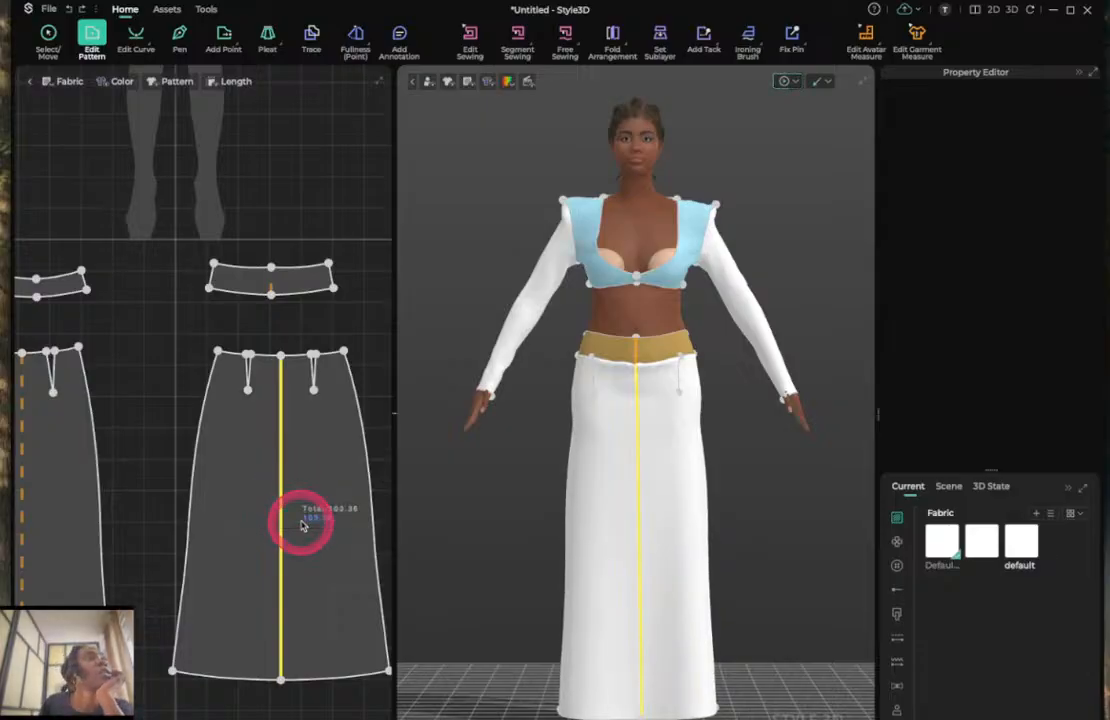
Draw an internal line about 92 cm long from the front skirt's right-hand dart tip down to the hem with the Pen tool.
left_click(179, 37)
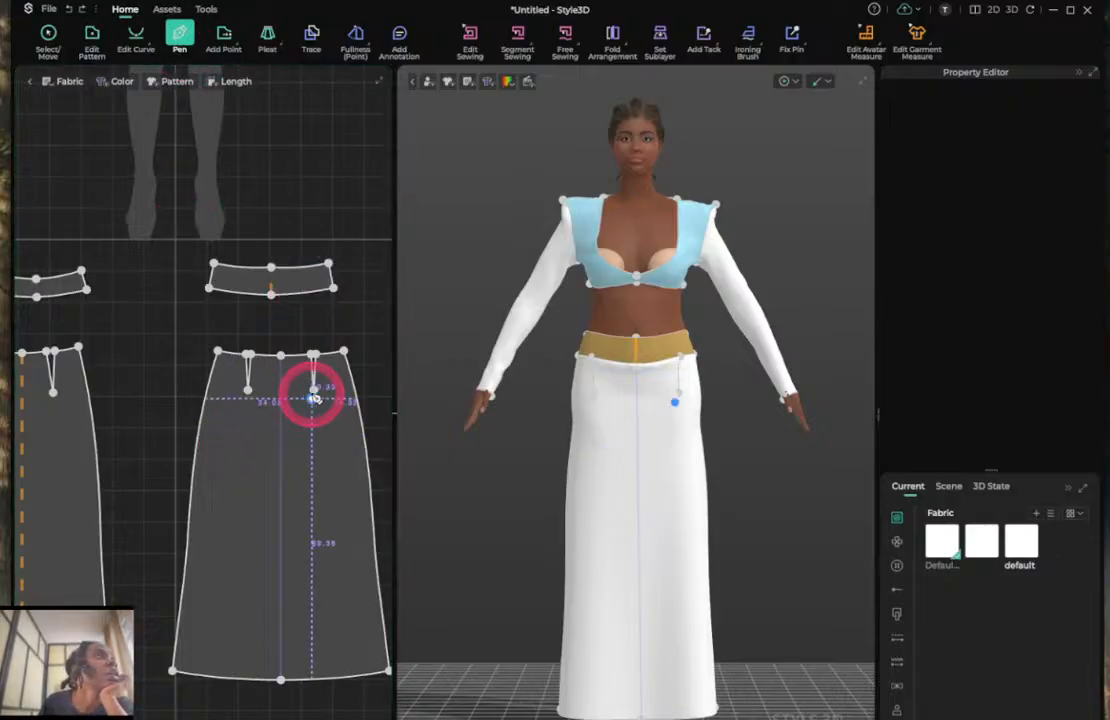
mouse_move(315, 393)
left_mouse_down()
mouse_move(278, 639)
mouse_move(320, 670)
left_mouse_up()
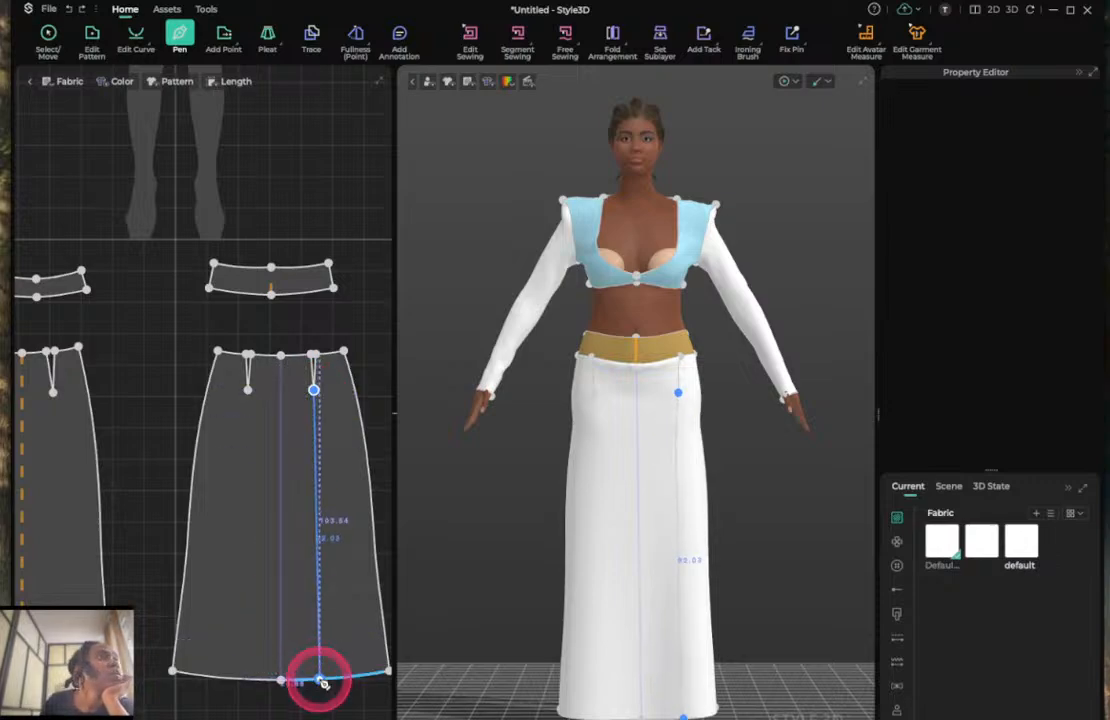
left_click(325, 680)
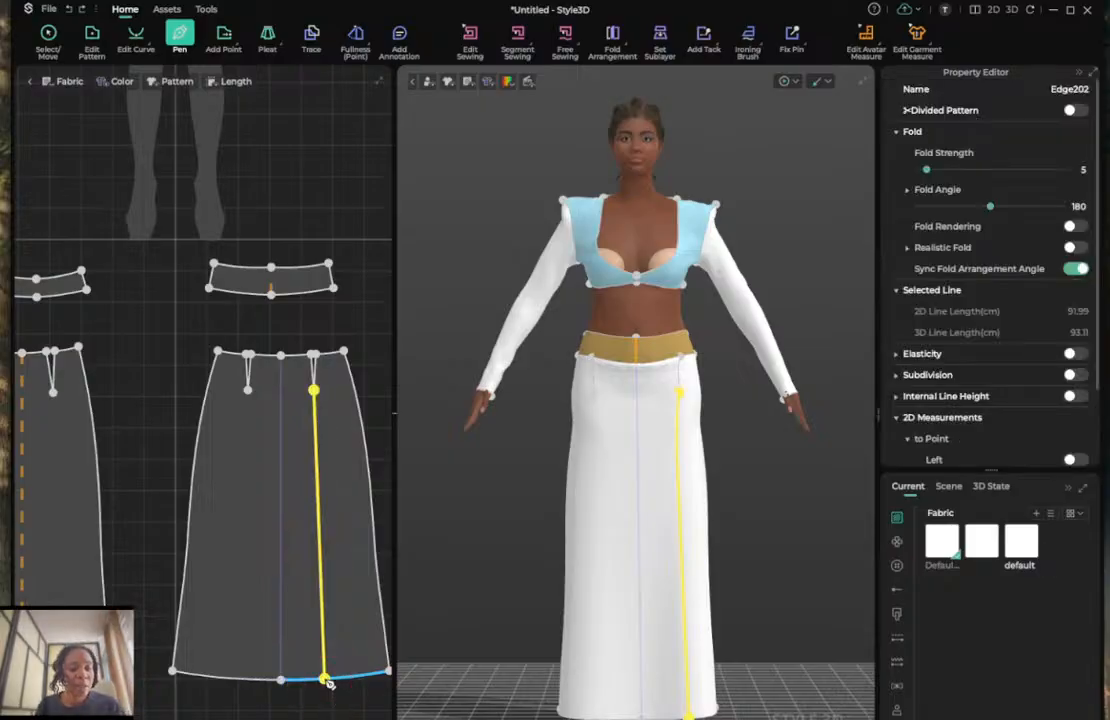
Cut the front skirt along the line below the right-hand dart to form a slit, and simulate the garment.
key("z")
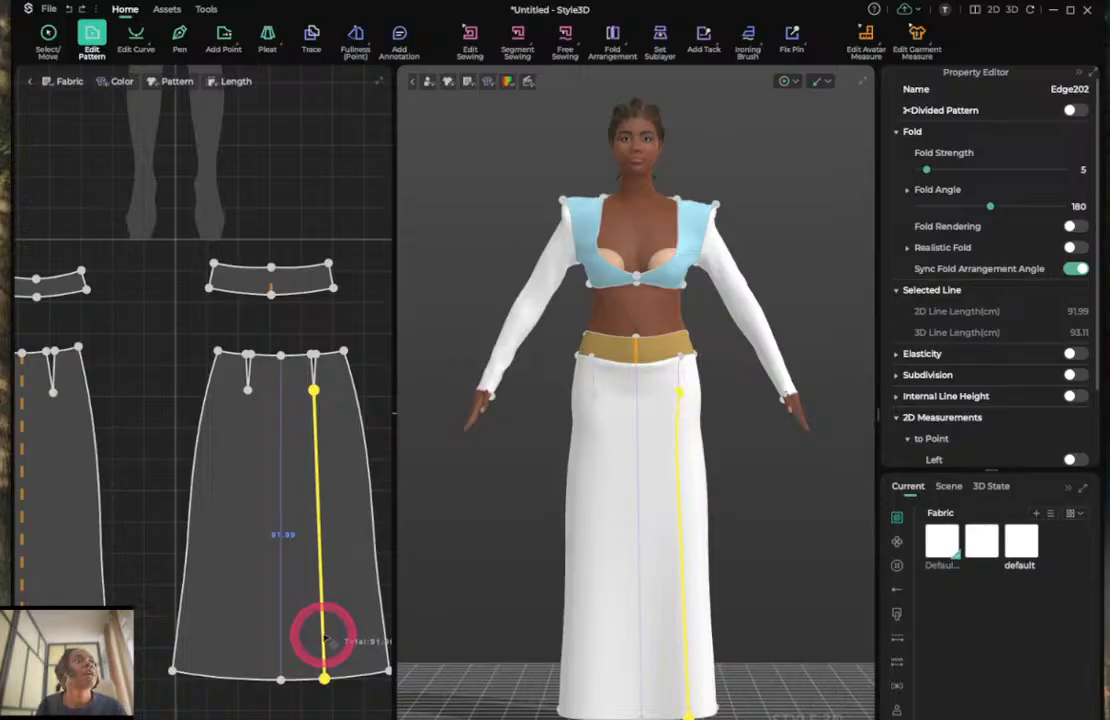
right_click(323, 640)
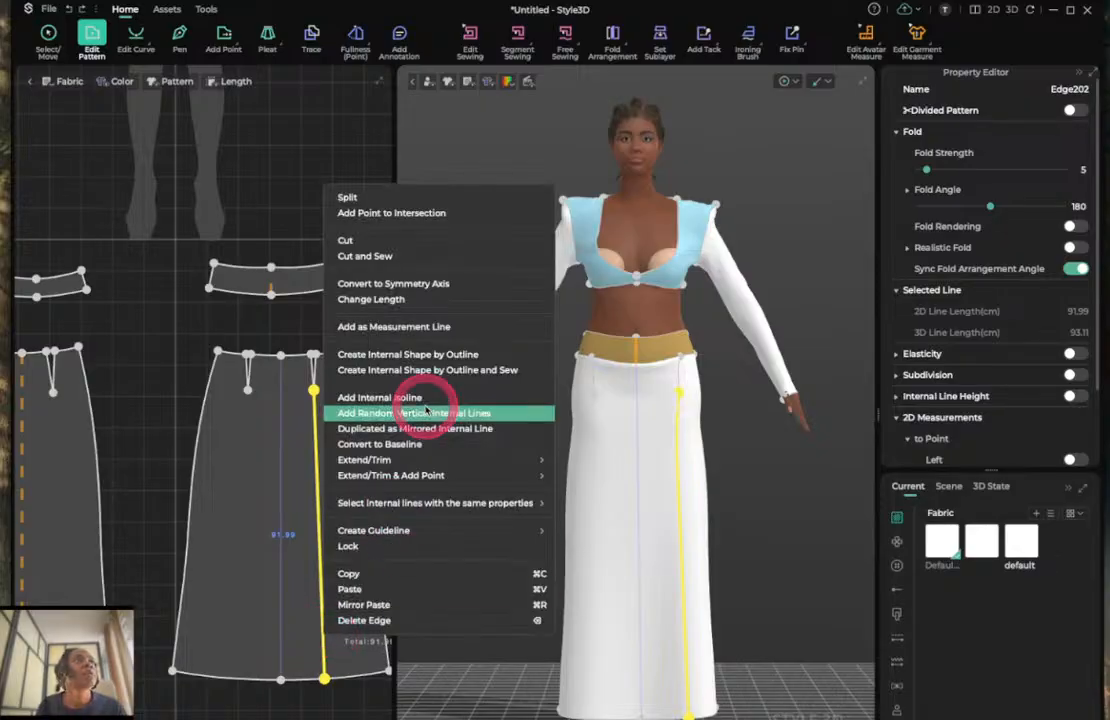
left_click(441, 240)
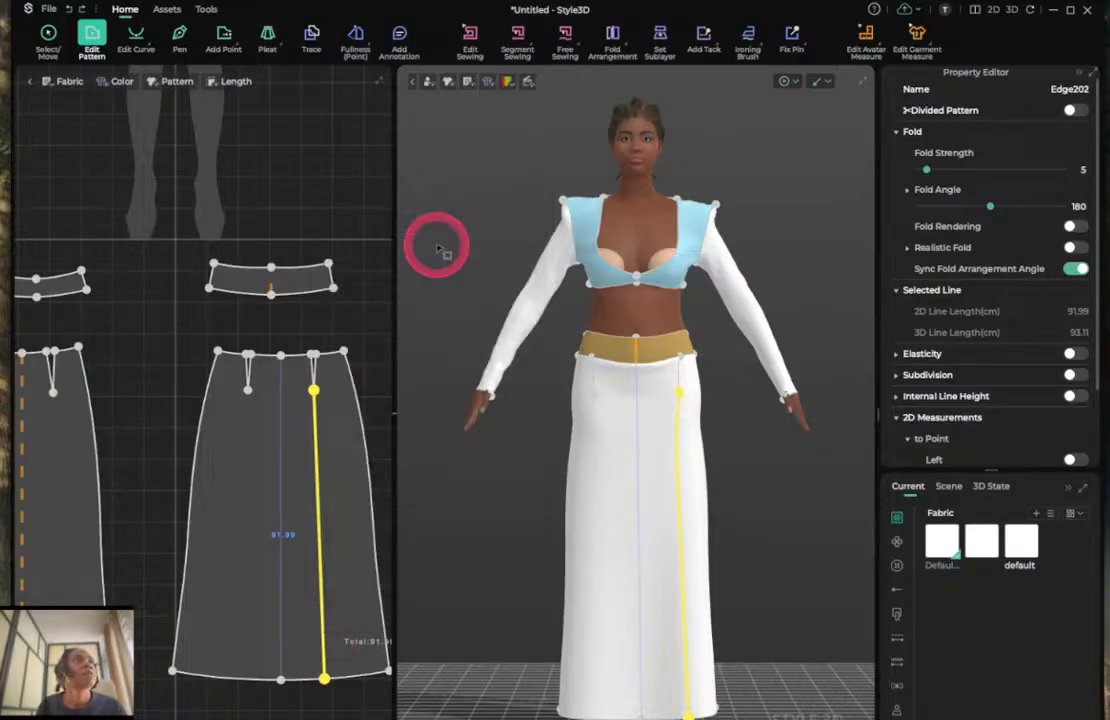
key("space")
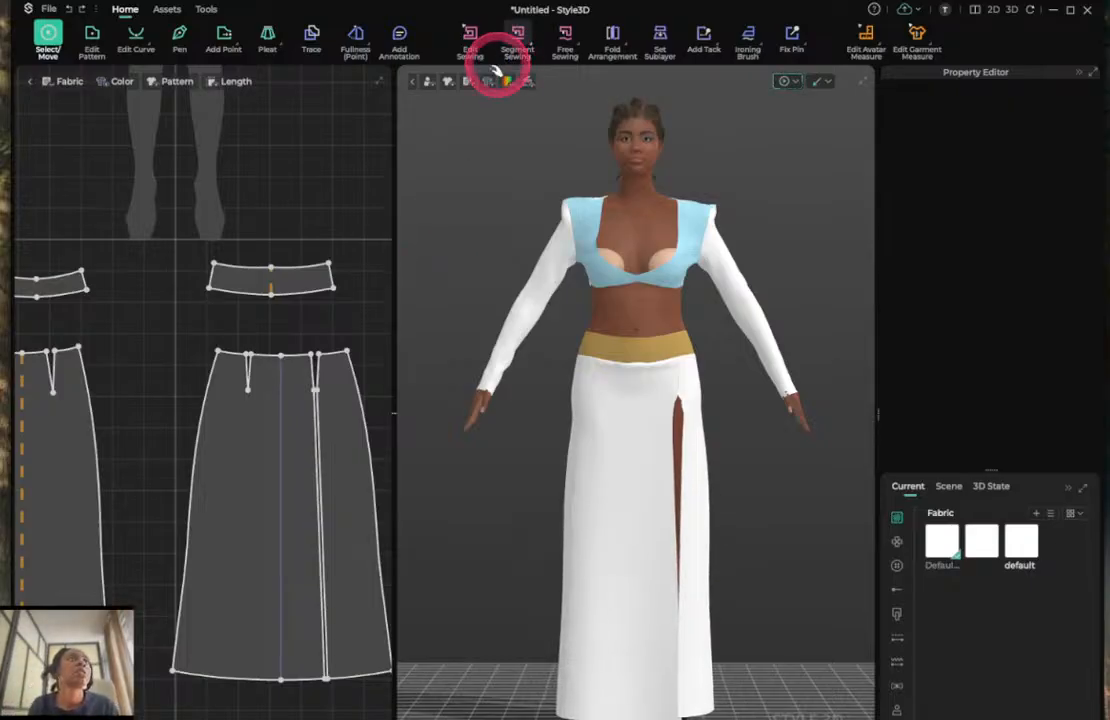
Delete the sewing that closes the front skirt's right-hand dart above the slit, and simulate the garment again.
left_click(471, 40)
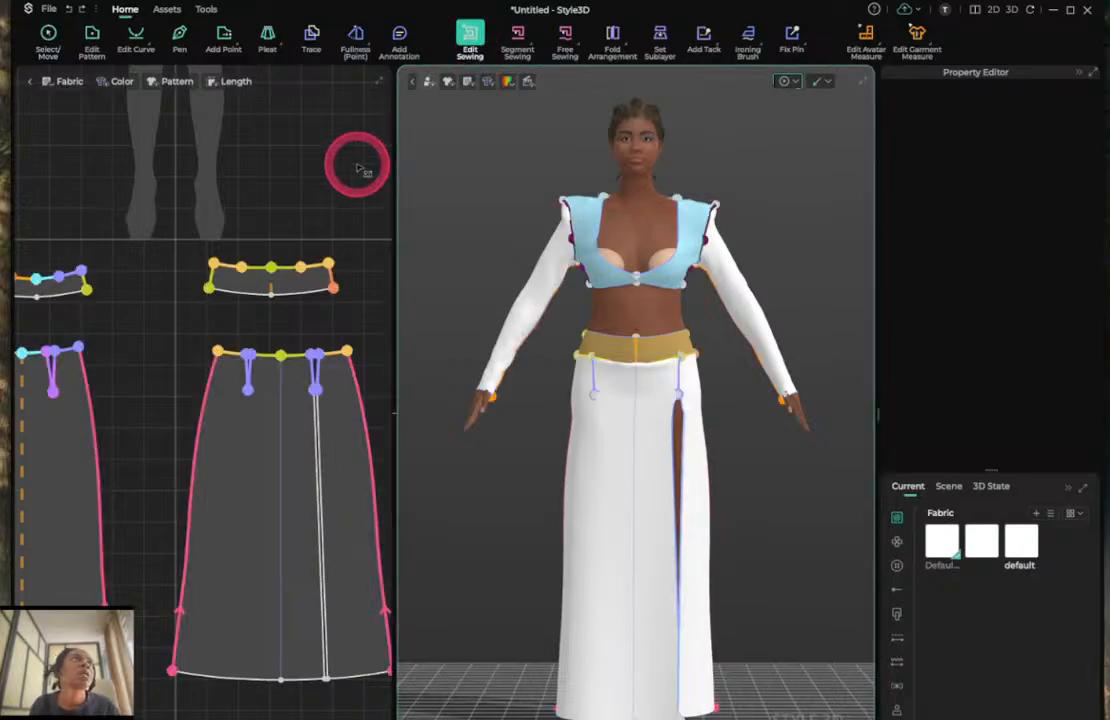
left_click(309, 273)
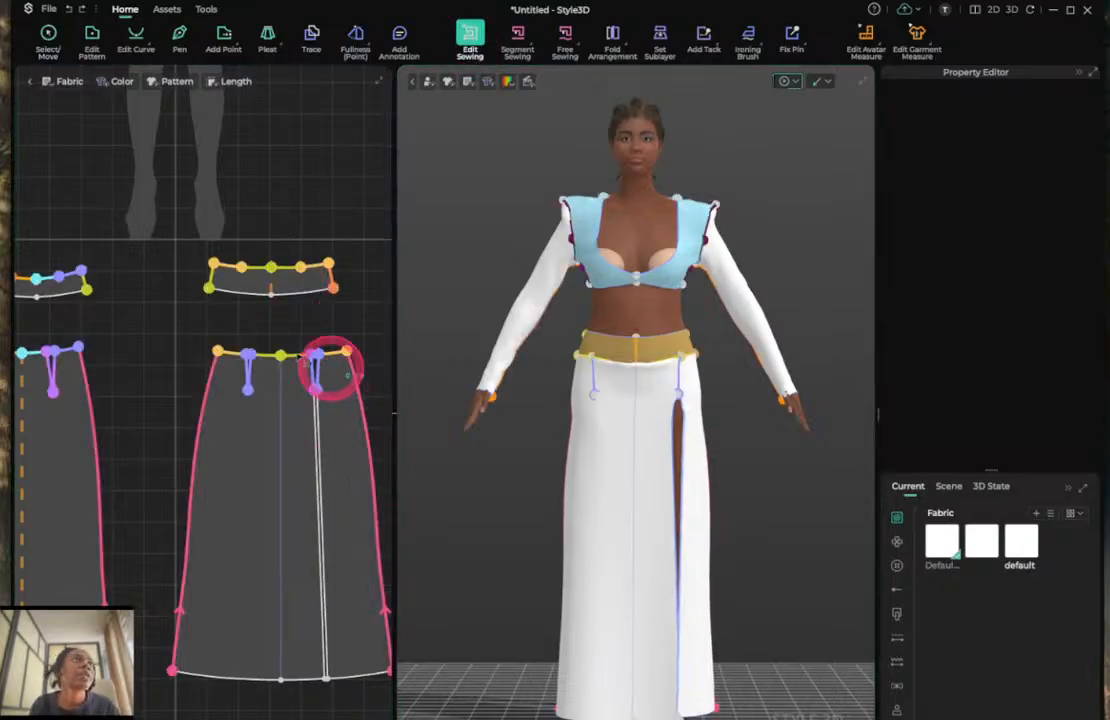
left_click(301, 358)
left_click(312, 378)
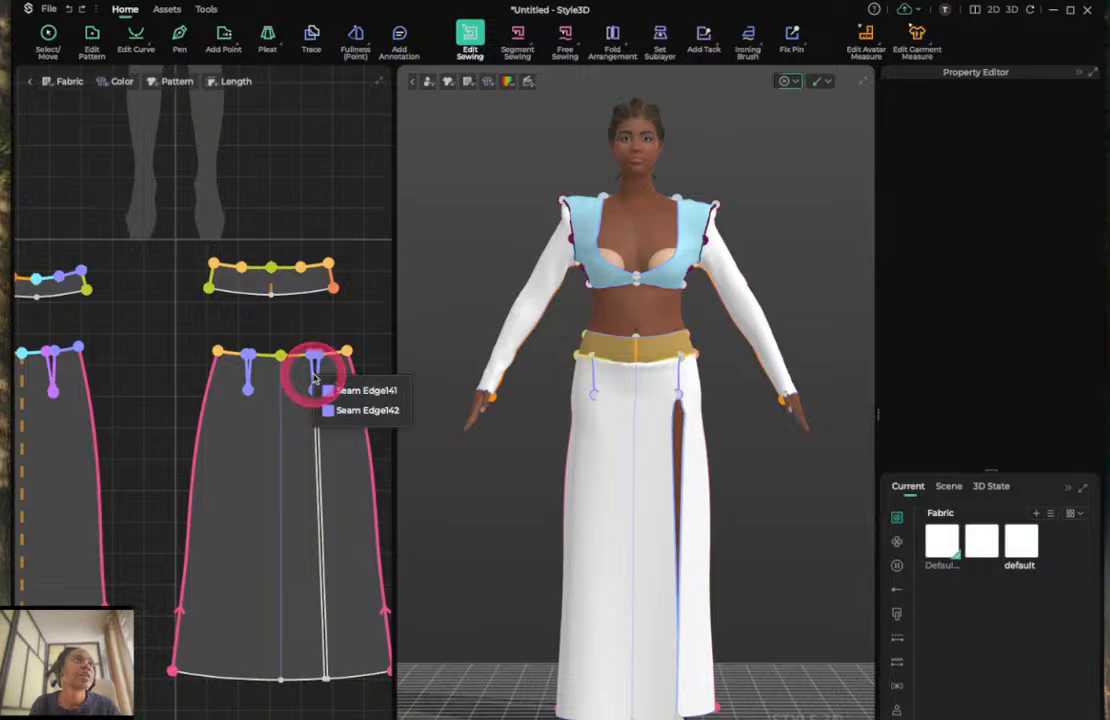
left_click(332, 391)
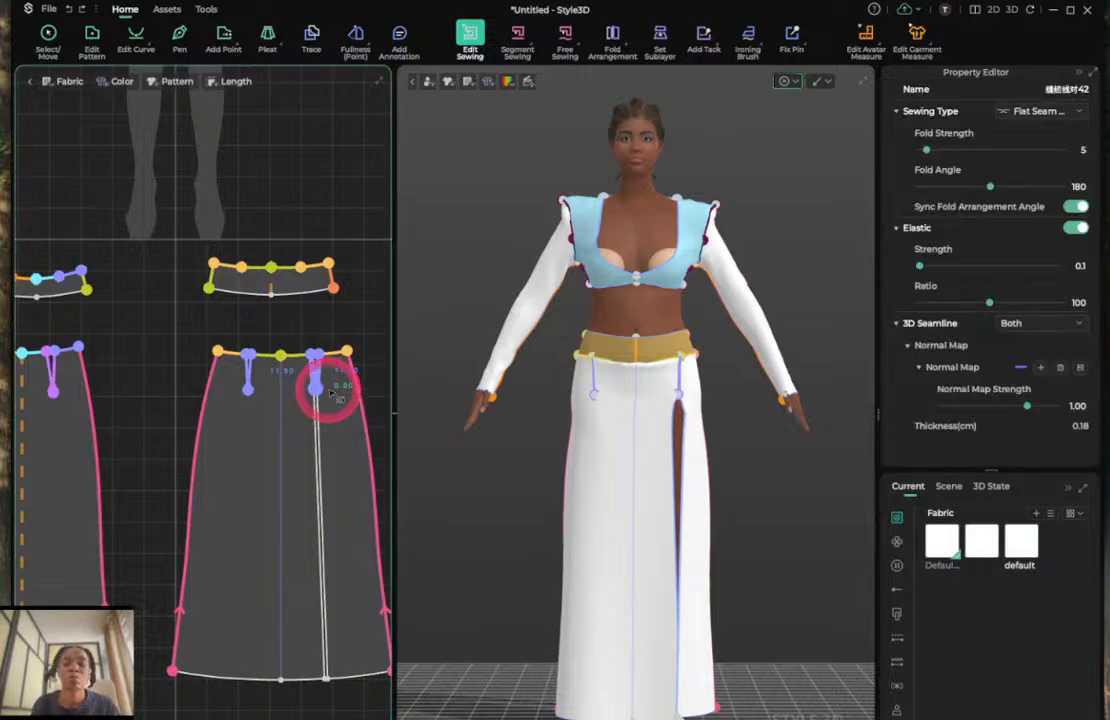
key("Delete")
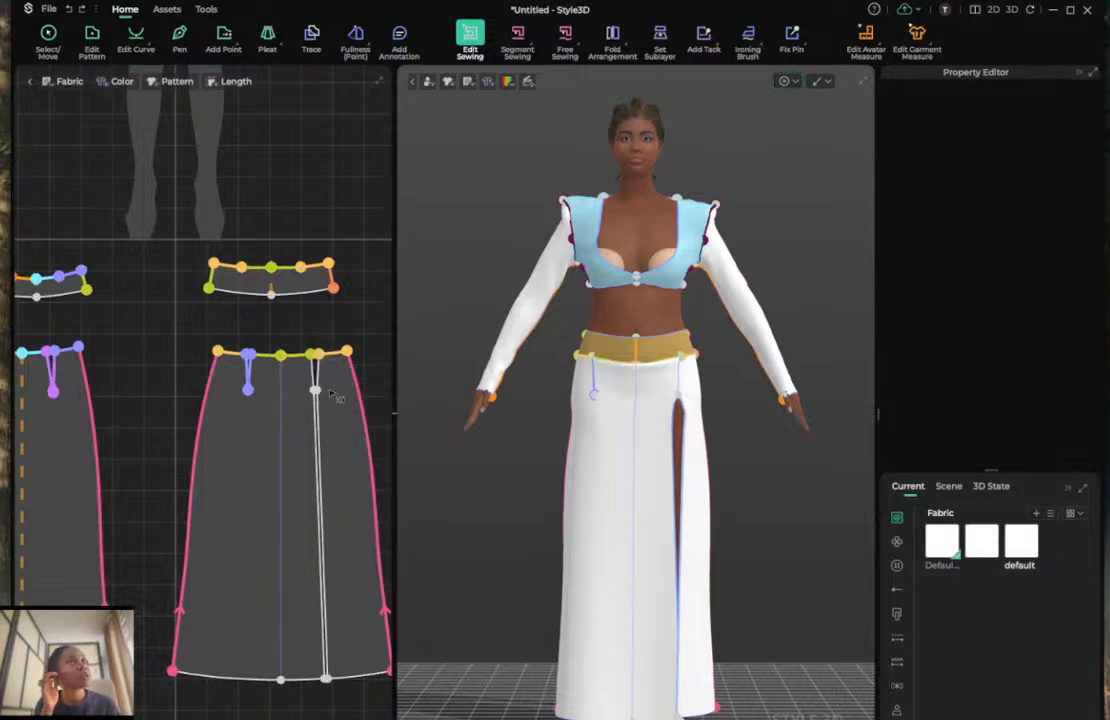
key("a")
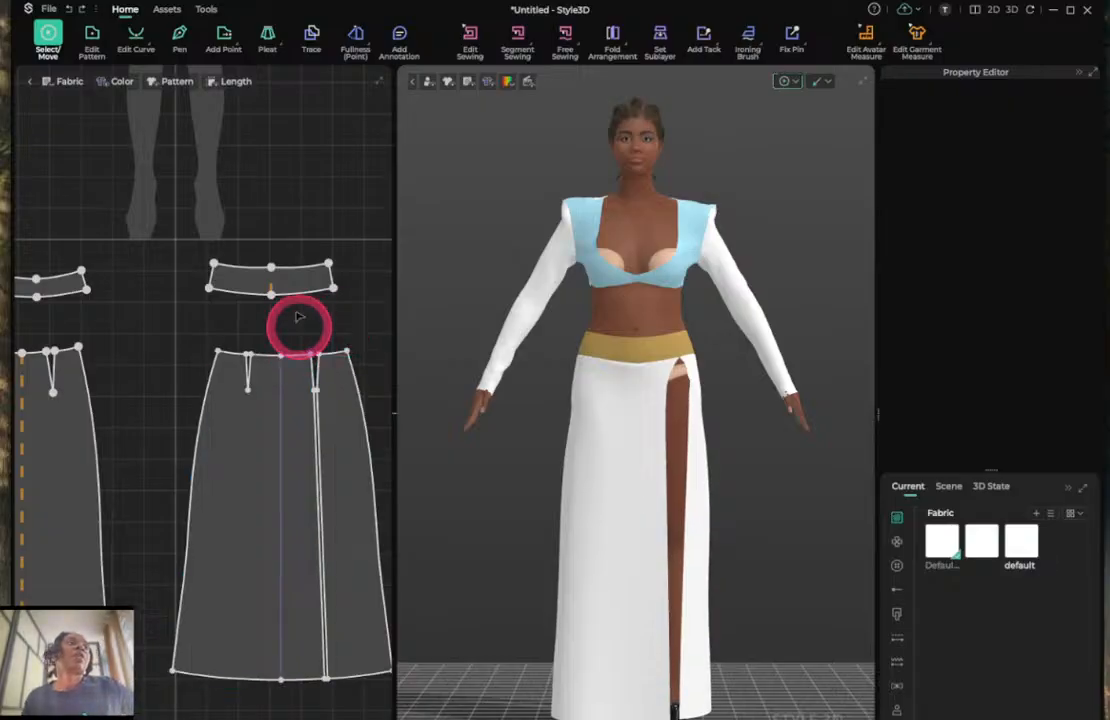
Bring up the reference photo to examine the skirt's slit and drape, and close it.
scroll(298, 318, "down", 5)
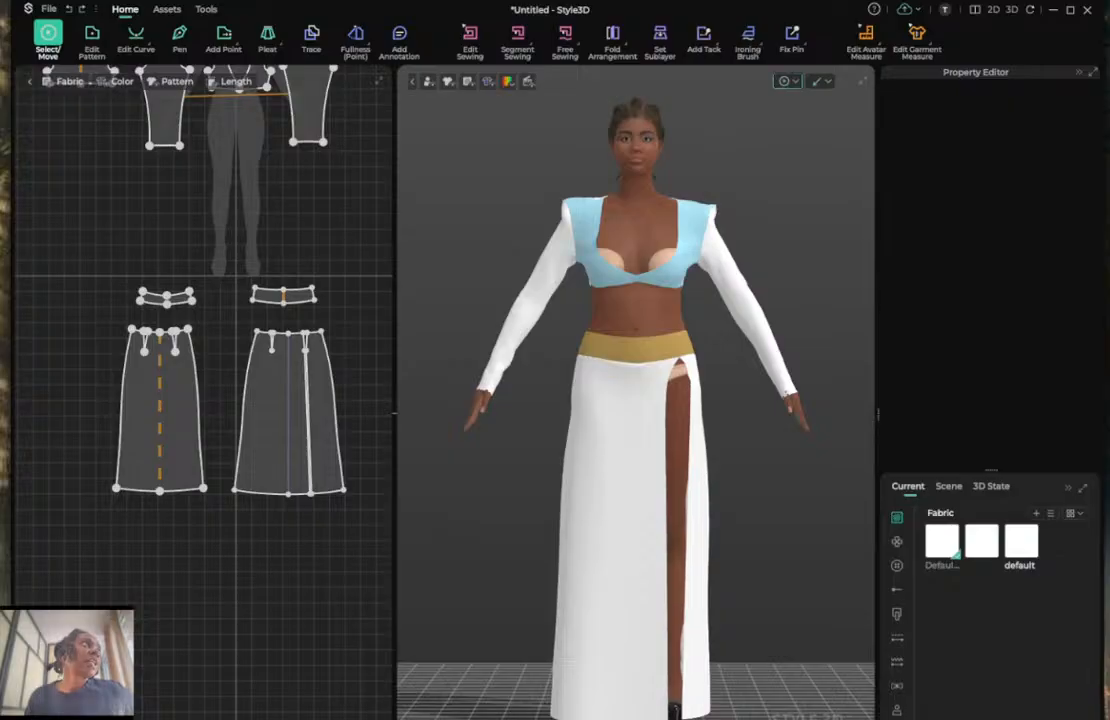
left_click_drag(0, 208, 356, 180)
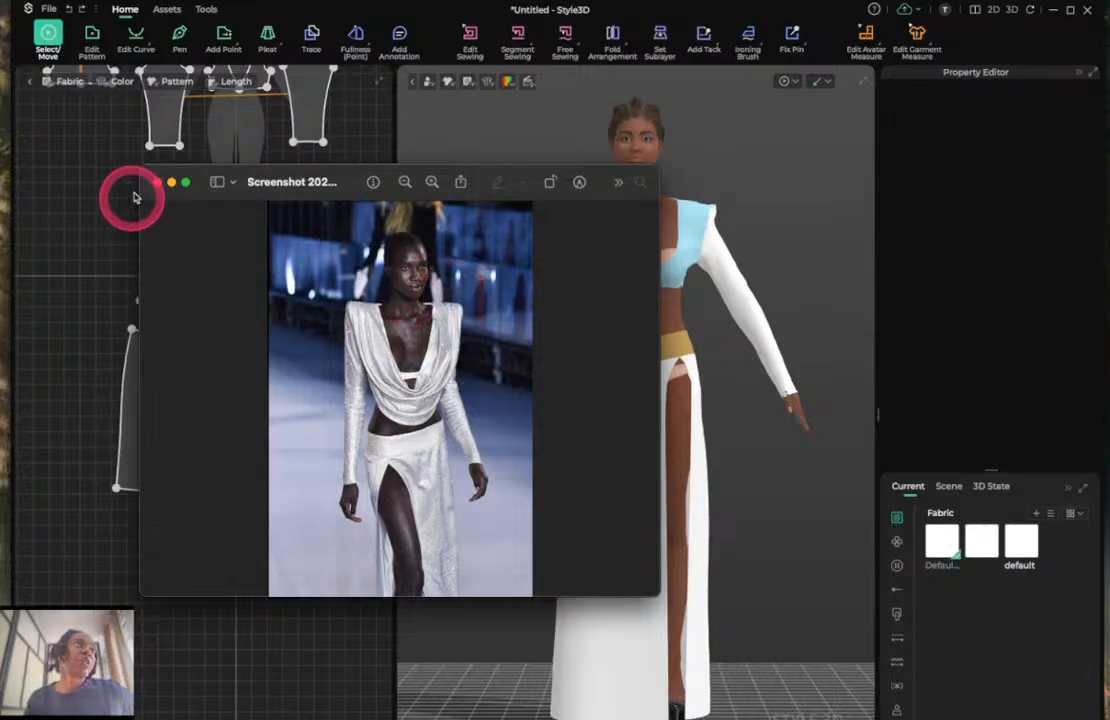
left_click(157, 184)
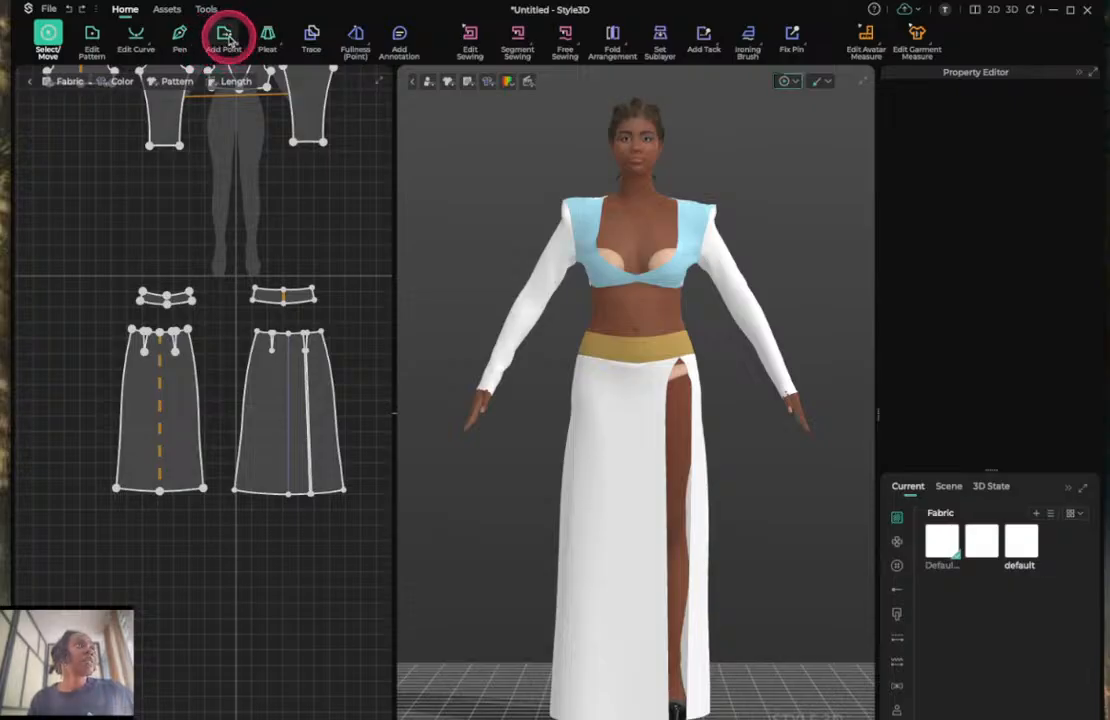
Draw a wide rectangular pattern piece below the two skirt pieces with the Rectangle tool and locate it in the 3D view.
left_click(226, 38)
left_click(248, 54)
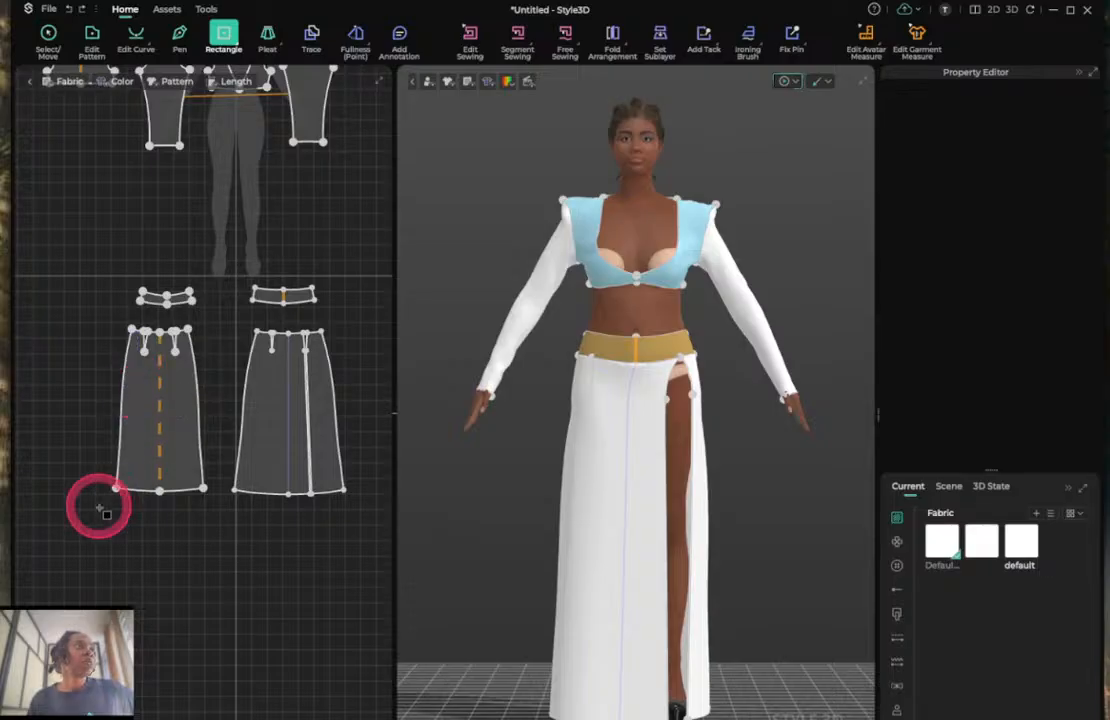
left_click_drag(109, 517, 291, 577)
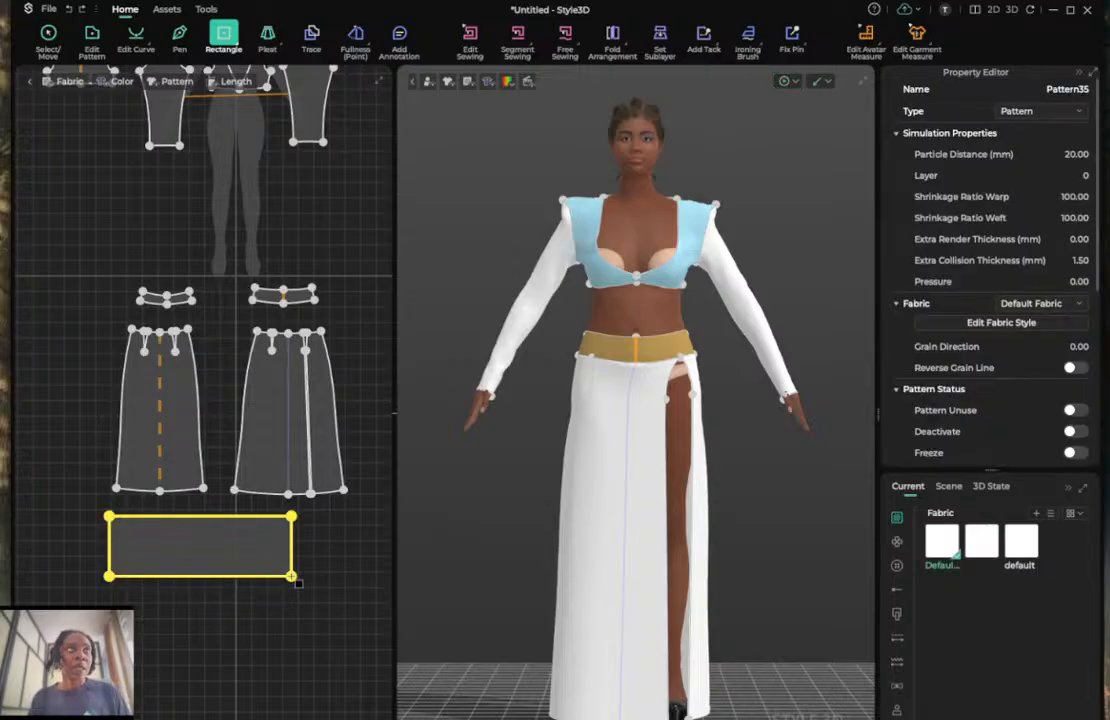
scroll(520, 474, "up", 5)
scroll(521, 480, "down", 3)
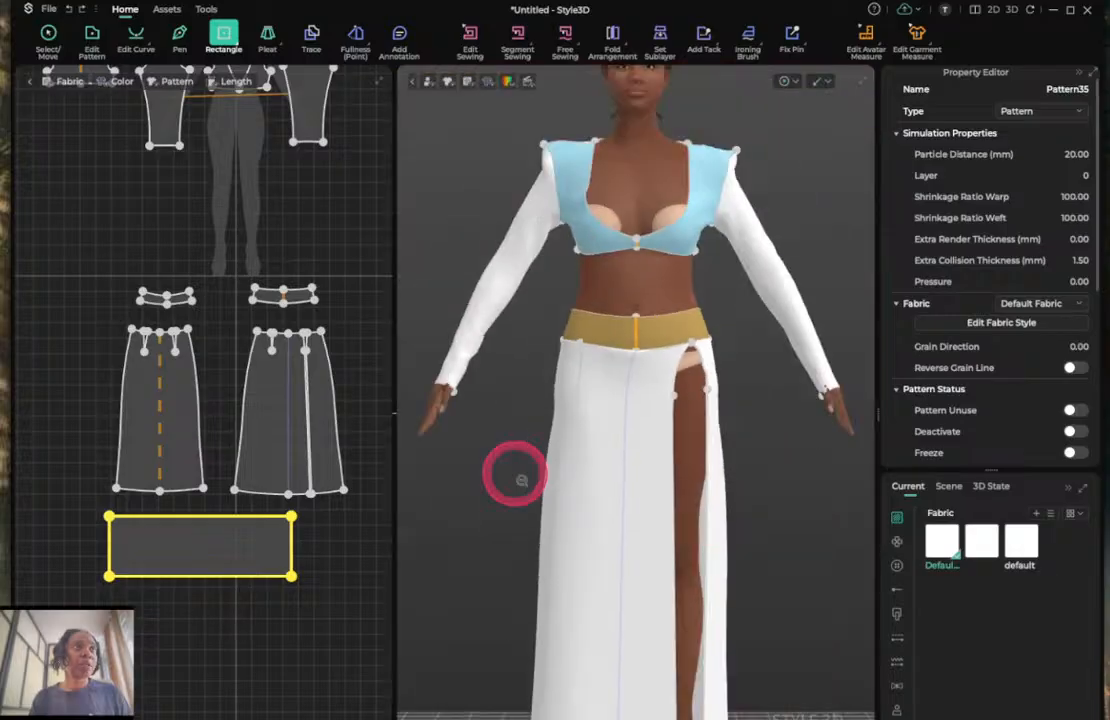
scroll(521, 480, "down", 5)
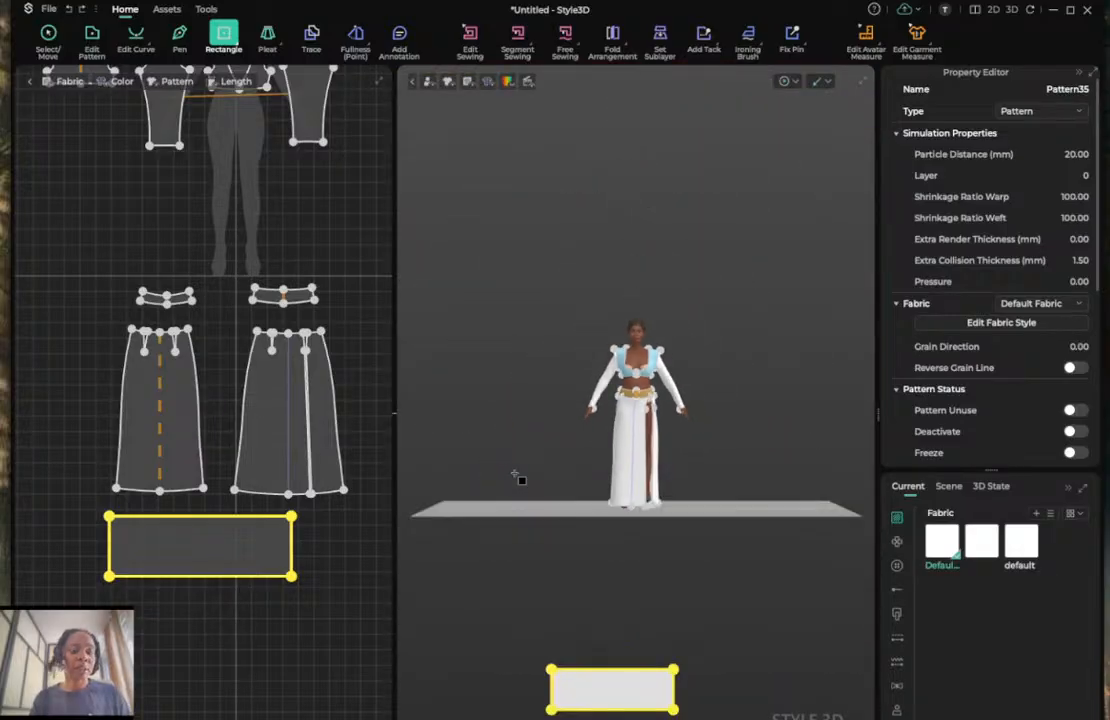
Move the new rectangular piece up in the 3D view so it sits in front of the avatar's upper body.
left_click(555, 614)
left_click(620, 695)
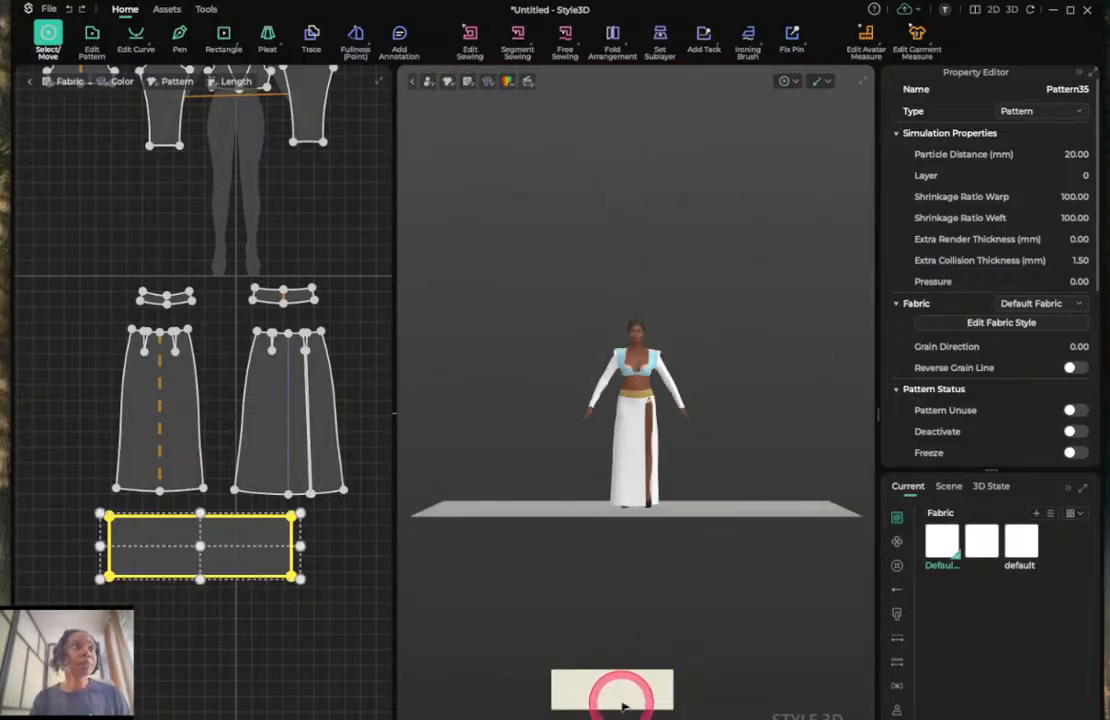
left_click(622, 704)
left_click_drag(622, 704, 654, 362)
scroll(654, 362, "up", 8)
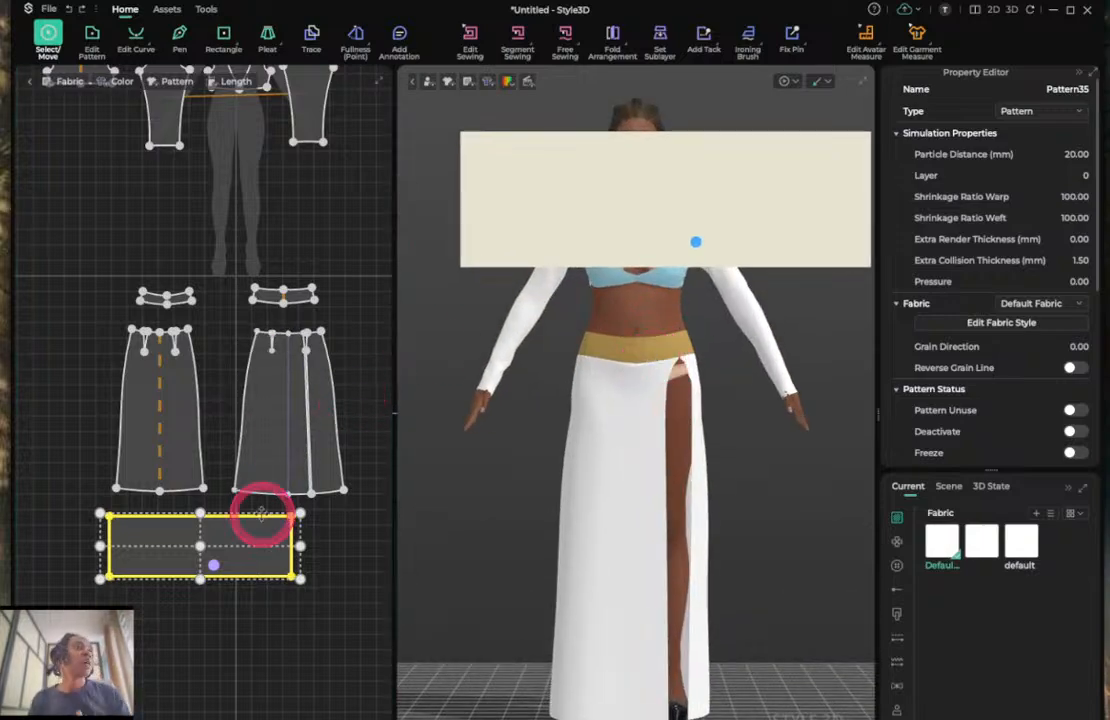
left_click(345, 576)
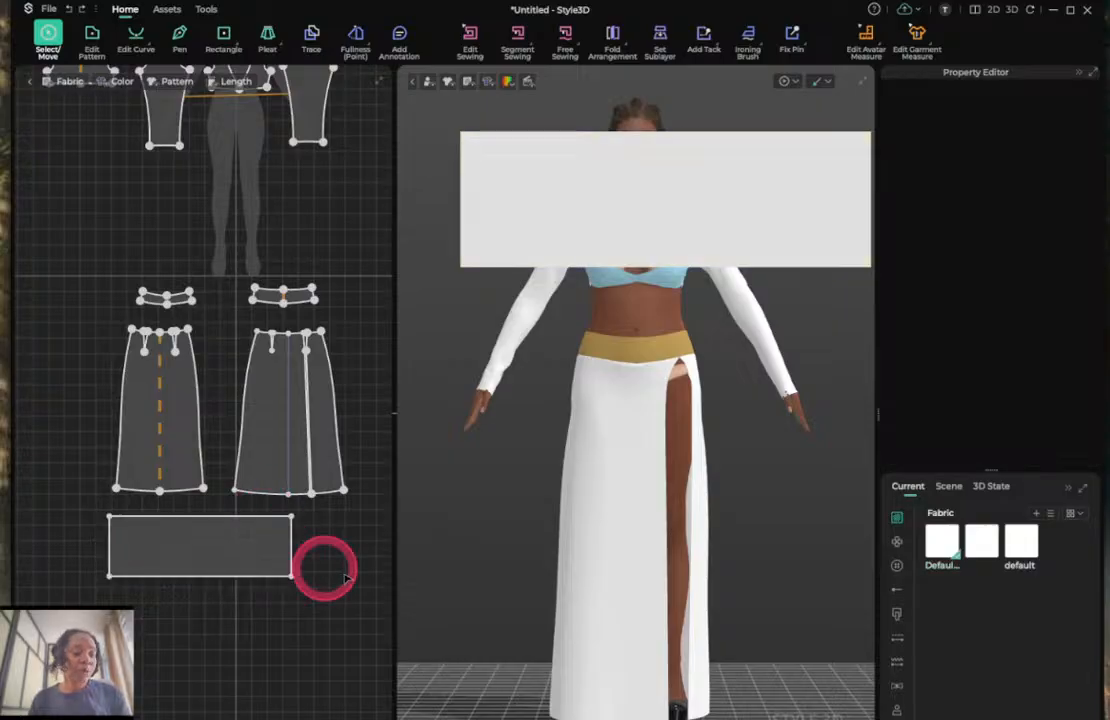
Skew the rectangular piece into a slanted parallelogram by moving its right edge down and inward with Edit Pattern.
key("z")
left_click(290, 547)
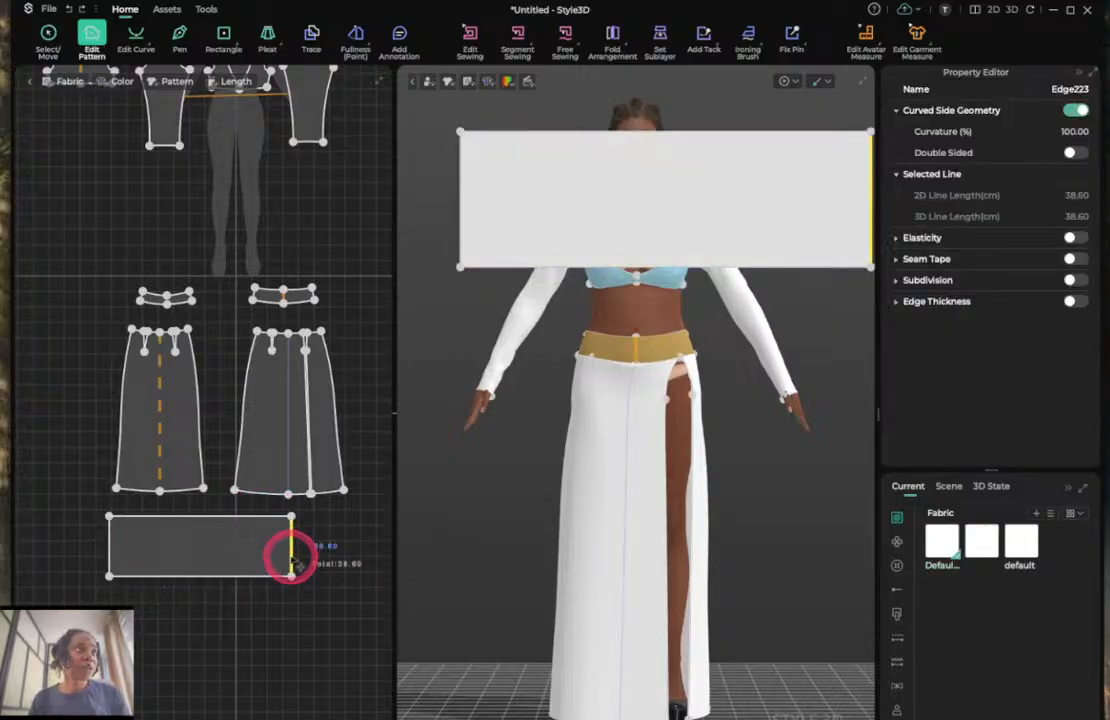
left_click_drag(290, 547, 238, 658)
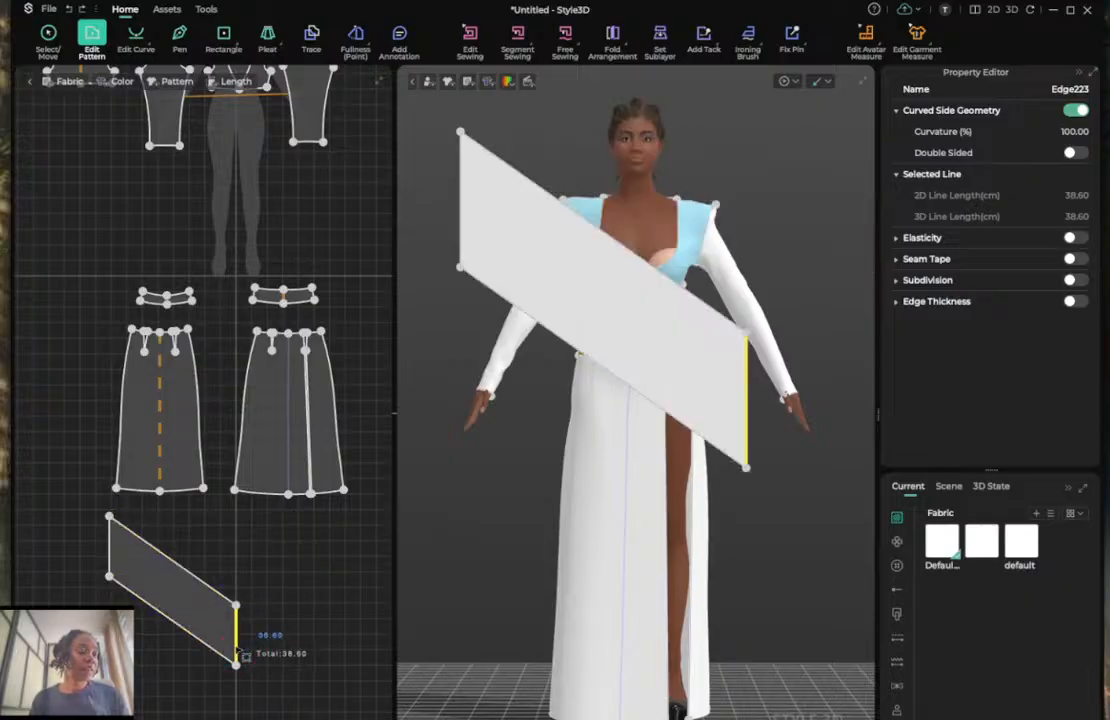
left_click(250, 682)
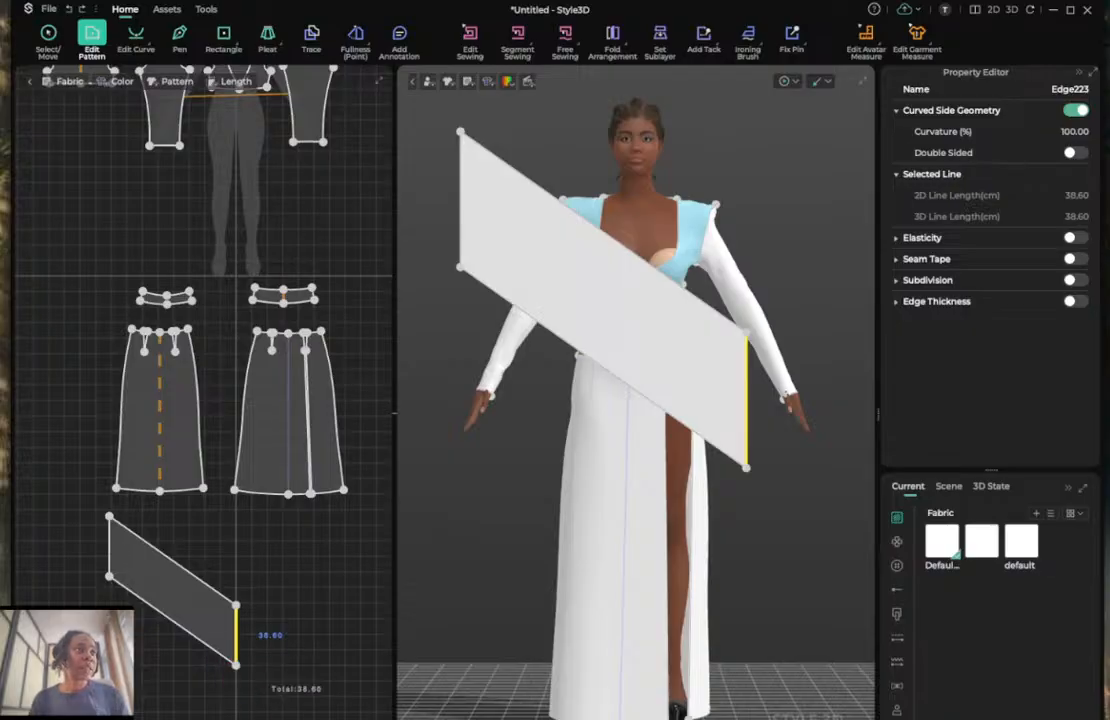
left_click(178, 421)
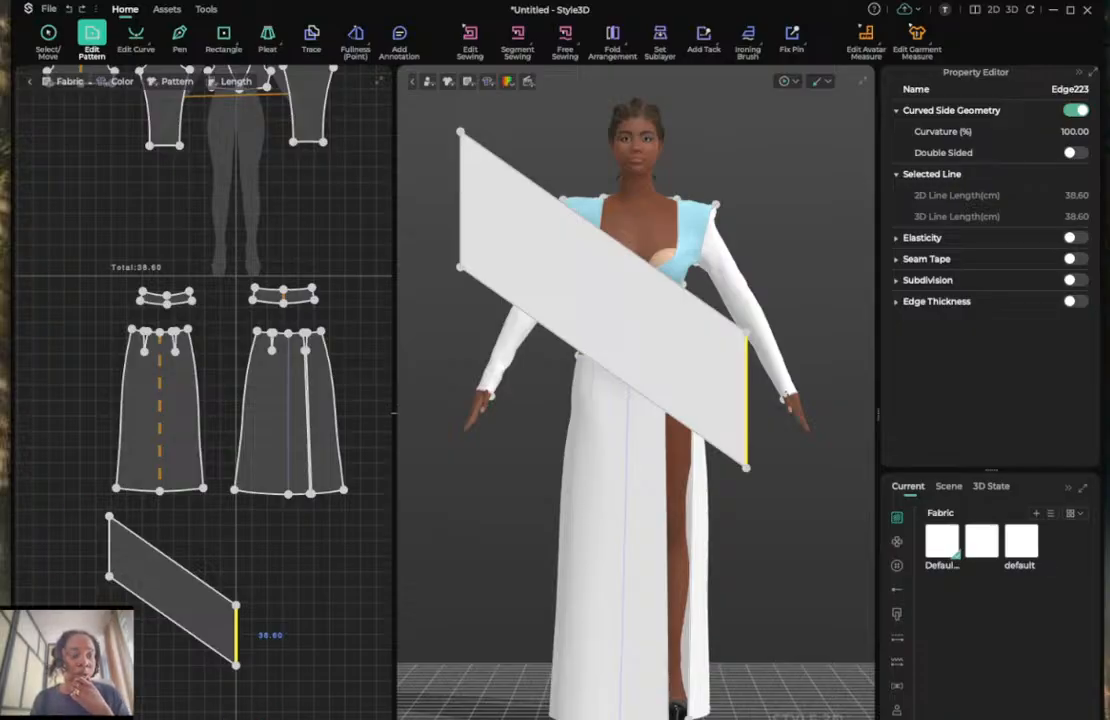
left_click_drag(930, 718, 0, 172)
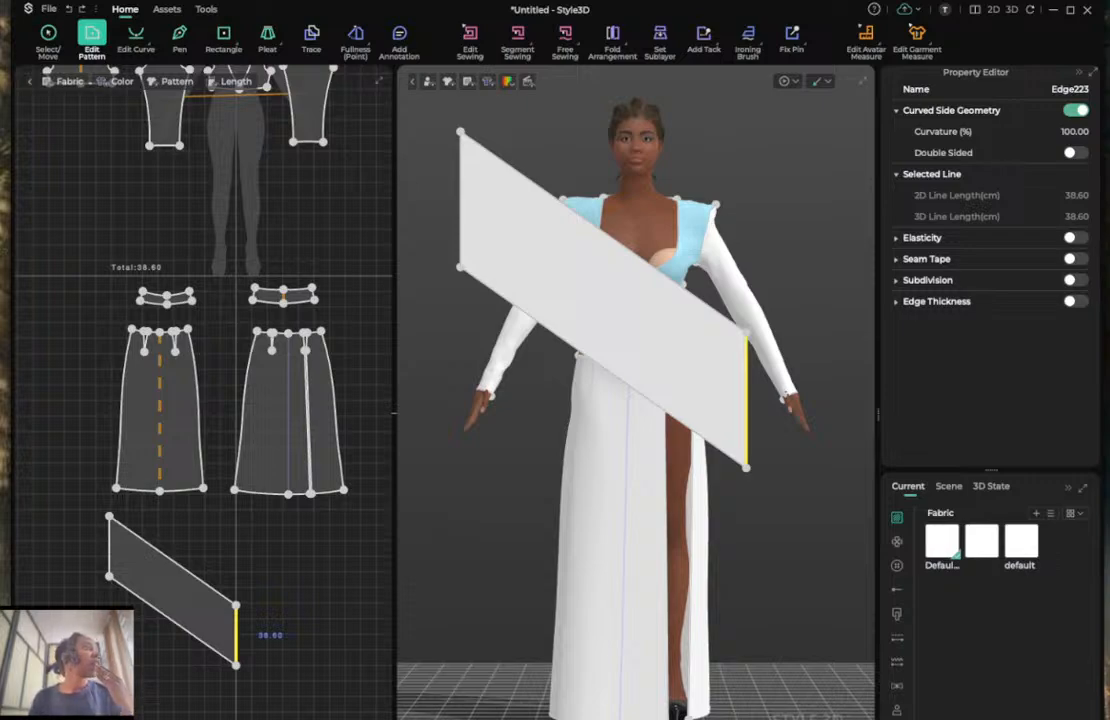
left_click(206, 675)
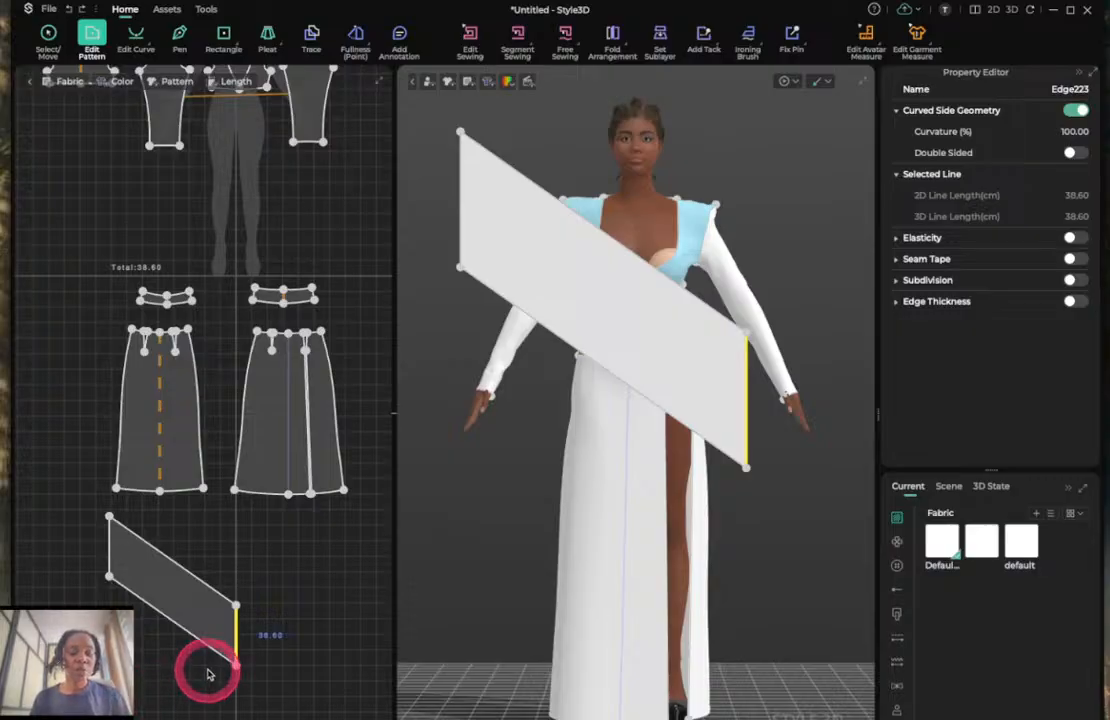
left_click(208, 674)
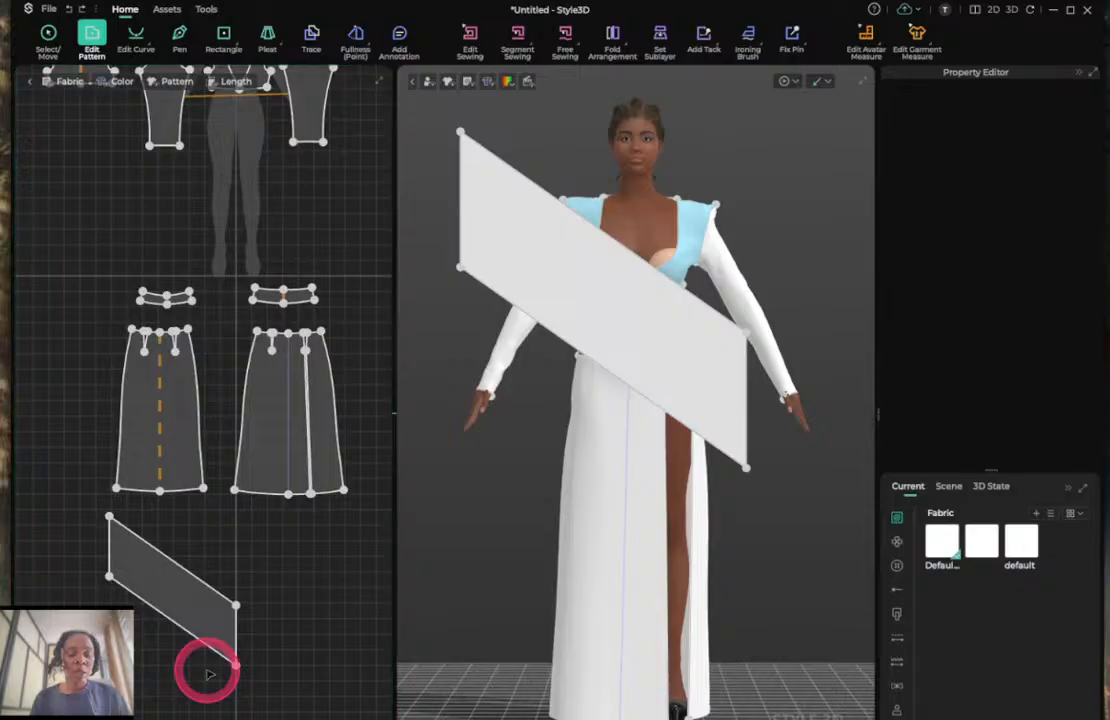
Bend the slanted piece's lower and upper long edges into downward-bowing curves with Edit Curve.
key("v")
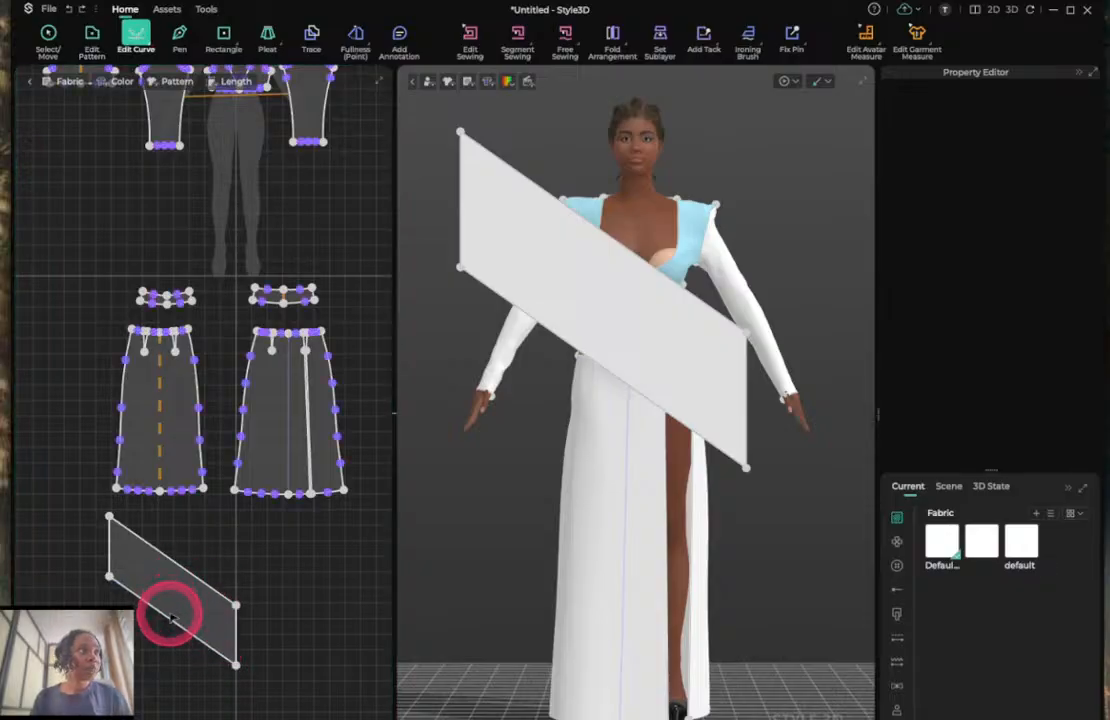
left_click_drag(170, 617, 161, 651)
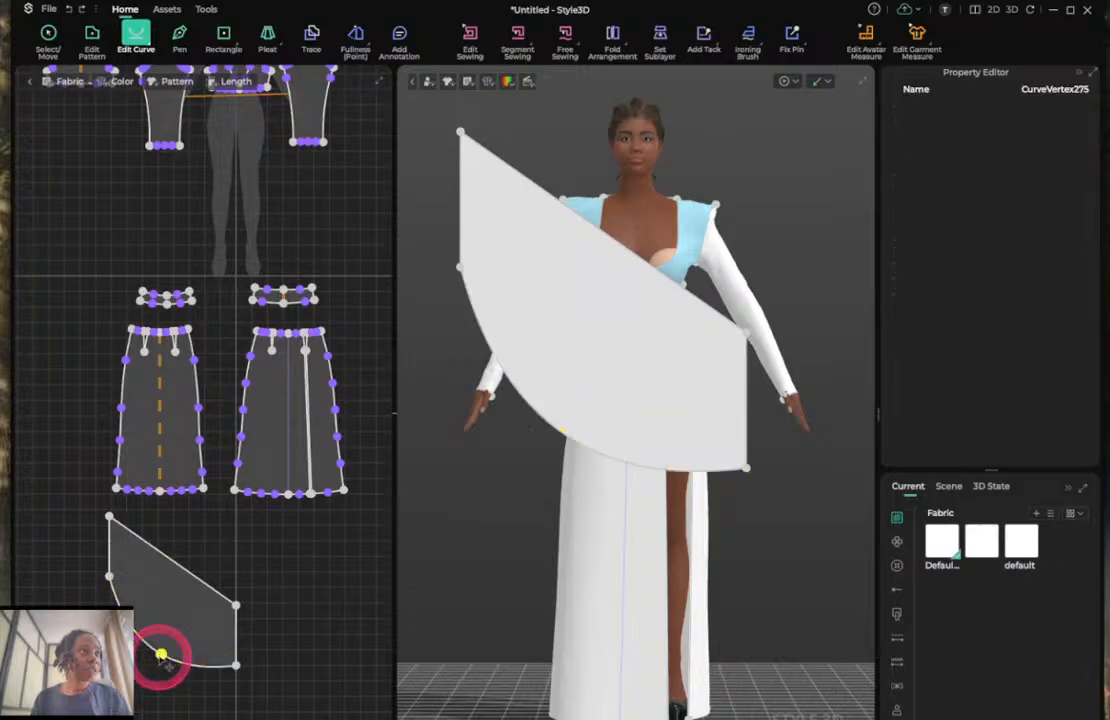
left_click_drag(170, 562, 173, 597)
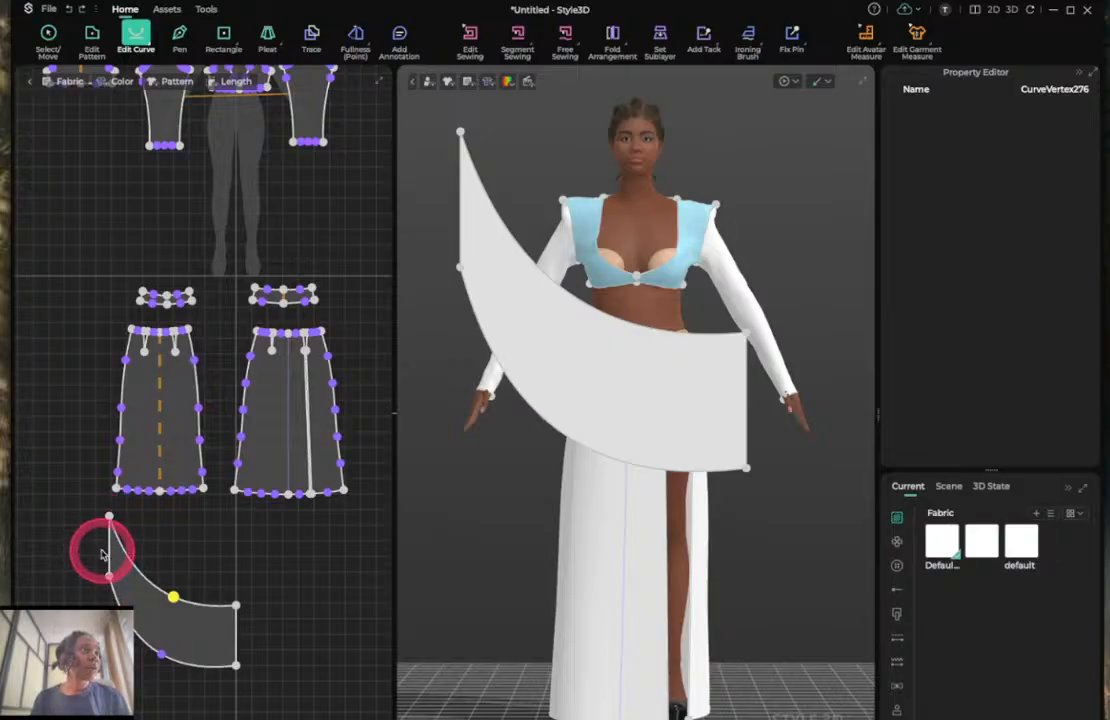
Move the curved piece's upper-left corner inward and lower its upper-right corner to widen the shoulder end and narrow the other end.
key("z")
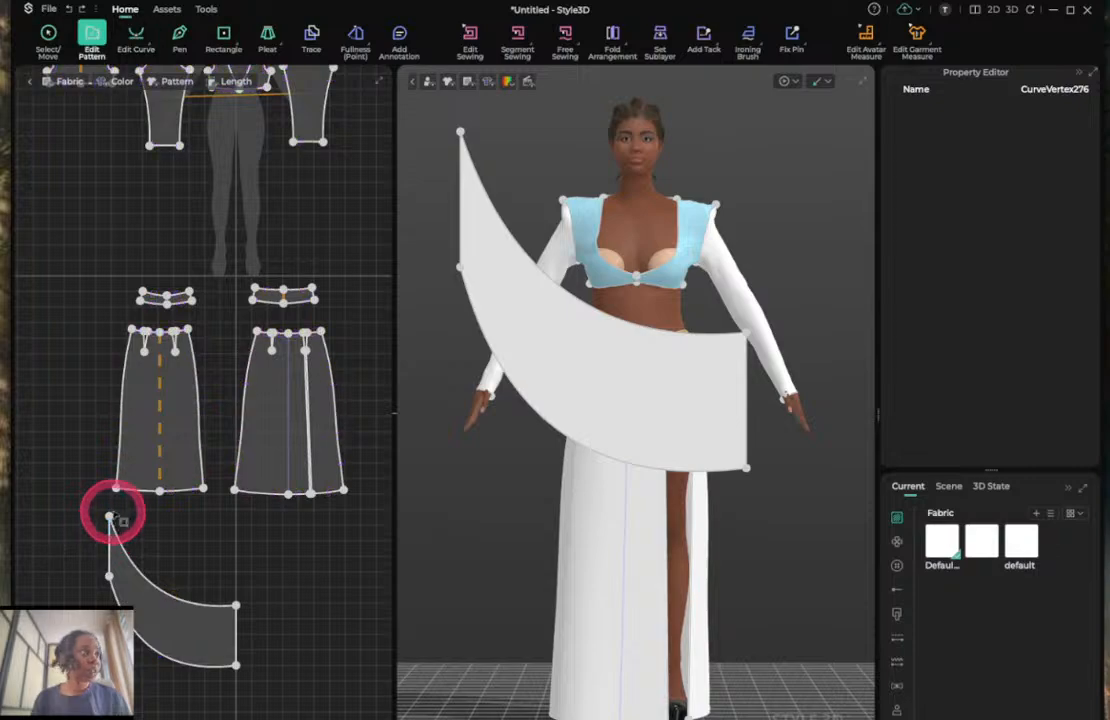
left_click(105, 518)
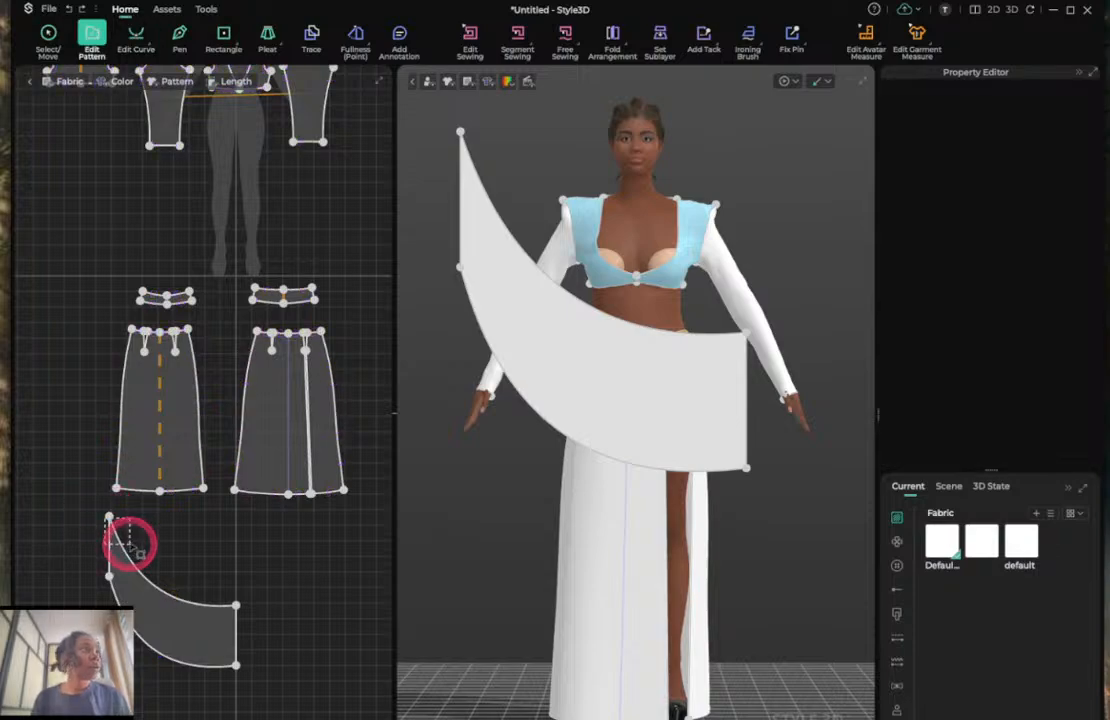
left_click(109, 516)
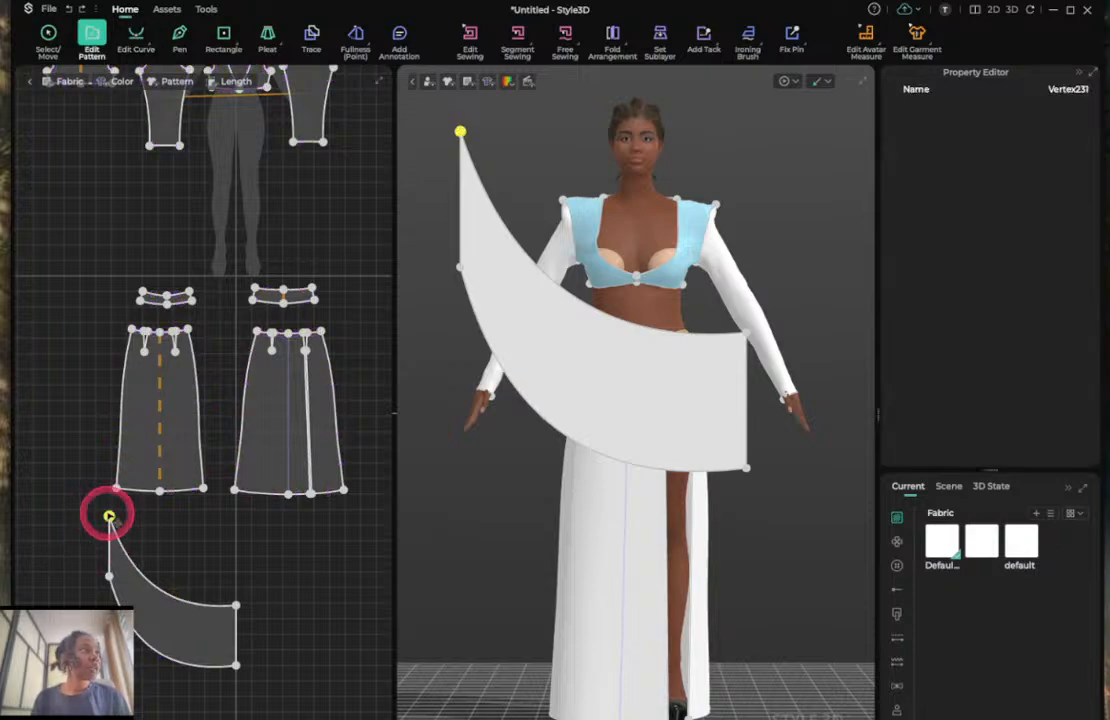
left_click_drag(109, 516, 183, 557)
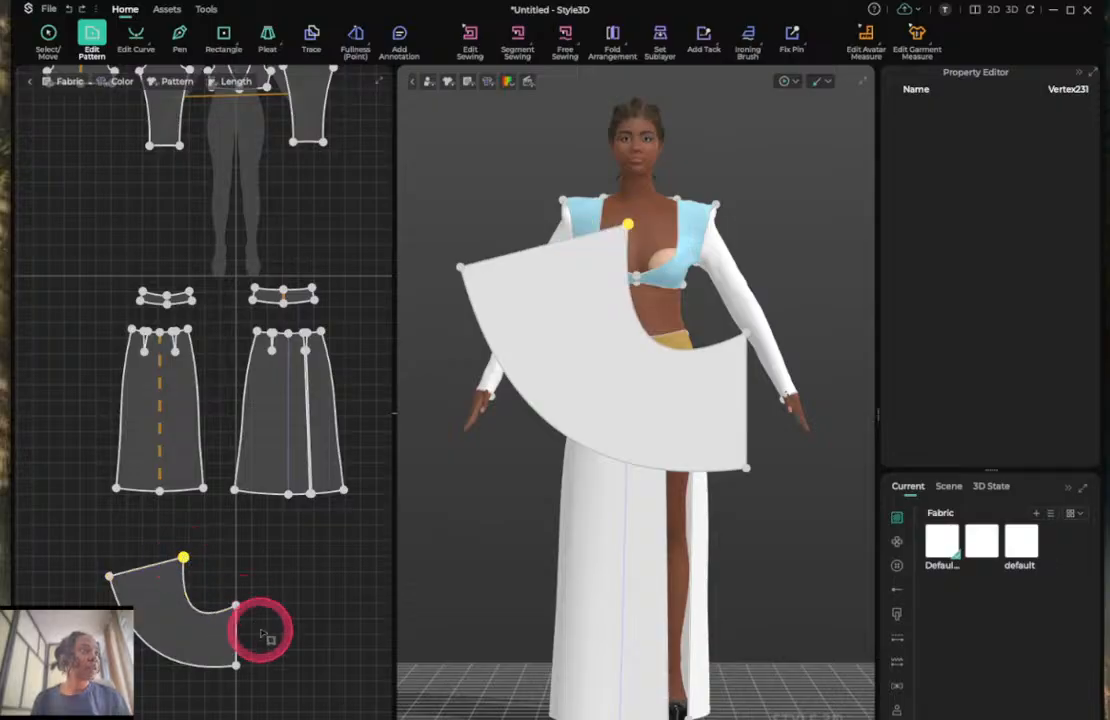
left_click_drag(236, 606, 238, 640)
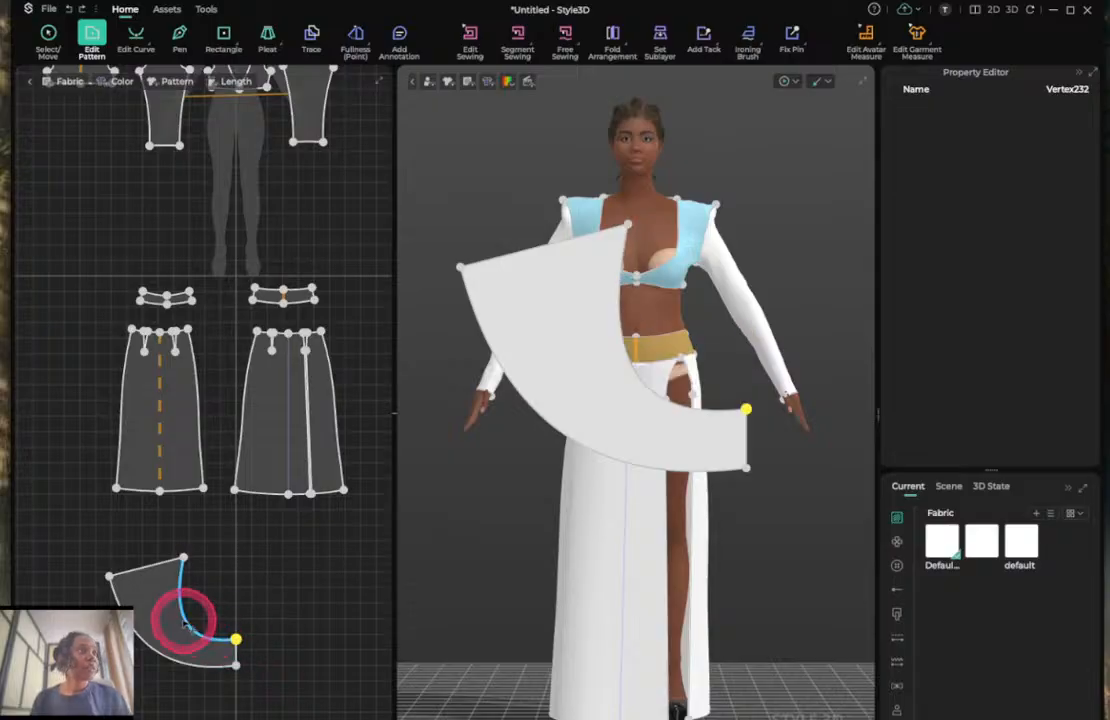
Reshape the piece's inner edge with two curve points so it runs nearly straight down and curves into the narrow end.
key("c")
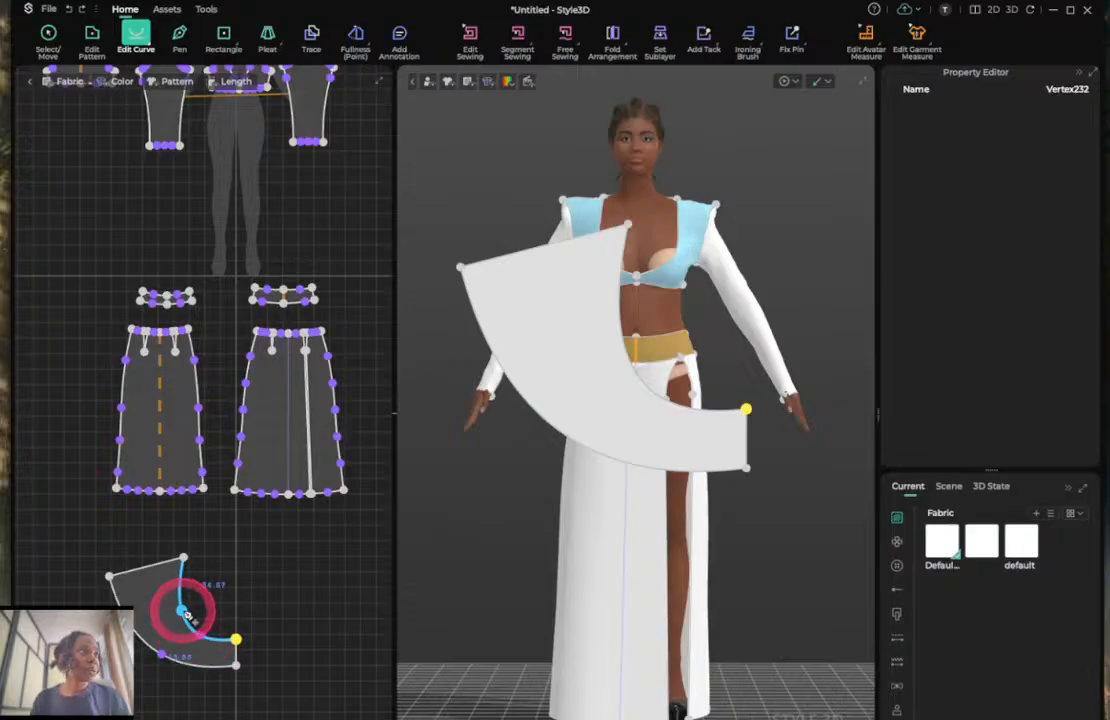
left_click_drag(200, 635, 193, 591)
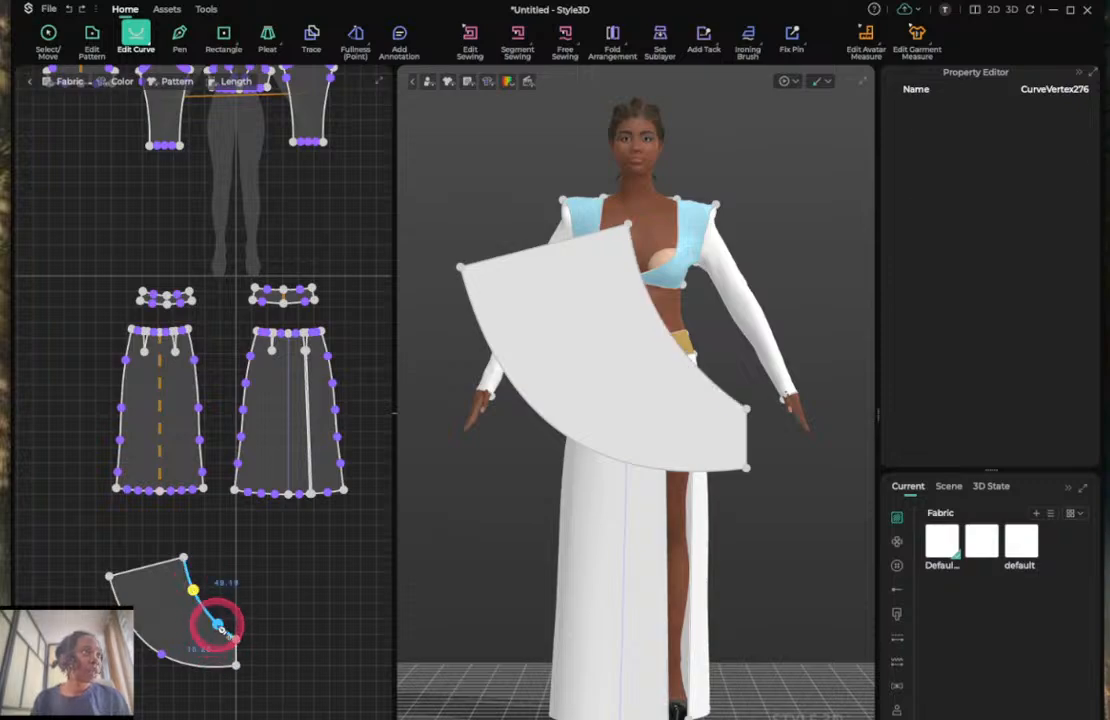
left_click(217, 624)
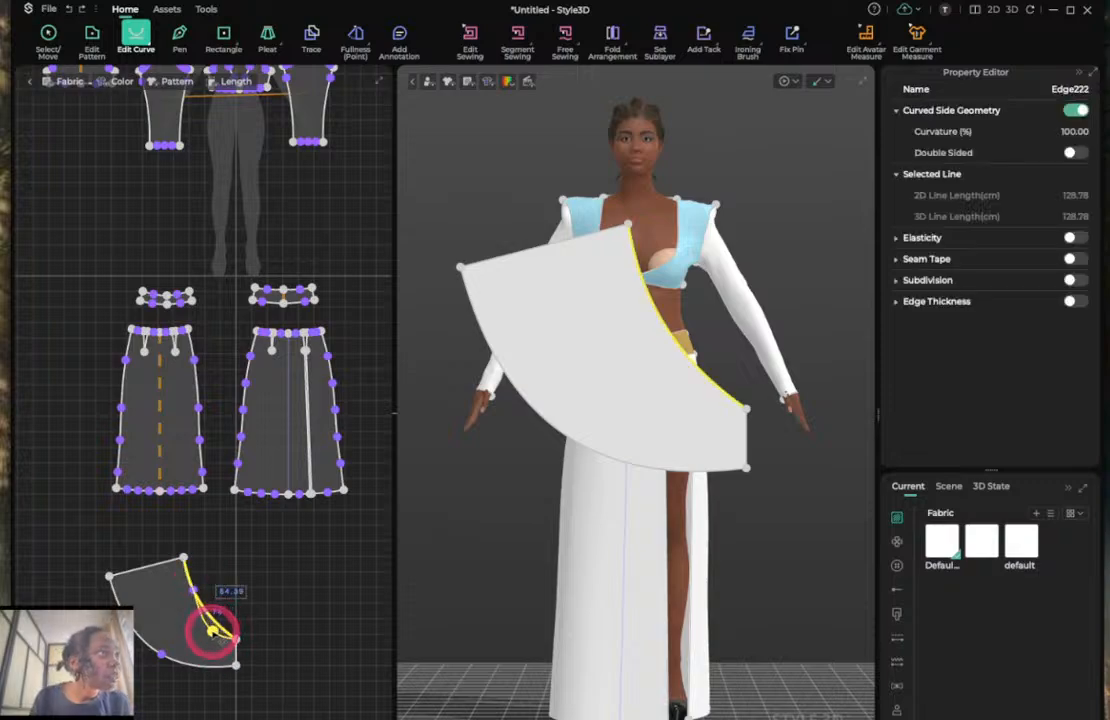
left_click(217, 632)
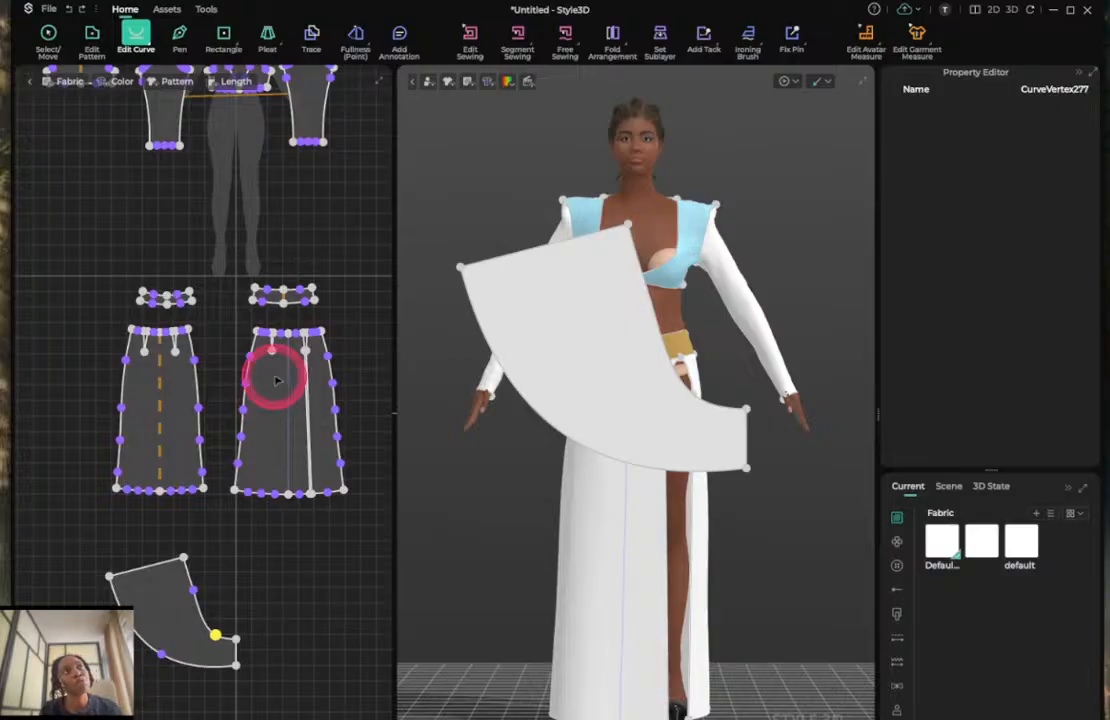
Scale the drape piece down, reducing its height by about a quarter and its width slightly.
left_click(49, 36)
left_click(181, 616)
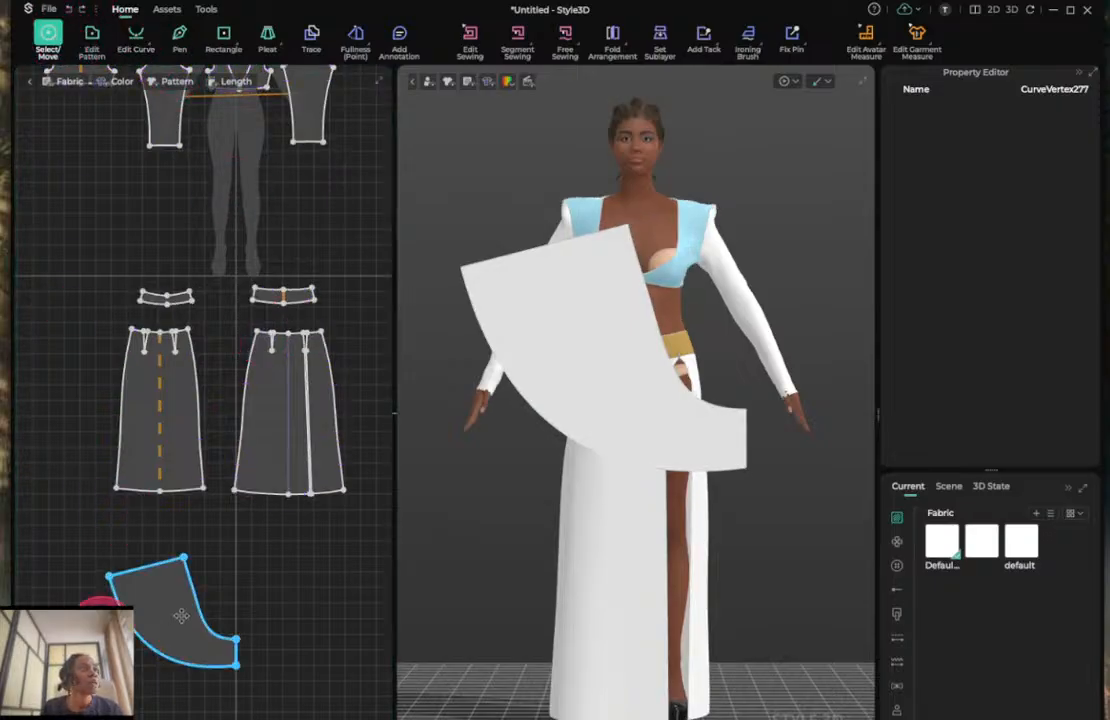
left_click(181, 616)
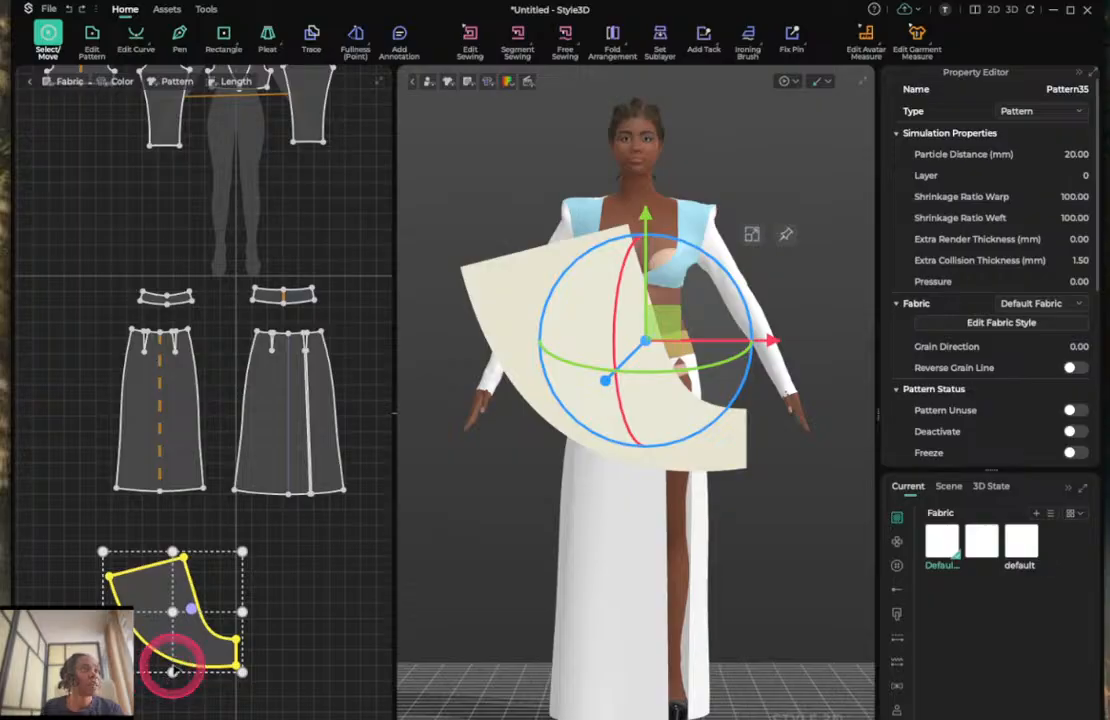
left_click_drag(172, 672, 173, 640)
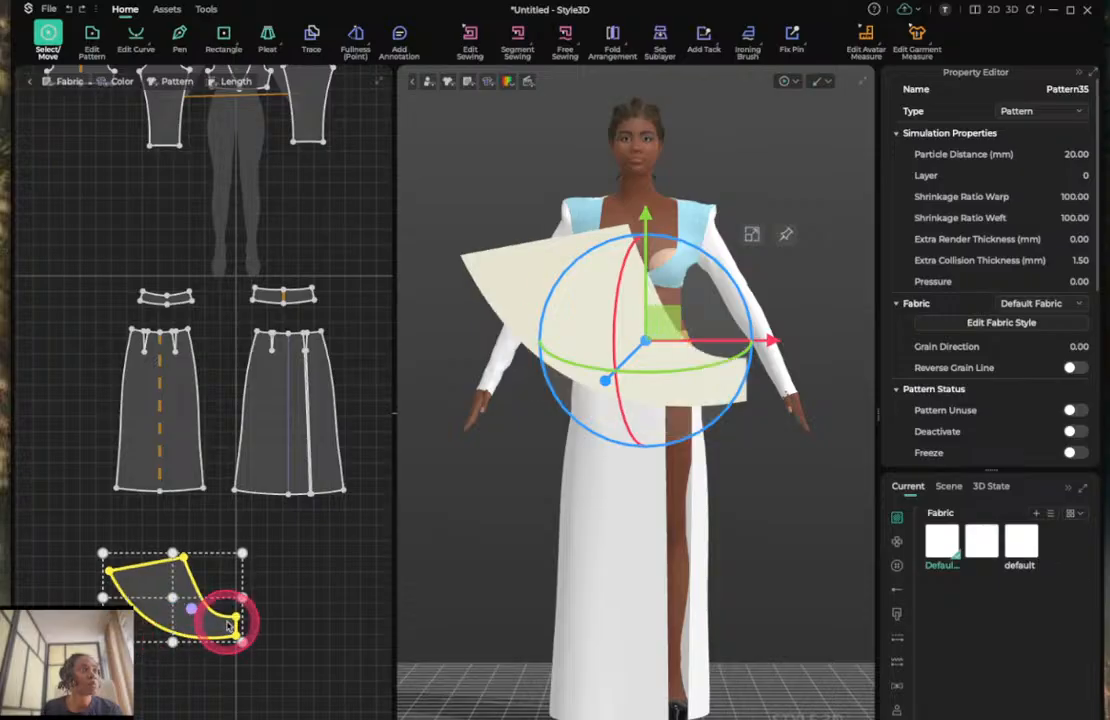
left_click_drag(243, 597, 228, 597)
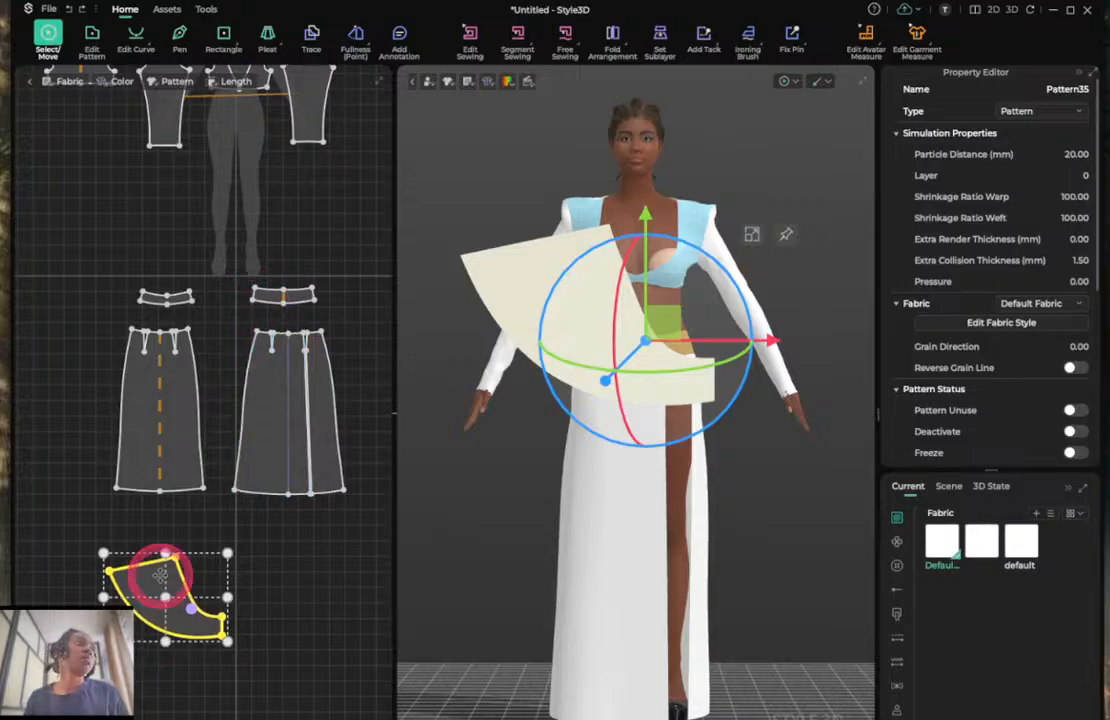
Create a linked symmetric copy of the drape piece and place it mirrored to the right of the original.
left_click(160, 576)
right_click(160, 576)
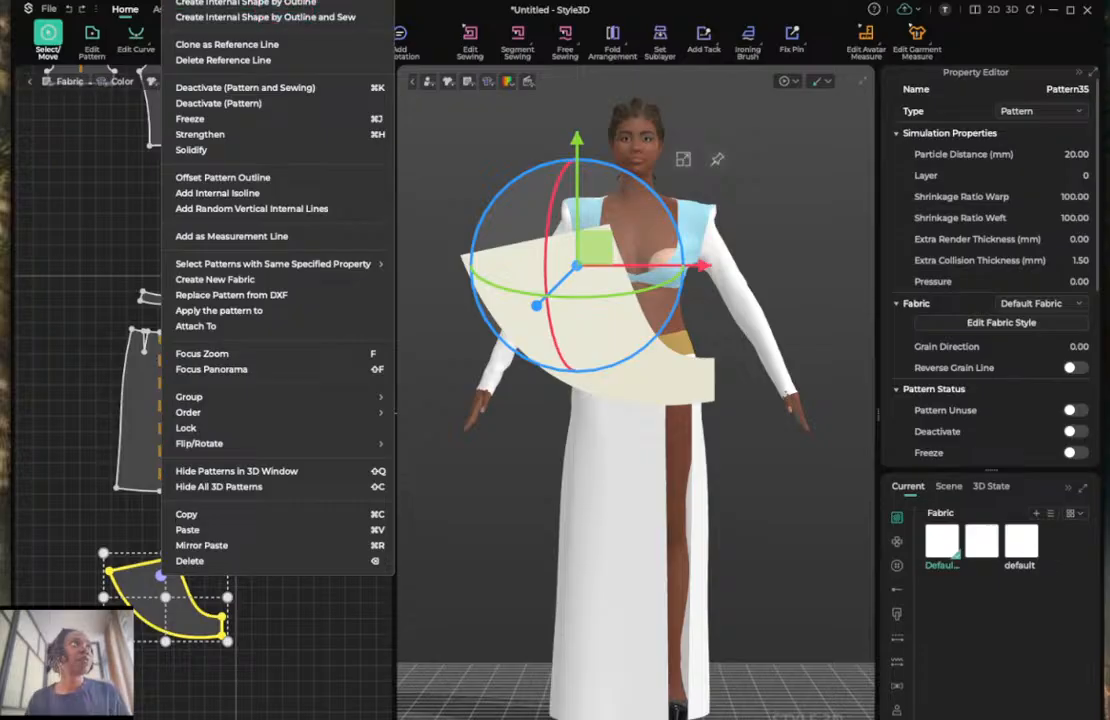
left_click(283, 0)
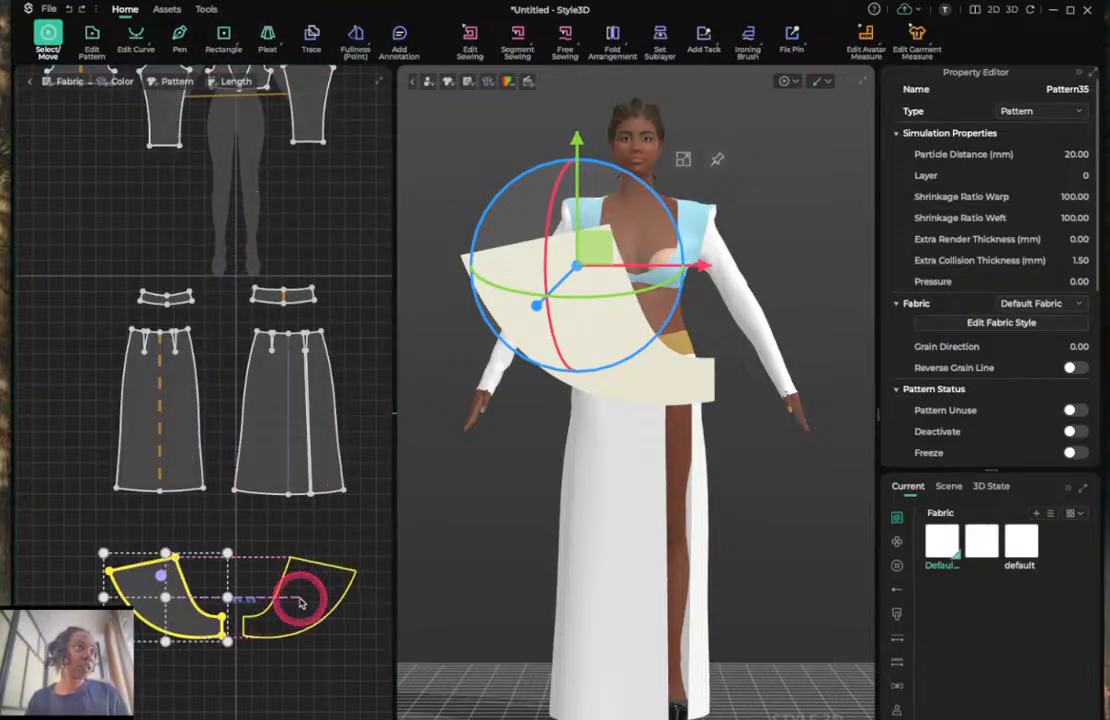
left_click(300, 600)
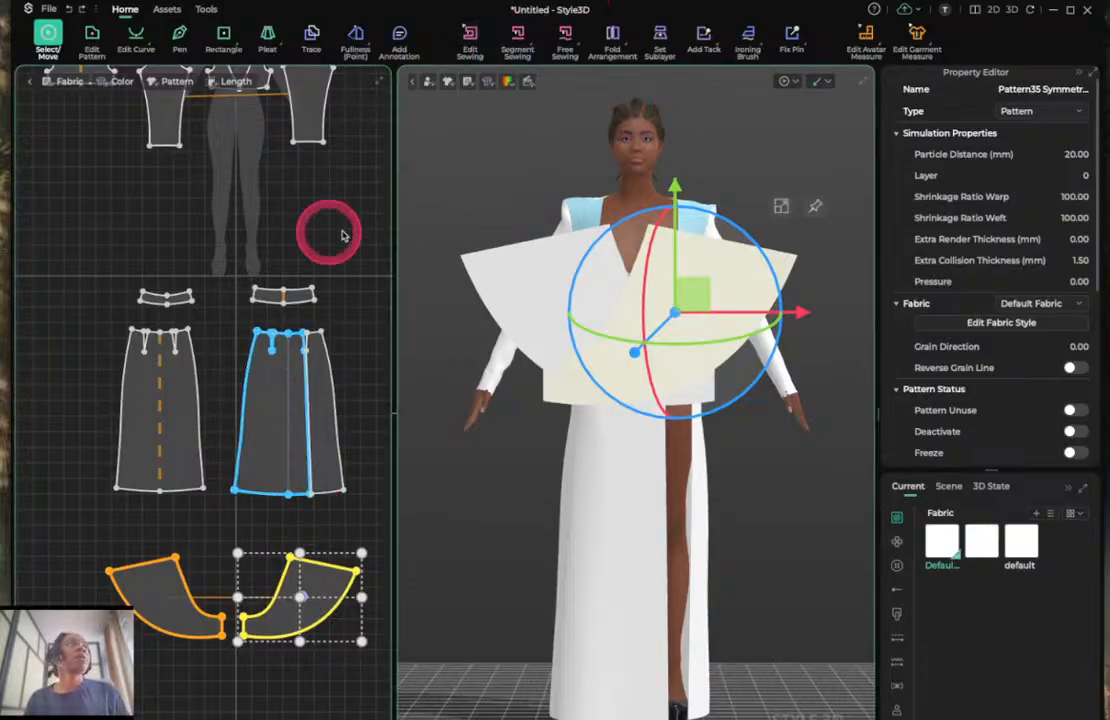
Sew the two drape pieces' narrow ends together and their wide upper edges to the bodice shoulder edges with Segment Sewing.
left_click(517, 38)
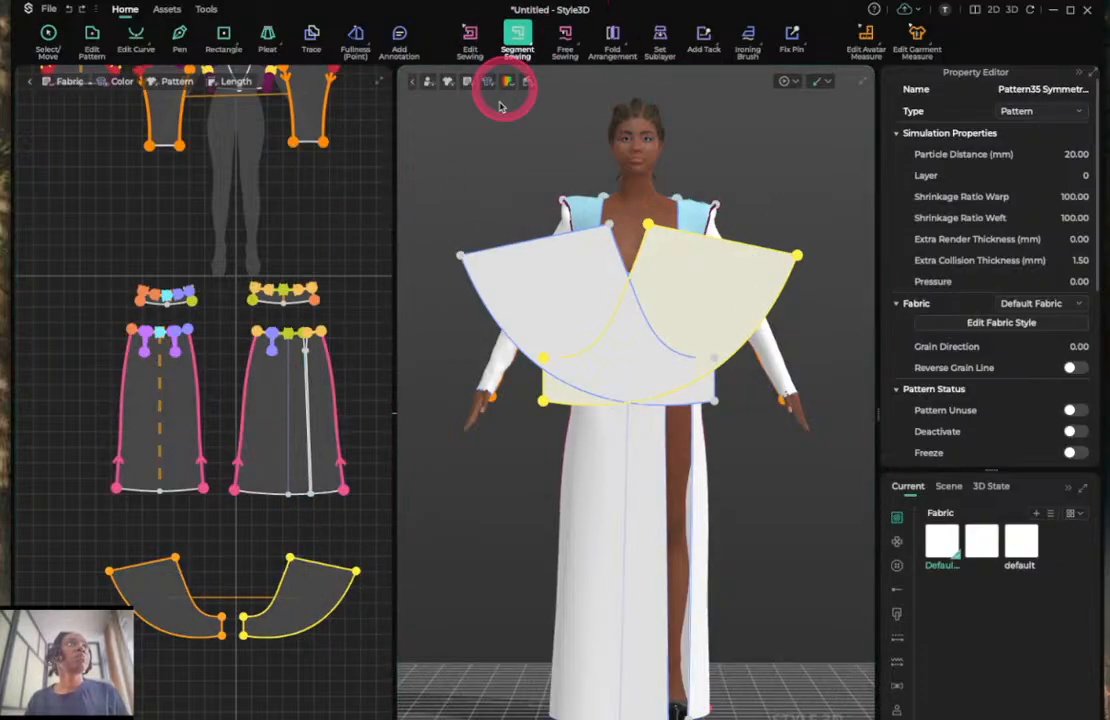
left_click(227, 627)
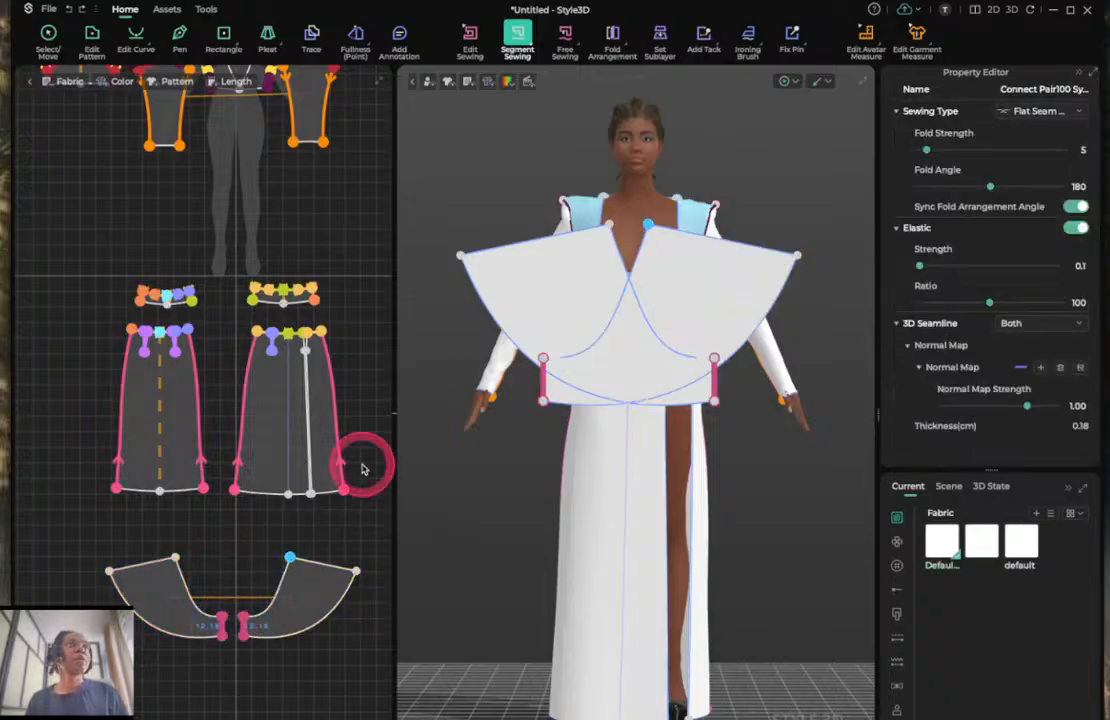
left_click(558, 232)
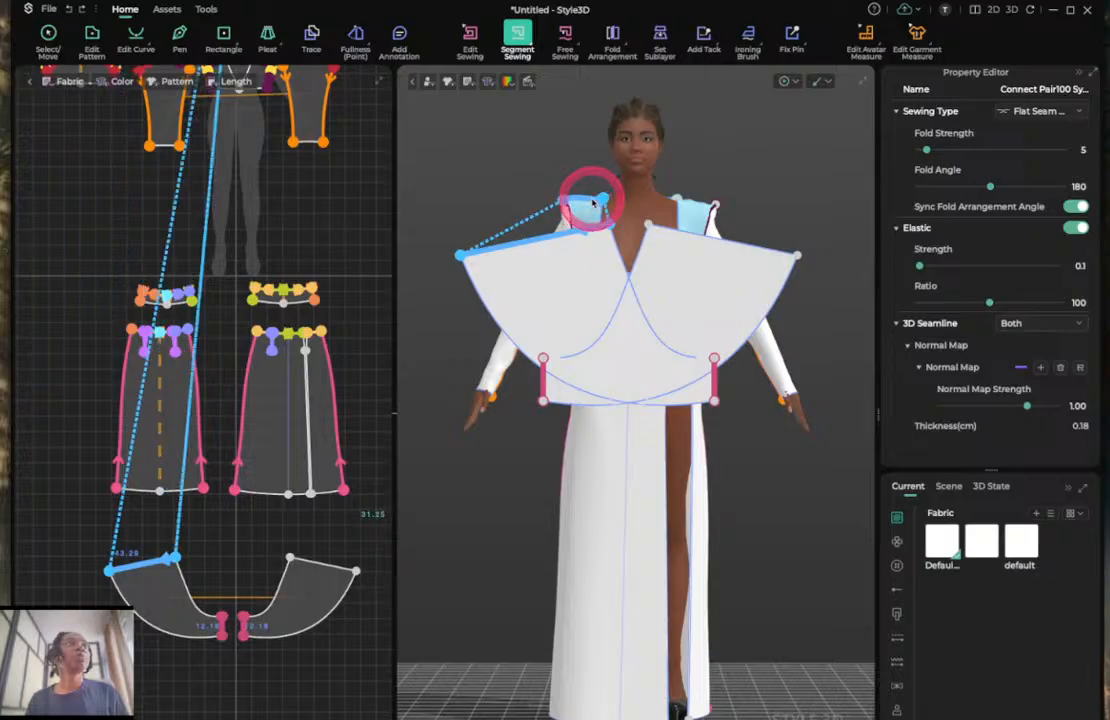
left_click(593, 203)
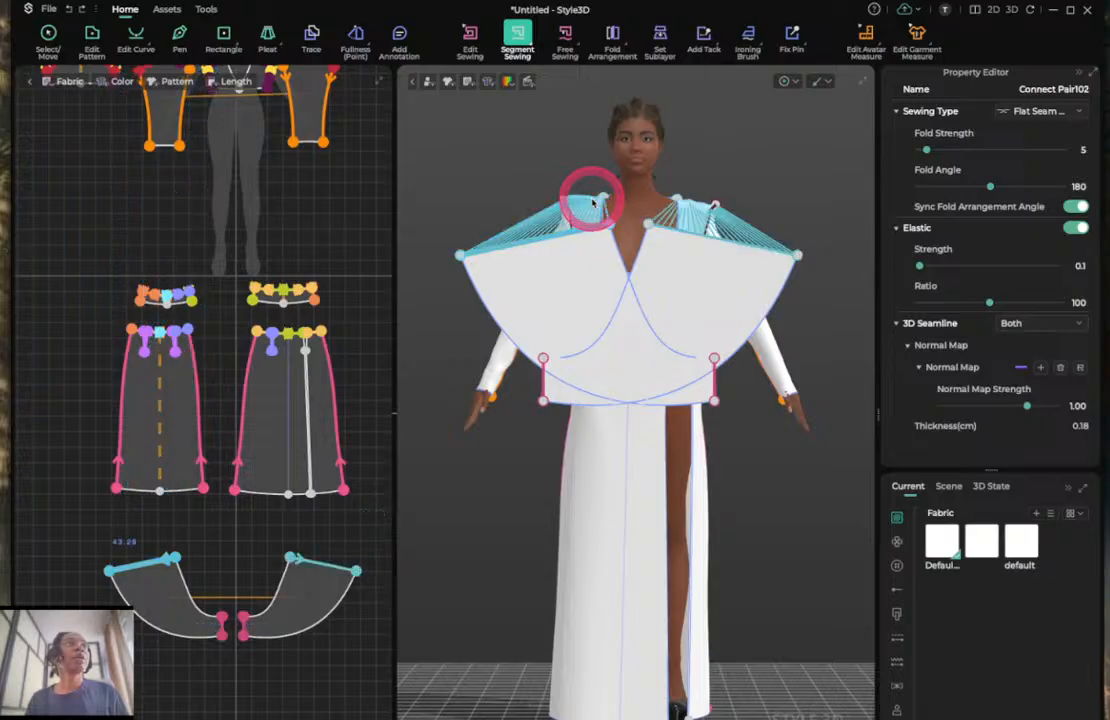
Simulate the garment to drape the new pieces over the bodice, and select the mirrored drape piece at the bust.
key("q")
key("space")
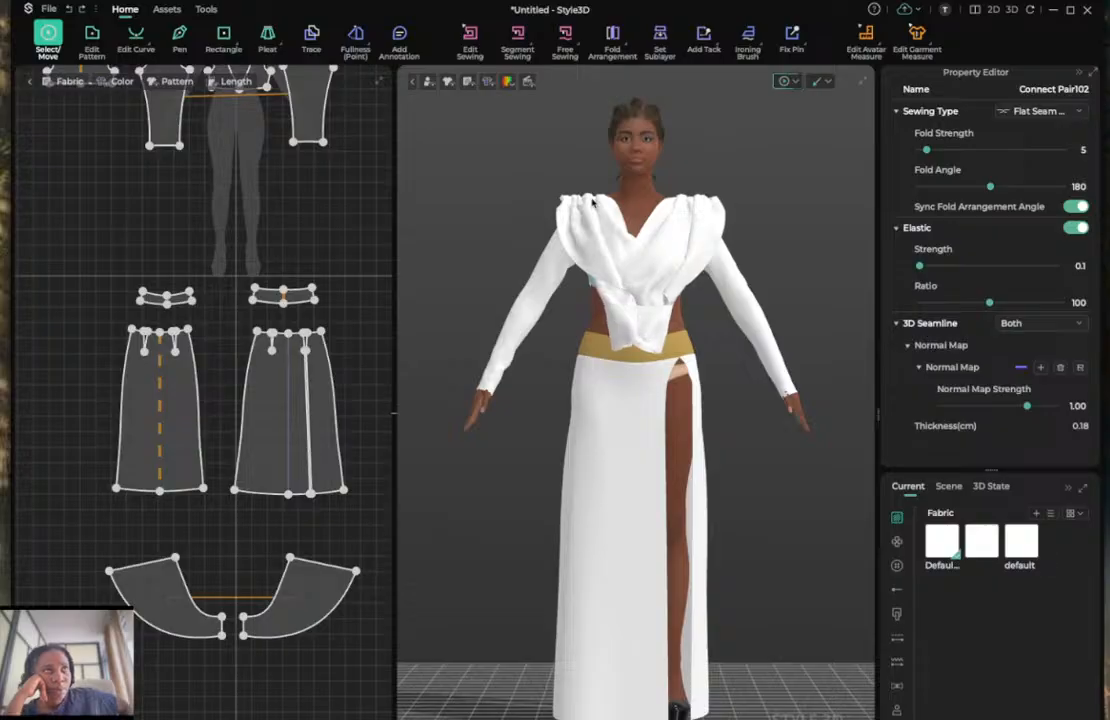
left_click(648, 260)
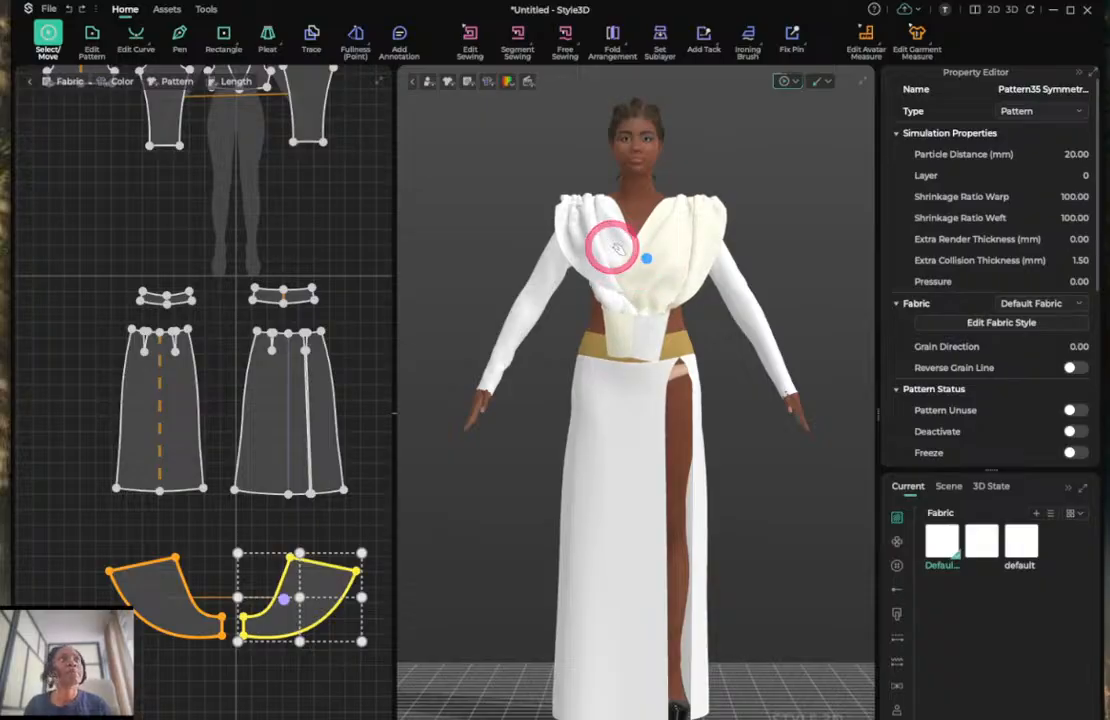
Select both drape pieces together and pull their fabric across the bust and midriff to rearrange the drape around the front neckline.
left_click(612, 246, "shift")
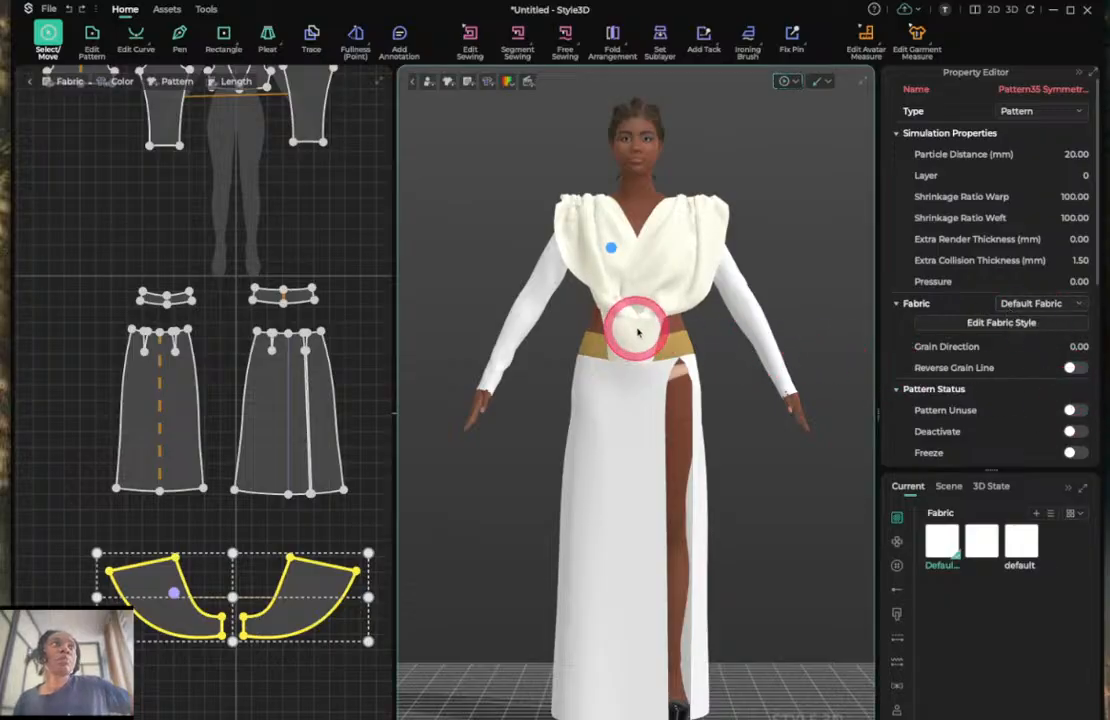
left_click_drag(638, 333, 622, 302)
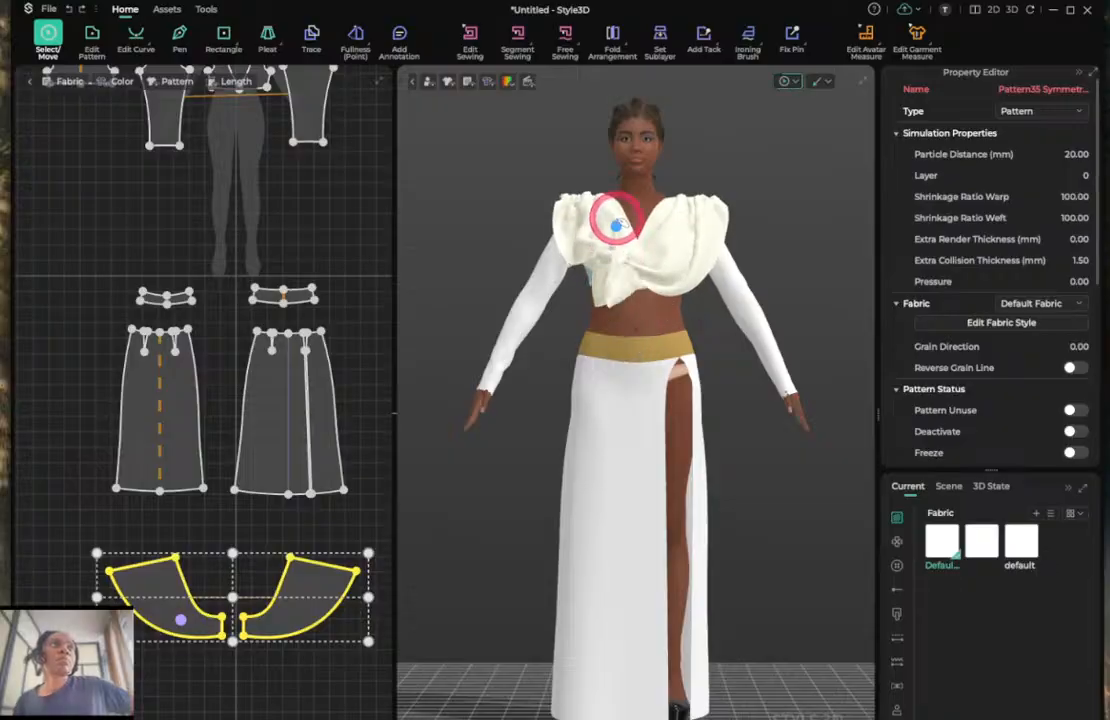
left_click_drag(617, 274, 605, 297)
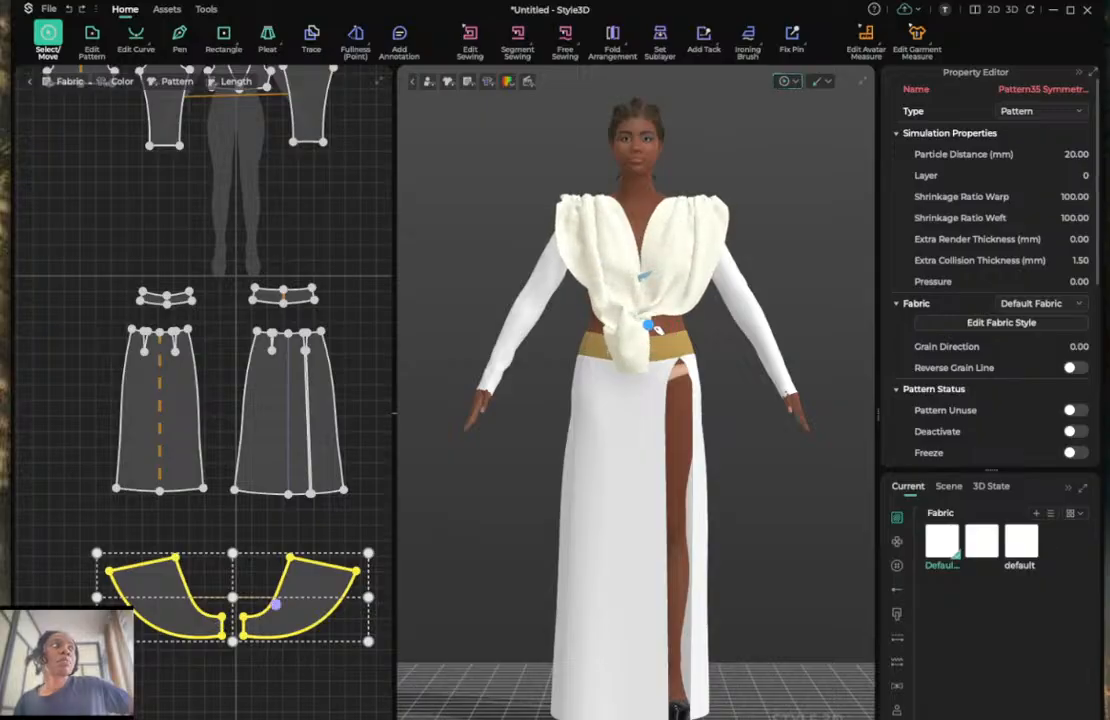
left_click_drag(627, 268, 624, 253)
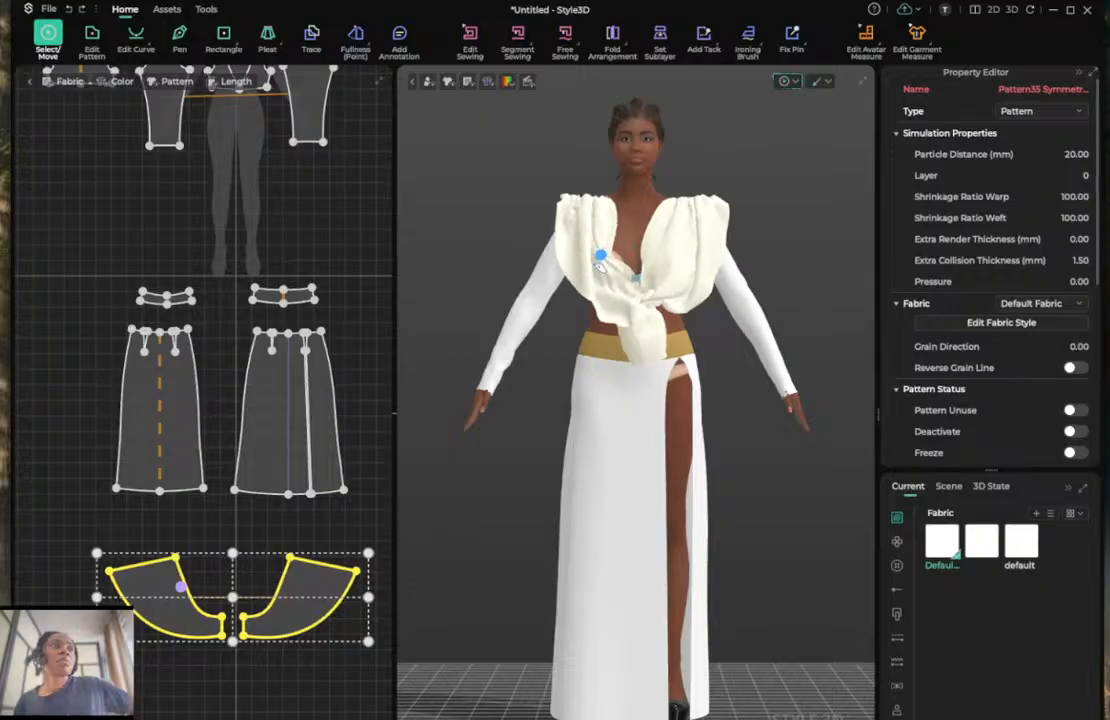
left_click(633, 258)
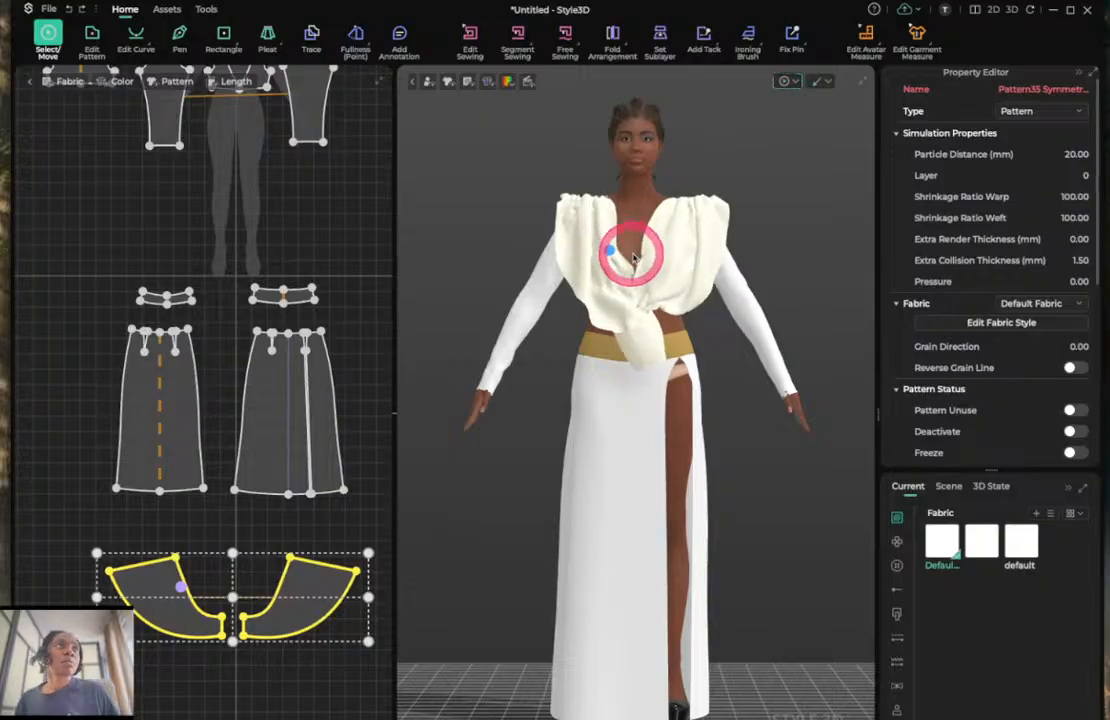
Reselect both drape pieces and open their simulation Layer value for editing.
left_click_drag(662, 264, 662, 264)
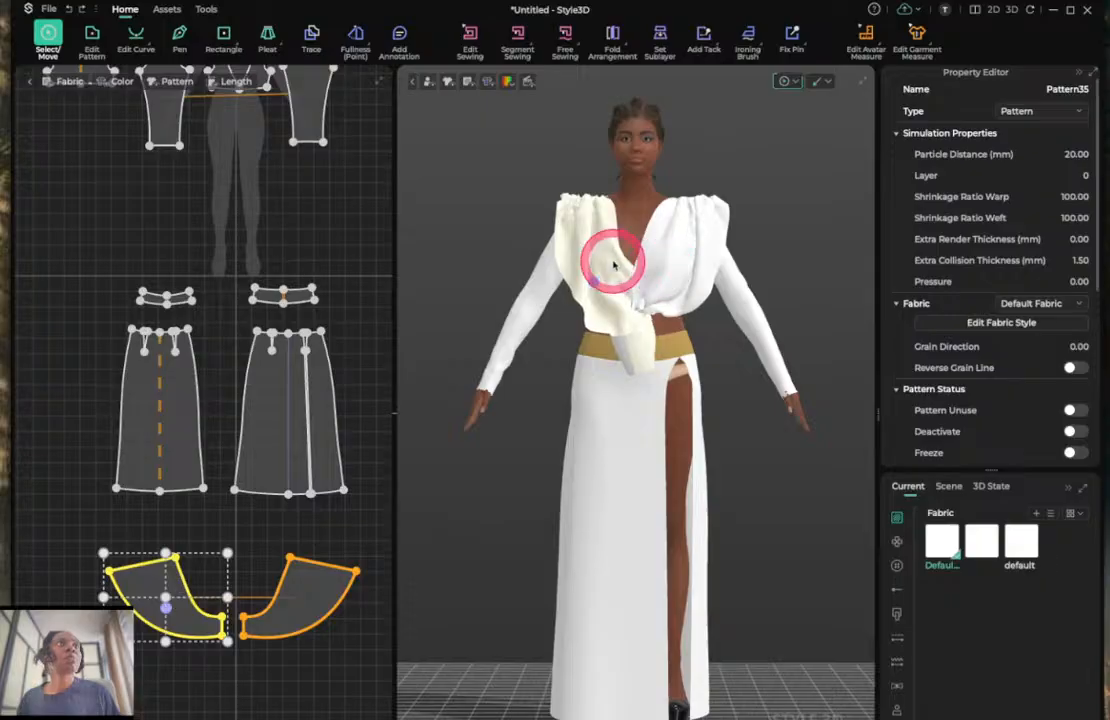
left_click(658, 263)
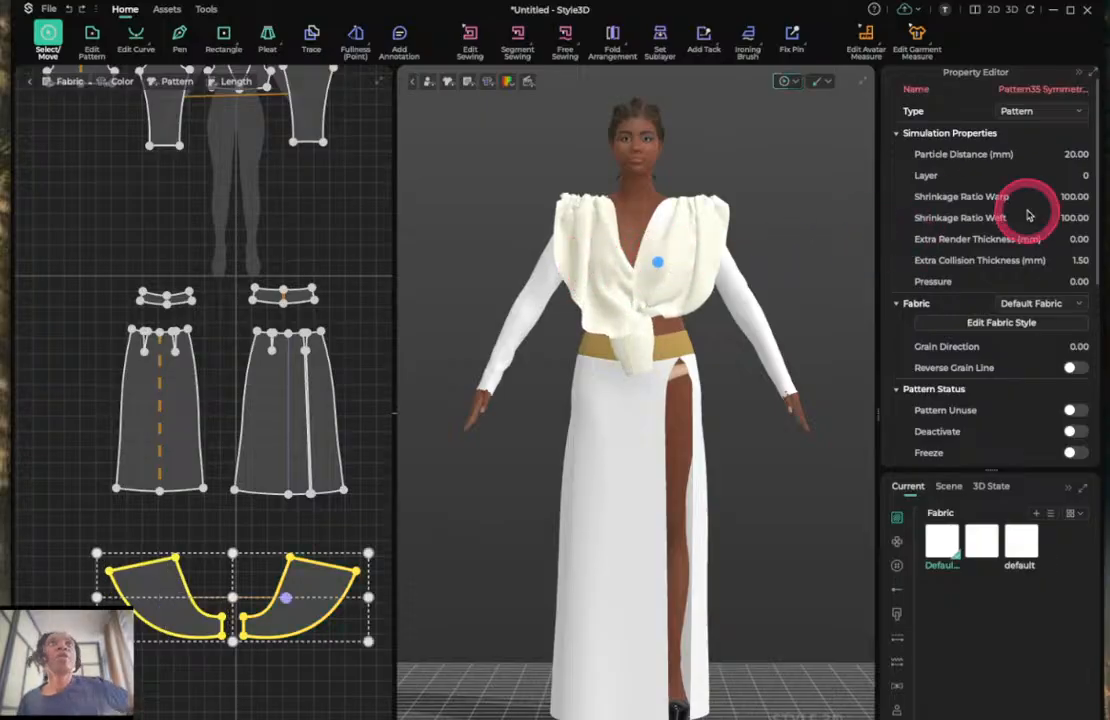
left_click(1087, 176)
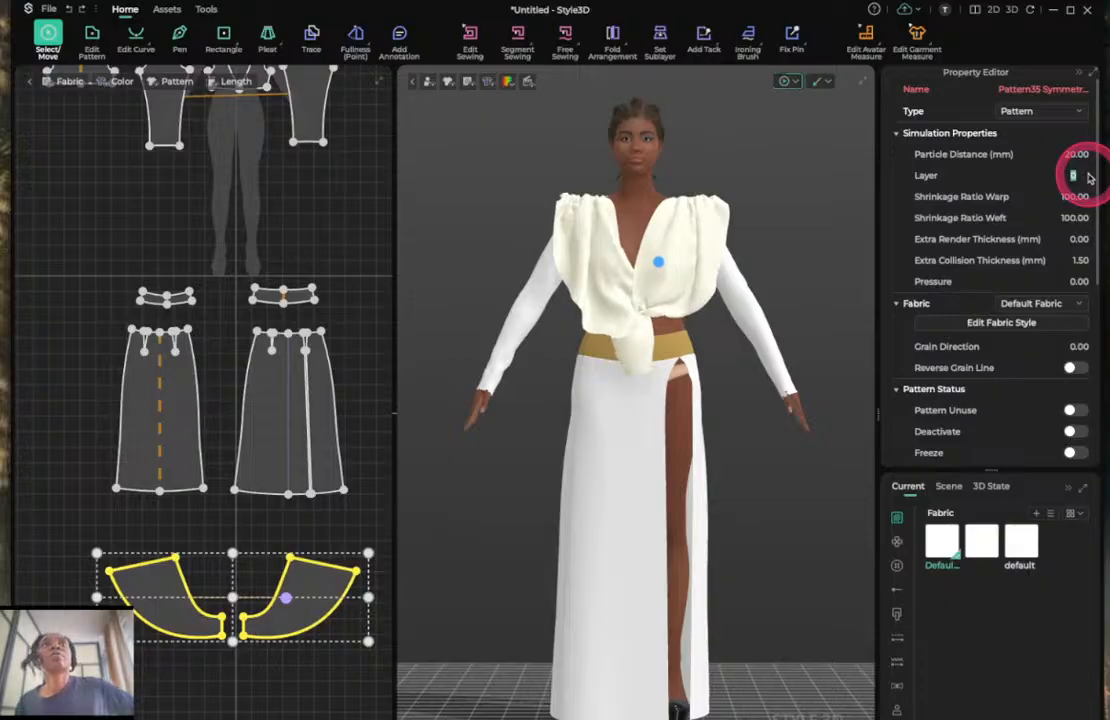
Set the layer of both front drape panels to 1 and try pulling the cloth sideways on the avatar.
left_click(1085, 174)
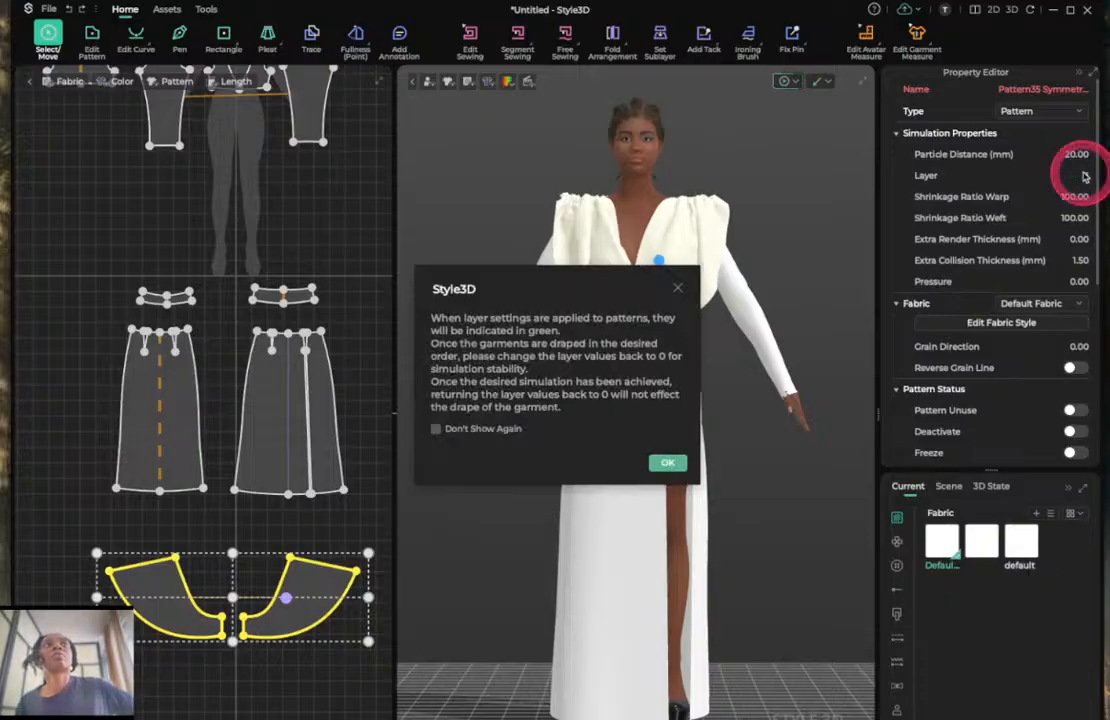
left_click(668, 462)
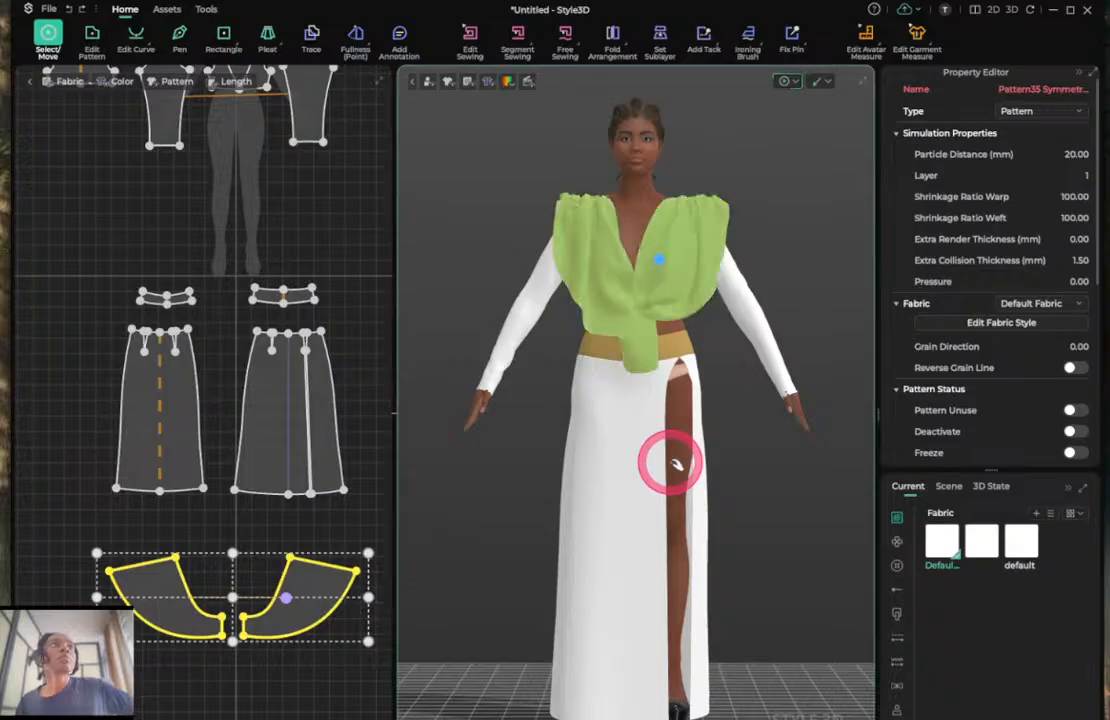
left_click(631, 318)
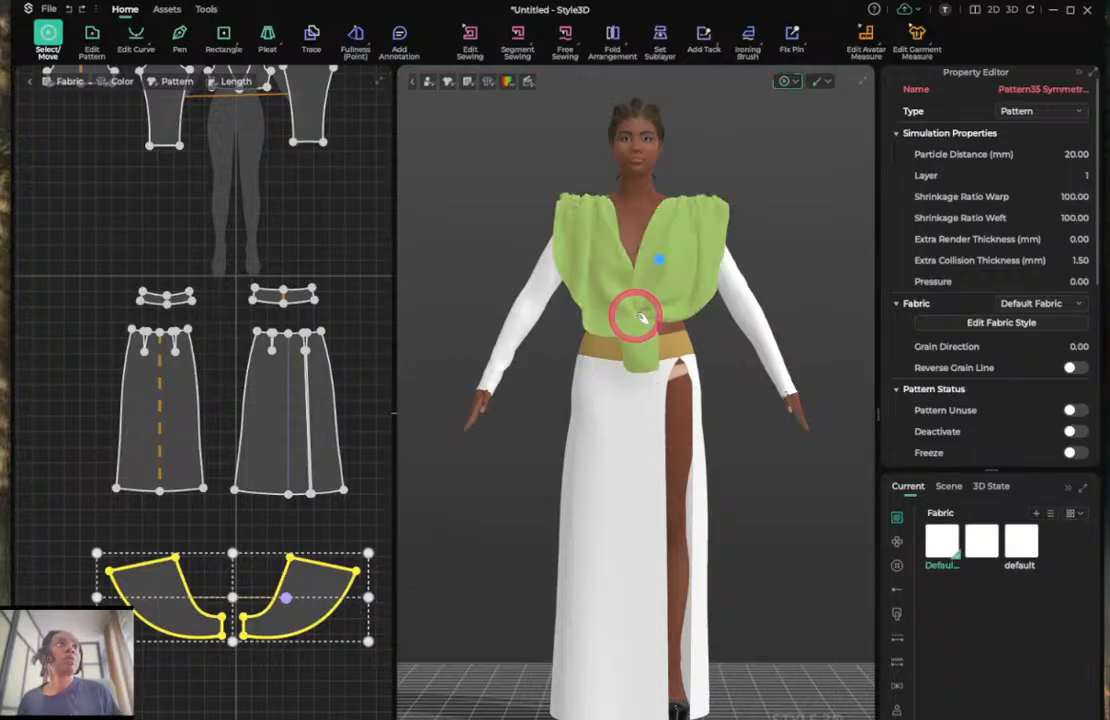
left_click_drag(592, 289, 563, 288)
Undo the layer change, cloth pulls and draping until both front drape panels are flat and unsimulated.
key("ctrl+z")
key("ctrl+z")
key("ctrl+z")
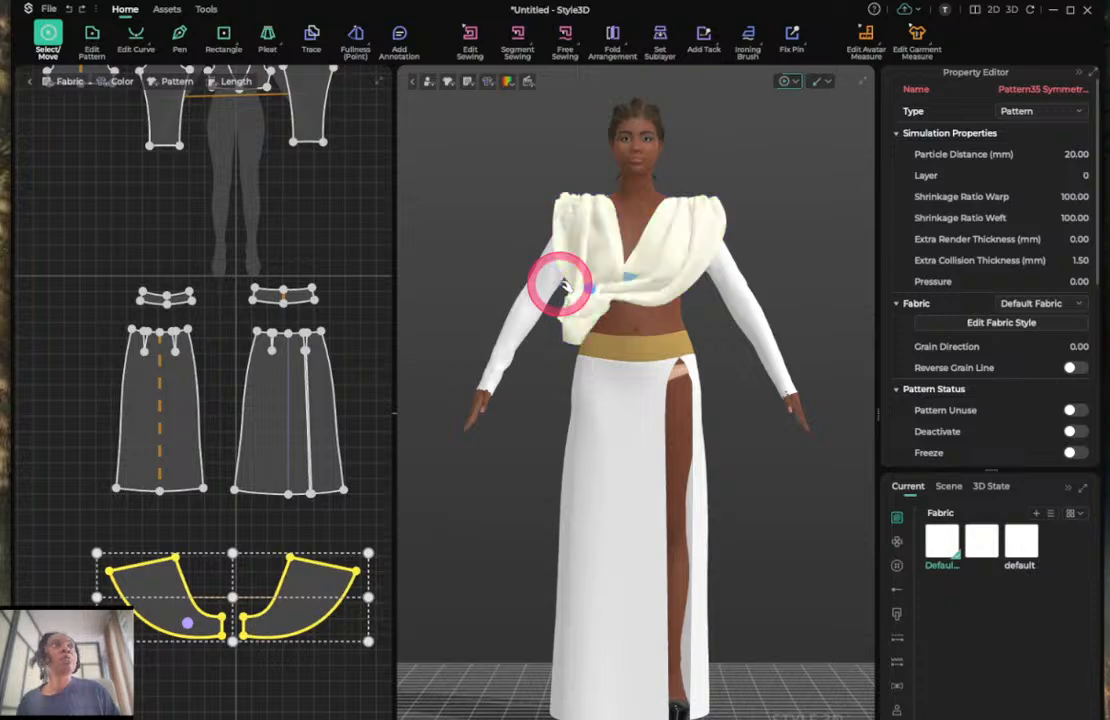
key("ctrl+z")
key("ctrl+z")
key("ctrl+z")
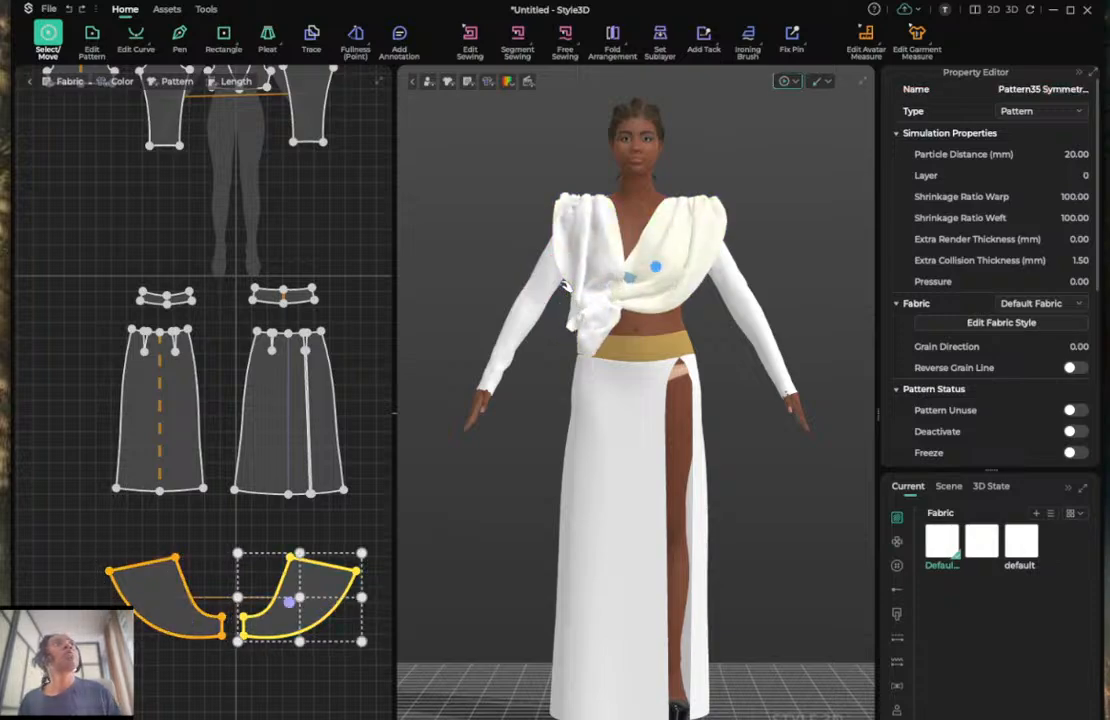
key("ctrl+z")
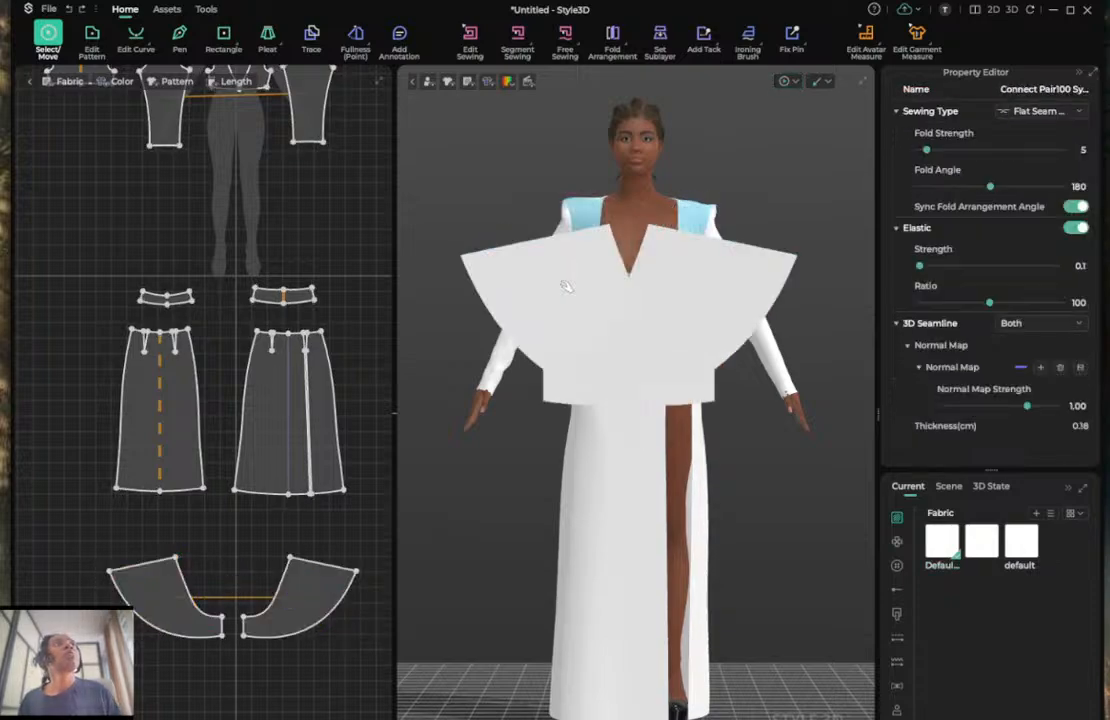
Move the two flat drape panels apart and outward in the 3D view so the bodice behind them is accessible.
left_click(759, 217)
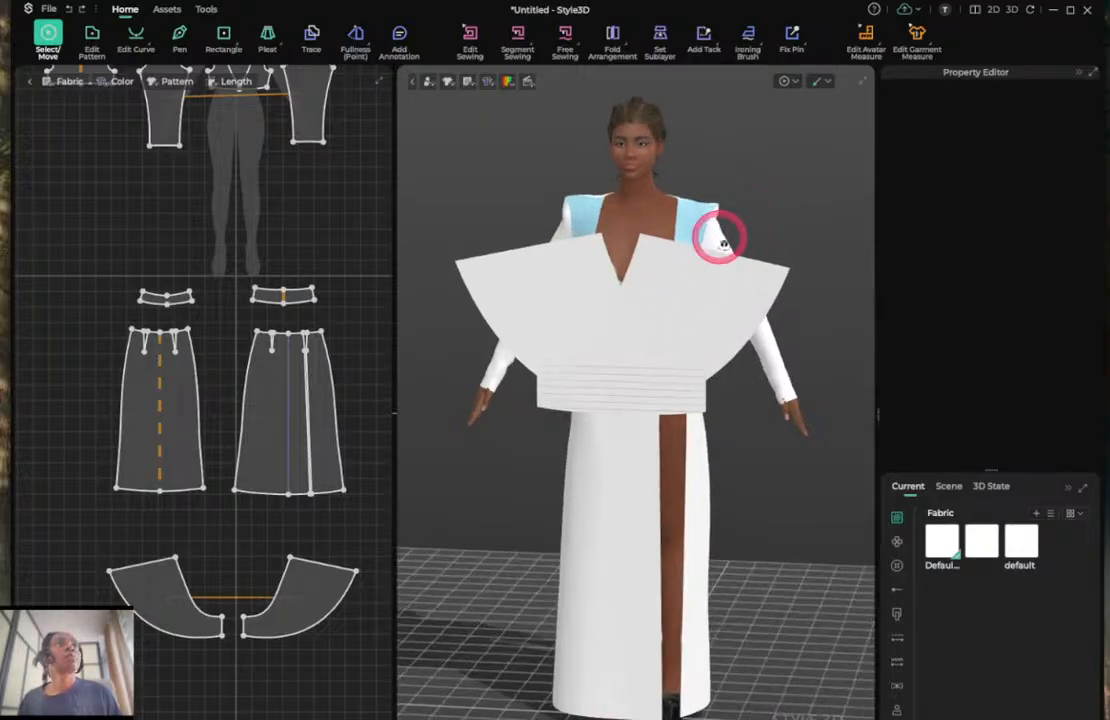
right_click_drag(721, 240, 759, 227)
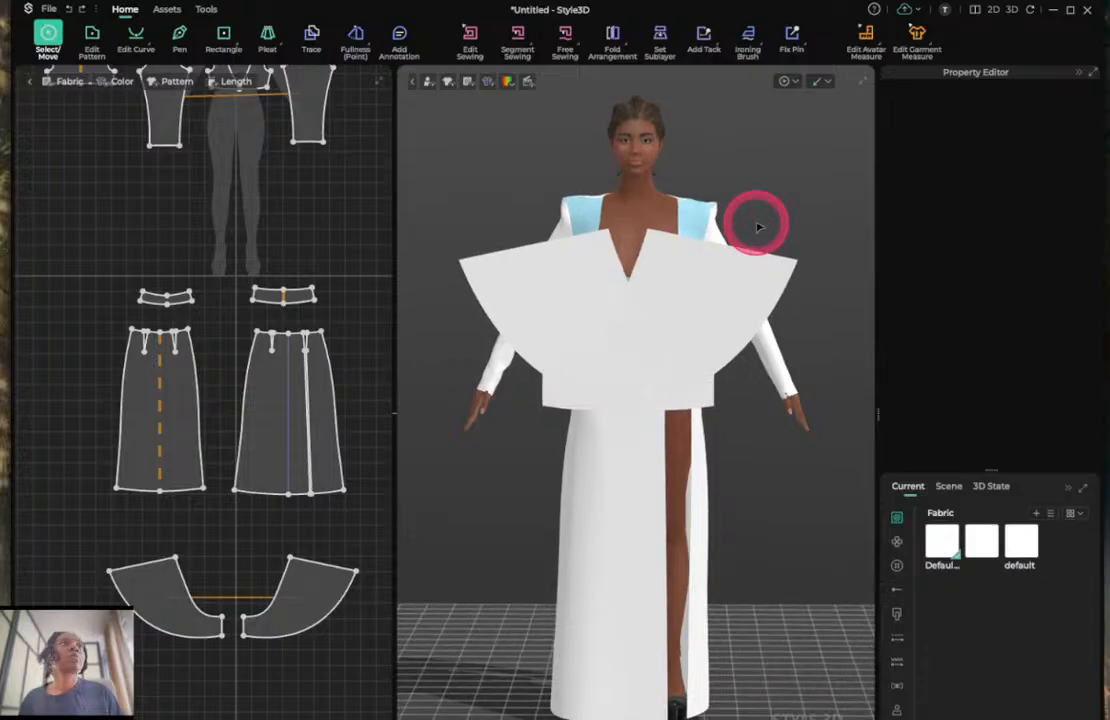
left_click(612, 262)
left_click(684, 261)
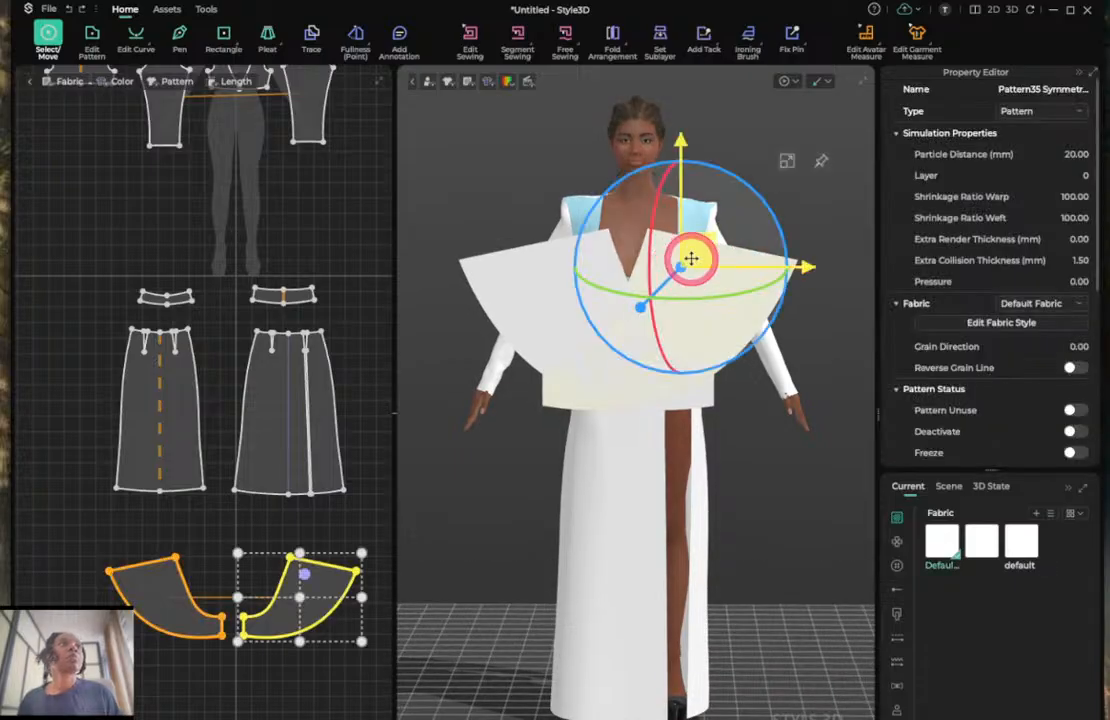
left_click_drag(722, 266, 758, 275)
left_click_drag(595, 277, 510, 246)
Sew the upper edge of the drape panel to the bodice shoulder edge with Segment Sewing.
left_click(470, 36)
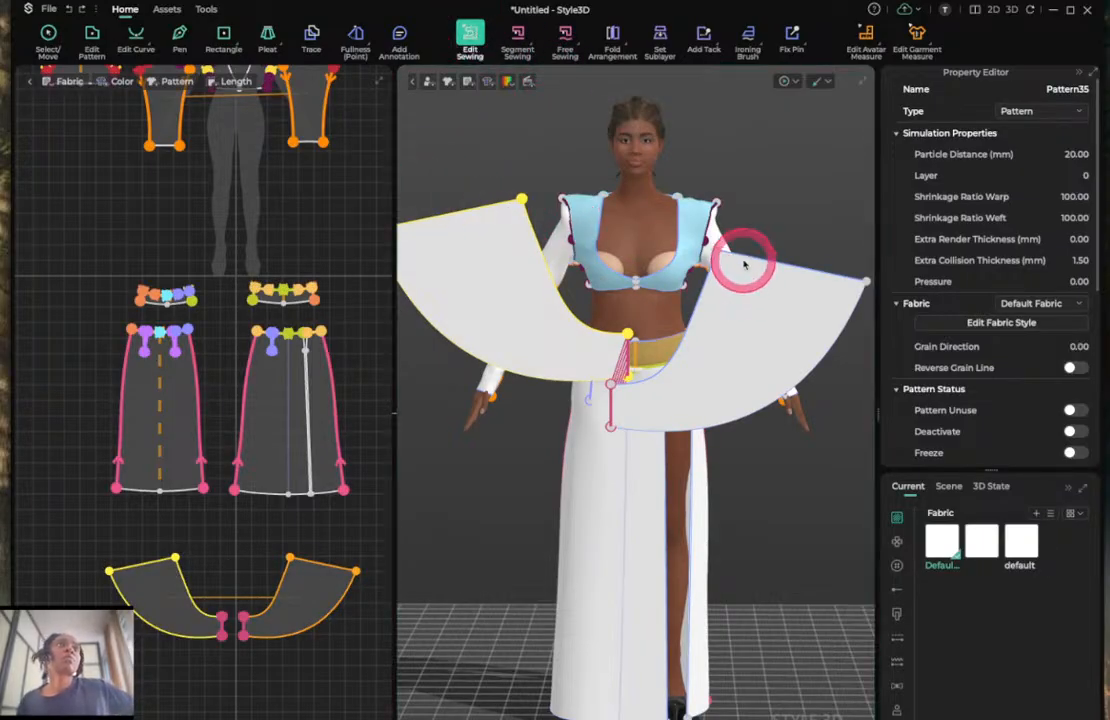
left_click(517, 36)
left_click(743, 256)
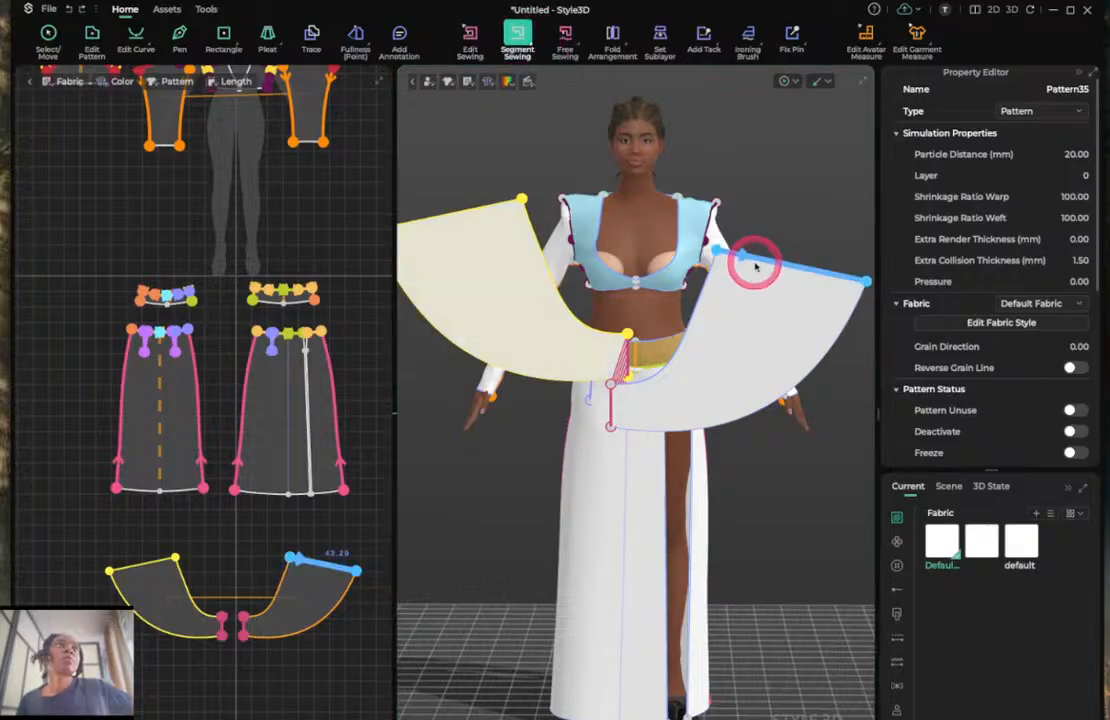
left_click(697, 202)
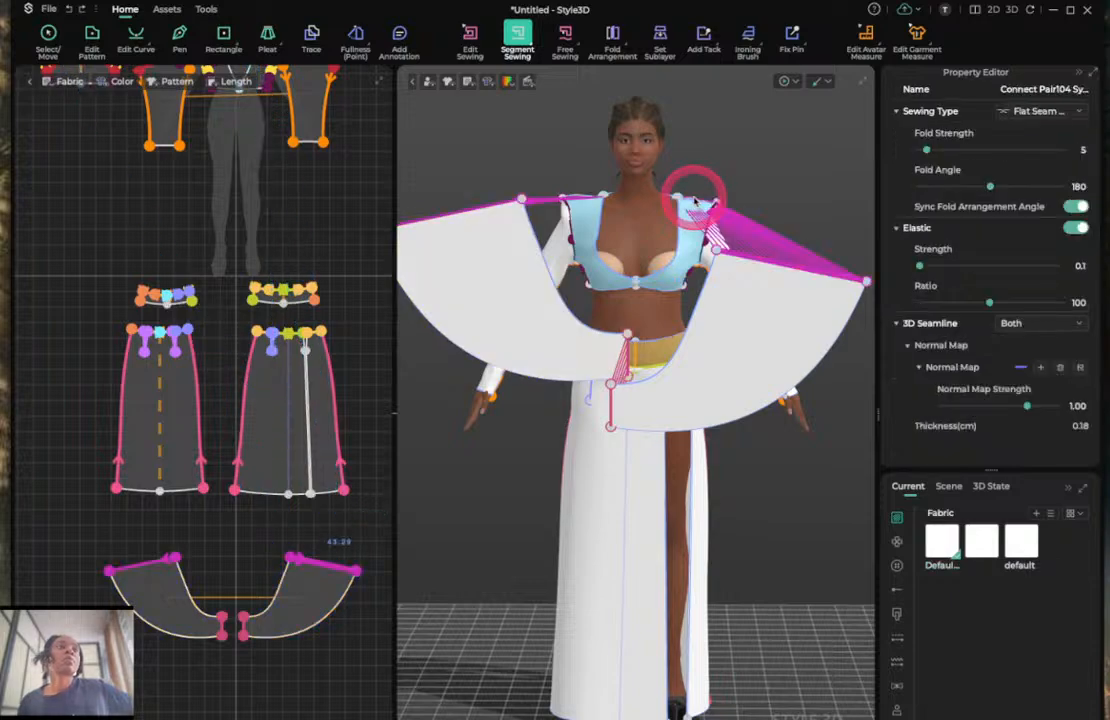
Simulate the garment so the newly sewn drape panels stitch to the shoulders and settle on the avatar.
key("space")
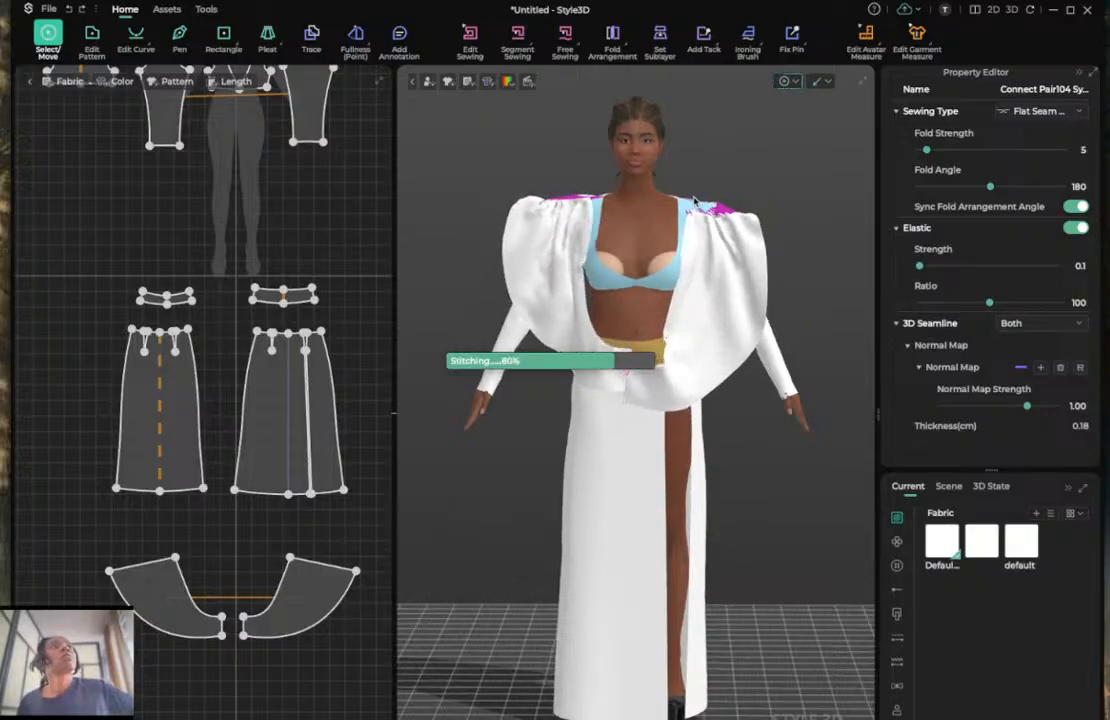
left_click(641, 357)
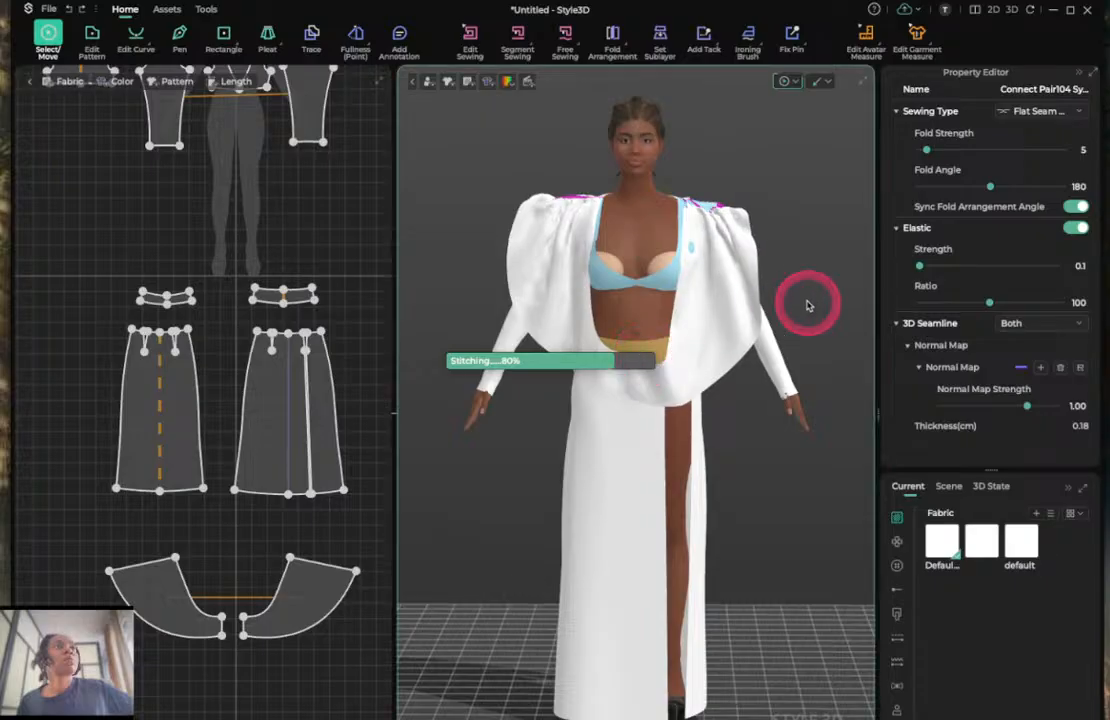
left_click(787, 185)
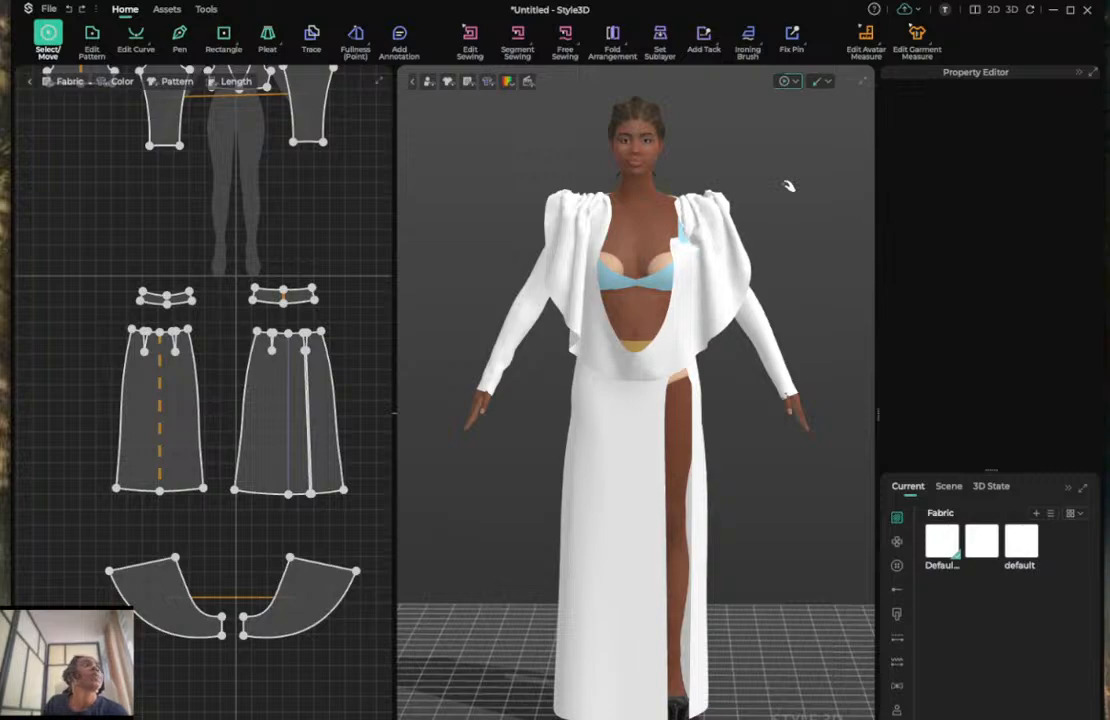
left_click(779, 186)
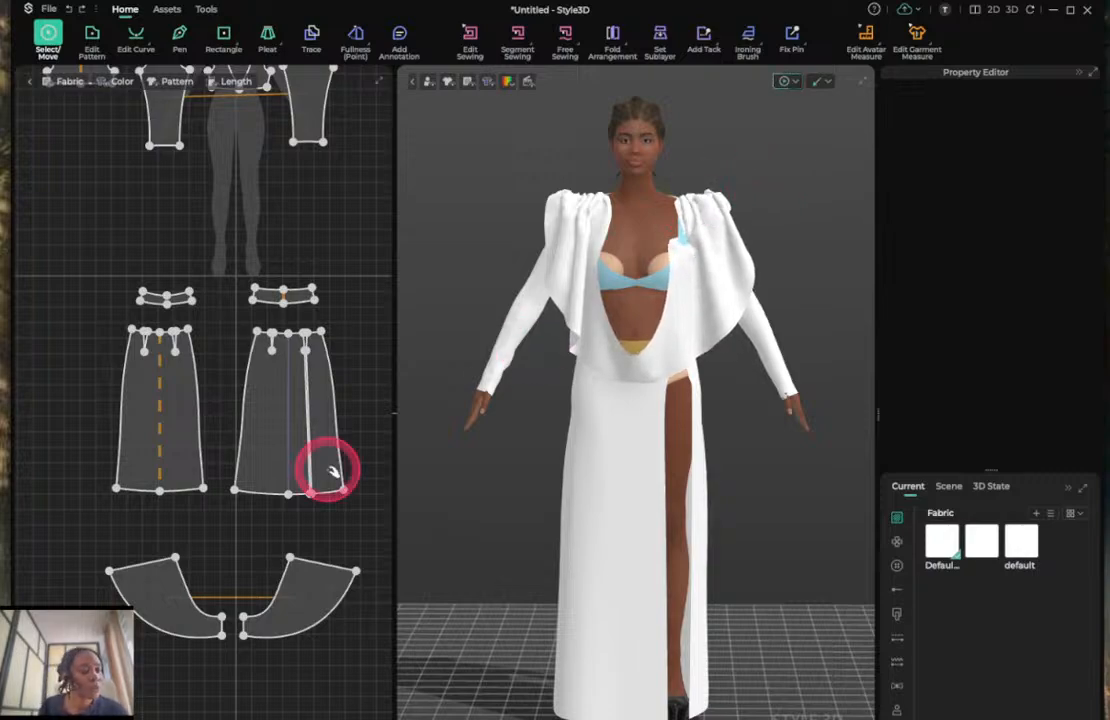
Narrow the drape panel's upper edge by moving its outer corner point inward, and simulate the garment again.
left_click(118, 568)
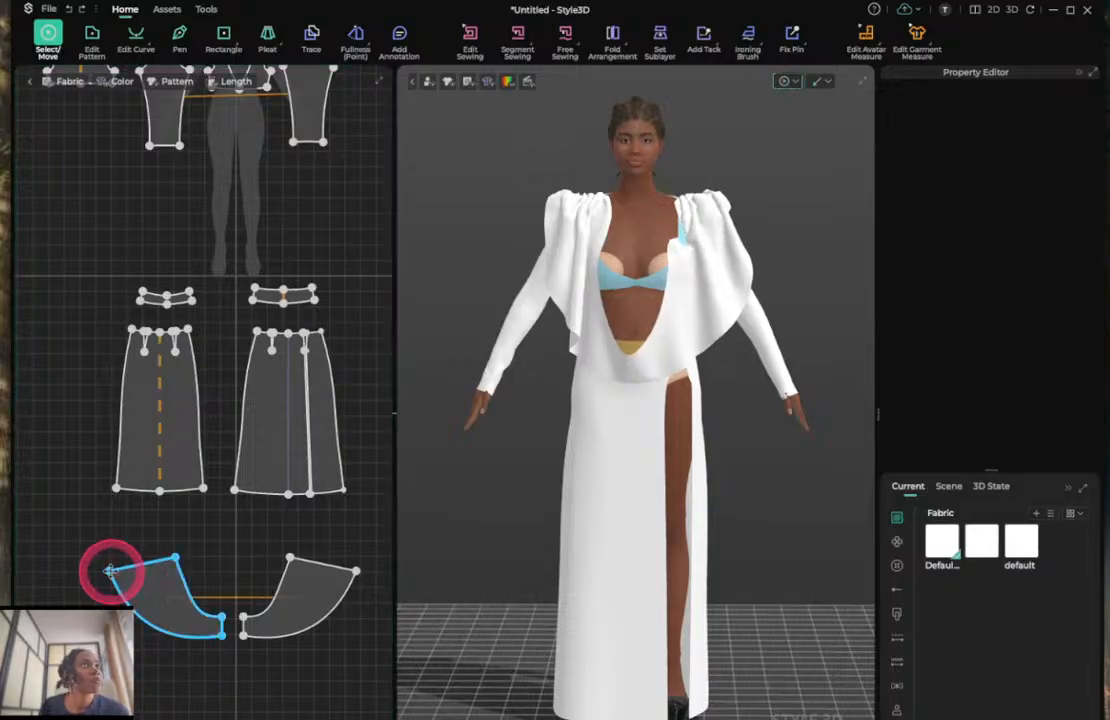
key("z")
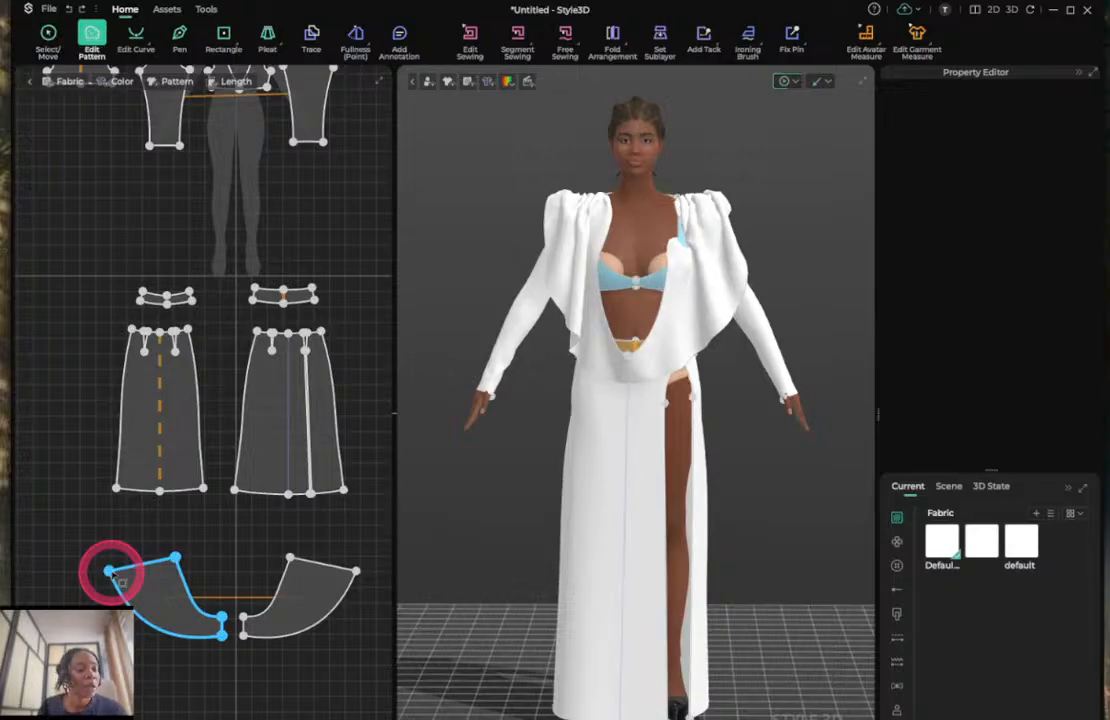
left_click(110, 571)
left_click_drag(110, 571, 135, 564)
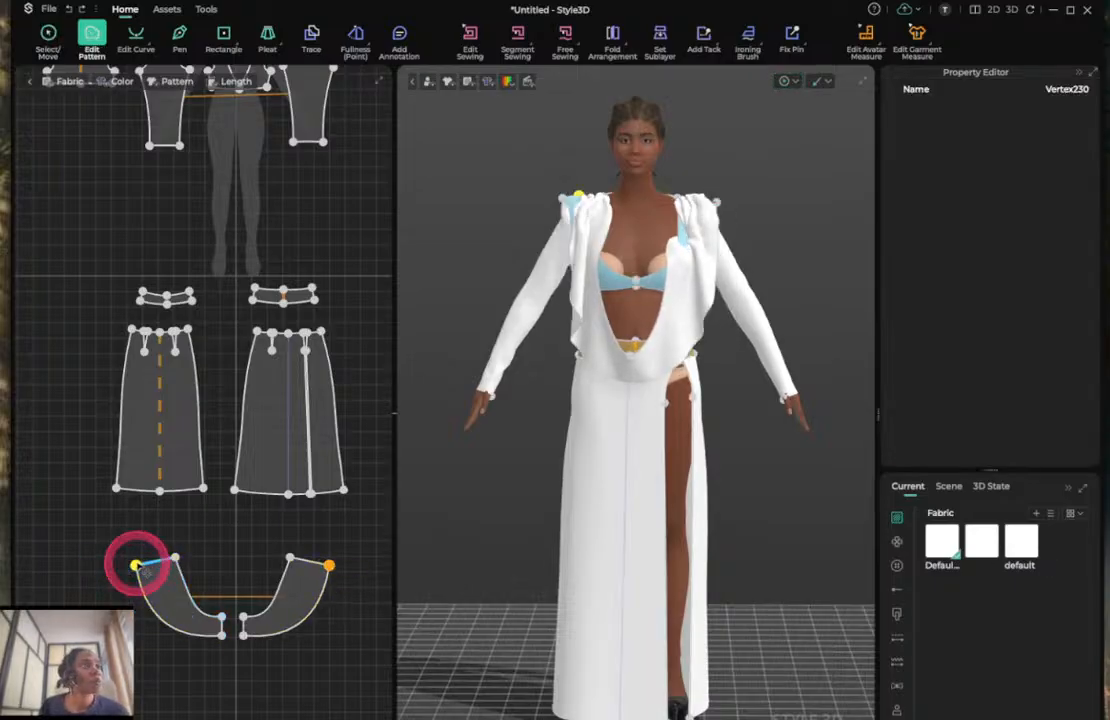
key("a")
key("space")
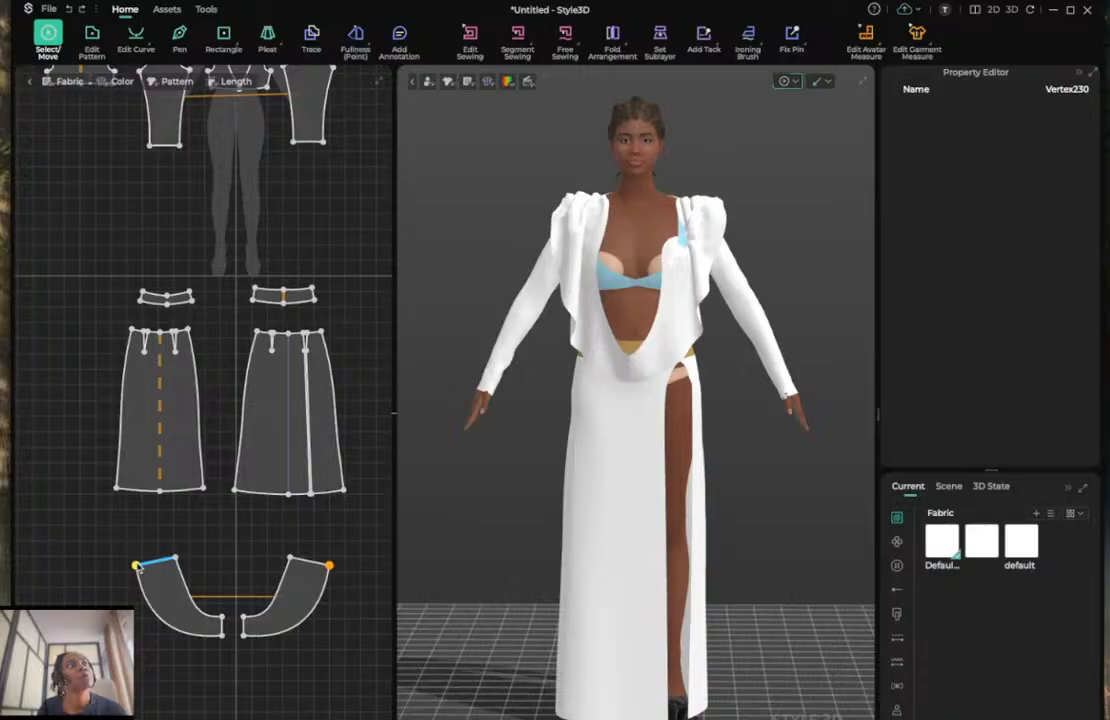
Raise the drape panel's outer upper corner until the upper edge is horizontal, and re-simulate the garment.
left_click(141, 564)
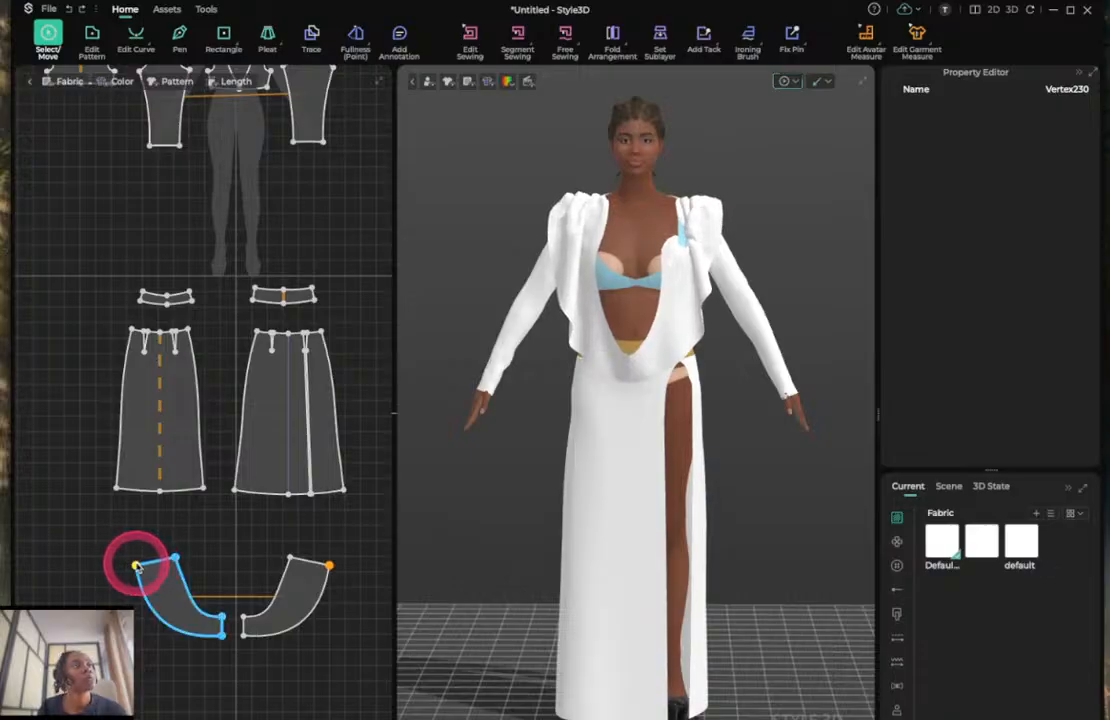
key("z")
left_click_drag(135, 564, 137, 558)
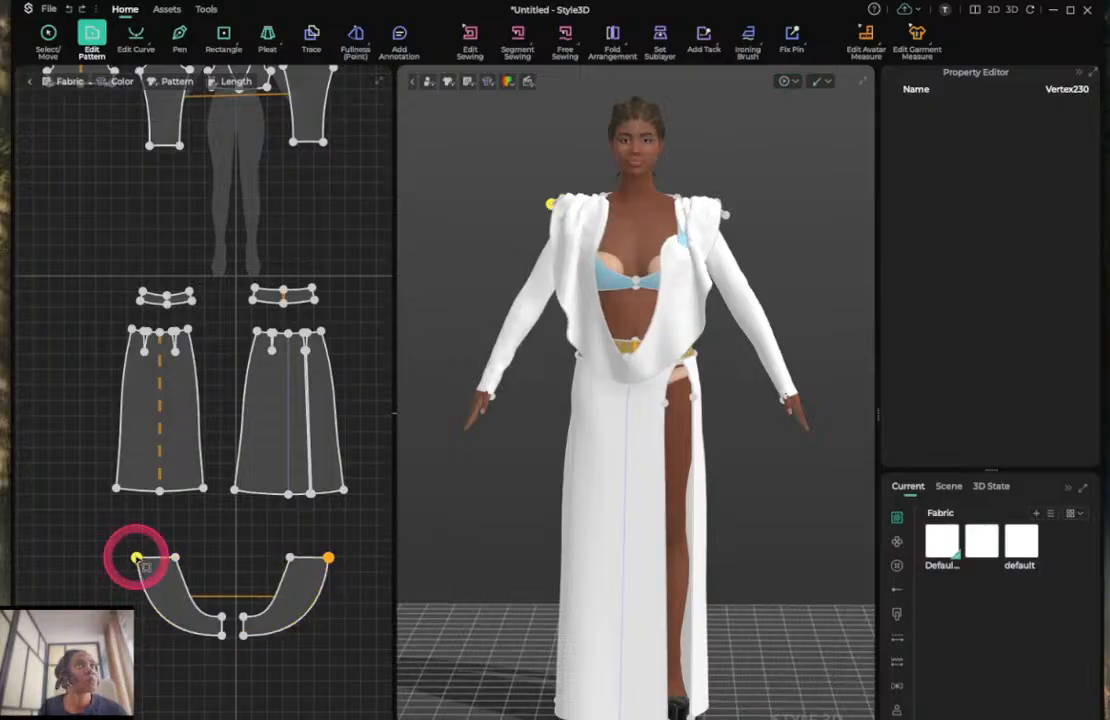
key("space")
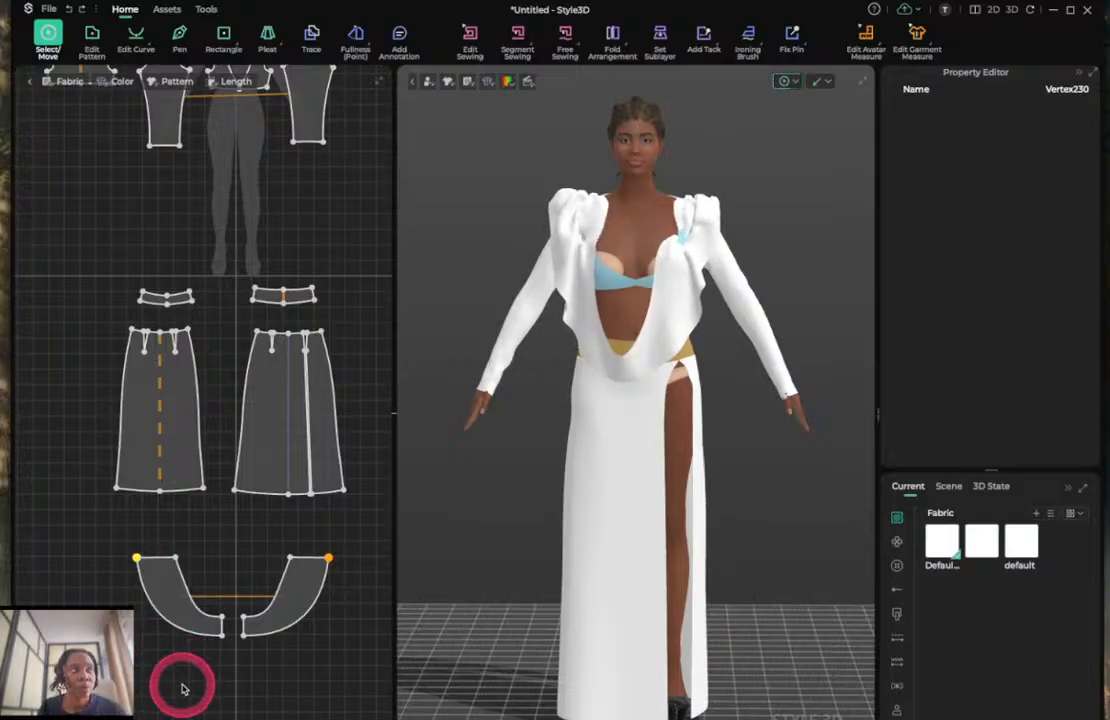
Move the upper center-front corner of the drape panel upward to lengthen the center seam, and re-simulate.
key("w")
left_click(222, 616)
left_click_drag(222, 617, 224, 596)
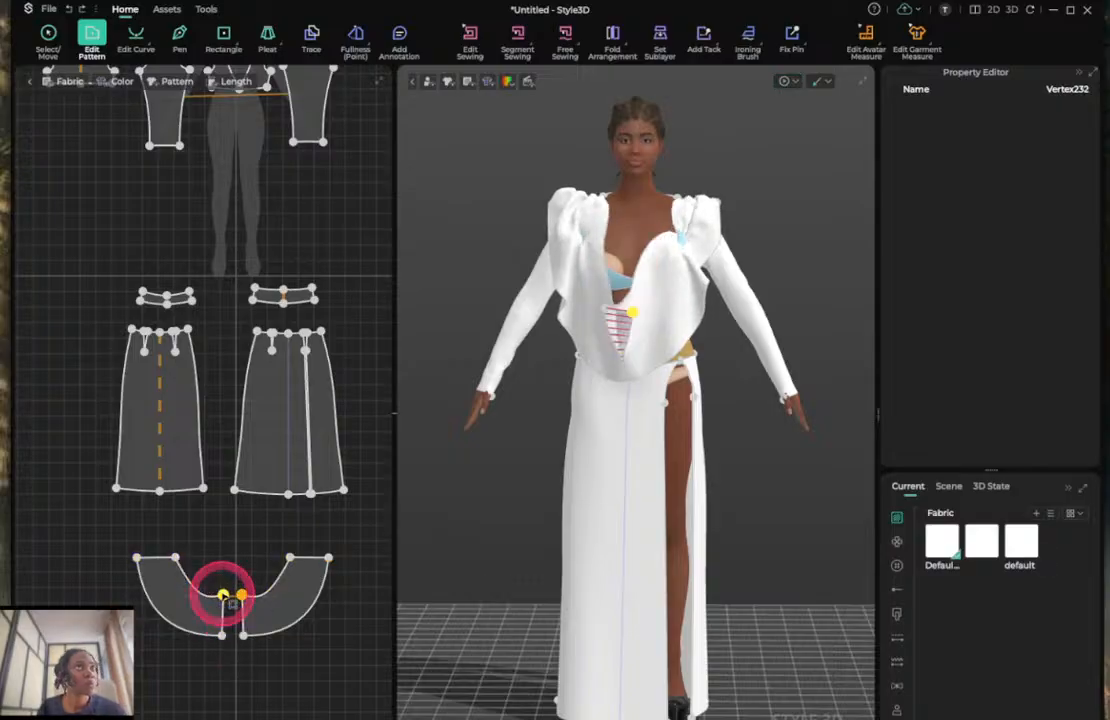
key("q")
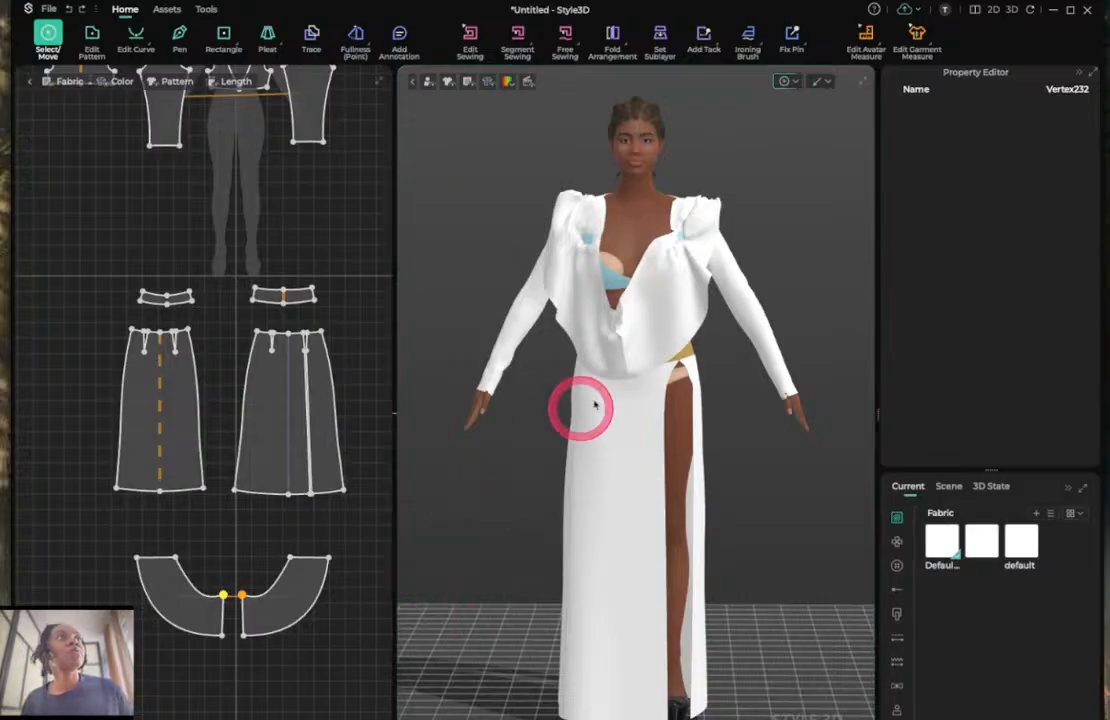
Adjust the drape's cloth at the center front and set both drape panels' particle distance to 5 mm.
left_click_drag(630, 343, 603, 328)
left_click(659, 326)
left_click(600, 329, "shift")
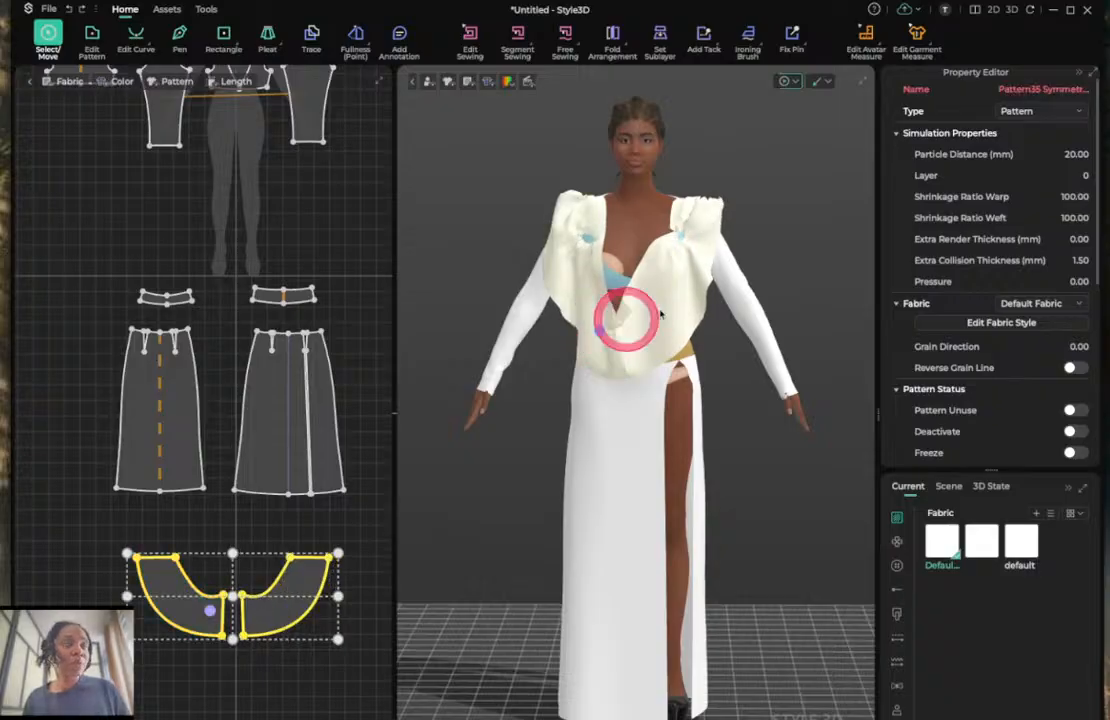
left_click(1070, 154)
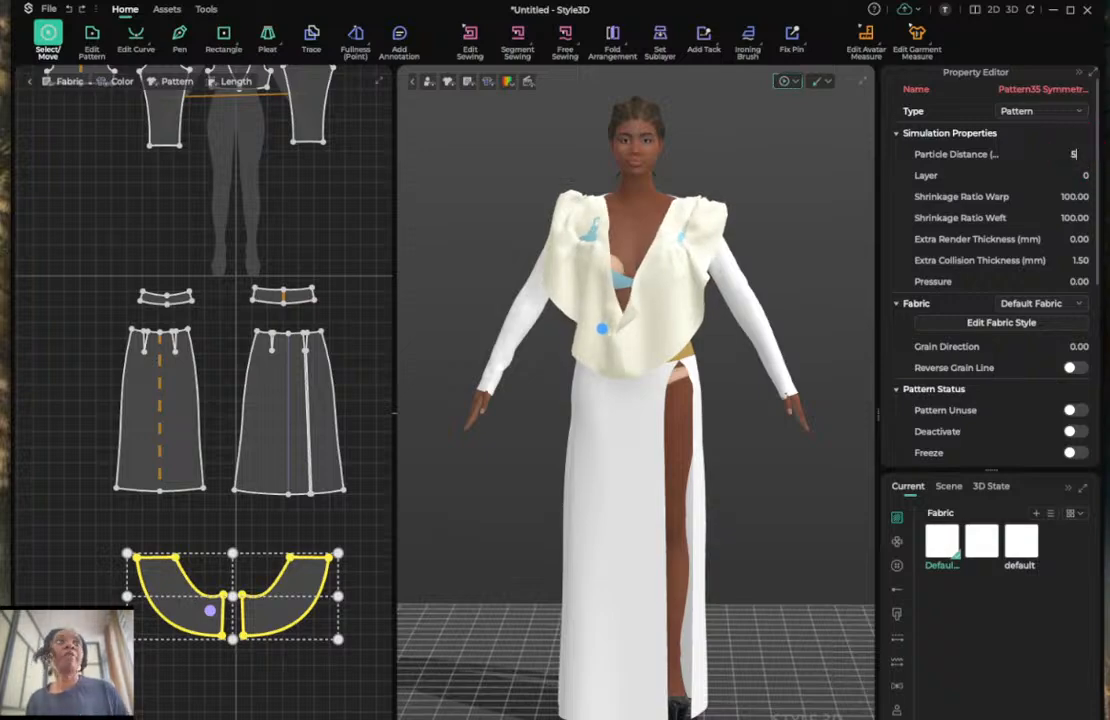
type("5")
key("Return")
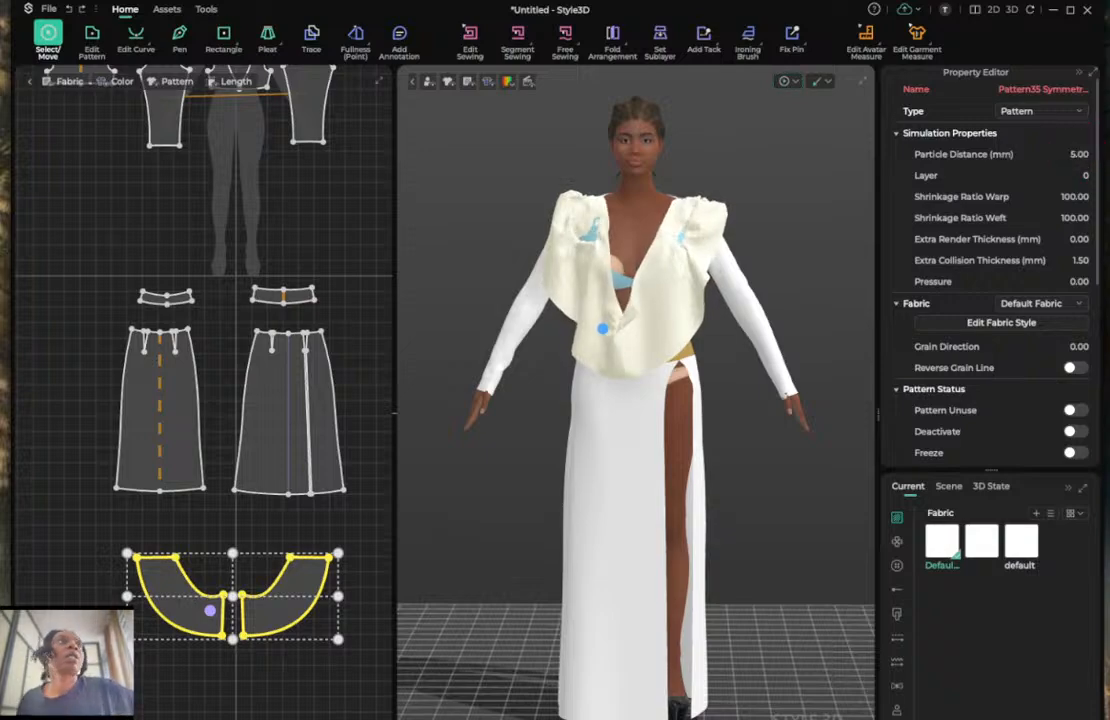
Set the layer of both selected drape panels to 1 so they simulate outside the bodice.
left_click(1075, 155)
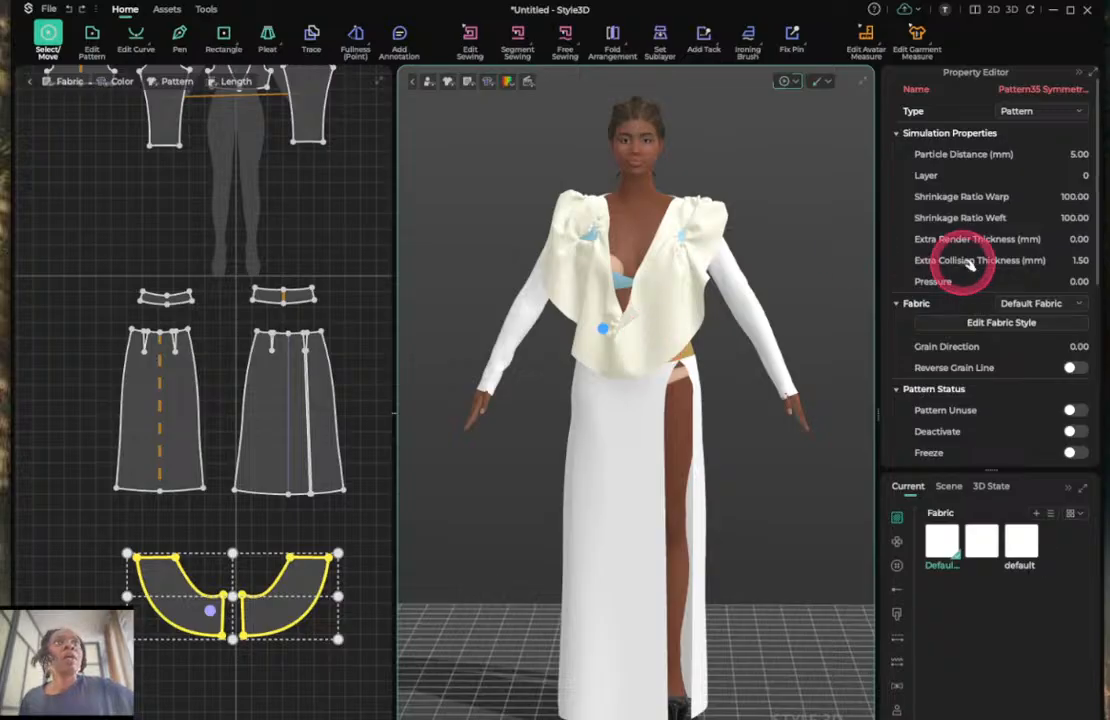
left_click(1086, 176)
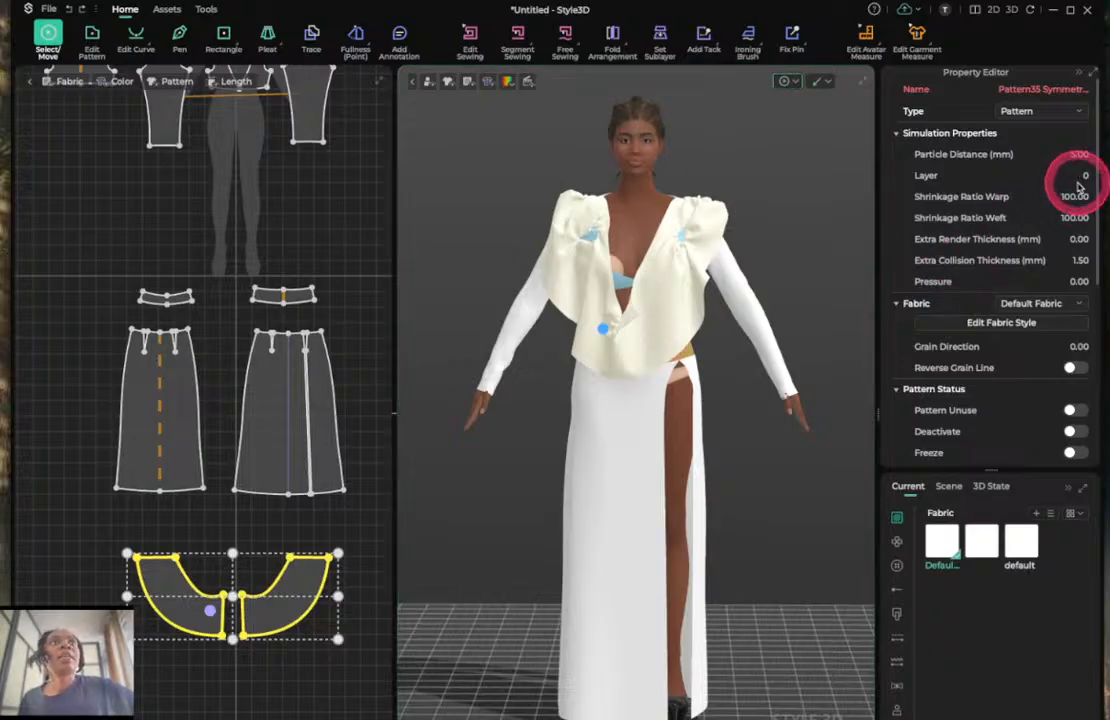
double_click(1086, 175)
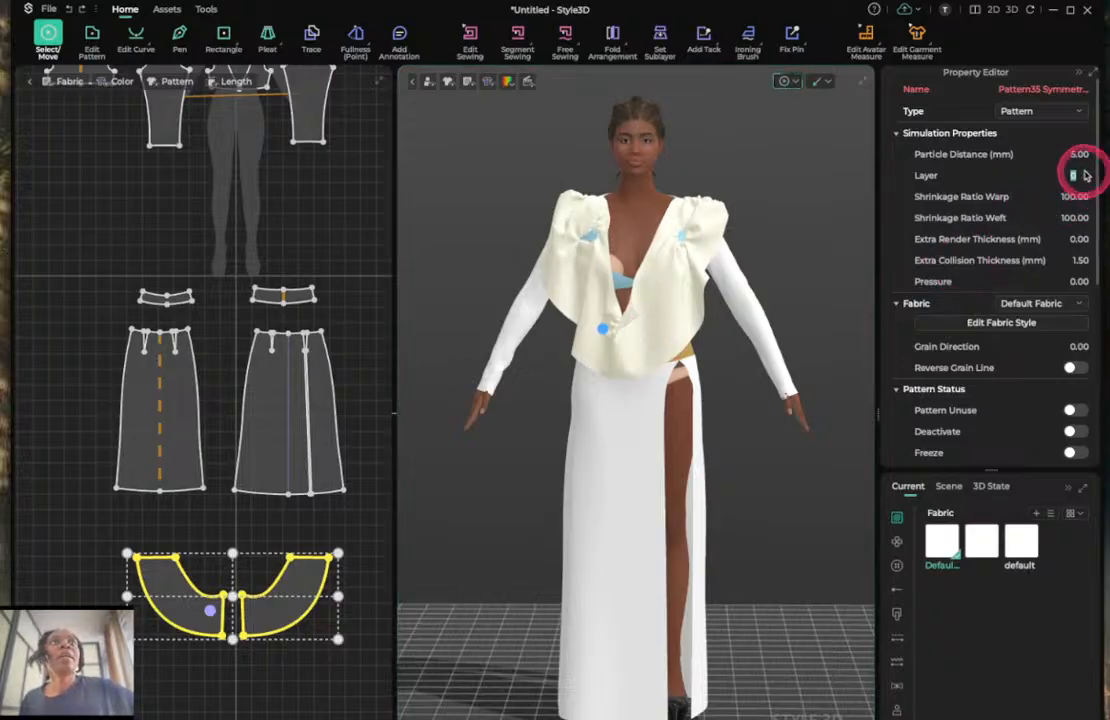
left_click(1085, 172)
left_click(667, 463)
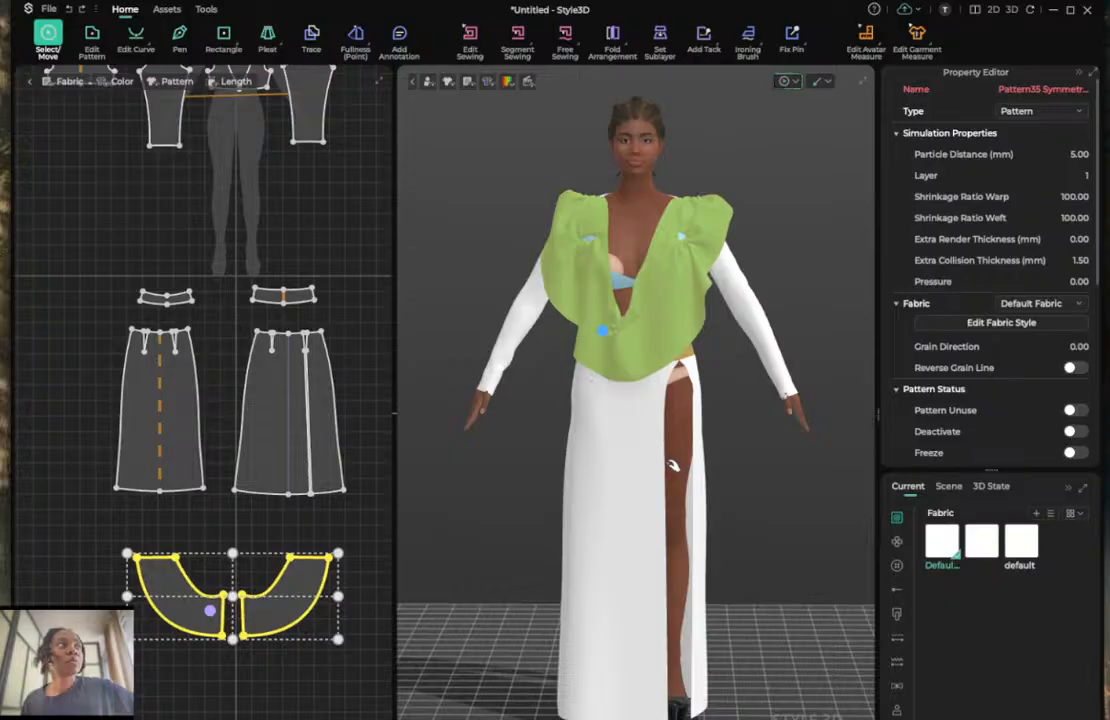
Select all of the gown's pattern pieces and assign Default Fabric to them.
left_click(940, 543)
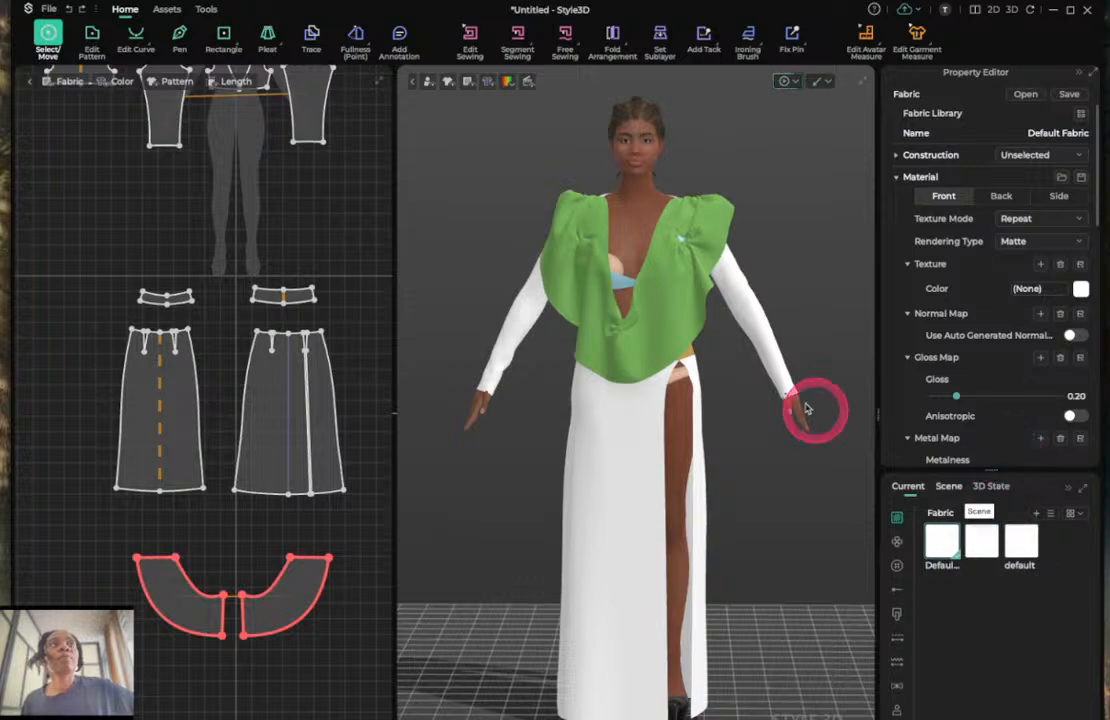
left_click(275, 345)
scroll(270, 345, "down", 4)
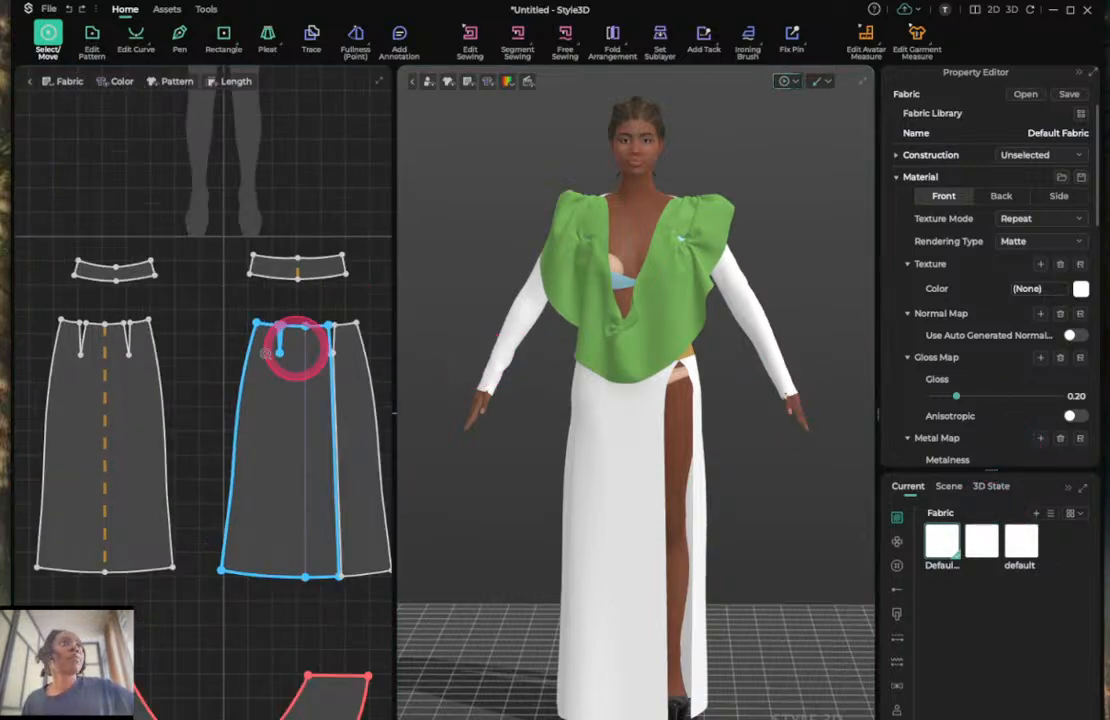
scroll(290, 347, "down", 2)
left_click_drag(136, 129, 367, 567)
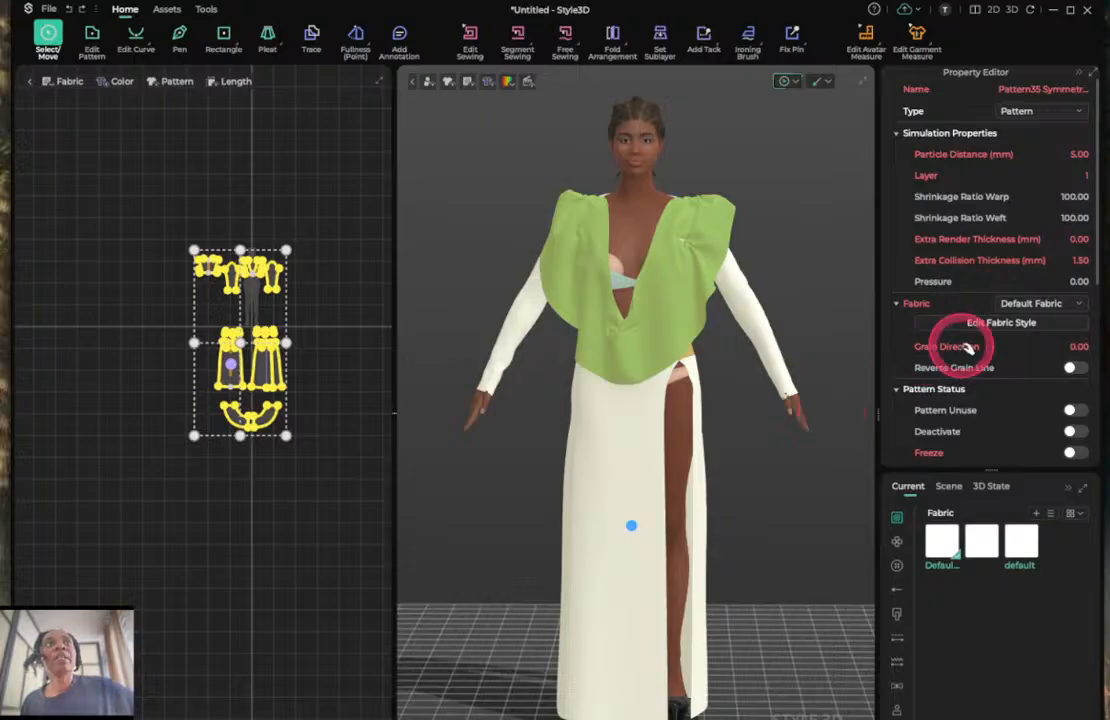
left_click(1000, 305)
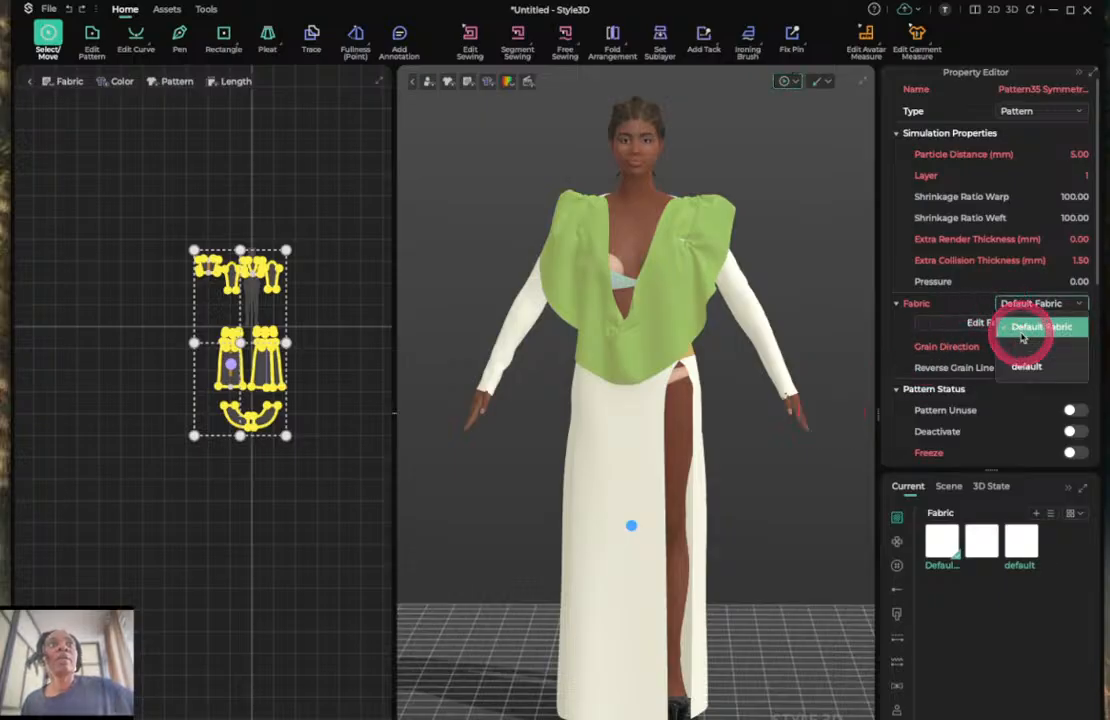
left_click(1021, 338)
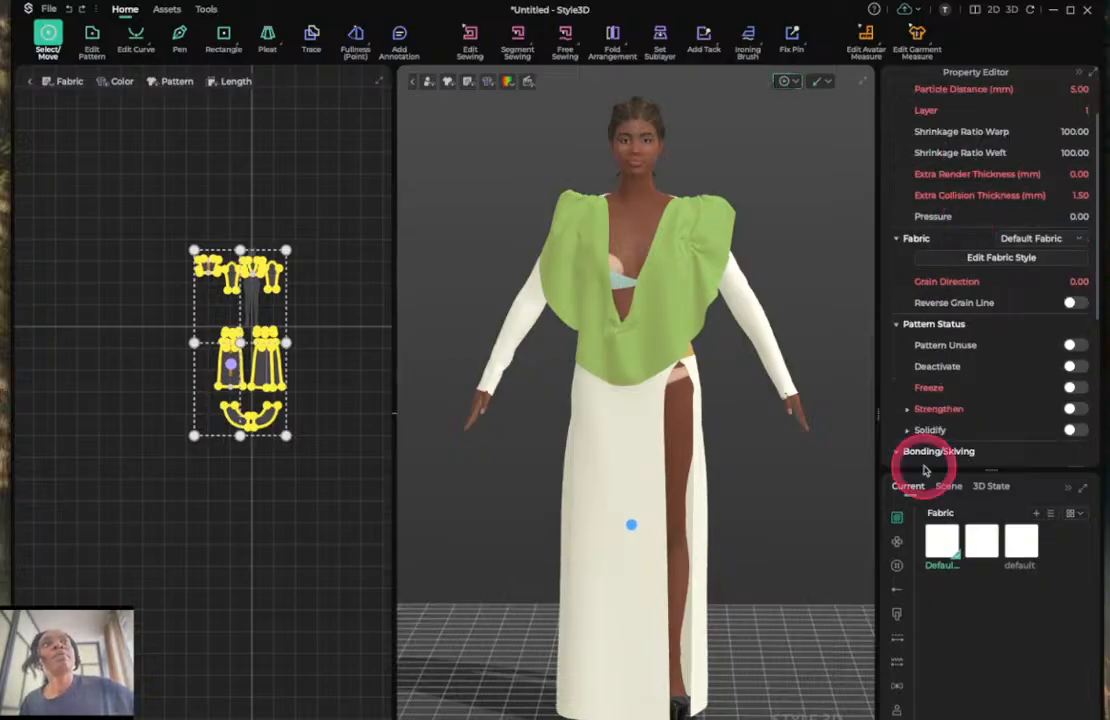
Try the Glass, Metal and Shiny rendering types on Default Fabric.
left_click(943, 540)
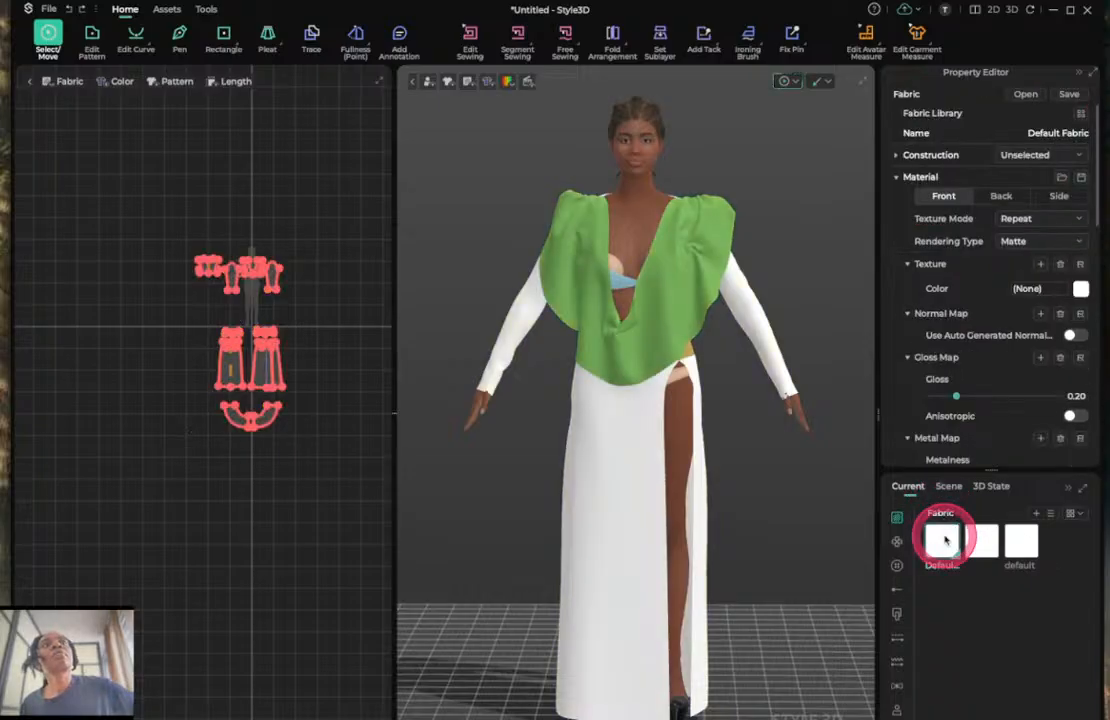
left_click(1049, 245)
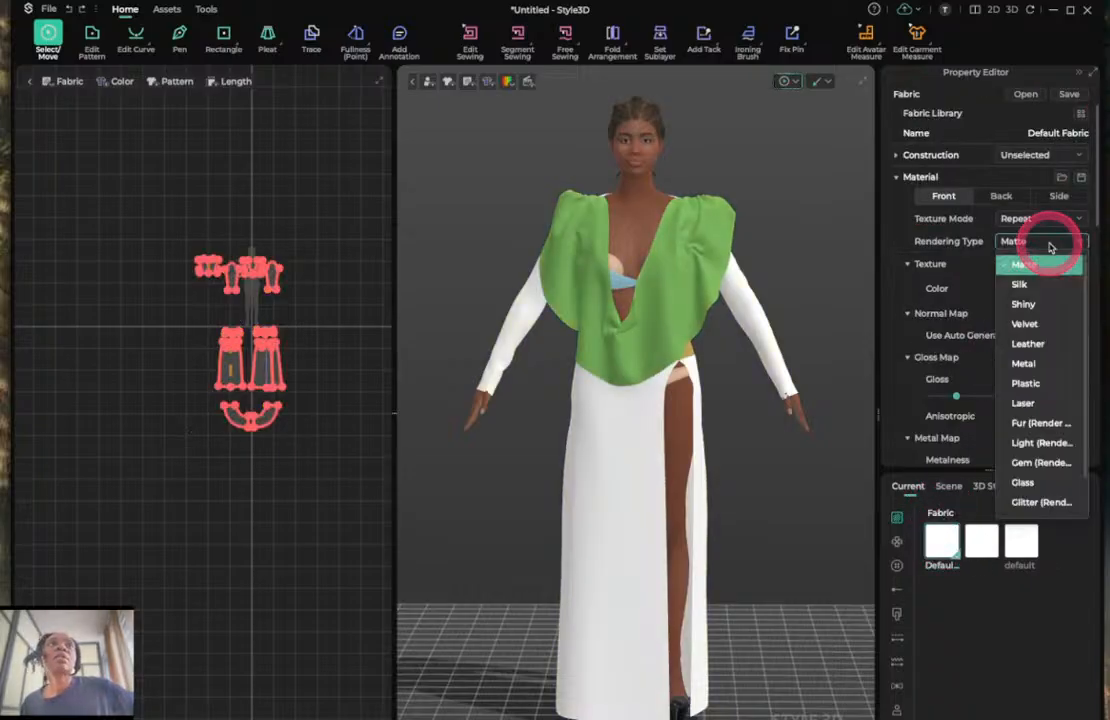
left_click(1022, 481)
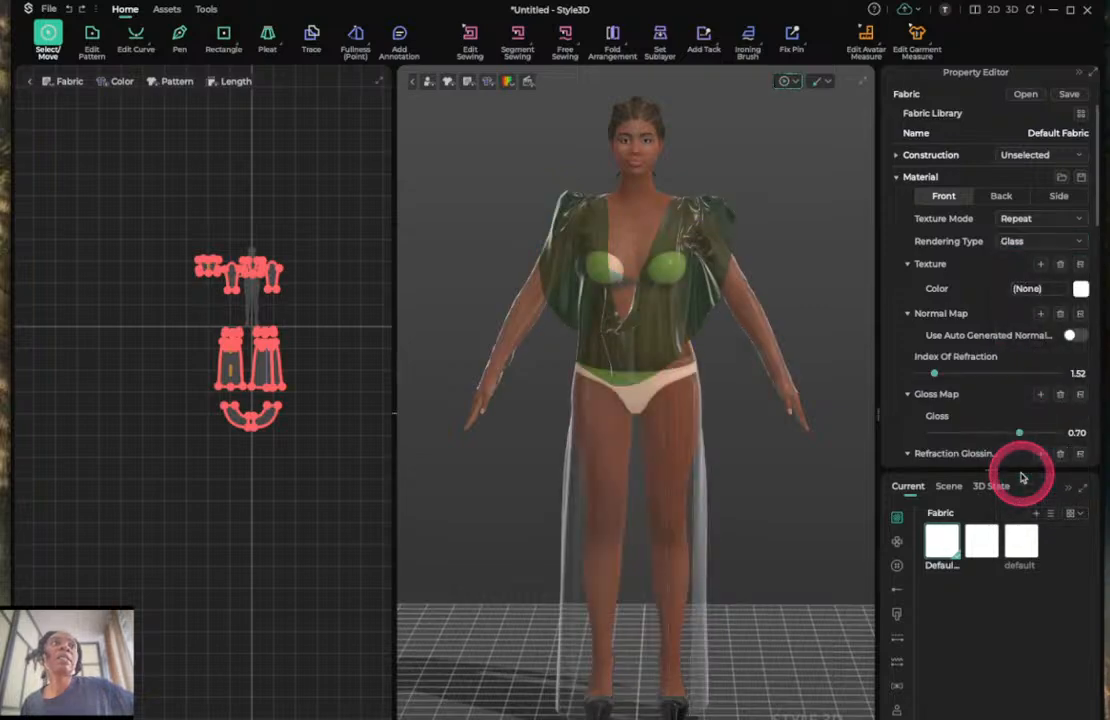
left_click(1050, 245)
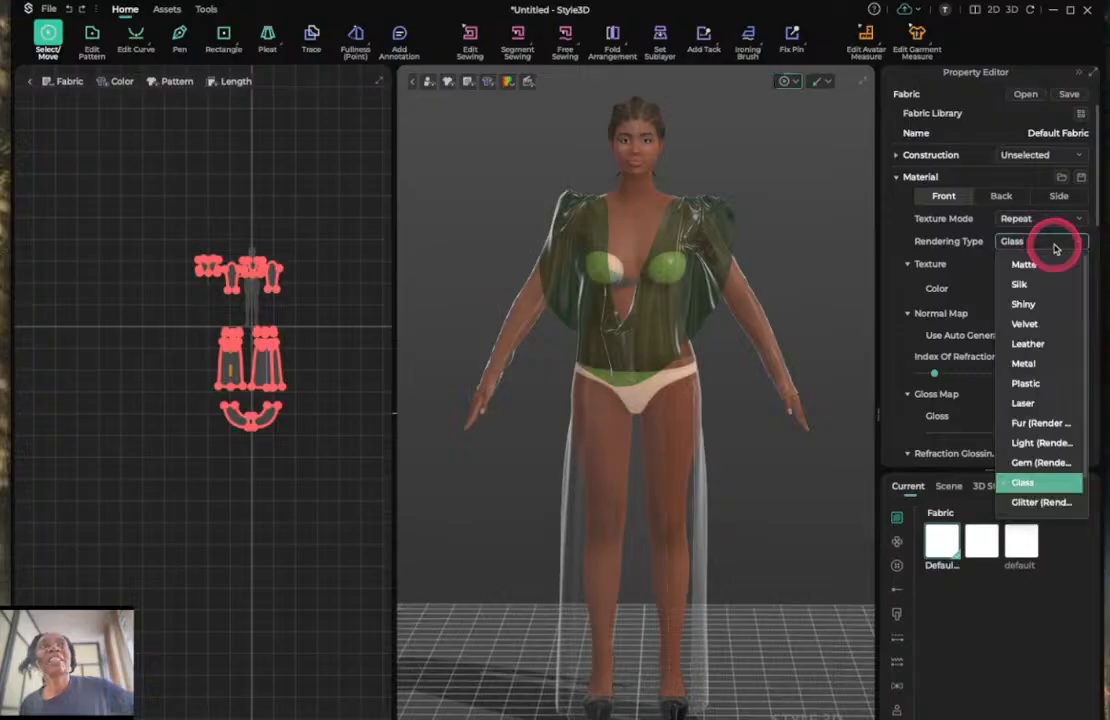
left_click(1036, 364)
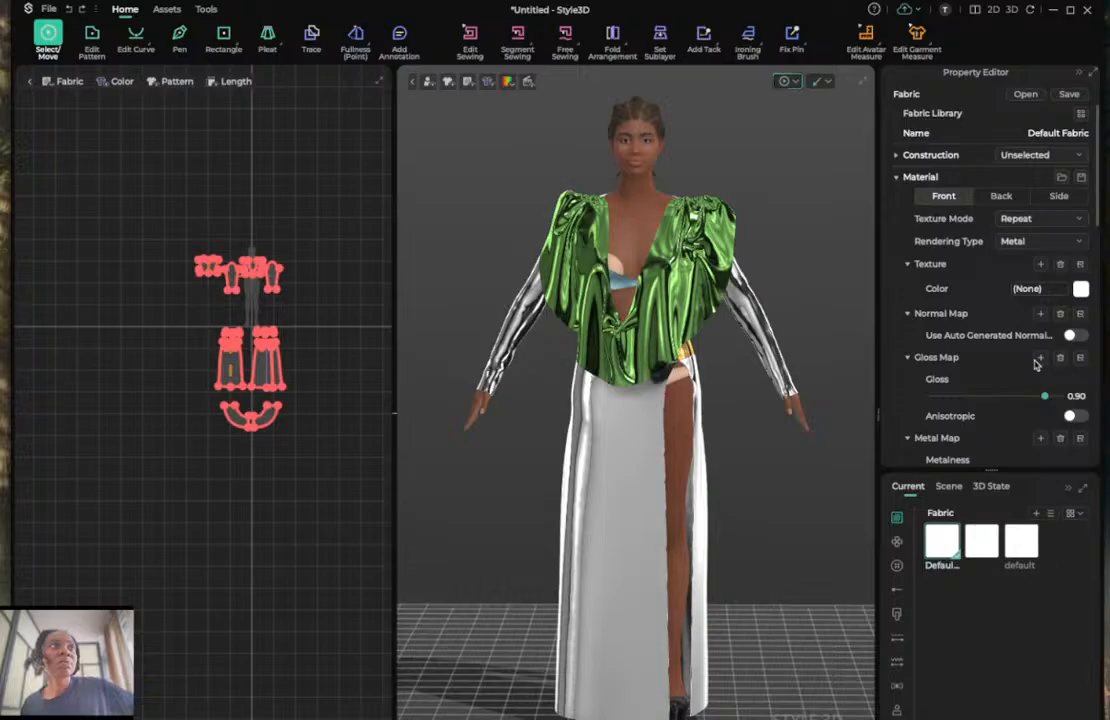
left_click(1062, 246)
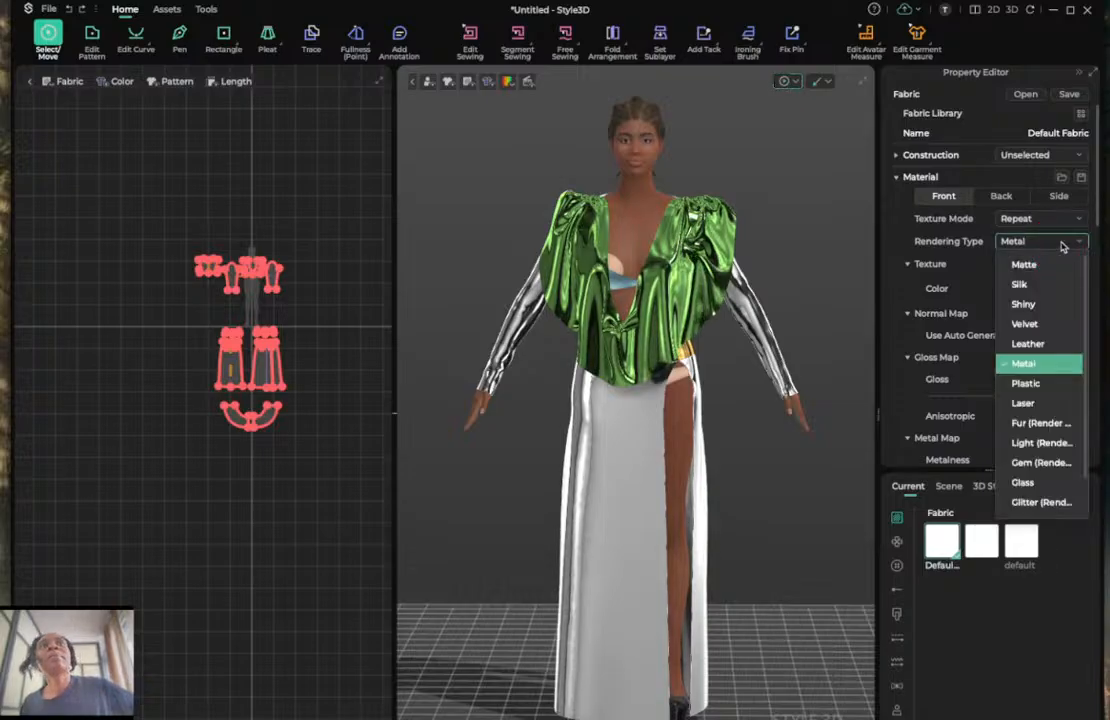
left_click(1022, 304)
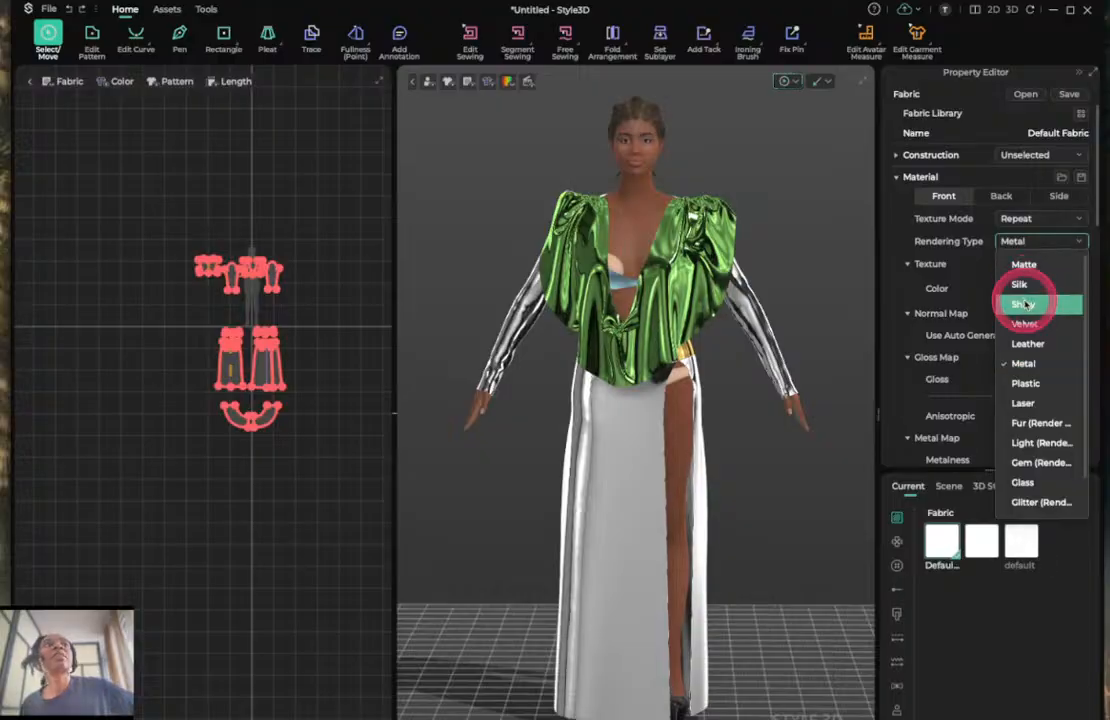
Set Default Fabric's rendering type to Laser and apply the fabric to a sleeve pattern.
left_click(1040, 240)
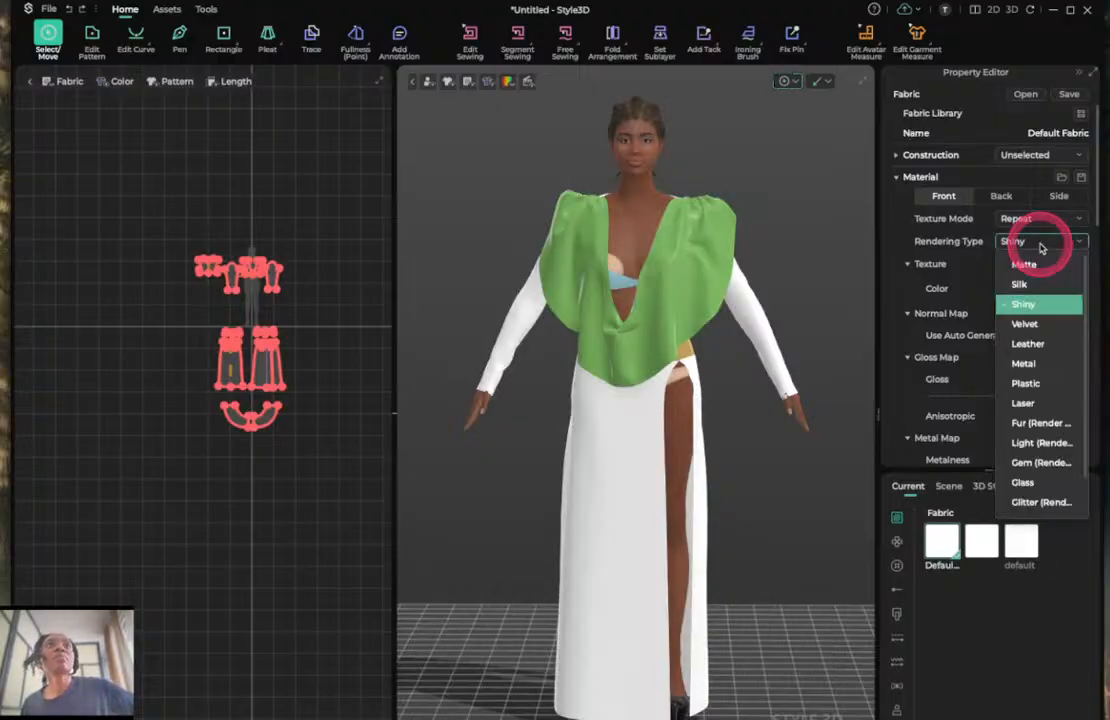
left_click(1022, 403)
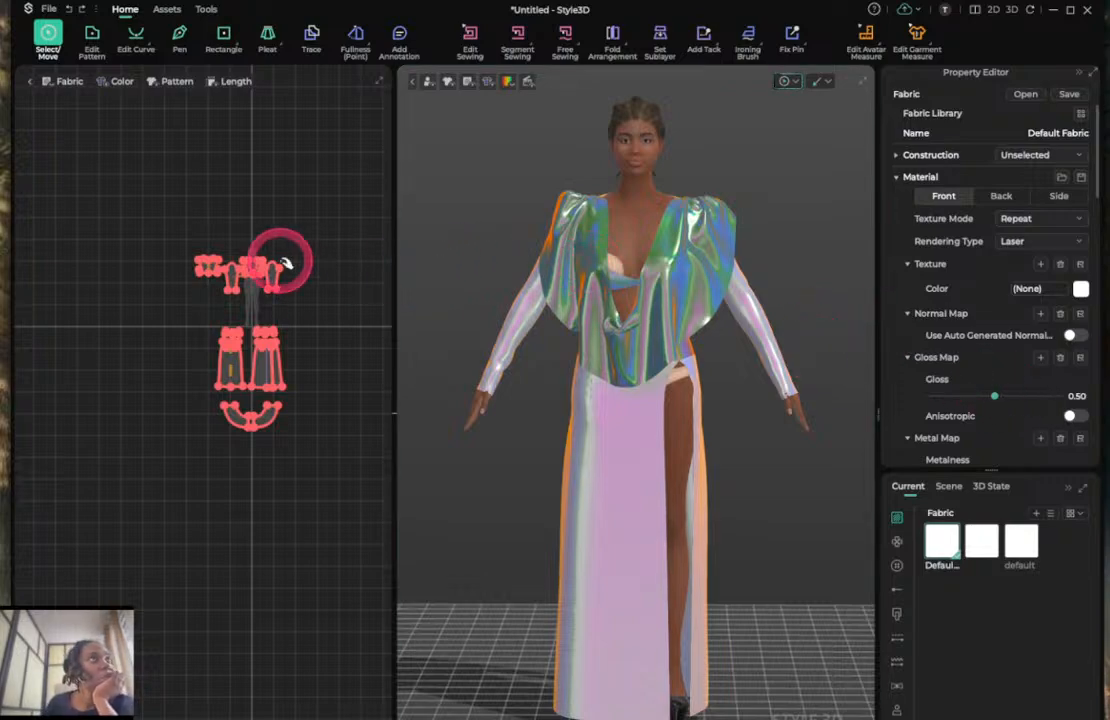
left_click(335, 282)
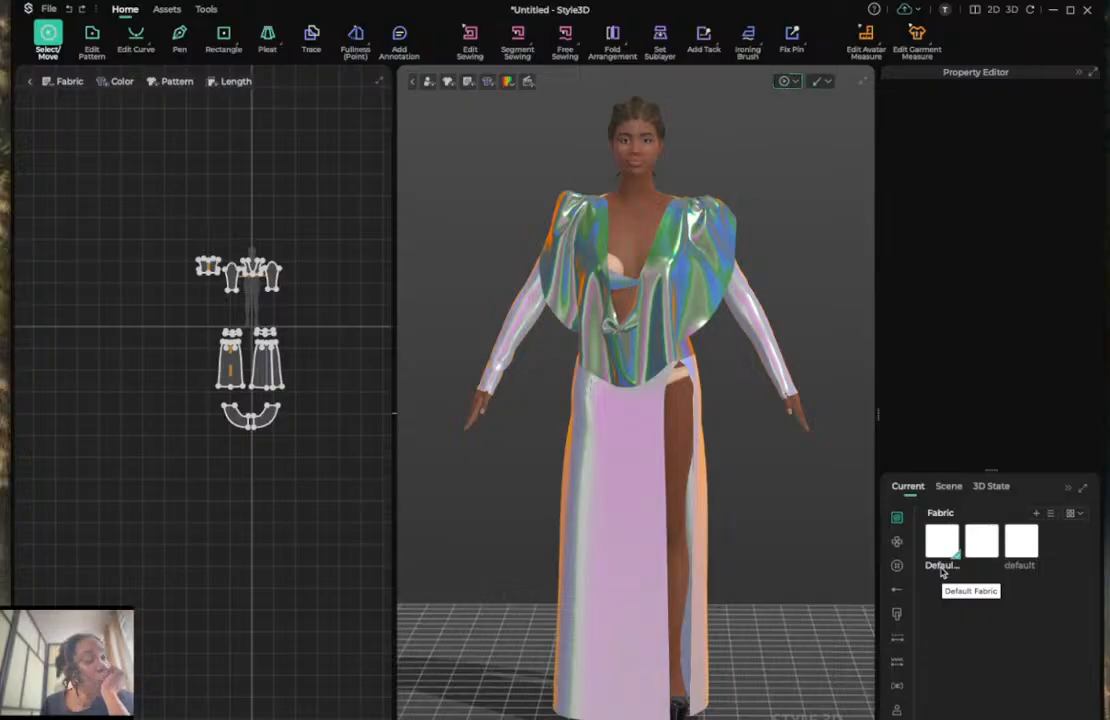
left_click_drag(938, 535, 271, 290)
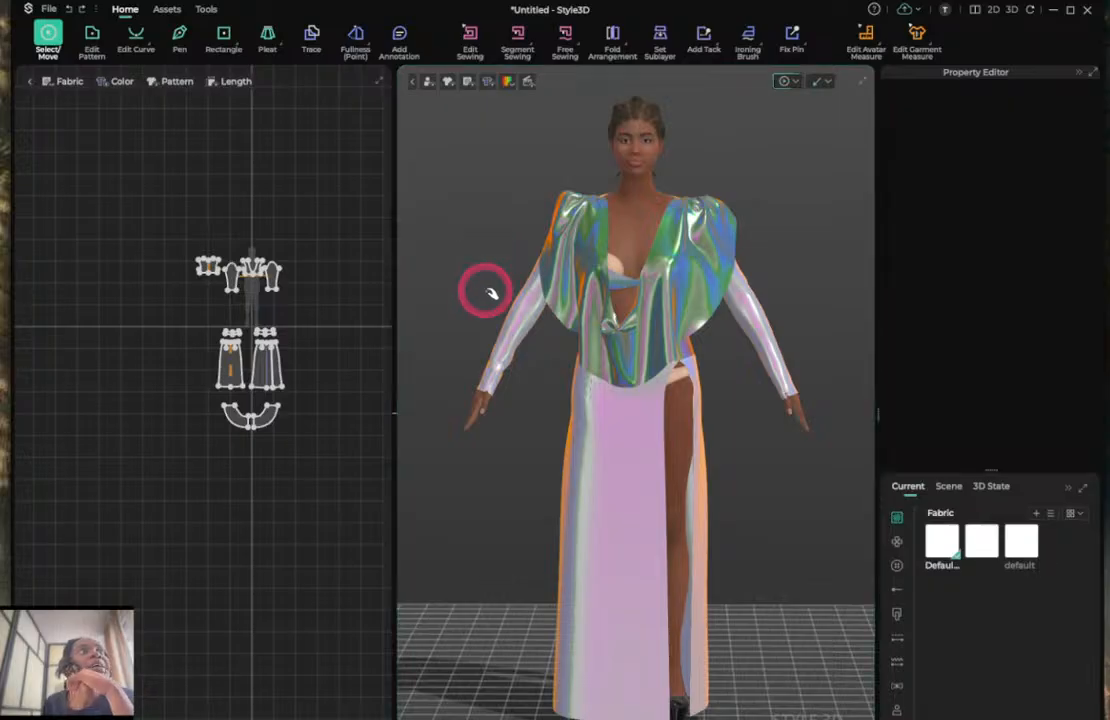
Flatten the drape panel's curved outer edge by moving its middle curve point inward.
right_click_drag(513, 322, 325, 330)
scroll(198, 446, "up", 3)
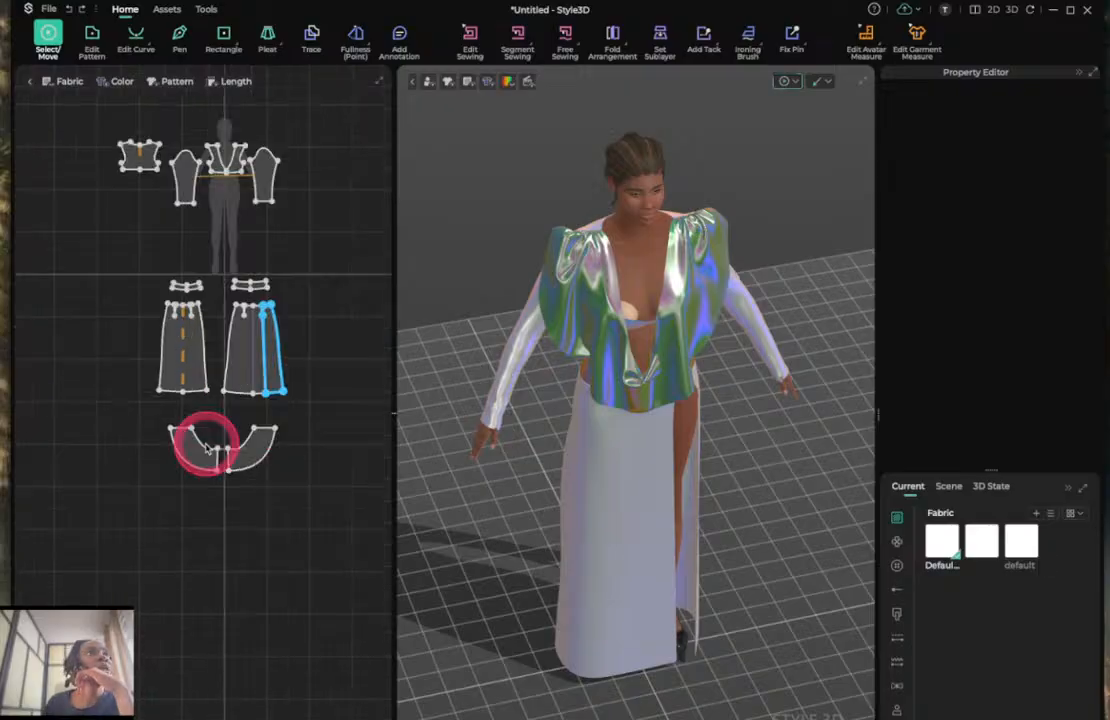
scroll(188, 460, "up", 3)
scroll(193, 465, "down", 2)
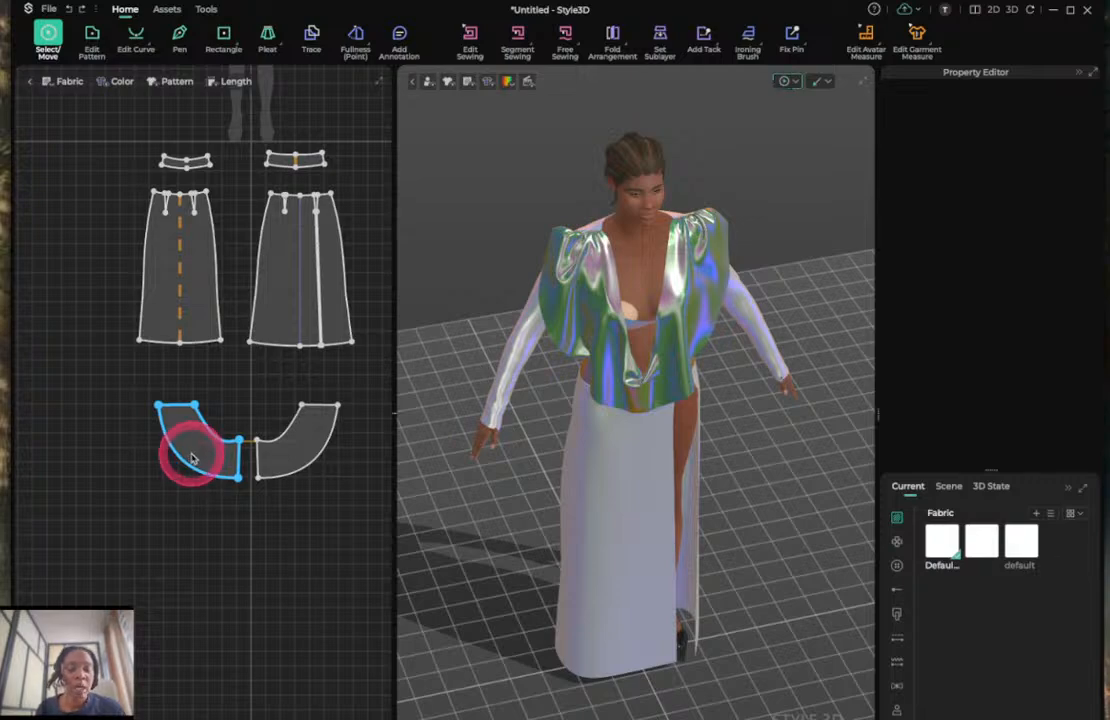
key("c")
left_click(185, 464)
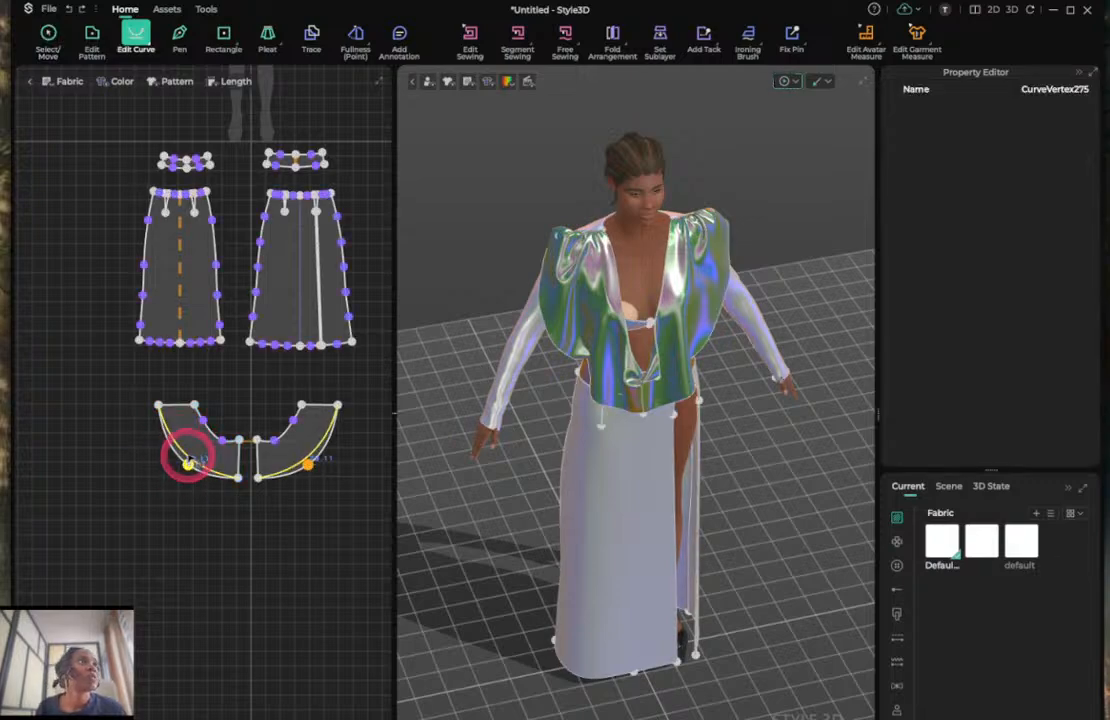
mouse_move(190, 455)
left_mouse_down()
mouse_move(182, 450)
mouse_move(193, 446)
left_mouse_up()
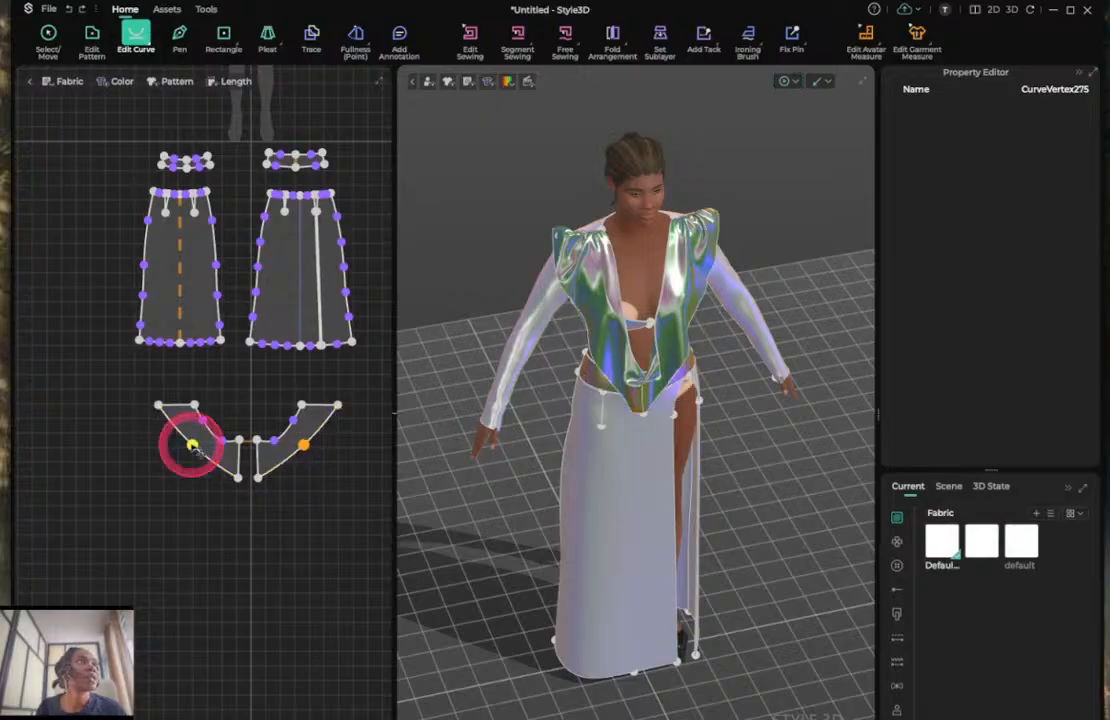
key("q")
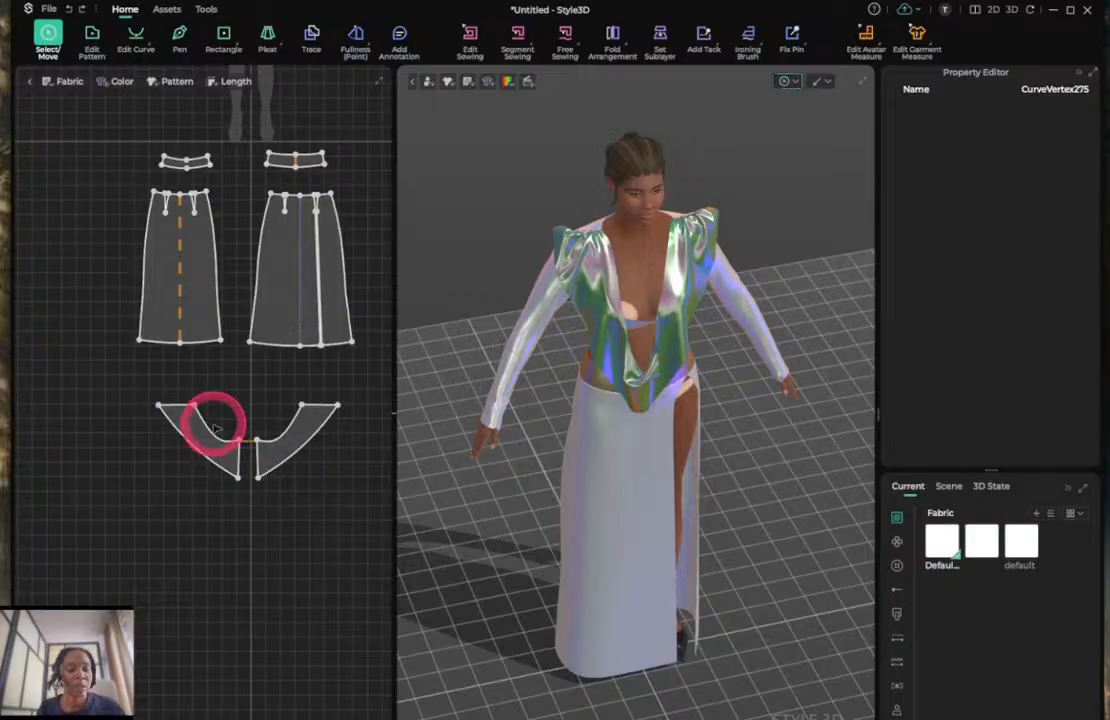
Add curve points near the upper and lower ends of the drape panel's outer edge, bulge them outward, and re-simulate.
key("e")
scroll(213, 427, "up", 3)
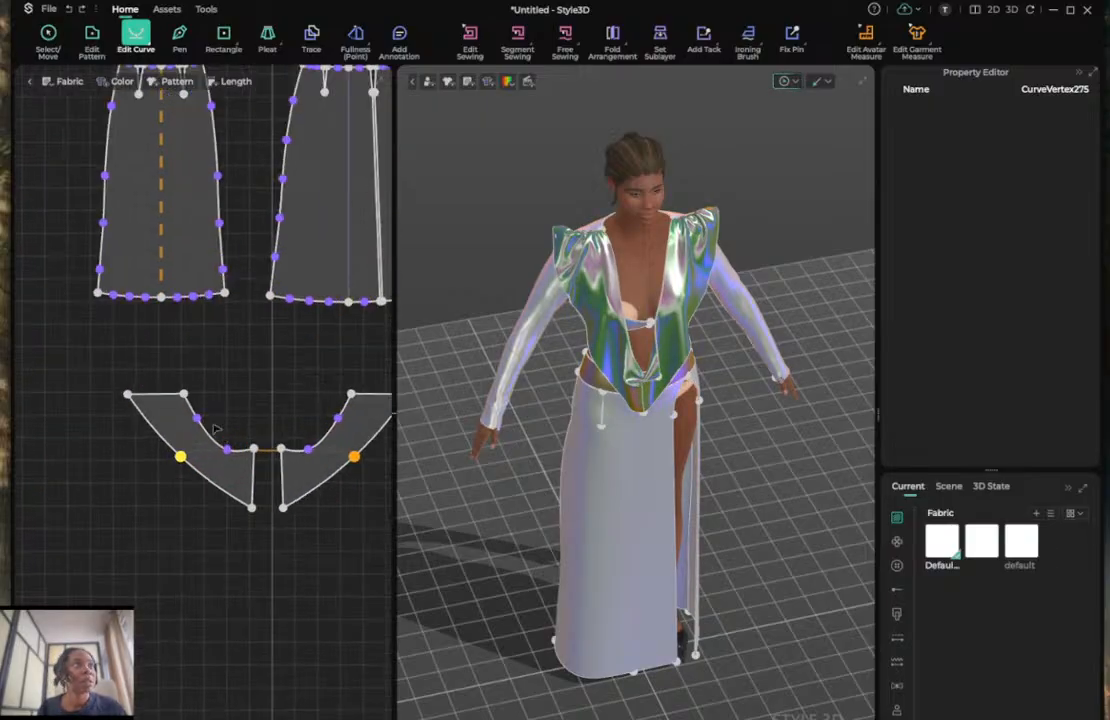
left_click(134, 406)
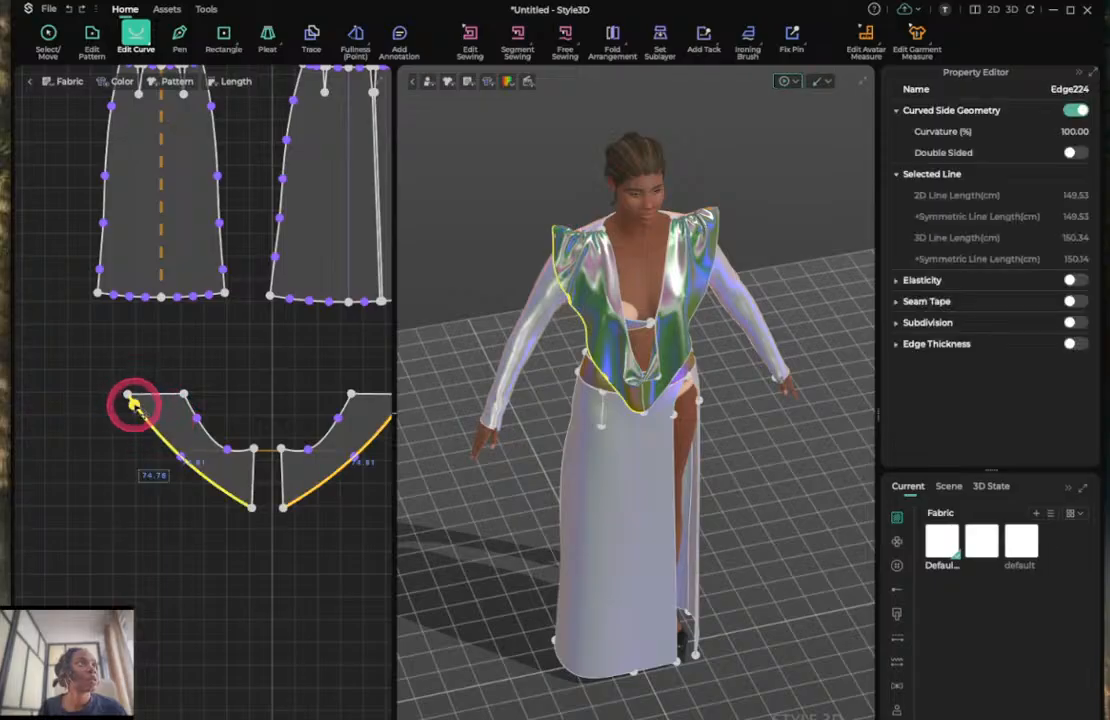
left_click_drag(128, 401, 130, 403)
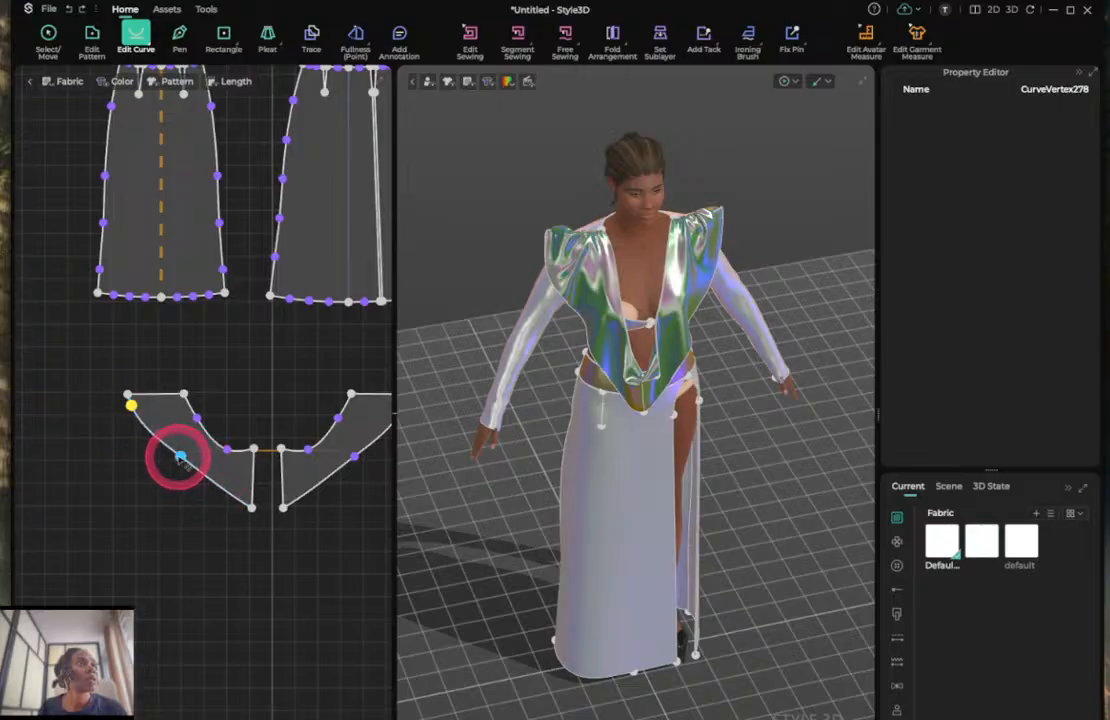
left_click(229, 500)
left_click_drag(233, 509, 238, 508)
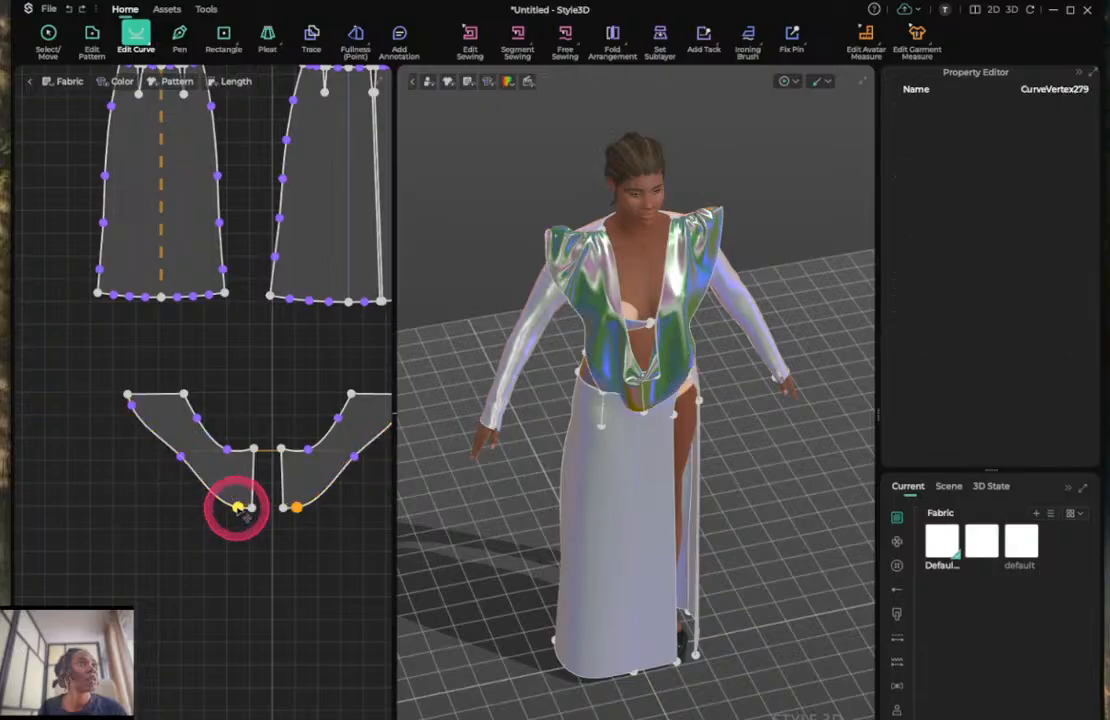
key("space")
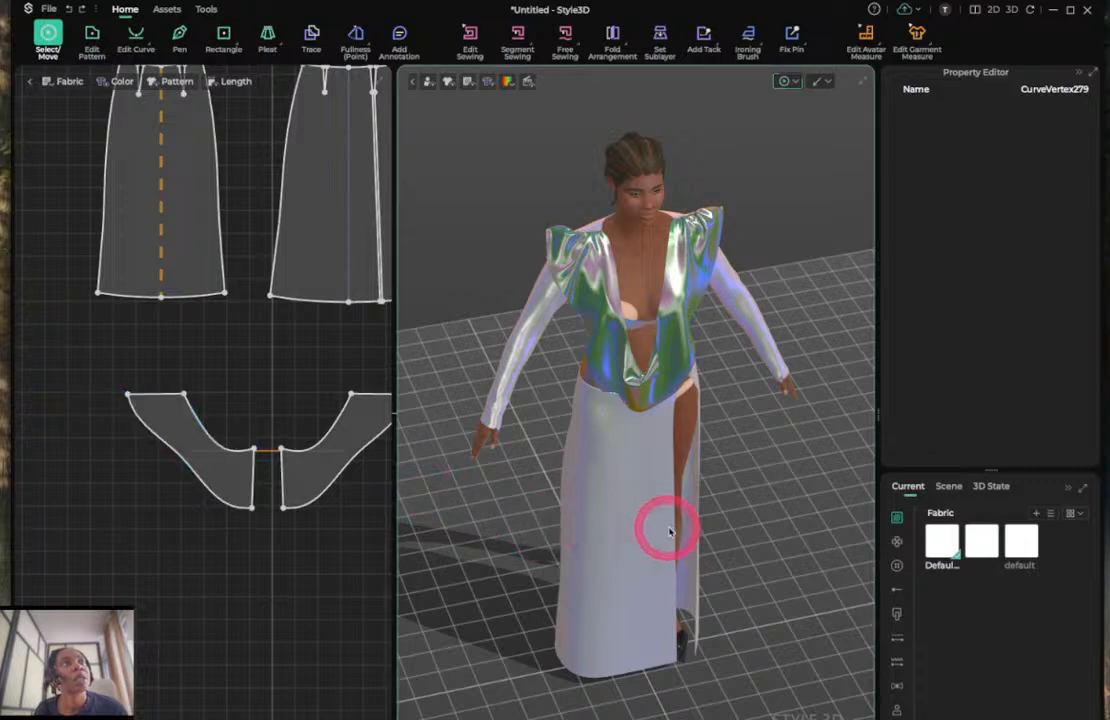
left_click_drag(777, 454, 707, 405)
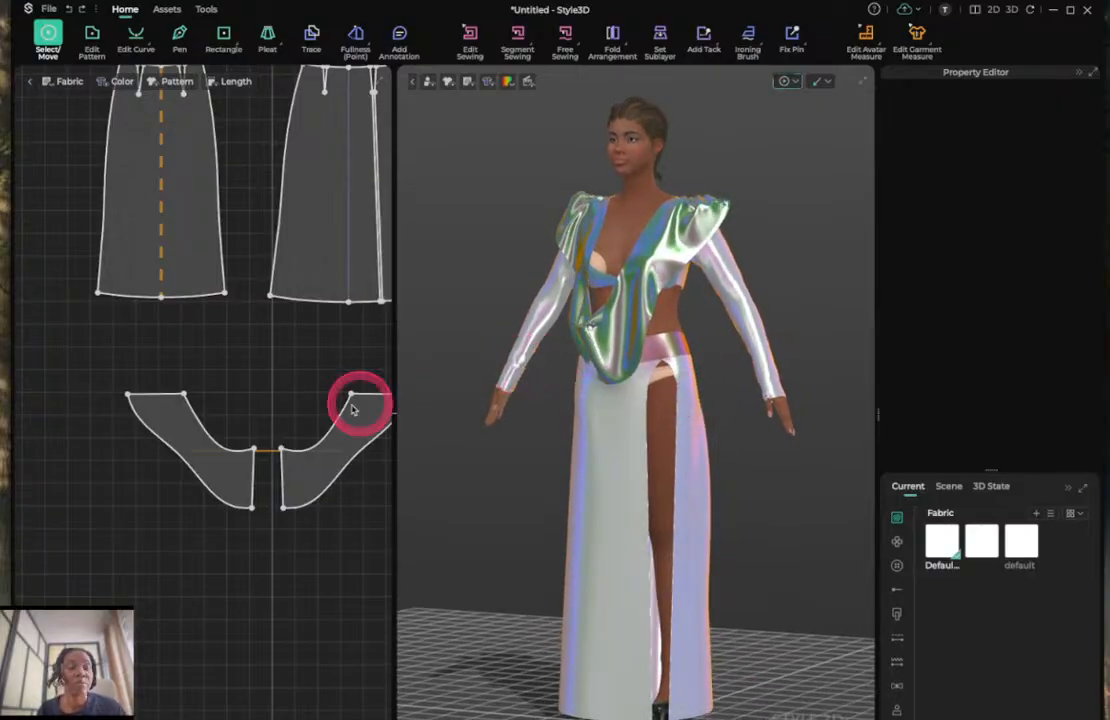
Try adding a point midway along the drape panel's outer edge and undo the addition.
key("x")
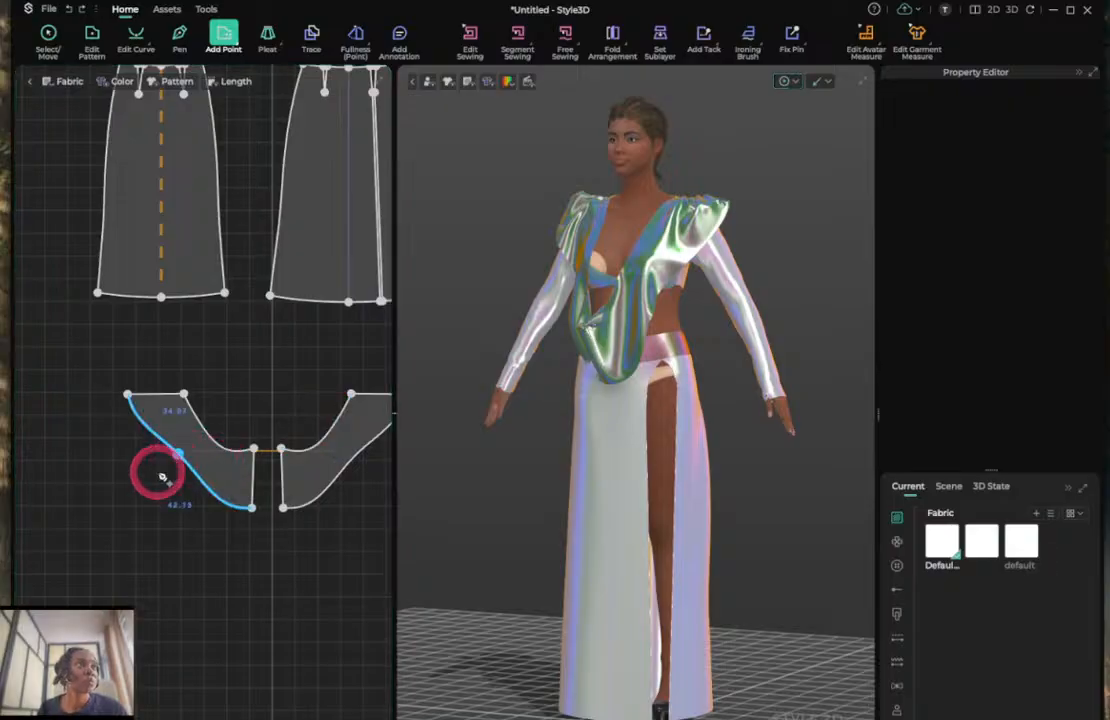
left_click(178, 454)
key("v")
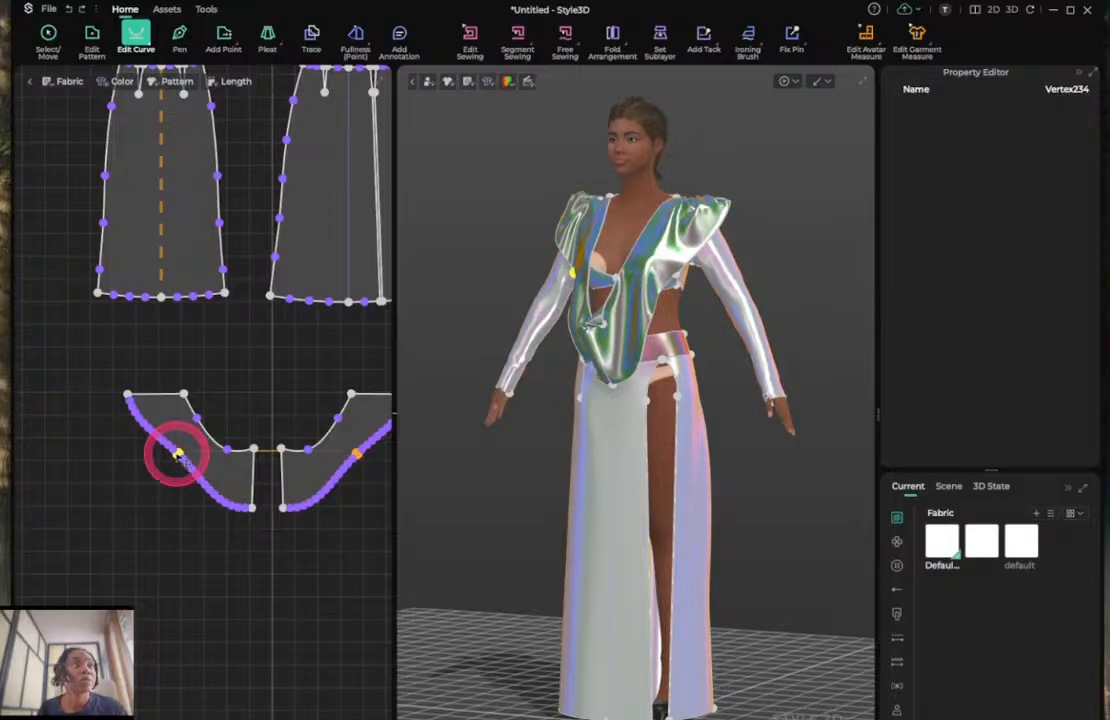
key("ctrl+z")
key("ctrl+z")
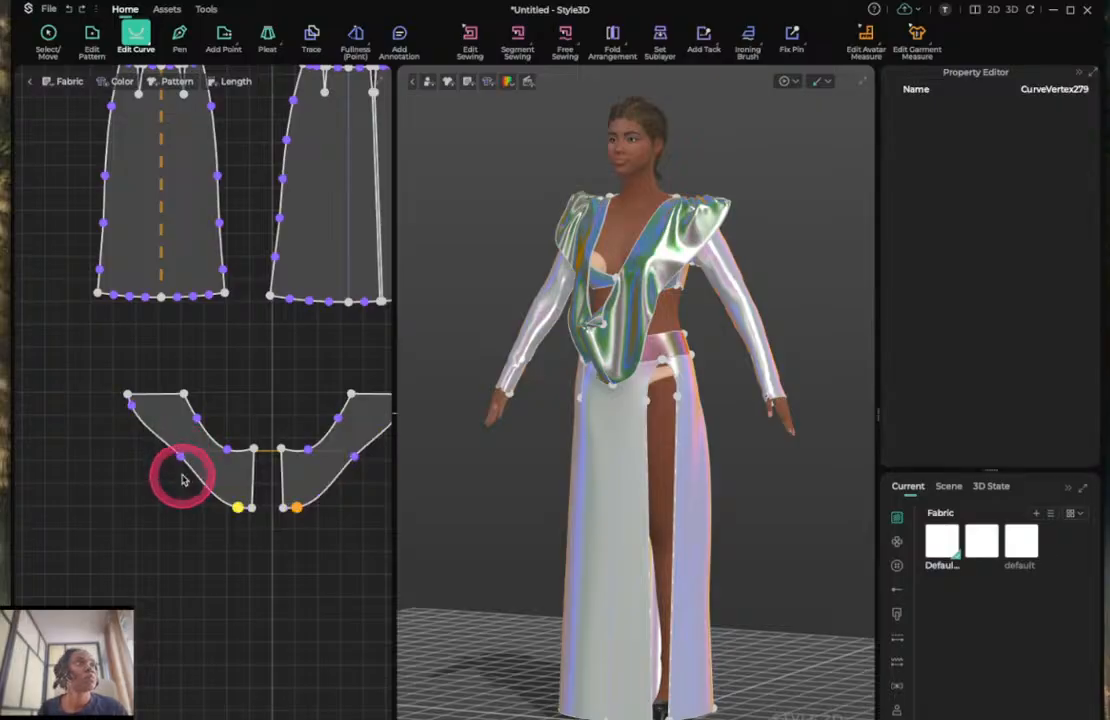
Move the middle curve point of the drape panel's outer edge outward for a fuller curve, and re-simulate.
left_click(180, 457)
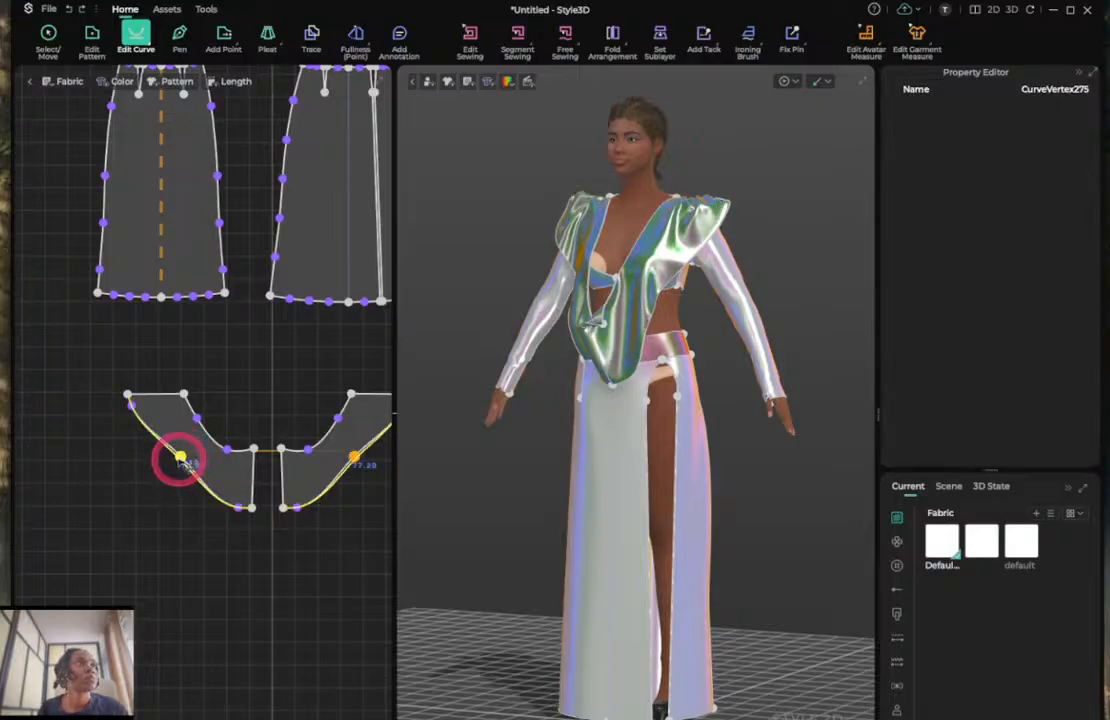
left_click_drag(179, 459, 166, 464)
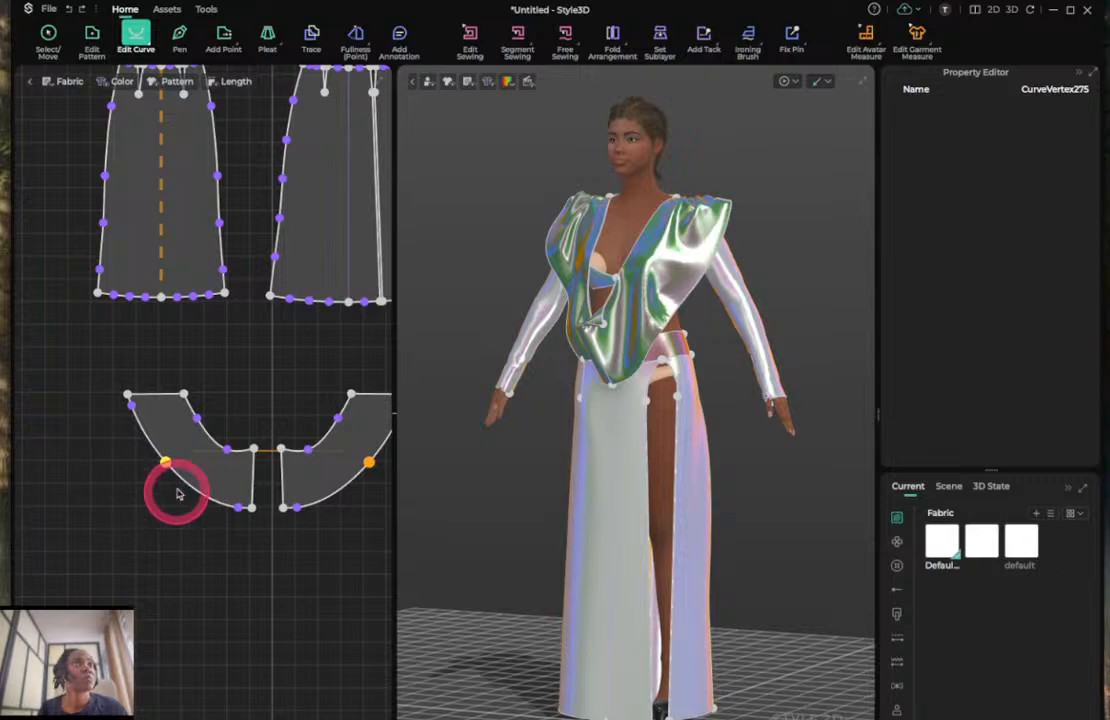
key("space")
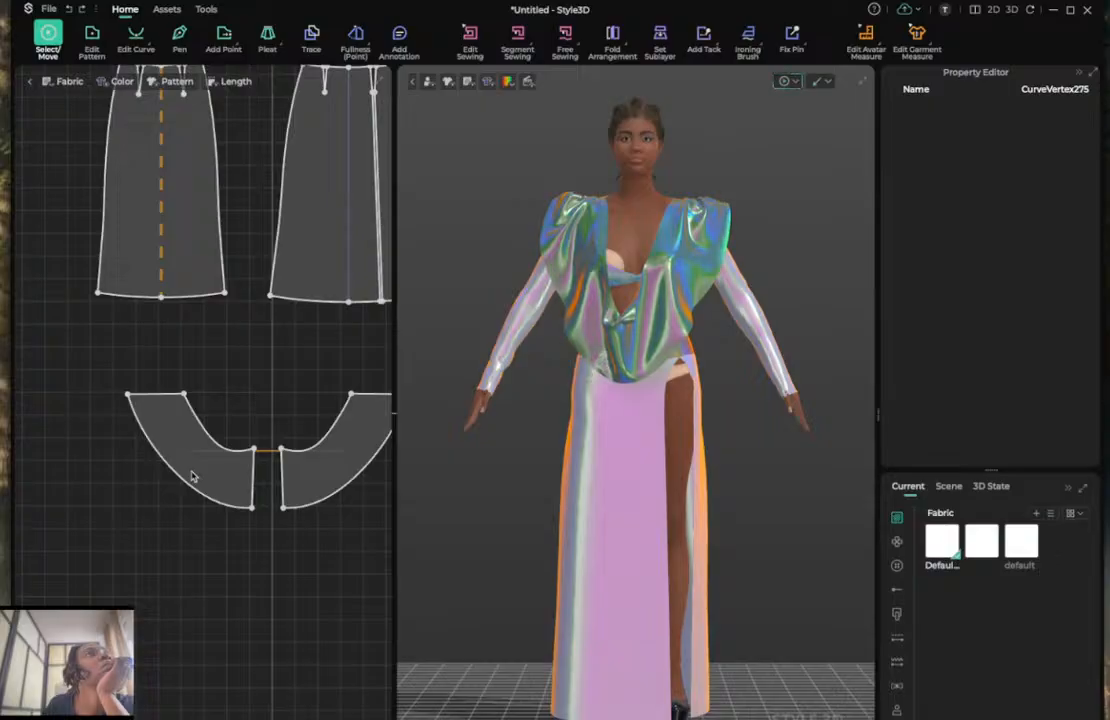
scroll(193, 477, "down", 5)
scroll(200, 477, "up", 5)
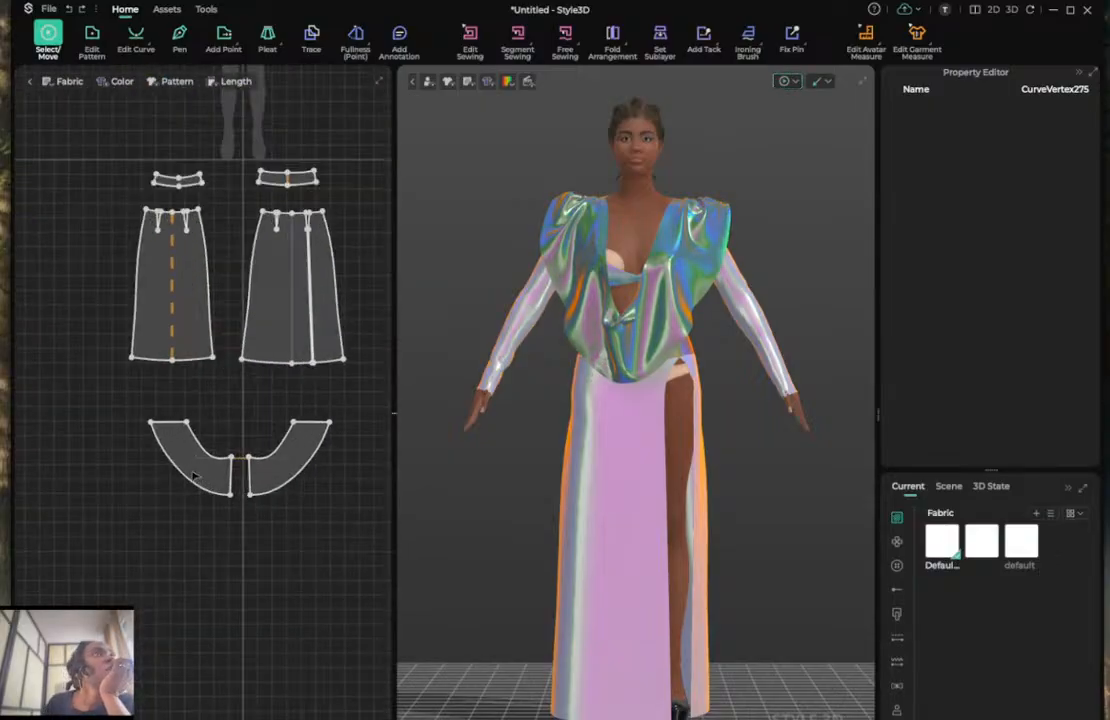
scroll(198, 480, "up", 3)
scroll(198, 479, "down", 3)
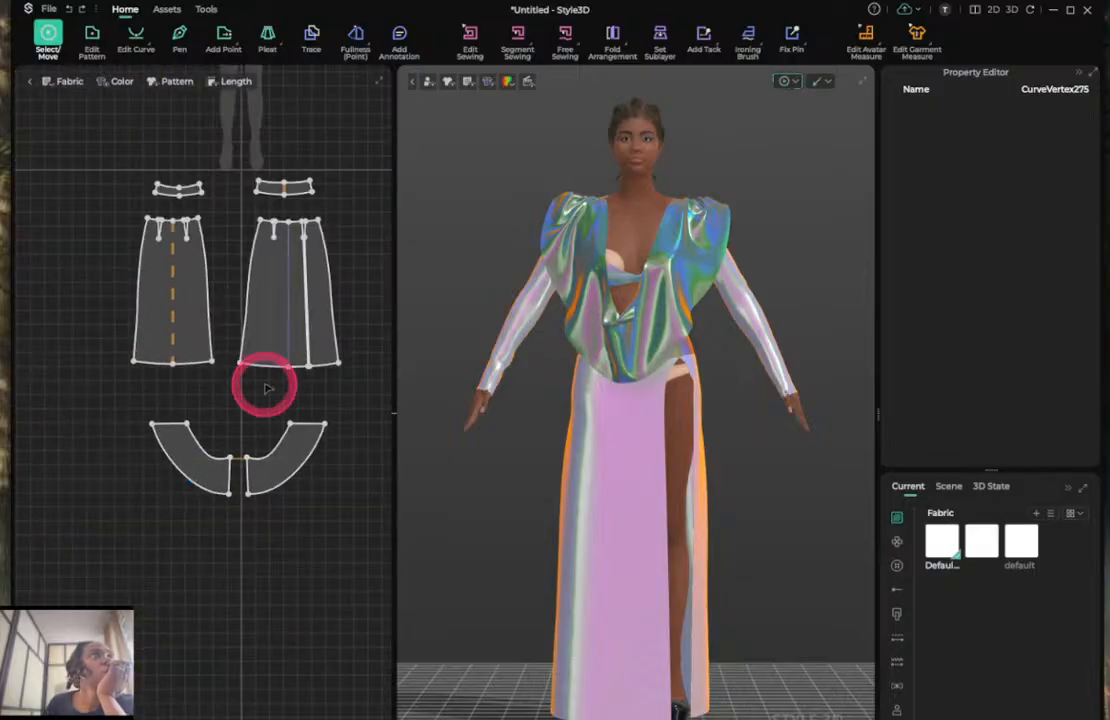
Delete the sewing along the drape panels' straight upper edges.
left_click(472, 44)
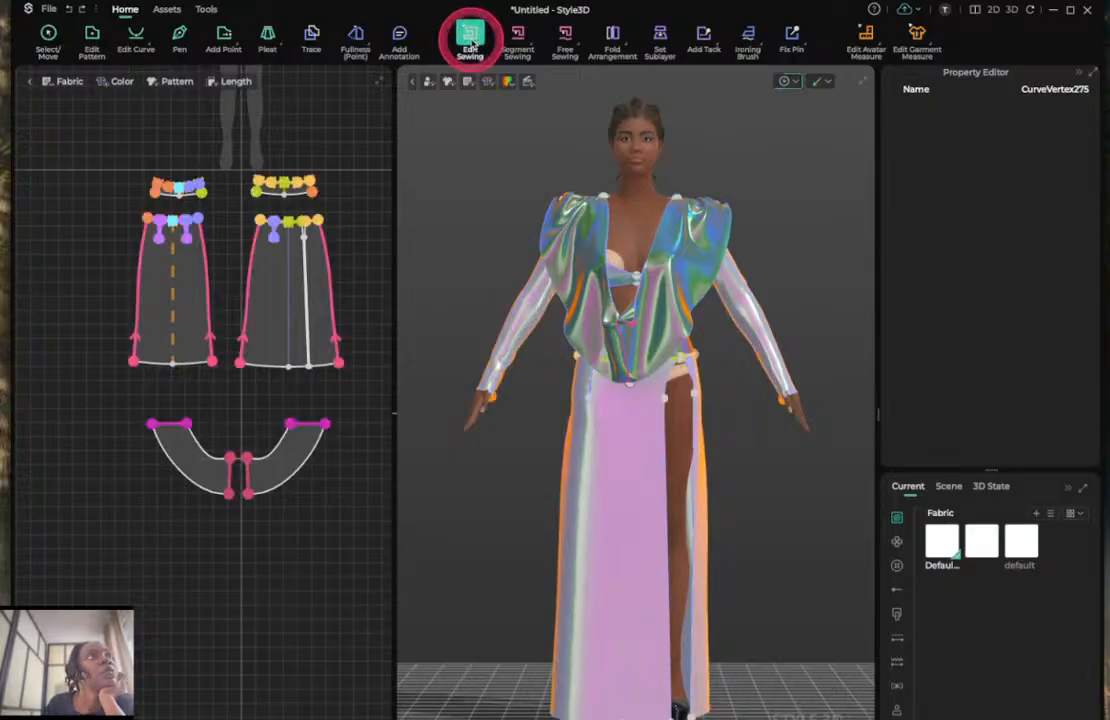
left_click(316, 430)
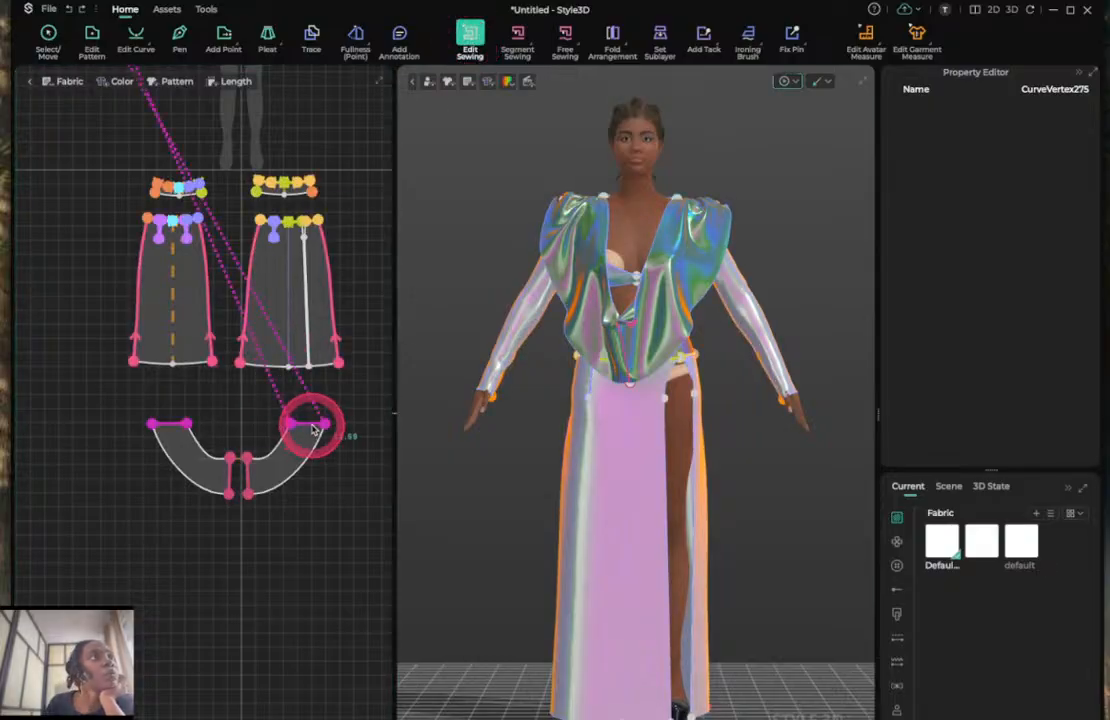
key("Delete")
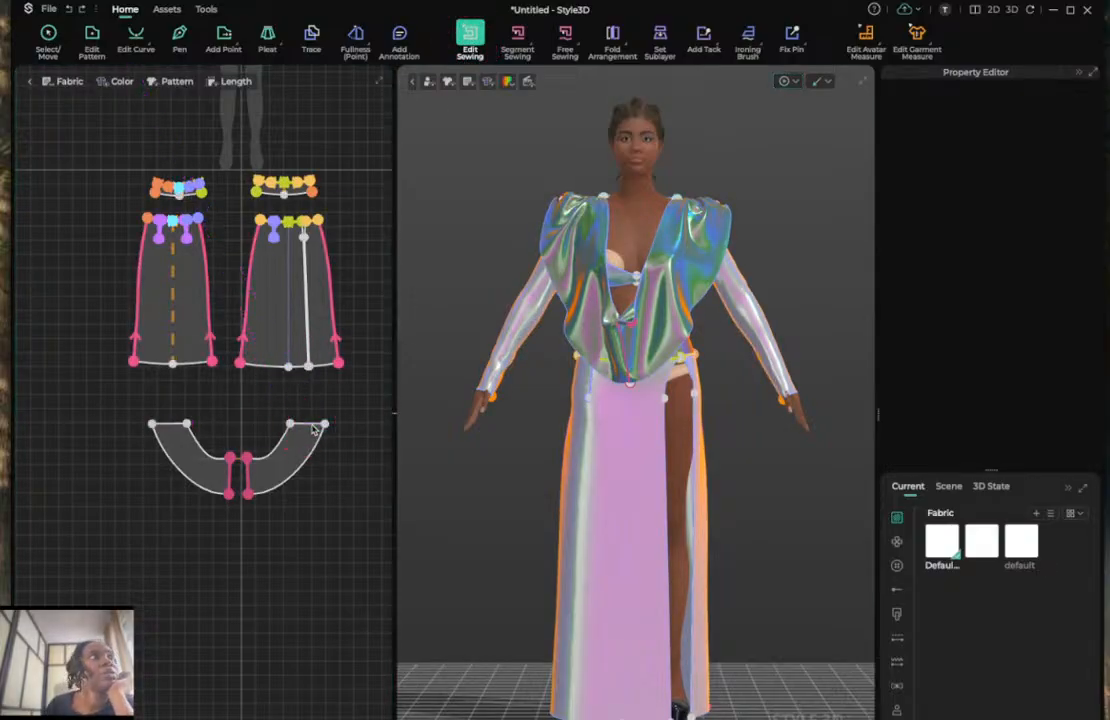
Move both drape panels from below the skirt pieces to just above the front bodice pattern in the 2D layout.
scroll(312, 431, "up", 4)
scroll(312, 432, "down", 10)
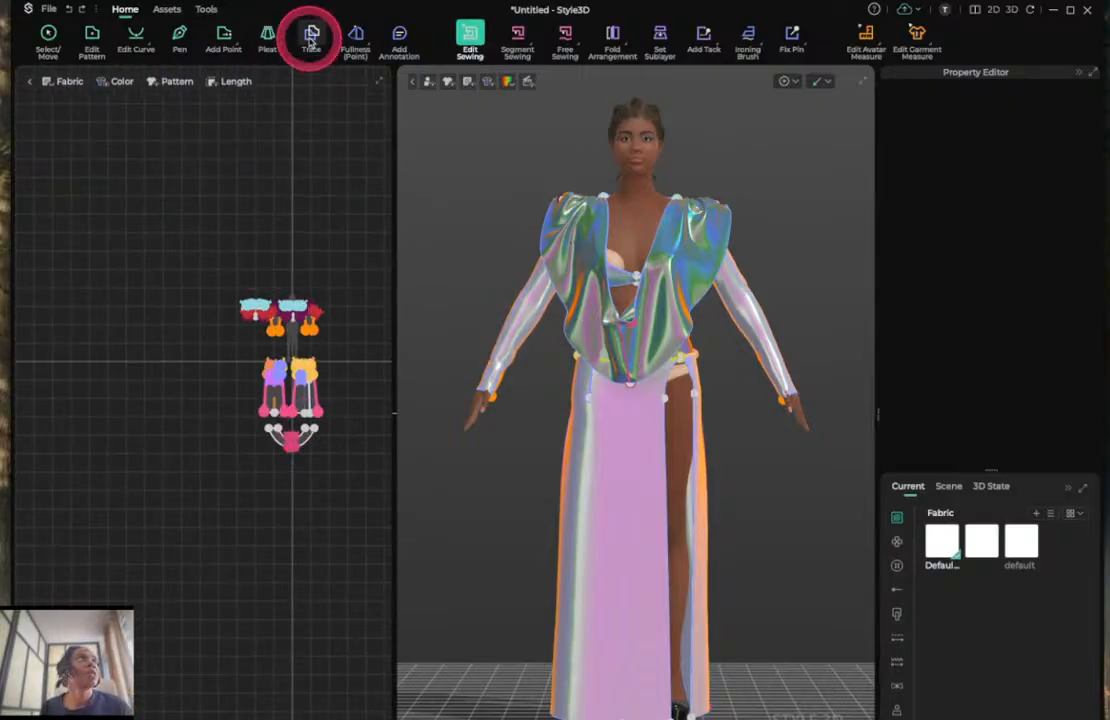
left_click(48, 40)
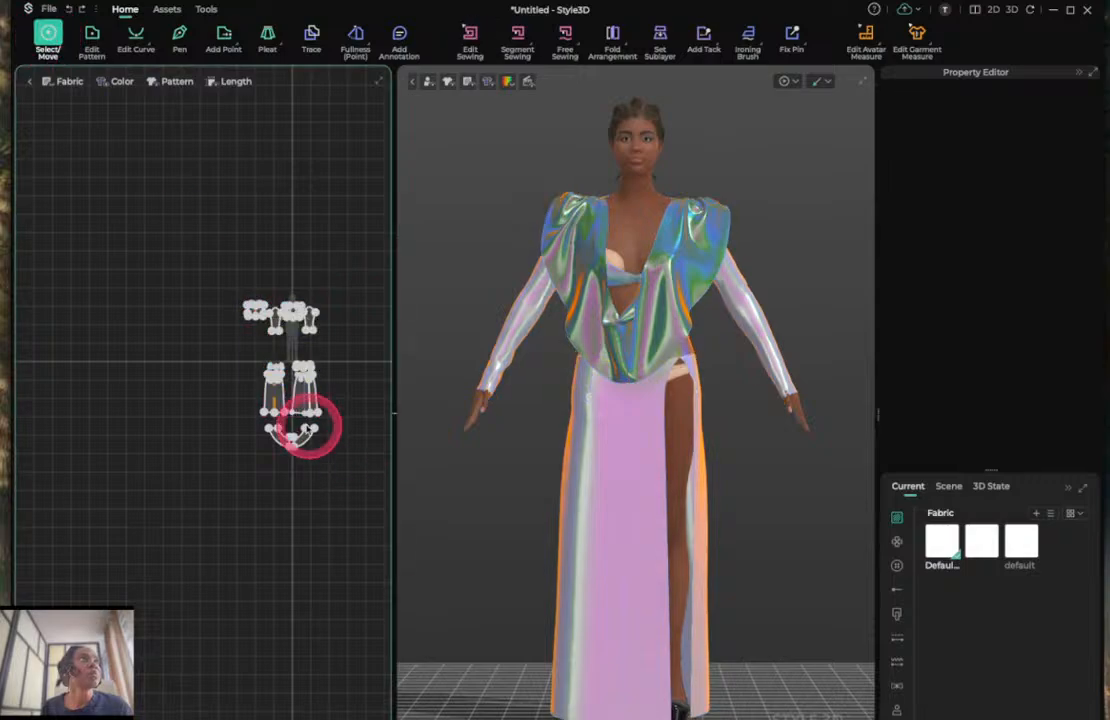
left_click_drag(333, 475, 290, 287)
scroll(290, 287, "up", 7)
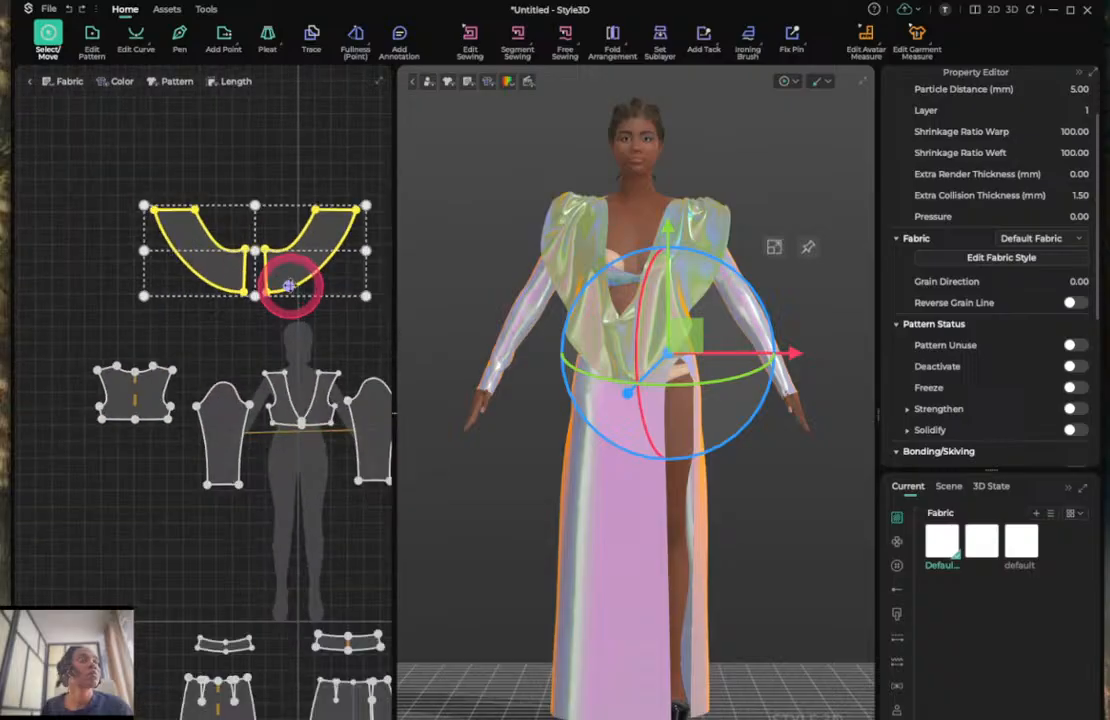
scroll(290, 287, "down", 3)
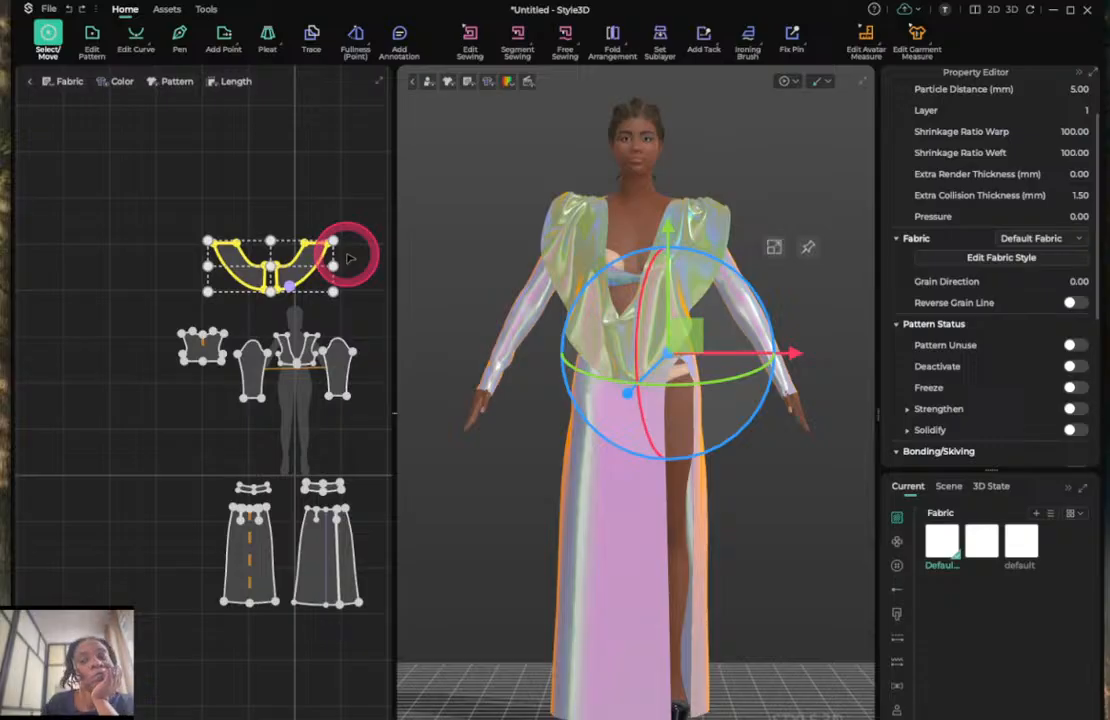
scroll(351, 259, "up", 5)
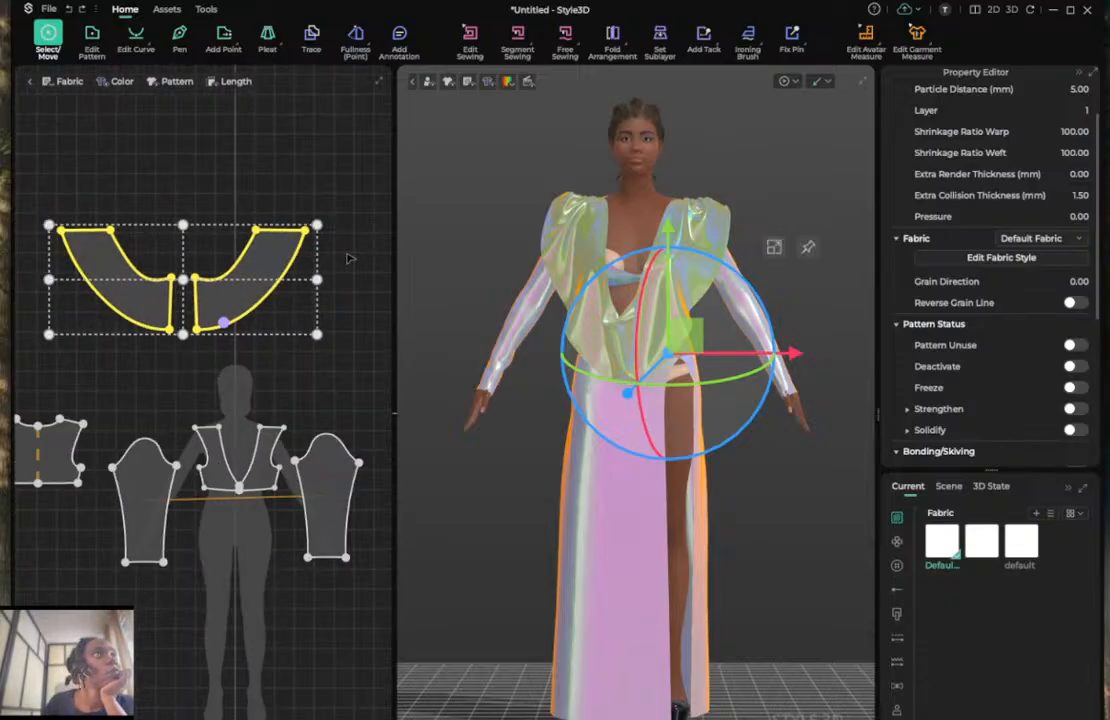
left_click(345, 193)
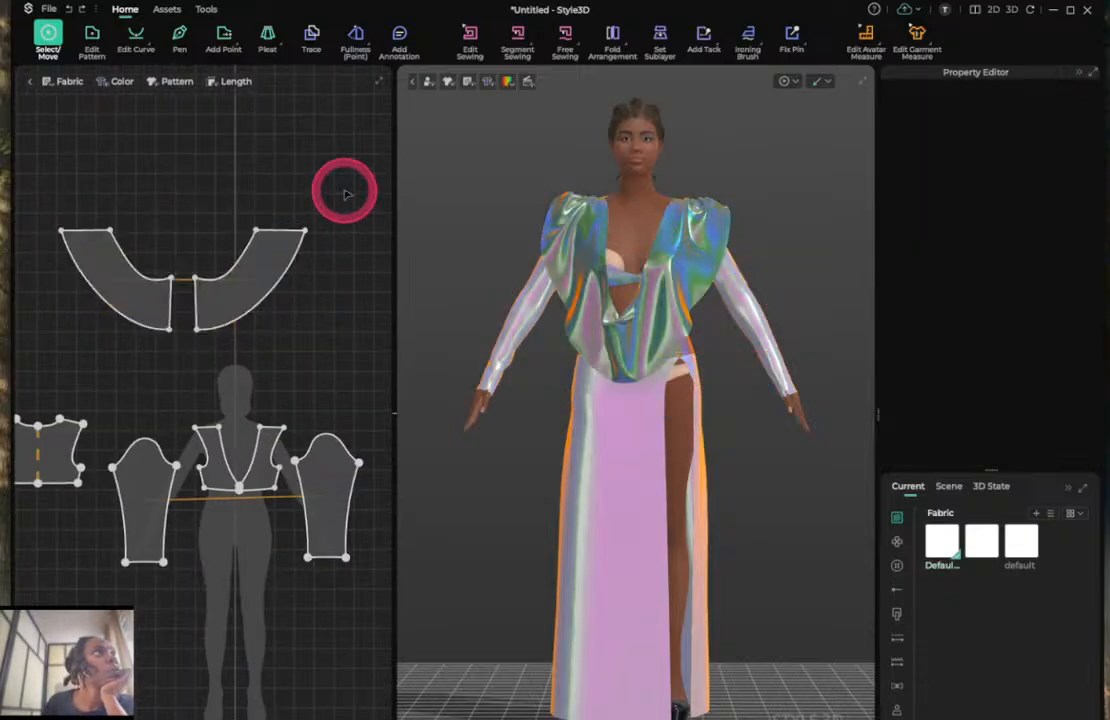
left_click_drag(243, 268, 161, 318)
left_click_drag(290, 260, 314, 193)
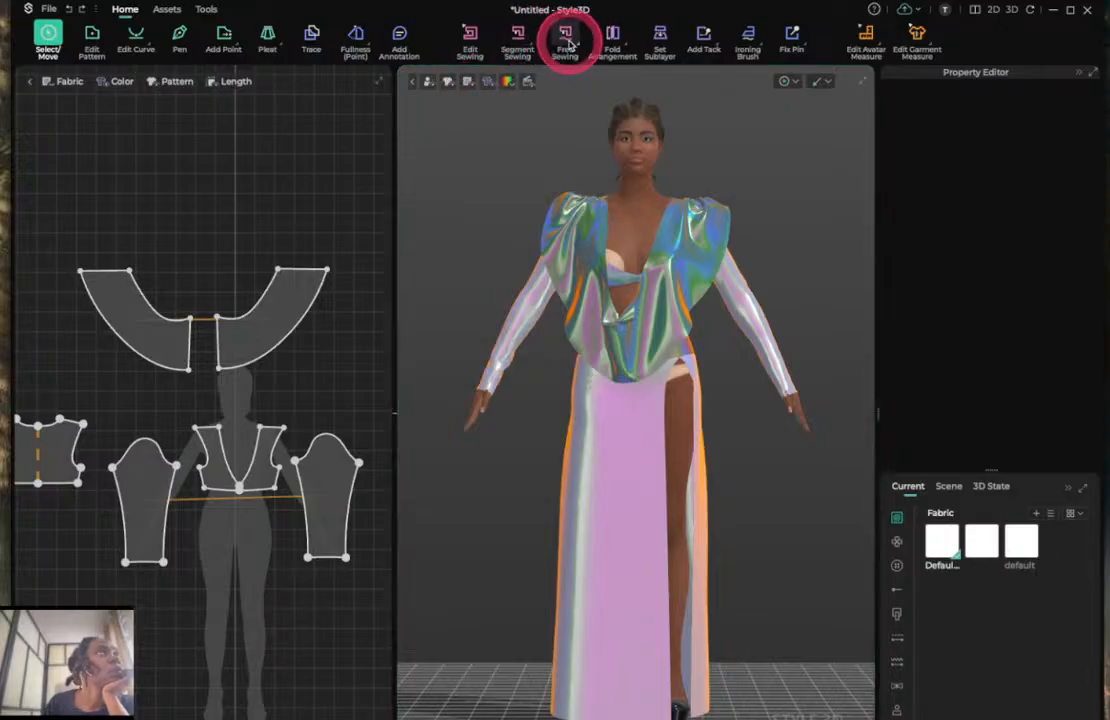
Try free-sewing a short section, about 2.25 long, from the front bodice's neckline shoulder point to the drape panel's inner upper corner.
left_click(566, 40)
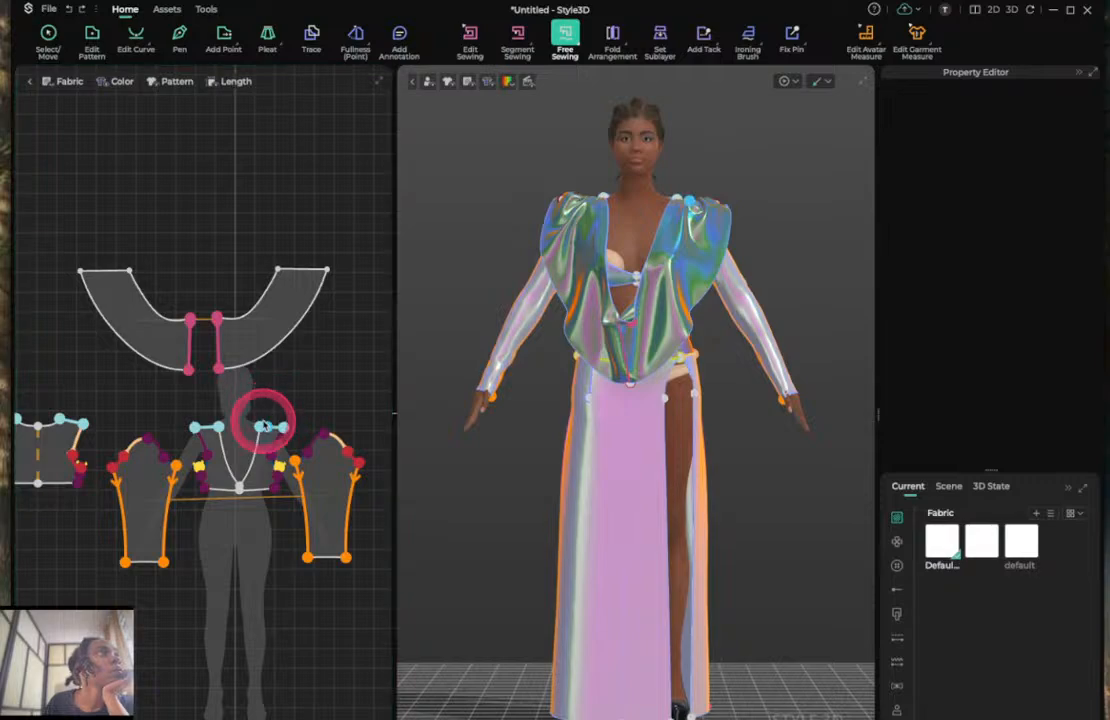
scroll(260, 428, "up", 5)
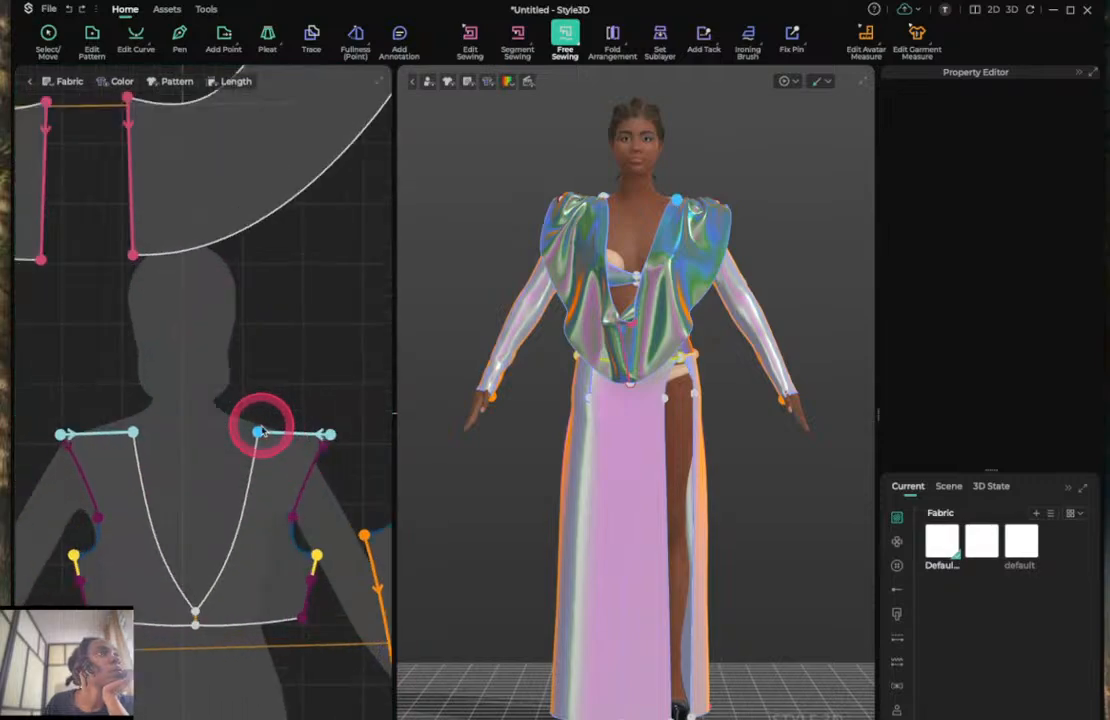
scroll(270, 433, "up", 2)
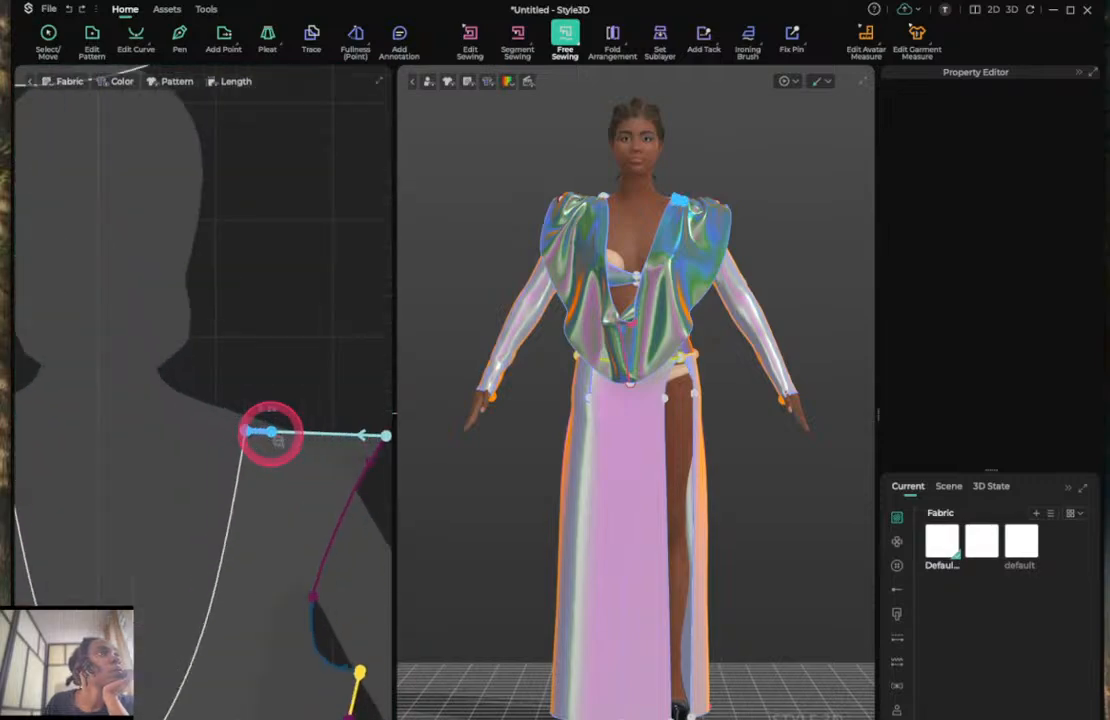
scroll(271, 434, "down", 5)
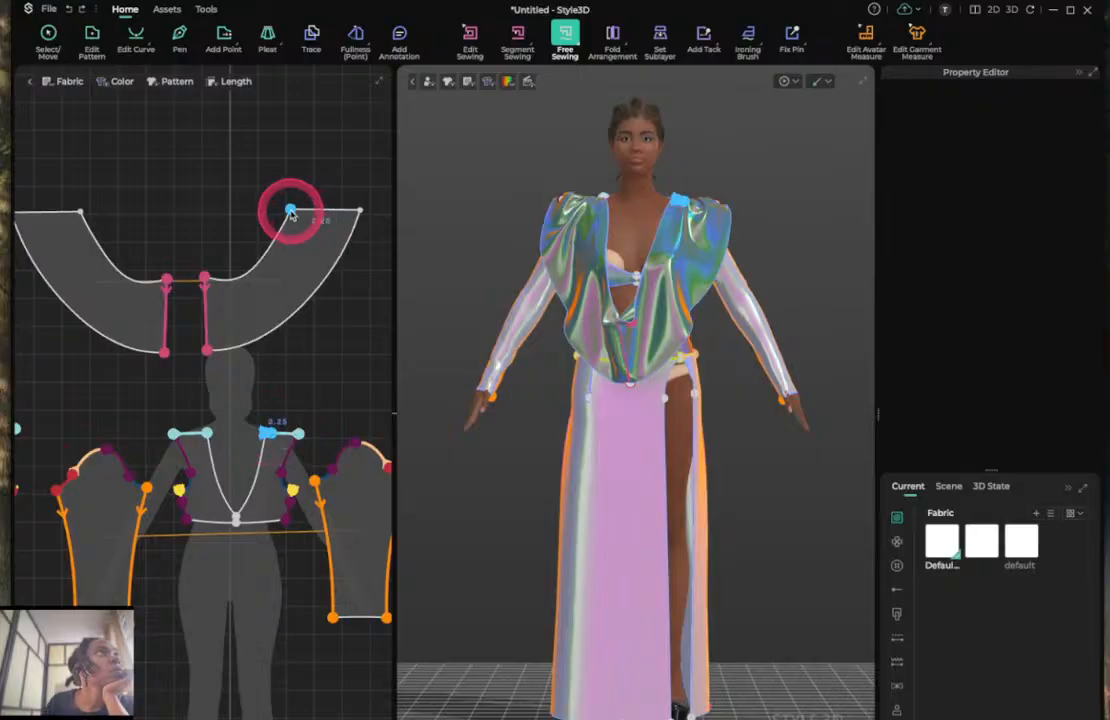
left_click_drag(290, 212, 301, 214)
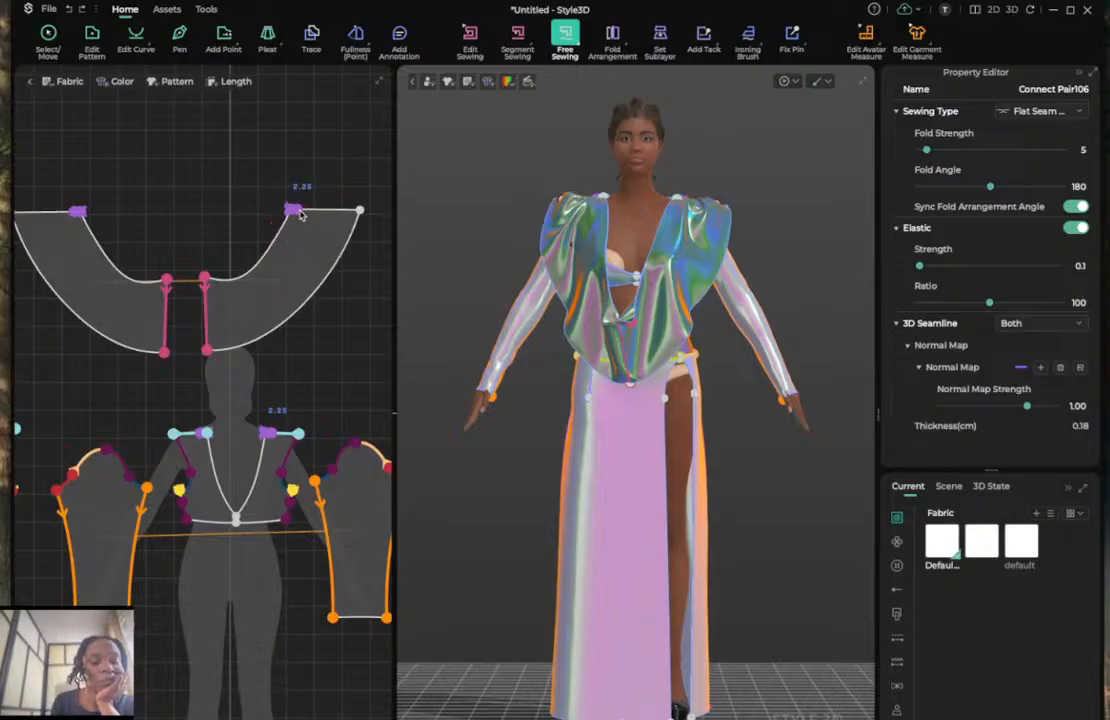
left_click(300, 215)
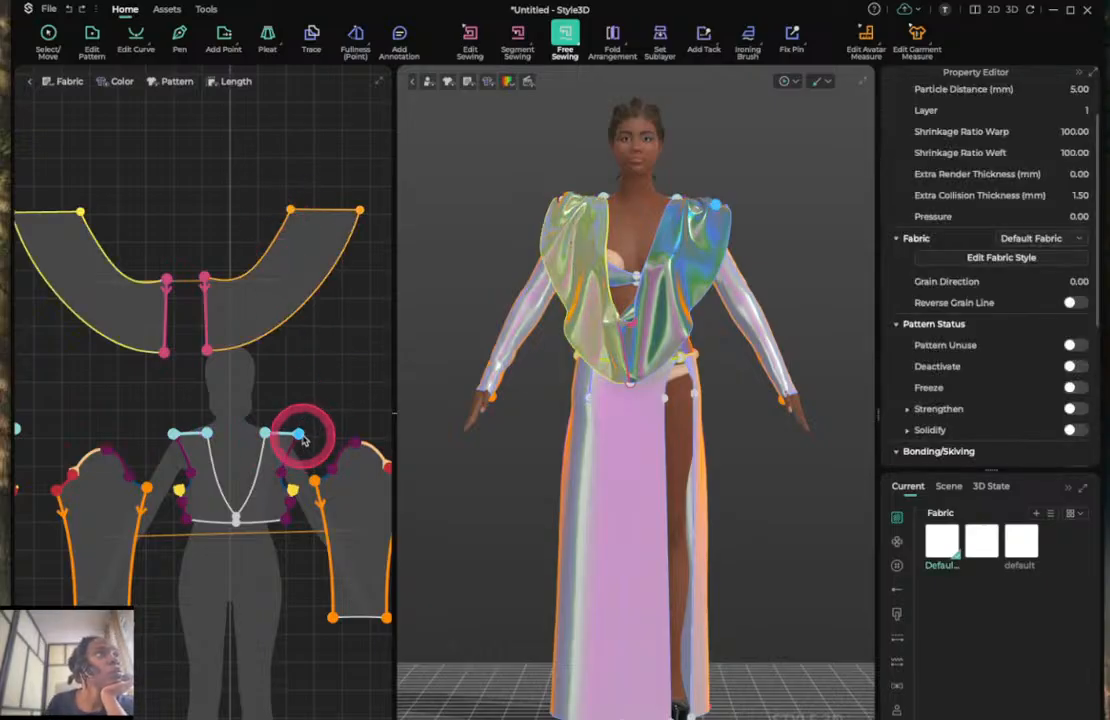
Free-sew the outer 3.22 of the front bodice's shoulder to a matching section at the outer end of the drape panel's upper edge.
scroll(304, 441, "up", 3)
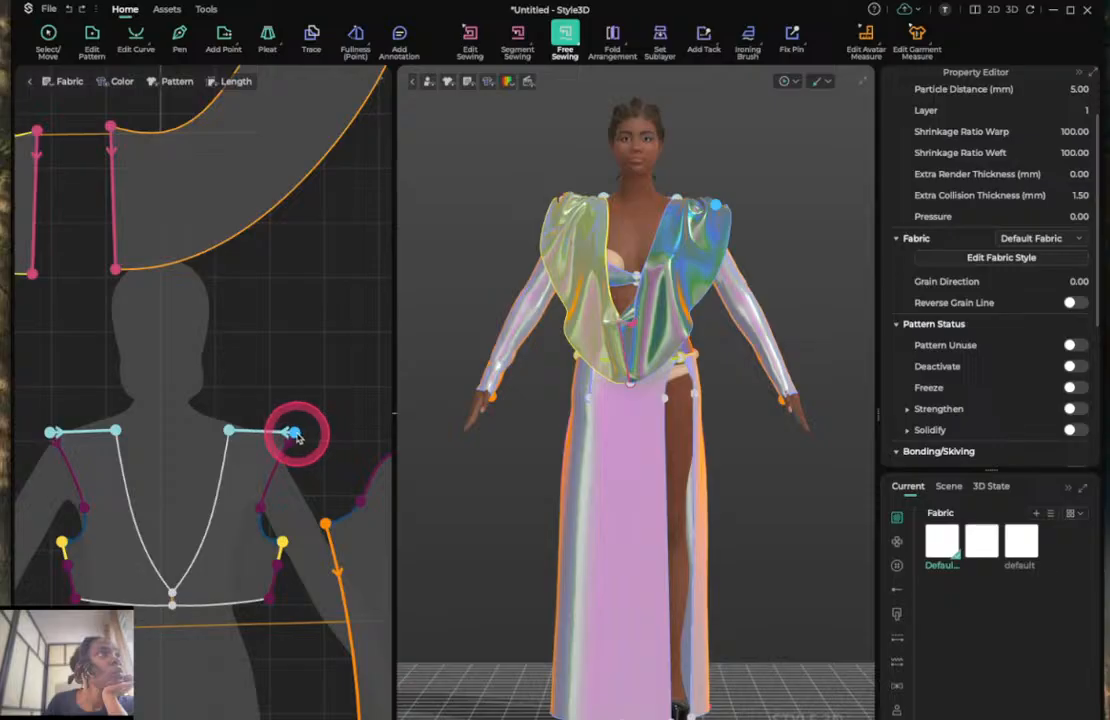
left_click(295, 434)
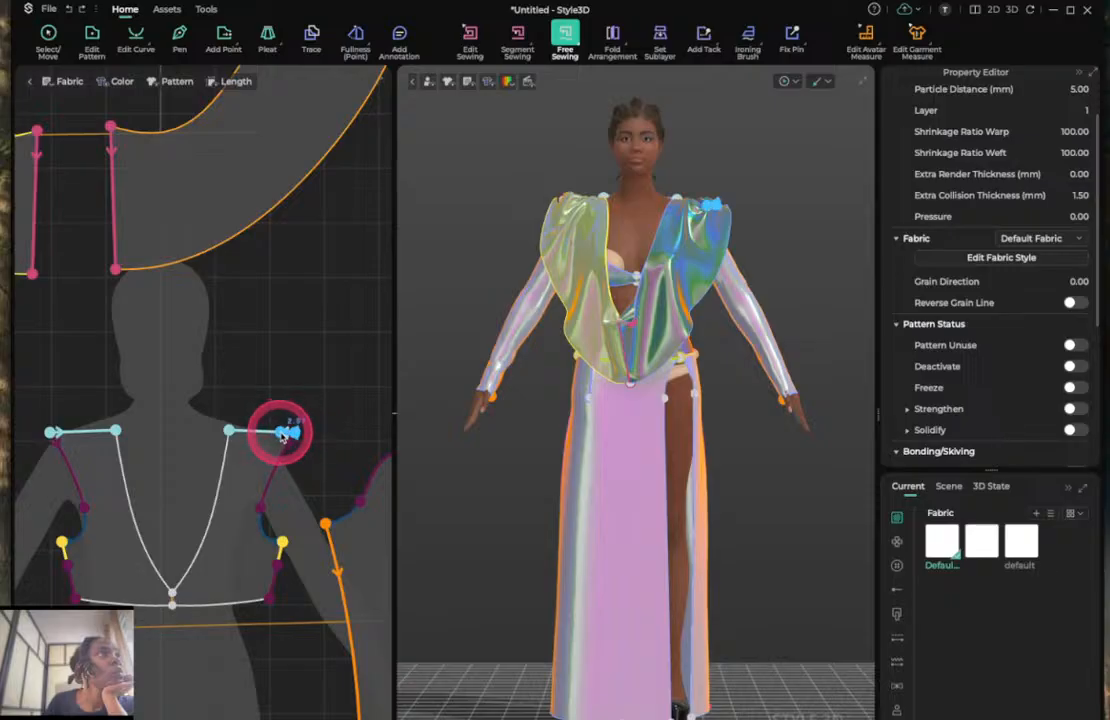
scroll(281, 436, "down", 5)
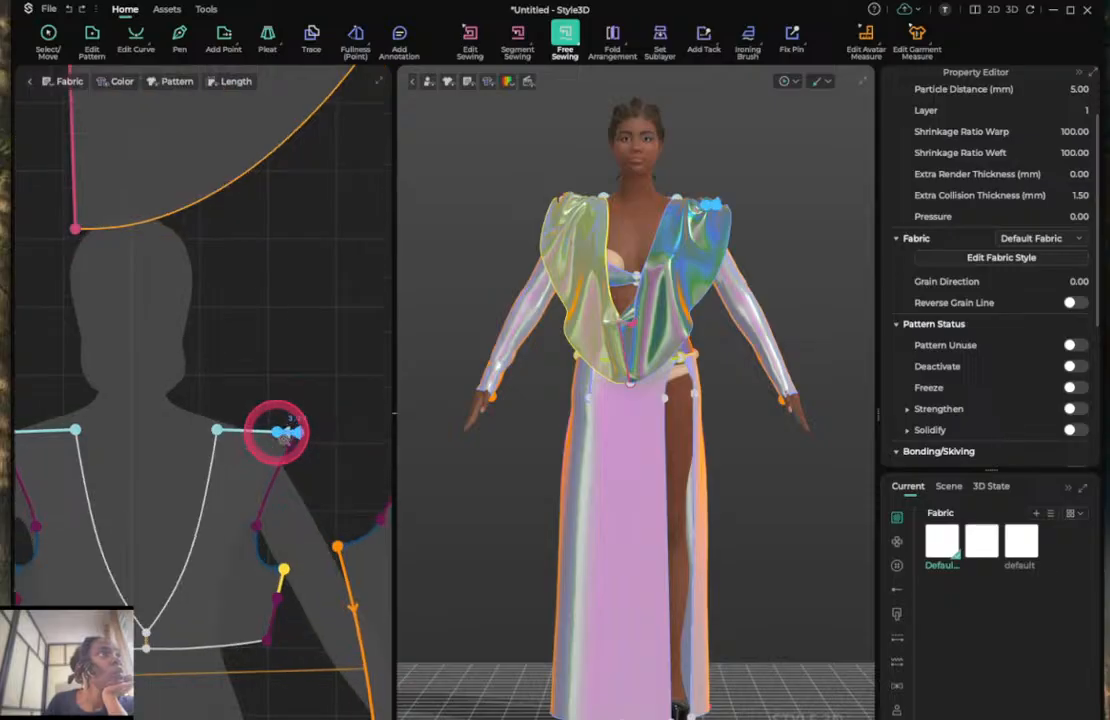
left_click(281, 432)
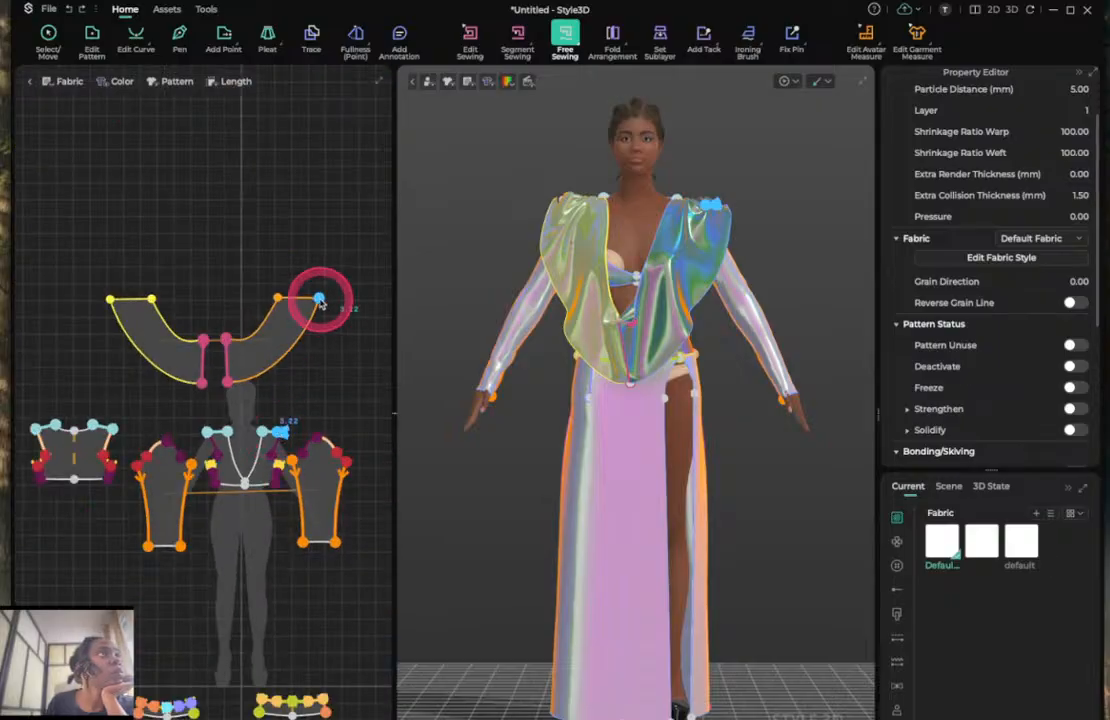
left_click(317, 299)
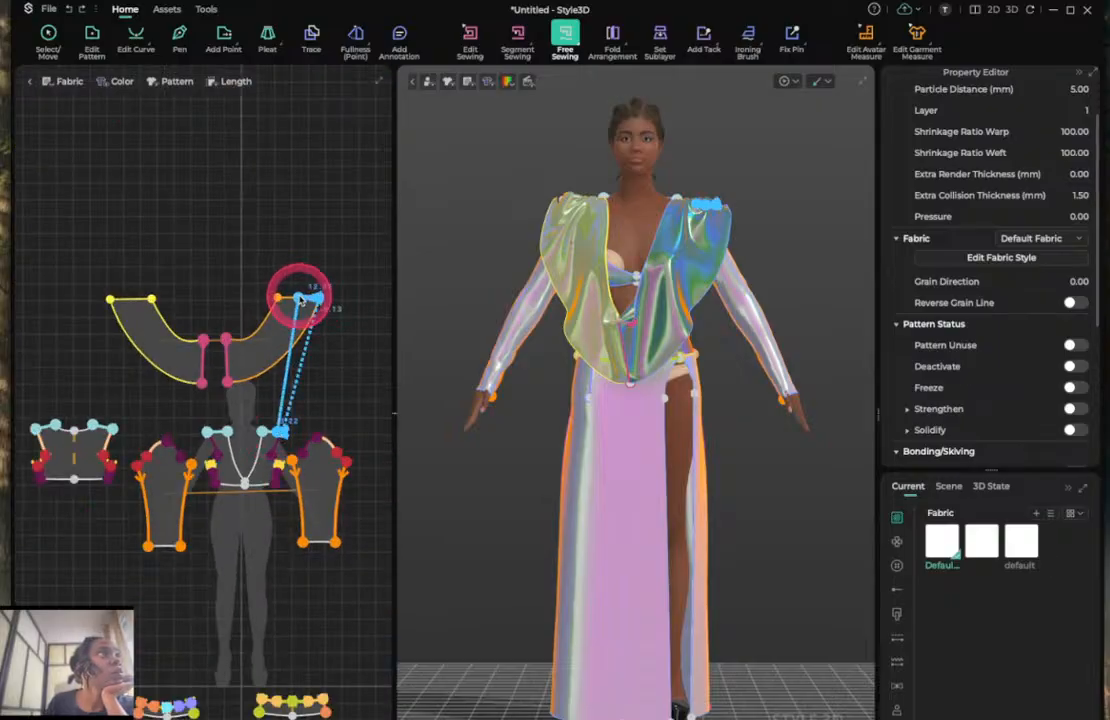
left_click(316, 299)
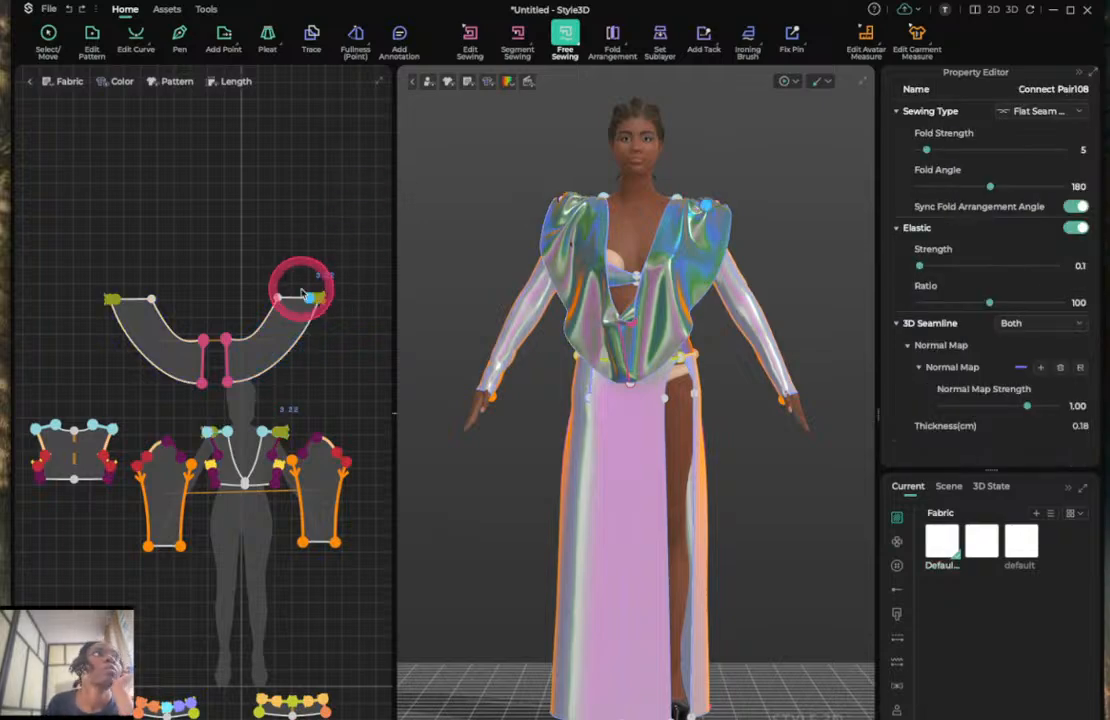
Free-sew the remaining 21.51 of the drape panel's upper edge to the rest of the front bodice's shoulder, ending at the neckline.
left_click(313, 299)
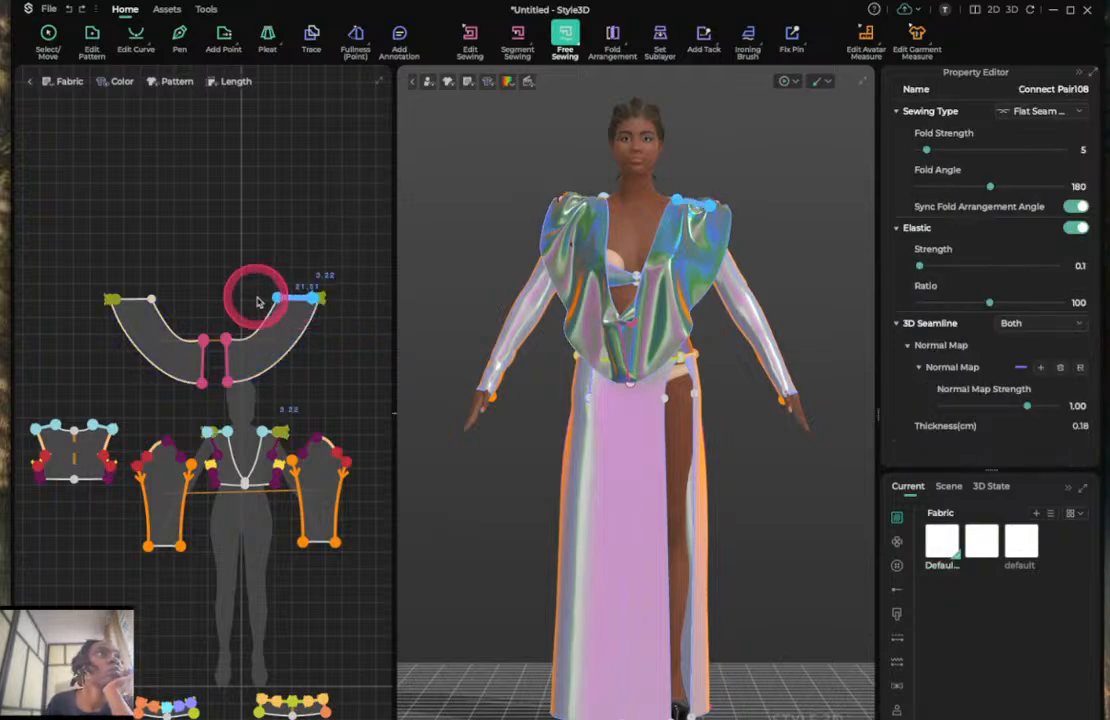
left_click(276, 299)
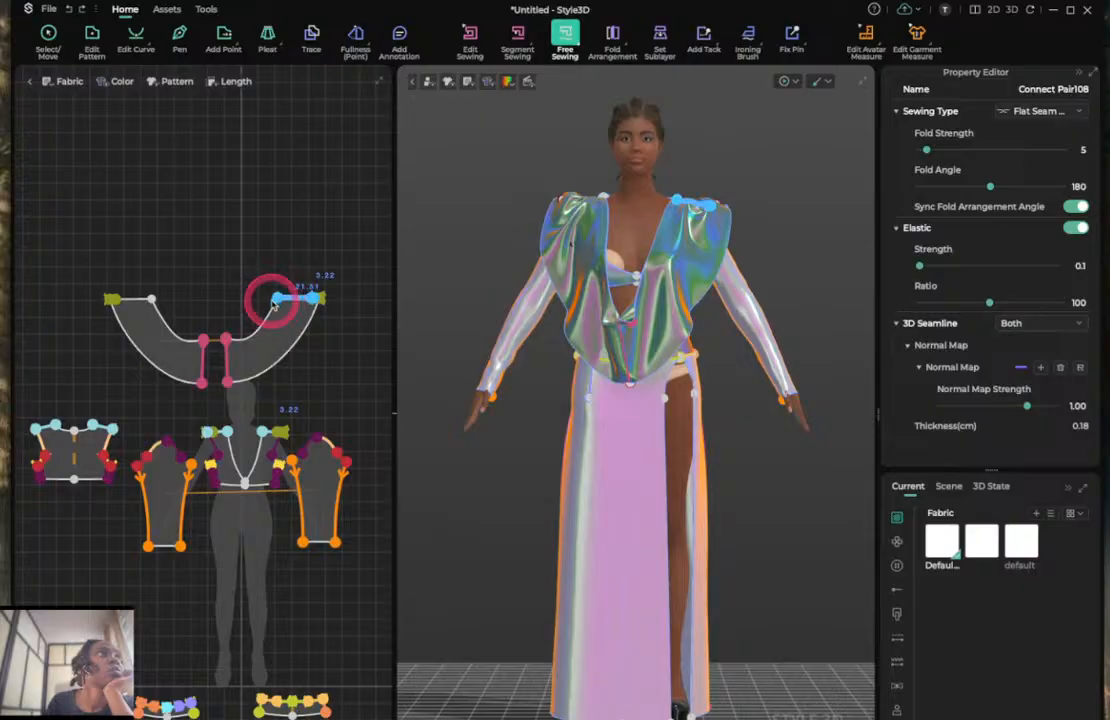
left_click(265, 432)
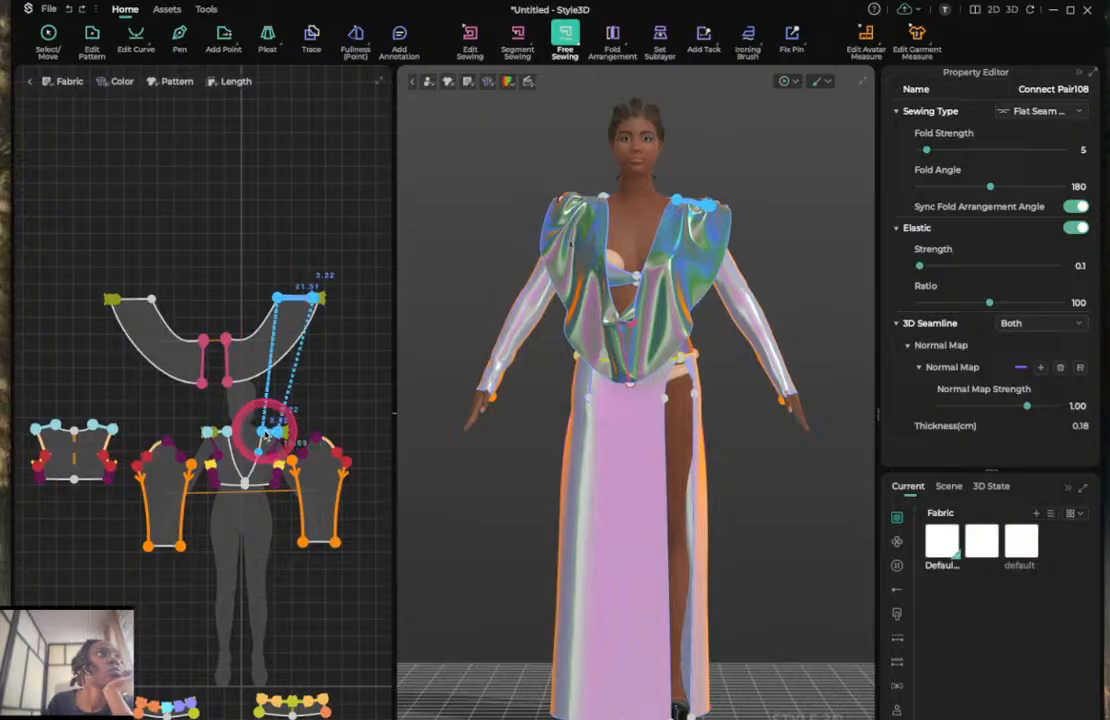
left_click(267, 436)
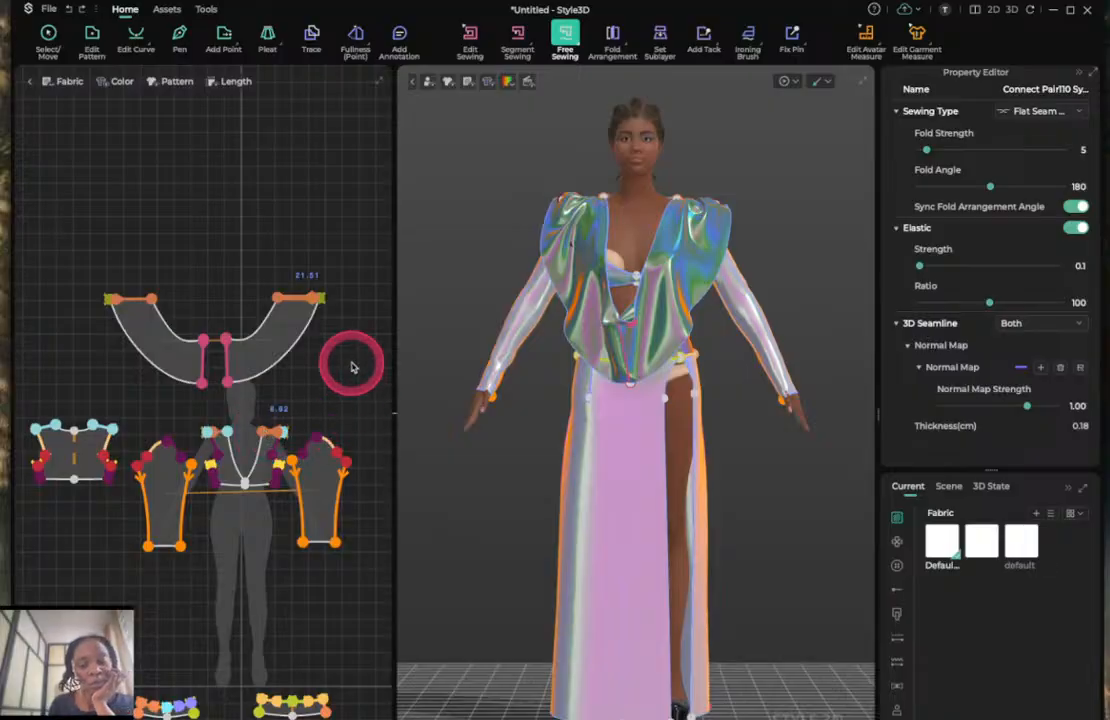
Simulate the garment with the new shoulder sewing and check the drape from an angle and from the front.
key("space")
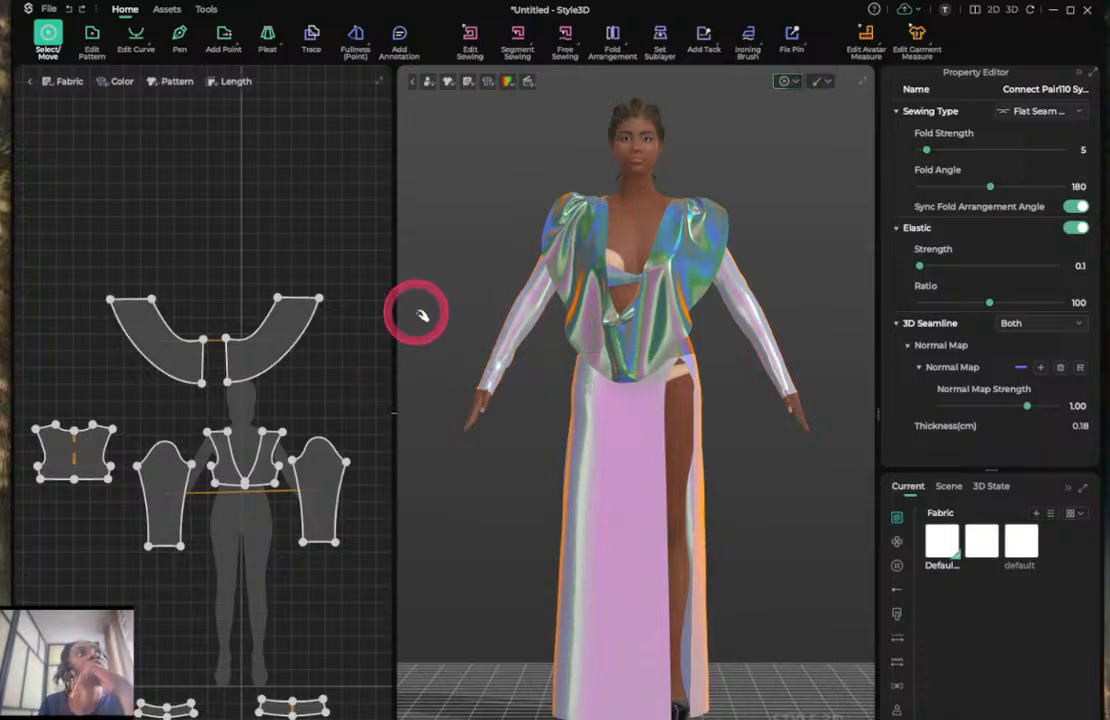
left_click(785, 249)
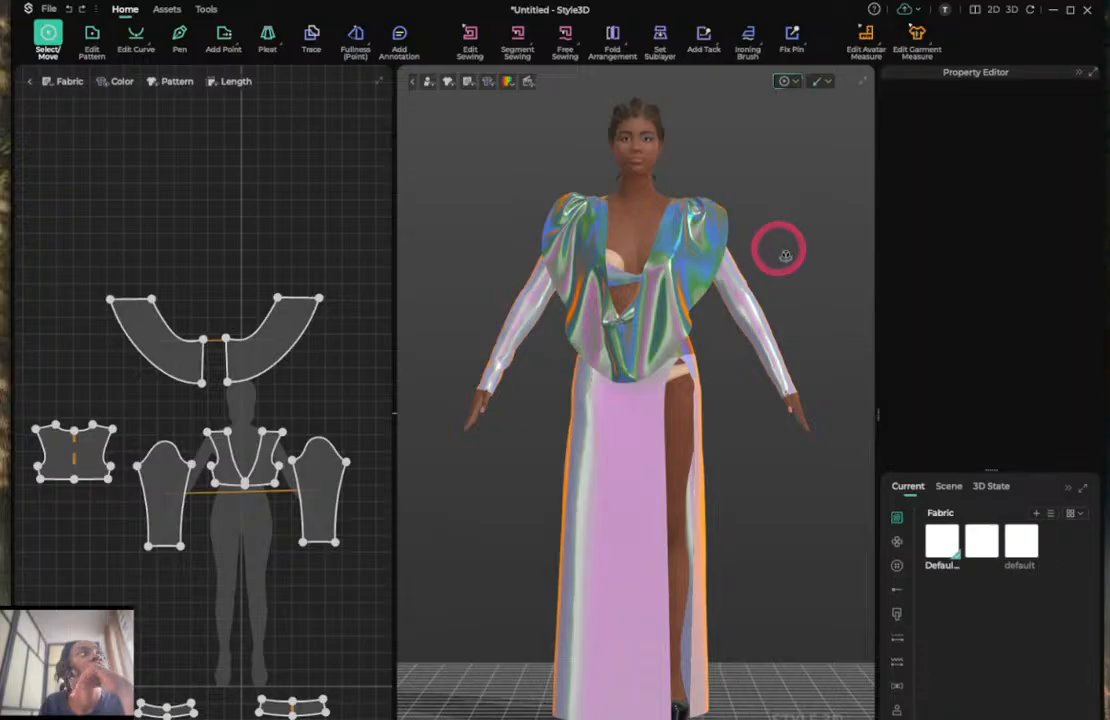
right_click_drag(765, 250, 709, 240)
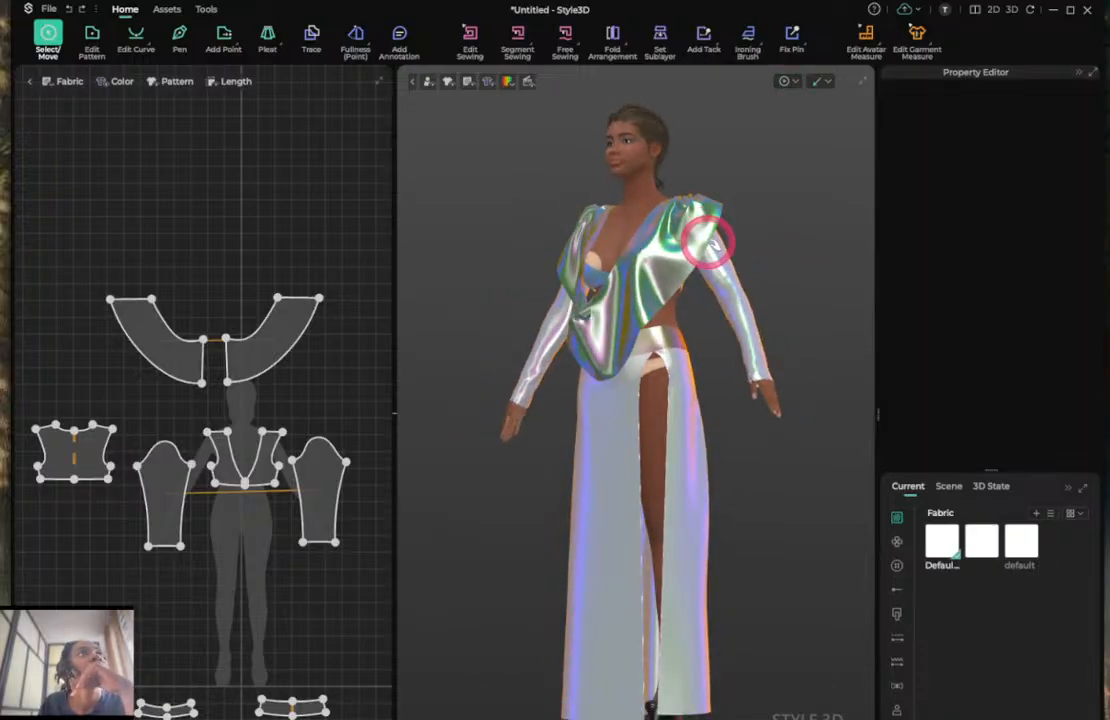
key("space")
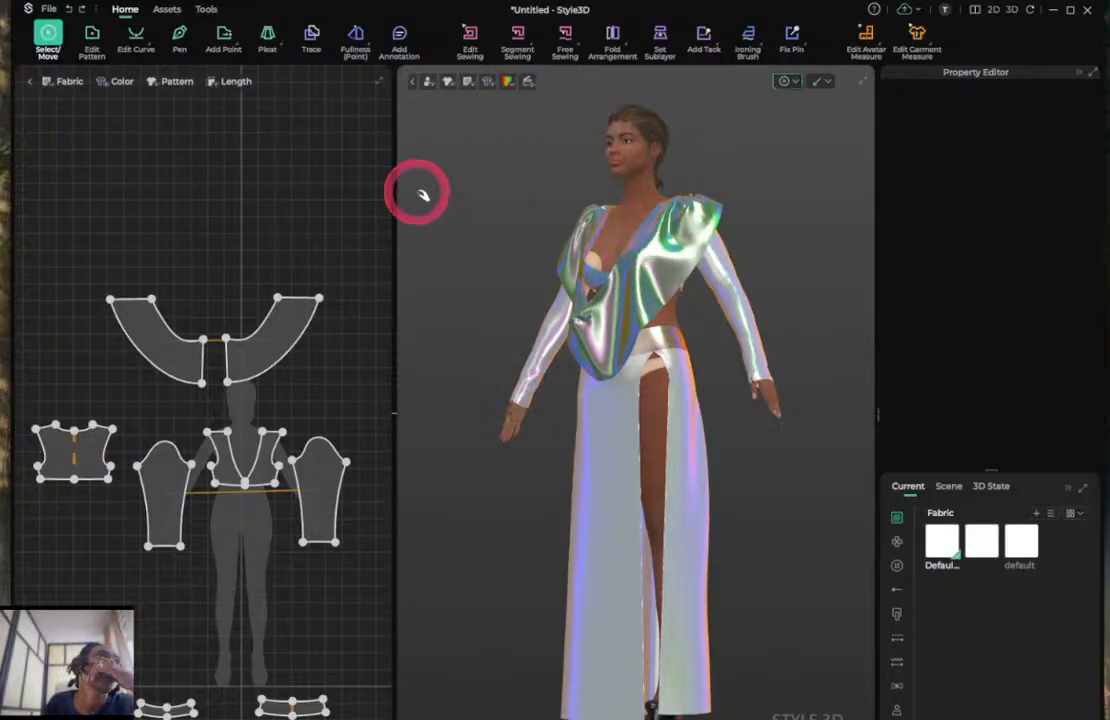
key("2")
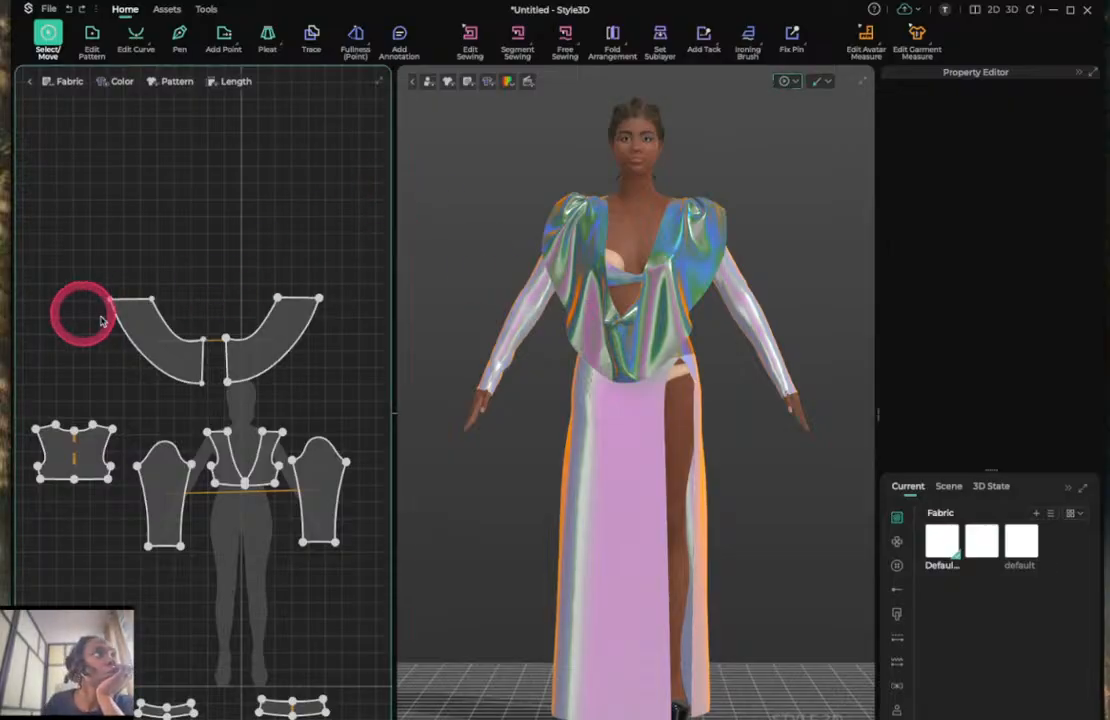
Move the drape panel's inner upper corner up and slightly outward so the upper edge slants, and re-simulate.
left_click(160, 305)
left_click(169, 299)
key("z")
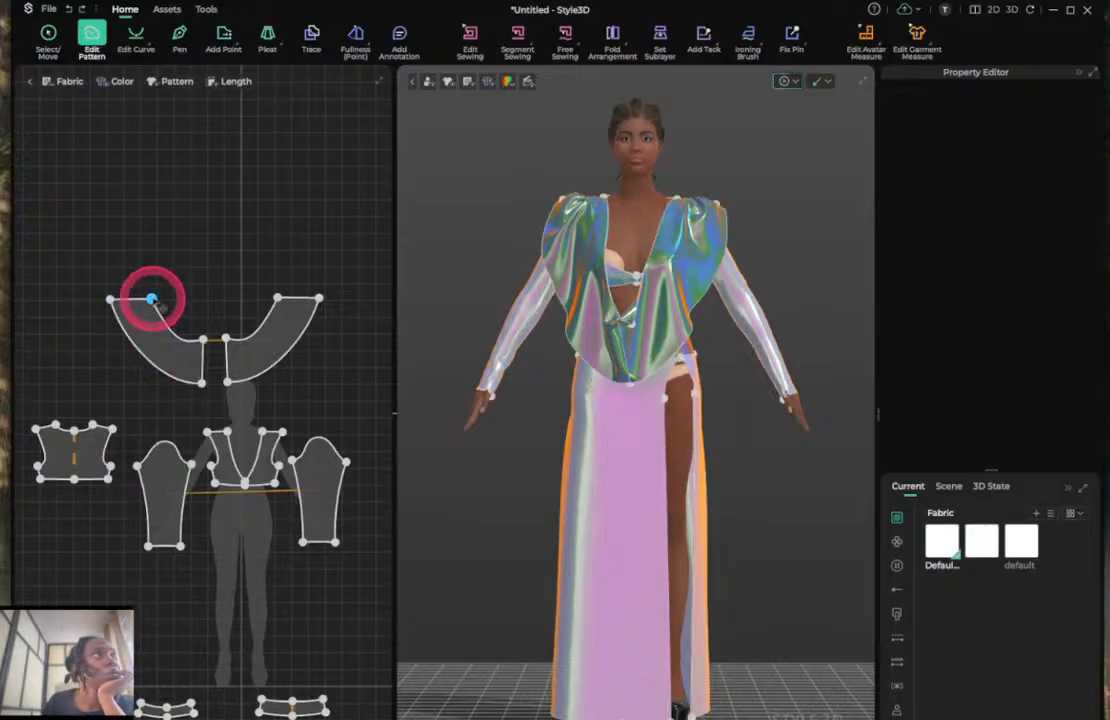
left_click(151, 298)
left_click_drag(151, 298, 146, 288)
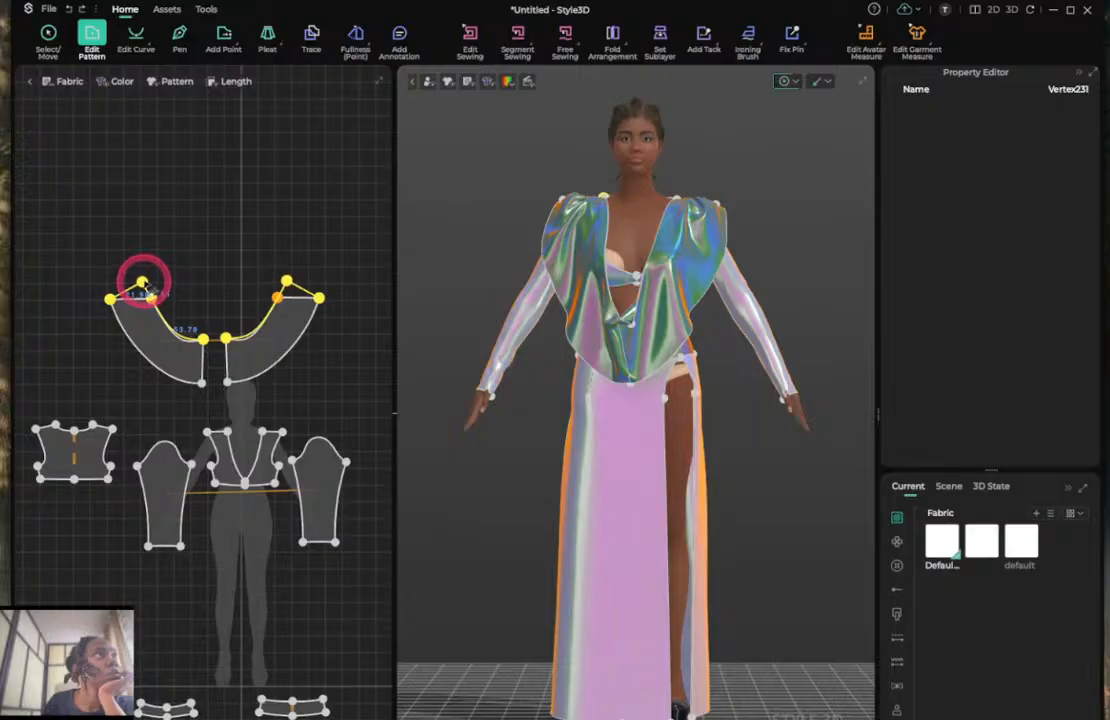
left_click(145, 285)
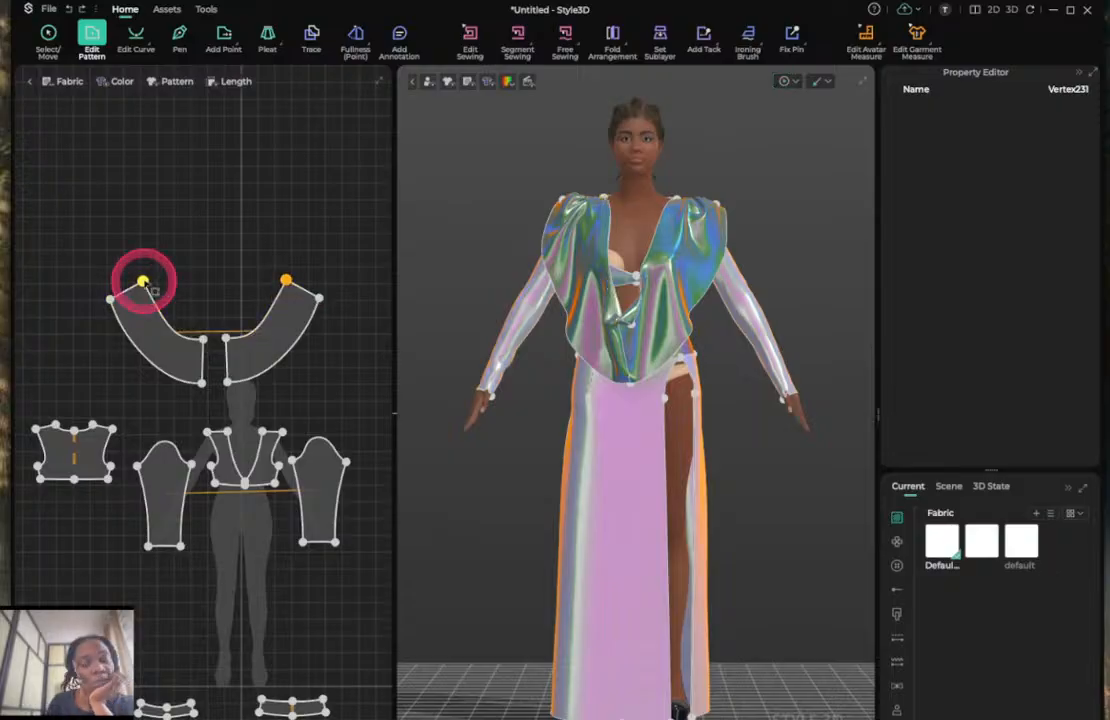
key("space")
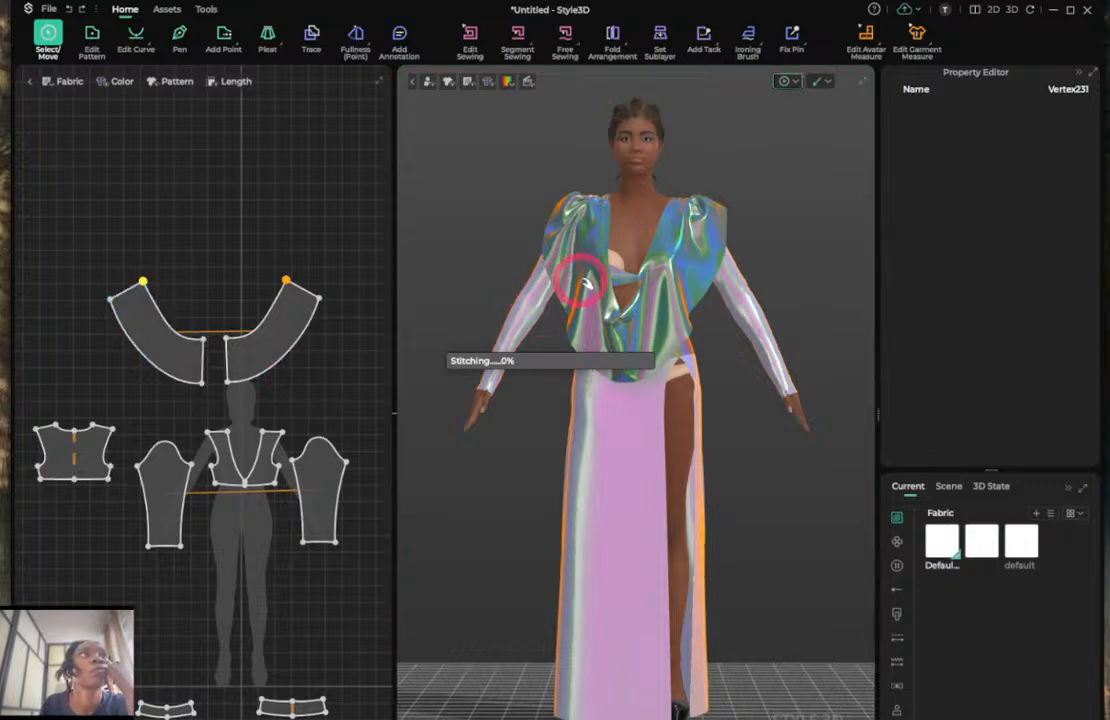
Check the simulated drape from the back and try the Velvet rendering type on the Default Fabric's front side.
left_click(585, 283)
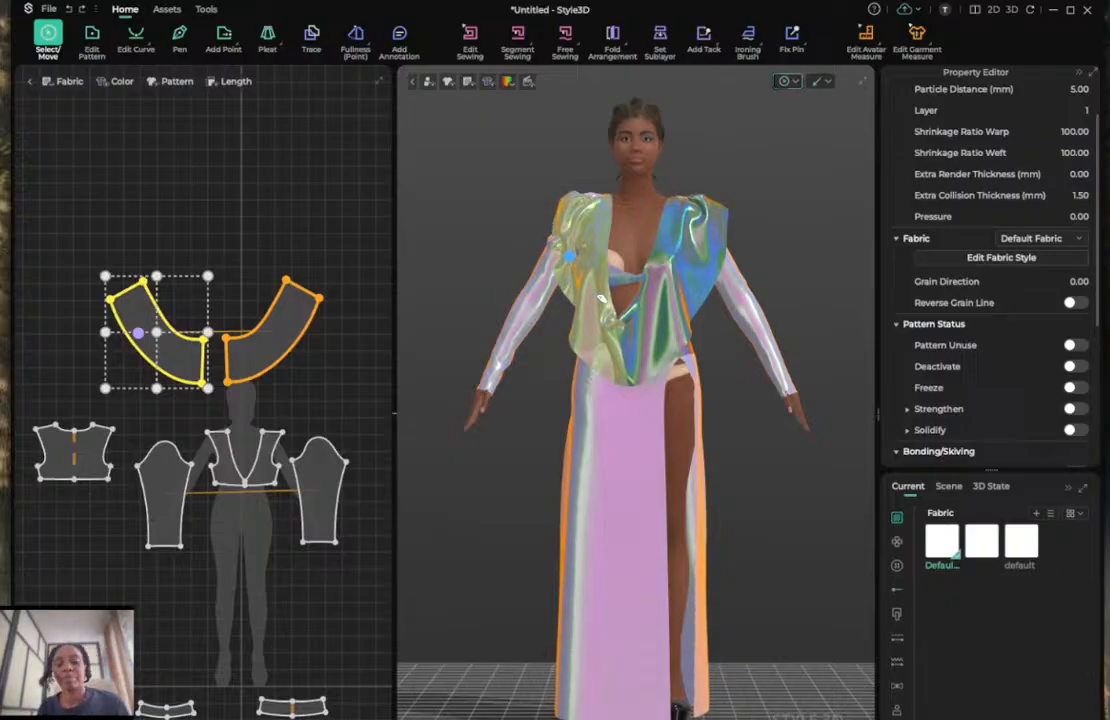
key("8")
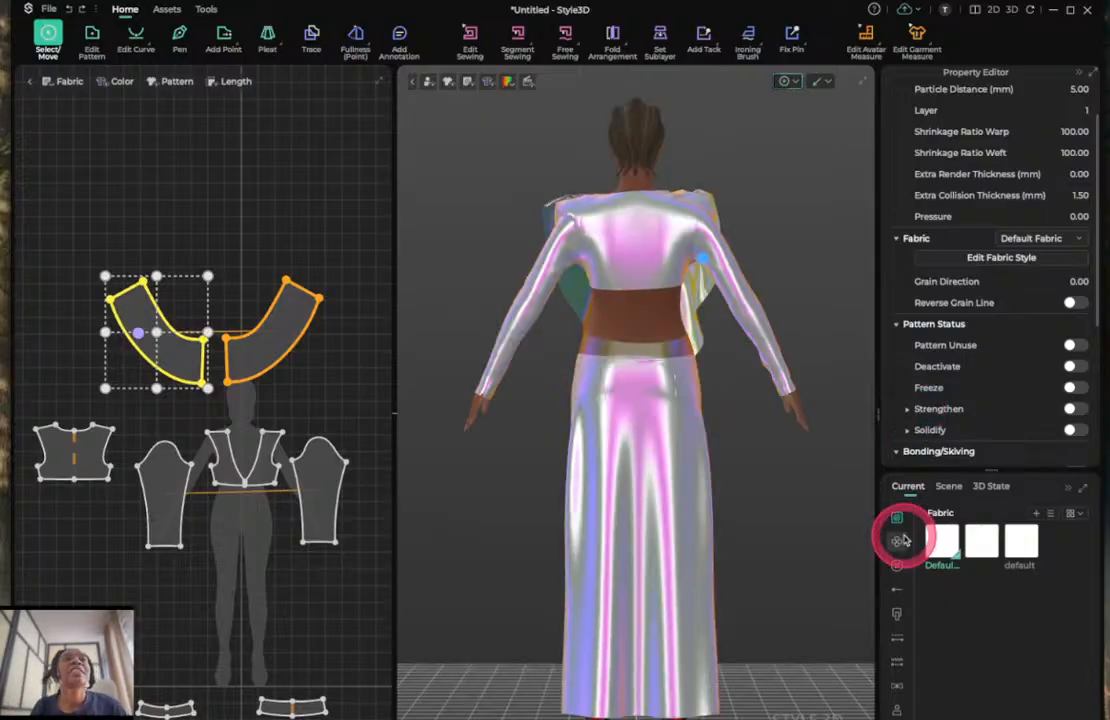
left_click(947, 545)
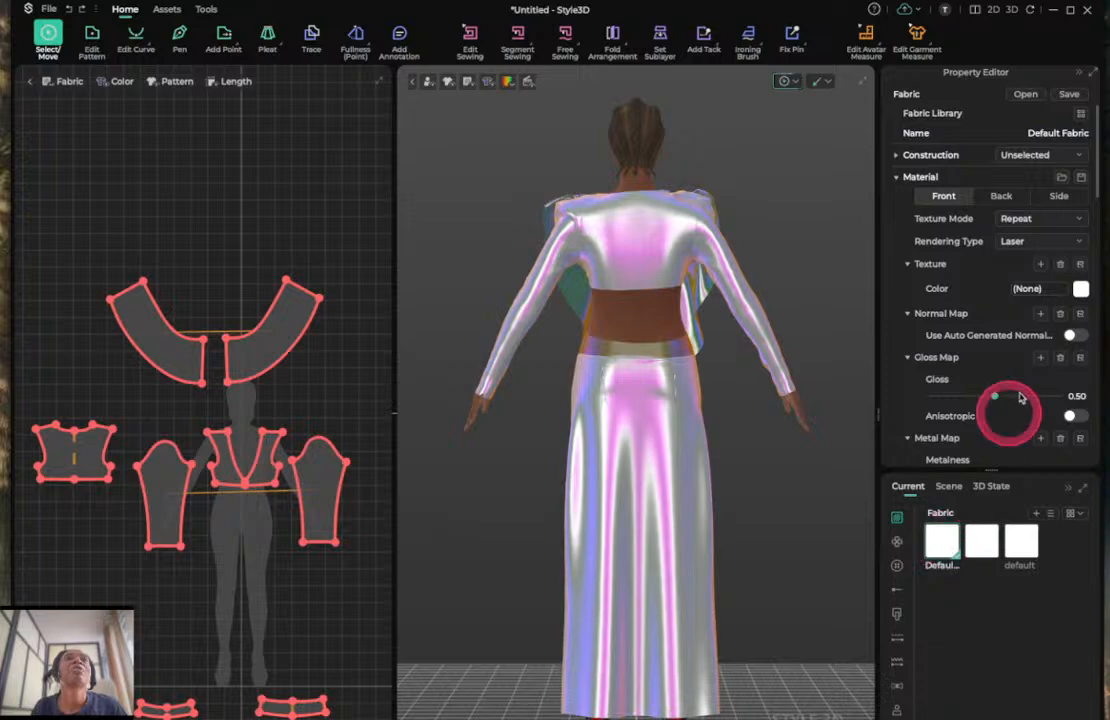
left_click(1077, 242)
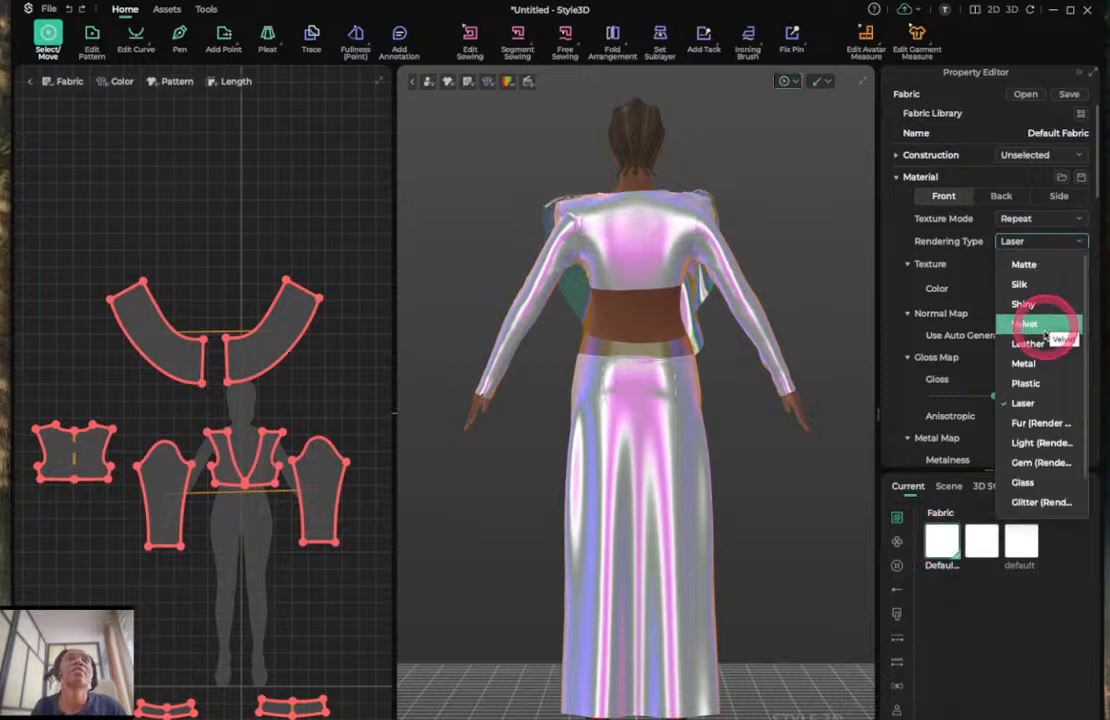
left_click(1024, 324)
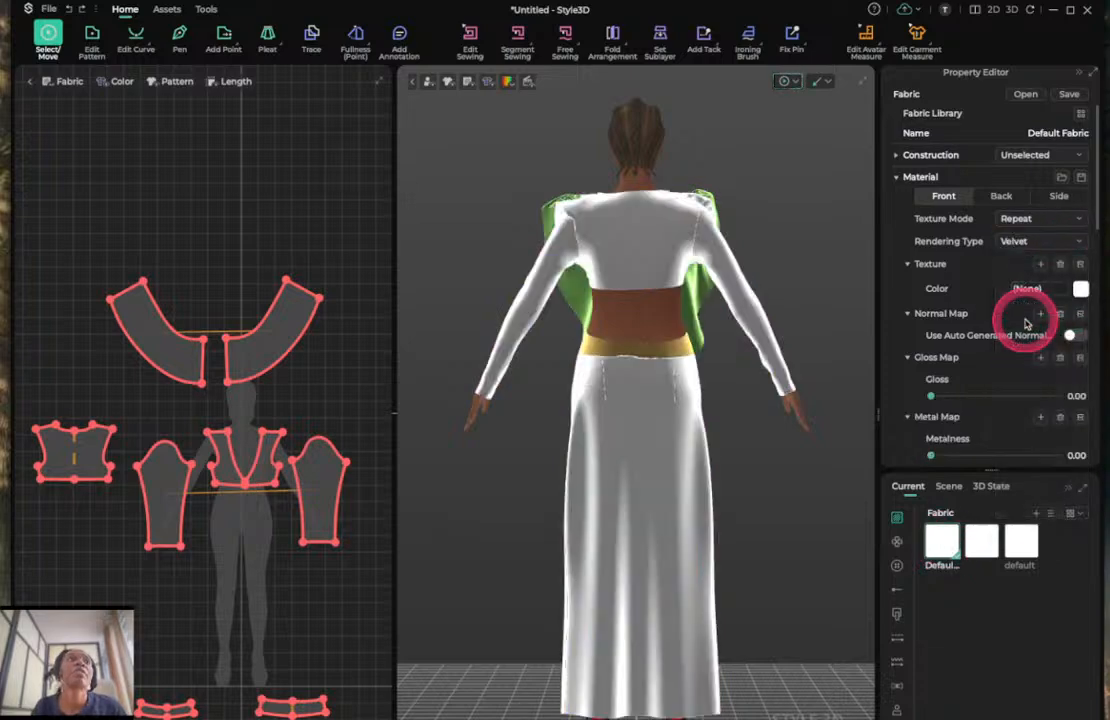
key("2")
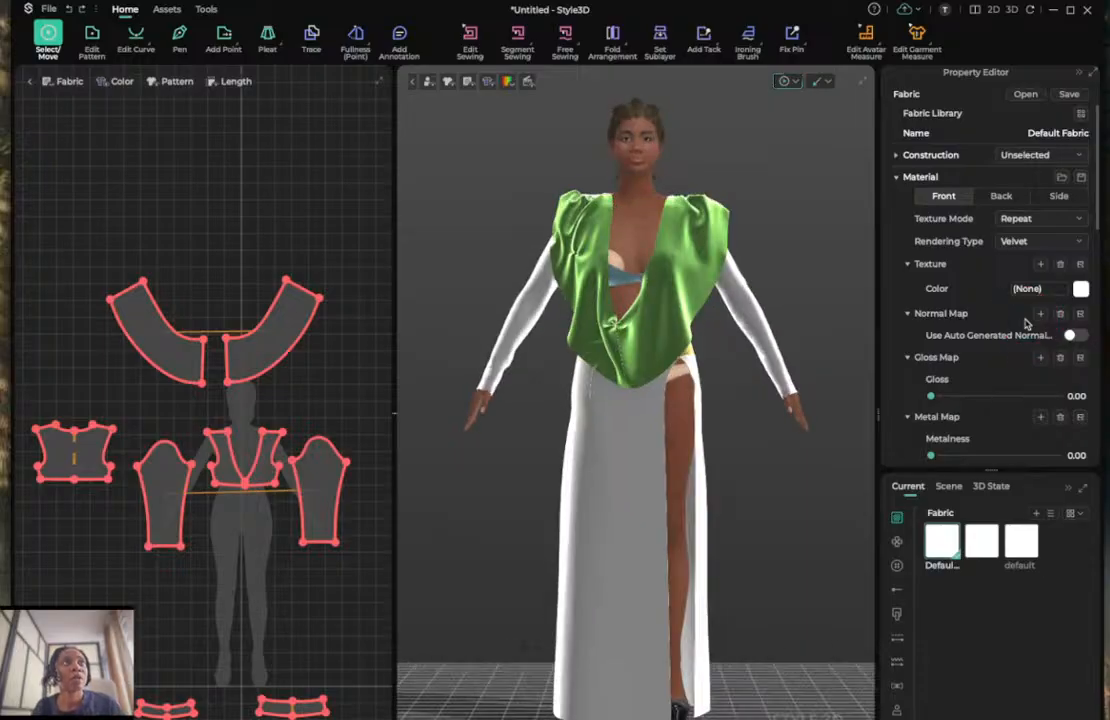
Leave the fabric's texture color as it is and try the Shiny rendering type.
left_click(1081, 289)
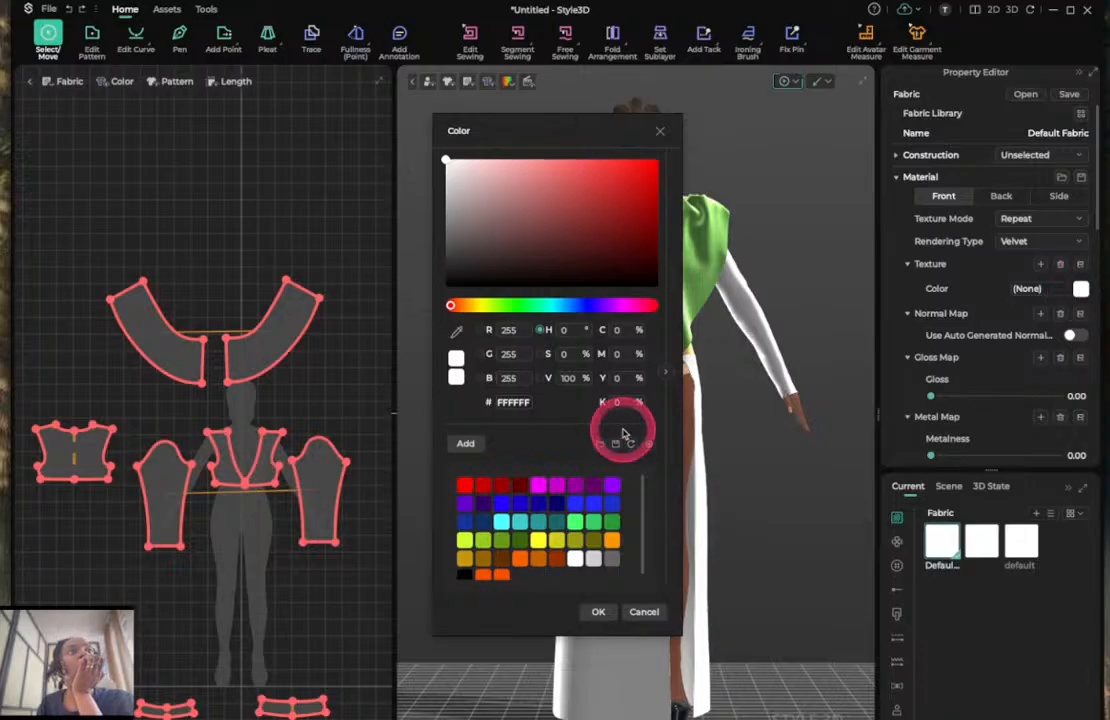
left_click(640, 614)
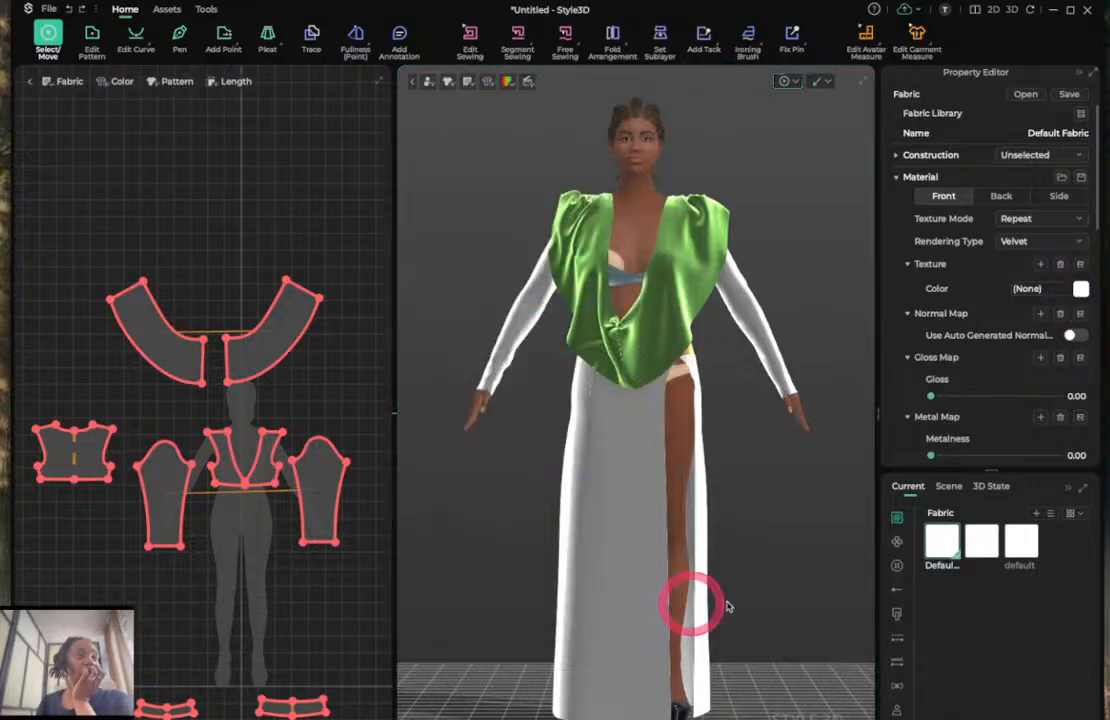
left_click(1062, 241)
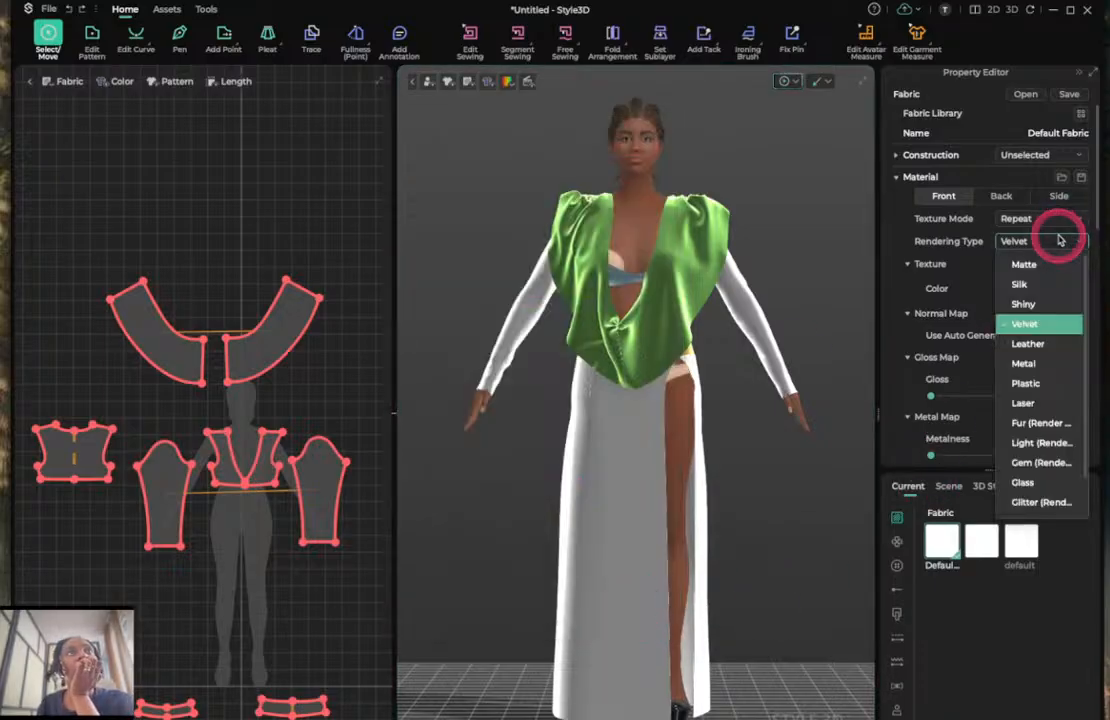
left_click(1037, 305)
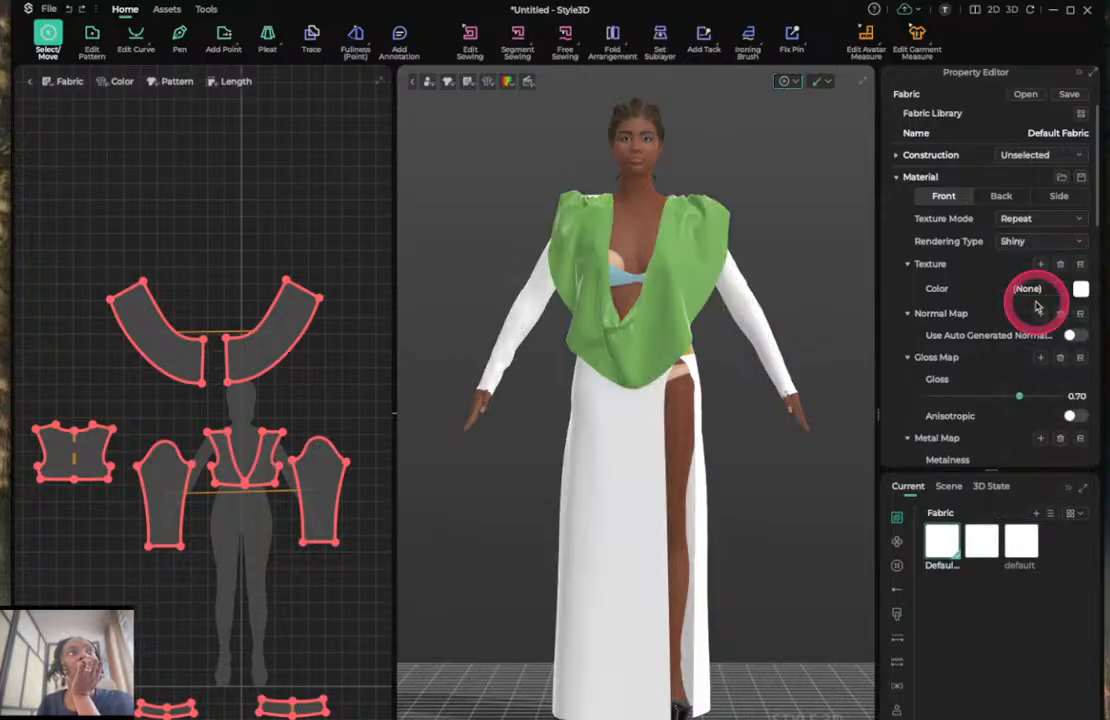
Try the Glass rendering type on the Default Fabric and review its transparency and physical property settings.
left_click(1070, 240)
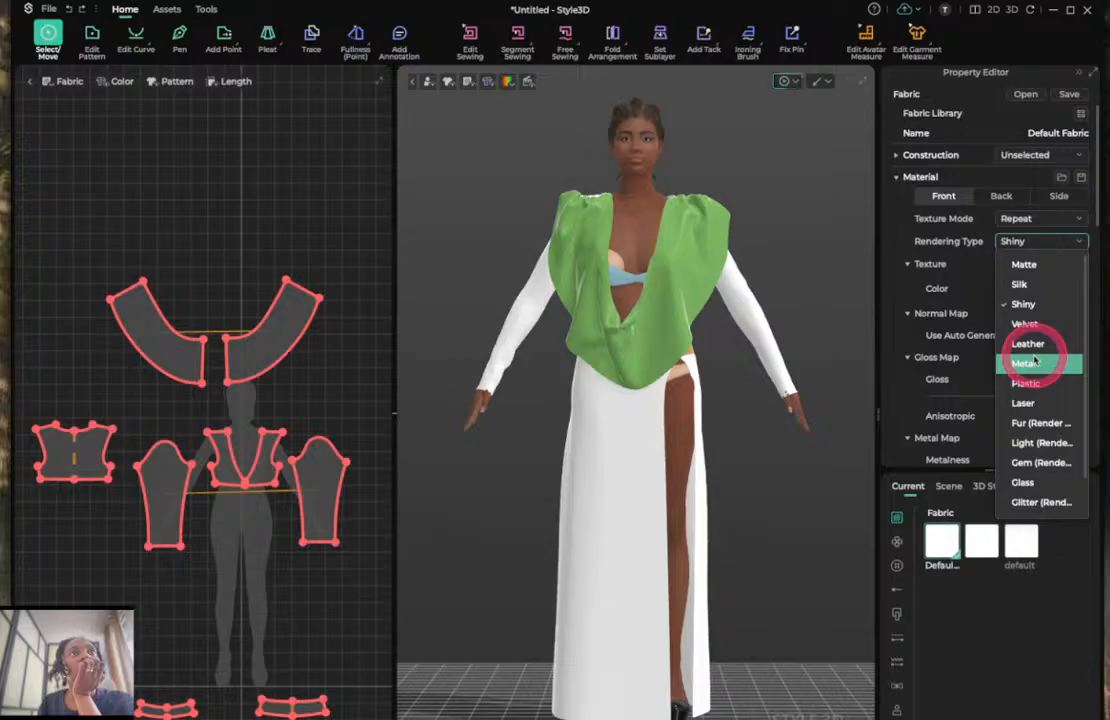
left_click(1022, 483)
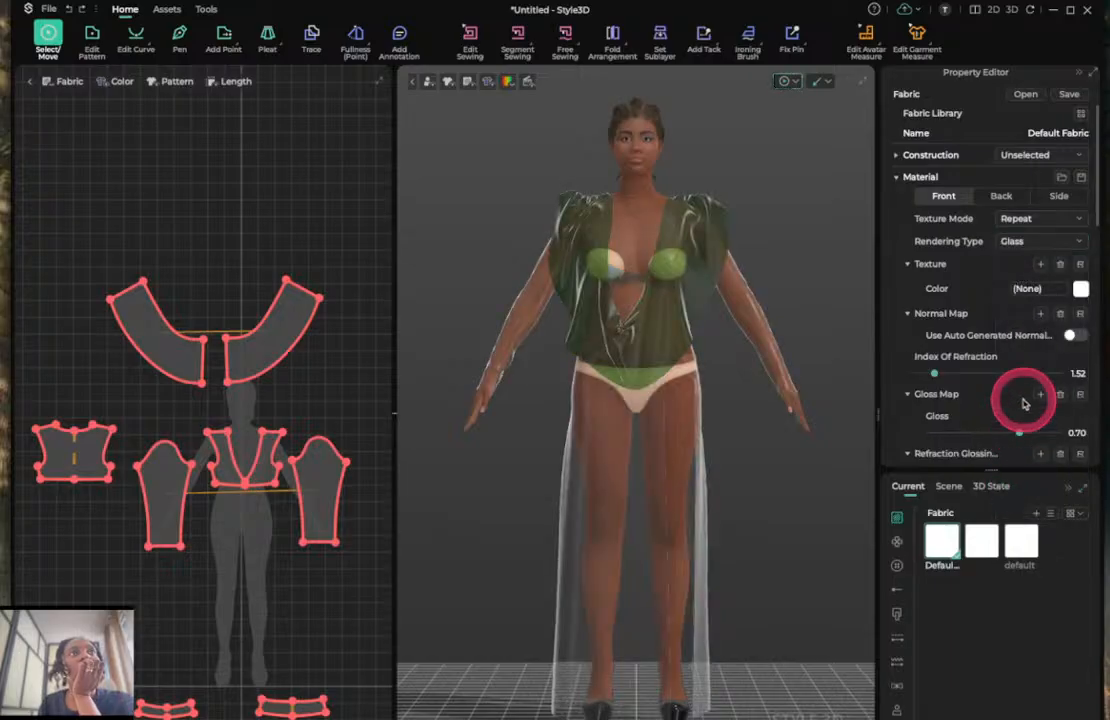
scroll(1022, 402, "down", 3)
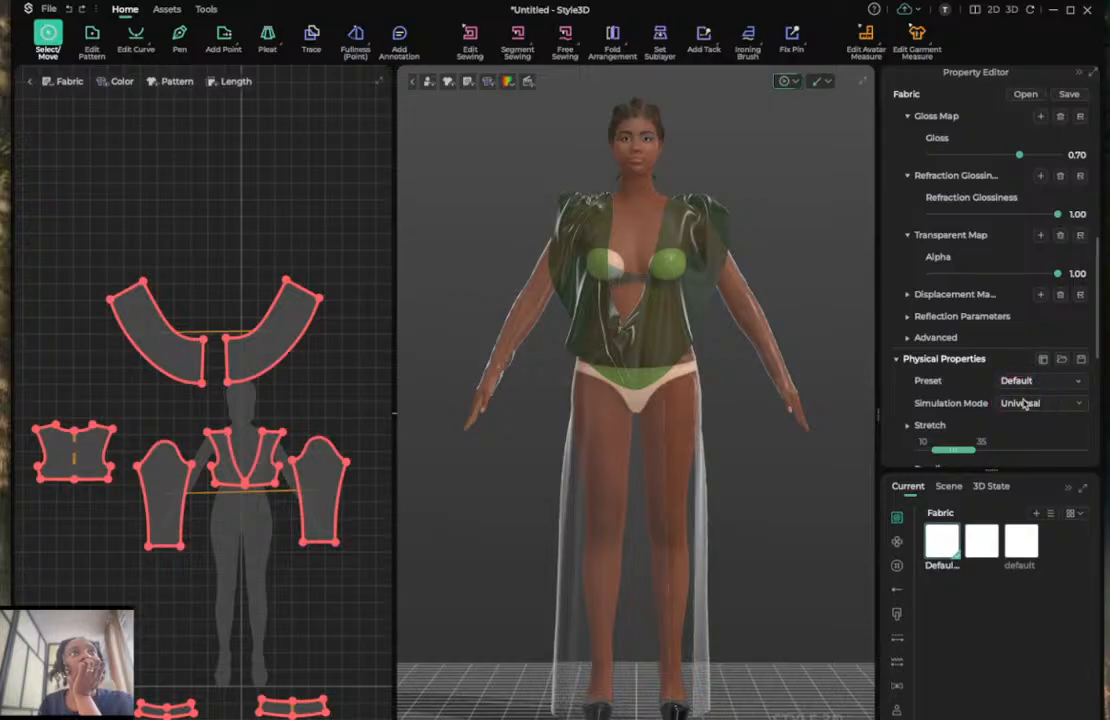
mouse_move(1059, 275)
left_mouse_down()
mouse_move(989, 279)
mouse_move(1040, 274)
left_mouse_up()
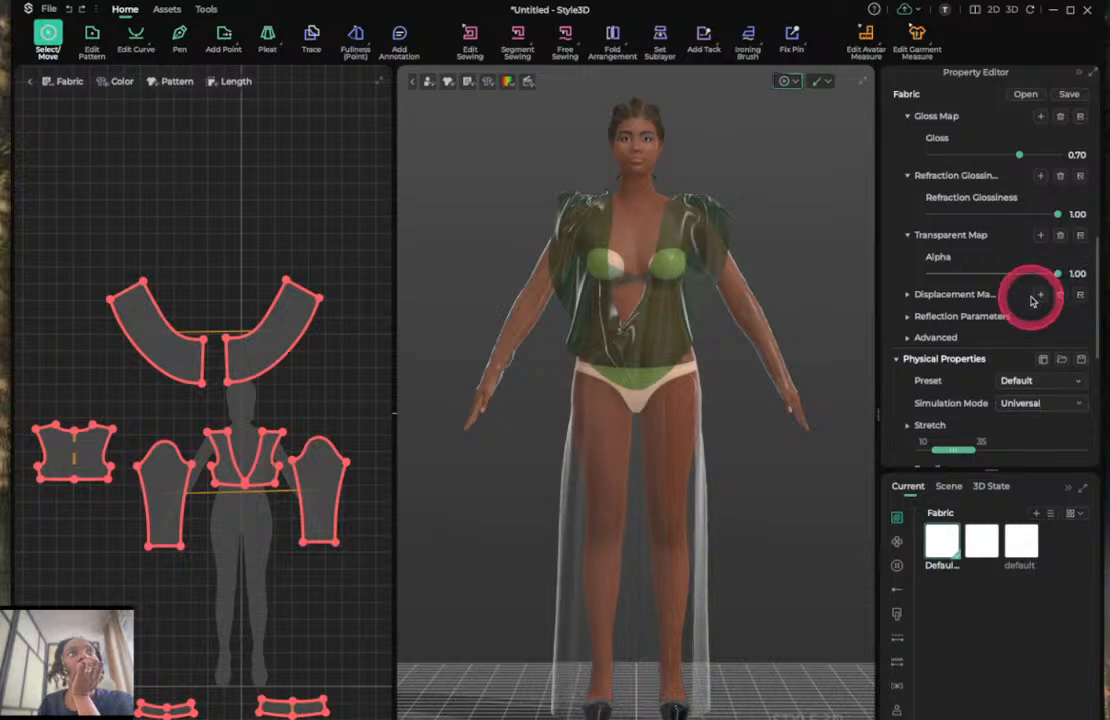
scroll(1034, 299, "down", 6)
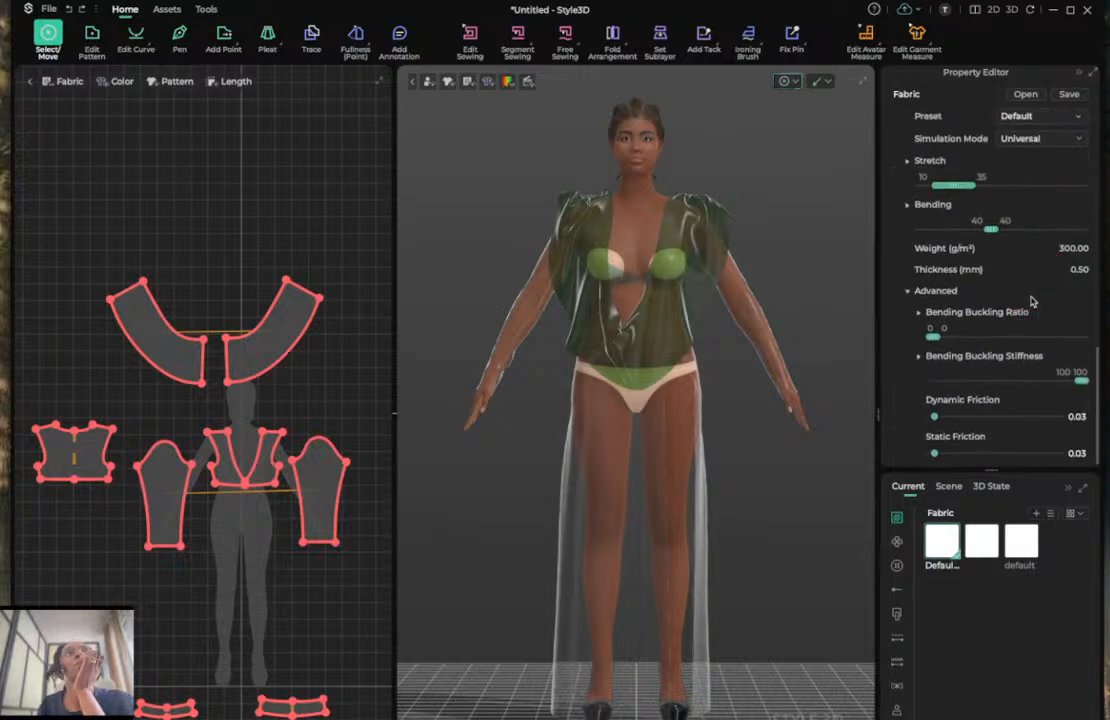
scroll(1032, 300, "up", 8)
scroll(1032, 300, "down", 1)
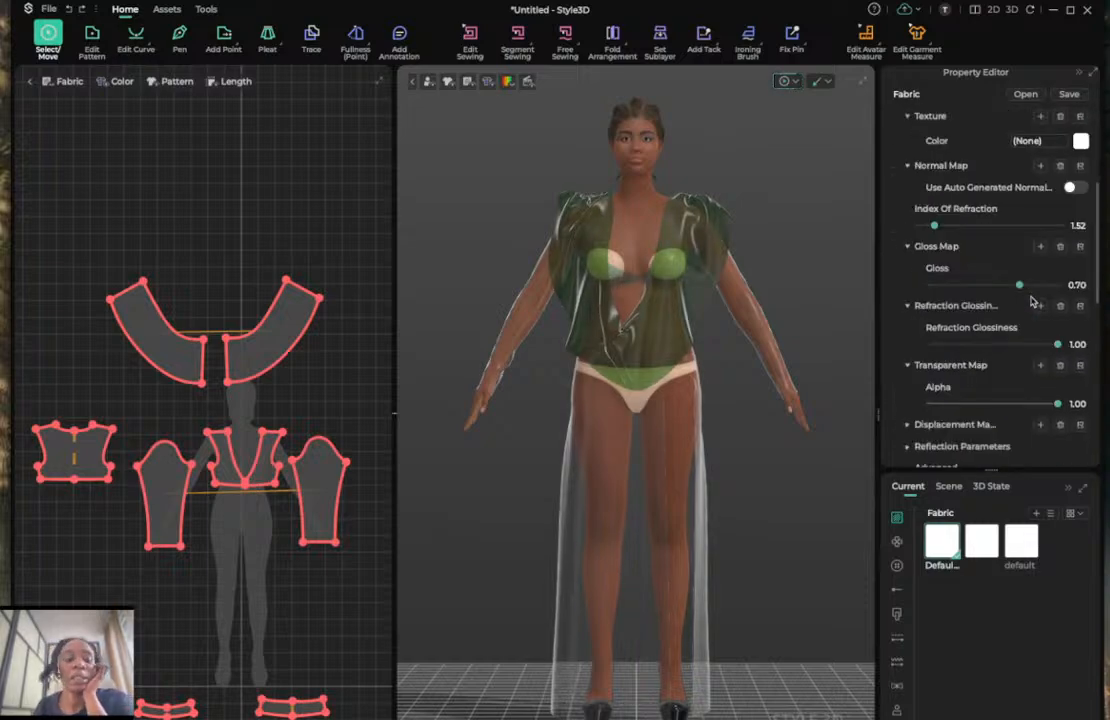
scroll(1032, 300, "up", 2)
scroll(1032, 300, "down", 7)
scroll(1033, 301, "down", 1)
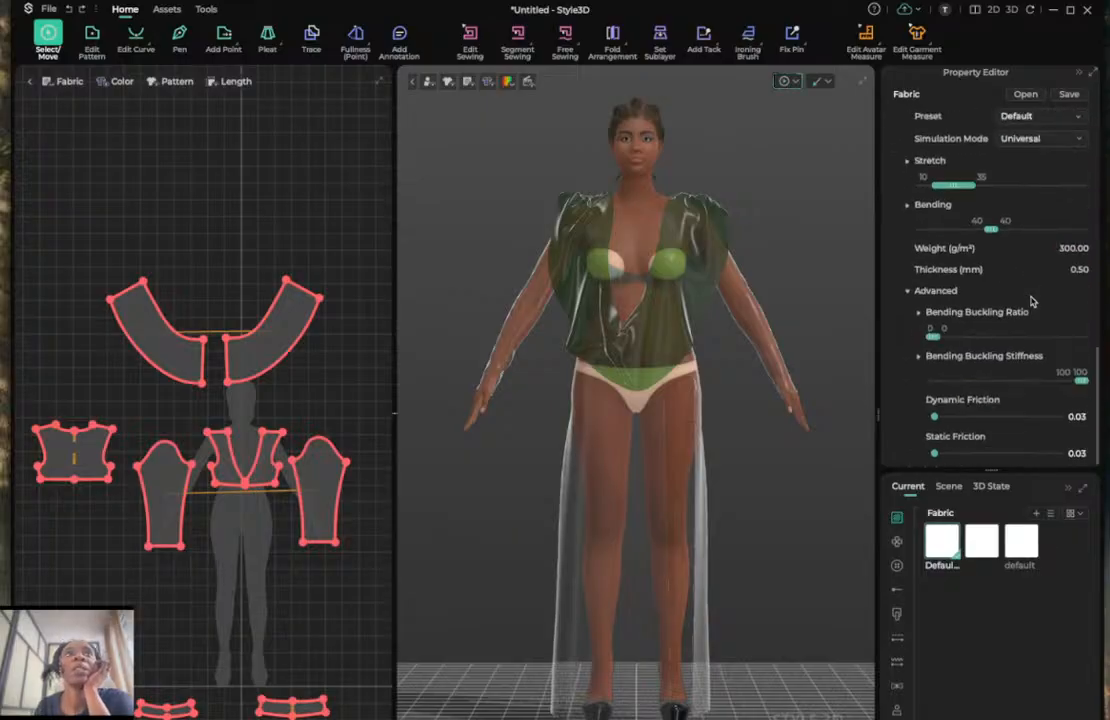
left_click_drag(1033, 298, 1031, 220)
scroll(1032, 215, "up", 9)
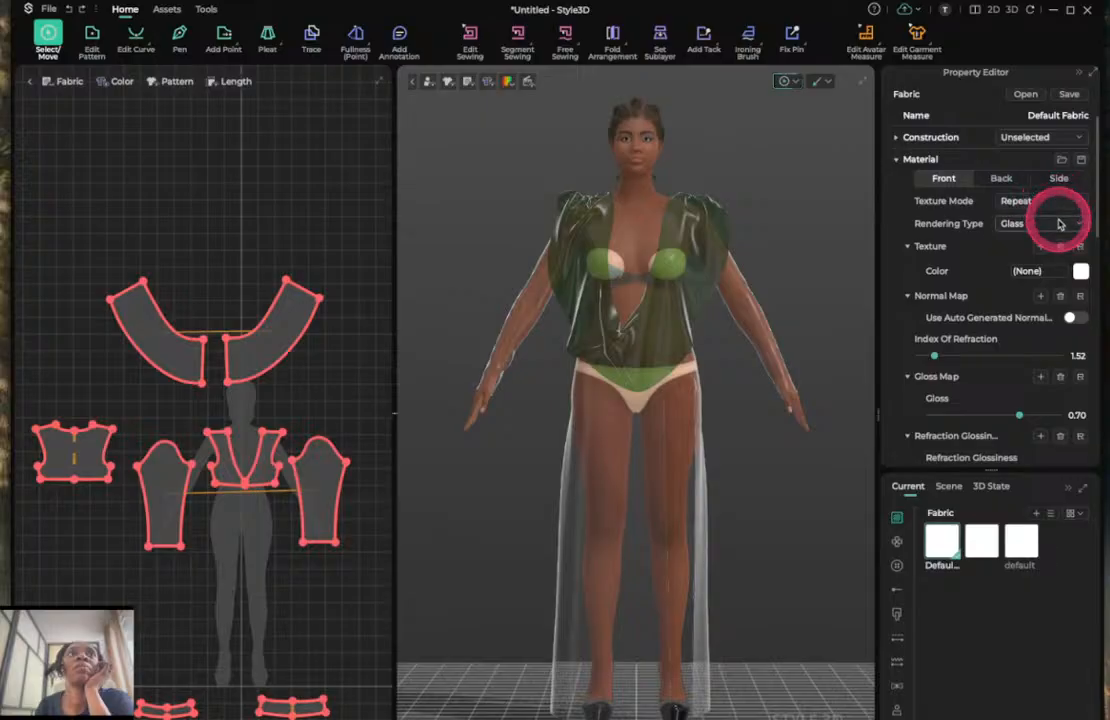
Try the Leather rendering type on the Default Fabric.
left_click(1058, 223)
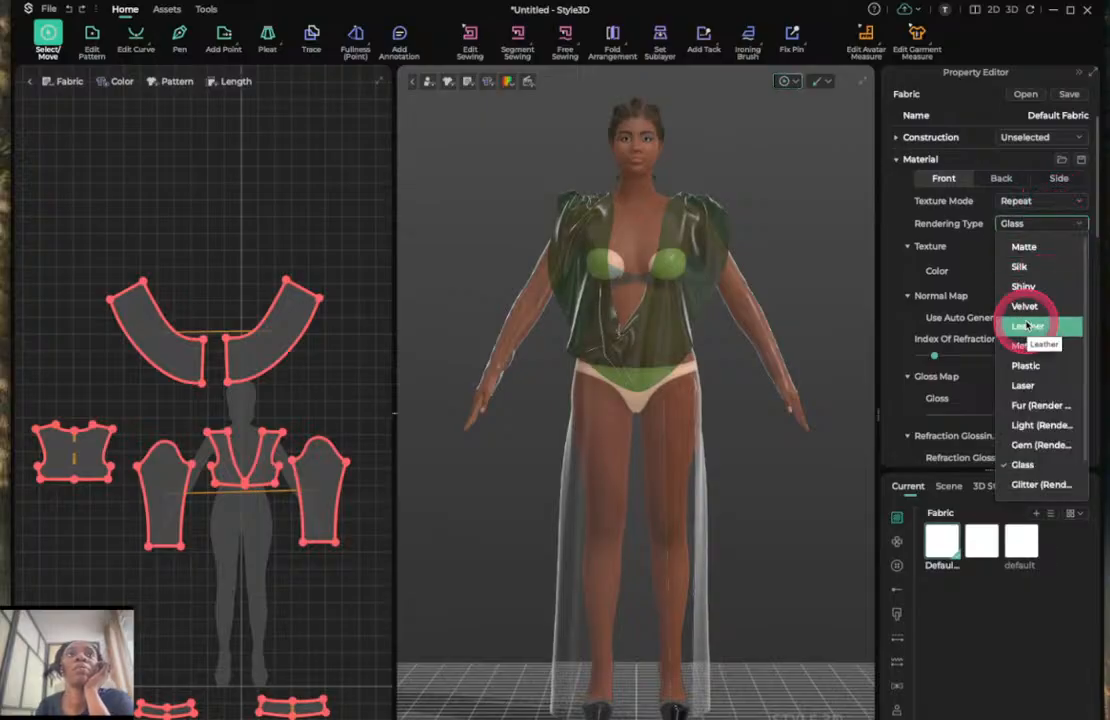
left_click(1027, 325)
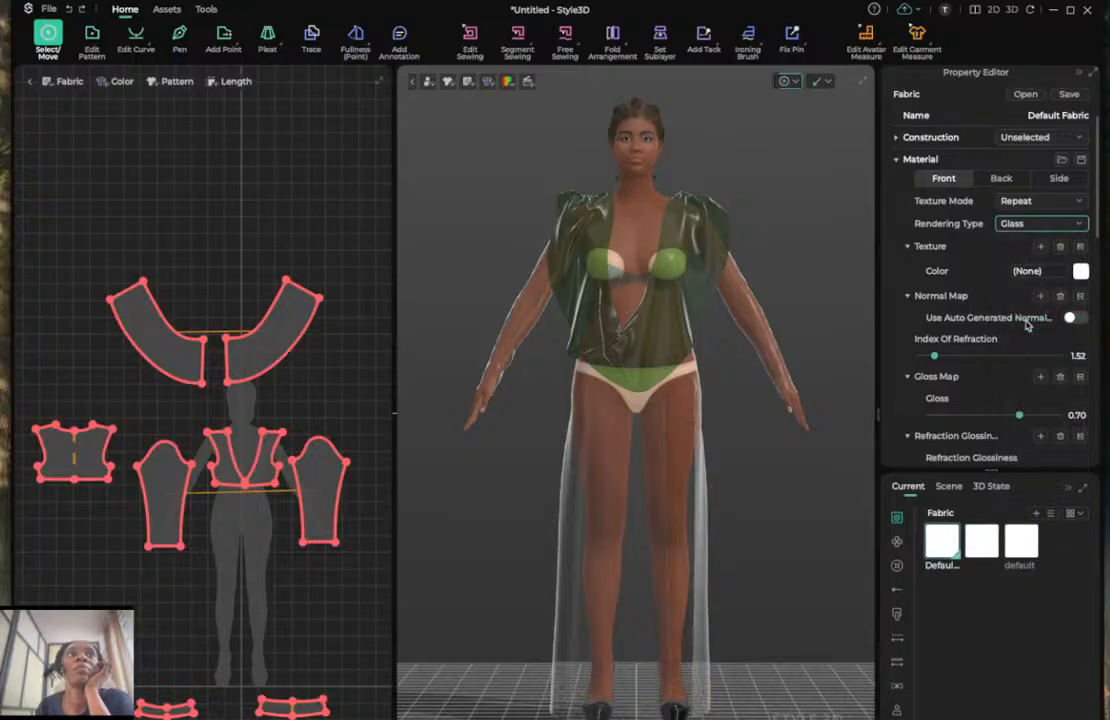
left_click(1042, 249)
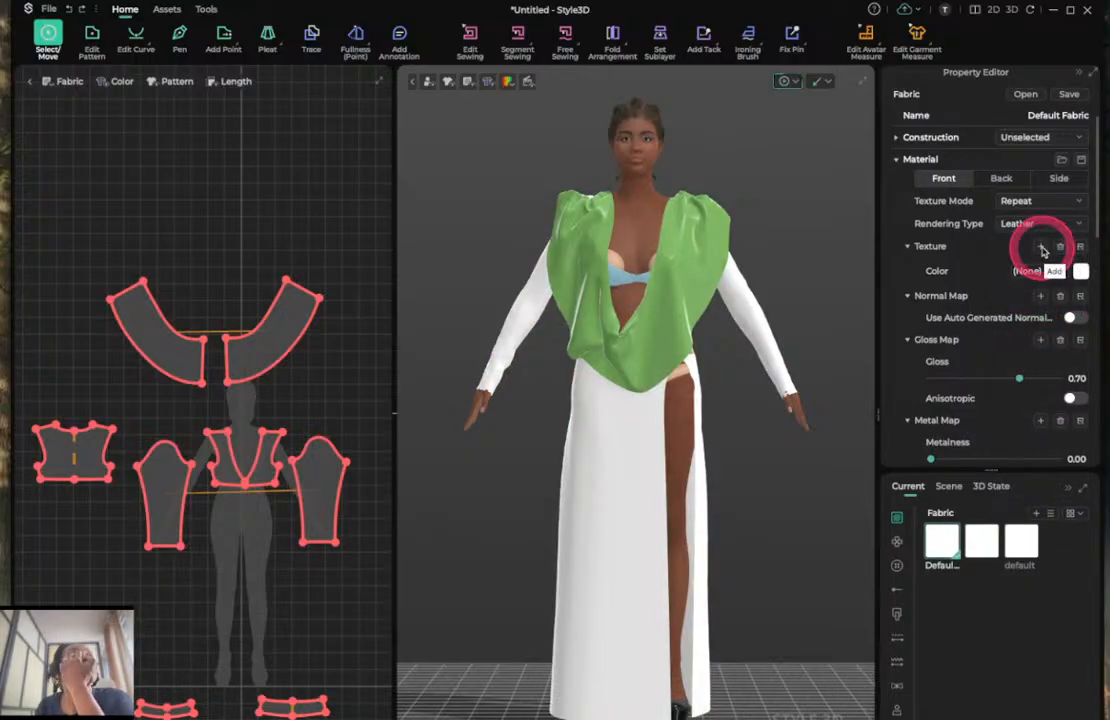
Set the Default Fabric's rendering type to Glitter (Render Only).
left_click(1038, 223)
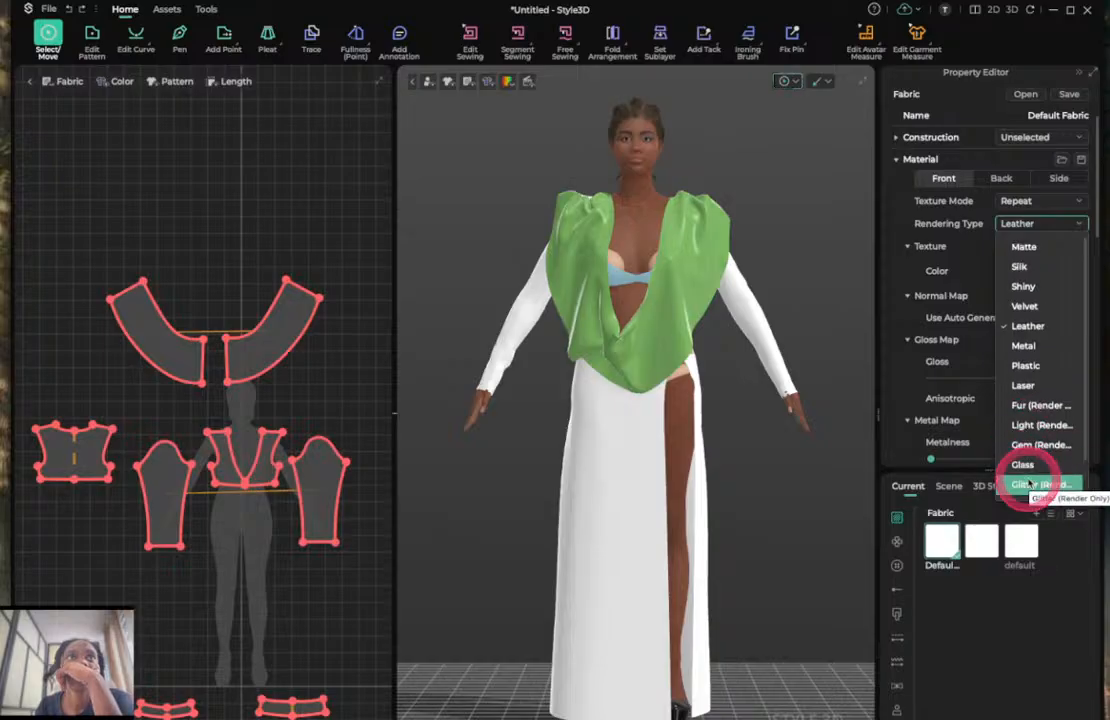
left_click(1030, 484)
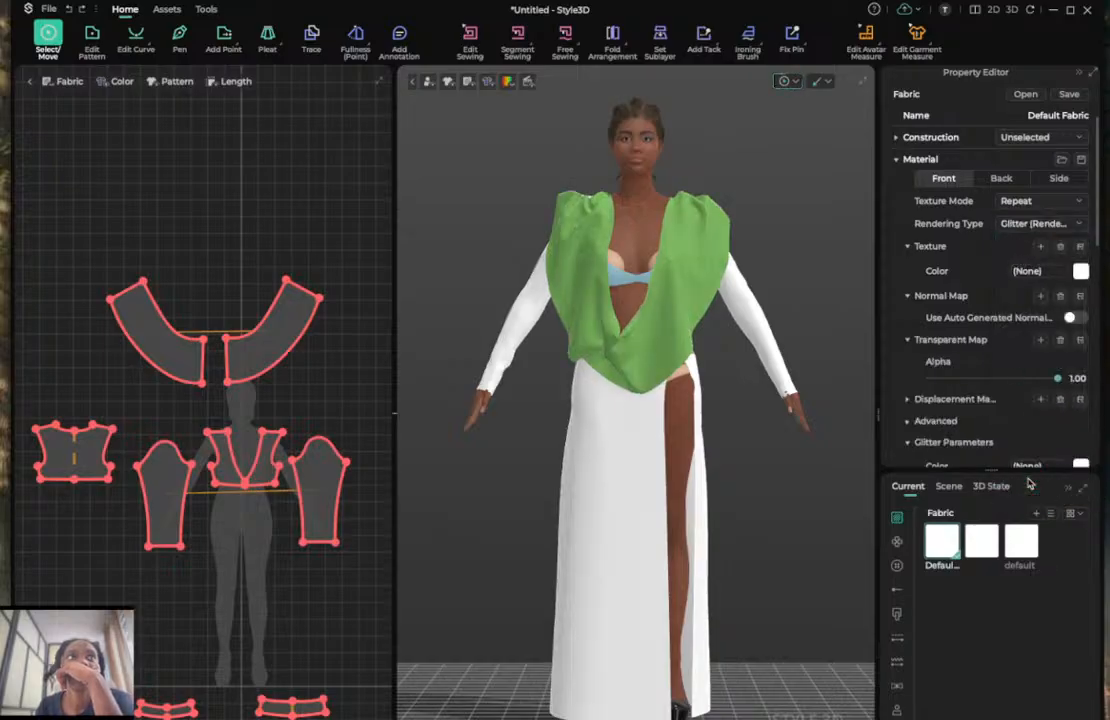
left_click(824, 81)
left_click(840, 106)
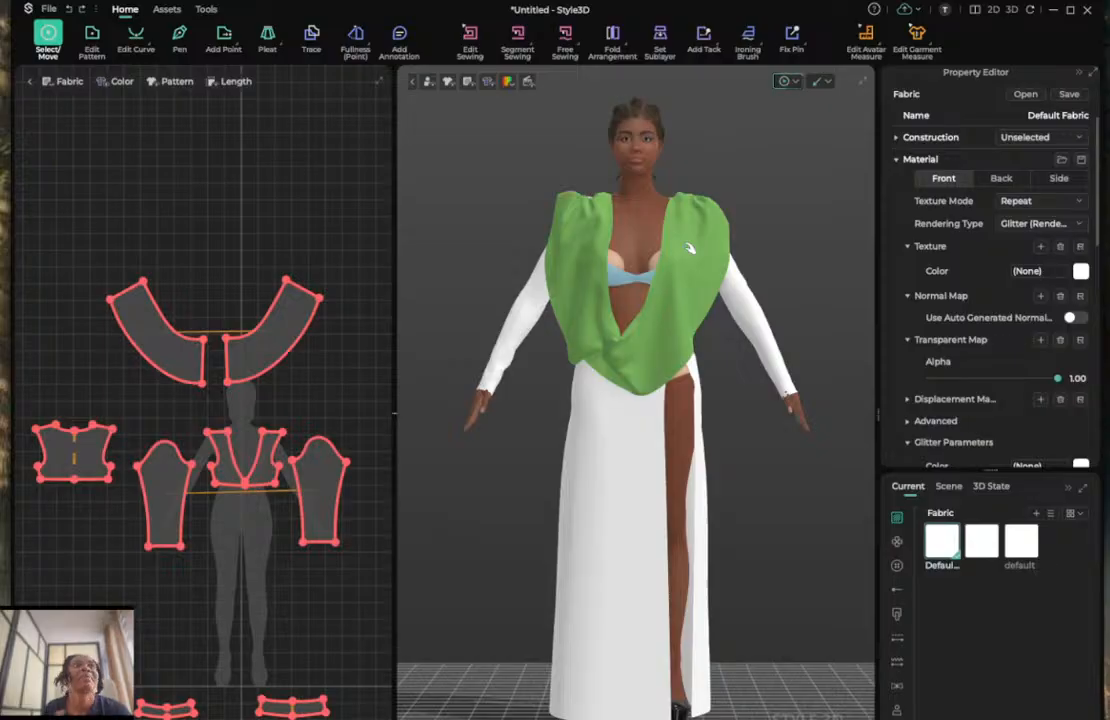
Scale the mirrored front drape panels narrower from their inner side and shorter from their lower side, and re-simulate the garment.
left_click(287, 208)
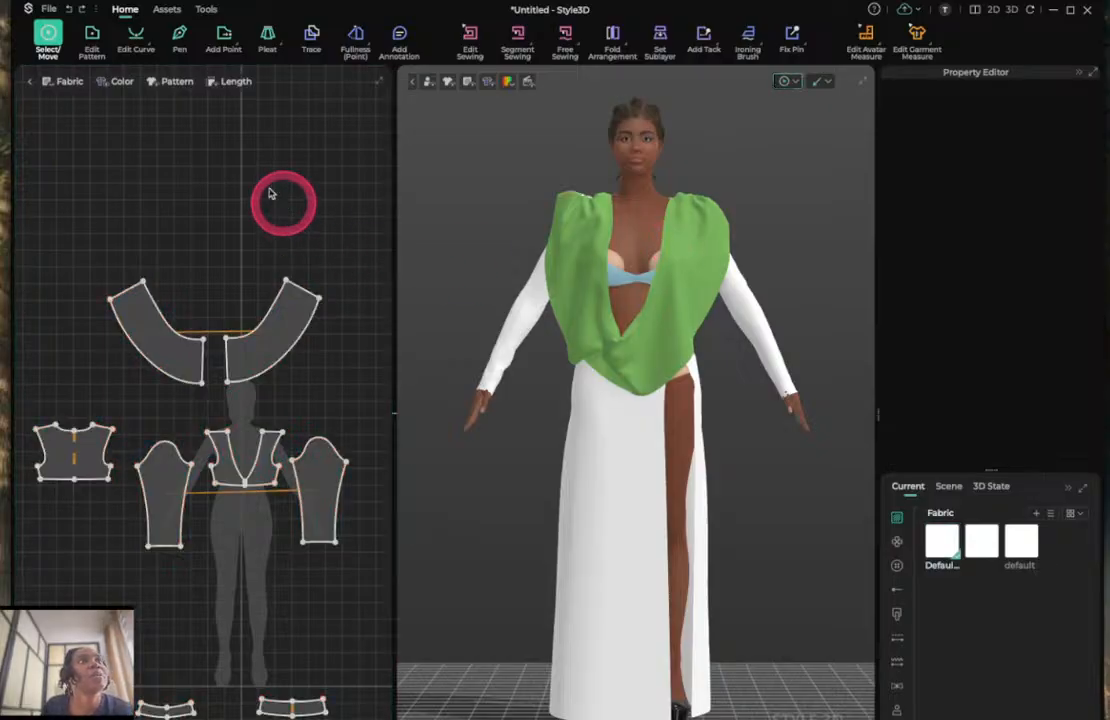
left_click(40, 36)
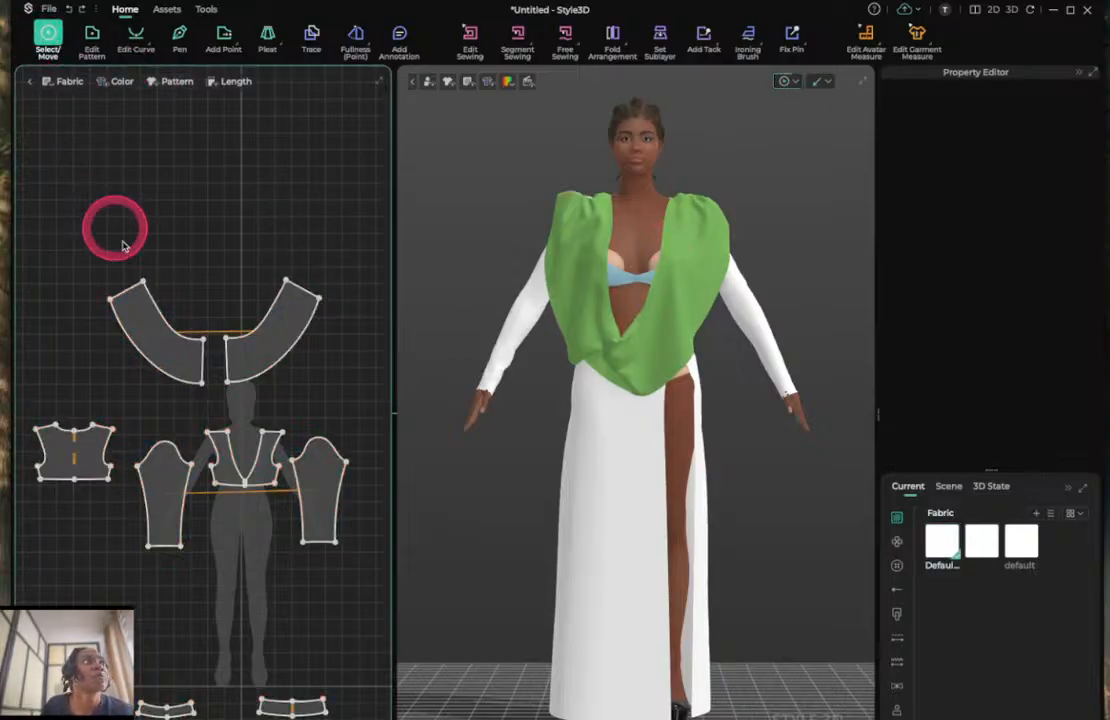
left_click(177, 340)
left_click(175, 333)
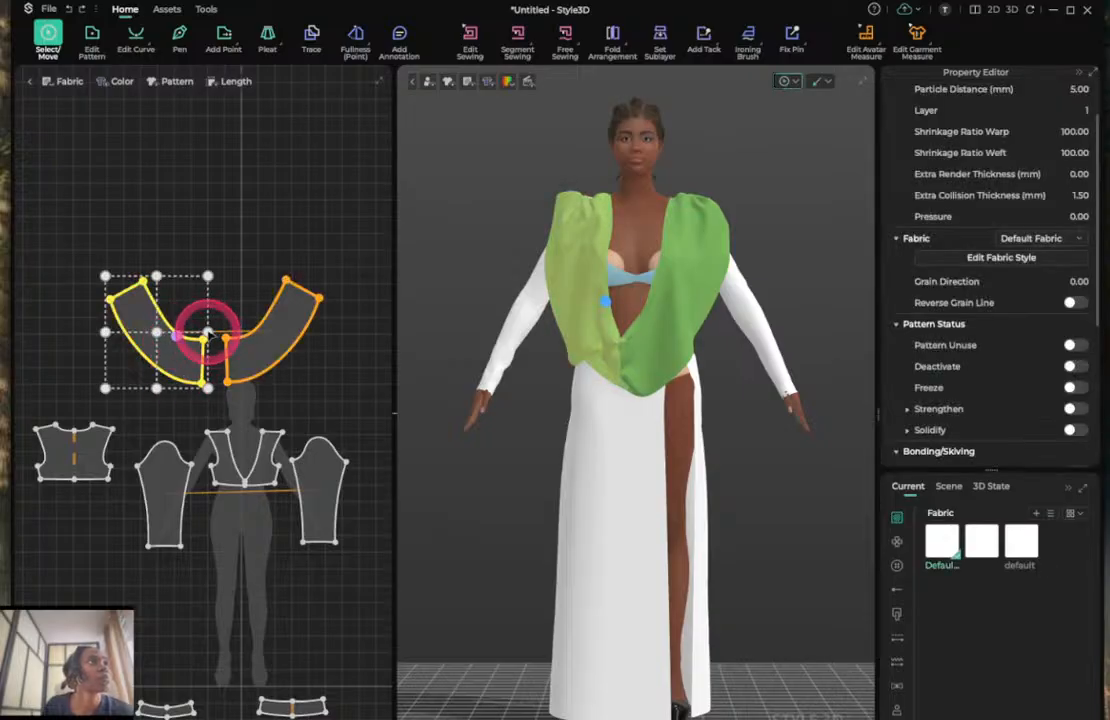
left_click_drag(207, 332, 177, 332)
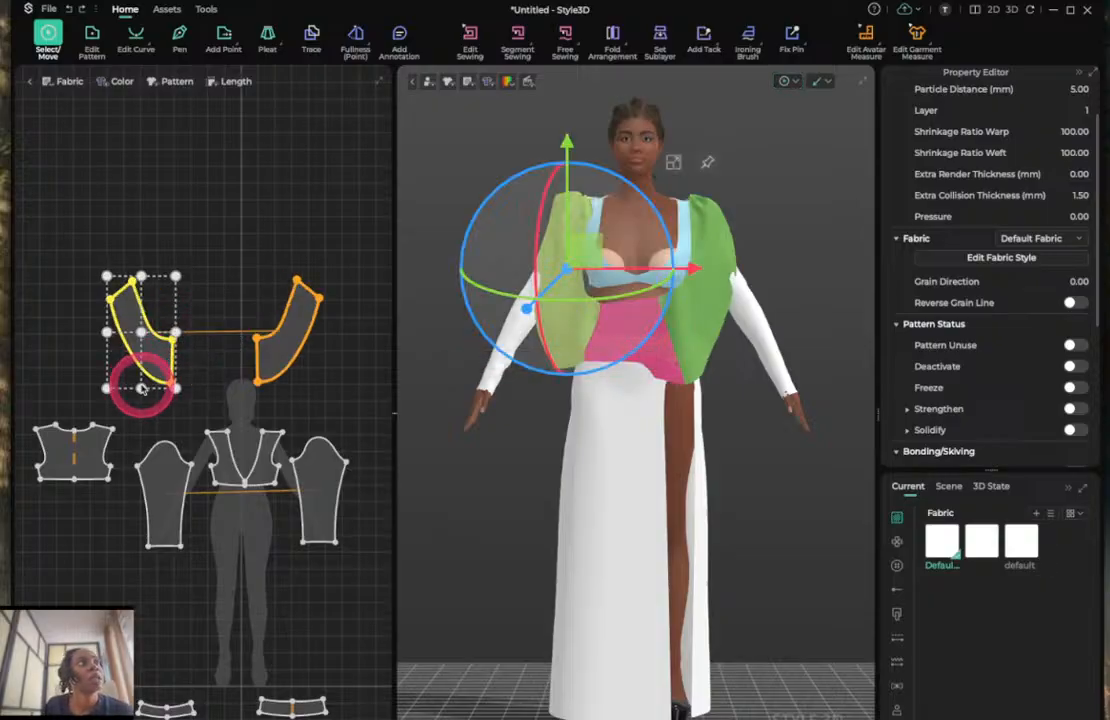
left_click_drag(141, 390, 141, 365)
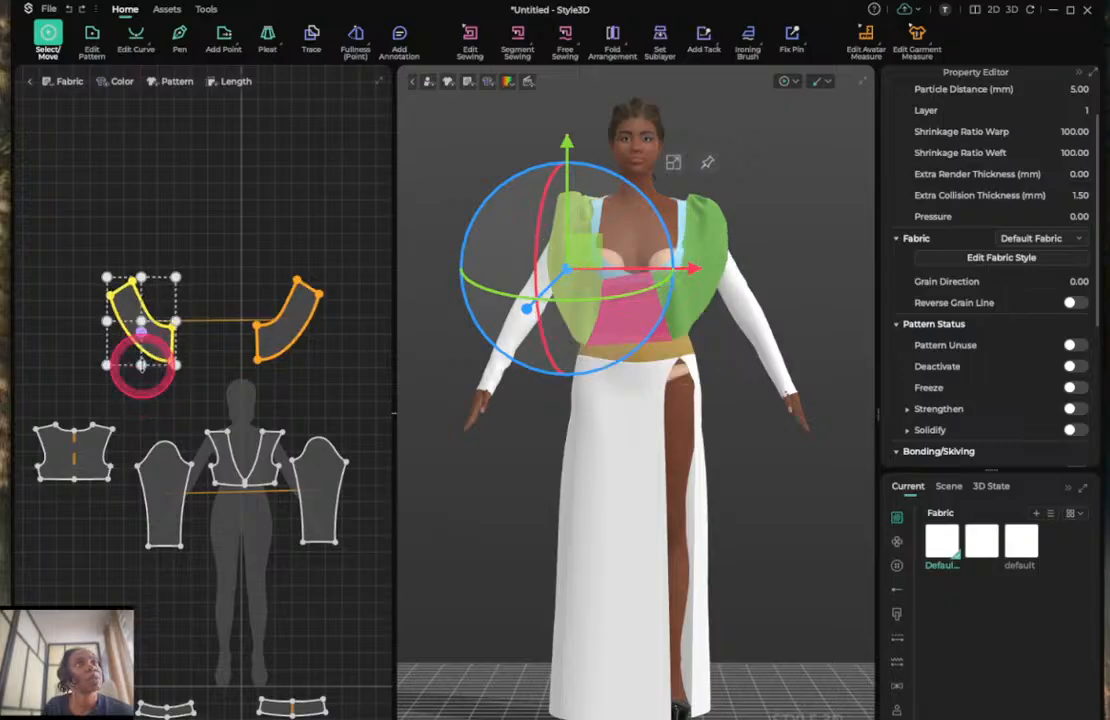
key("space")
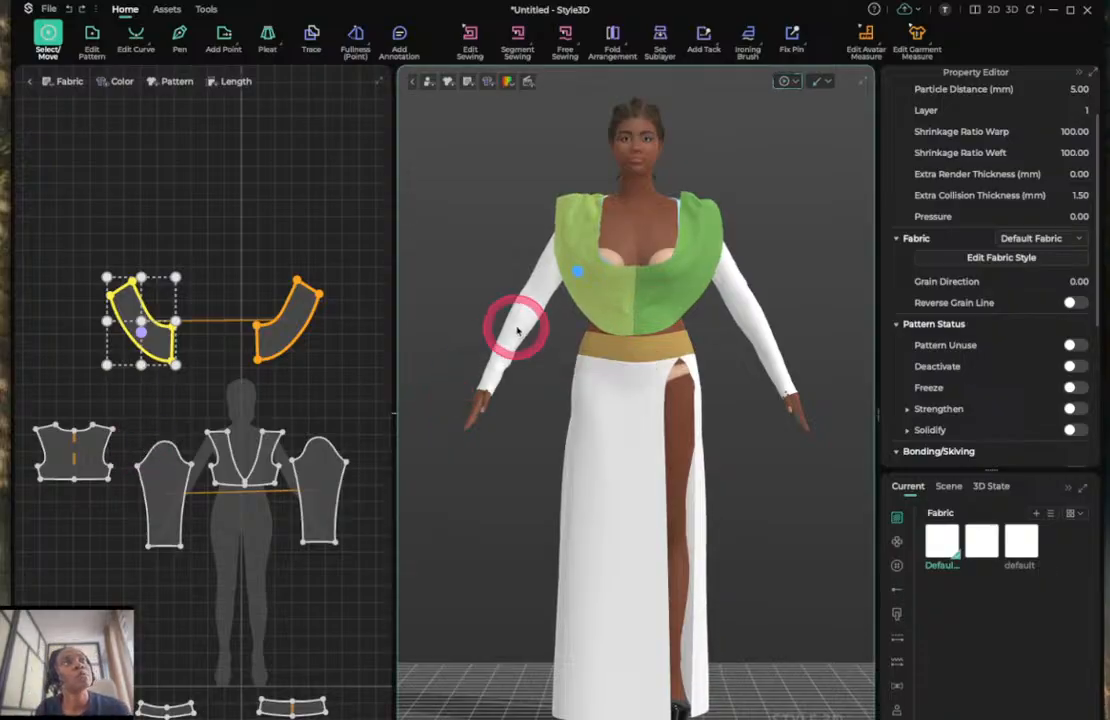
left_click(361, 232)
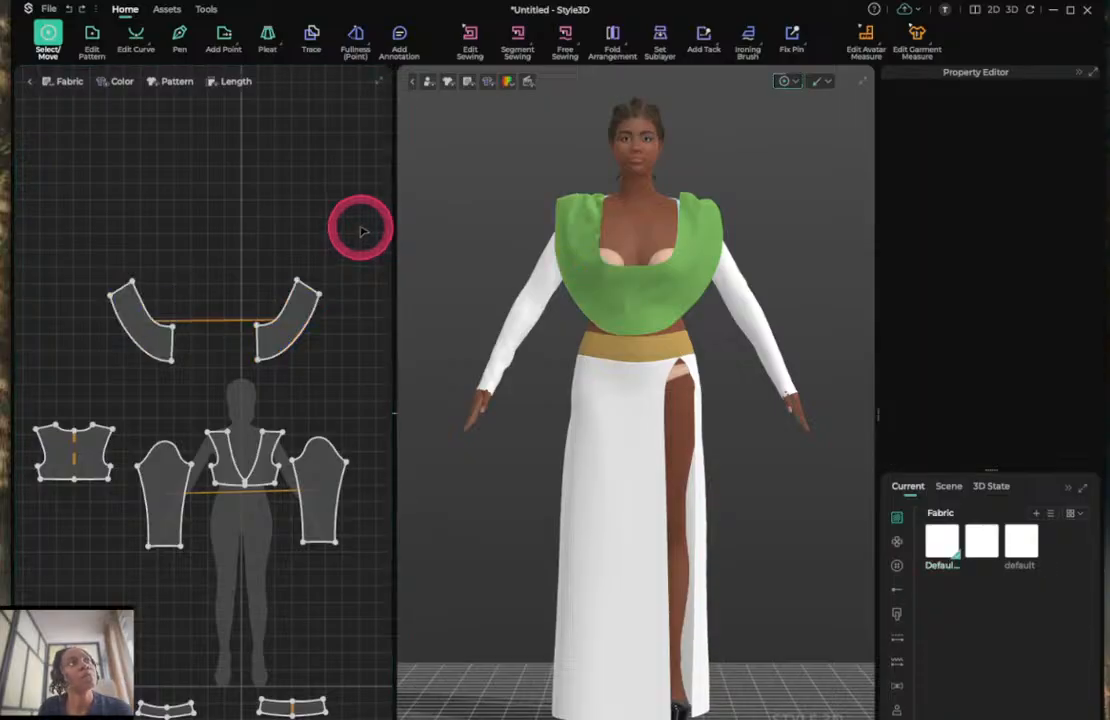
Move the drape panels' straight centre-front edge down slightly in the 2D pattern.
left_click(92, 40)
left_click(257, 338)
left_click(257, 340)
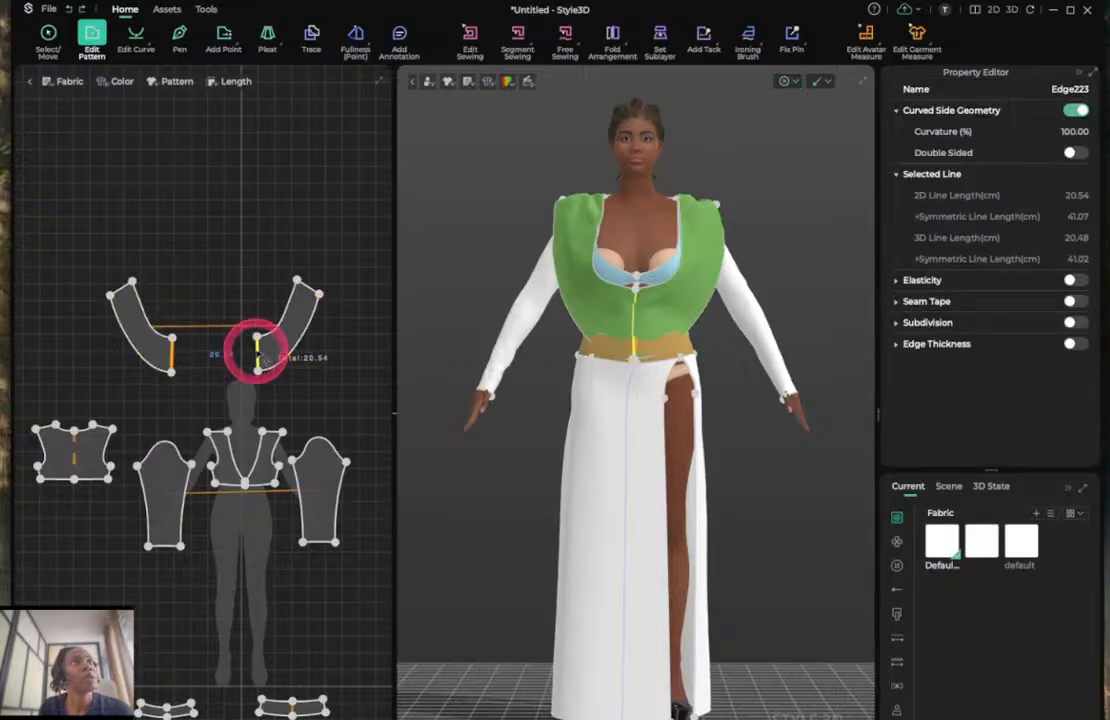
Move the drape panels' shoulder edge inward, raise its outer corner until the edge is level, and simulate the garment.
left_click(123, 292)
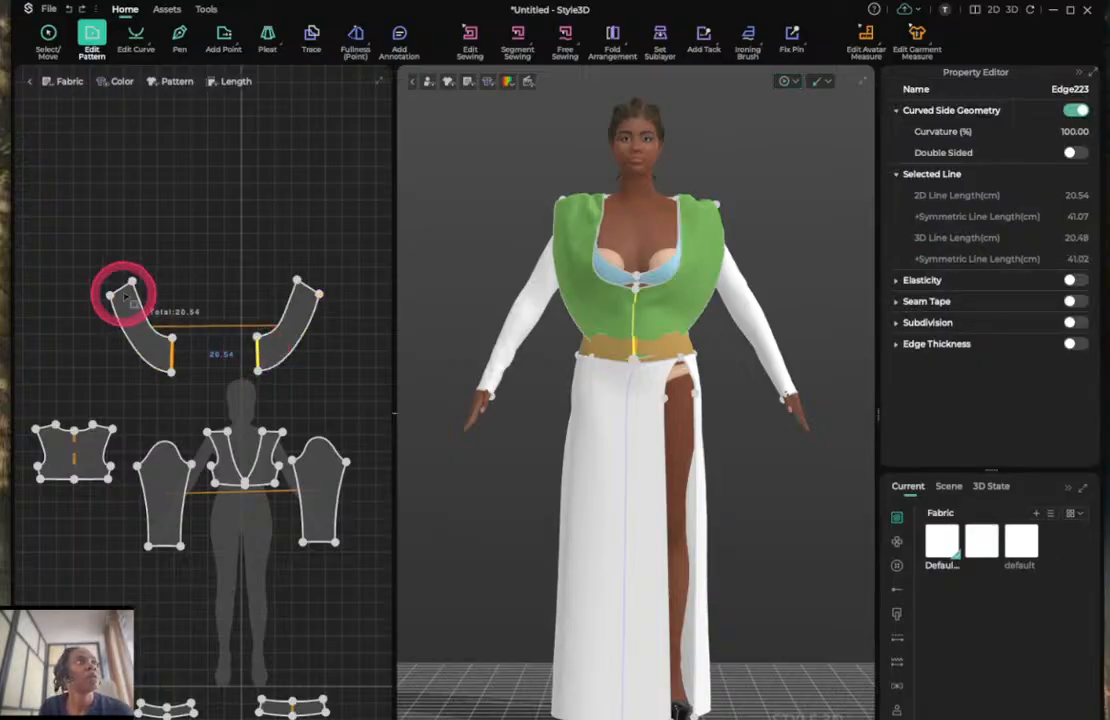
left_click(121, 290)
left_click_drag(121, 290, 137, 291)
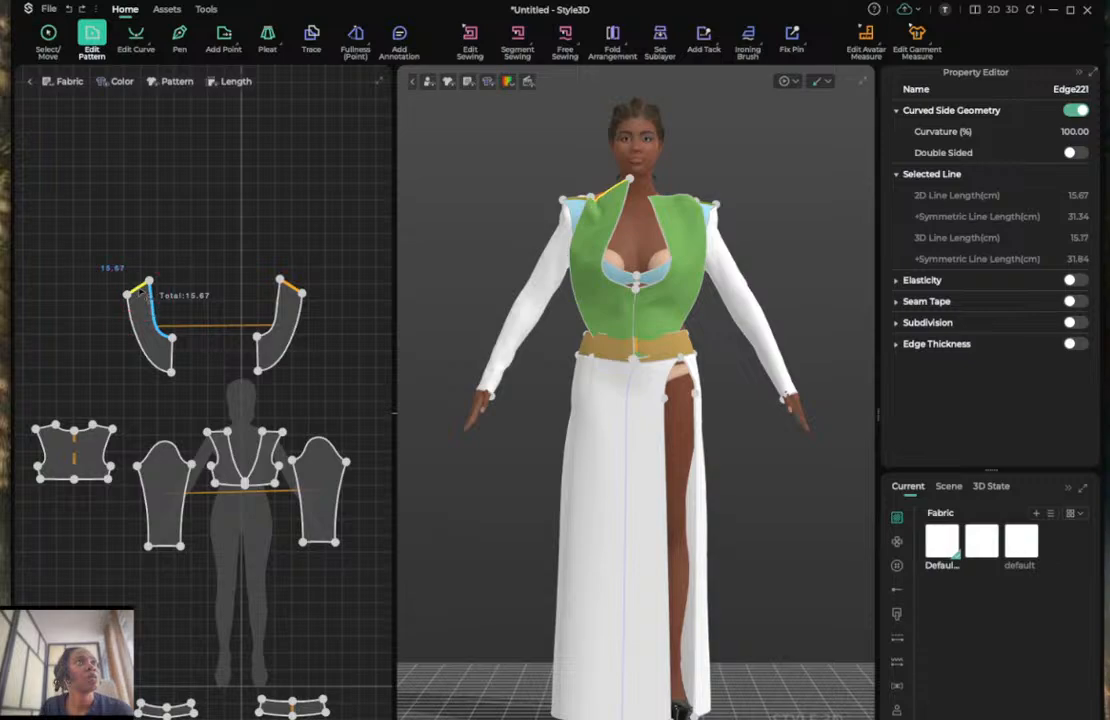
left_click(123, 281)
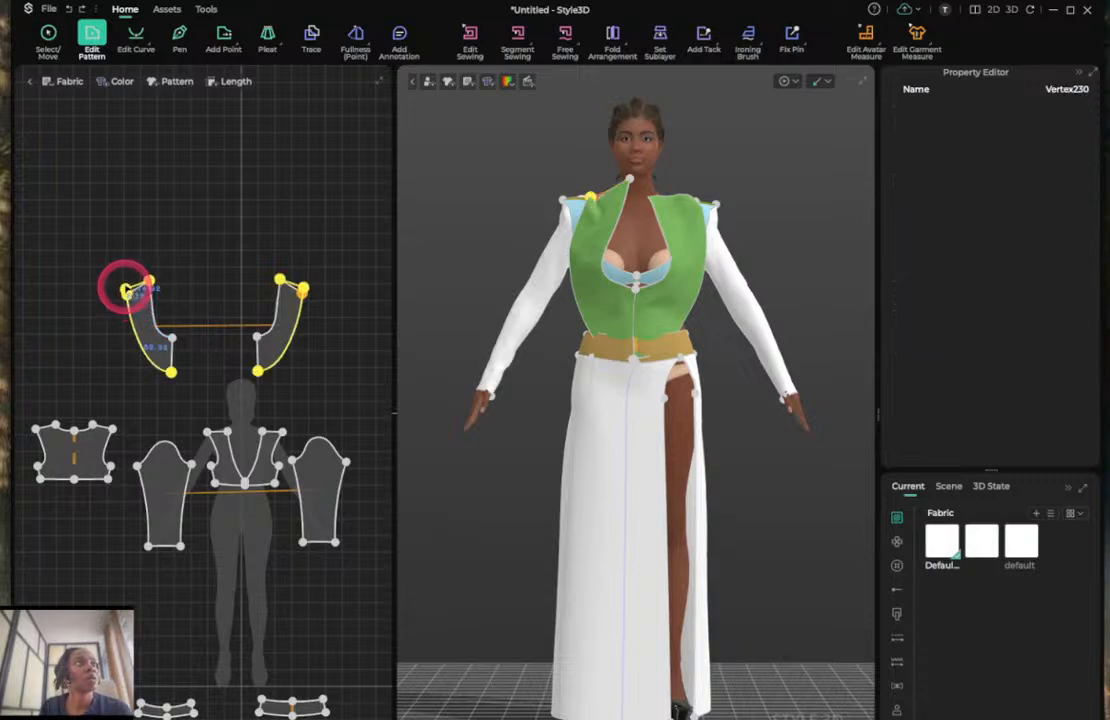
left_click_drag(127, 288, 131, 287)
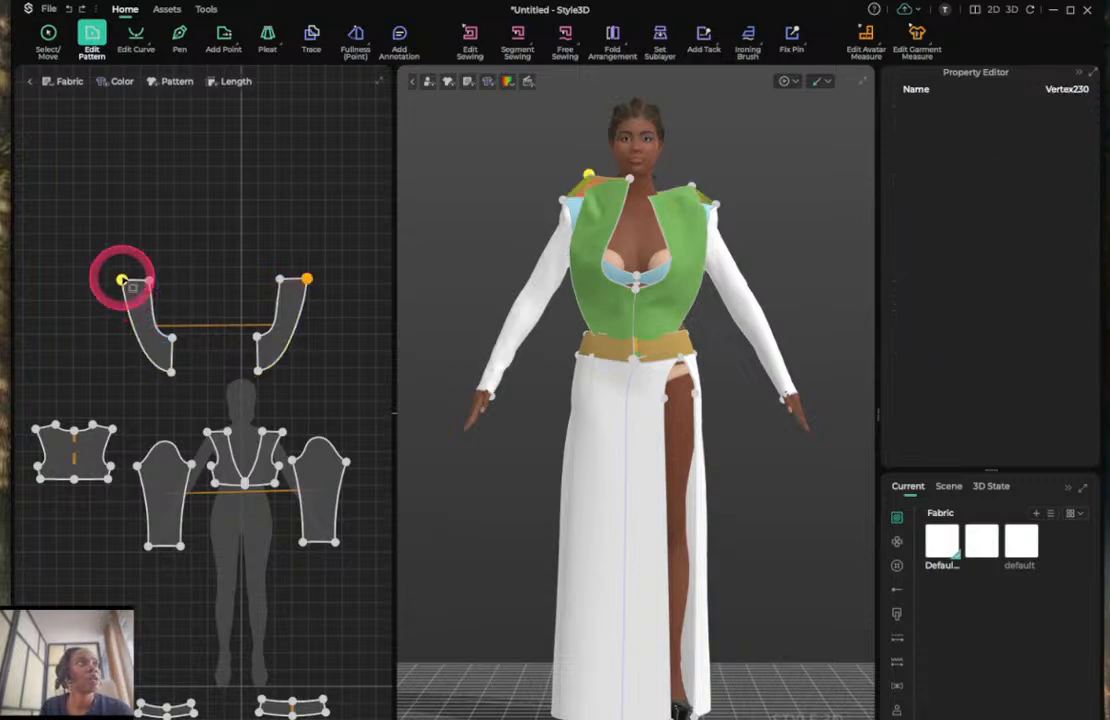
key("space")
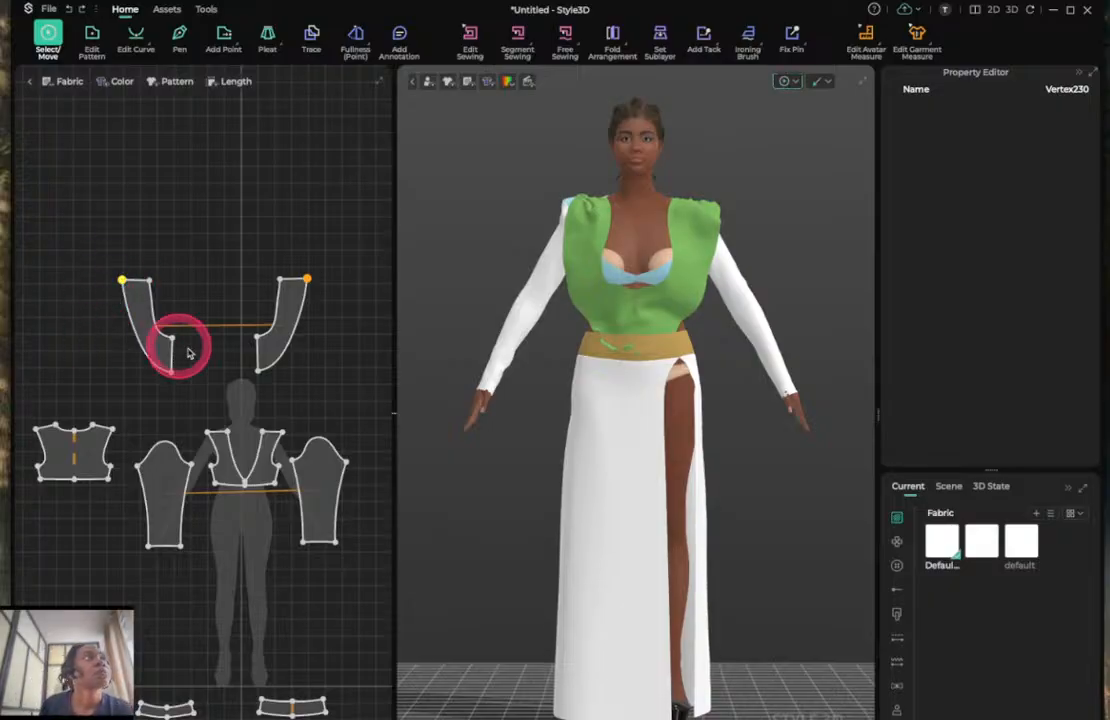
Lower the bottom centre-front corner of the mirrored drape panels to lengthen their straight centre-front edge.
left_click(257, 370)
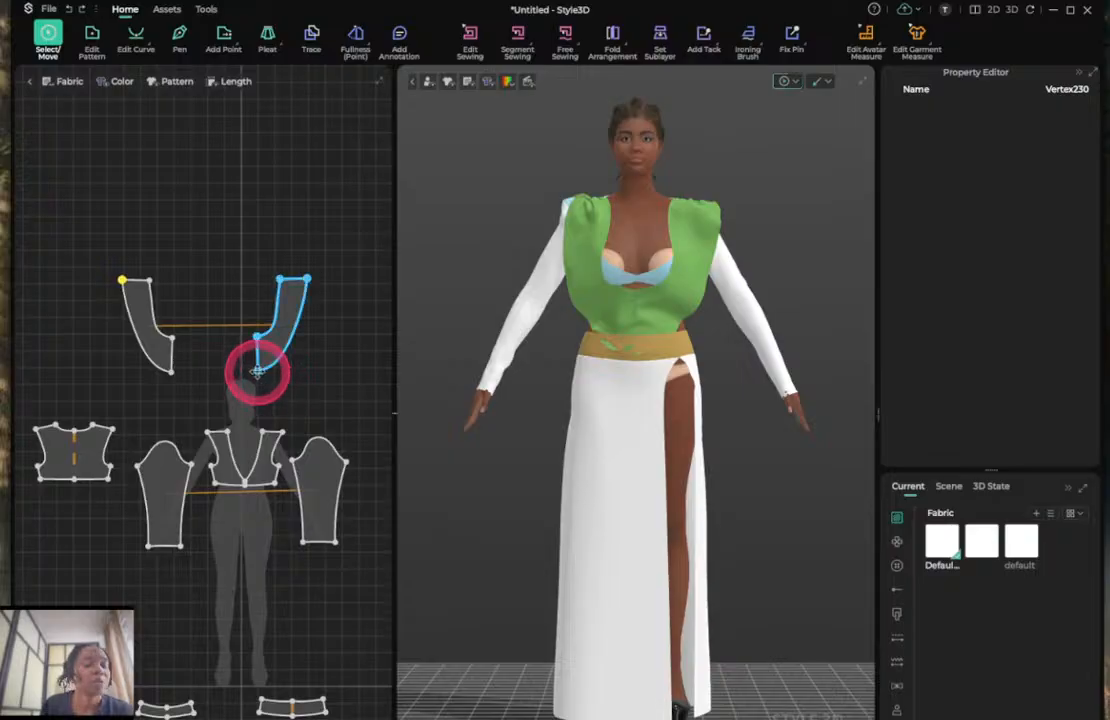
key("z")
left_click(258, 370)
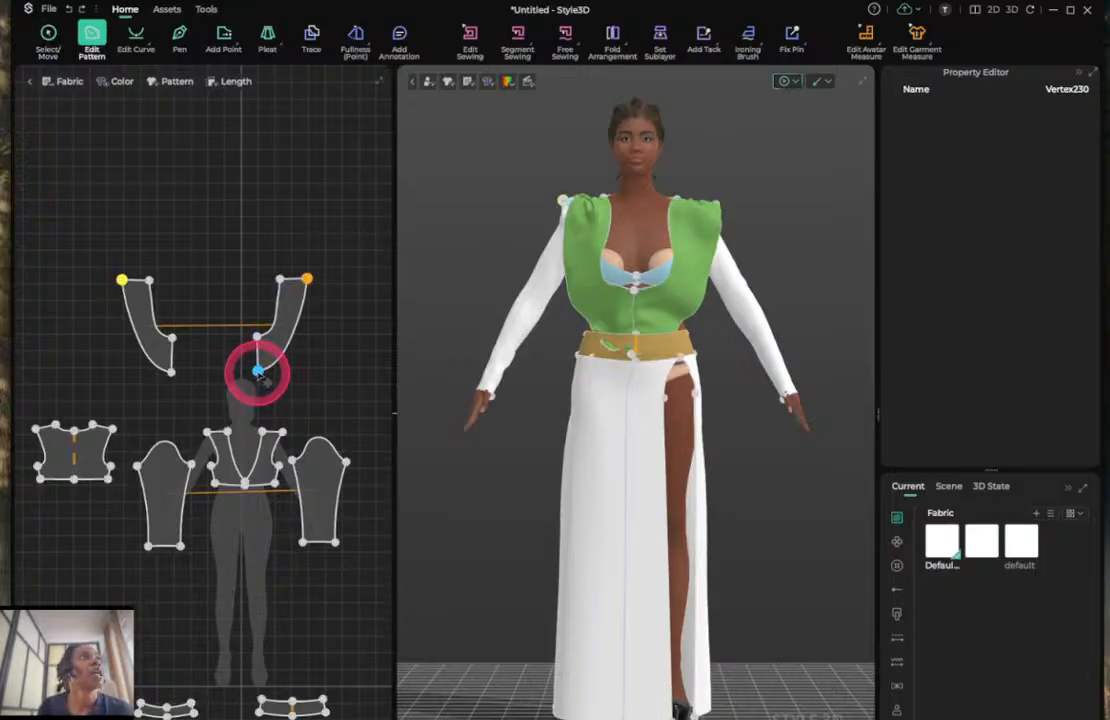
left_click_drag(256, 372, 258, 394)
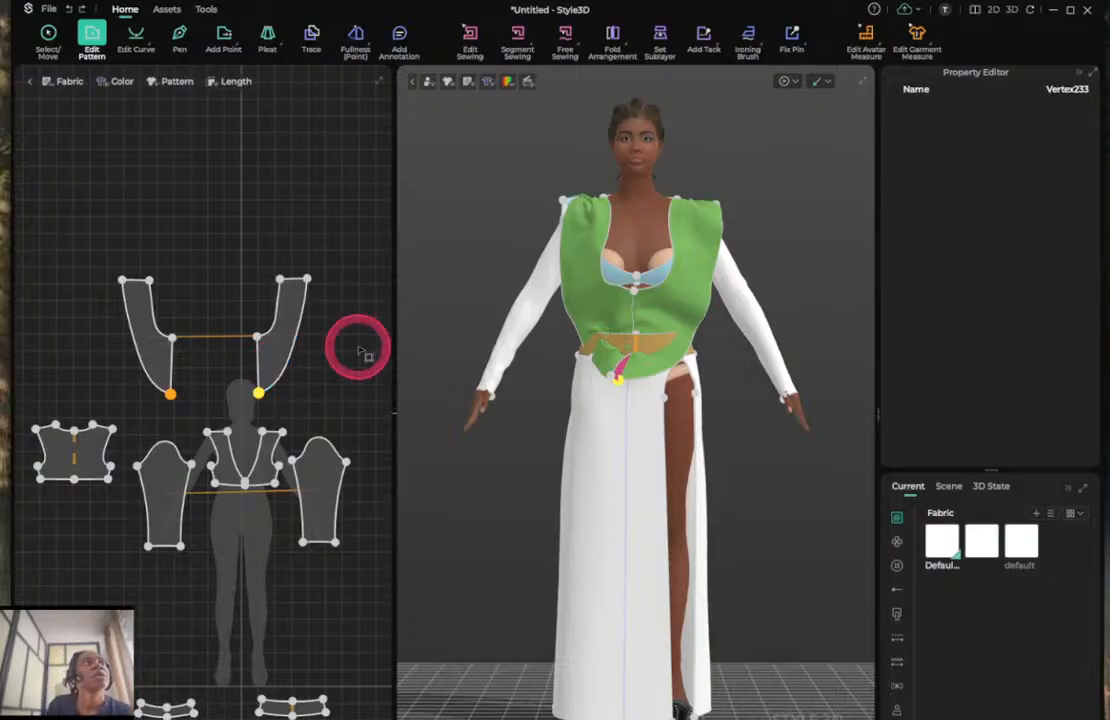
left_click_drag(258, 394, 255, 406)
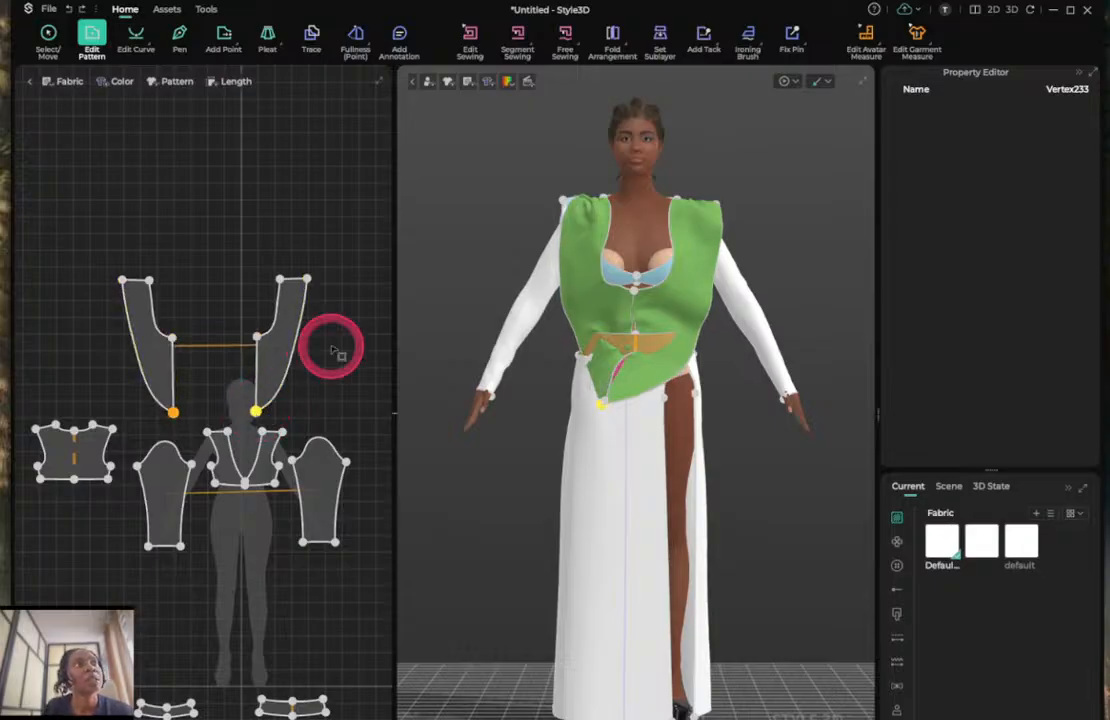
Round the drape panels' lower outer curve beside the bottom corner, and raise that corner for a centre-front edge of about 25.6 cm.
scroll(235, 372, "up", 5)
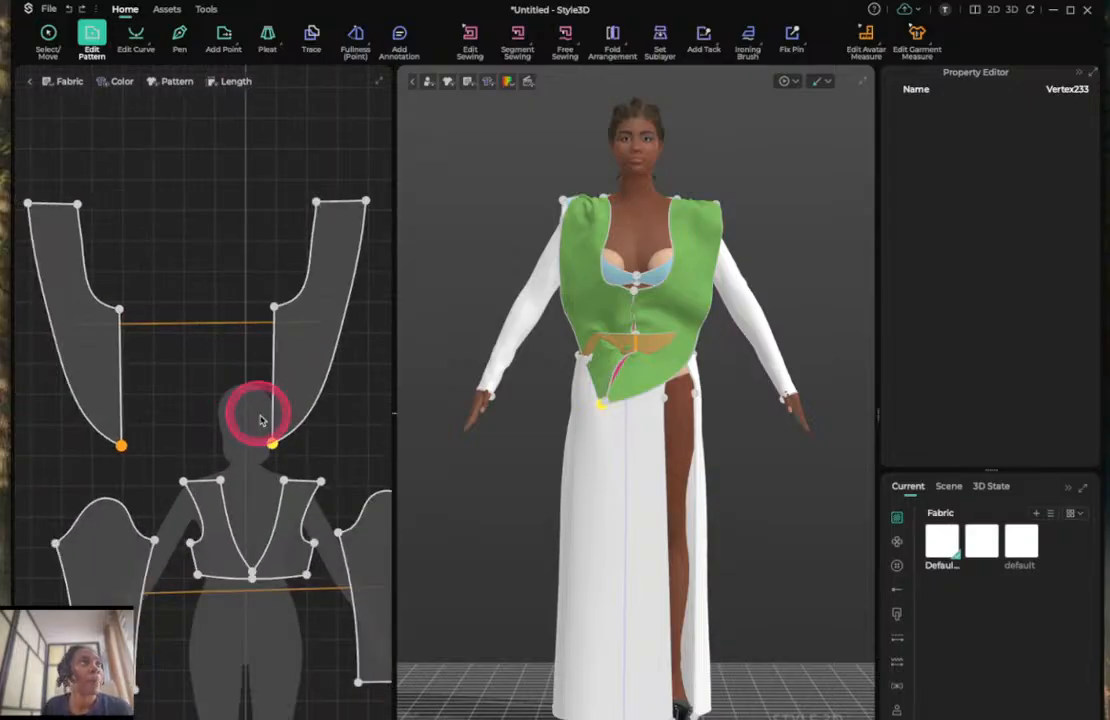
key("v")
left_click(288, 435)
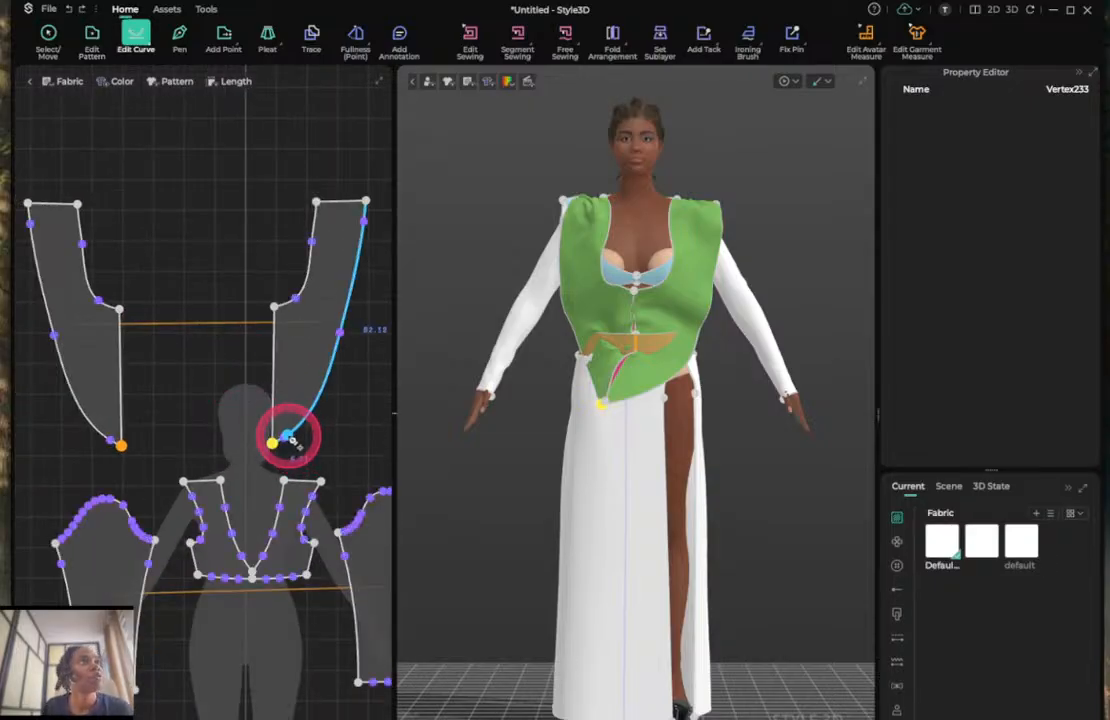
left_click_drag(286, 438, 290, 443)
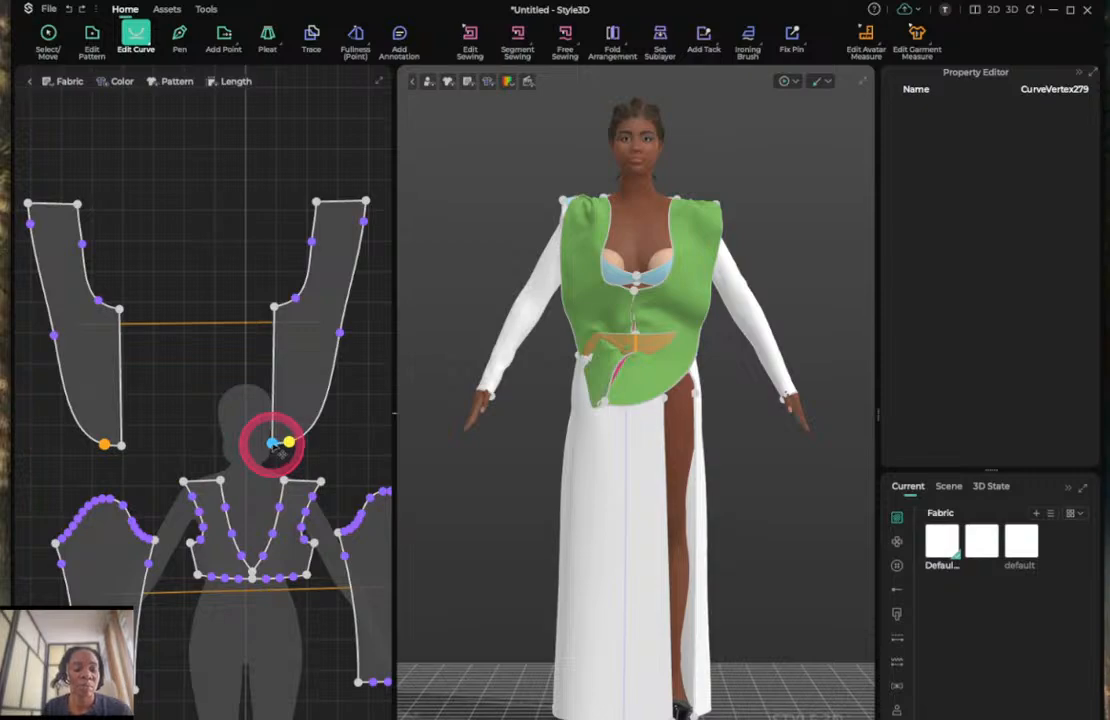
key("z")
left_click_drag(273, 441, 273, 384)
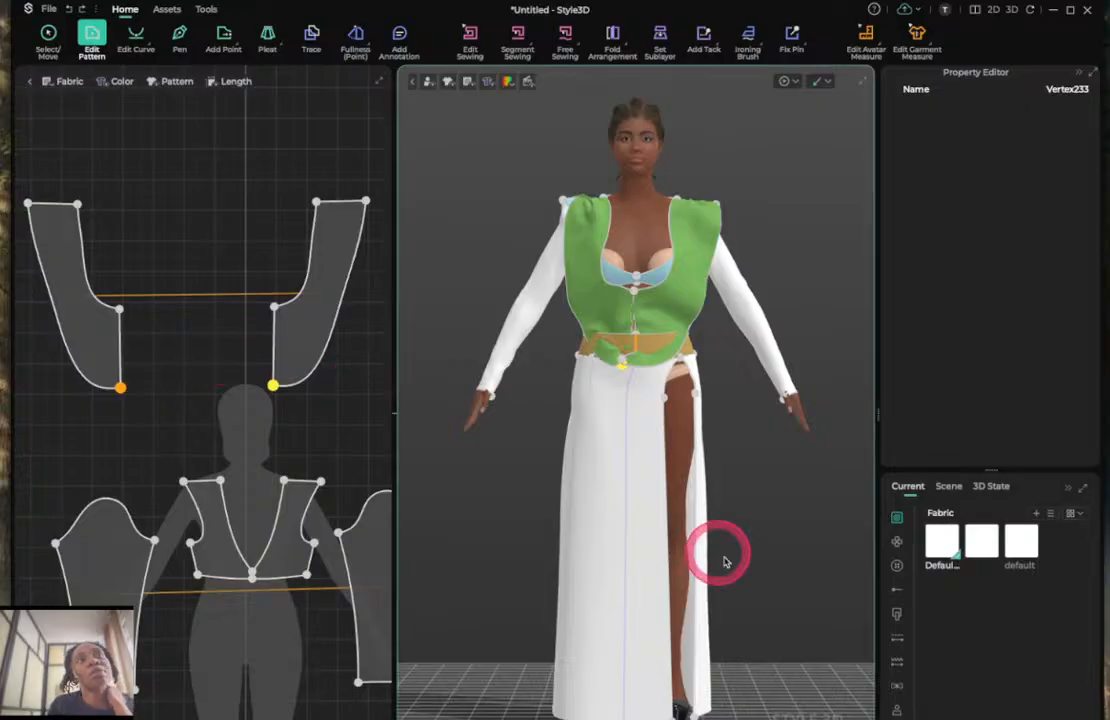
Try Elasticity with strength 52.9 and ratio 39% on the drape's centre-front edge in simulation, and switch it off.
left_click(275, 355)
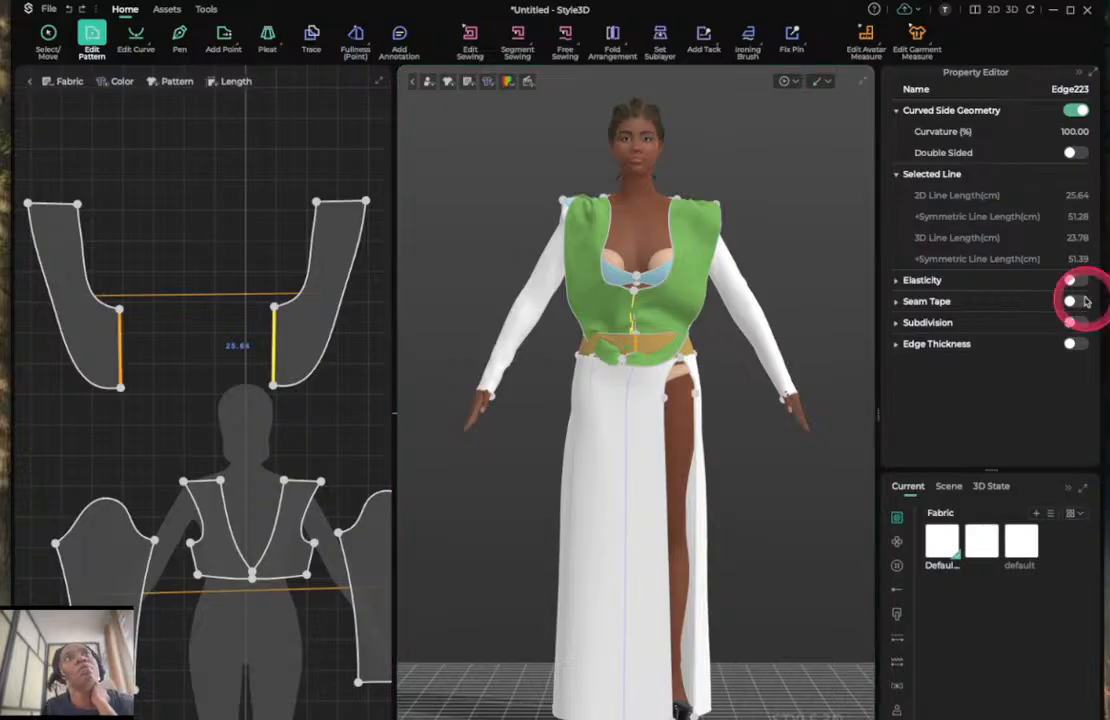
left_click(1074, 283)
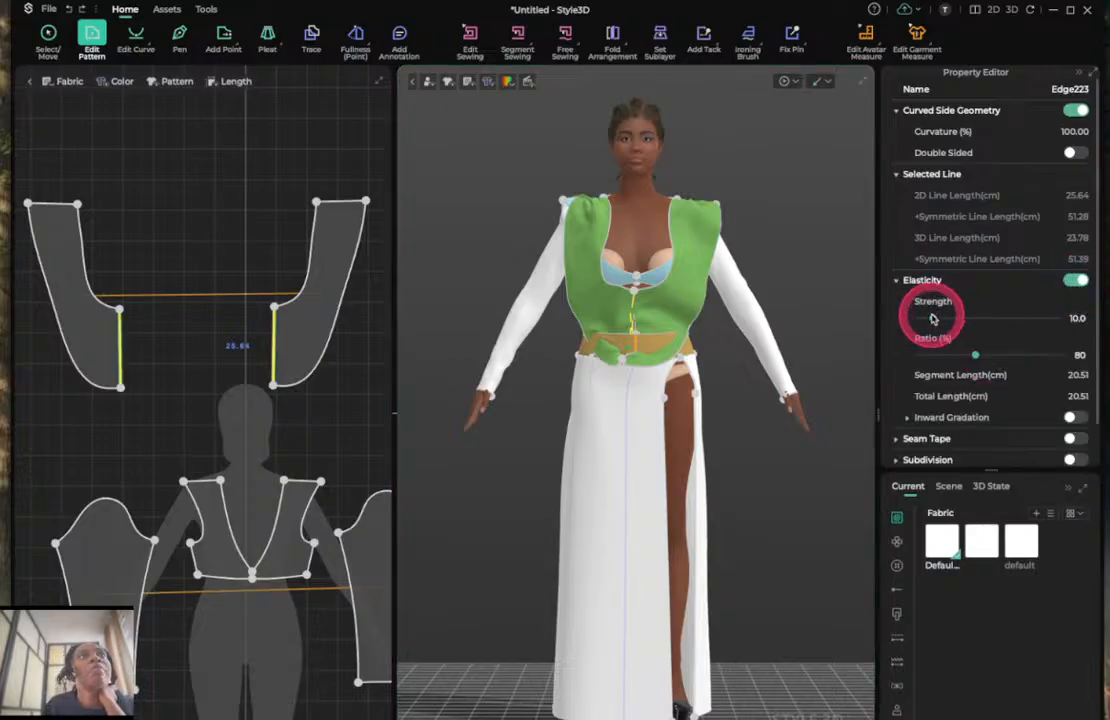
left_click_drag(934, 320, 947, 353)
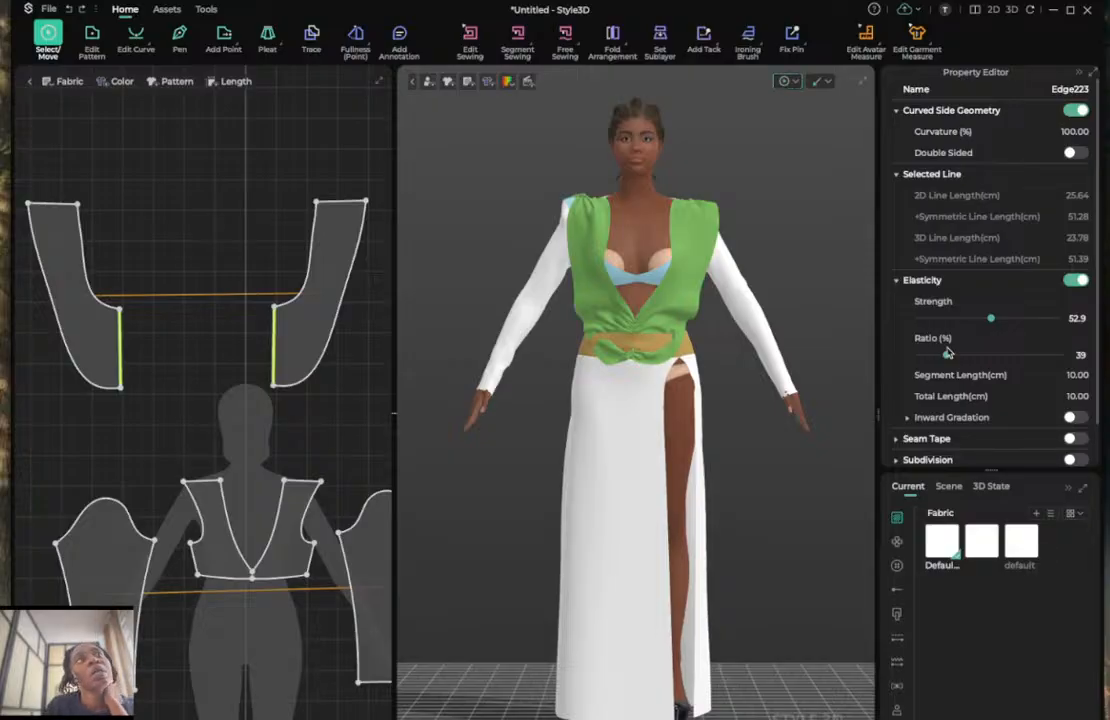
left_click(1074, 280)
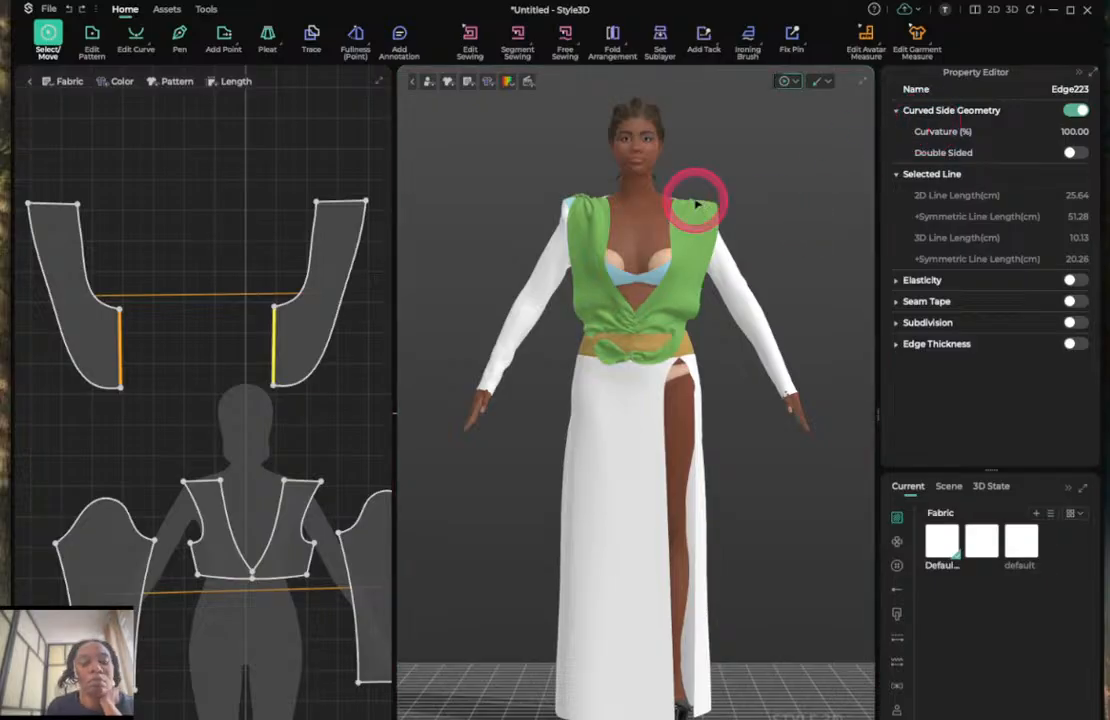
Re-simulate the garment and pull the drape at the shoulder and centre front to resettle the fabric.
key("space")
key("space")
key("space")
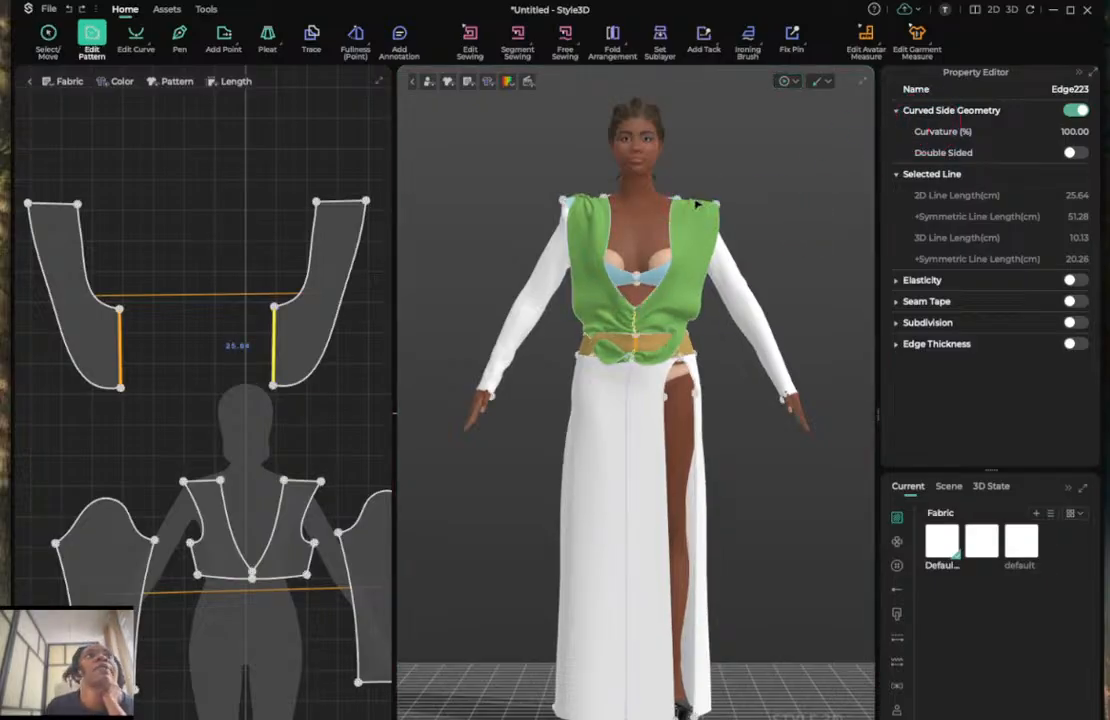
key("space")
mouse_move(697, 204)
left_mouse_down()
mouse_move(706, 216)
mouse_move(690, 226)
mouse_move(714, 204)
left_mouse_up()
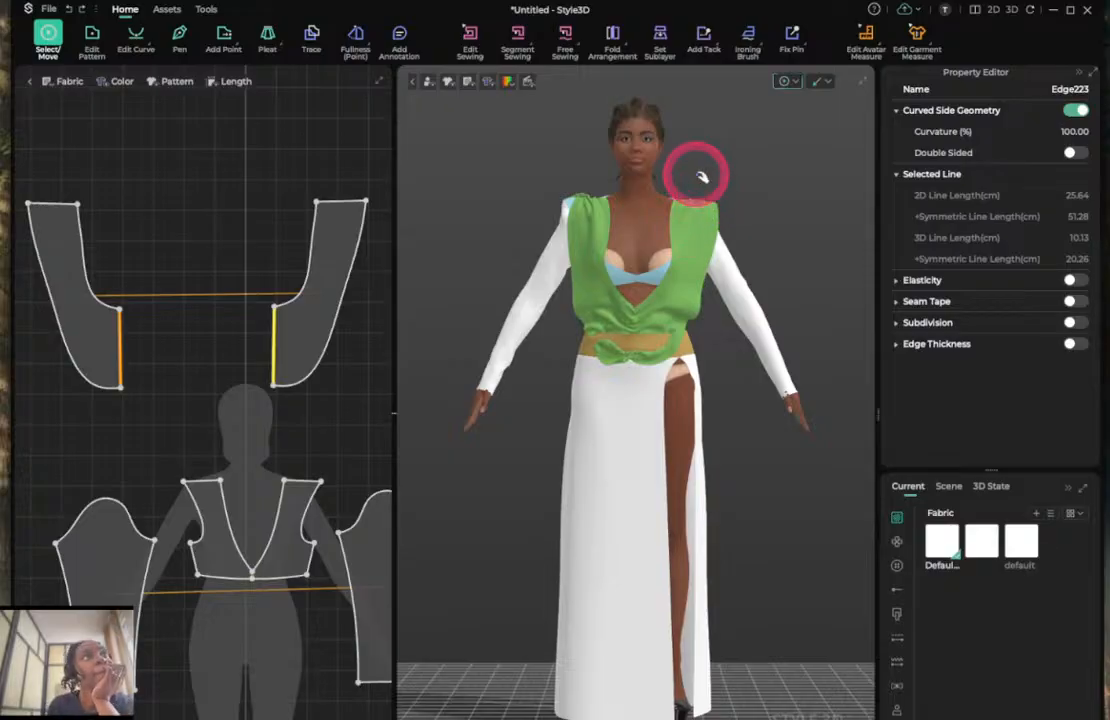
key("space")
key("space")
key("space")
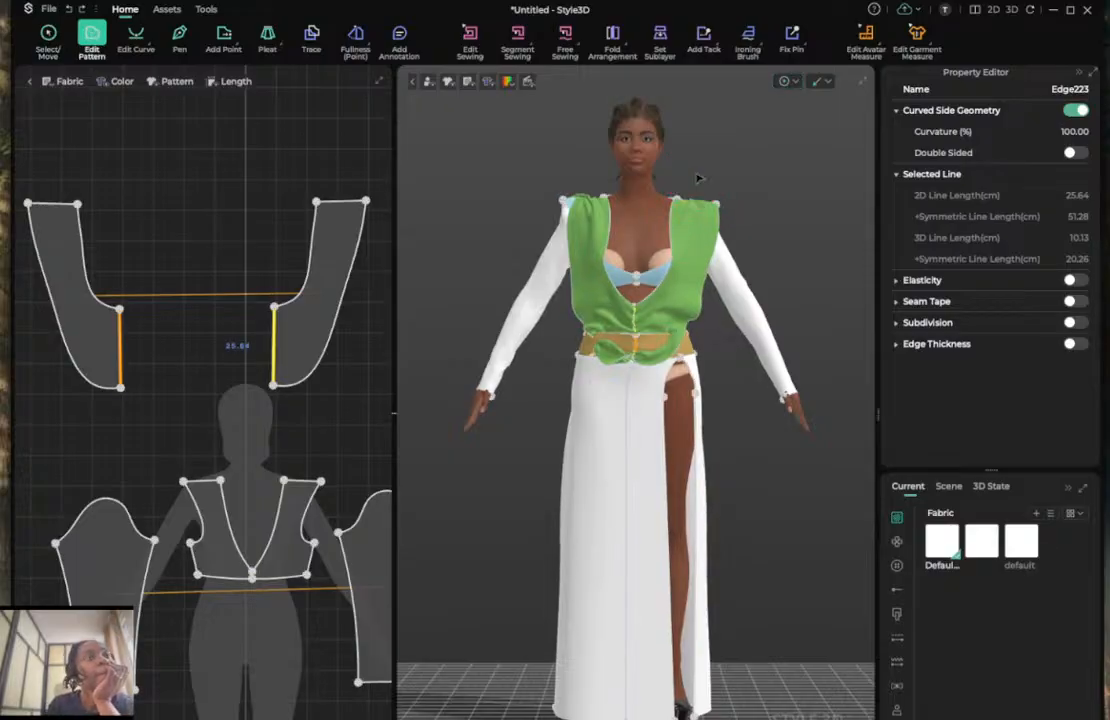
key("space")
left_click_drag(700, 178, 623, 313)
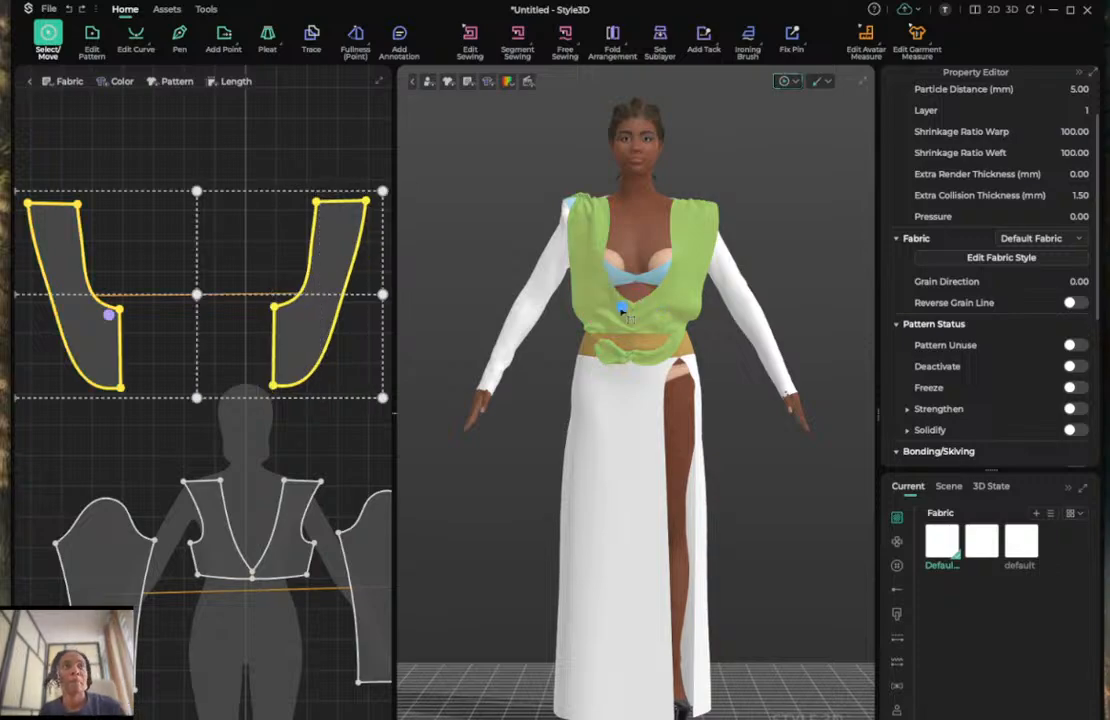
Bring the drape panels forward off the waist in 3D, and tug them into place while simulating.
key("w")
key("q")
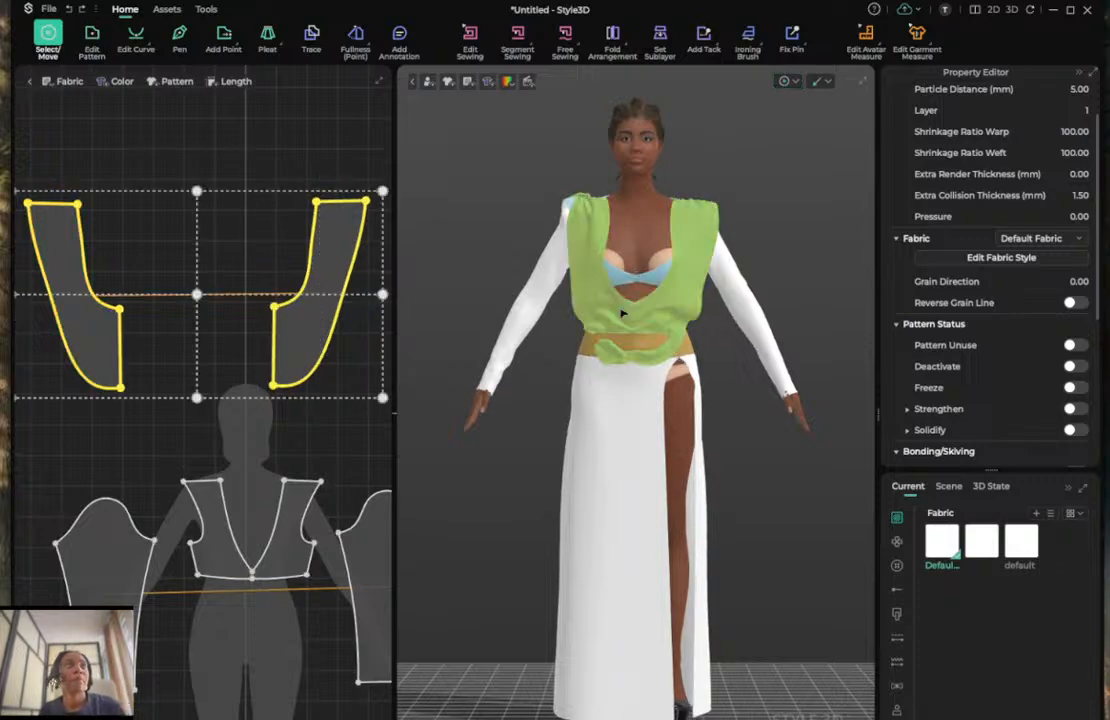
left_click_drag(616, 313, 544, 441)
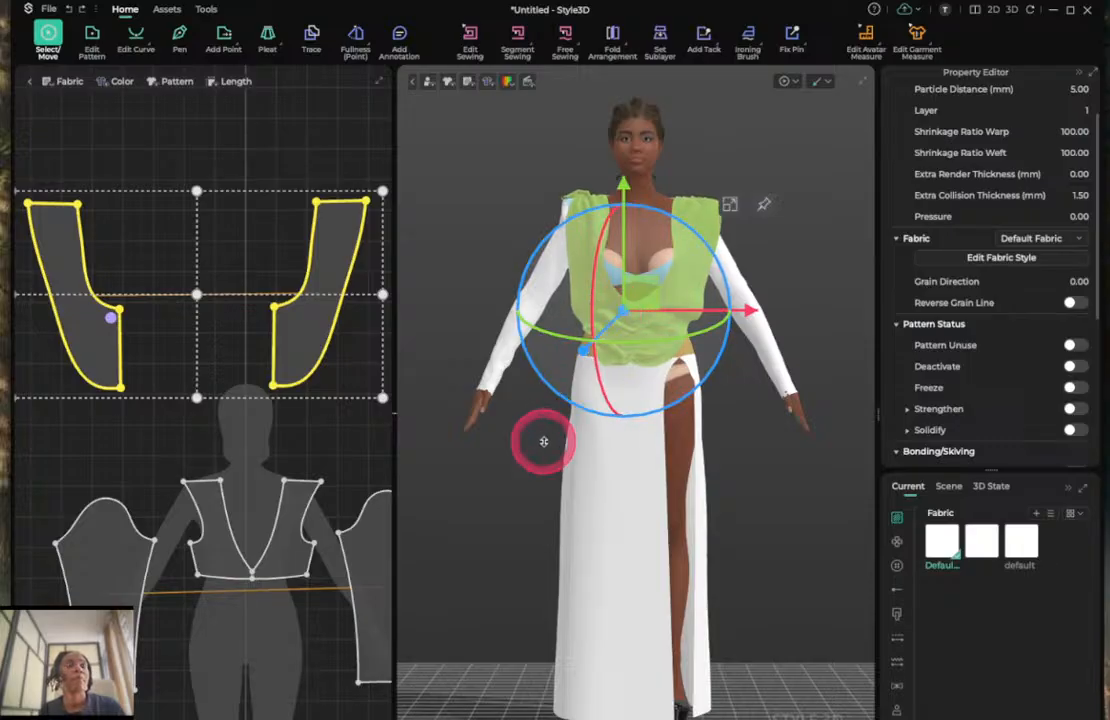
key("space")
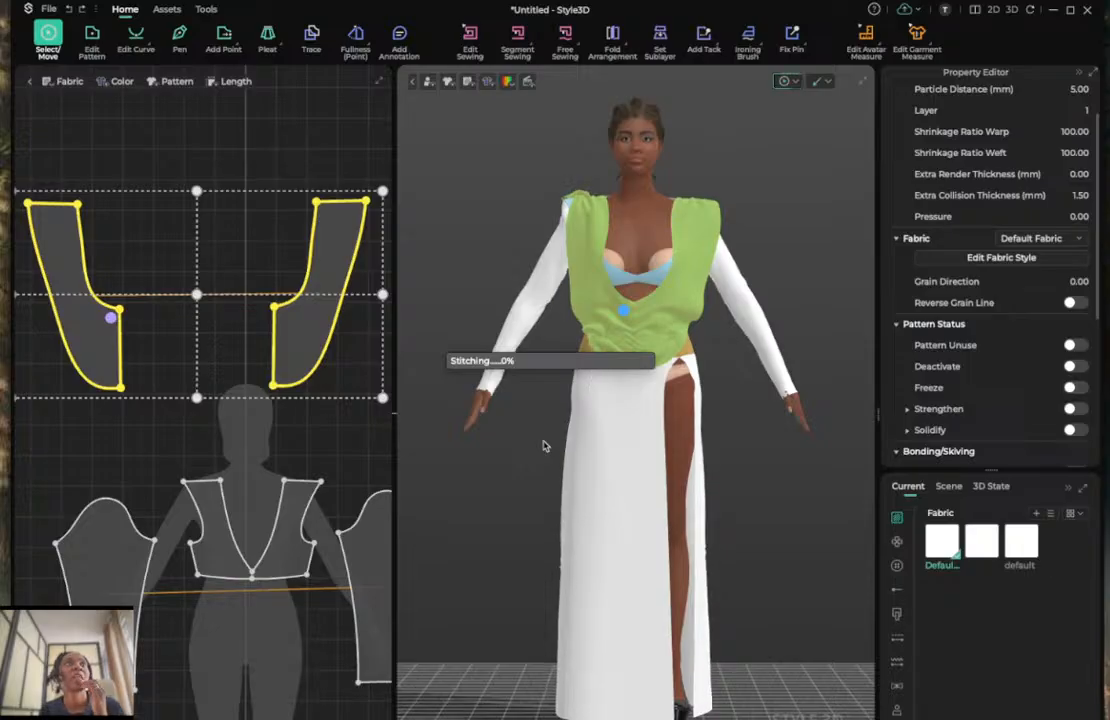
mouse_move(590, 345)
left_mouse_down()
mouse_move(577, 194)
mouse_move(571, 205)
mouse_move(535, 201)
mouse_move(590, 170)
left_mouse_up()
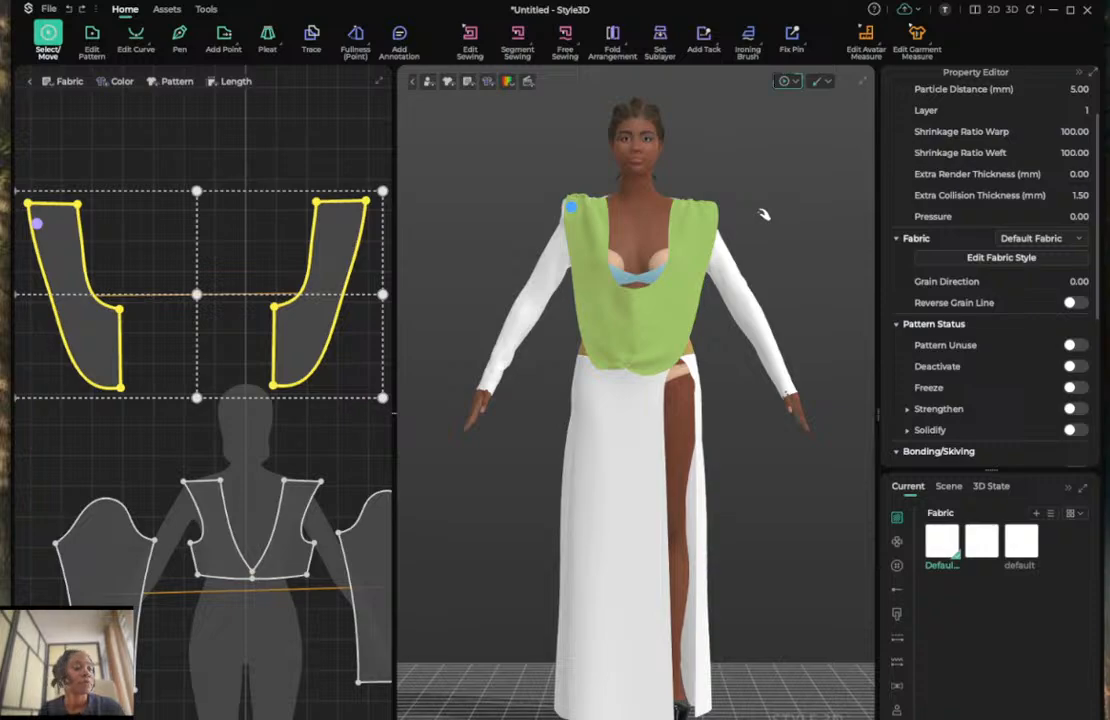
left_click(731, 199)
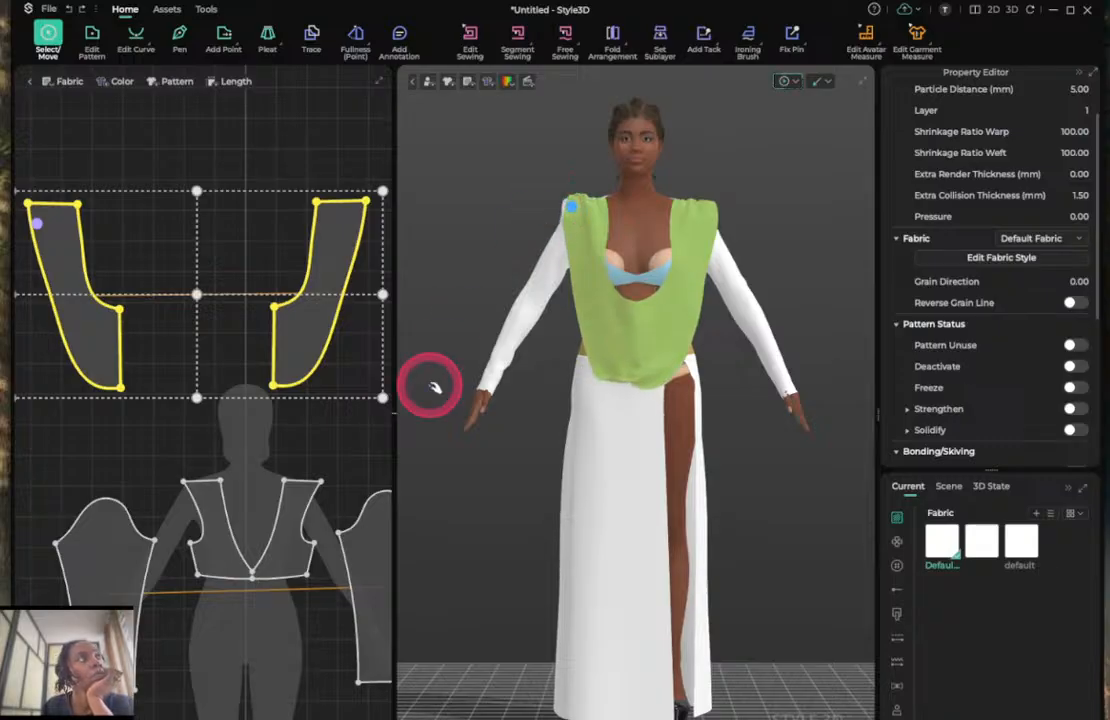
Delete the lower curve point on the drape panels' inner neckline edge and simulate the deeper V shape.
key("z")
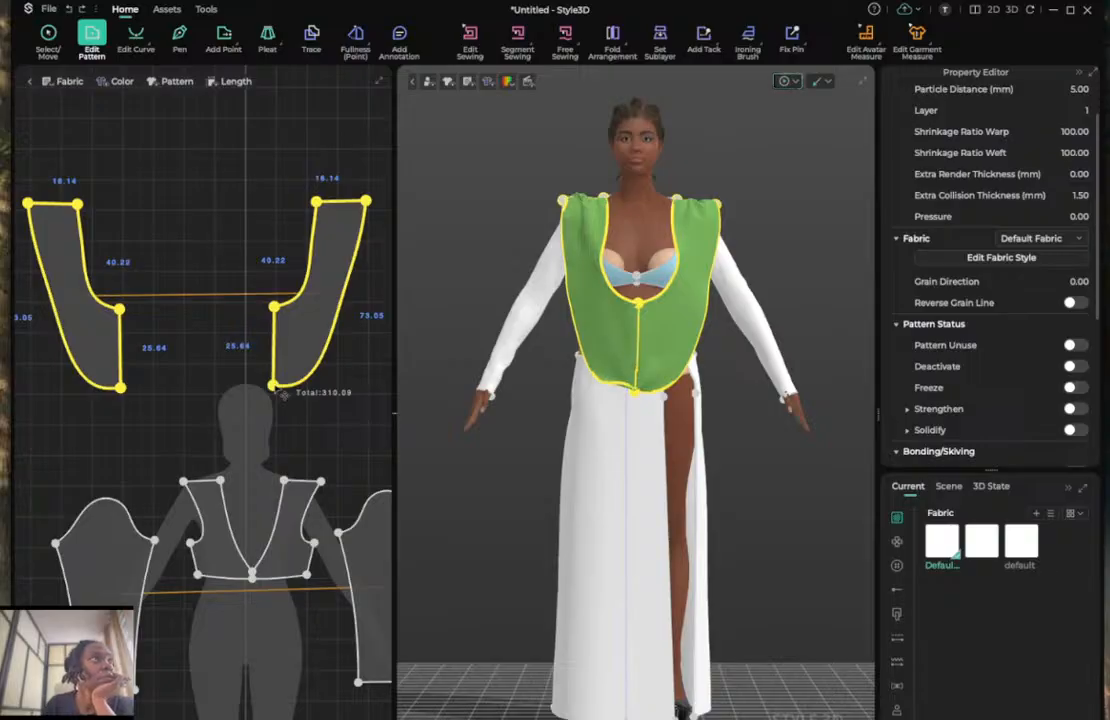
key("c")
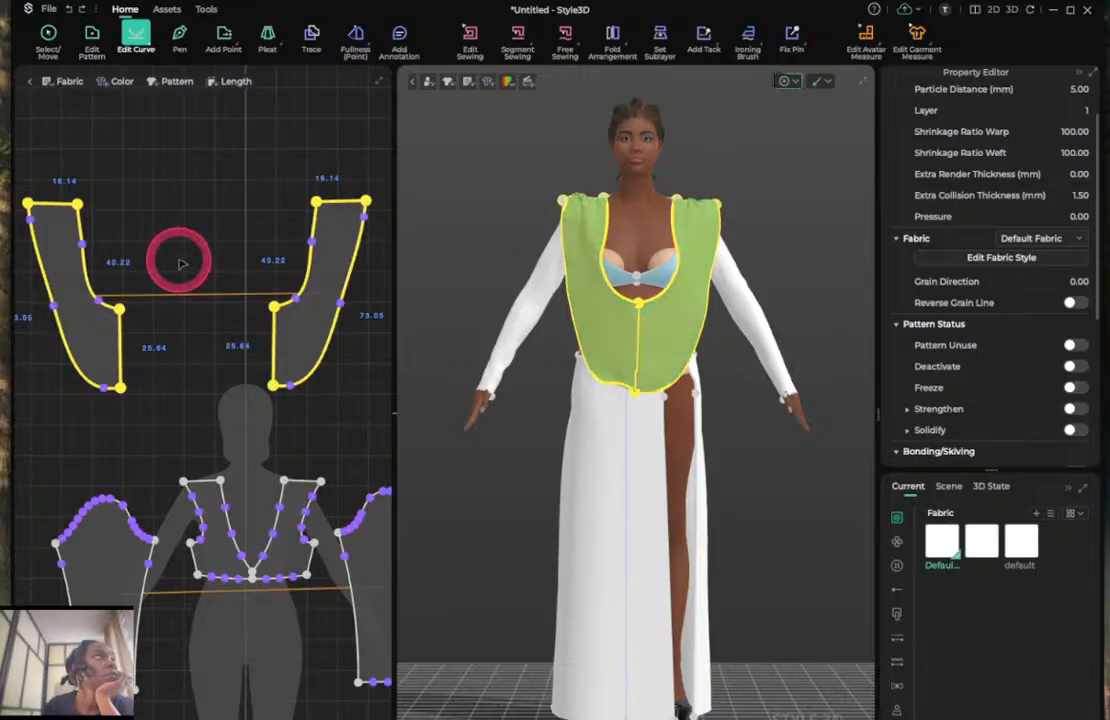
left_click(98, 299)
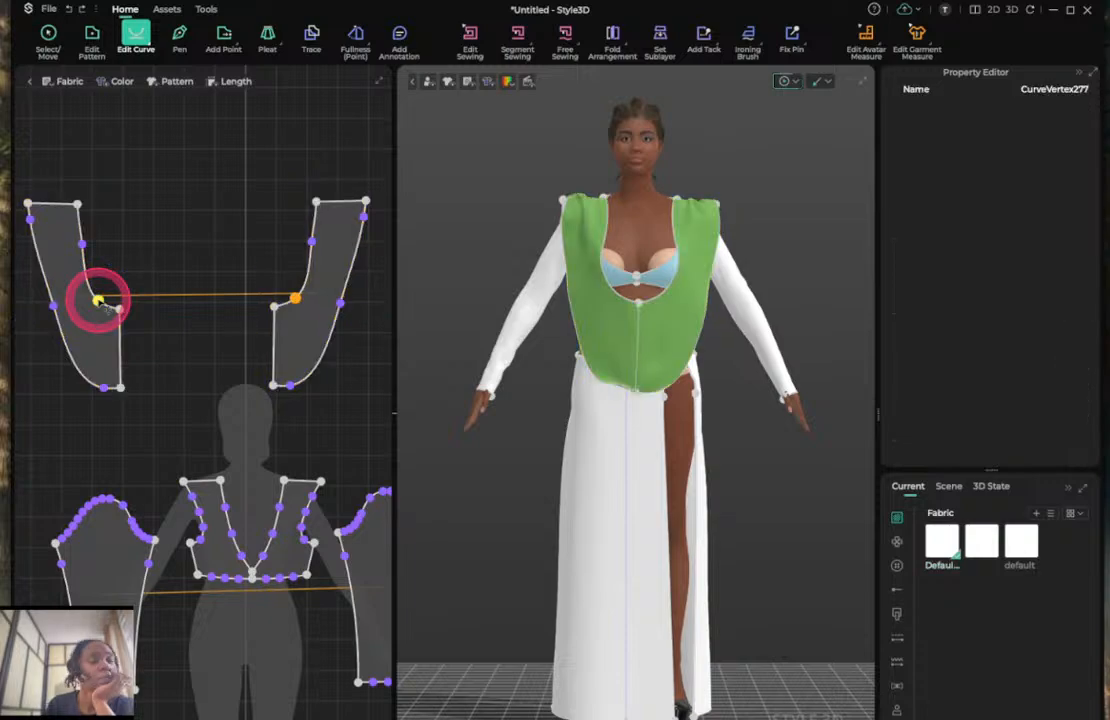
key("Delete")
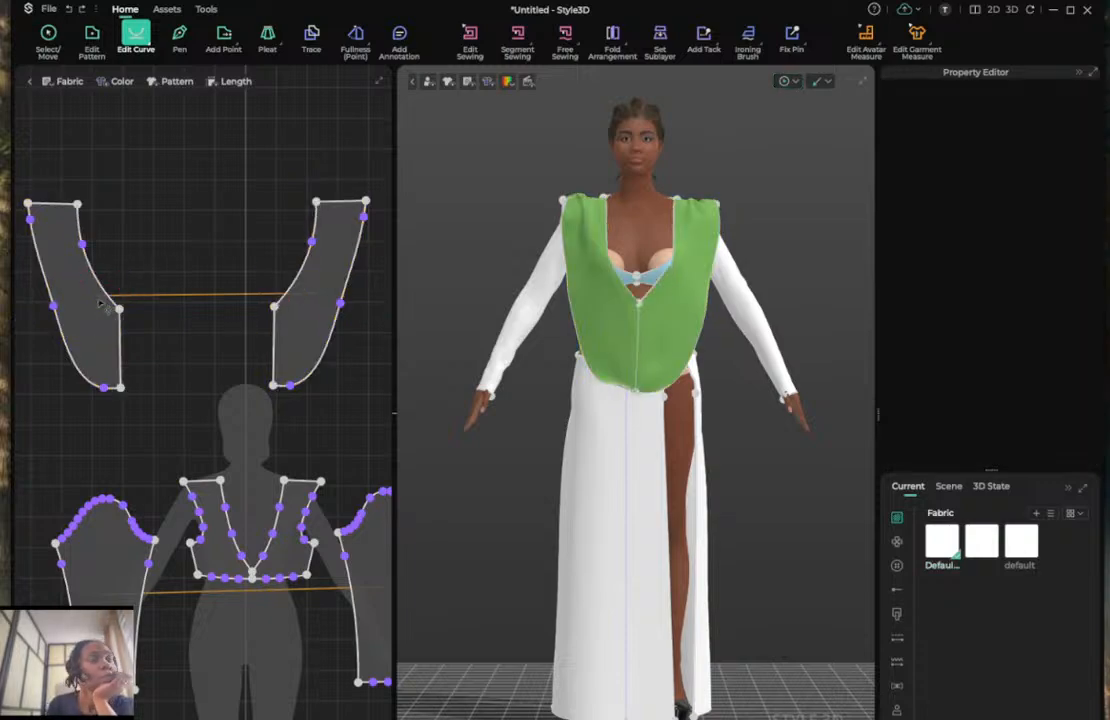
key("a")
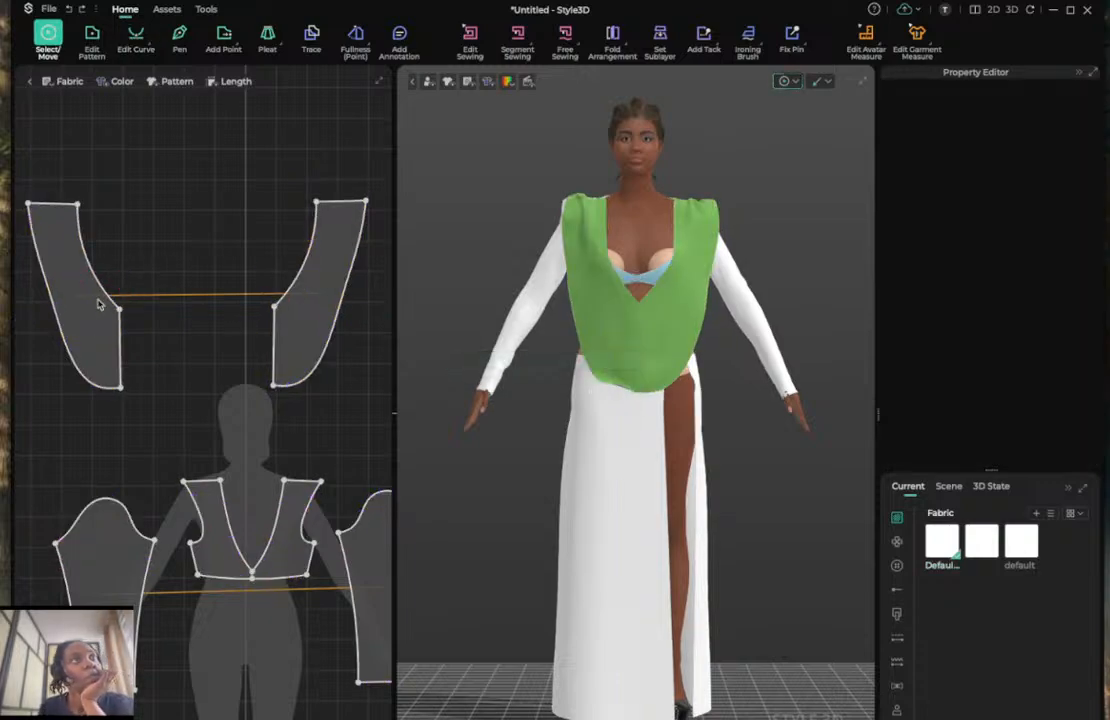
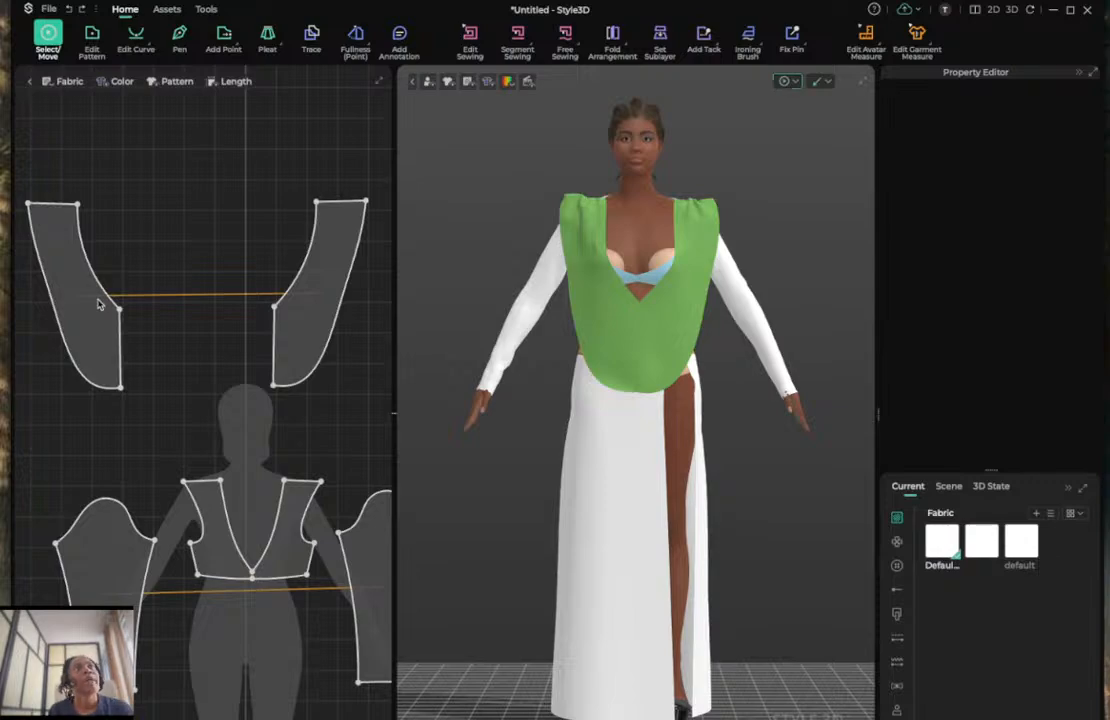
left_click(205, 446)
left_click(638, 327)
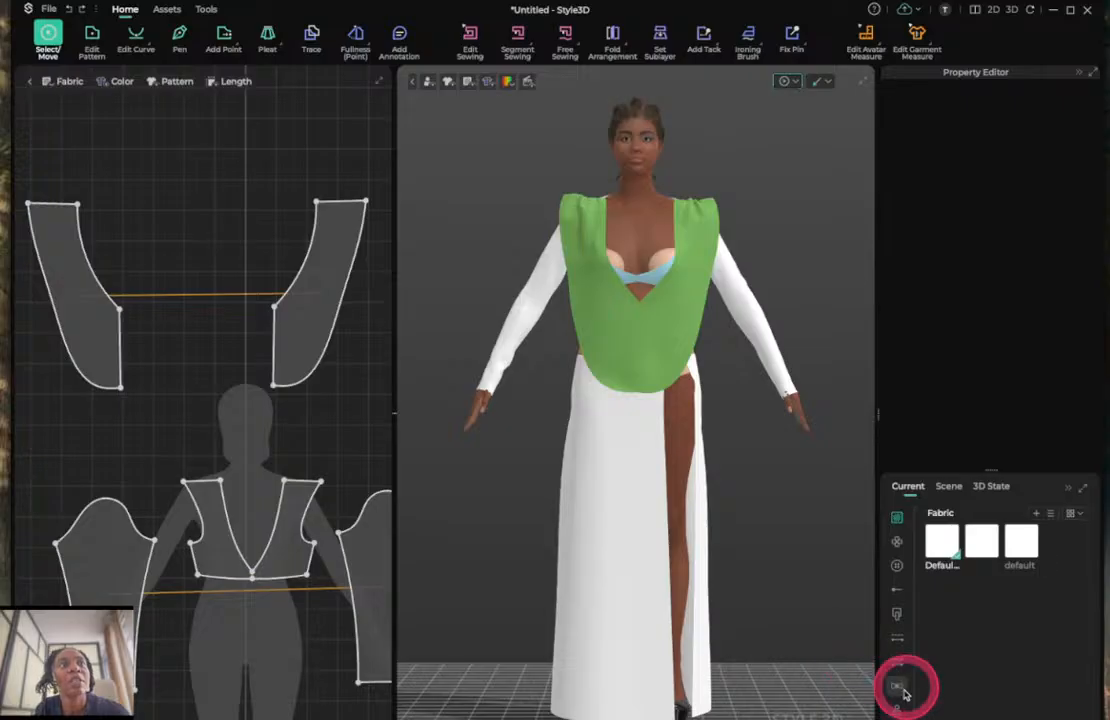
left_click(897, 637)
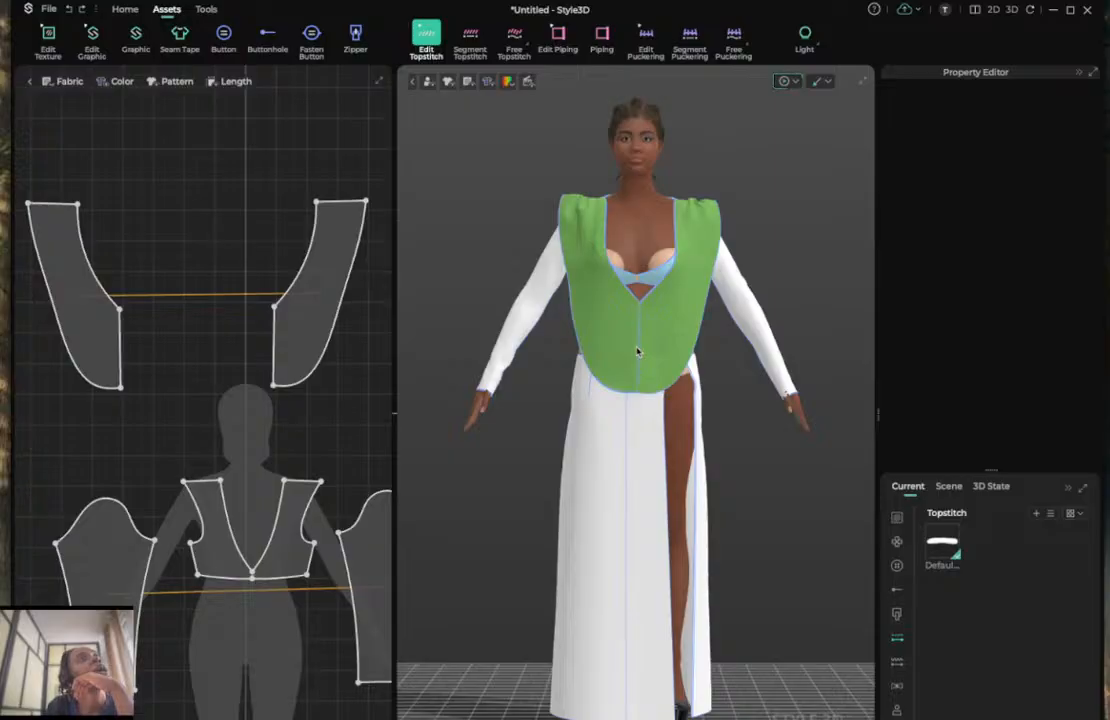
left_click(649, 344)
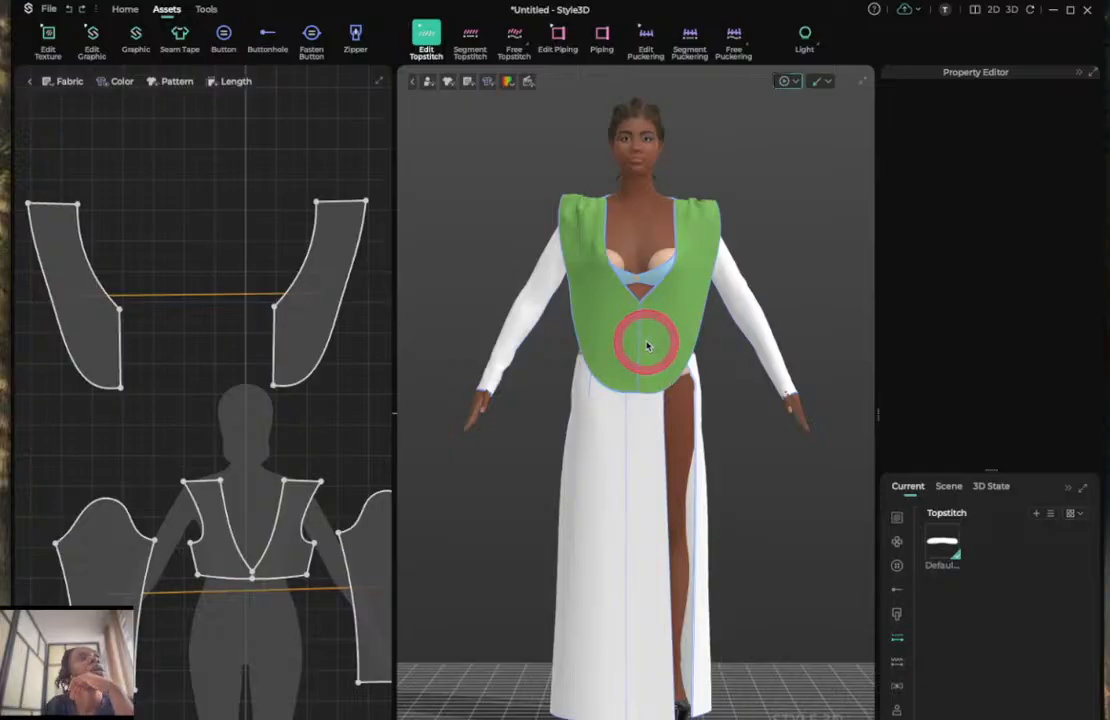
key("z")
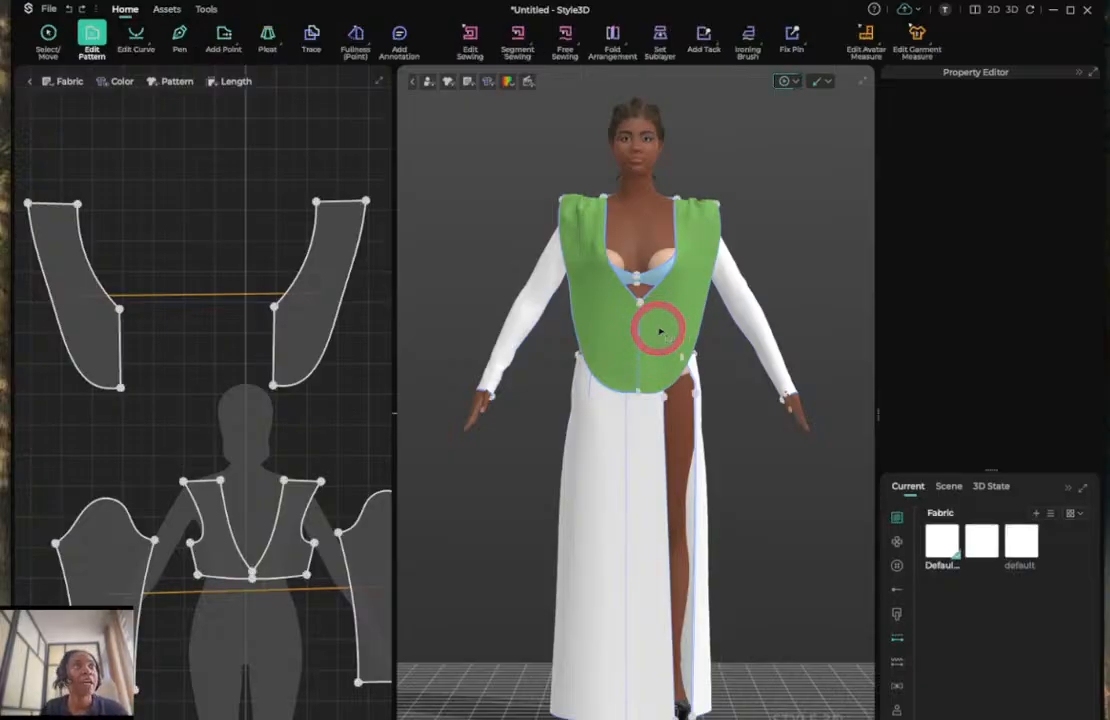
key("q")
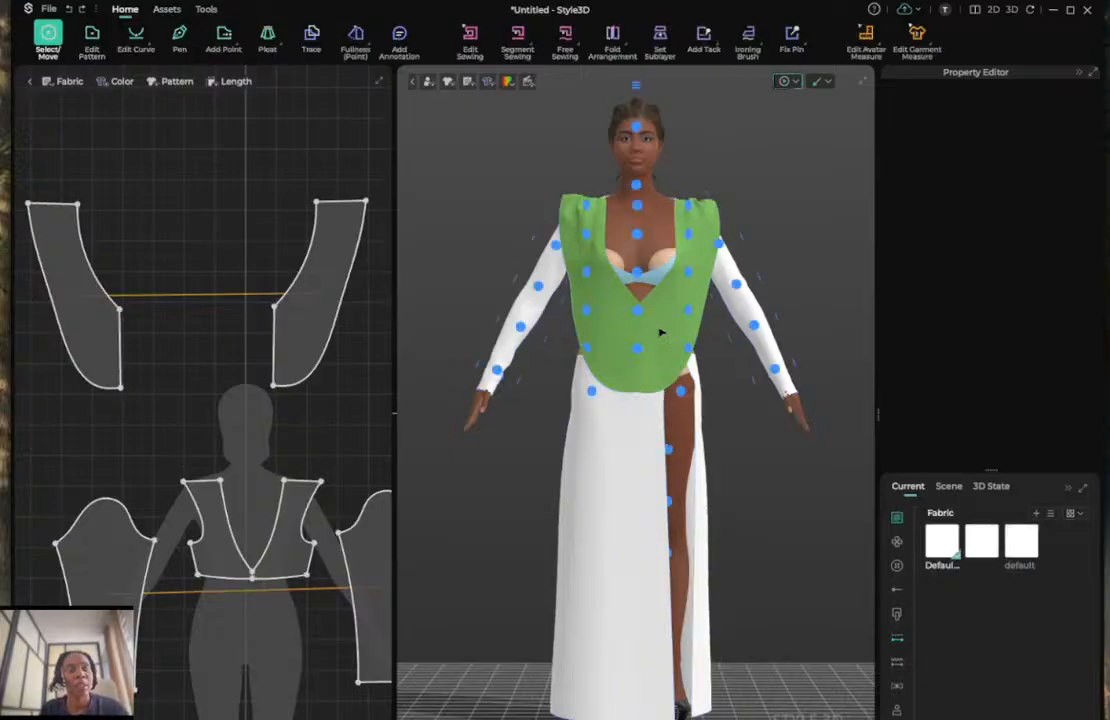
key("shift+f")
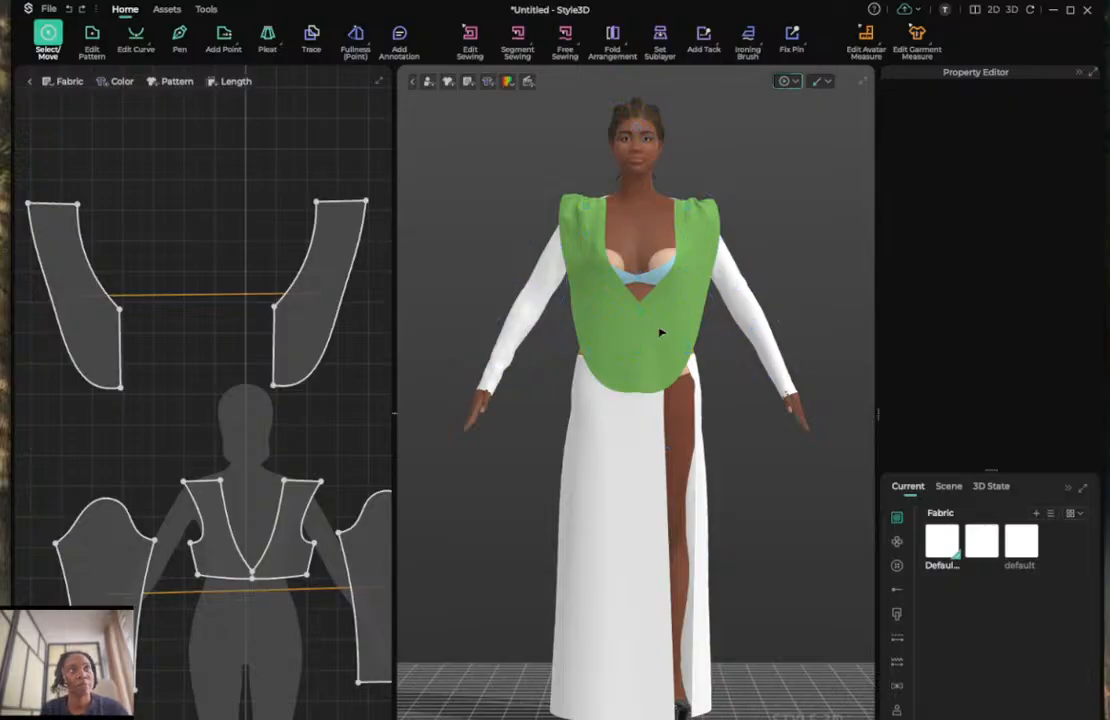
Move the two green drape panels sideways in 3D to open a gap between them at centre front.
left_click(660, 333)
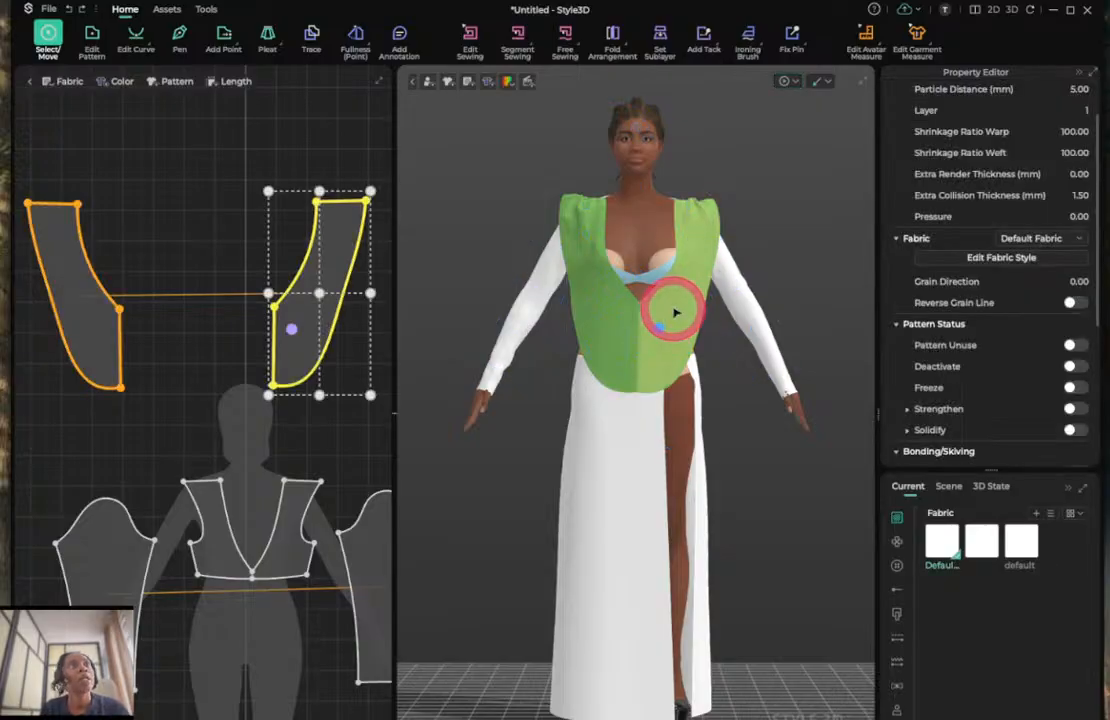
left_click(676, 313)
left_click(690, 297)
left_click_drag(702, 298, 704, 298)
left_click(598, 290)
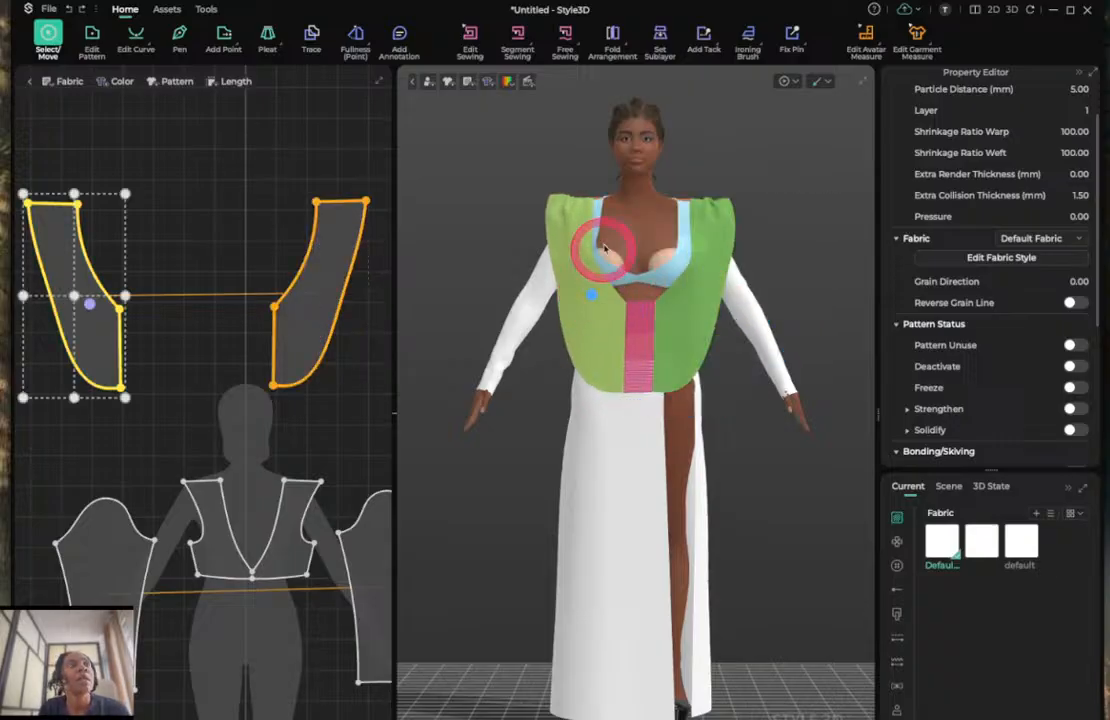
Delete the sewing that joins the two drape panels along their centre-front edges.
left_click(470, 33)
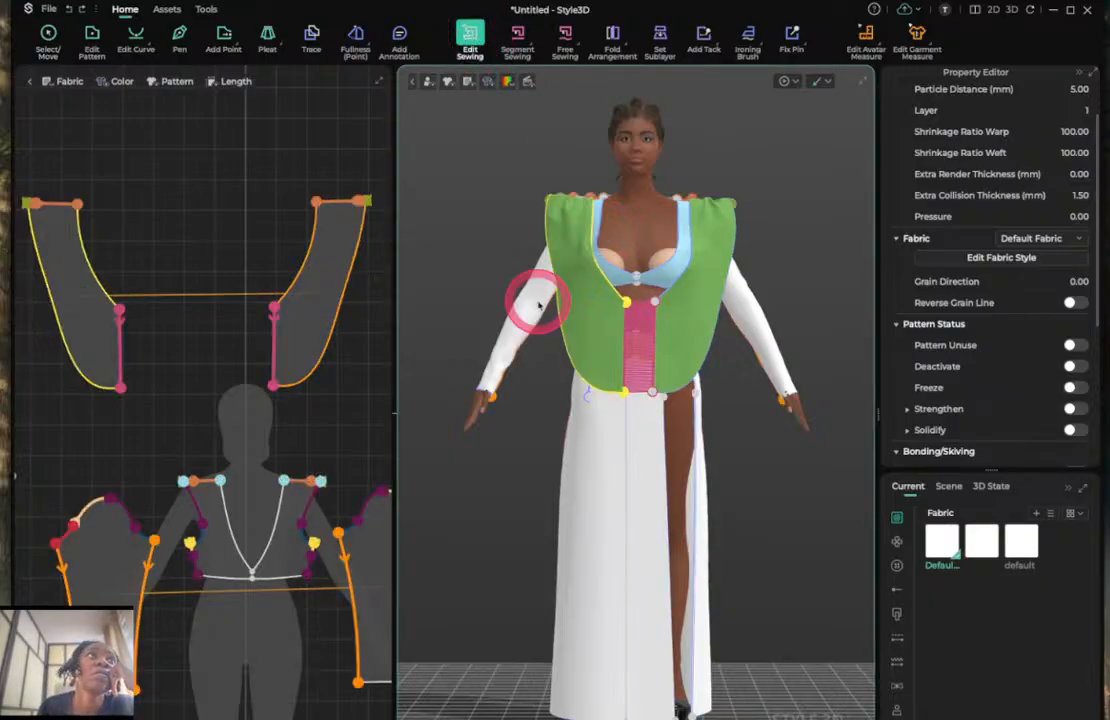
left_click(626, 342)
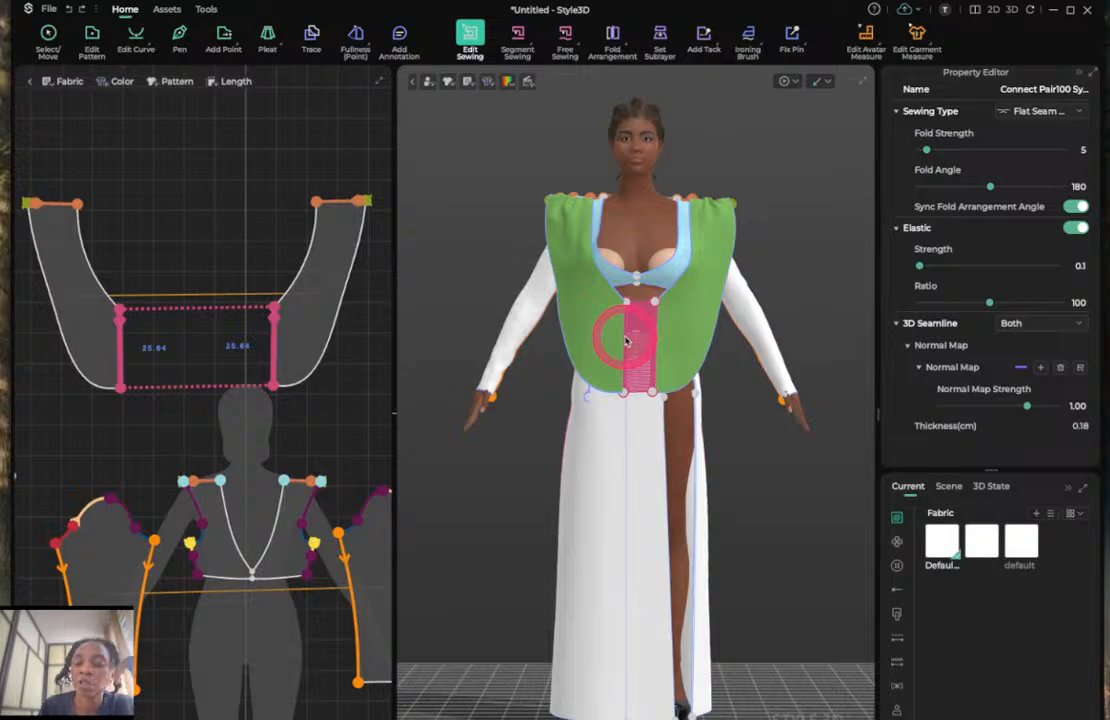
key("Delete")
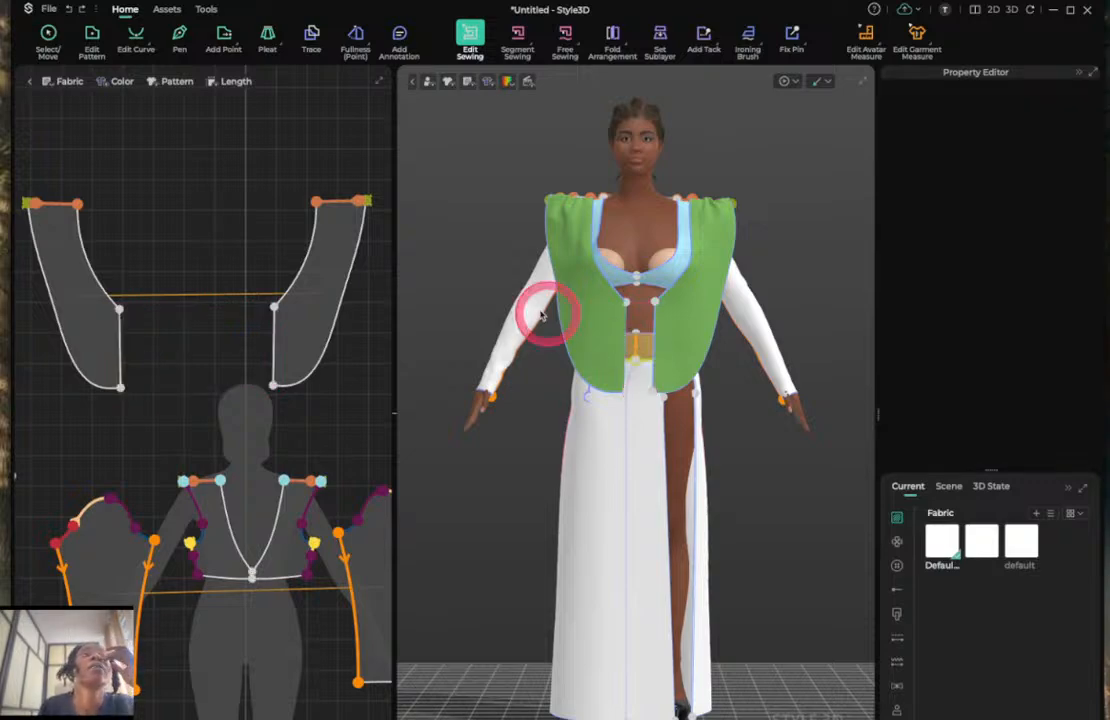
Draw a narrow vertical rectangle about 13 cm tall between the two drape panels in the pattern layout.
left_click(222, 40)
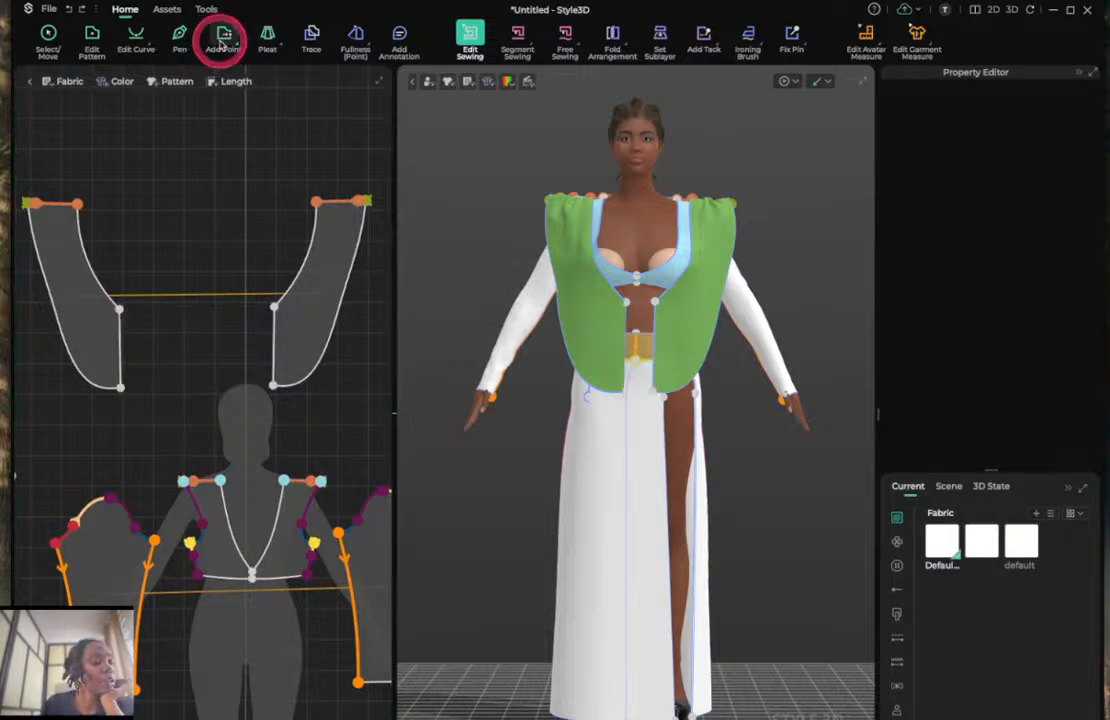
left_click(260, 58)
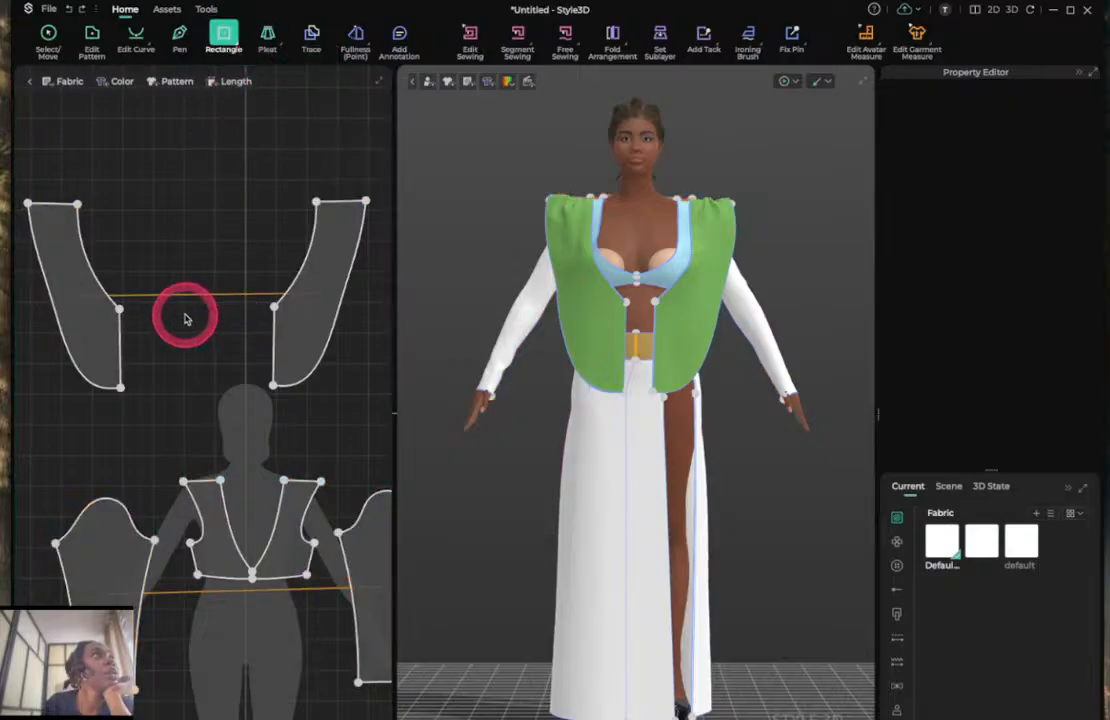
left_click_drag(198, 310, 205, 350)
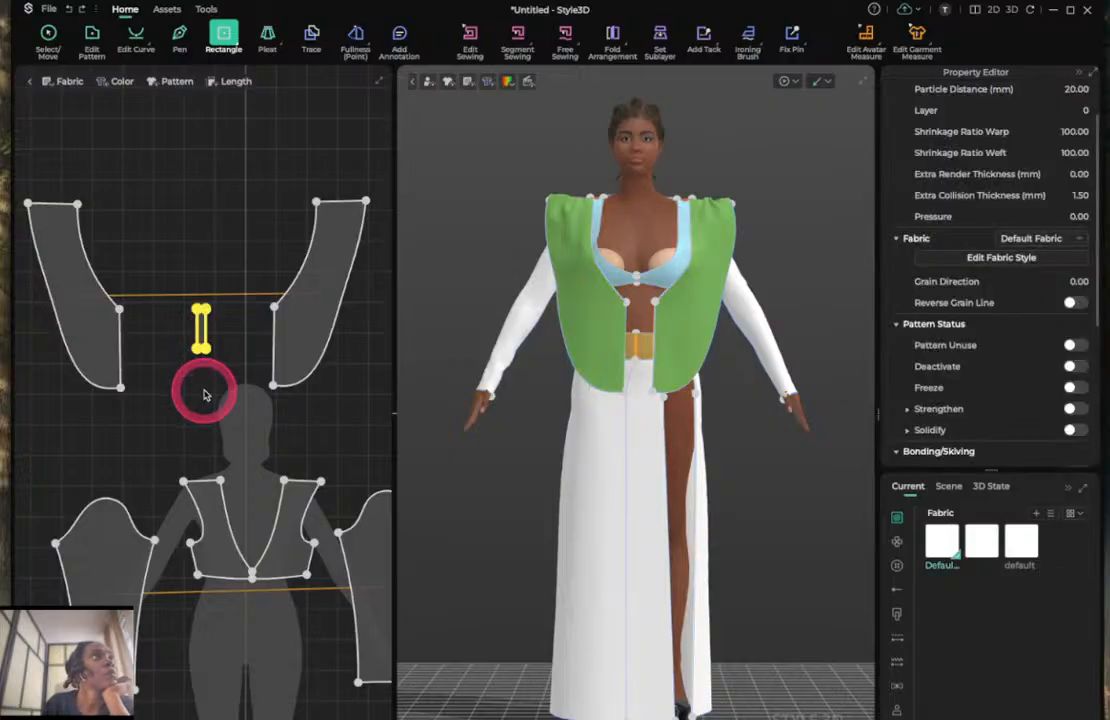
scroll(462, 447, "up", 5)
scroll(466, 444, "down", 8)
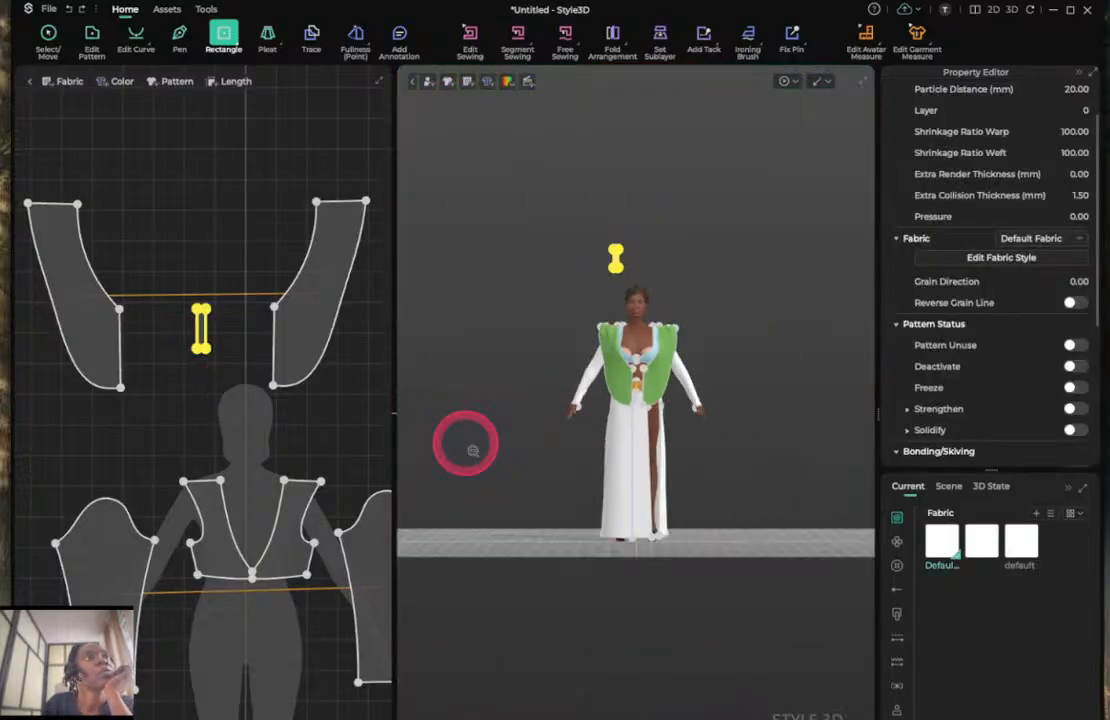
scroll(467, 446, "up", 5)
scroll(468, 446, "down", 5)
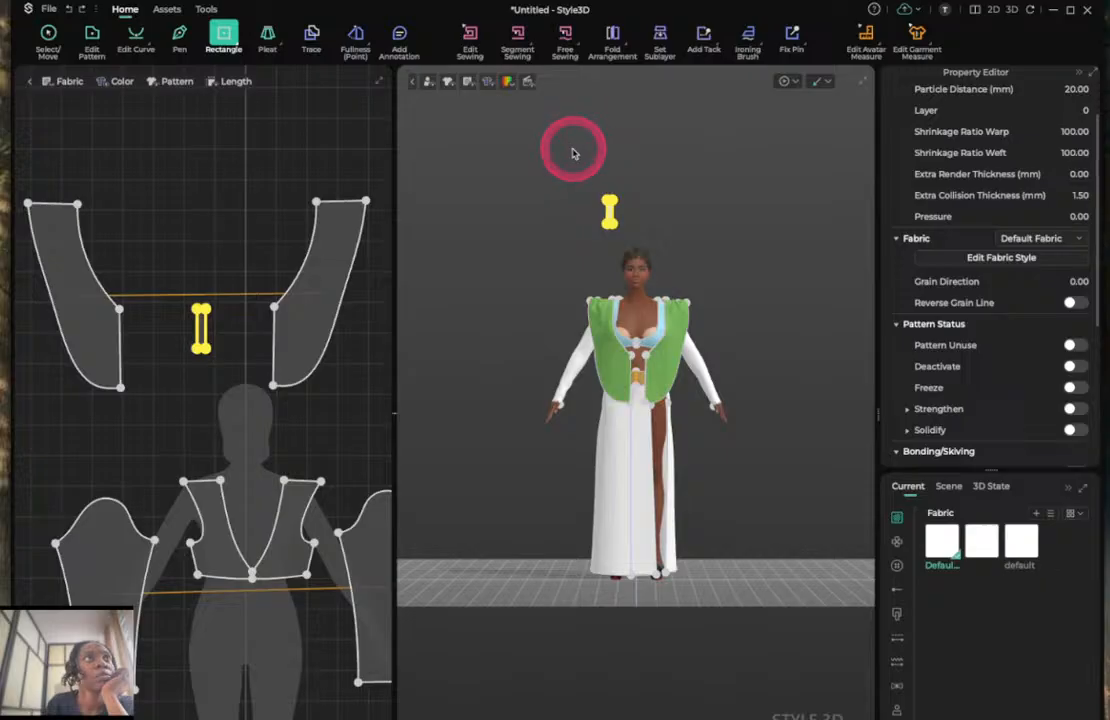
left_click(306, 315)
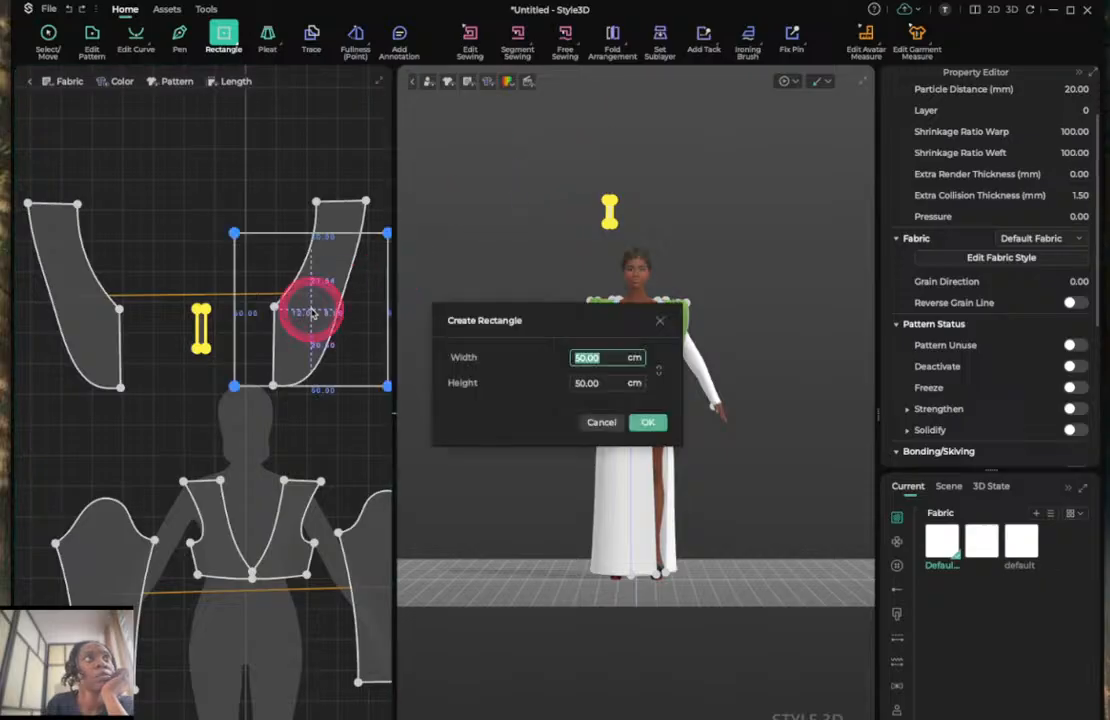
left_click(602, 422)
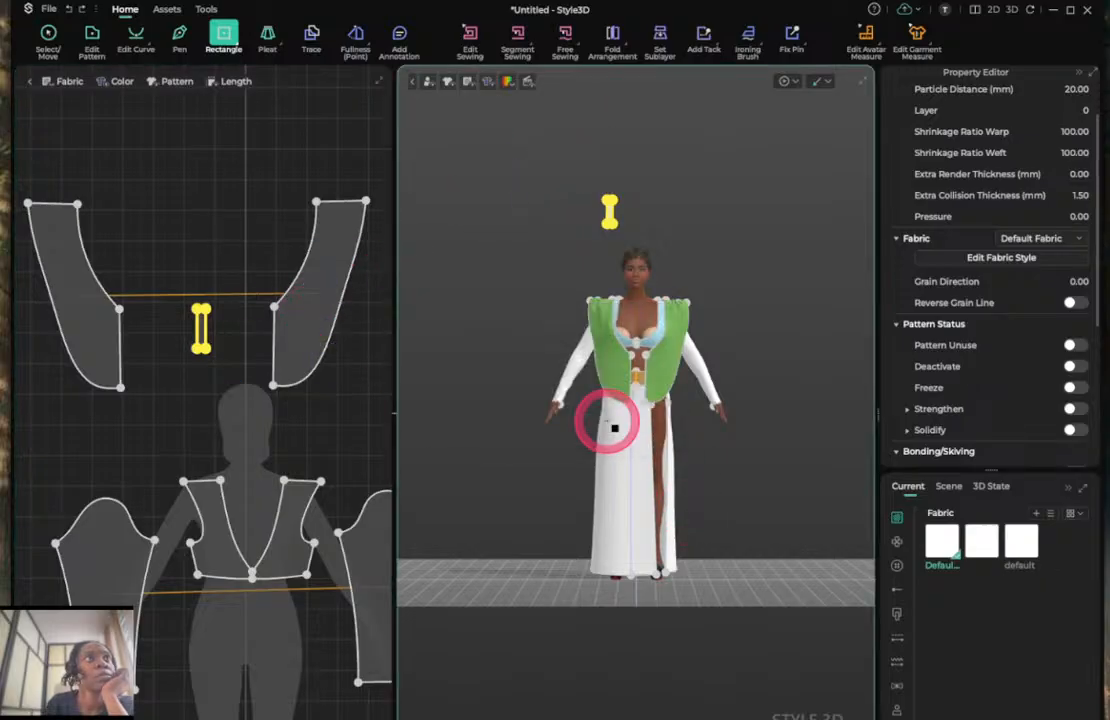
Place the new rectangular strip in 3D at the waist, centred in the gap between the drape panels.
left_click(48, 36)
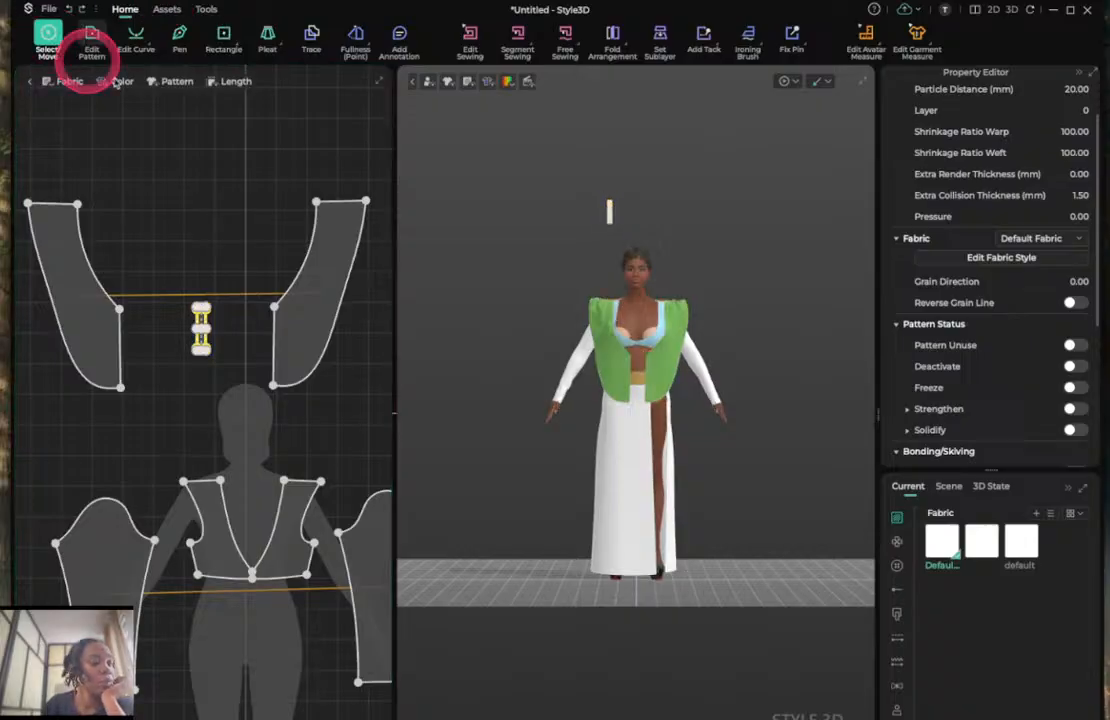
left_click_drag(610, 210, 634, 362)
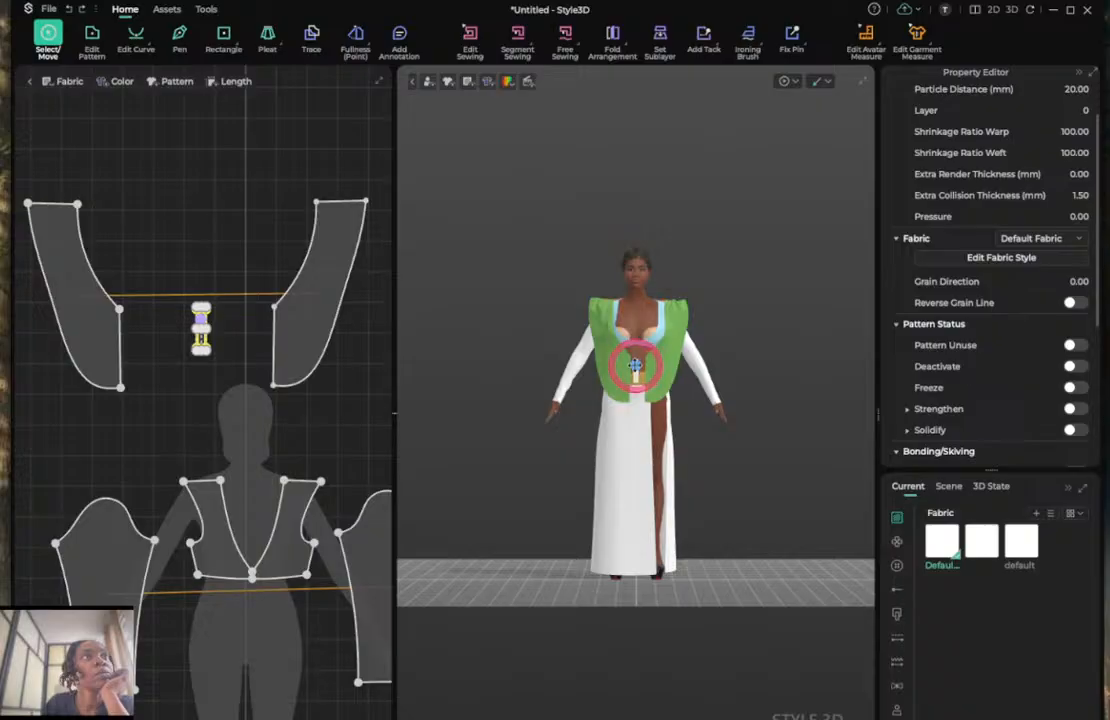
left_click_drag(636, 366, 636, 366)
scroll(636, 366, "up", 5)
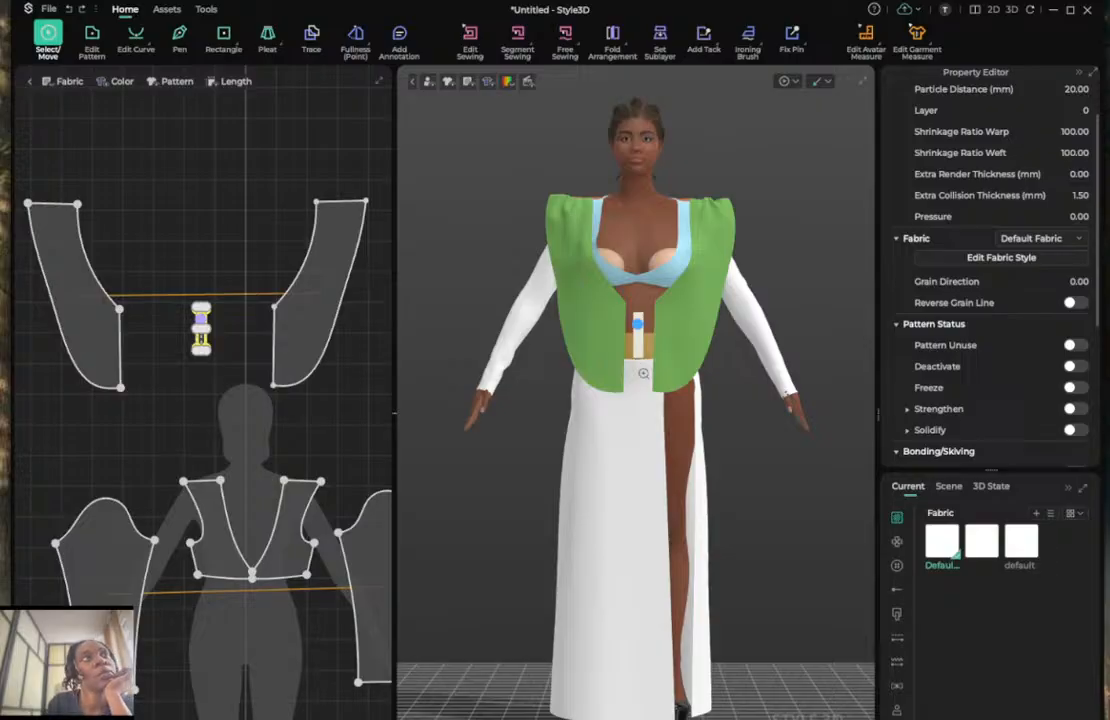
scroll(637, 367, "up", 5)
scroll(254, 218, "up", 4)
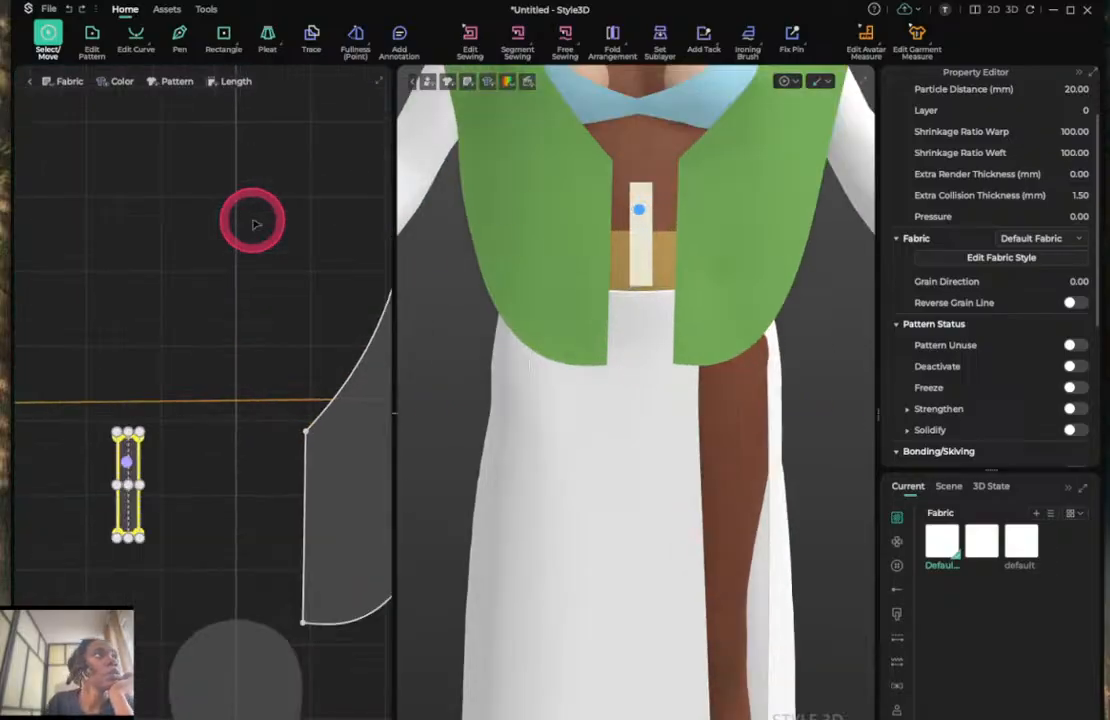
Narrow the rectangular strip to roughly half its width and freeze it.
left_click_drag(140, 485, 125, 485)
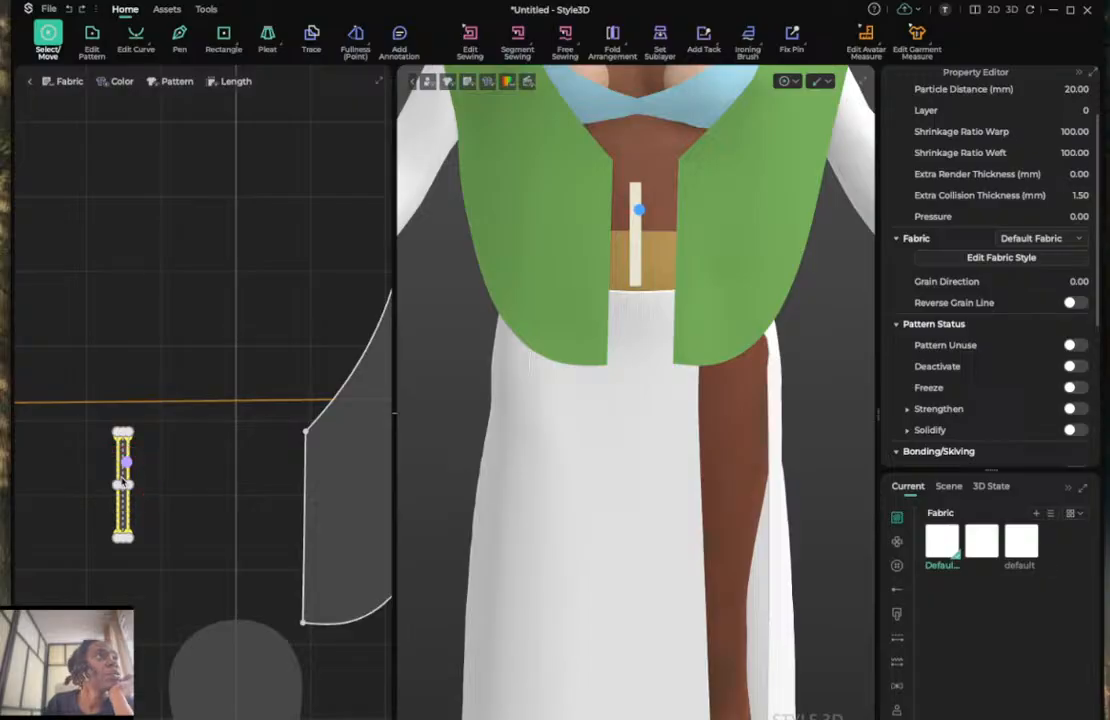
right_click(120, 484)
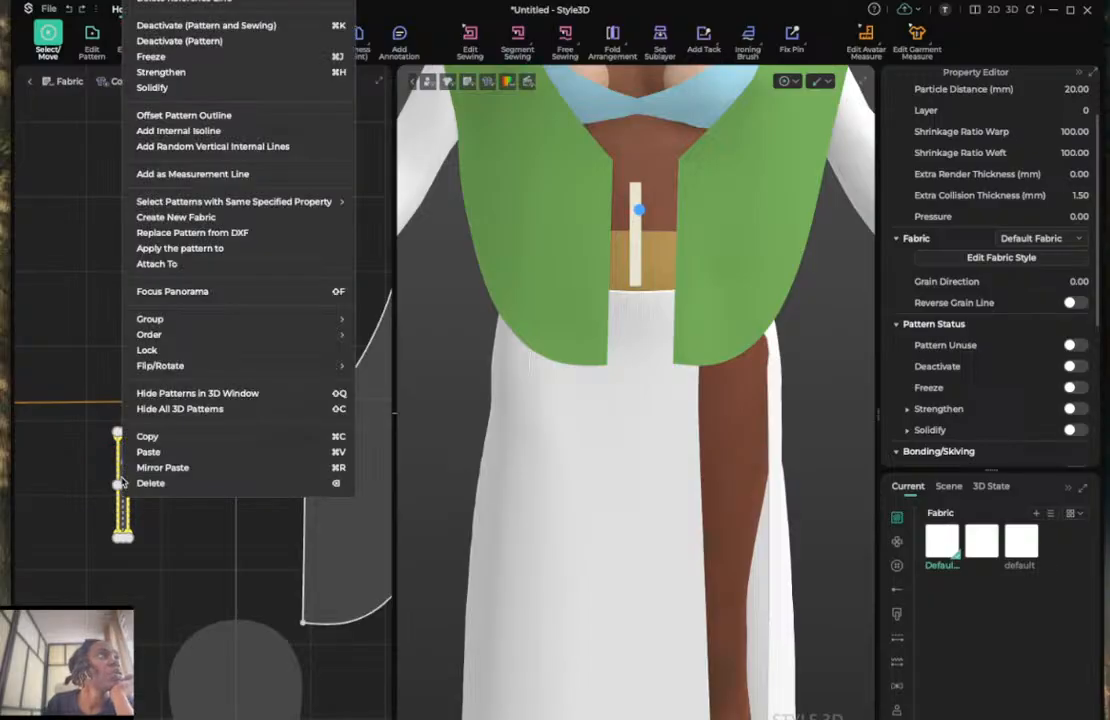
left_click(197, 60)
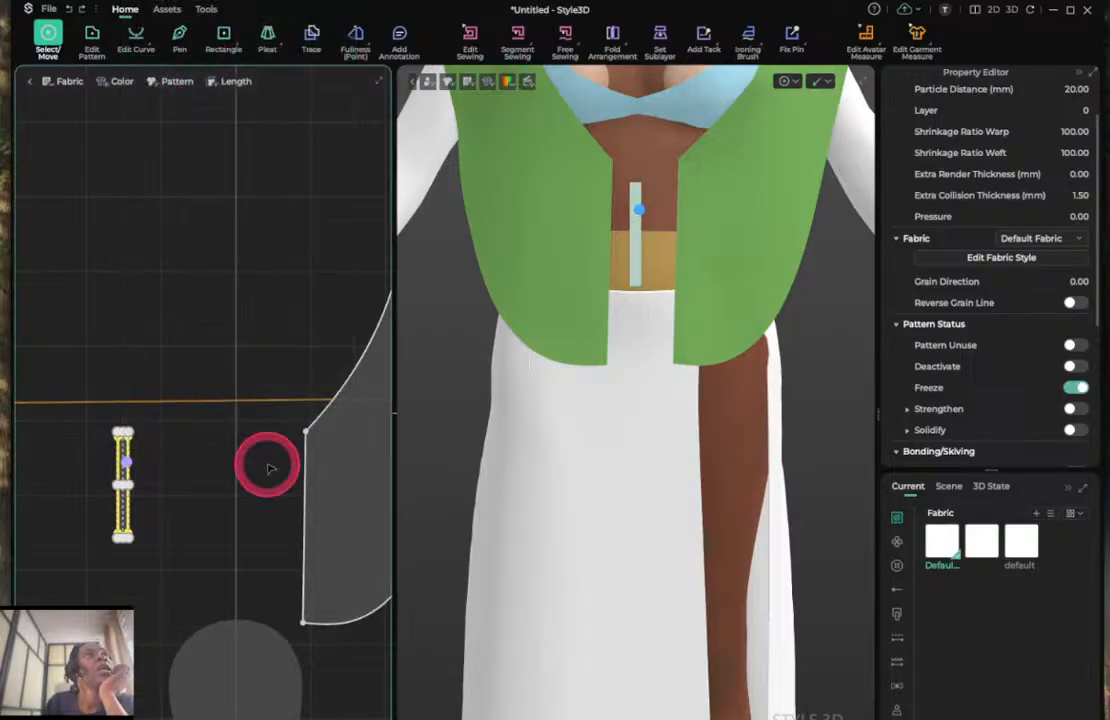
Sew both drape panels' centre-front edges to the strip's long sides with Segment Sewing, and simulate the gathering.
left_click(516, 38)
left_click(688, 272)
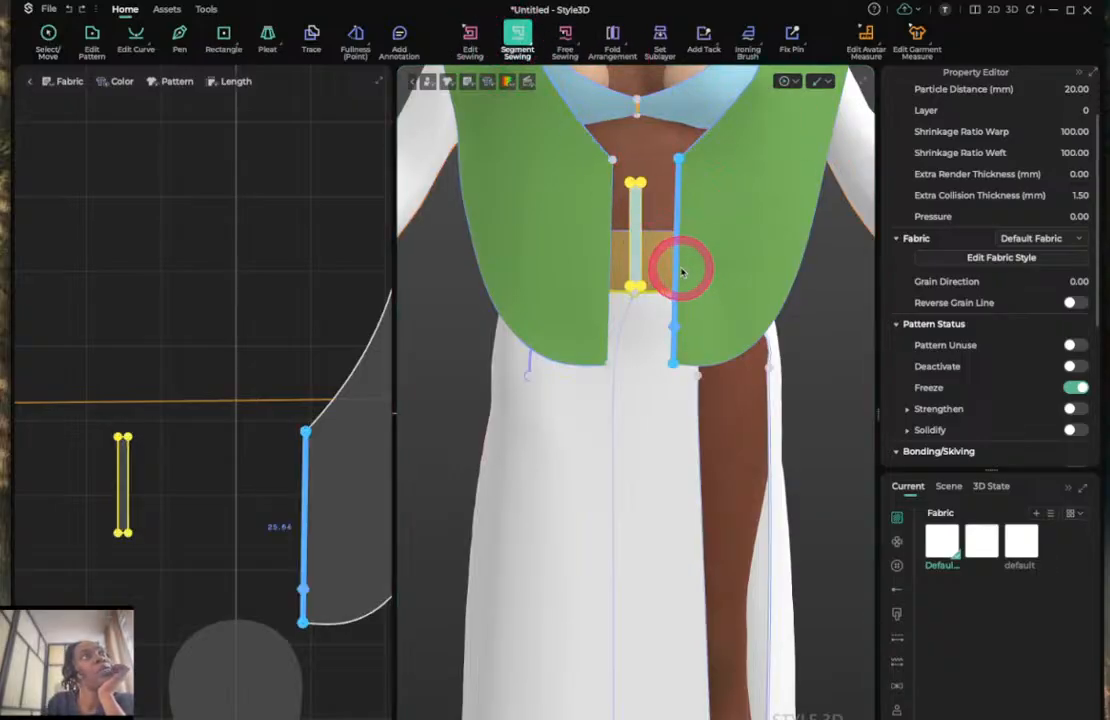
left_click(639, 250)
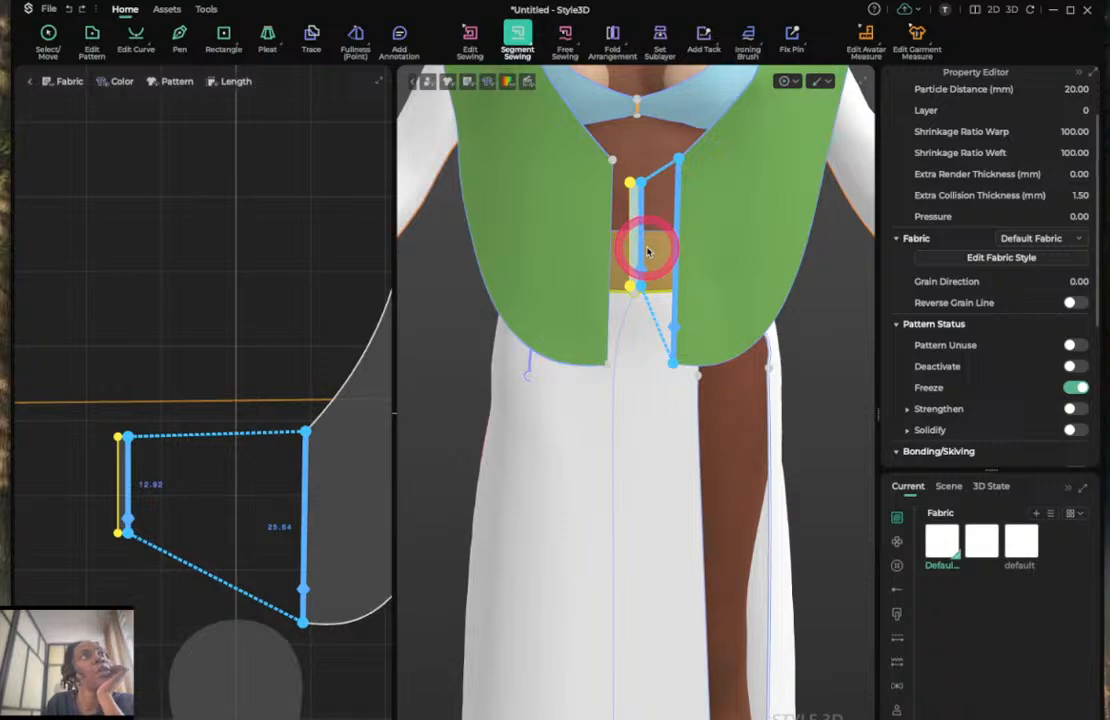
left_click(615, 260)
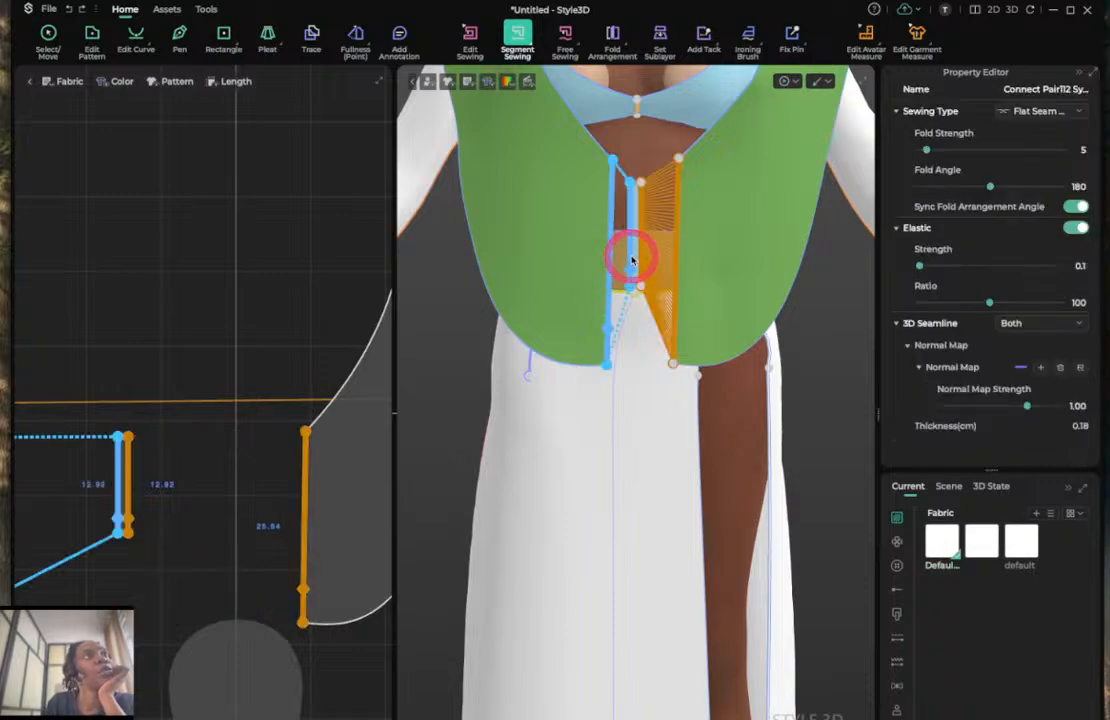
left_click(632, 260)
mouse_move(829, 333)
right_mouse_down()
mouse_move(701, 277)
mouse_move(689, 287)
mouse_move(773, 333)
mouse_move(829, 332)
mouse_move(822, 323)
right_mouse_up()
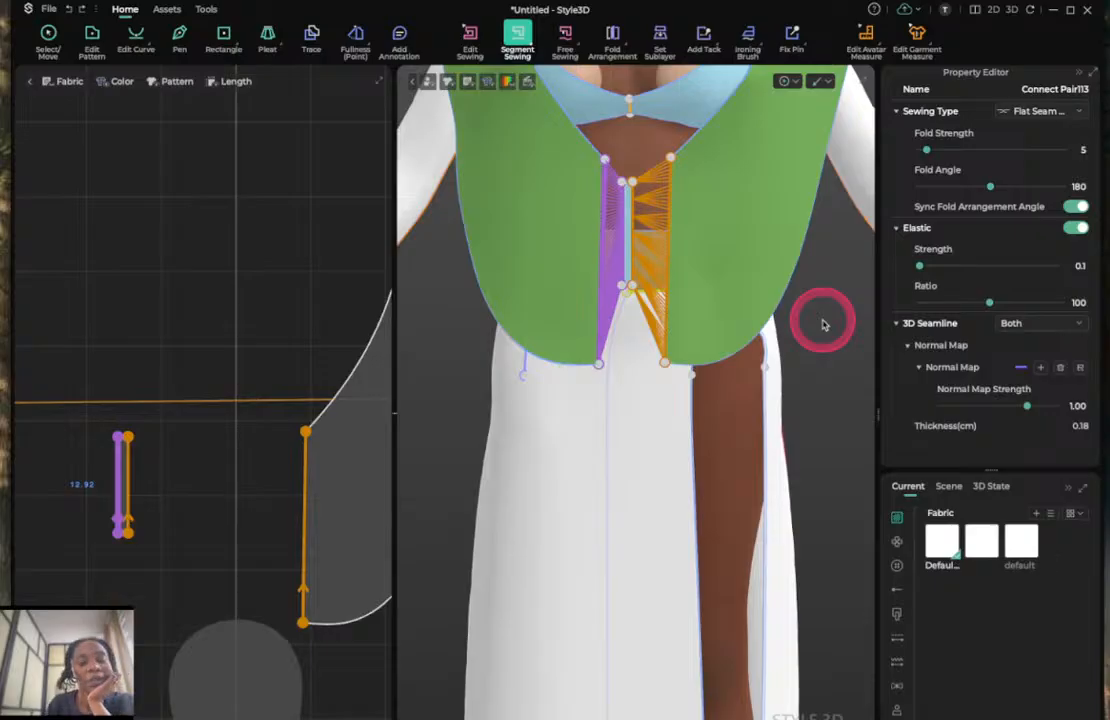
scroll(822, 323, "down", 5)
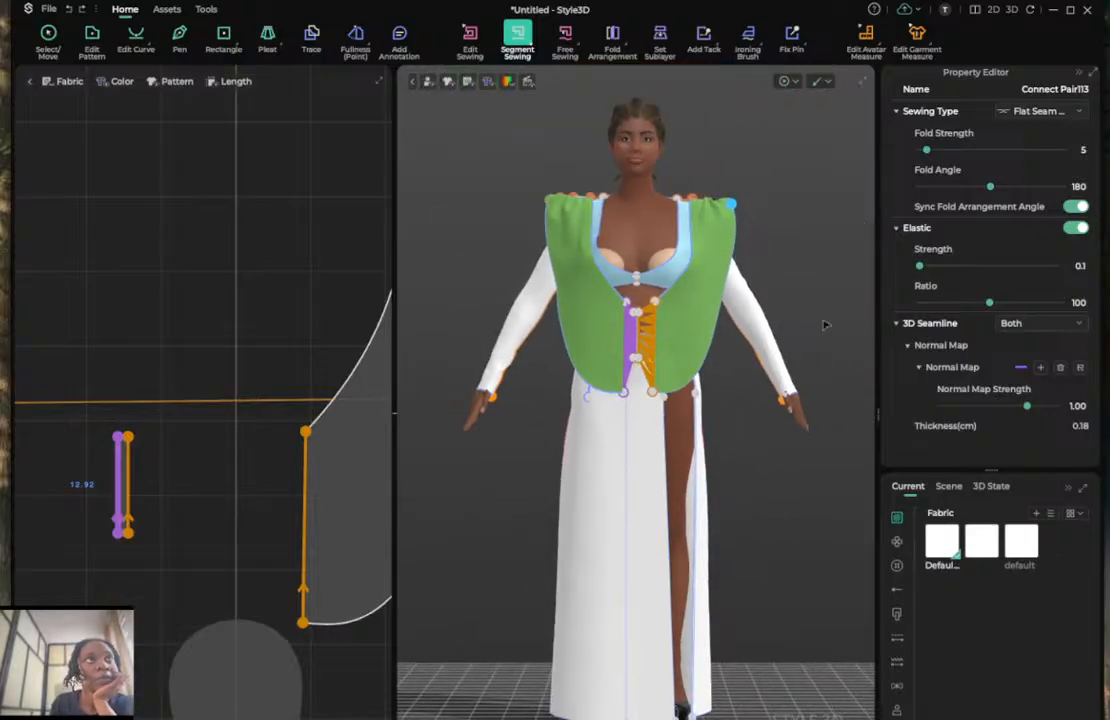
key("space")
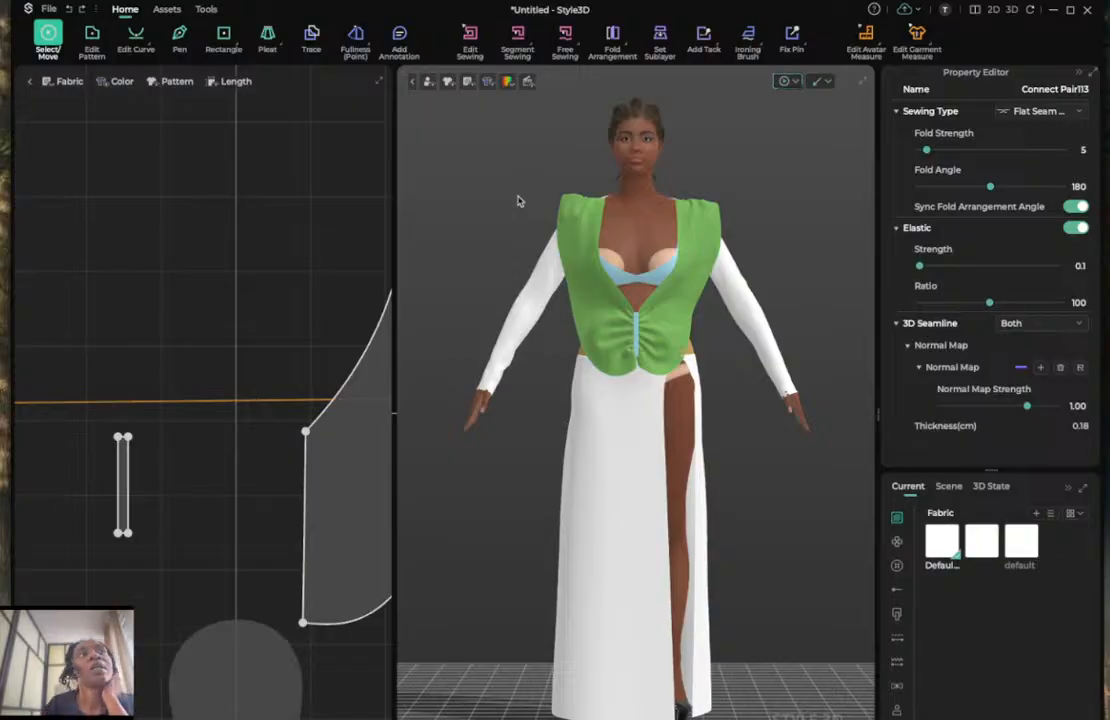
Undo the gathering simulation, strip seams and freezing, and remove the strip from the centre front.
key("ctrl+z")
key("ctrl+z")
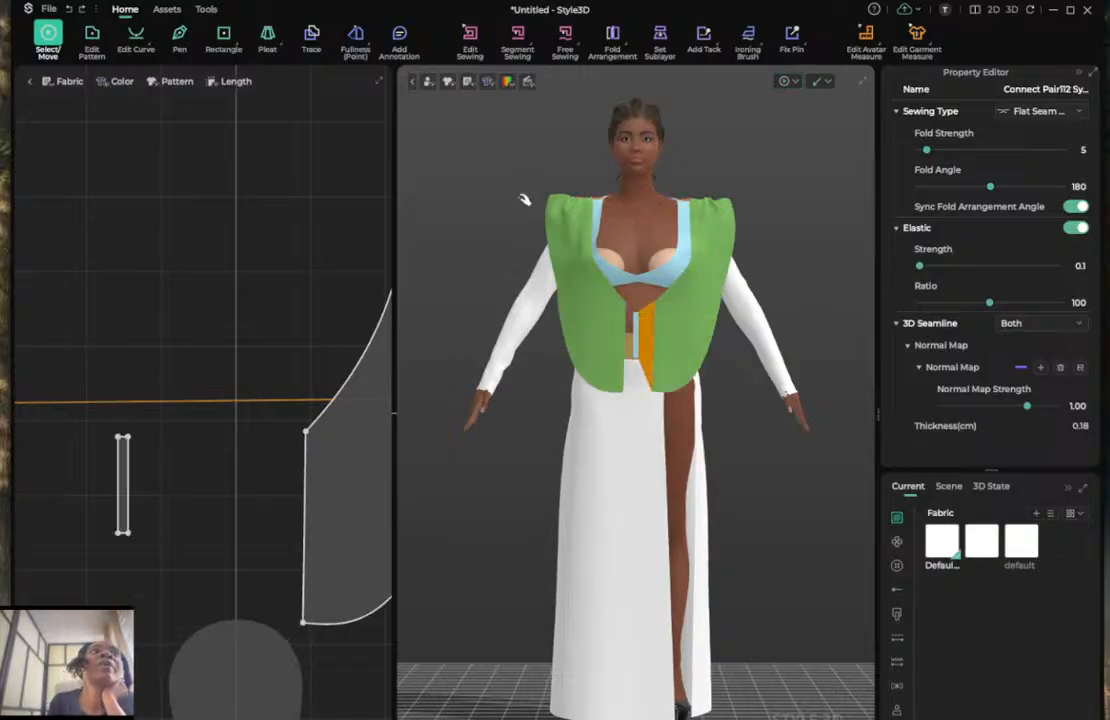
key("ctrl+z")
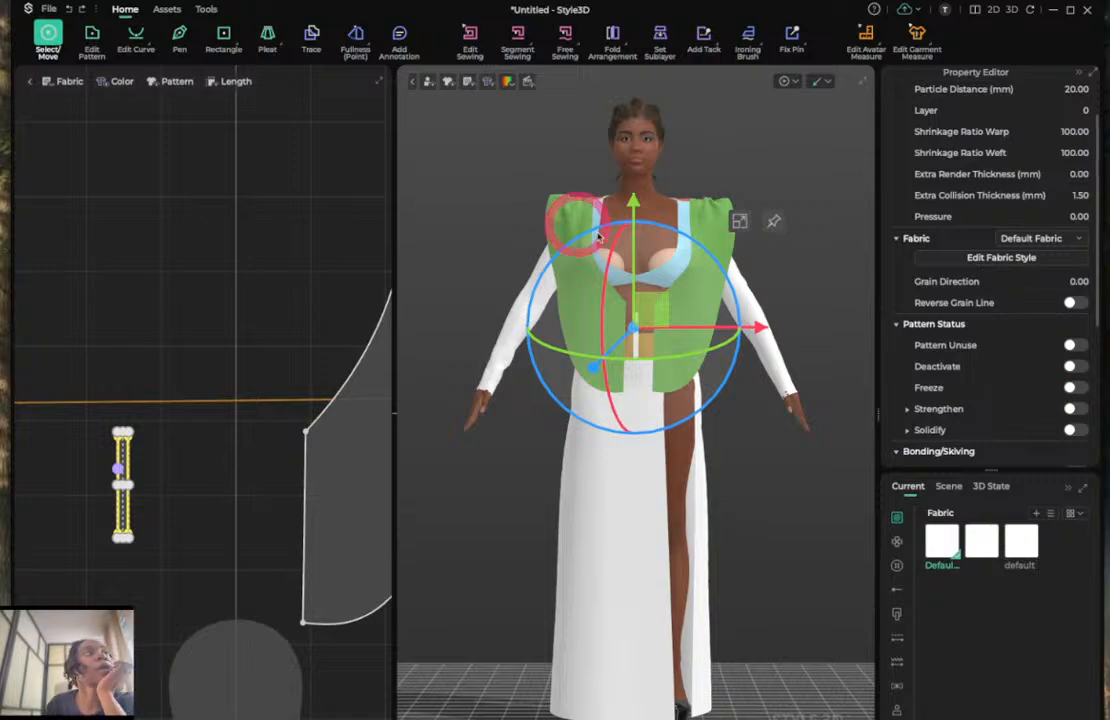
left_click(639, 250)
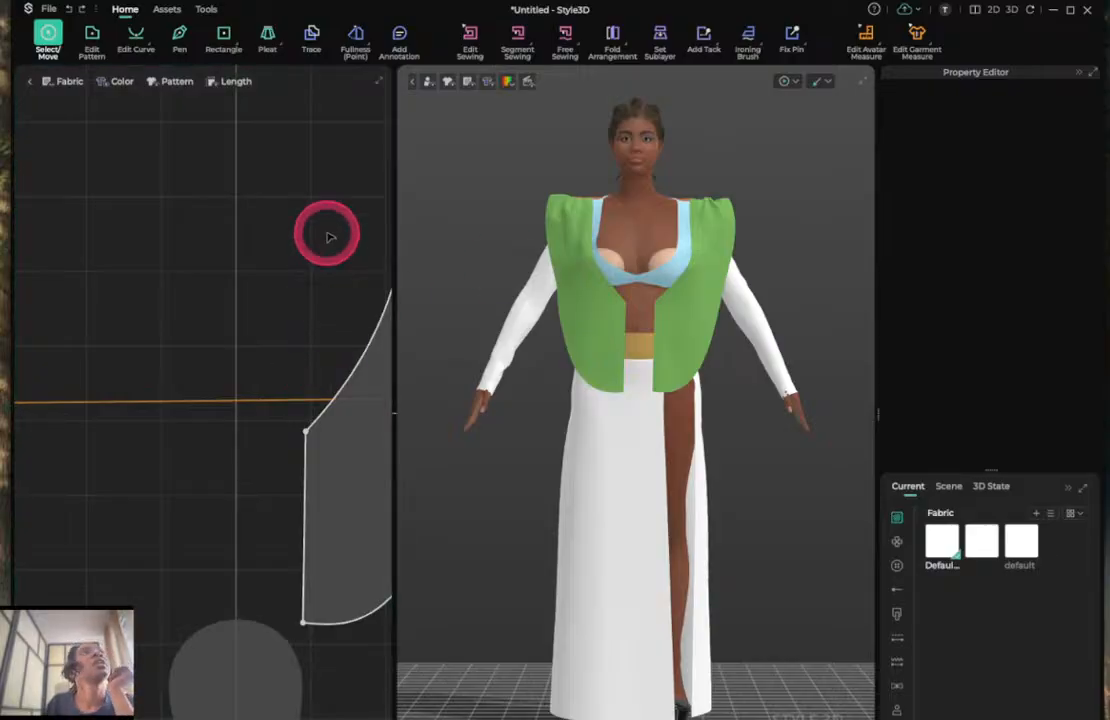
Merge the two drape panels along their centre-front edges into one V-shaped panel and simulate it.
left_click(92, 35)
scroll(208, 460, "down", 5)
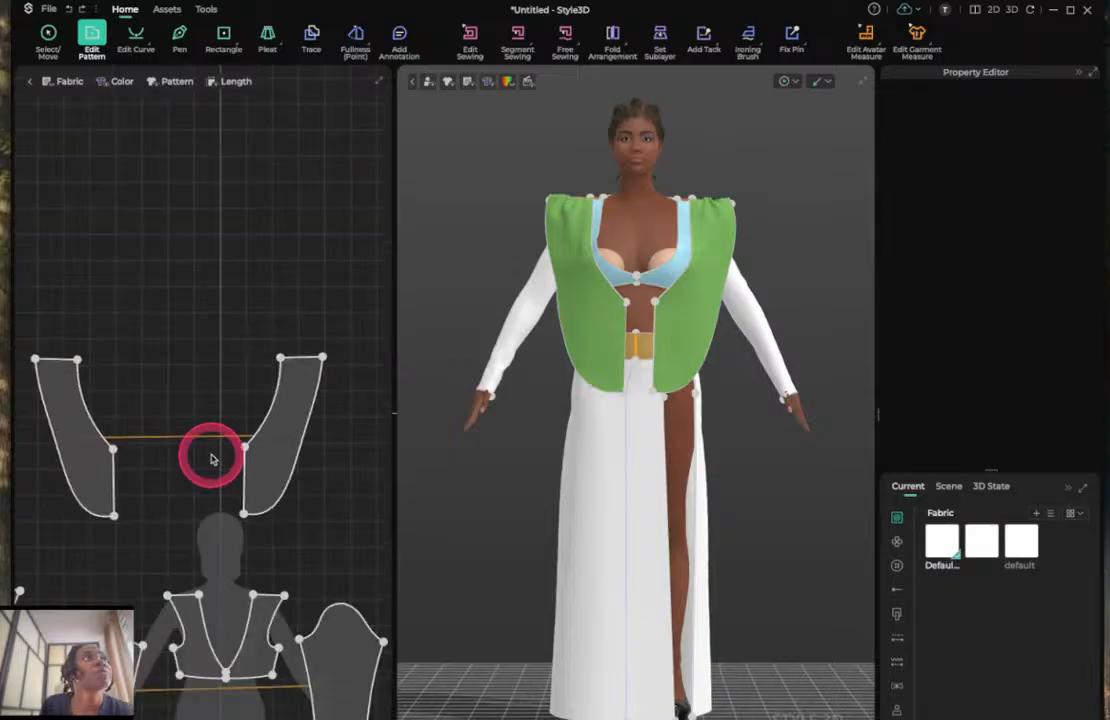
left_click(113, 492)
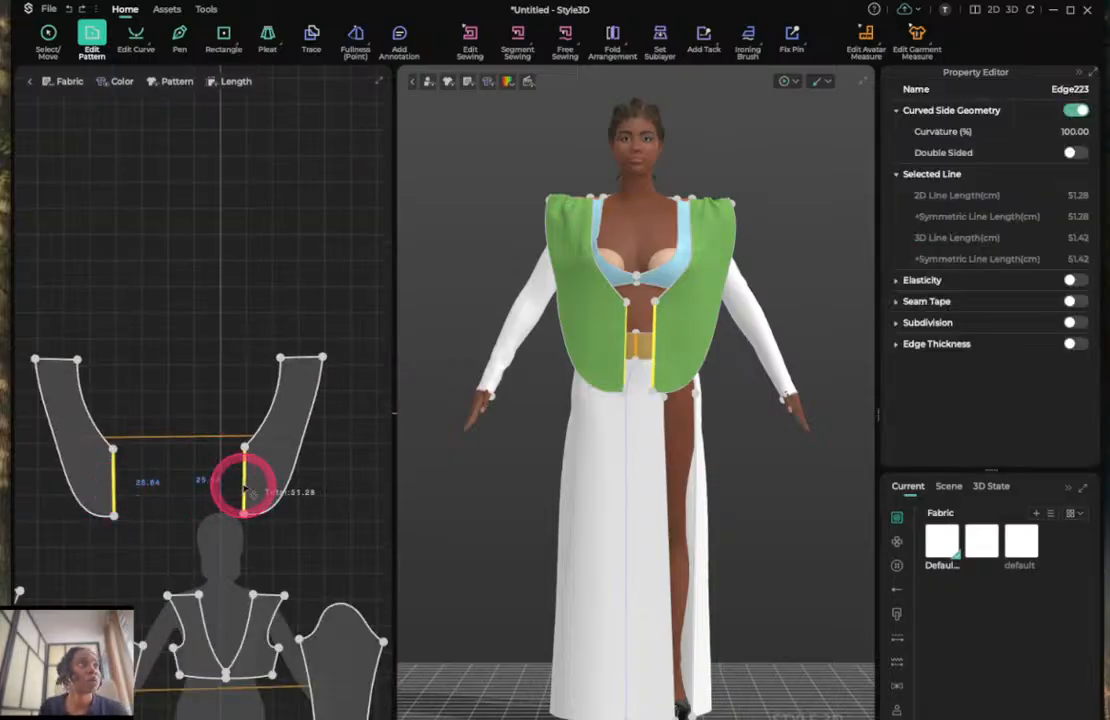
right_click(245, 488)
left_click(266, 546)
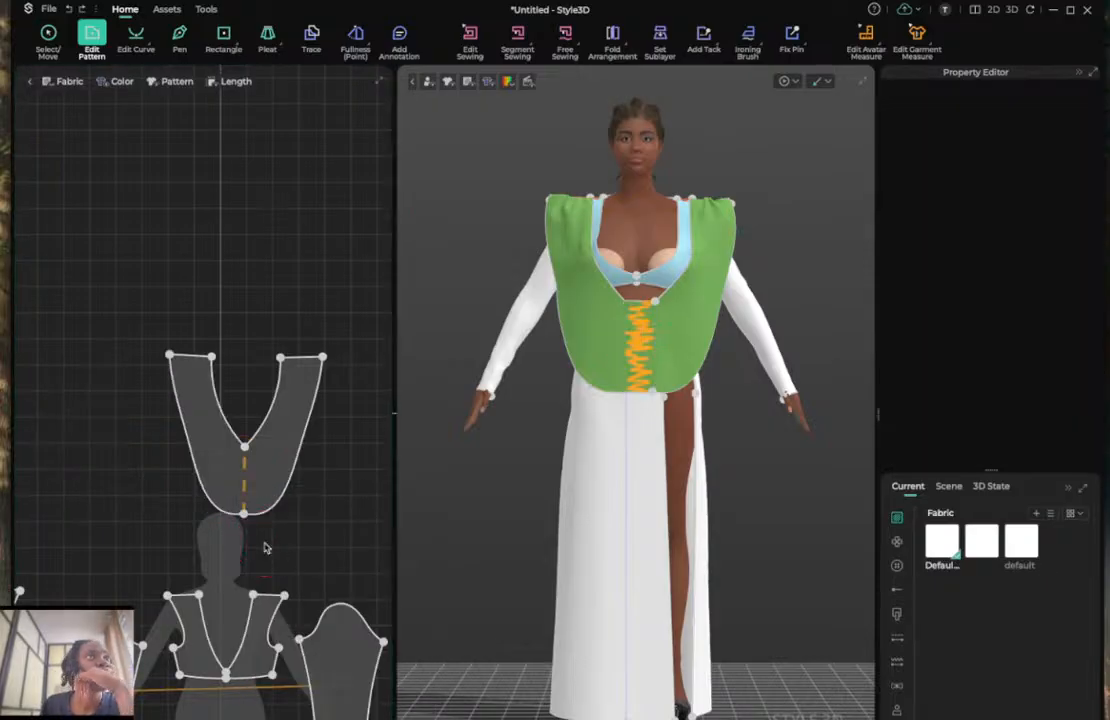
key("space")
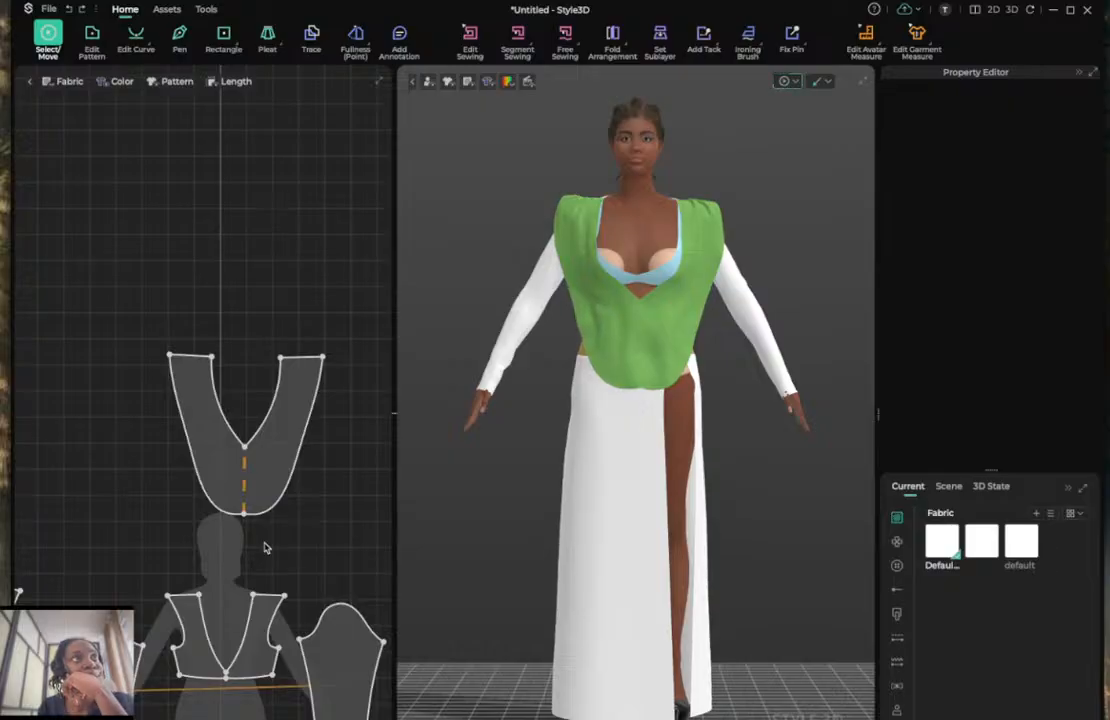
Raise the centre hem point of the merged drape with Edit Pattern so the centre-front depth is roughly halved.
left_click(245, 512)
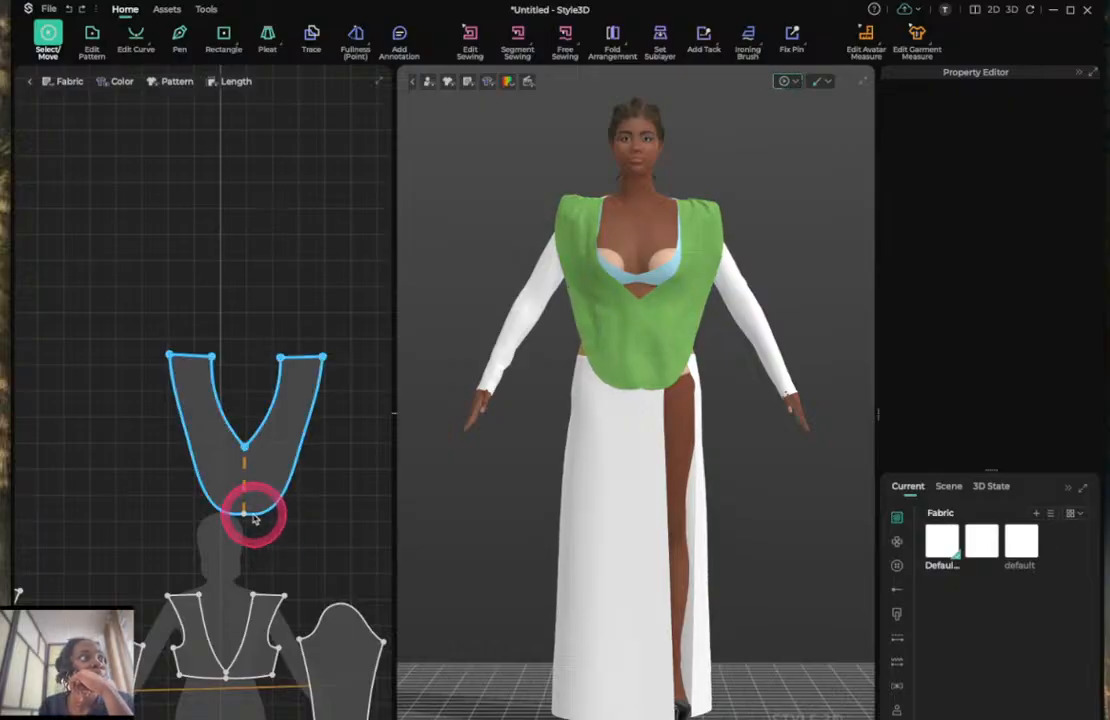
key("z")
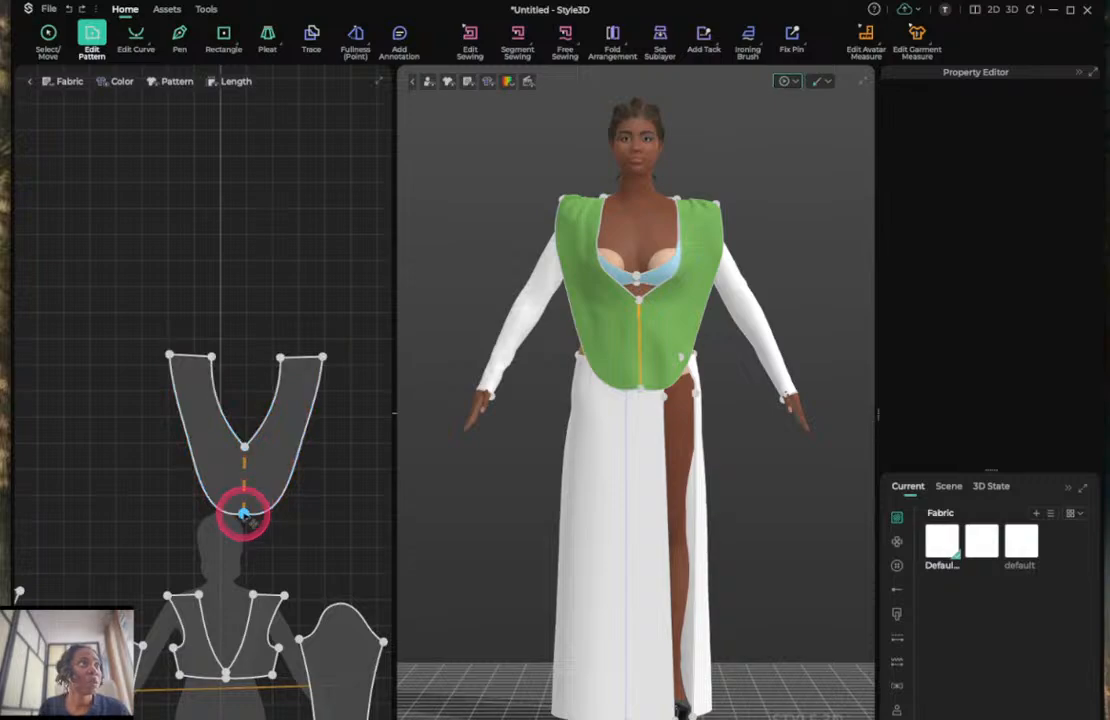
left_click(244, 512)
mouse_move(244, 505)
left_mouse_down()
mouse_move(245, 481)
mouse_move(245, 492)
left_mouse_up()
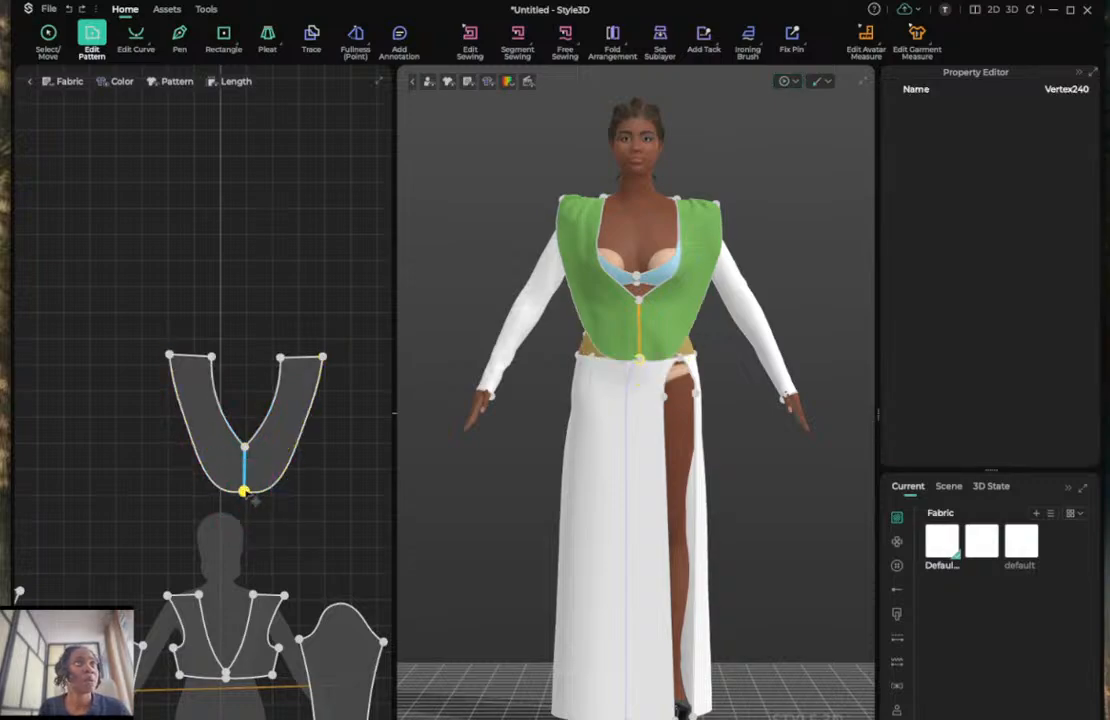
left_click_drag(255, 500, 256, 490)
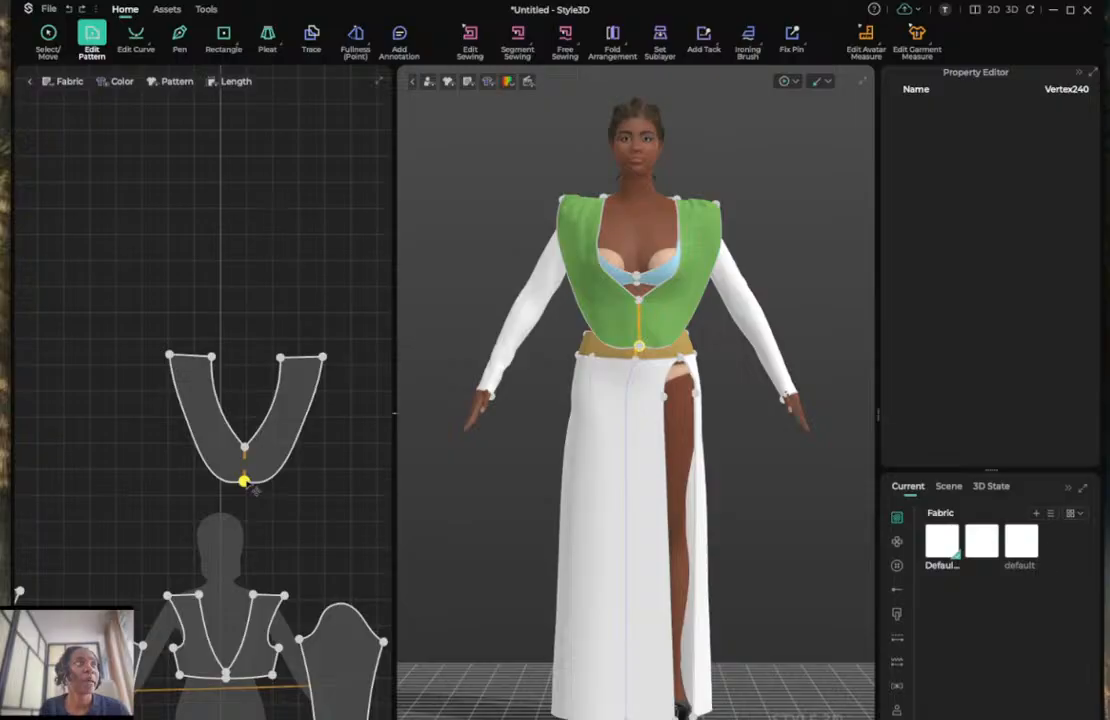
Widen the drape's shoulder edges by moving their outer corners outward, simulate, and check the fit from the side and front.
left_click(169, 355)
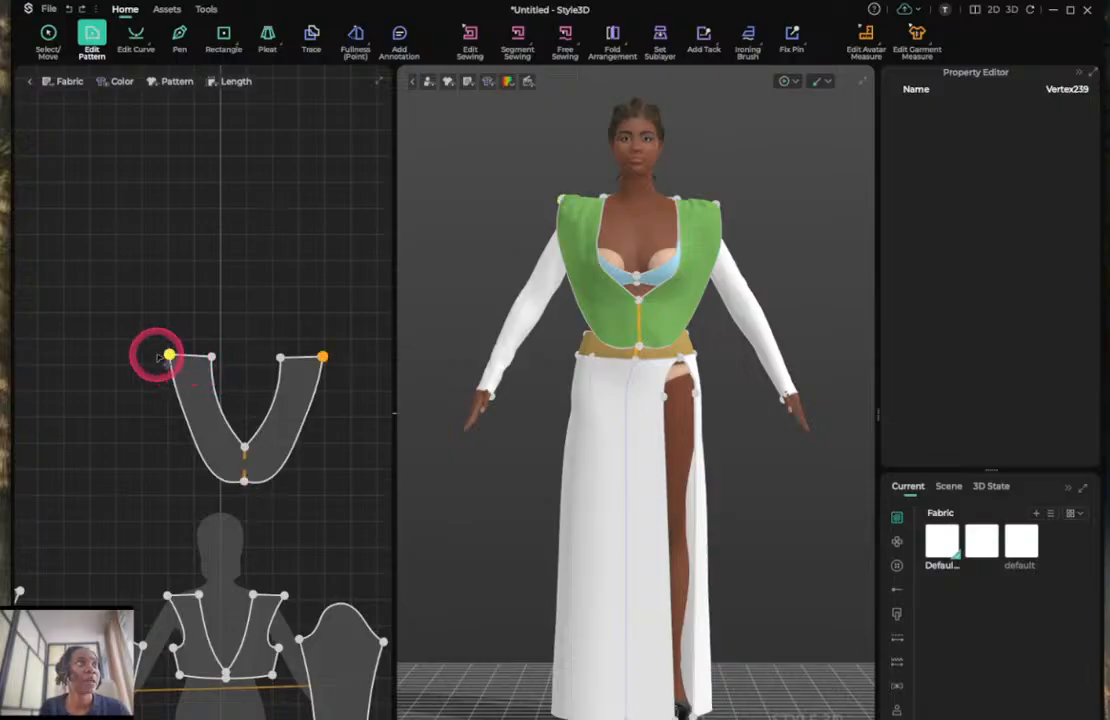
left_click_drag(165, 356, 137, 358)
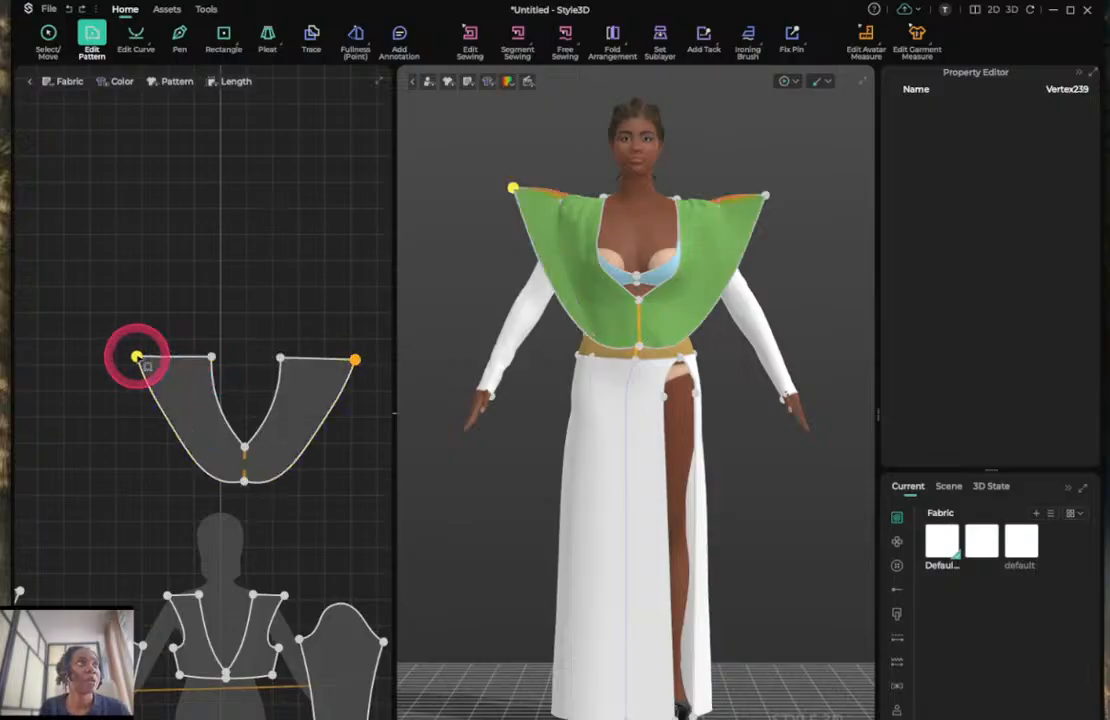
key("space")
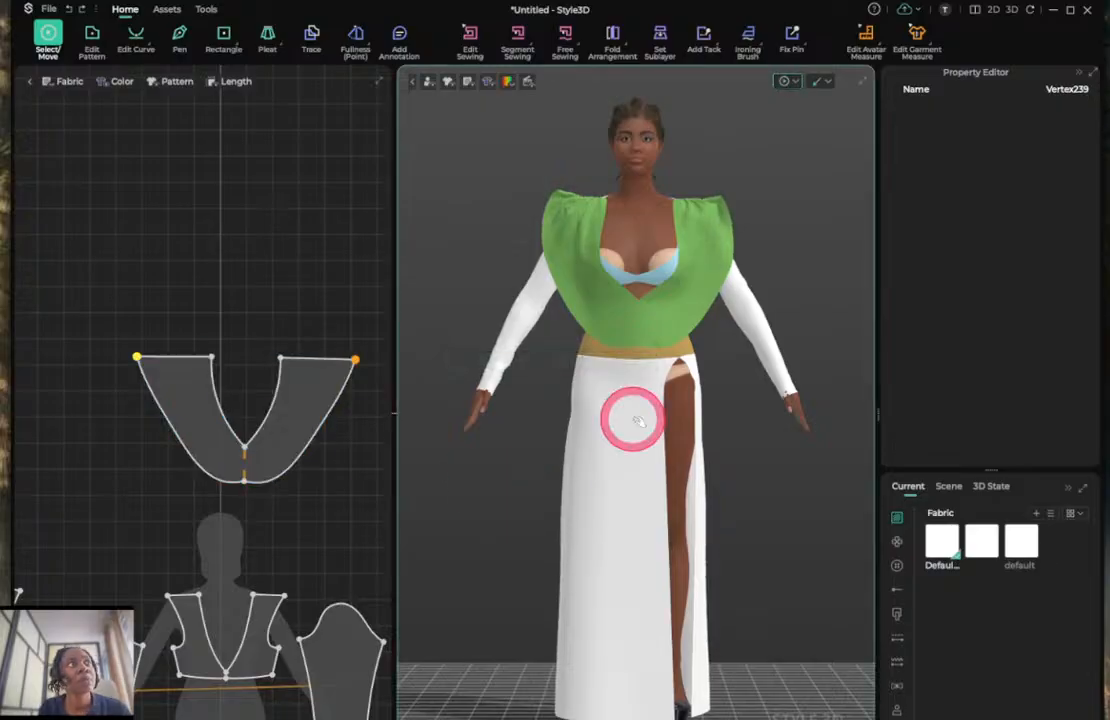
right_click_drag(803, 248, 609, 240)
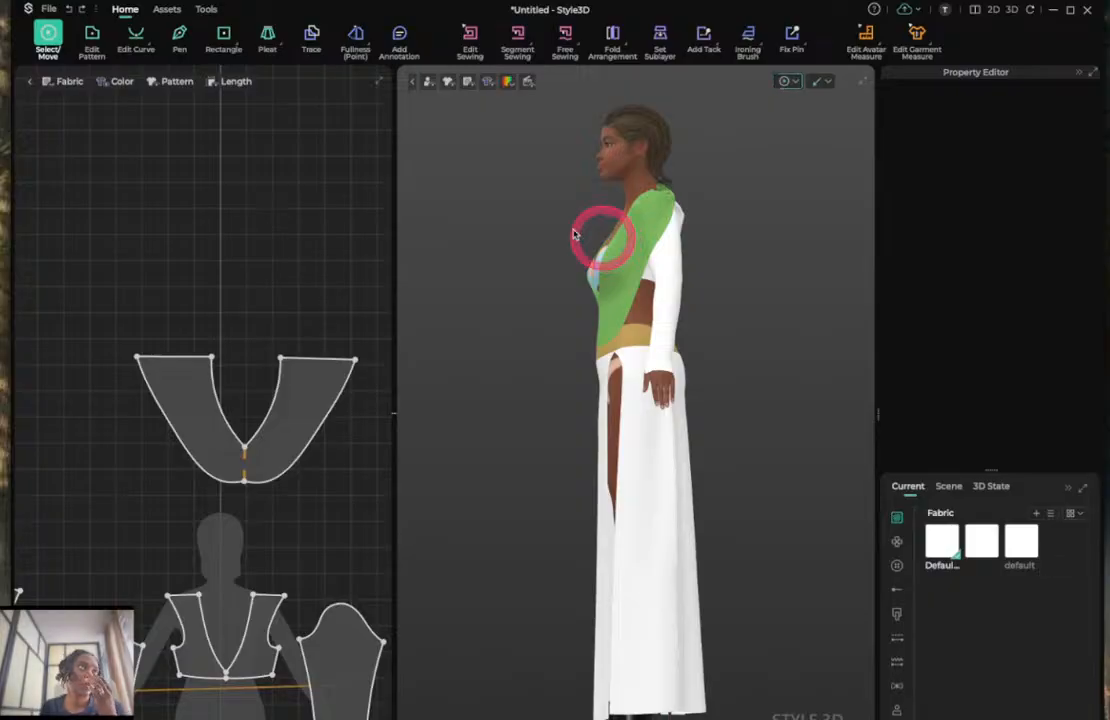
key("2")
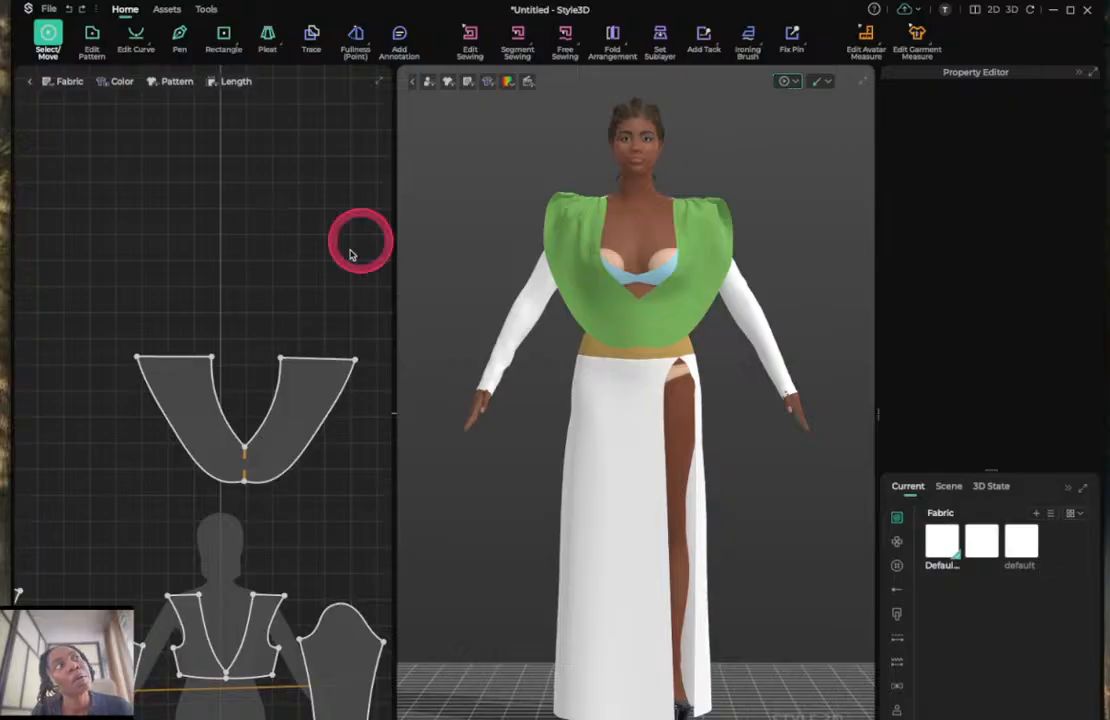
Lower the drape's centre hem point slightly to level the hem curve on both sides of the centre line.
left_click(211, 461)
scroll(212, 464, "up", 2)
scroll(211, 463, "up", 2)
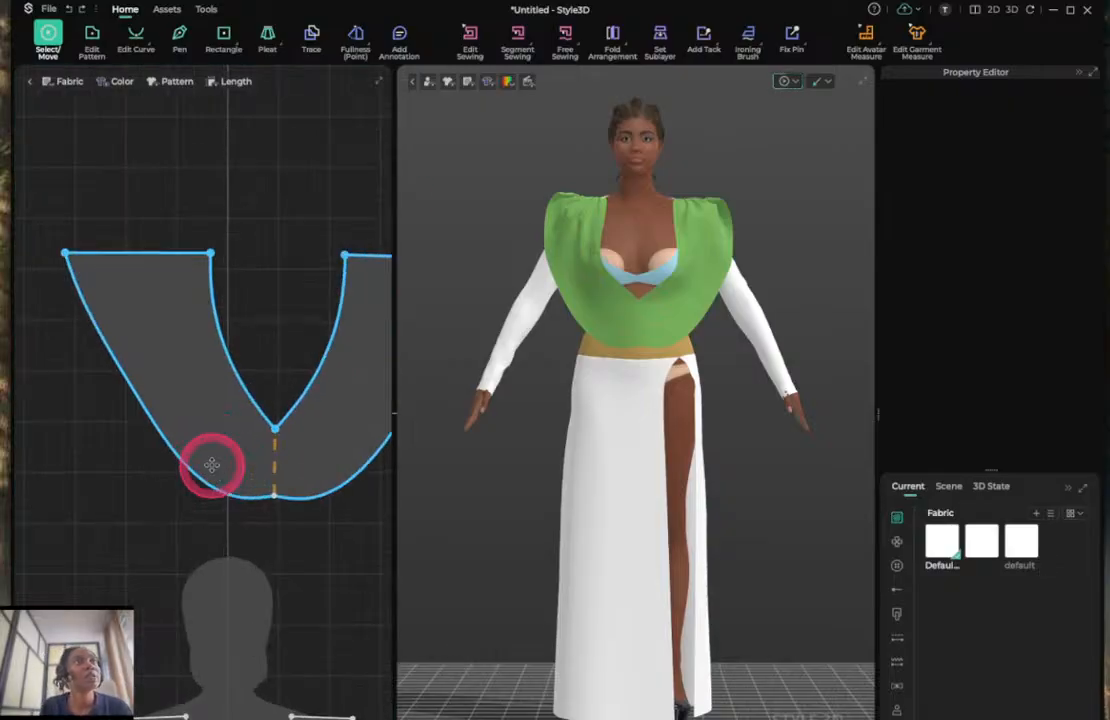
left_click(258, 498)
key("z")
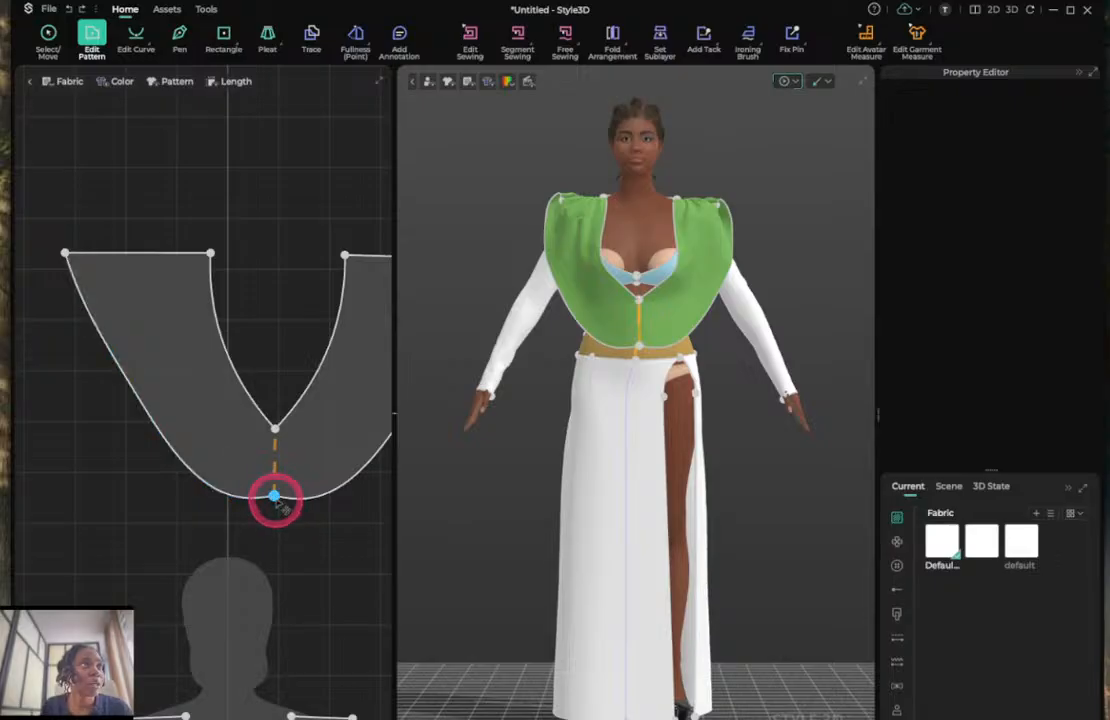
mouse_move(275, 498)
left_mouse_down()
mouse_move(275, 513)
mouse_move(275, 497)
left_mouse_up()
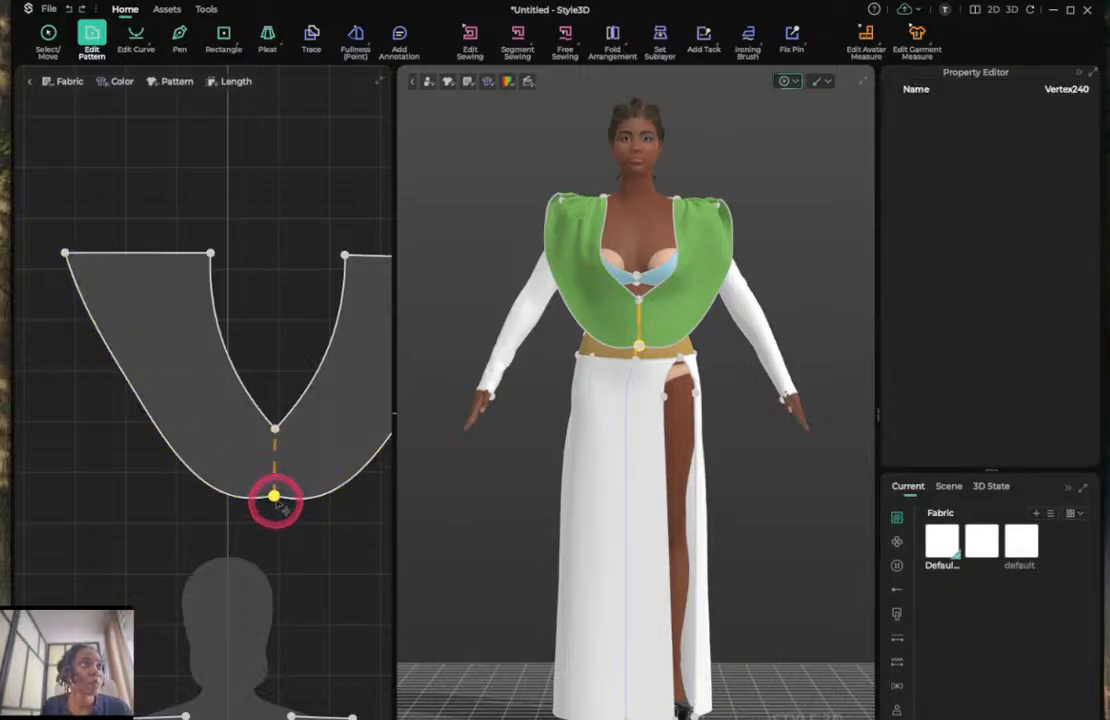
Curve the drape's neckline from a V into a U shape with Edit Curve and simulate.
key("c")
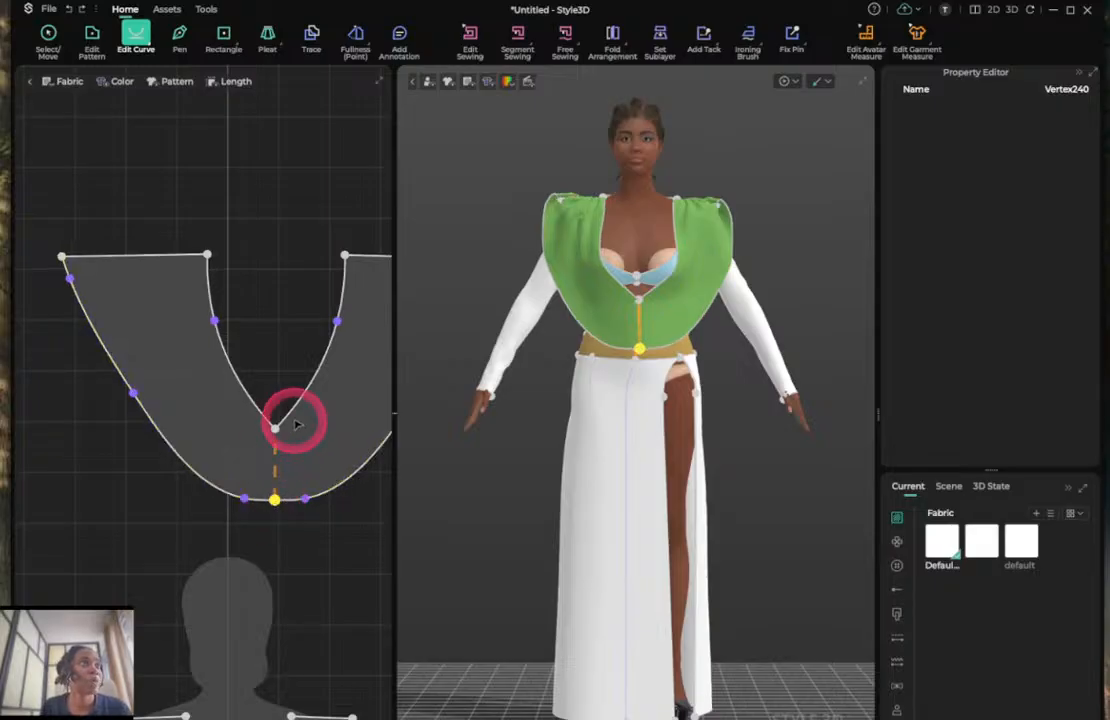
left_click_drag(238, 379, 266, 425)
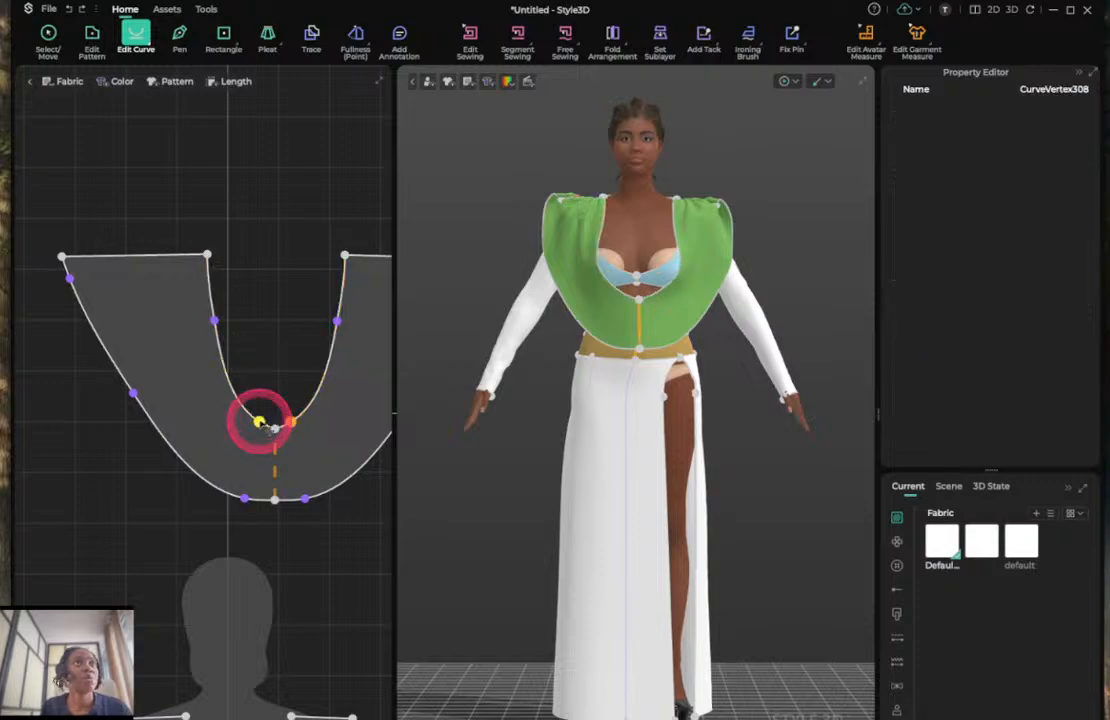
key("space")
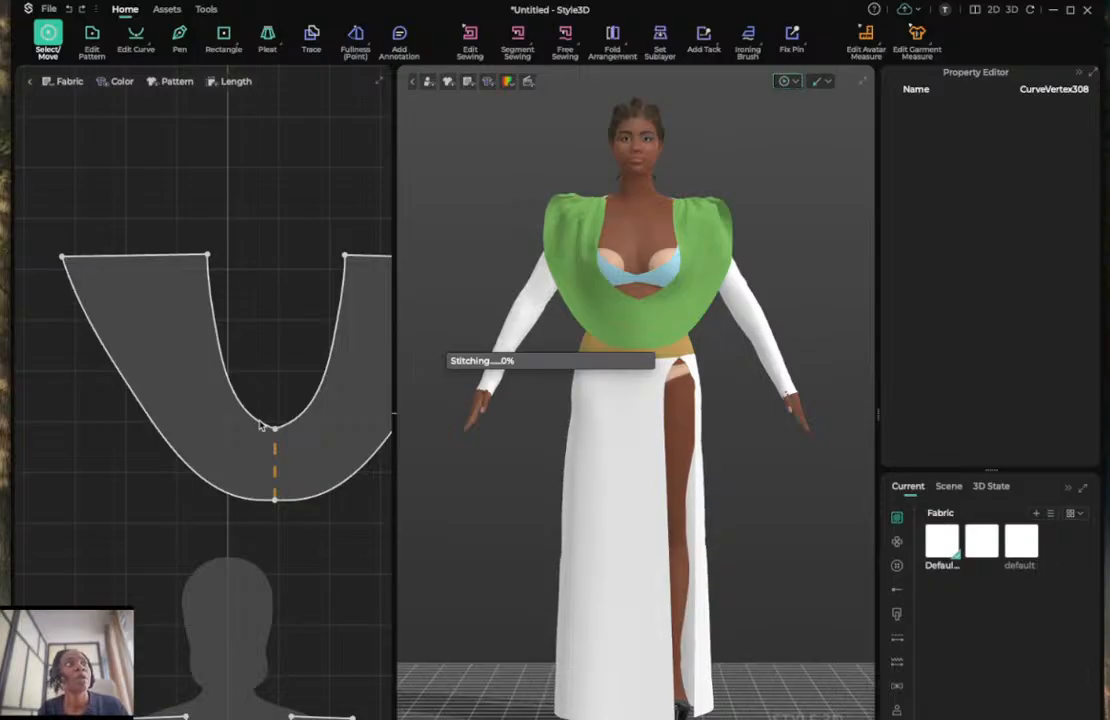
left_click(362, 425)
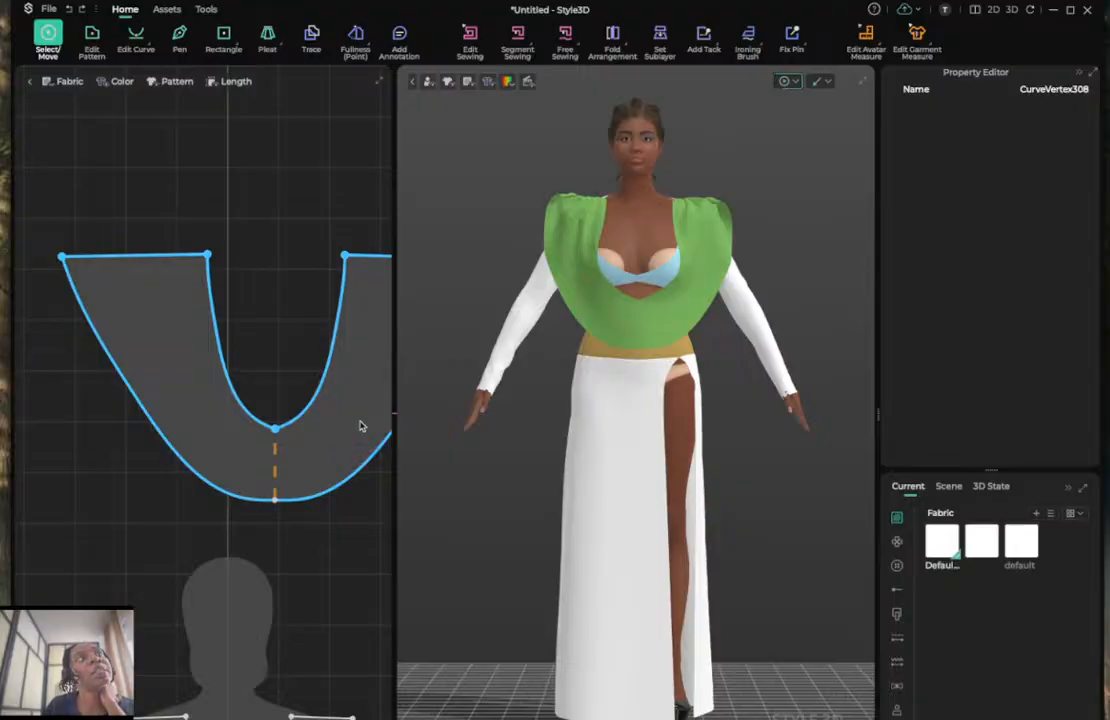
left_click(274, 429)
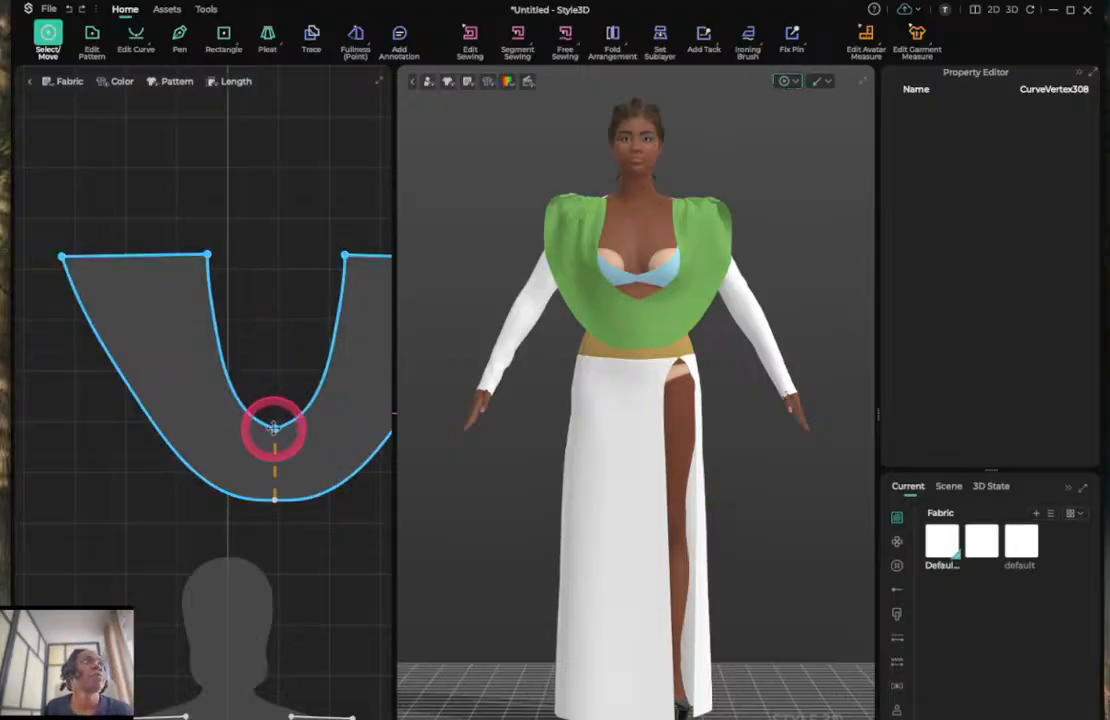
left_click(18, 260)
left_click(111, 277)
left_click(251, 338)
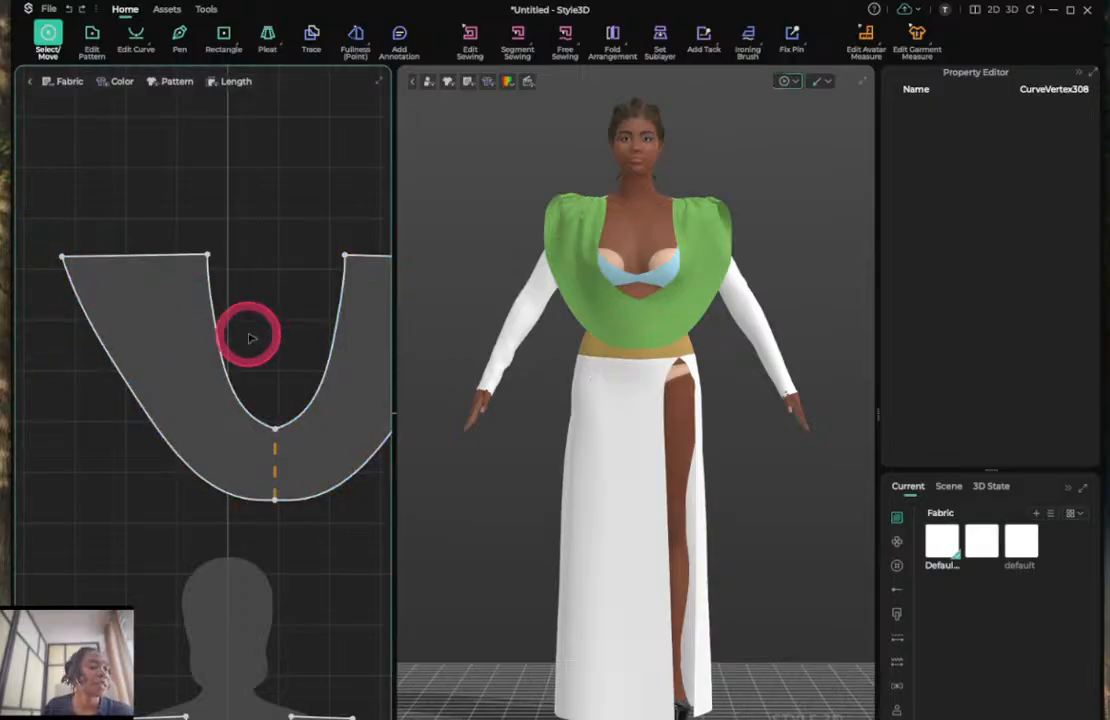
left_click(396, 317)
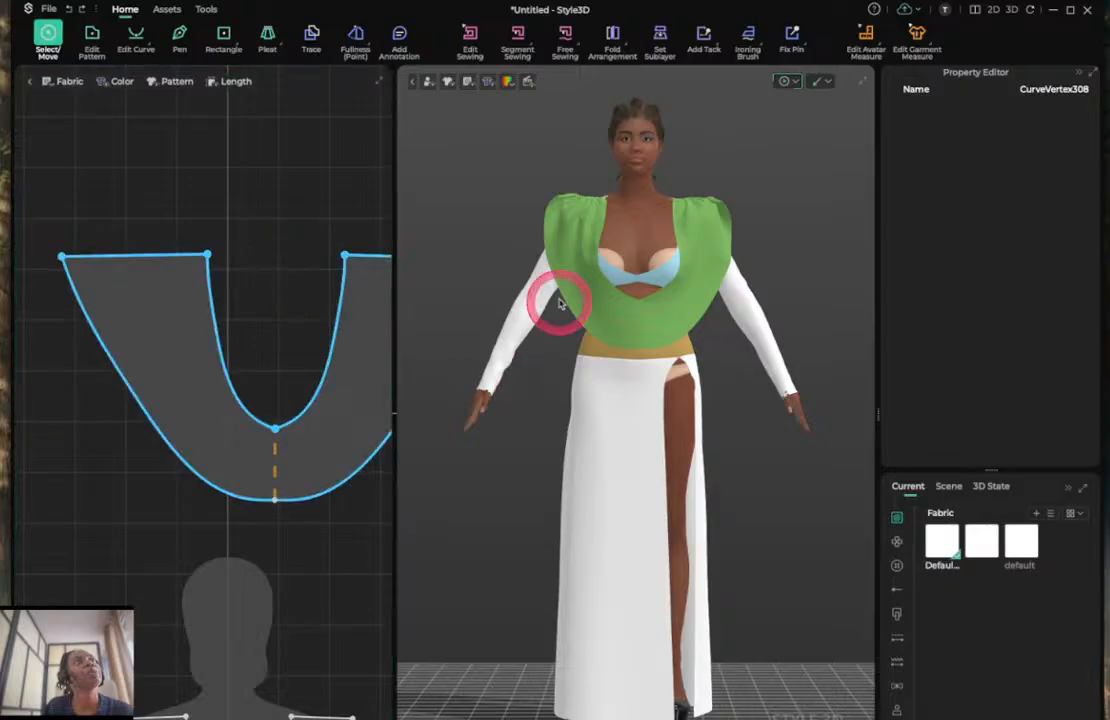
left_click_drag(557, 218, 511, 222)
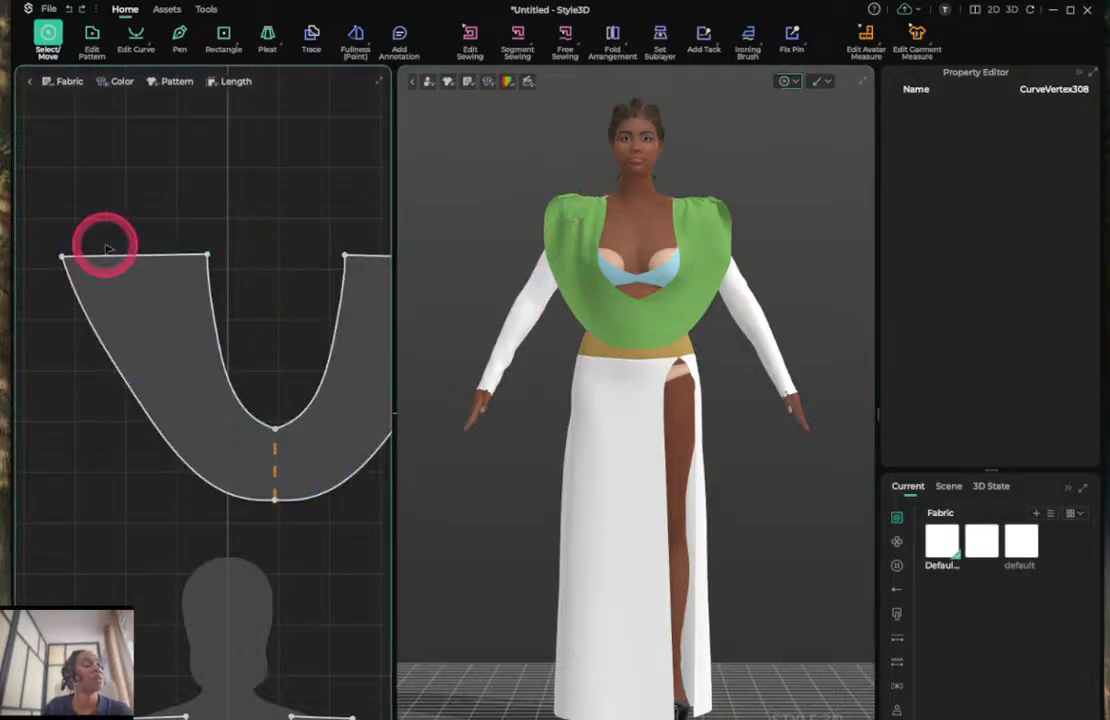
Move the drape's outer shoulder corners inward and down to shorten and slope the shoulder edges, and simulate.
key("z")
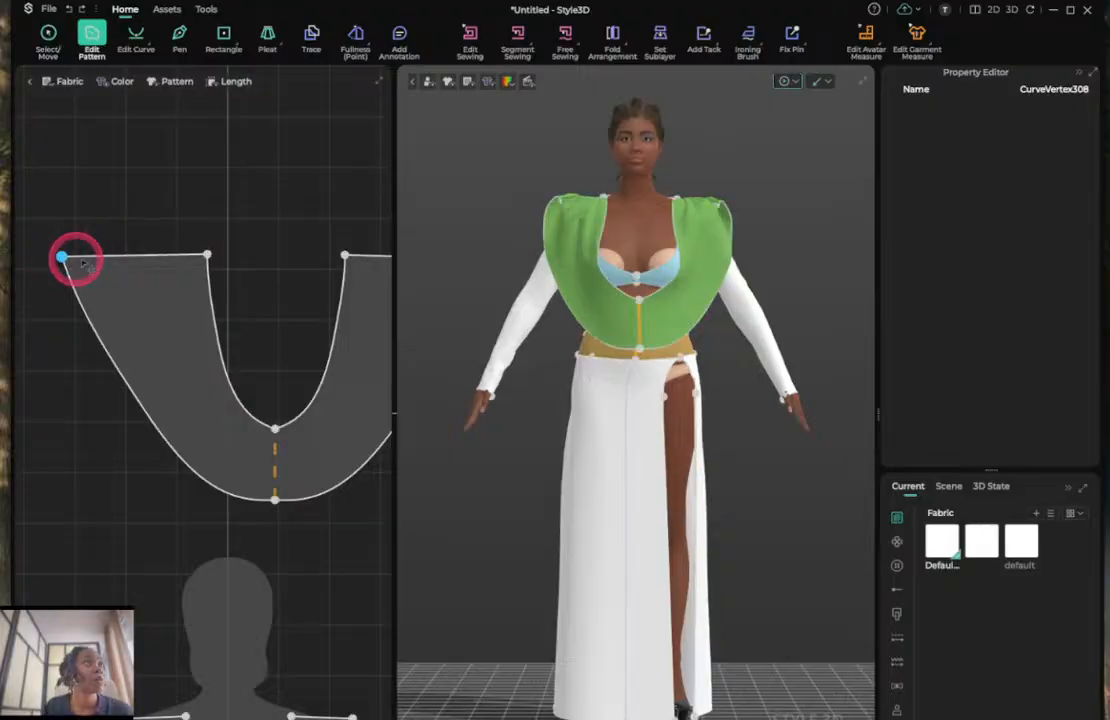
left_click_drag(63, 257, 115, 289)
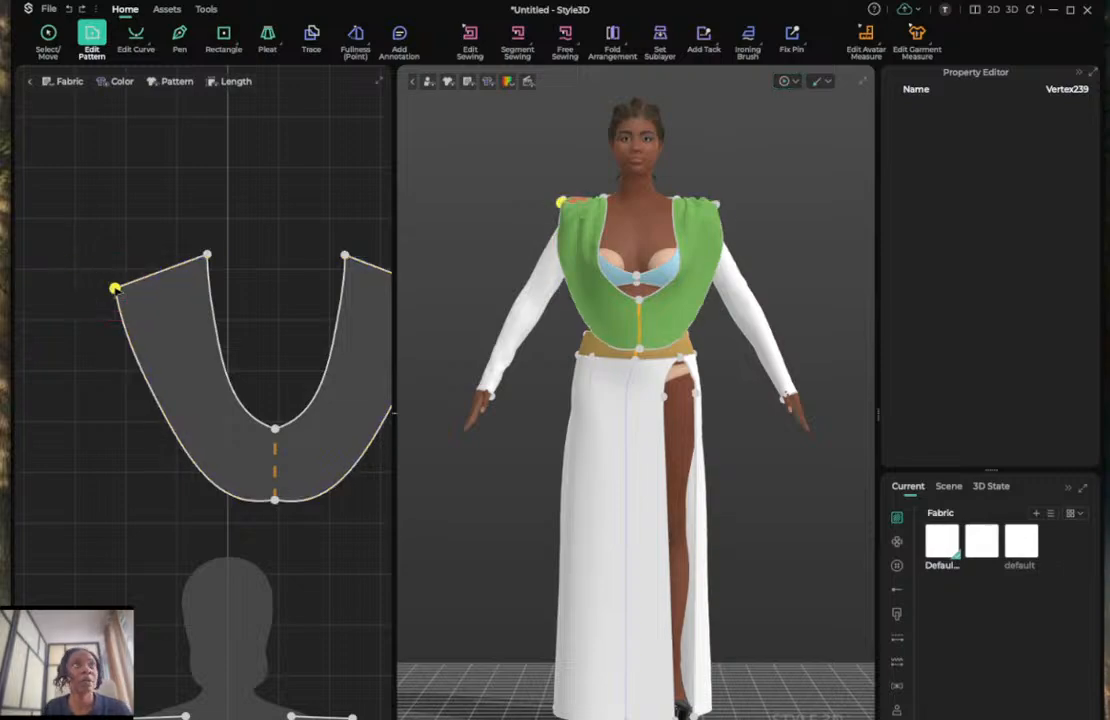
key("space")
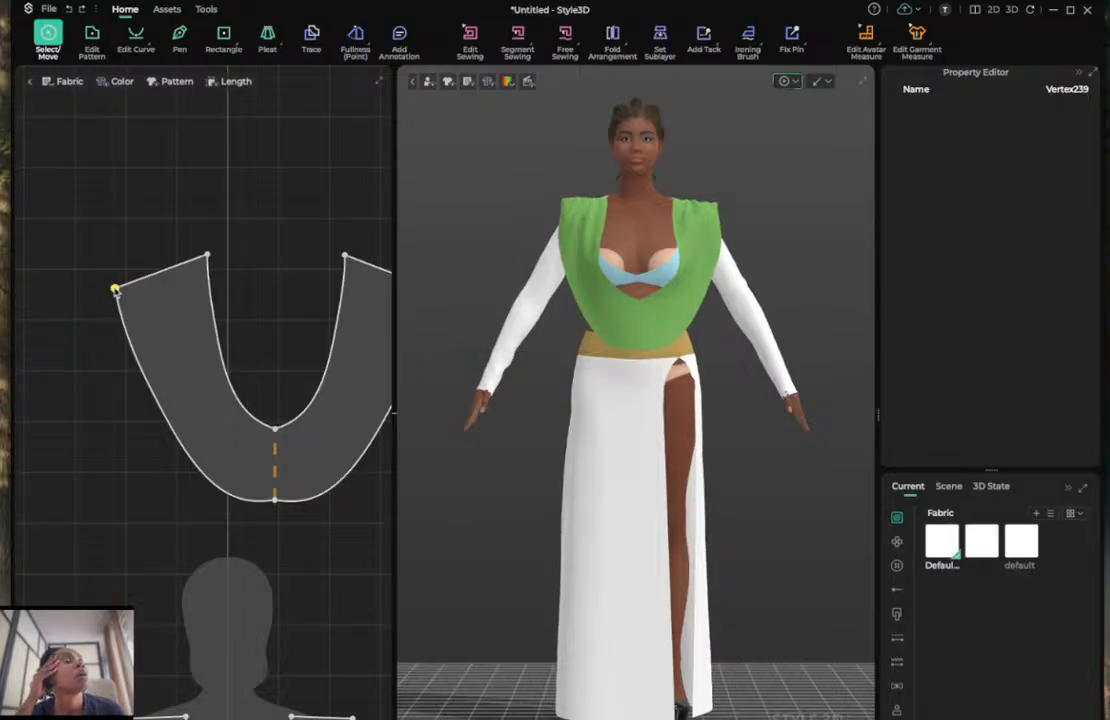
Extend the sloped shoulder edges of the drape by moving their outer corners far outward and slightly down, and simulate.
left_click(115, 290)
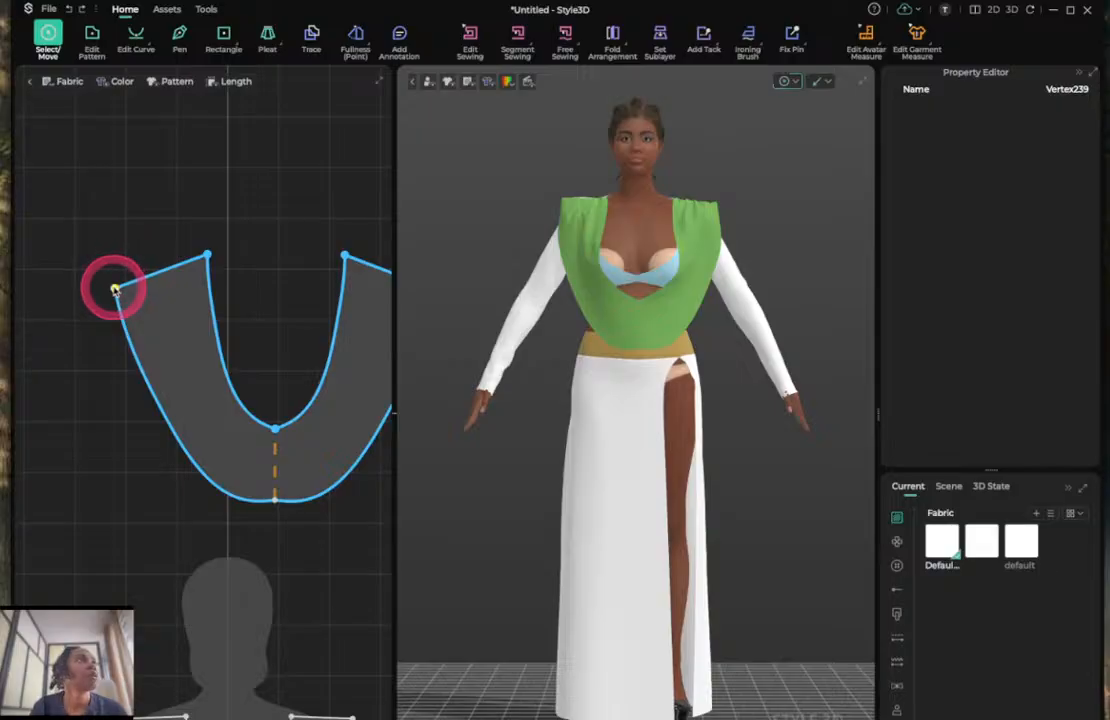
left_click(91, 36)
left_click(100, 205)
left_click(115, 290)
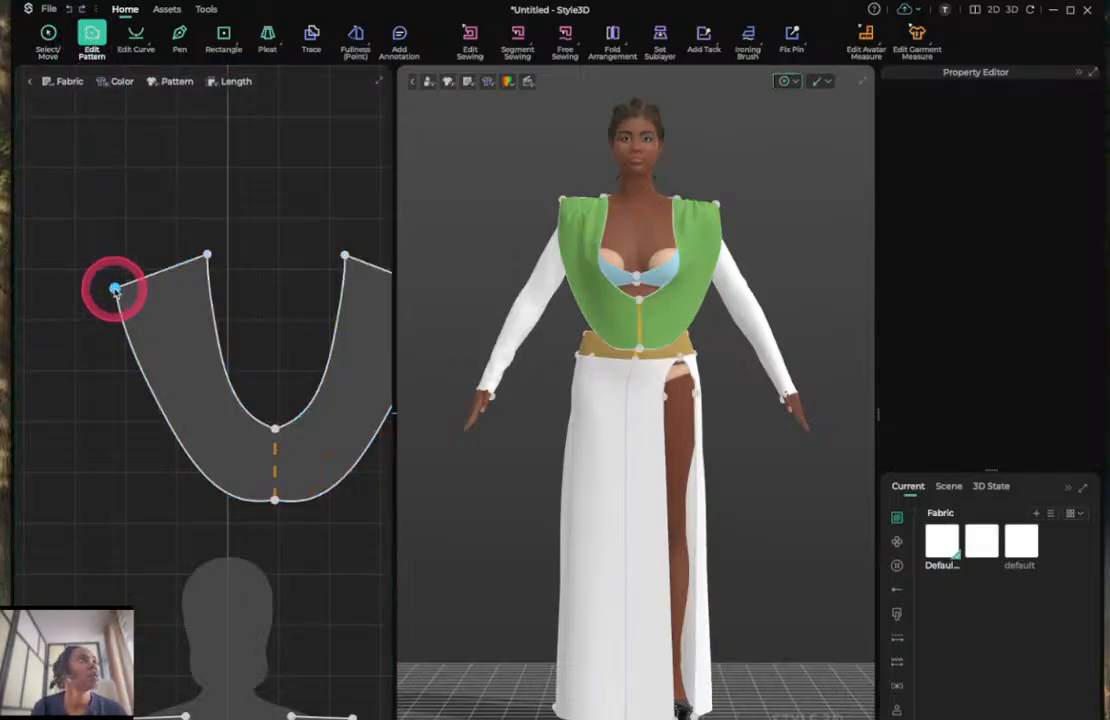
left_click_drag(115, 290, 51, 313)
key("space")
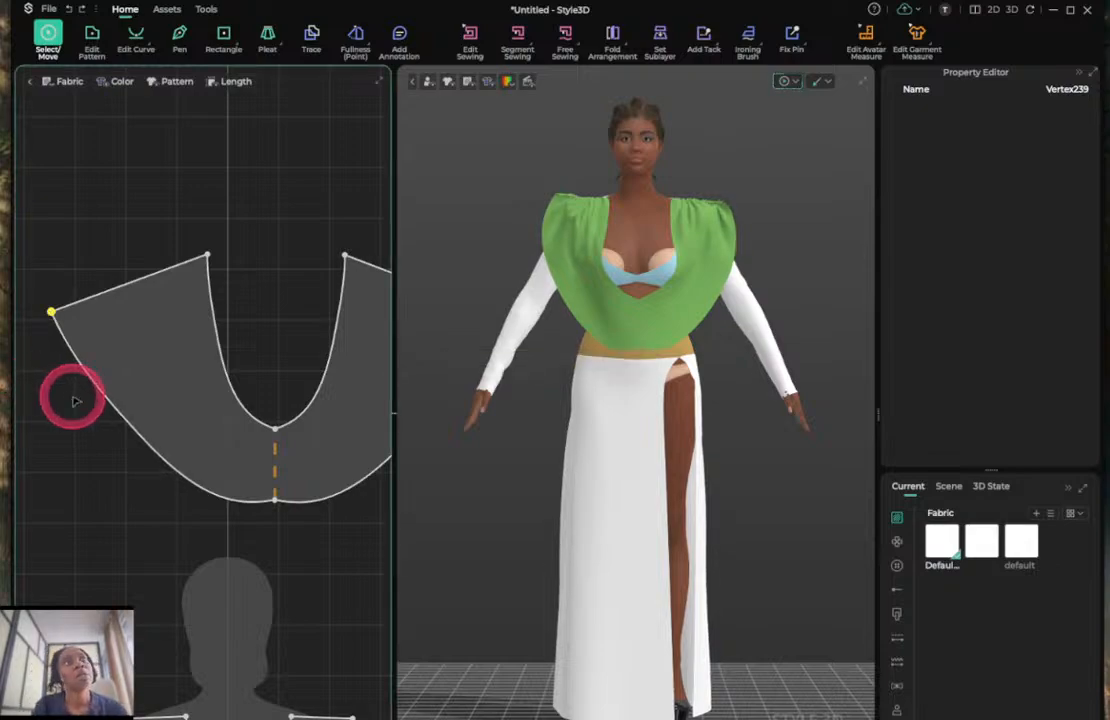
Round out the drape's outer hem curve, lower the centre hem point slightly, and simulate.
left_click(113, 398)
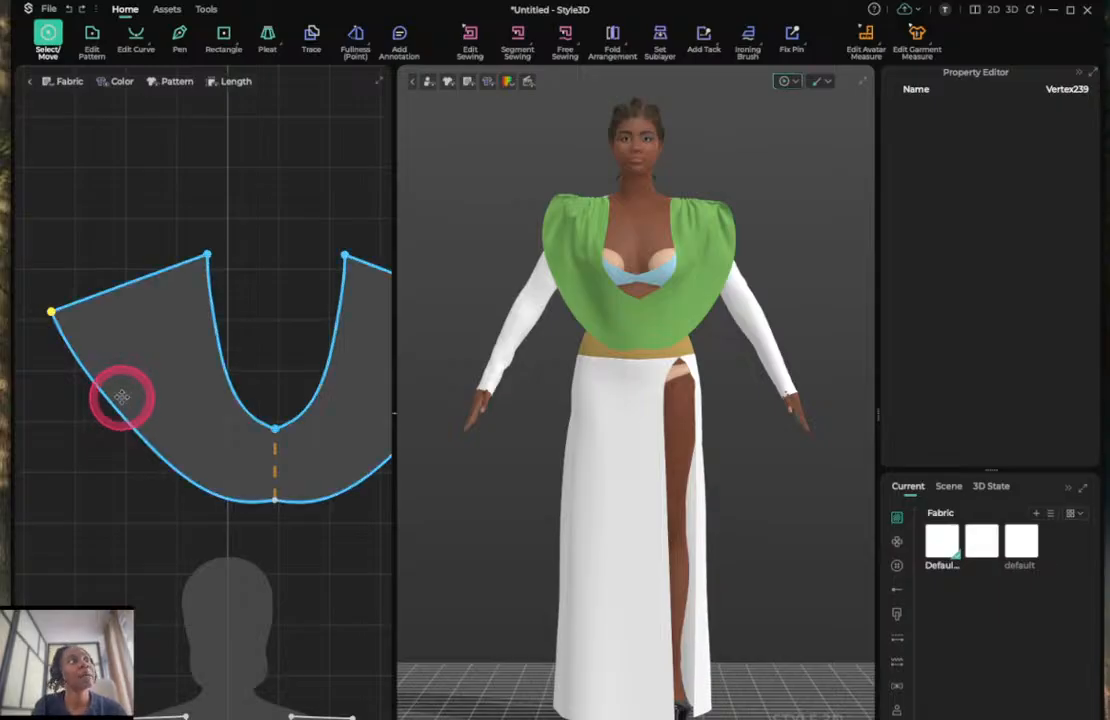
key("v")
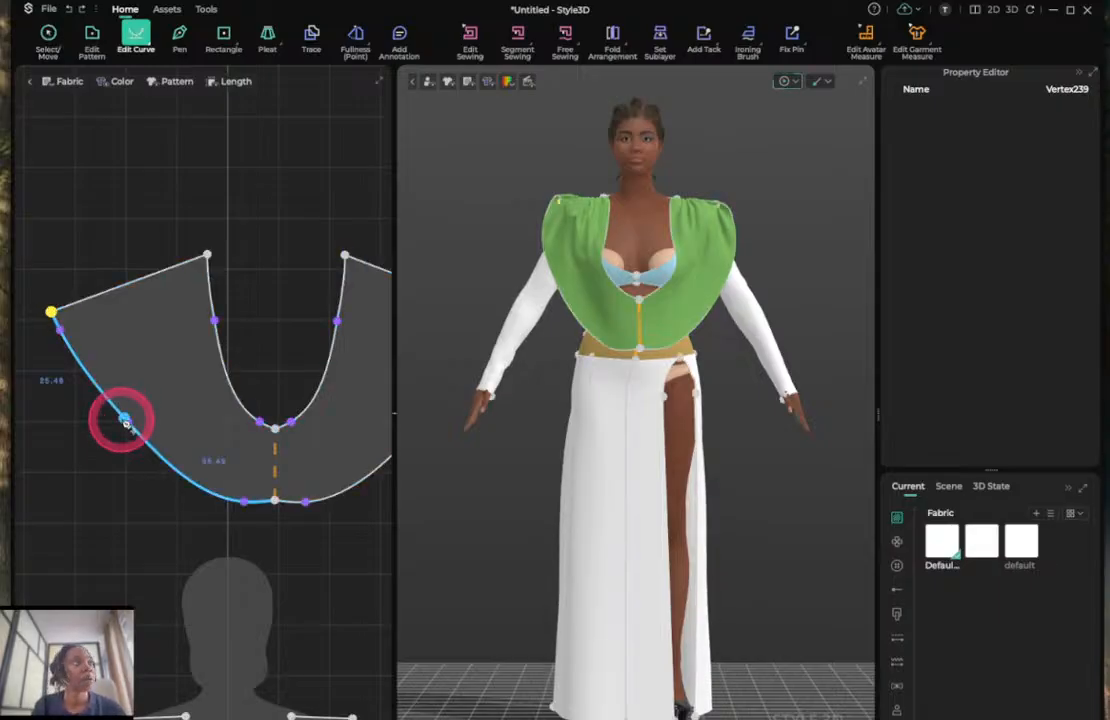
mouse_move(128, 423)
left_mouse_down()
mouse_move(128, 441)
mouse_move(161, 421)
mouse_move(127, 429)
left_mouse_up()
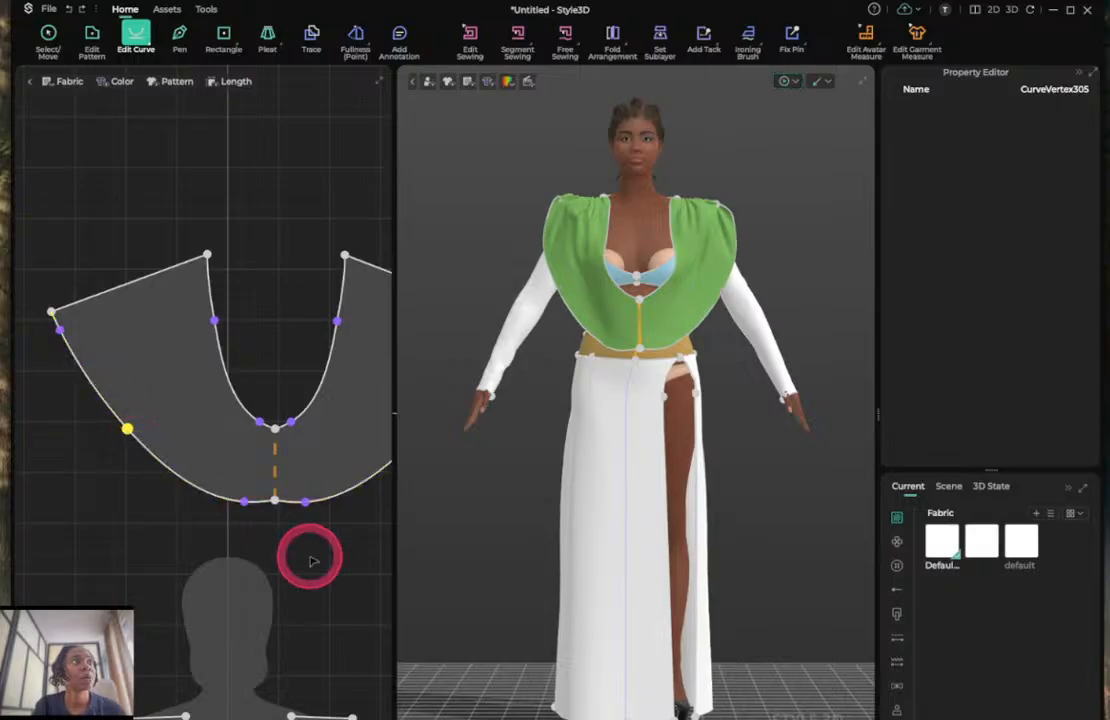
left_click(278, 503)
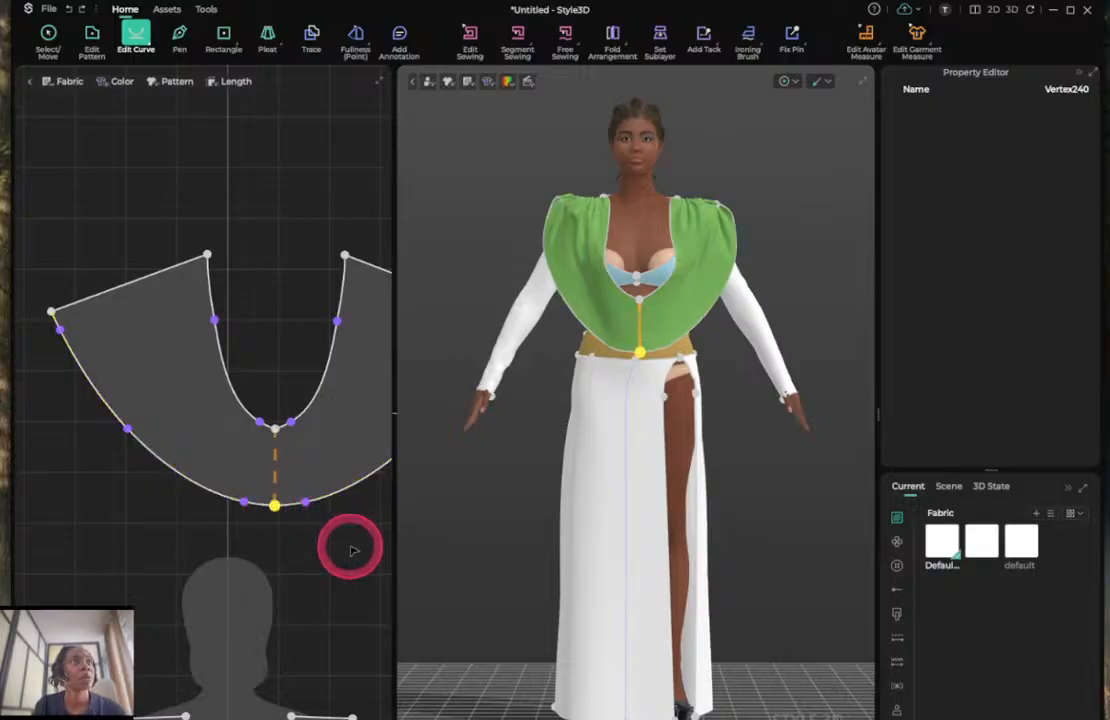
key("space")
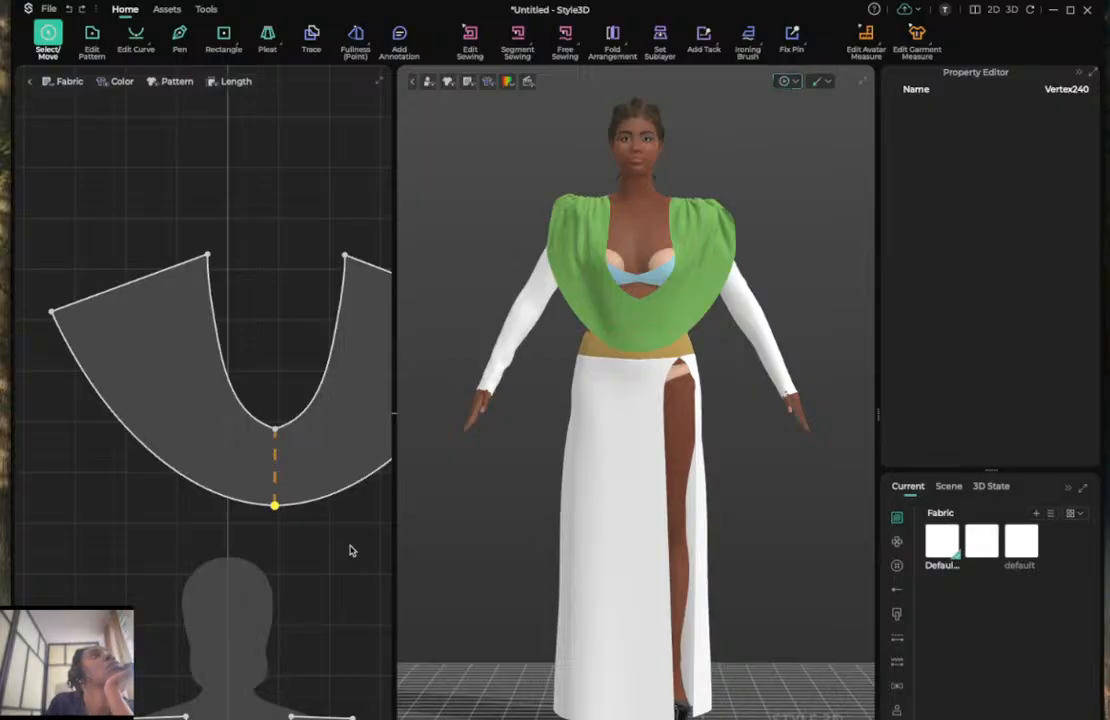
Try raising the centre point of the drape's neckline to make it shallower, simulate, and undo the change.
left_click(323, 467)
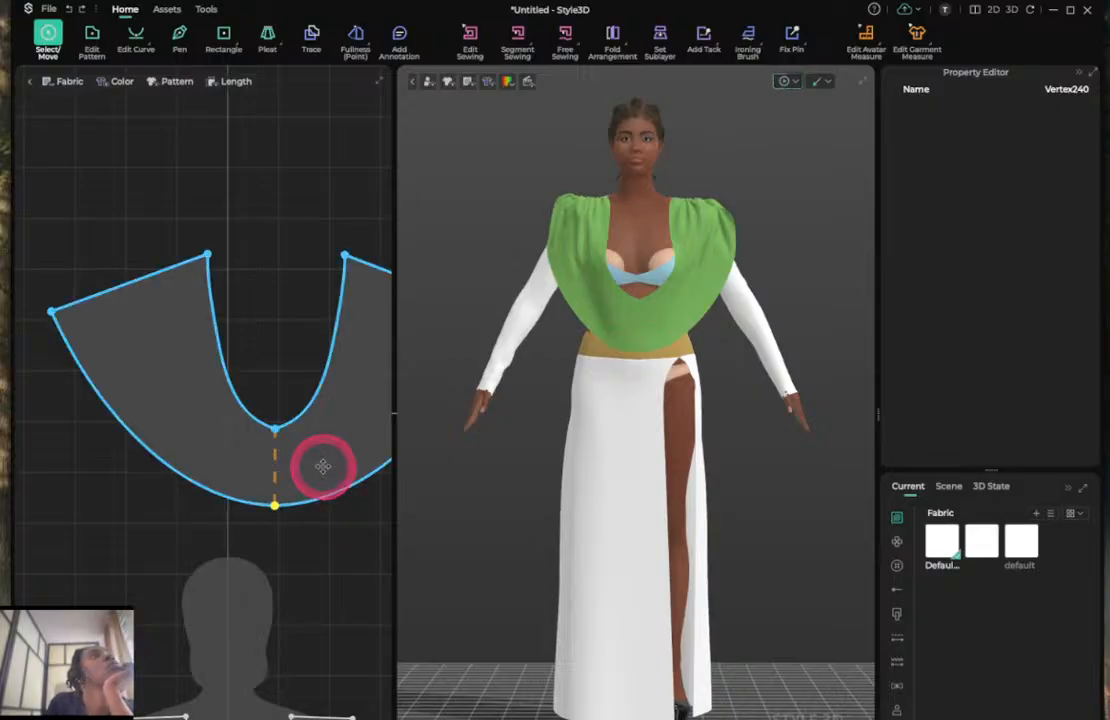
left_click(292, 364)
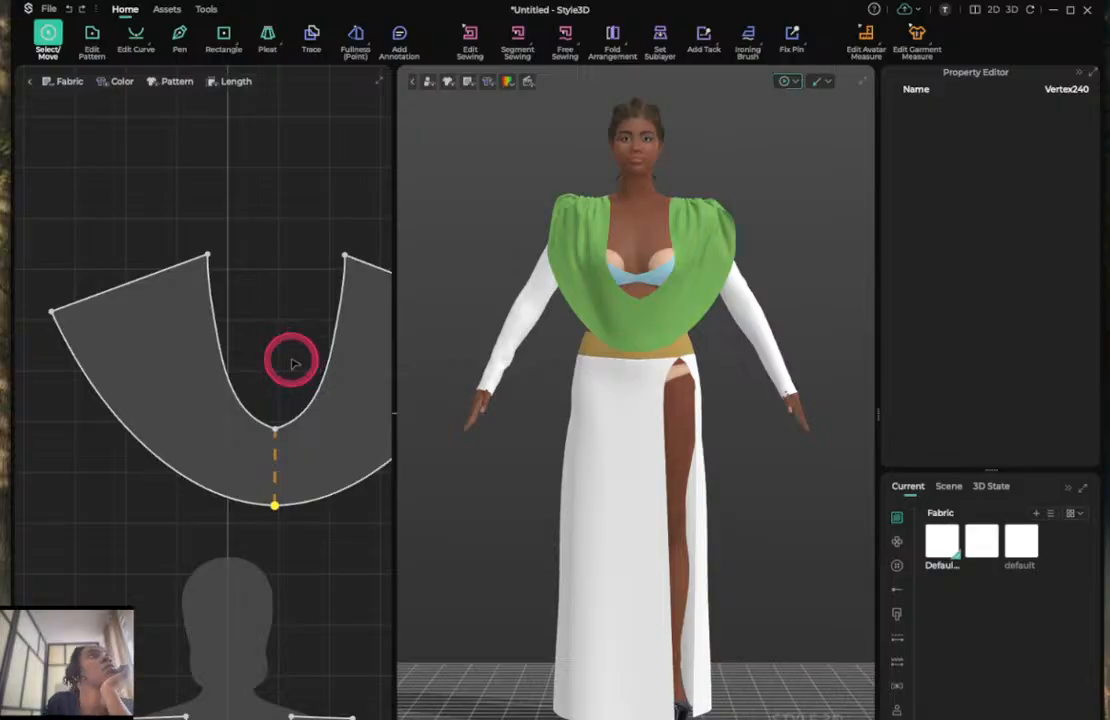
left_click(90, 40)
left_click_drag(275, 428, 283, 368)
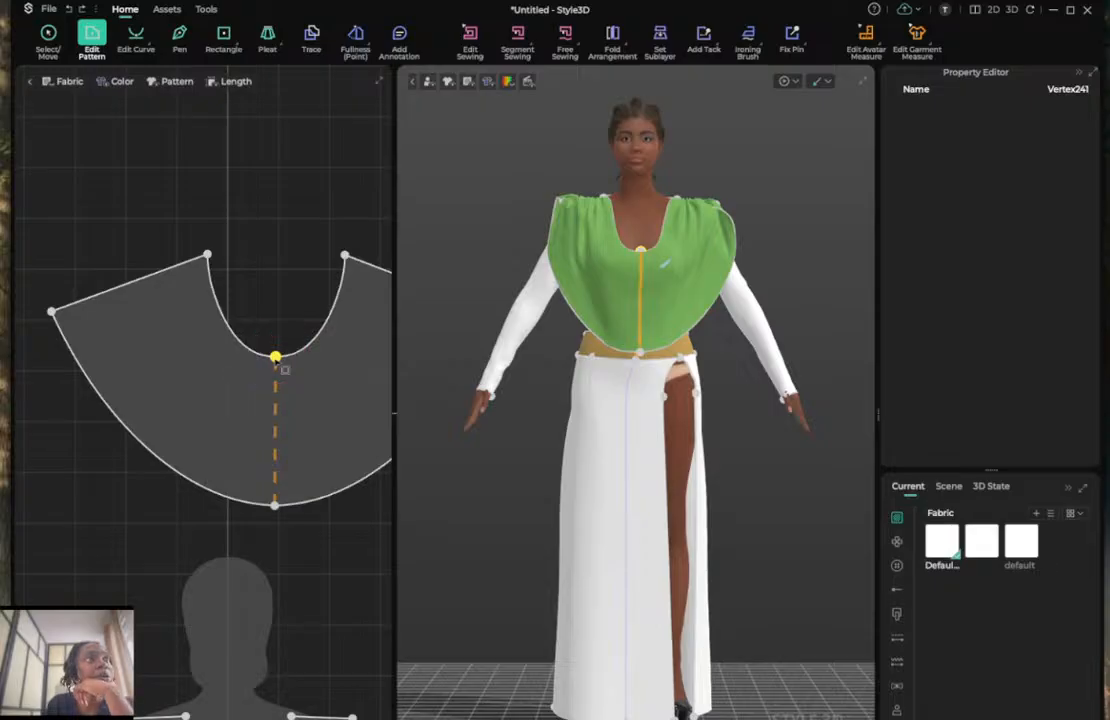
key("space")
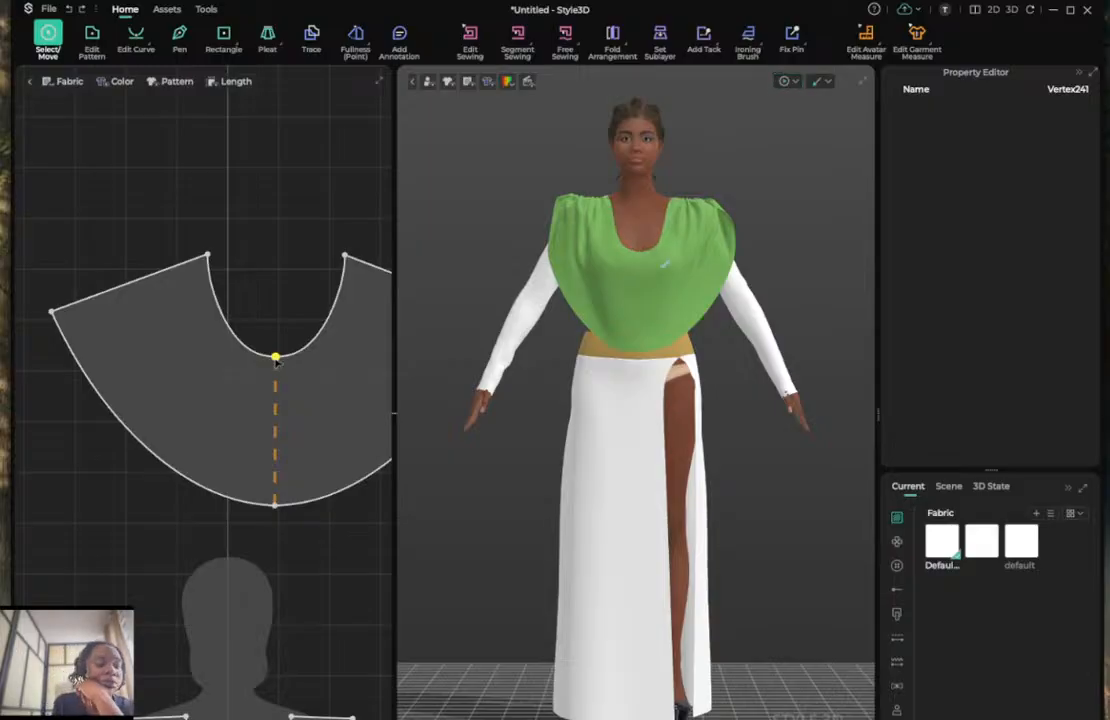
key("ctrl+z")
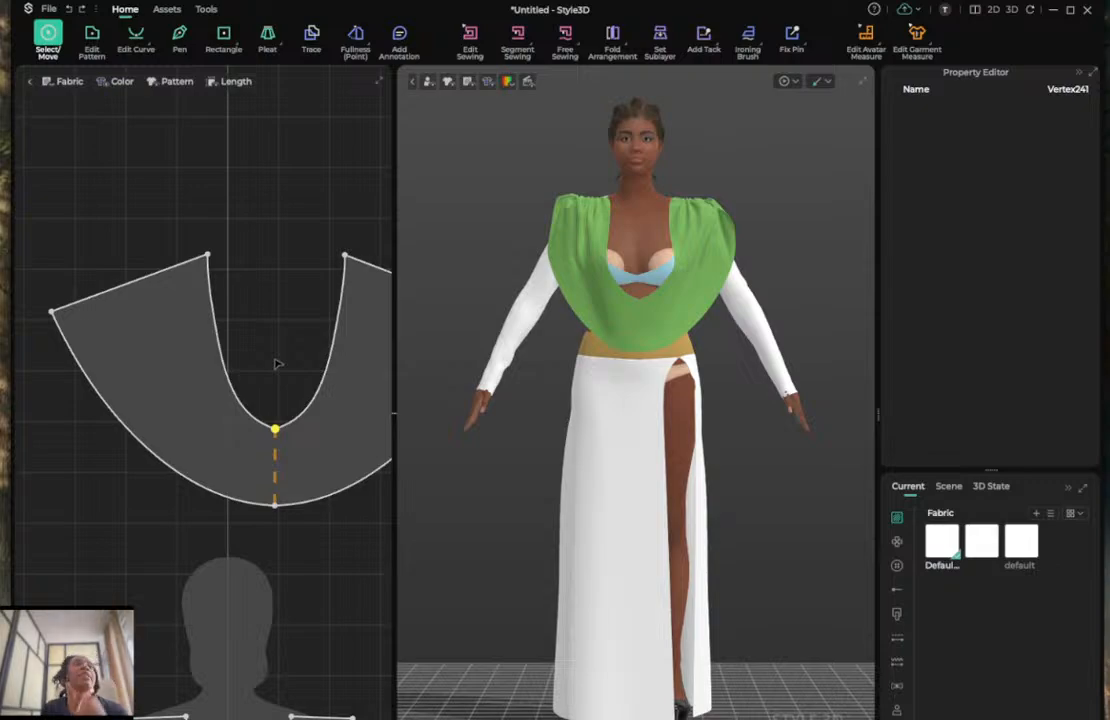
Shorten the drape's sloped shoulder edges by moving their outer corners slightly inward and up.
scroll(278, 364, "down", 4)
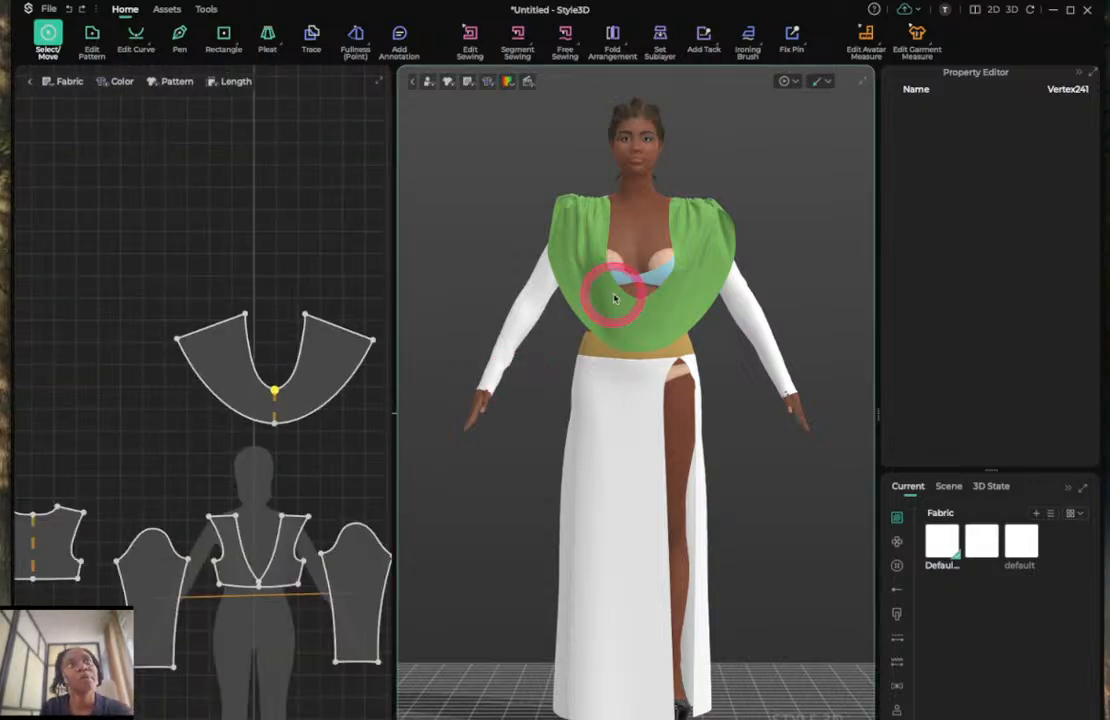
right_click_drag(705, 156, 456, 173)
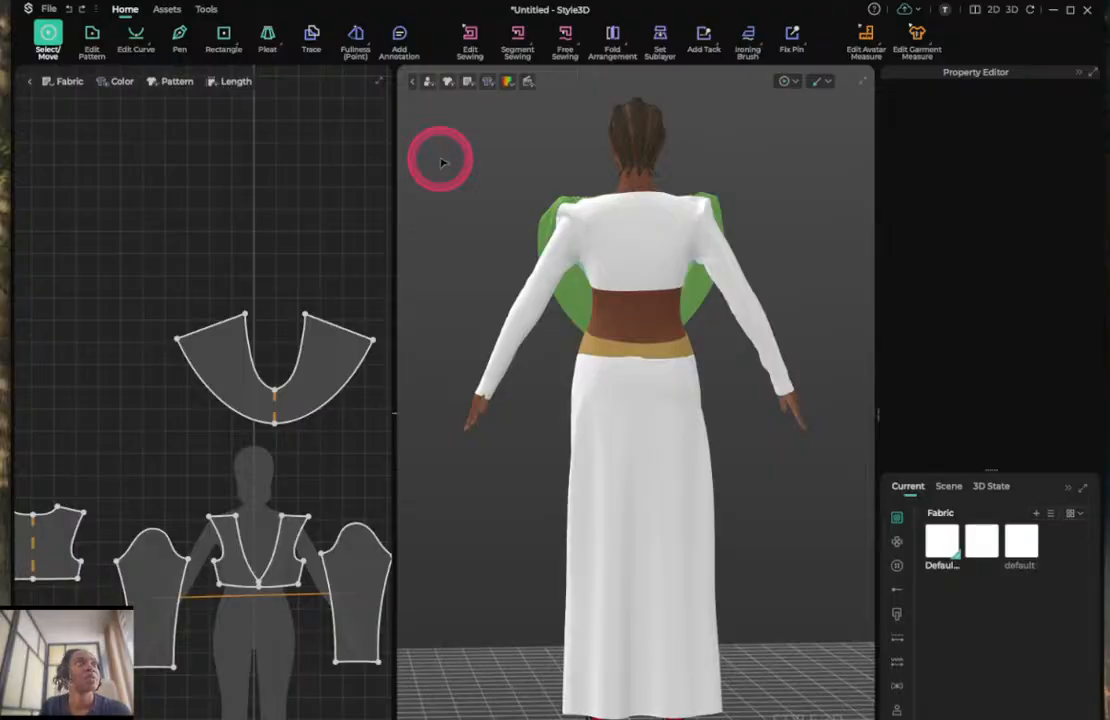
key("z")
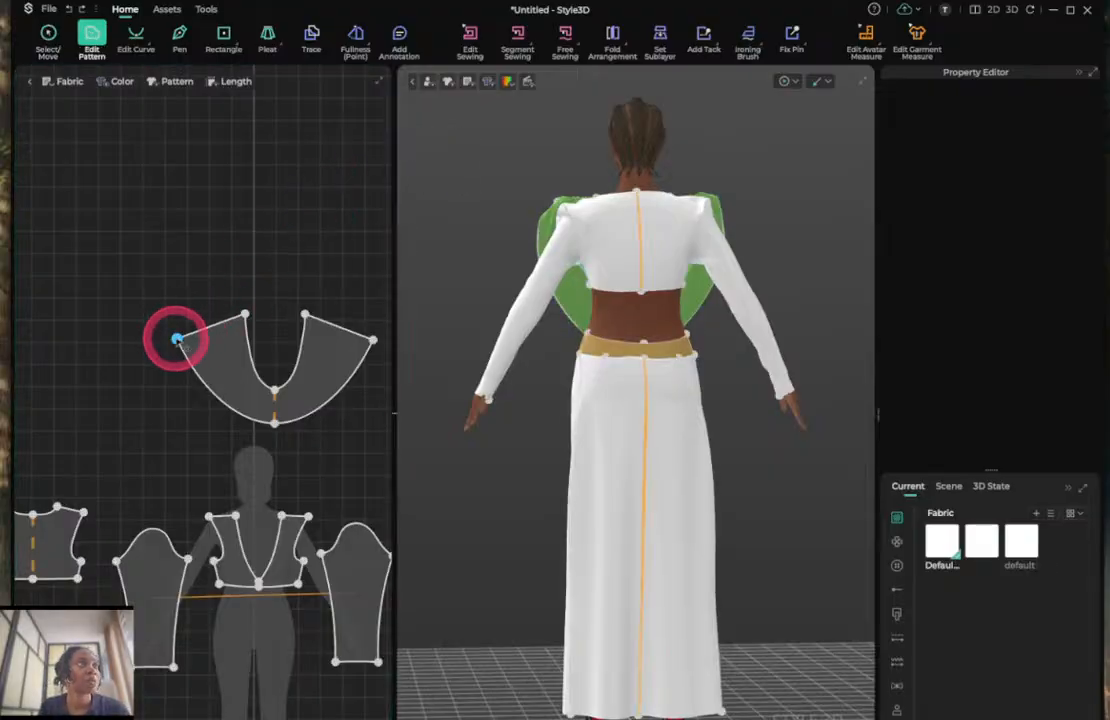
key("2")
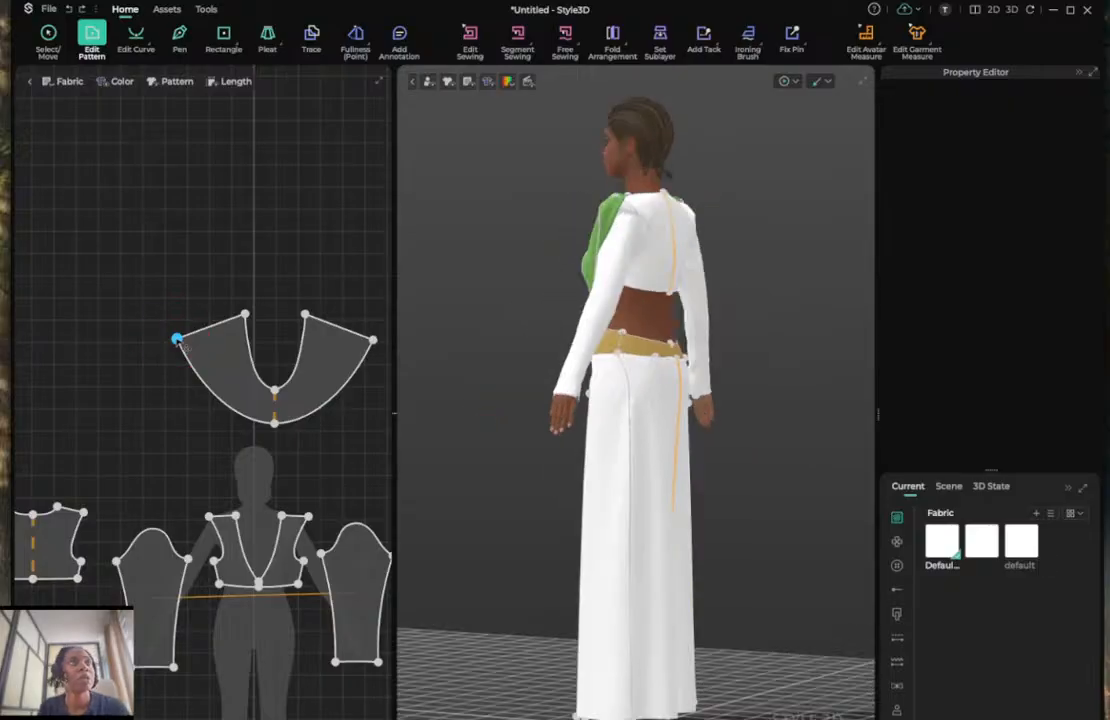
left_click_drag(177, 340, 190, 336)
left_click(188, 335)
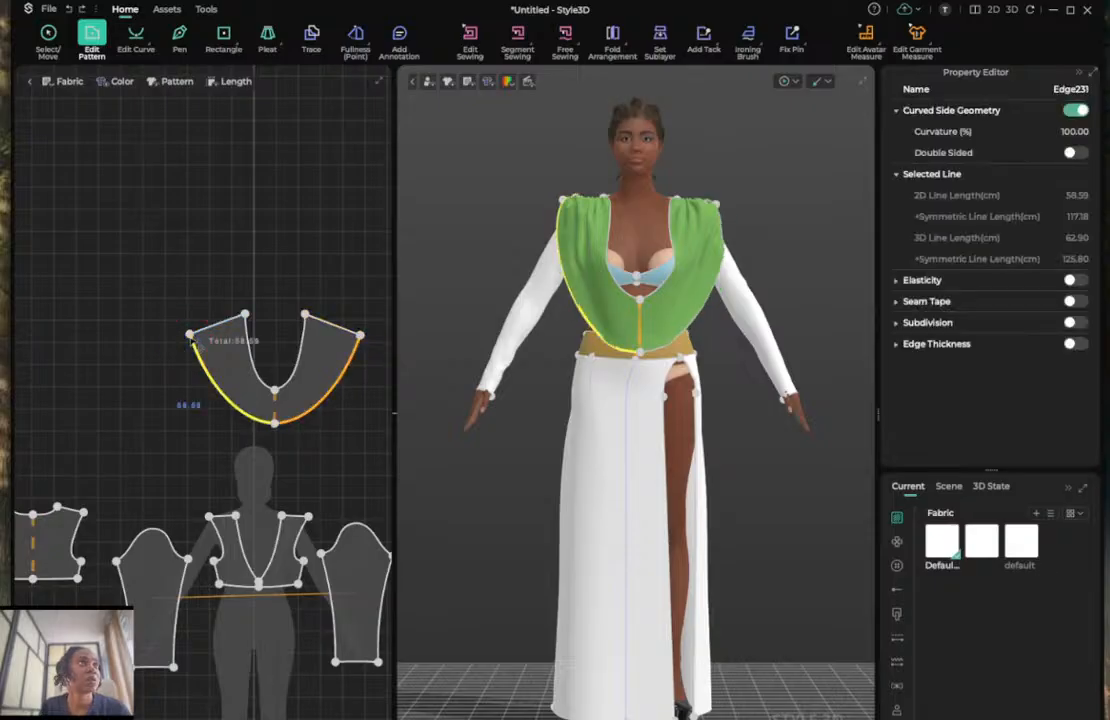
left_click(189, 334)
Narrow the drape's neck opening by moving its inner shoulder points close to the centre line, simulate, and tug the shoulder fabric in 3D.
left_click_drag(189, 336, 269, 308)
left_click(245, 314)
key("a")
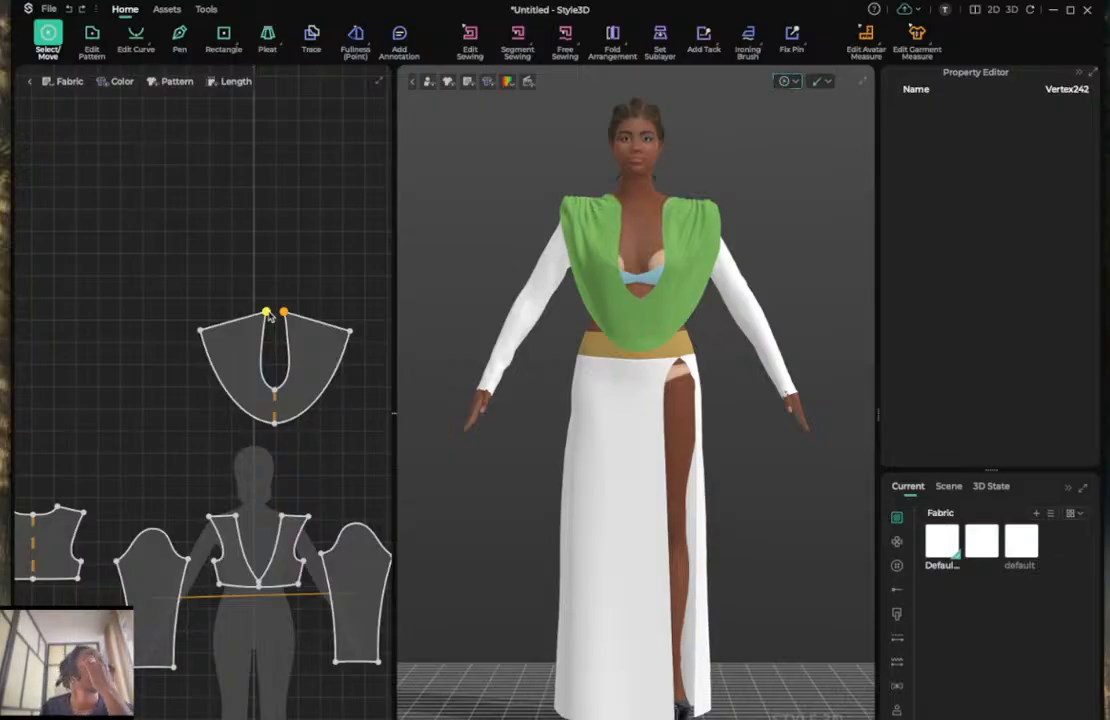
left_click(268, 343)
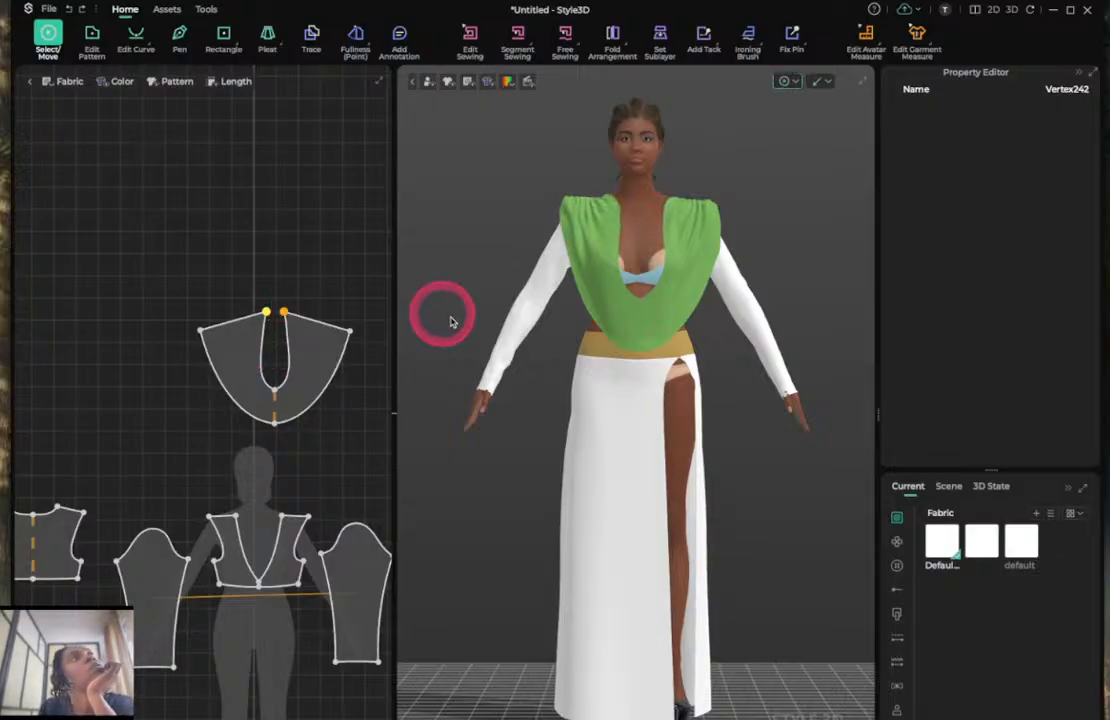
left_click(598, 211)
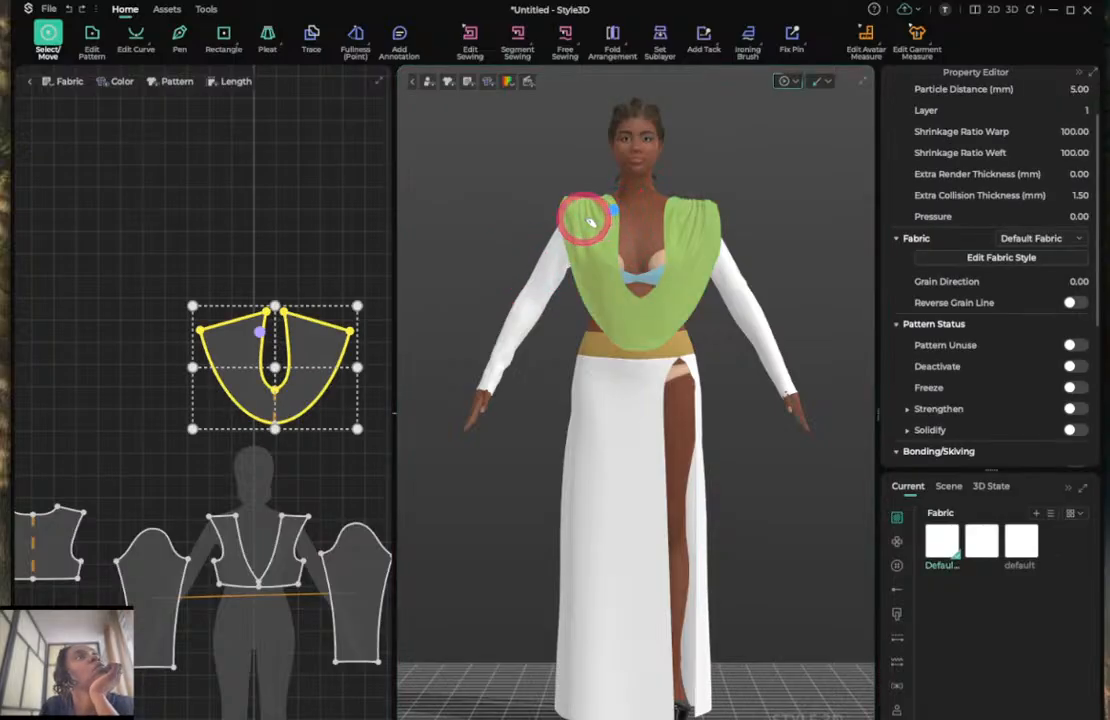
left_click_drag(587, 220, 590, 222)
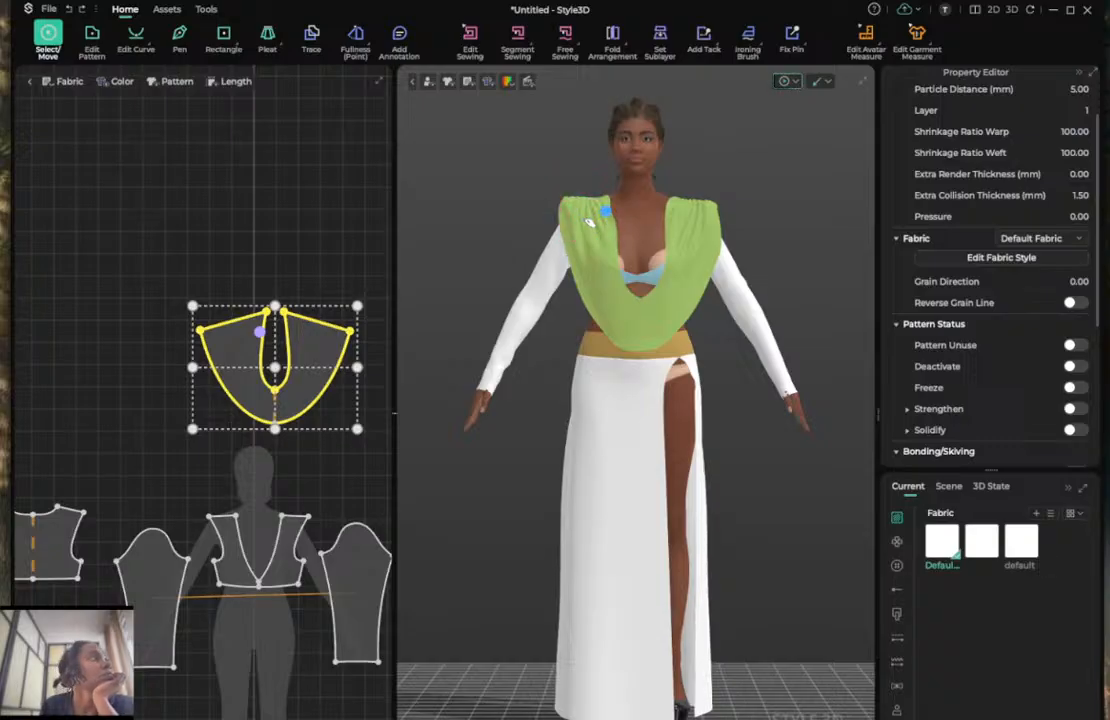
Stretch the front waistband piece slightly wider in the pattern layout and simulate.
scroll(279, 430, "down", 8)
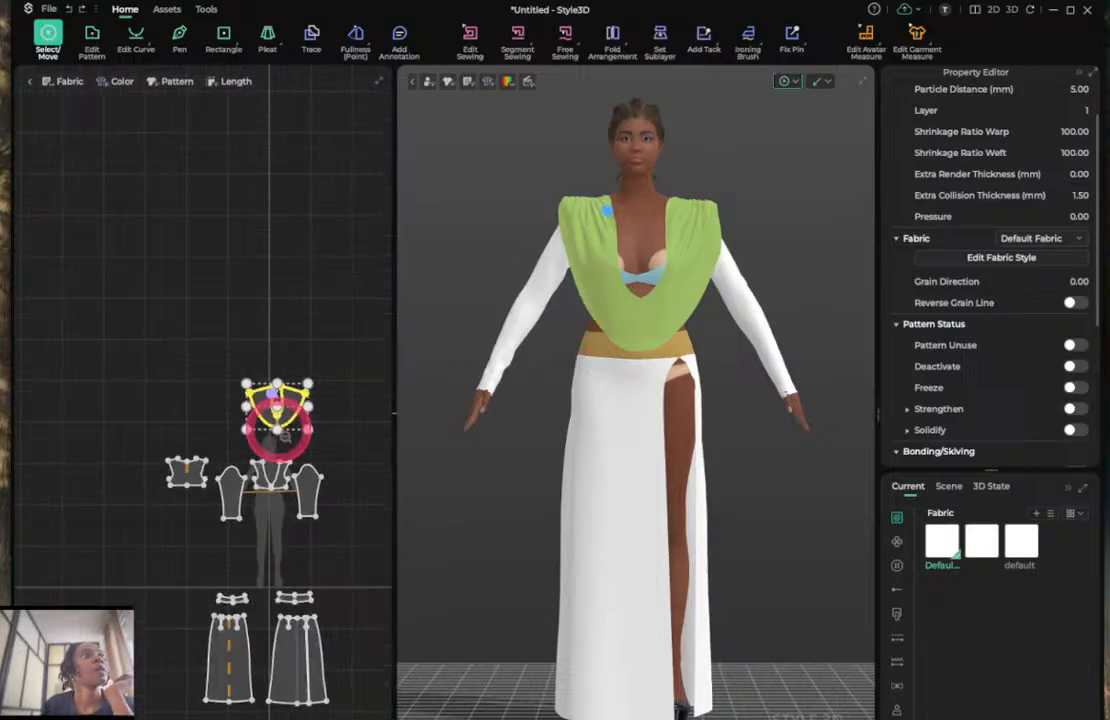
left_click_drag(314, 625, 347, 550)
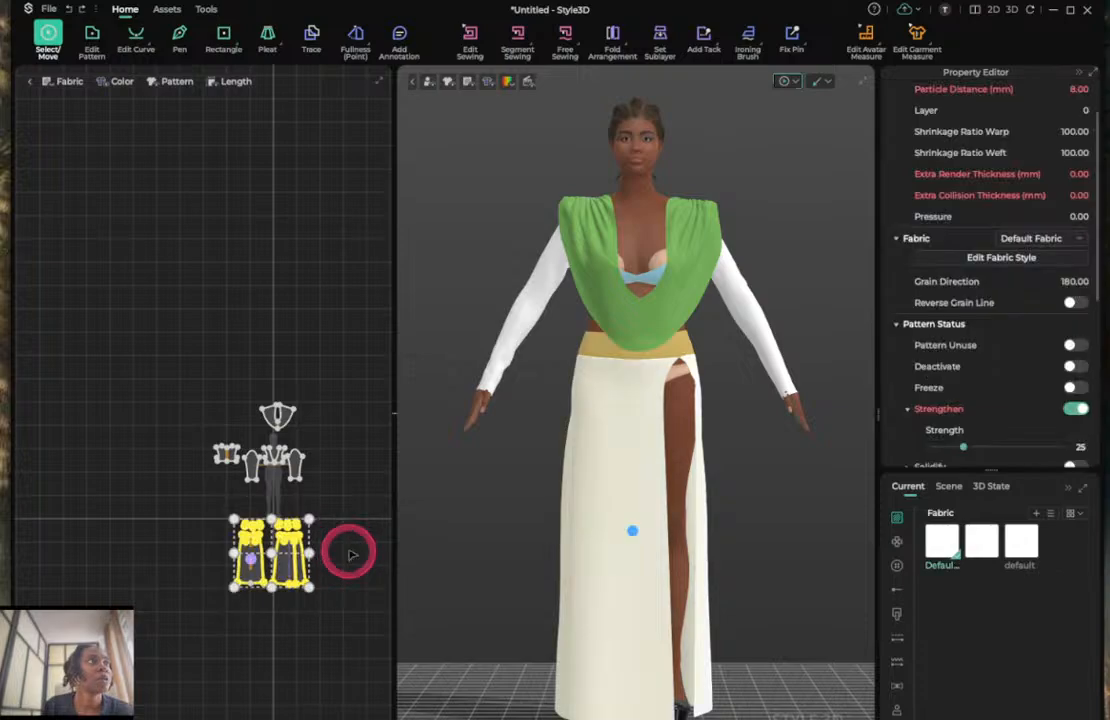
left_click(347, 550)
scroll(348, 557, "up", 3)
scroll(335, 530, "up", 3)
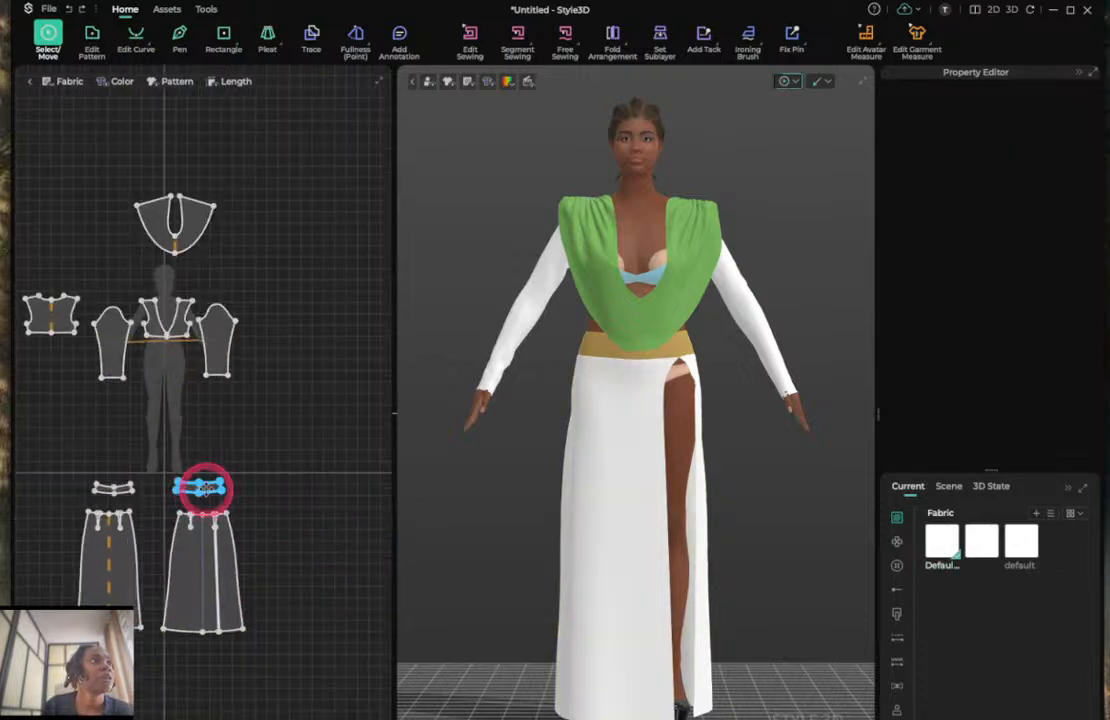
left_click(205, 487)
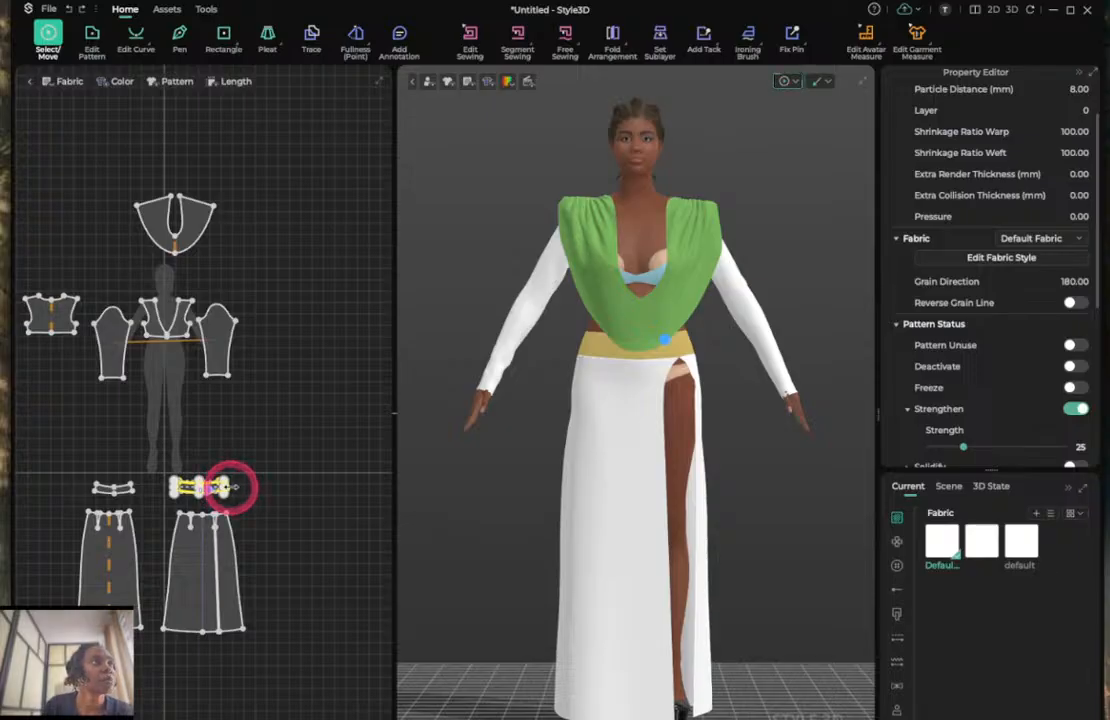
left_click(231, 487)
key("space")
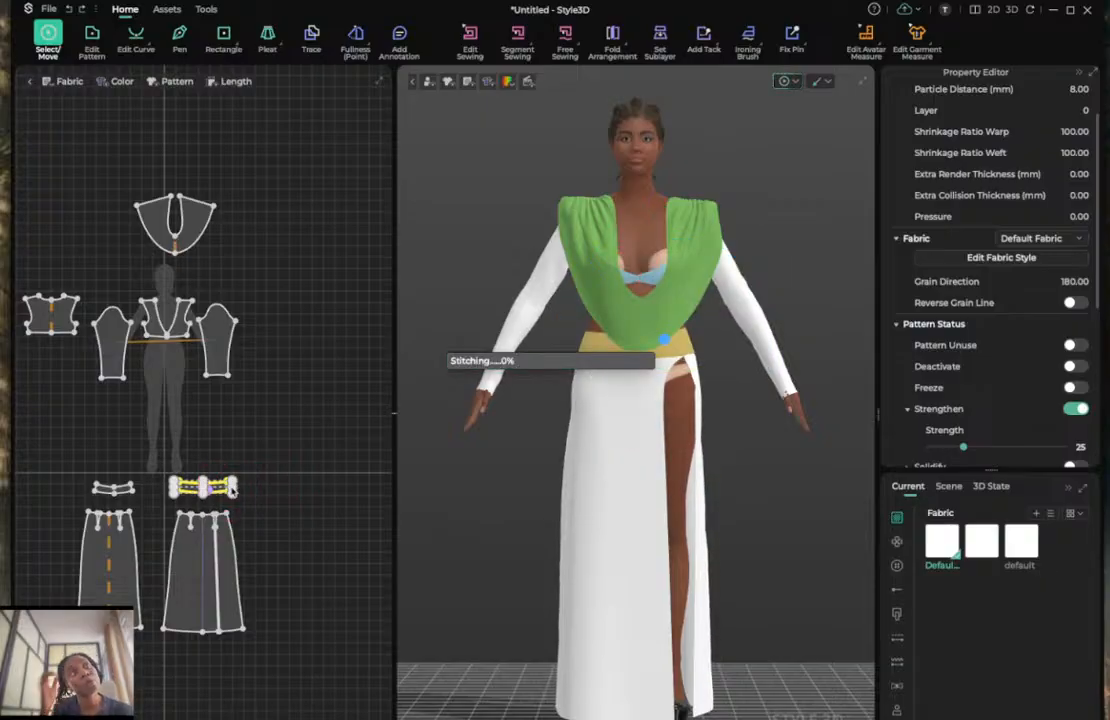
Select all skirt and waistband pieces, move them slightly down the avatar's hips in 3D, and simulate.
left_click_drag(80, 438, 252, 662)
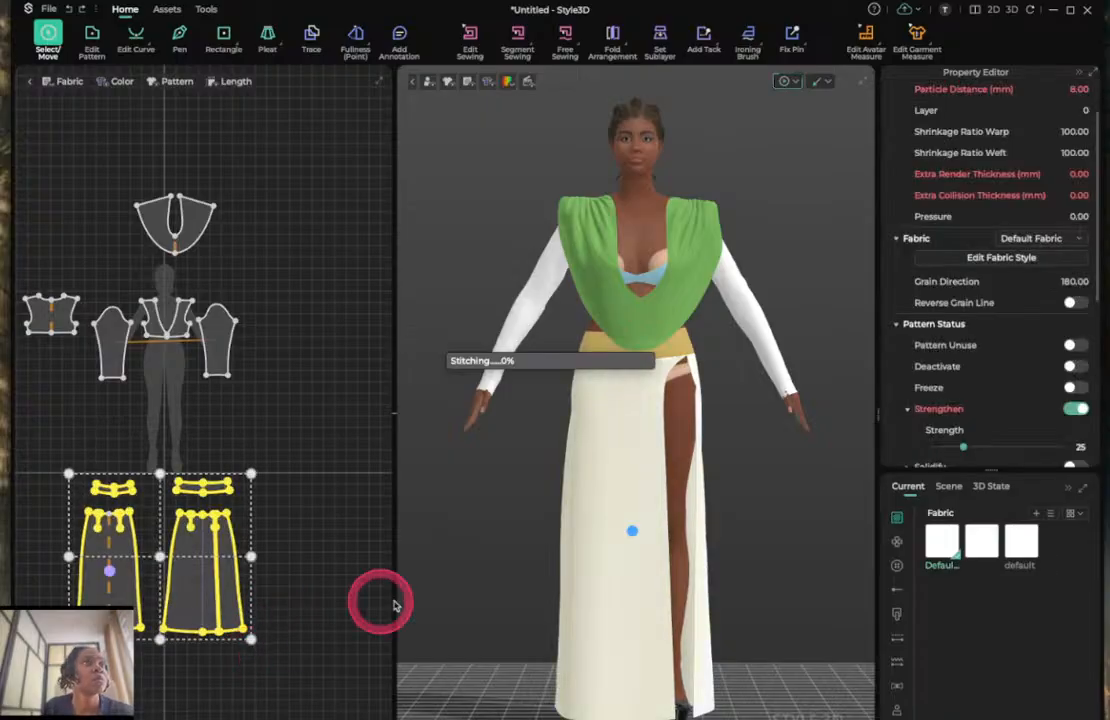
key("z")
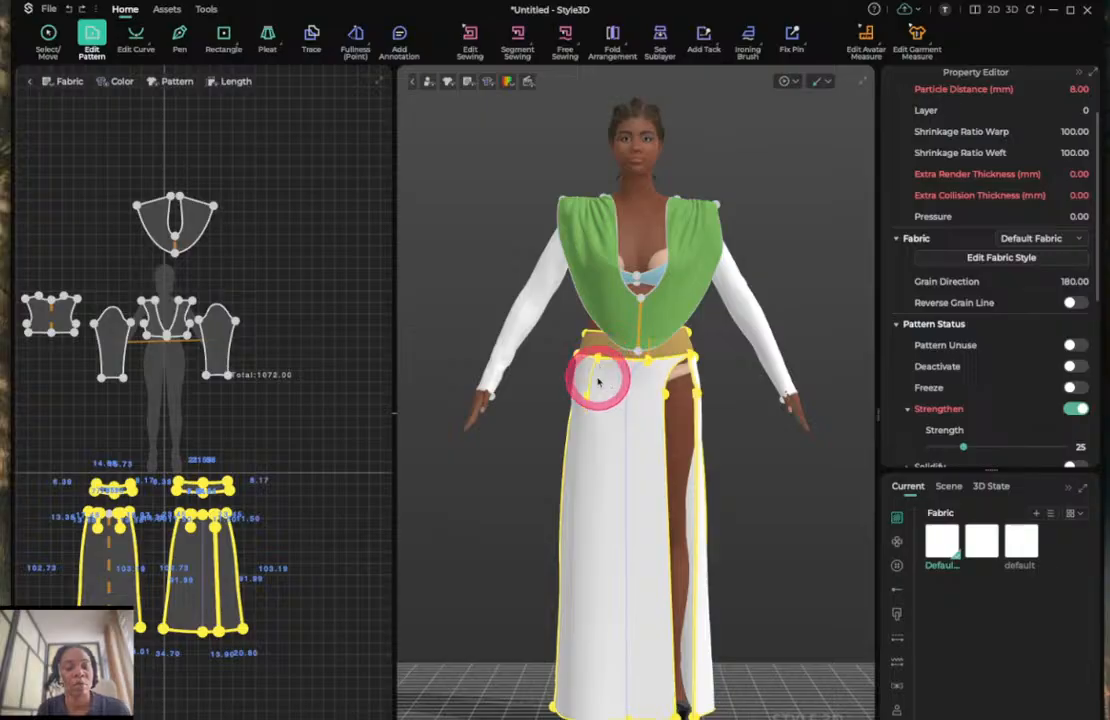
key("a")
left_click(641, 393)
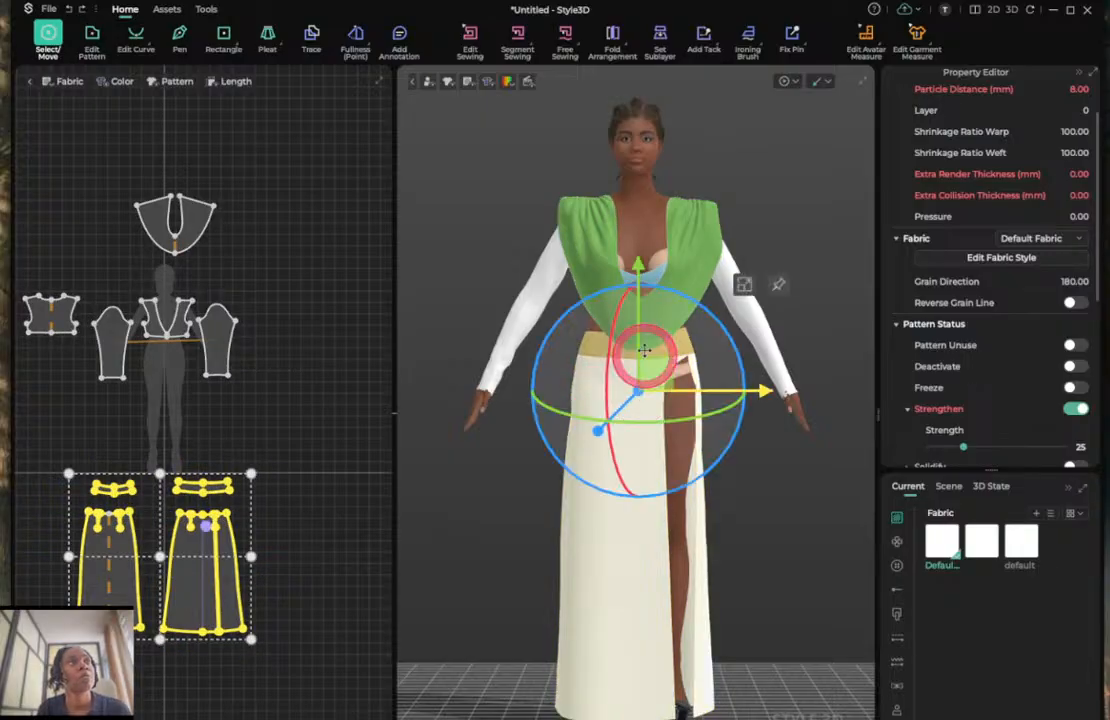
left_click_drag(637, 339, 638, 347)
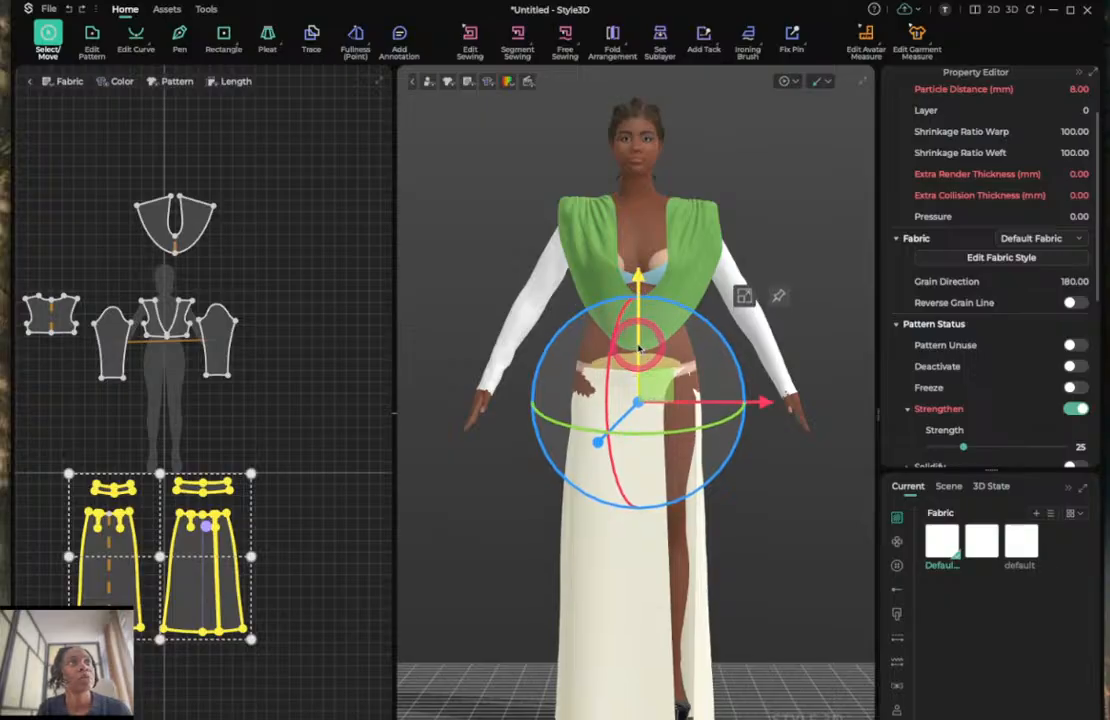
key("space")
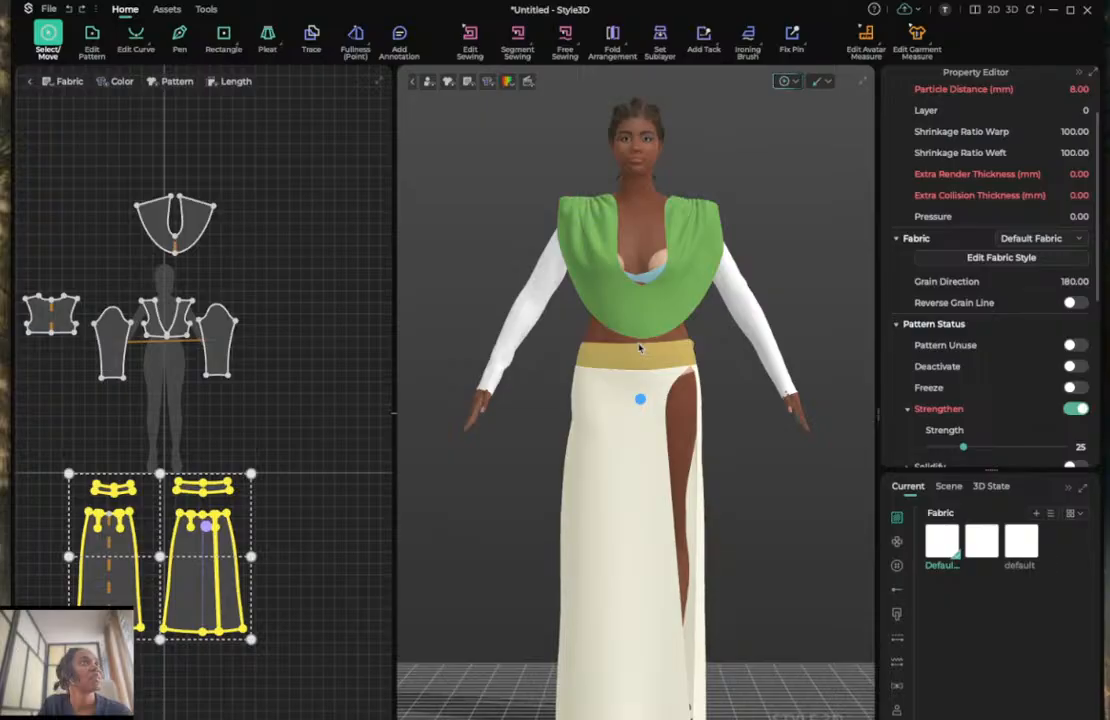
Try lowering the drape's centre hem point to lengthen the front, simulate, and undo the change.
left_click(170, 207)
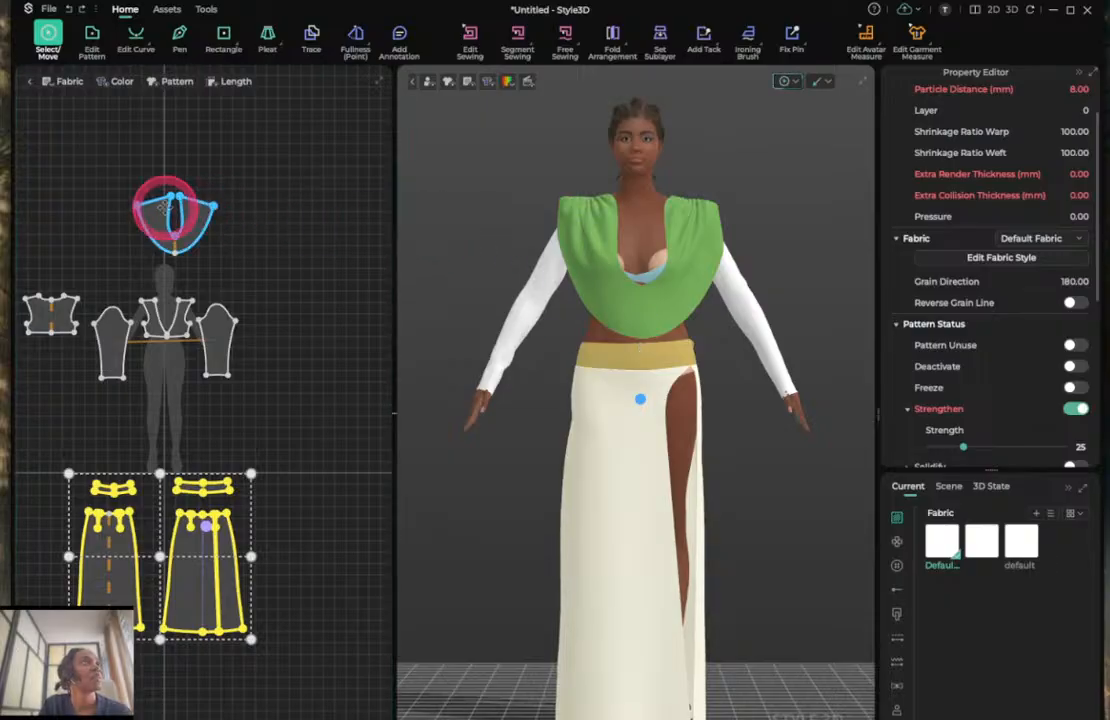
scroll(166, 206, "up", 5)
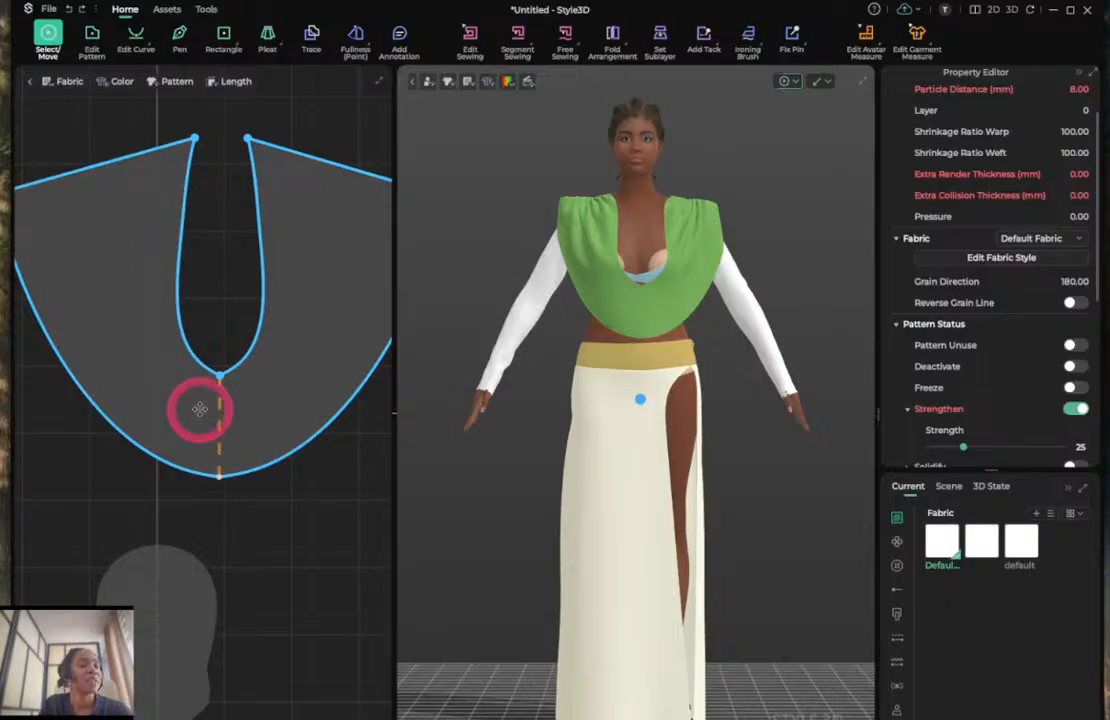
key("z")
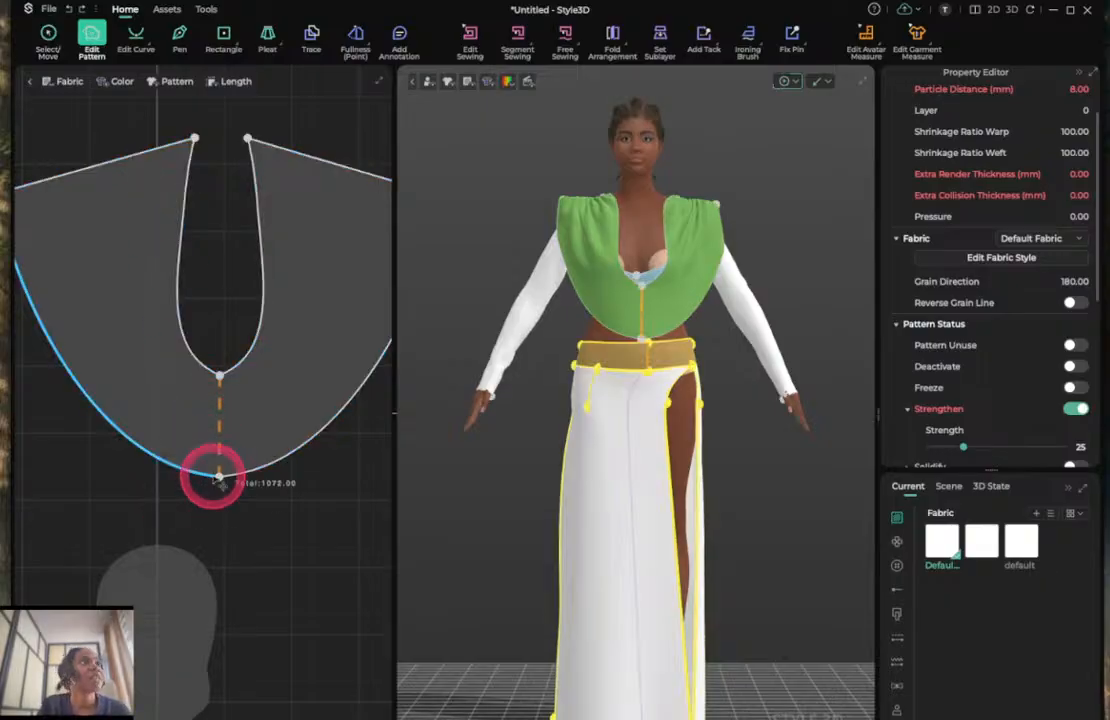
left_click(219, 477)
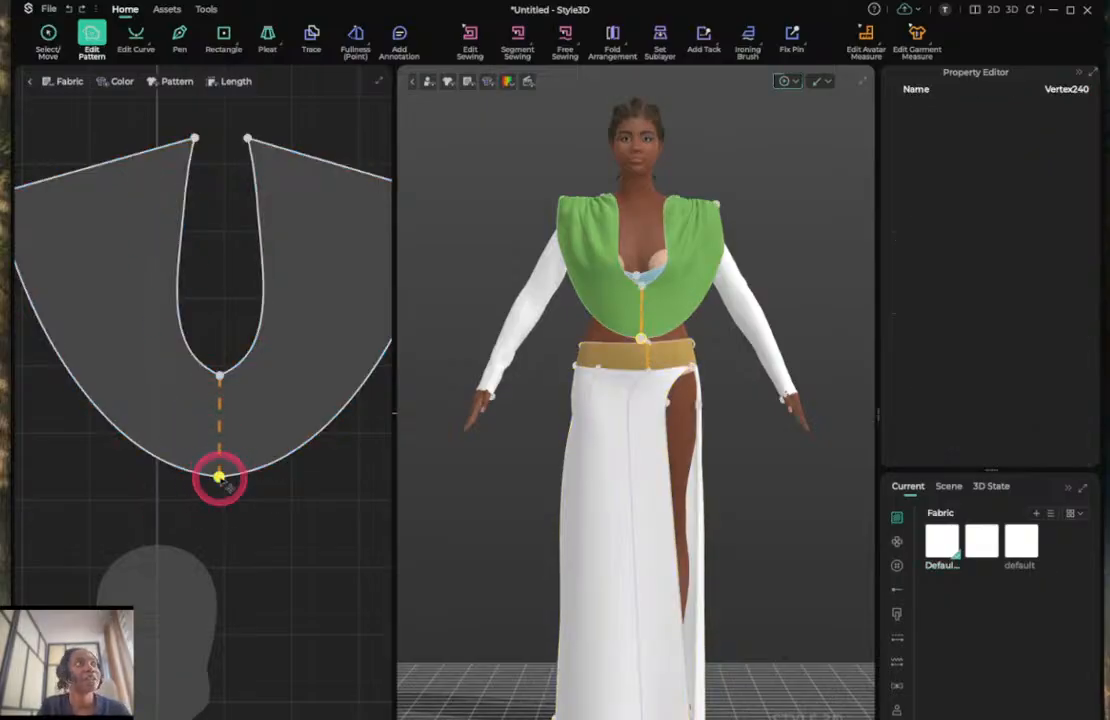
left_click_drag(226, 484, 228, 513)
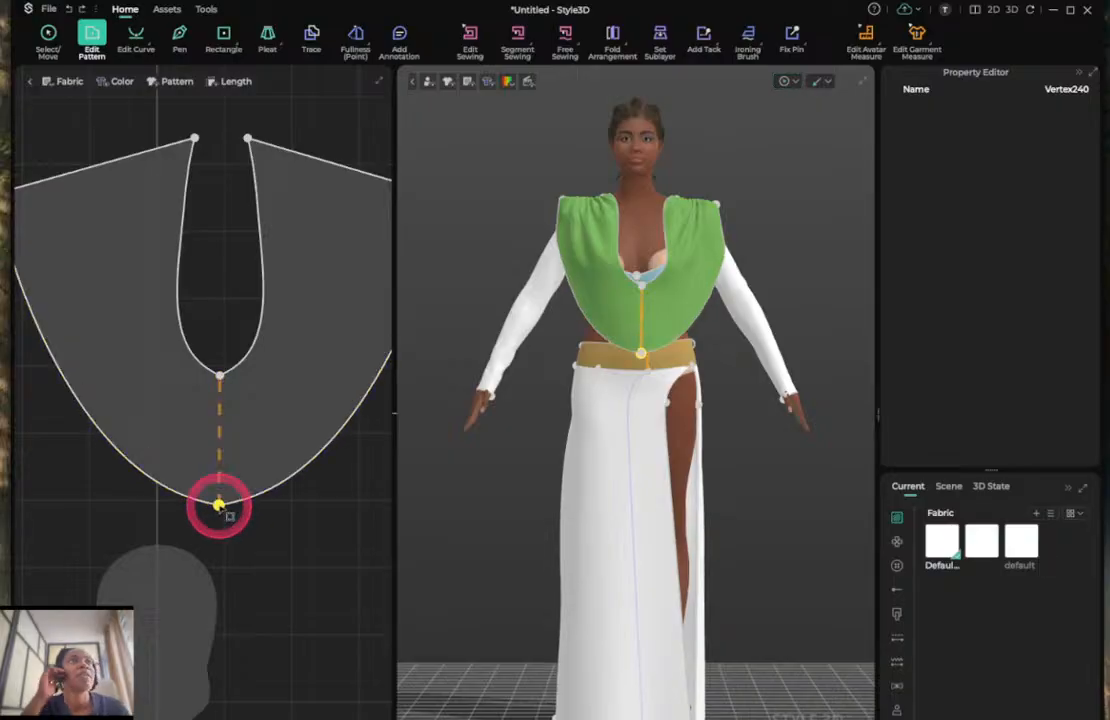
left_click(219, 504)
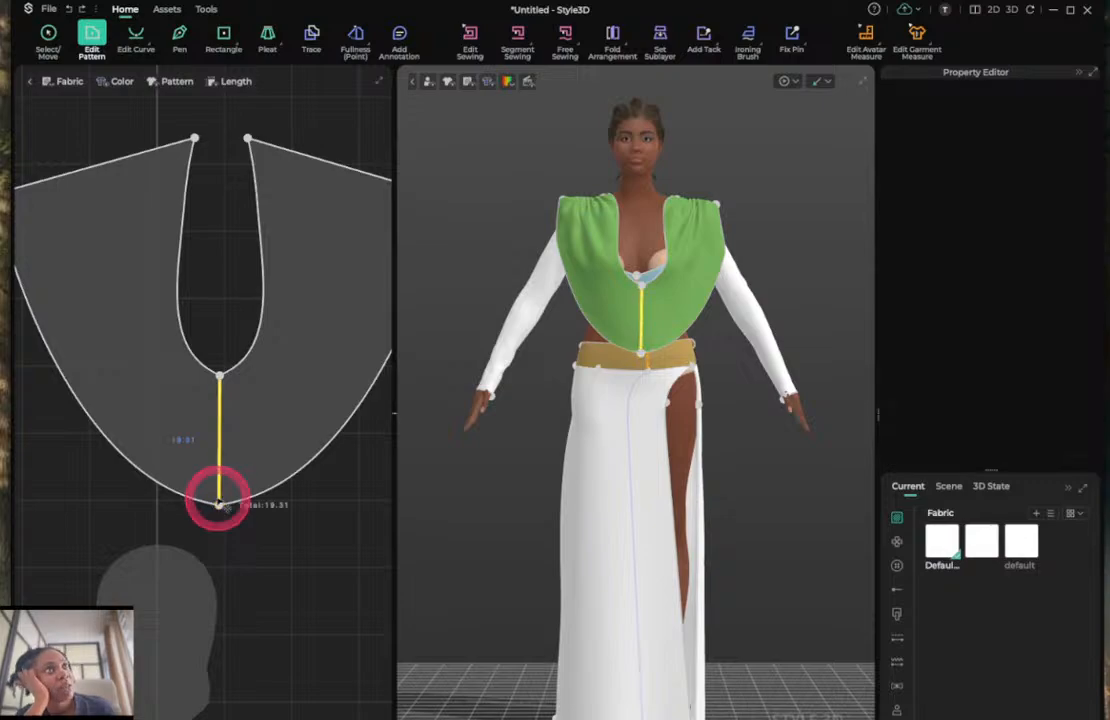
key("q")
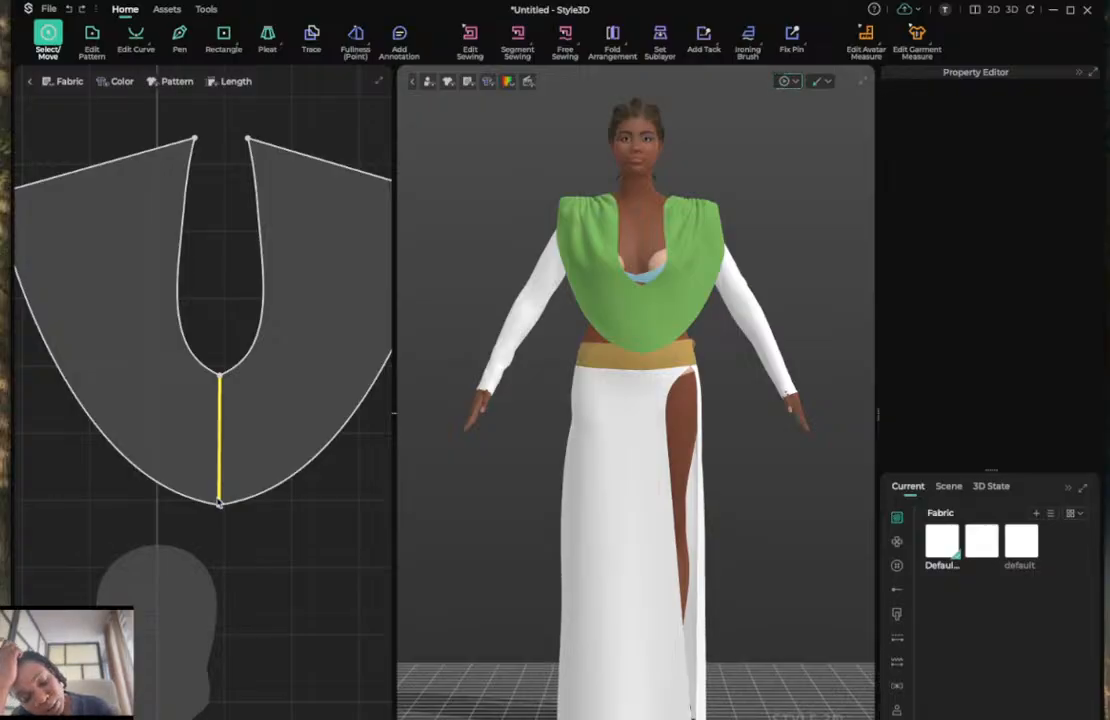
left_click(218, 503)
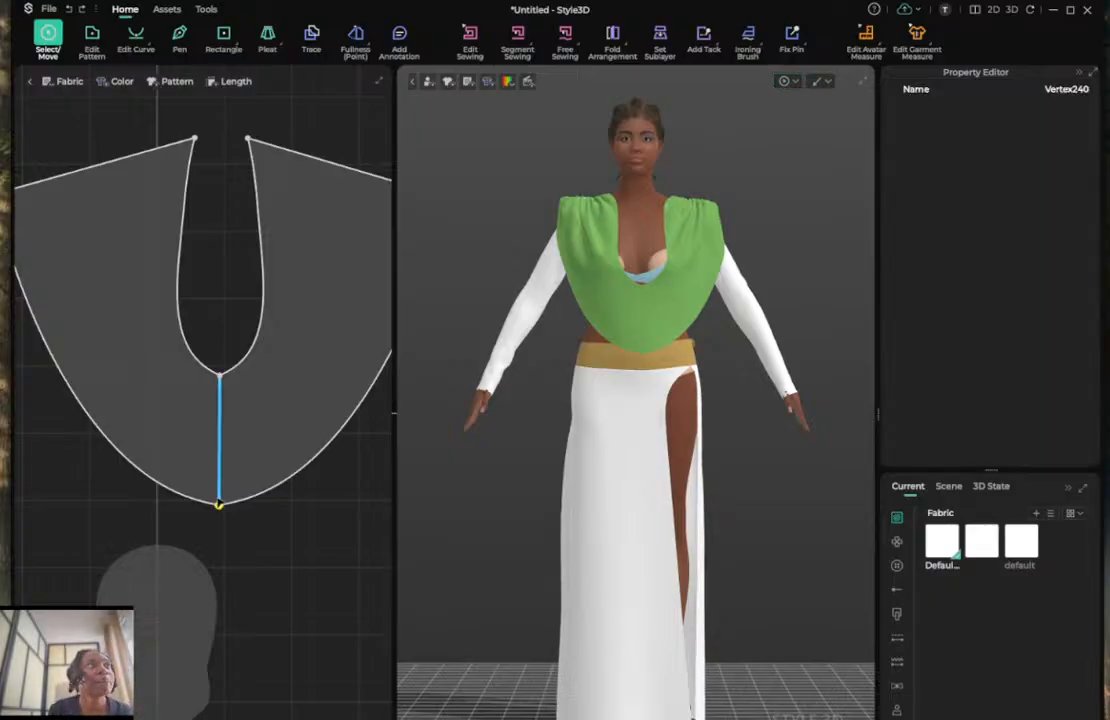
left_click_drag(218, 503, 218, 476)
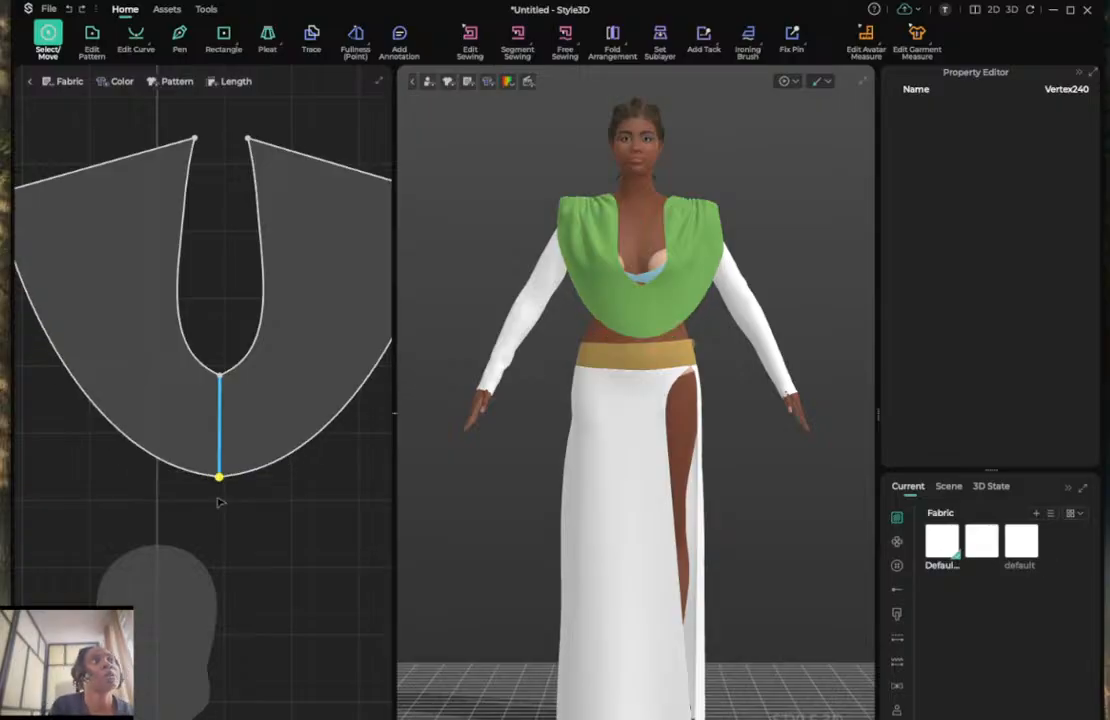
Bring up the reference photo of the draped runway gown, compare it with the simulated garment, and put it away.
left_click(186, 463)
left_click_drag(0, 285, 303, 285)
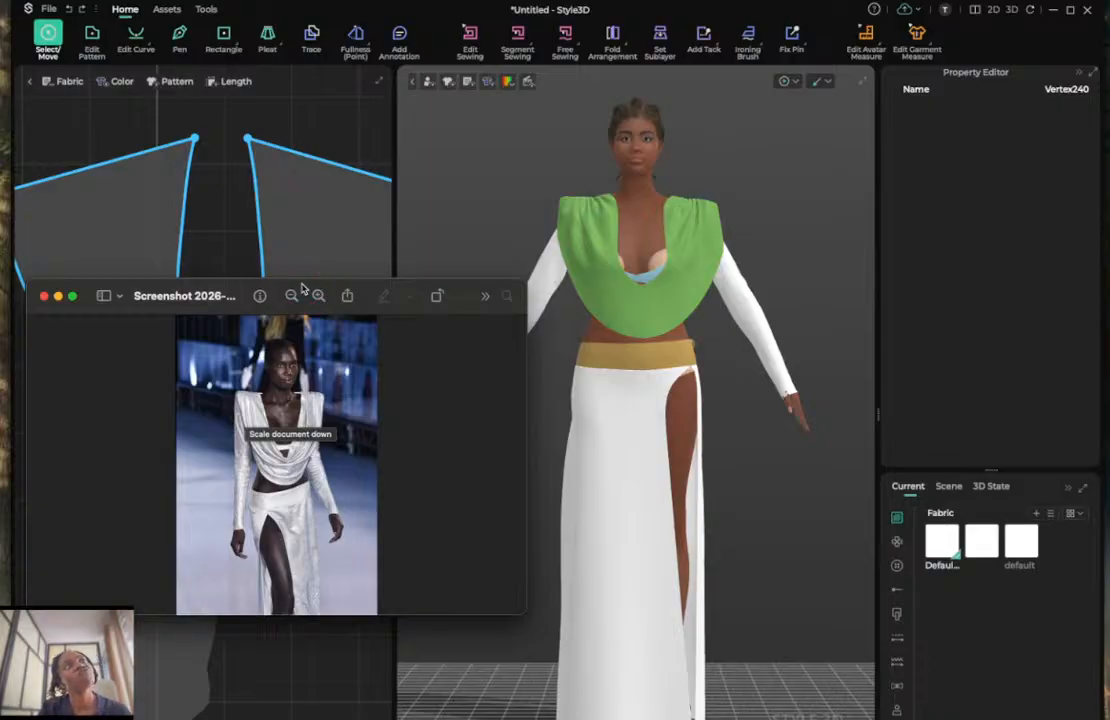
left_click_drag(303, 289, 0, 240)
left_click(604, 427)
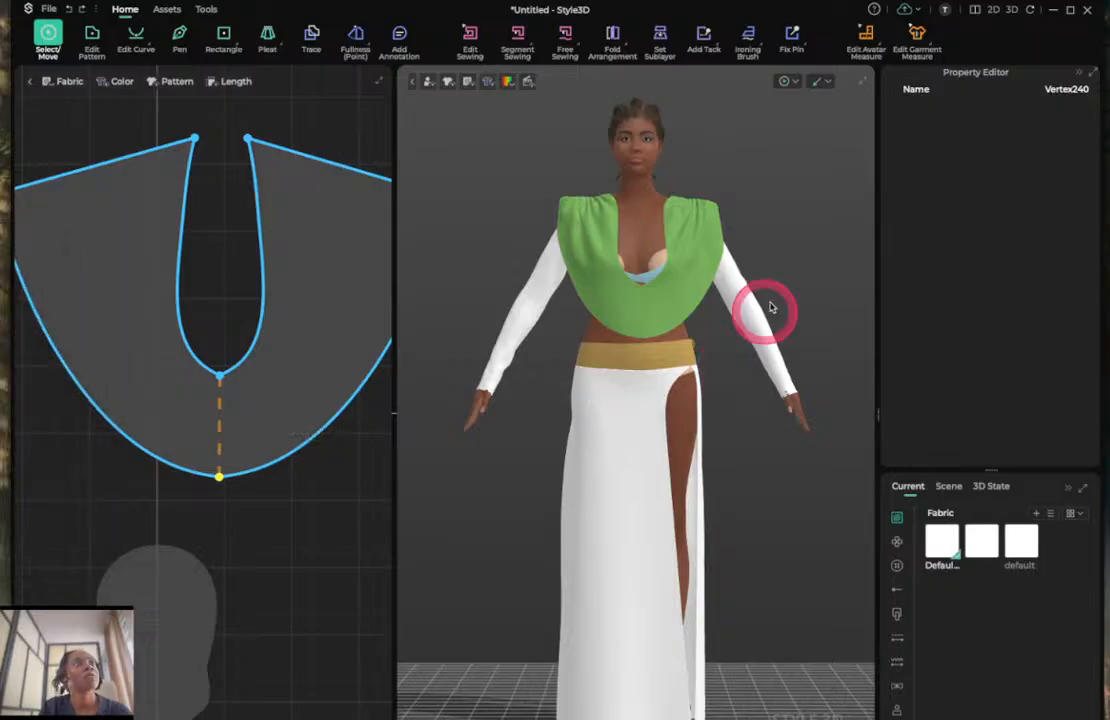
Unfreeze the bra-like bodice piece beneath the front drape and run the simulation.
left_click(795, 229)
right_click_drag(756, 237, 907, 255)
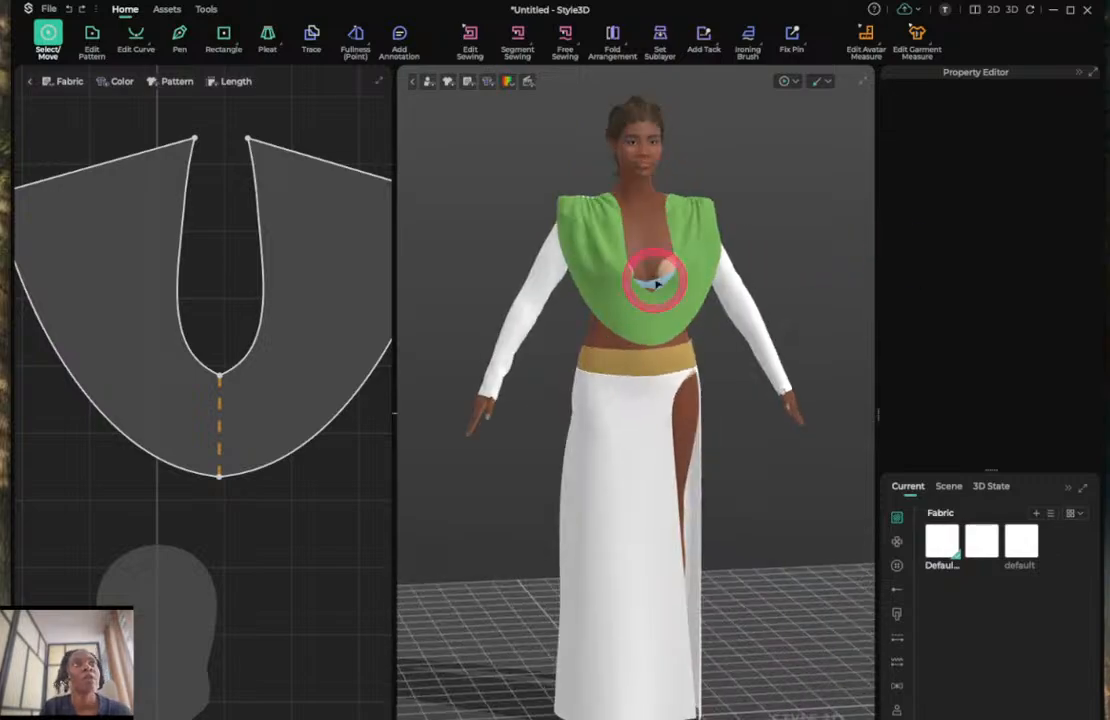
right_click(657, 358)
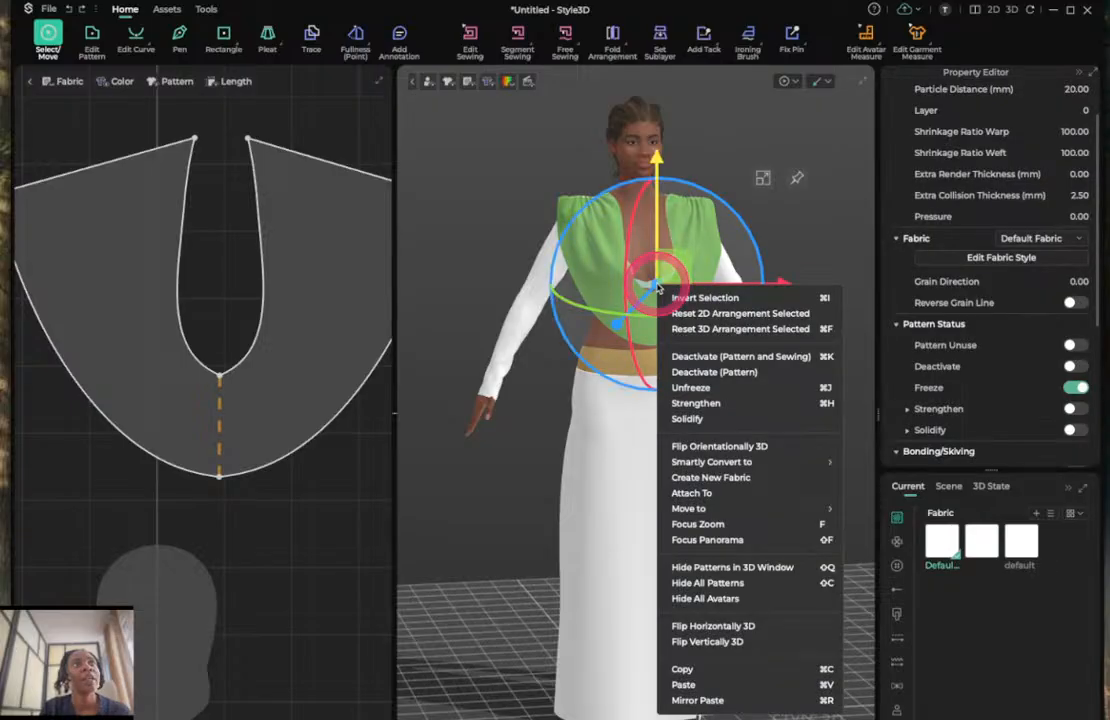
left_click(713, 388)
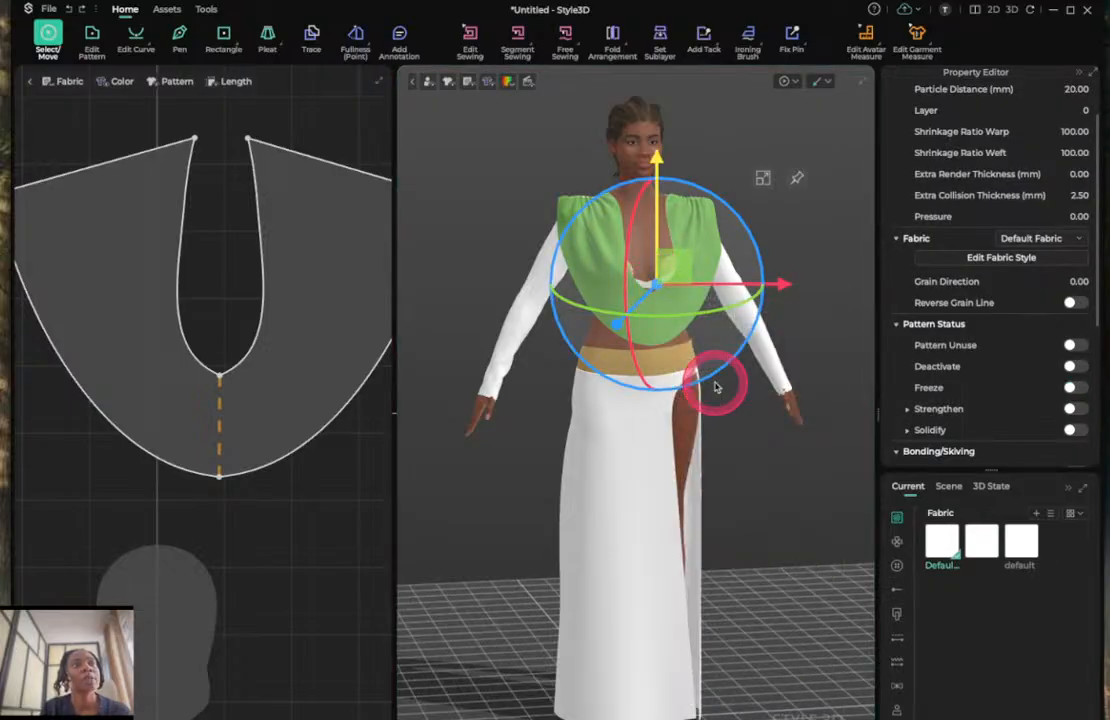
key("space")
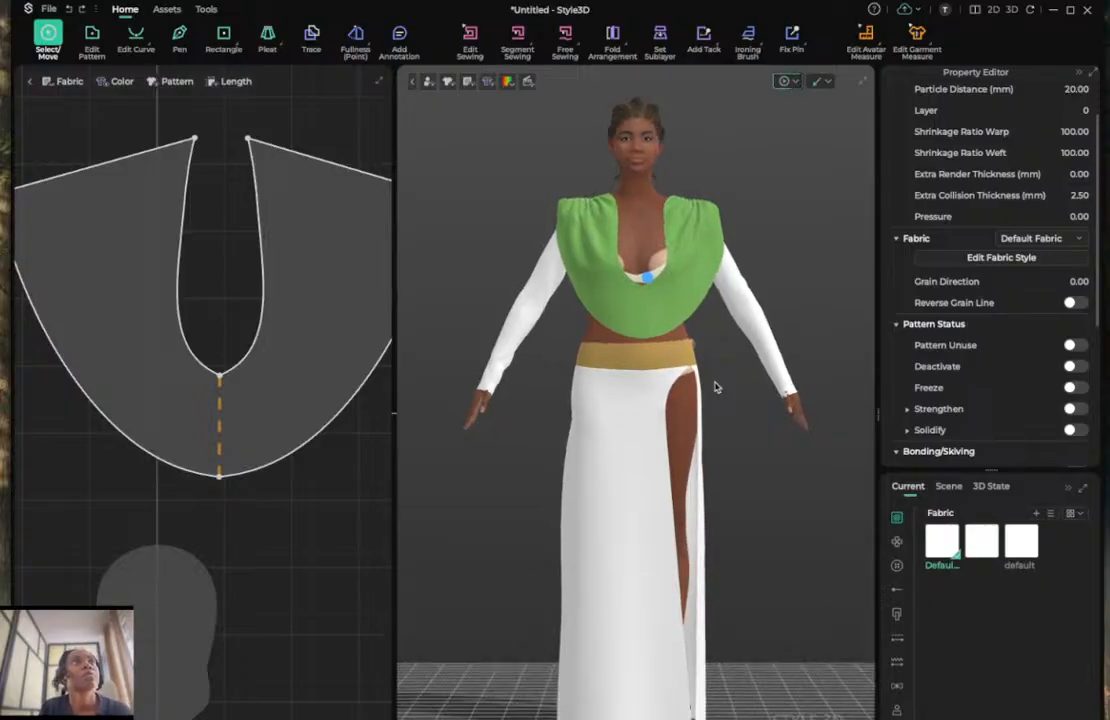
Pull the drape's outer shoulder areas inward toward the neckline on the avatar while the simulation runs.
left_click_drag(736, 207, 677, 220)
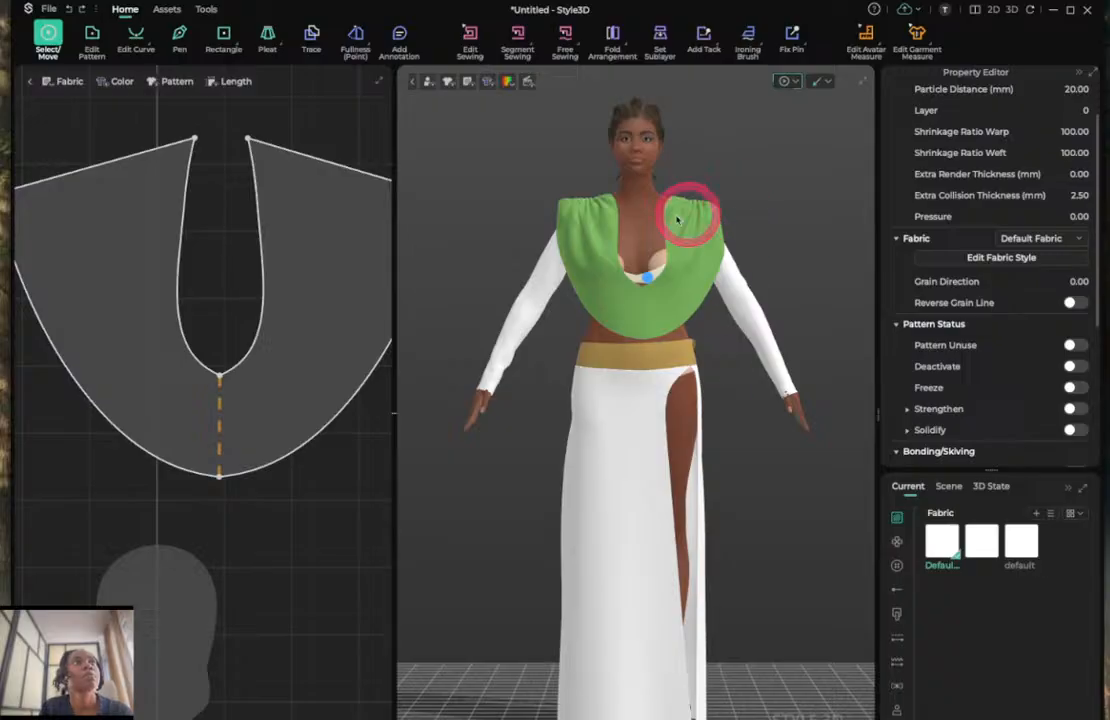
left_click(564, 211)
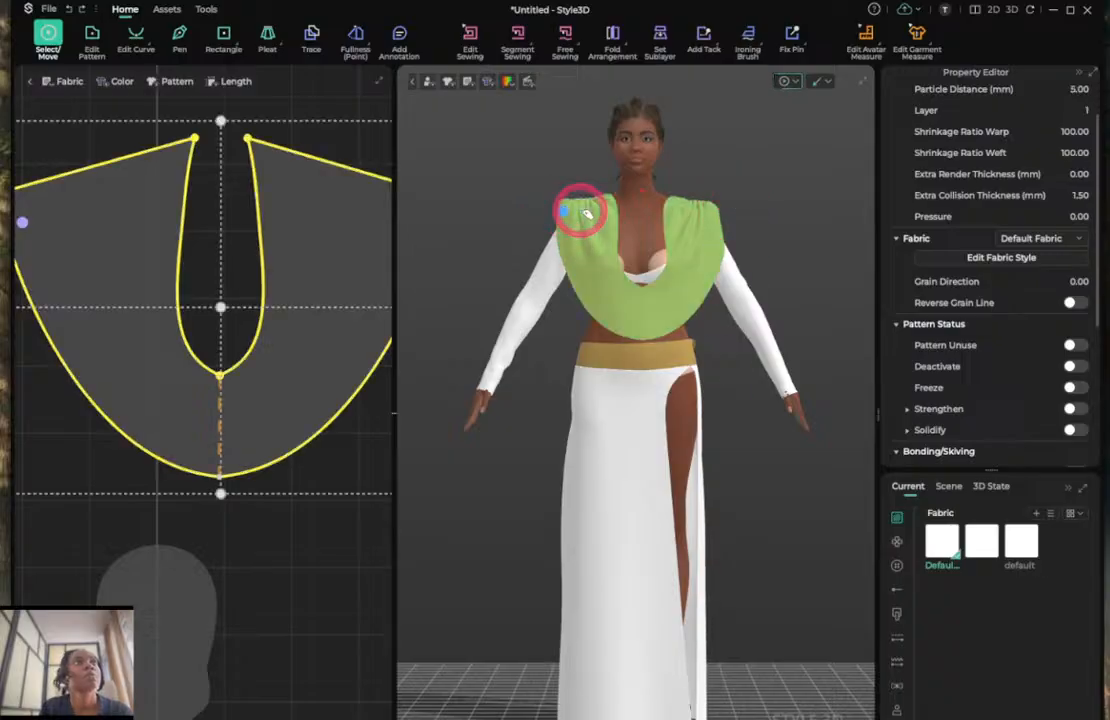
left_click_drag(580, 210, 620, 257)
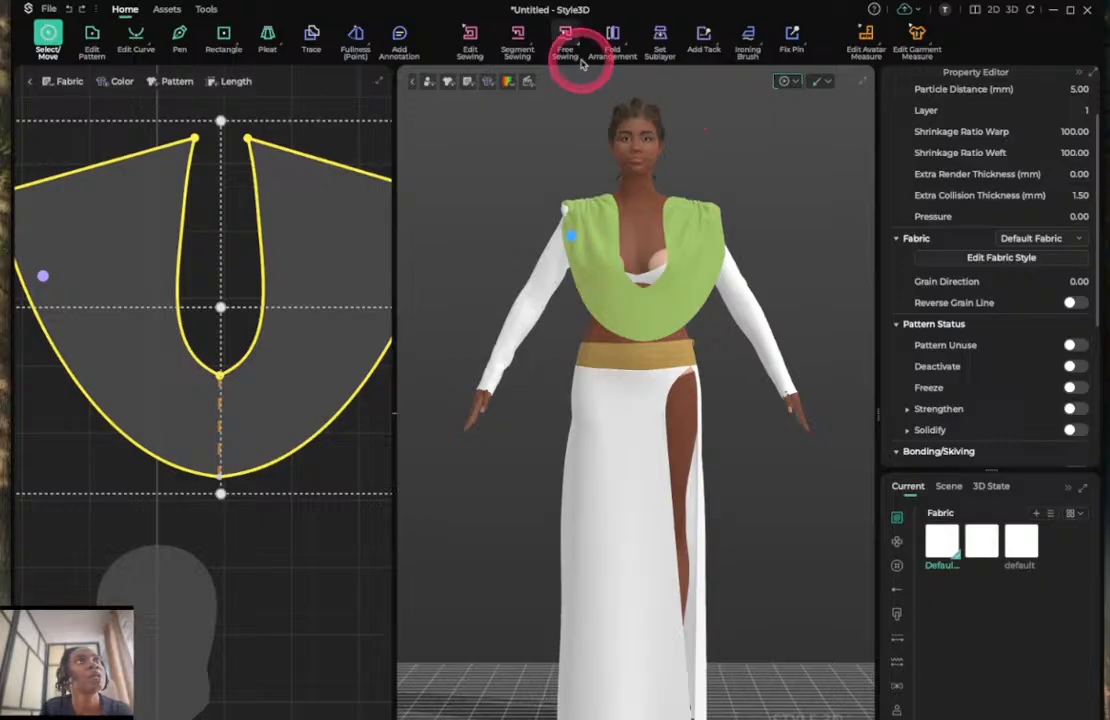
Move the drape's centre hem point well down in the 2D pattern so the front forms a long pointed hem.
left_click(703, 35)
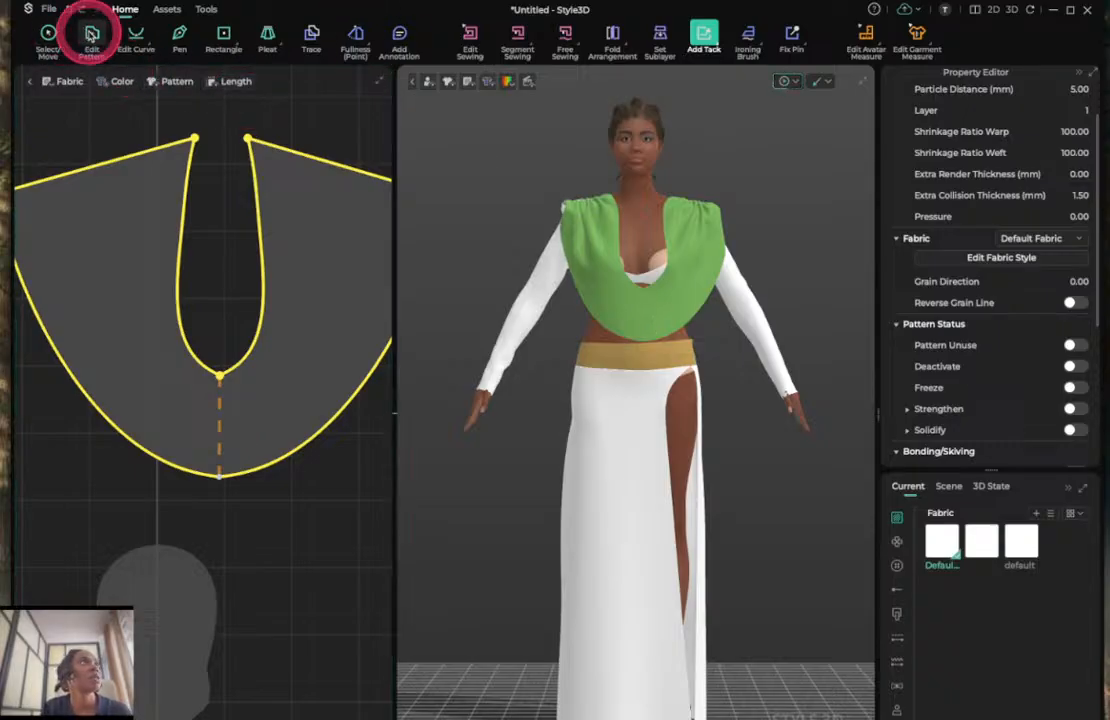
left_click(89, 35)
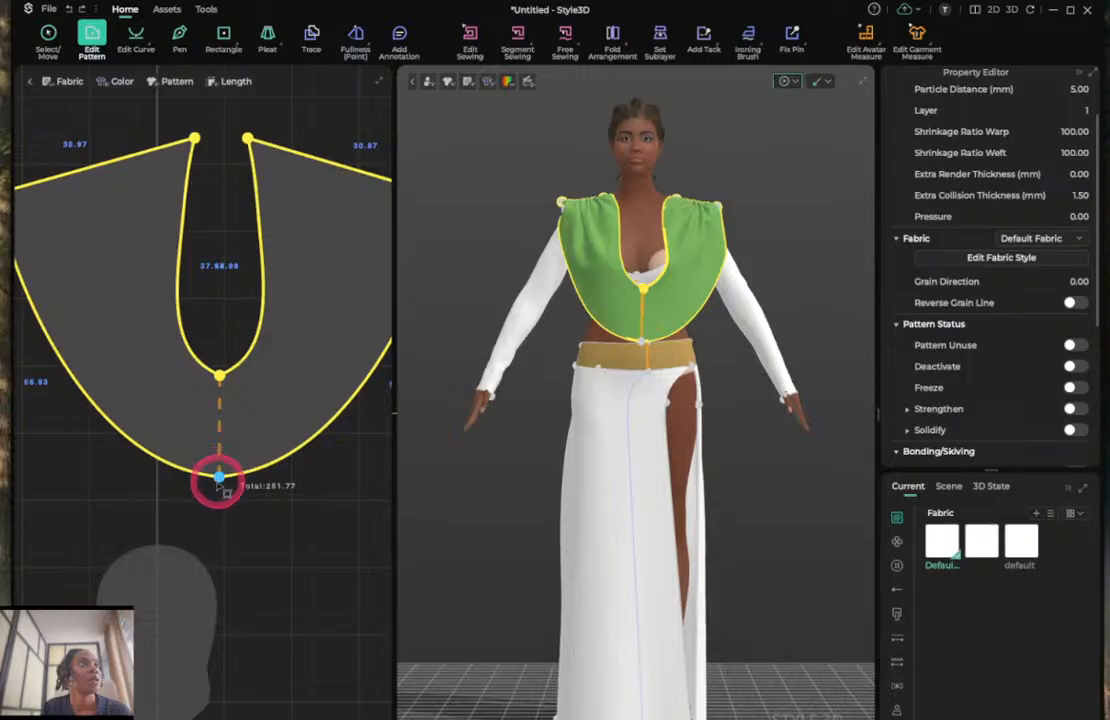
mouse_move(219, 478)
left_mouse_down()
mouse_move(218, 509)
mouse_move(219, 469)
left_mouse_up()
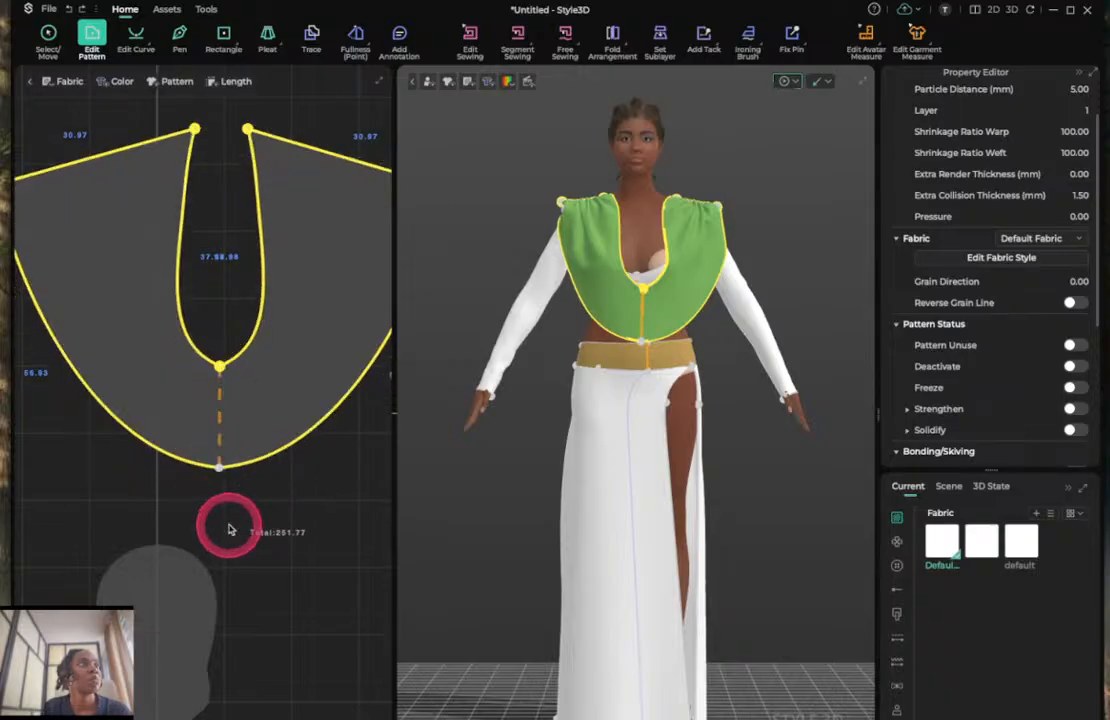
left_click(230, 527)
left_click(219, 467)
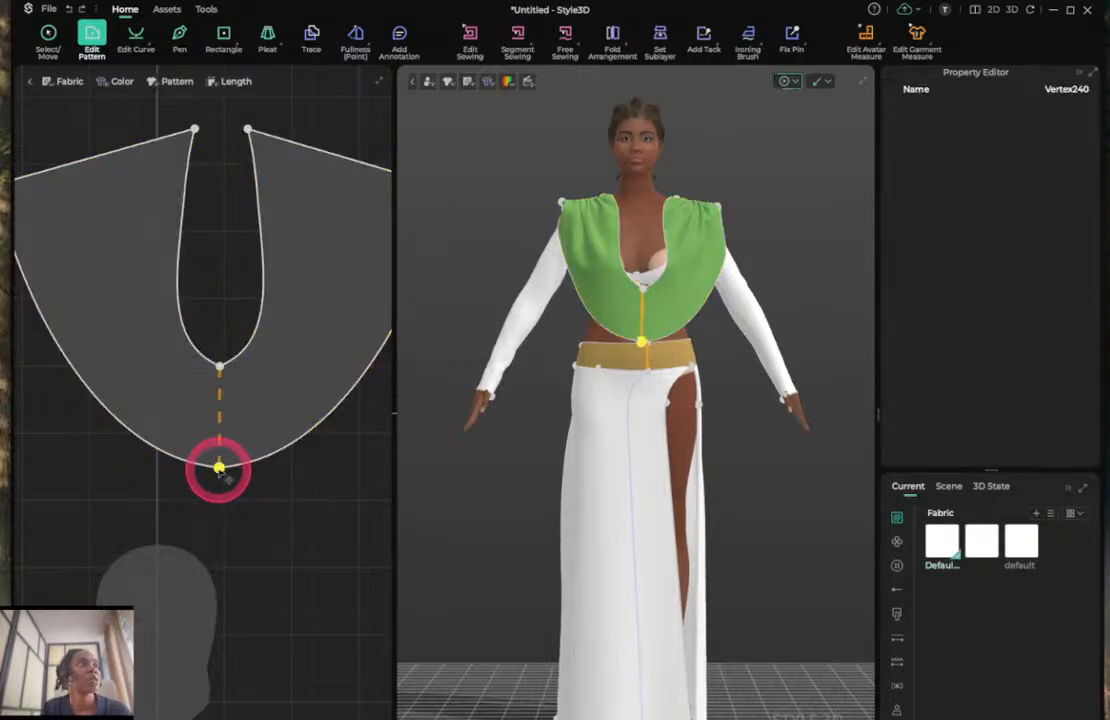
left_click_drag(219, 466, 220, 600)
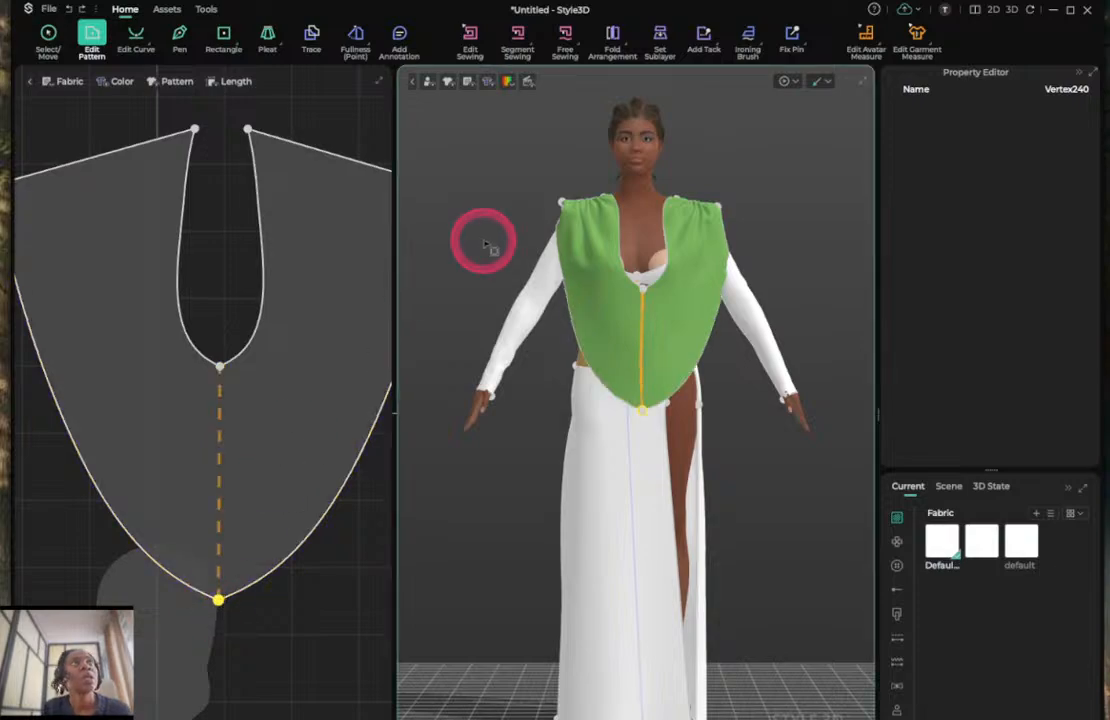
Try adding a chain of short tacks up the drape's centre line, starting at the hem point.
left_click(704, 35)
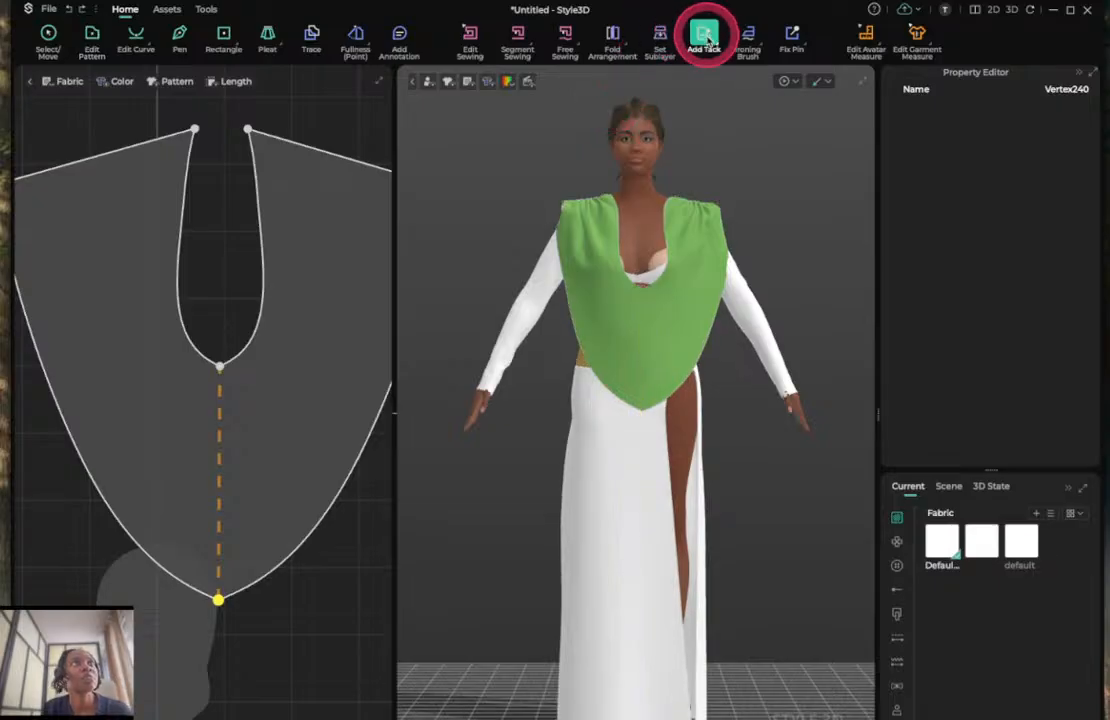
left_click(218, 598)
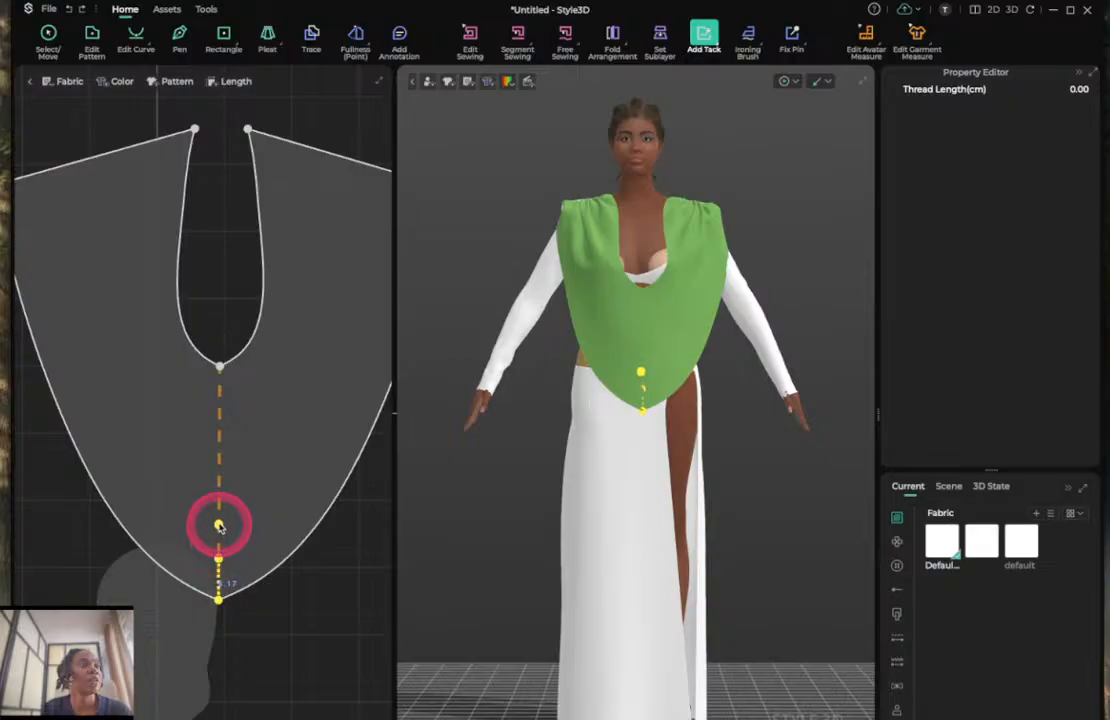
left_click(219, 525)
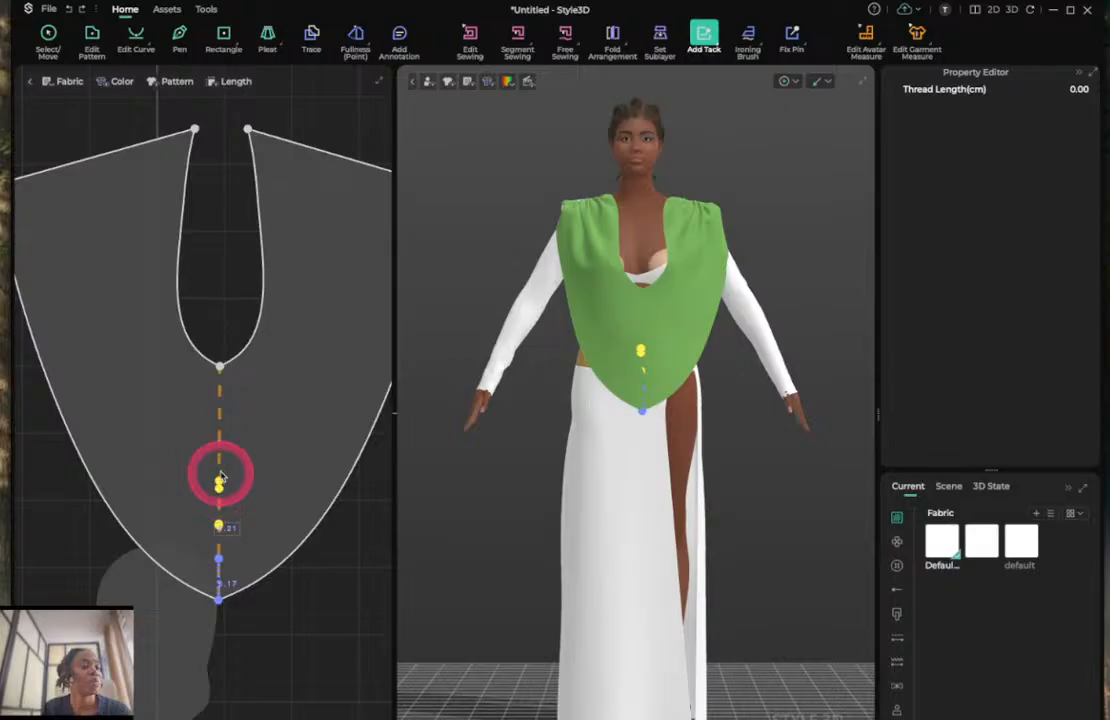
left_click(219, 489)
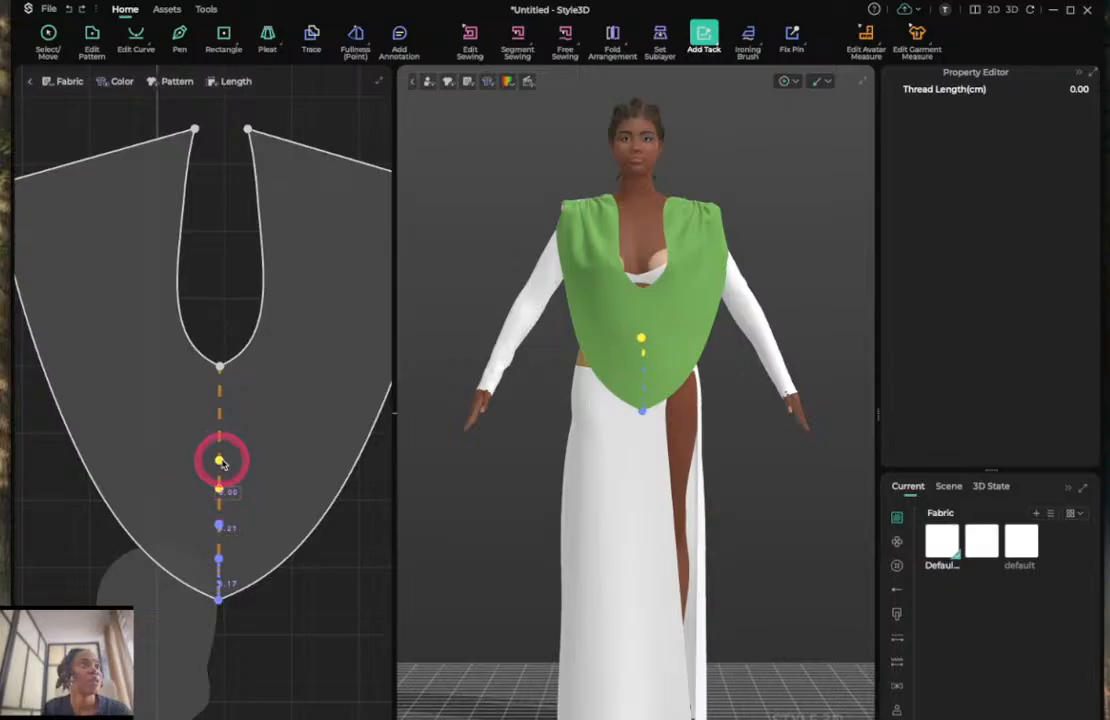
left_click(219, 461)
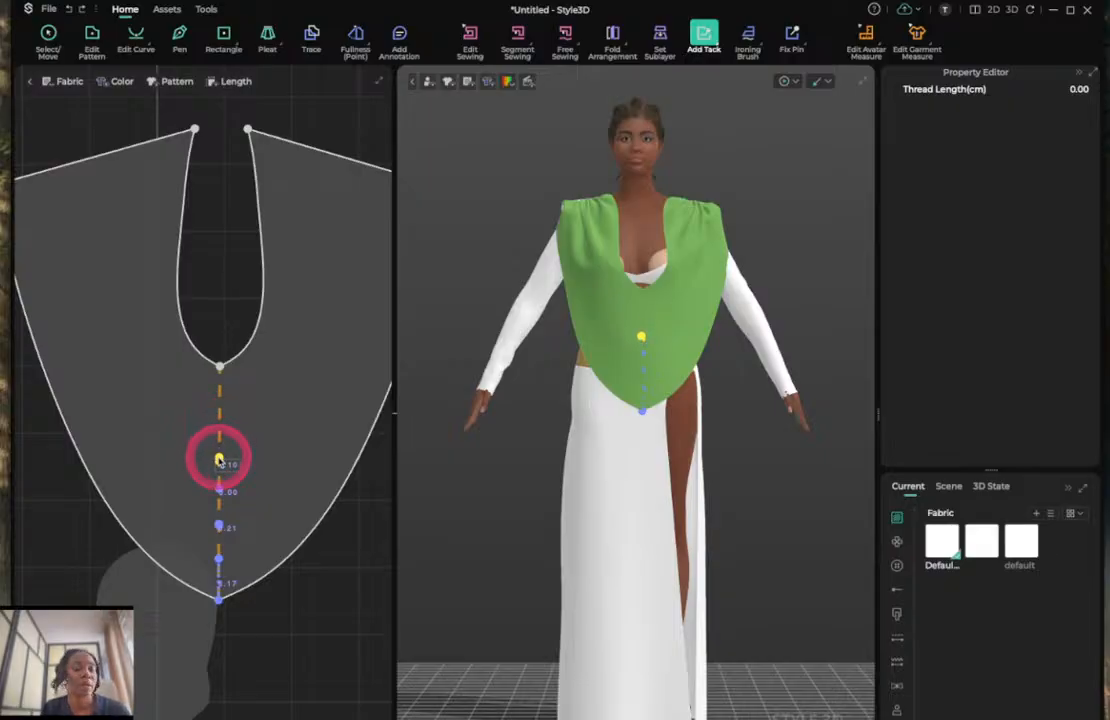
left_click_drag(219, 461, 222, 380)
key("Escape")
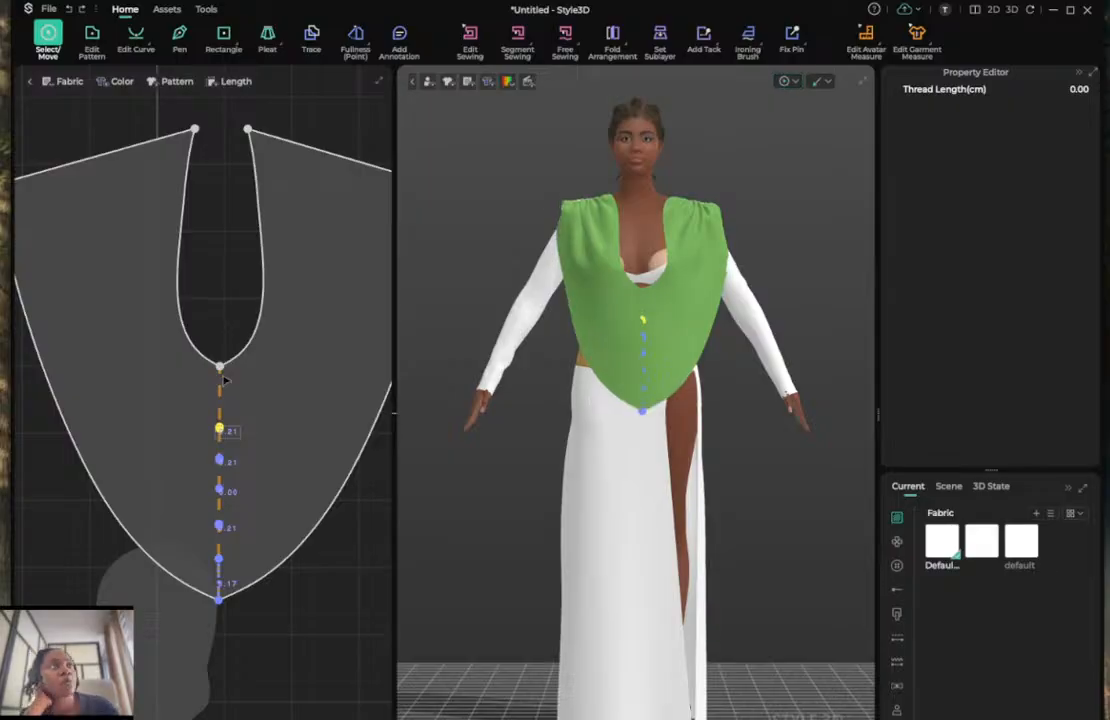
Remove all the short tacks just placed along the drape's centre line.
key("Delete")
key("Delete")
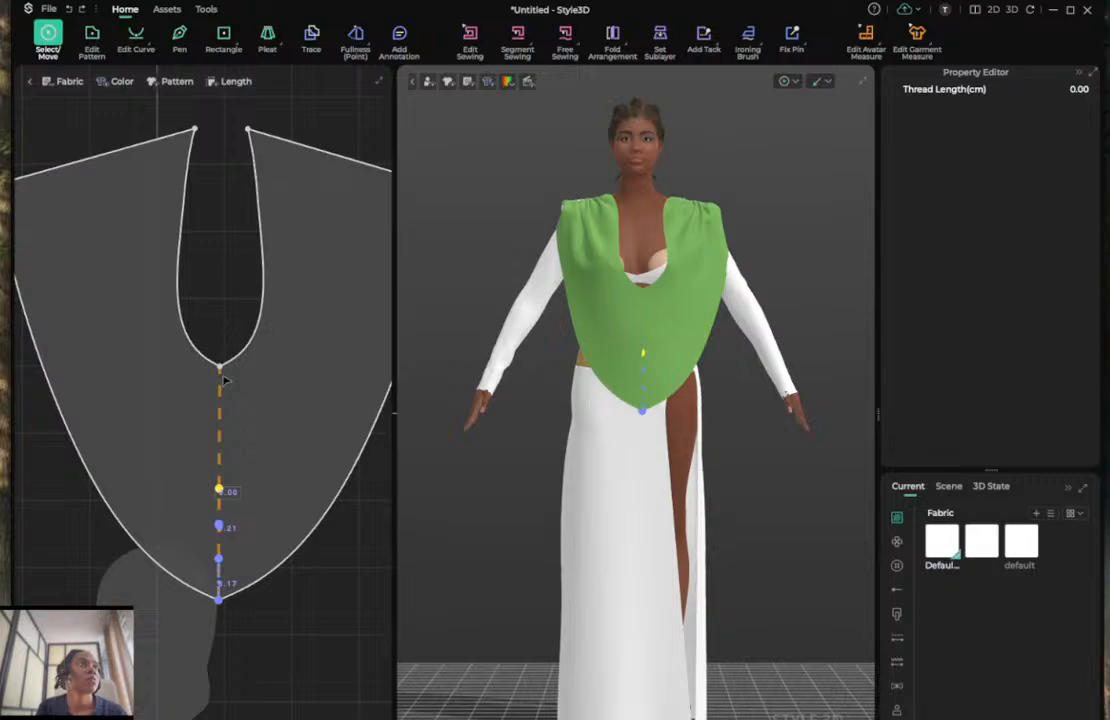
key("Delete")
key("Delete")
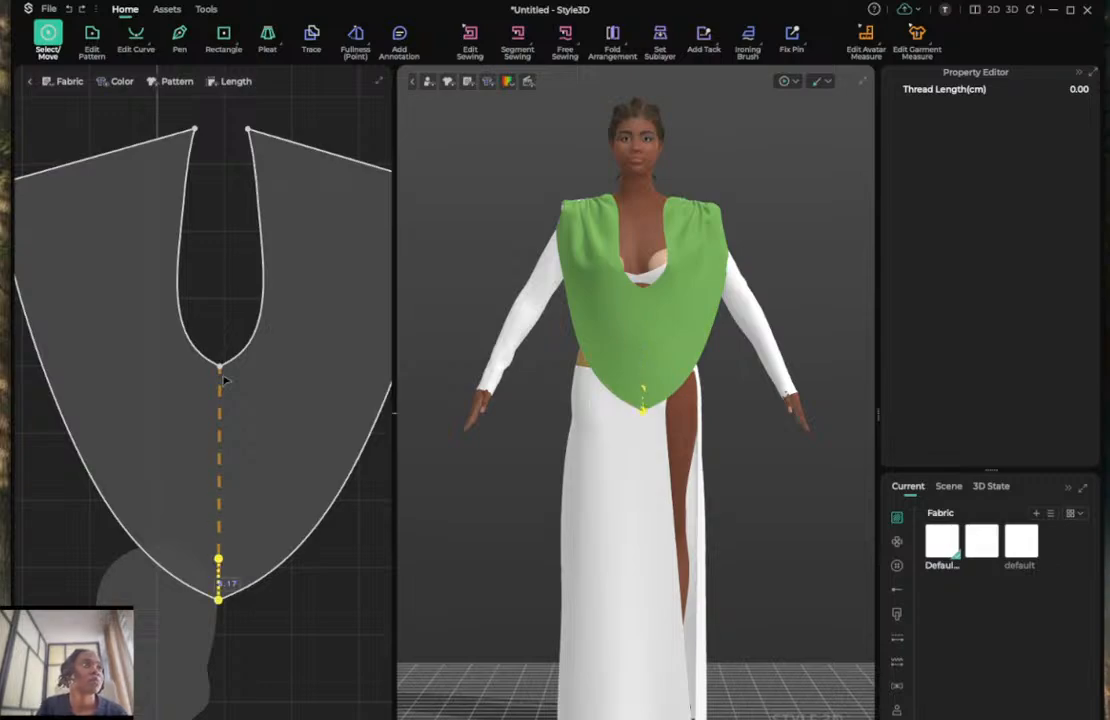
key("Delete")
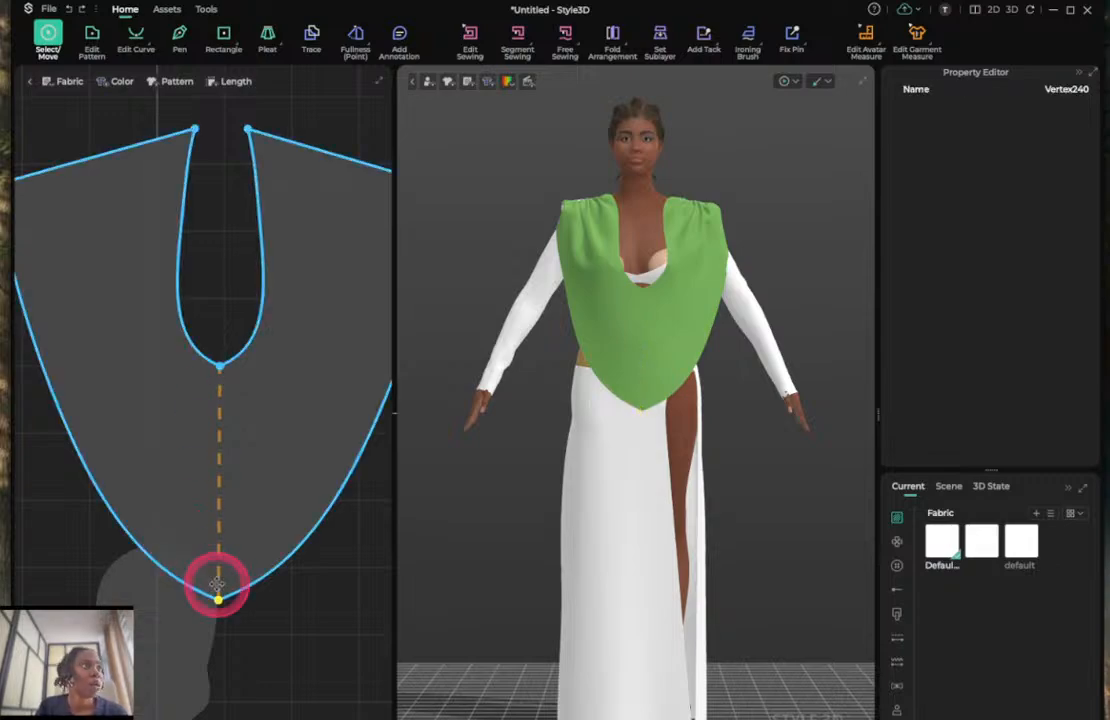
Add one longer tack joining a point just above the drape's hem tip to a higher centre-line point, and simulate.
left_click(702, 37)
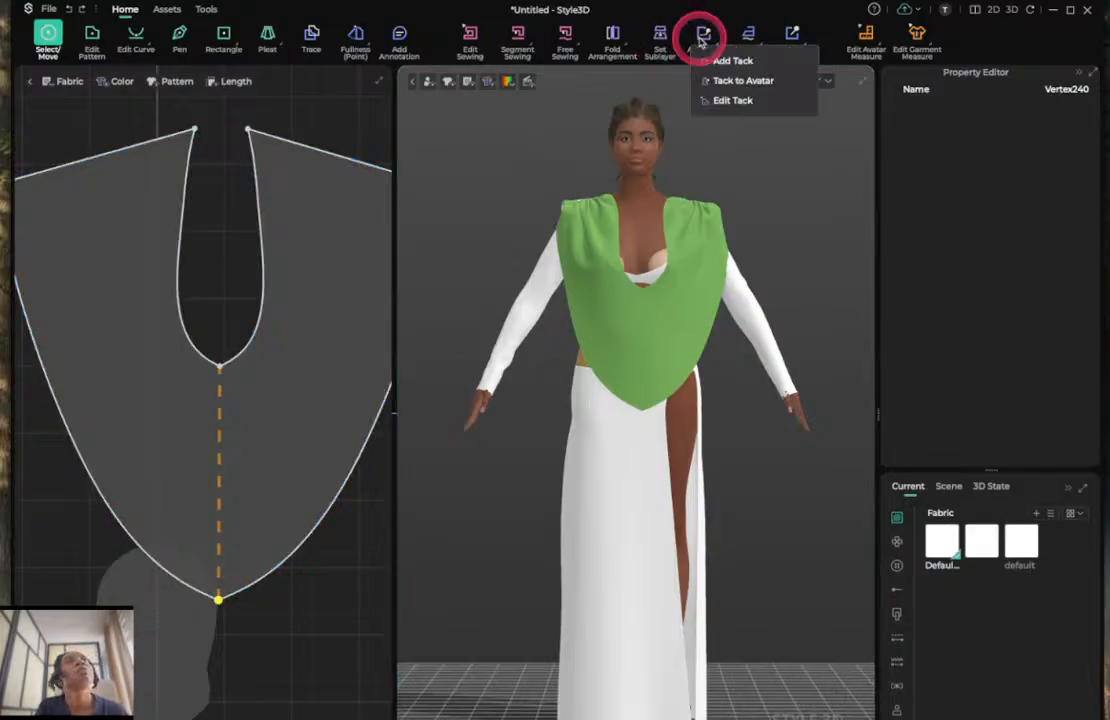
left_click(730, 61)
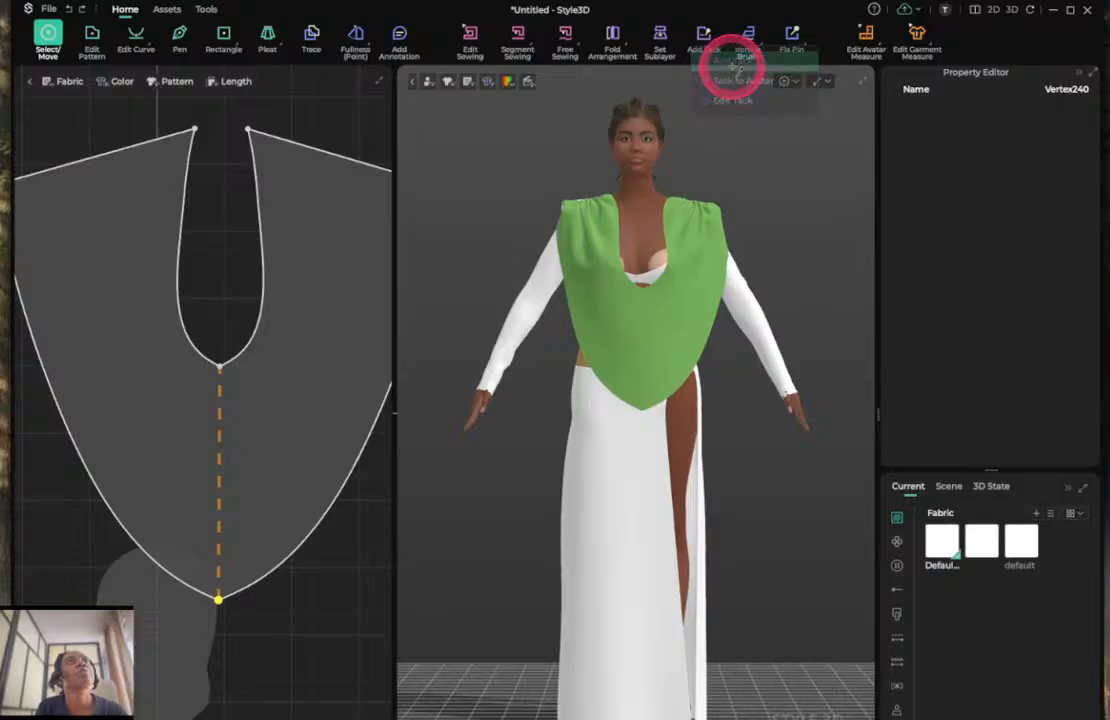
left_click(218, 601)
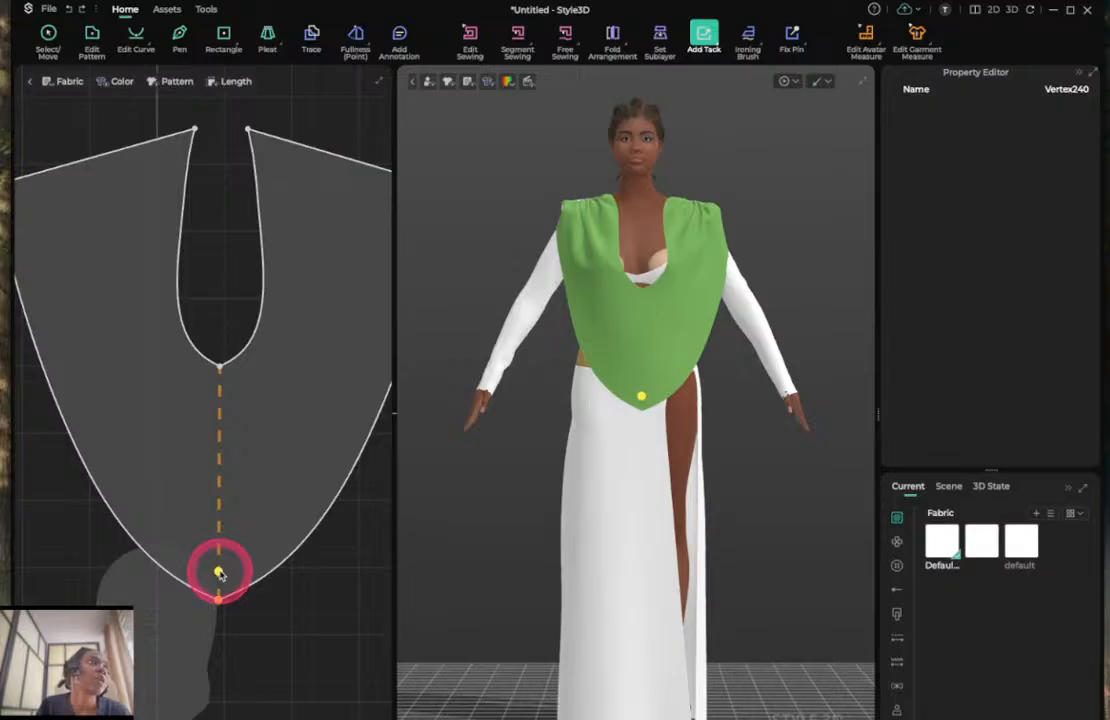
left_click(219, 573)
left_click(220, 492)
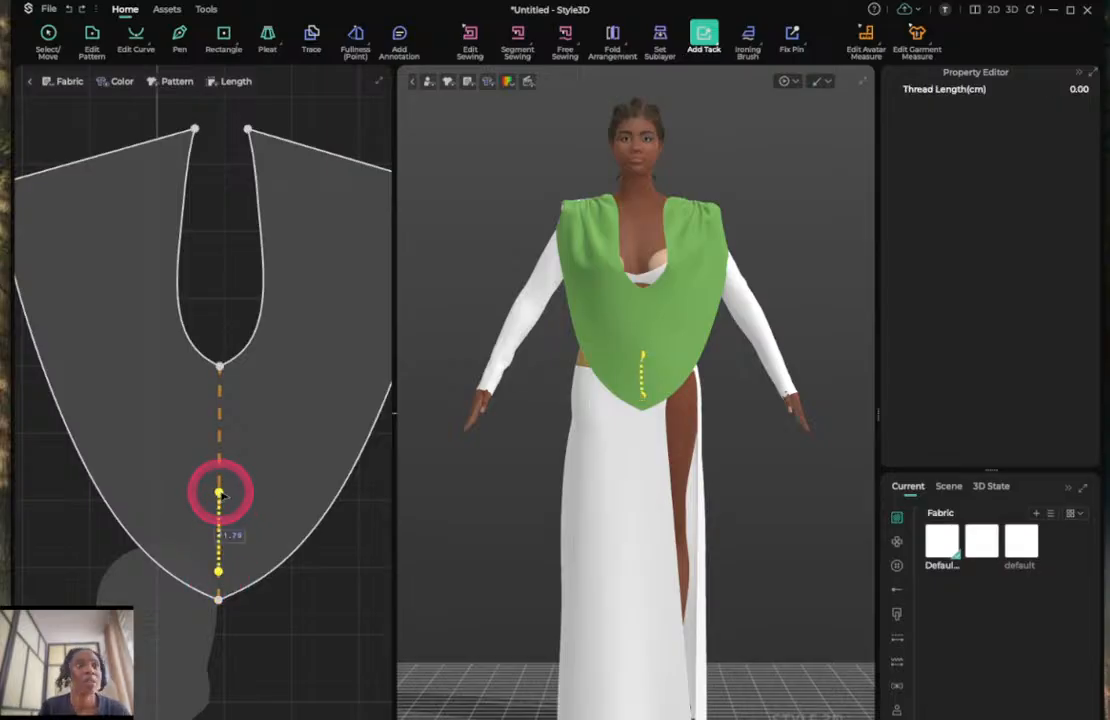
key("Escape")
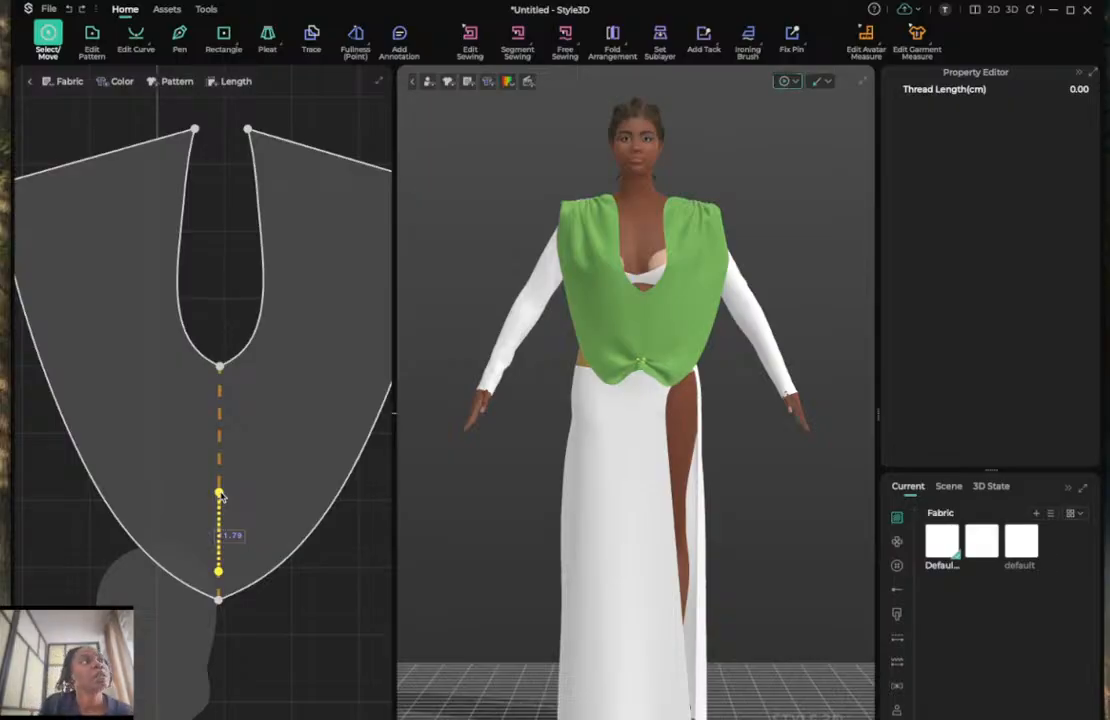
Try to start a second tack from the first tack's upper end toward the neckline, and undo it.
left_click(220, 433)
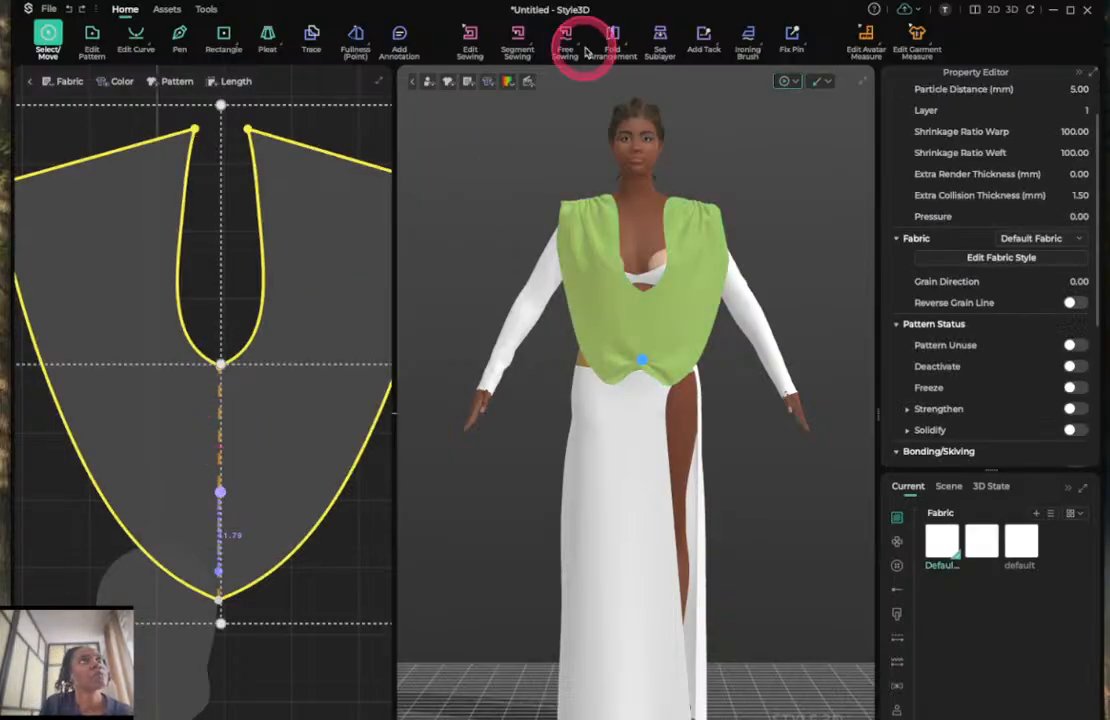
left_click(702, 40)
left_click(343, 407)
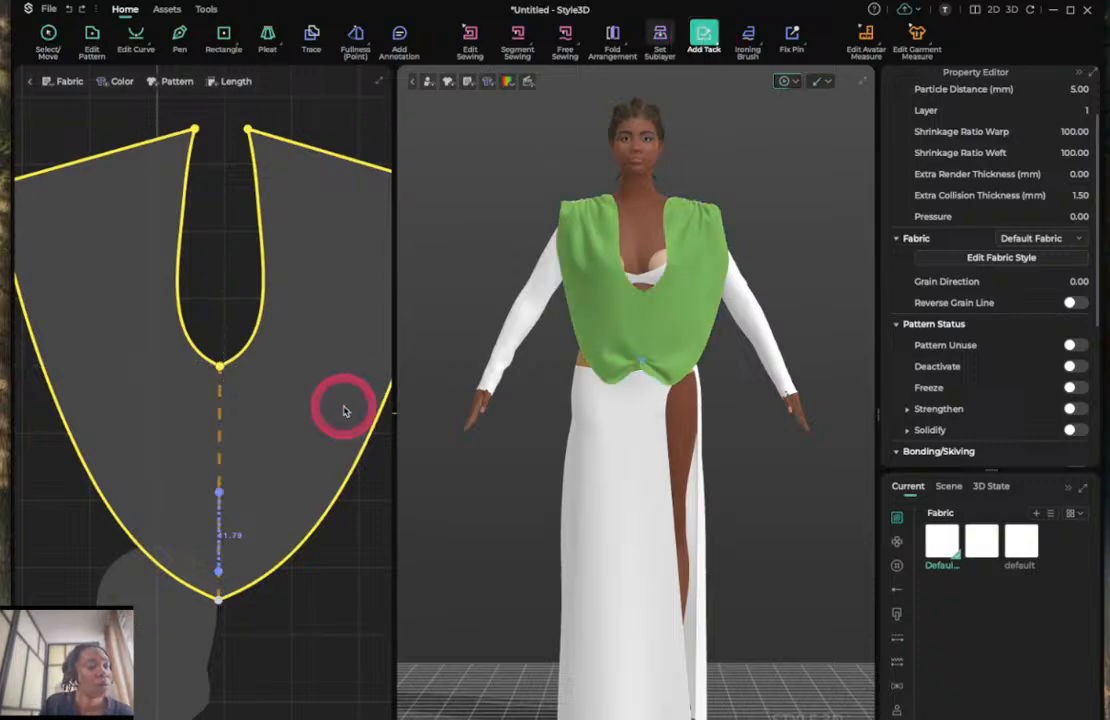
left_click(223, 512)
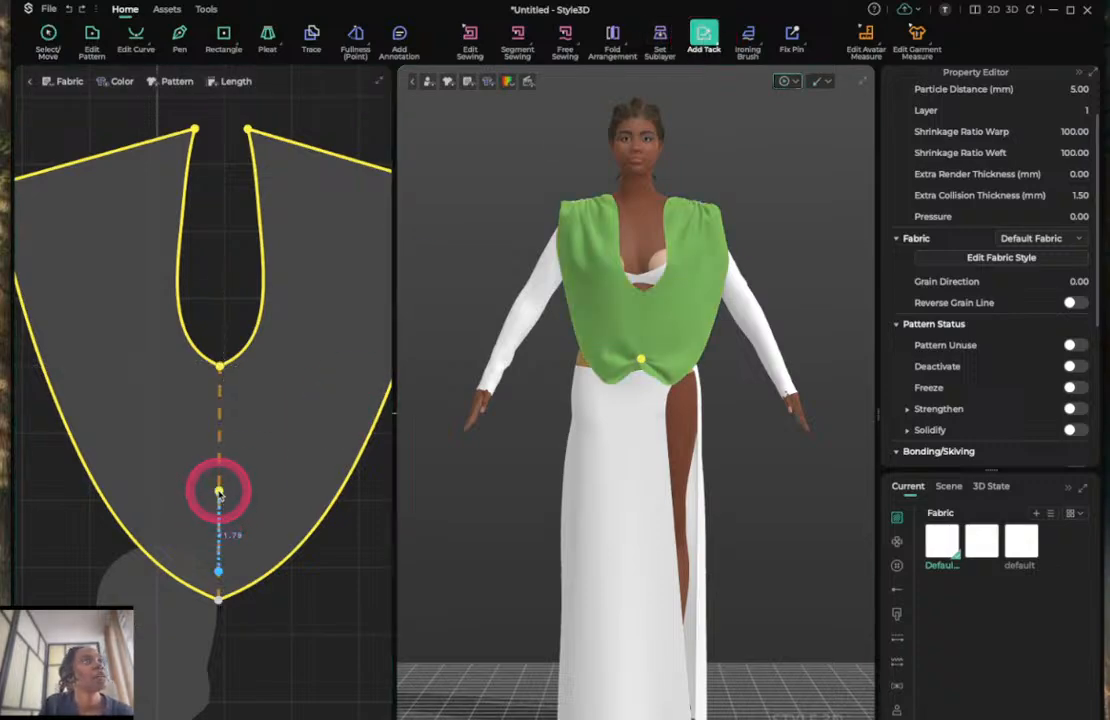
left_click(219, 492)
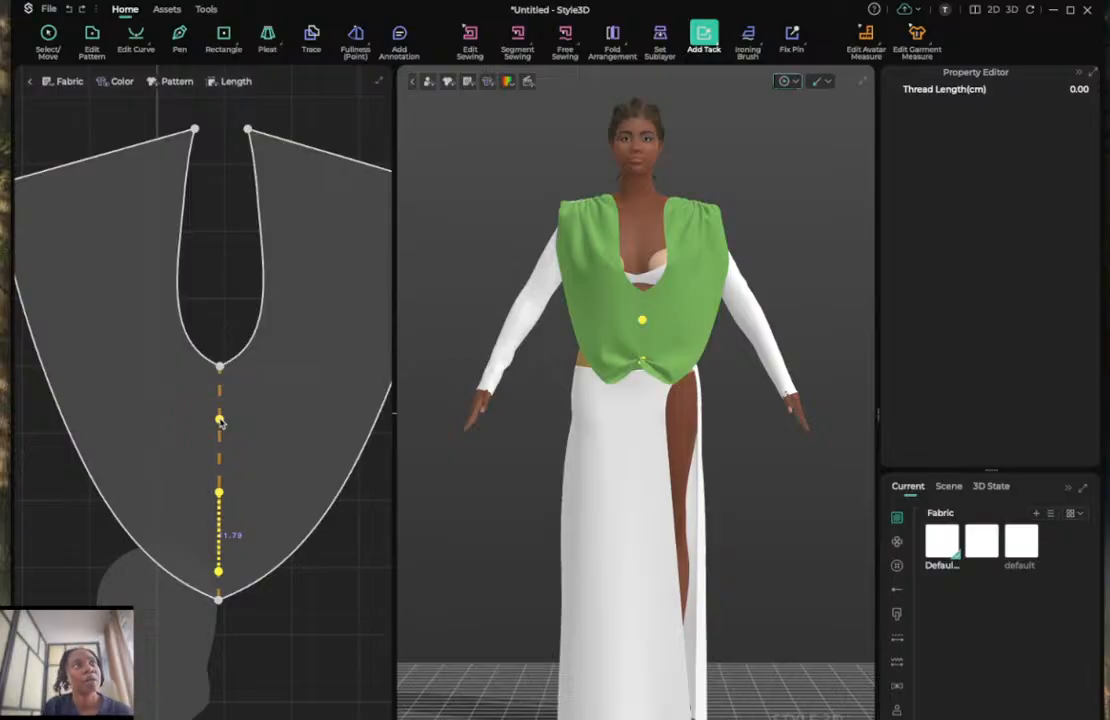
left_click(173, 460)
key("ctrl+z")
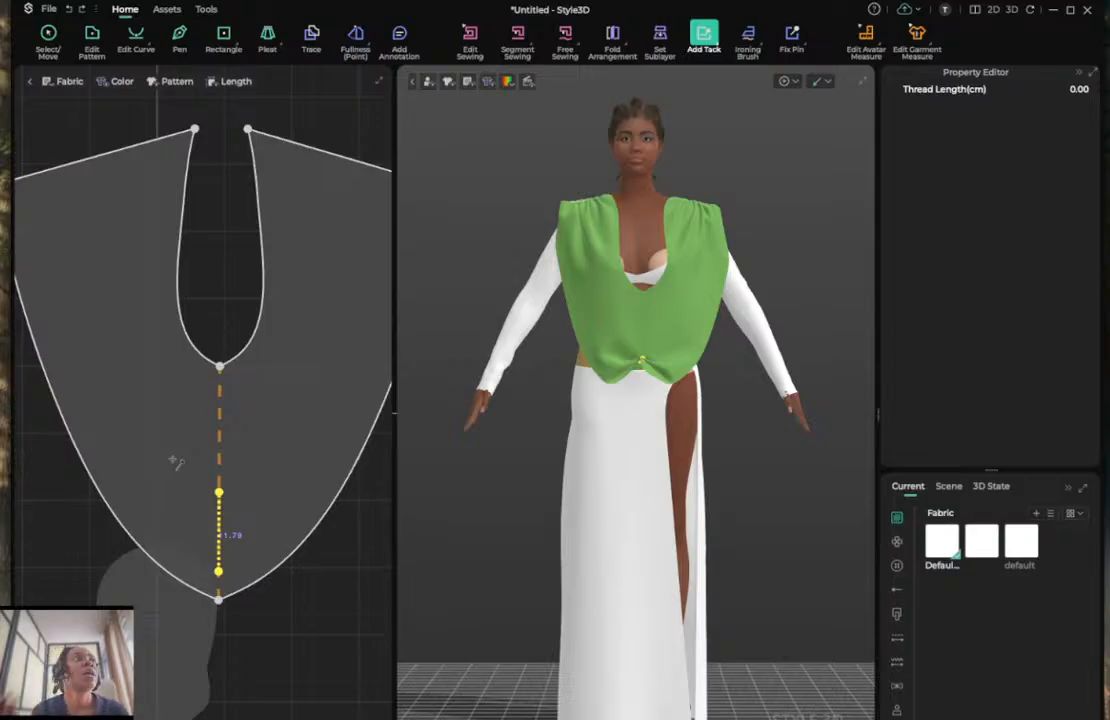
Try a tack from a higher centre-line point down to the first tack's upper end, then undo it and the simulated gathering.
left_click_drag(177, 408, 220, 493)
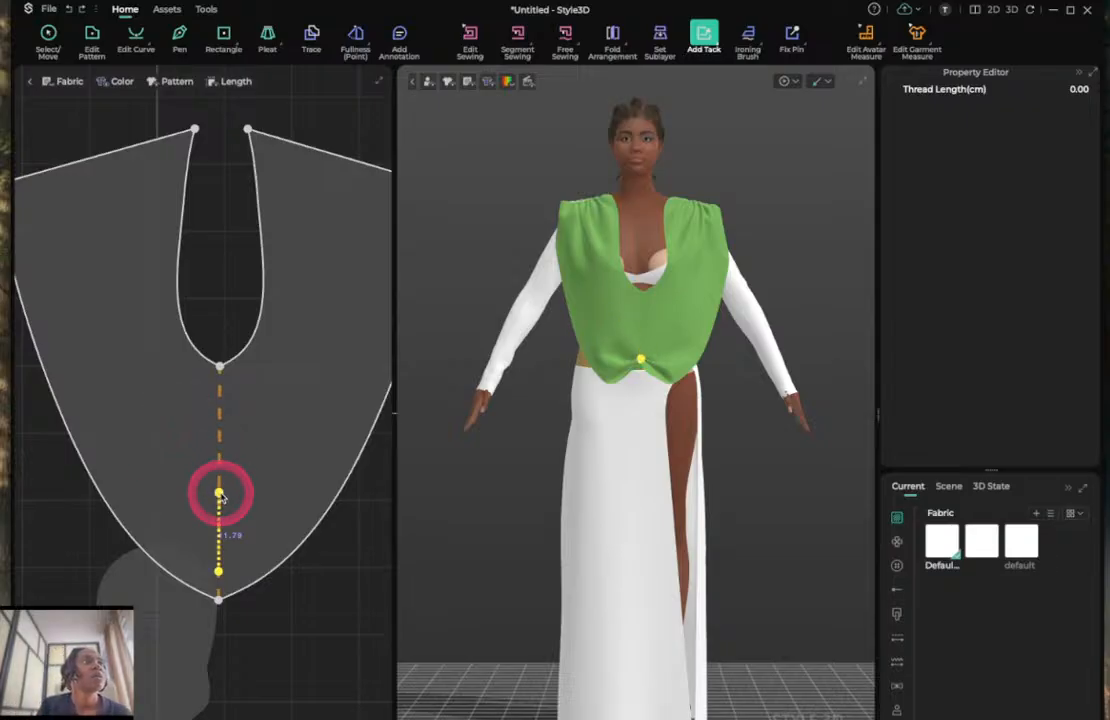
left_click_drag(220, 413, 219, 492)
left_click(219, 492)
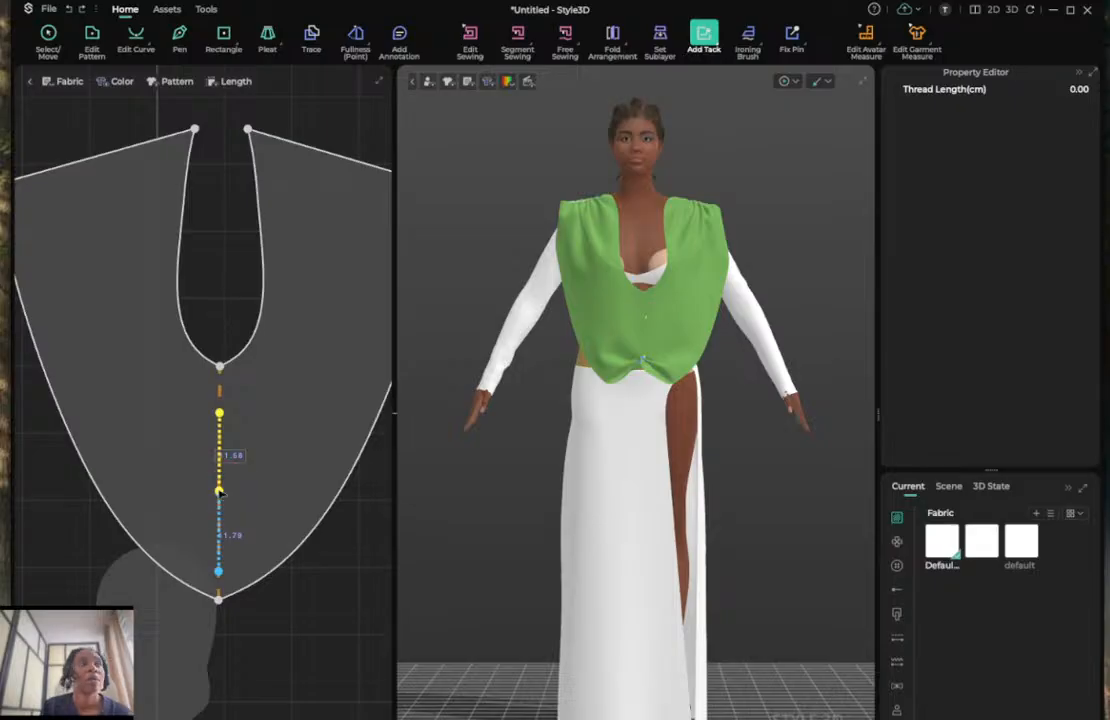
key("a")
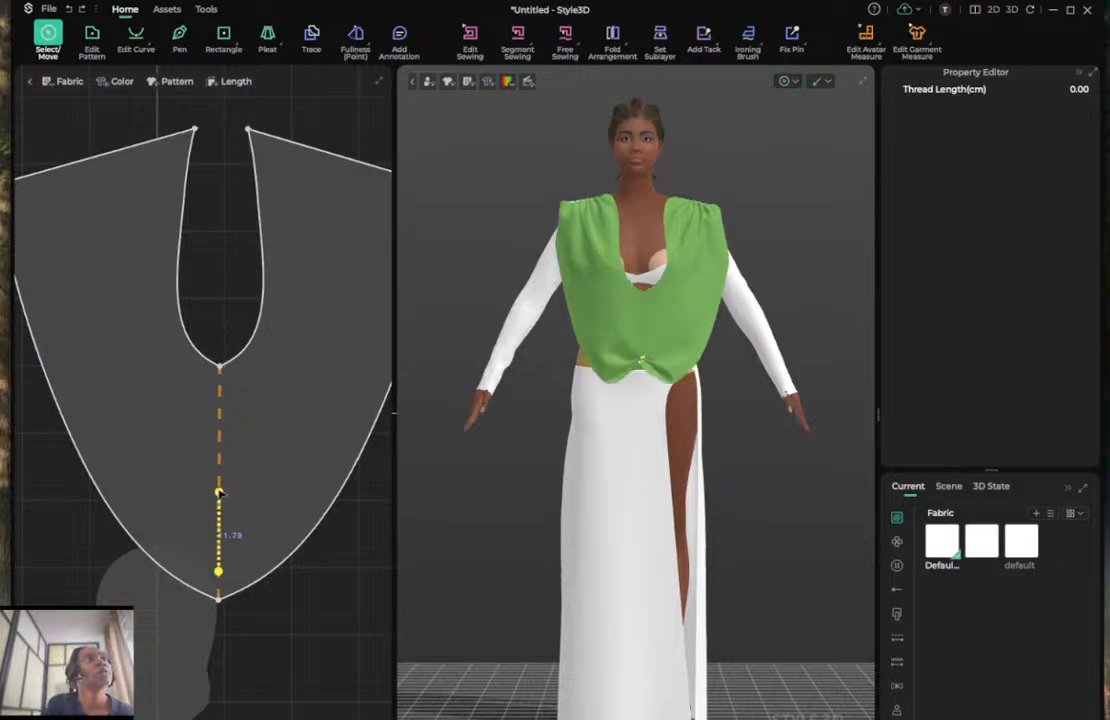
left_click(219, 492)
left_click(219, 492)
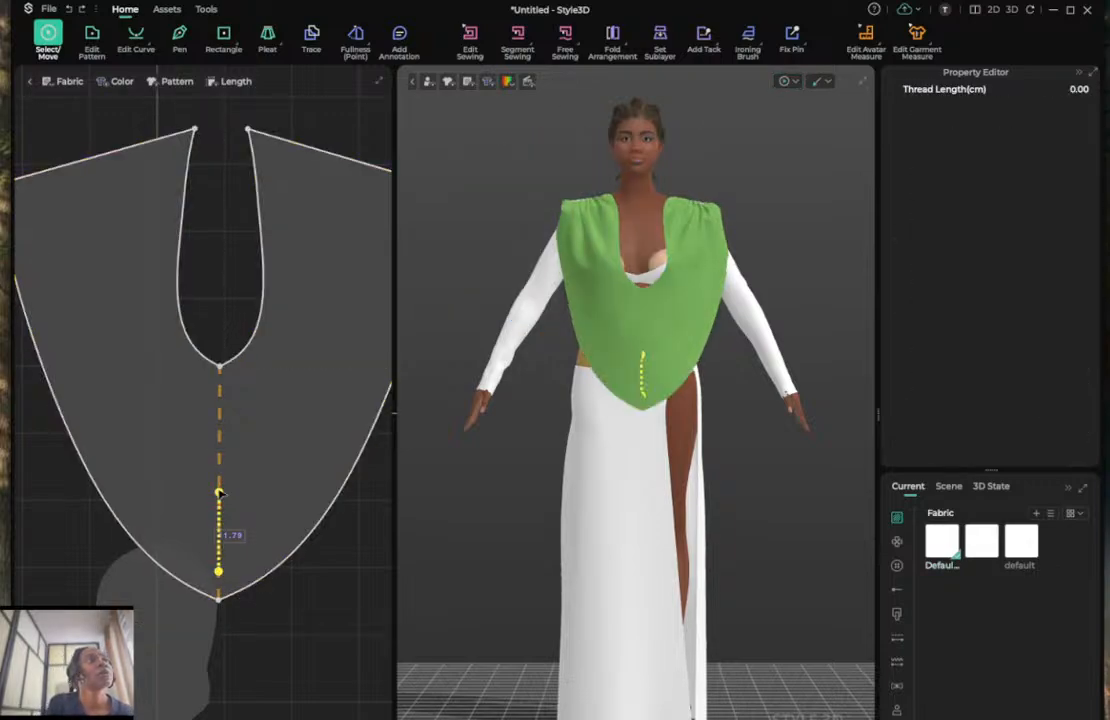
Replace the lower centre-line tack with a longer one from the line's middle up to just below the neckline, and simulate.
key("Delete")
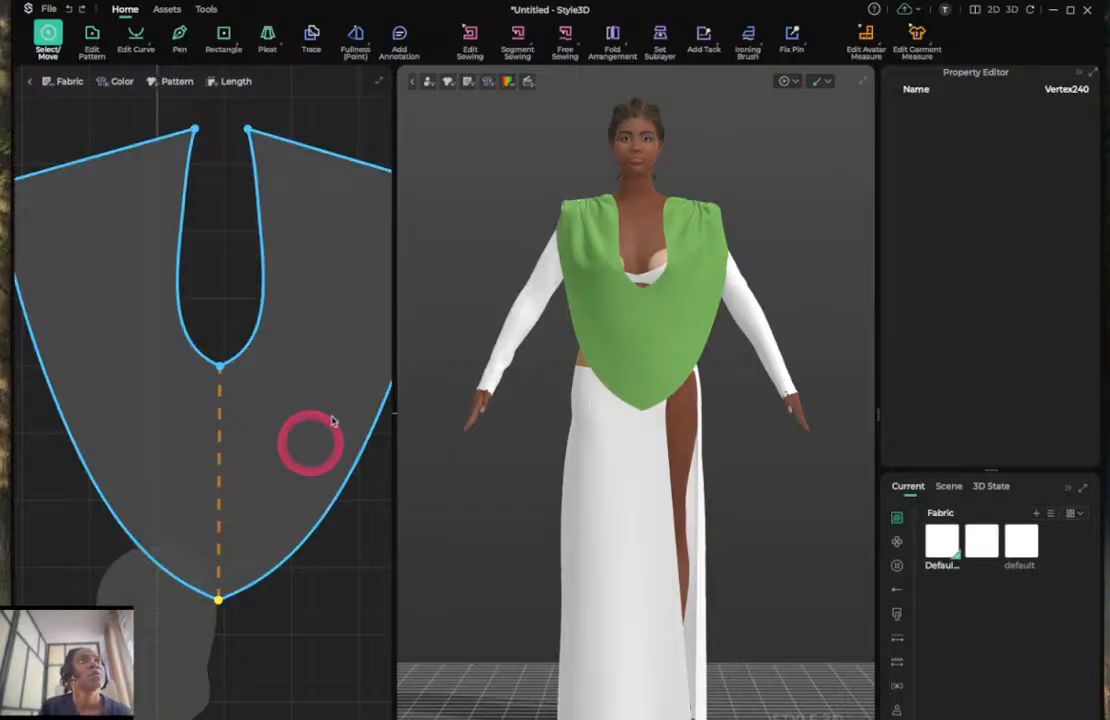
left_click(704, 40)
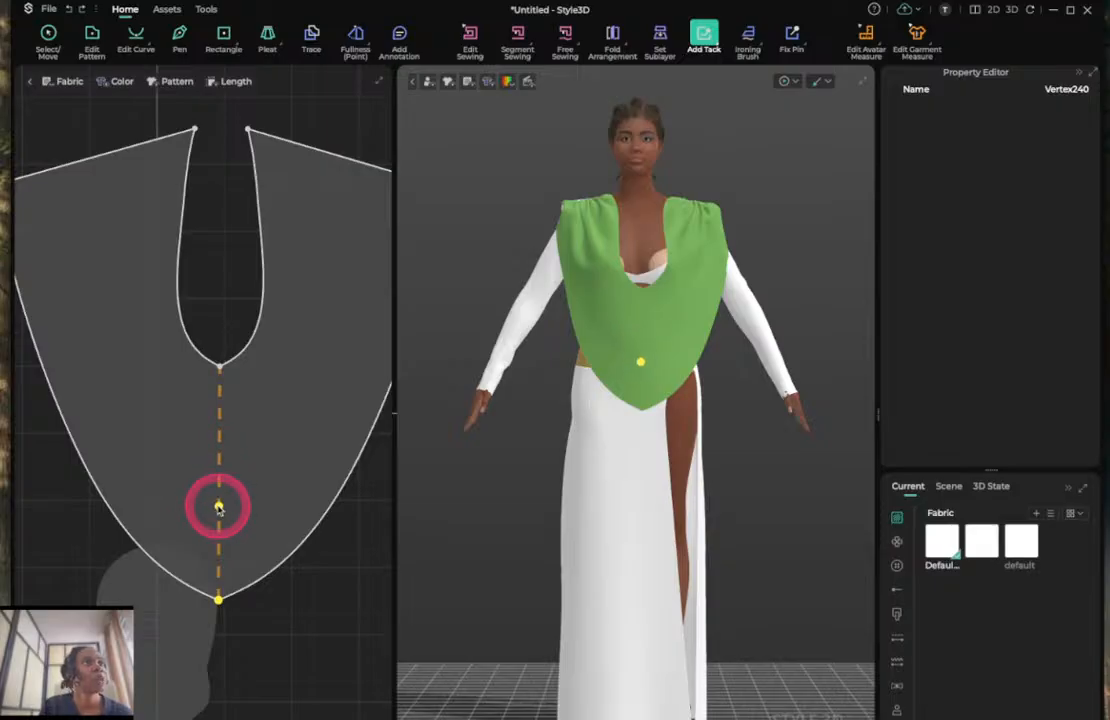
left_click(218, 507)
left_click(219, 386)
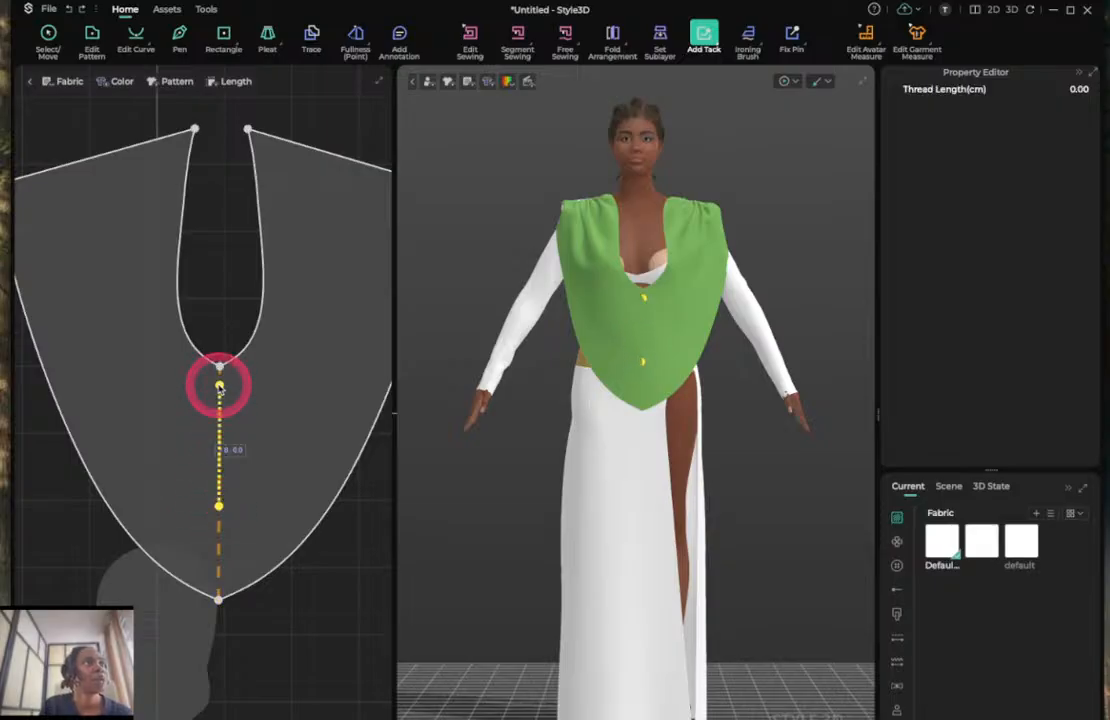
key("Escape")
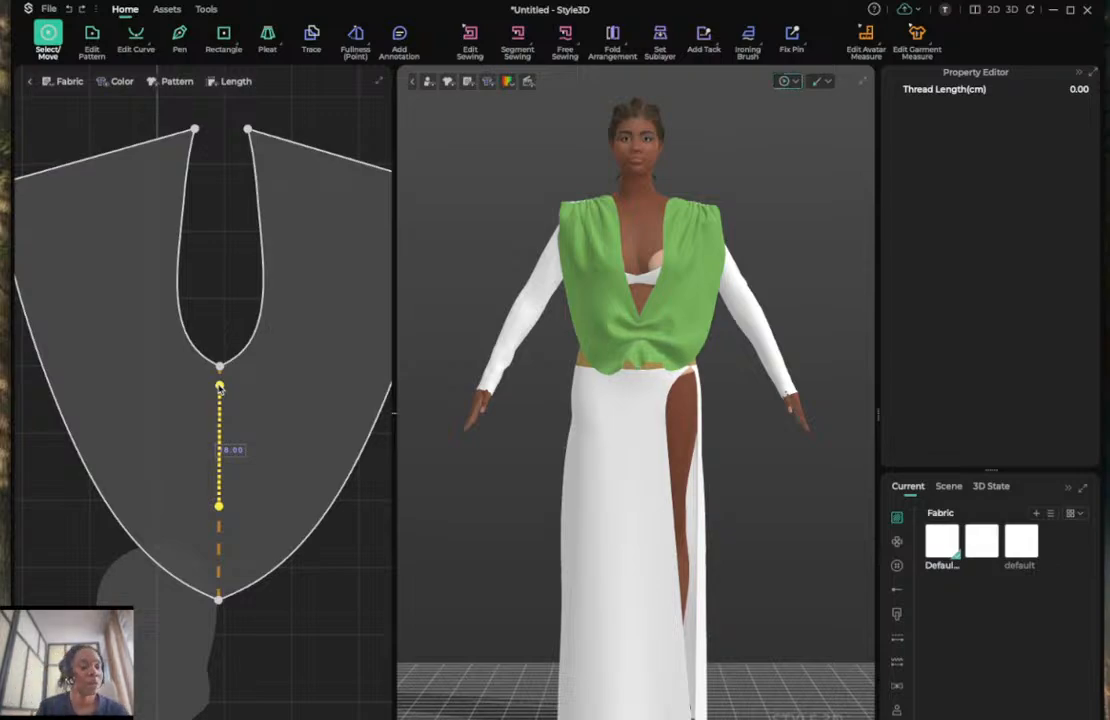
Reshape the drape's pointed hem into a rounded curve, with its lower curve points near the centre and its side curve points pulled inward.
left_click(148, 483)
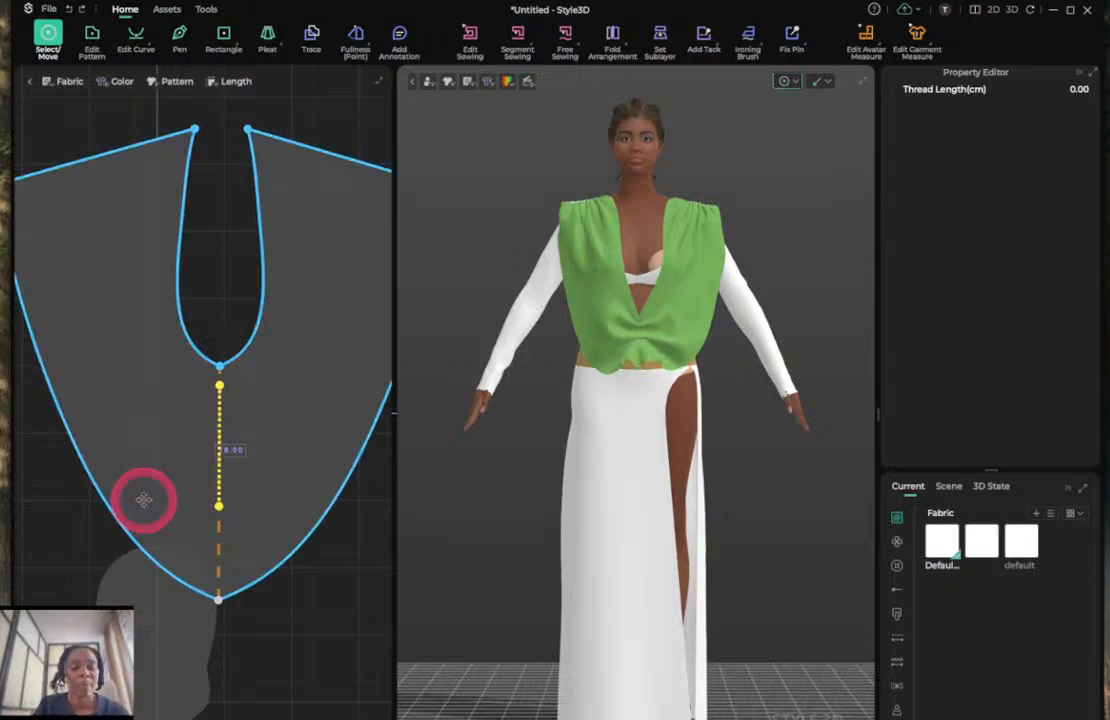
key("v")
left_click_drag(178, 578, 178, 596)
key("a")
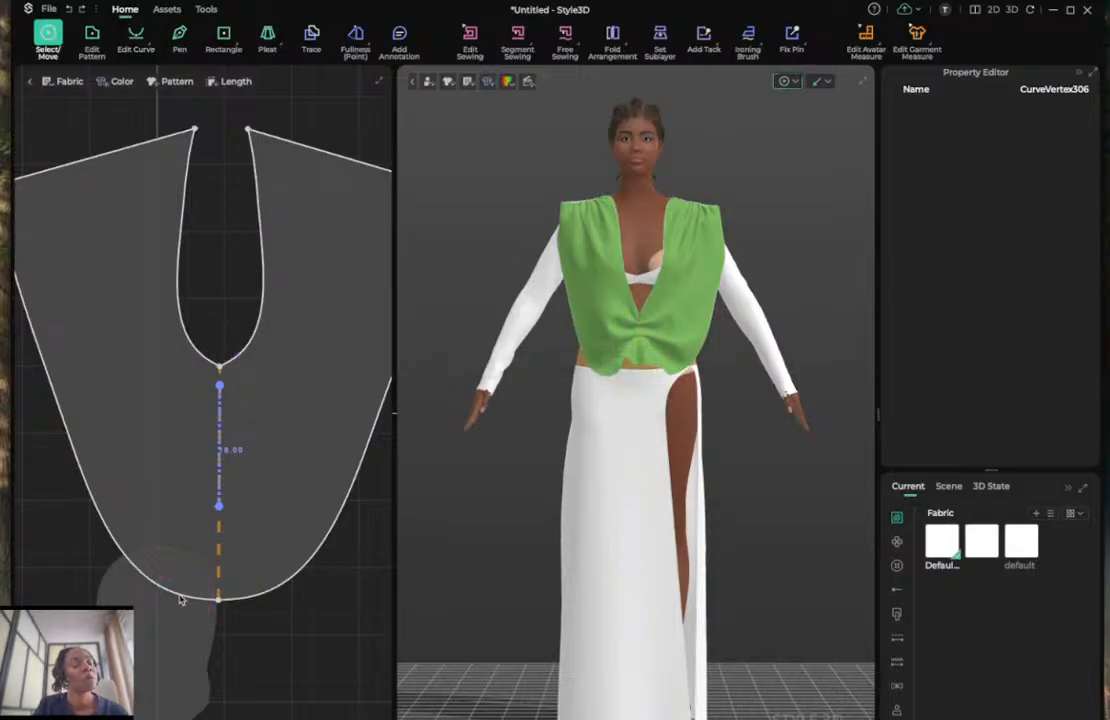
key("v")
left_click(177, 595)
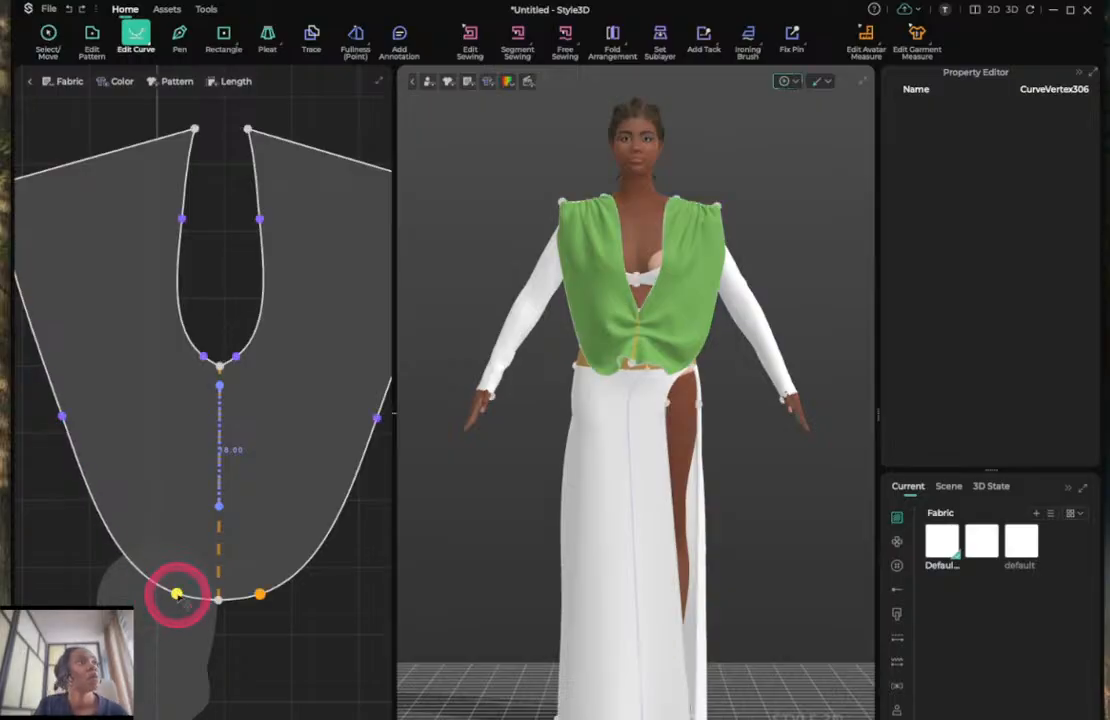
left_click_drag(177, 595, 202, 597)
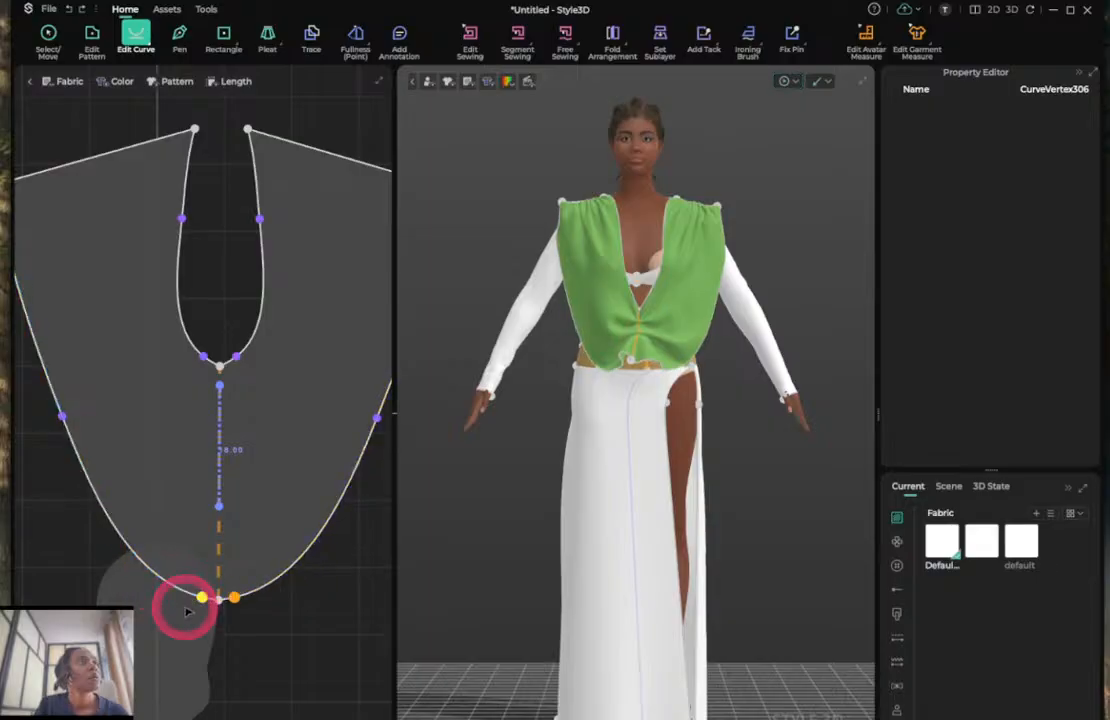
mouse_move(59, 416)
left_mouse_down()
mouse_move(79, 438)
mouse_move(74, 413)
left_mouse_up()
left_click(164, 266)
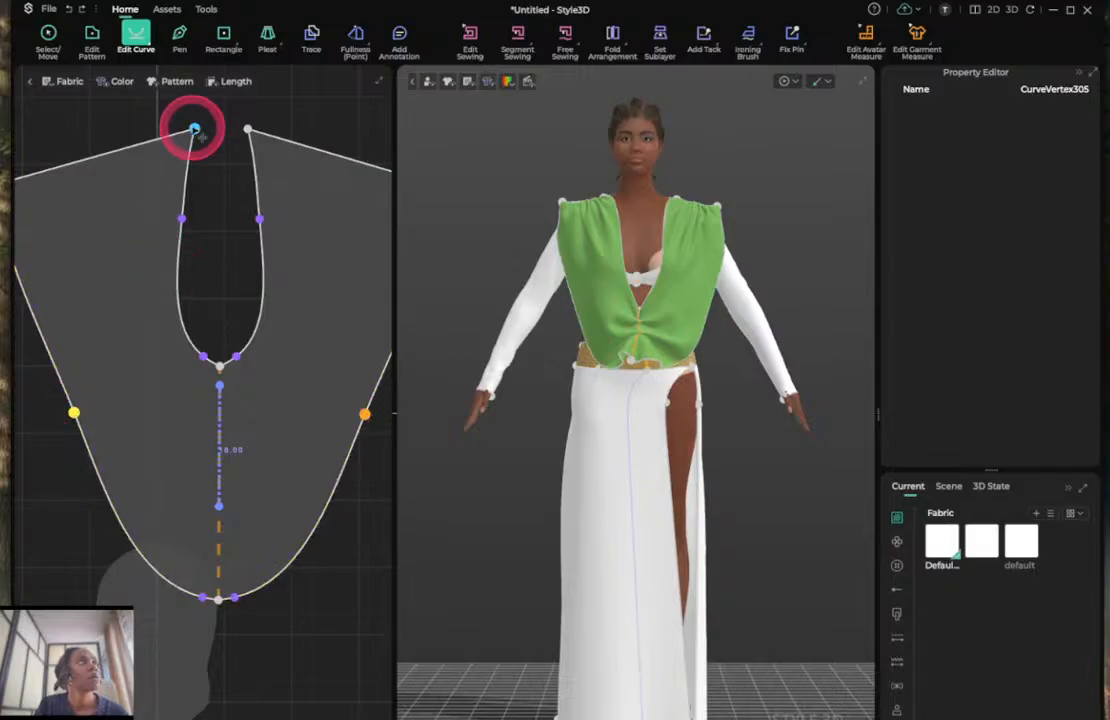
Widen the drape's neckline at the shoulders, reshape its curve into a broader U with a flatter base, and simulate.
left_click_drag(194, 129, 149, 134)
left_click(177, 215)
left_click_drag(177, 215, 156, 217)
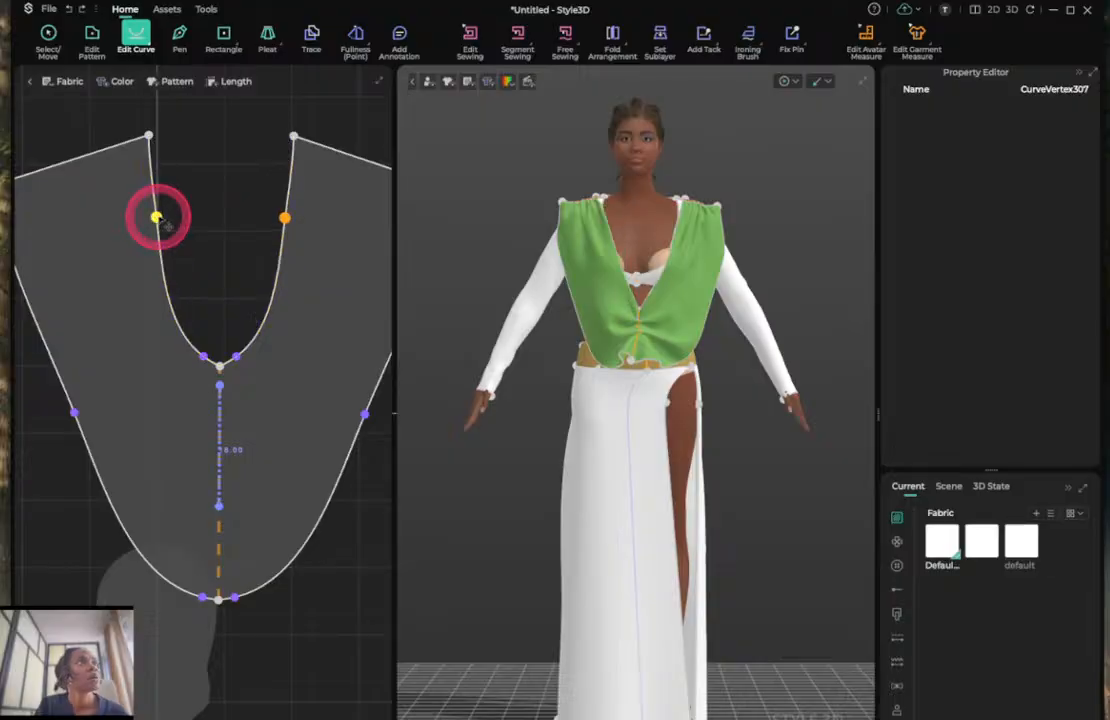
left_click(198, 344)
left_click(203, 356)
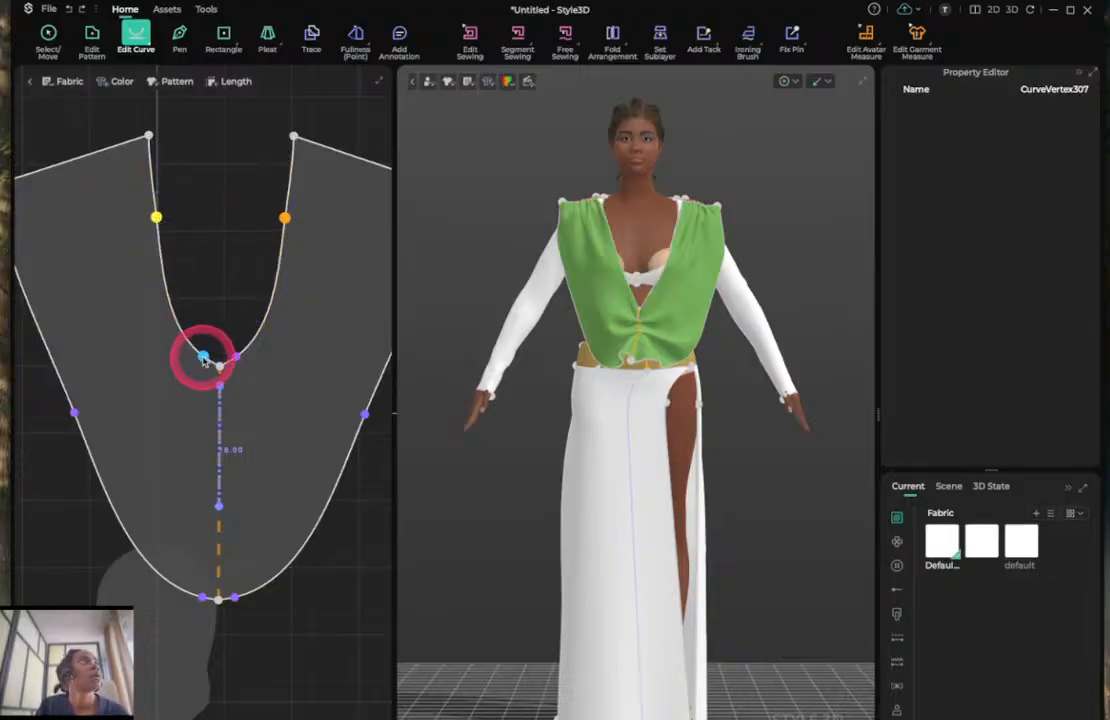
left_click_drag(203, 356, 205, 370)
key("space")
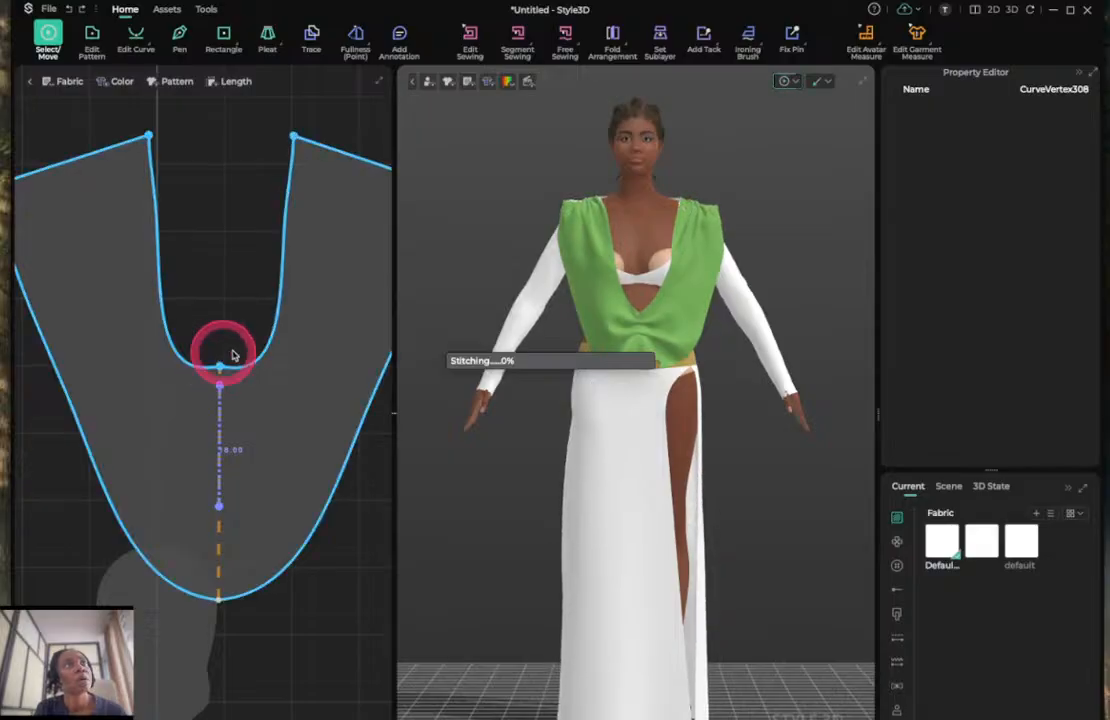
Raise the hem's centre point to just below the tack's lower end, and simulate the shortened drape.
left_click(449, 461)
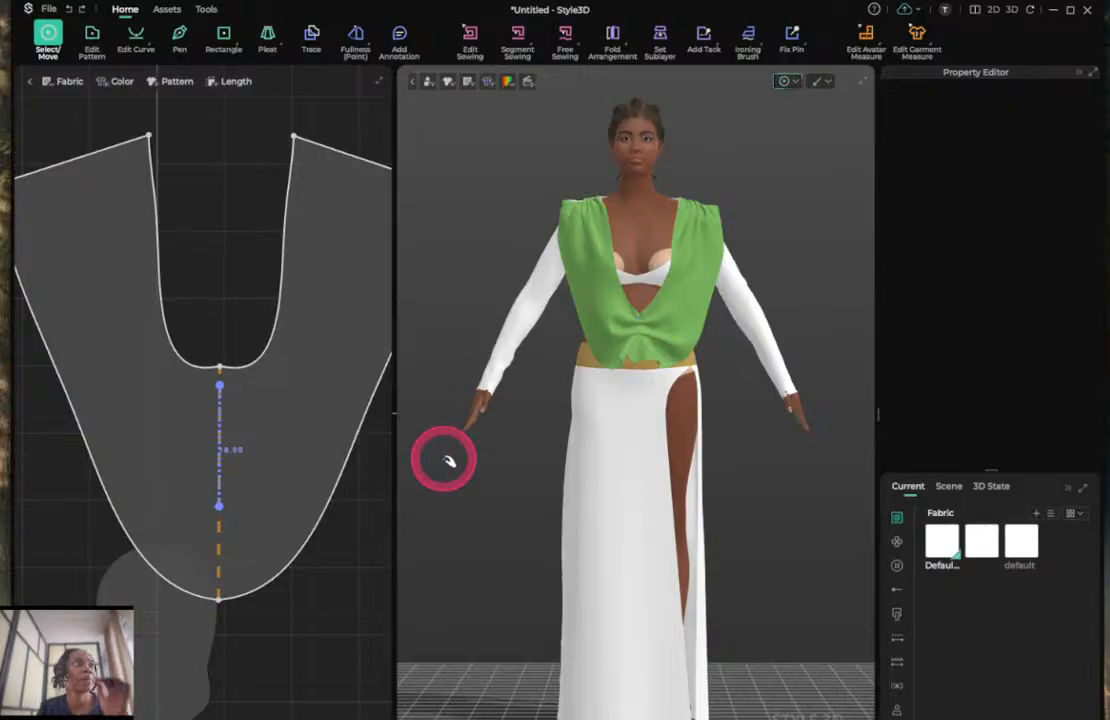
left_click(201, 552)
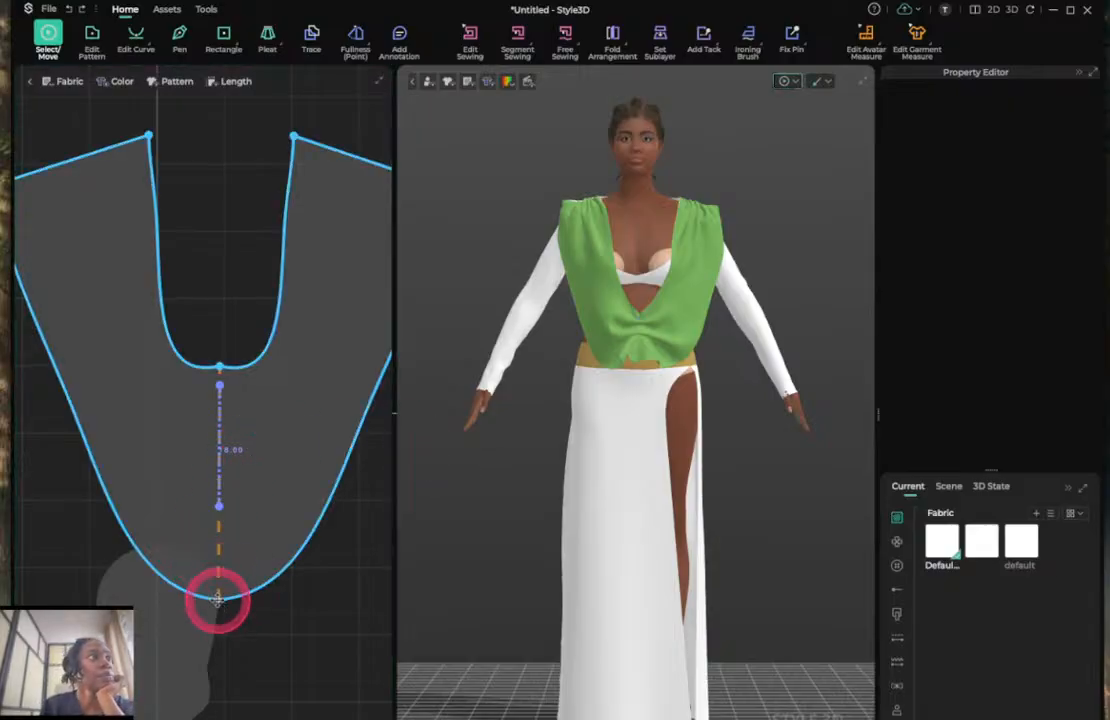
key("z")
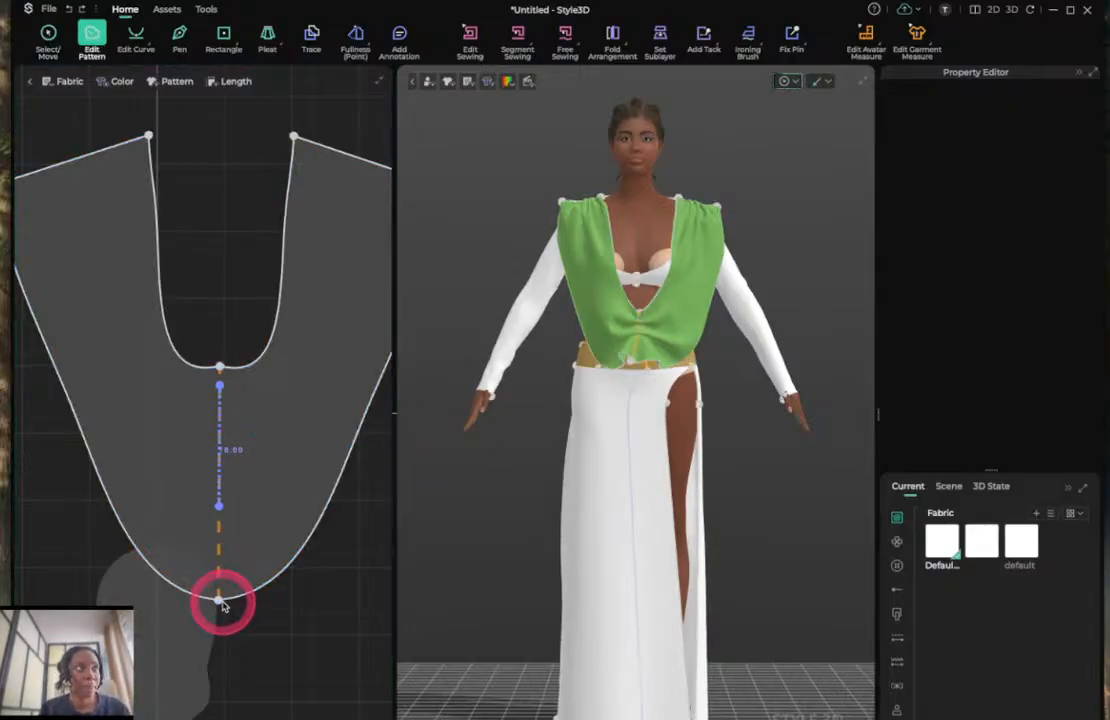
left_click(219, 600)
left_click_drag(219, 598, 219, 527)
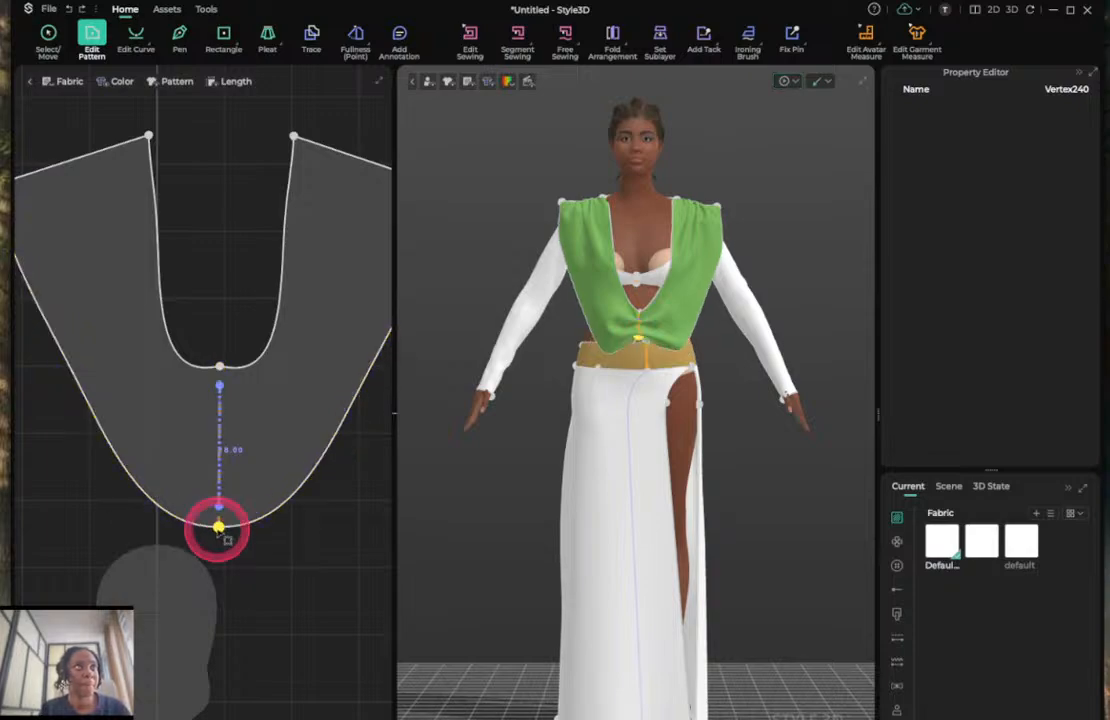
key("space")
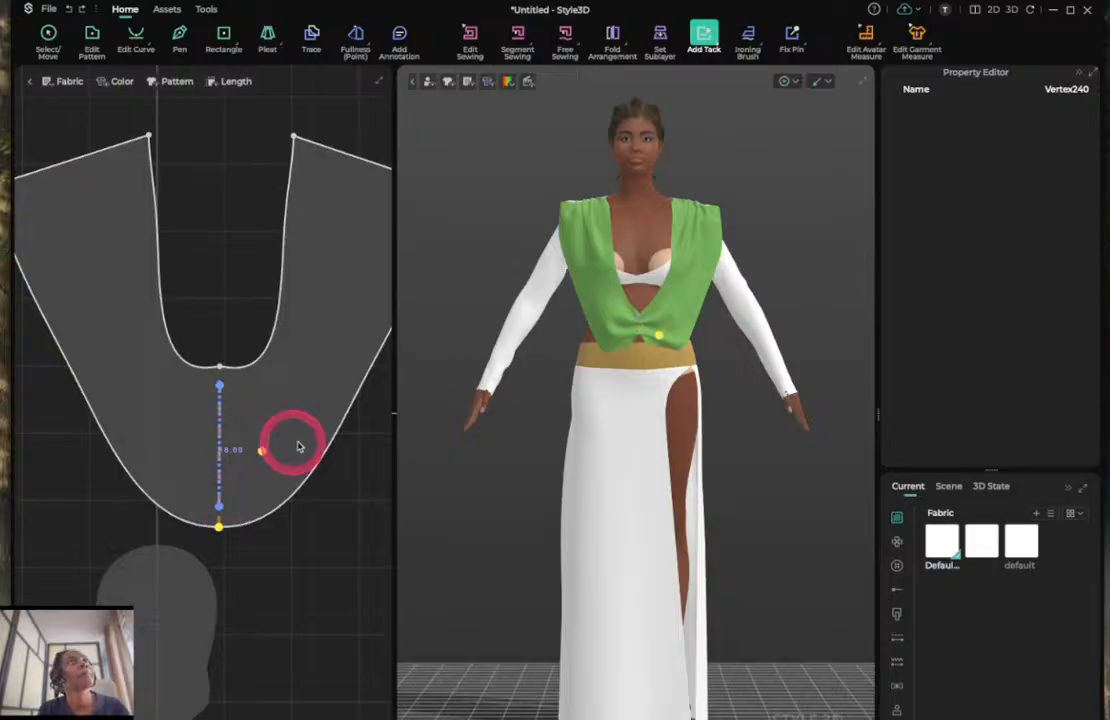
Shorten the centre tack with Edit Tack by moving its lower end up to roughly midway between neckline and hem, and simulate.
left_click(716, 42)
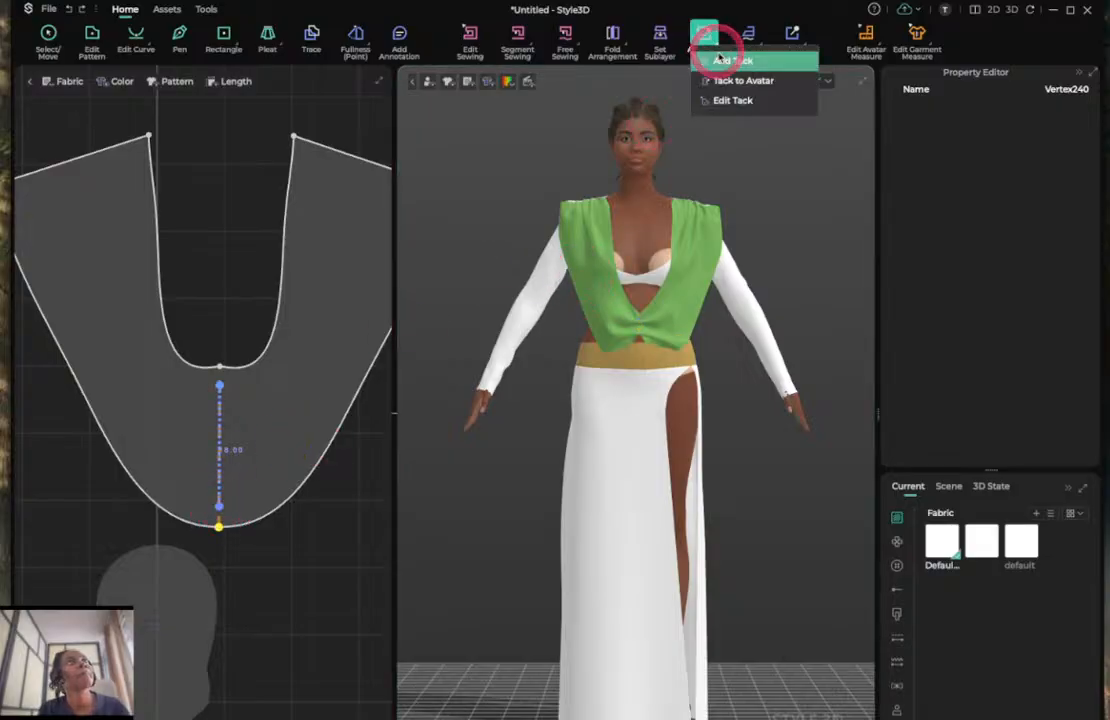
left_click(725, 97)
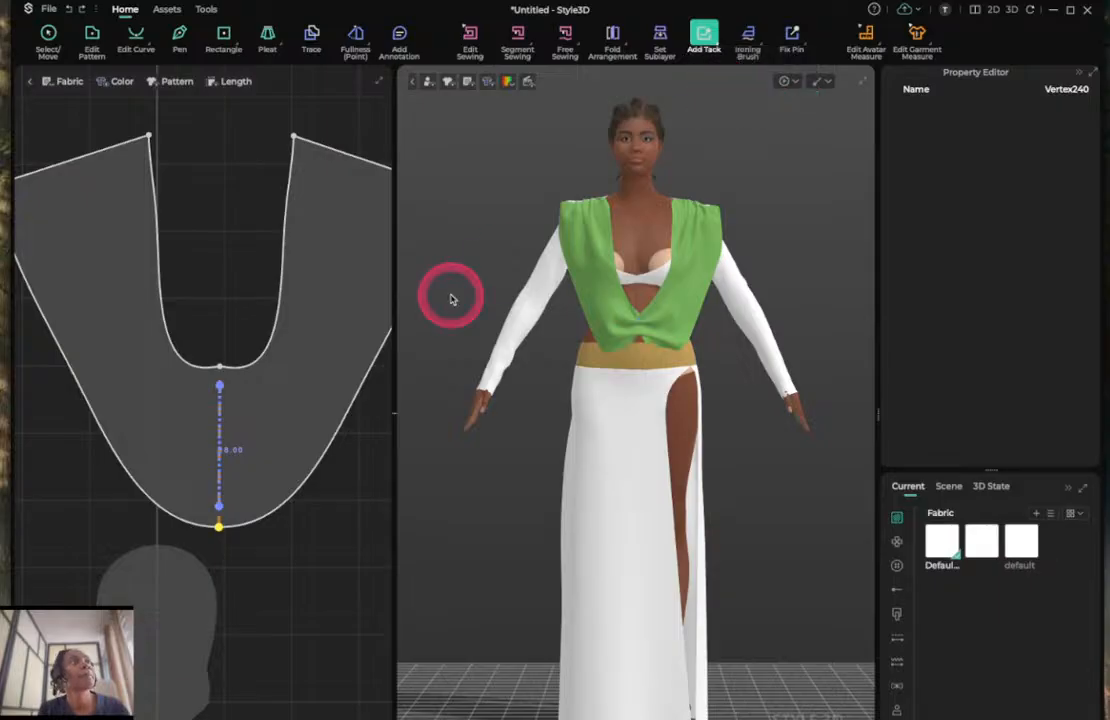
left_click(217, 512)
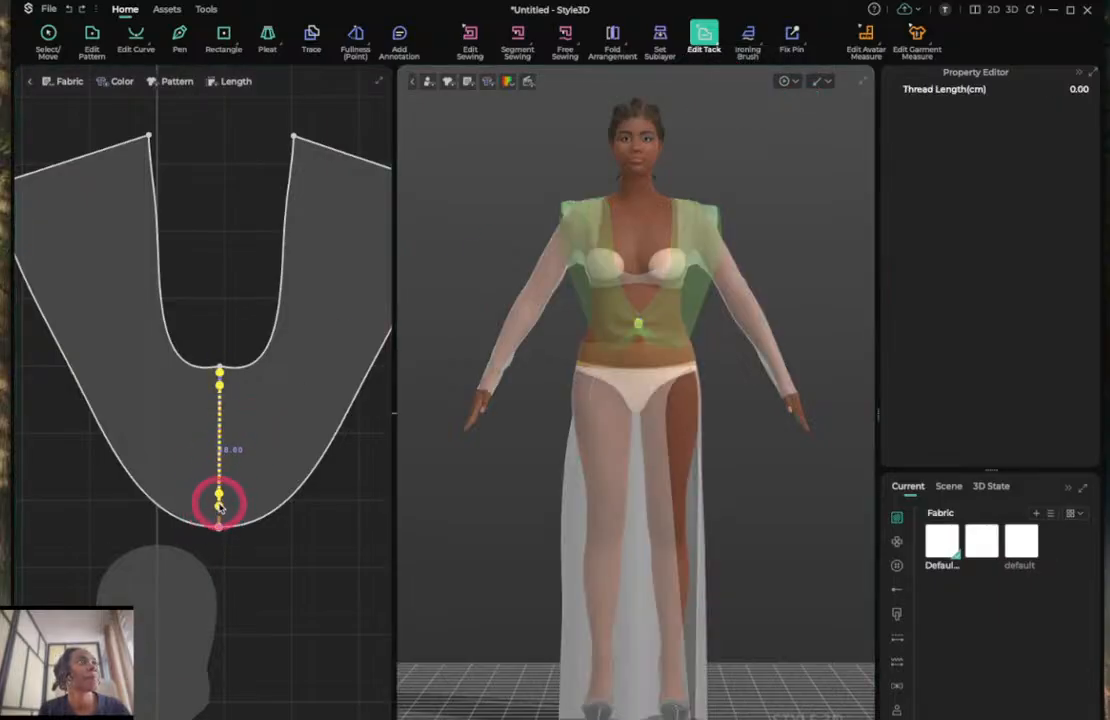
left_click_drag(219, 512, 220, 441)
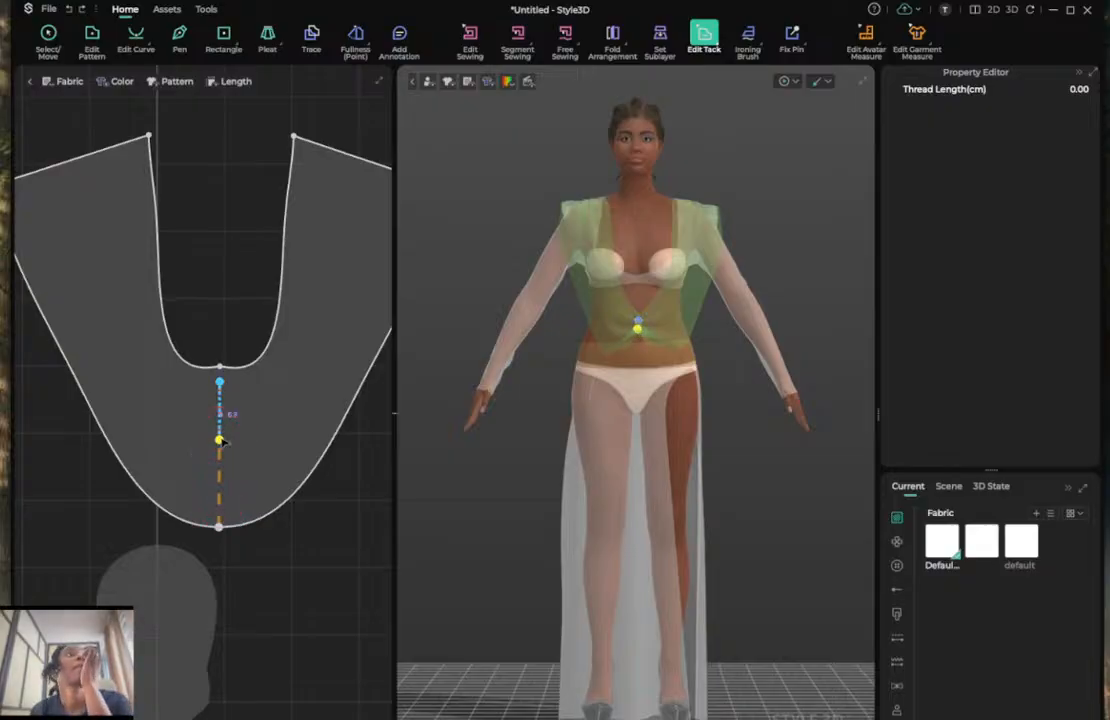
key("Escape")
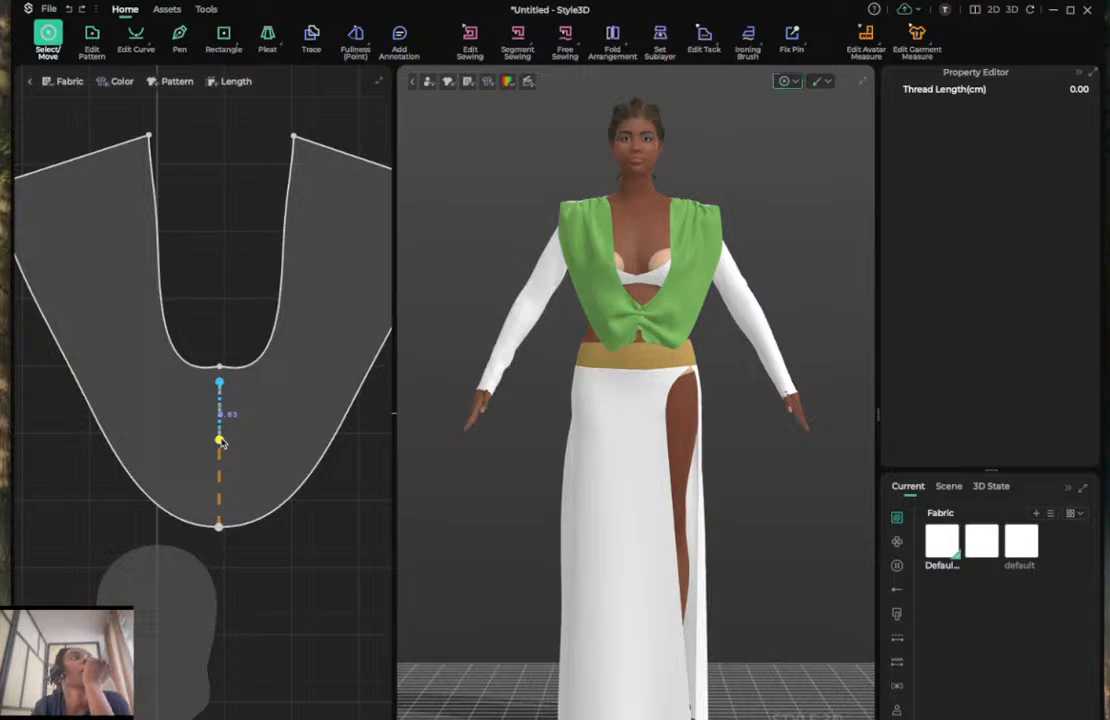
Pull the drape's centre hem downward on the avatar during simulation to settle its folds.
left_click(220, 440)
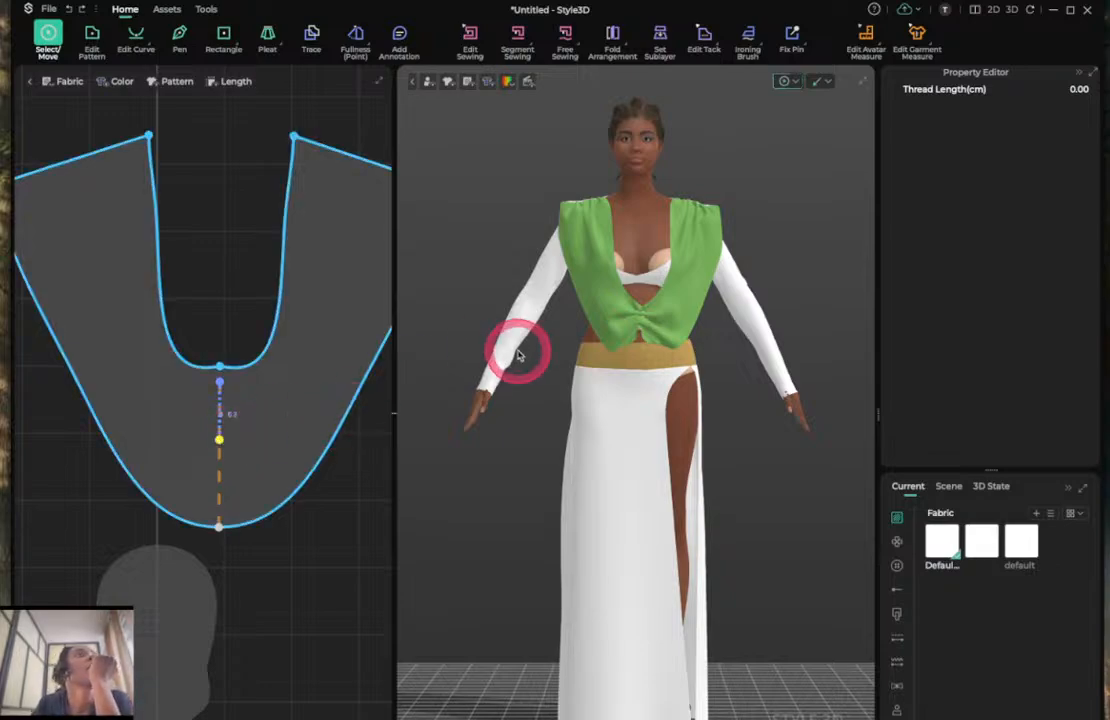
left_click(640, 347)
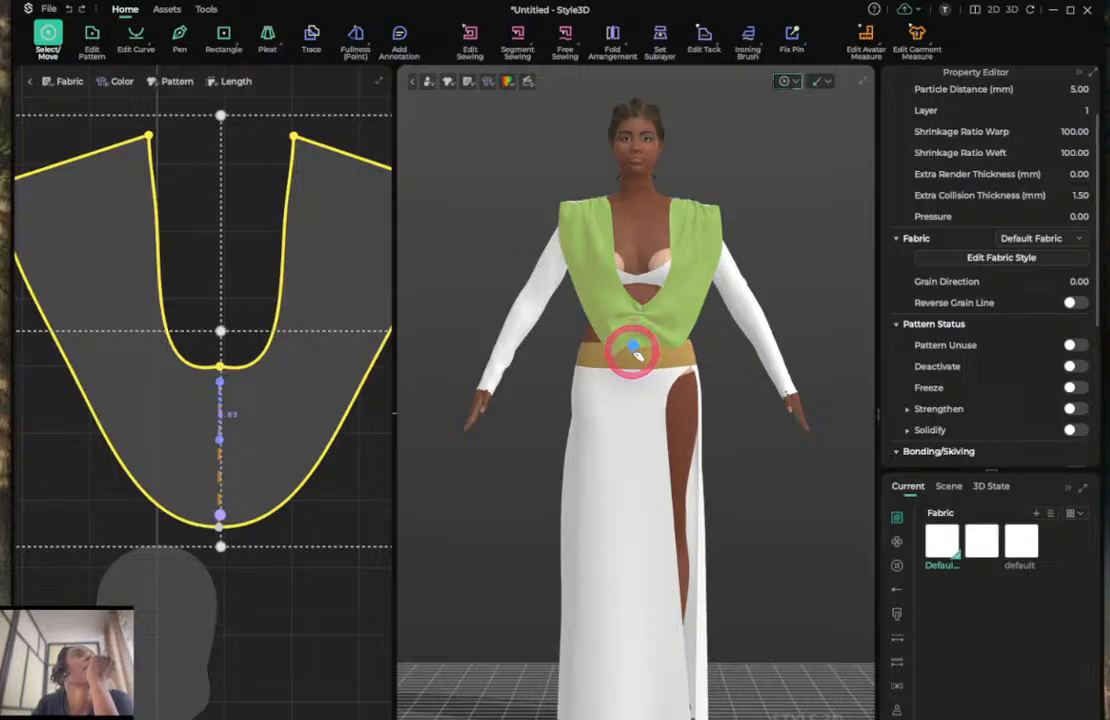
left_click_drag(630, 375, 634, 377)
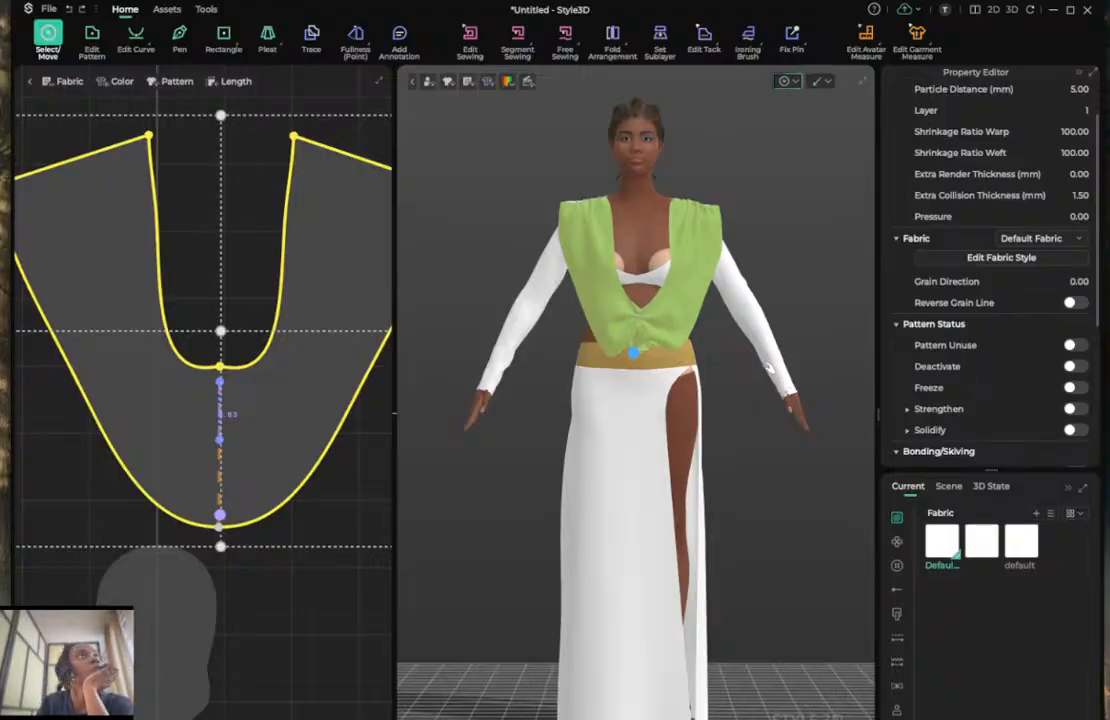
left_click_drag(767, 367, 737, 404)
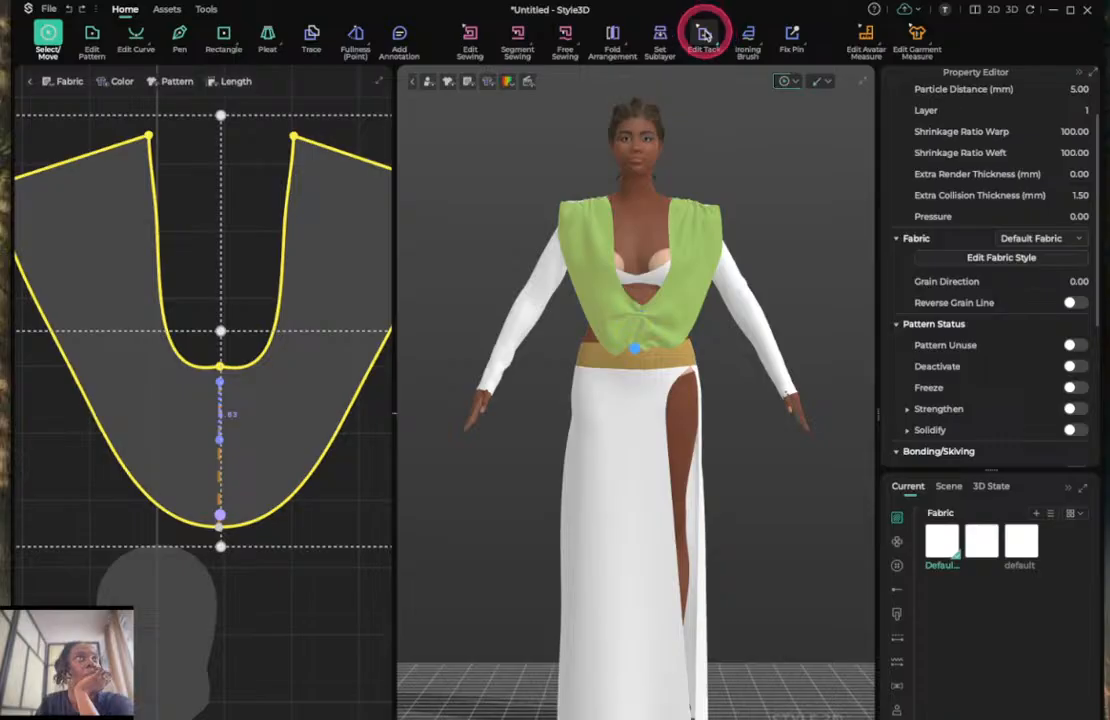
Add one short diagonal tack on each side of the centre tack, angled from the drape's outer edge toward the neckline.
left_click(704, 35)
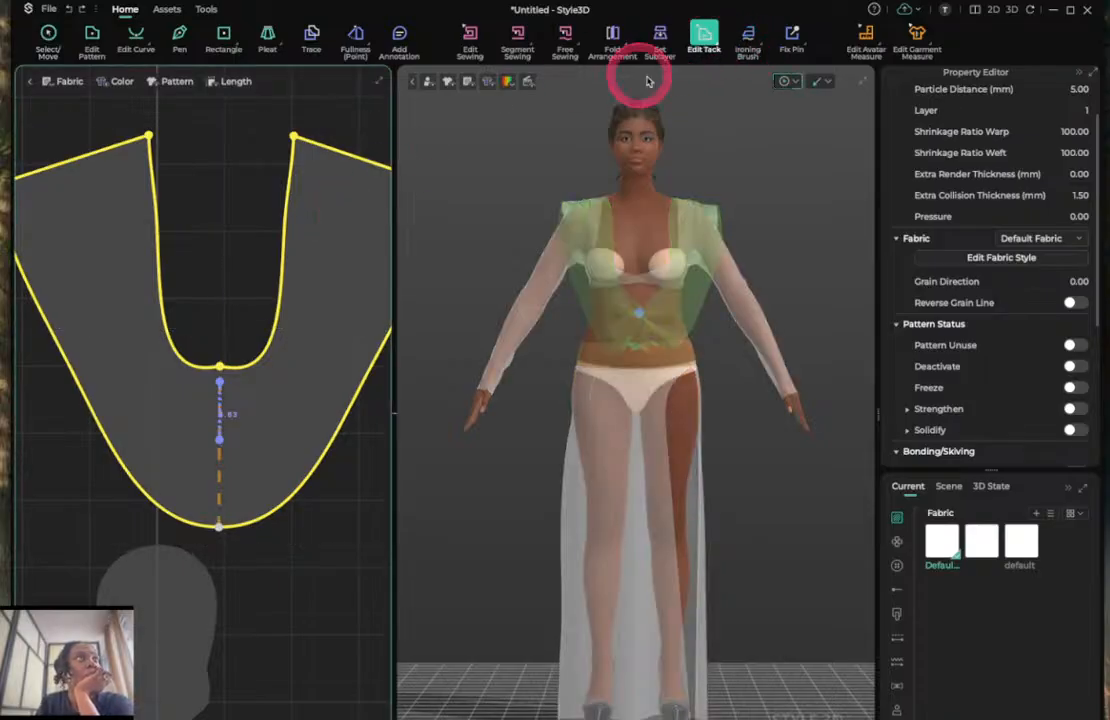
left_click(705, 36)
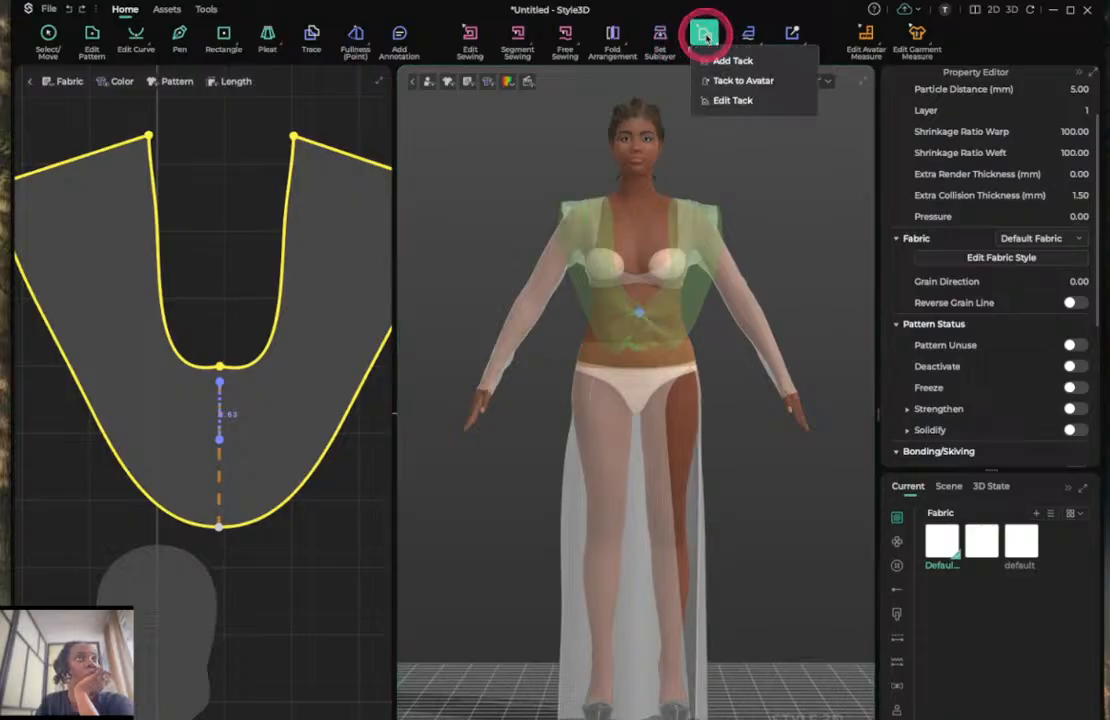
left_click(733, 61)
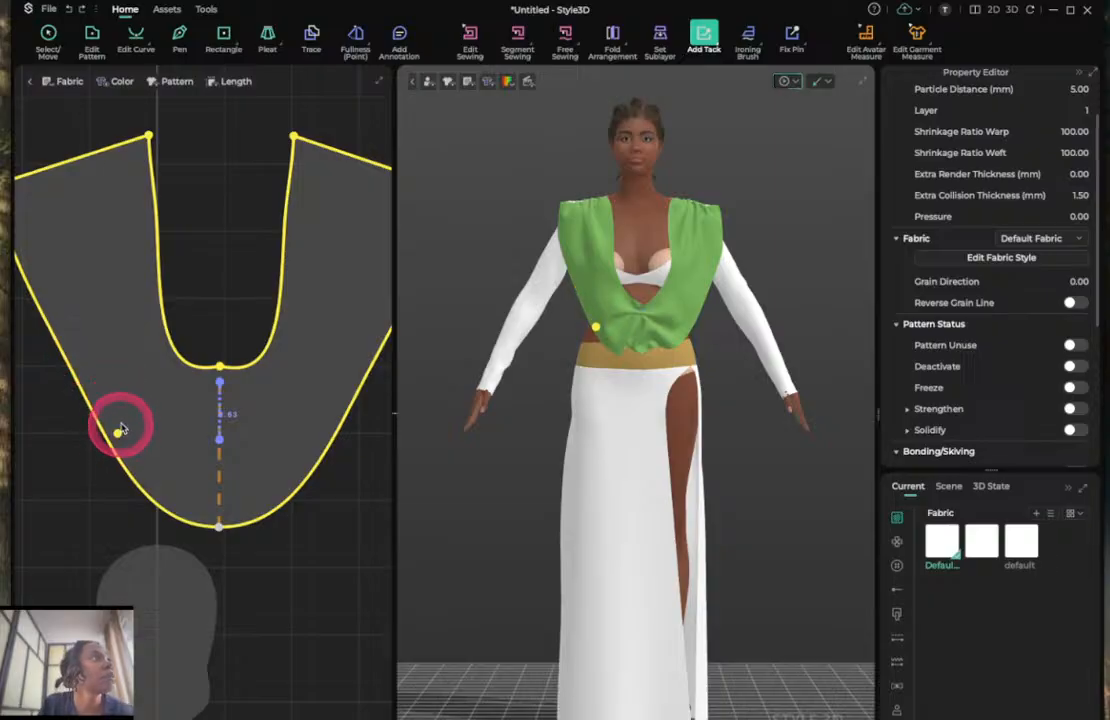
left_click(122, 424)
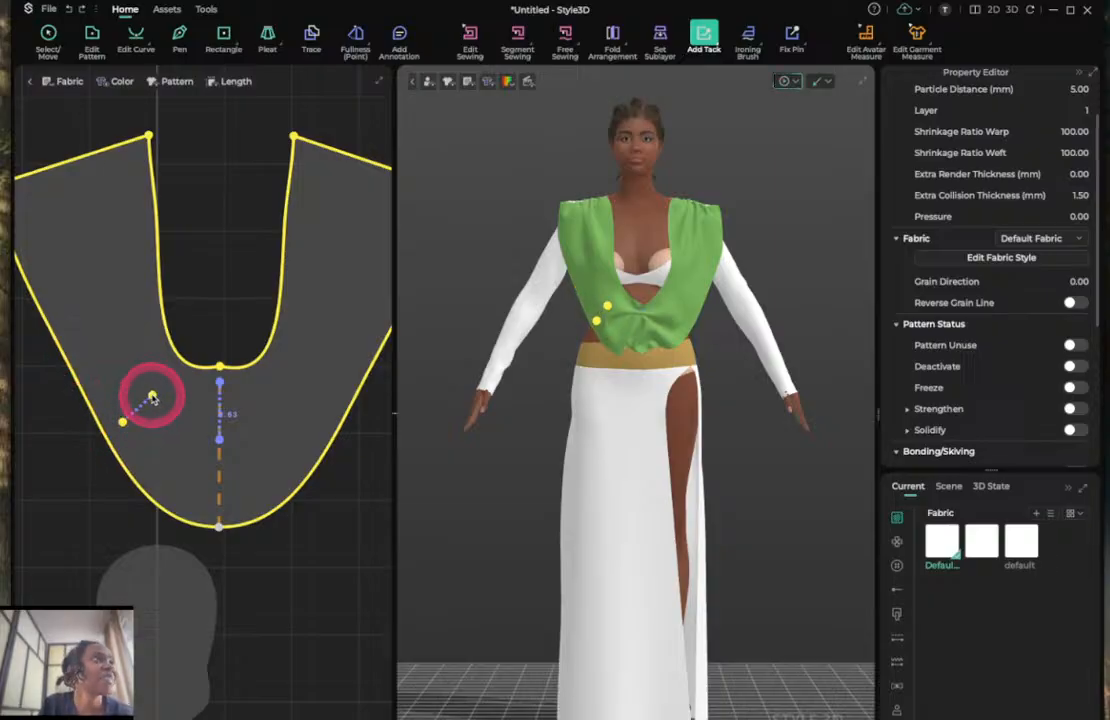
left_click(152, 398)
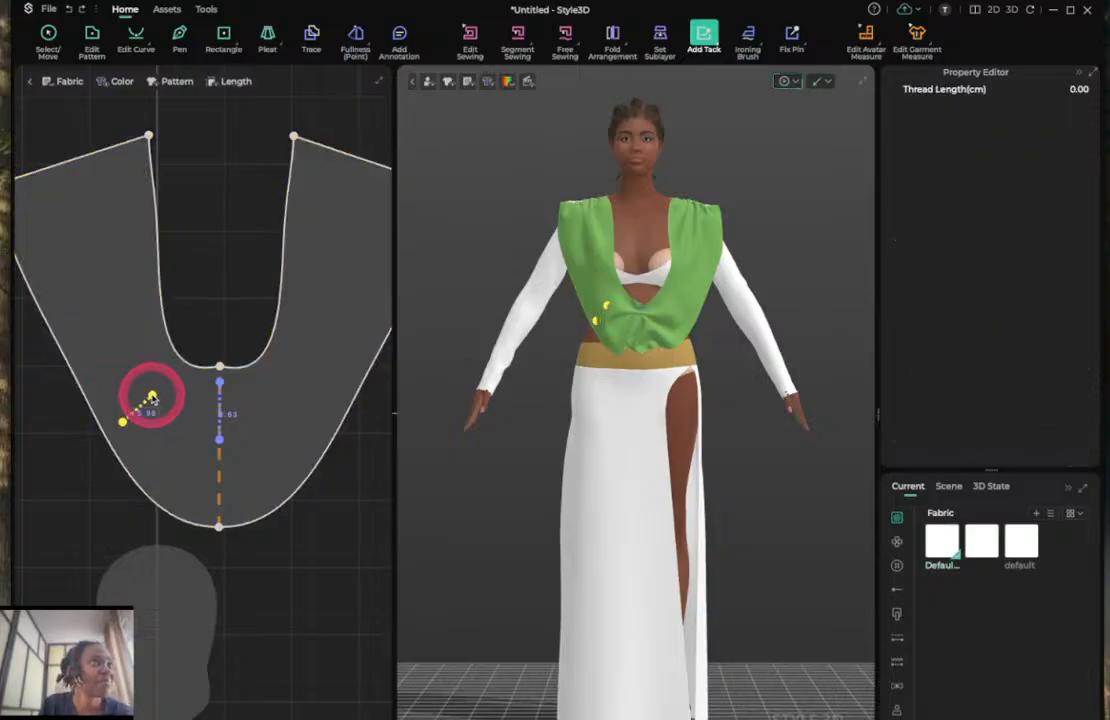
left_click(304, 428)
left_click(280, 404)
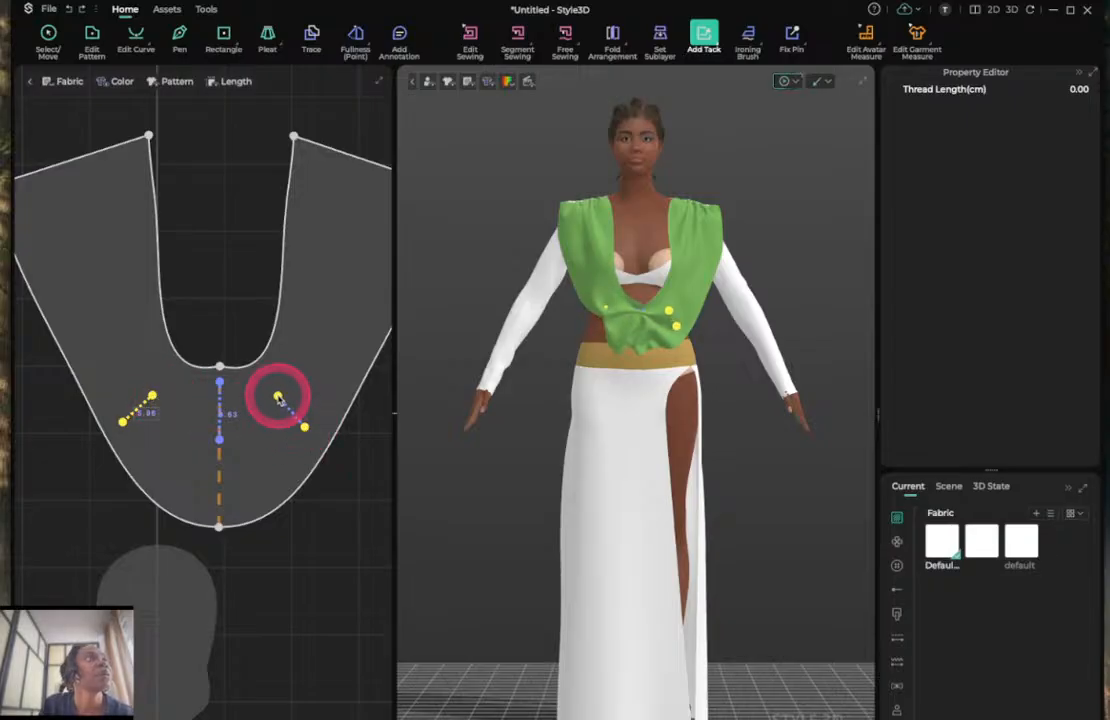
left_click(278, 397)
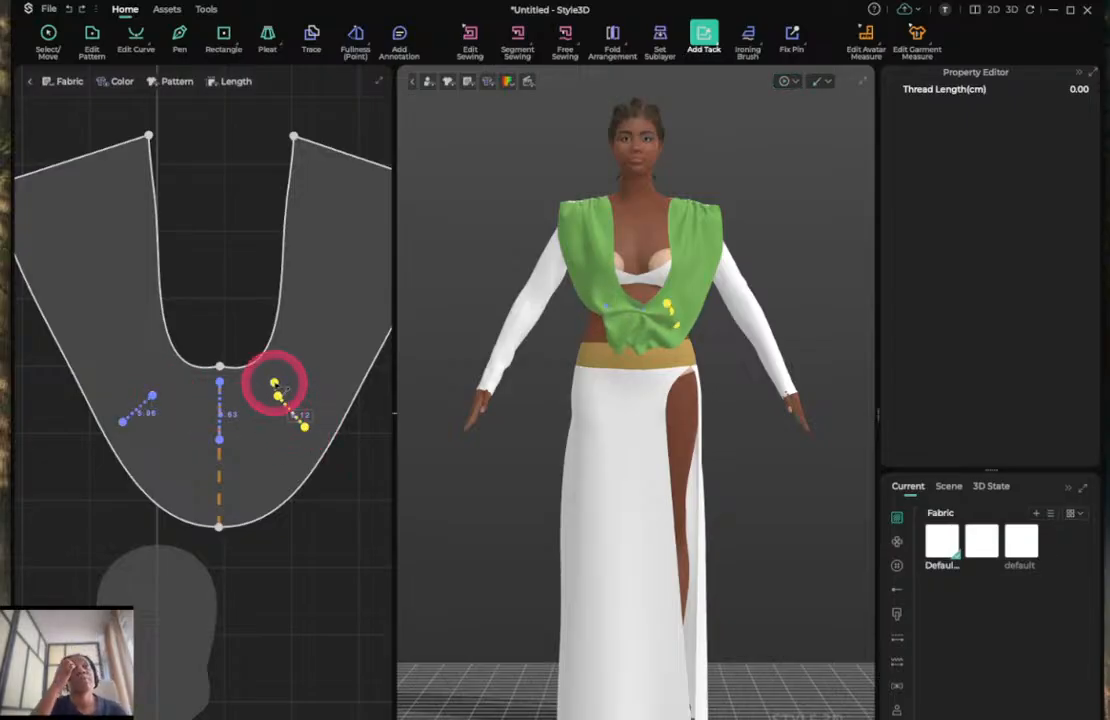
left_click(277, 386)
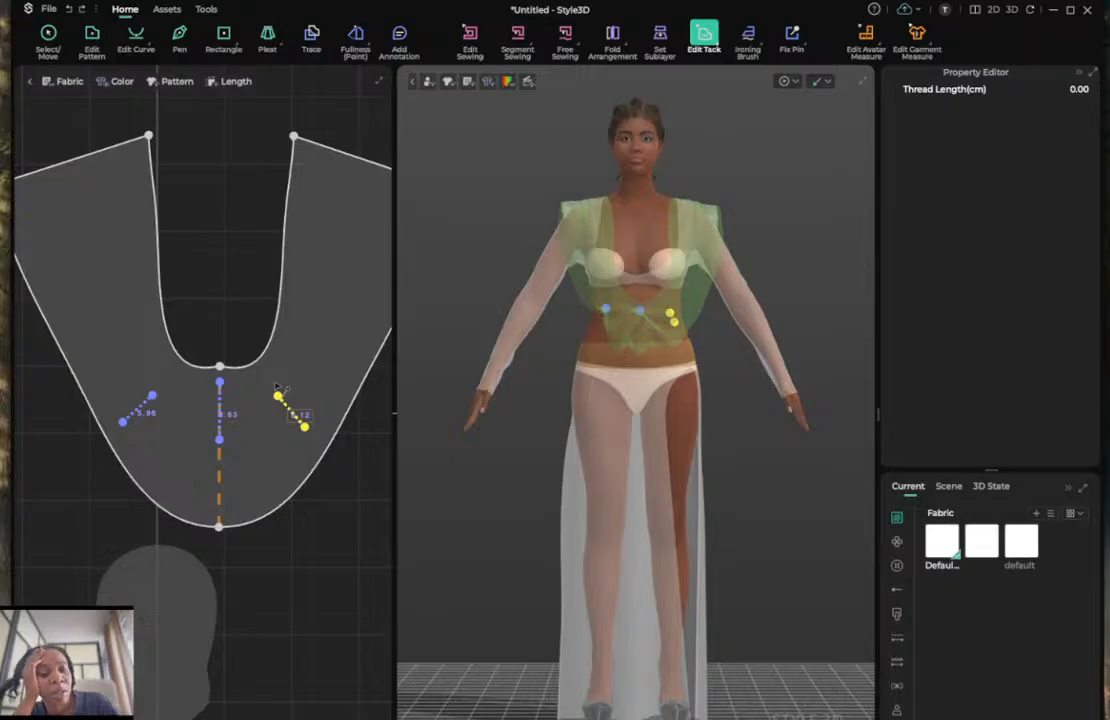
left_click(300, 382)
left_click(48, 40)
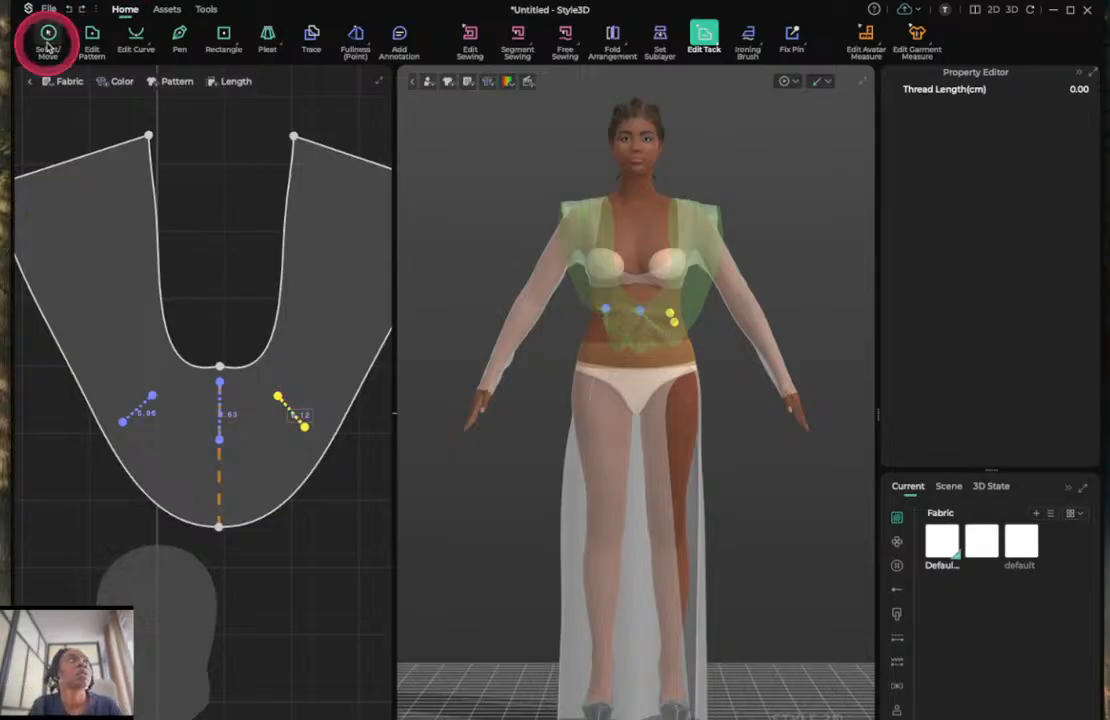
left_click(396, 168)
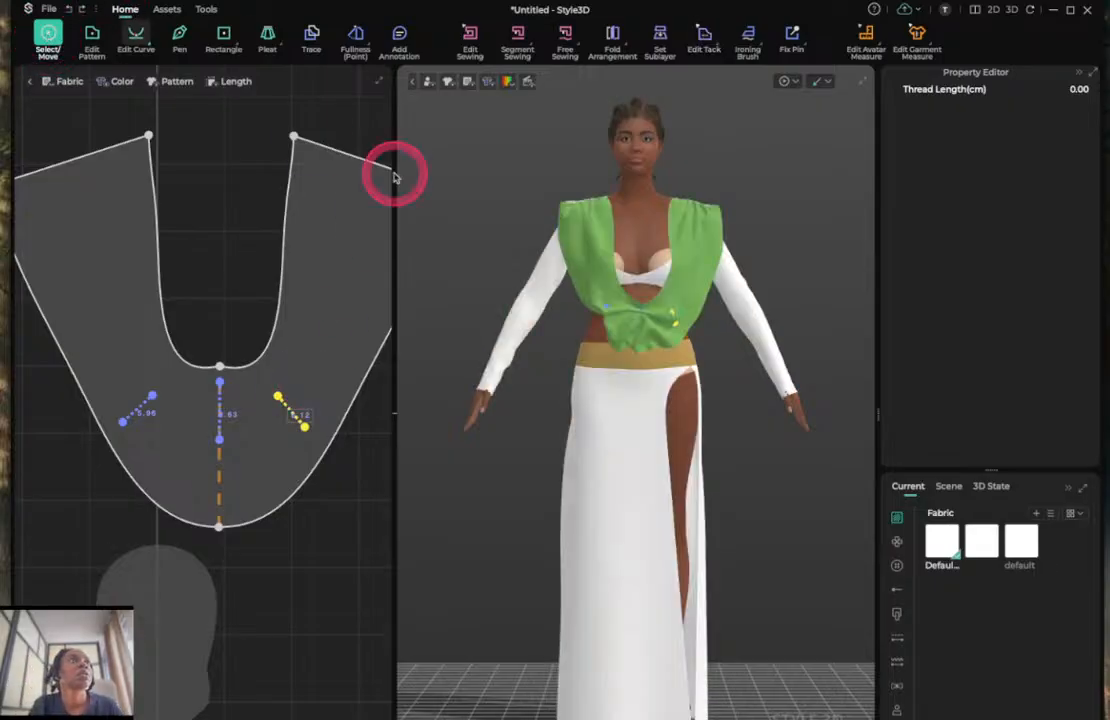
left_click(626, 262)
left_click(620, 283)
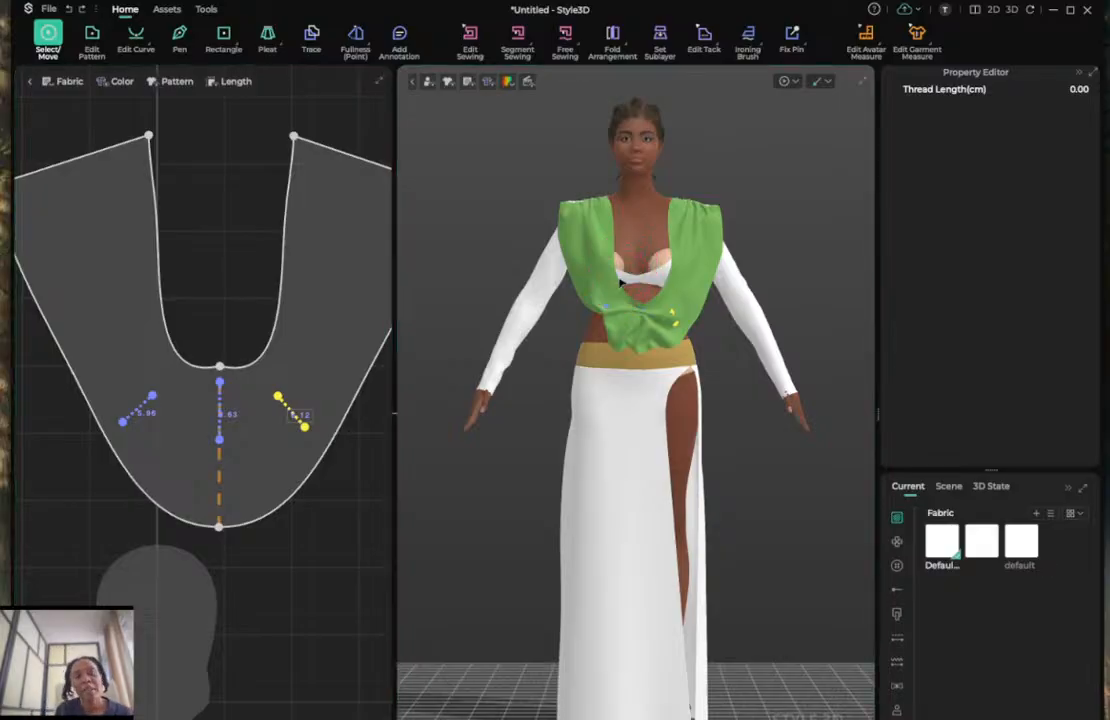
left_click(637, 257)
left_click(715, 263)
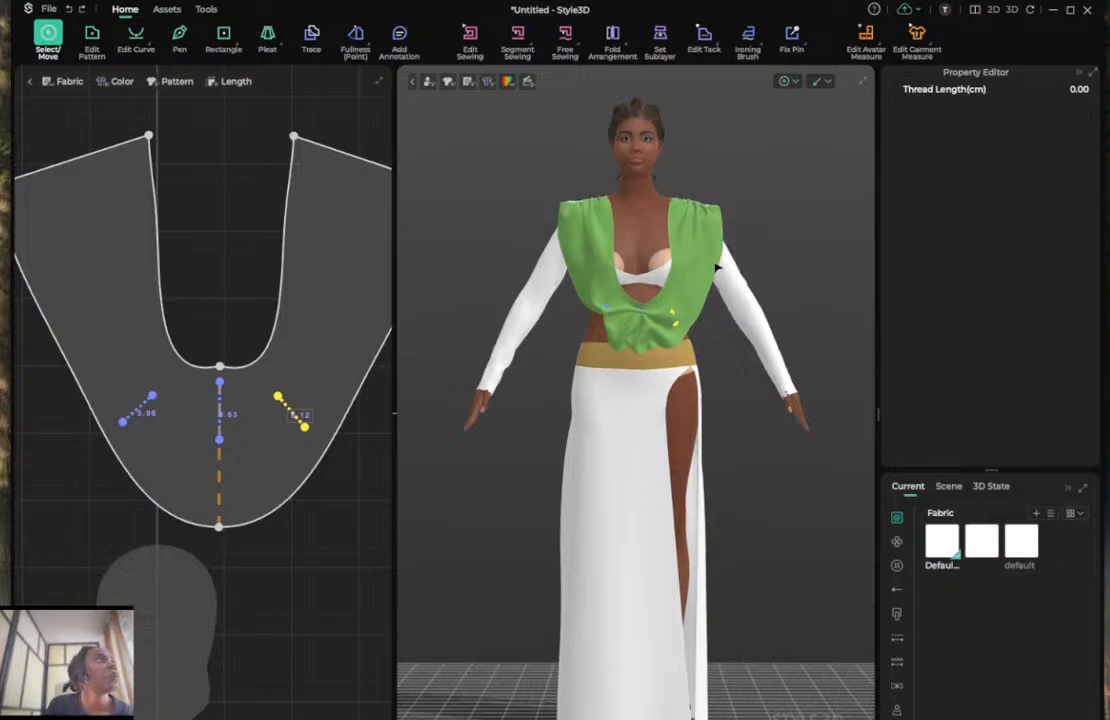
left_click(717, 266)
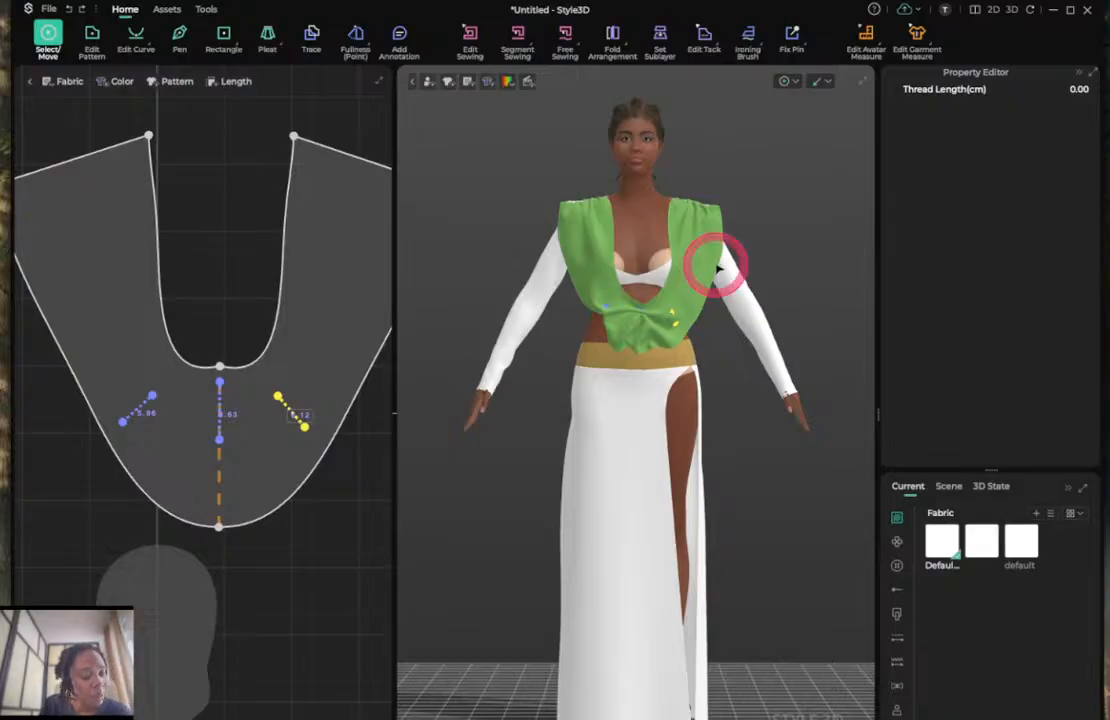
left_click(722, 508)
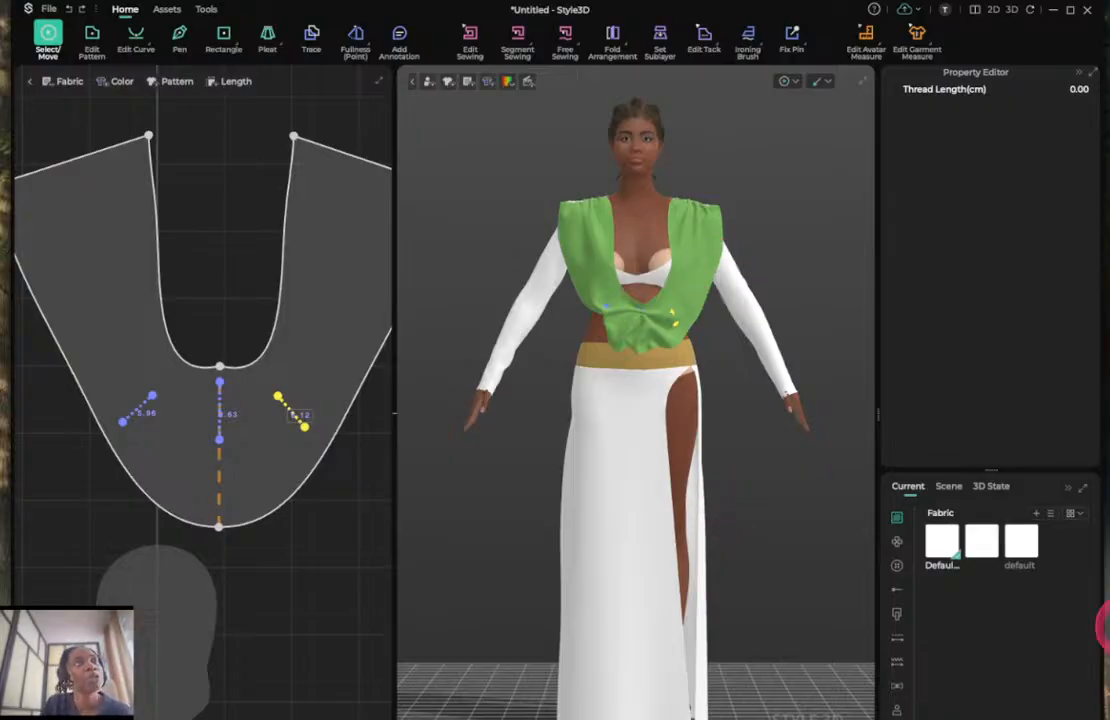